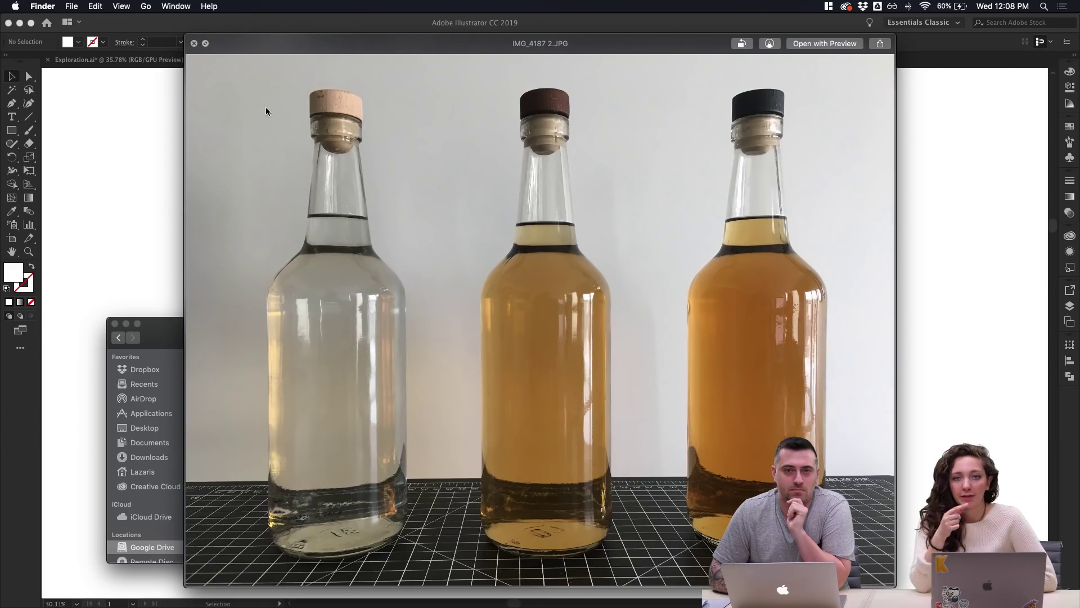
Close the bottle photo preview, switch to Illustrator and examine the competitor tequila bottles and labels in Competitive Landscape.ai
click(194, 44)
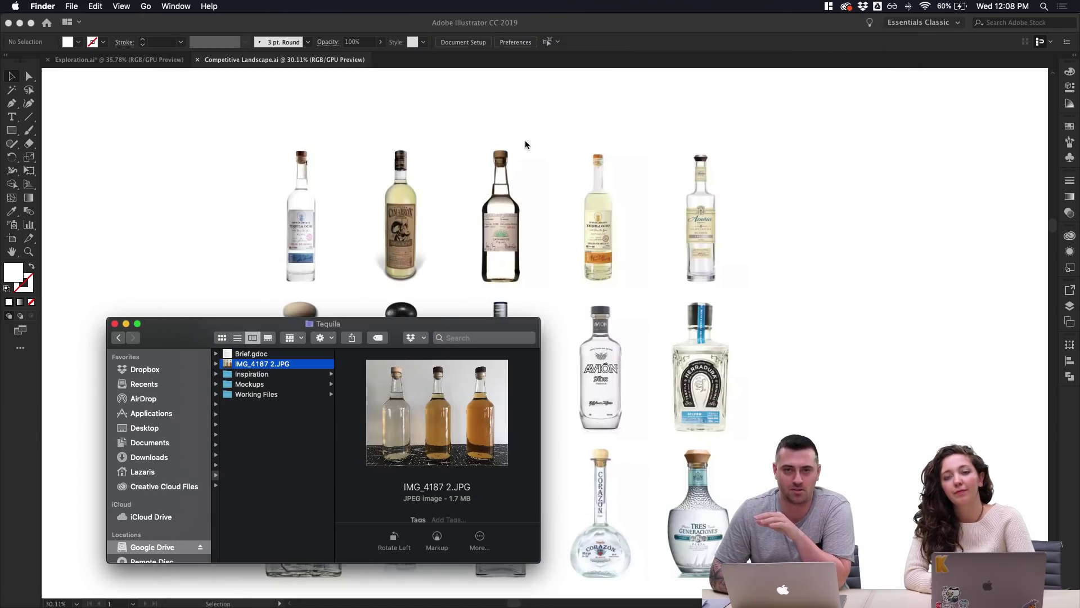
click(540, 133)
scroll(683, 167, up, 5)
scroll(682, 167, left, 3)
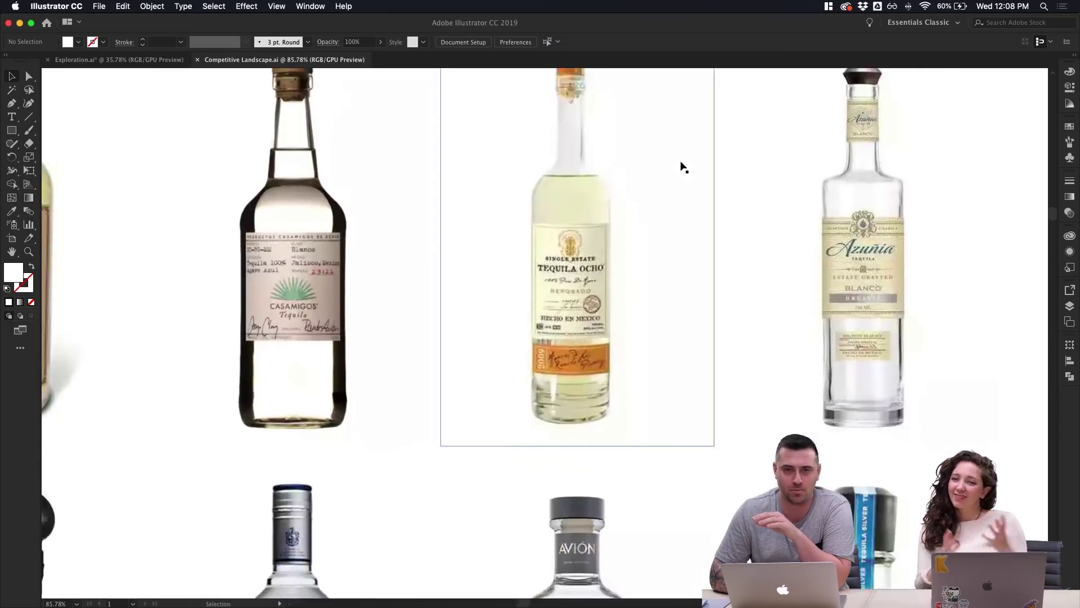
scroll(683, 168, down, 3)
scroll(682, 174, down, 1)
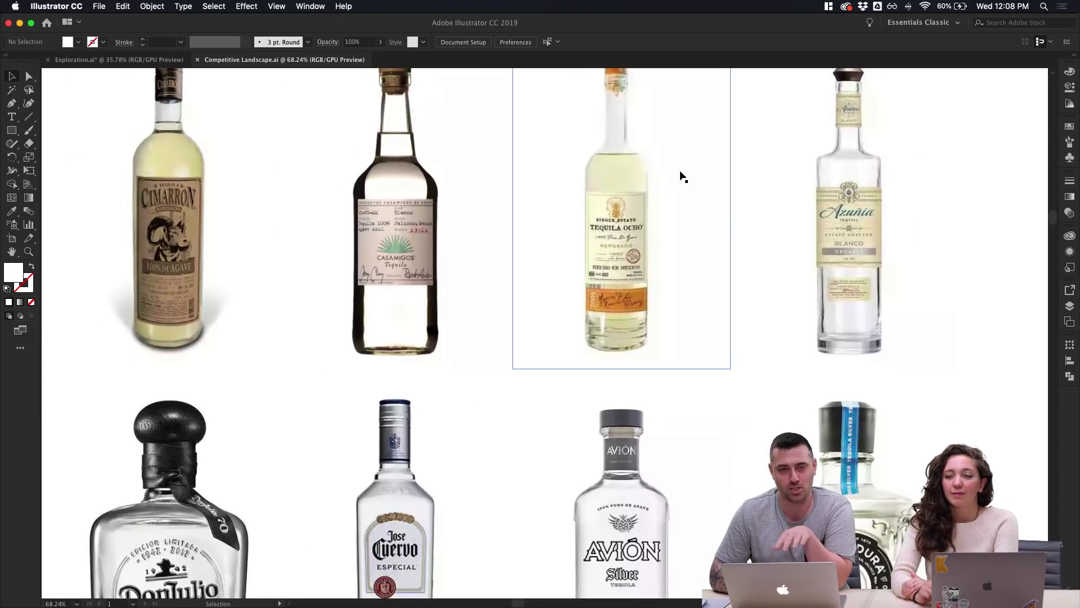
scroll(683, 178, down, 1)
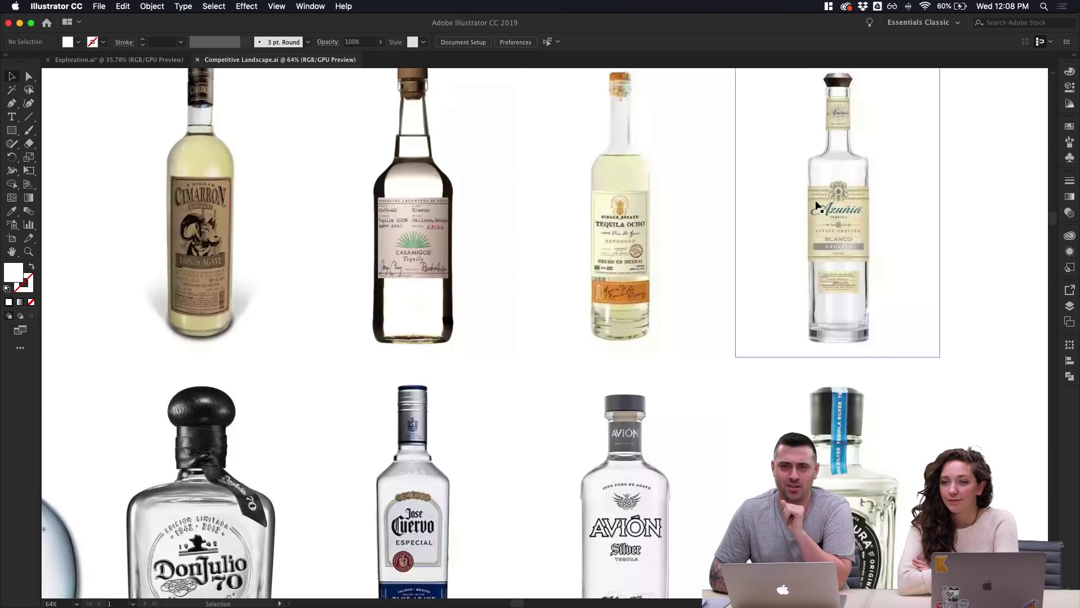
scroll(685, 207, down, 1)
scroll(685, 207, down, 1)
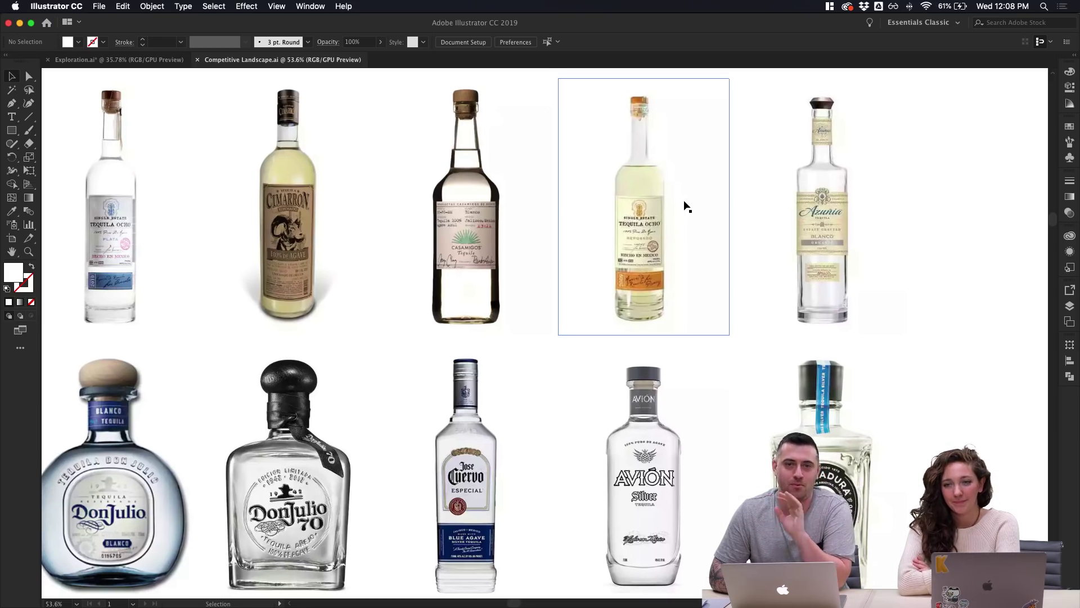
scroll(686, 206, down, 2)
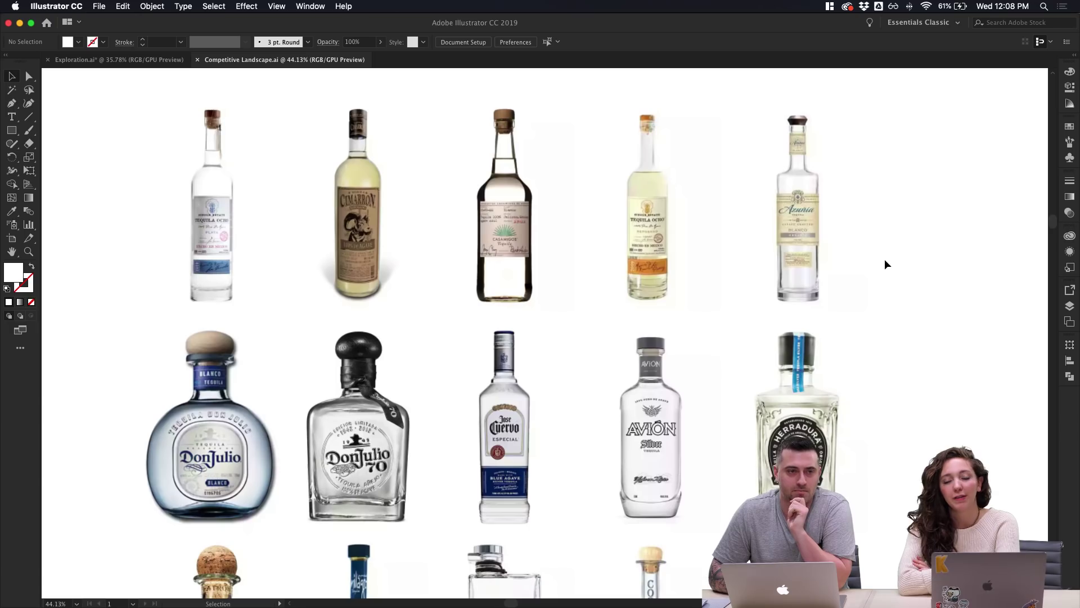
scroll(883, 265, down, 1)
scroll(883, 261, down, 1)
scroll(883, 261, down, 1)
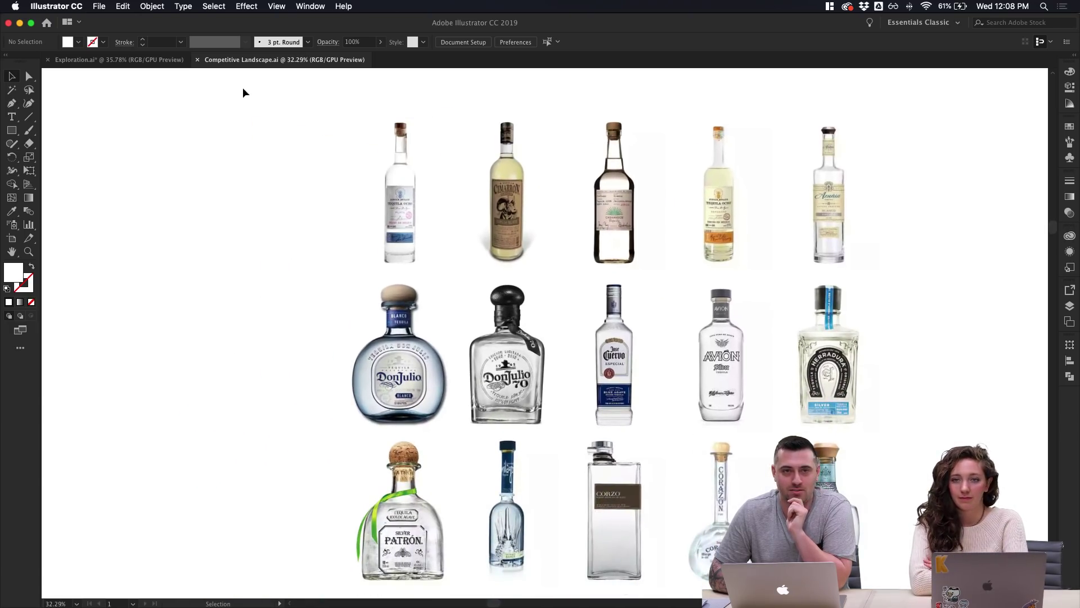
Switch to the Exploration.ai document and look over the stacked BLANCO wordmarks and their Sorbo name variants
click(153, 60)
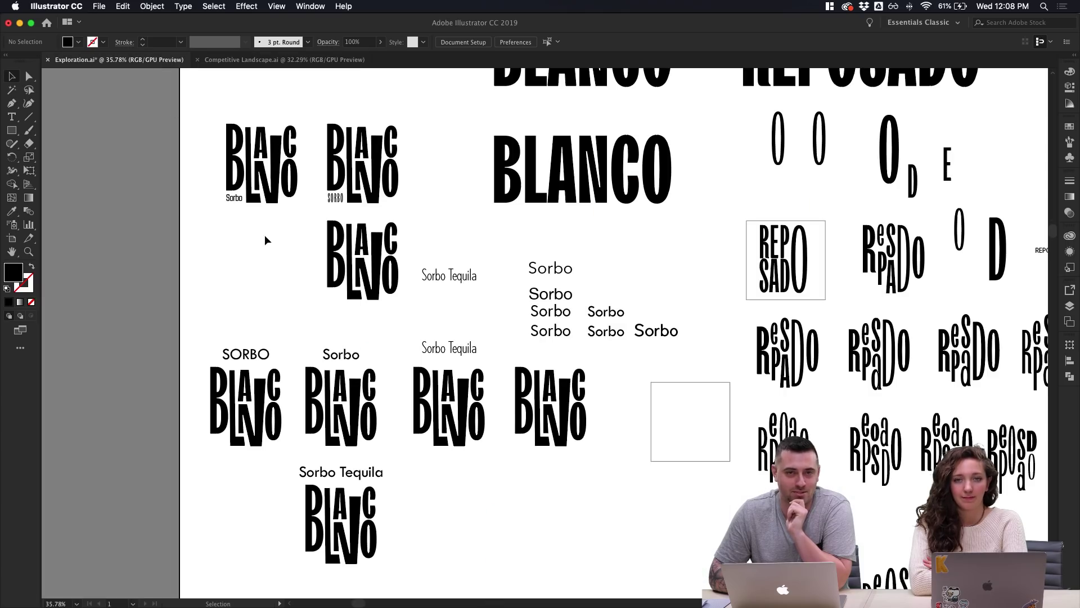
scroll(277, 267, up, 2)
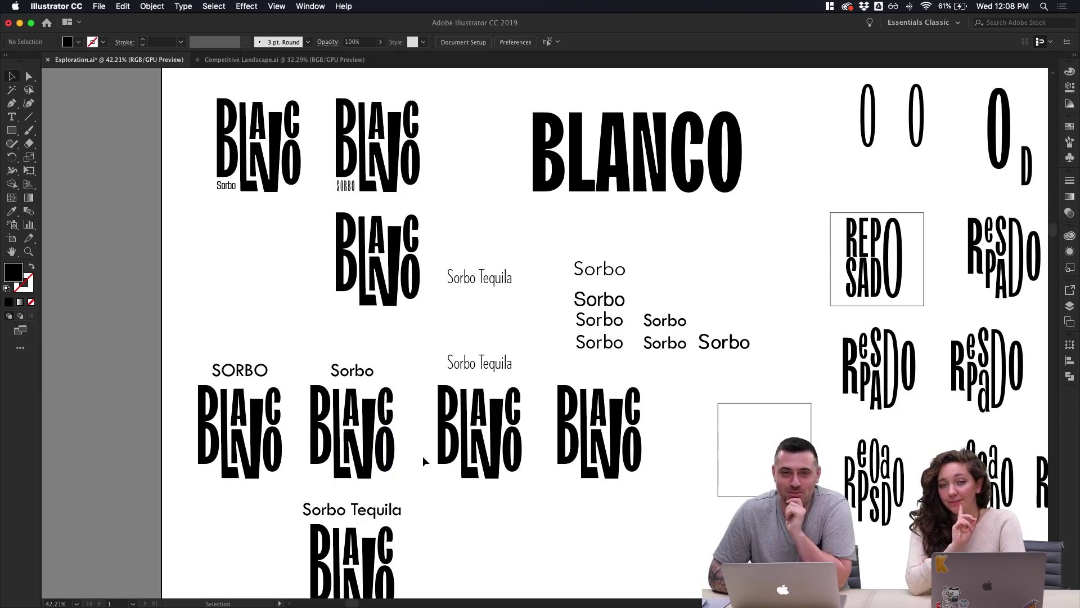
scroll(419, 487, up, 2)
scroll(419, 487, right, 1)
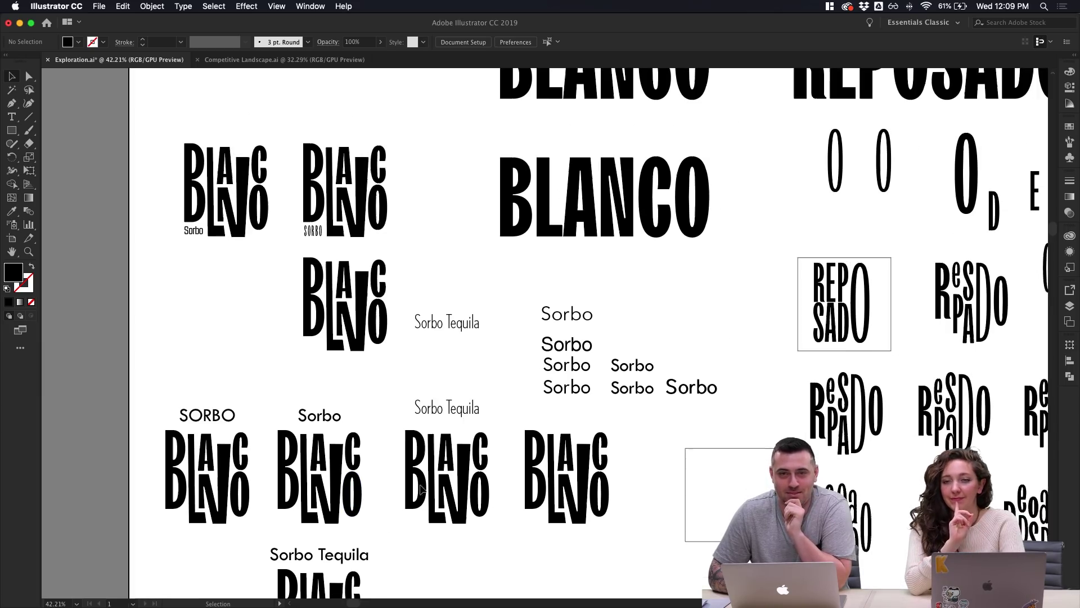
scroll(427, 489, right, 2)
scroll(427, 490, up, 1)
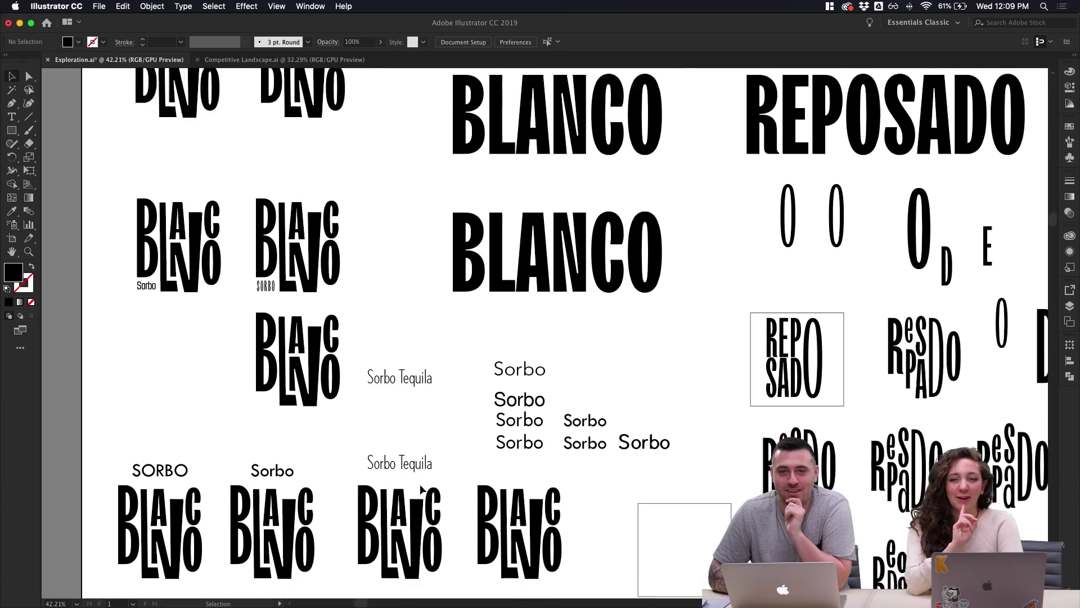
scroll(453, 560, down, 4)
scroll(453, 559, right, 3)
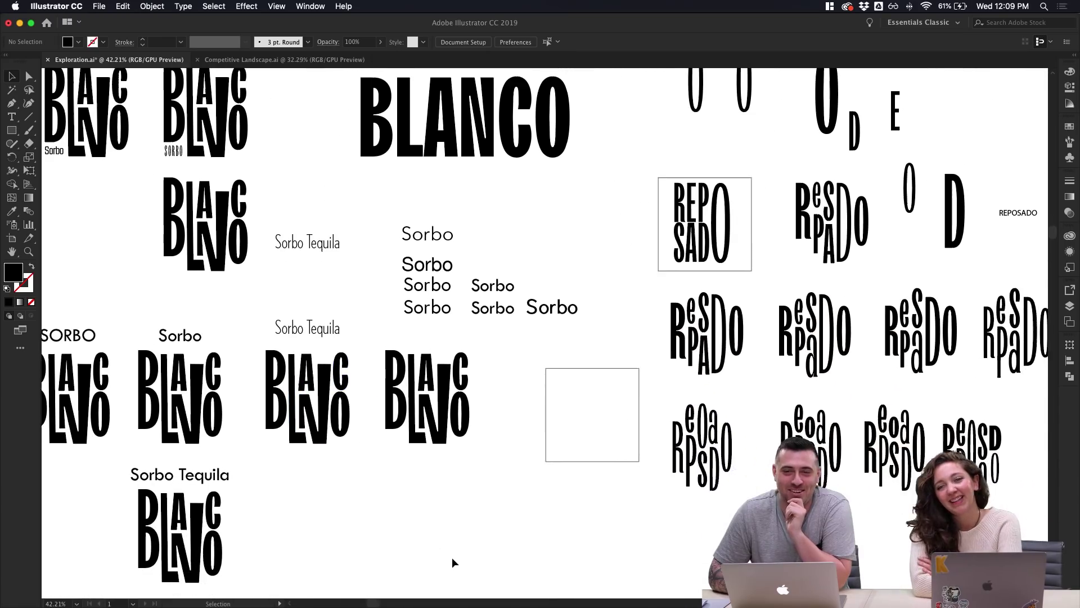
scroll(453, 562, left, 2)
scroll(453, 561, down, 1)
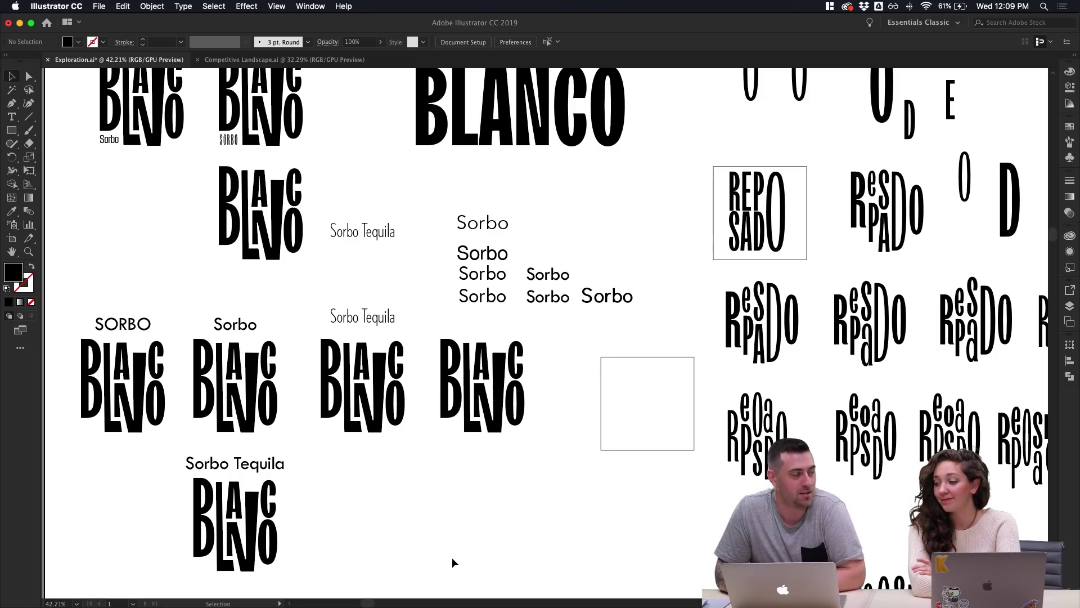
scroll(456, 542, down, 3)
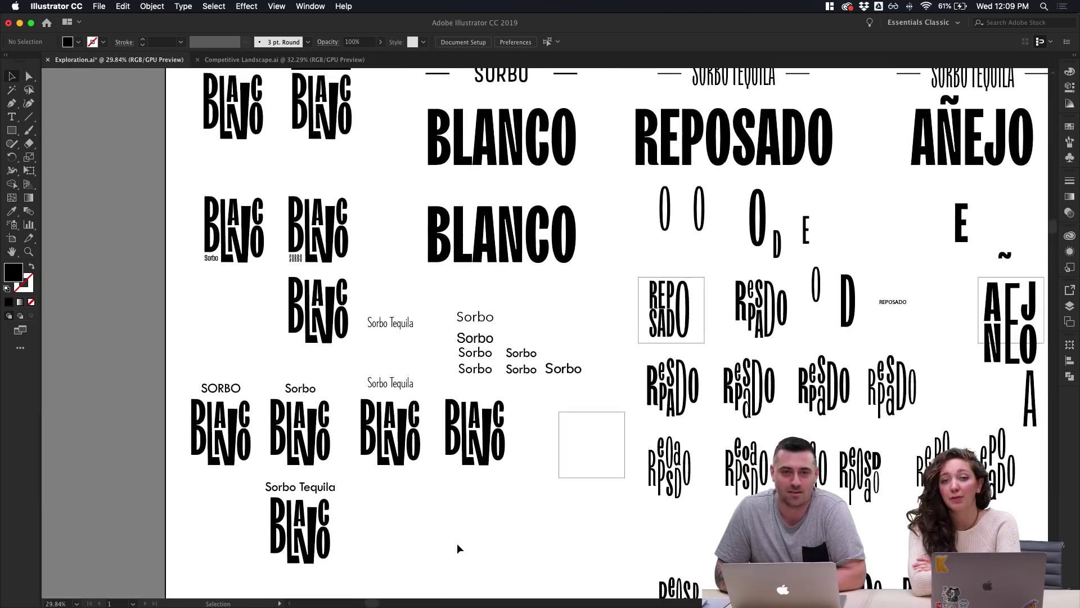
Examine the row of stacked BLANCO lettering beside the empty square up close and compare it with the neighbouring Sorbo lockups
scroll(456, 542, up, 4)
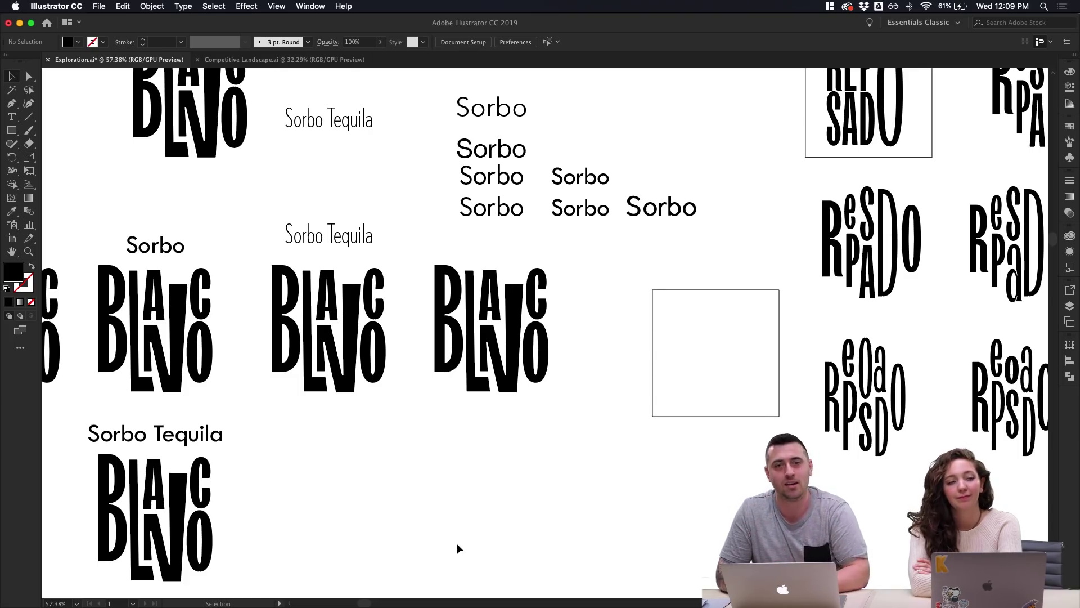
scroll(457, 542, up, 2)
scroll(456, 548, up, 1)
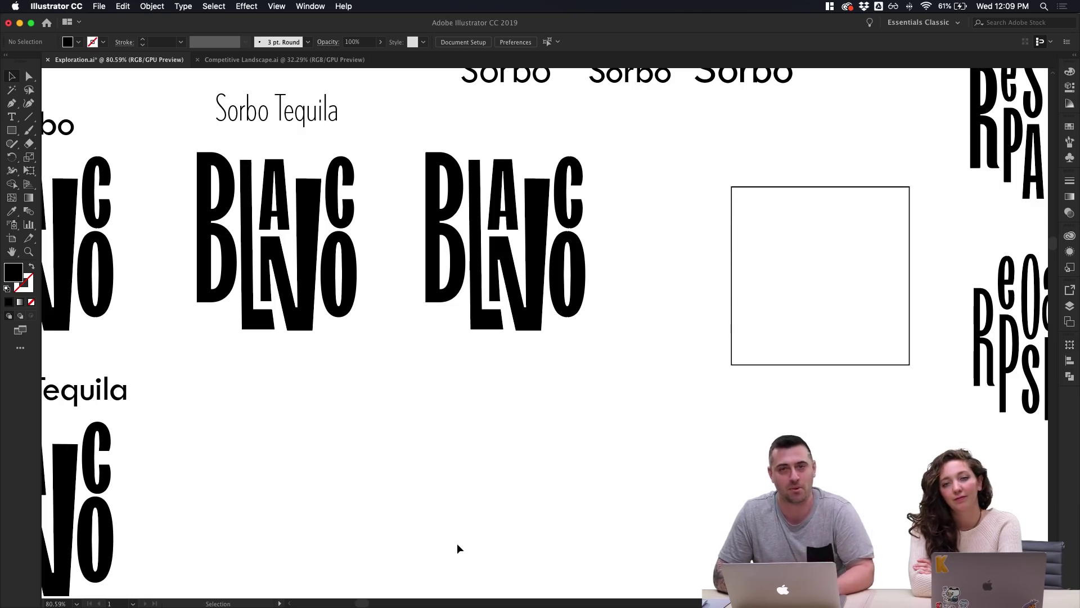
scroll(457, 548, down, 4)
scroll(456, 548, up, 3)
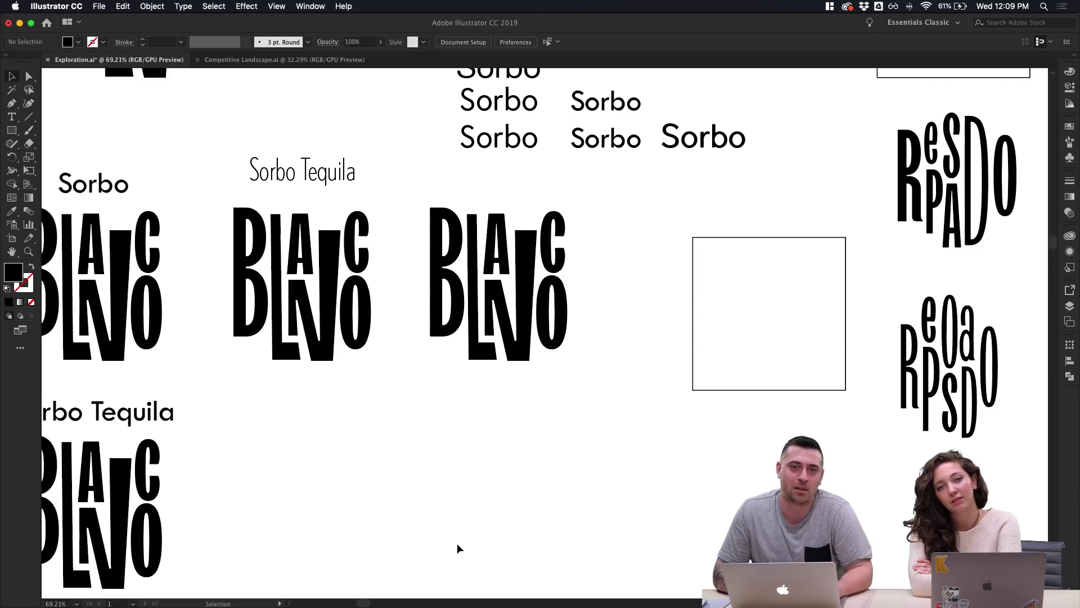
scroll(456, 543, up, 4)
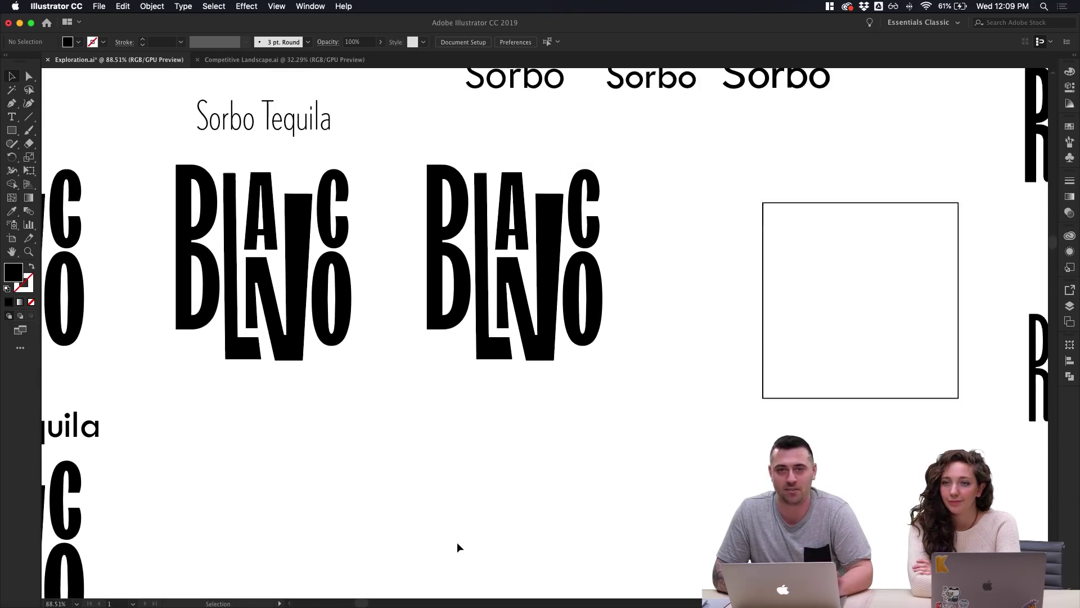
scroll(456, 542, up, 2)
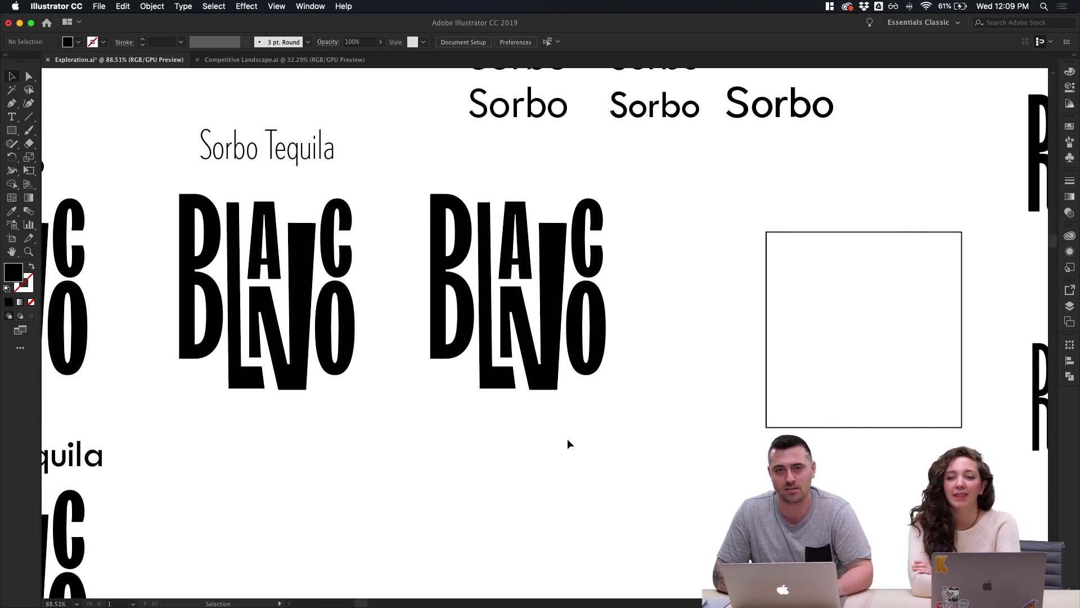
scroll(568, 444, down, 5)
scroll(566, 444, up, 2)
scroll(566, 445, right, 2)
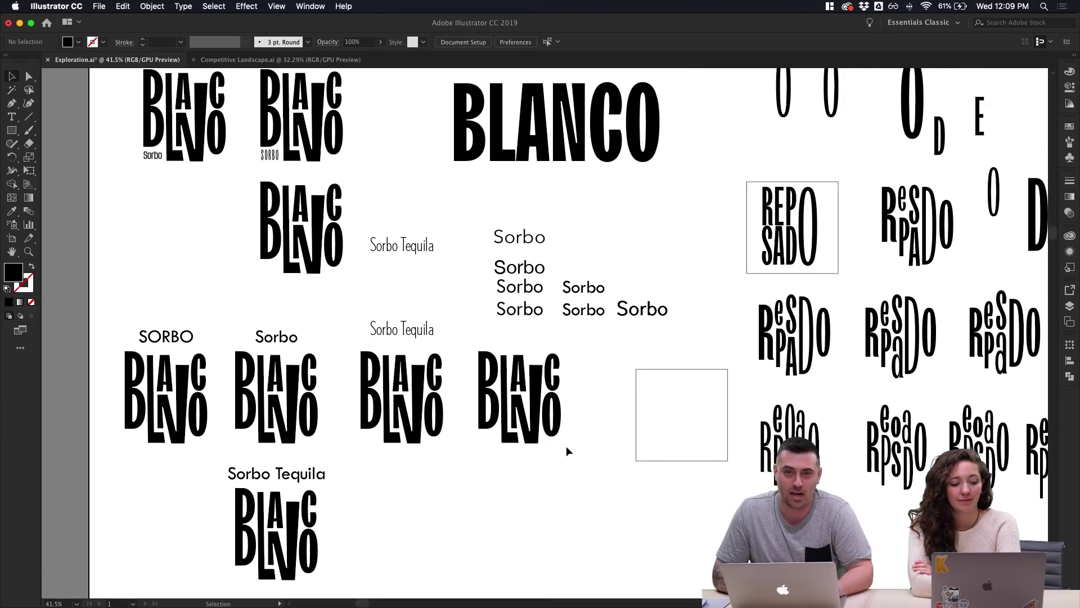
Survey the whole exploration artboard, including the labelled bottle mockup, the early BLANCO studies and the Reposado and Añejo variations
scroll(571, 460, down, 4)
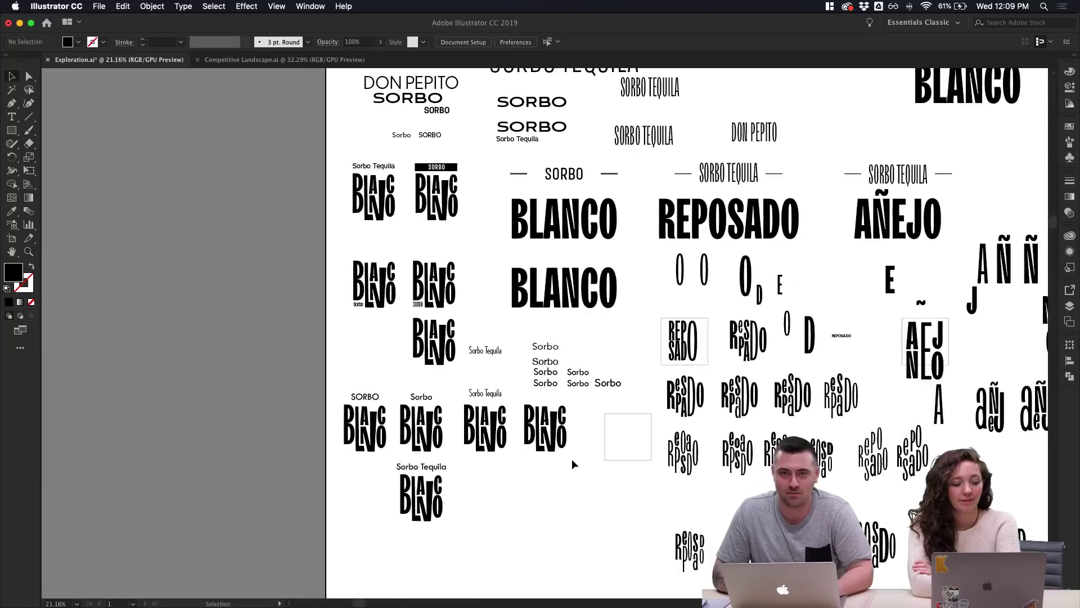
scroll(572, 463, down, 5)
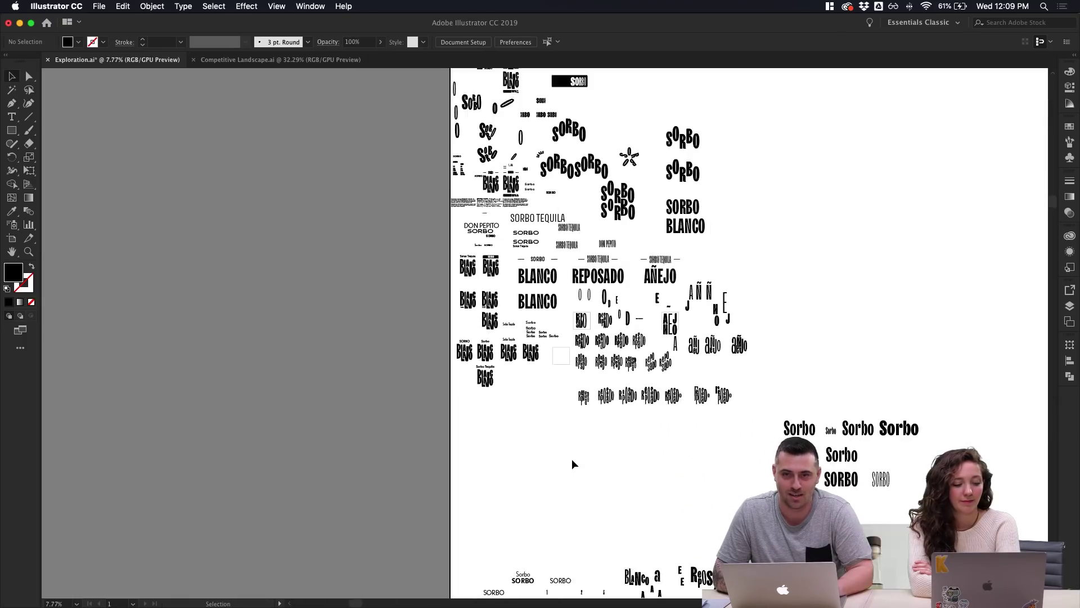
scroll(572, 460, down, 3)
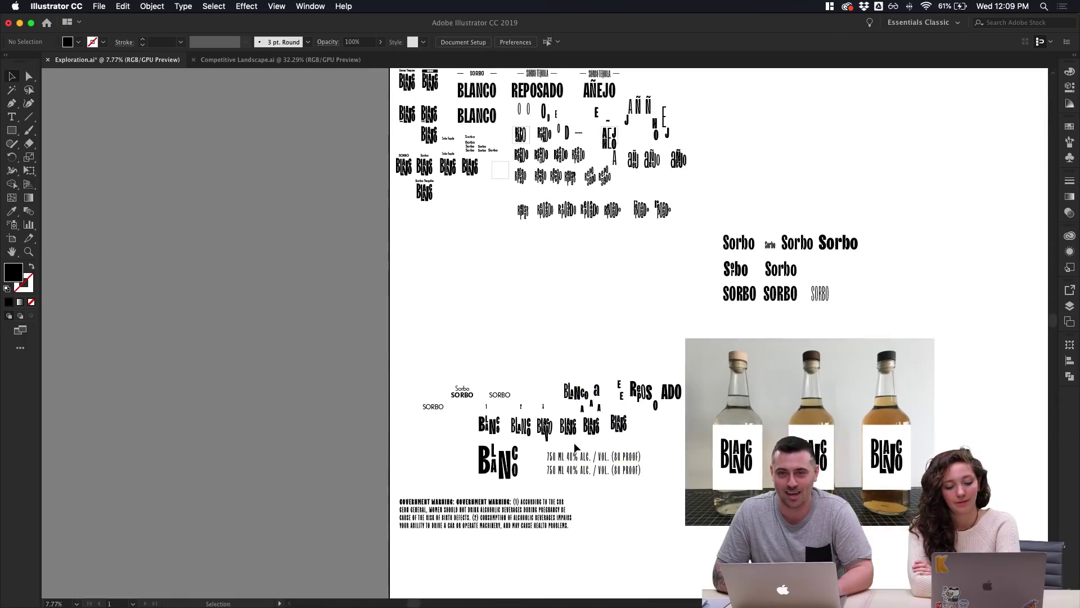
scroll(575, 448, down, 2)
scroll(575, 448, up, 5)
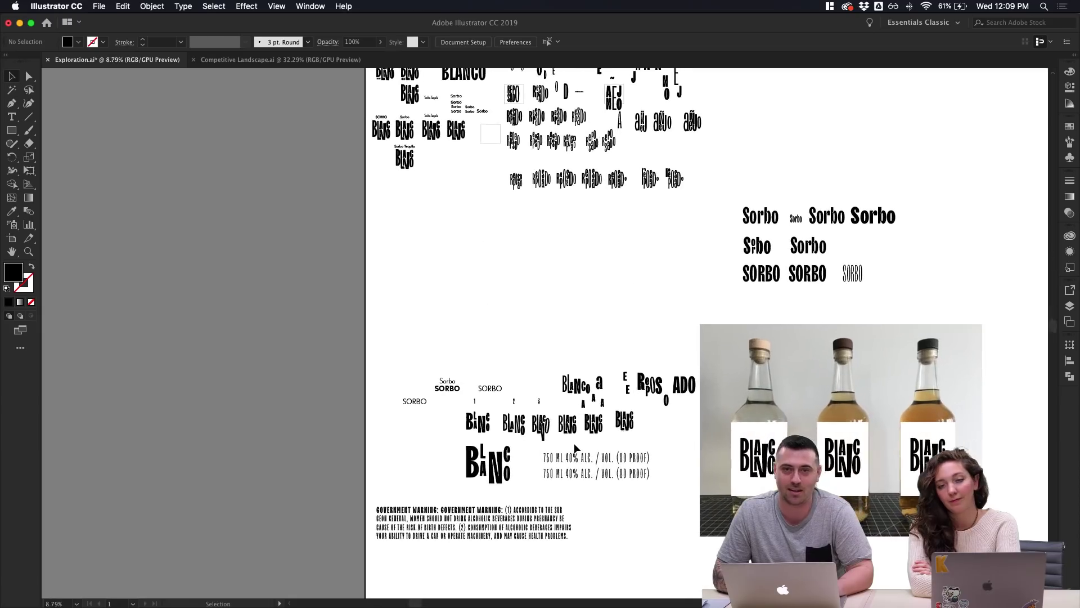
scroll(575, 448, up, 3)
scroll(575, 448, up, 5)
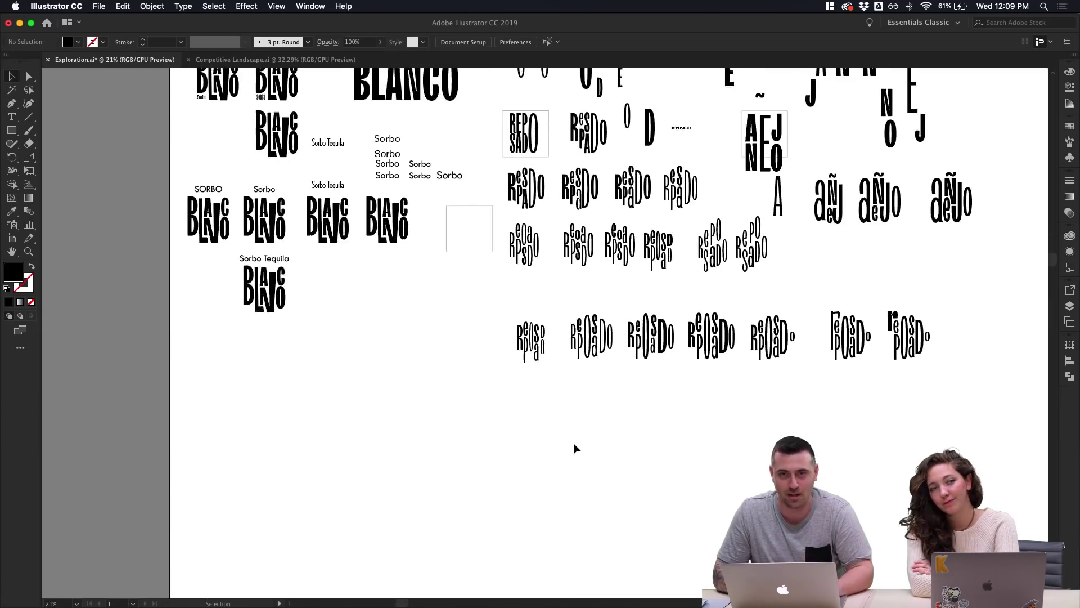
scroll(575, 448, down, 2)
scroll(575, 447, up, 3)
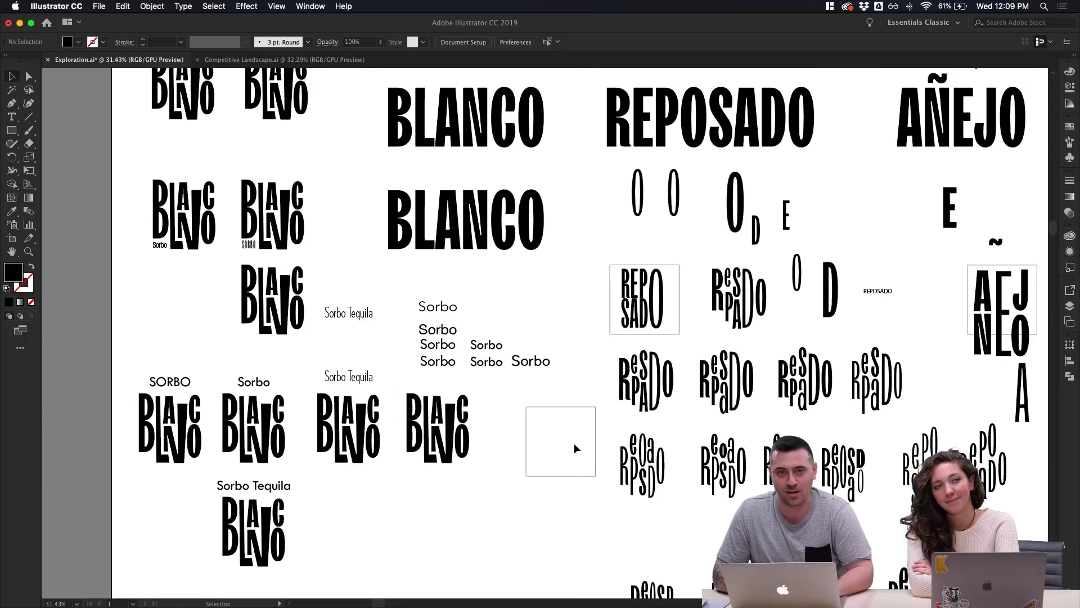
Examine the BLANCO label layouts with the Sorbo Tequila header, the 100% Blue Agave line and the government warning text
scroll(574, 443, up, 5)
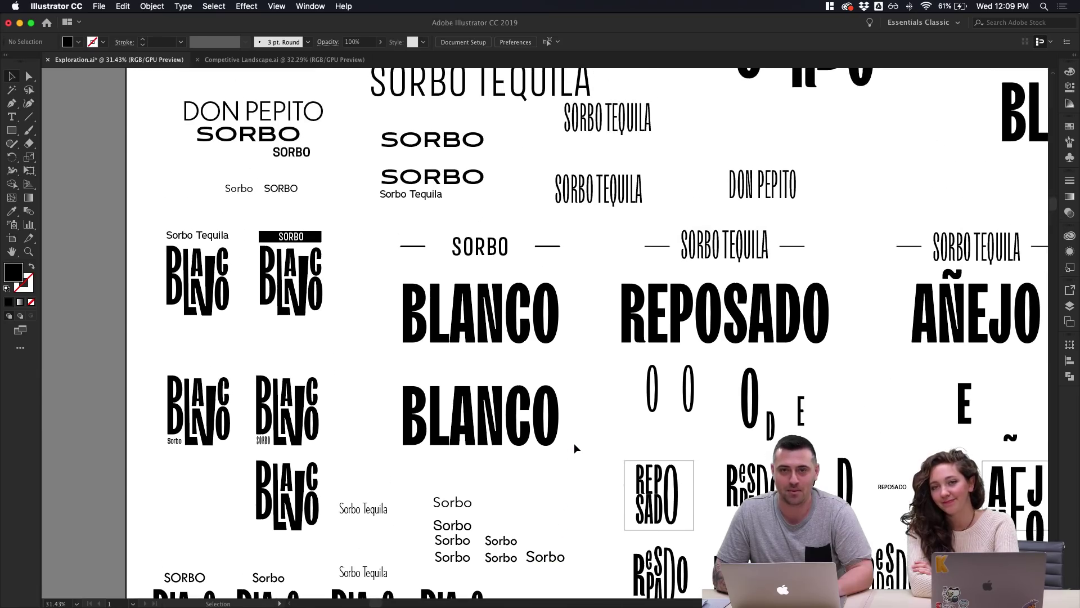
scroll(573, 443, up, 12)
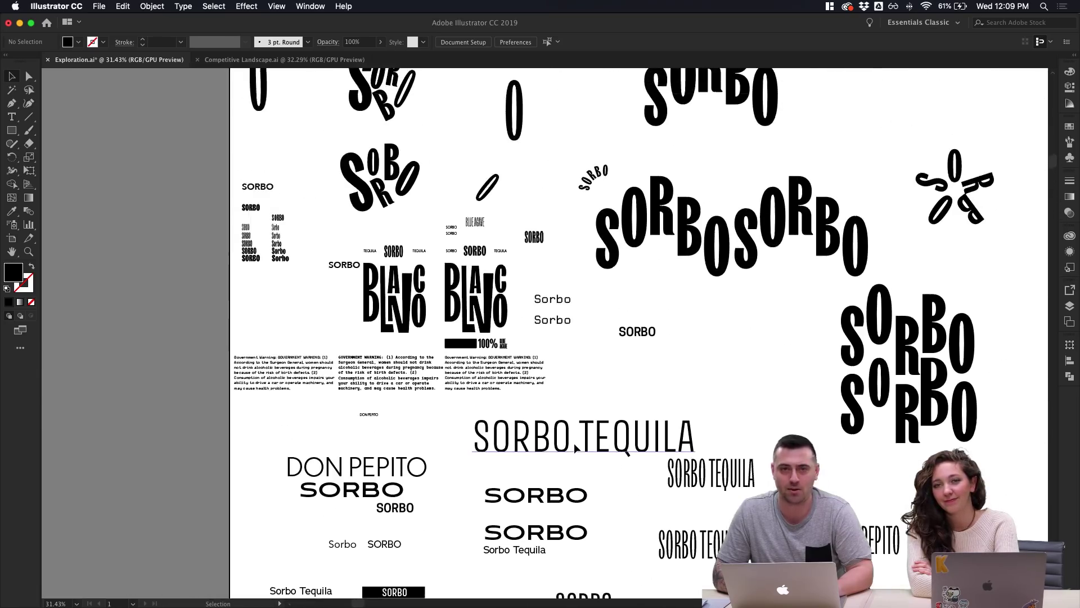
scroll(574, 444, up, 2)
scroll(575, 445, up, 5)
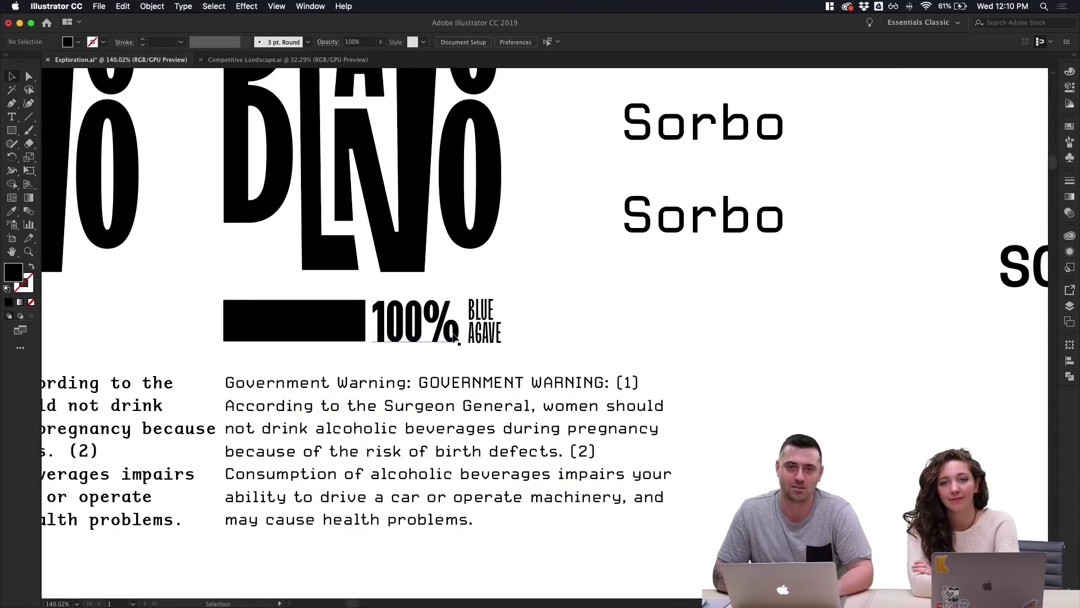
scroll(532, 319, down, 1)
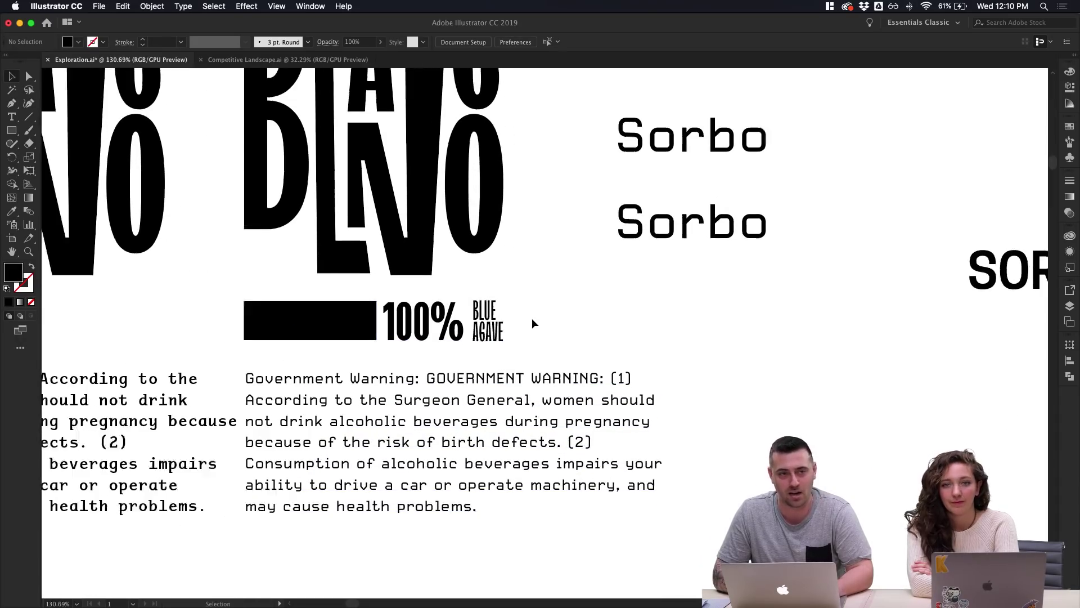
scroll(531, 319, down, 2)
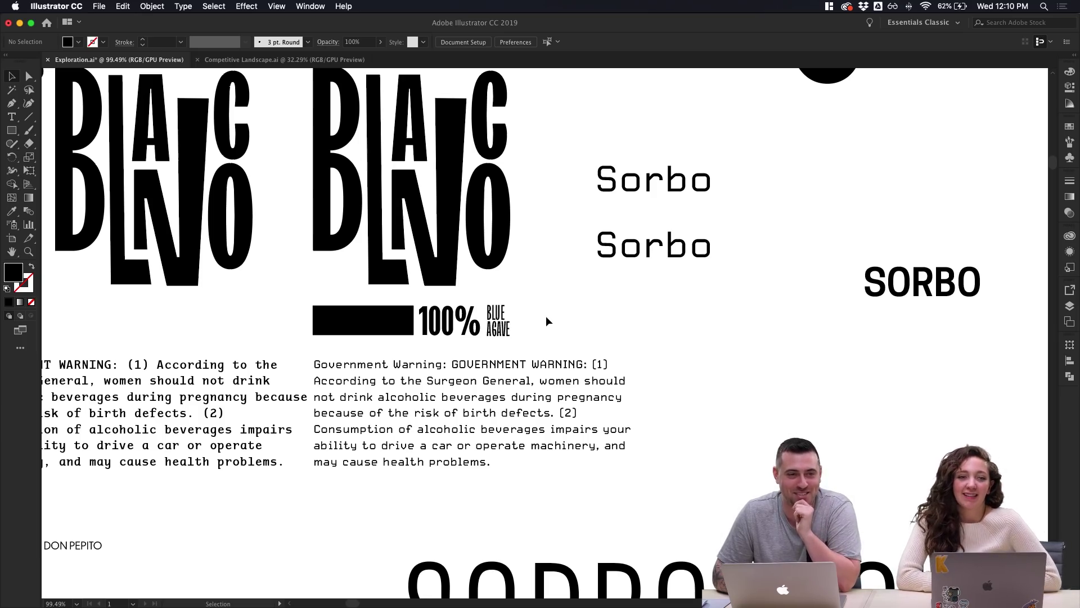
scroll(547, 320, down, 5)
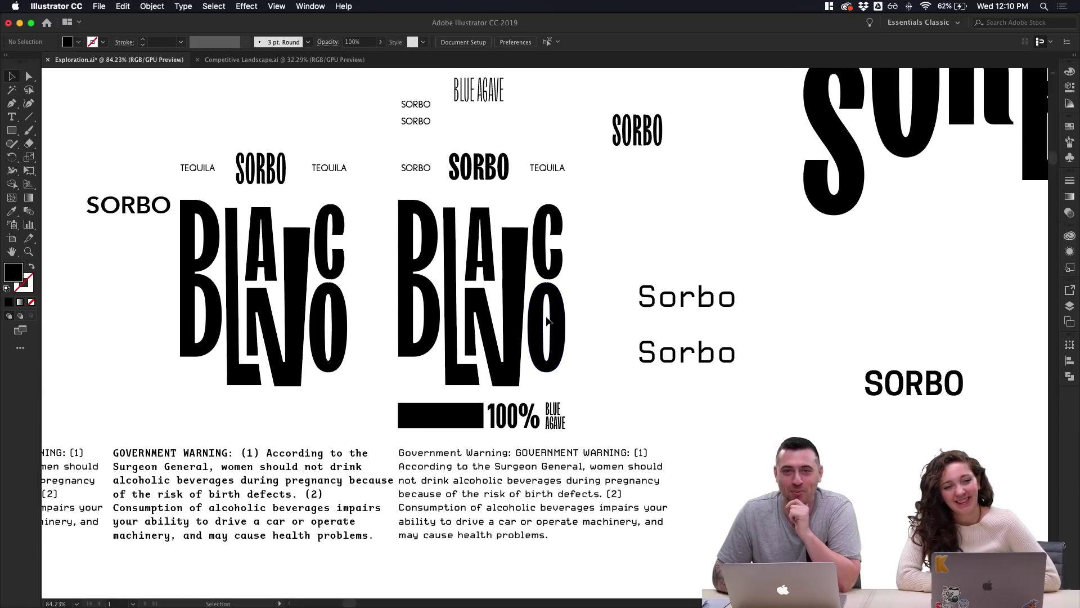
scroll(546, 320, down, 3)
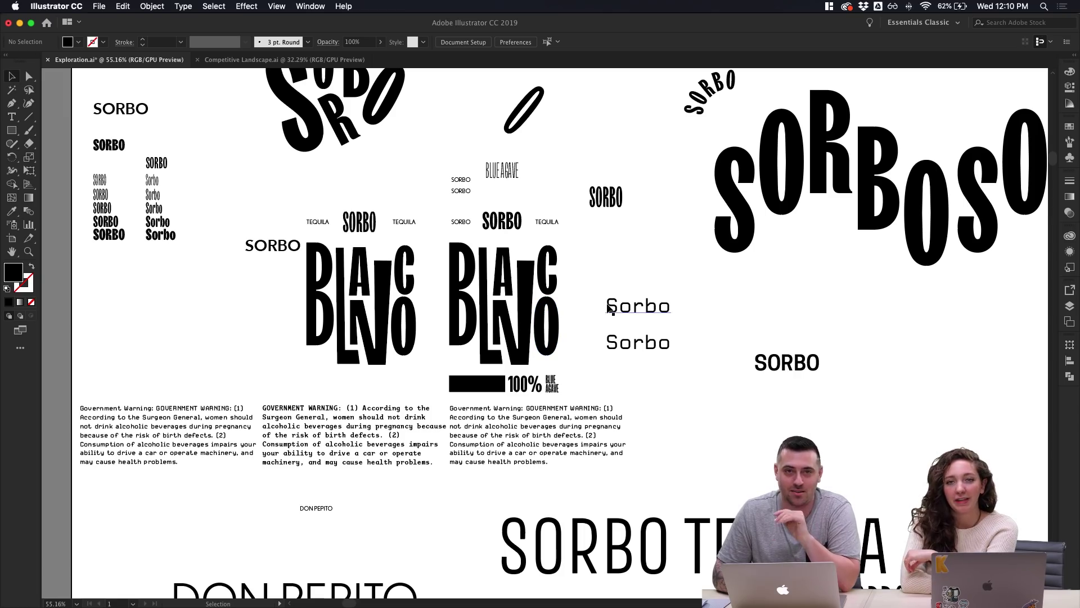
scroll(614, 336, up, 2)
scroll(614, 337, down, 2)
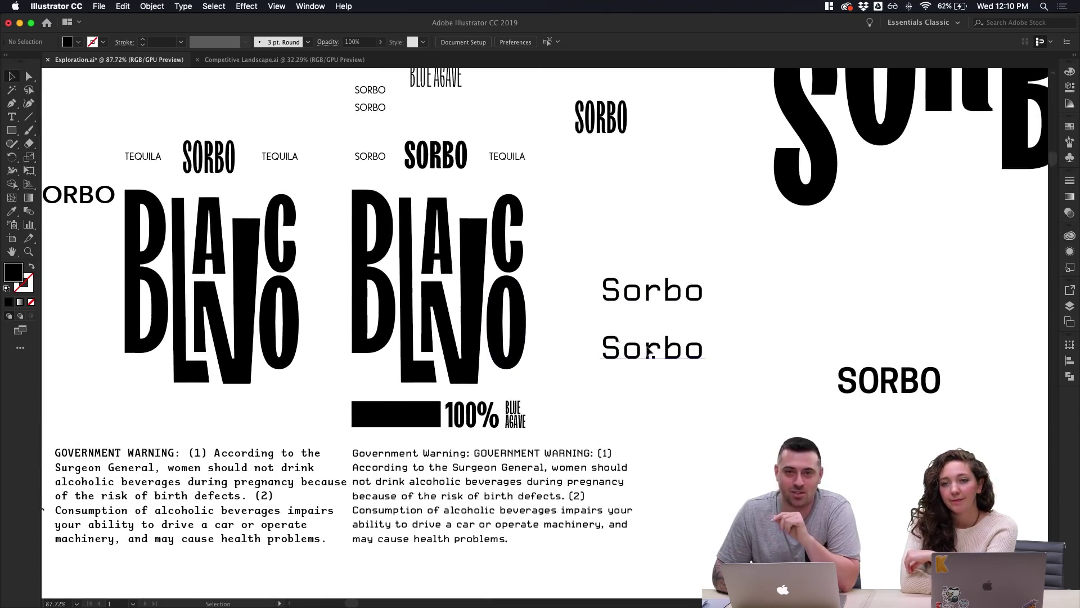
scroll(647, 352, up, 1)
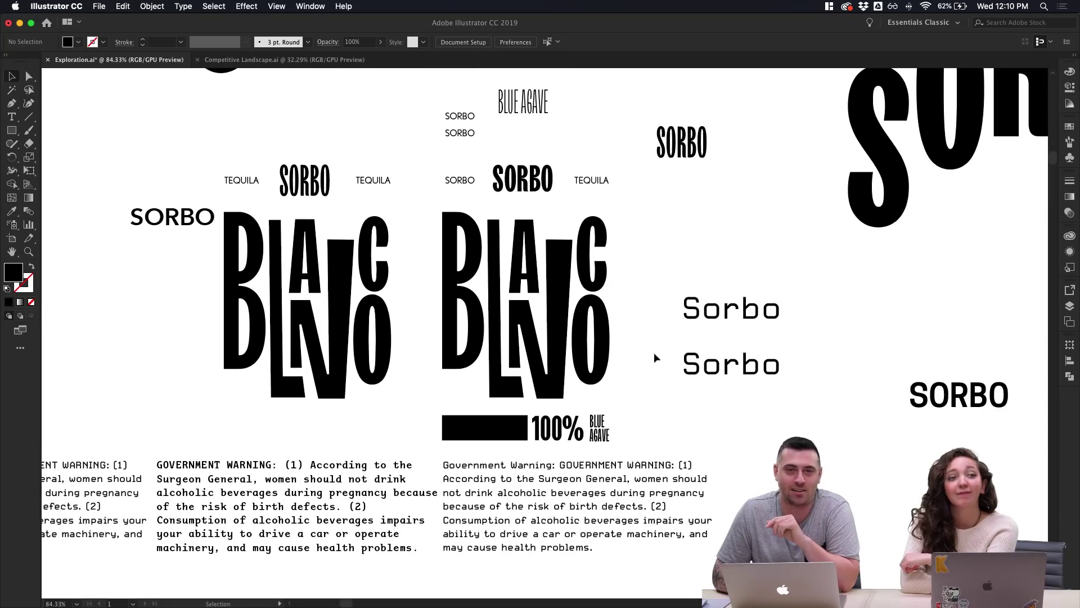
Compare the two BLANCO label layouts with the tumbling and arched Sorbo wordmarks above and beside them
scroll(660, 379, up, 2)
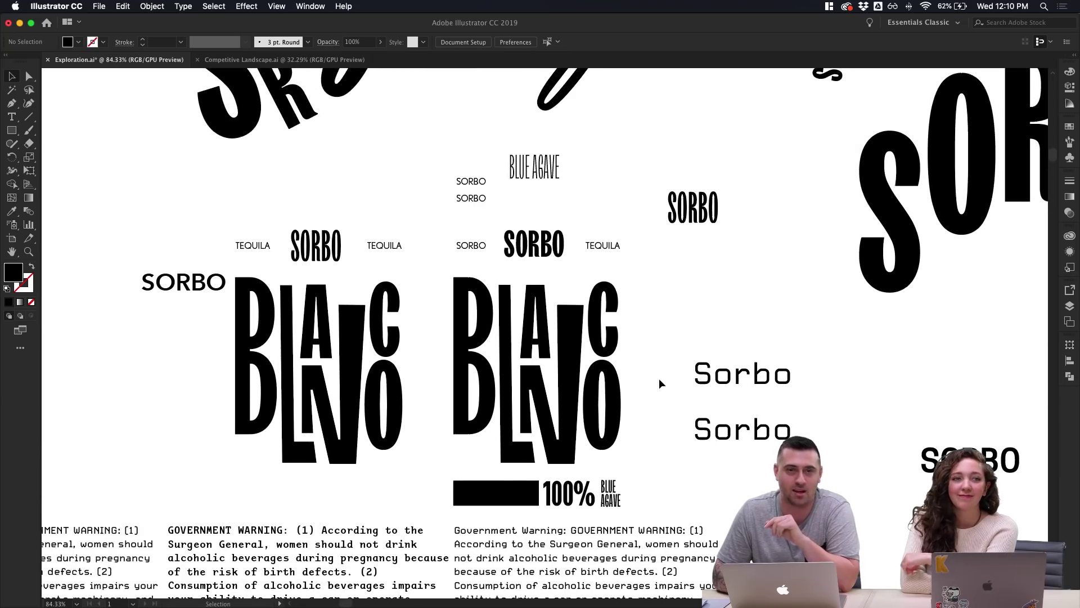
scroll(659, 379, down, 2)
scroll(660, 384, up, 4)
scroll(660, 383, down, 3)
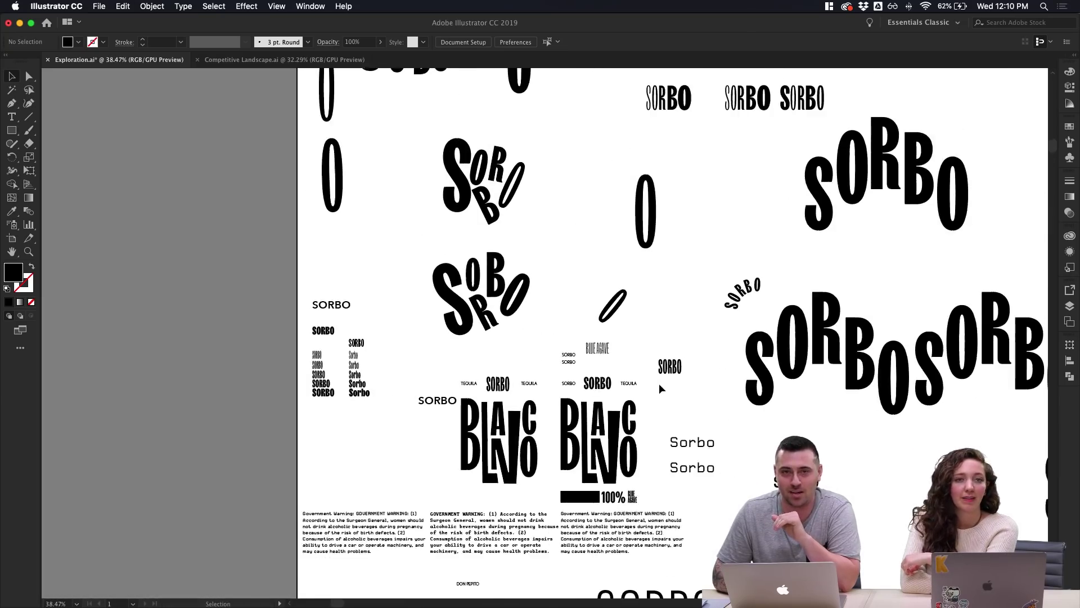
scroll(659, 384, up, 3)
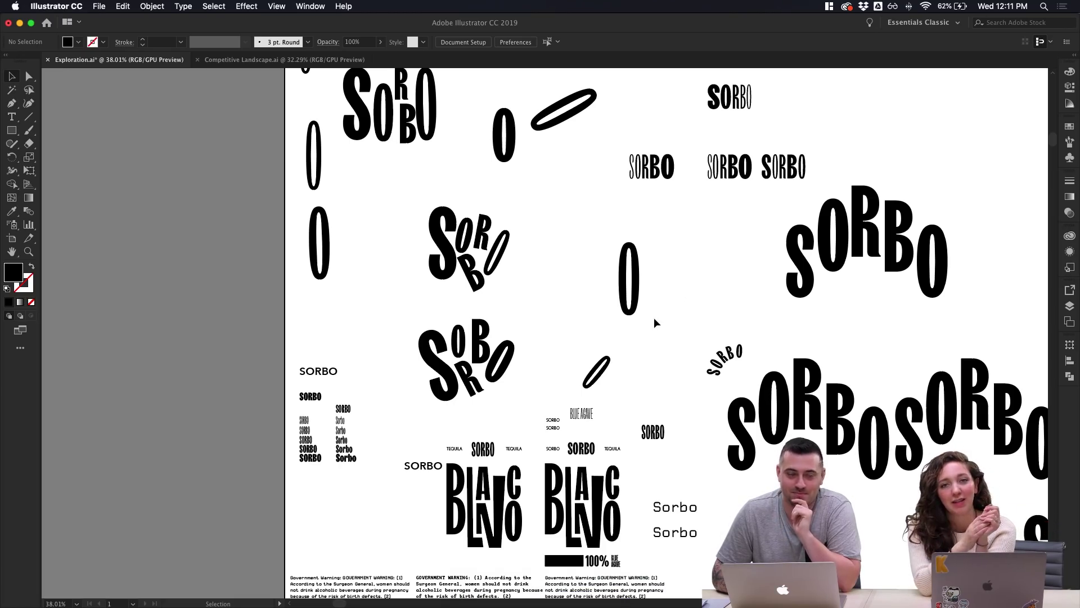
Try to launch Dimension through a system-wide search, and quit the Creative Cloud licence dialog
click(1043, 6)
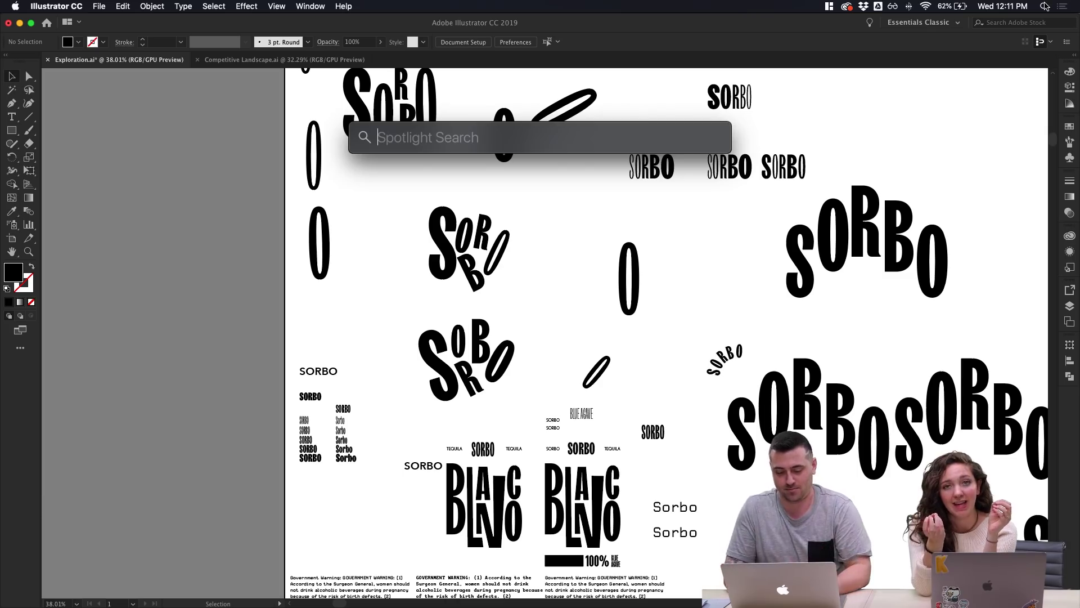
text(dimension)
key(Return)
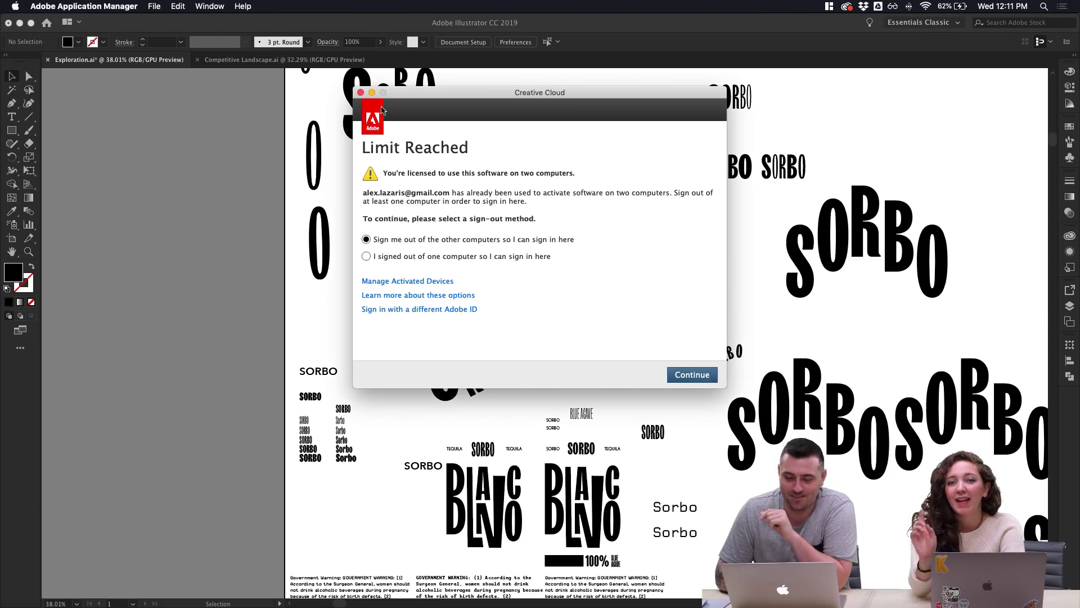
click(361, 93)
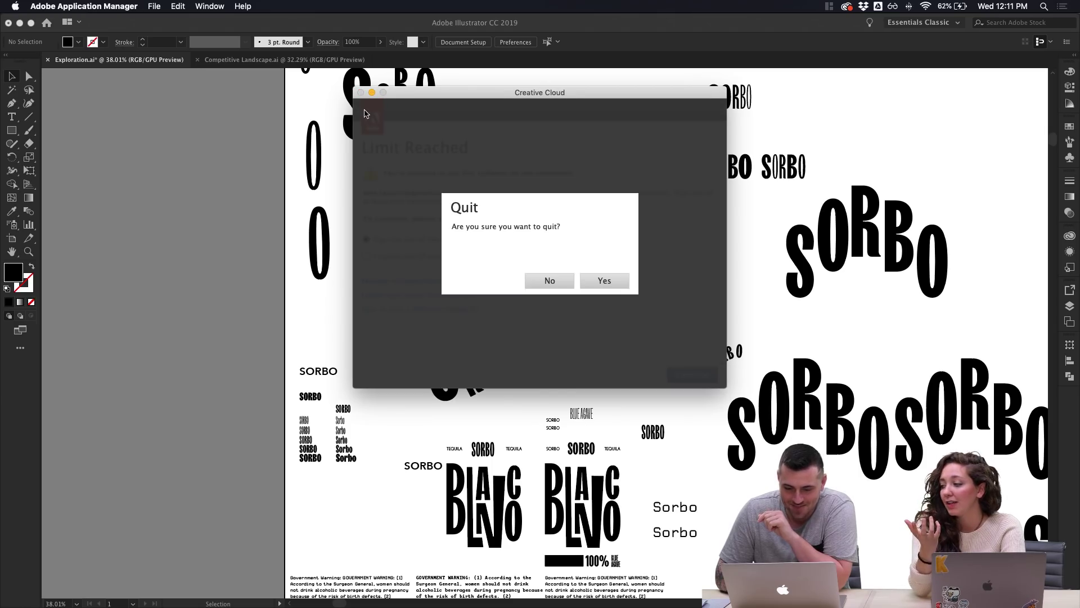
click(601, 284)
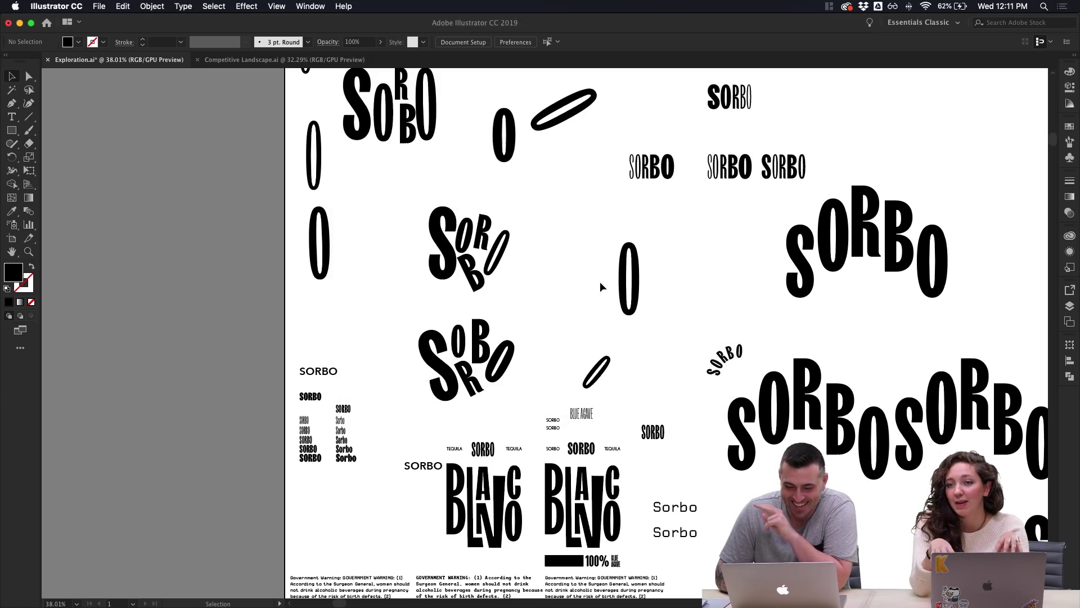
Look over the upper artwork, including the BLANCO label with its 100% Blue Agave line and the white Sorbo wordmark on a black bar
scroll(581, 269, down, 1)
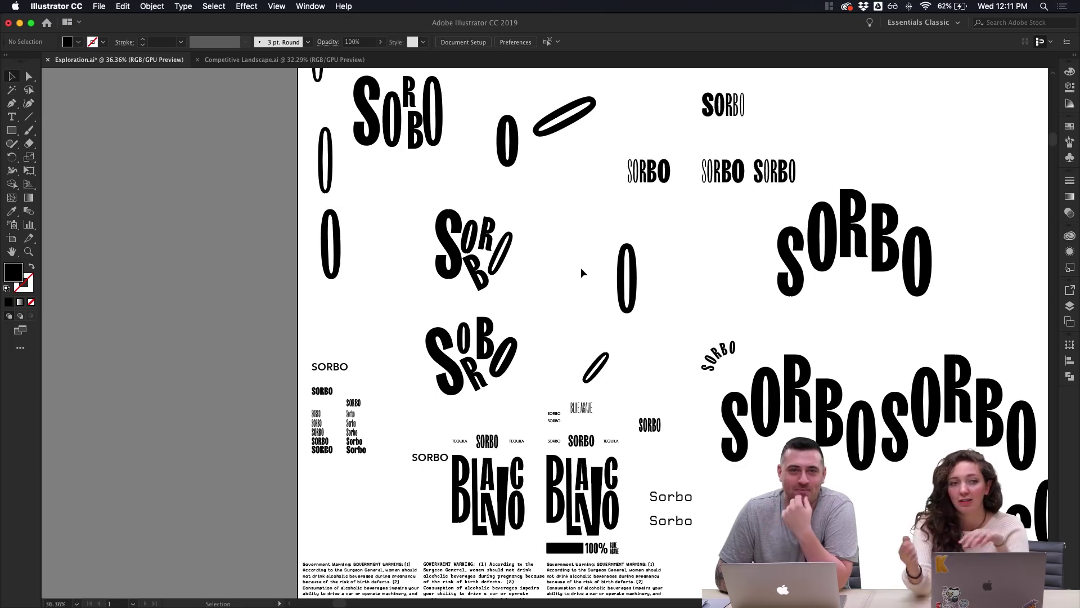
mouse_move(573, 605)
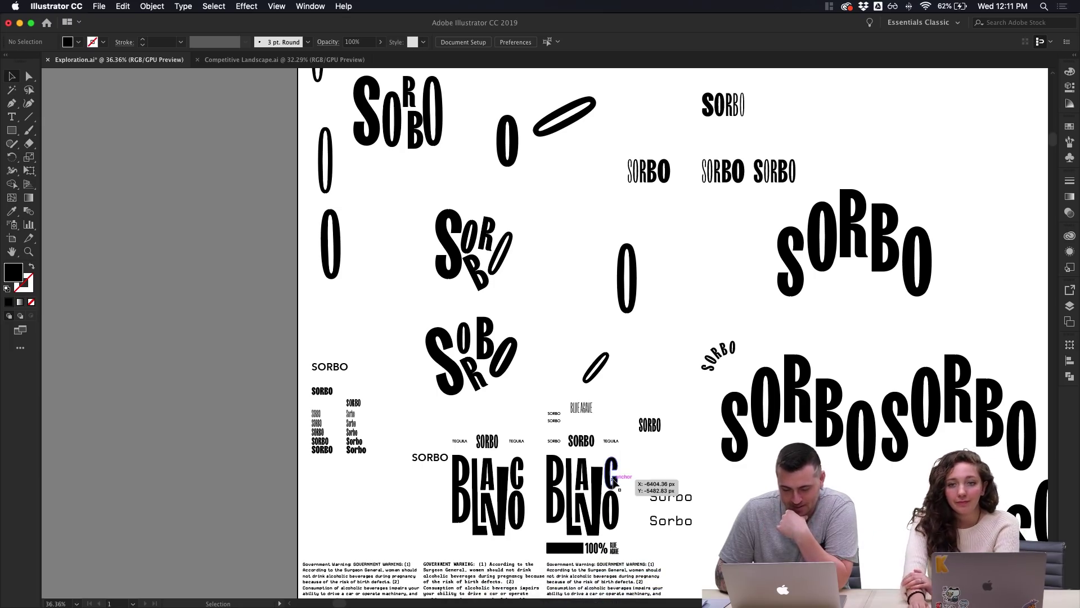
scroll(630, 462, up, 4)
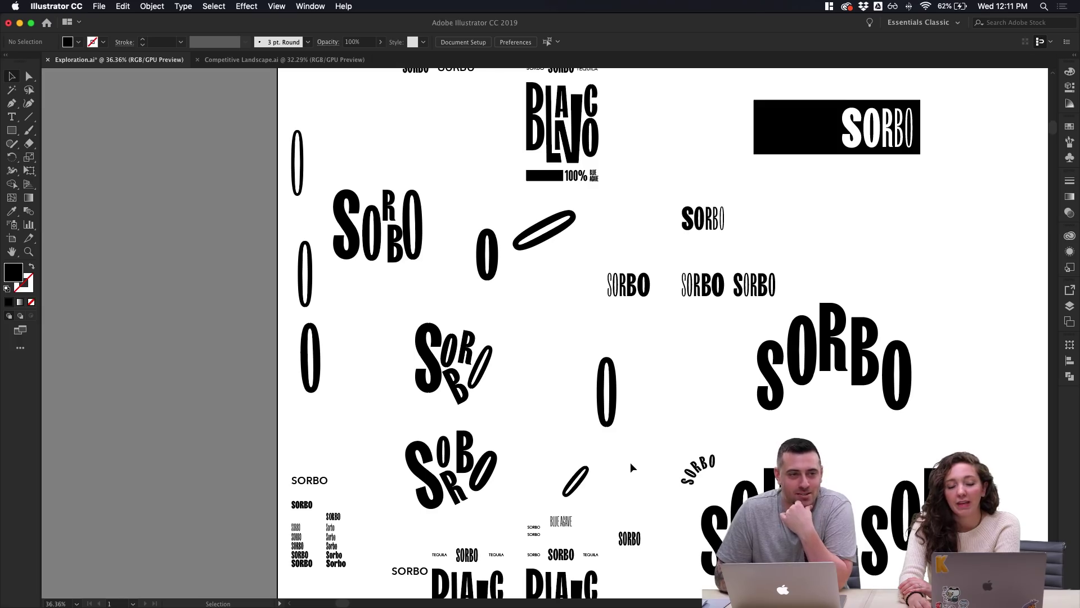
scroll(631, 462, down, 1)
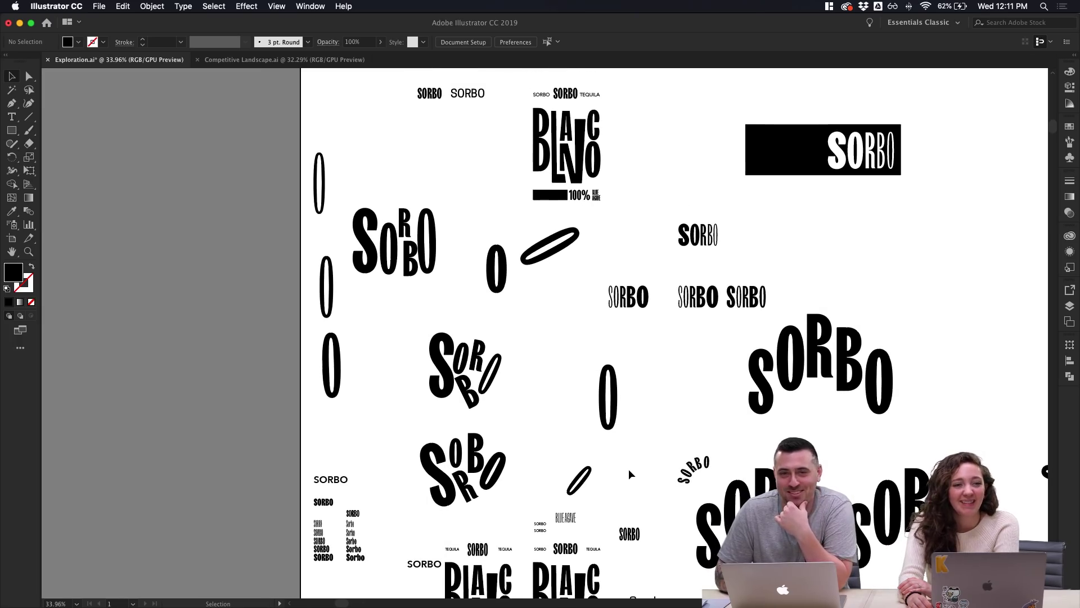
scroll(629, 470, up, 3)
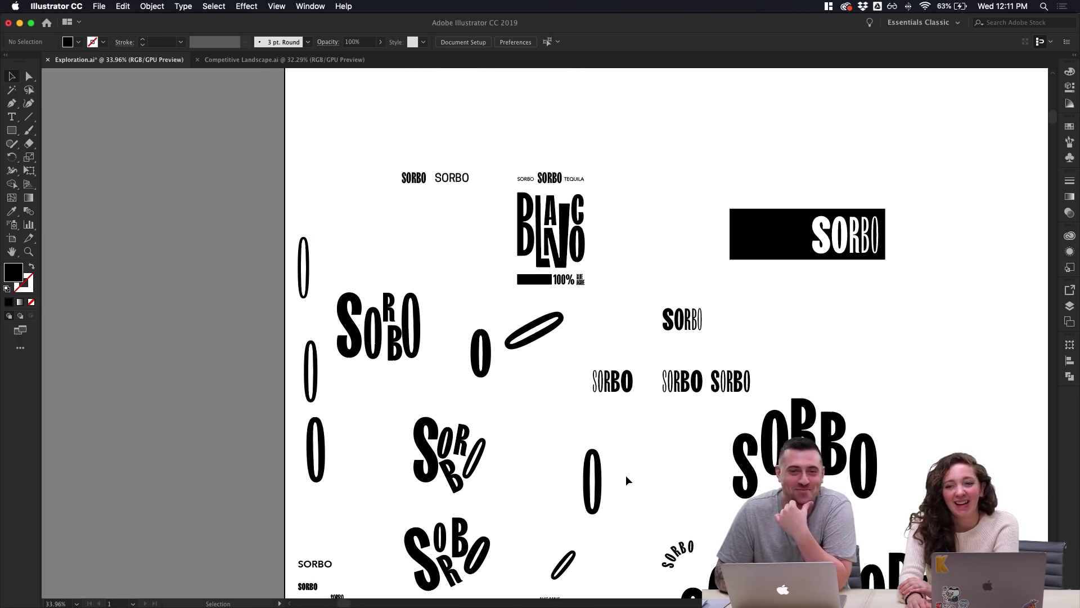
scroll(629, 468, down, 1)
scroll(625, 475, up, 2)
scroll(626, 474, up, 2)
scroll(626, 475, down, 2)
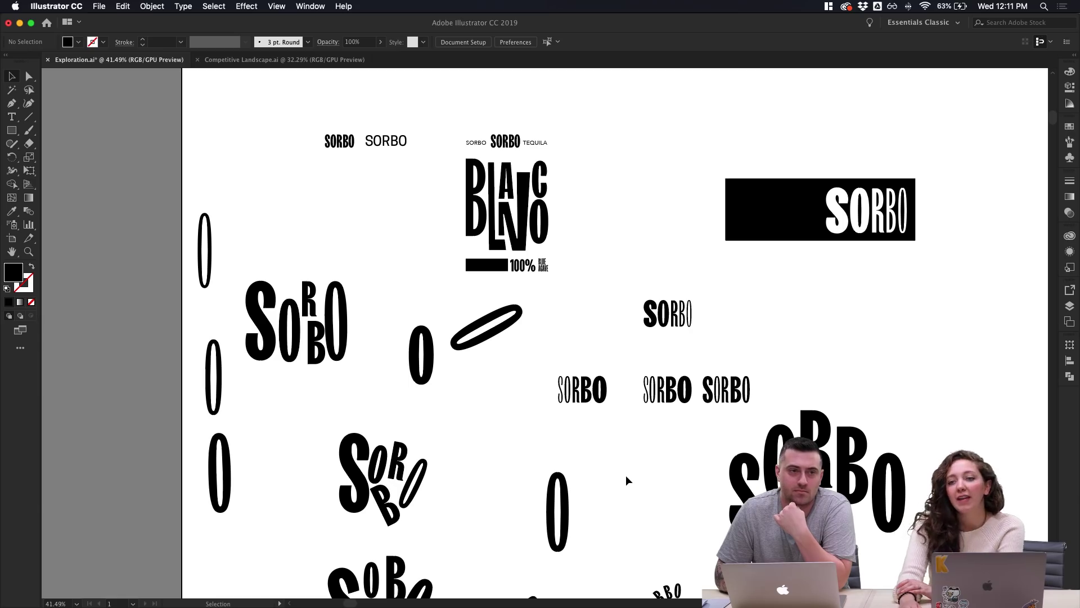
Examine the tumbling Sorbo arrangements, the loose letter O shapes and the thin-to-bold Sorbo wordmarks
scroll(626, 475, down, 4)
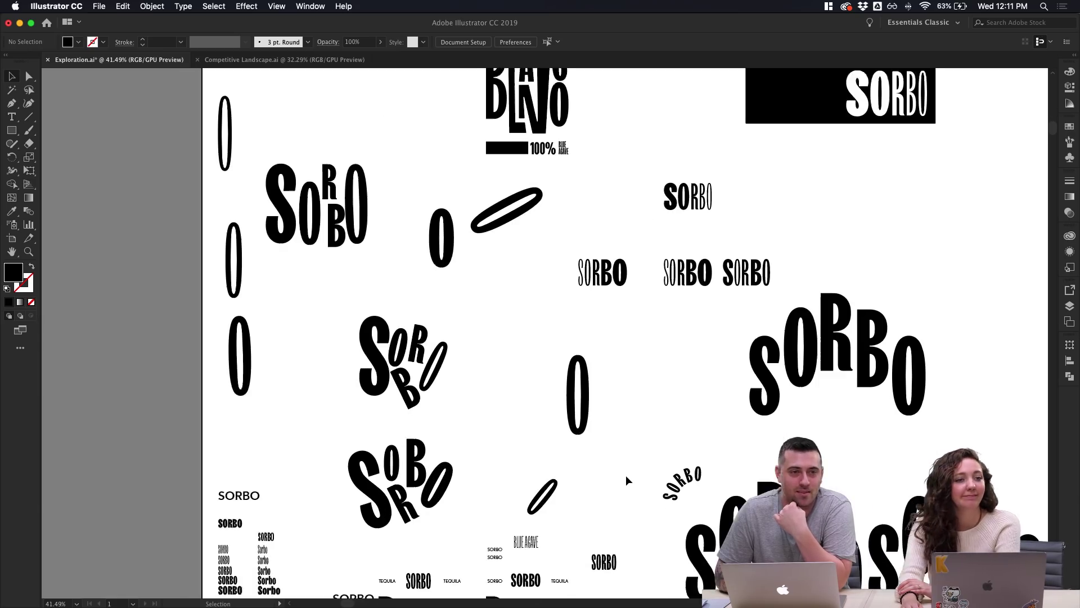
scroll(626, 475, down, 2)
scroll(626, 475, right, 2)
scroll(625, 475, up, 3)
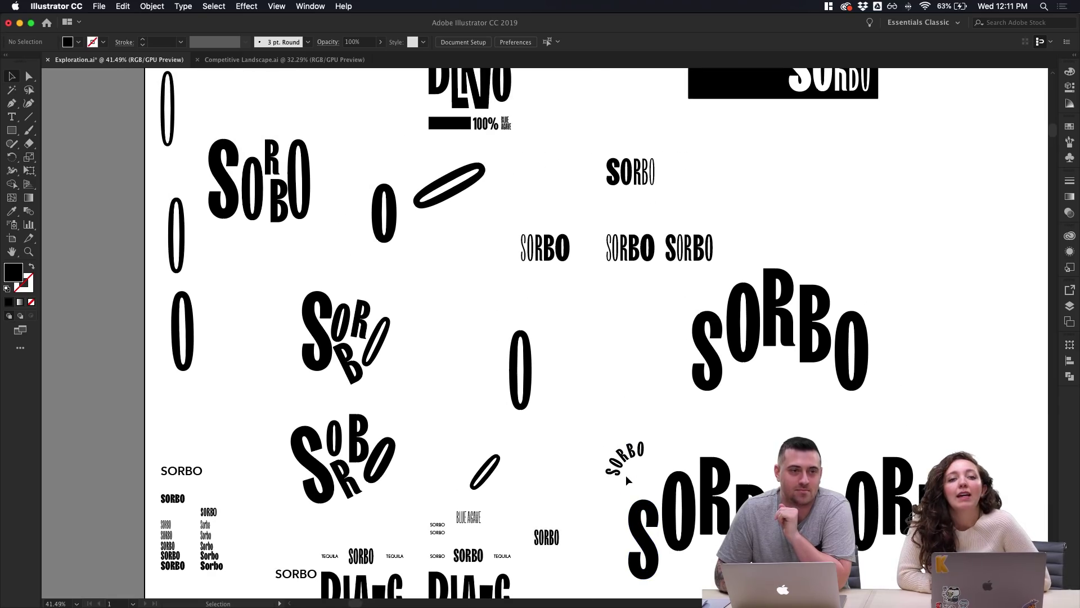
scroll(625, 475, down, 1)
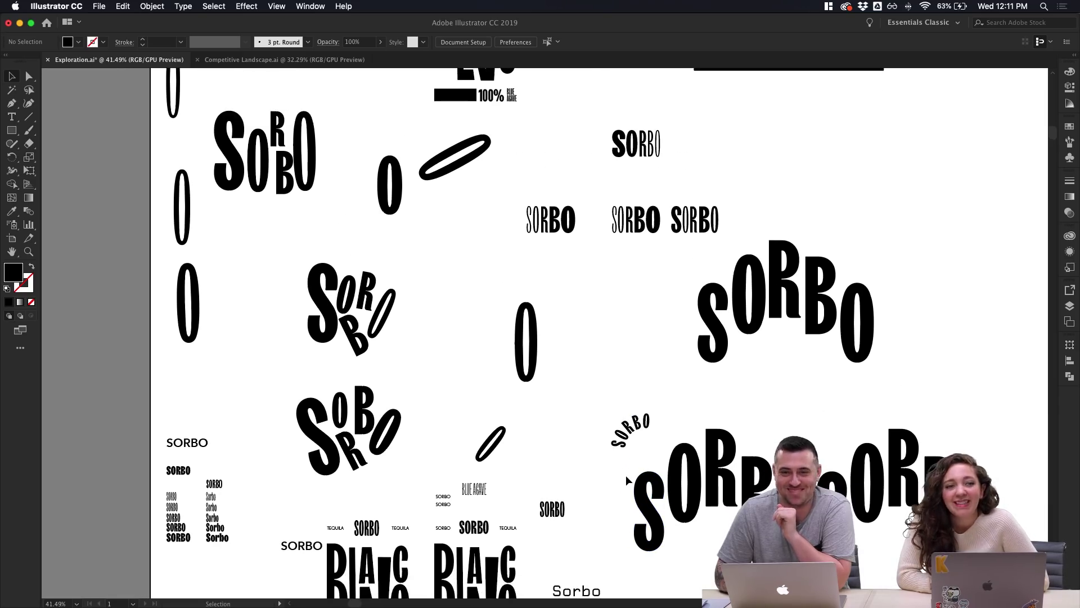
scroll(625, 475, right, 10)
scroll(626, 475, up, 4)
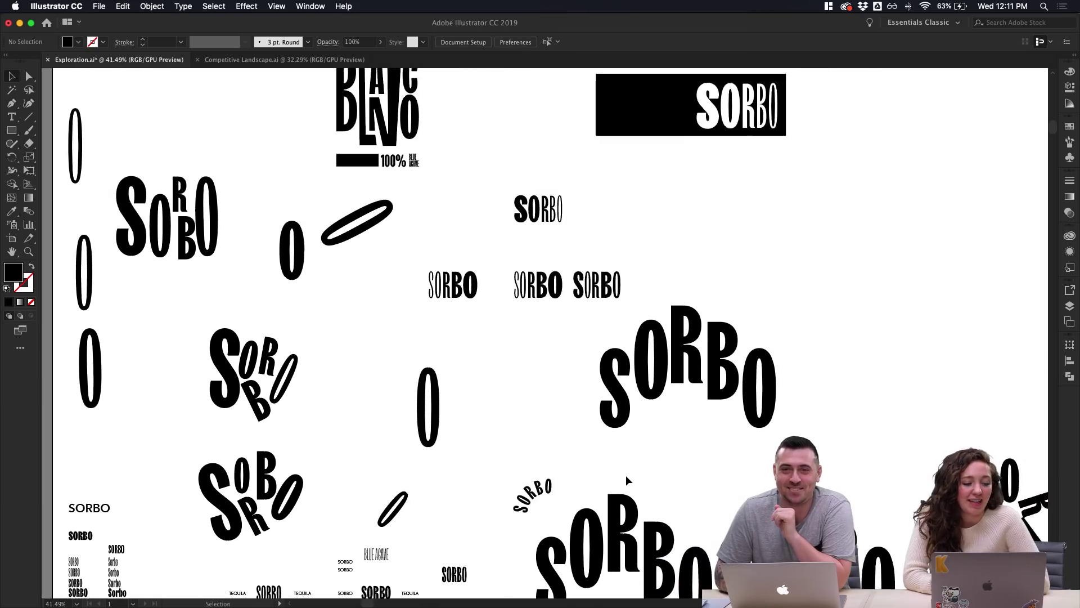
Examine the wave-shaped Sorbo wordmarks, the repeated and stacked versions and the star-like ring of letters
scroll(626, 475, down, 10)
scroll(625, 475, down, 3)
scroll(626, 474, right, 4)
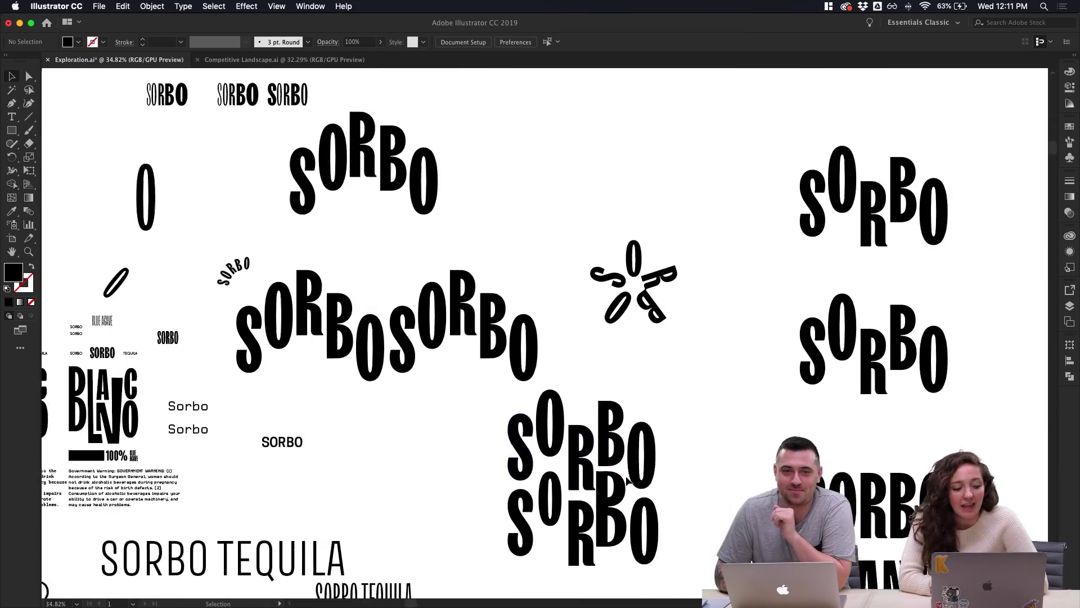
scroll(626, 475, left, 2)
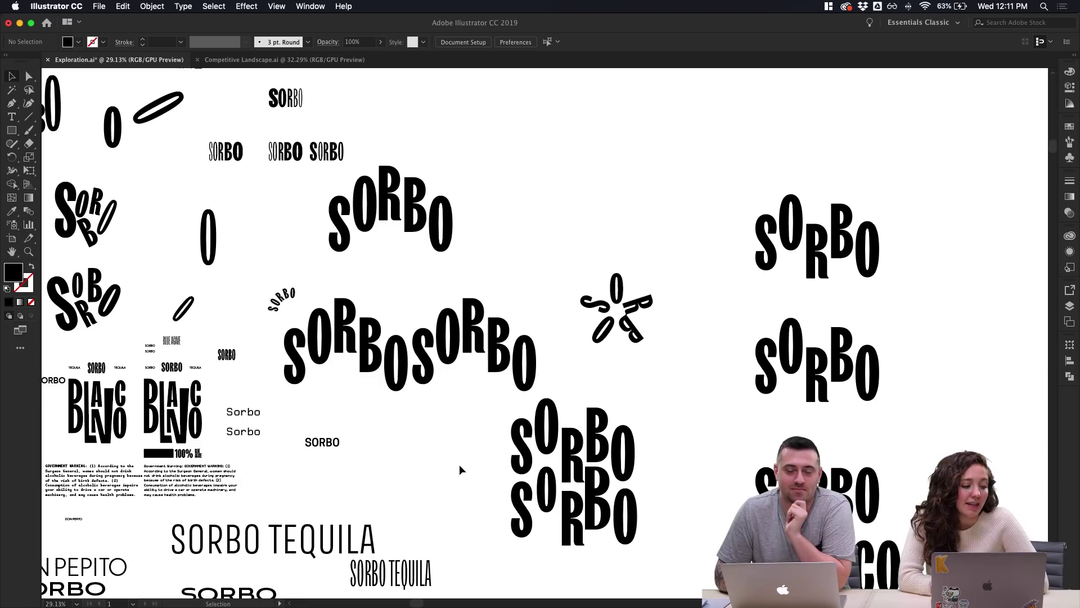
scroll(459, 470, left, 4)
scroll(459, 470, up, 1)
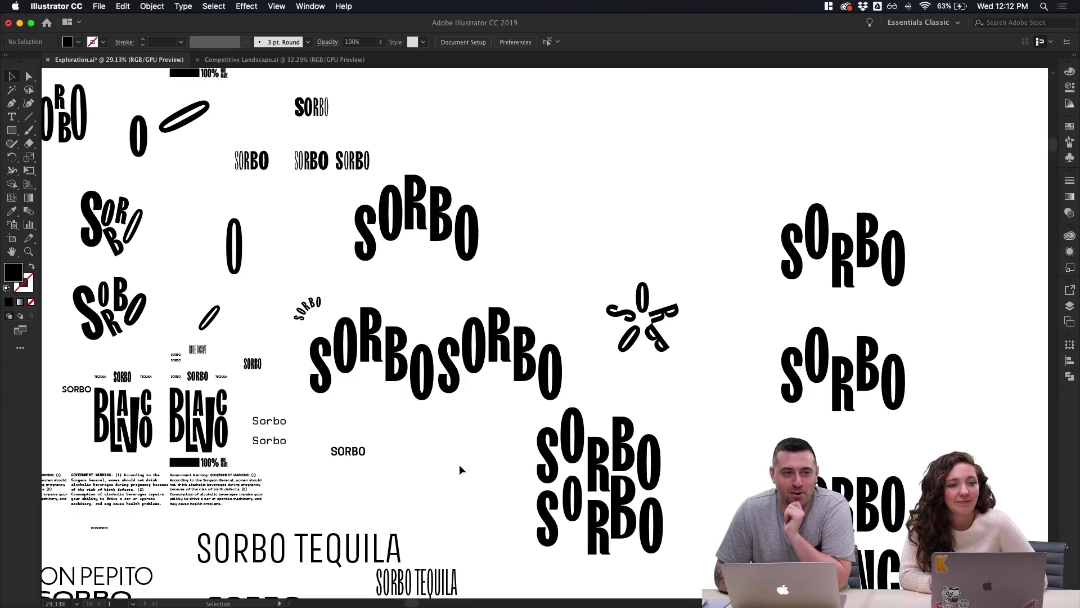
scroll(459, 469, down, 1)
scroll(459, 470, left, 1)
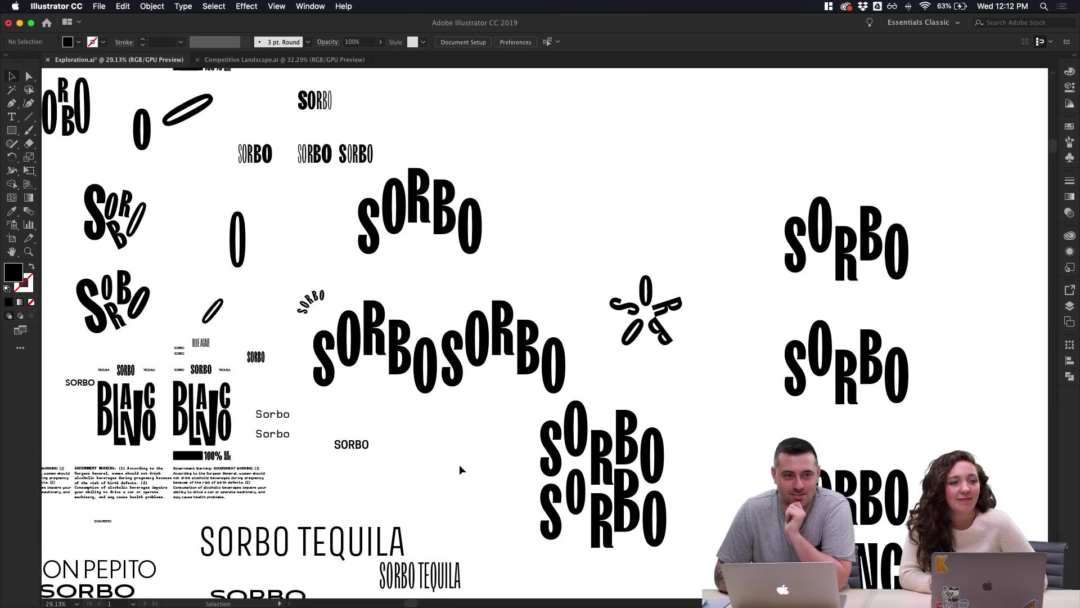
scroll(459, 466, up, 4)
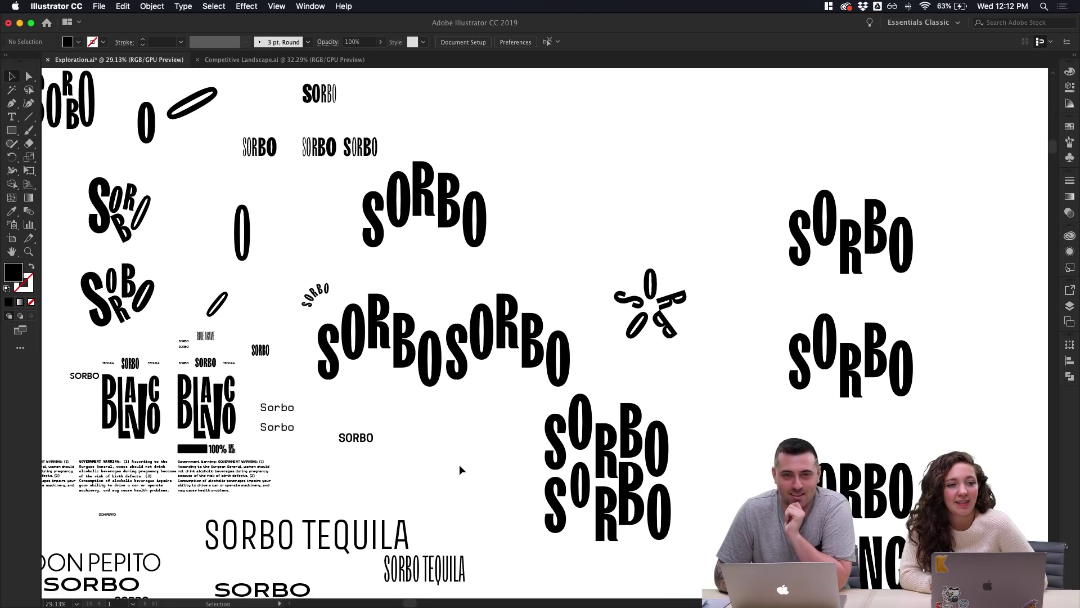
Review the Sorbo Tequila and Don Pepito type studies together with the stacked Sorbo and Sorbo Blanco wordmarks
scroll(460, 470, down, 5)
scroll(459, 470, right, 1)
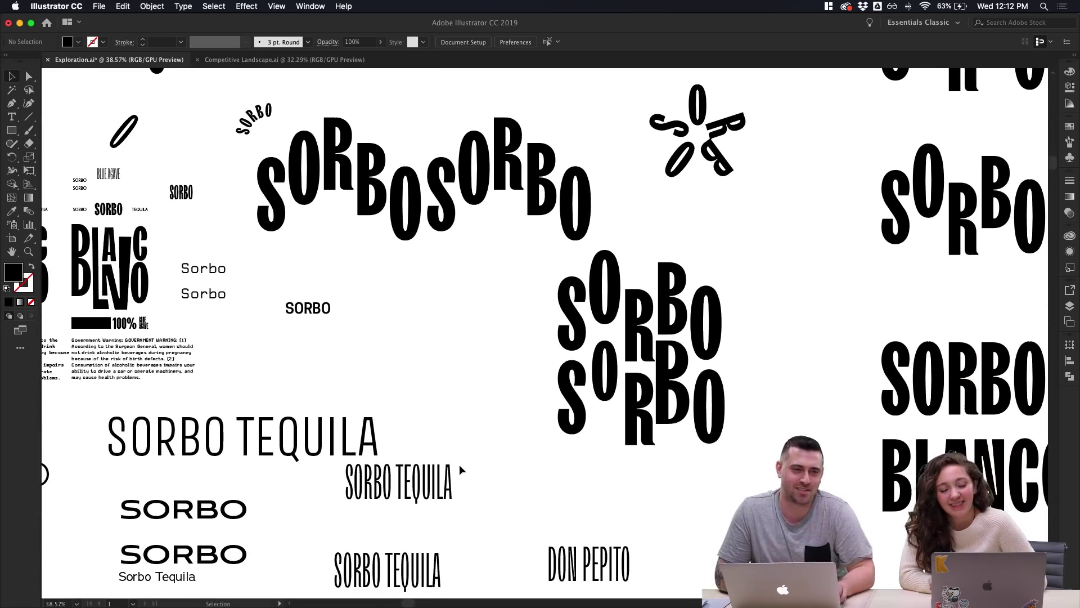
scroll(460, 467, right, 2)
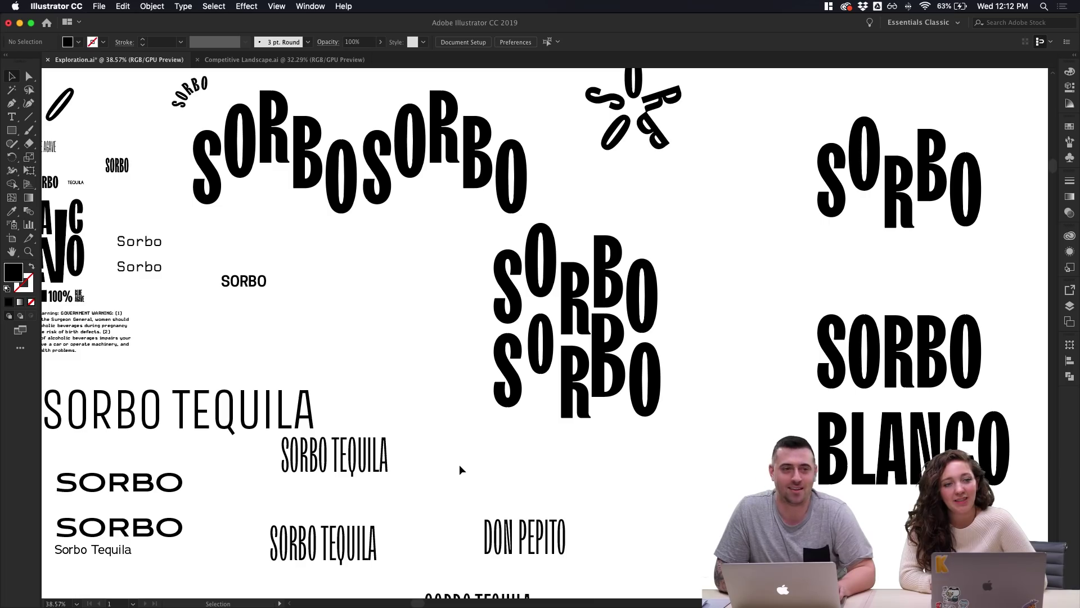
scroll(459, 464, down, 3)
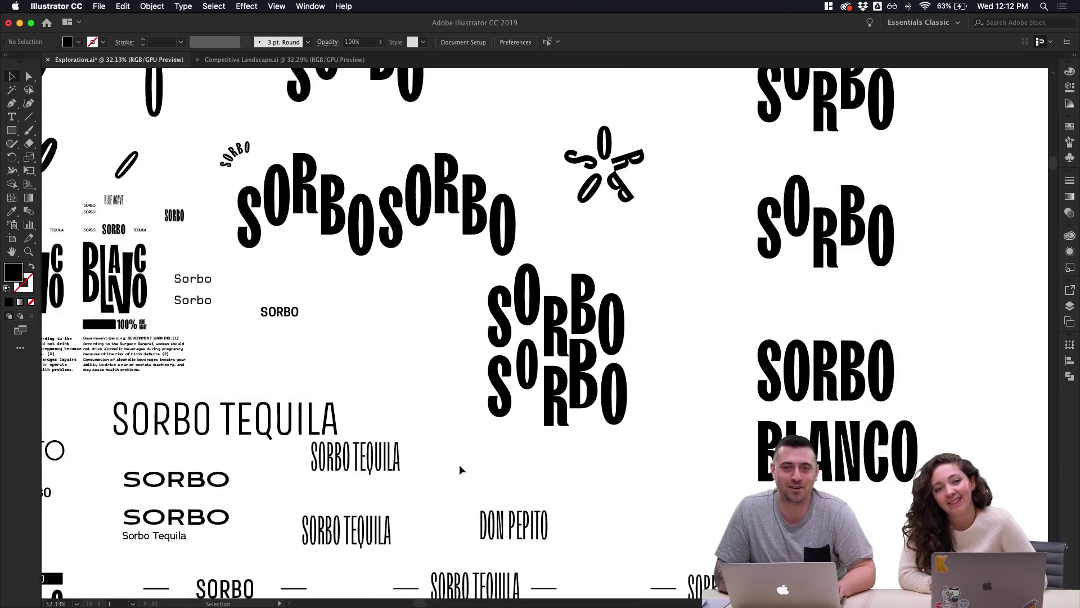
scroll(459, 464, down, 1)
scroll(459, 464, down, 1)
scroll(459, 464, left, 1)
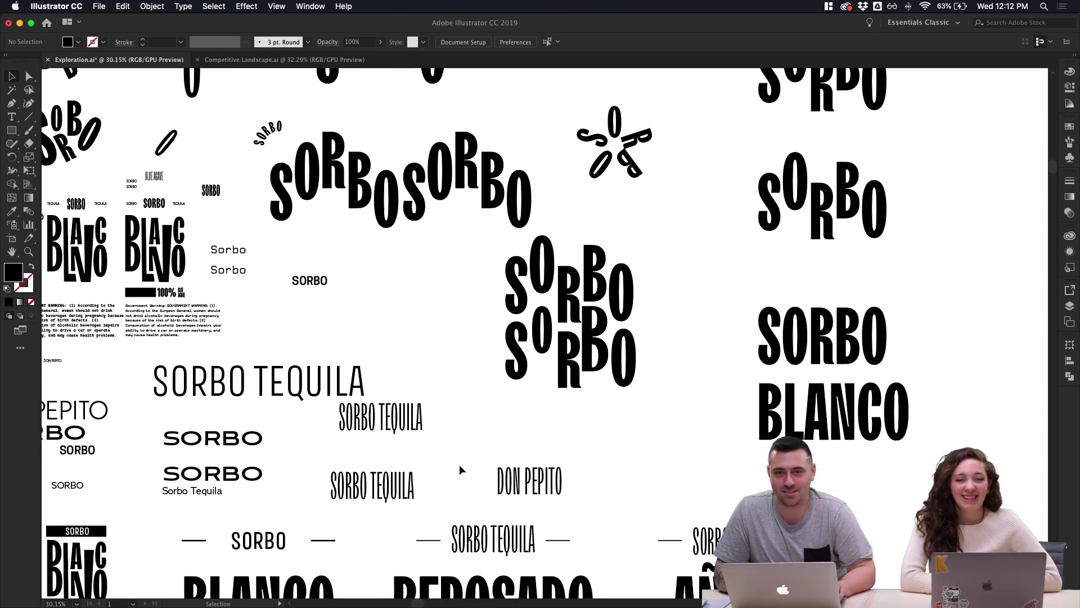
Examine the straight BLANCO, REPOSADO and AÑEJO headings and the interlocking Reposado letter arrangements around the empty square
scroll(459, 464, down, 5)
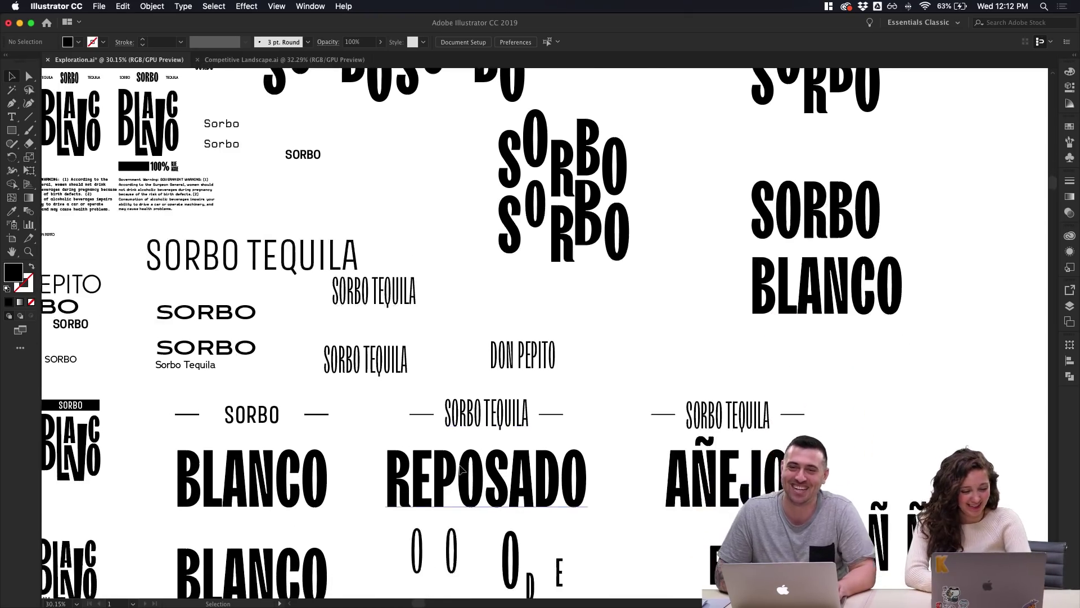
scroll(461, 470, down, 6)
scroll(462, 470, up, 2)
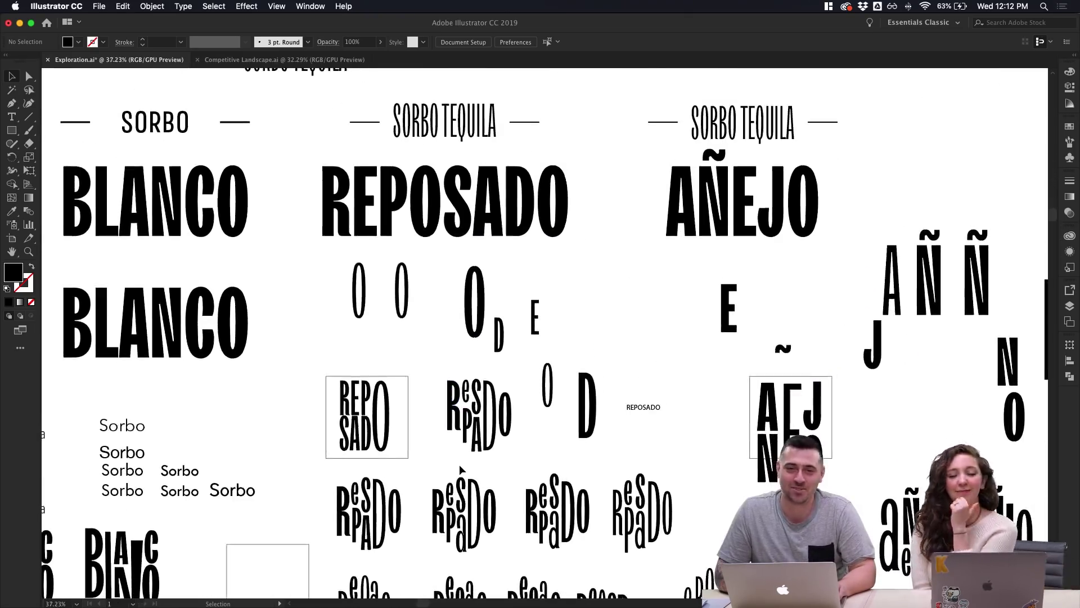
scroll(460, 469, down, 3)
scroll(460, 470, up, 4)
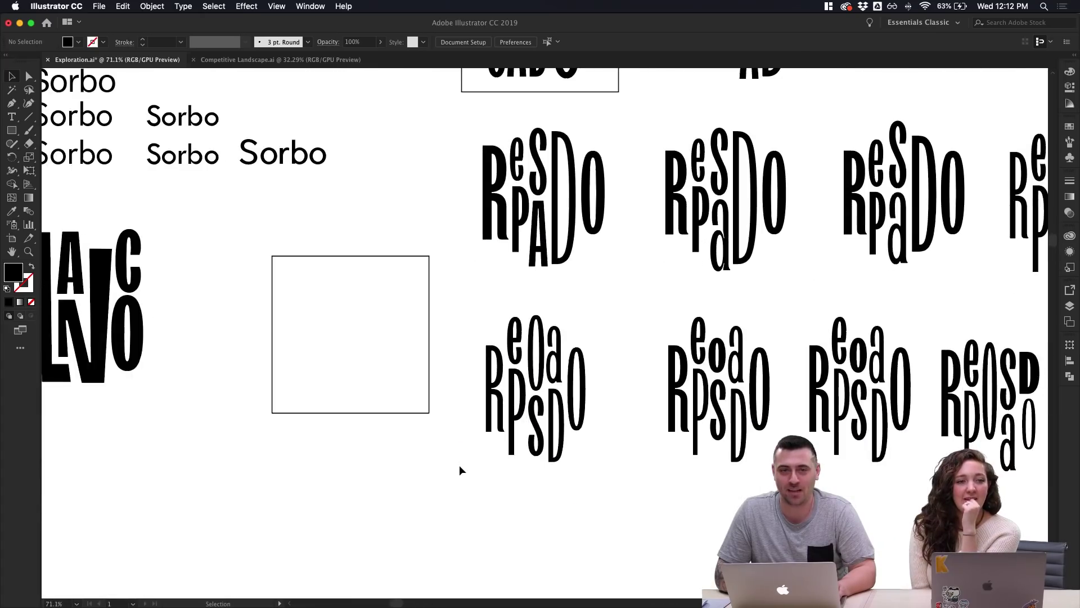
scroll(459, 471, down, 2)
scroll(459, 470, down, 3)
scroll(459, 470, down, 2)
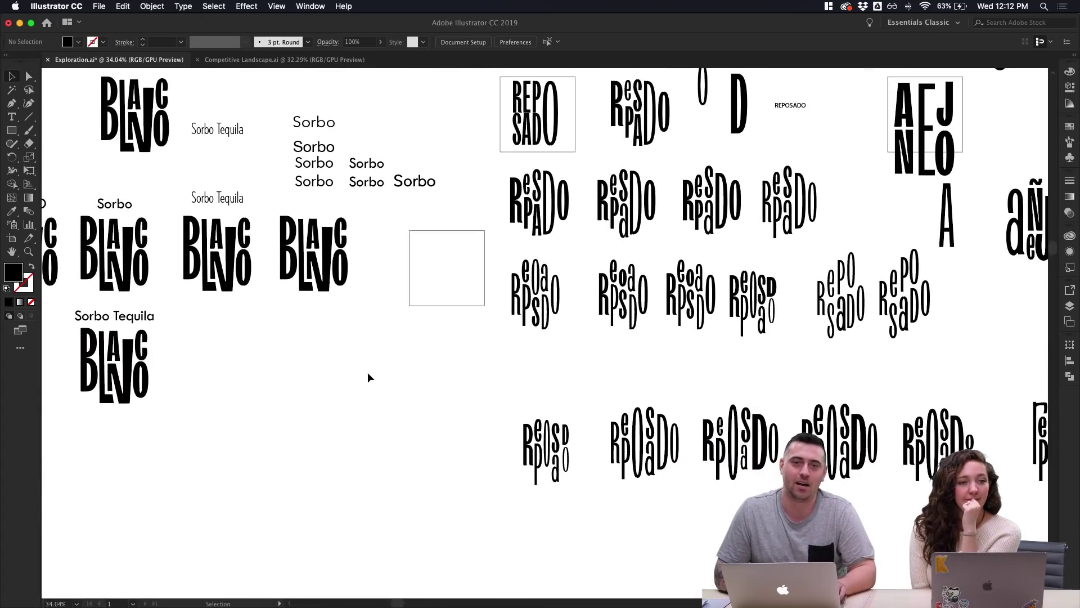
Duplicate the rightmost stacked BLANCO wordmark into the empty space below, and place a copy of the outlined square around it
drag(281, 248, 301, 438)
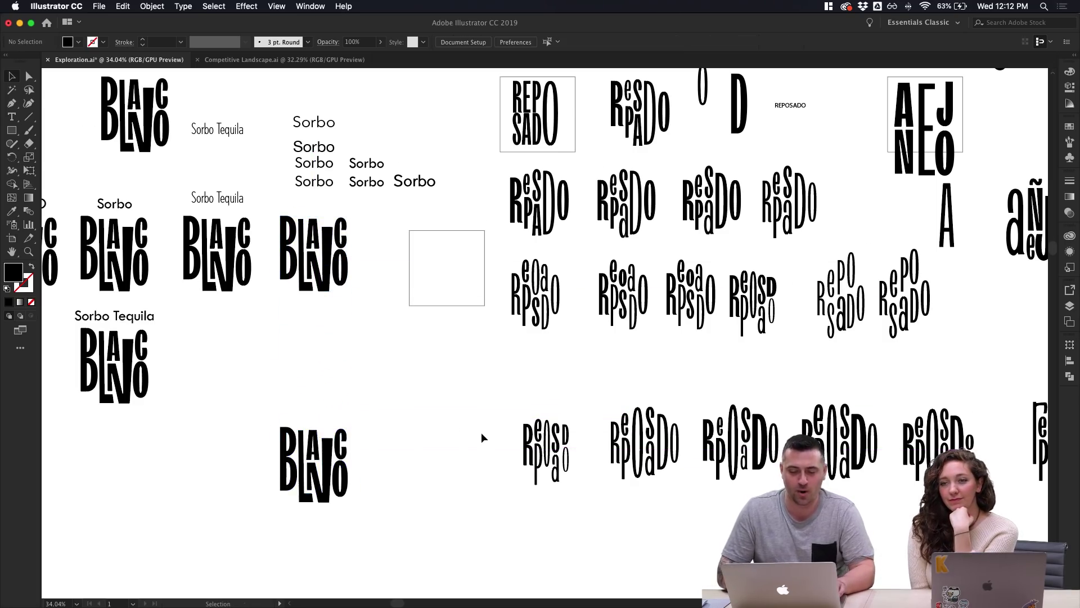
scroll(481, 433, up, 2)
drag(481, 258, 297, 526)
click(320, 528)
scroll(320, 528, down, 5)
scroll(320, 528, up, 5)
drag(322, 511, 322, 510)
click(373, 512)
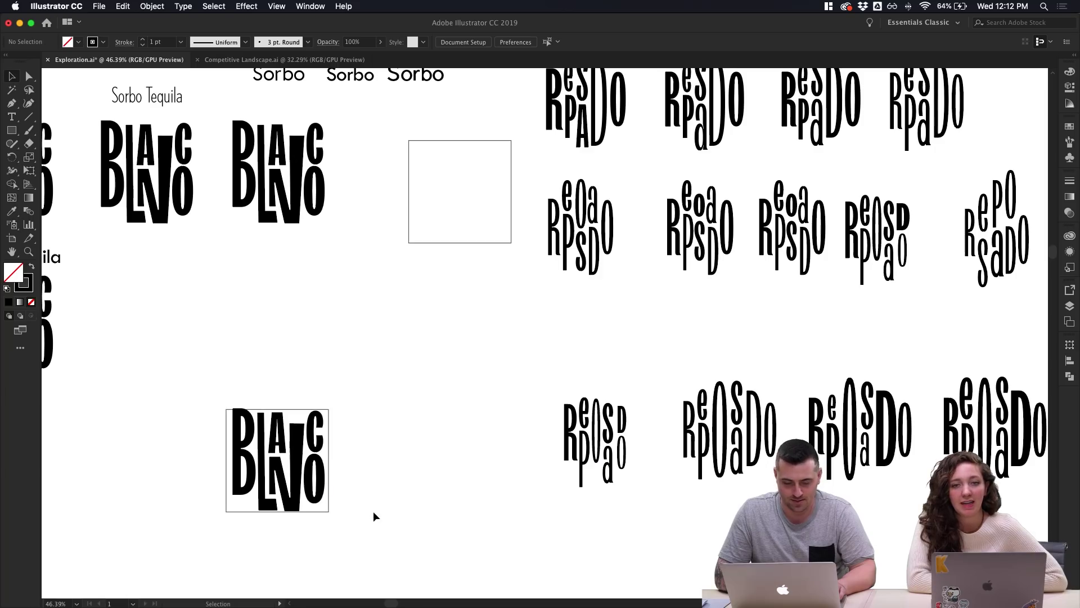
Try enlarging the square around the duplicated BLANCO wordmark to 415 px per side, and undo the resize
click(329, 457)
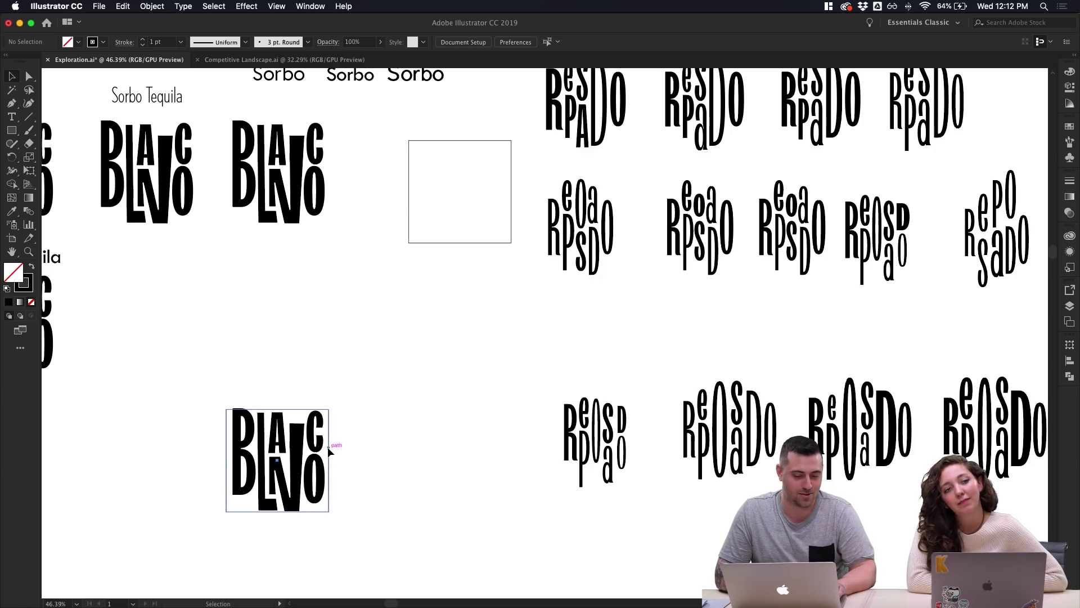
drag(329, 408, 354, 383)
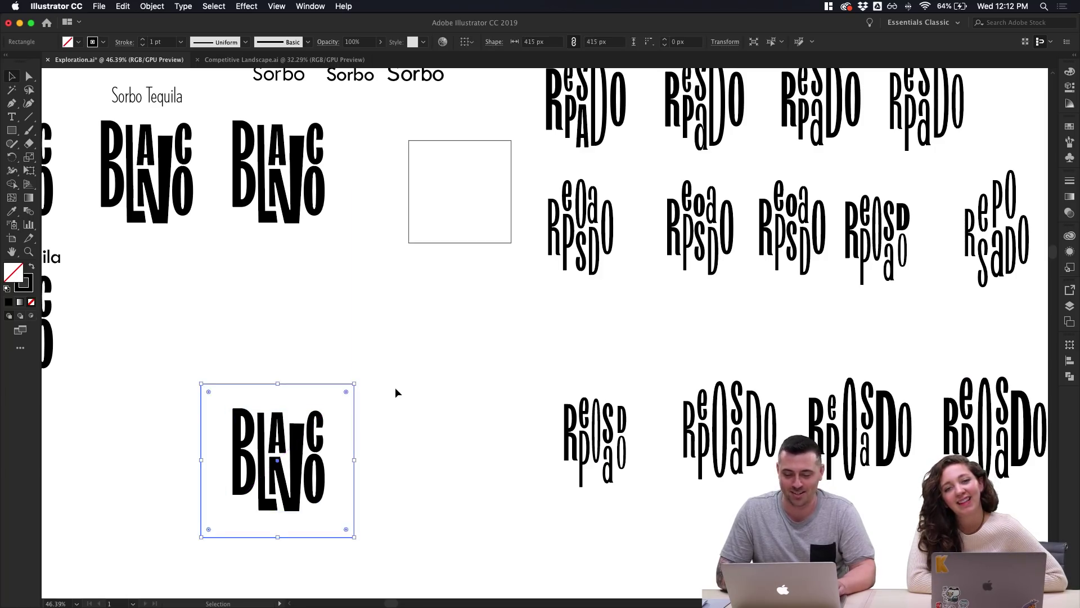
key(super+z)
scroll(407, 414, down, 2)
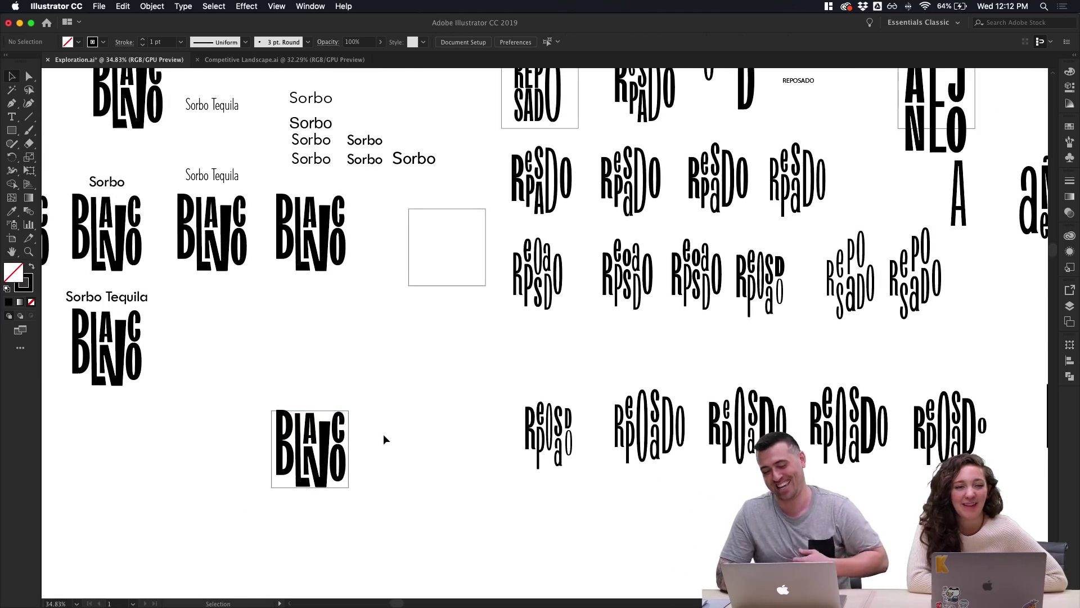
Duplicate the outlined square around the lower BLANCO wordmark and place the empty copy just beside it
click(383, 434)
scroll(382, 429, down, 3)
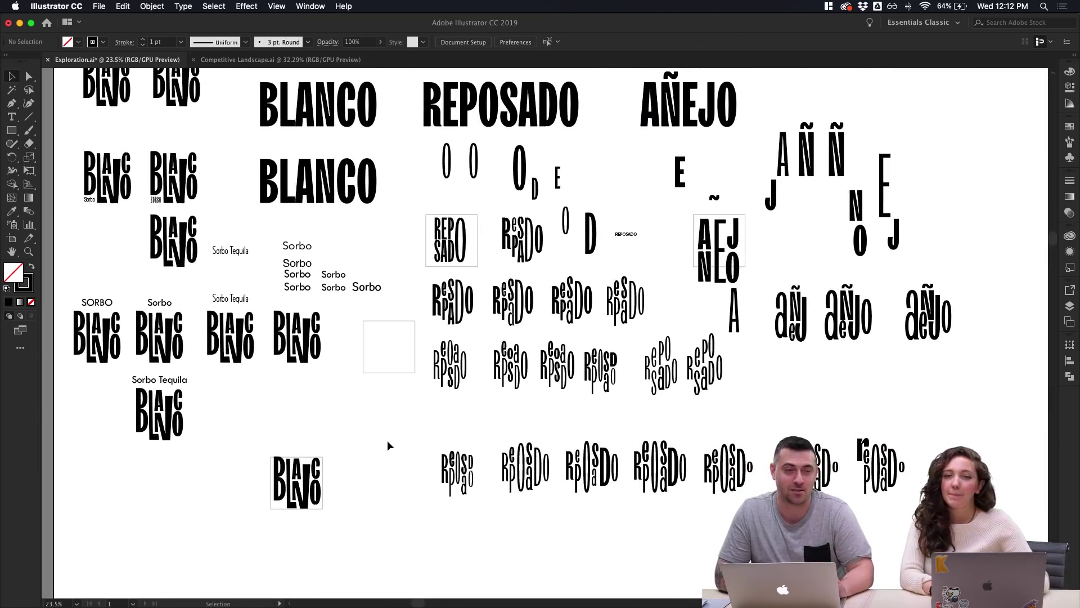
scroll(350, 460, up, 2)
scroll(350, 460, down, 2)
scroll(350, 460, up, 1)
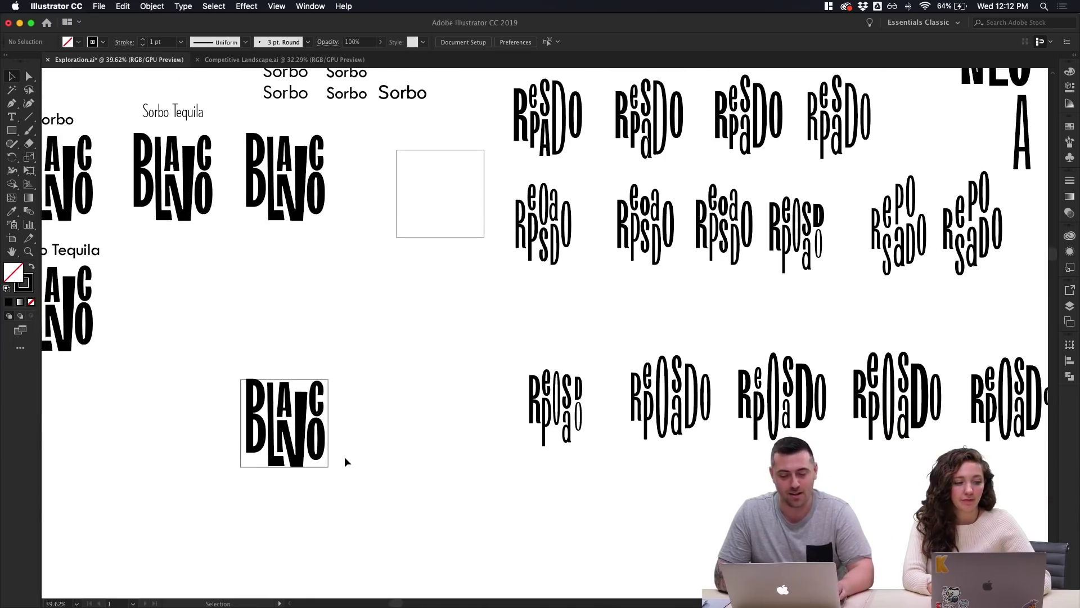
click(327, 454)
drag(328, 454, 463, 454)
click(506, 505)
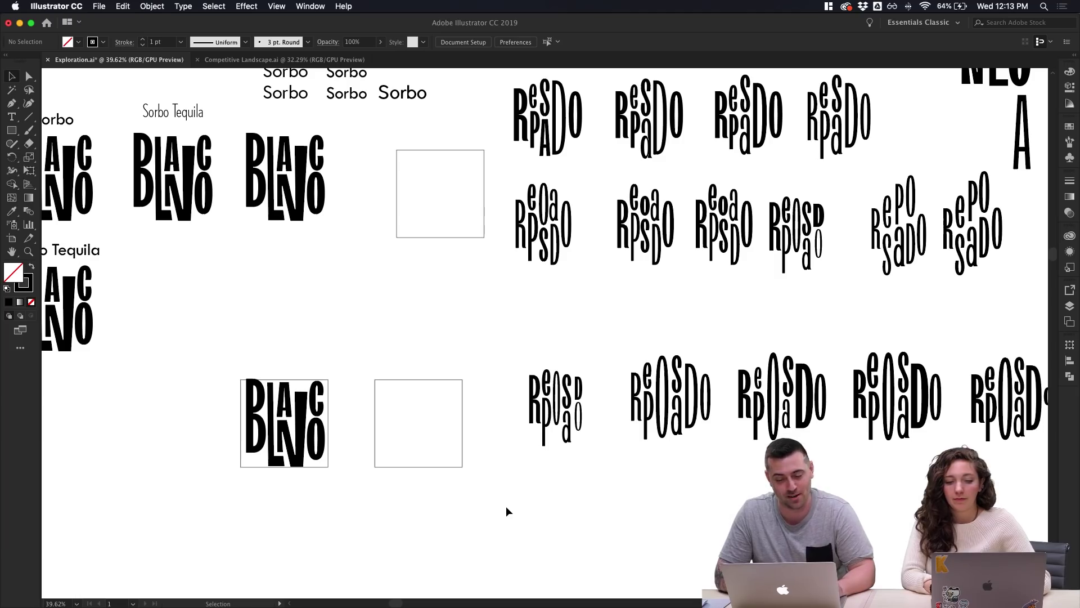
Examine the rows of interlocking Reposado letter arrangements, from the lowest row up to the boxed REPOSADO stack
scroll(505, 504, right, 5)
scroll(505, 504, down, 1)
scroll(507, 508, down, 3)
scroll(506, 508, right, 3)
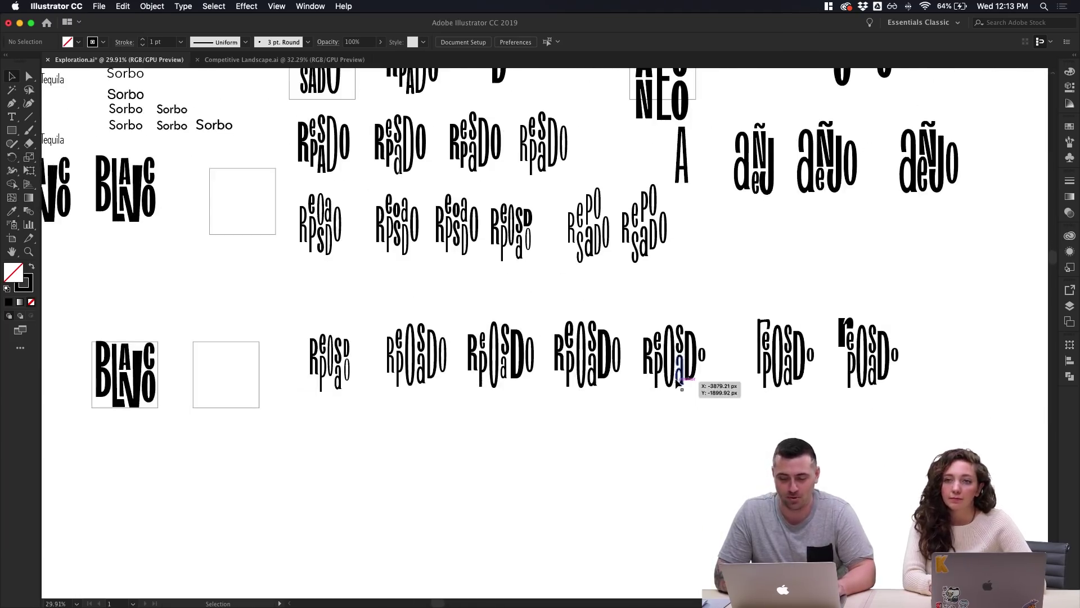
scroll(697, 386, right, 3)
scroll(698, 385, up, 3)
scroll(675, 377, up, 1)
scroll(675, 376, down, 3)
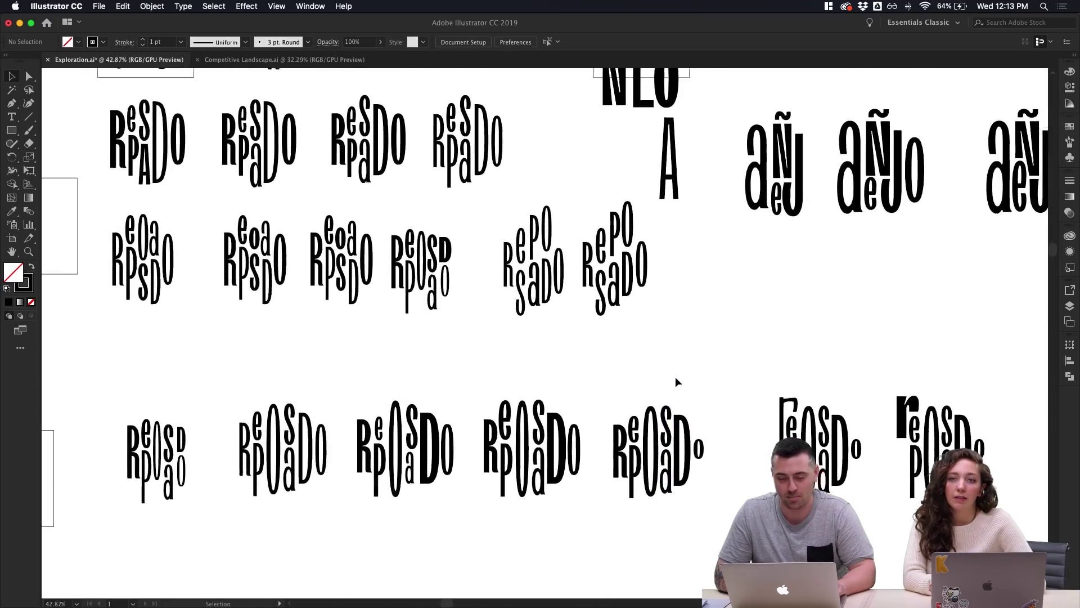
scroll(676, 377, up, 3)
scroll(676, 381, up, 3)
scroll(677, 381, left, 2)
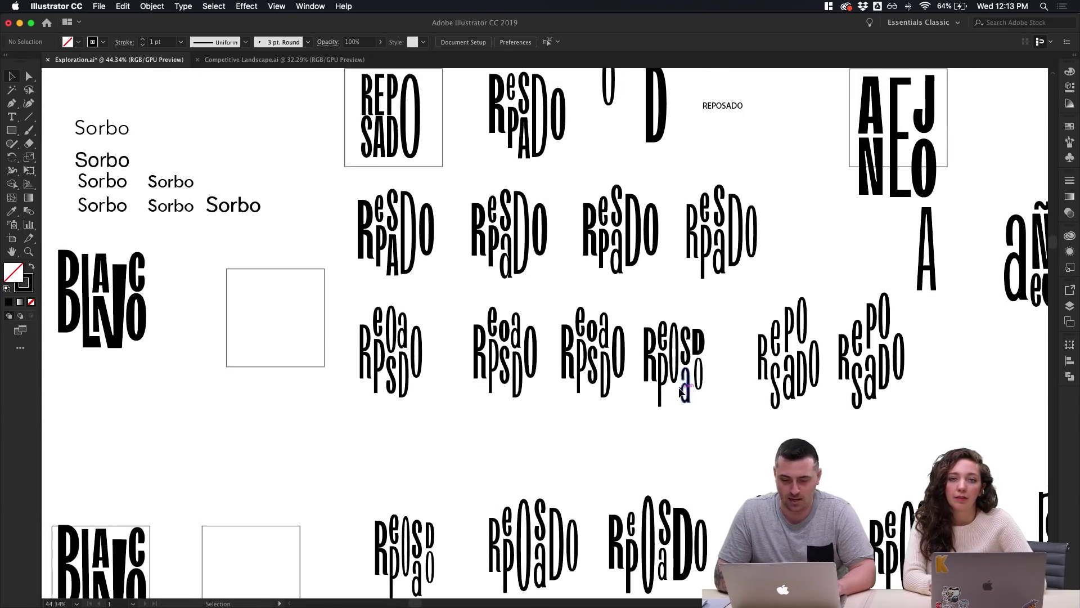
scroll(468, 196, up, 3)
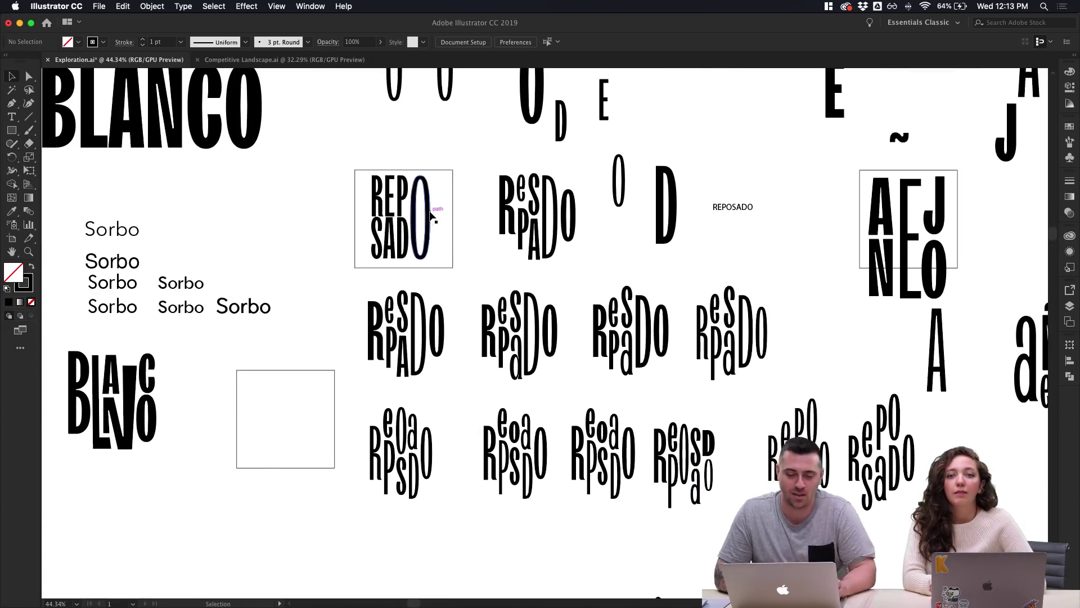
Shift the outlined square around the stacked REPOSADO lettering slightly left so the lettering sits centred in it
scroll(433, 212, up, 5)
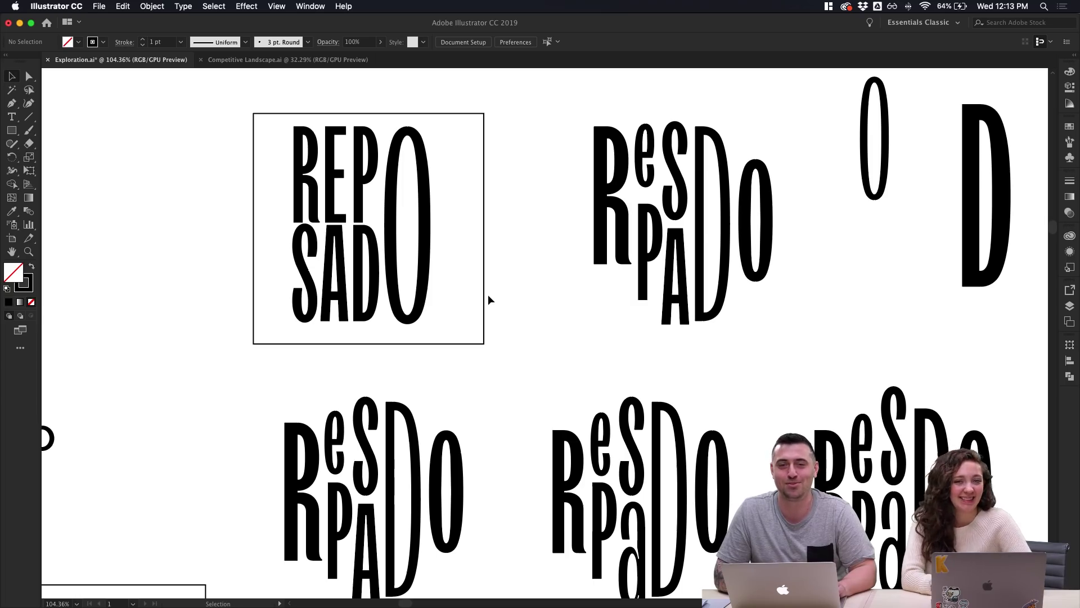
drag(481, 295, 471, 295)
click(526, 304)
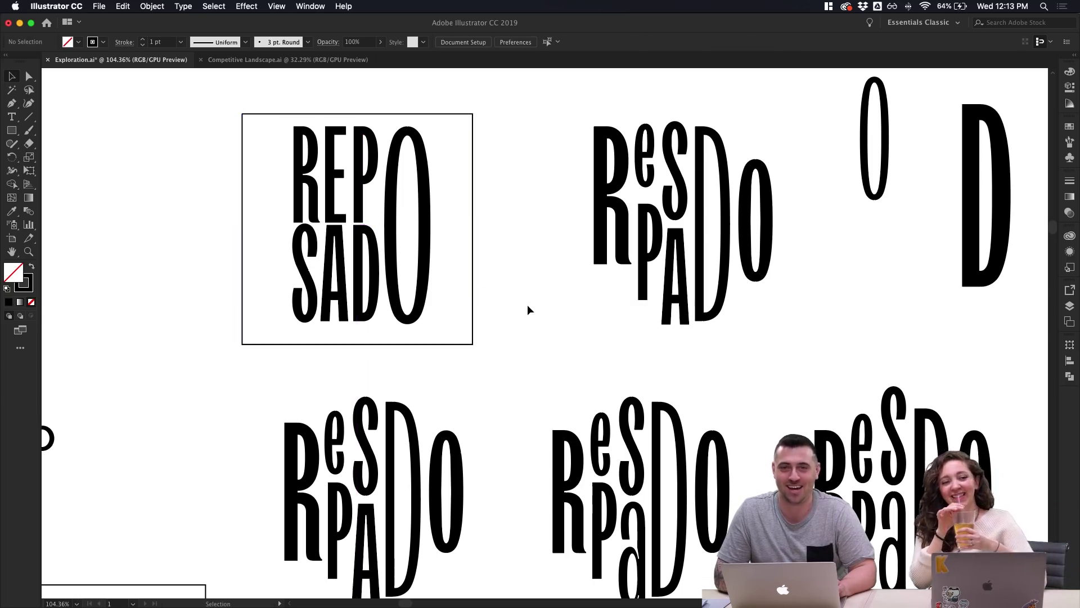
Compare the boxed REPOSADO stack with the neighbouring interlocking Reposado versions, the stacked BLANCO wordmark and the empty square
scroll(526, 305, up, 1)
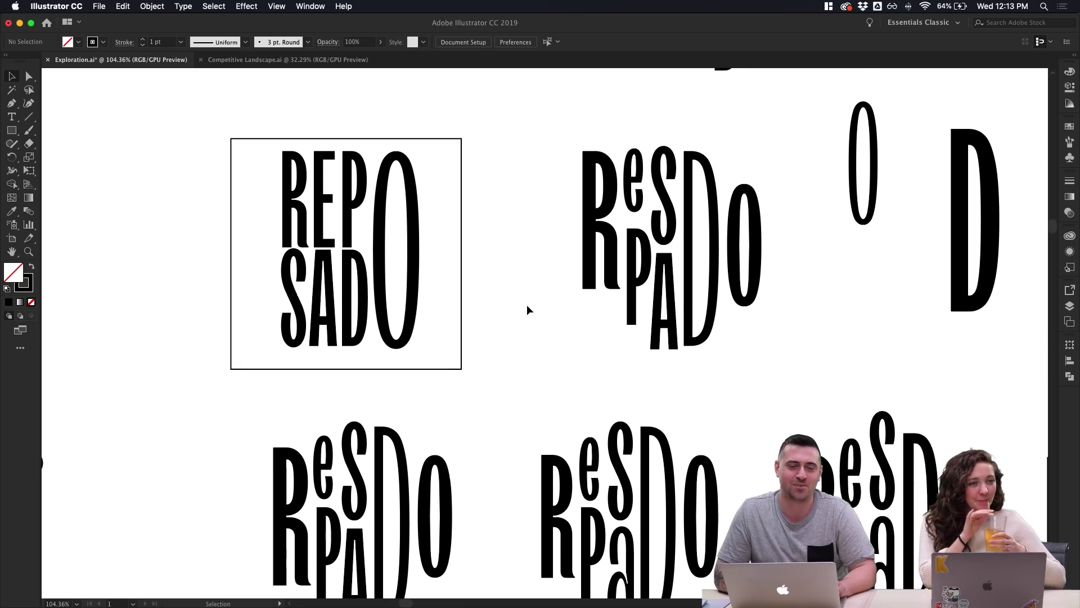
scroll(526, 309, down, 5)
scroll(527, 308, down, 3)
scroll(526, 308, left, 3)
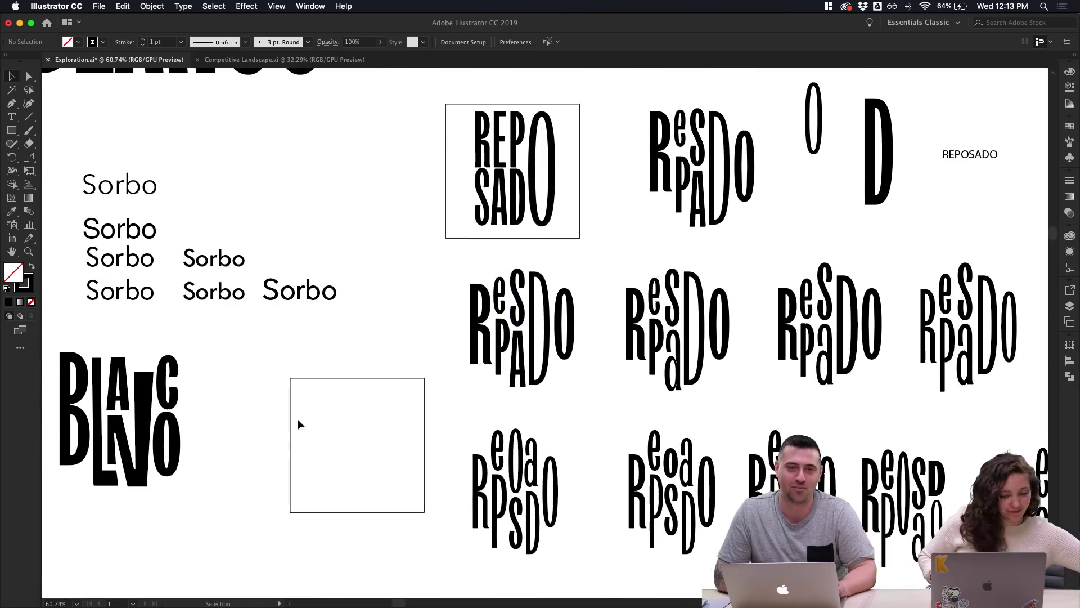
scroll(270, 383, up, 3)
scroll(270, 383, right, 1)
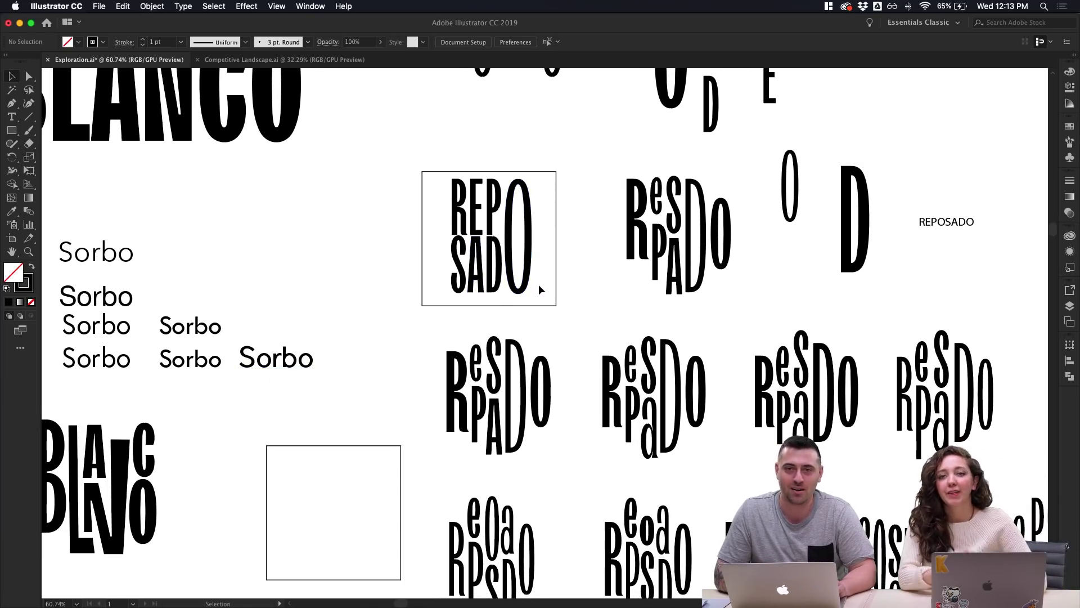
scroll(539, 288, up, 3)
scroll(538, 288, right, 2)
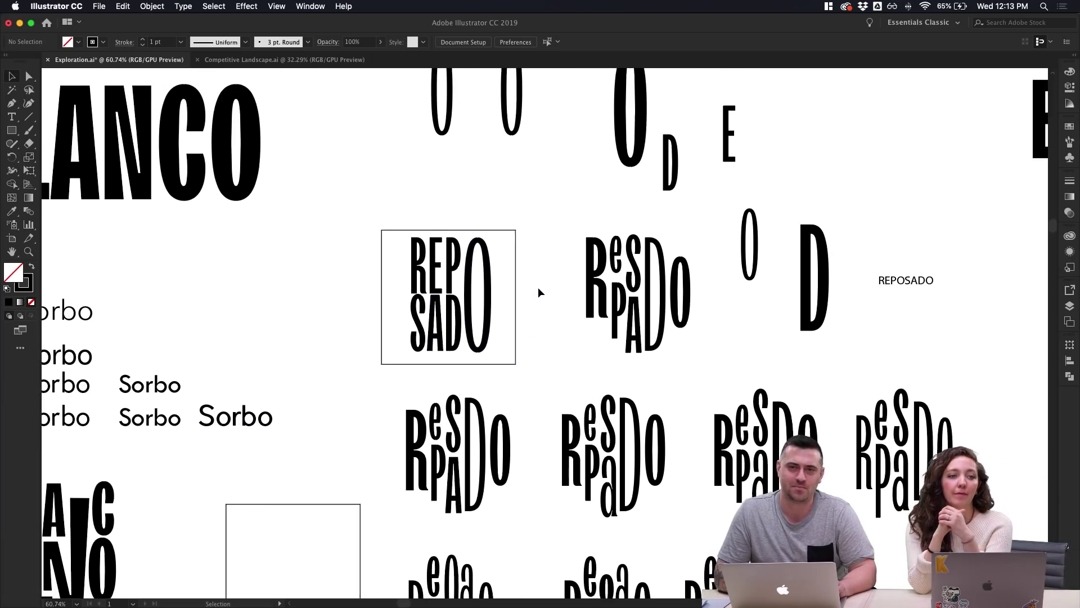
scroll(538, 288, up, 1)
scroll(538, 287, up, 1)
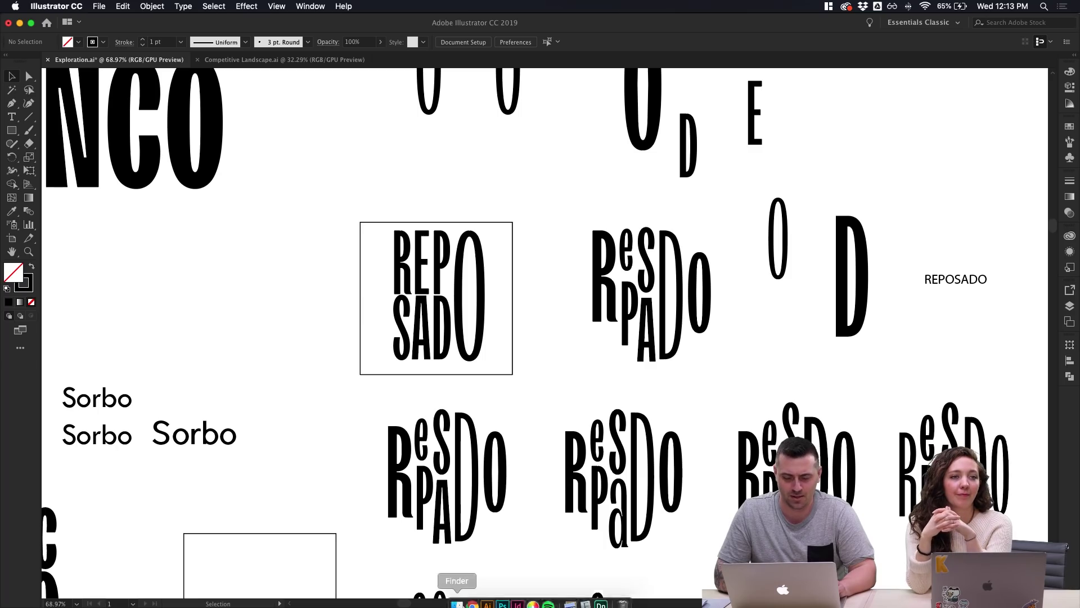
Switch to Chrome, enlarge the window showing Pentagram's The Public Theater project, and view the large wordmark at its start
click(472, 598)
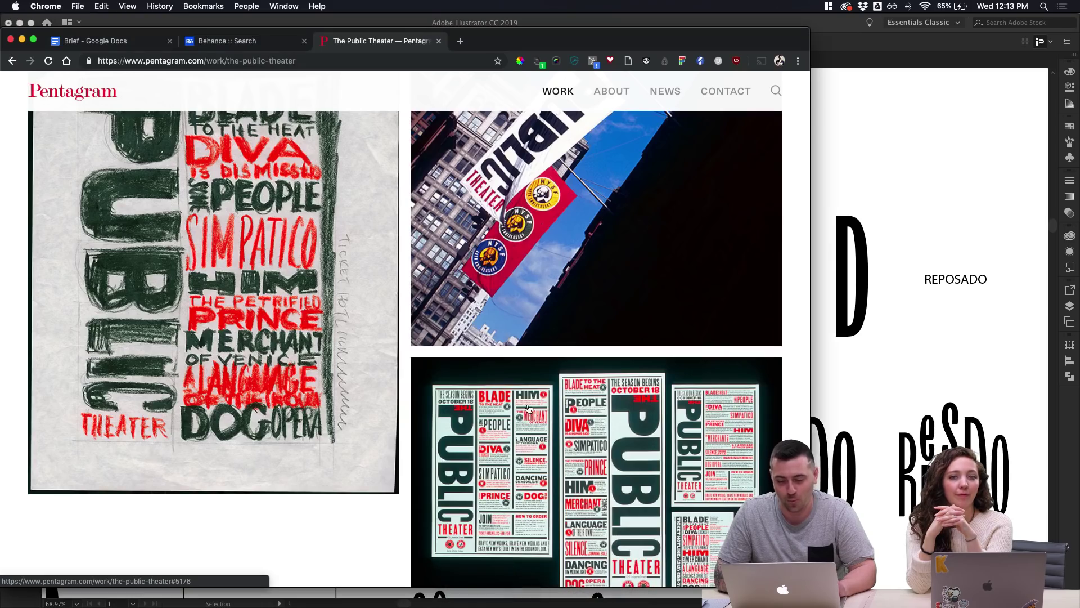
double_click(584, 37)
scroll(724, 193, up, 10)
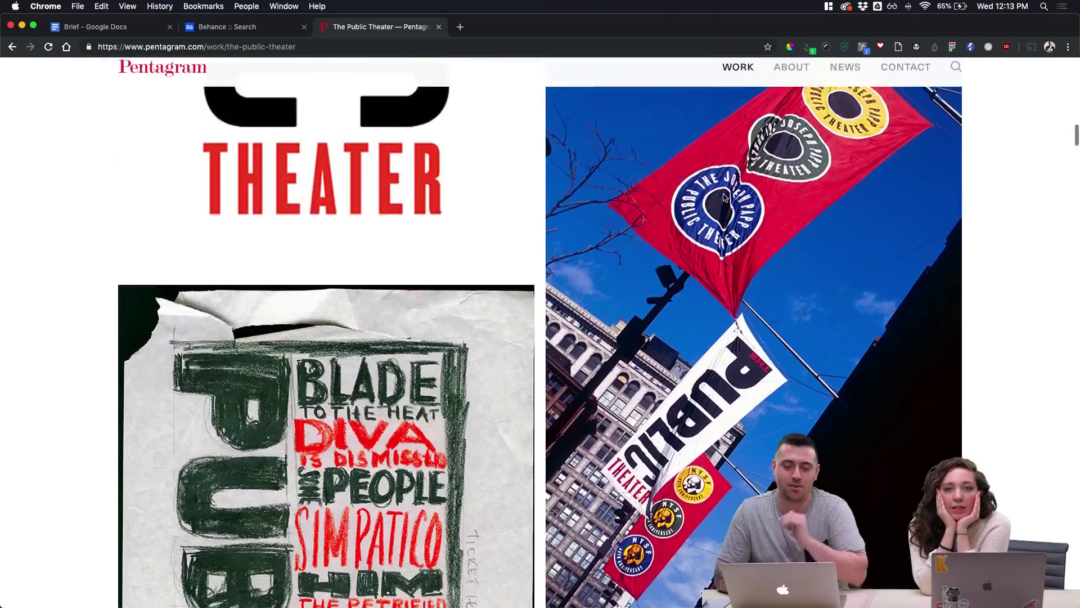
scroll(724, 197, up, 5)
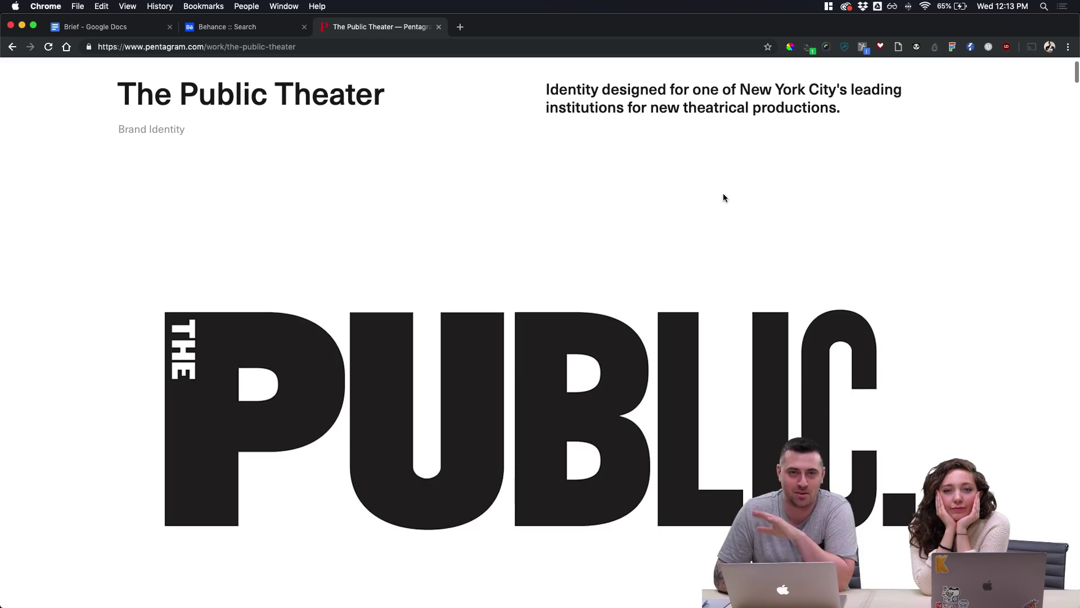
scroll(724, 197, down, 1)
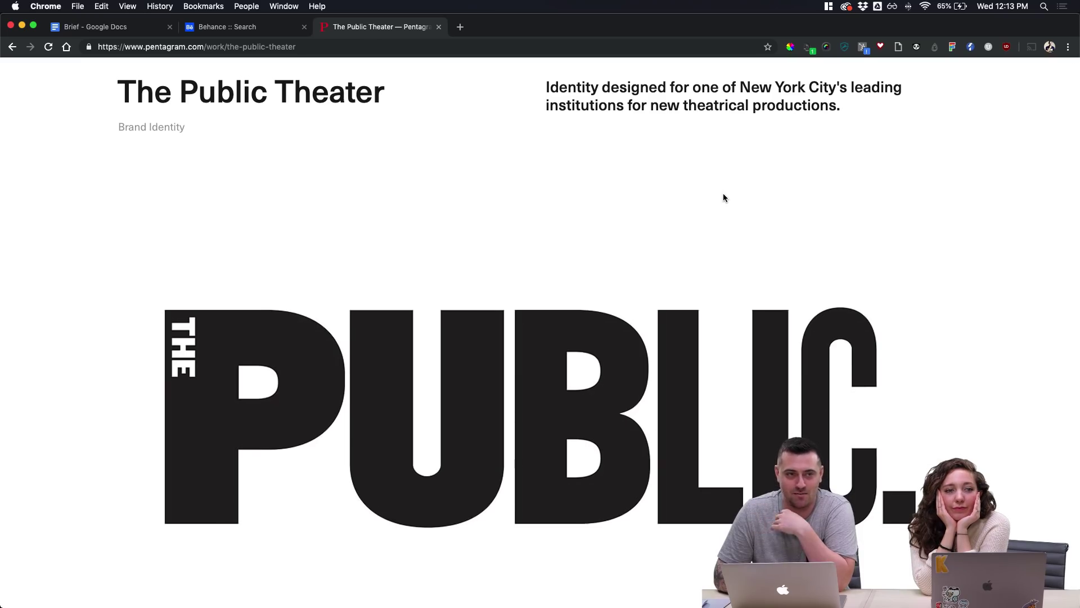
scroll(724, 197, down, 1)
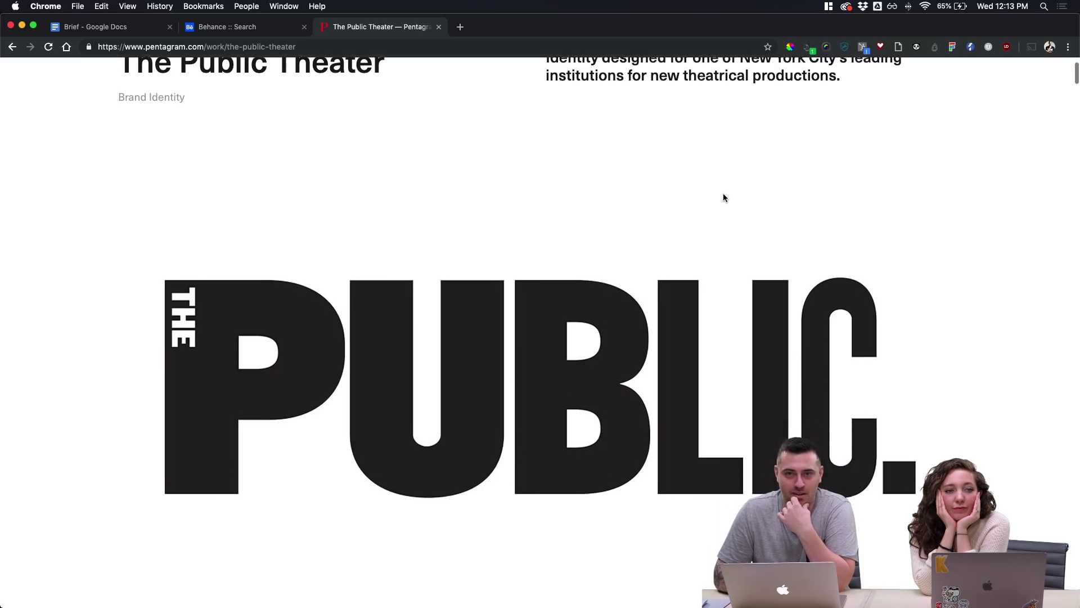
Examine the vertical Public Theater logo and the circular theater emblems on the Pentagram project page
scroll(724, 198, down, 10)
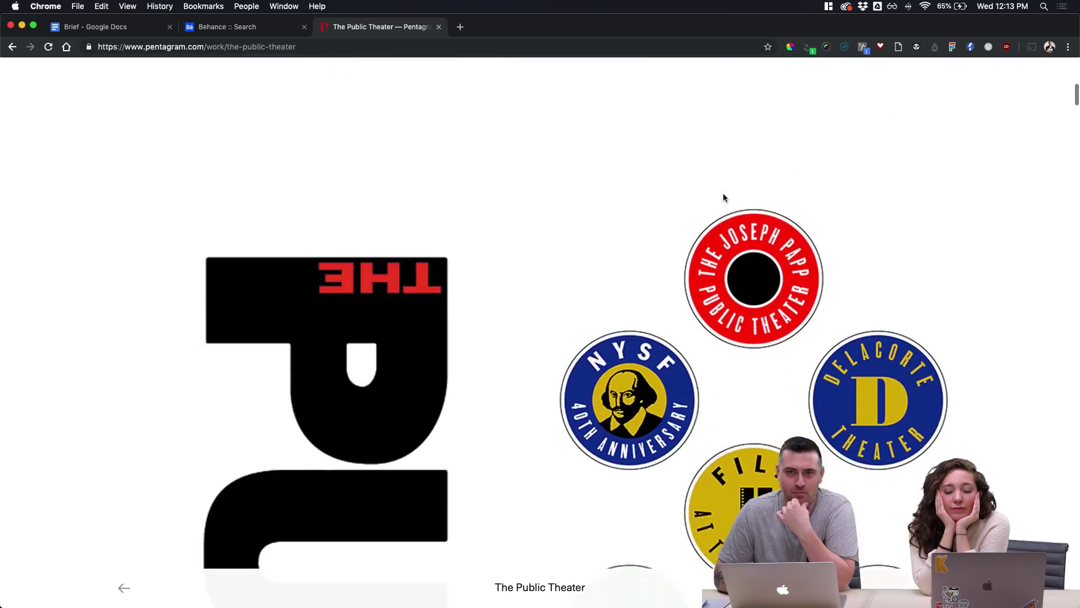
scroll(723, 198, down, 3)
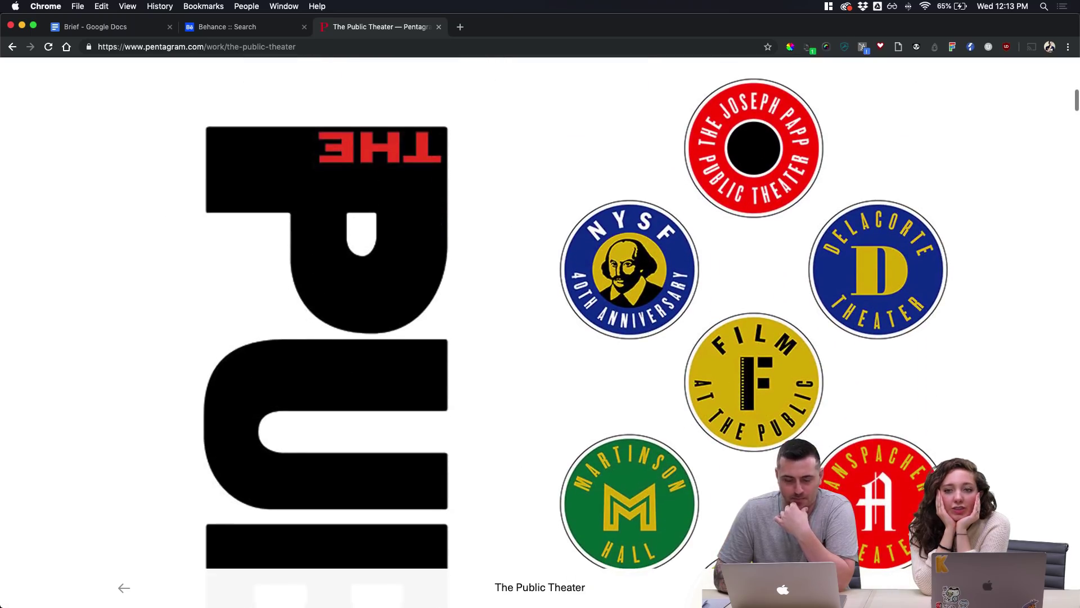
scroll(599, 332, up, 5)
scroll(600, 332, down, 7)
scroll(540, 315, down, 15)
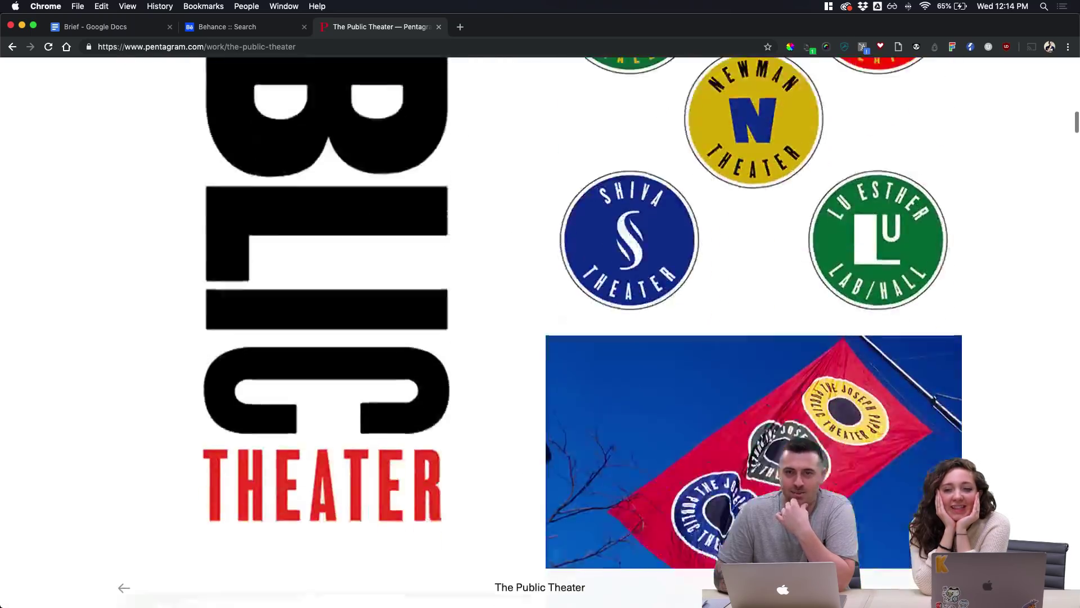
Study the hand-drawn Public Theater poster sketch alongside the photo of the street banners
scroll(540, 314, up, 2)
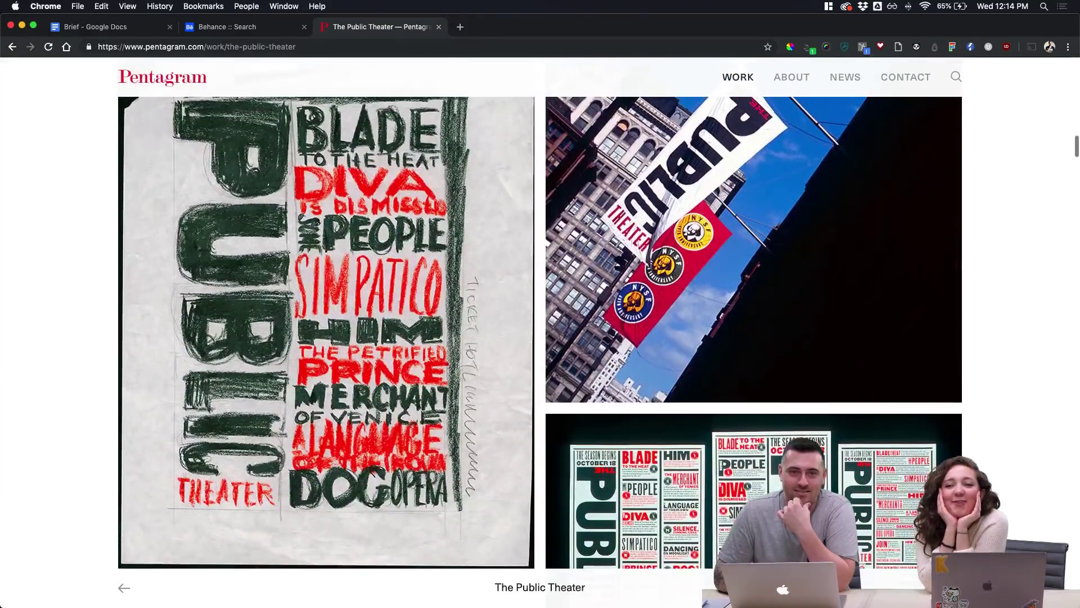
scroll(540, 314, down, 1)
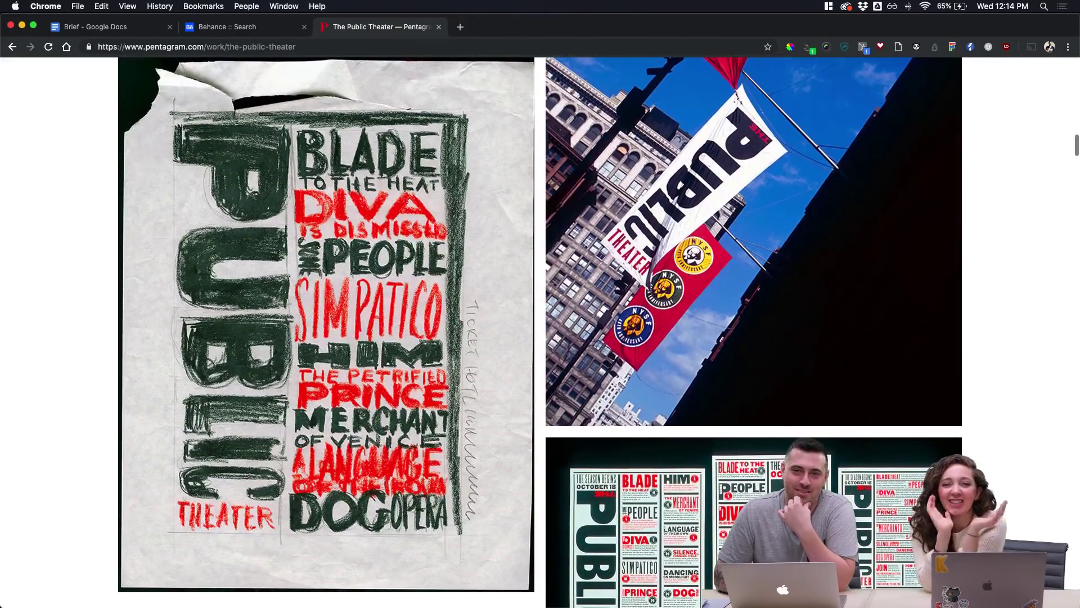
scroll(540, 331, up, 3)
scroll(540, 332, down, 2)
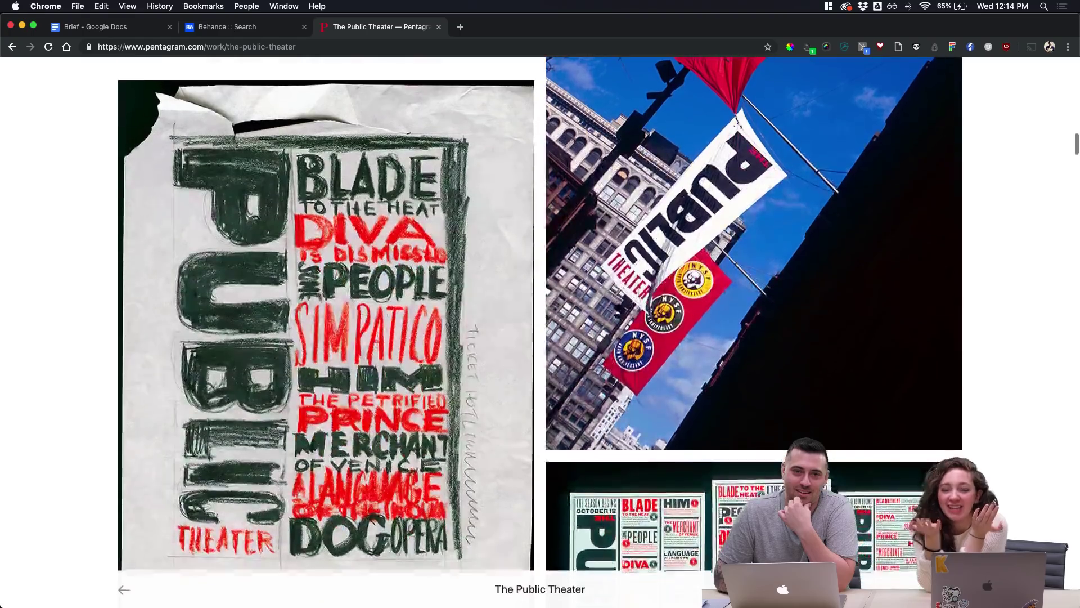
scroll(540, 314, down, 1)
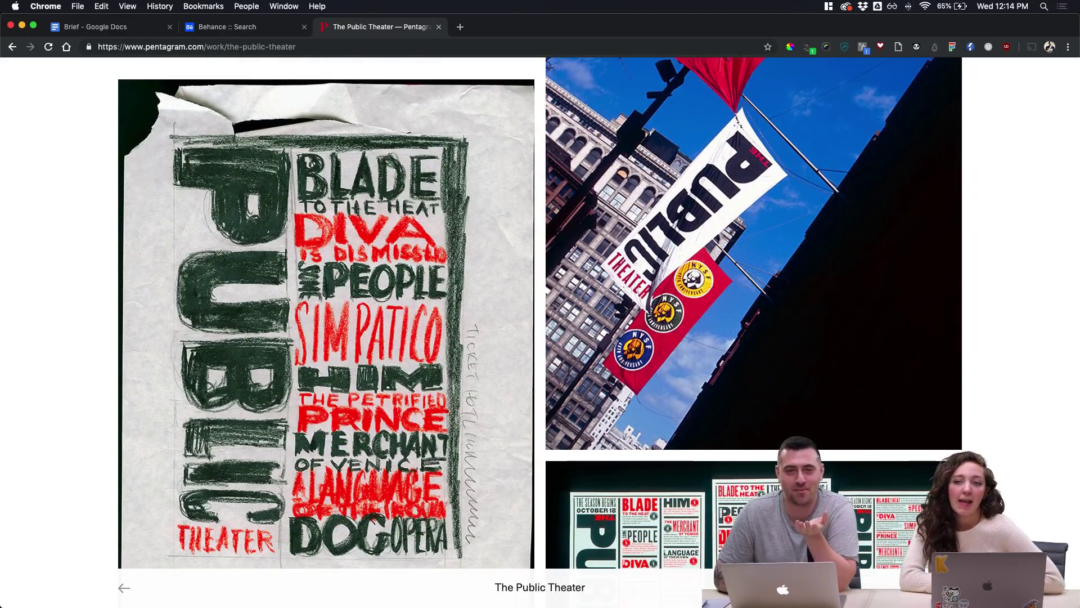
scroll(540, 314, down, 2)
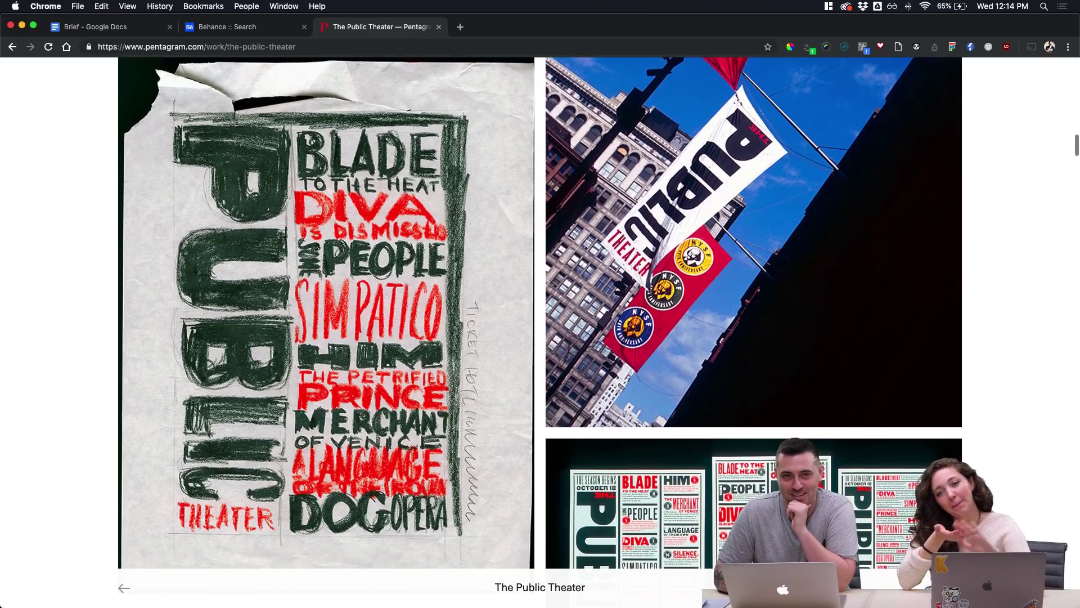
scroll(540, 326, down, 3)
Inspect the photographed Public Theater season posters up close, examining how condensed and wide lettering fills their columns
scroll(540, 314, down, 8)
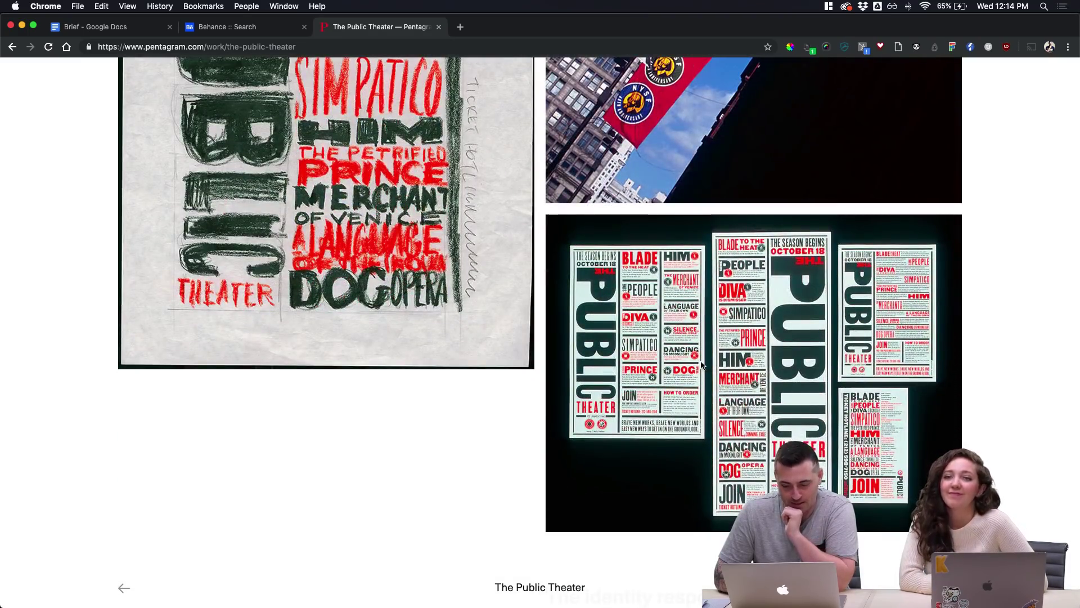
scroll(701, 365, up, 5)
scroll(694, 371, right, 3)
scroll(693, 372, down, 1)
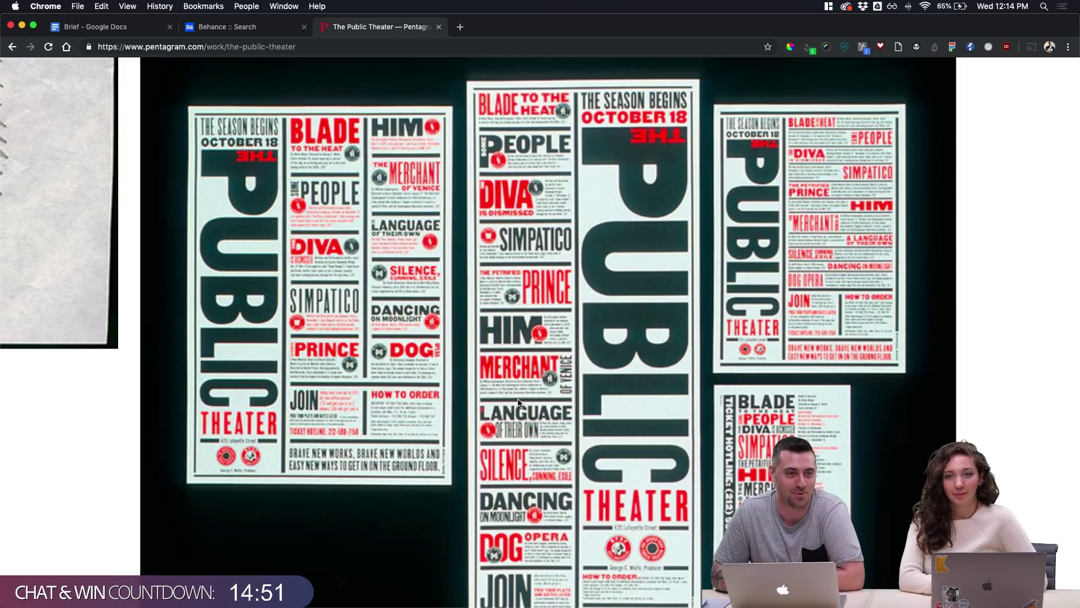
scroll(518, 401, down, 1)
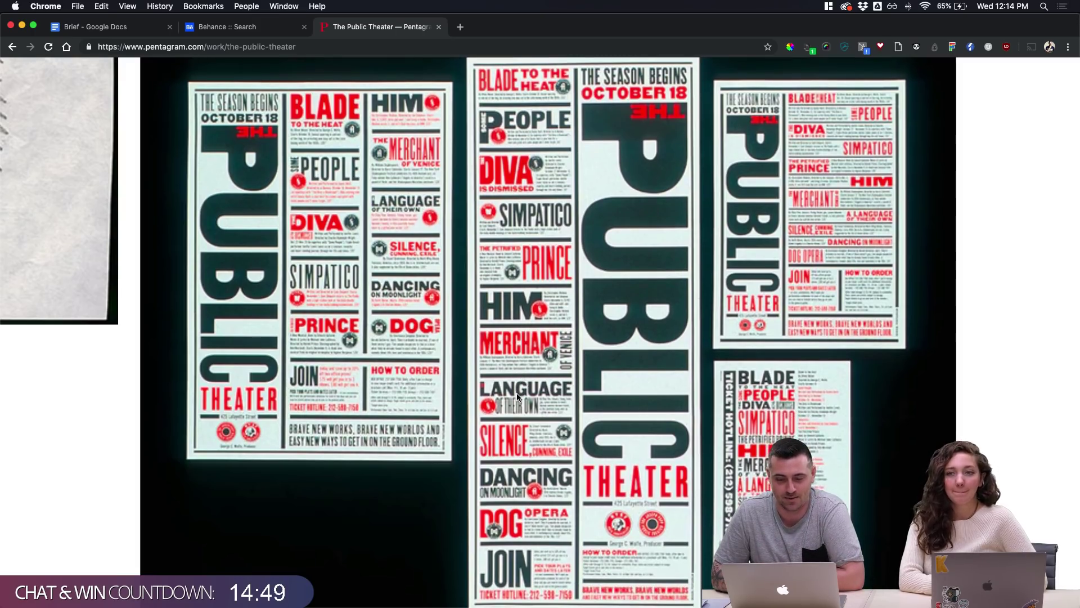
scroll(517, 393, right, 2)
scroll(516, 392, down, 1)
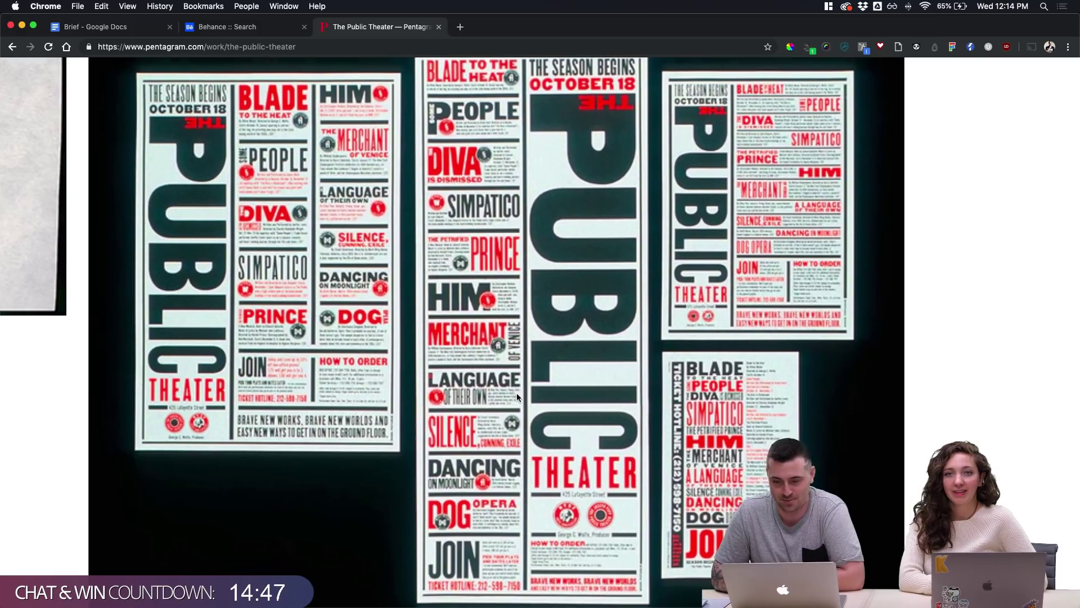
scroll(517, 396, up, 1)
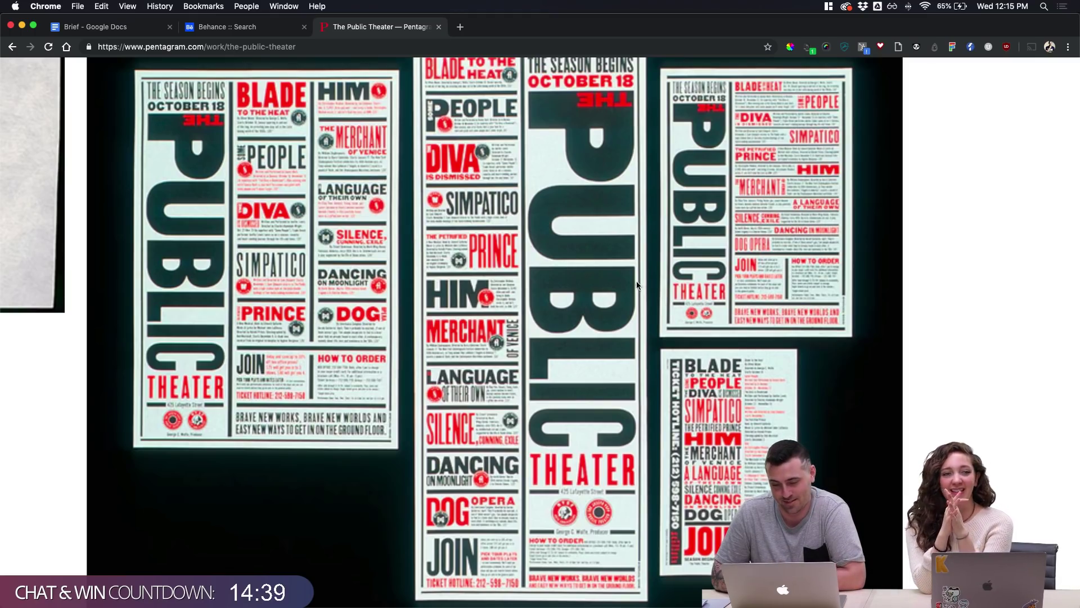
scroll(630, 306, down, 3)
scroll(630, 305, up, 4)
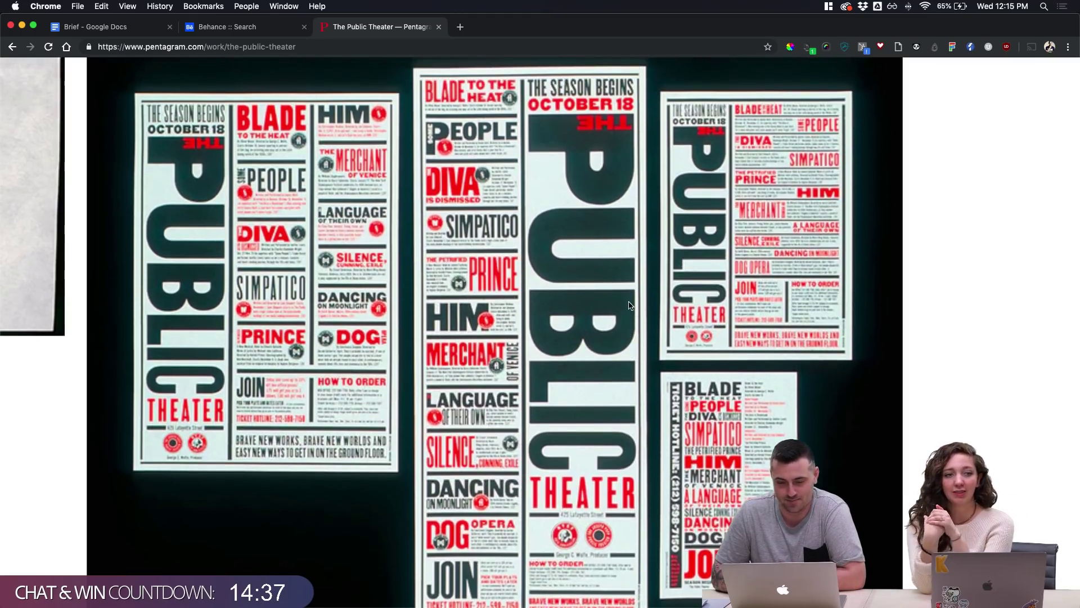
scroll(630, 306, up, 2)
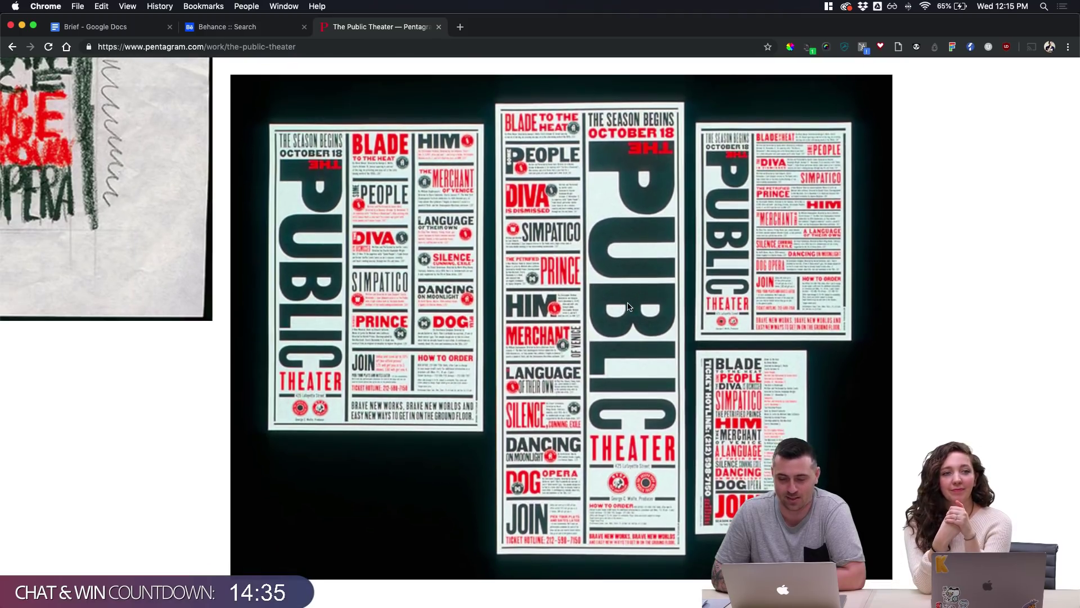
scroll(629, 305, down, 1)
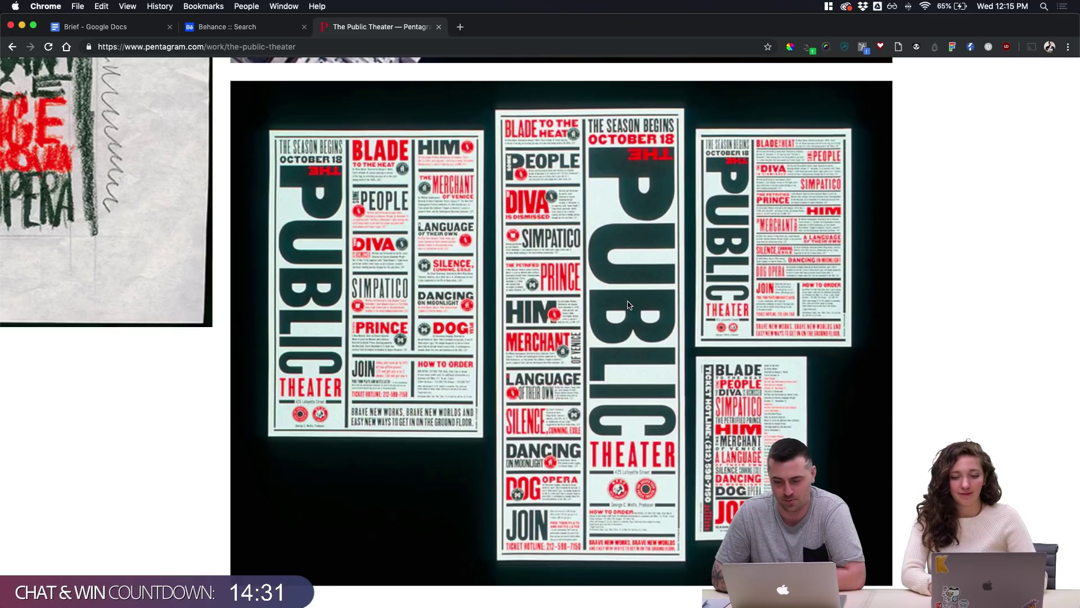
Browse the individual Public Theater play posters, from Blade to the Heat and Him through The Diva Is Dismissed and Simpatico
scroll(629, 305, down, 2)
scroll(629, 305, down, 2)
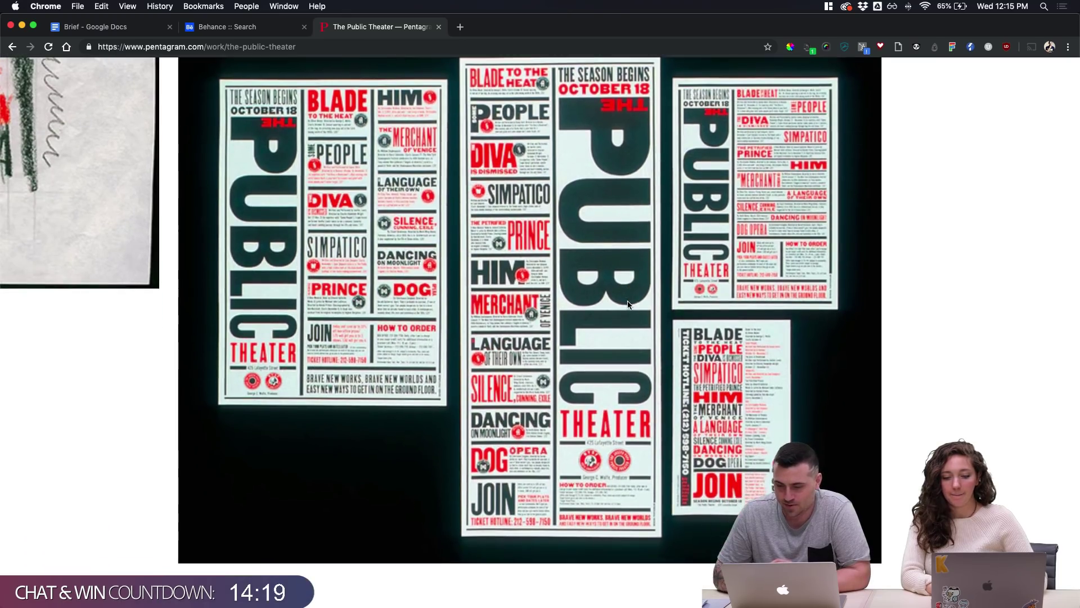
scroll(628, 304, down, 4)
scroll(629, 305, down, 10)
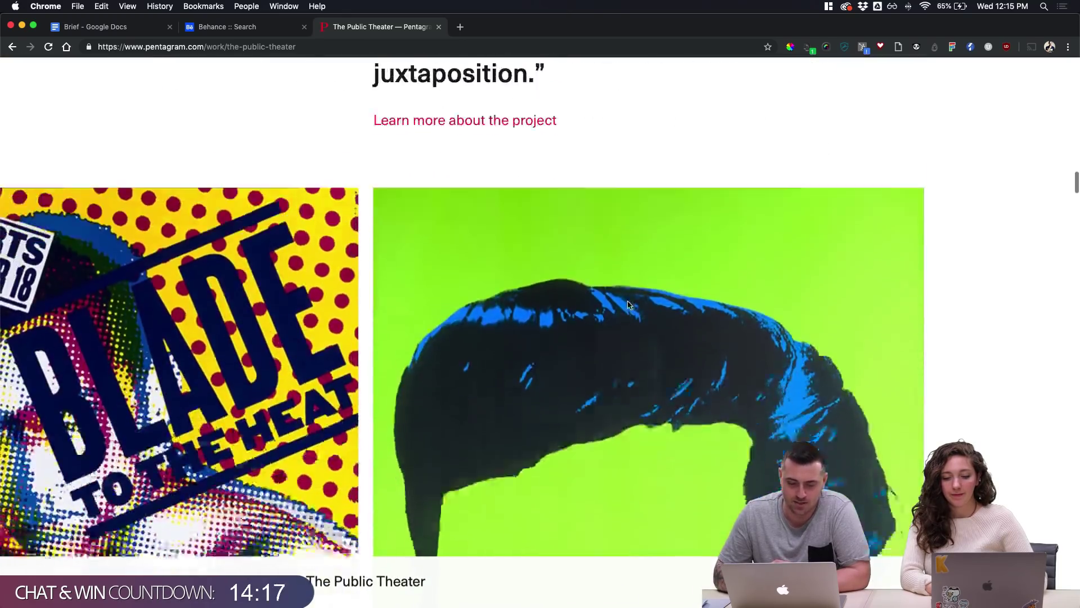
scroll(628, 305, down, 6)
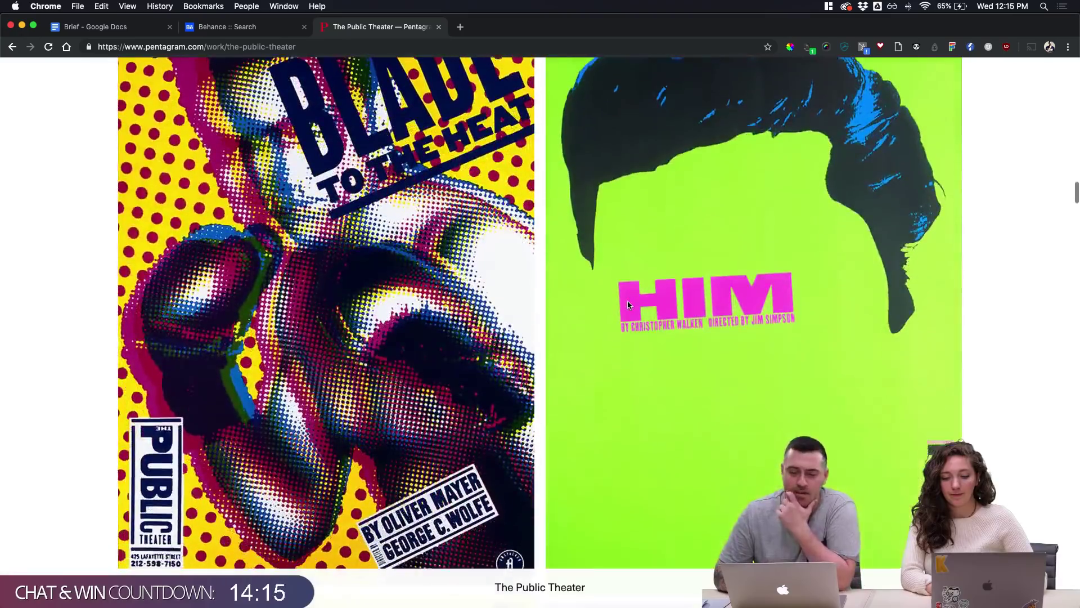
scroll(628, 304, down, 8)
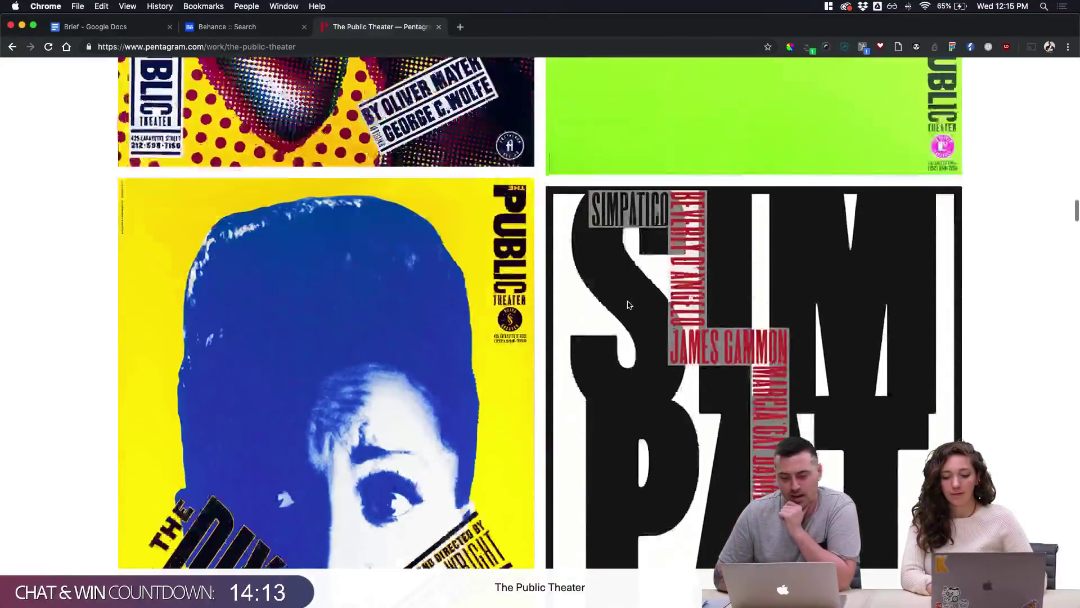
scroll(628, 305, down, 8)
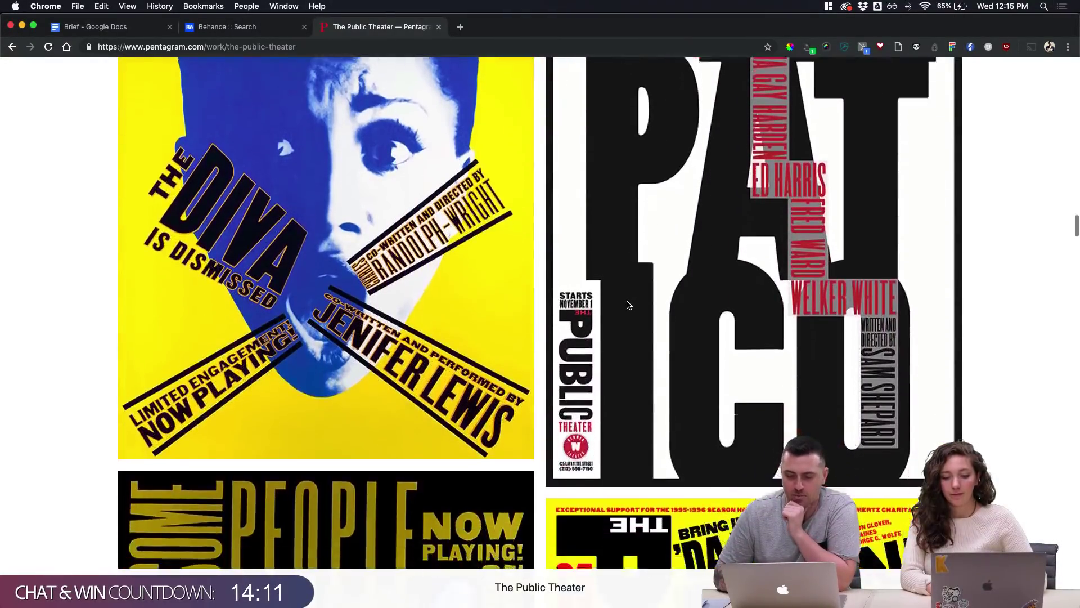
scroll(628, 305, down, 5)
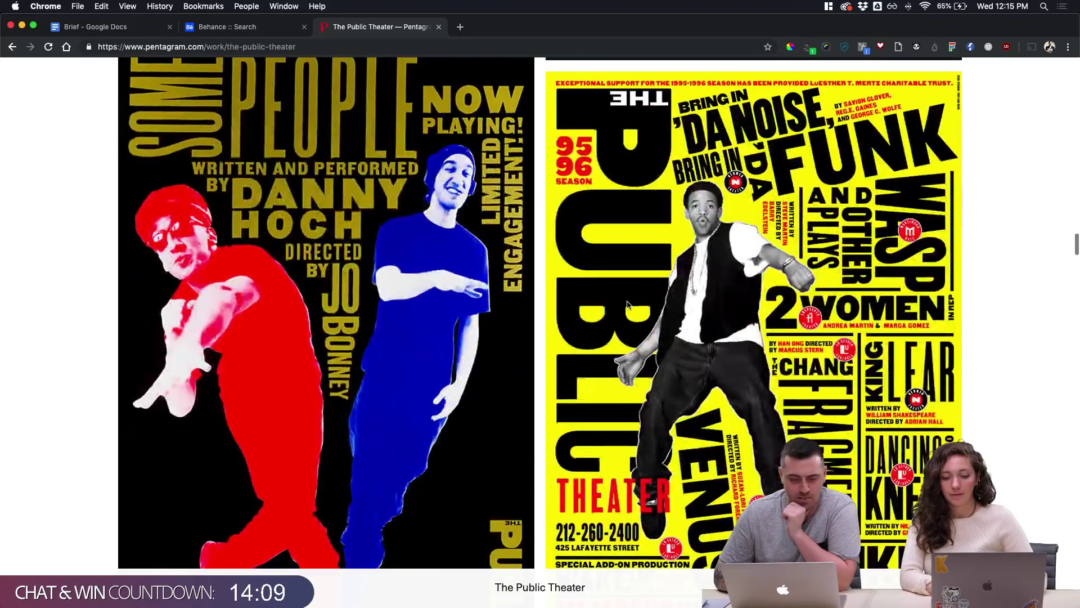
Study how mixed-width and rotated lettering is packed around the figures on the Some People and yellow 95/96 season posters
scroll(628, 304, up, 2)
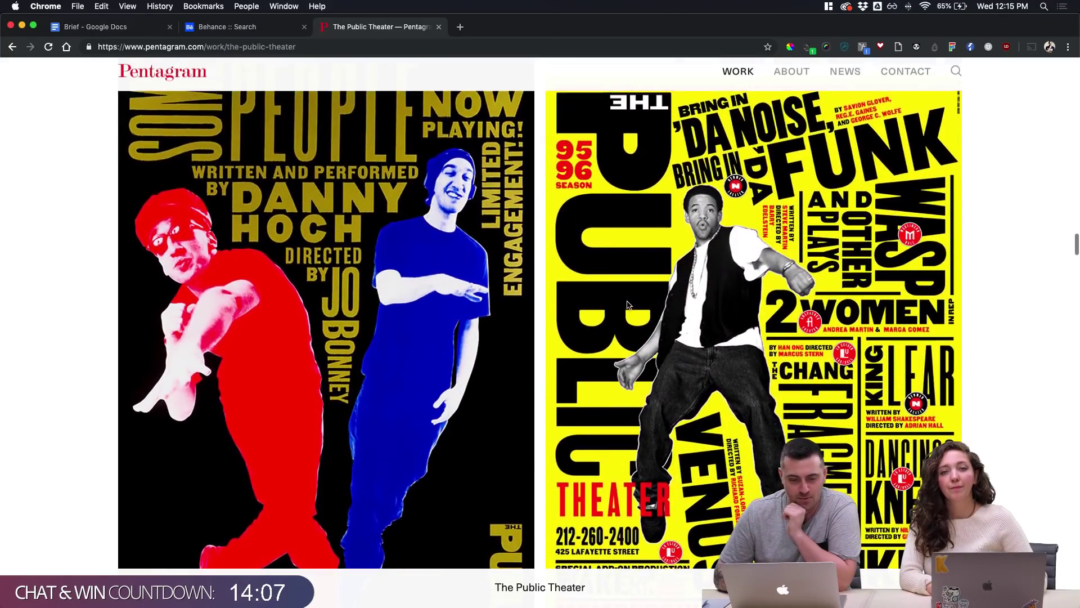
scroll(628, 304, down, 1)
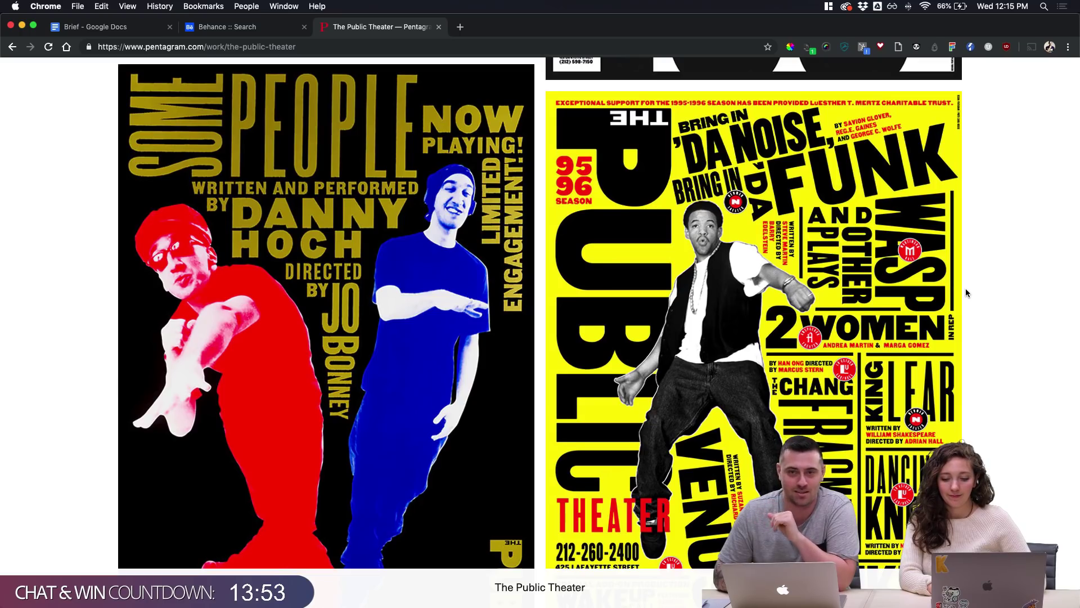
scroll(965, 288, down, 2)
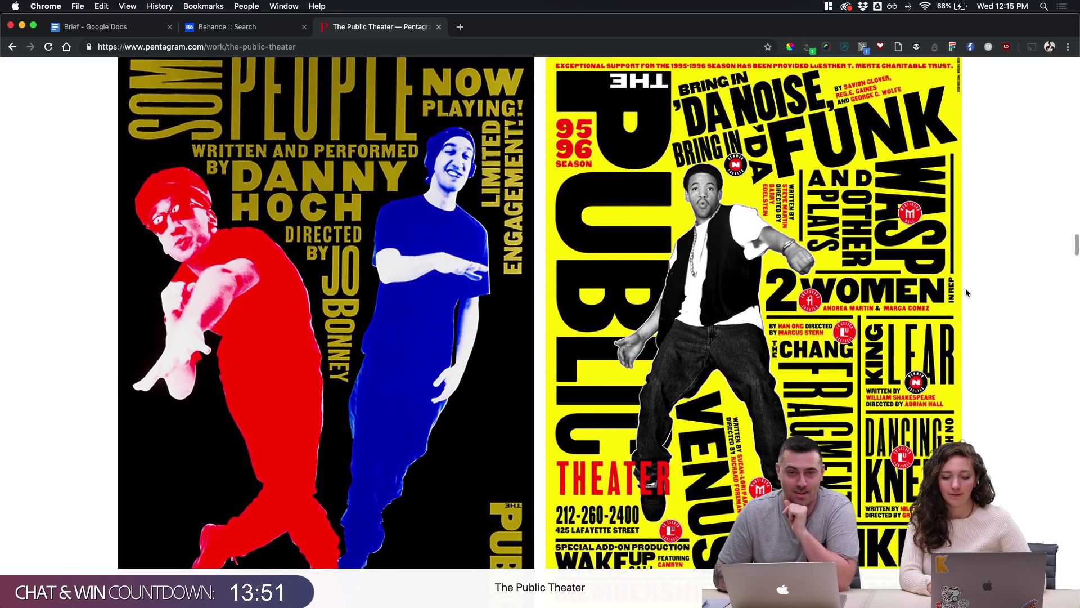
scroll(966, 292, down, 2)
scroll(966, 291, down, 1)
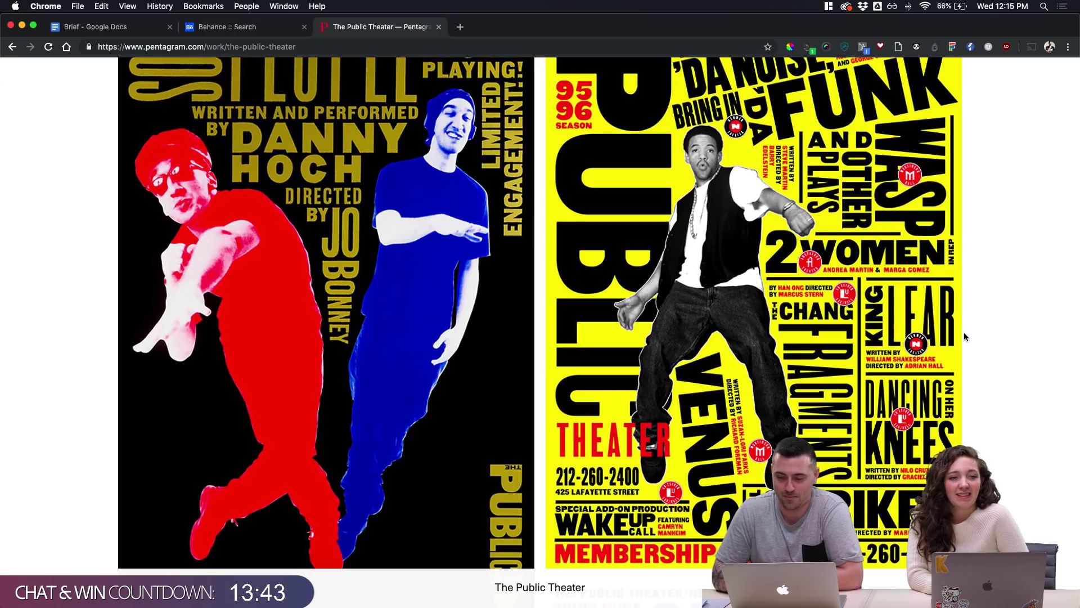
scroll(965, 336, up, 2)
scroll(965, 337, down, 1)
scroll(965, 337, down, 2)
scroll(965, 336, up, 1)
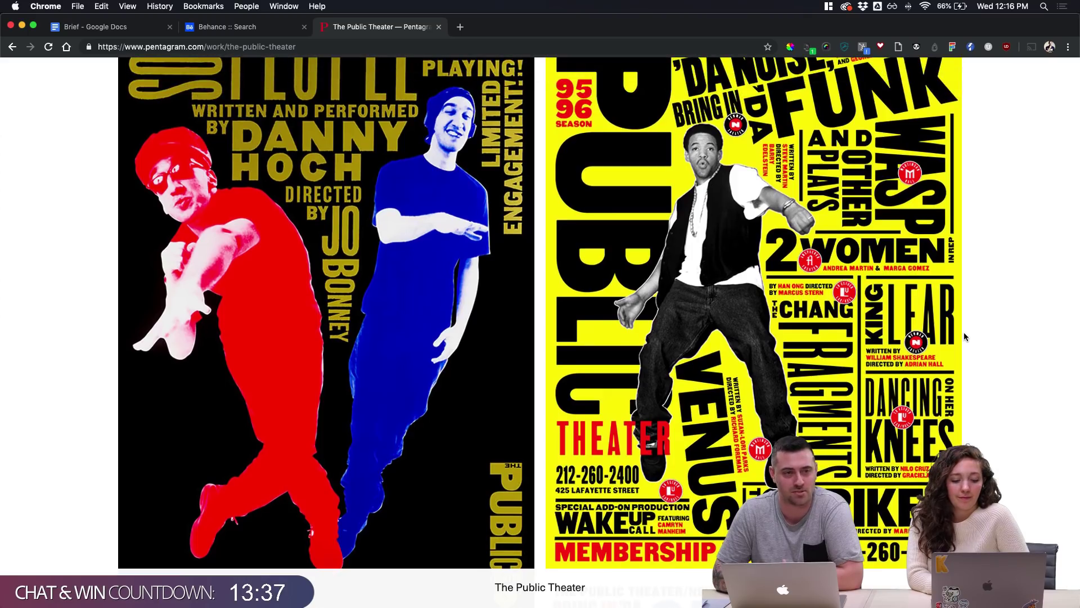
scroll(940, 342, down, 1)
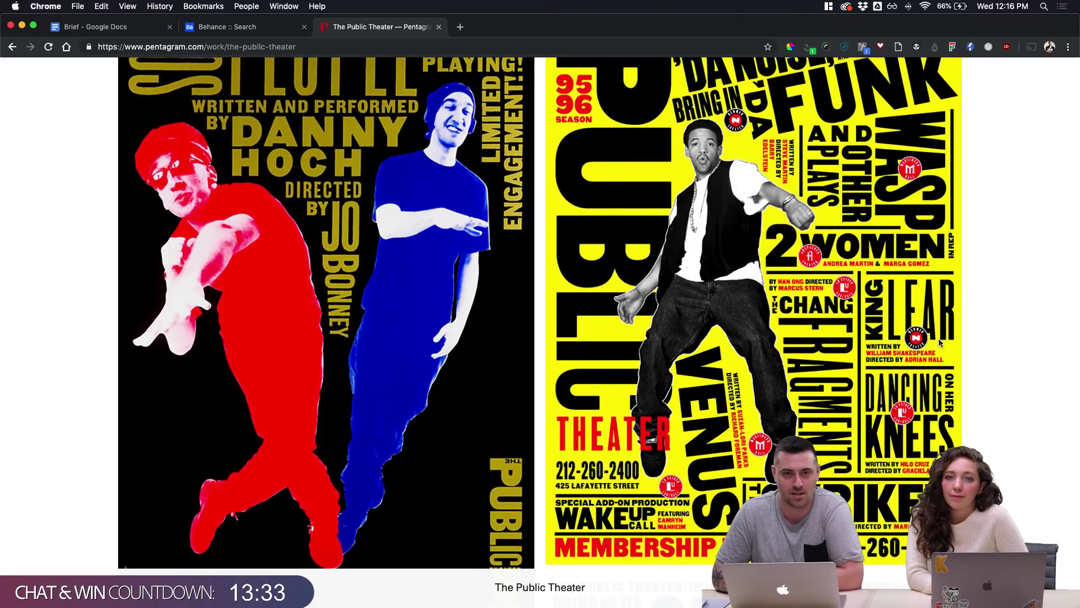
Inspect up close the gold director credit running between the red and blue figures on the Some People poster
scroll(414, 195, up, 5)
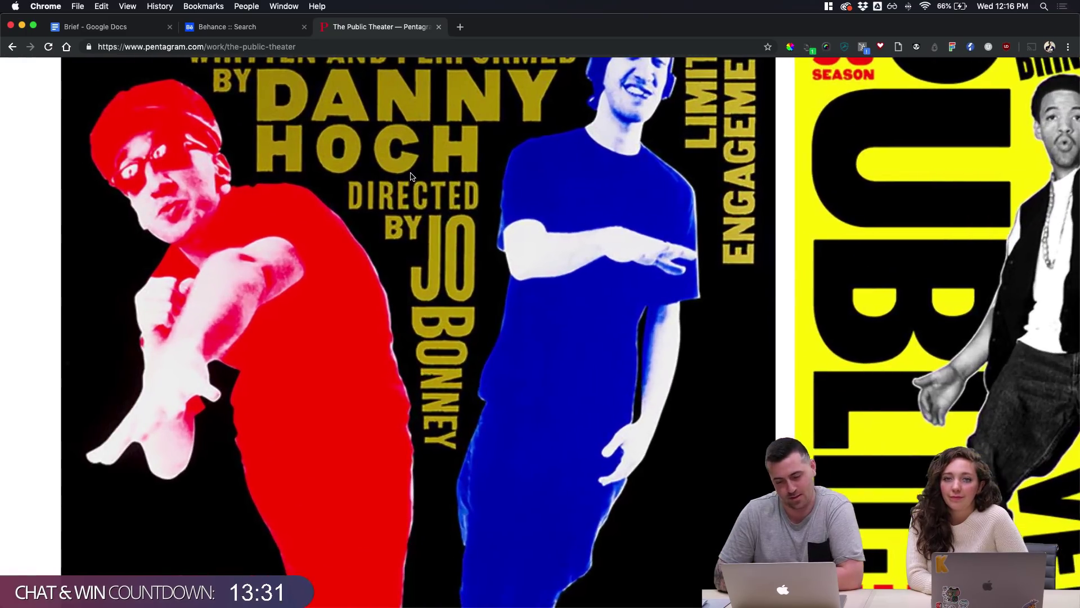
scroll(411, 177, down, 1)
scroll(411, 177, up, 3)
scroll(411, 176, down, 2)
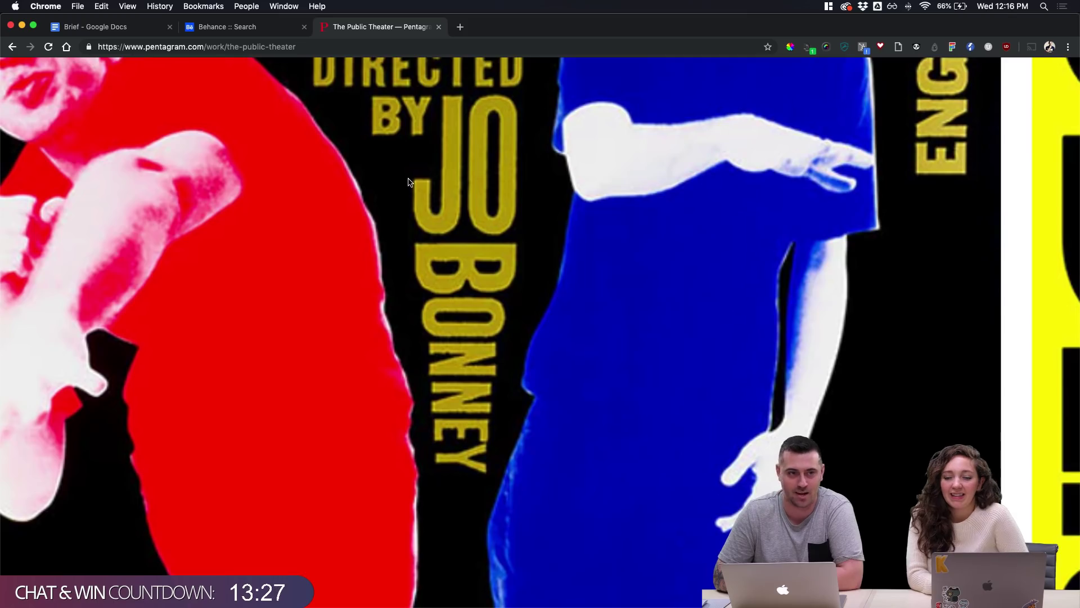
View the two Noise/Funk posters with lettering arranged around the shoe sole and the leaping dancer
scroll(409, 179, down, 5)
scroll(409, 182, down, 10)
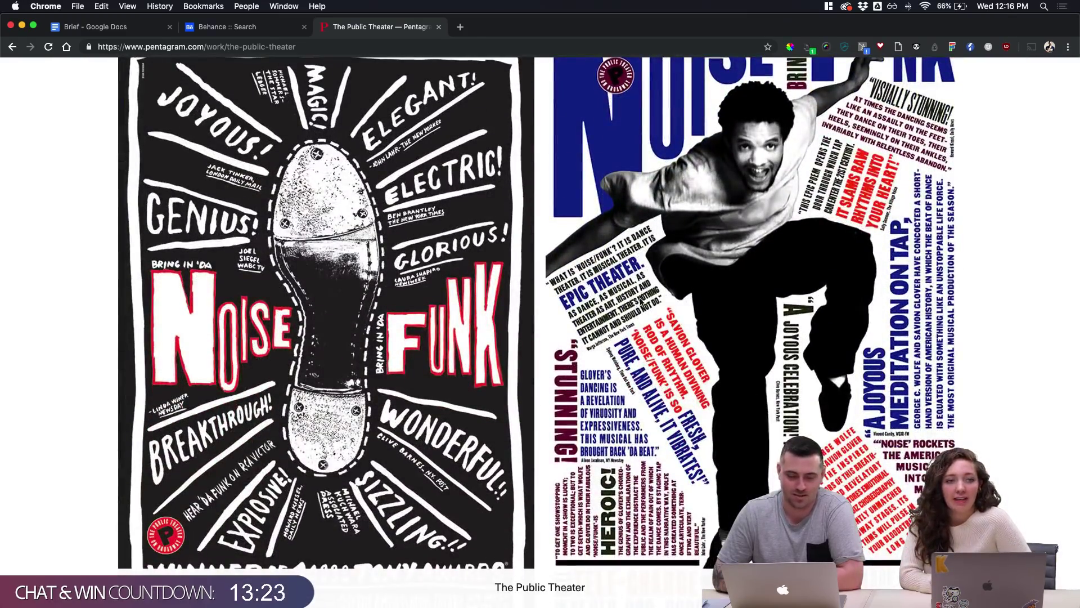
scroll(795, 306, up, 1)
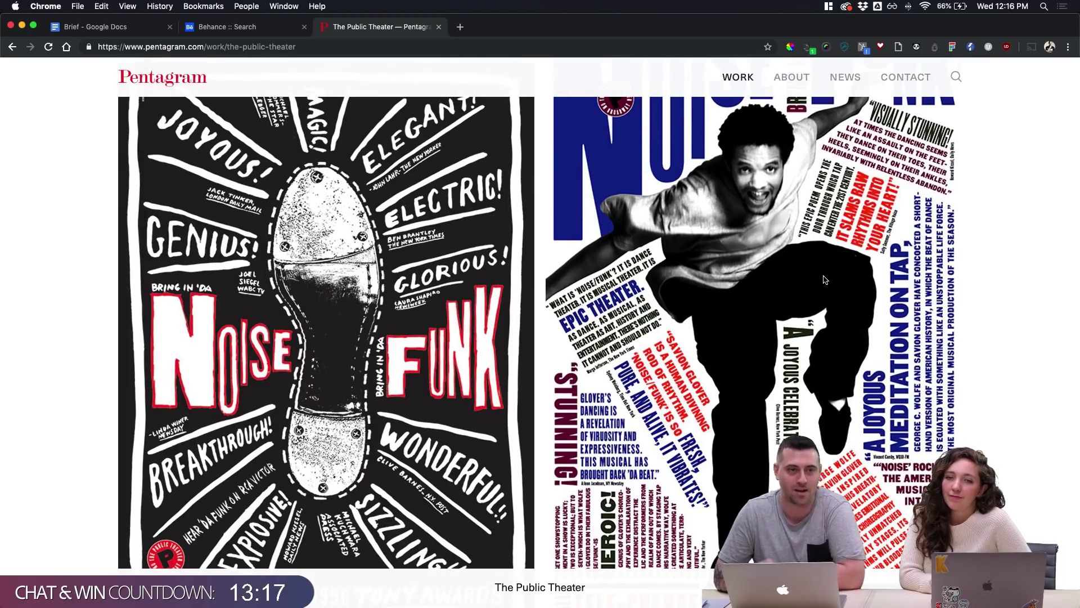
Look through the remaining project images to the pink Free Love and As You Like It posters in Central Park
scroll(824, 279, down, 10)
scroll(824, 280, down, 5)
scroll(824, 280, down, 2)
scroll(825, 279, down, 9)
scroll(824, 279, down, 20)
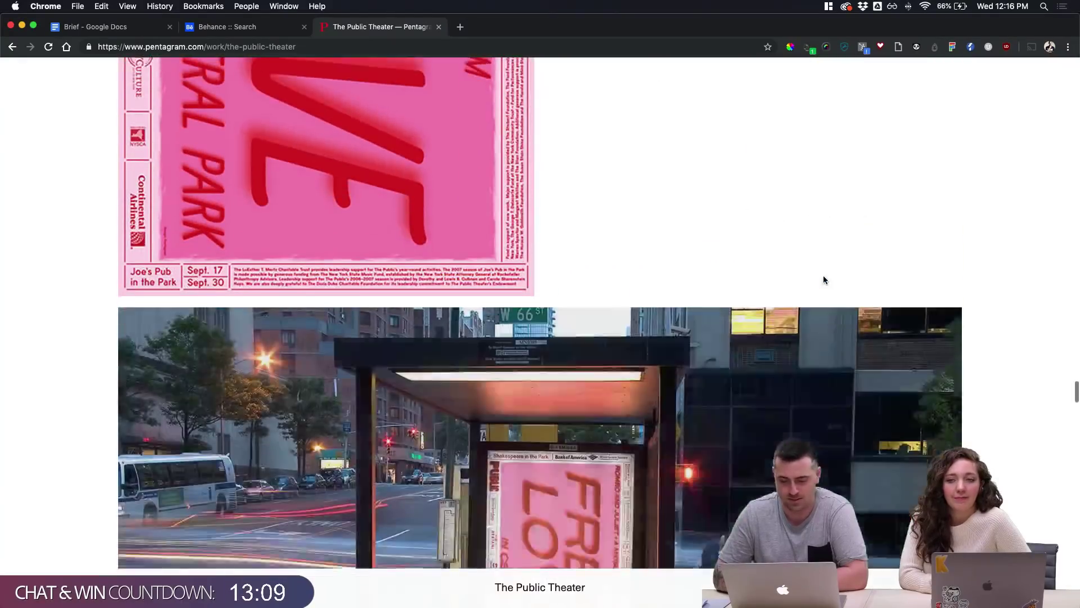
scroll(823, 280, down, 7)
scroll(765, 354, up, 10)
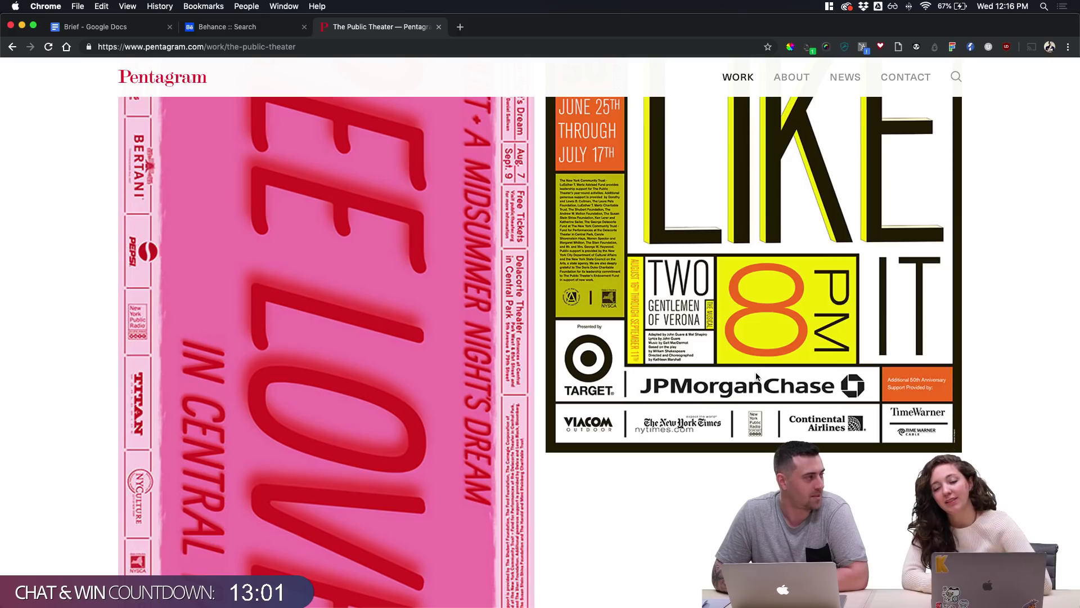
Switch to Illustrator and view the full set of stacked Reposado lettering explorations in Exploration.ai
mouse_move(519, 605)
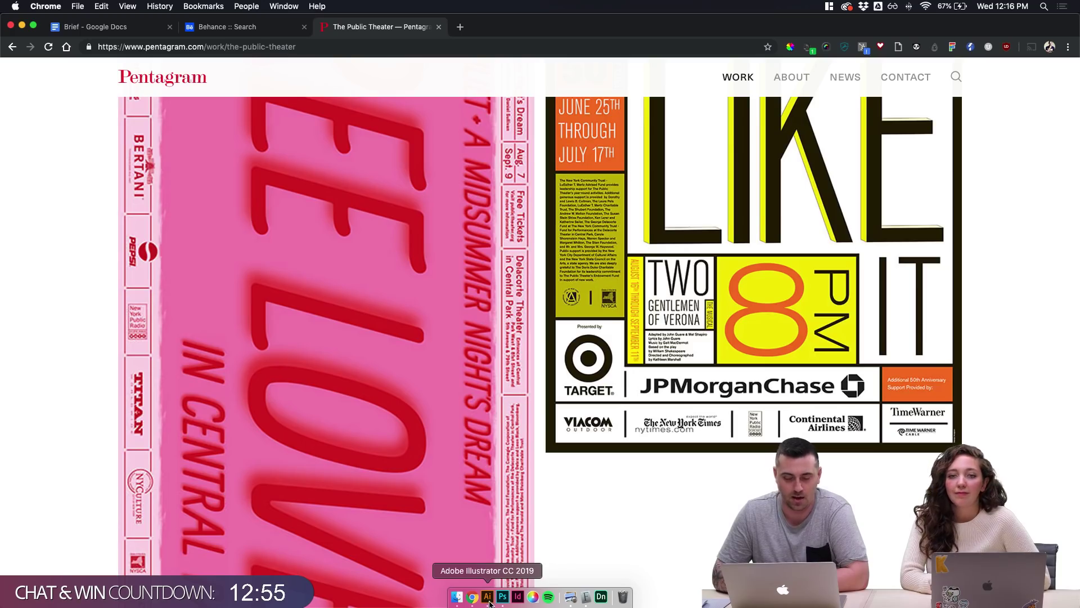
click(489, 600)
scroll(608, 321, down, 2)
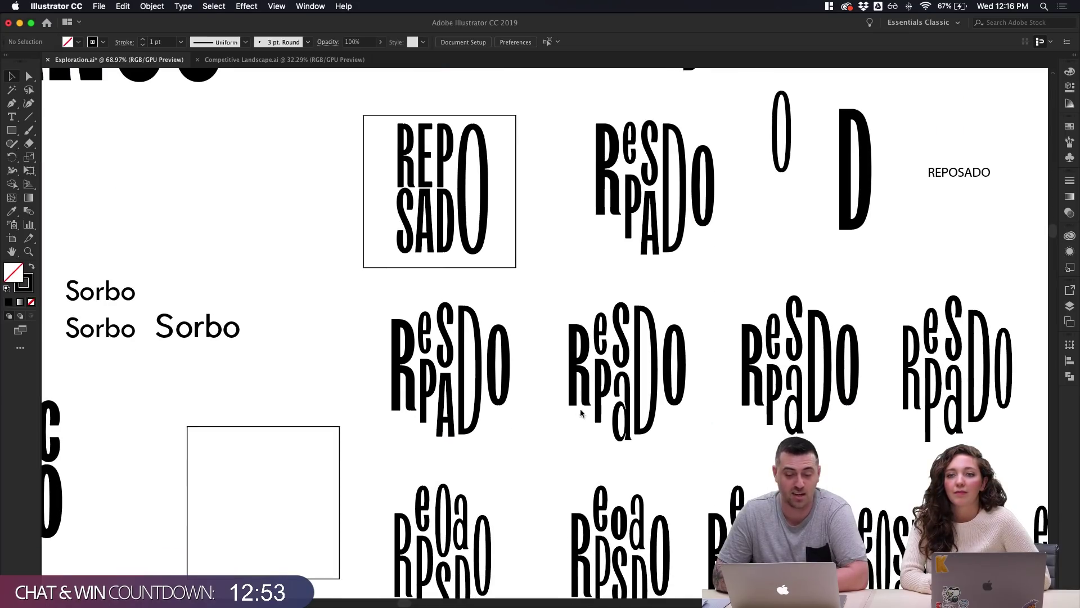
scroll(529, 444, down, 3)
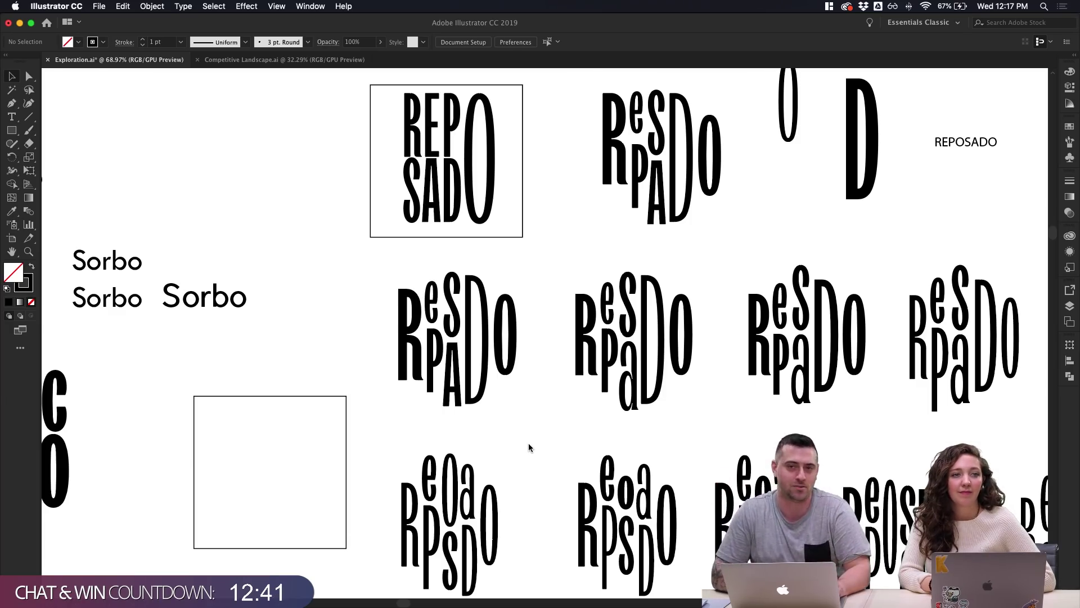
scroll(502, 468, down, 1)
scroll(501, 467, down, 5)
scroll(501, 468, down, 3)
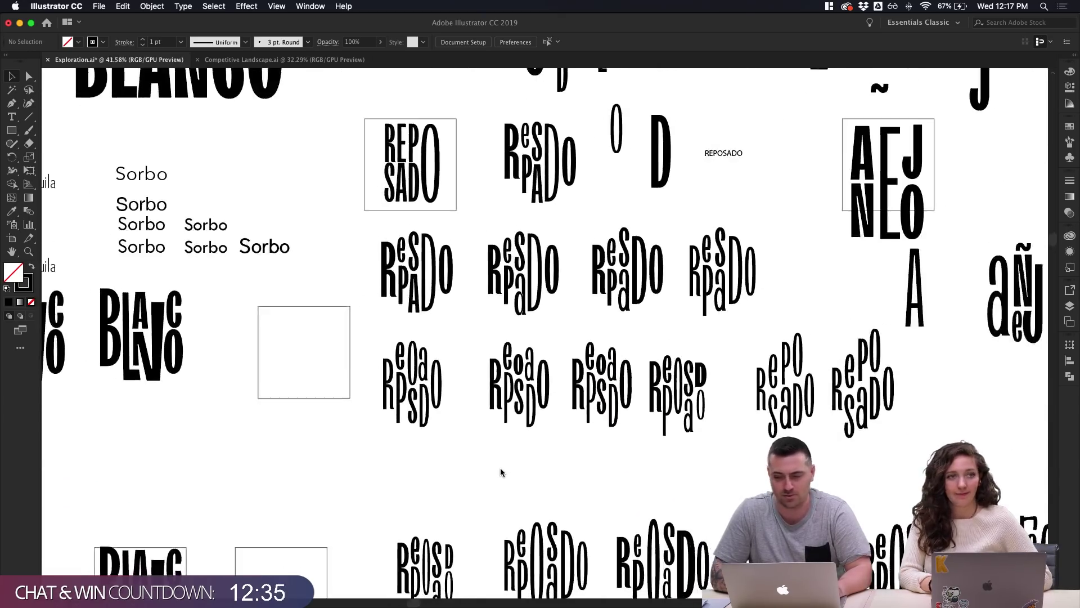
Examine the rows of Reposado variations, down to the lowest row built around the tall central O
scroll(500, 471, right, 3)
scroll(501, 471, up, 2)
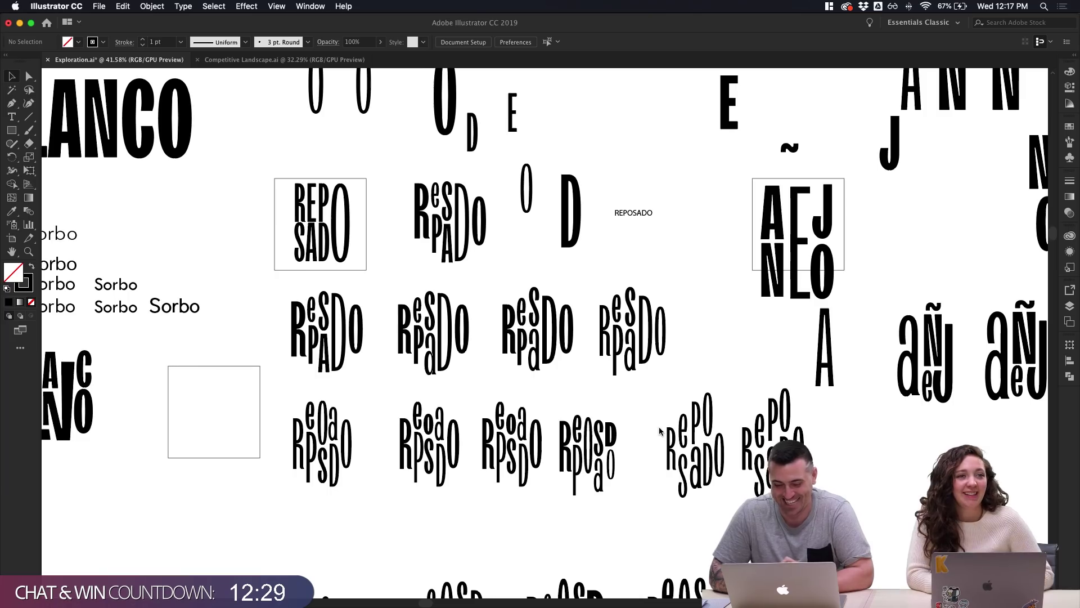
scroll(660, 427, up, 2)
scroll(659, 426, down, 5)
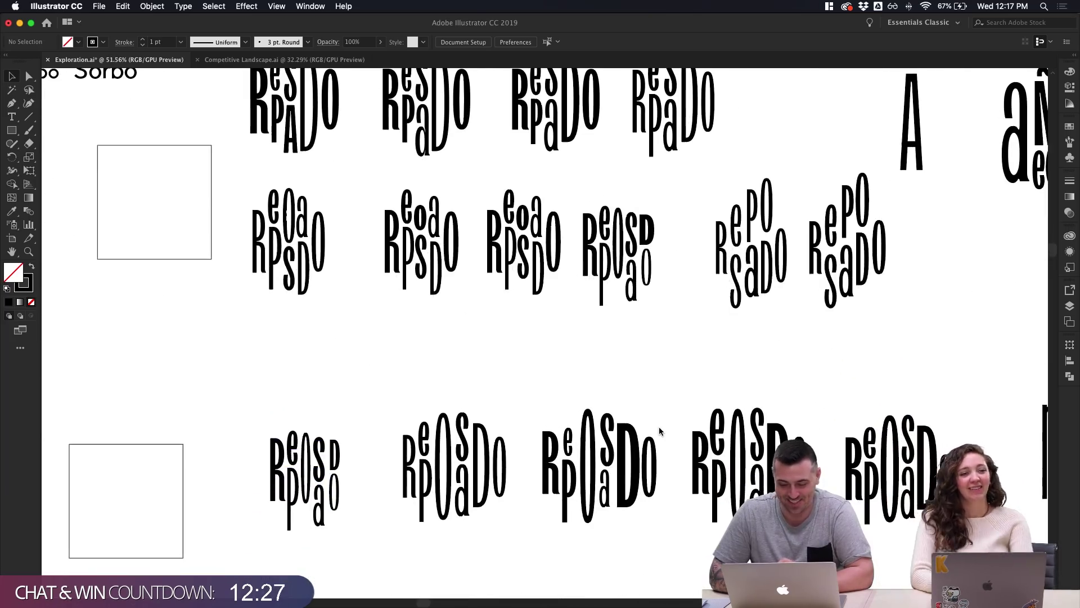
scroll(691, 364, up, 3)
scroll(690, 364, up, 1)
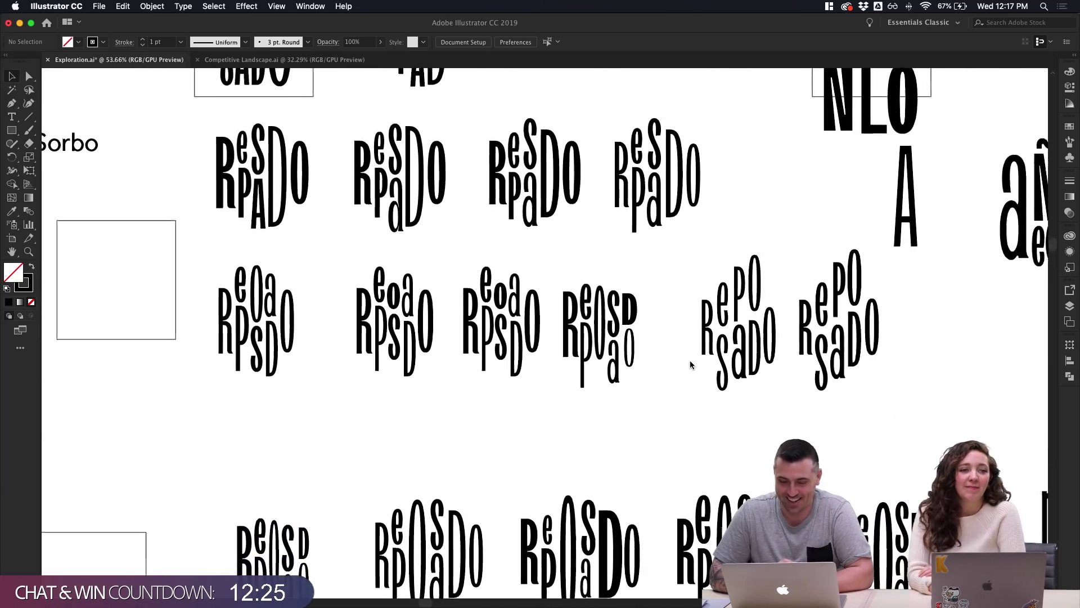
scroll(690, 363, down, 3)
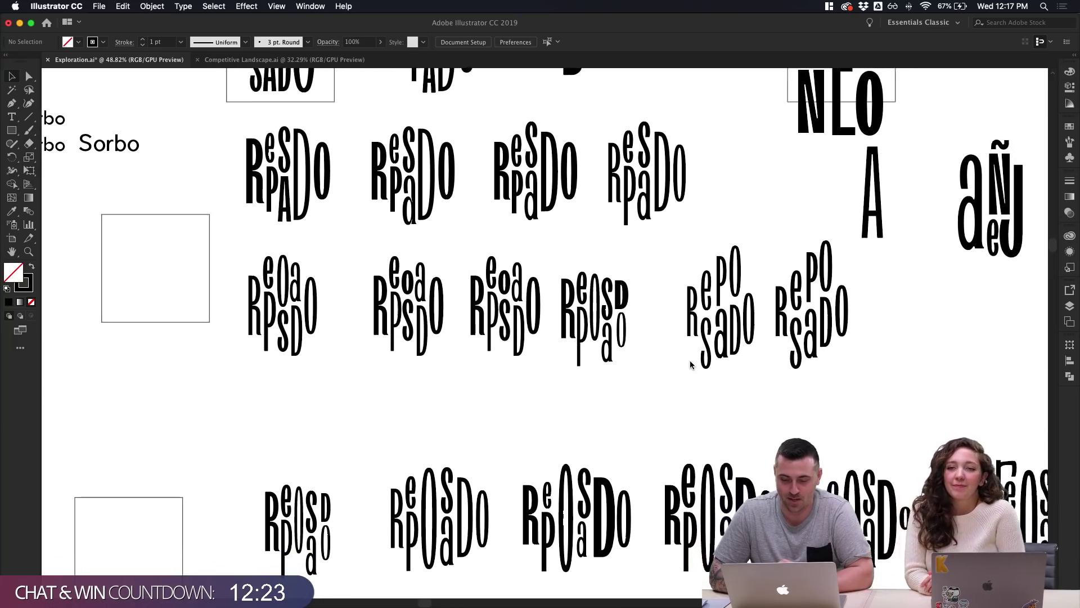
scroll(691, 365, right, 2)
scroll(690, 365, down, 1)
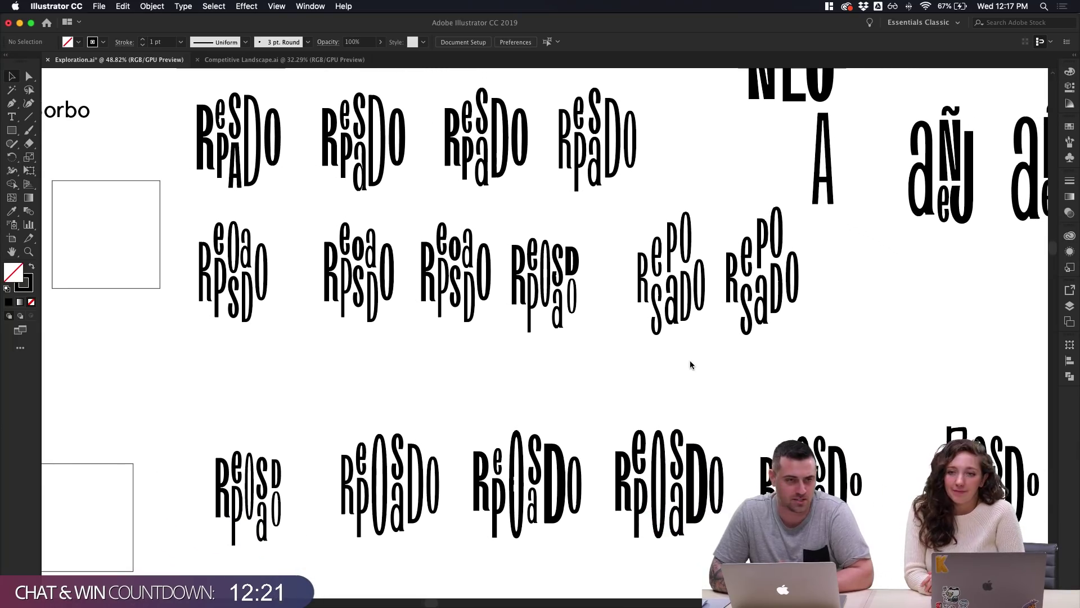
scroll(691, 364, down, 3)
scroll(691, 364, up, 4)
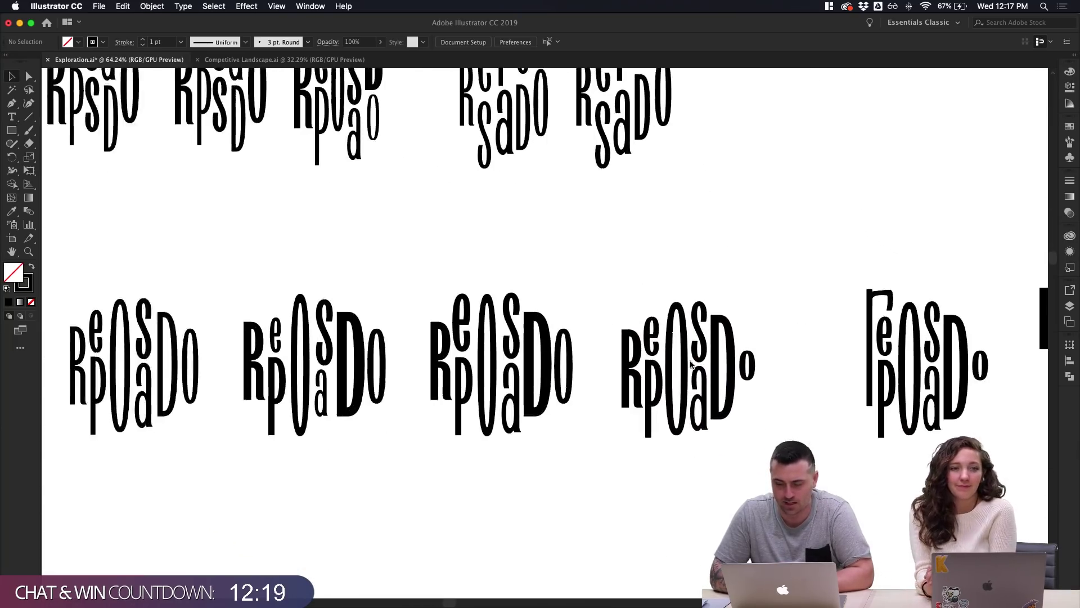
Inspect up close the Reposado variation that ends in a small lowercase o
scroll(742, 361, up, 5)
scroll(742, 360, up, 2)
scroll(741, 361, right, 1)
scroll(741, 360, down, 1)
scroll(741, 360, right, 2)
scroll(741, 360, down, 2)
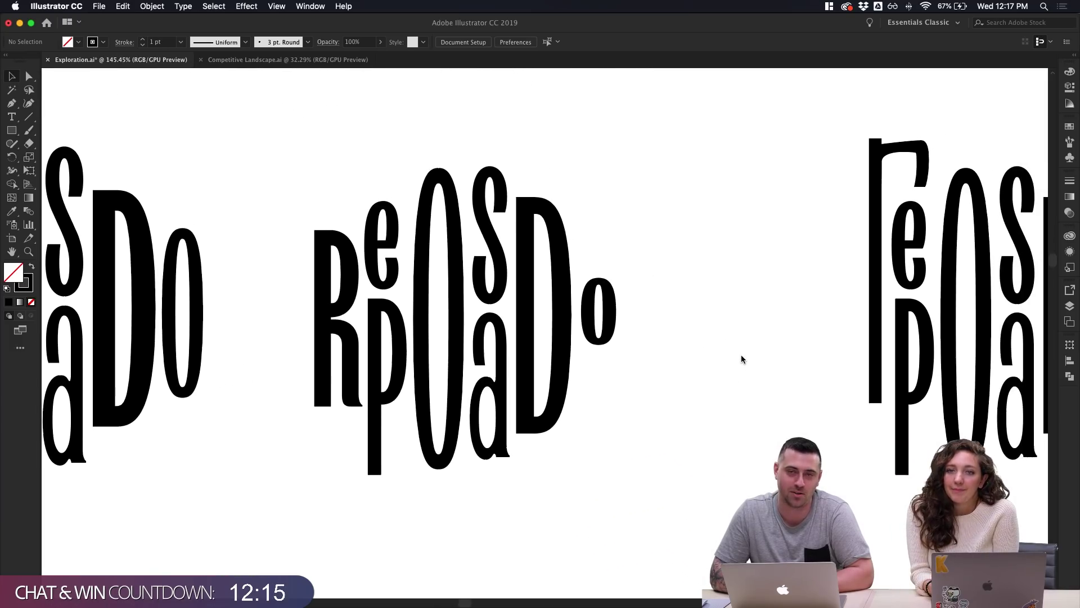
scroll(741, 359, up, 2)
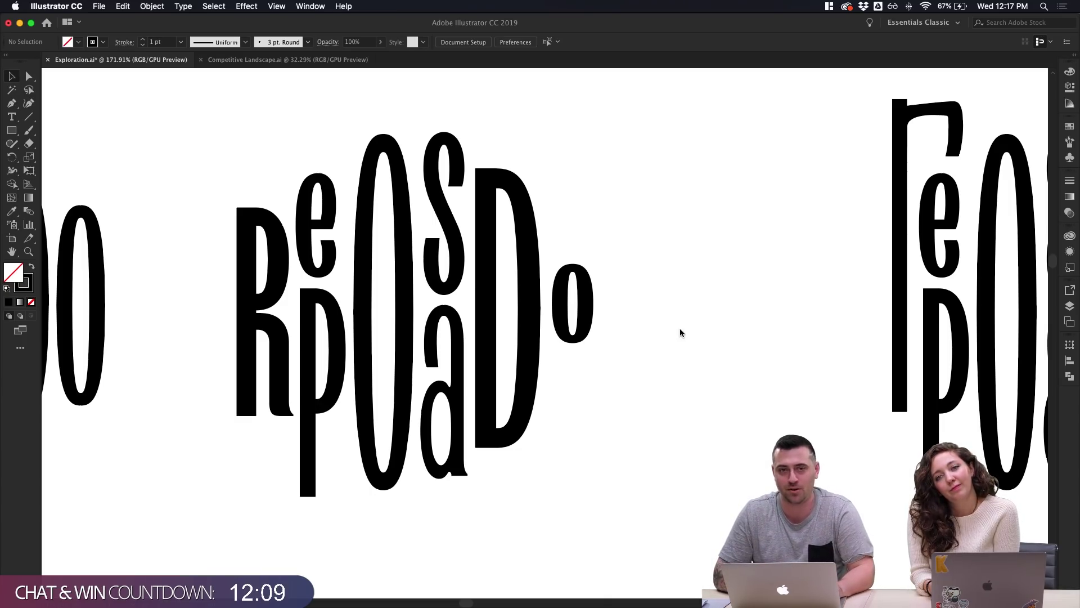
Select the R and the tall final O of the neighbouring Reposado variation to point out its outer letters, and deselect them
scroll(680, 332, down, 5)
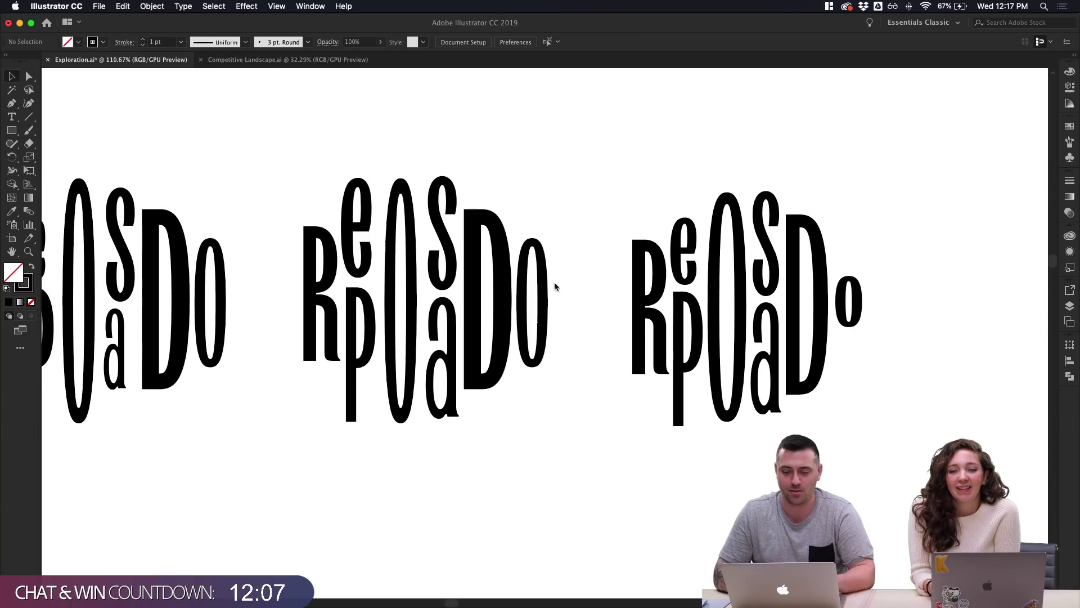
click(541, 298)
shift+click(329, 323)
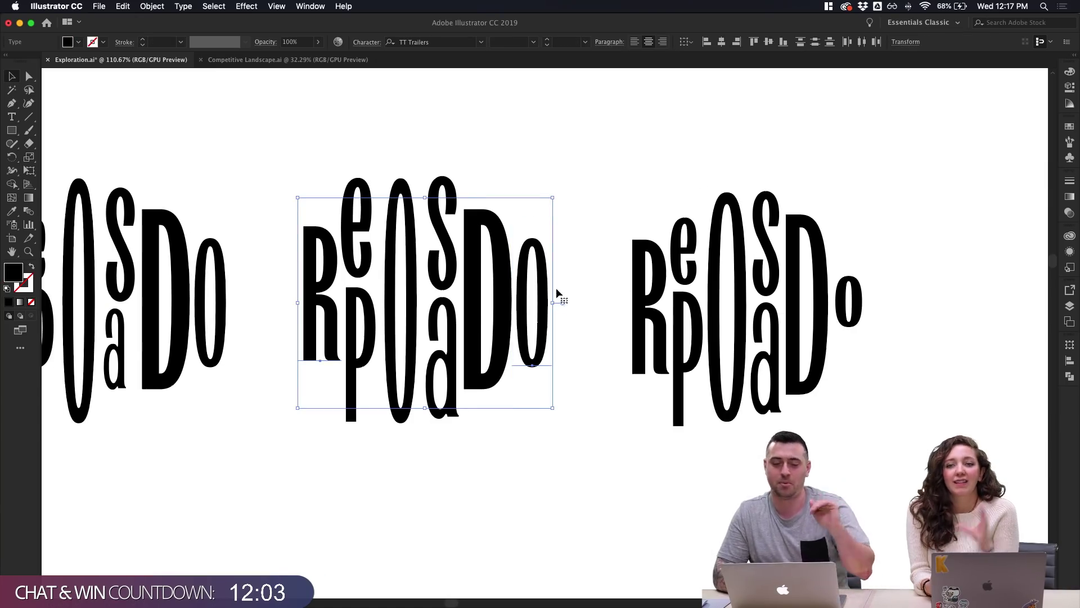
click(585, 330)
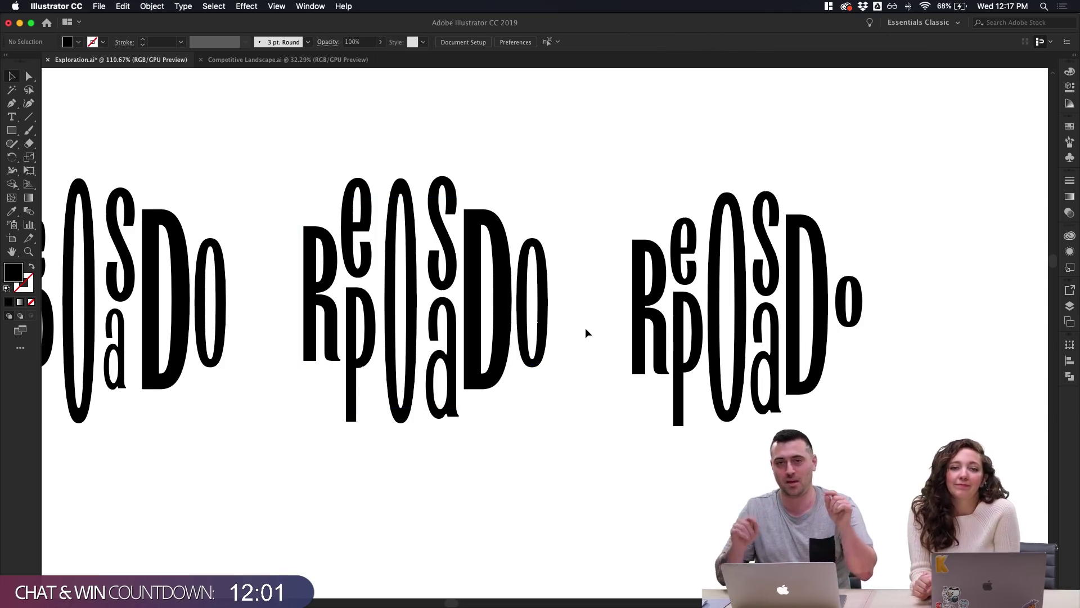
Compare the Reposado variation ending in a small o side by side with the one ending in a tall O
scroll(741, 386, right, 5)
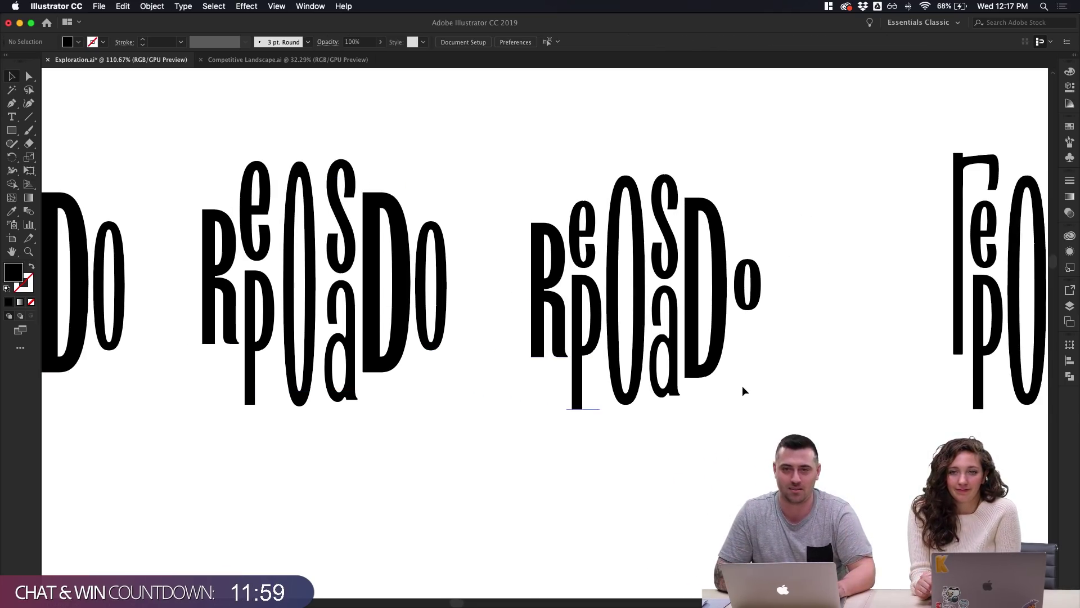
scroll(742, 386, right, 5)
scroll(791, 358, left, 6)
scroll(791, 357, up, 2)
scroll(791, 358, up, 1)
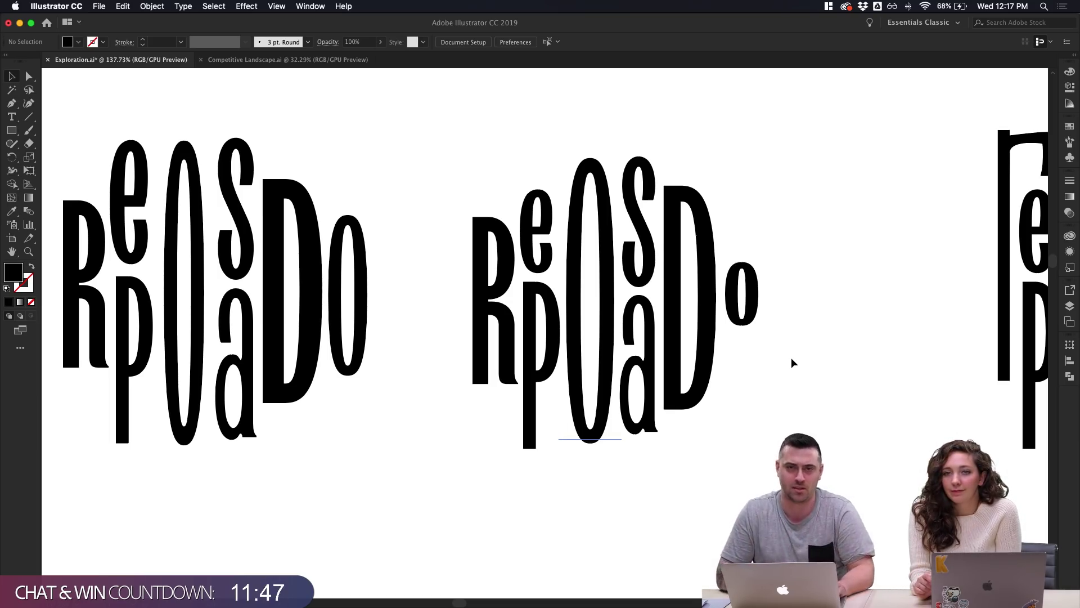
Try moving the small final o onto the tall D in the Reposado variation, and undo the move
scroll(791, 360, down, 2)
scroll(792, 360, down, 3)
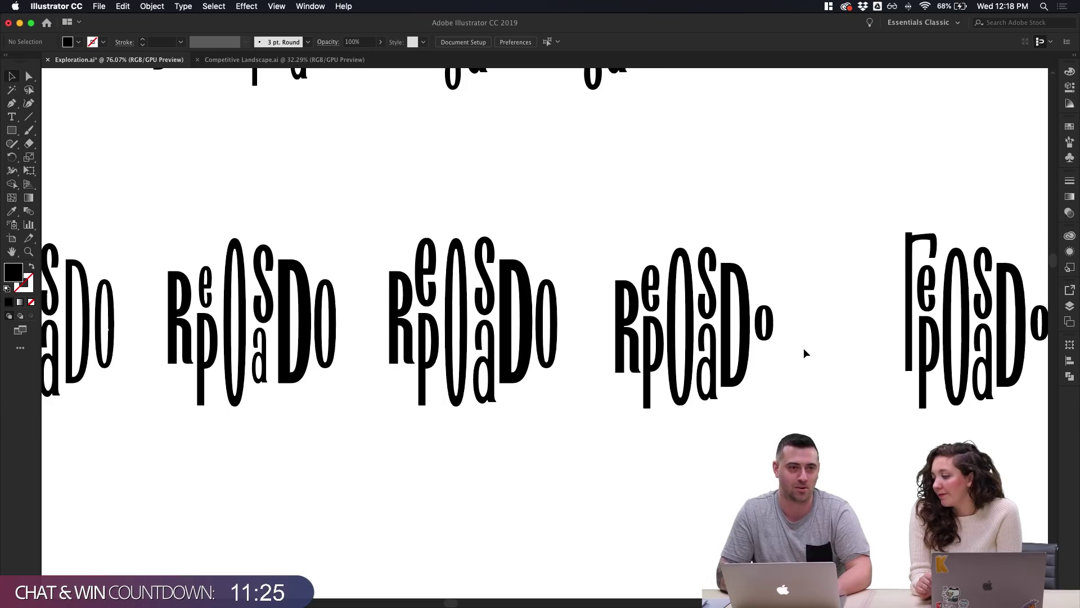
scroll(803, 348, up, 1)
scroll(803, 348, up, 3)
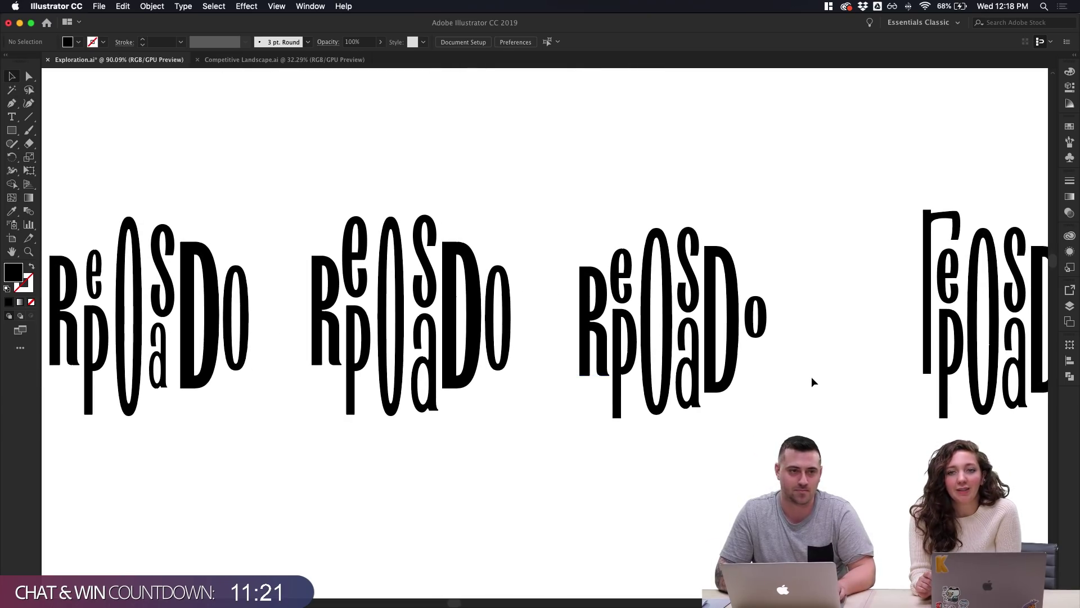
scroll(812, 378, up, 3)
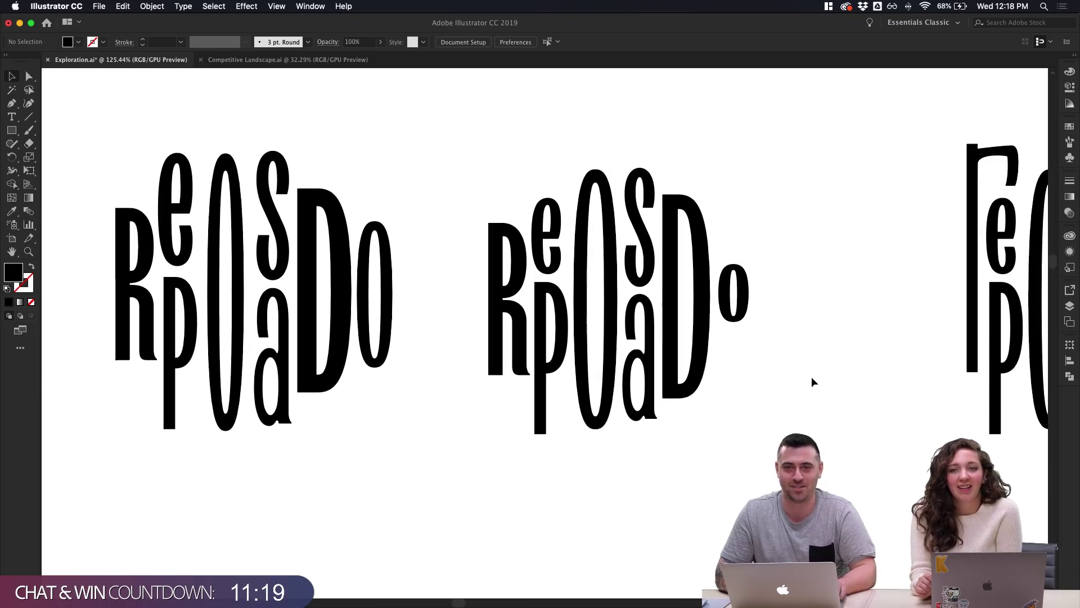
click(749, 313)
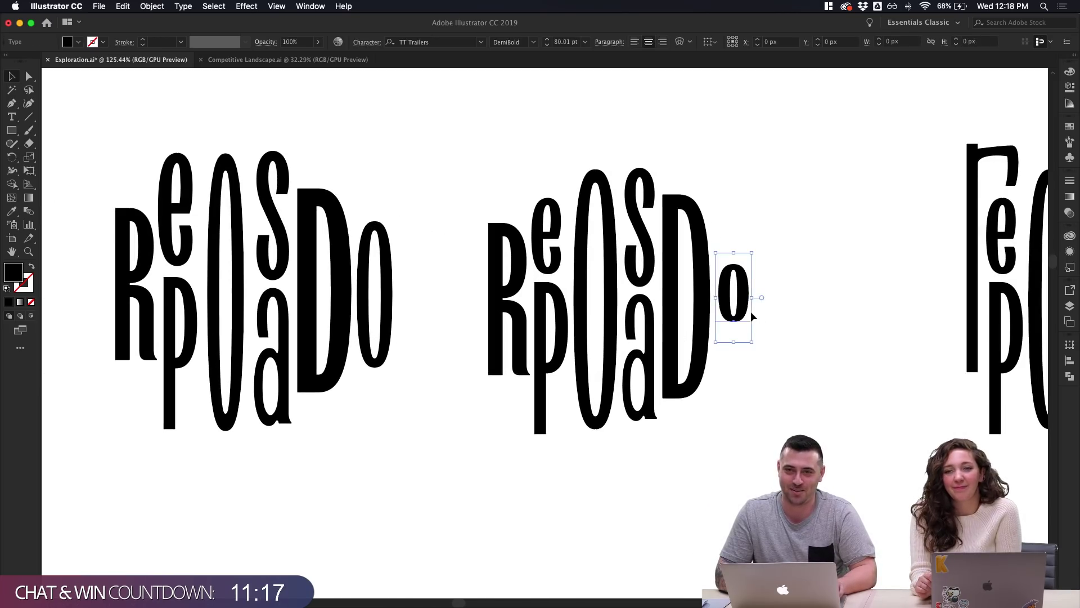
drag(746, 314, 699, 273)
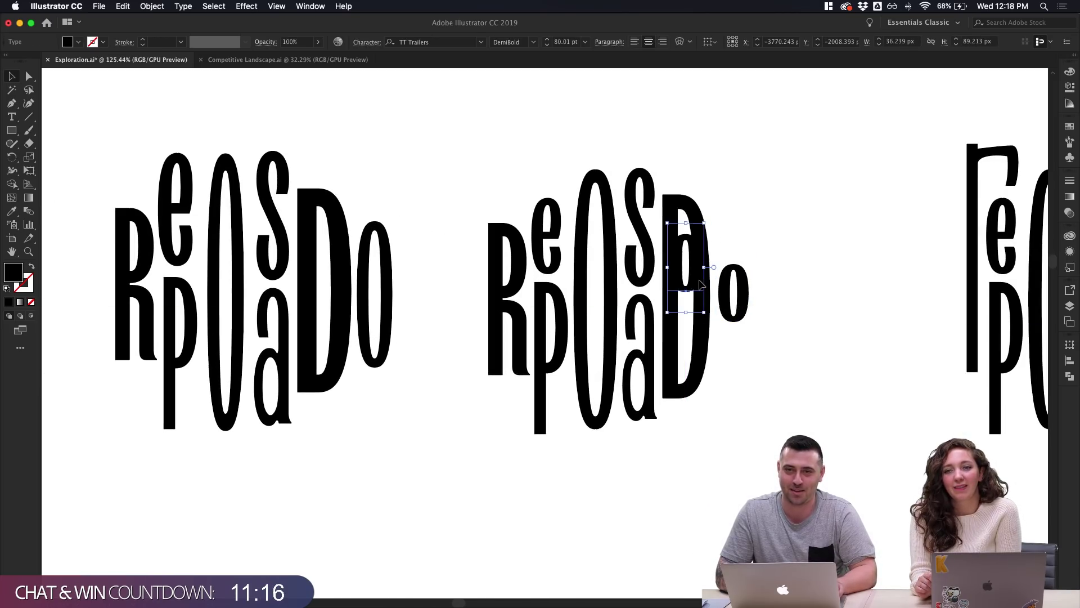
click(798, 258)
key(super+z)
click(806, 274)
Open the character settings for the D and preview other TT Trailers weights, leaving it at Regular
scroll(806, 280, down, 2)
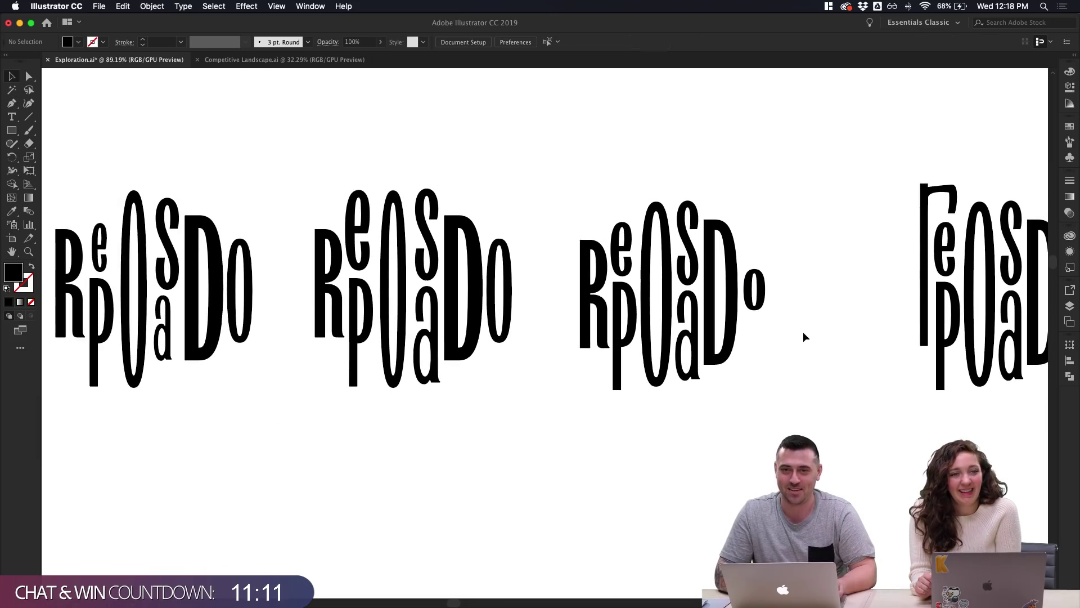
click(692, 366)
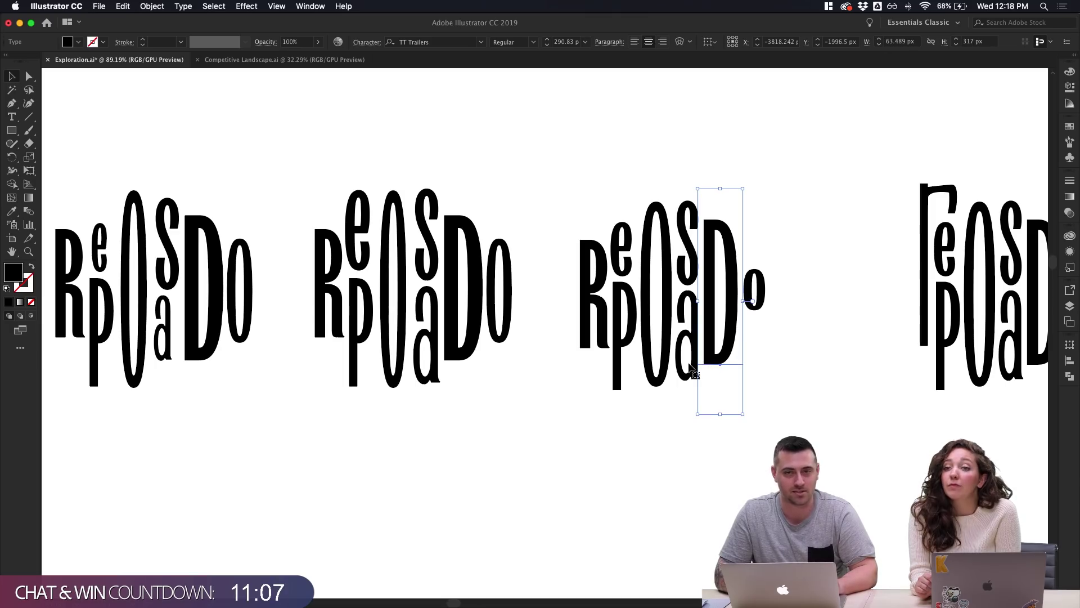
click(710, 370)
click(710, 366)
scroll(720, 363, up, 3)
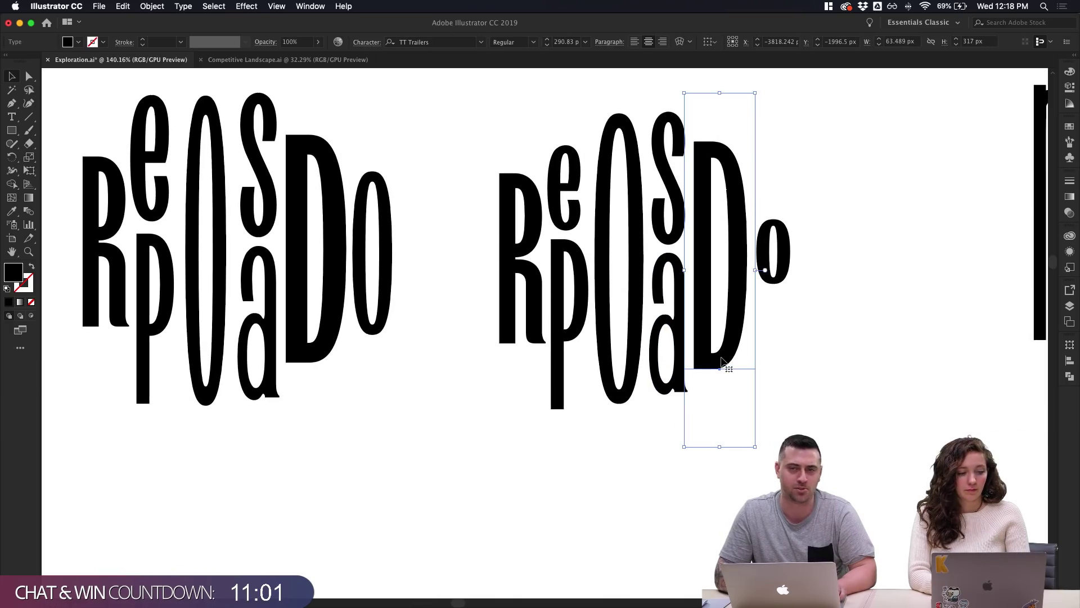
key(super+t)
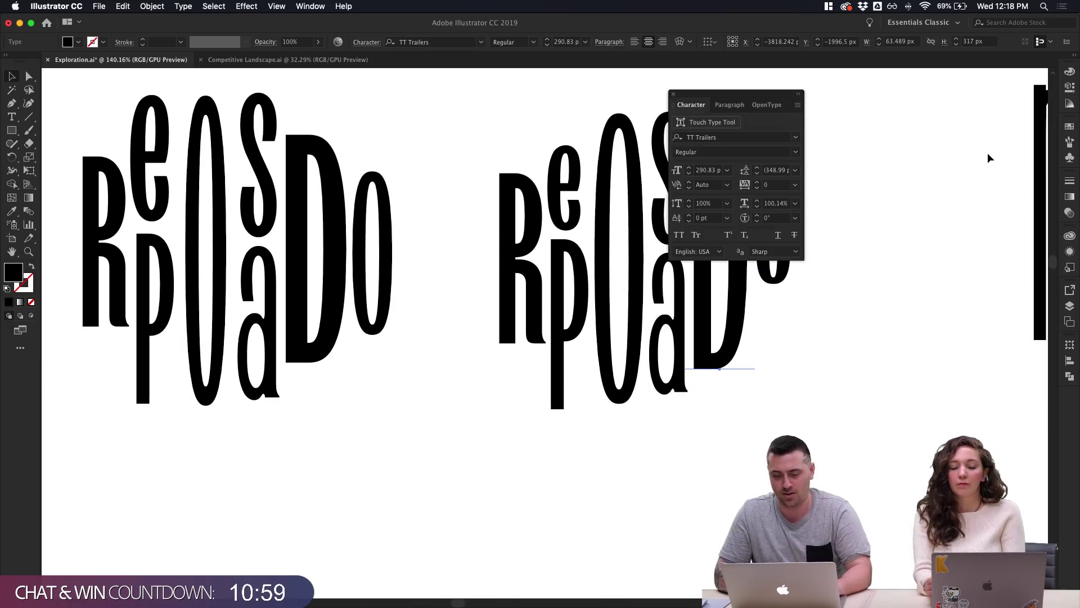
drag(762, 95, 937, 79)
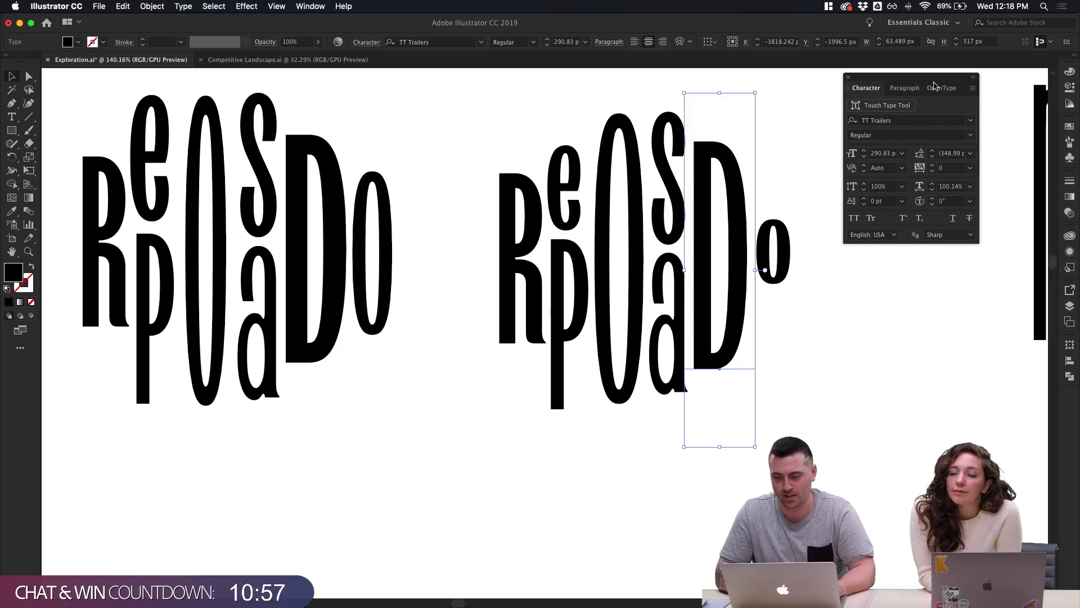
click(972, 134)
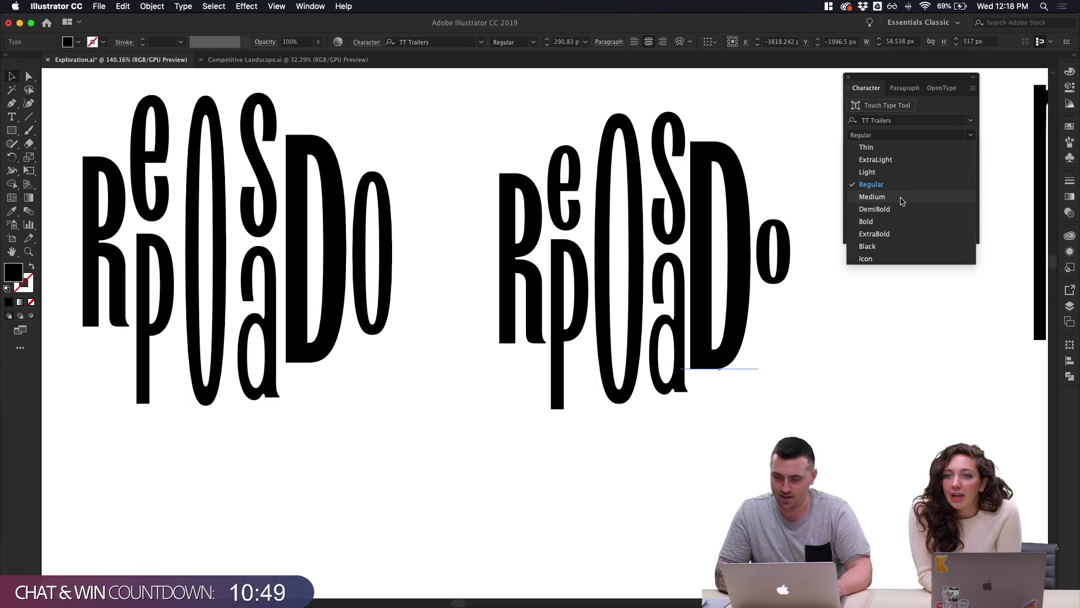
click(939, 116)
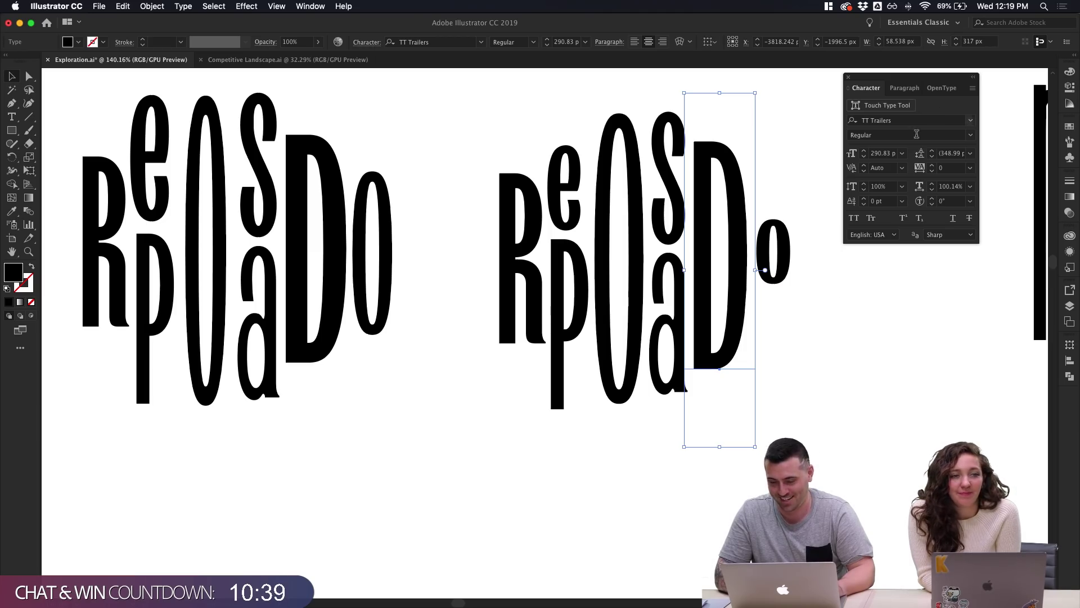
click(828, 334)
scroll(829, 334, down, 3)
scroll(828, 334, up, 3)
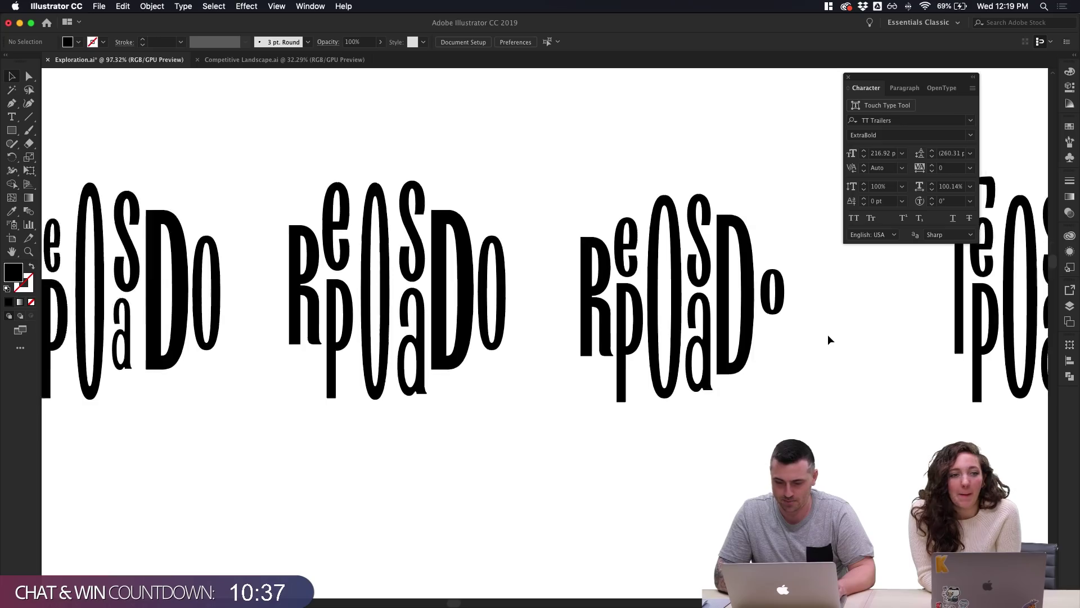
click(575, 246)
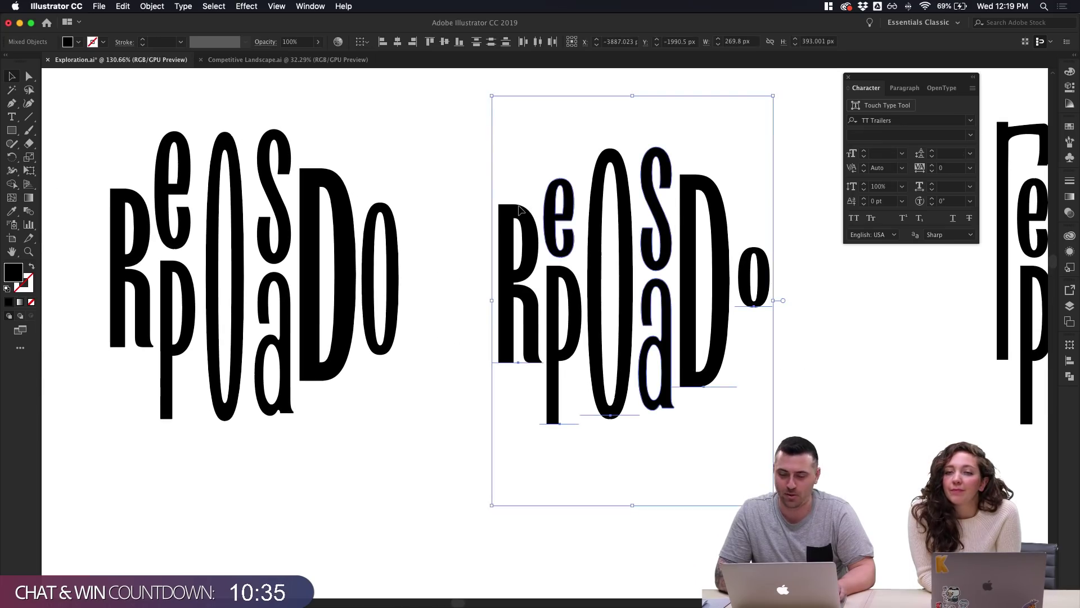
click(482, 212)
scroll(482, 211, down, 4)
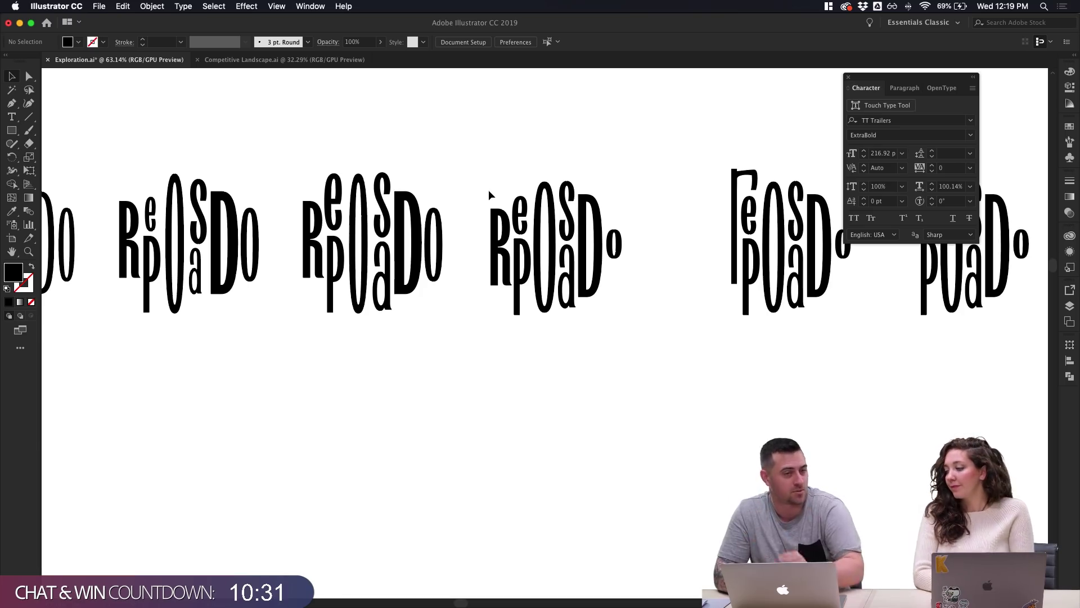
Apply a previewed 24.2-pixel Gaussian Blur to the whole Reposado variation ending in a small o, and undo it
drag(470, 165, 630, 321)
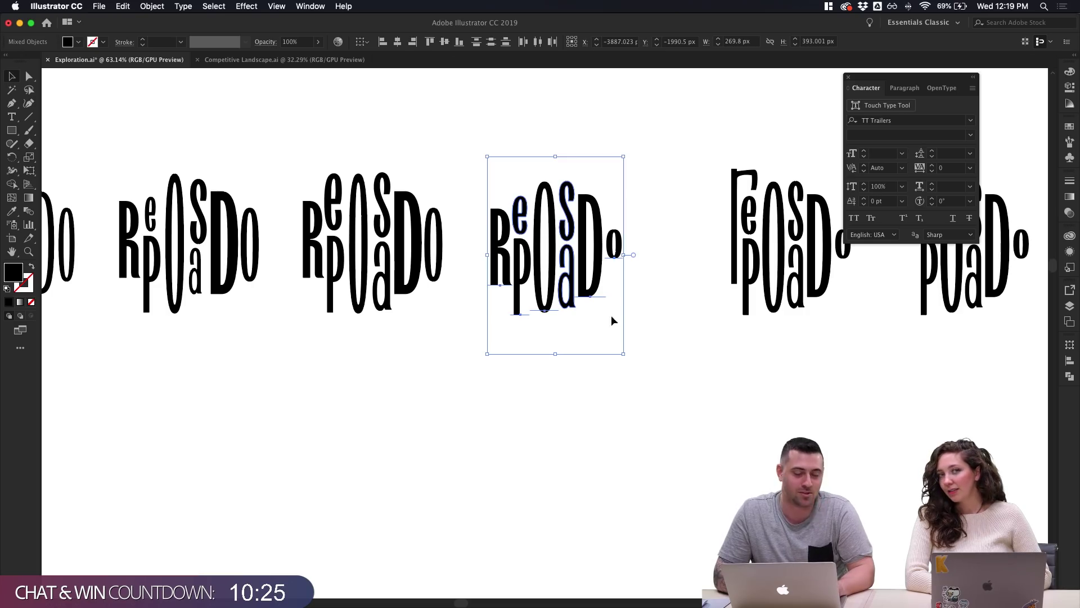
scroll(492, 130, up, 3)
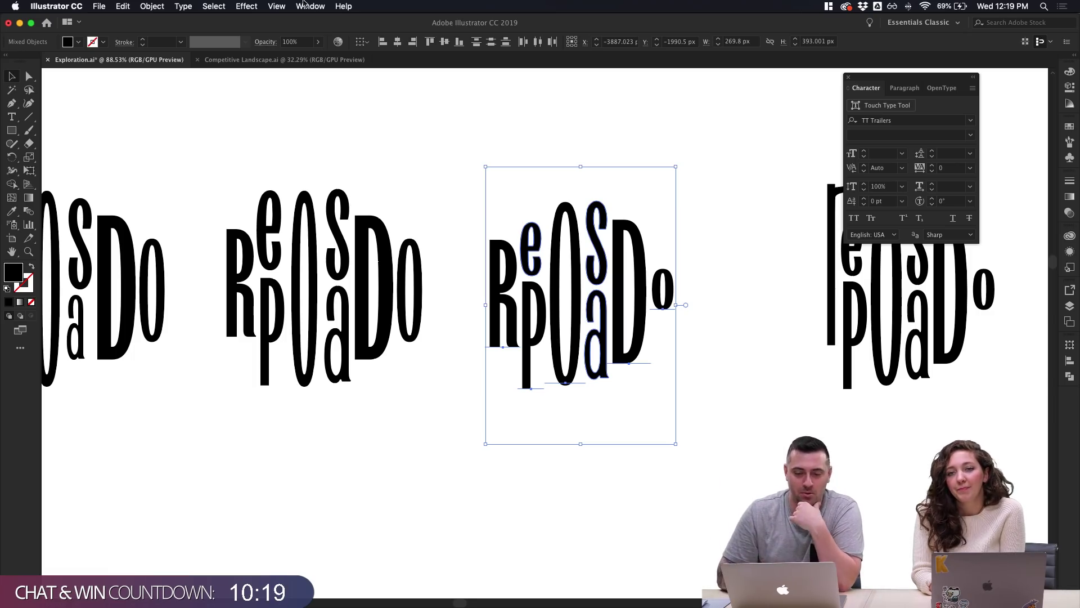
click(243, 7)
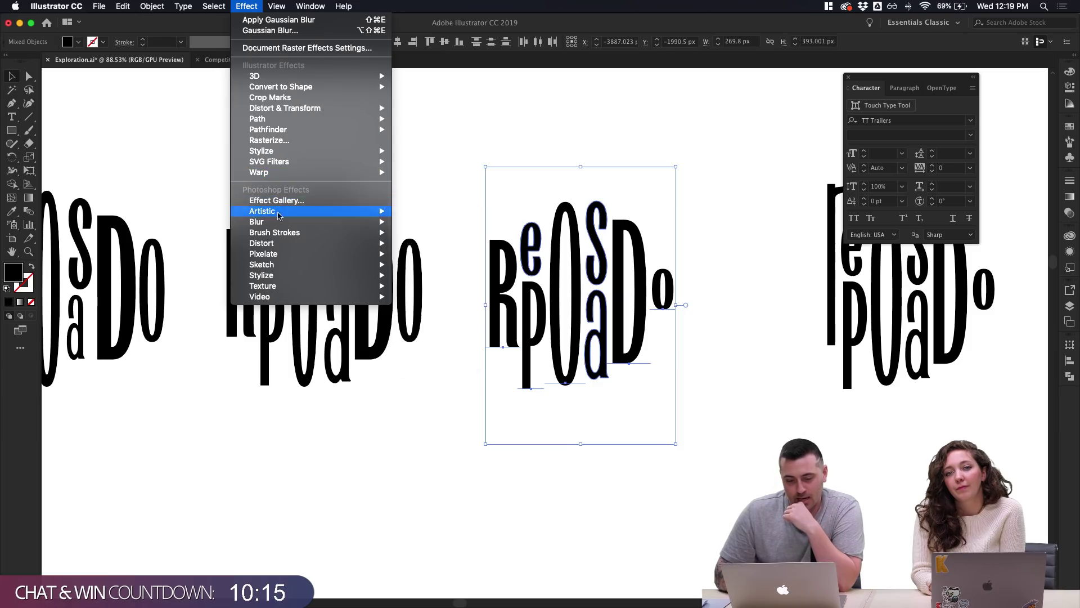
mouse_move(278, 228)
click(429, 222)
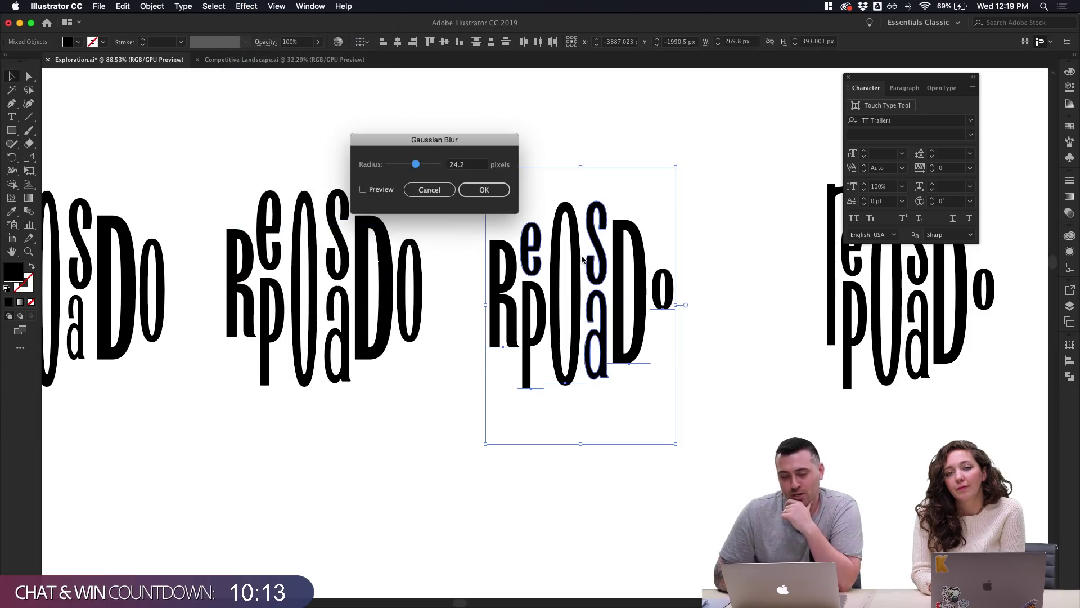
click(381, 192)
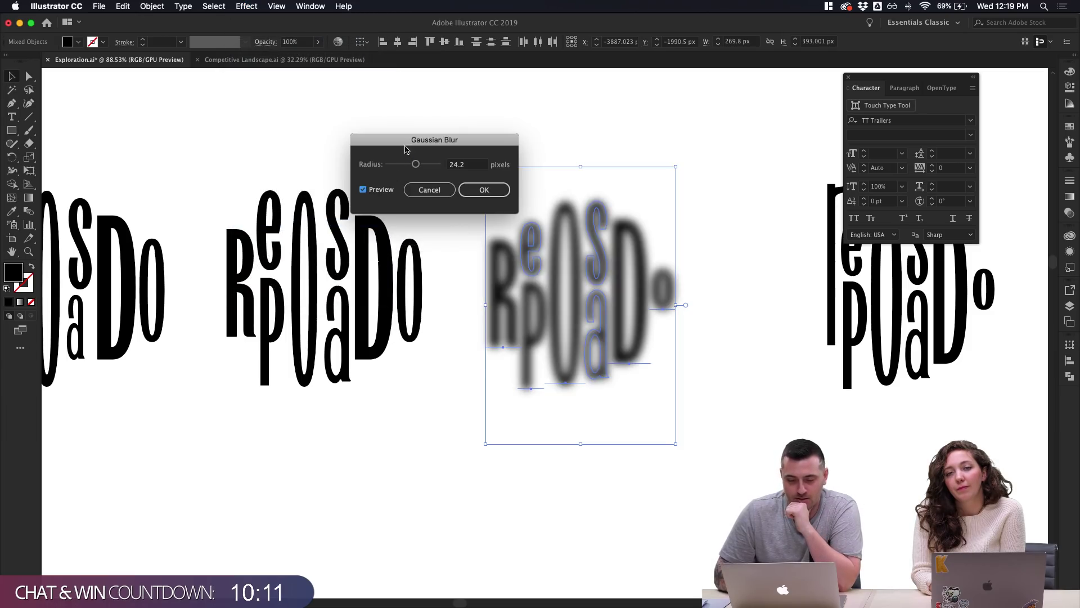
drag(417, 144, 724, 97)
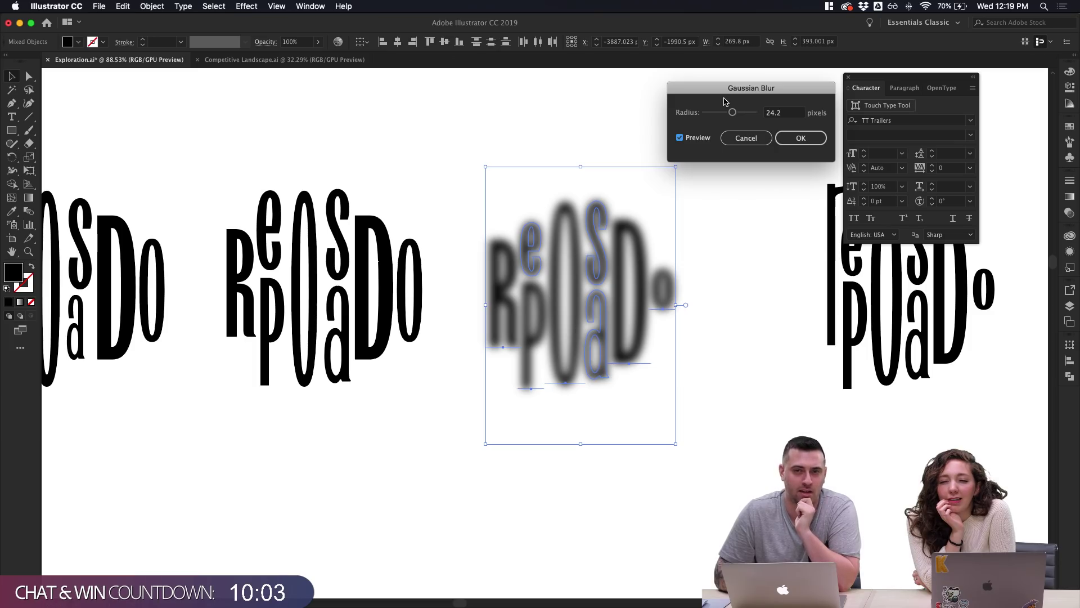
click(800, 138)
click(788, 222)
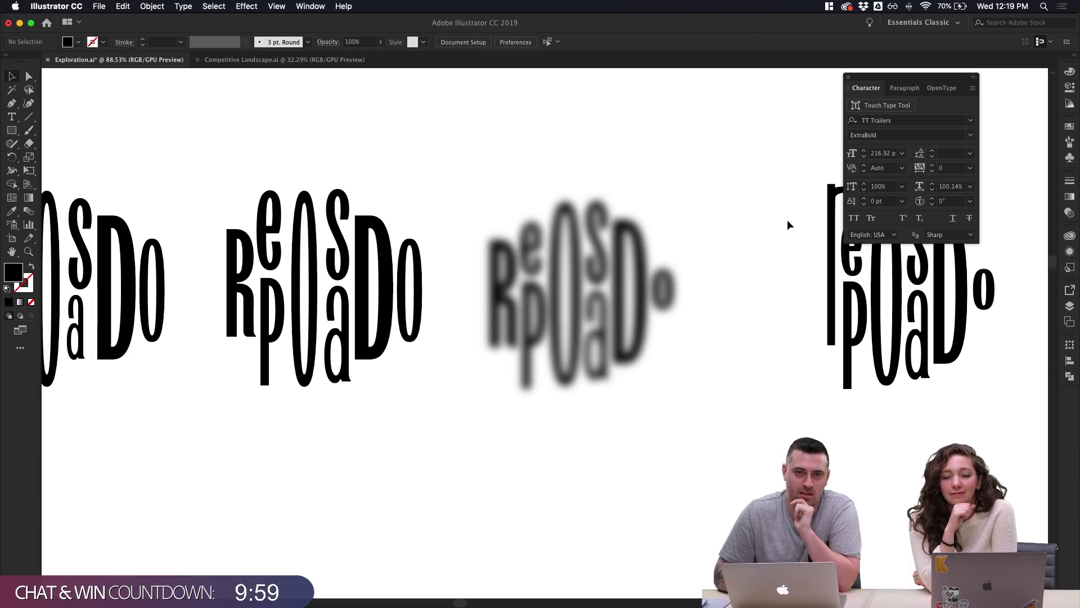
key(super+z)
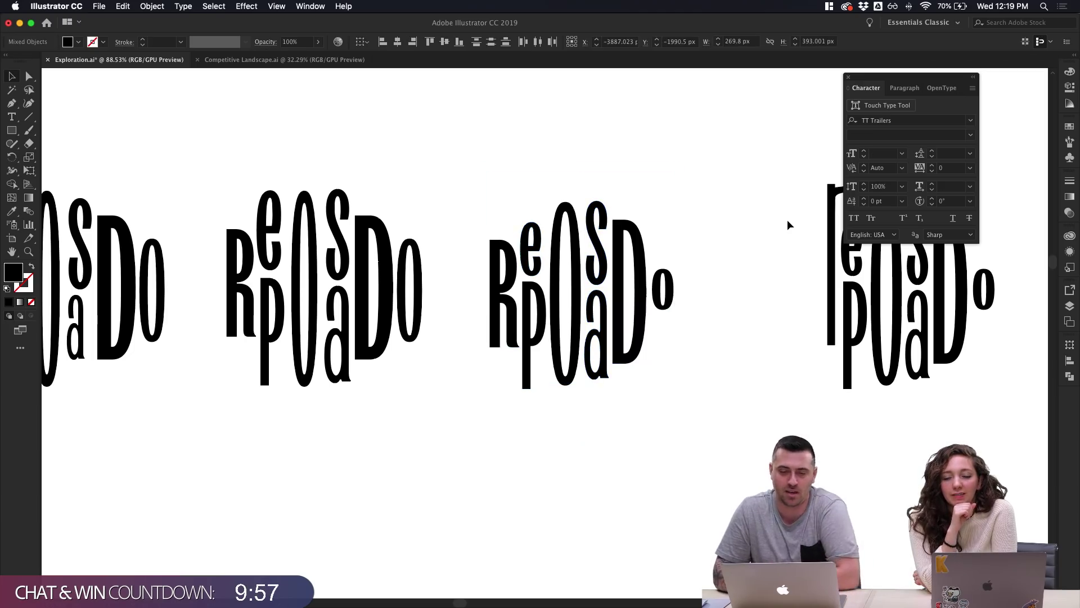
click(788, 219)
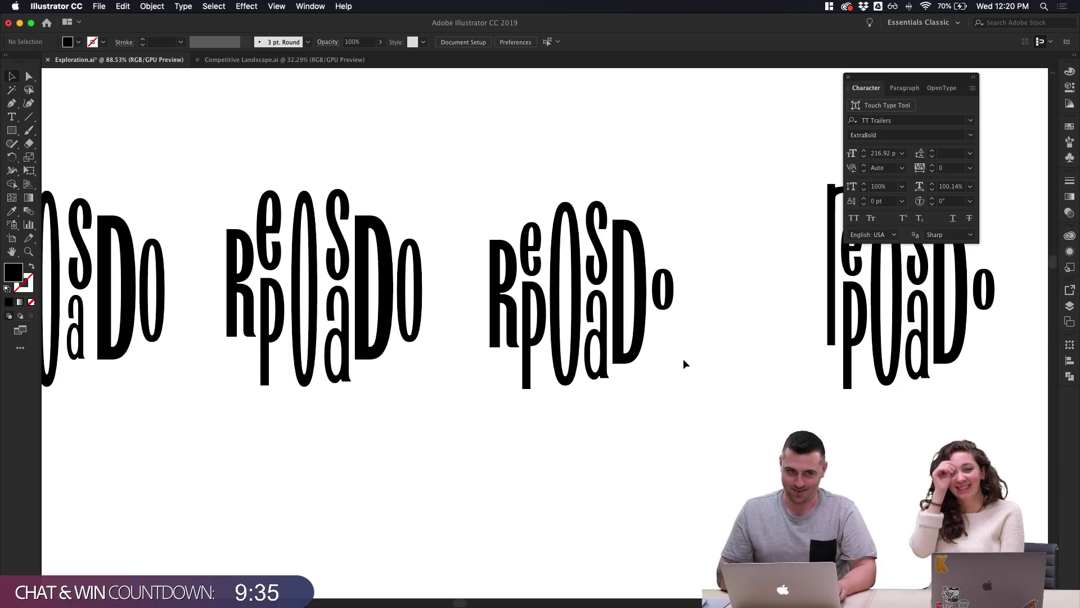
Duplicate the Reposado variation ending in a small o straight down, about 341 px below the original
drag(717, 363, 494, 240)
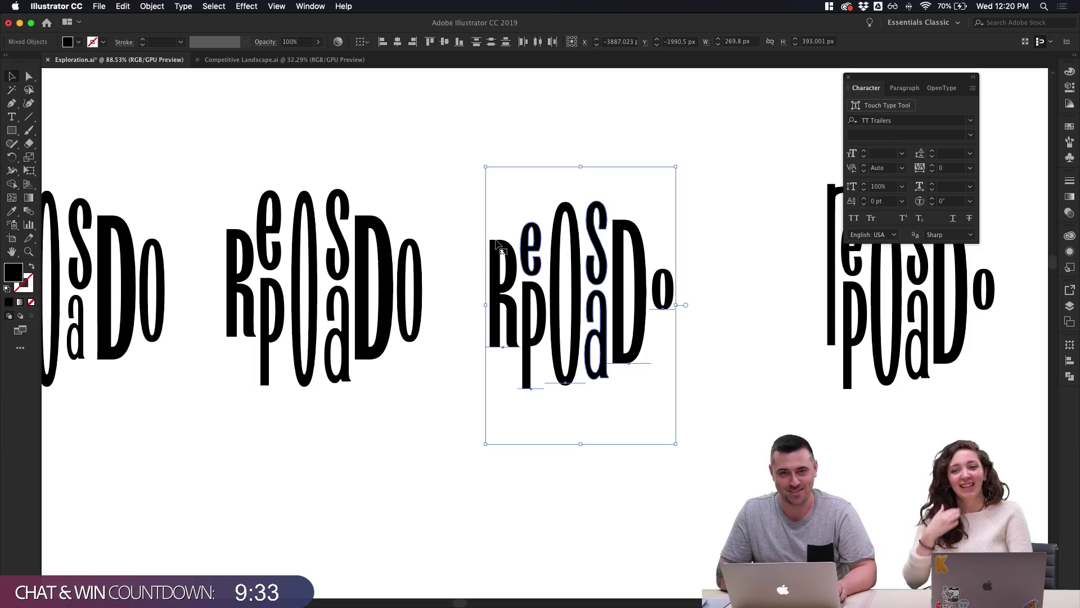
scroll(509, 422, down, 3)
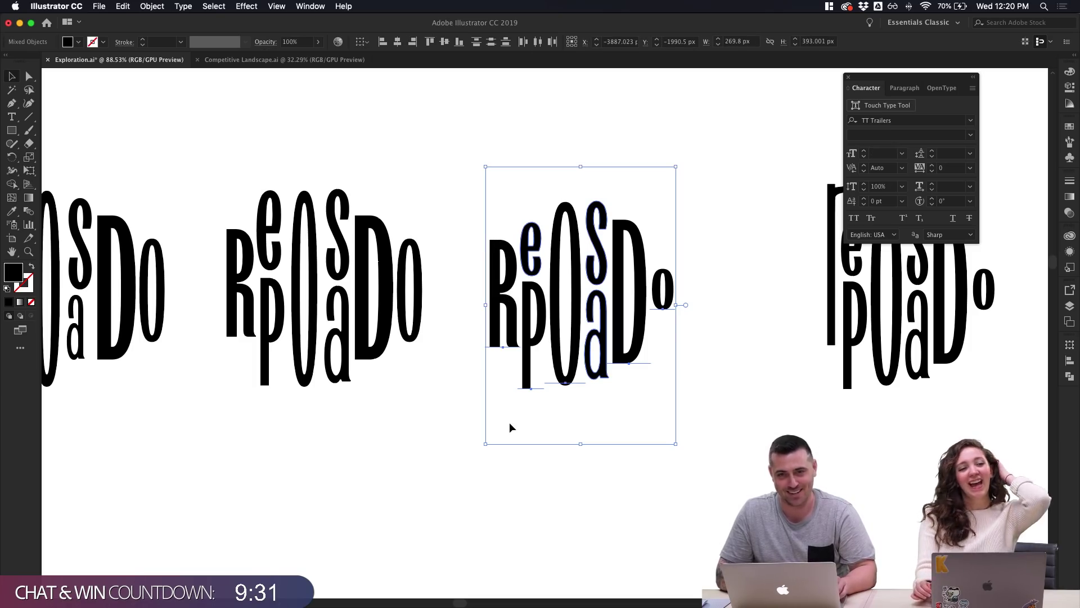
drag(516, 418, 518, 507)
click(637, 515)
scroll(633, 513, up, 2)
scroll(630, 511, down, 2)
Convert the live type in the duplicated Reposado lettering to outlines
drag(630, 511, 431, 378)
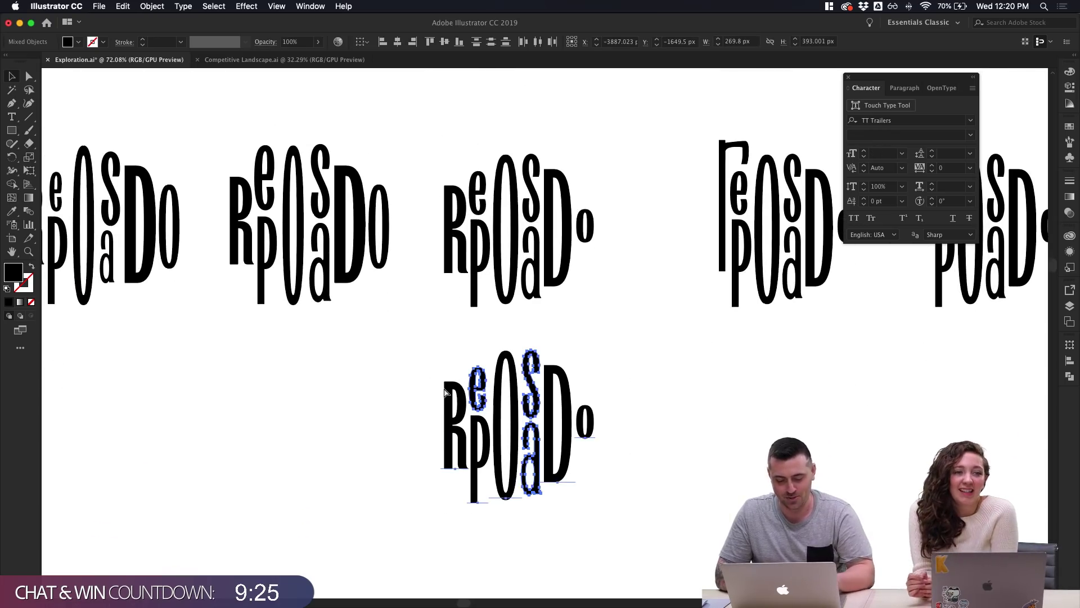
click(588, 418)
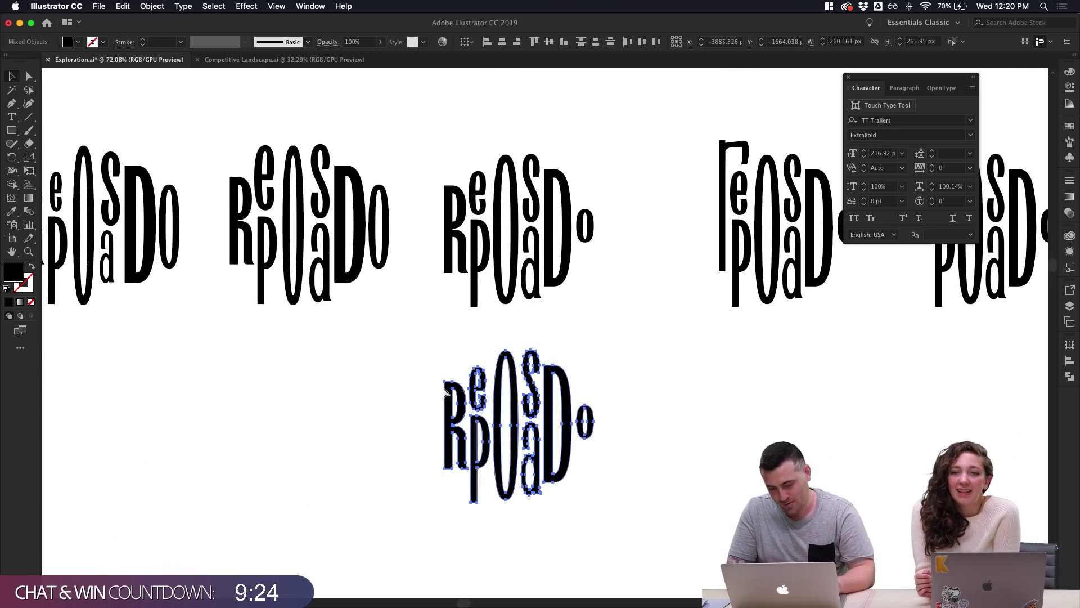
click(602, 412)
scroll(602, 412, up, 1)
scroll(603, 412, down, 3)
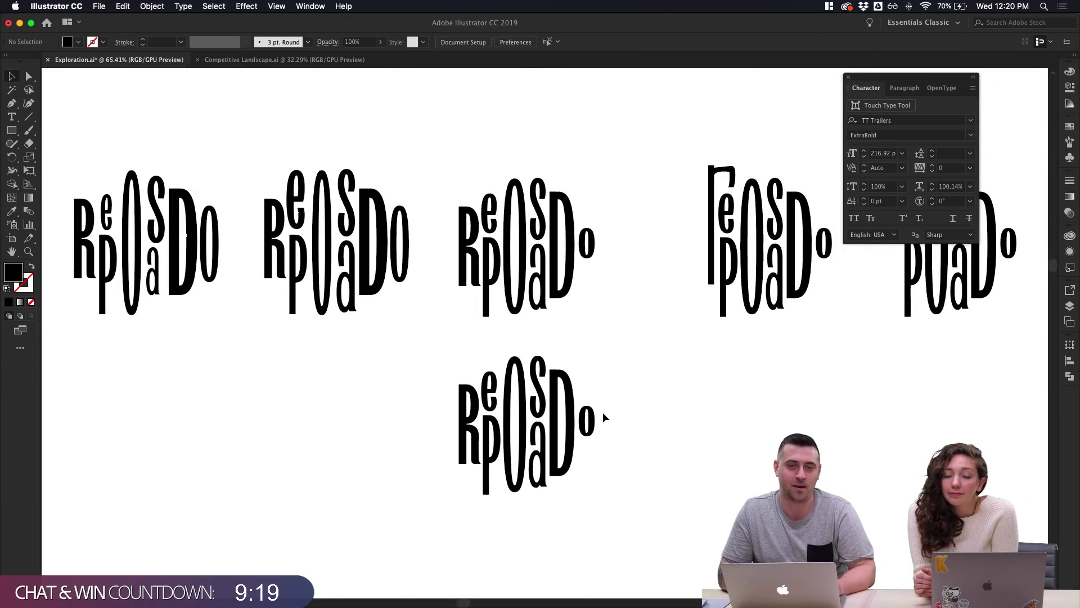
Select the original variation's tall O and the neighbouring variation's final O to inspect their live-type frames, and deselect them
click(515, 342)
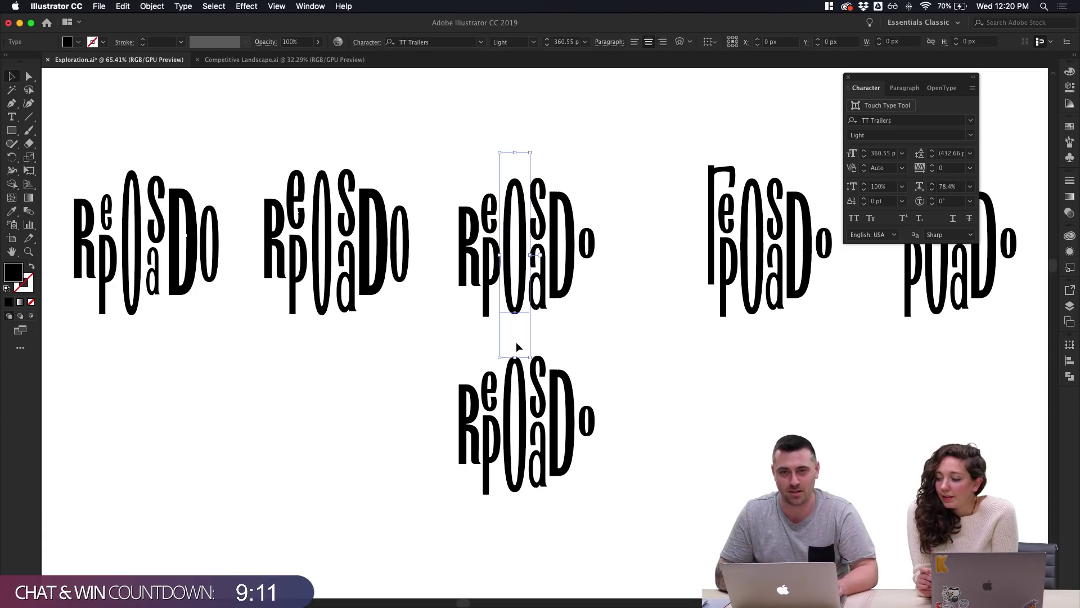
click(407, 286)
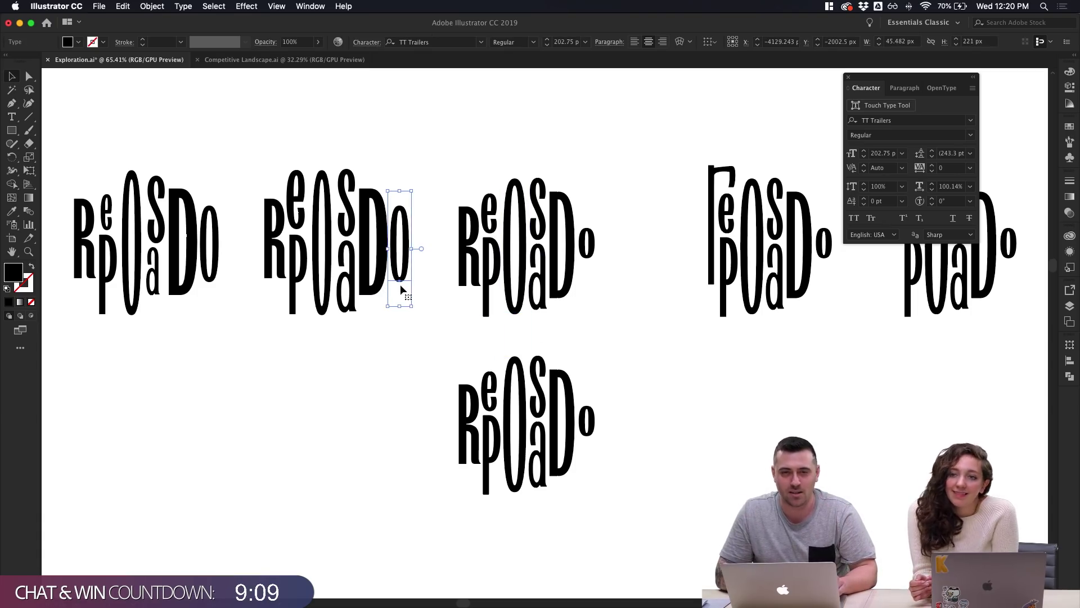
right_click(401, 285)
click(445, 360)
click(610, 445)
click(564, 435)
click(587, 462)
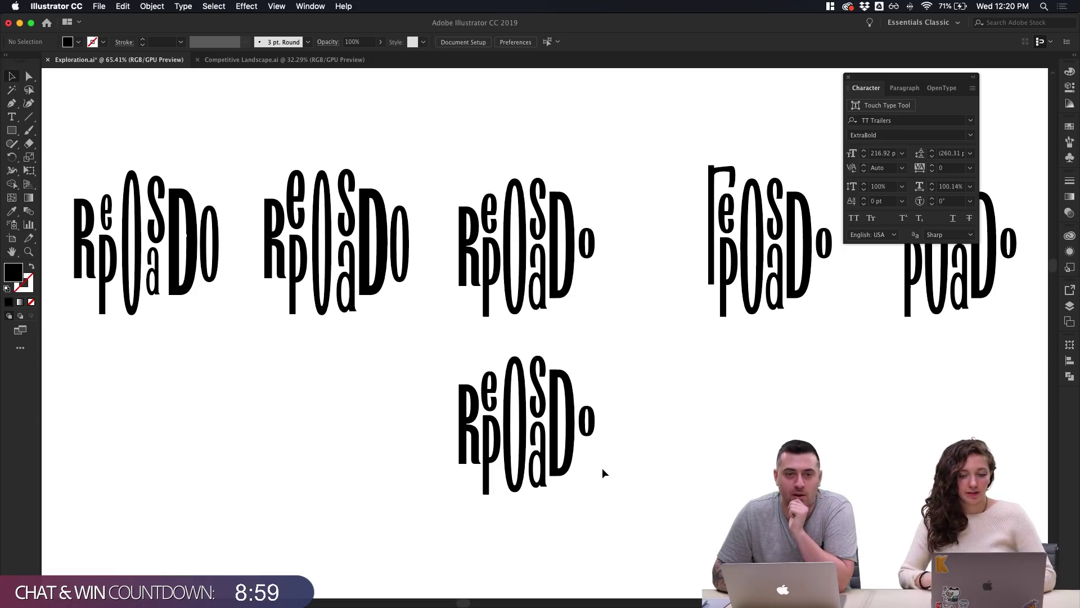
Select all letters of the outlined Reposado copy and compare their shapes with the live variations above
drag(607, 469, 423, 389)
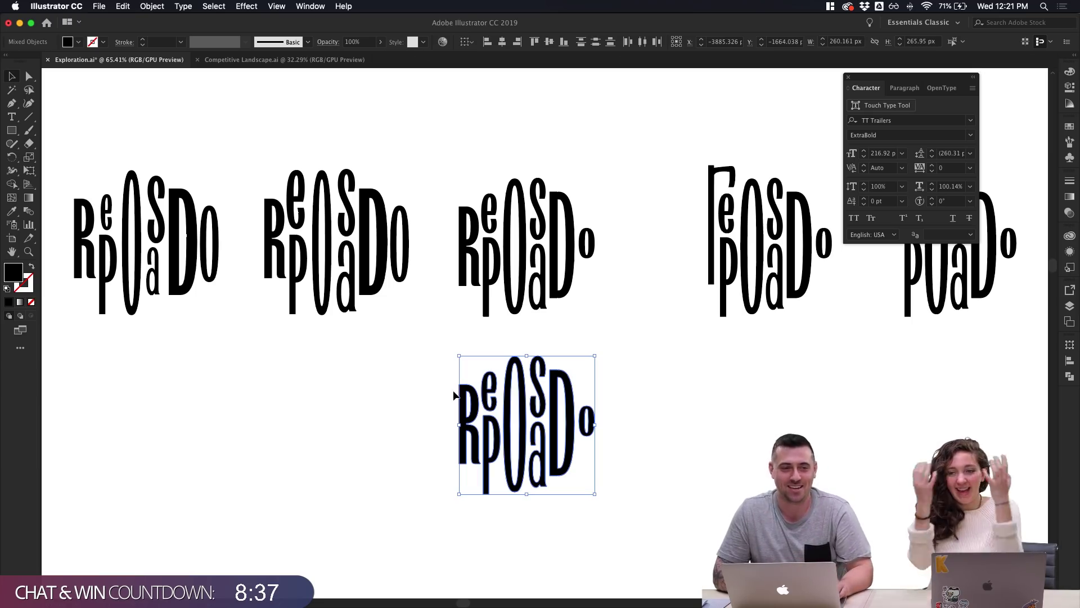
scroll(478, 380, down, 1)
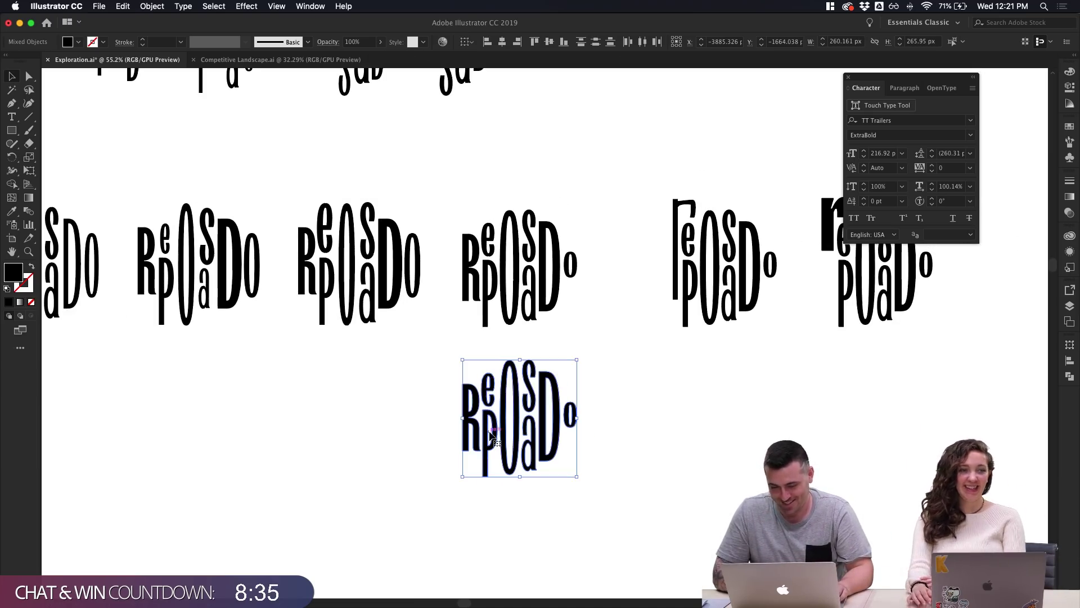
click(489, 436)
click(634, 427)
drag(619, 461, 437, 368)
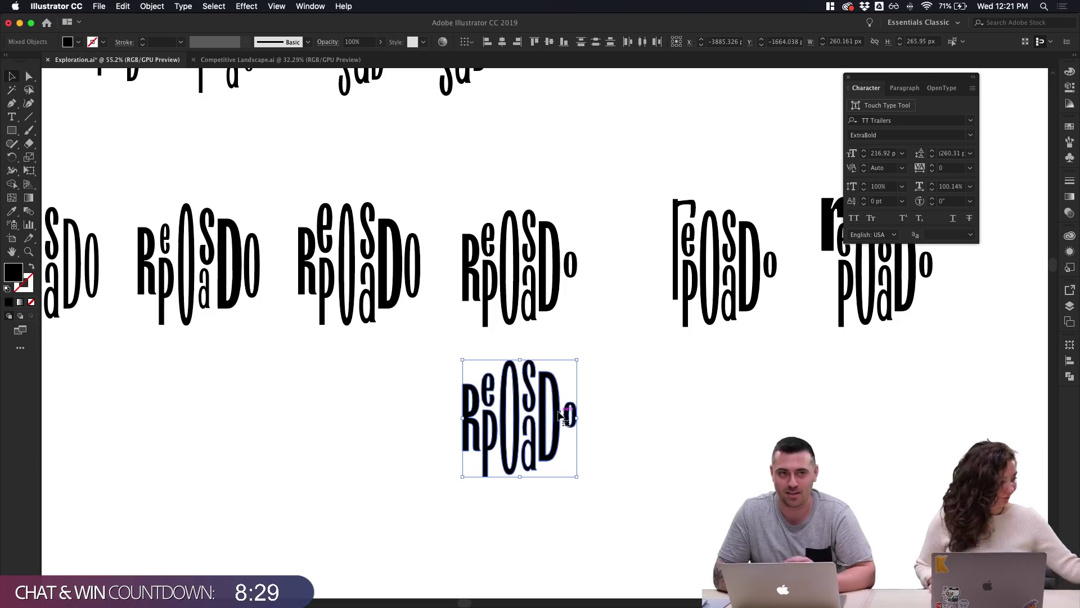
scroll(678, 437, right, 3)
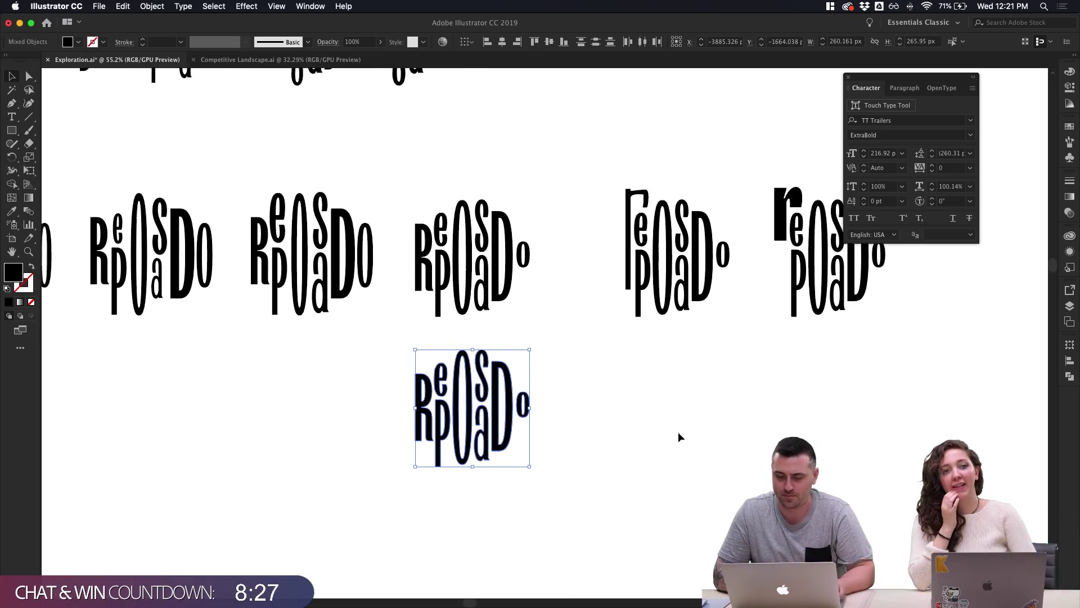
scroll(678, 437, up, 1)
click(679, 436)
scroll(678, 436, up, 2)
key(super+z)
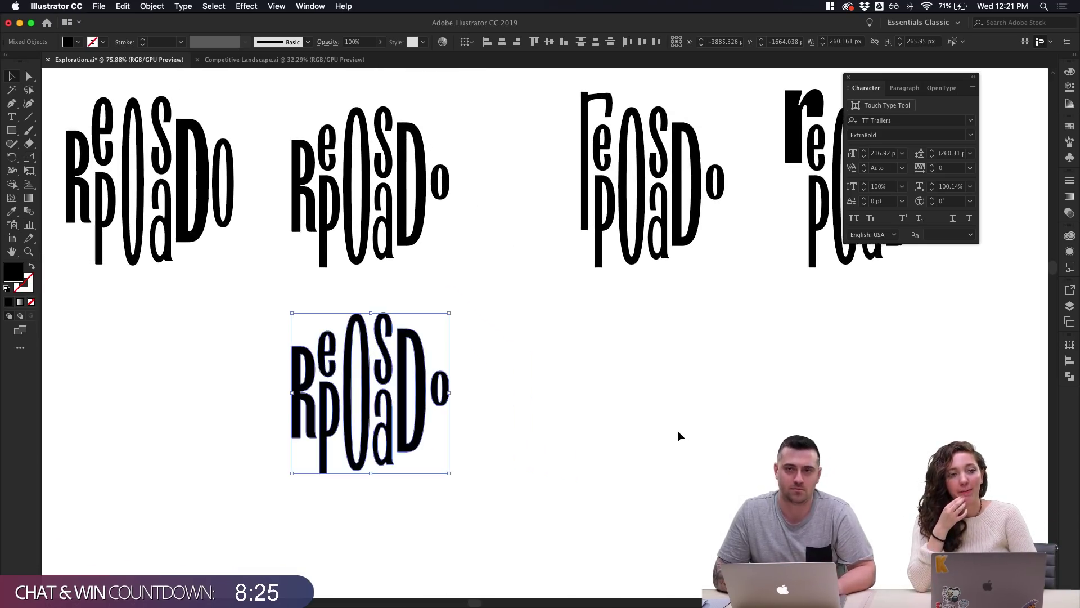
Close the floating Character panel and deselect the outlined Reposado copy
click(850, 76)
click(738, 258)
scroll(741, 261, down, 3)
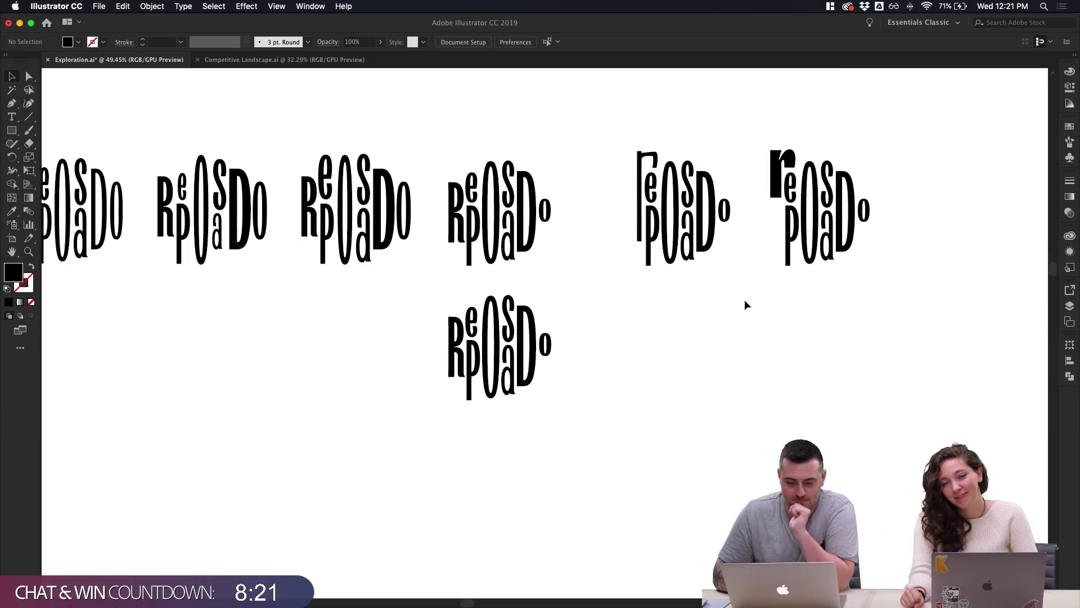
Examine the letter spacing of the outlined Reposado copy up close, checking the e and p individually, and deselect them
scroll(739, 407, up, 5)
scroll(739, 407, left, 3)
scroll(739, 407, up, 2)
scroll(739, 407, left, 5)
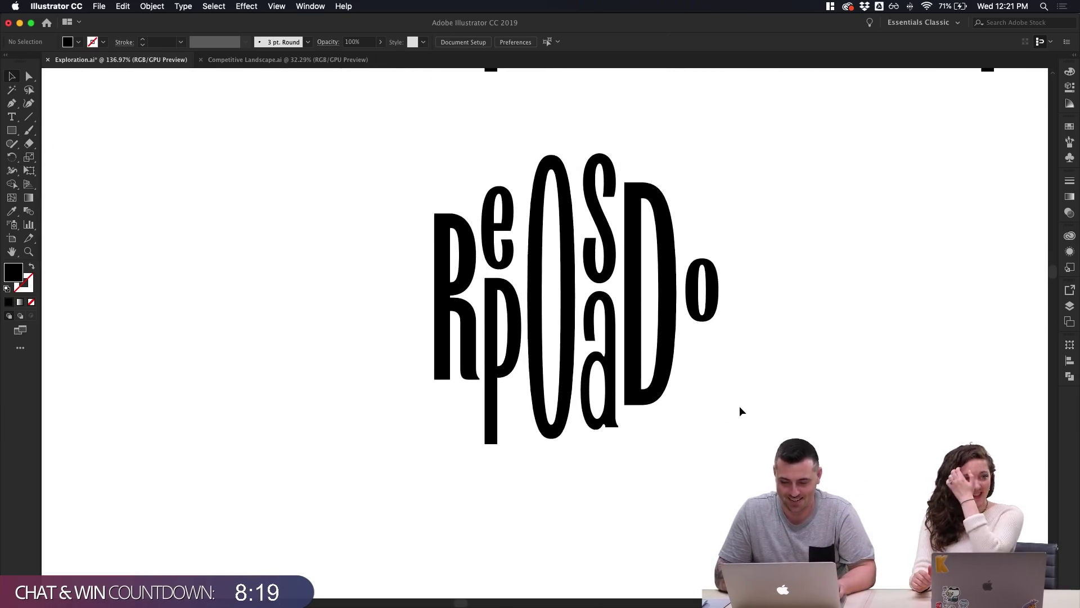
scroll(739, 406, up, 4)
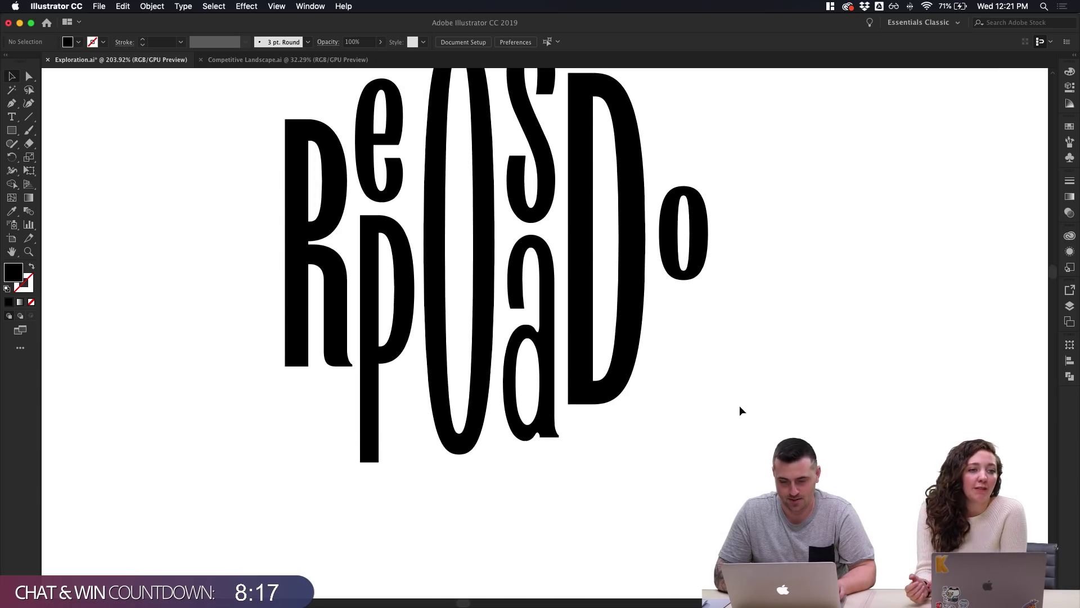
scroll(413, 408, down, 1)
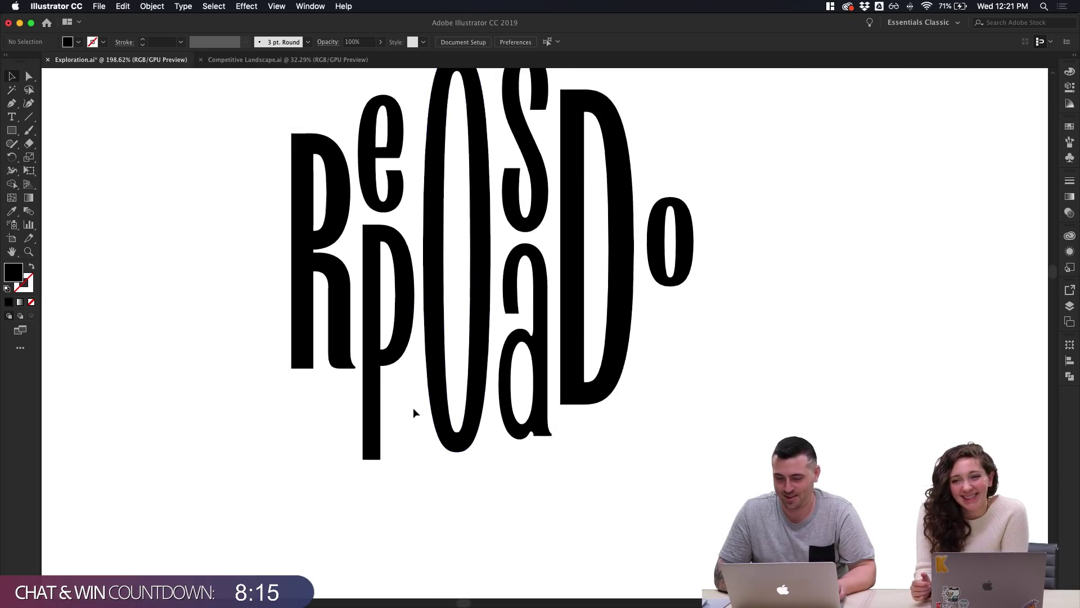
scroll(413, 408, down, 4)
click(394, 369)
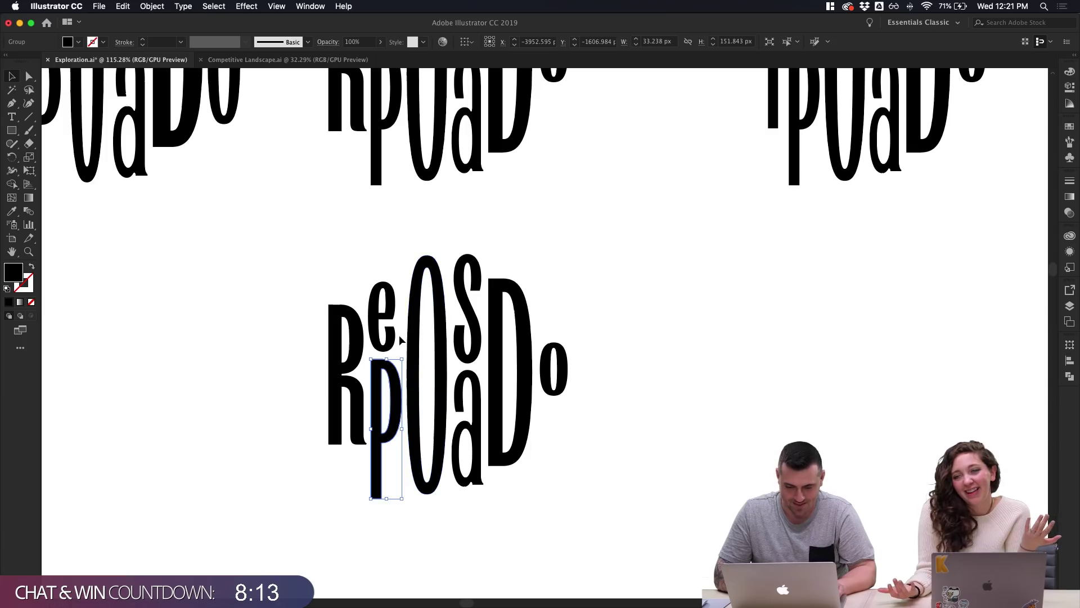
click(399, 336)
scroll(399, 337, up, 3)
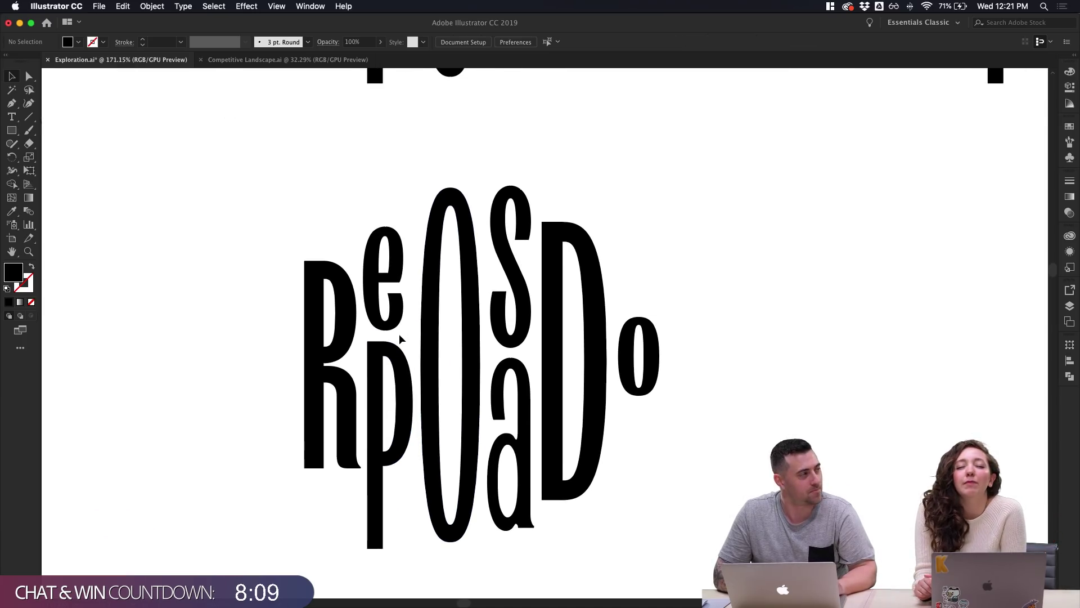
click(383, 327)
shift+click(391, 348)
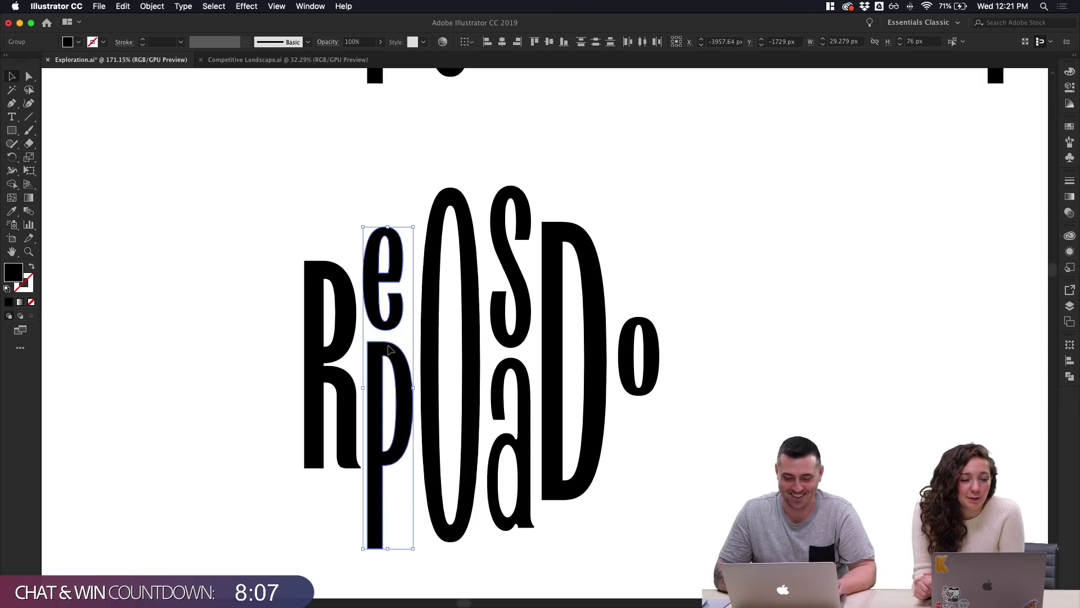
click(631, 257)
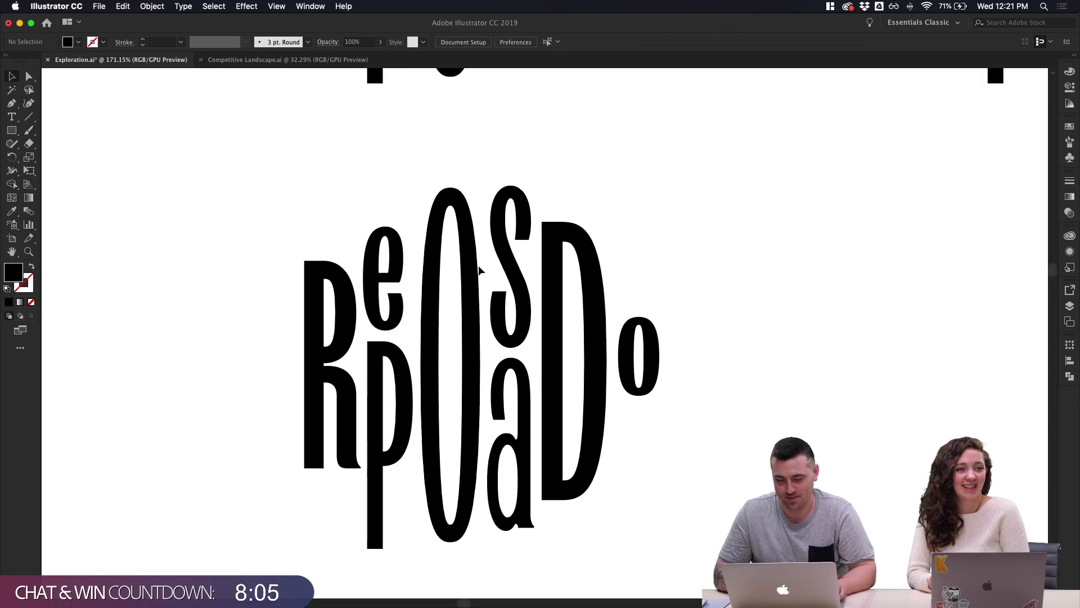
Move only the outlined Reposado copy farther down, well clear of the row of variations above it
scroll(420, 198, down, 5)
drag(460, 259, 465, 260)
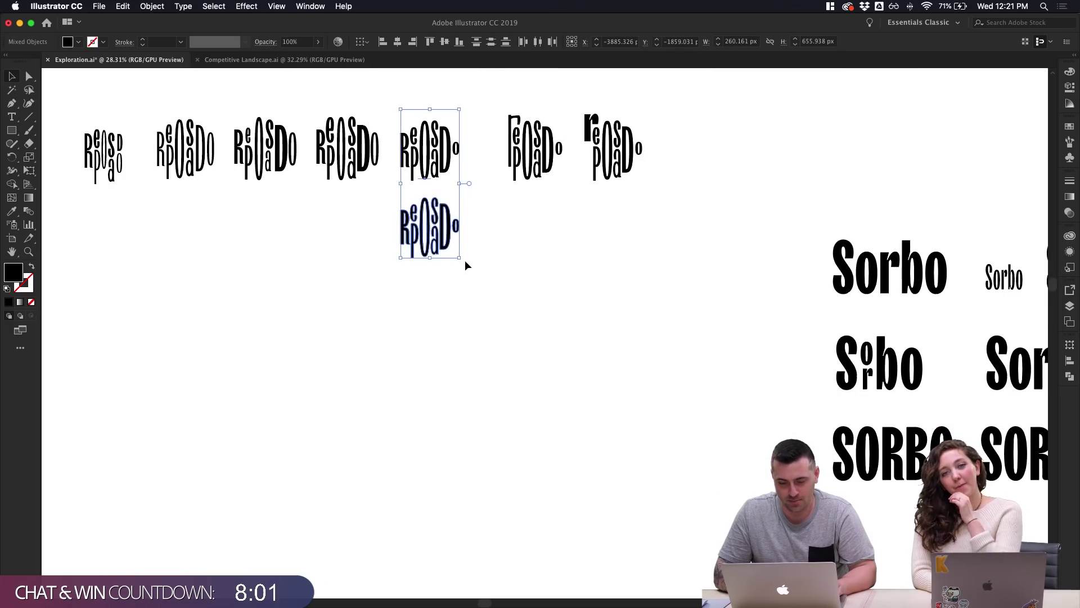
shift+click(425, 177)
drag(438, 205, 439, 314)
click(328, 312)
Move the lower stacked Blanco lettering out of its square frame to sit directly left of the outlined Reposado copy
scroll(329, 312, down, 3)
scroll(328, 318, left, 5)
scroll(328, 317, up, 2)
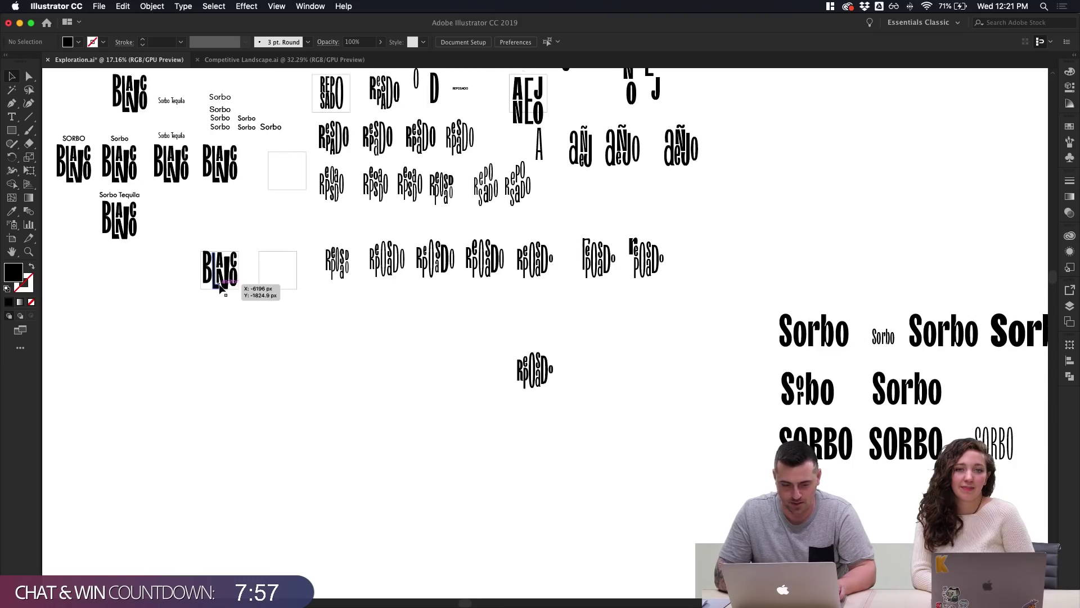
click(231, 281)
drag(232, 284, 490, 386)
click(589, 431)
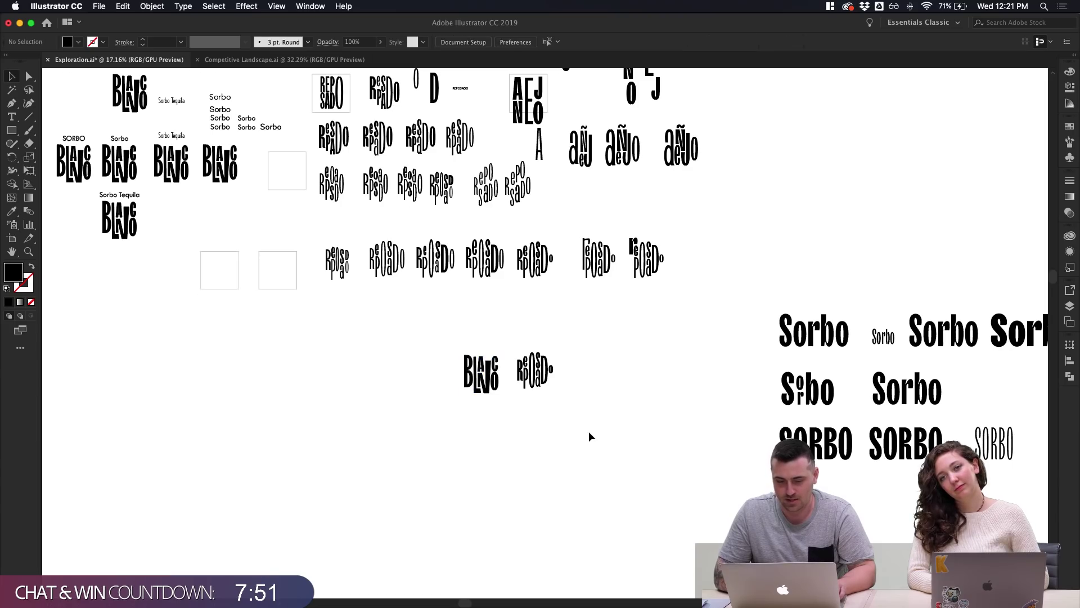
Examine the stacked Añejo lettering explorations and the loose letters above them
scroll(589, 431, up, 10)
scroll(587, 433, up, 8)
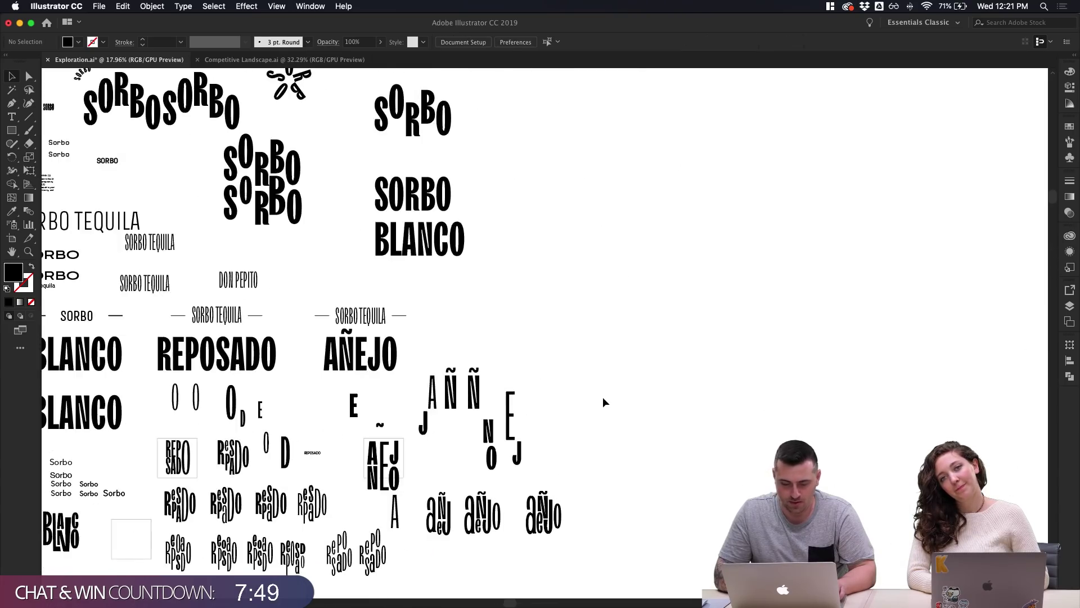
scroll(592, 427, up, 15)
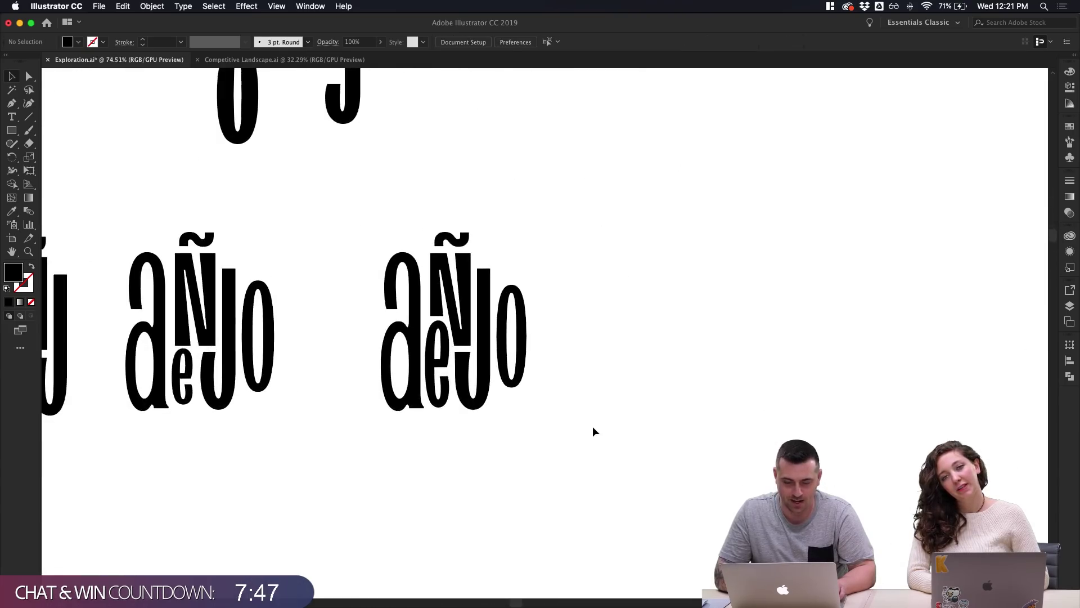
scroll(666, 448, down, 5)
scroll(666, 448, right, 5)
scroll(666, 448, up, 8)
scroll(278, 258, down, 12)
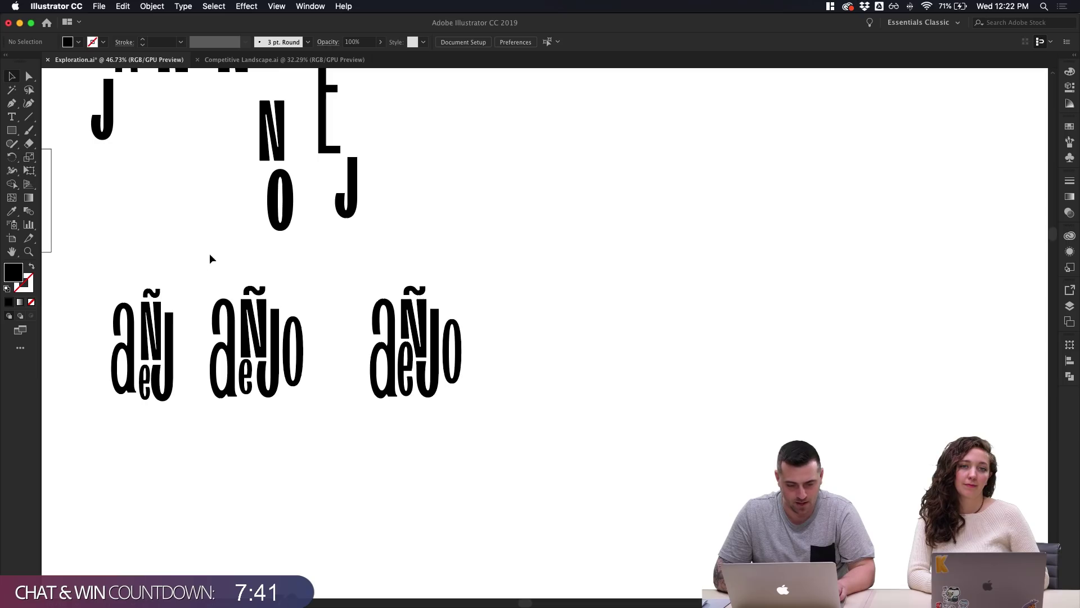
scroll(205, 265, down, 1)
Add a placeholder point-text line in TT Trailers ExtraBold and move it into the empty area right of the Añejo explorations
click(19, 117)
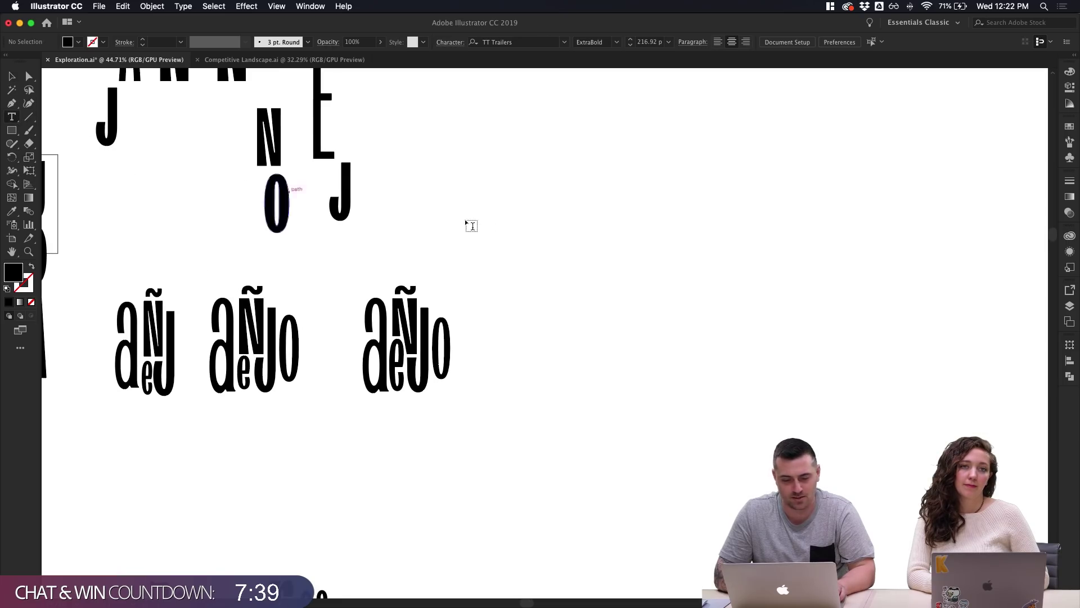
click(501, 277)
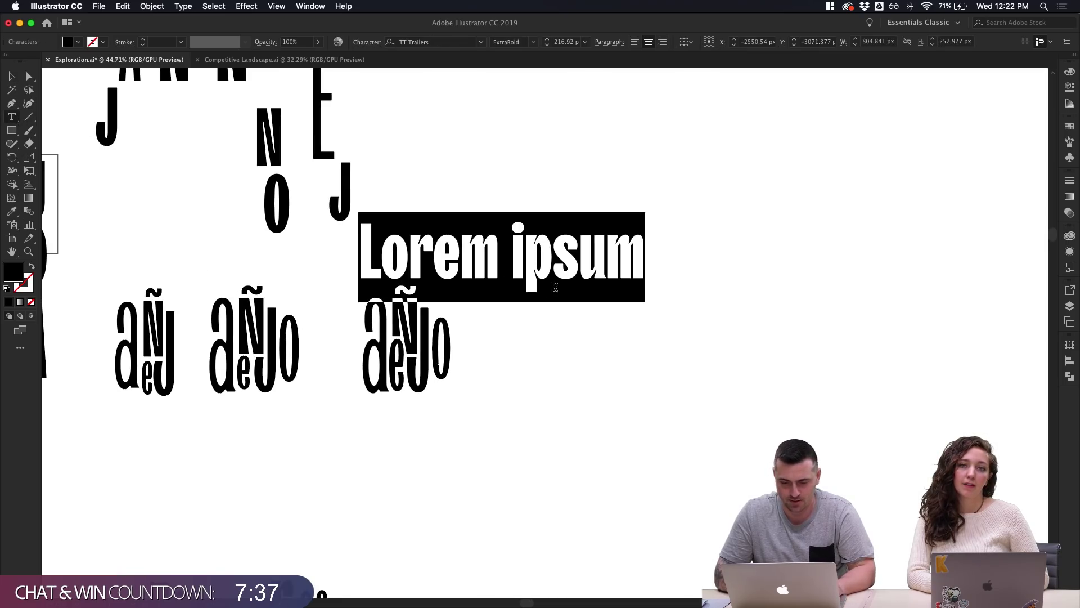
click(12, 78)
drag(502, 251, 568, 251)
scroll(561, 243, up, 3)
scroll(561, 243, up, 1)
scroll(595, 309, up, 3)
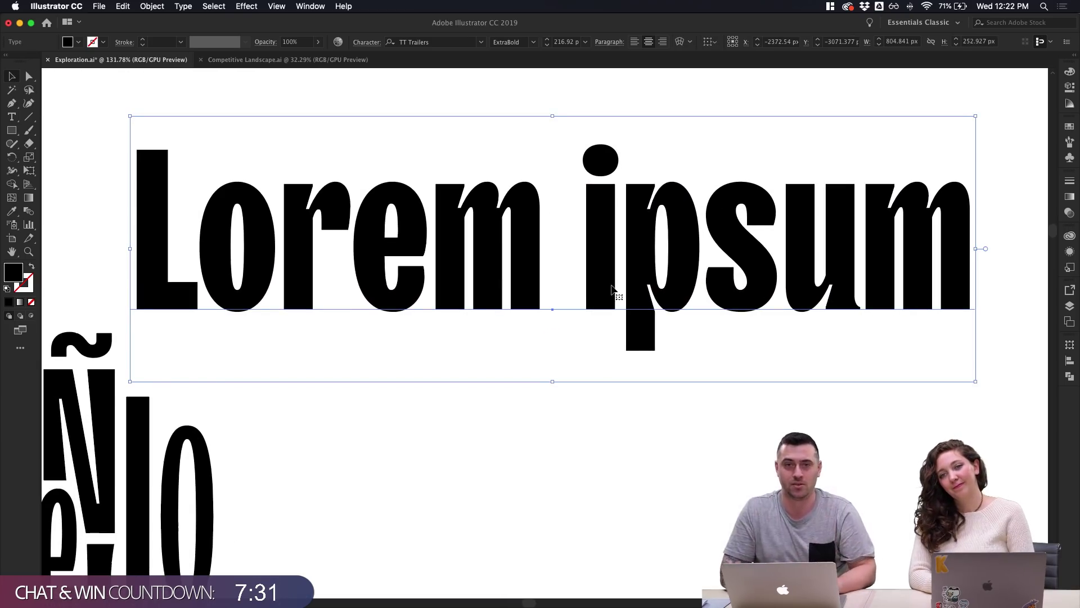
scroll(611, 289, down, 5)
drag(624, 284, 726, 225)
click(715, 308)
scroll(690, 312, up, 3)
scroll(690, 312, right, 5)
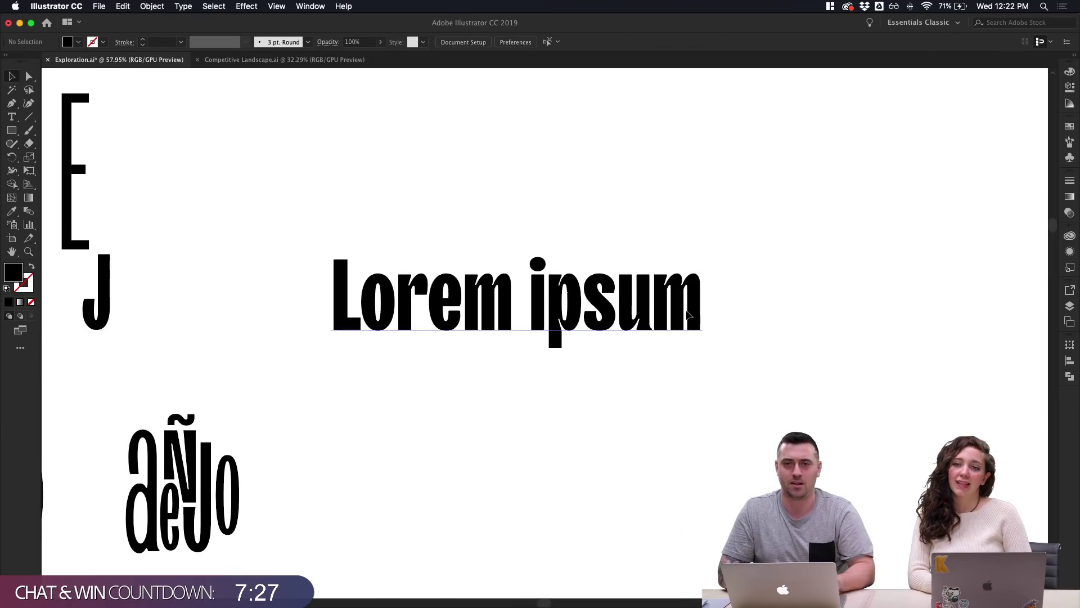
Replace the placeholder text with "Sorbo" and deselect it
click(689, 313)
triple_click(651, 300)
text(SOrbo)
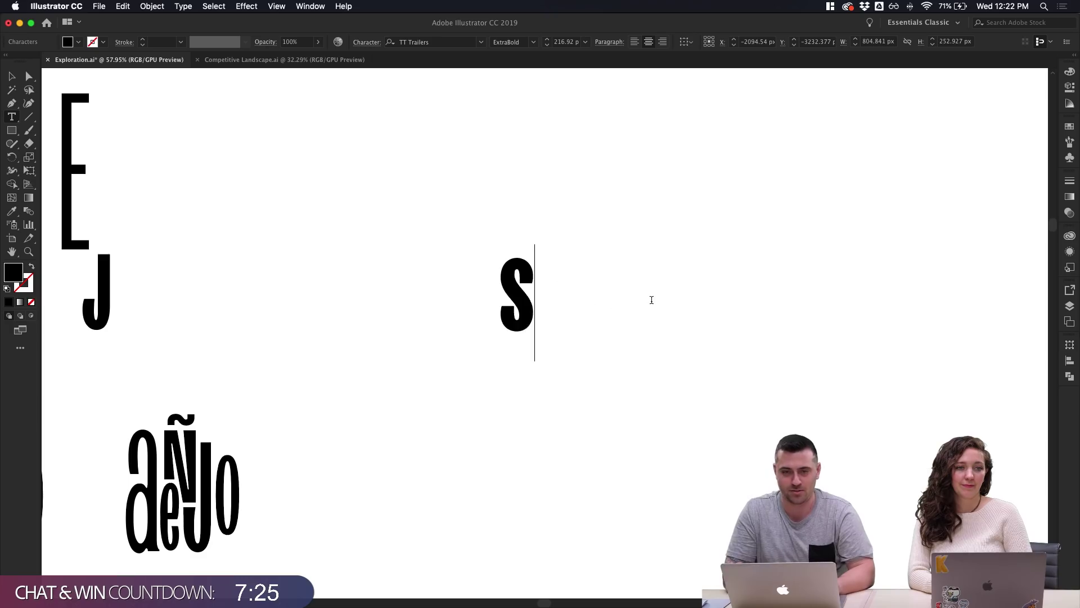
key(BackSpace)
key(BackSpace)
key(BackSpace)
key(BackSpace)
text(orbo)
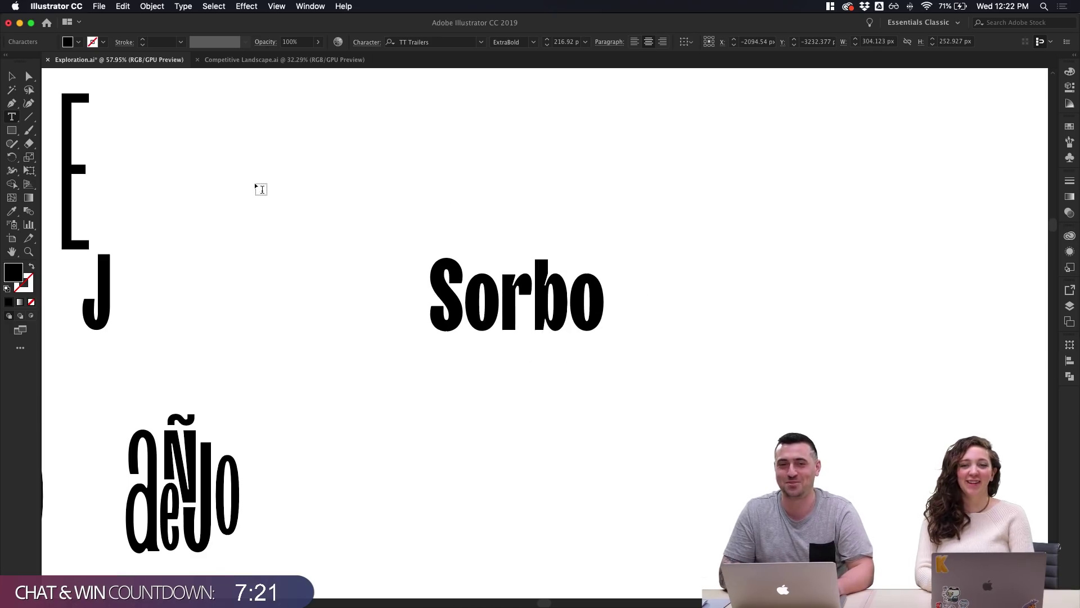
click(11, 76)
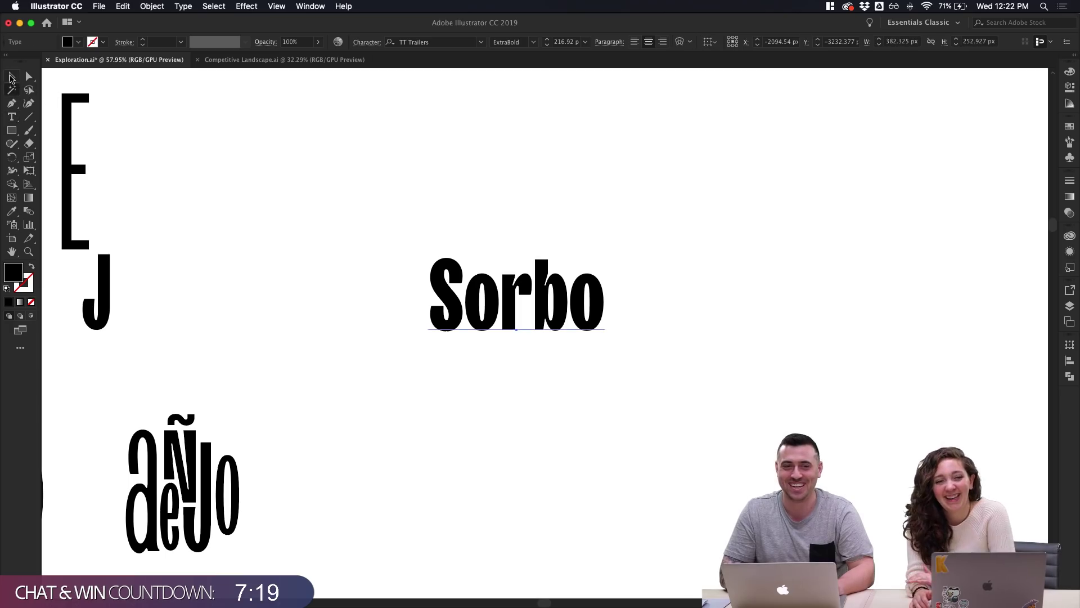
click(217, 140)
Examine the letterforms of the Sorbo text up close, especially the r and b joints, and compare it with the Añejo explorations
scroll(401, 171, up, 3)
scroll(401, 171, up, 3)
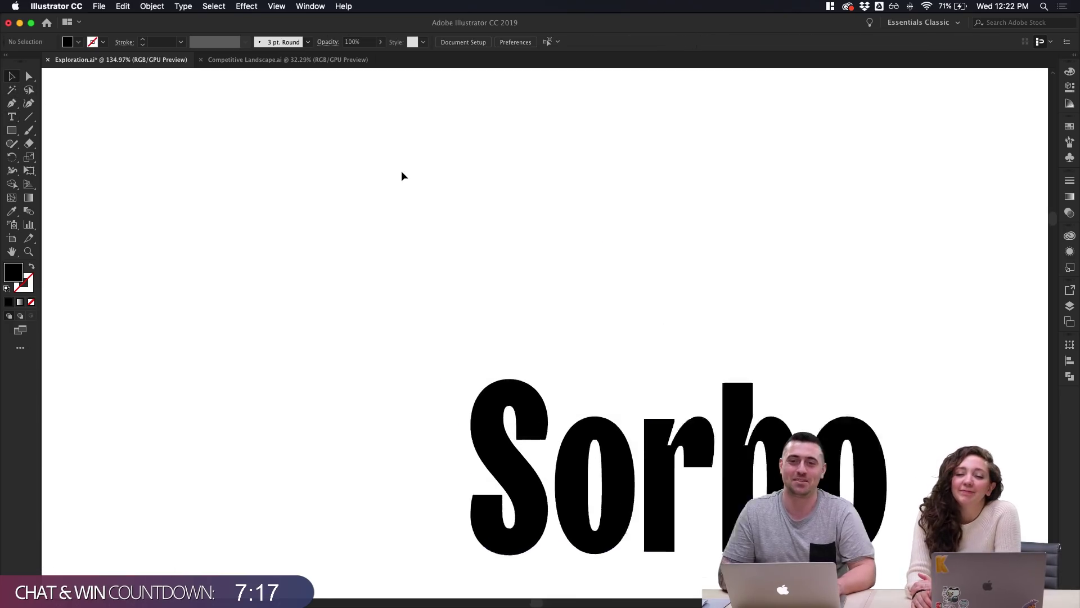
scroll(401, 171, down, 4)
scroll(401, 171, right, 5)
scroll(564, 227, up, 4)
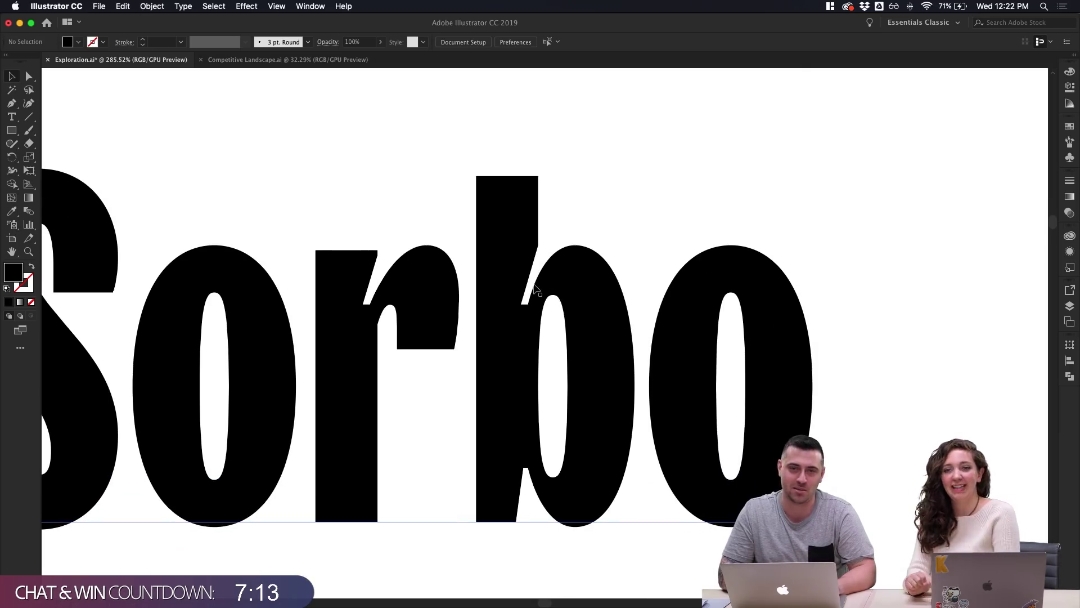
scroll(535, 290, down, 4)
click(535, 292)
scroll(535, 292, down, 2)
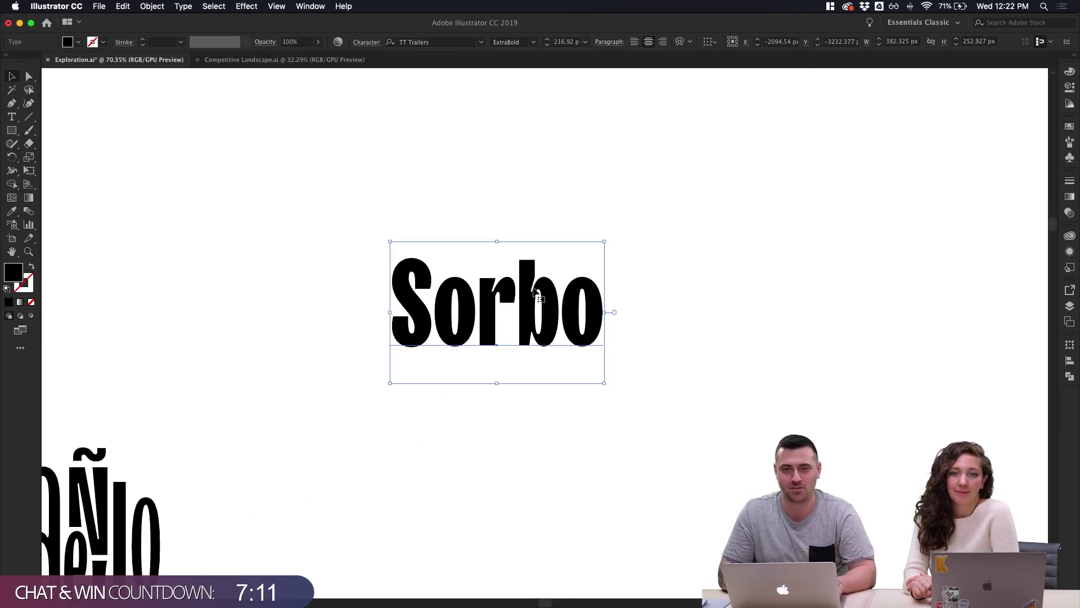
click(672, 308)
scroll(672, 307, down, 4)
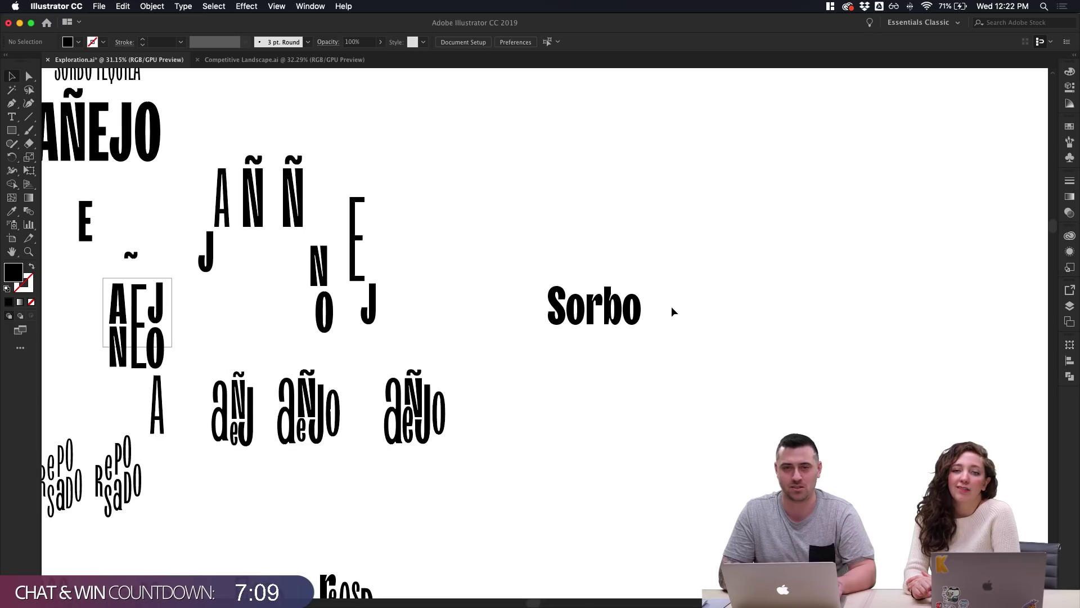
scroll(671, 309, up, 2)
scroll(671, 309, down, 2)
scroll(671, 306, down, 1)
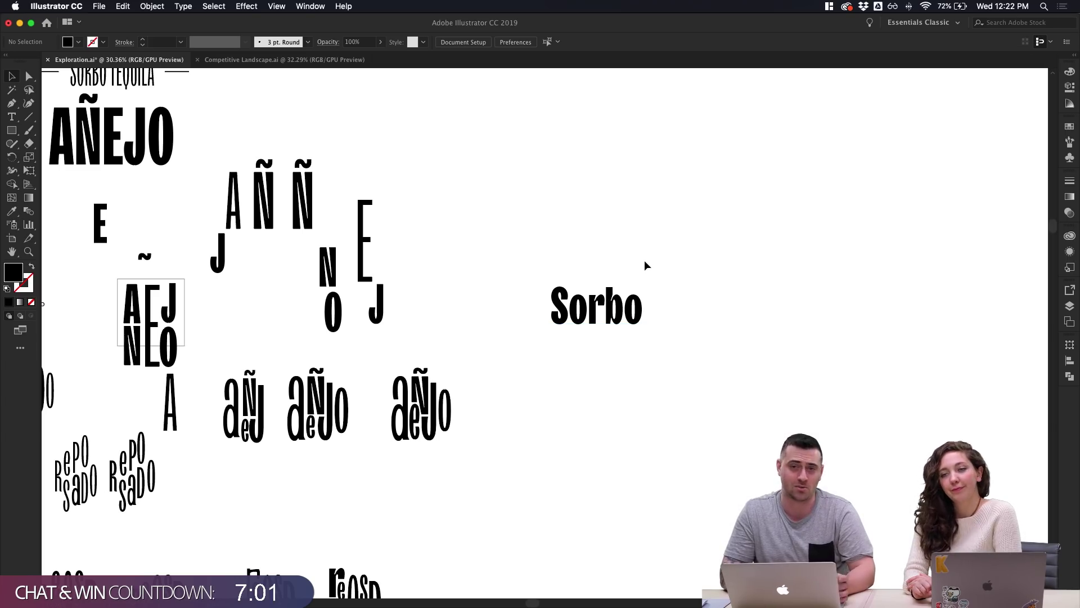
Duplicate the Sorbo text 350 px straight down and change the copy's wording to "anejo"
drag(623, 300, 623, 385)
scroll(613, 395, up, 5)
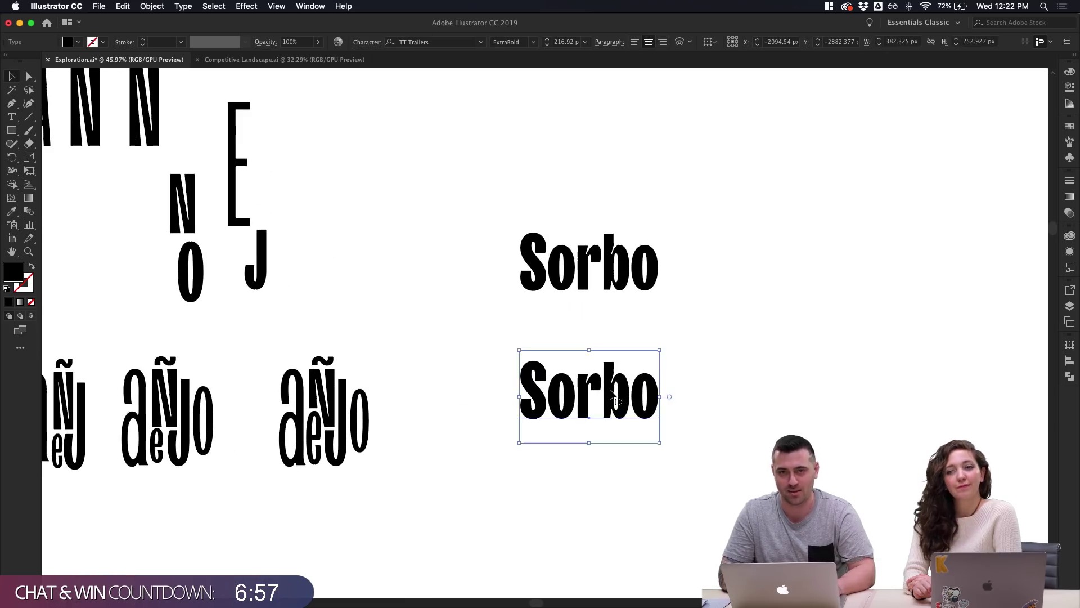
double_click(613, 395)
text(A)
key(cmd+a)
key(BackSpace)
text(anjy)
key(BackSpace)
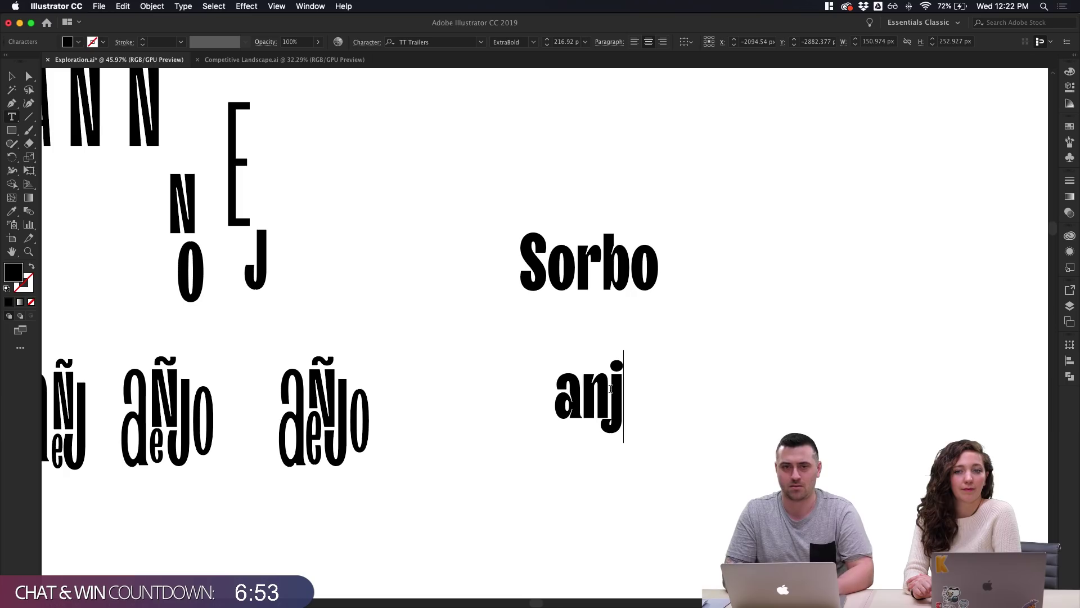
key(BackSpace)
text(ejo)
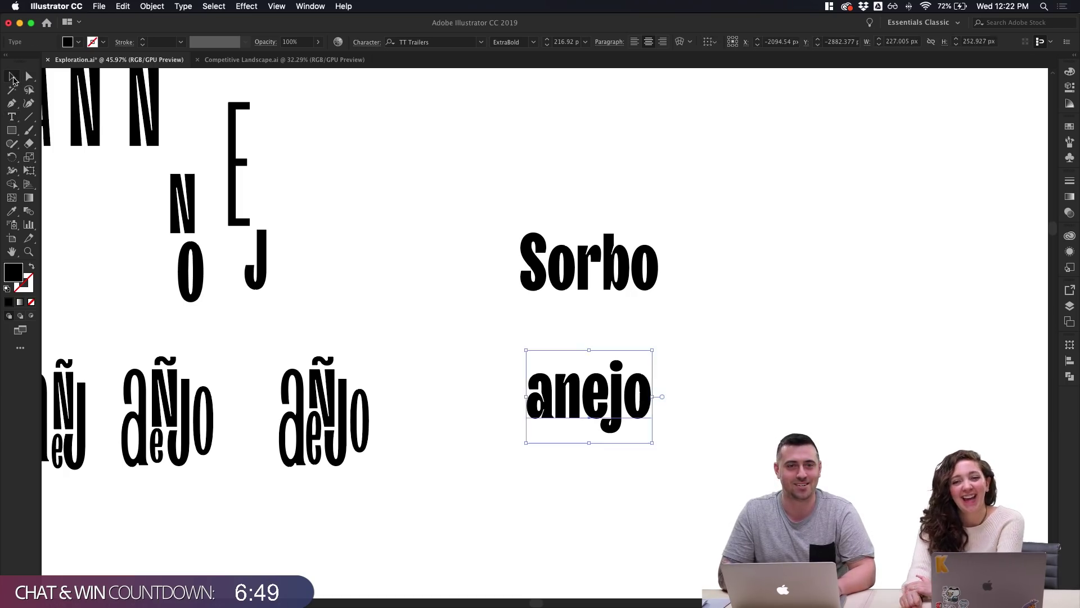
click(12, 77)
click(217, 144)
Move the anejo text beside the rightmost stacked Añejo variation and compare their letterforms up close
scroll(433, 302, up, 2)
scroll(433, 302, up, 3)
scroll(557, 258, down, 1)
drag(658, 380, 468, 415)
click(482, 369)
scroll(481, 368, up, 5)
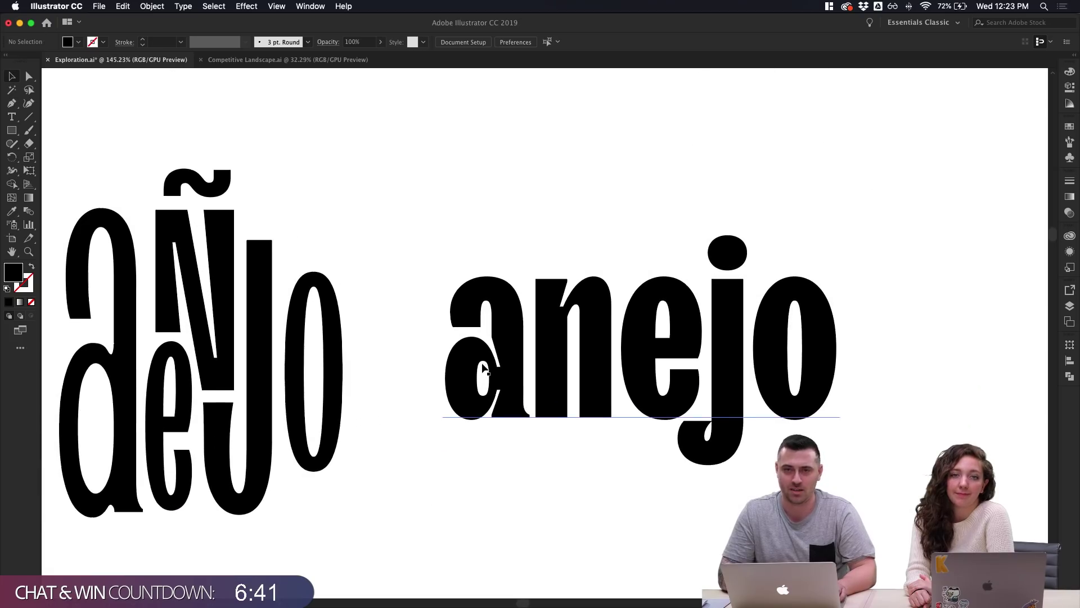
Compare the anejo text's letterforms with the stacked Añejo version up close, examining the joints and the stacked Ñ and e
scroll(483, 369, left, 3)
scroll(483, 369, down, 1)
scroll(483, 369, left, 1)
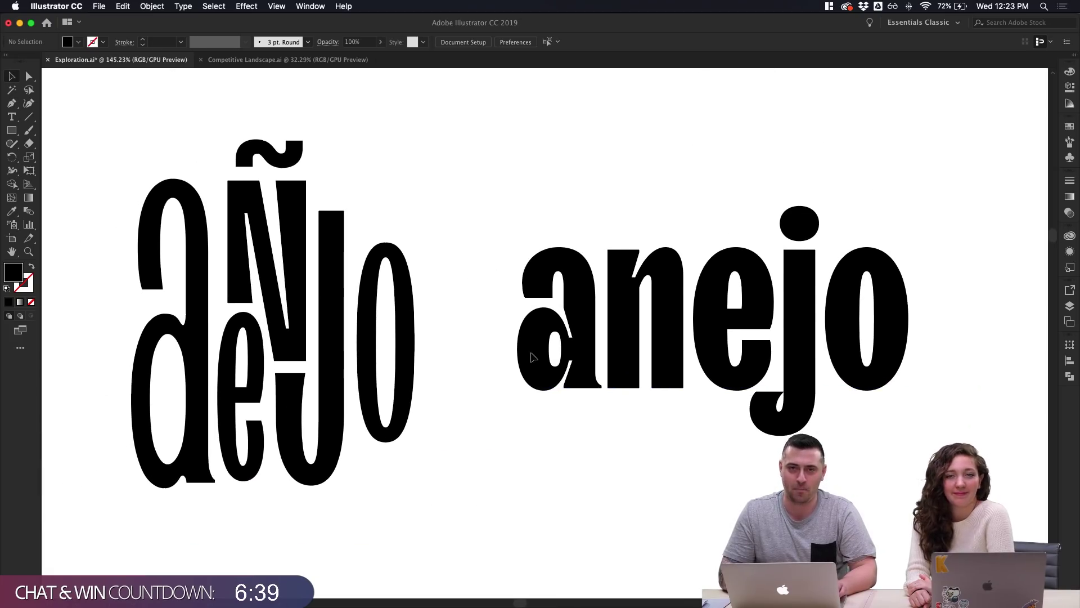
click(623, 292)
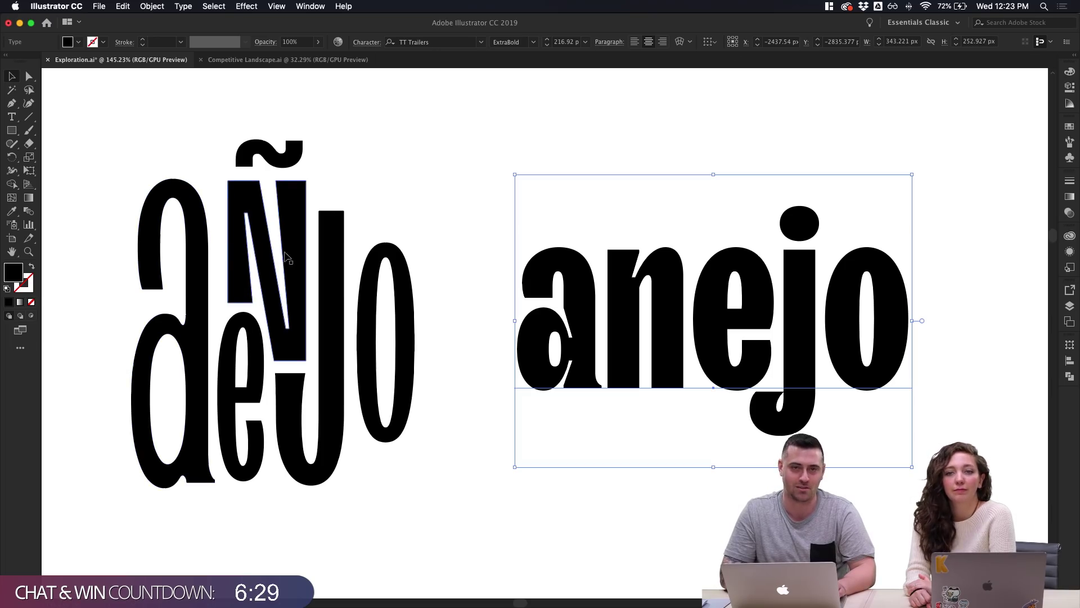
scroll(254, 264, down, 2)
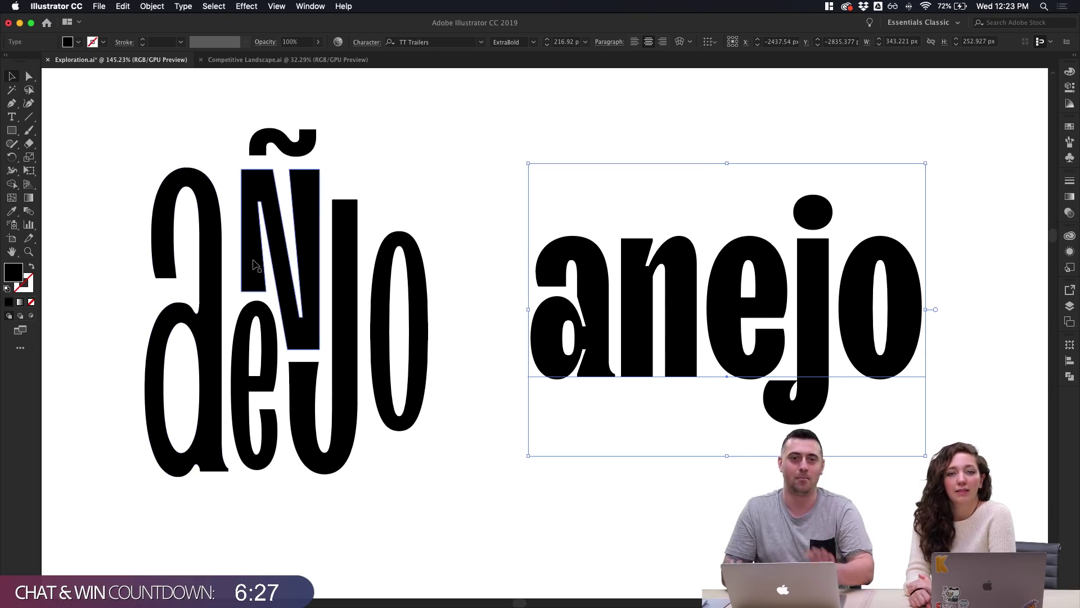
scroll(245, 290, up, 5)
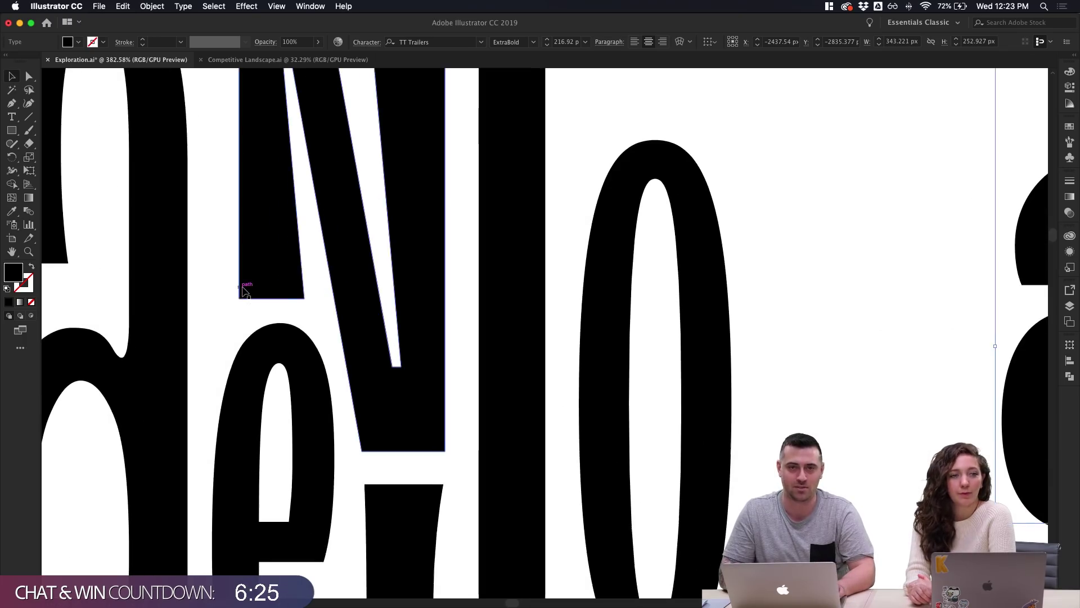
scroll(243, 290, up, 1)
scroll(243, 291, down, 4)
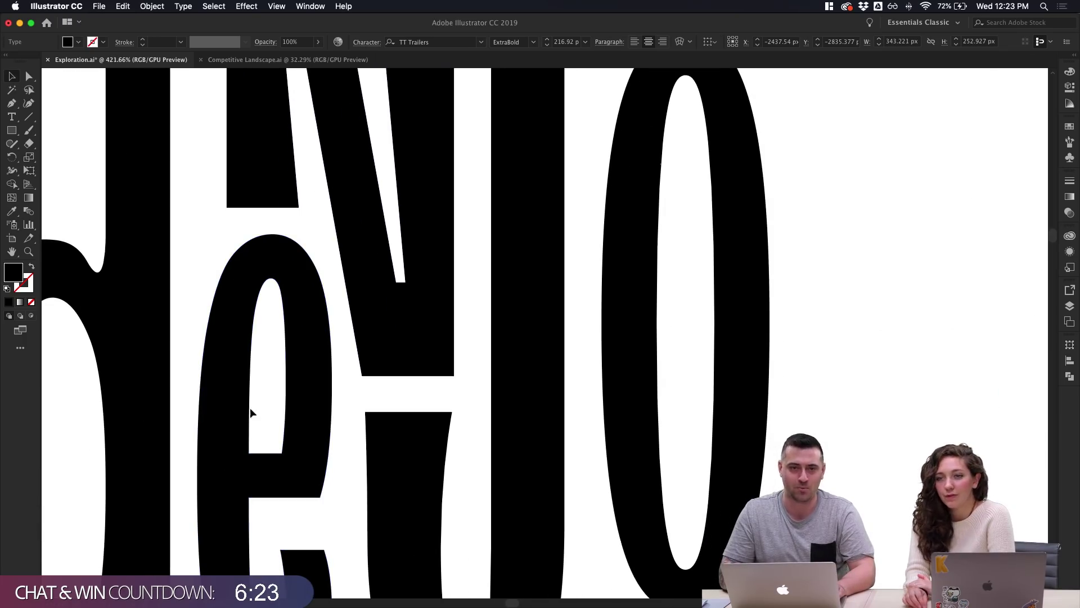
scroll(277, 377, down, 3)
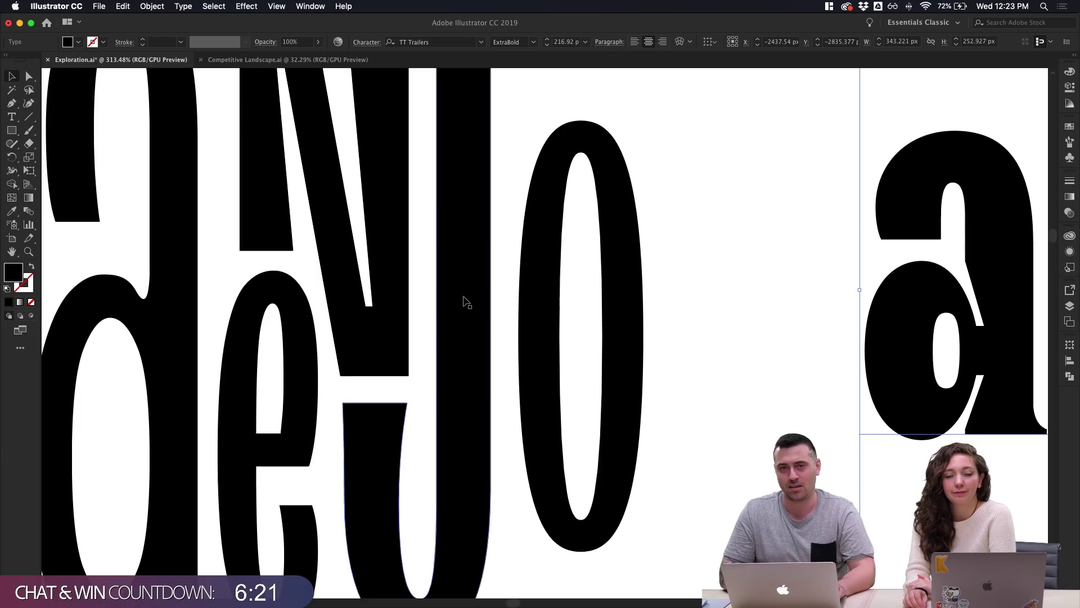
scroll(414, 191, up, 1)
scroll(415, 192, left, 2)
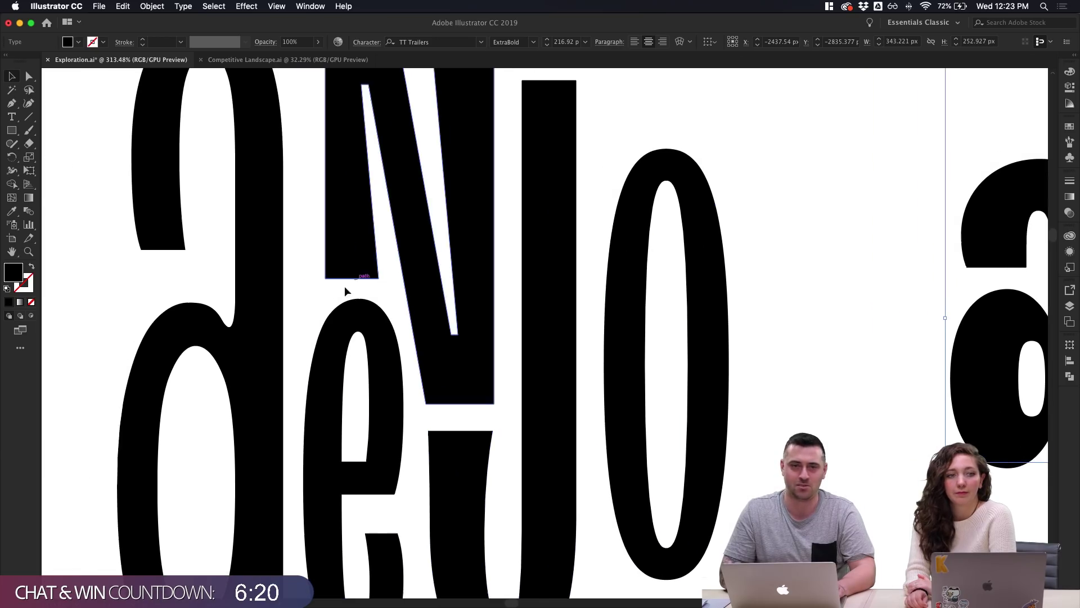
click(241, 337)
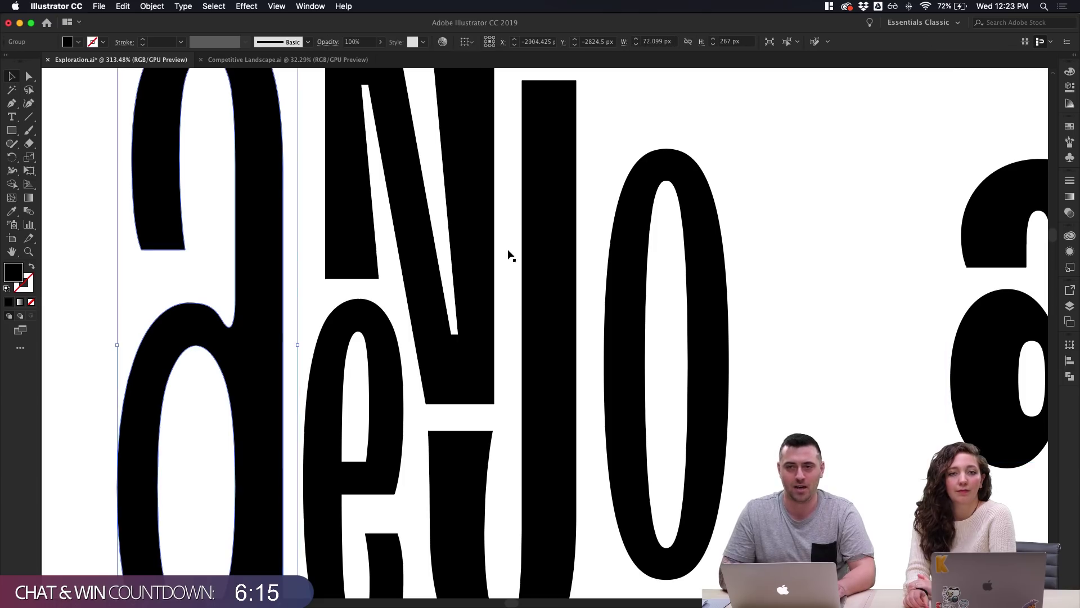
scroll(560, 247, down, 5)
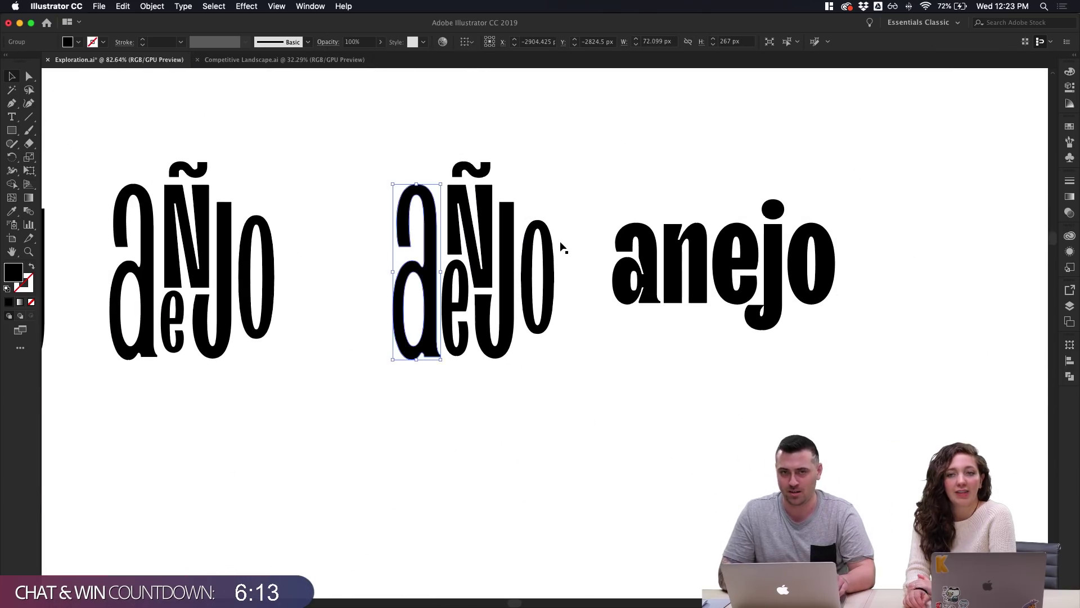
Try the DemiBold weight of TT Trailers on the whole anejo text
click(604, 244)
click(651, 253)
double_click(651, 253)
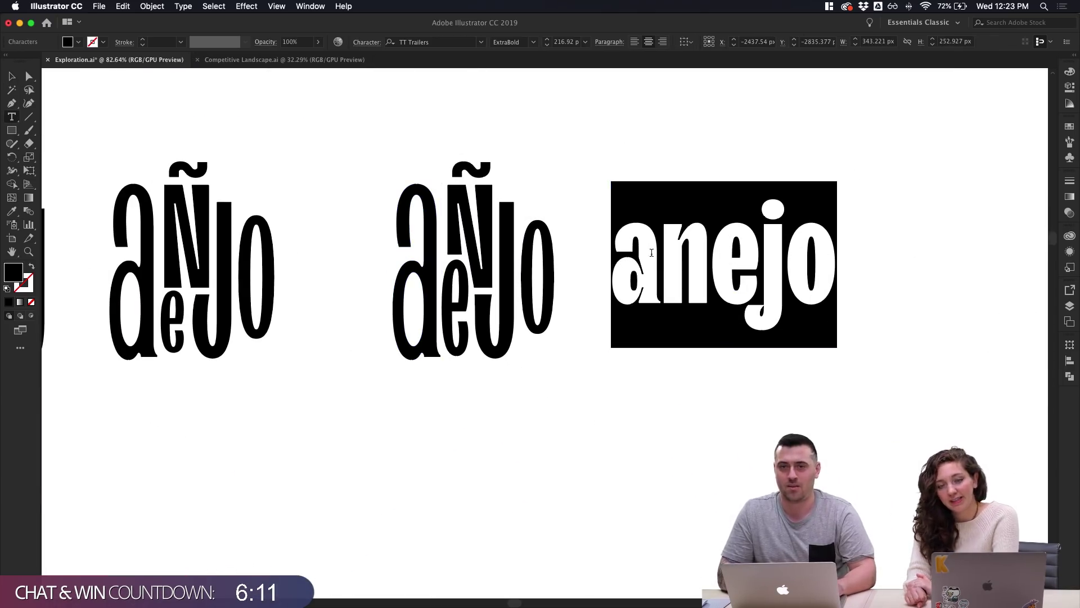
key(super+t)
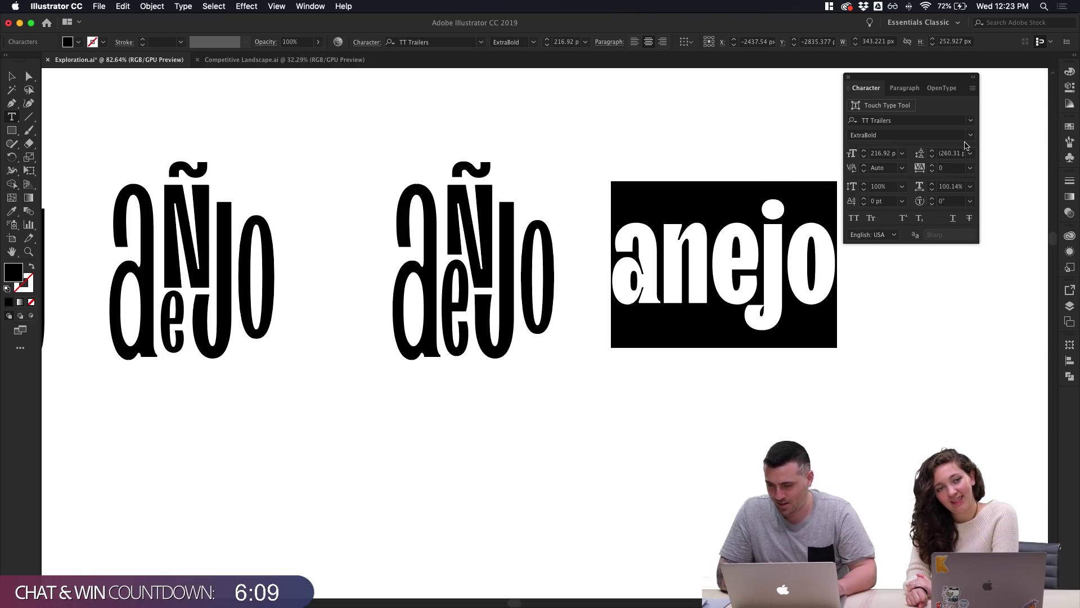
click(945, 136)
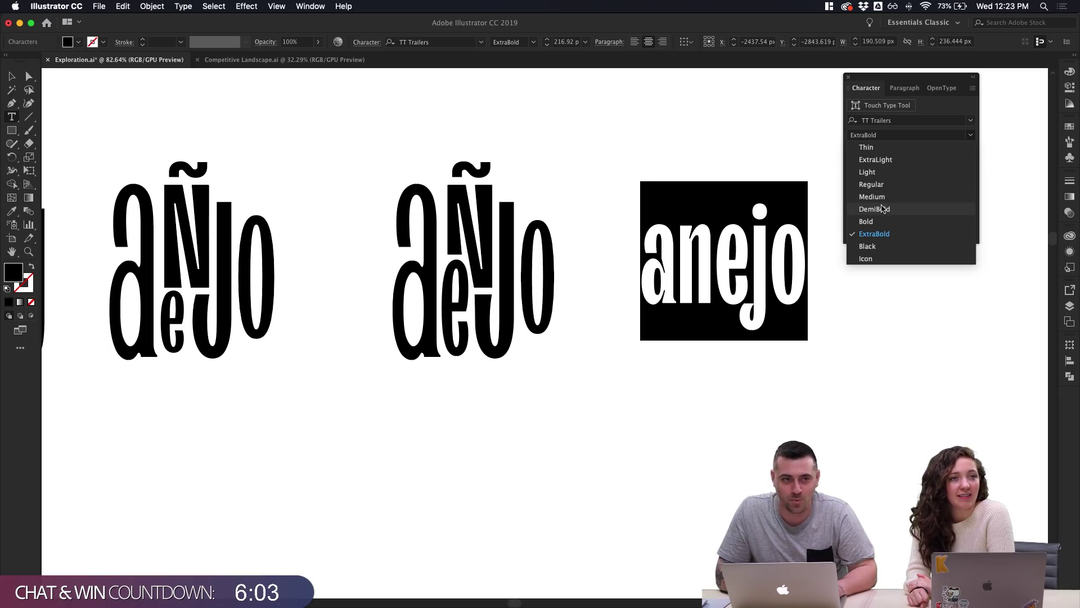
click(883, 209)
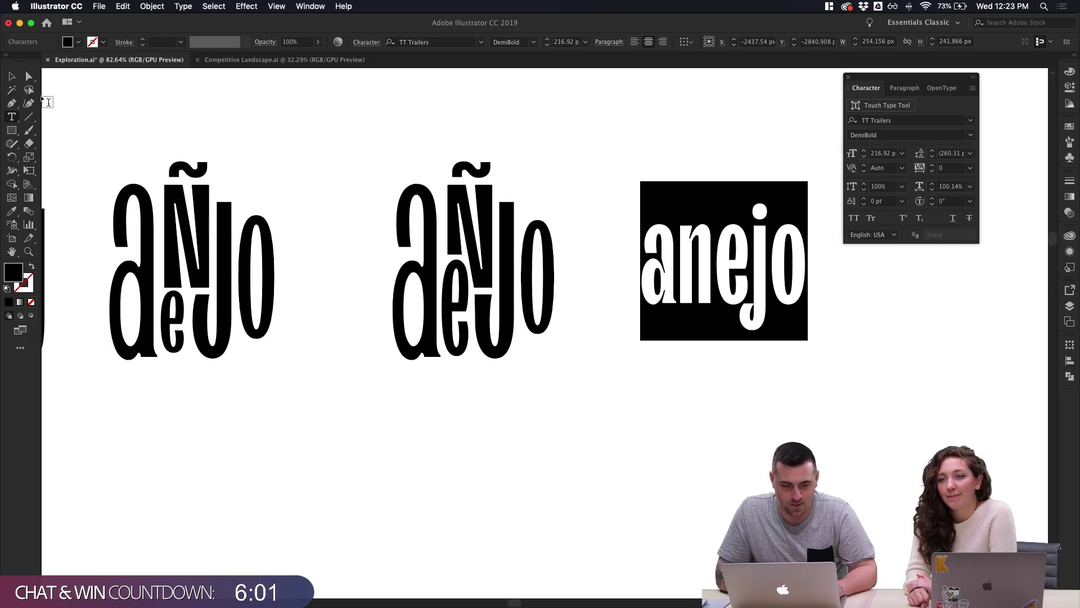
Scale the anejo text up proportionally from its center to about 388 pt
click(10, 80)
drag(810, 188, 835, 156)
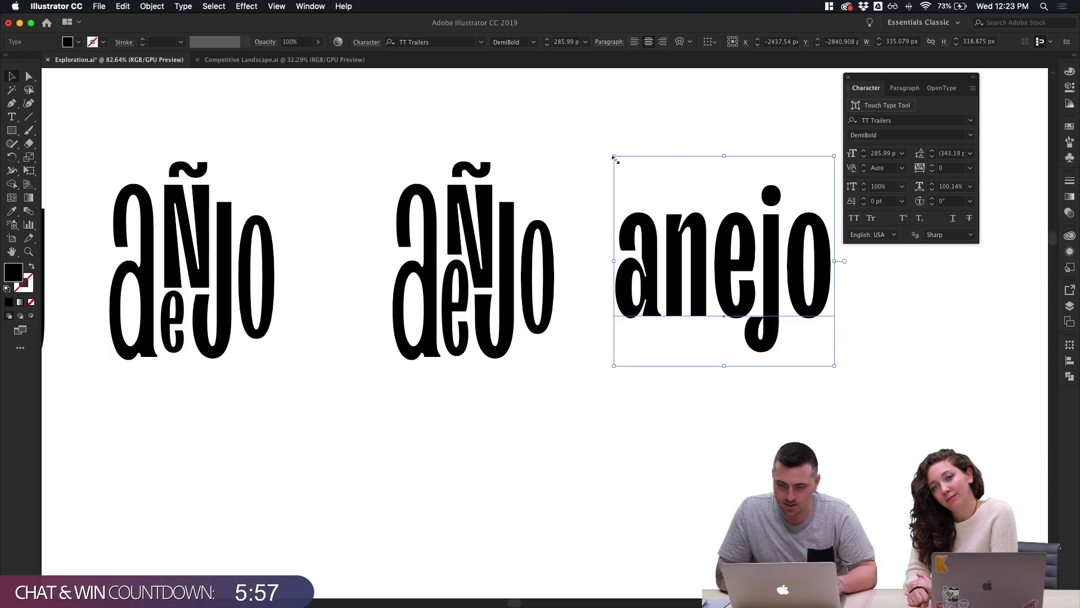
drag(615, 159, 573, 122)
Change the whole anejo text to the ExtraLight weight
double_click(654, 243)
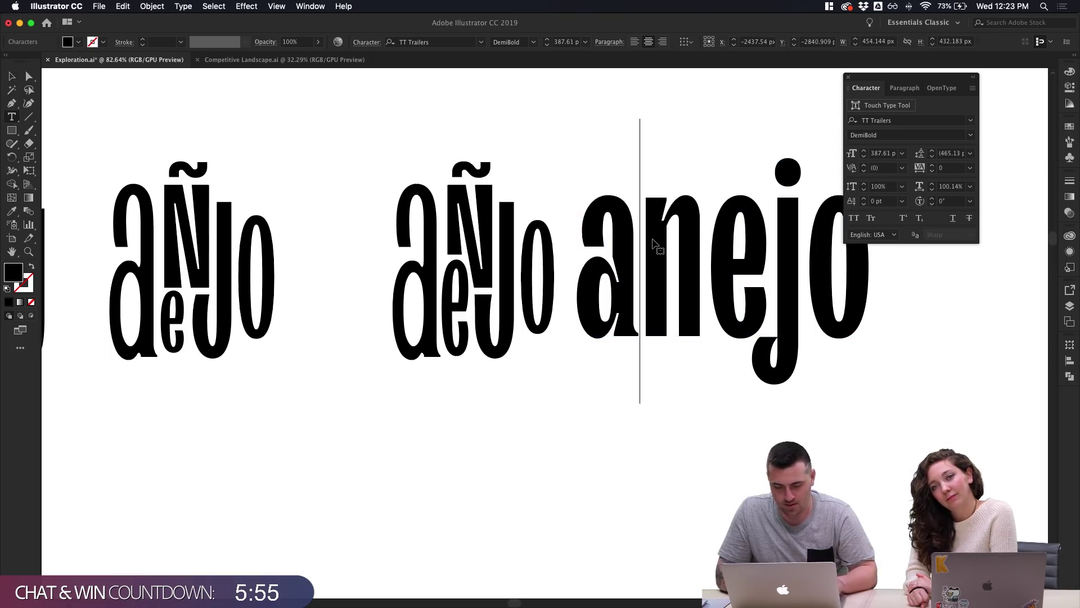
key(super+a)
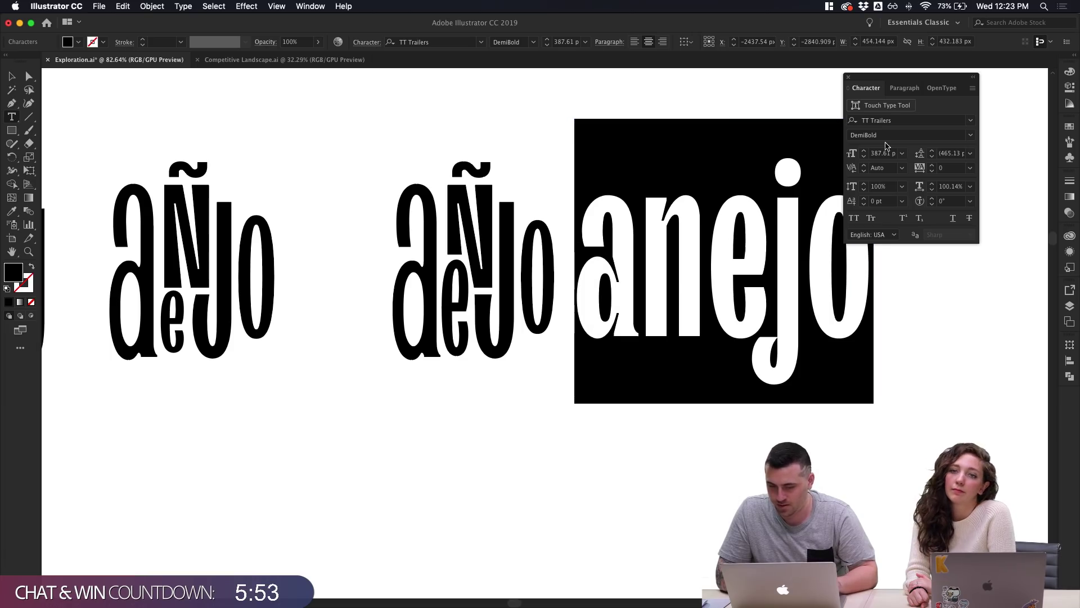
click(962, 138)
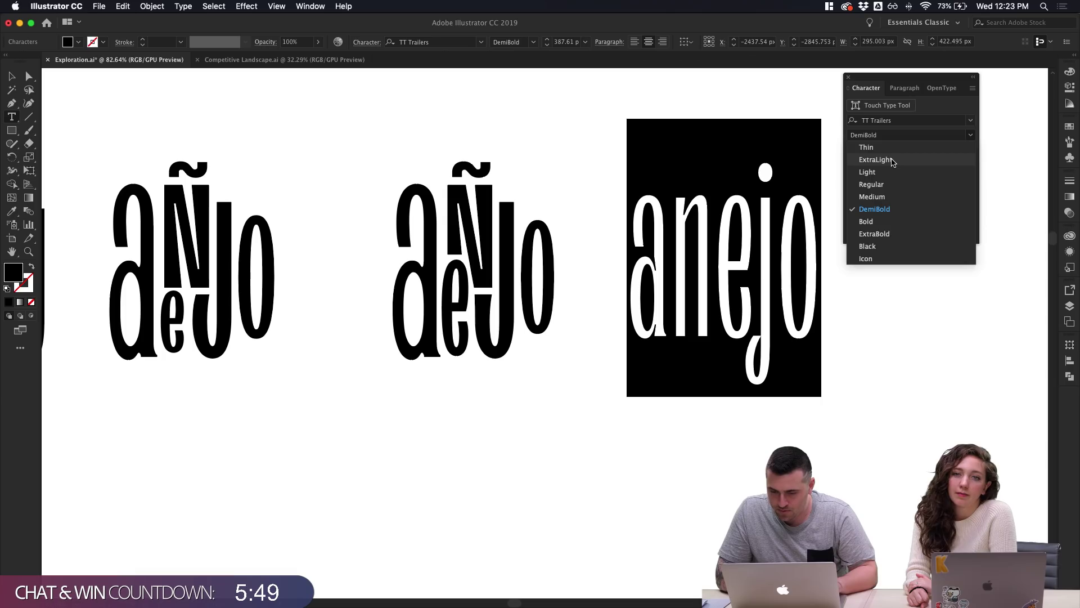
click(892, 162)
click(11, 77)
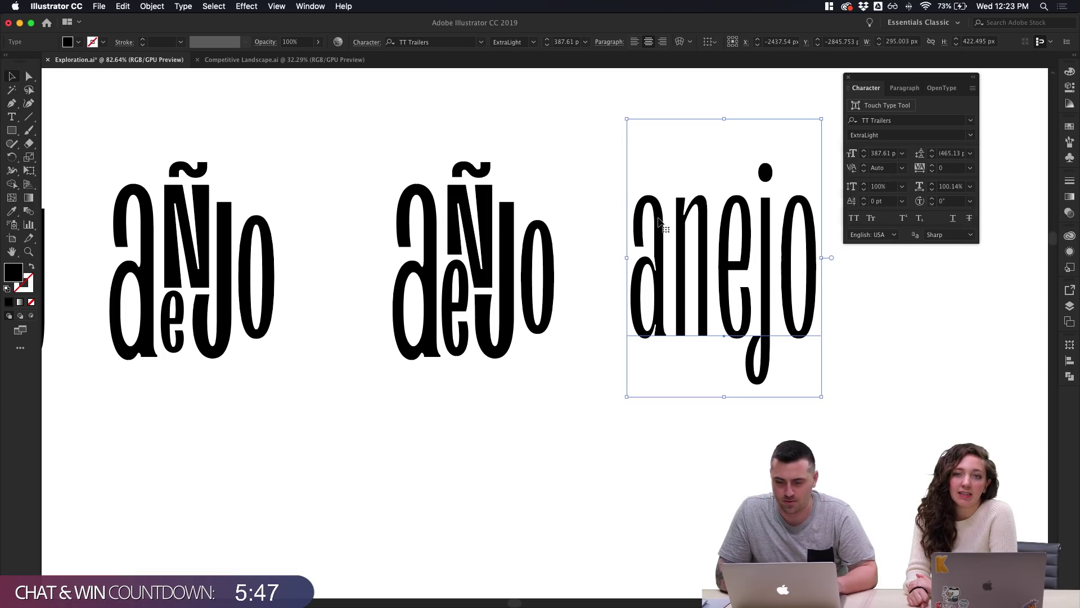
click(887, 341)
click(768, 301)
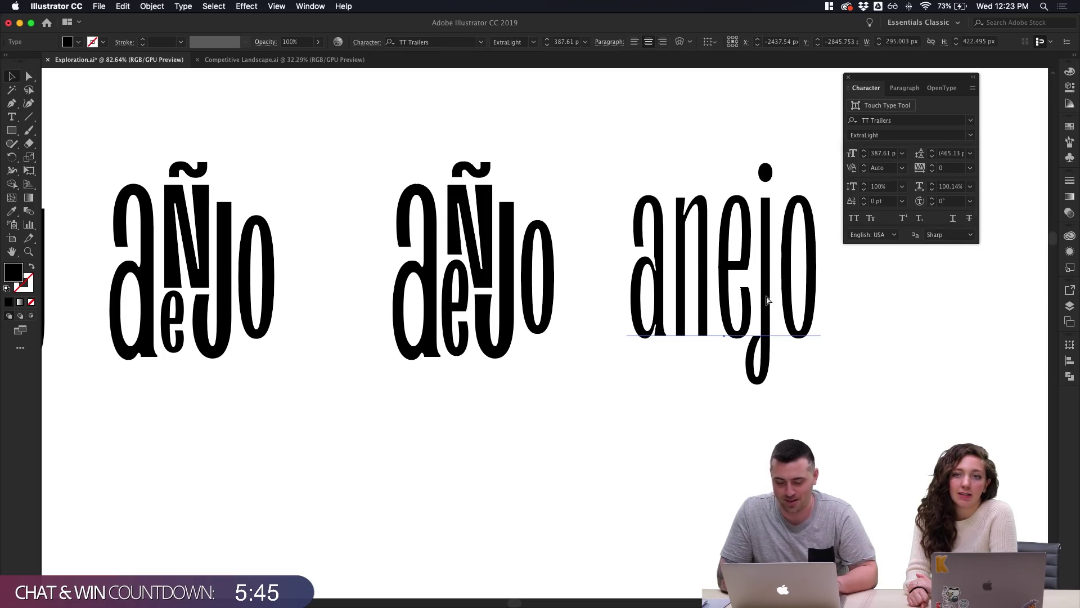
Convert the anejo text to outlines and ungroup it into separate letters, leaving nothing selected
click(677, 309)
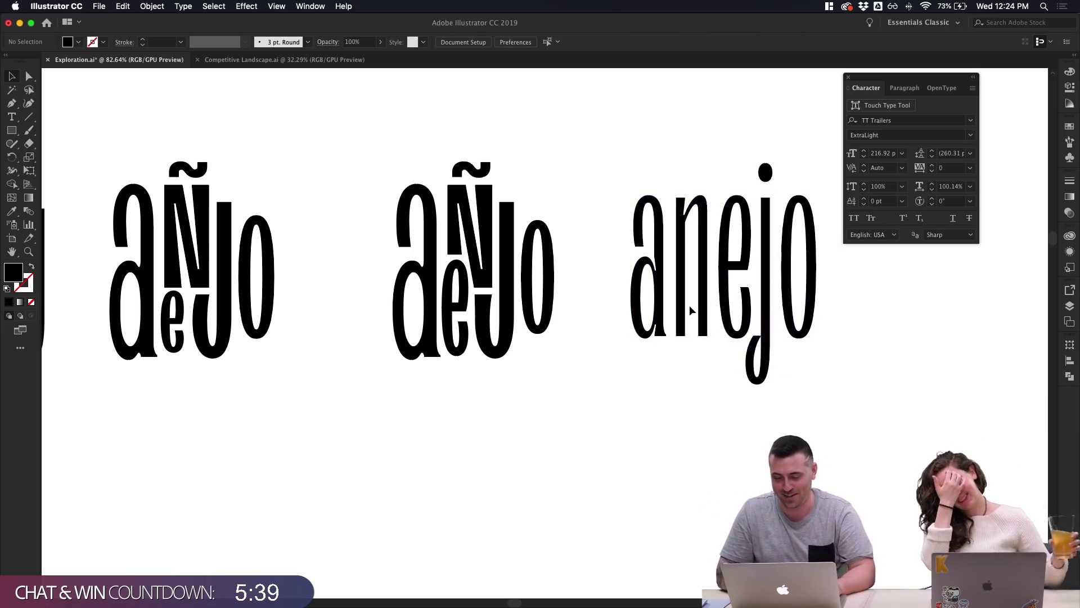
click(688, 305)
key(super+shift+o)
click(726, 401)
click(733, 312)
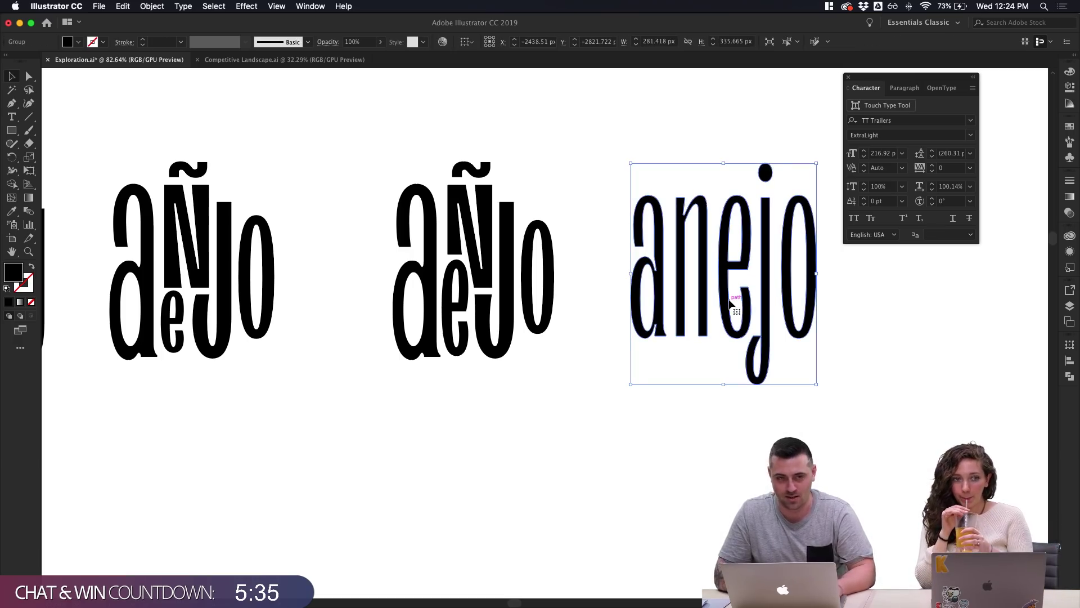
key(super+shift+b)
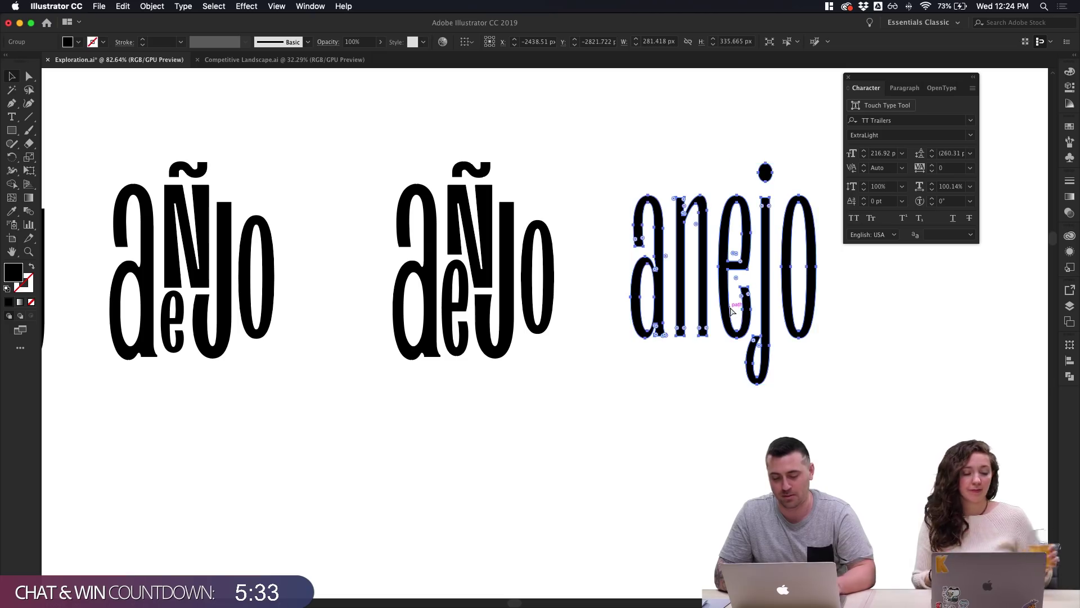
key(super+shift+b)
key(super+shift+a)
Move the outlined n, e, j and o together horizontally away from the a so that it stands alone
scroll(733, 311, up, 3)
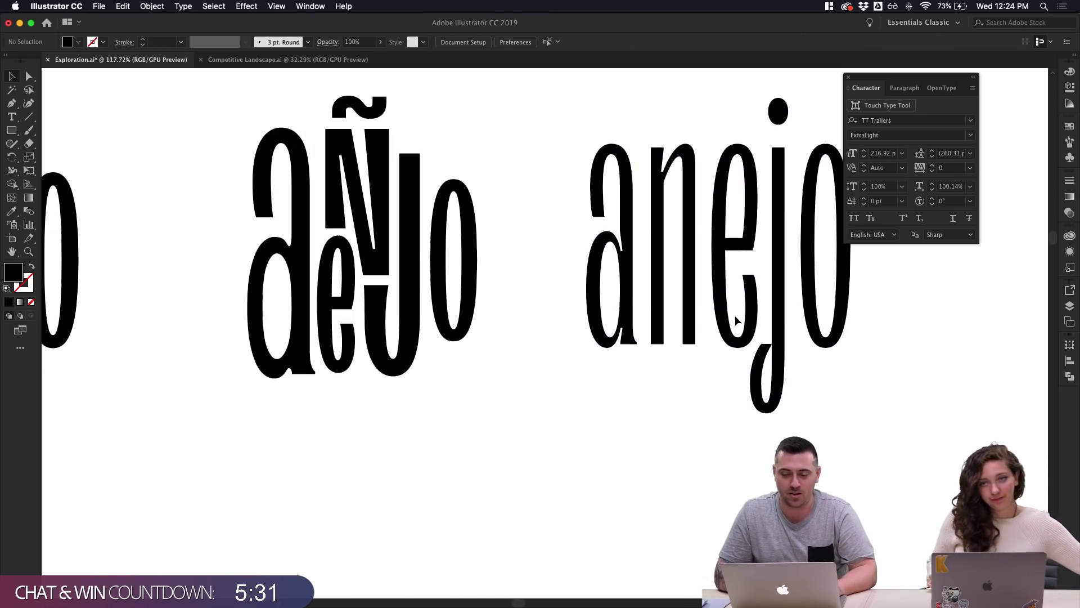
drag(667, 73, 844, 408)
drag(790, 333, 976, 333)
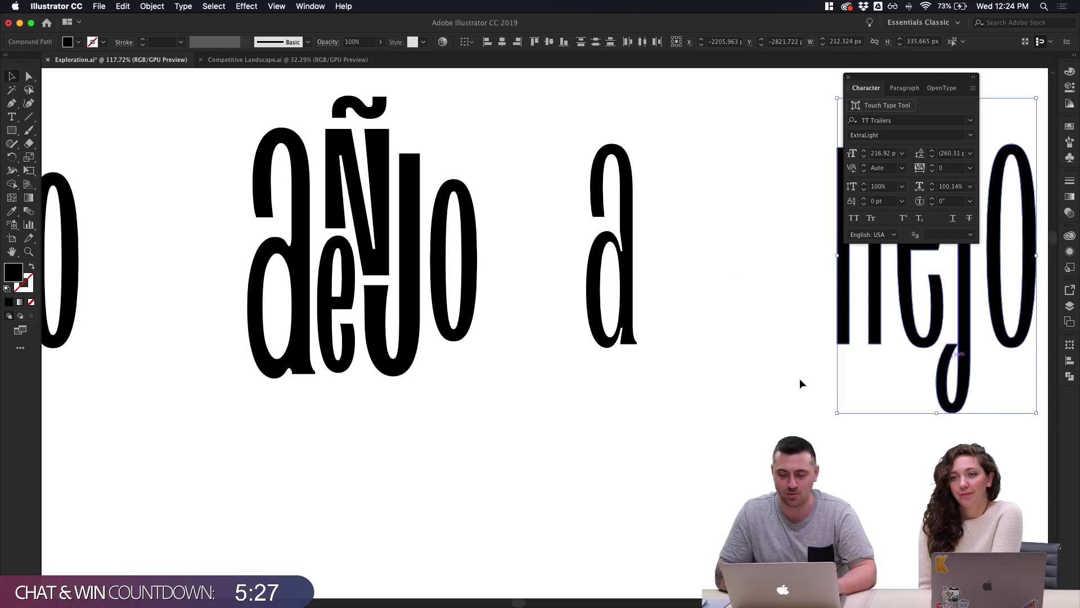
click(713, 377)
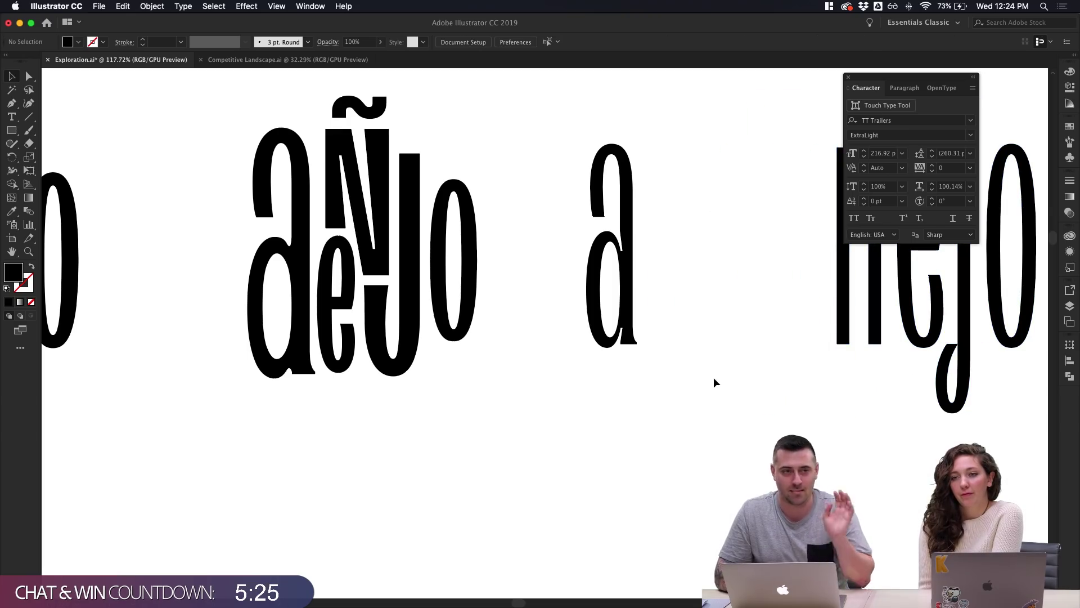
Examine the isolated a beside the stacked Añejo lettering, especially where its bowl meets the stem
scroll(680, 380, up, 1)
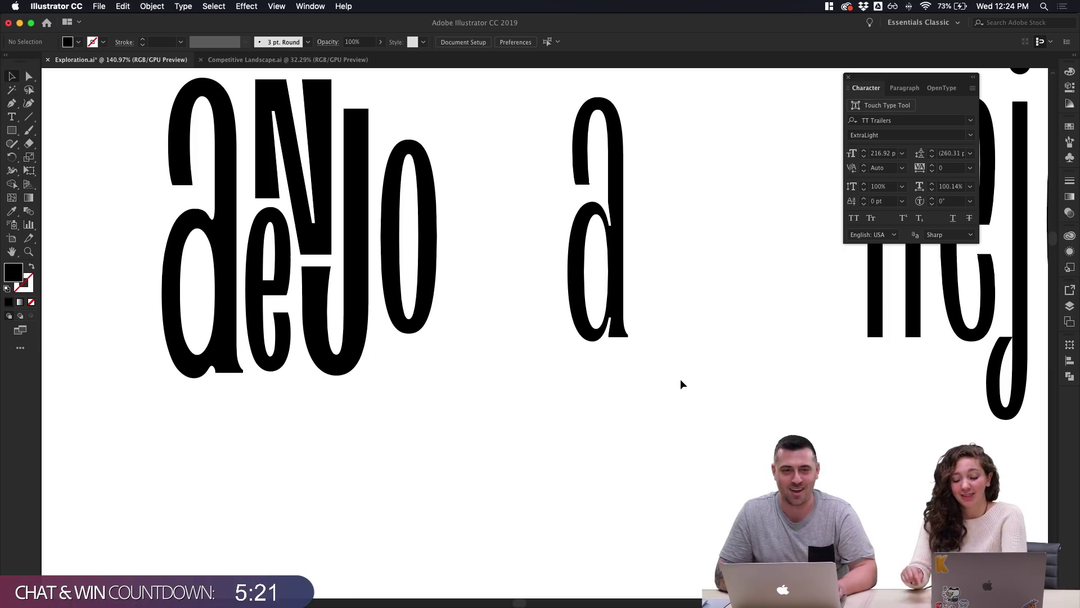
scroll(680, 381, up, 1)
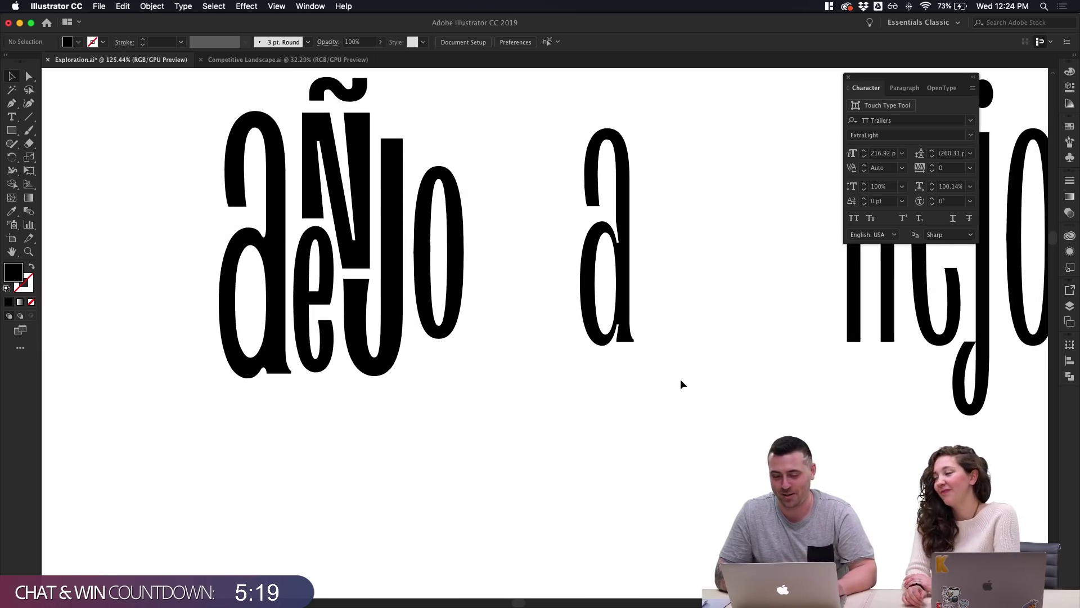
scroll(681, 380, up, 1)
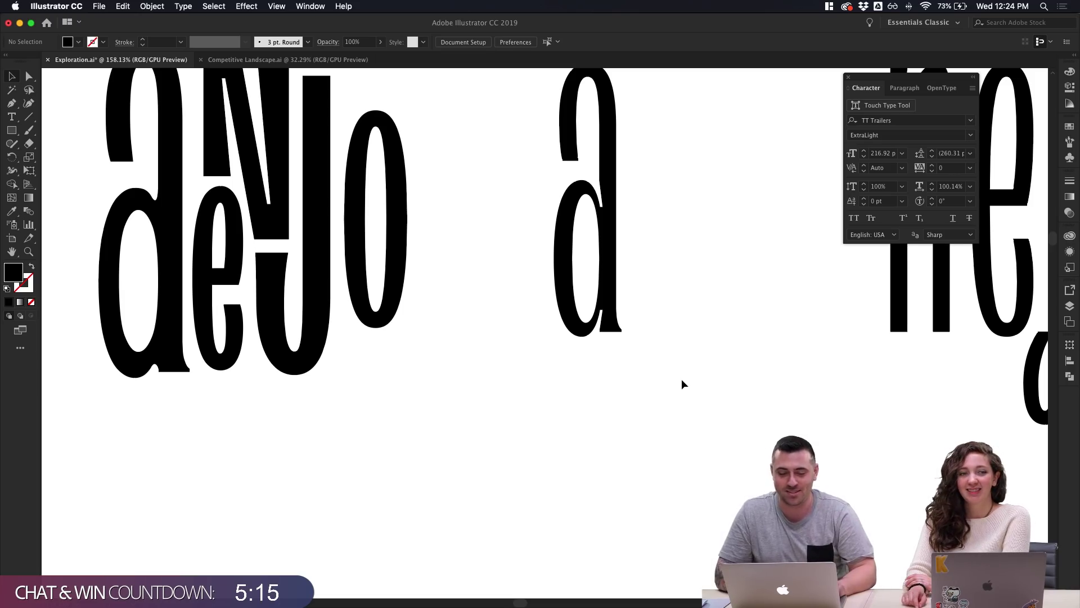
scroll(681, 385, up, 1)
scroll(681, 383, up, 1)
scroll(681, 383, up, 1)
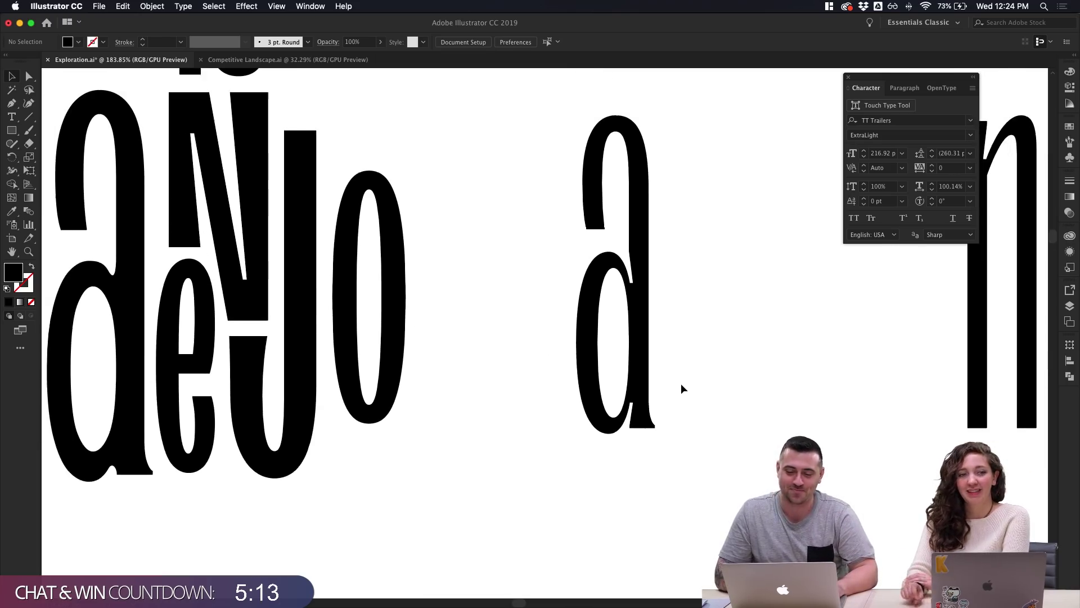
scroll(683, 388, up, 2)
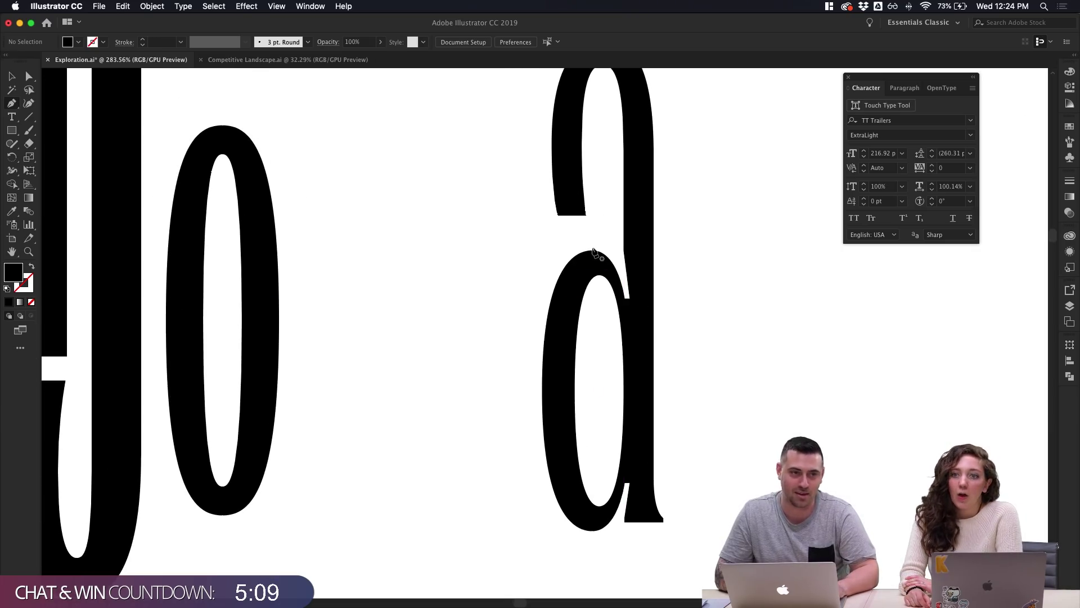
Reduce the notch at the upper joint of the a's bowl and stem to one anchor point, straightening the stem's inner edge
key(v)
click(632, 300)
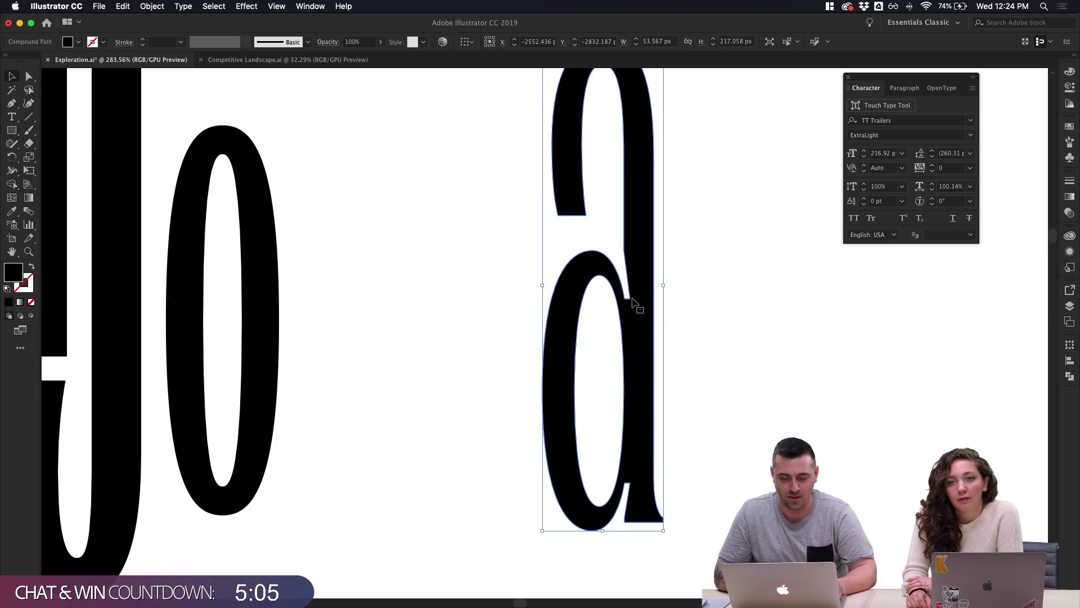
key(p)
scroll(635, 304, up, 1)
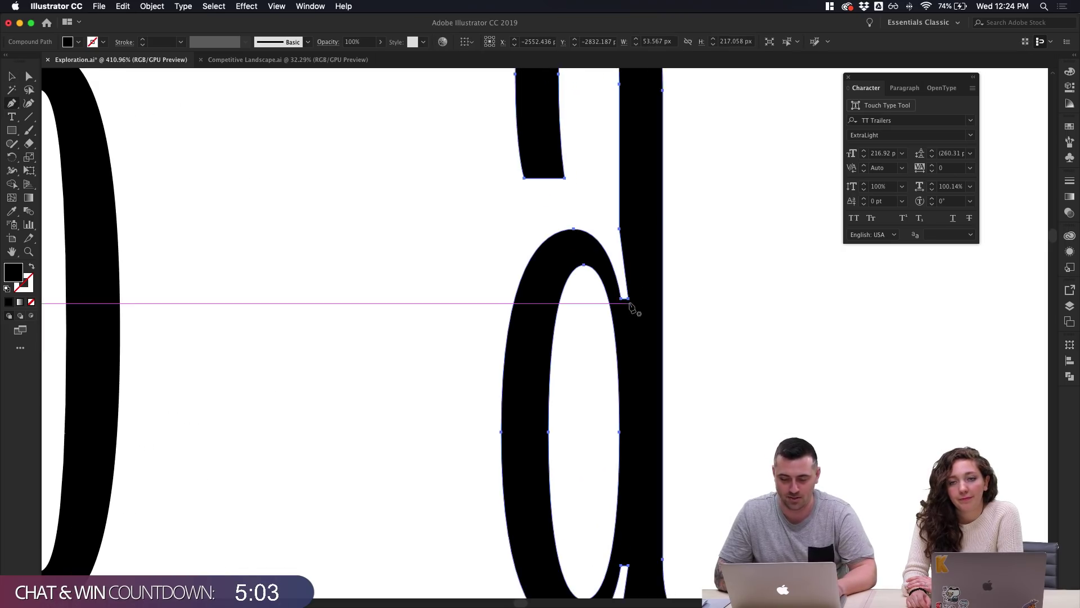
drag(628, 299, 621, 299)
click(621, 298)
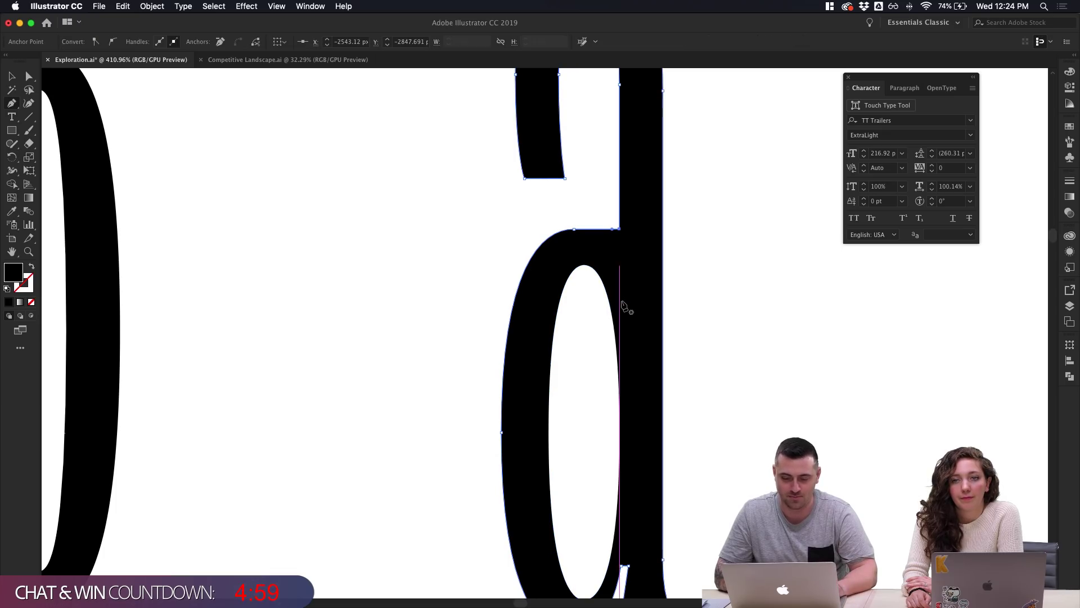
scroll(631, 280, up, 2)
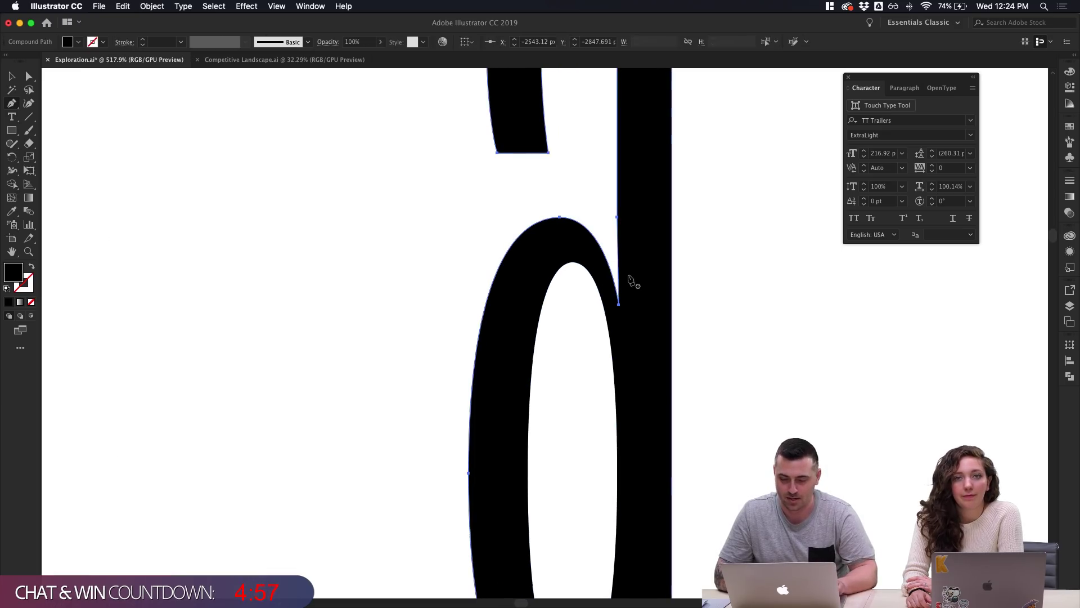
scroll(620, 308, down, 1)
scroll(622, 312, down, 2)
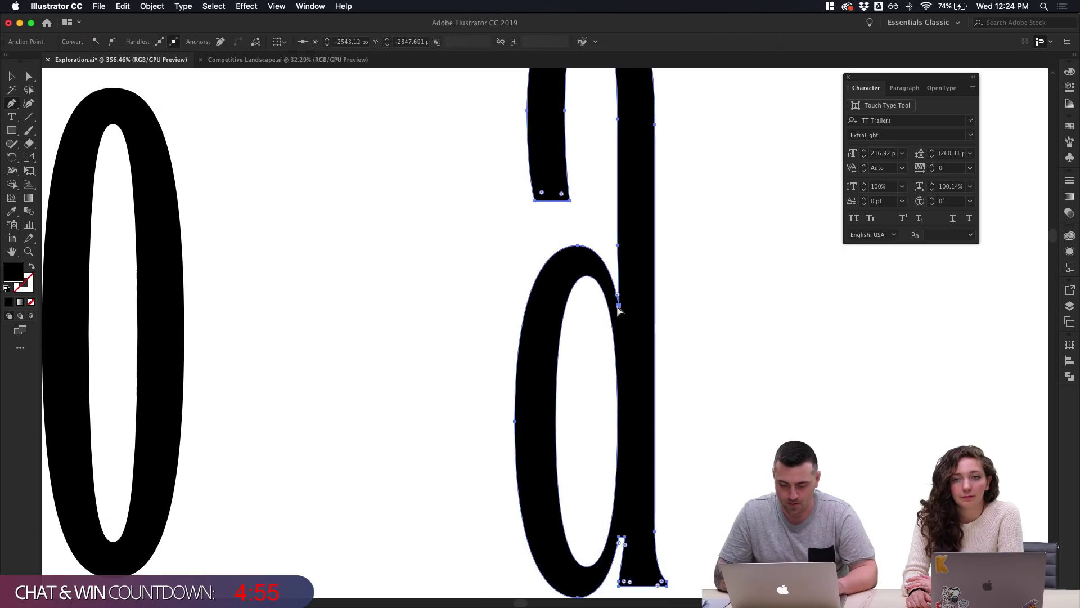
Pull the outer left anchor of the isolated a's bowl outward, widening the letter to about 66 px
key(a)
scroll(620, 314, down, 2)
click(568, 269)
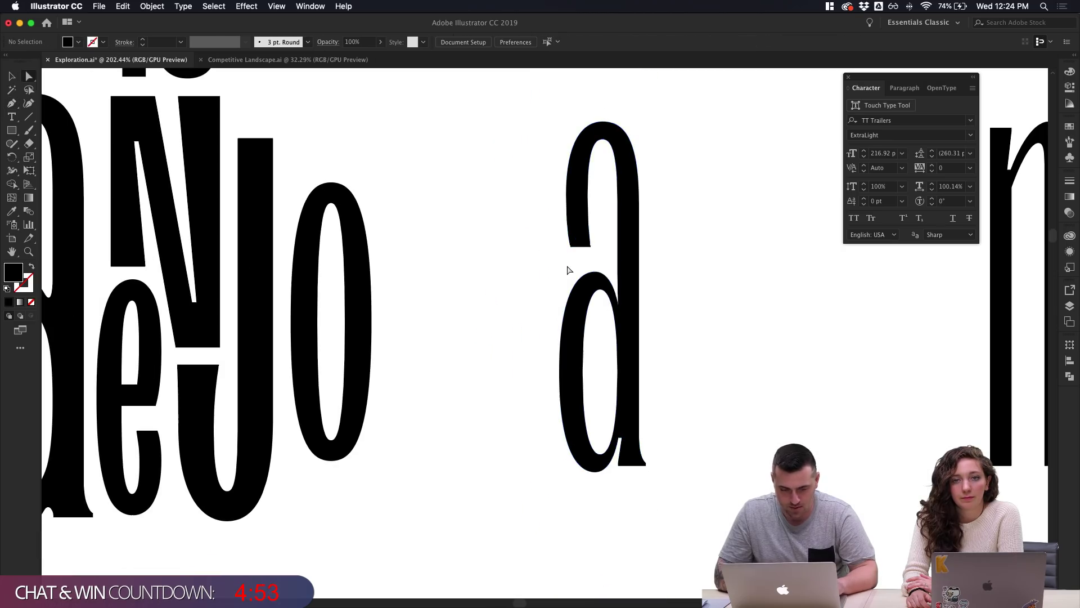
scroll(569, 273, down, 1)
scroll(570, 273, left, 3)
drag(644, 260, 725, 451)
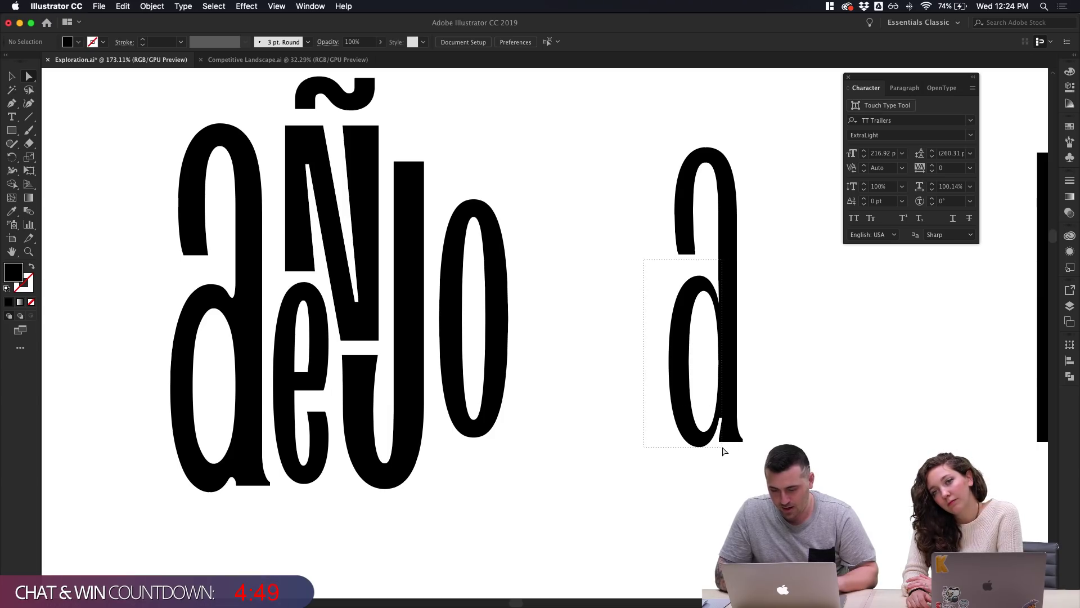
drag(721, 450, 721, 451)
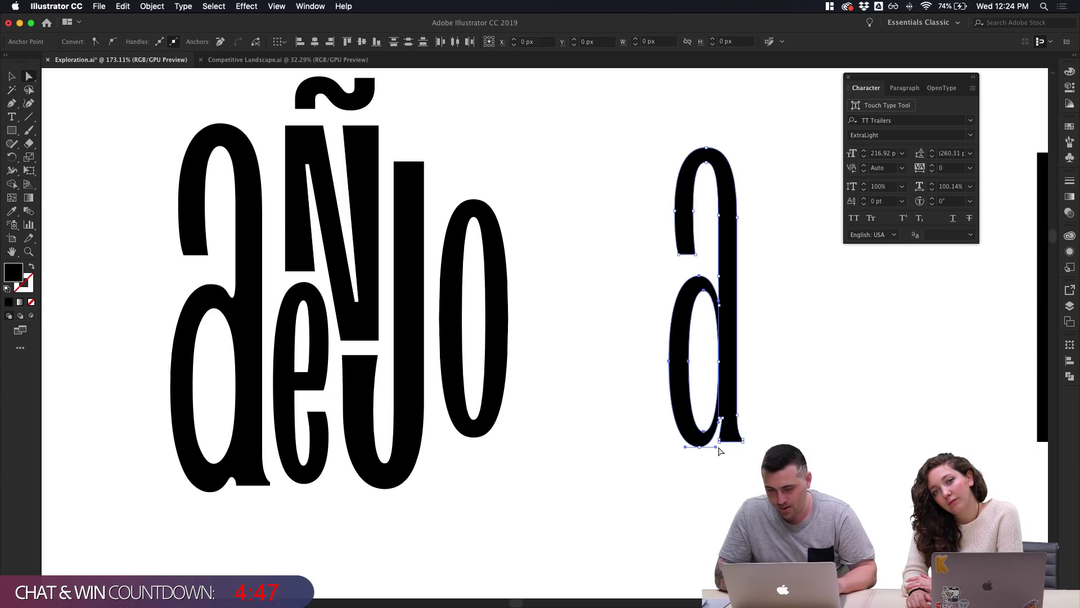
scroll(720, 451, up, 2)
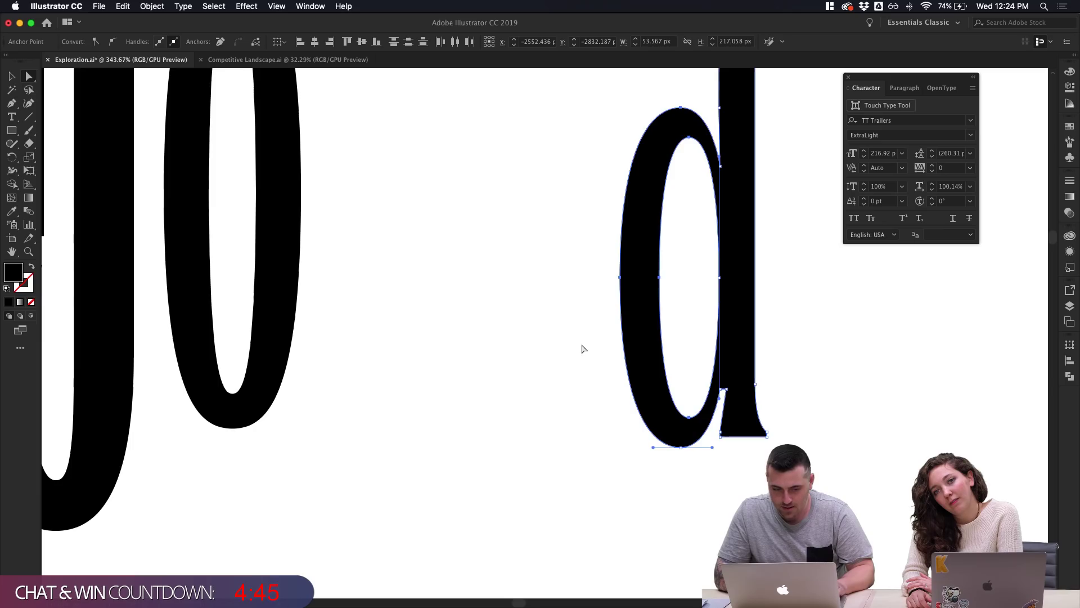
scroll(582, 348, down, 2)
scroll(583, 349, left, 2)
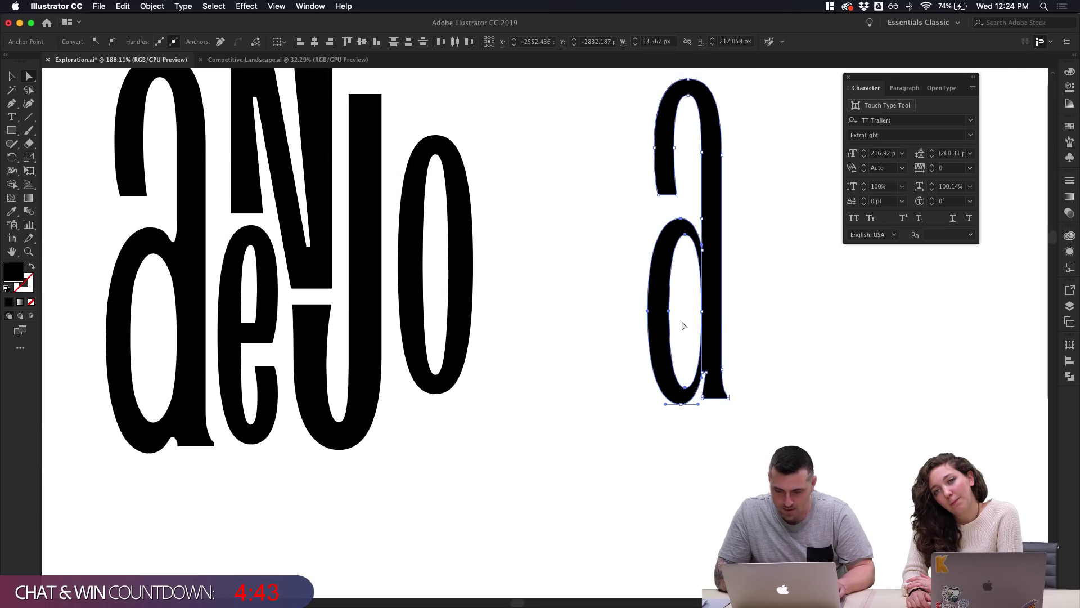
drag(647, 311, 628, 314)
click(705, 454)
Enter isolation mode on the a's compound path and select its inner counter
key(v)
click(664, 293)
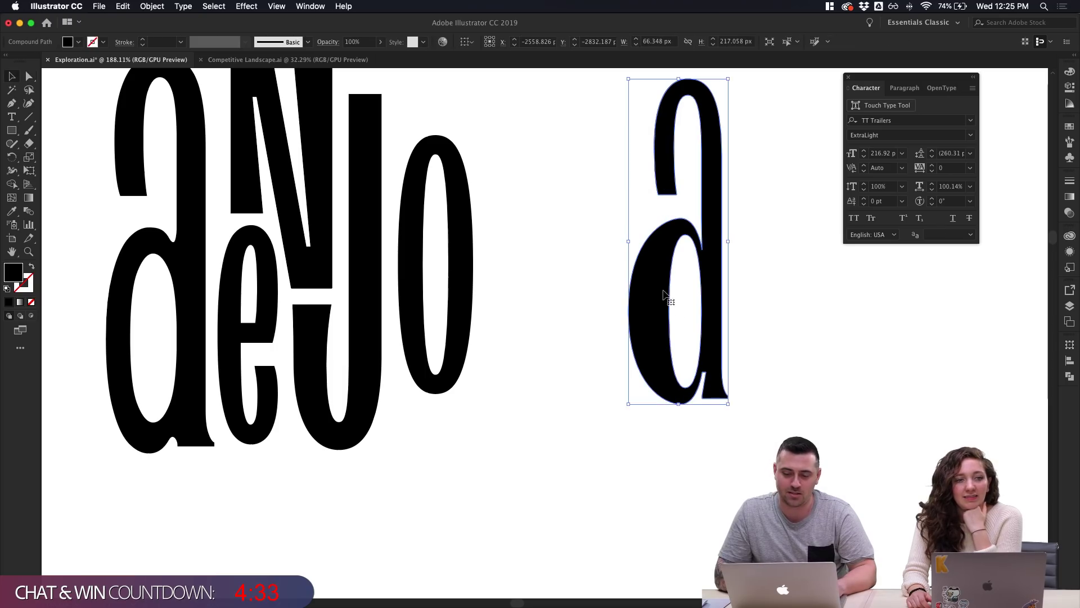
double_click(665, 296)
click(669, 301)
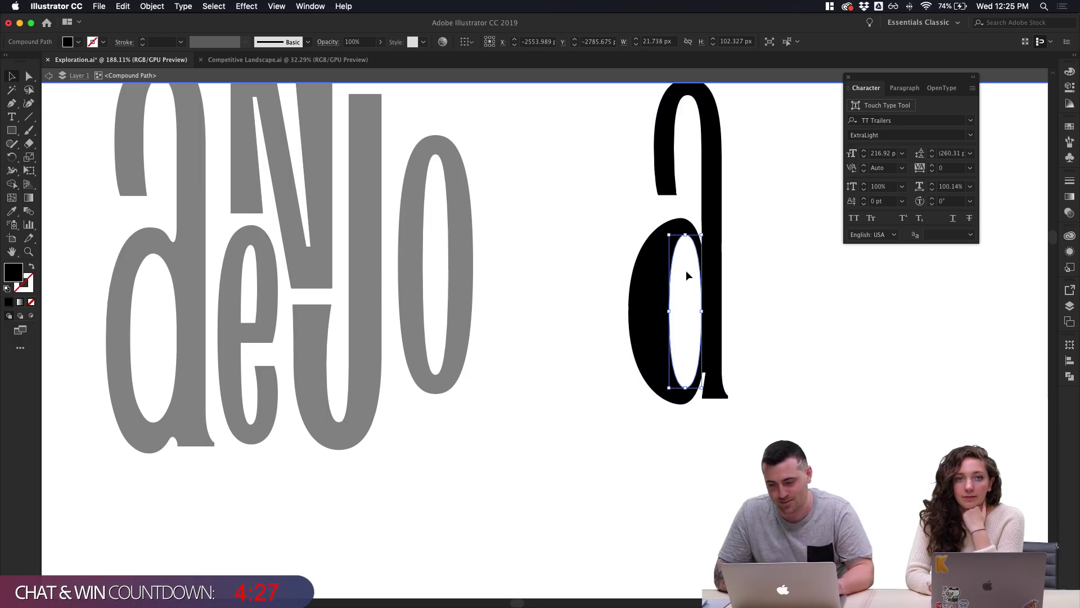
Try narrowing the a's counter by moving its left anchor inward to X -2550 px
key(a)
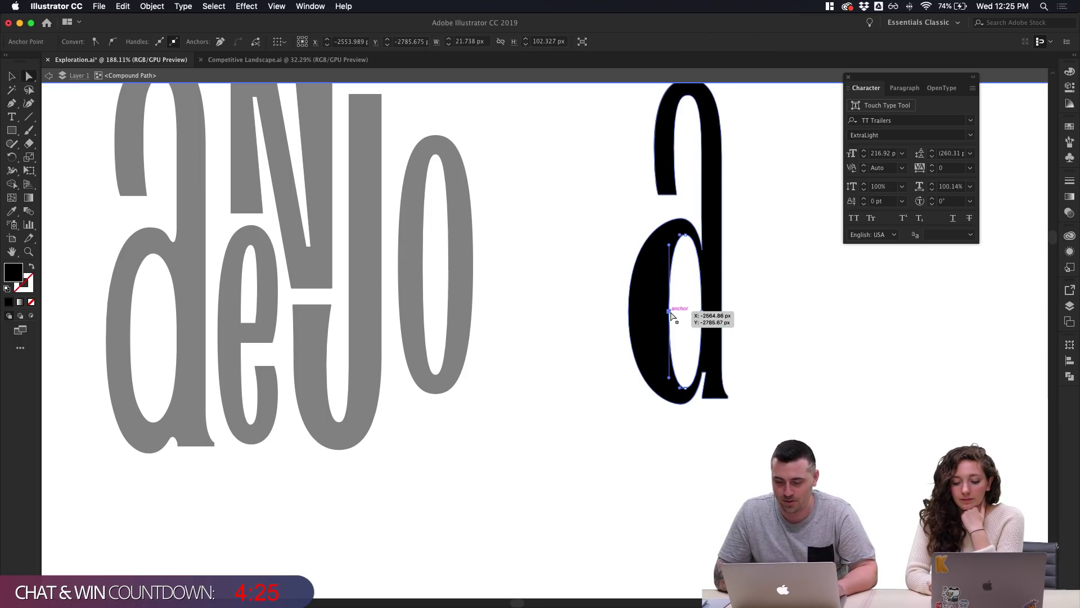
drag(670, 310, 695, 313)
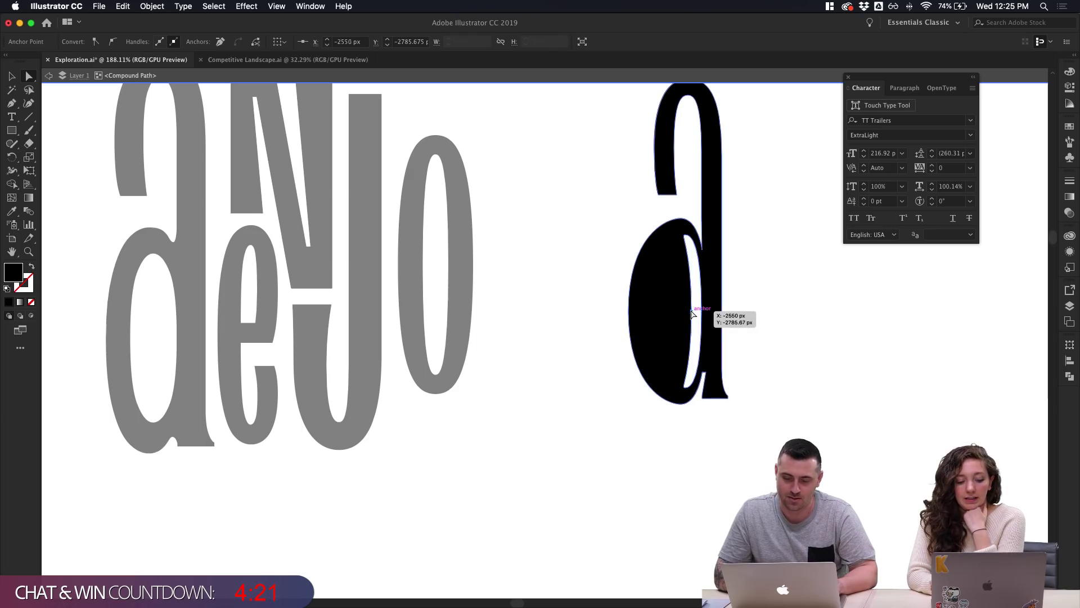
key(super+shift+a)
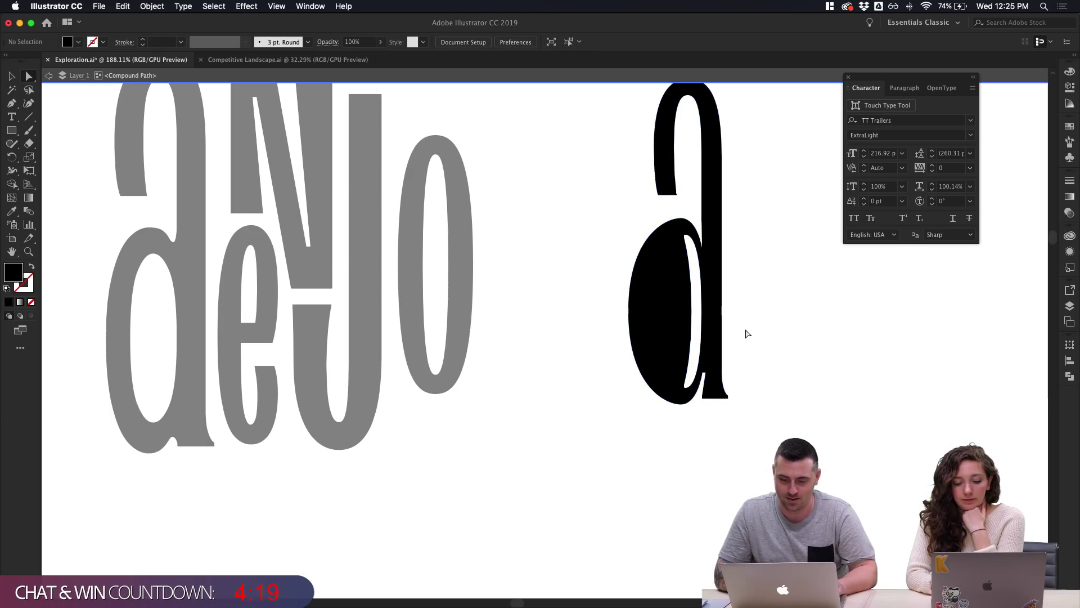
Move the counter's left anchor outward to about X -2576 px so the counter follows the widened bowl
click(697, 325)
click(696, 317)
drag(696, 317, 654, 316)
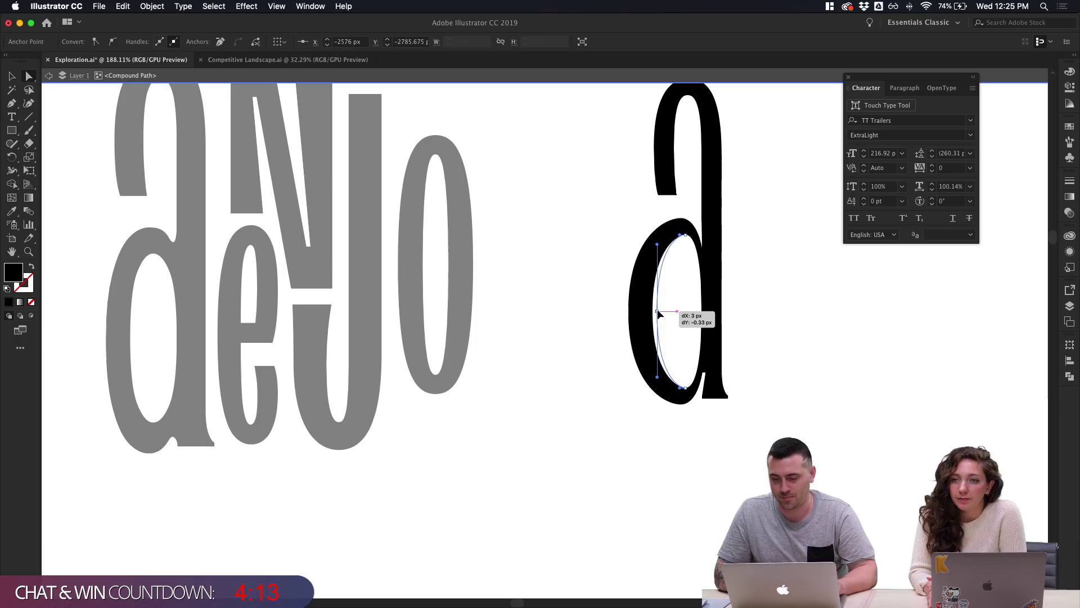
Round the upper joint between the a's bowl and stem with a 4.17 px corner radius
click(697, 241)
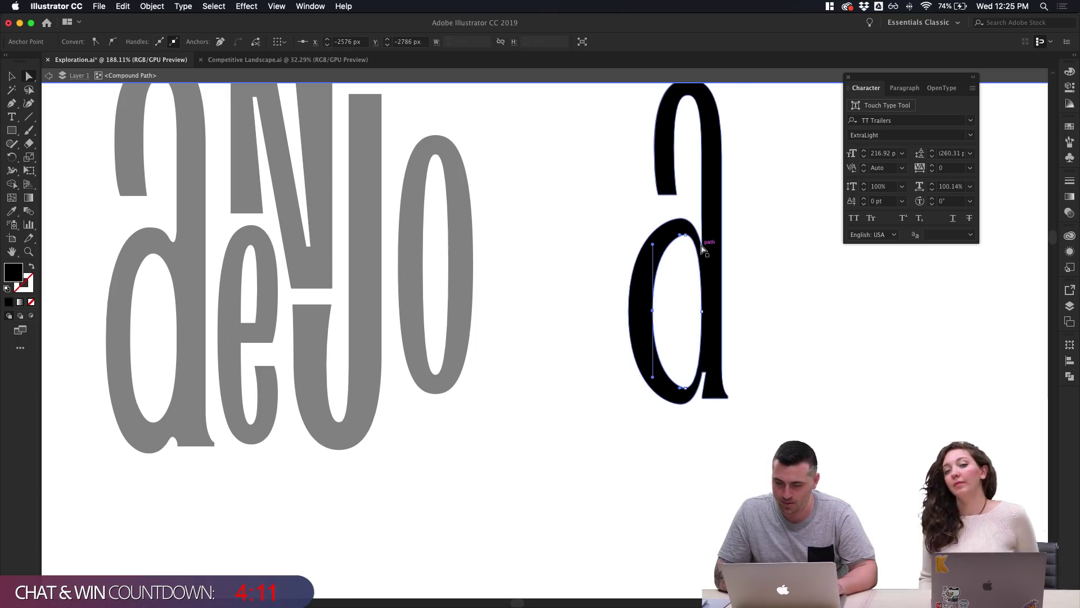
scroll(703, 248, up, 3)
click(733, 362)
click(709, 268)
drag(705, 248, 687, 171)
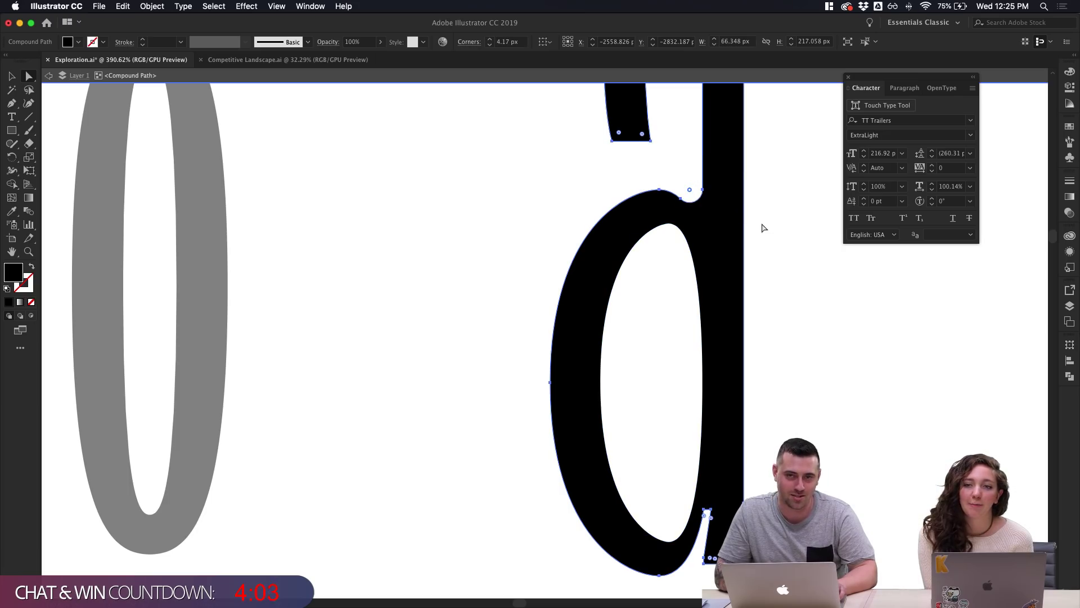
scroll(763, 227, down, 2)
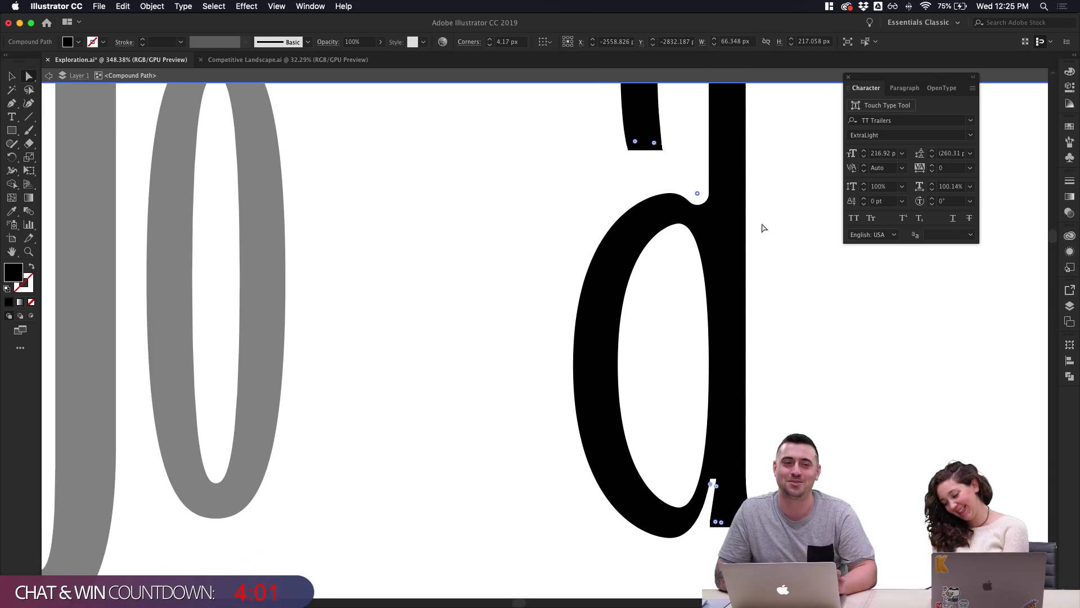
scroll(763, 227, down, 2)
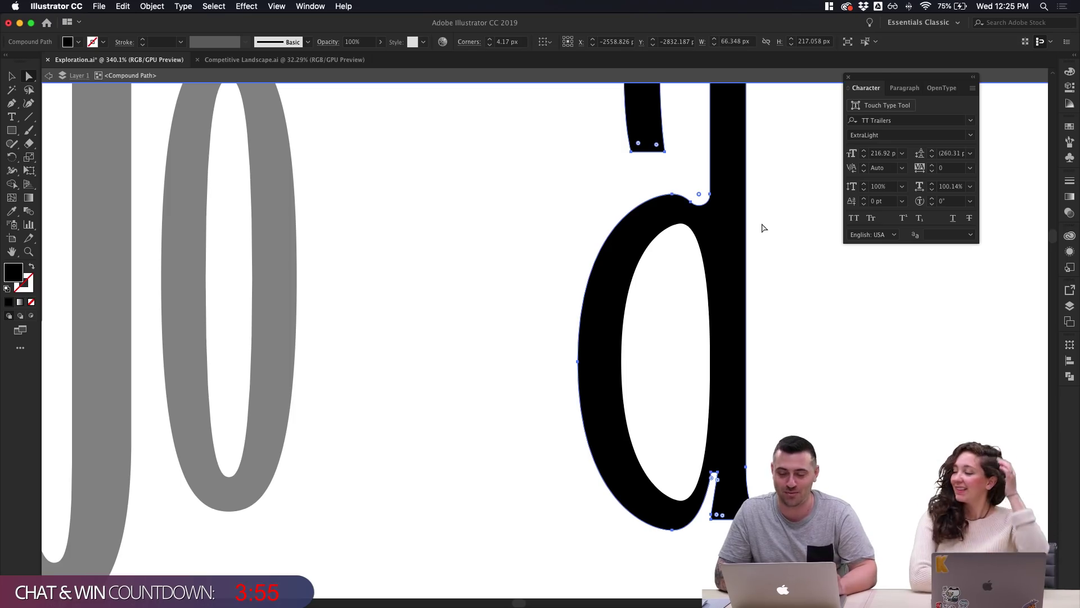
scroll(764, 228, up, 1)
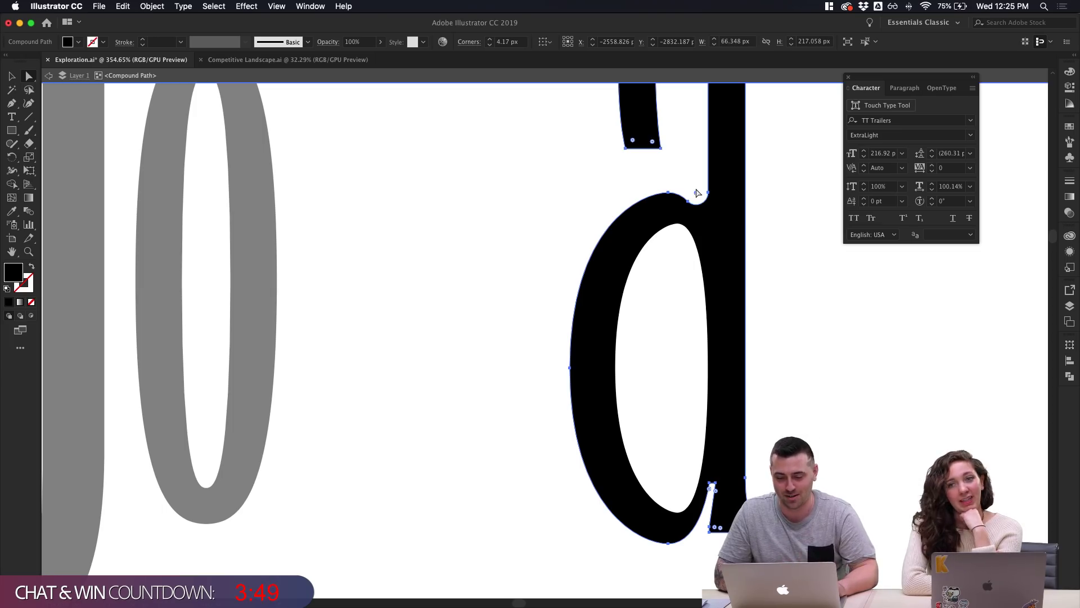
click(808, 253)
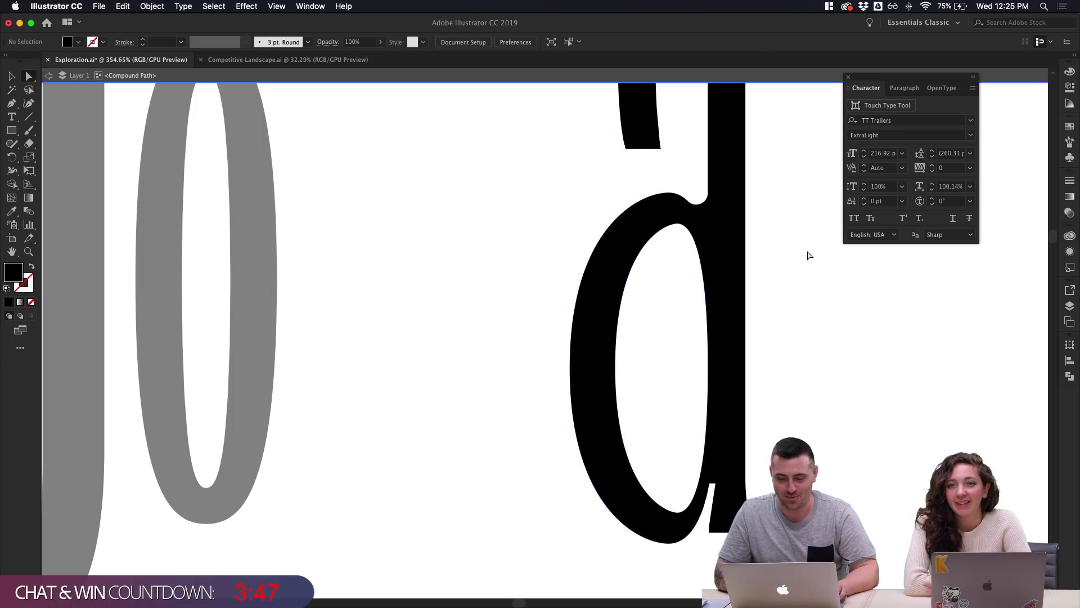
Delete the two upper anchor points of the narrow notch between the bowl's base and the stem's foot
scroll(809, 255, up, 1)
scroll(809, 255, up, 3)
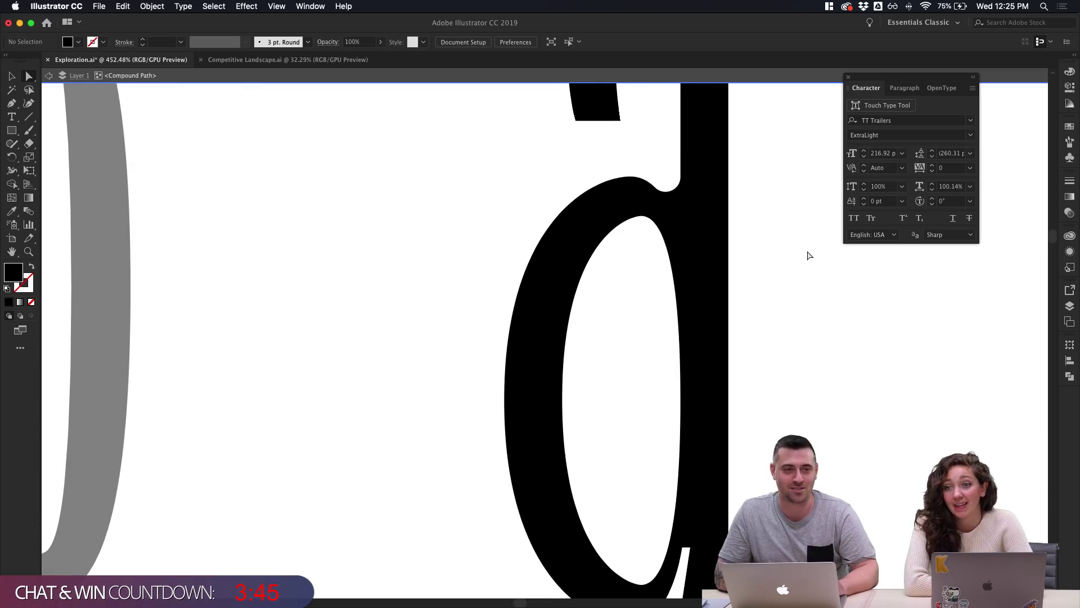
scroll(809, 256, down, 1)
scroll(747, 392, down, 5)
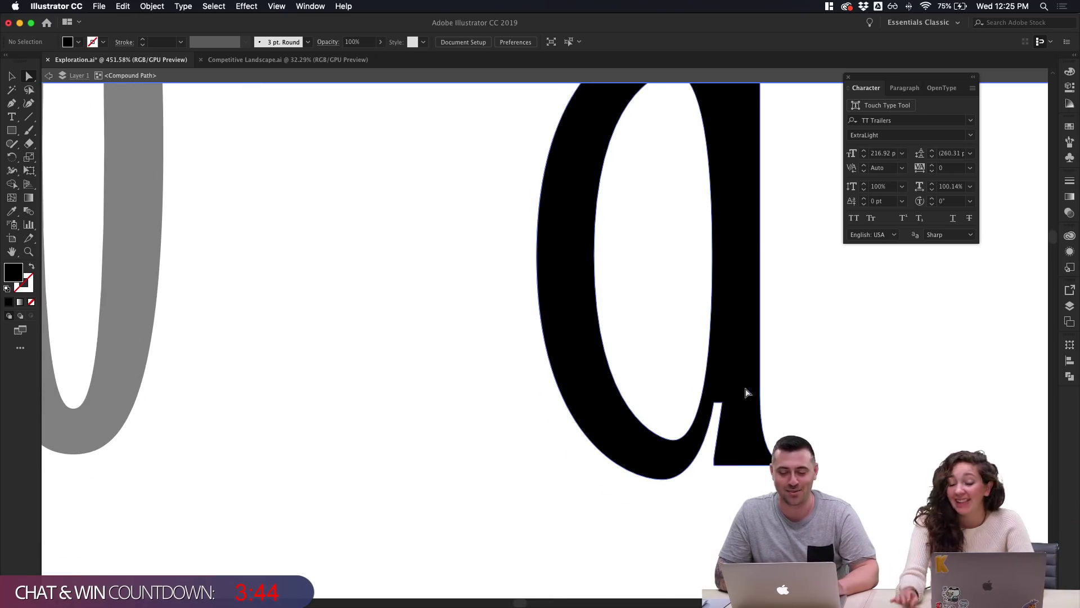
click(714, 403)
scroll(723, 413, up, 4)
key(p)
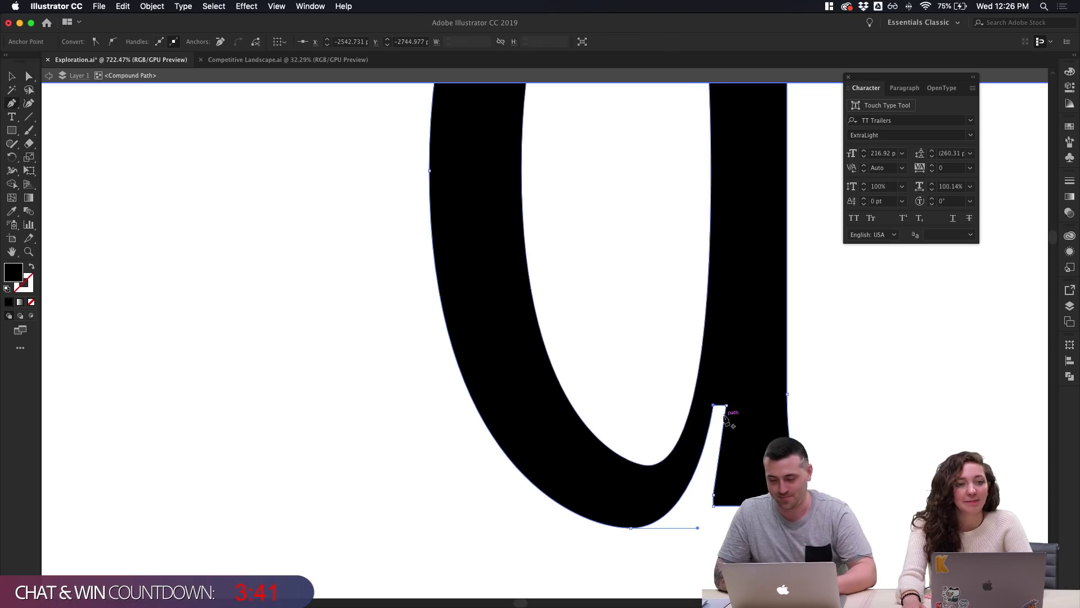
drag(714, 413, 731, 410)
scroll(731, 410, up, 5)
Try rounding the inner corner of the a's upper arm terminal into a large curve
scroll(732, 411, down, 4)
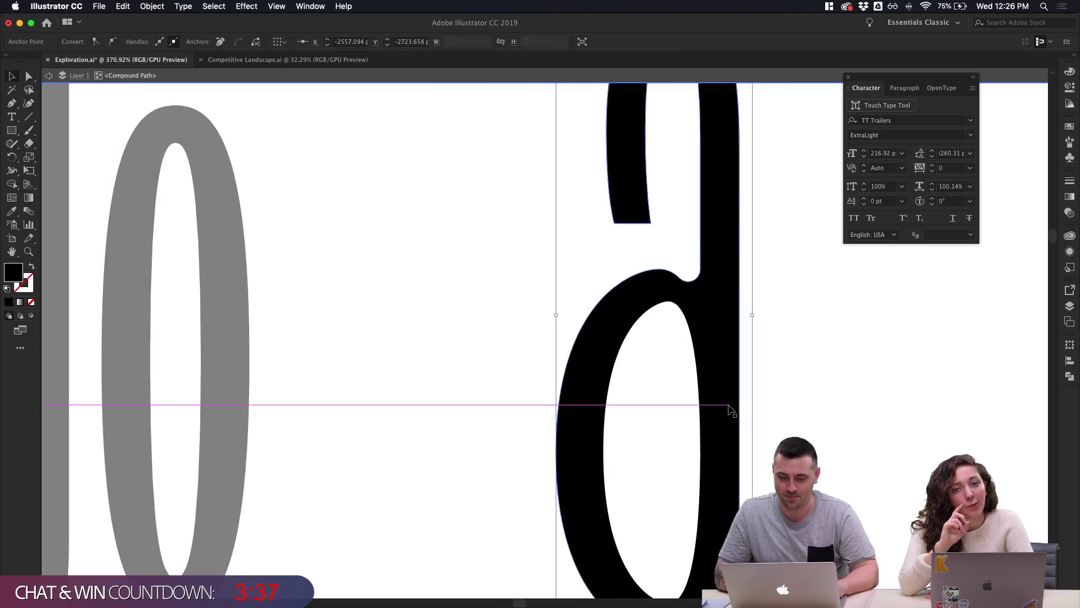
scroll(731, 411, up, 3)
key(a)
click(631, 345)
scroll(647, 355, up, 3)
scroll(647, 358, up, 6)
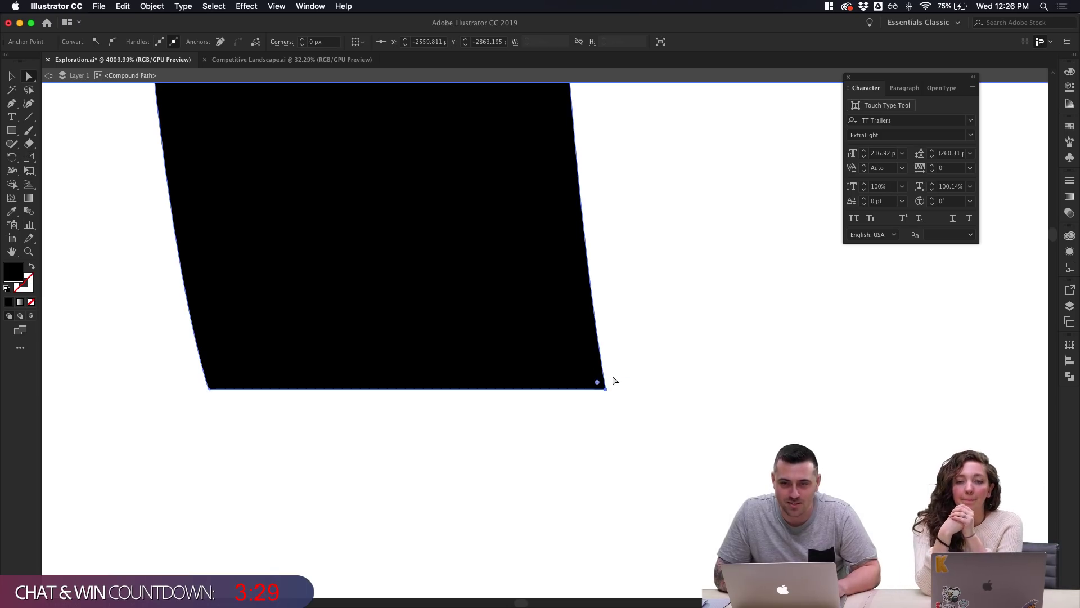
scroll(614, 379, up, 4)
scroll(616, 380, down, 5)
scroll(616, 381, up, 1)
drag(597, 427, 439, 251)
click(687, 309)
scroll(687, 309, down, 4)
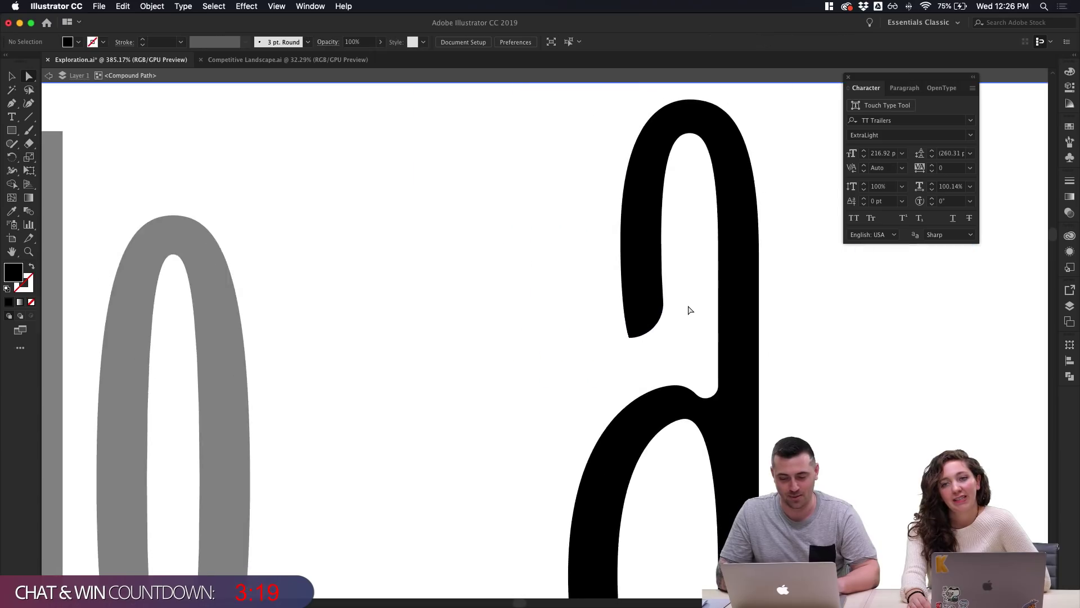
scroll(690, 310, up, 3)
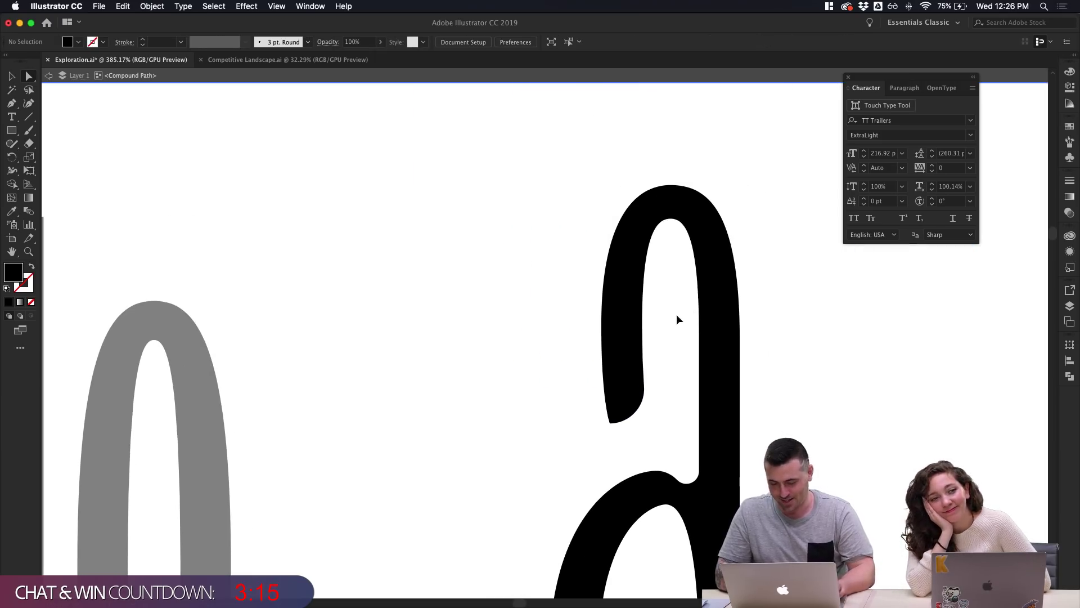
Undo the terminal's rounding and exit the a's isolation mode
scroll(685, 400, down, 3)
scroll(685, 400, up, 1)
scroll(606, 332, down, 3)
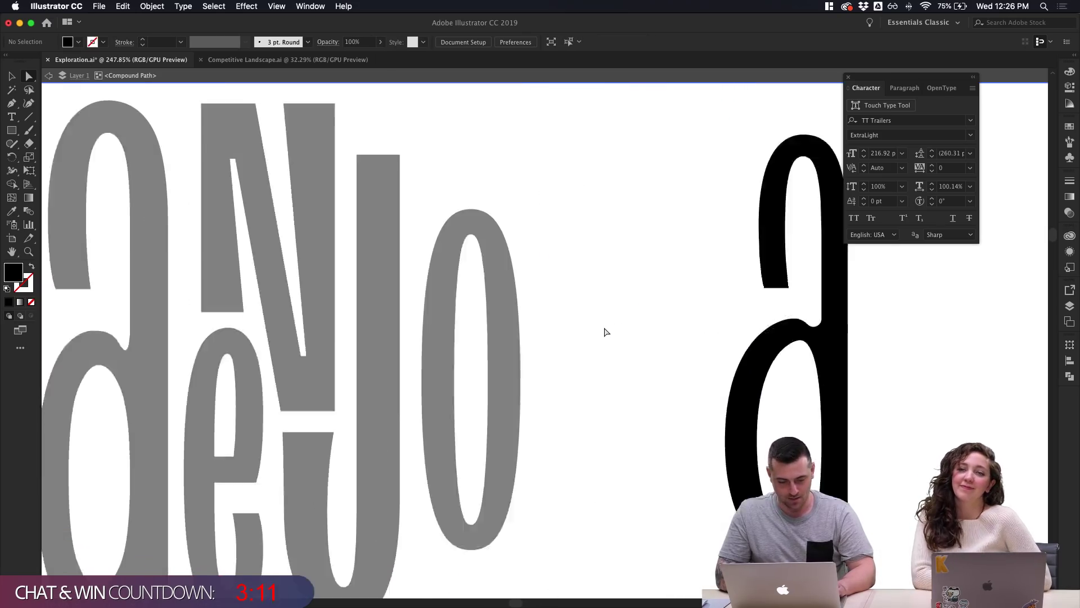
scroll(606, 332, left, 2)
double_click(606, 335)
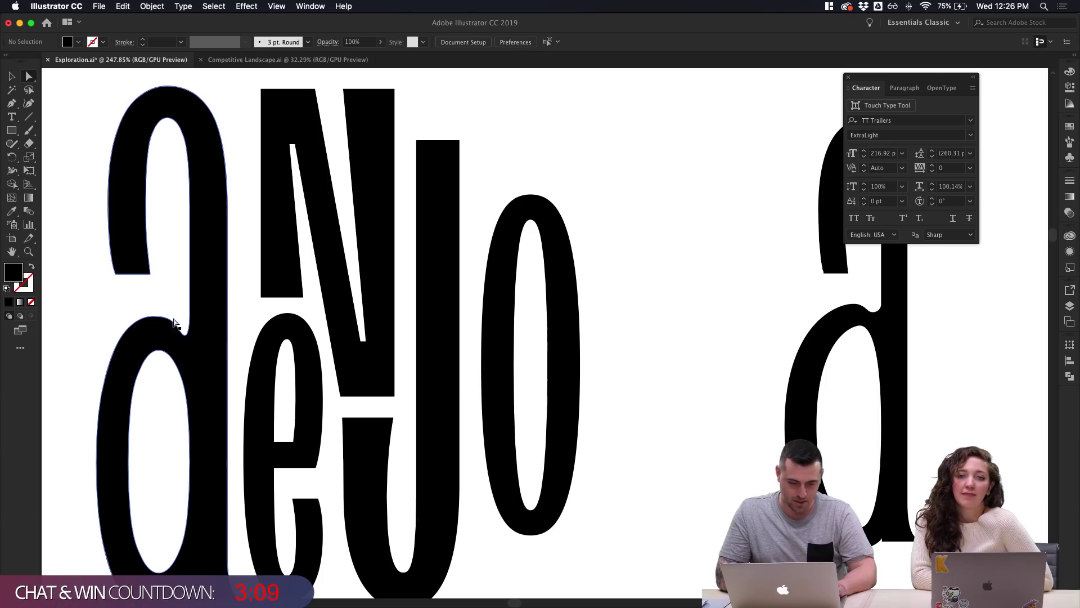
Examine the a's lower joint against the stacked lettering and select the inner corner point of its foot
scroll(207, 405, down, 4)
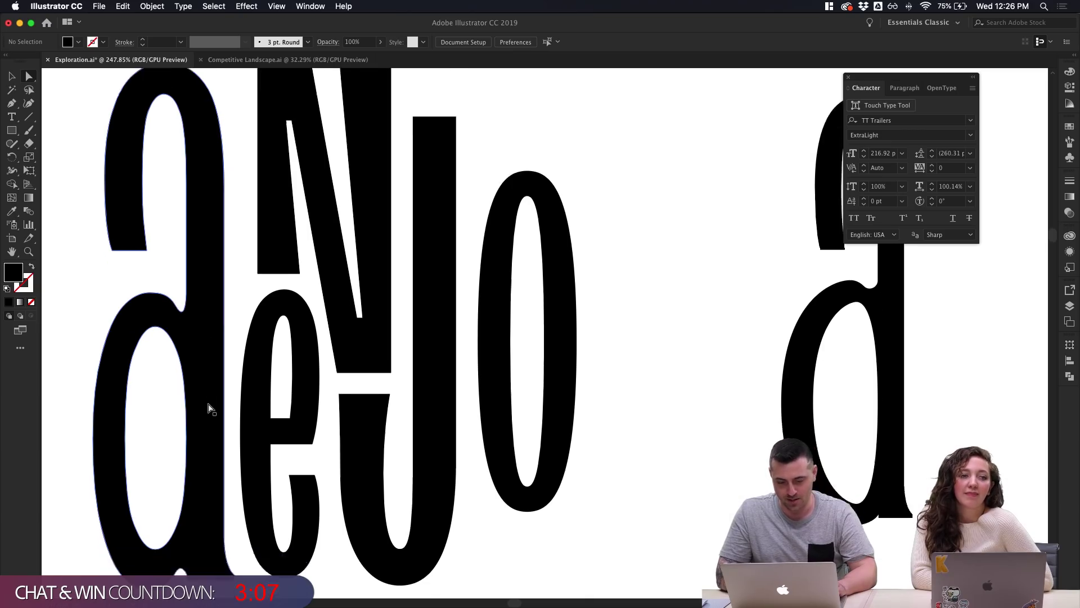
scroll(928, 433, up, 5)
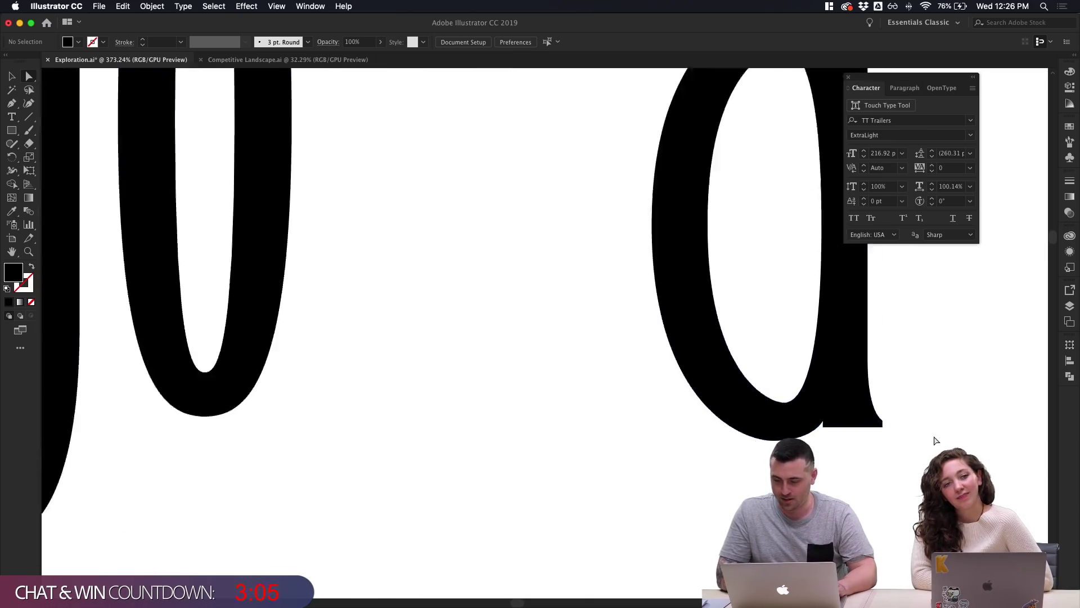
click(743, 412)
key(p)
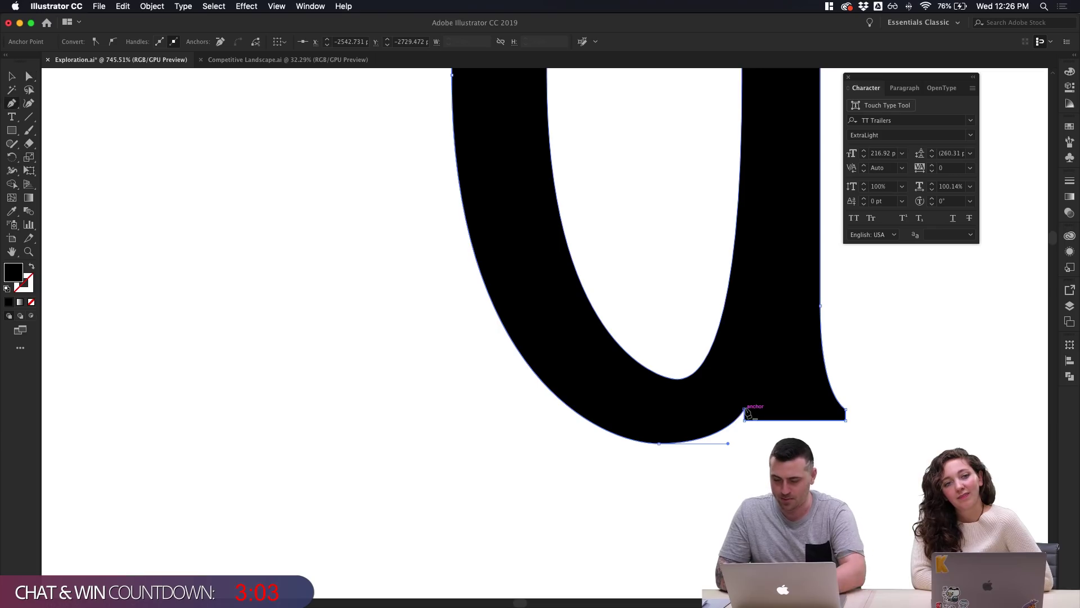
key(a)
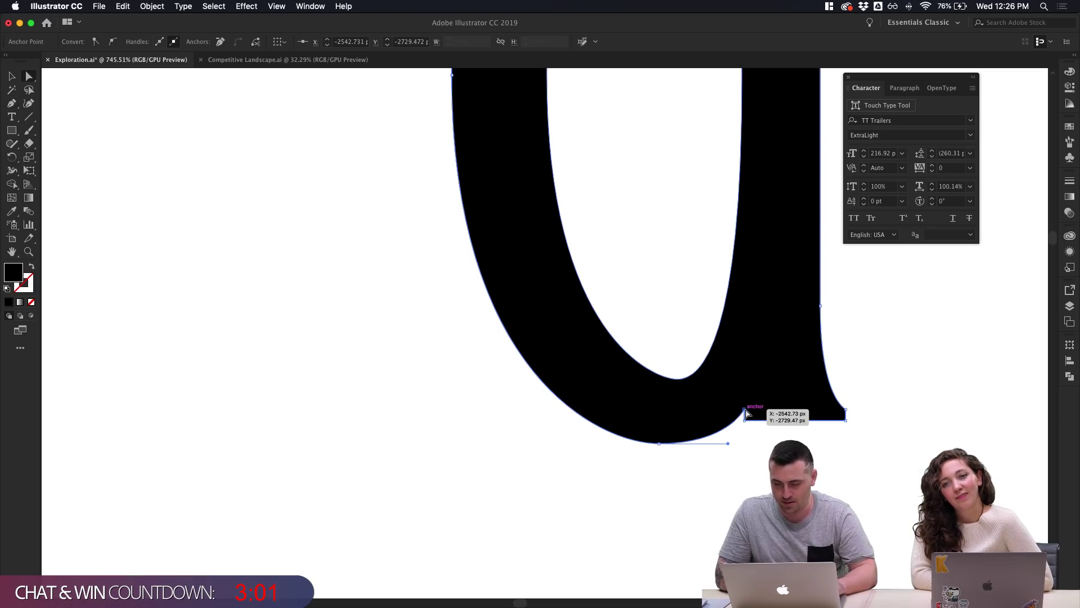
scroll(747, 414, up, 5)
scroll(746, 415, down, 3)
click(753, 431)
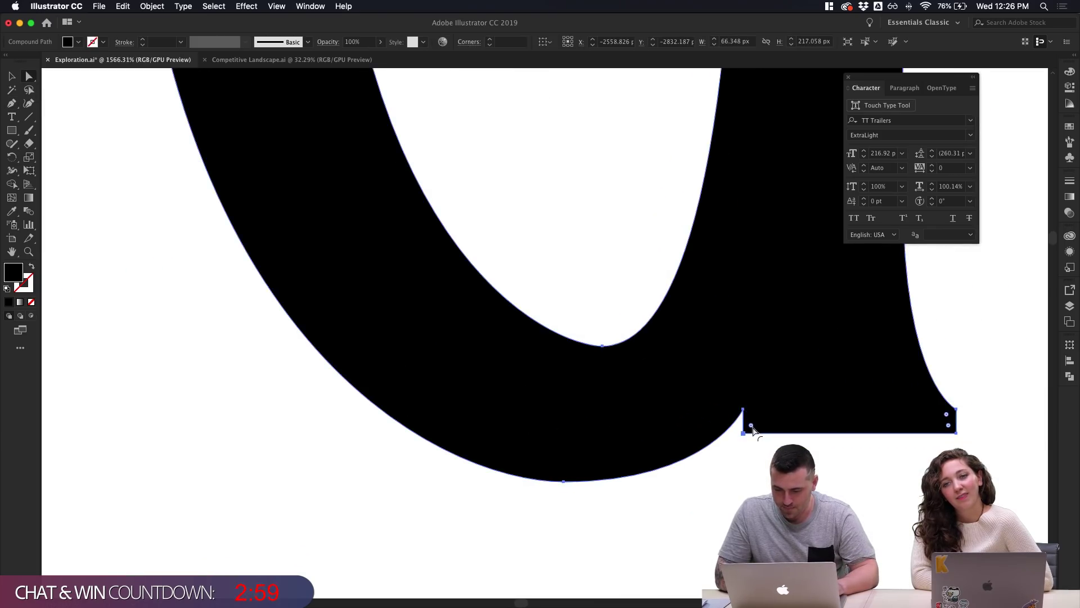
Delete the reshaped a, keeping the outlined n, e, j and o beside the stacked lettering
key(v)
scroll(752, 476, down, 10)
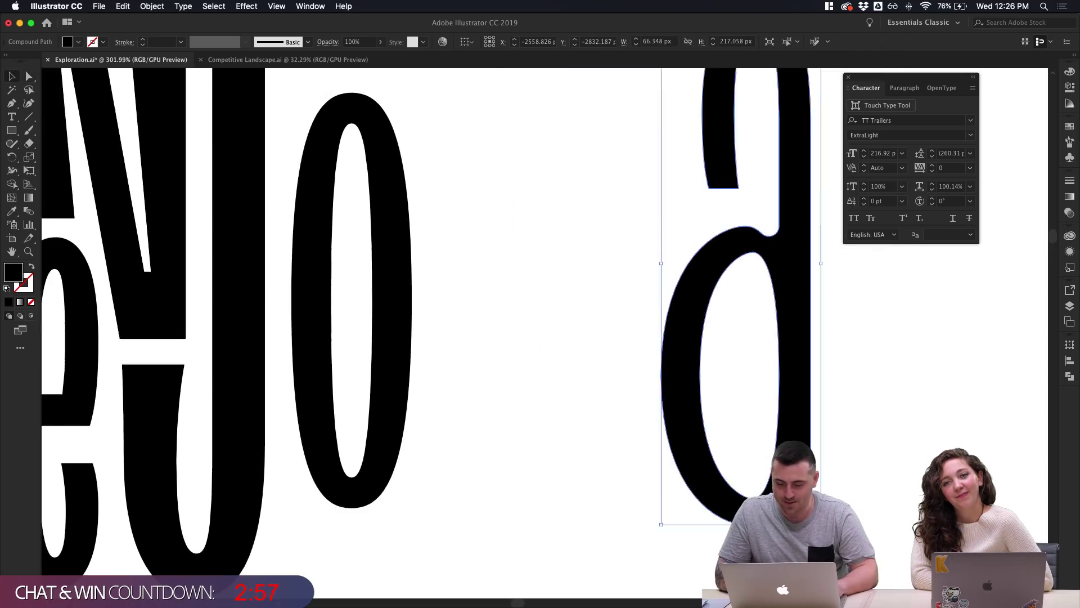
key(Delete)
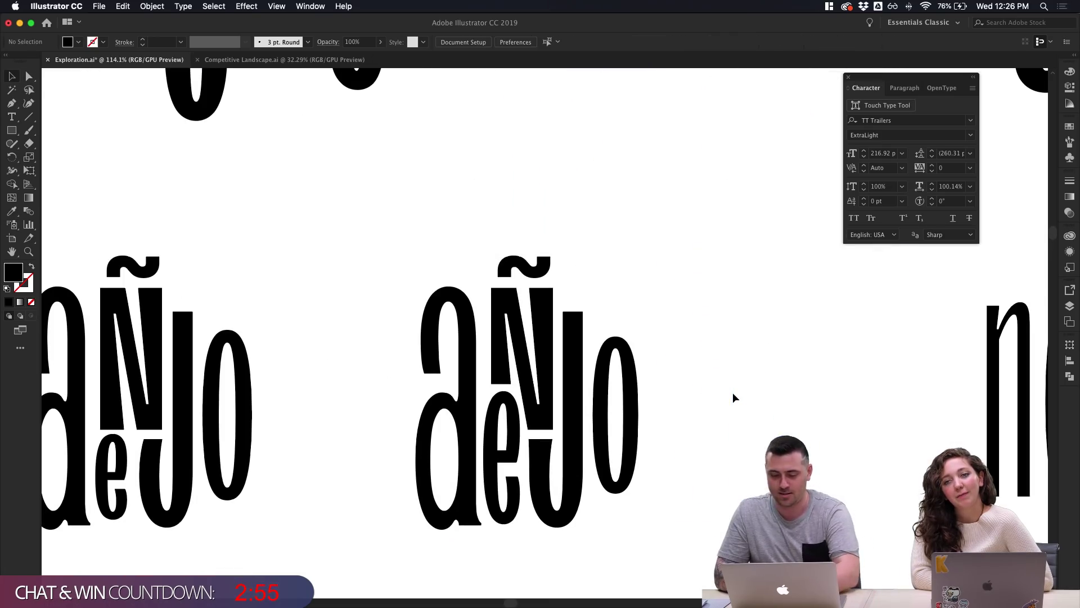
scroll(732, 393, down, 3)
key(super+z)
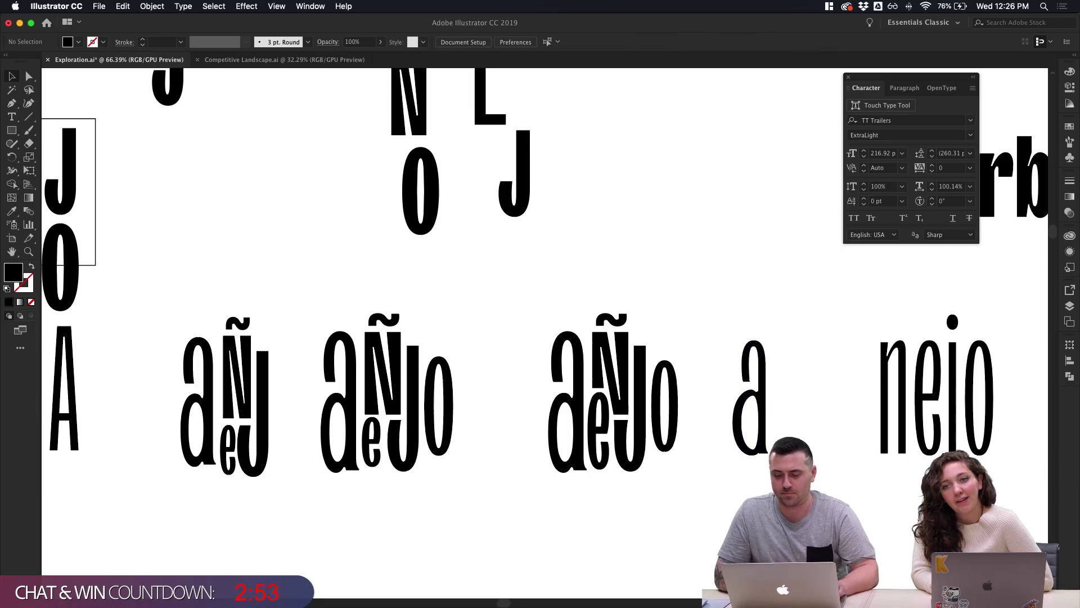
key(Delete)
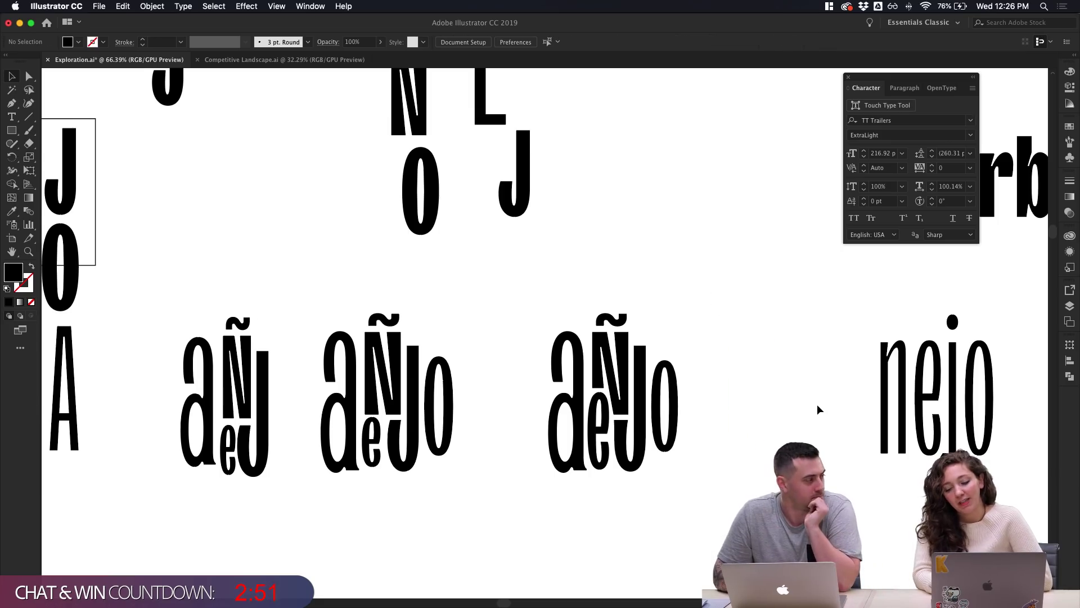
scroll(817, 409, up, 1)
scroll(817, 390, up, 2)
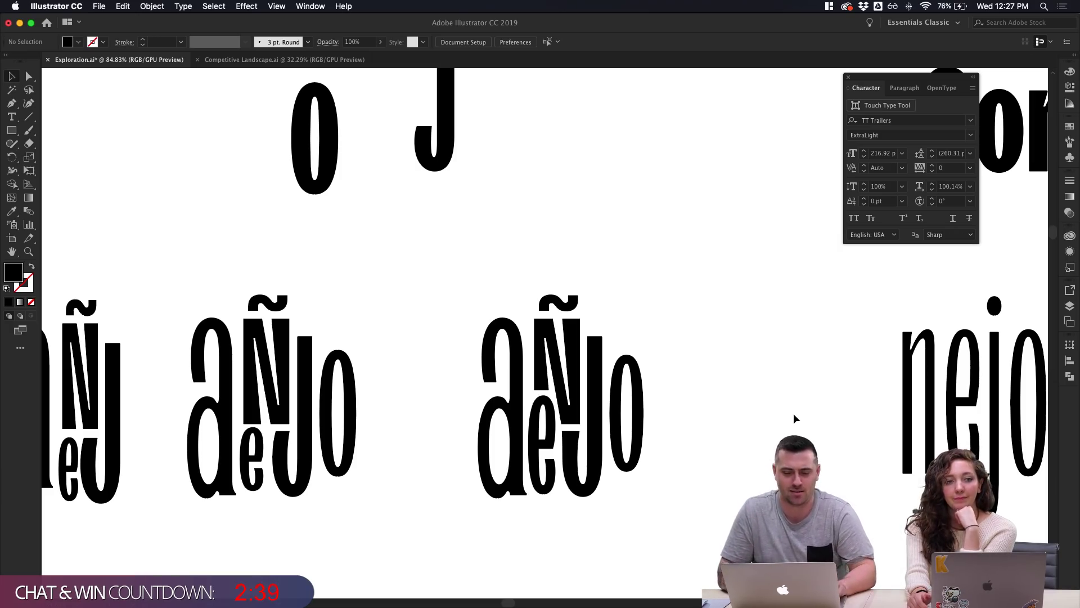
scroll(733, 401, up, 2)
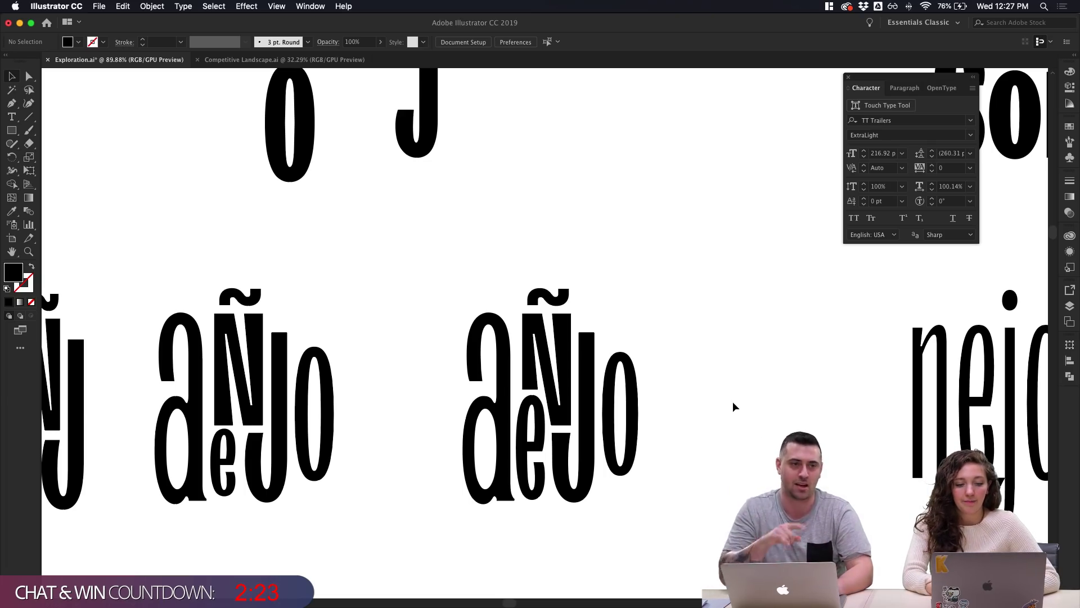
scroll(734, 401, up, 2)
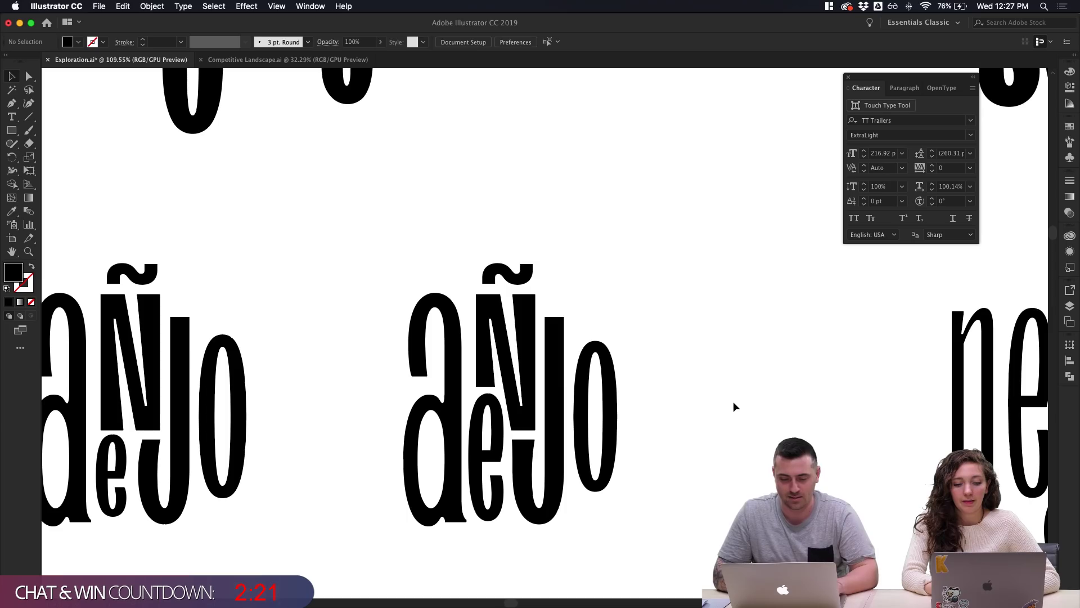
scroll(734, 400, down, 4)
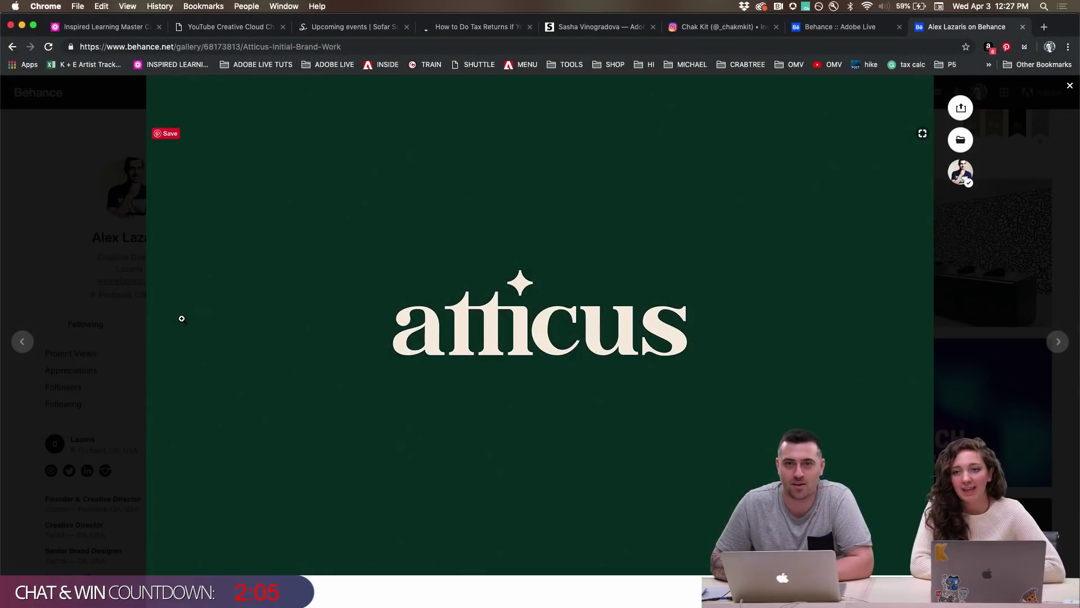
scroll(232, 311, down, 1)
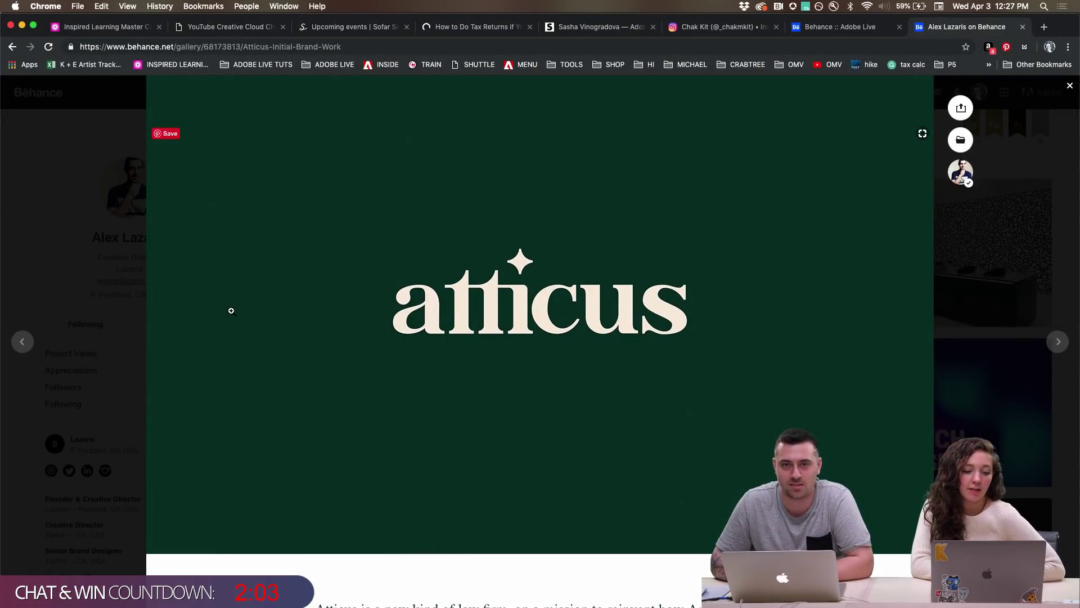
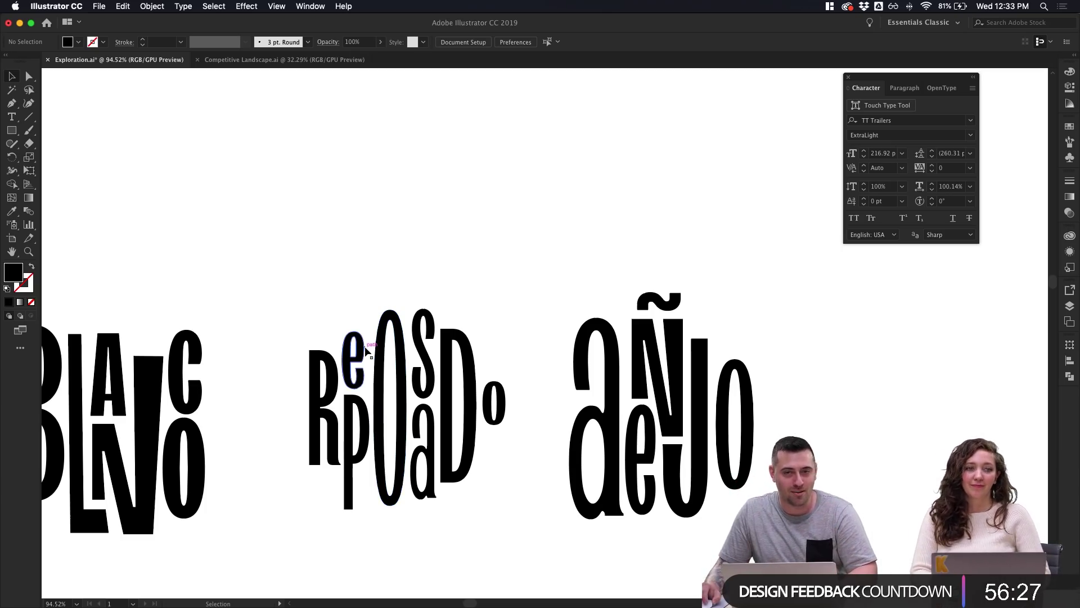
Isolate the stacked Reposado lettering group and align the small e and the p below it on their horizontal centers
click(366, 352)
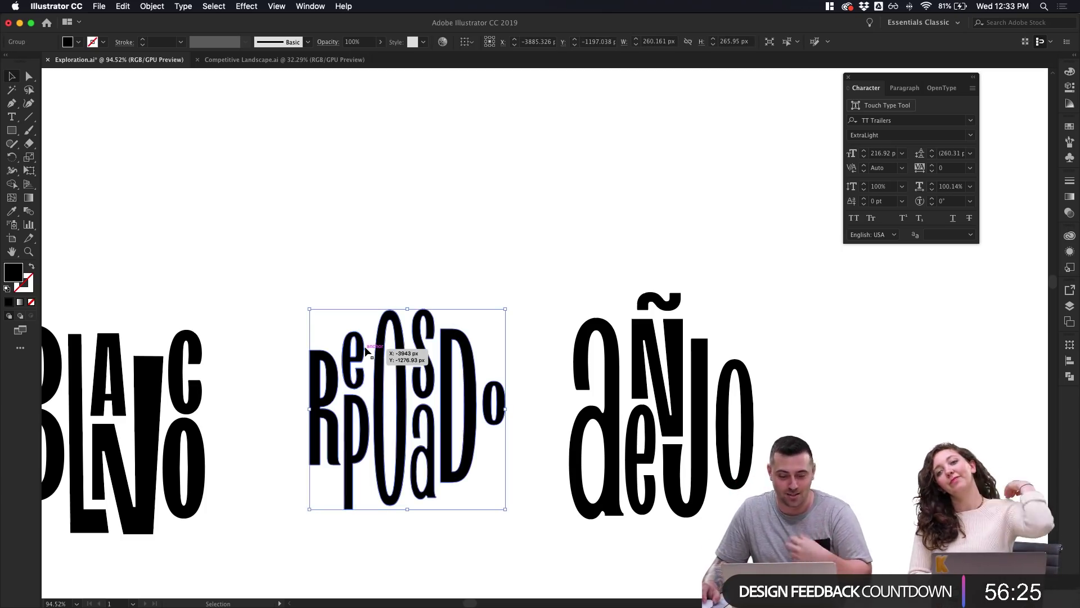
double_click(366, 352)
scroll(366, 352, up, 5)
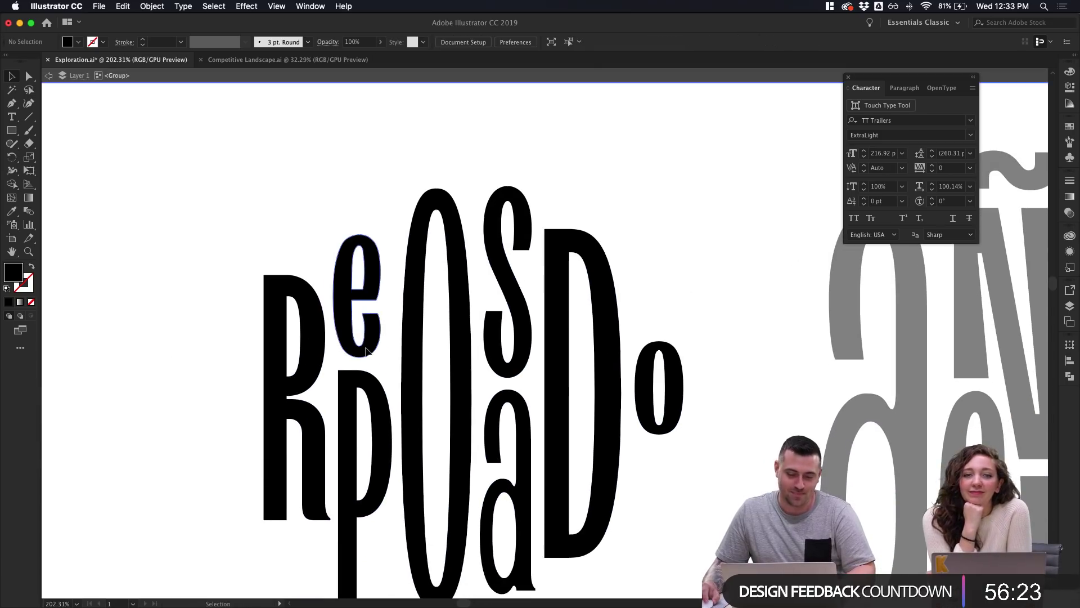
shift+click(373, 384)
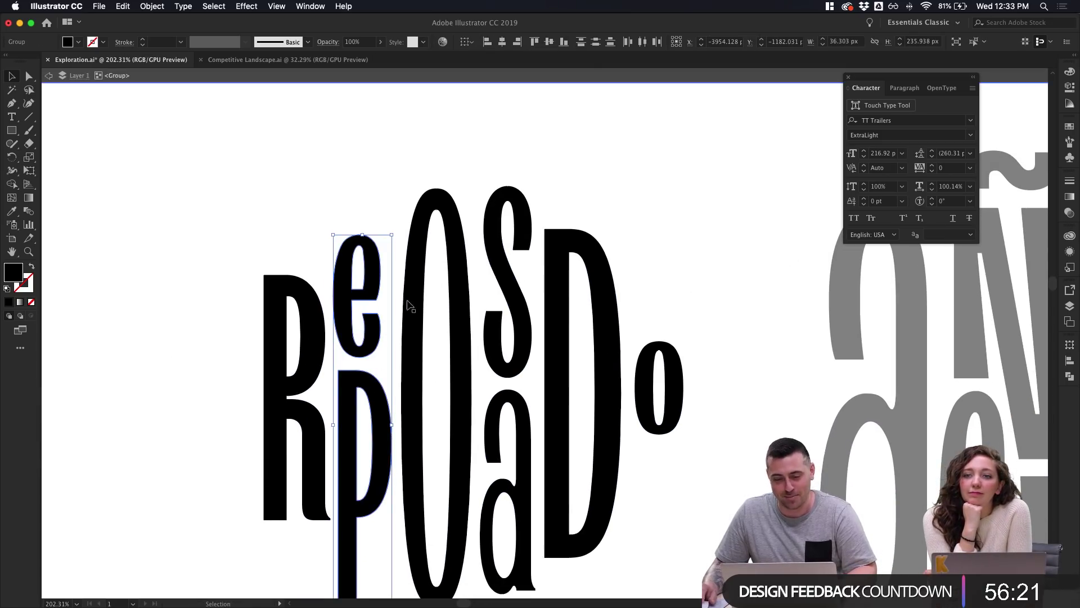
click(502, 42)
click(518, 157)
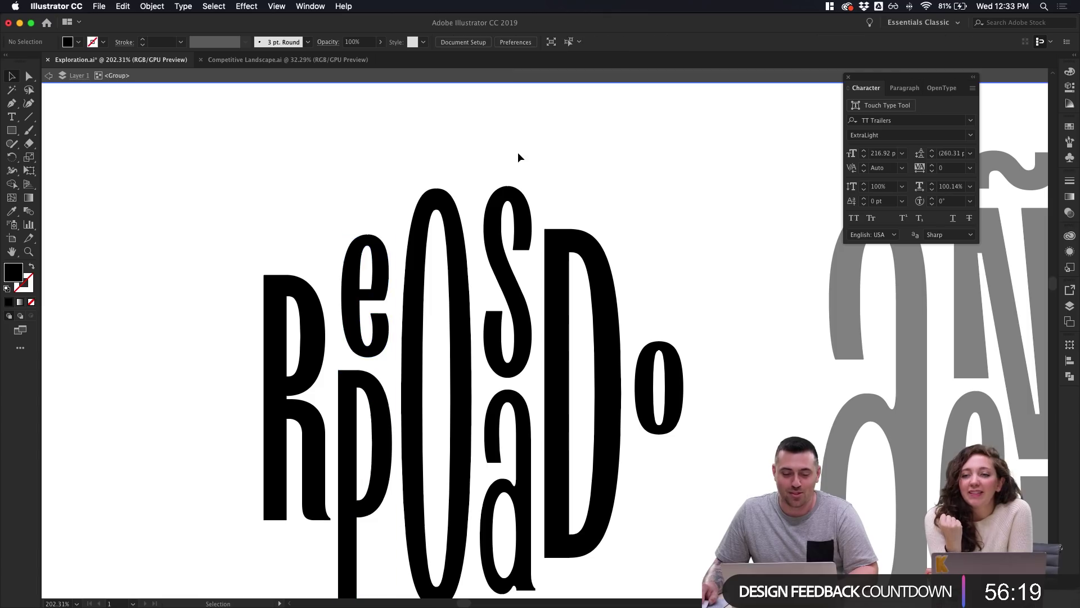
Nudge the small e above the p 3 px to the left and deselect it
drag(381, 293, 378, 300)
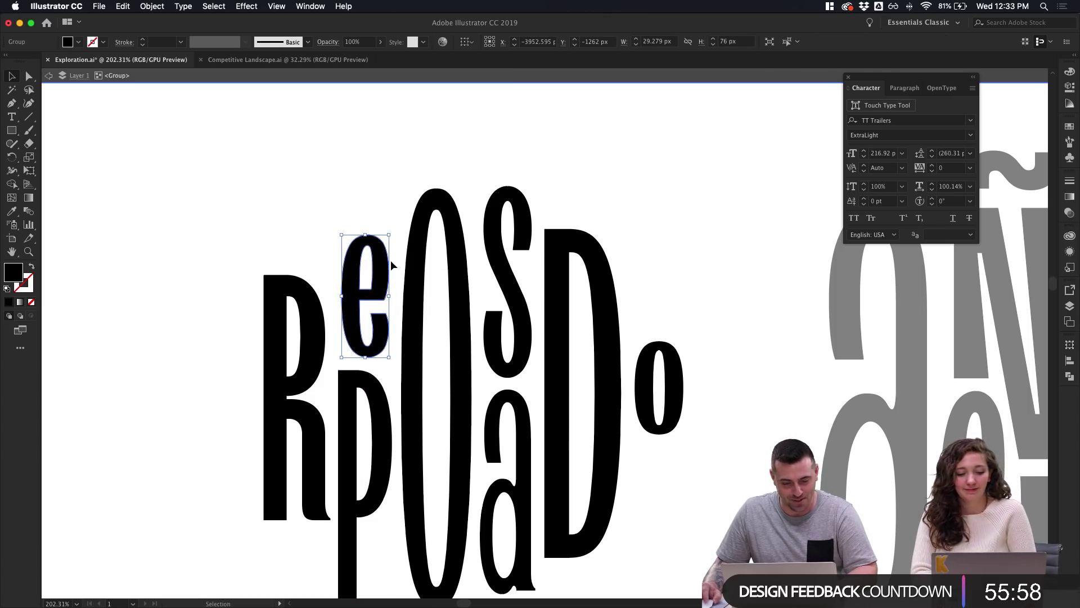
scroll(391, 260, up, 2)
key(Left)
key(Left)
key(Left)
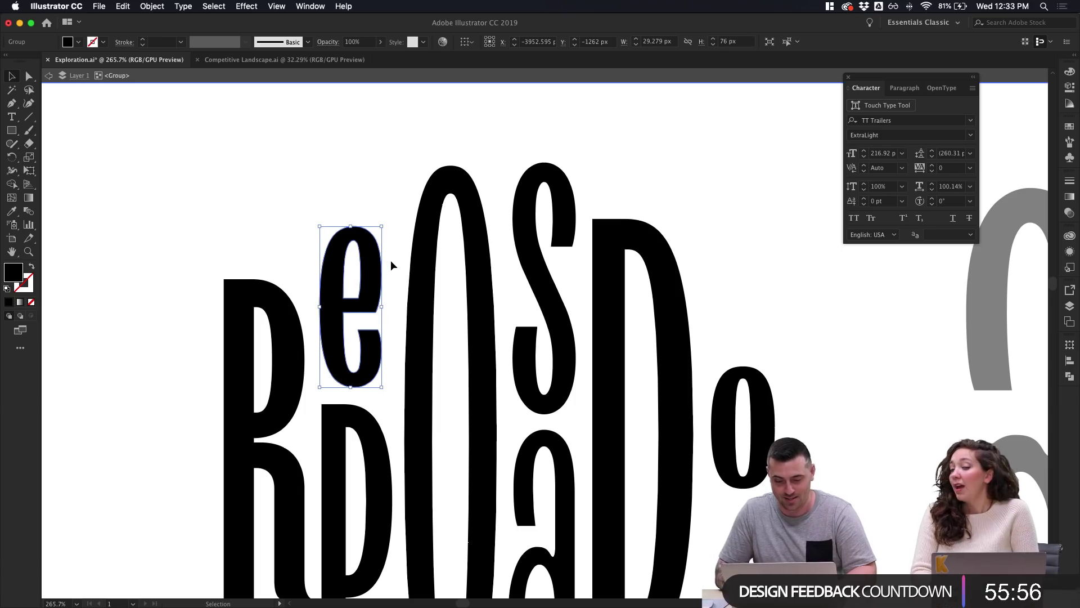
scroll(391, 259, down, 4)
click(408, 196)
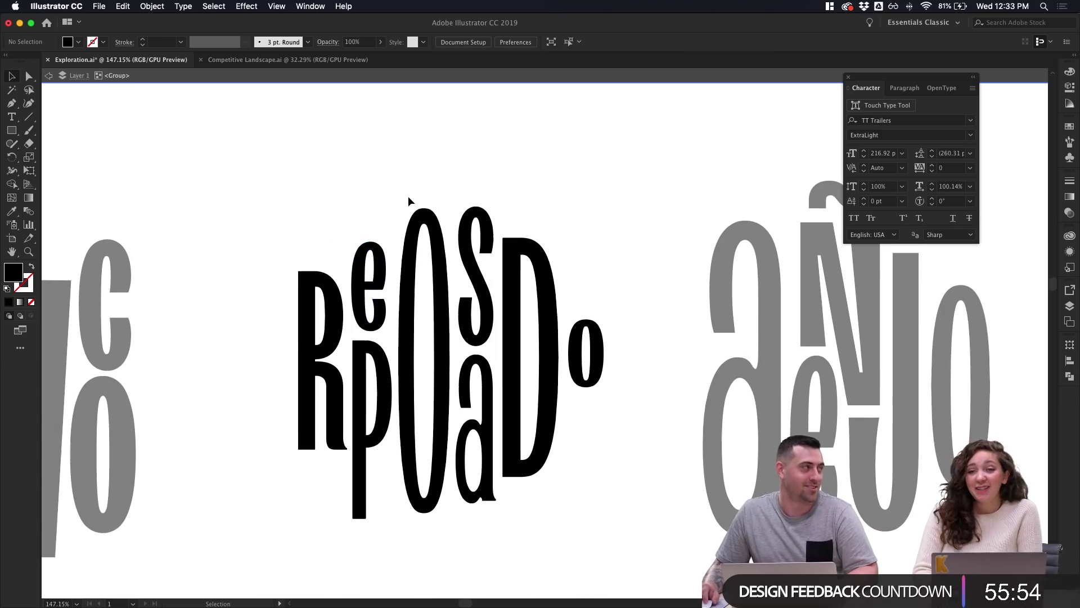
scroll(409, 199, down, 2)
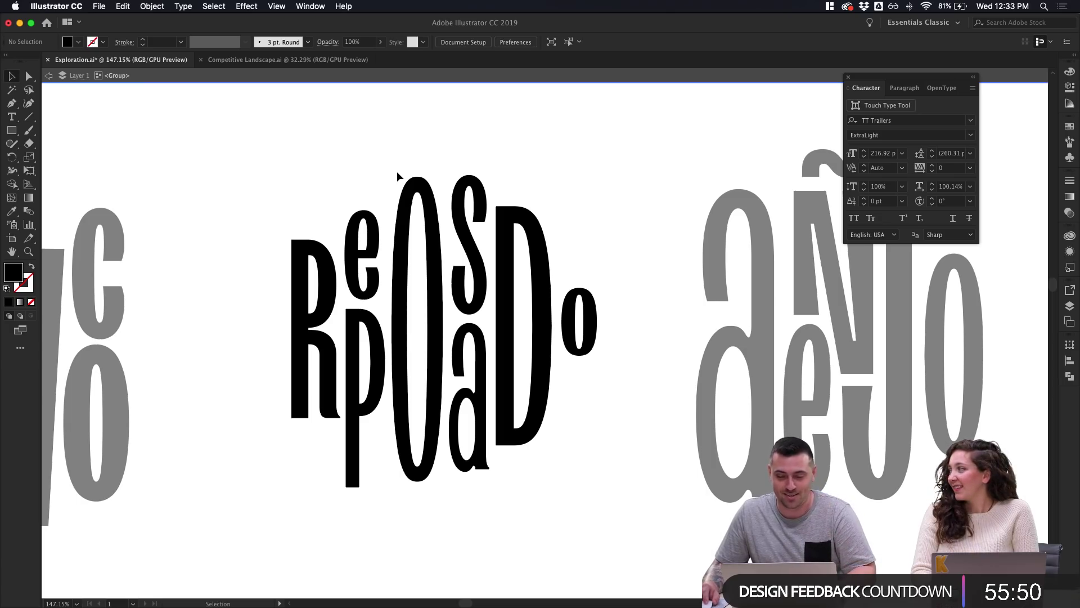
Exit isolation mode, ungroup the Reposado lettering and view it at 100% between Blanco and Añejo
double_click(397, 172)
click(411, 182)
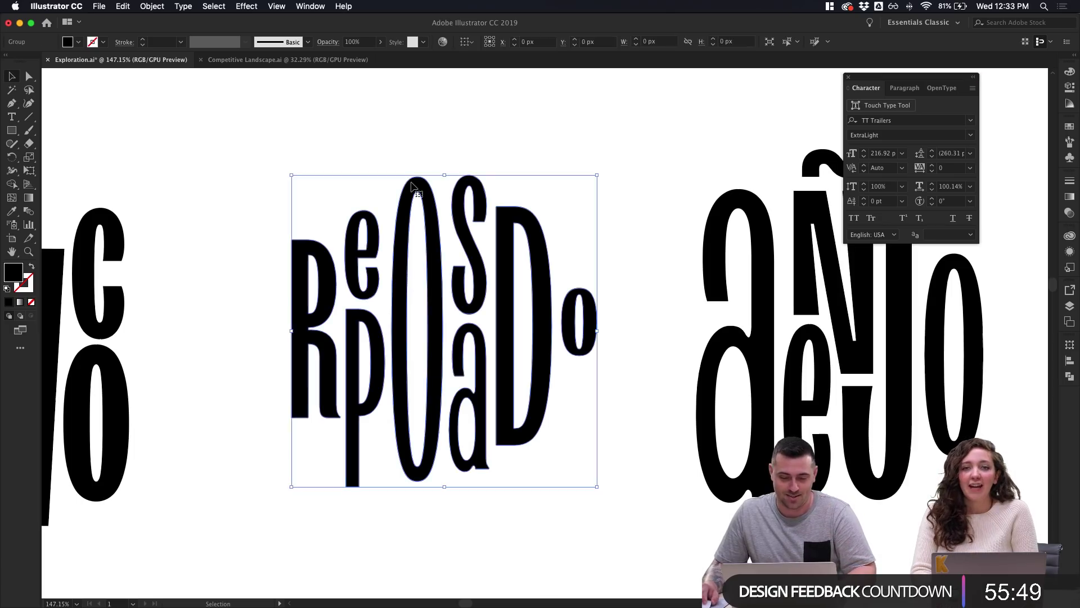
click(451, 143)
key(super+1)
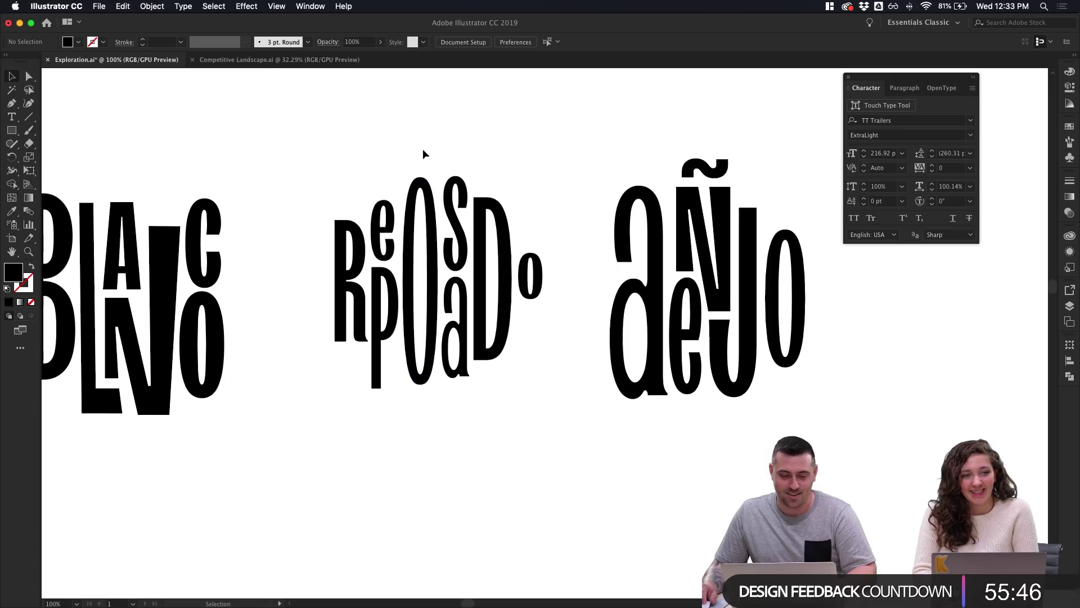
scroll(423, 150, up, 2)
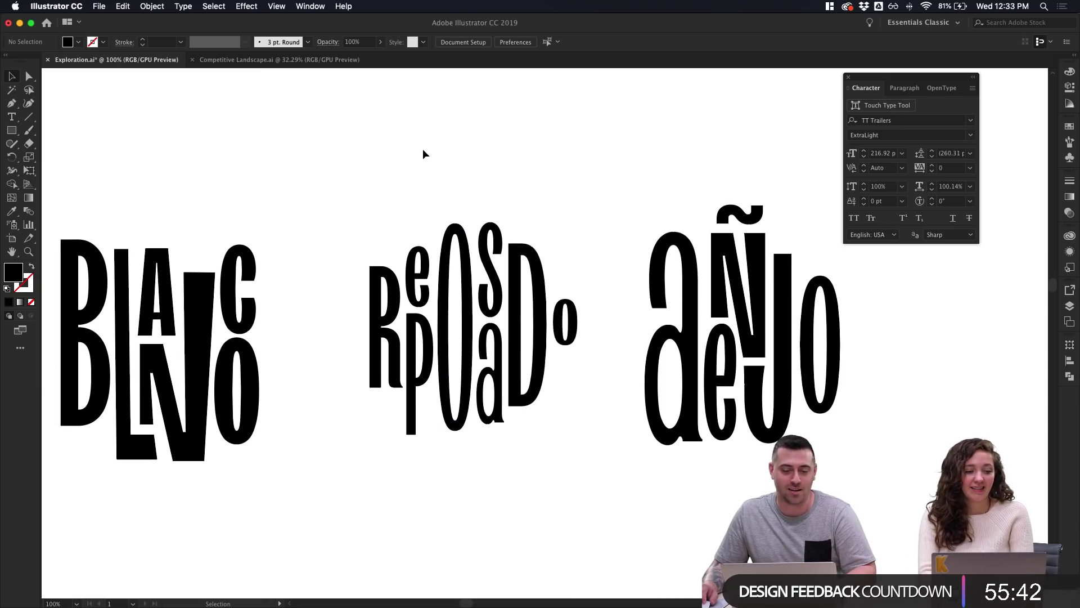
scroll(425, 153, down, 1)
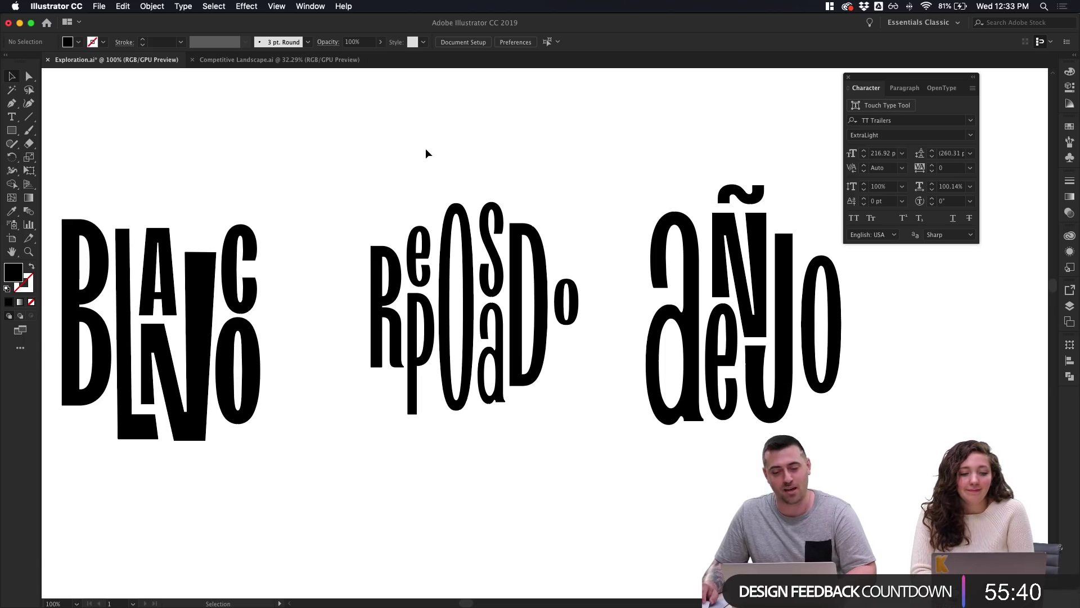
Enlarge the small e above the p slightly and proportionally about its center
alt+scroll(425, 153, up, 1)
click(416, 326)
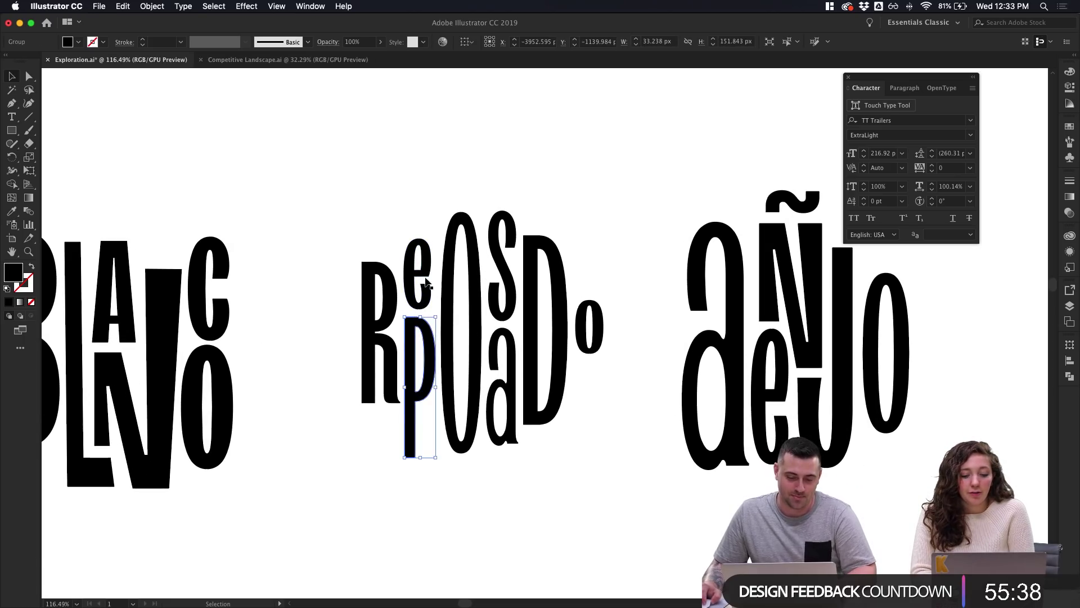
click(427, 272)
alt+scroll(440, 220, up, 4)
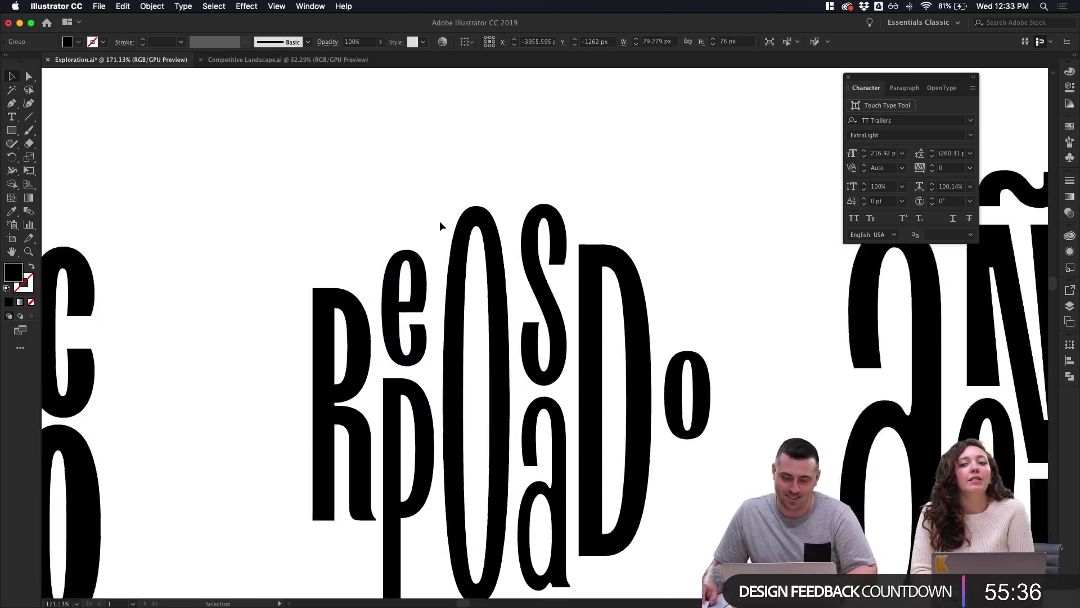
drag(425, 259, 440, 229)
click(439, 230)
alt+scroll(440, 230, down, 1)
alt+scroll(441, 229, down, 2)
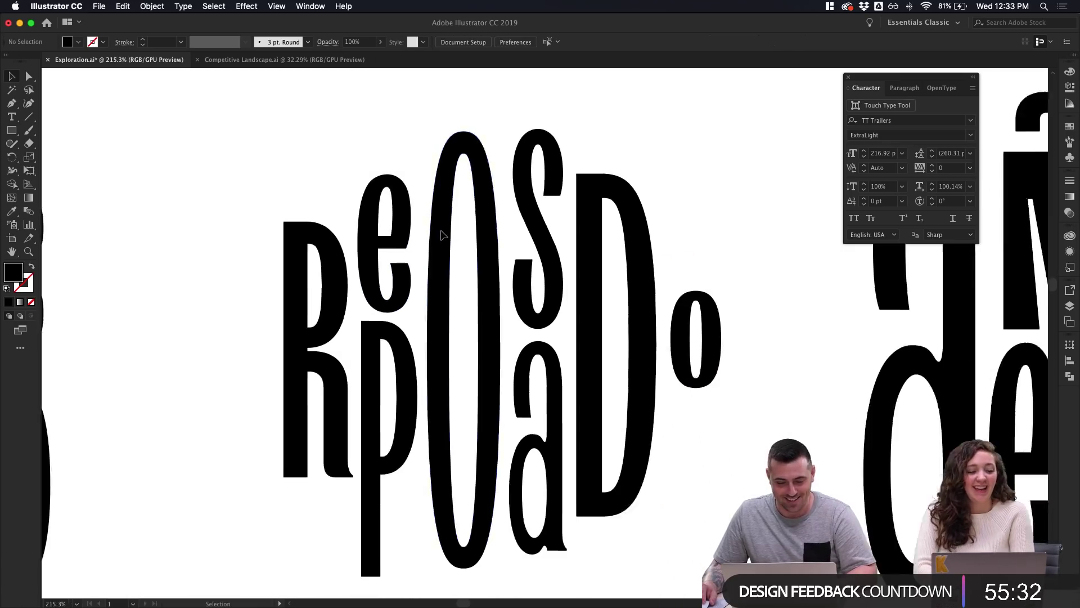
Try to center the small e horizontally on the p, using the p as the key object
click(482, 363)
click(505, 366)
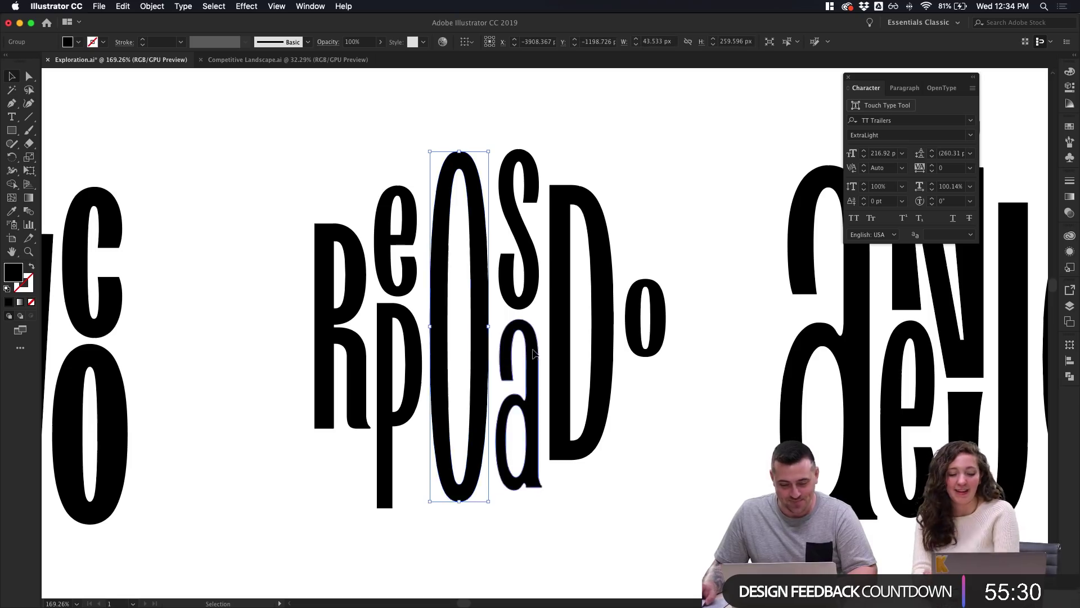
alt+scroll(506, 360, up, 2)
click(349, 276)
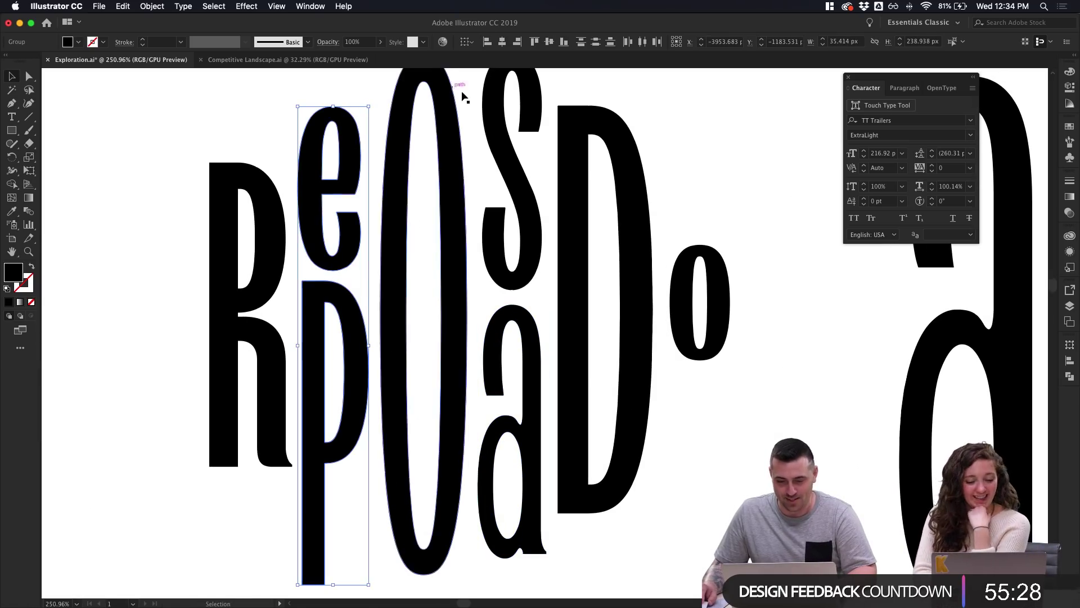
click(343, 309)
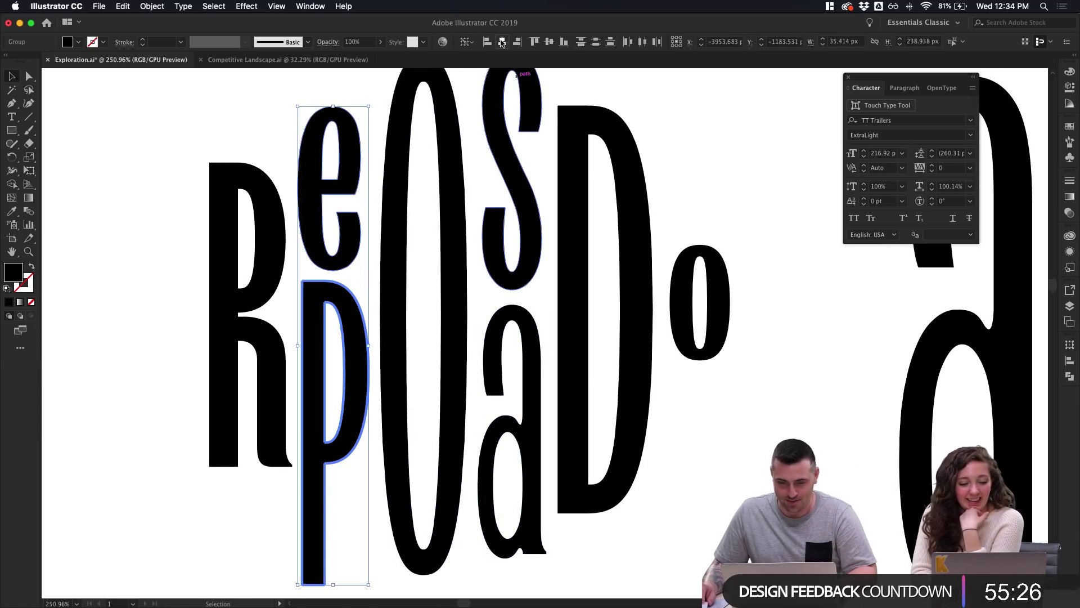
click(372, 111)
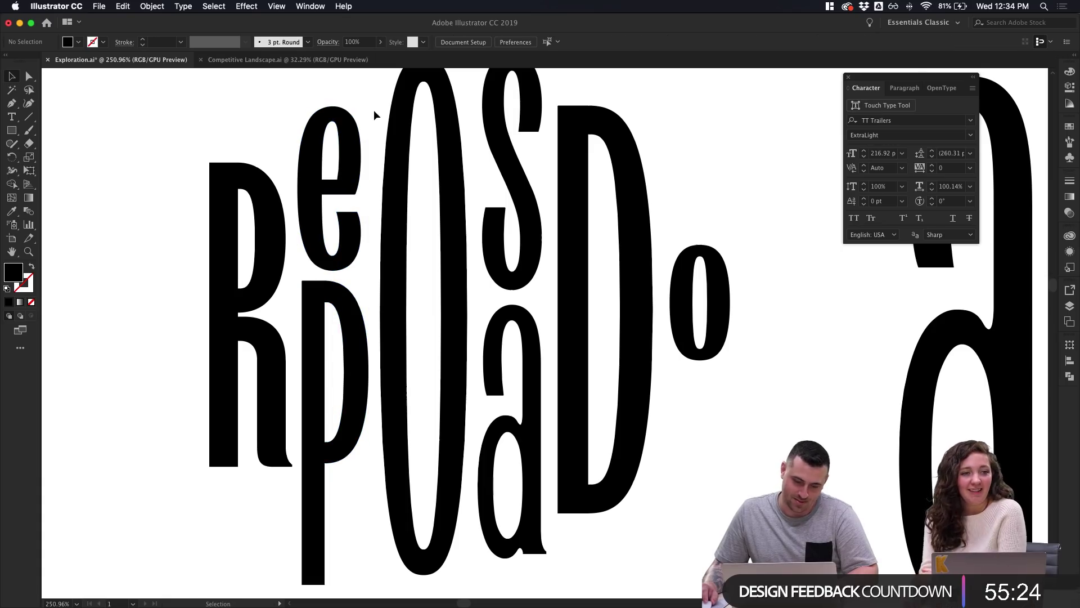
alt+scroll(394, 126, down, 2)
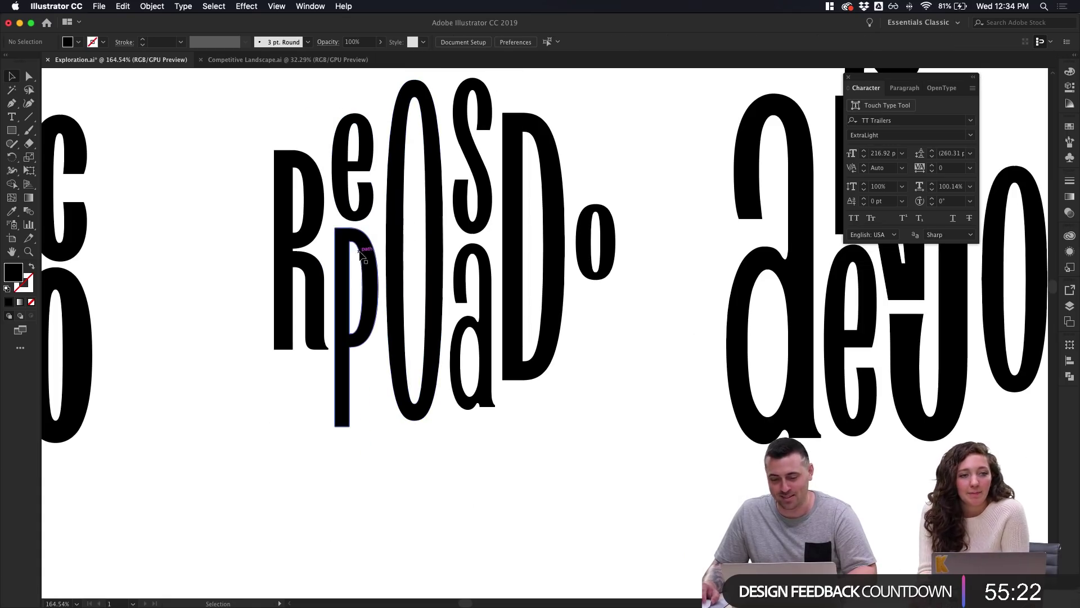
click(416, 253)
click(473, 315)
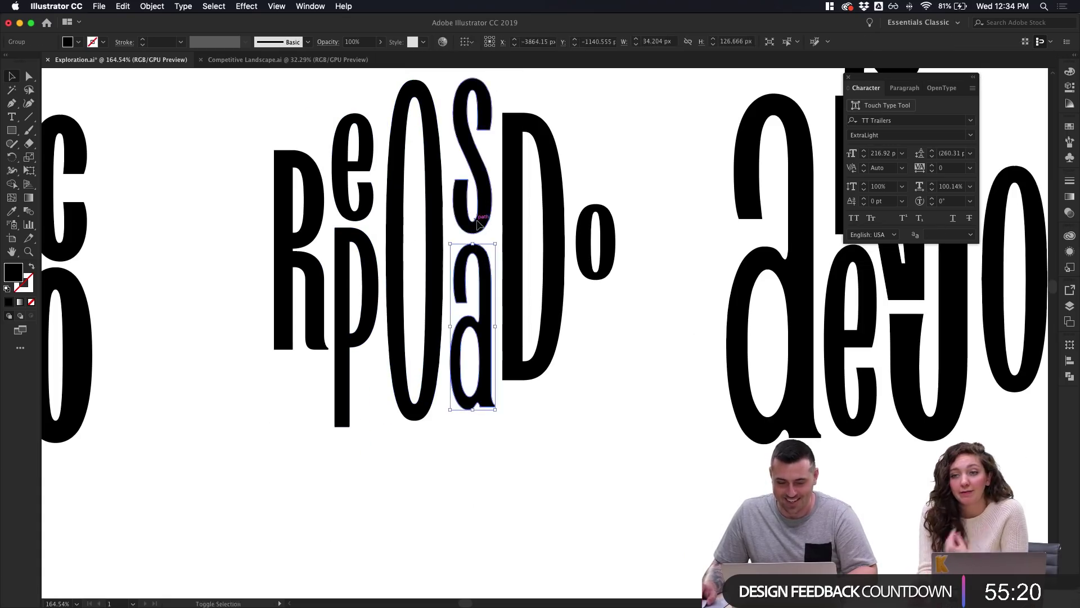
shift+click(477, 224)
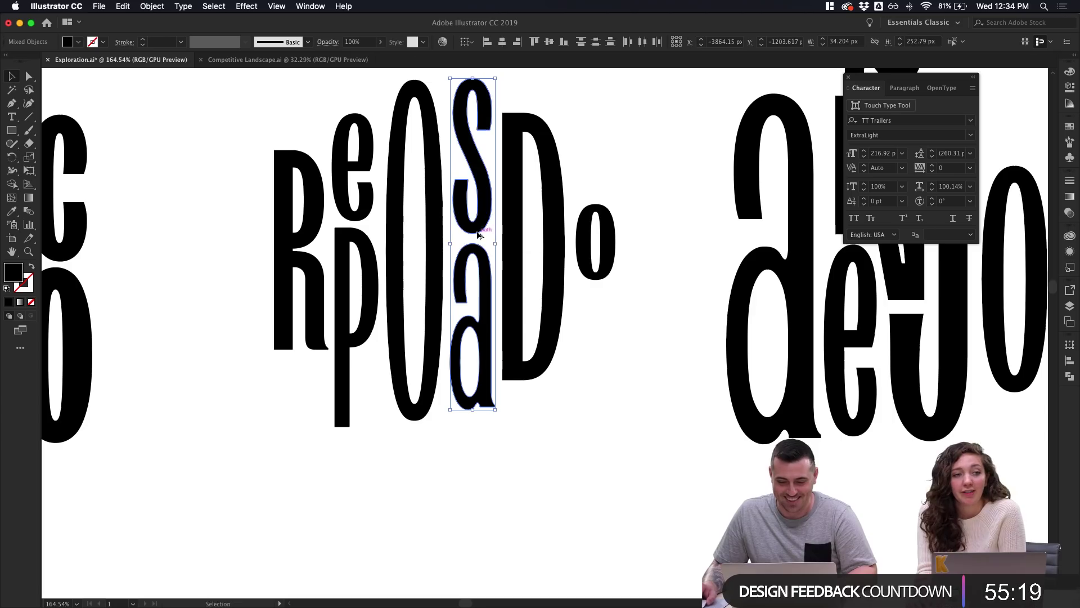
click(564, 85)
Try smoothing the inner right edge of the e's counter by deleting its middle anchor point
click(338, 127)
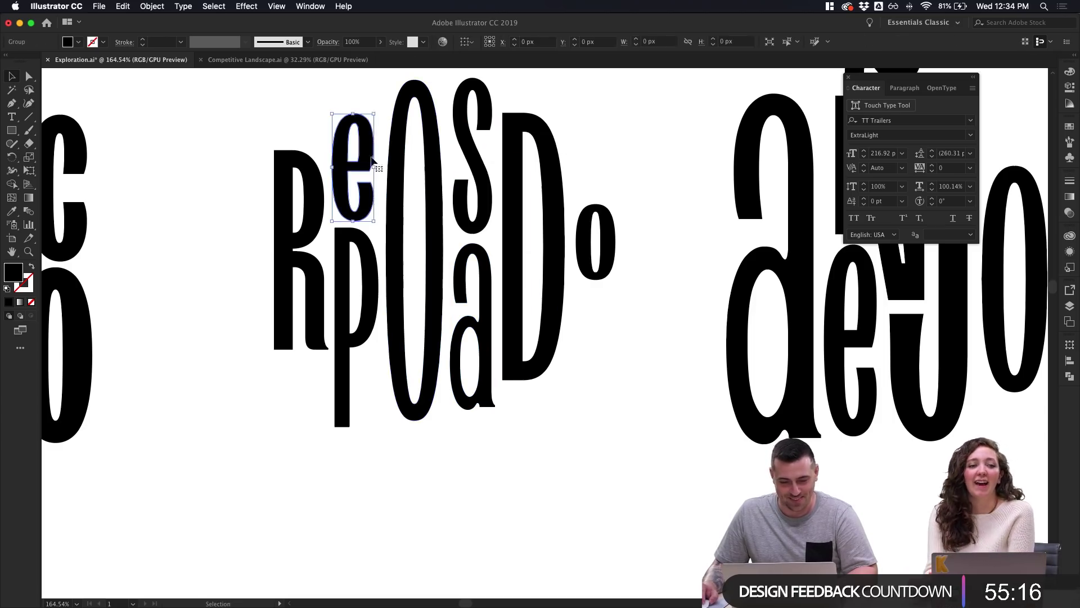
scroll(373, 157, up, 3)
key(a)
click(355, 164)
scroll(354, 151, up, 5)
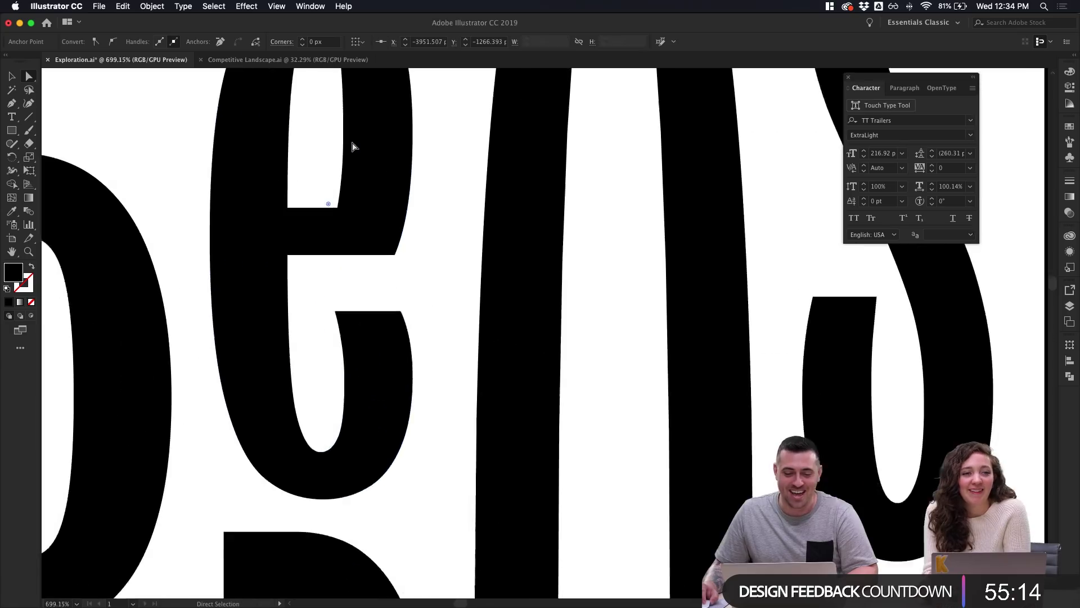
key(minus)
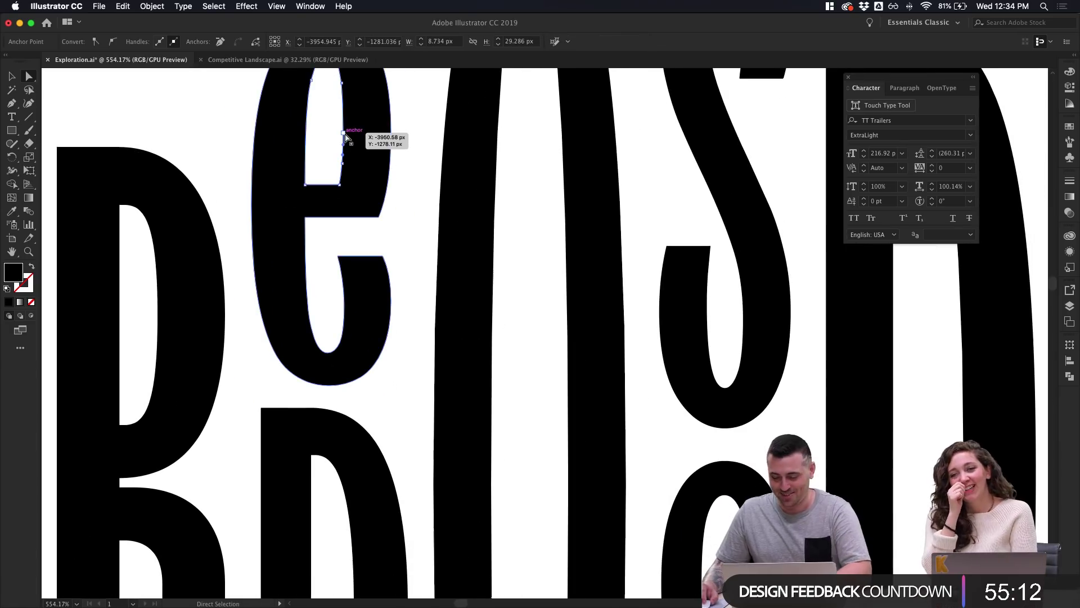
click(343, 134)
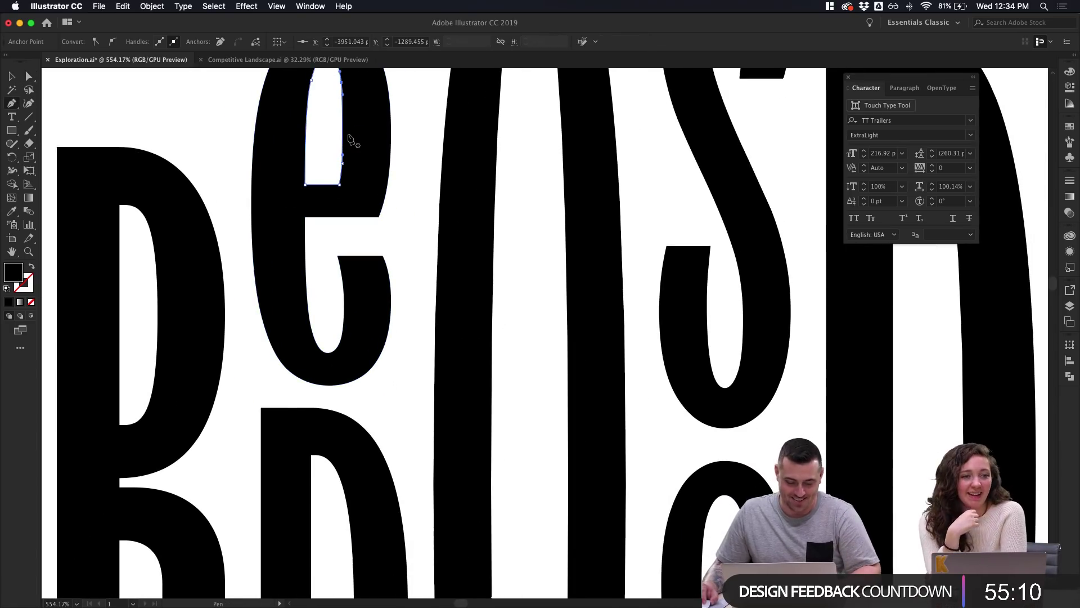
key(a)
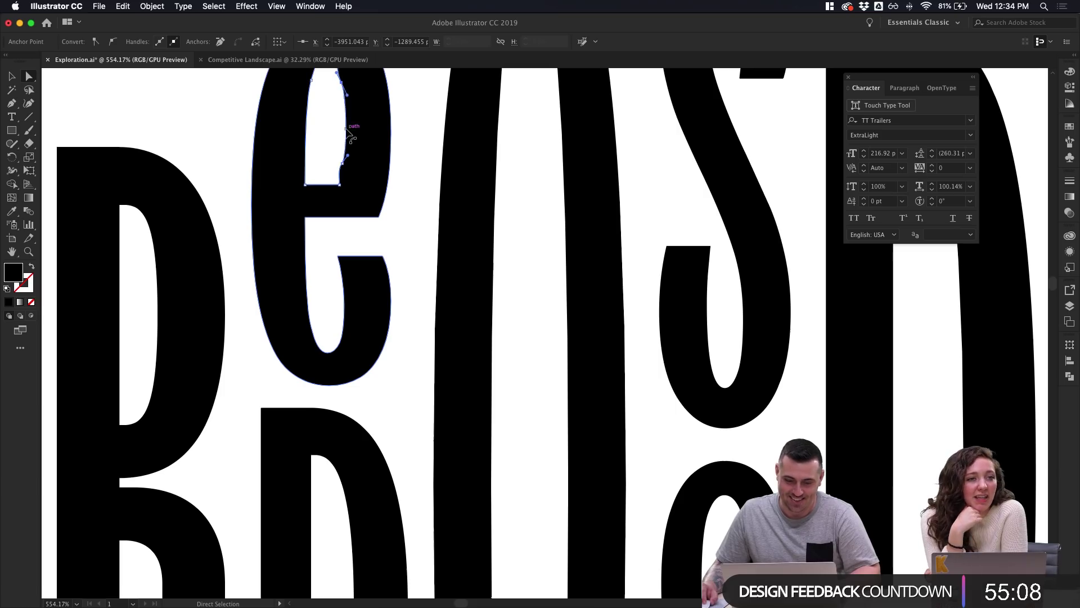
Undo the anchor point edits in the e's counter
click(398, 121)
scroll(413, 119, down, 1)
scroll(414, 120, down, 5)
key(super+z)
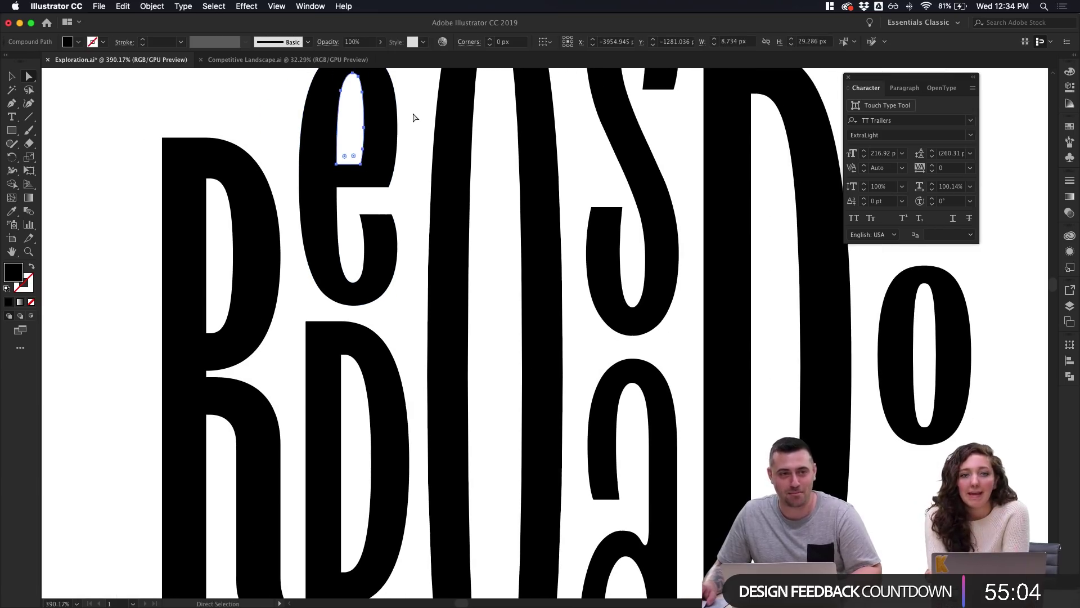
scroll(412, 115, down, 1)
scroll(408, 104, down, 2)
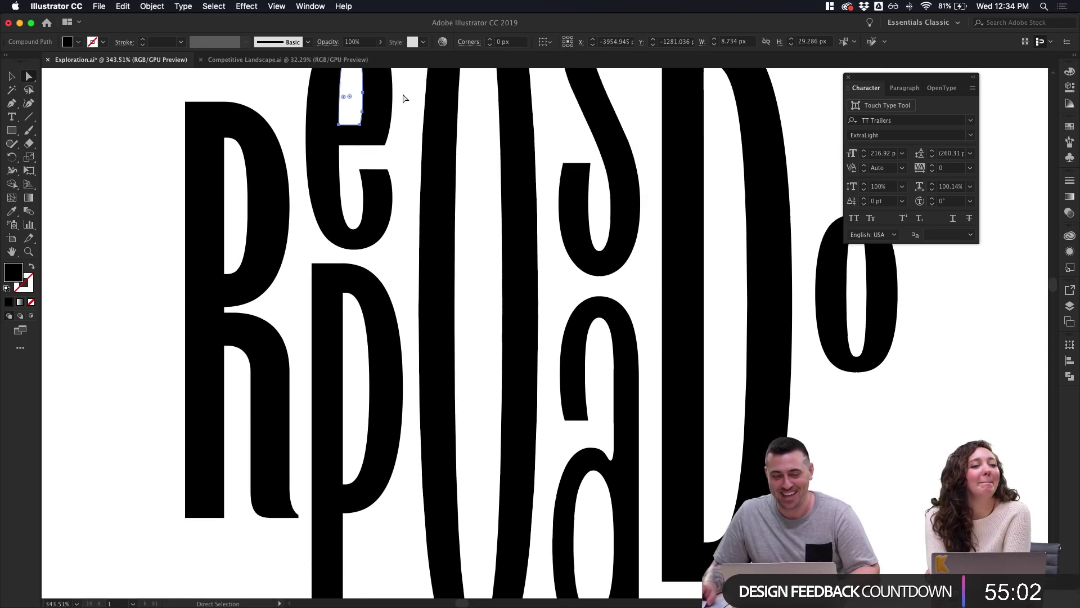
Compare the letter proportions and weights of the stacked Reposado lettering with the Blanco and Añejo words
scroll(406, 101, down, 2)
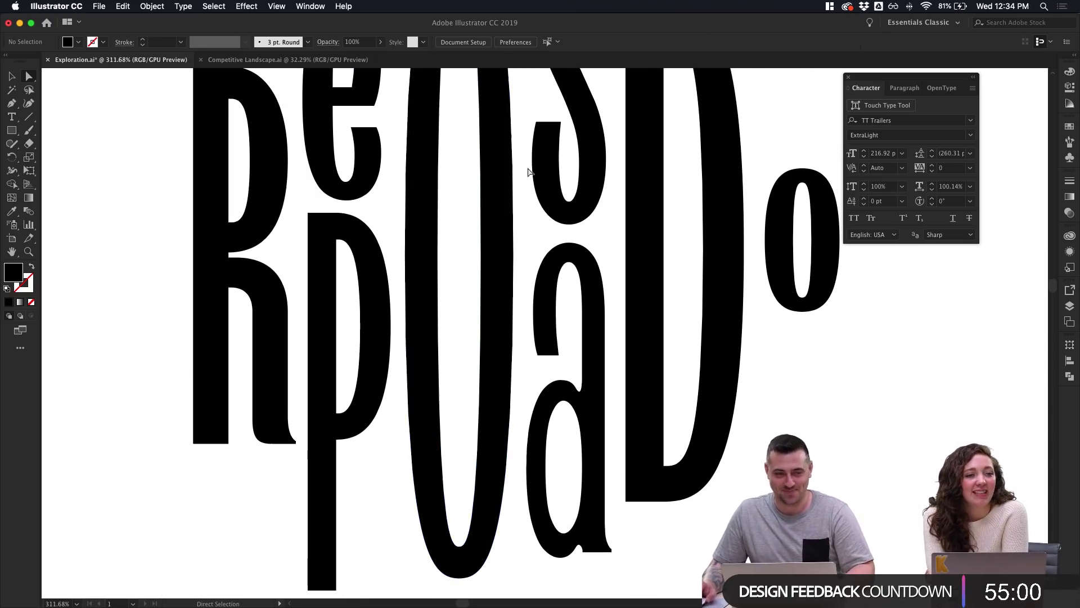
click(802, 235)
scroll(804, 247, down, 5)
scroll(817, 374, up, 6)
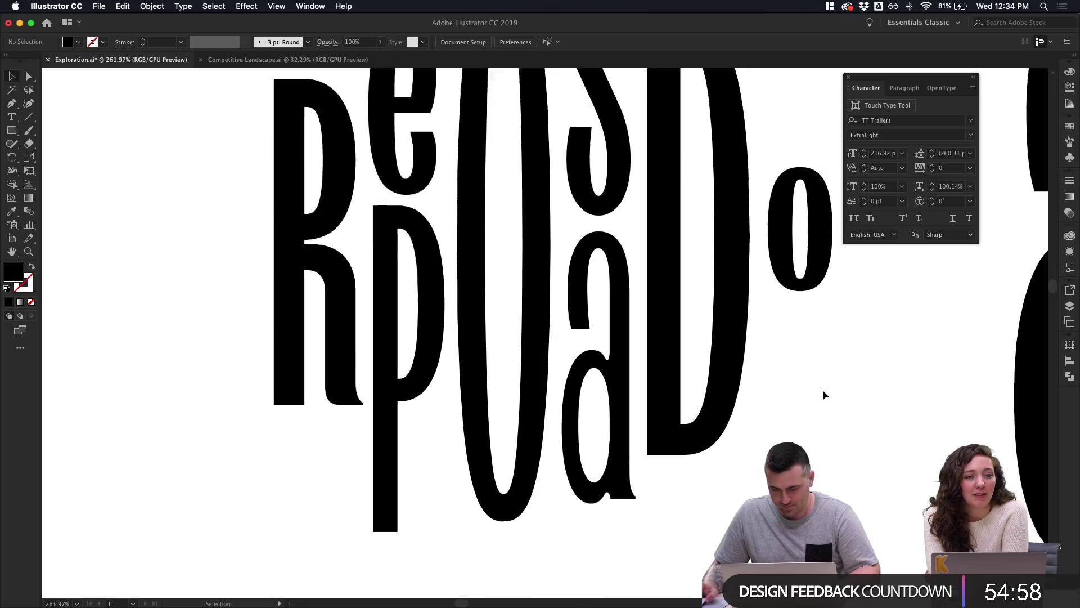
scroll(826, 390, down, 3)
scroll(826, 390, up, 1)
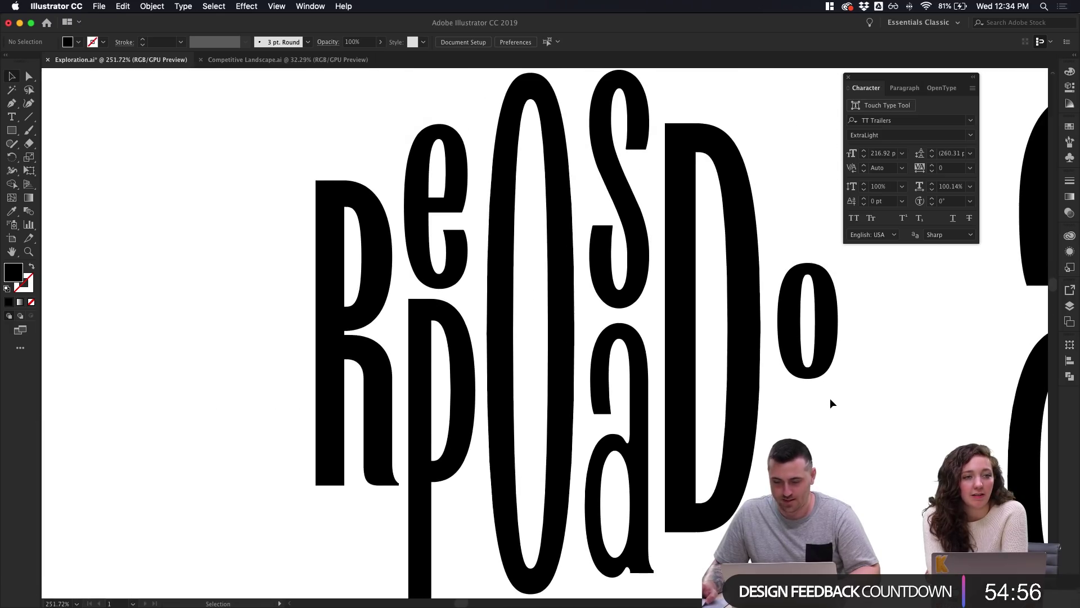
scroll(830, 397, left, 1)
click(659, 275)
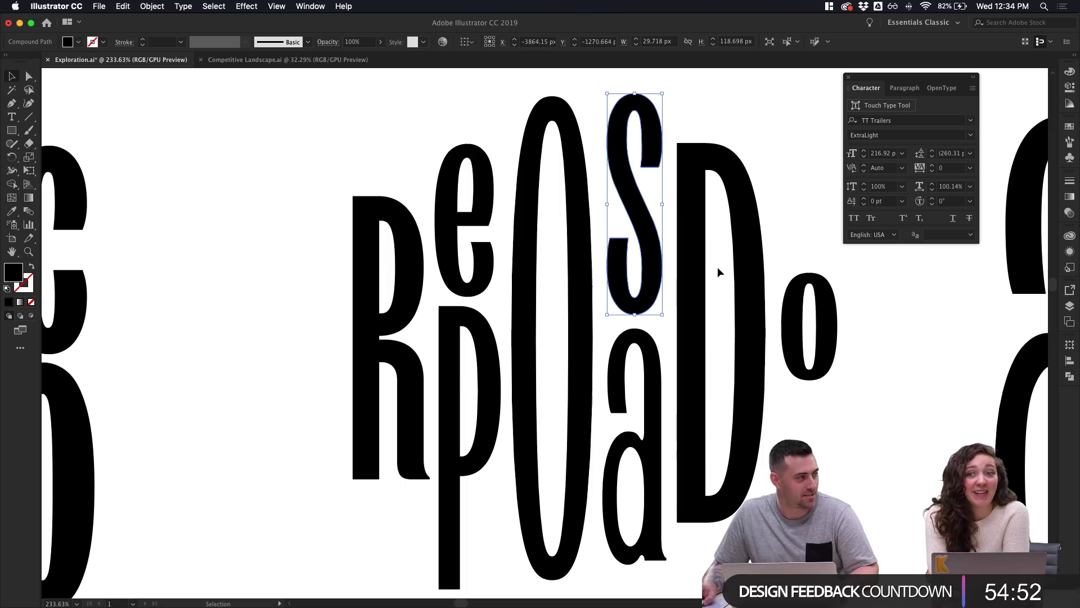
click(696, 118)
click(659, 127)
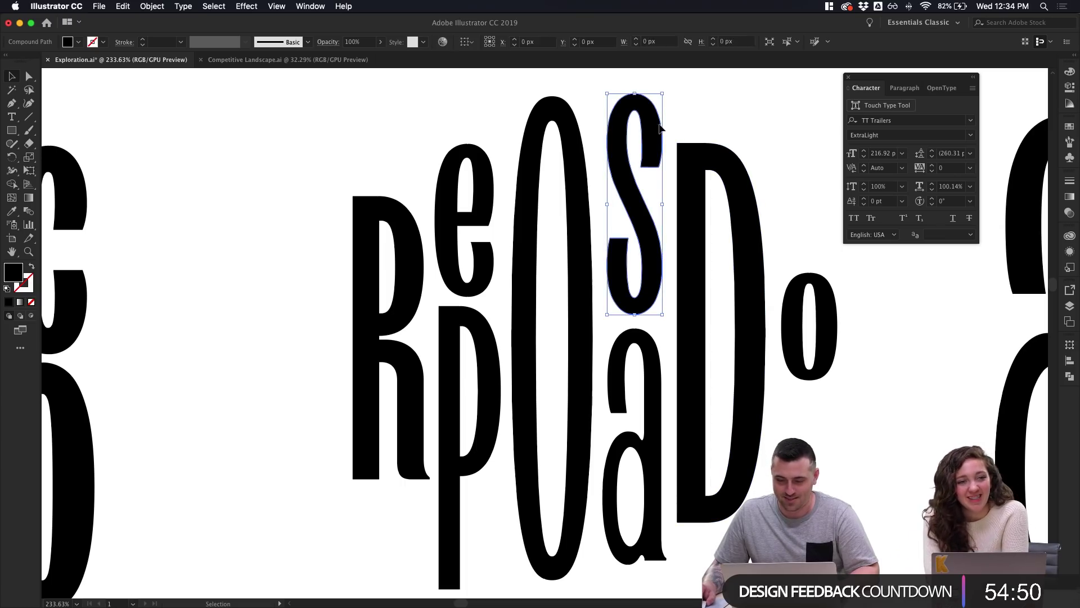
scroll(705, 114, down, 3)
click(781, 287)
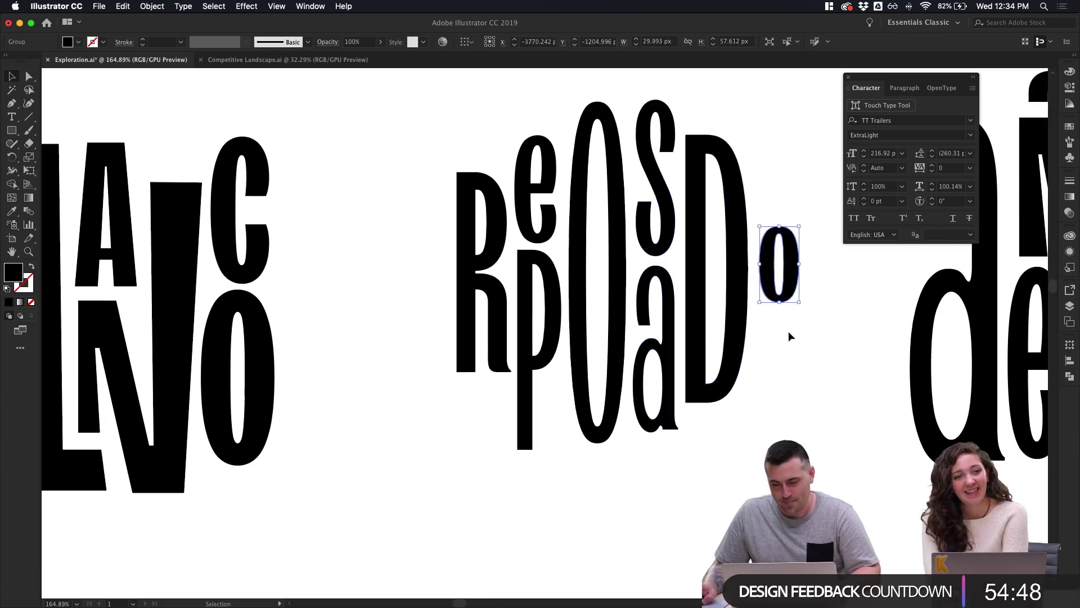
click(788, 332)
scroll(788, 332, down, 3)
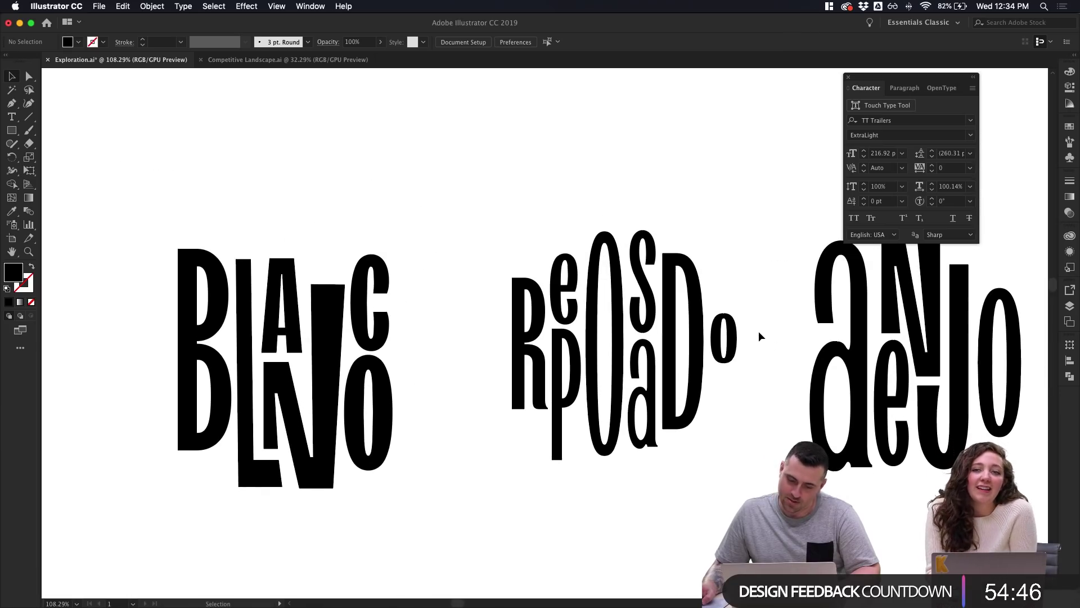
scroll(626, 287, up, 2)
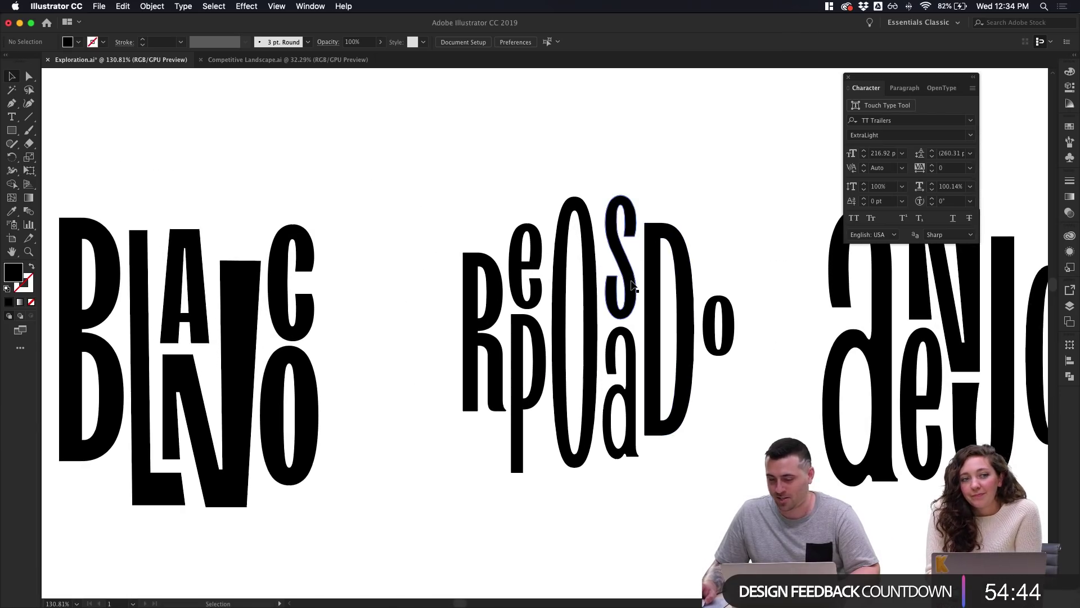
scroll(632, 286, down, 2)
scroll(633, 286, right, 1)
Draw a black rectangle about 40 by 156 px covering the letter R of Reposado
key(m)
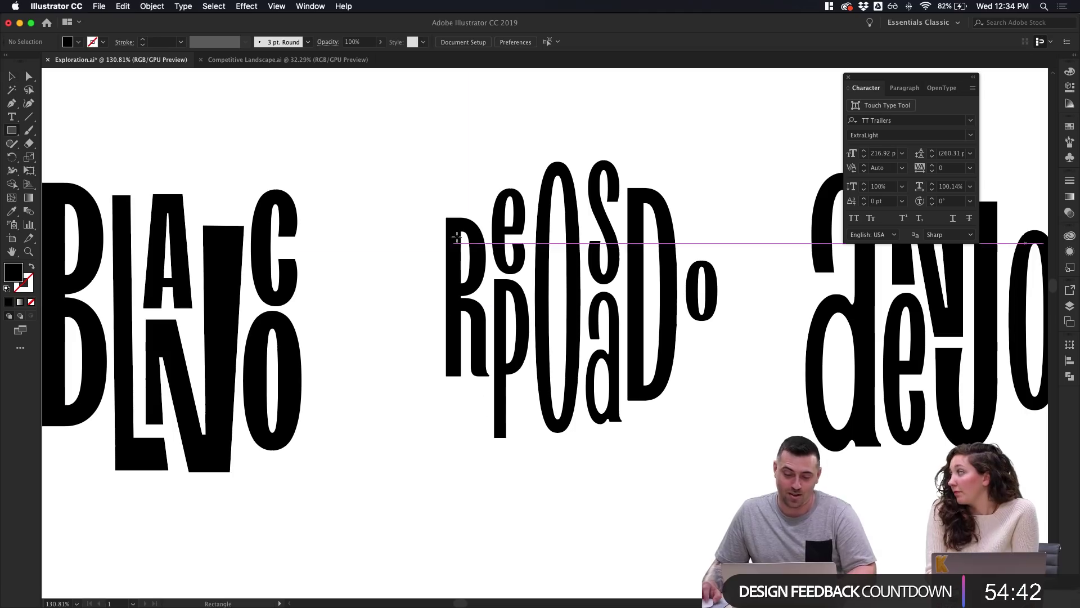
drag(449, 214, 488, 376)
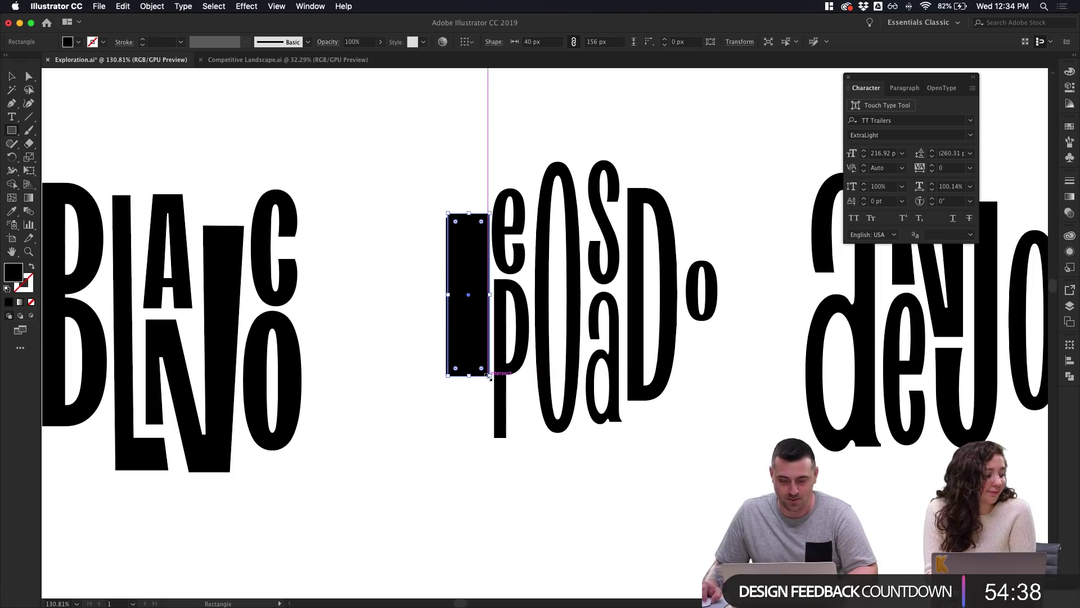
key(v)
click(444, 421)
scroll(439, 394, right, 2)
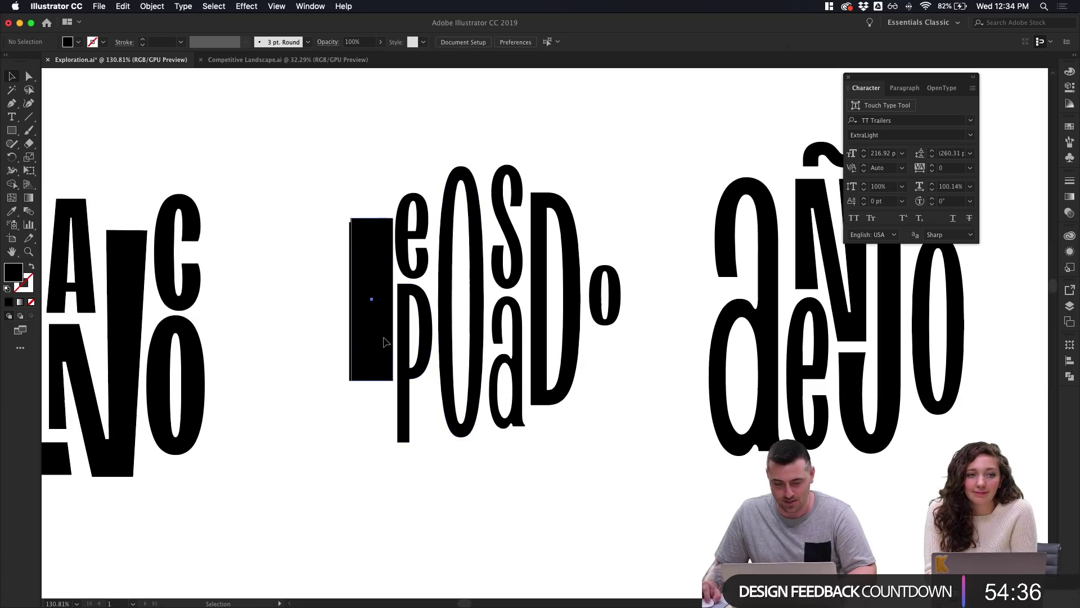
click(374, 354)
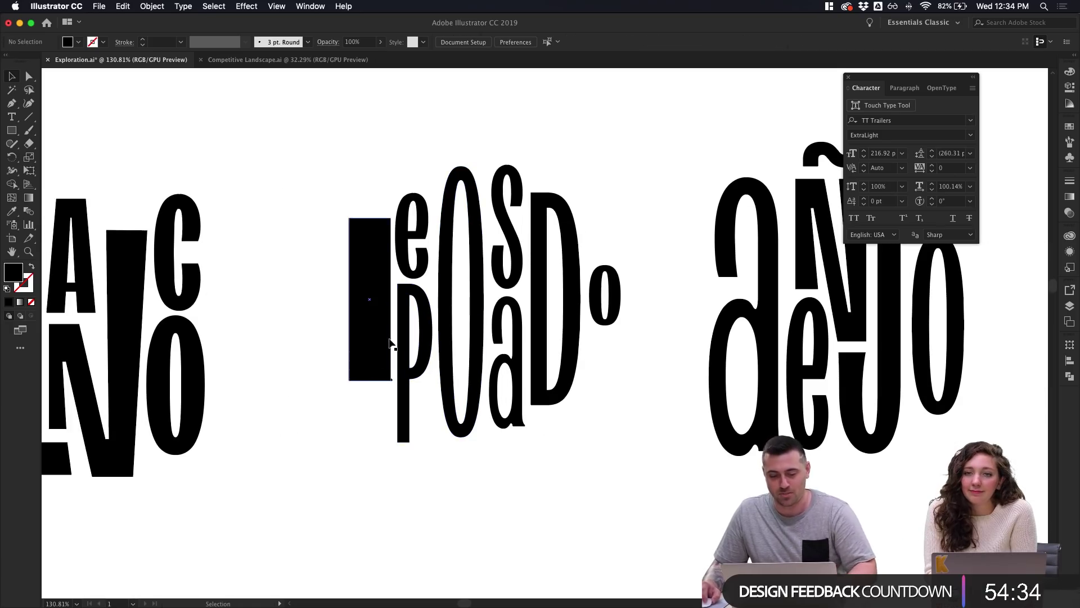
Duplicate the R's rectangle over the small e and shorten the copy to the e's height, 82 px
drag(384, 284, 428, 187)
drag(418, 117, 414, 193)
click(446, 159)
click(416, 191)
click(429, 184)
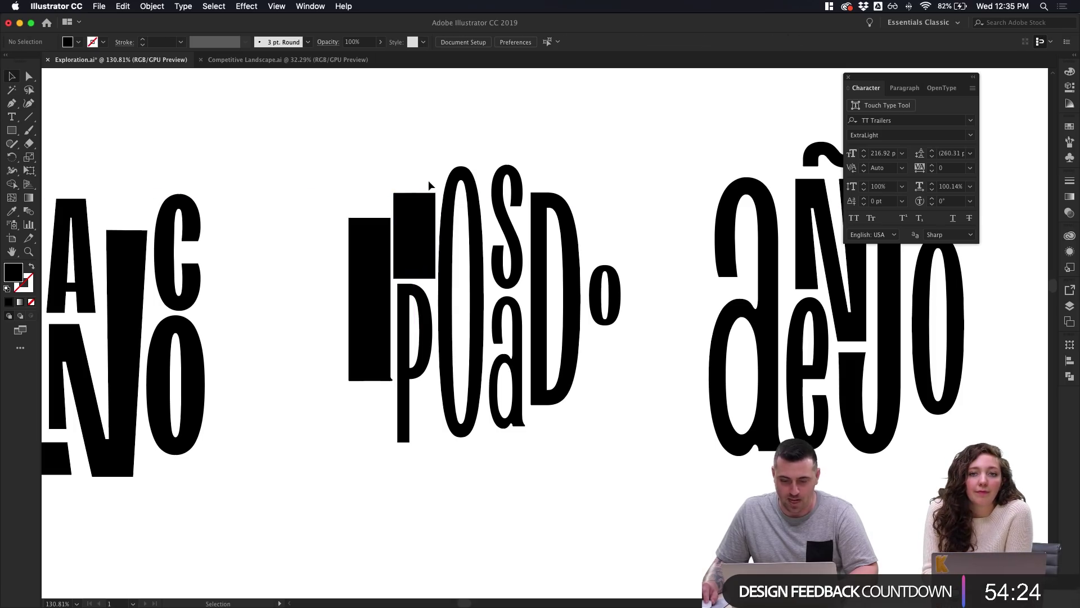
Duplicate the e's rectangle over the p and extend the copy to the bottom of the stem, 153 px high
drag(422, 235, 422, 298)
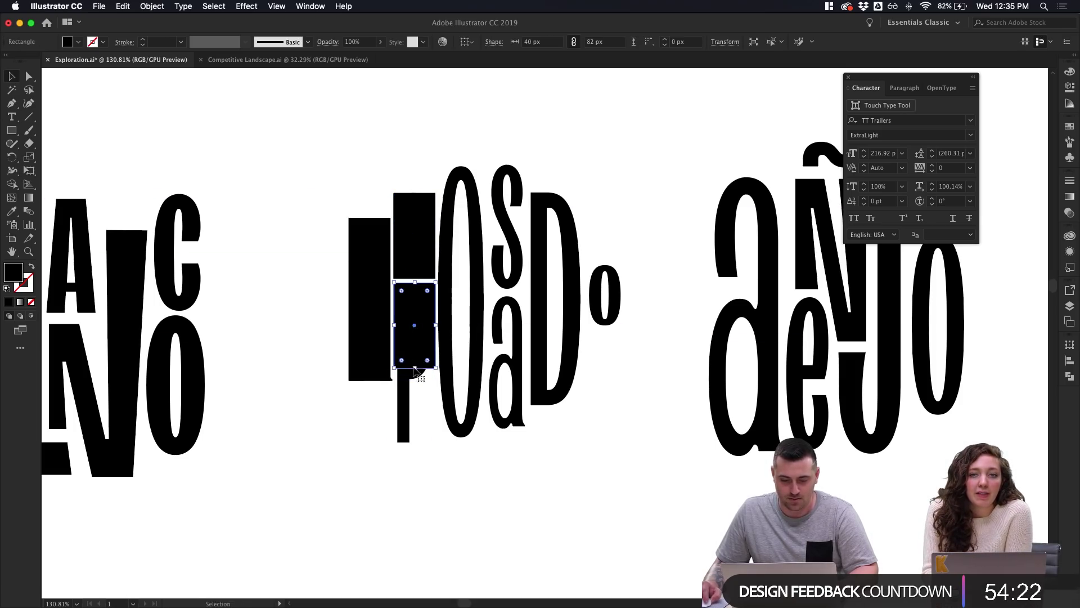
drag(414, 370, 409, 442)
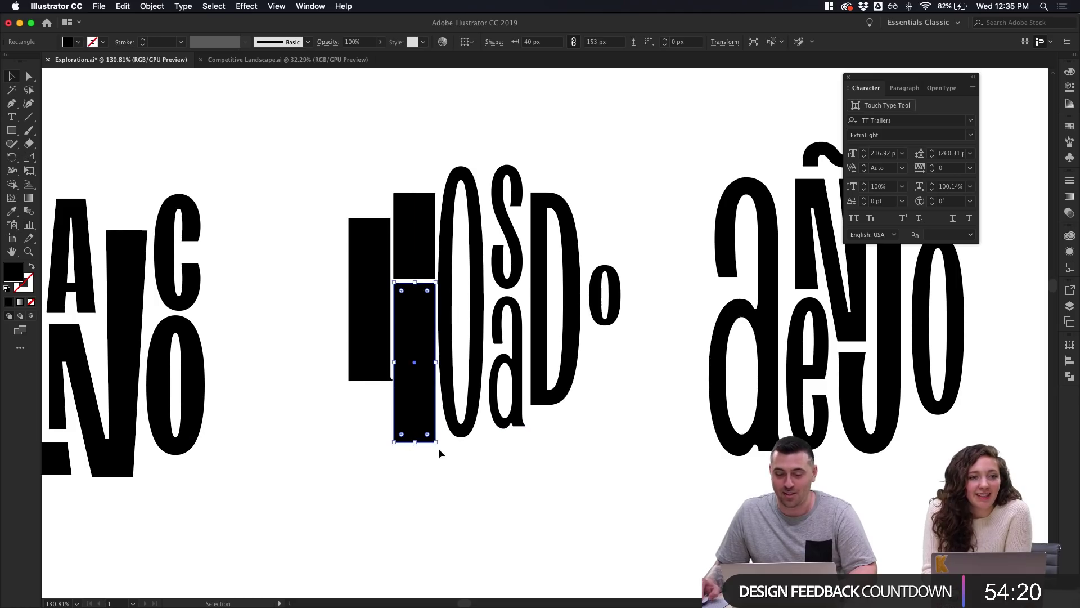
click(449, 480)
Duplicate the e and p rectangles over the tall O and delete the upper copy
click(426, 394)
shift+click(430, 262)
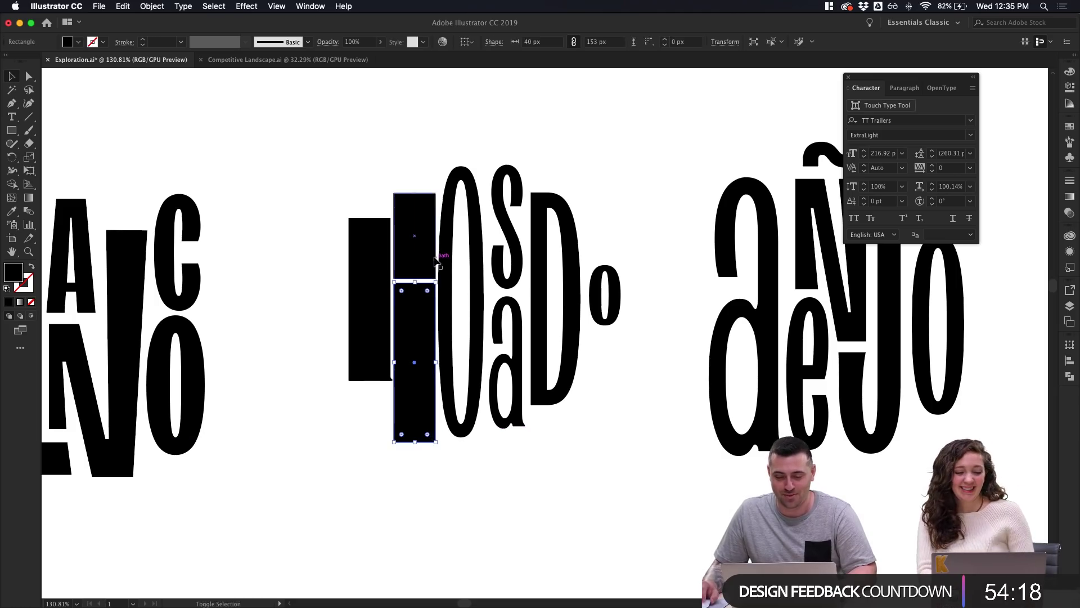
drag(436, 262, 487, 265)
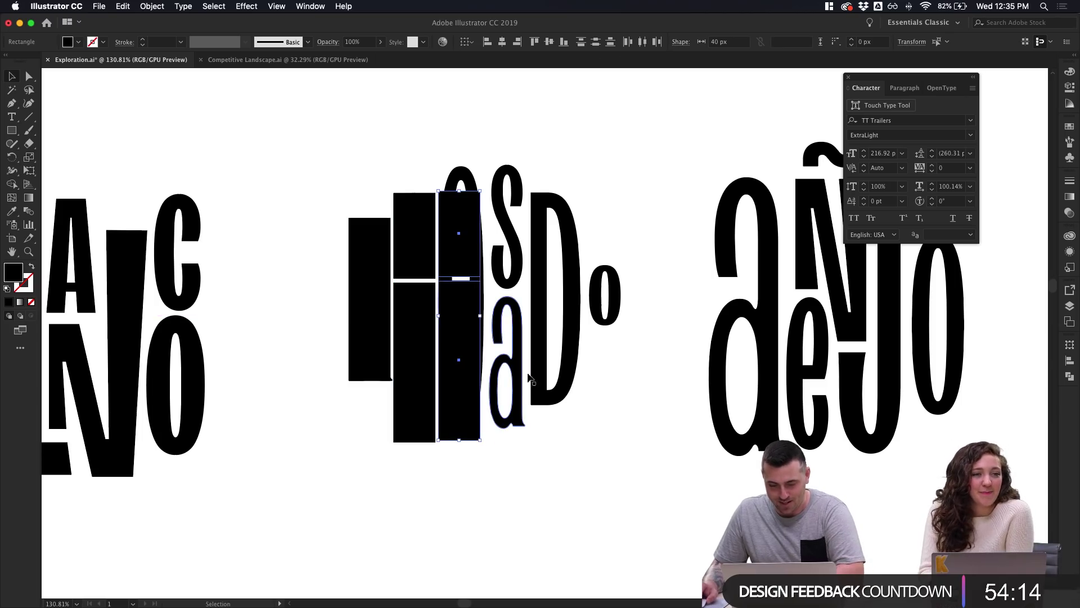
click(561, 429)
click(458, 269)
key(Delete)
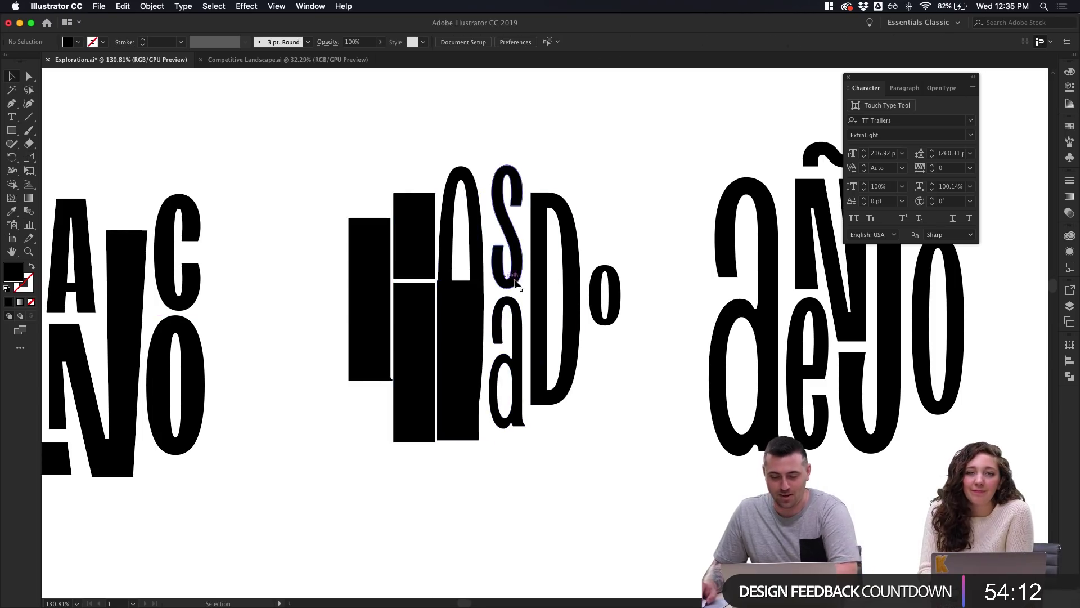
Stretch the remaining rectangle over the tall O to 44 by 263 px
click(473, 378)
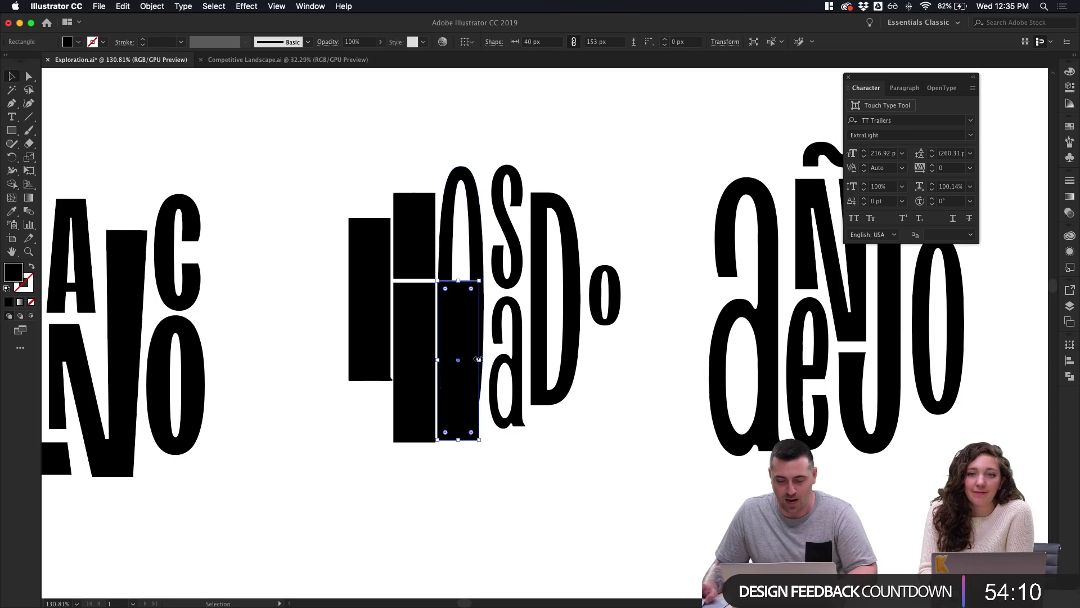
drag(459, 284, 470, 166)
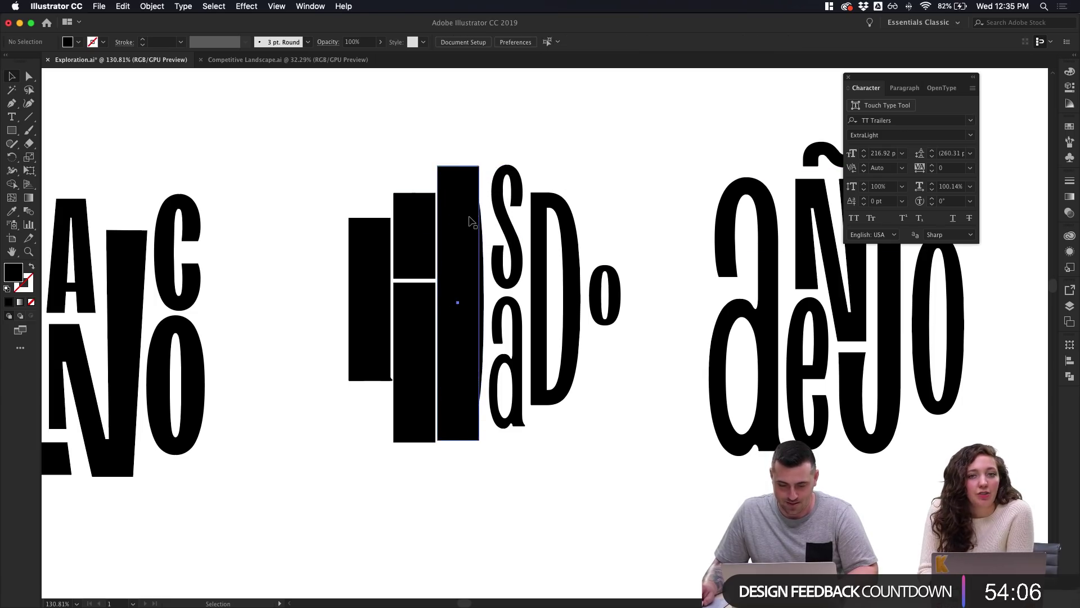
drag(479, 304, 484, 304)
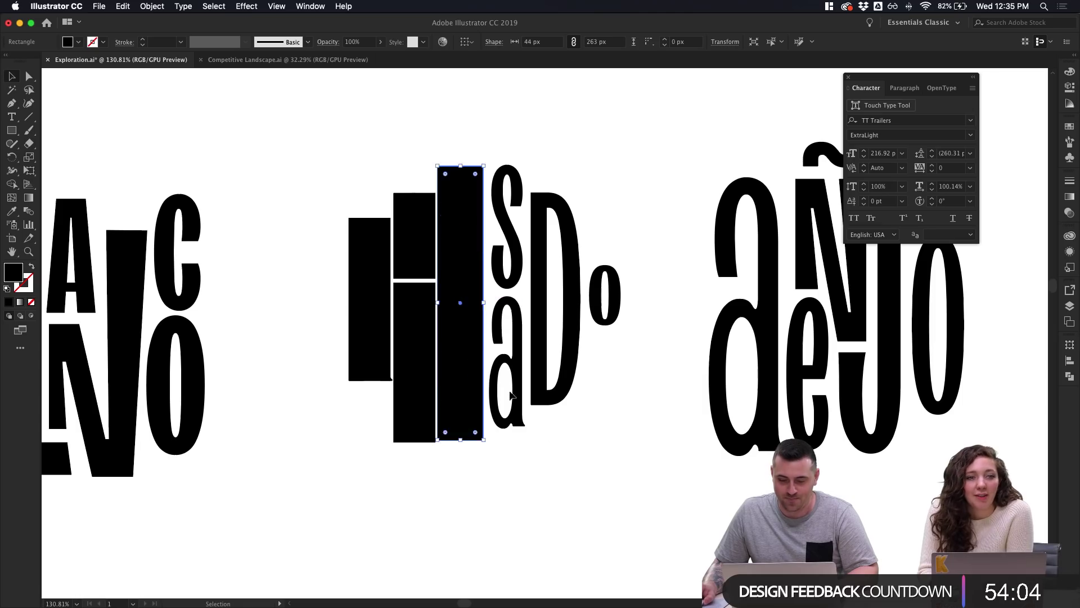
click(550, 453)
click(462, 411)
click(506, 487)
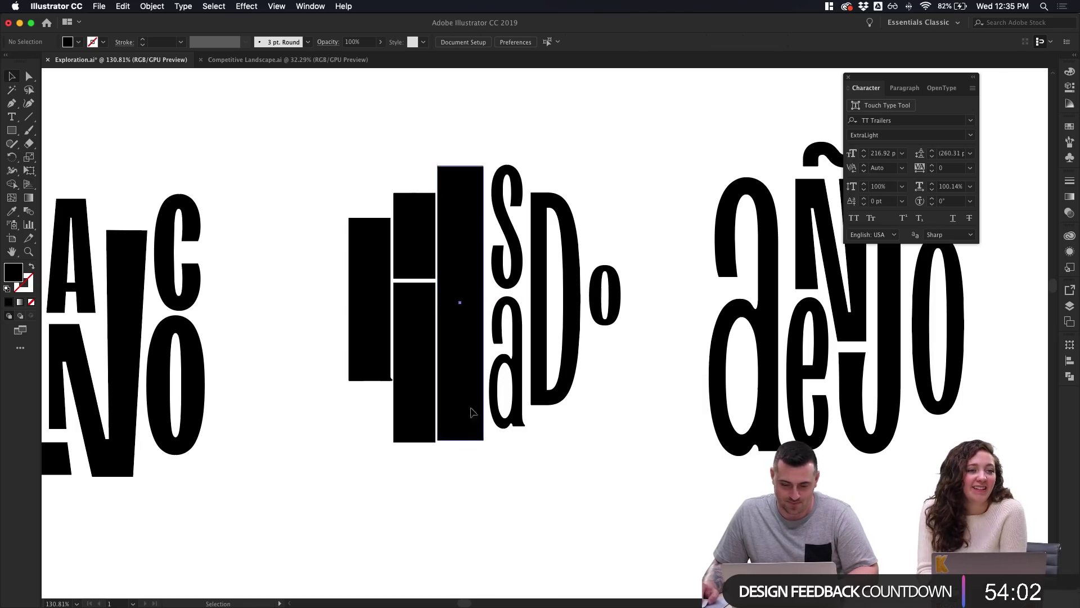
Duplicate the tall O's rectangle over the a and delete the original rectangle on the O
drag(467, 408, 514, 536)
click(478, 315)
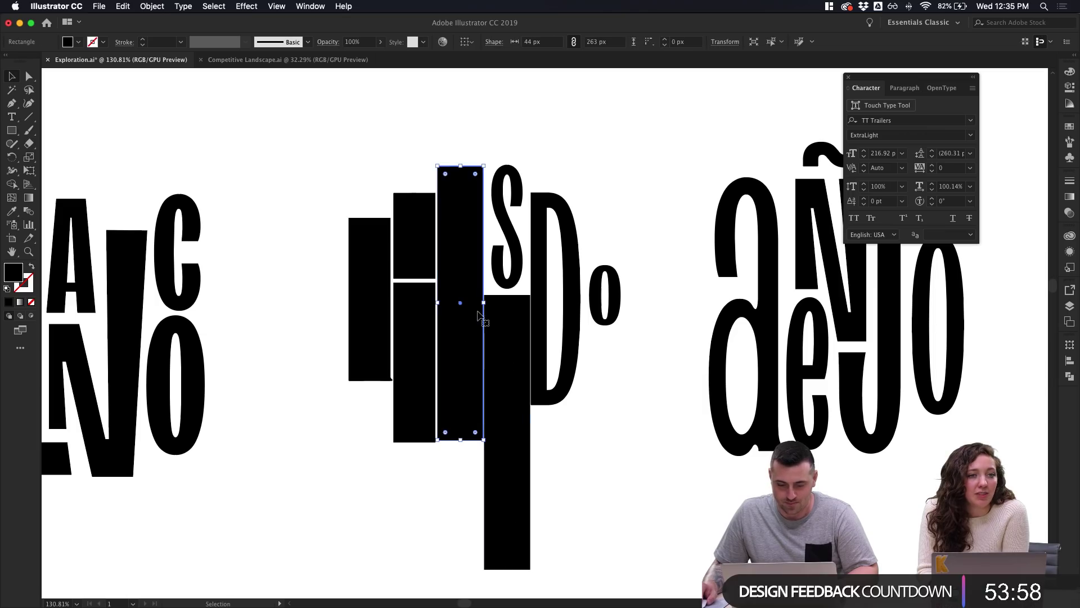
key(Delete)
Cover the tall O with a copy of the p's rectangle resized to 40 by 260 px, and delete the long rectangle over the a
drag(426, 321, 457, 327)
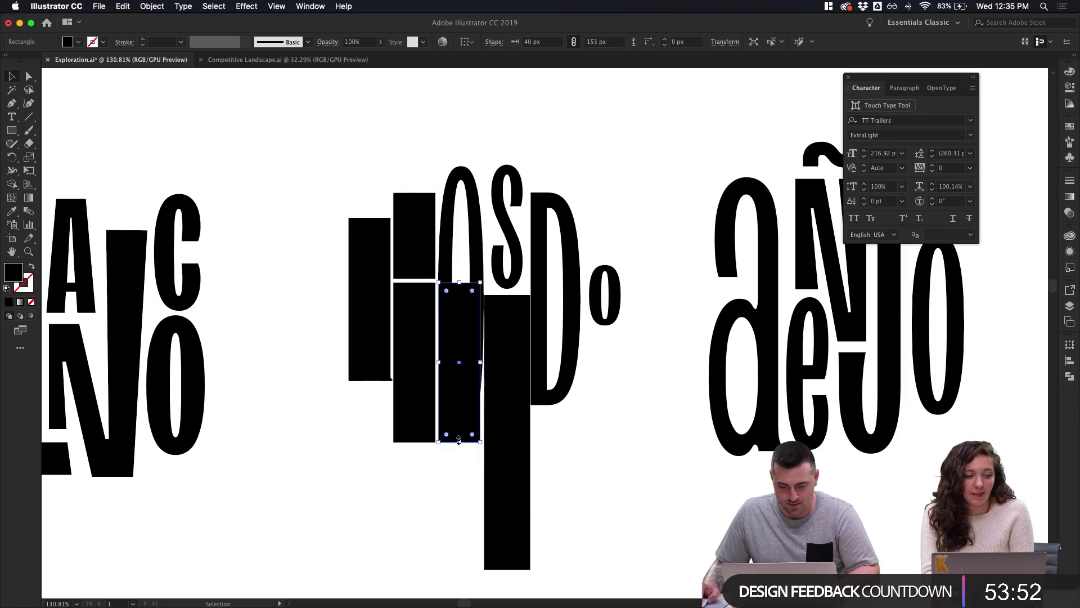
mouse_move(459, 440)
mouse_down()
mouse_move(459, 429)
mouse_move(460, 437)
mouse_up()
drag(460, 283, 460, 166)
click(518, 333)
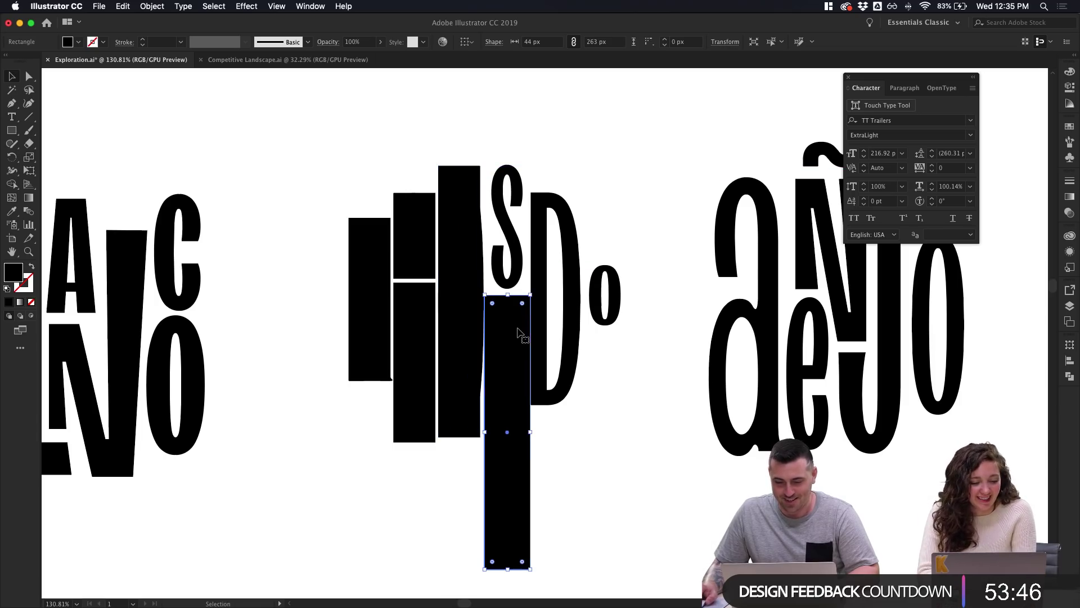
key(Delete)
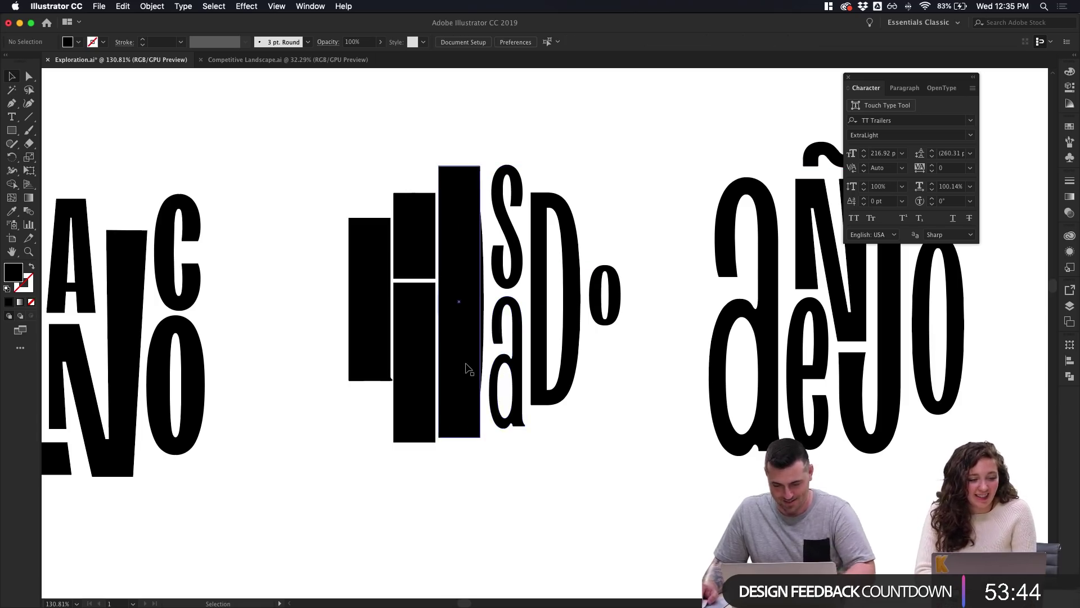
Duplicate the tall O's rectangle over the s and shorten the copy to the s's height, 118.5 px
drag(476, 368, 506, 397)
click(569, 405)
click(514, 431)
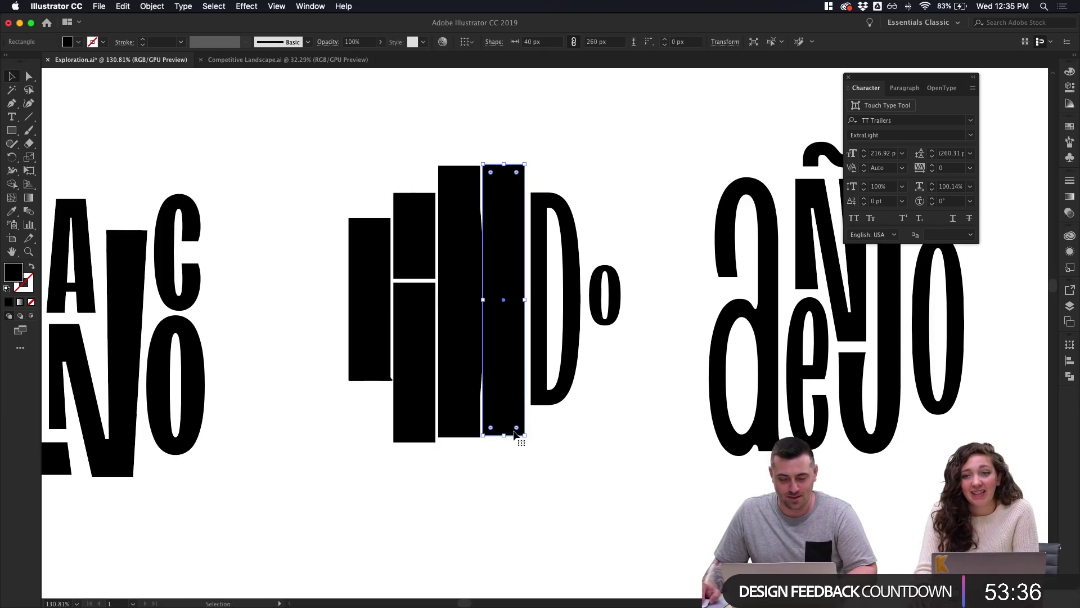
drag(505, 434, 503, 288)
click(569, 181)
Duplicate the s's rectangle over the a below it and extend the copy to the a's baseline
click(503, 225)
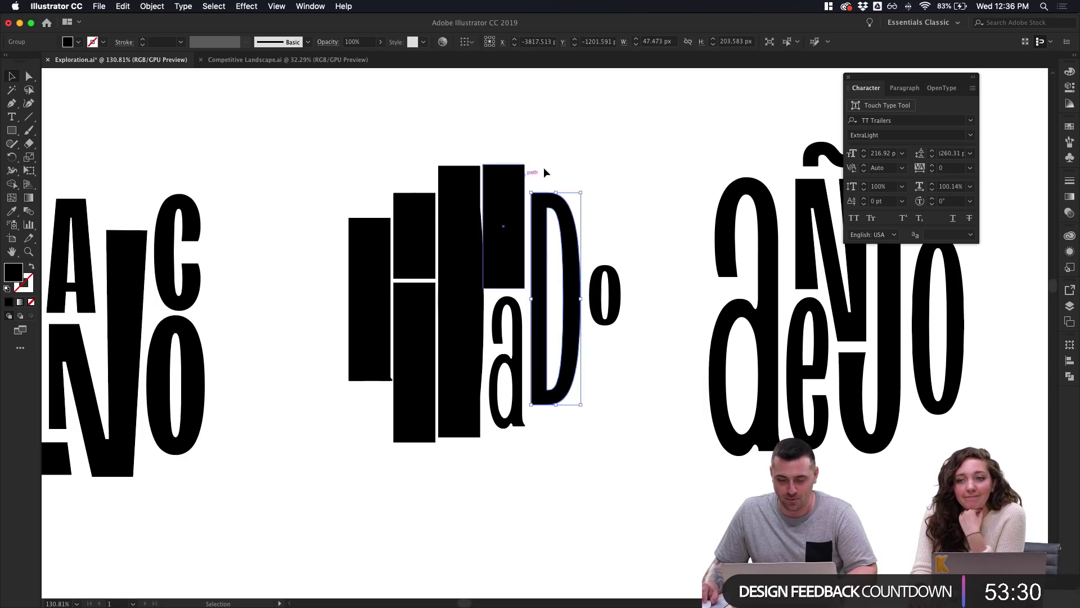
drag(520, 189, 513, 310)
drag(516, 418, 516, 428)
click(586, 437)
Lower the bottom edge of the s's rectangle slightly so it fully covers the letter's curve
scroll(531, 346, up, 5)
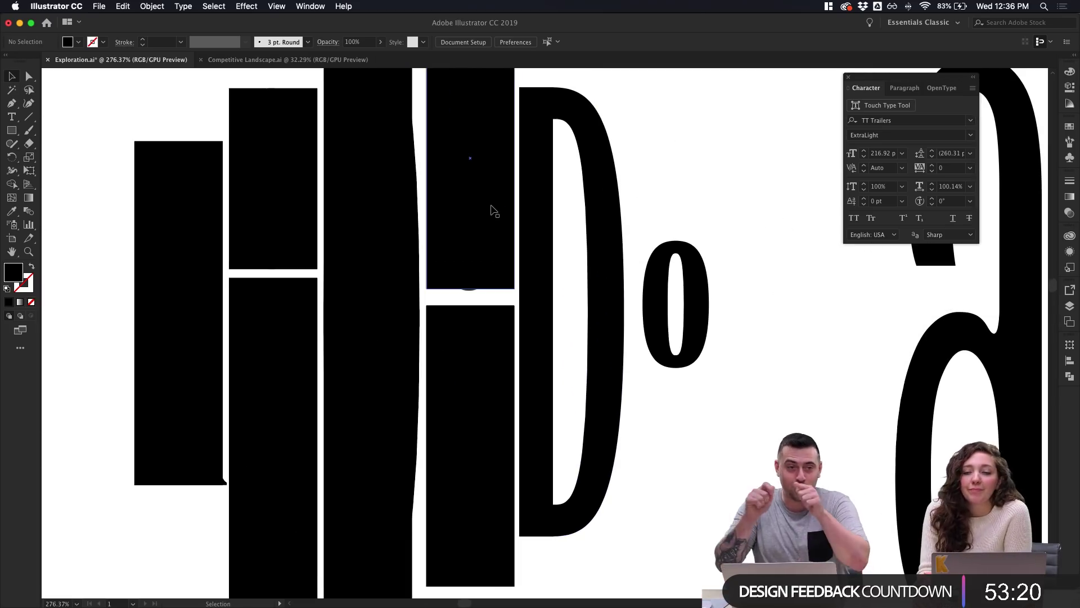
scroll(492, 210, down, 1)
scroll(493, 211, down, 1)
click(489, 248)
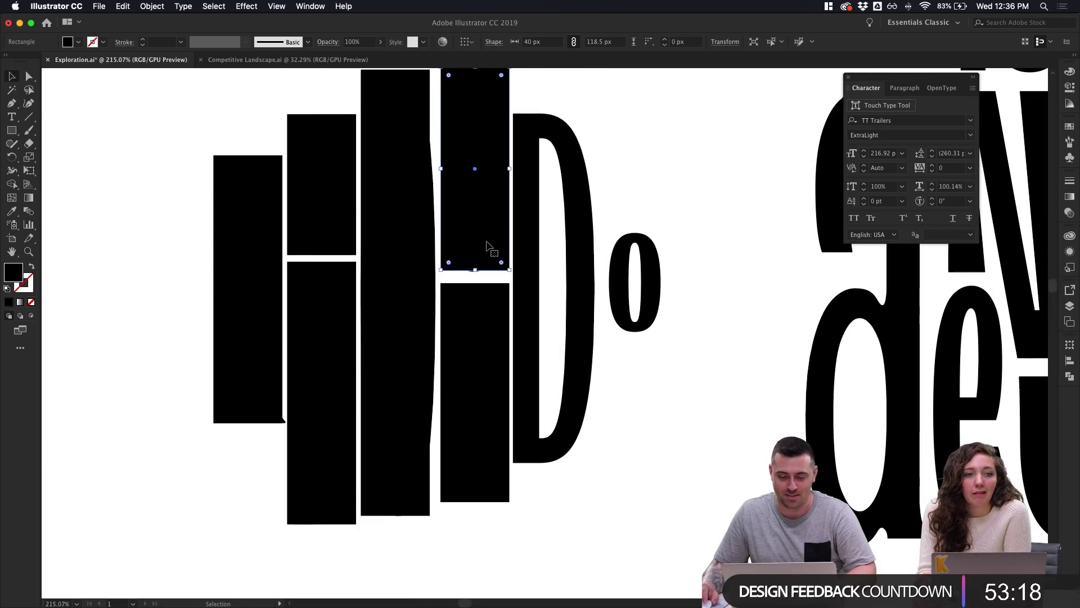
drag(476, 273, 475, 275)
click(647, 199)
scroll(661, 193, down, 2)
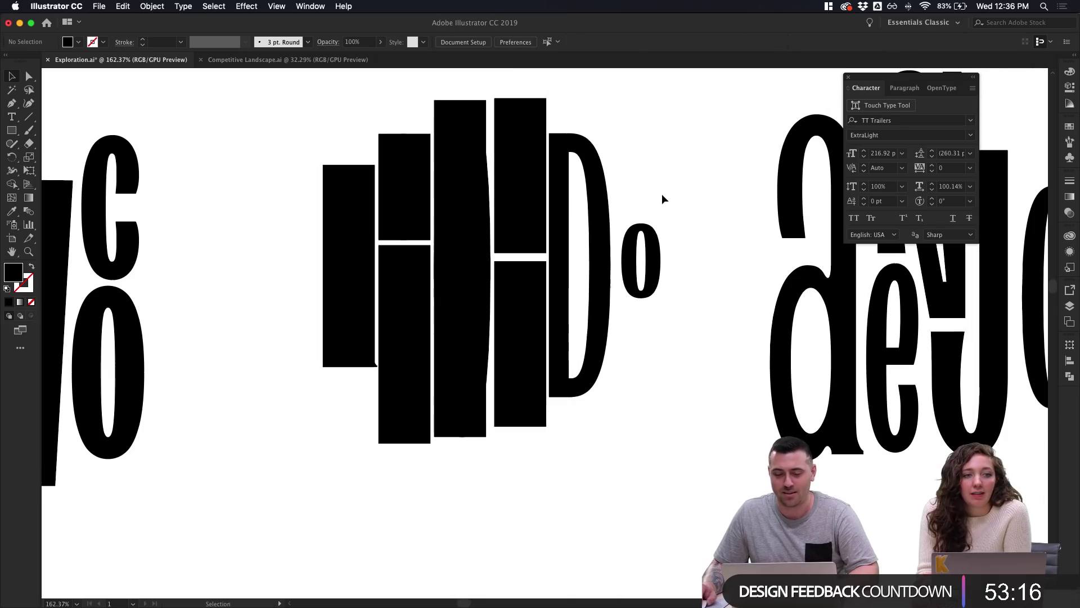
Duplicate the tall O's rectangle over the D and widen the copy to the D's width, 47 px
click(544, 202)
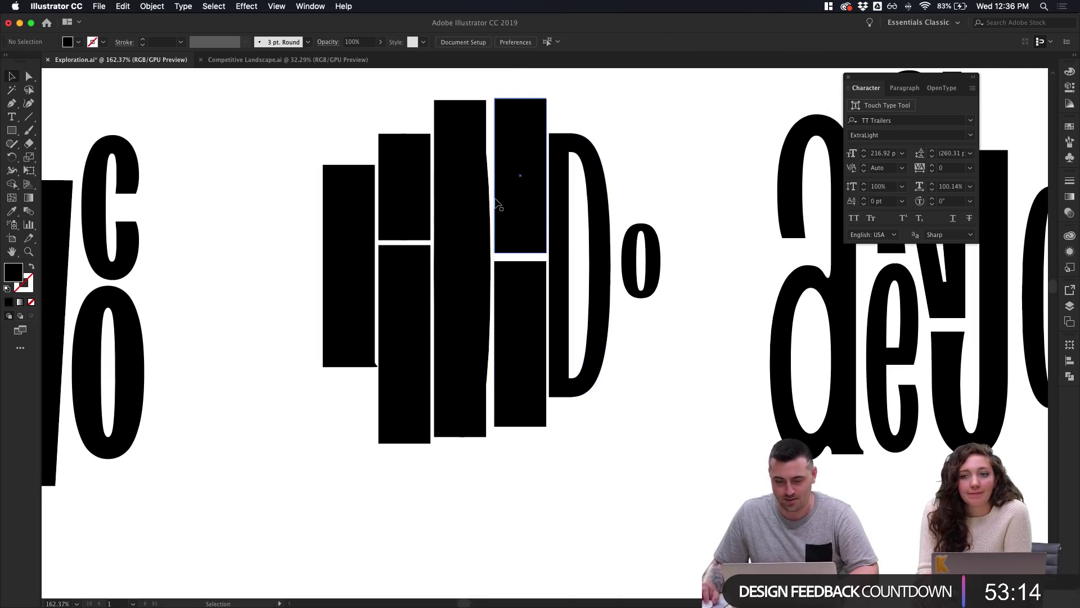
drag(480, 222, 595, 222)
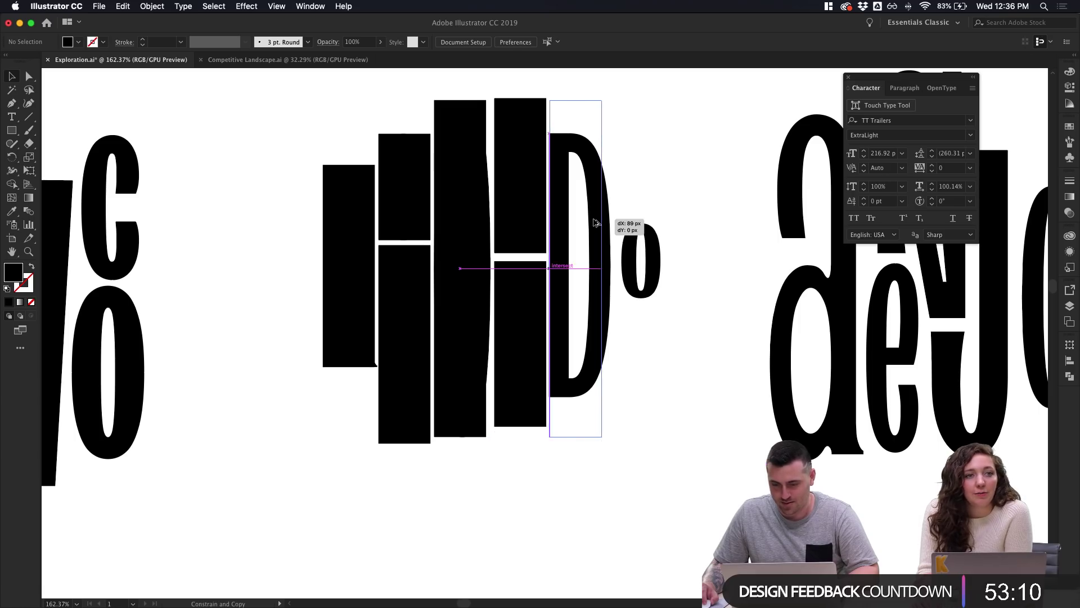
drag(600, 269, 610, 269)
Duplicate the D's rectangle over the small final o and shorten the copy to about 76 px tall
click(615, 330)
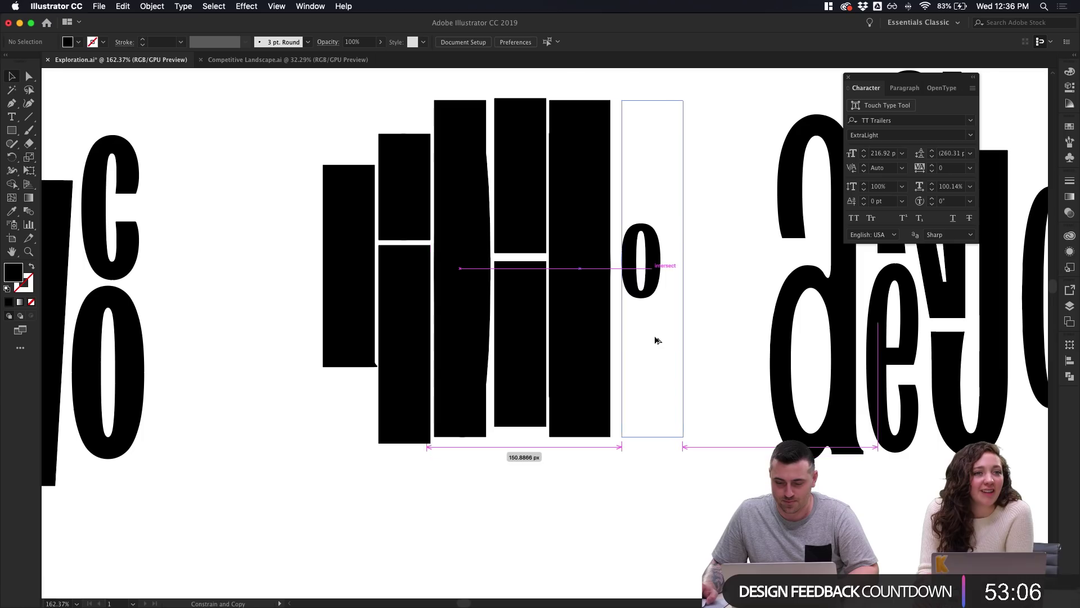
key(super+d)
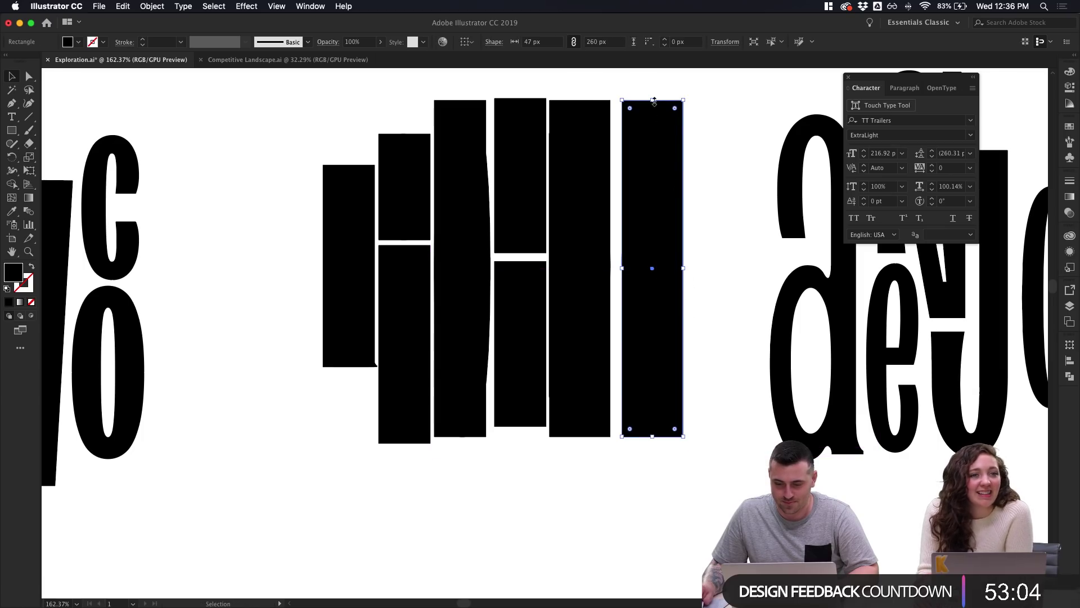
drag(654, 101, 658, 253)
key(super+shift+a)
click(600, 291)
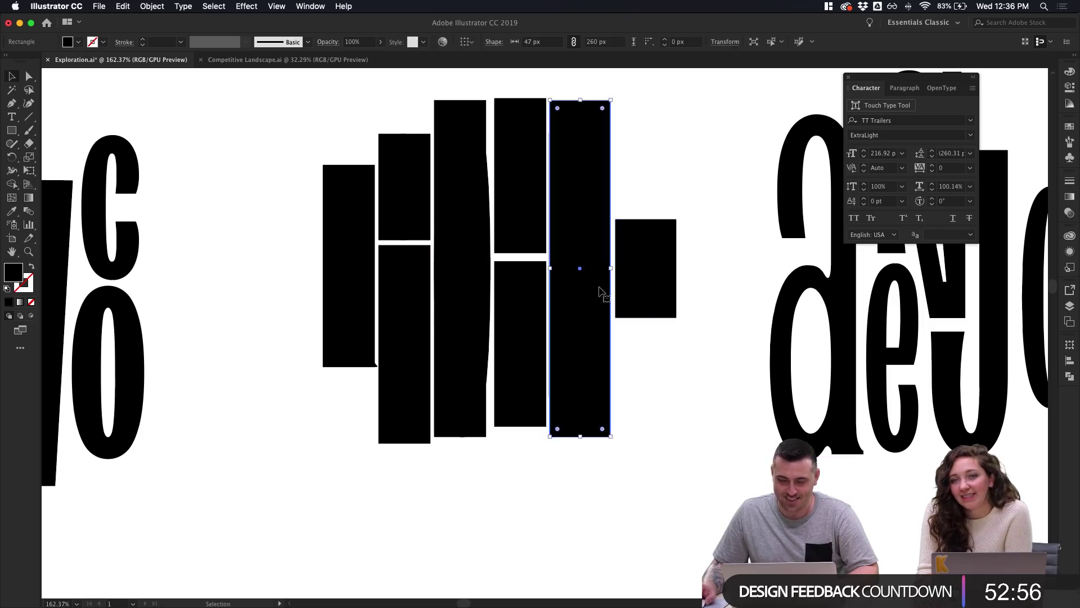
key(super+shift+a)
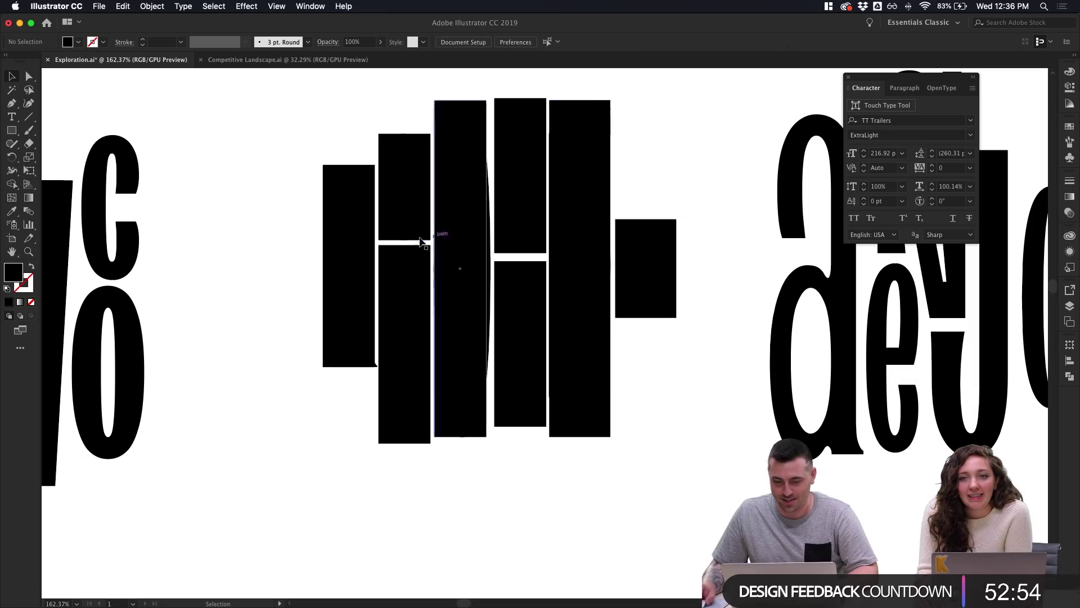
Group the two stacked rectangles that cover the e and the p
click(359, 249)
shift+click(406, 212)
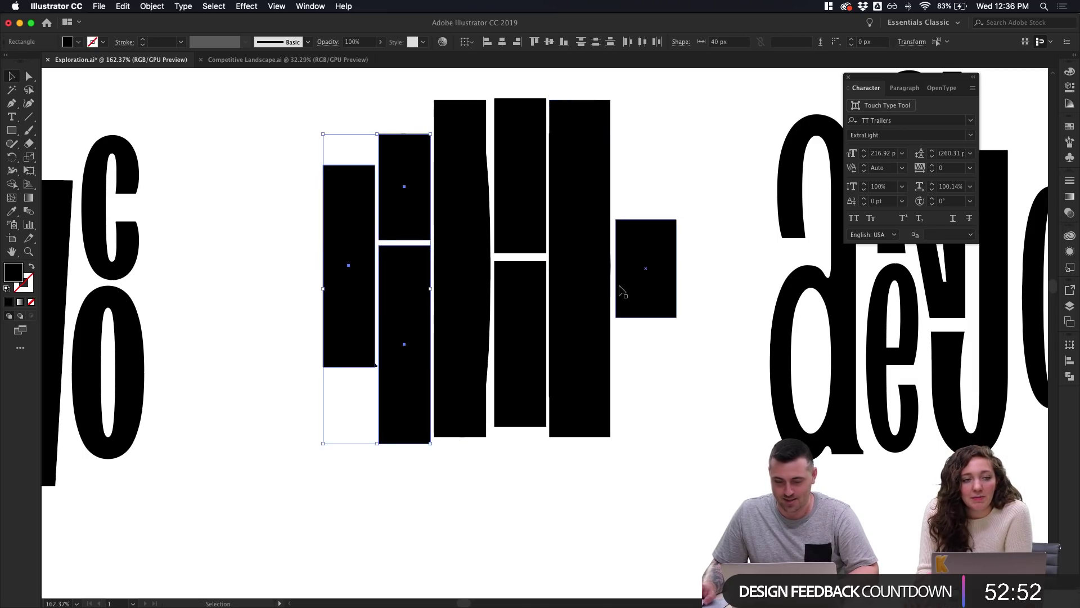
key(a)
click(404, 242)
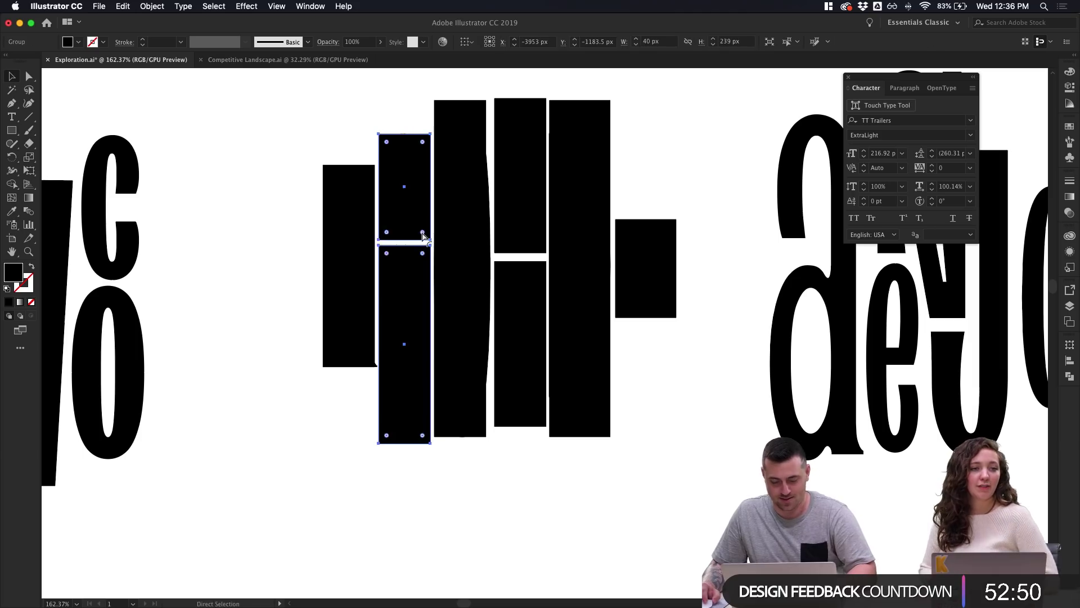
Examine the widths, heights and gaps of the Reposado rectangles by selecting the blocks one after another
key(v)
click(462, 262)
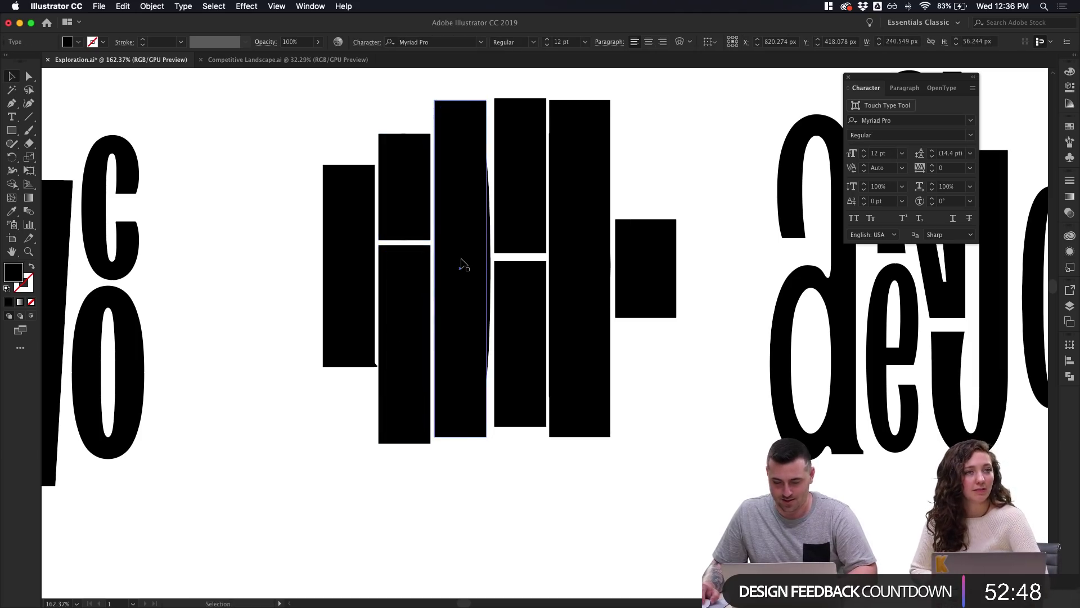
key(v)
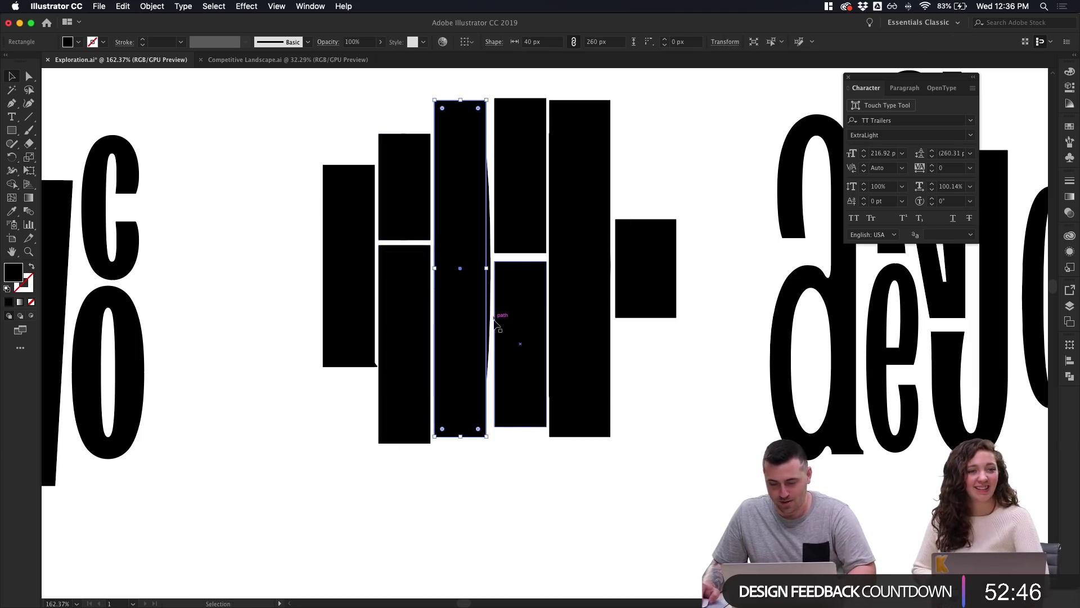
click(497, 324)
shift+click(524, 226)
key(super+shift+a)
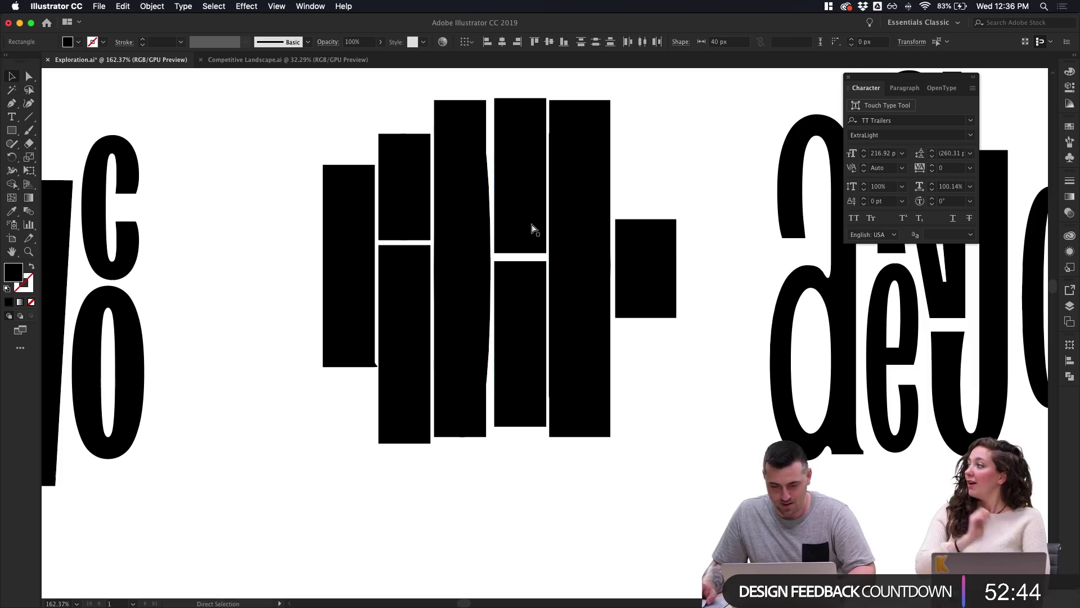
click(666, 239)
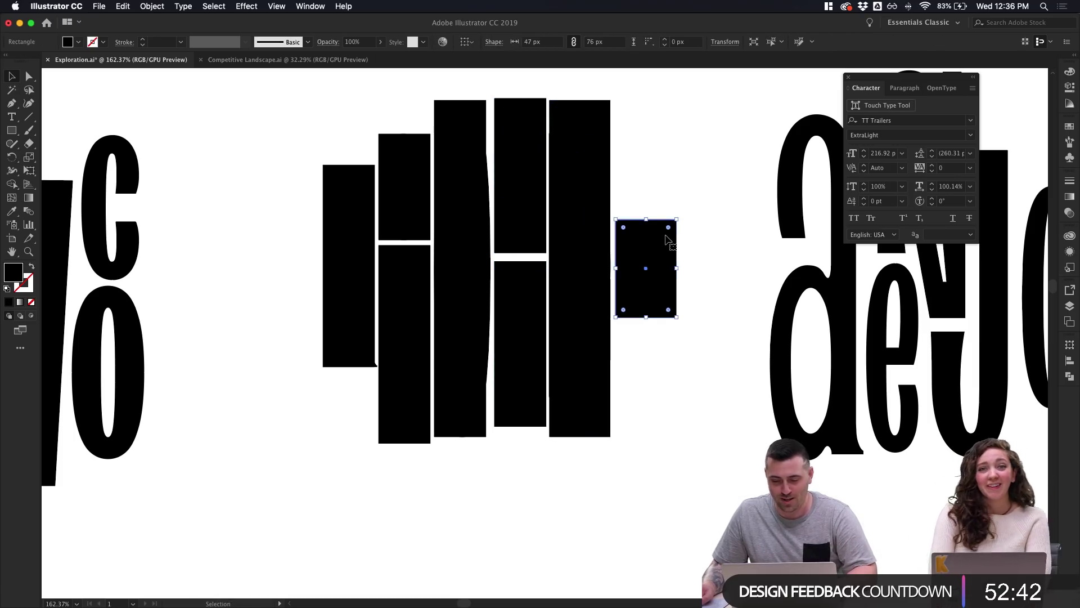
click(665, 191)
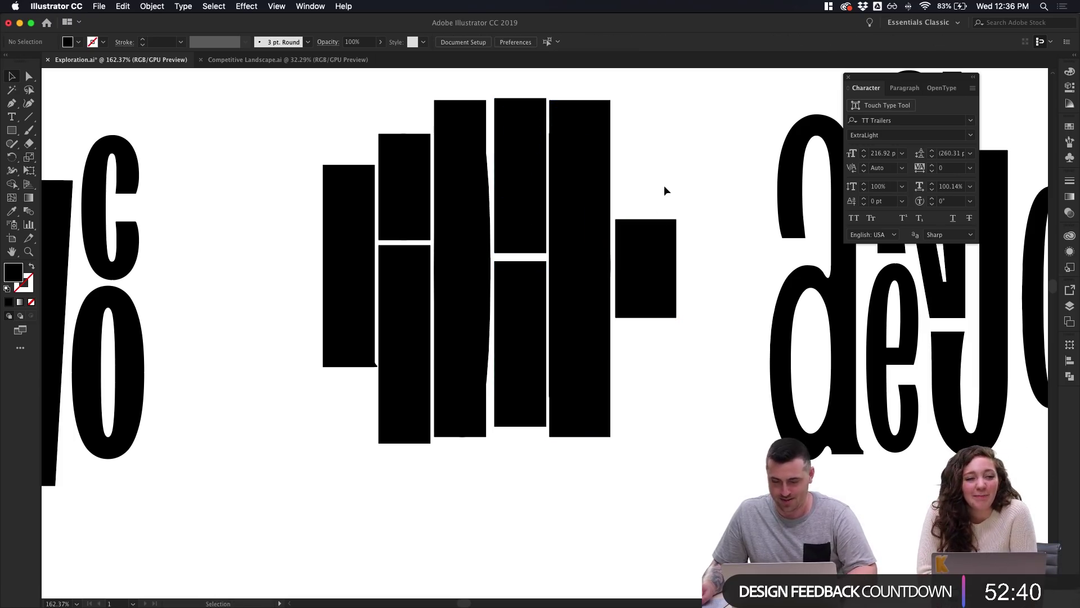
click(653, 239)
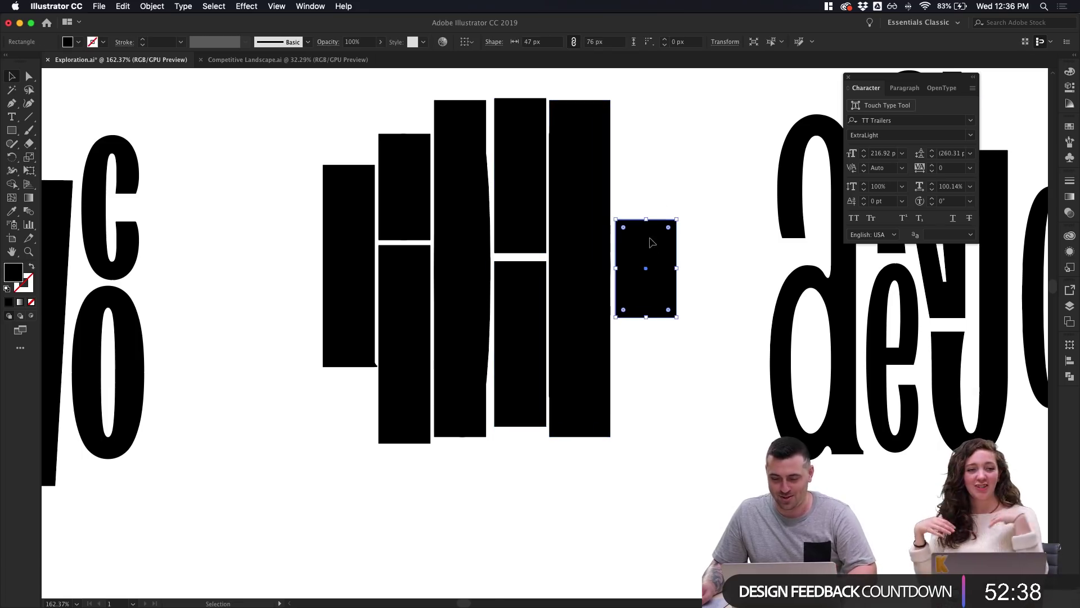
scroll(603, 239, up, 2)
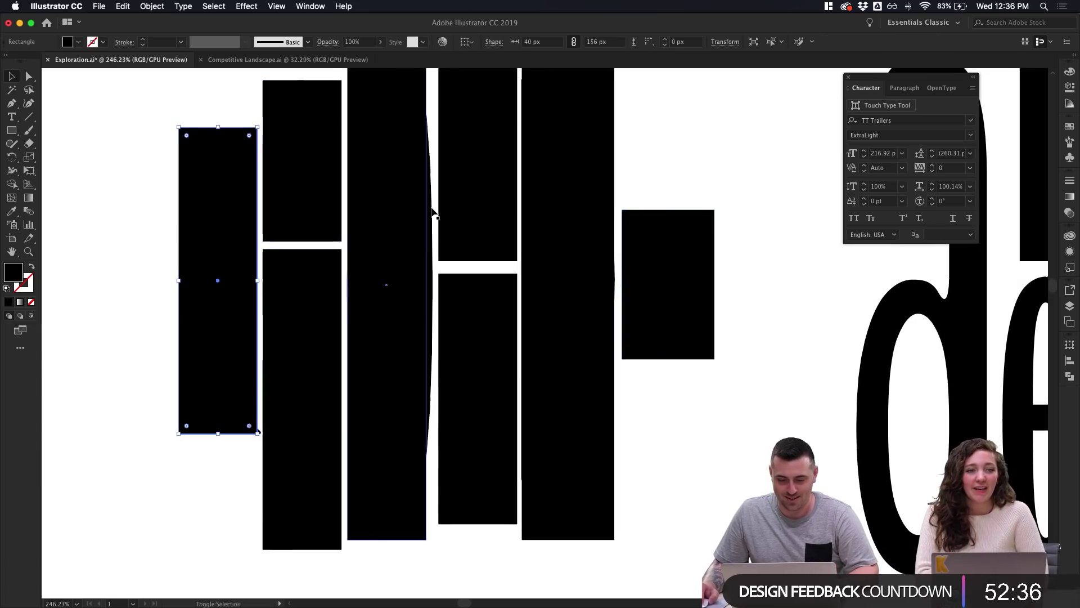
click(324, 344)
click(470, 306)
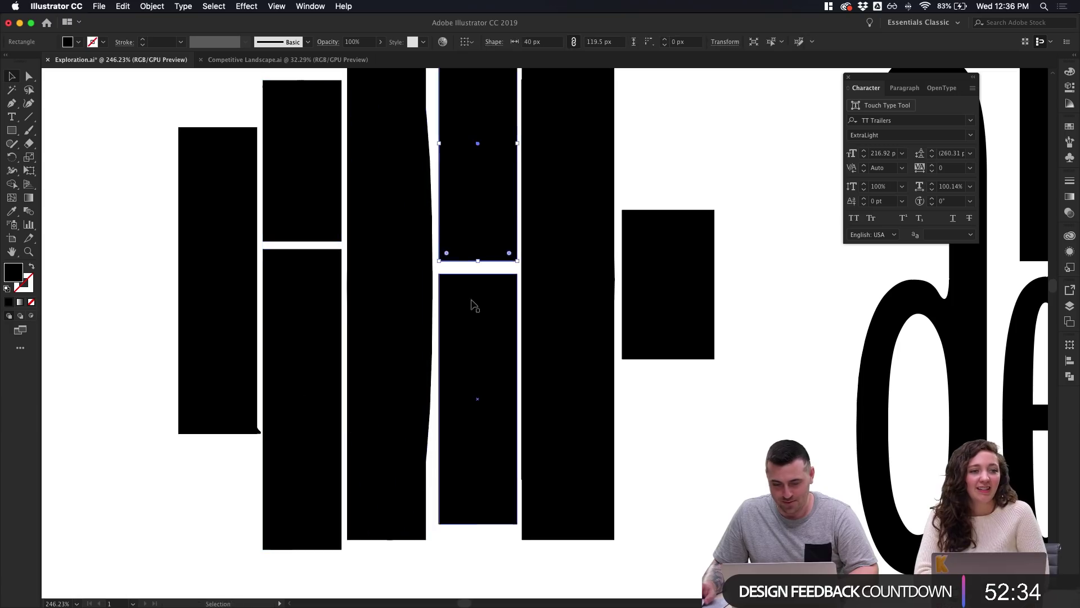
click(665, 373)
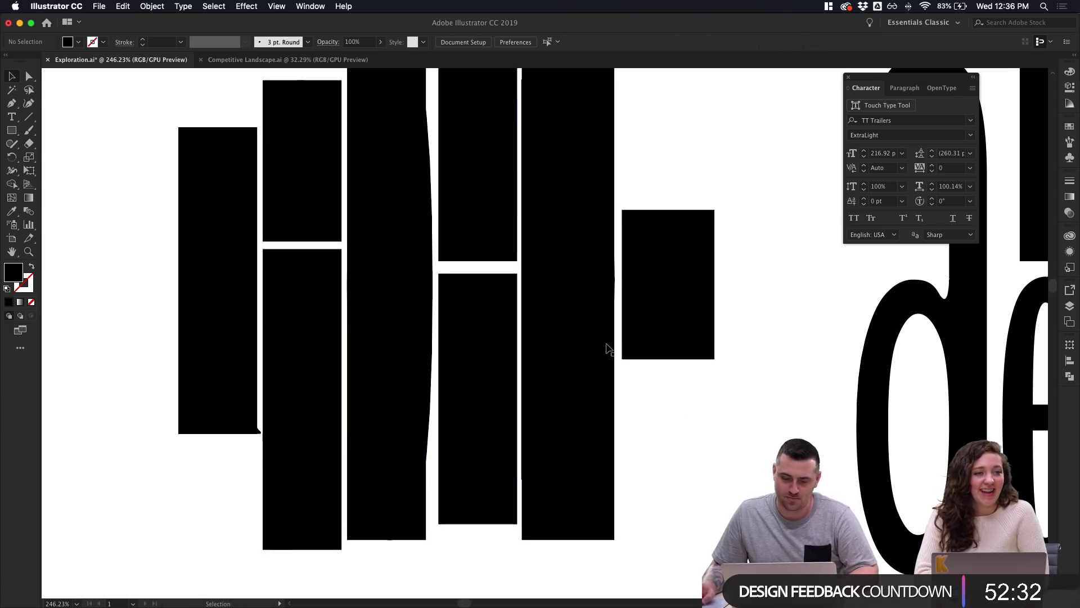
scroll(608, 349, down, 1)
click(437, 302)
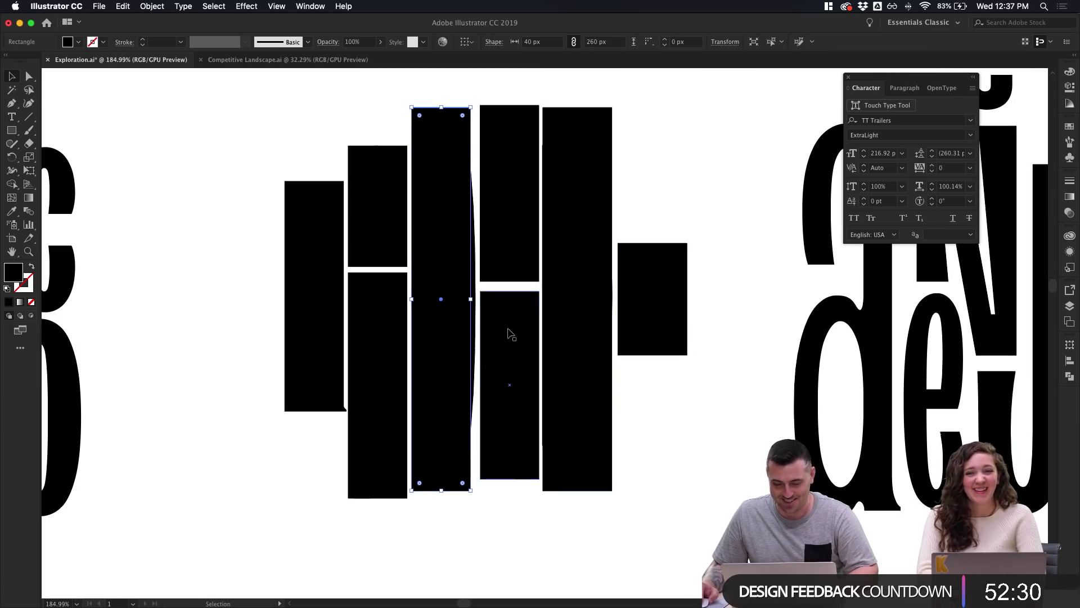
key(Delete)
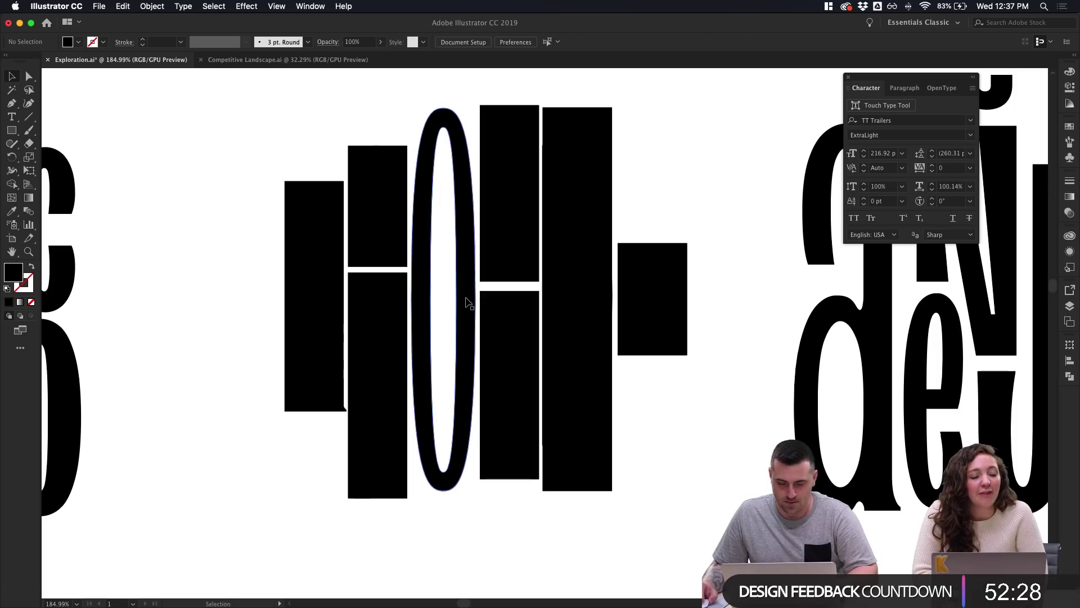
key(v)
click(466, 298)
scroll(472, 301, up, 2)
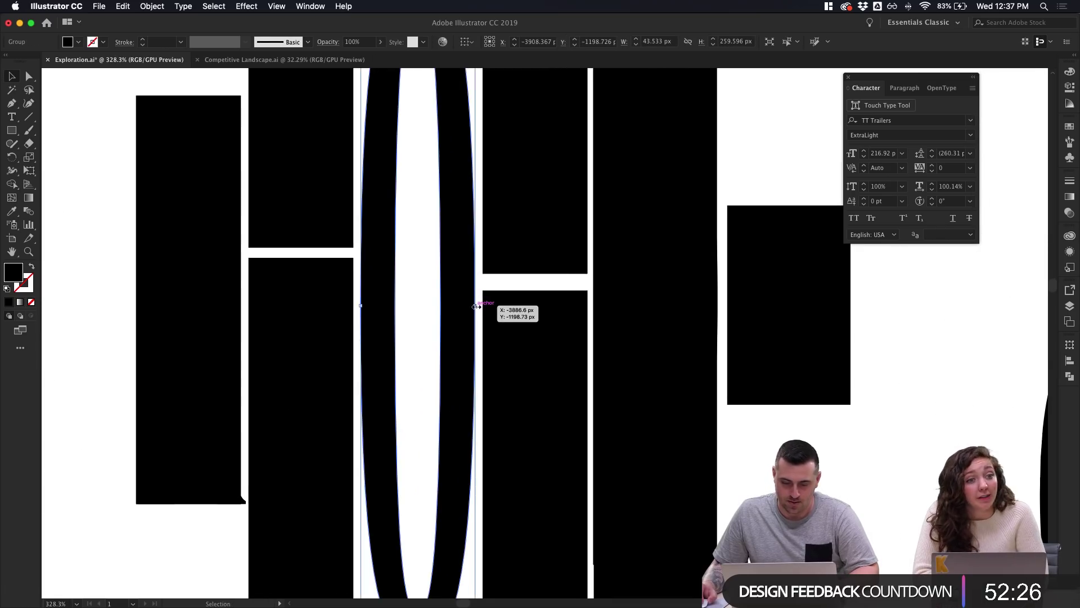
drag(476, 307, 471, 304)
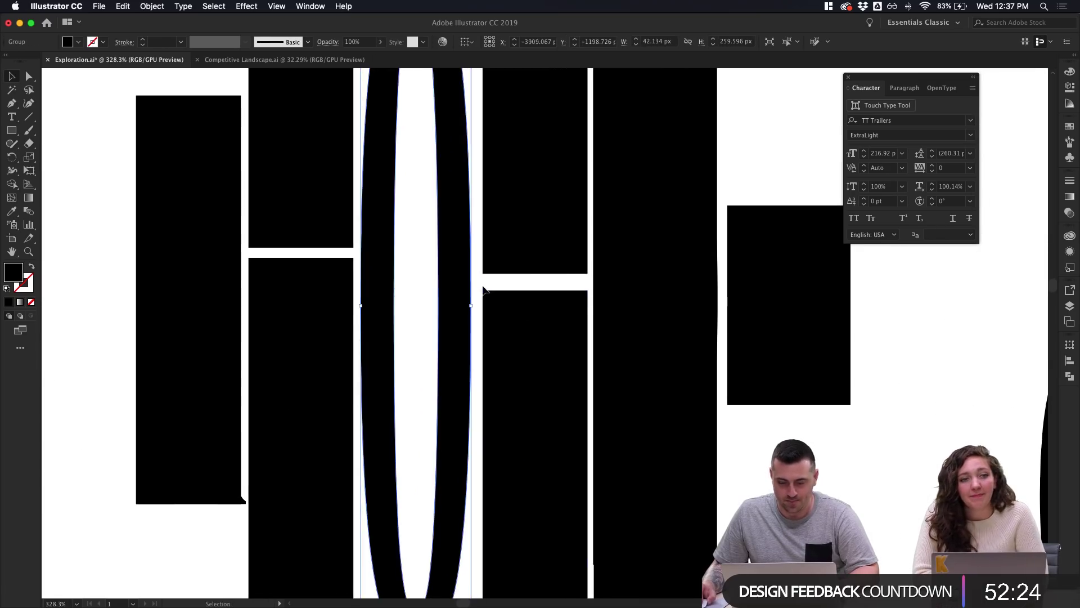
key(ctrl+z)
key(ctrl+z)
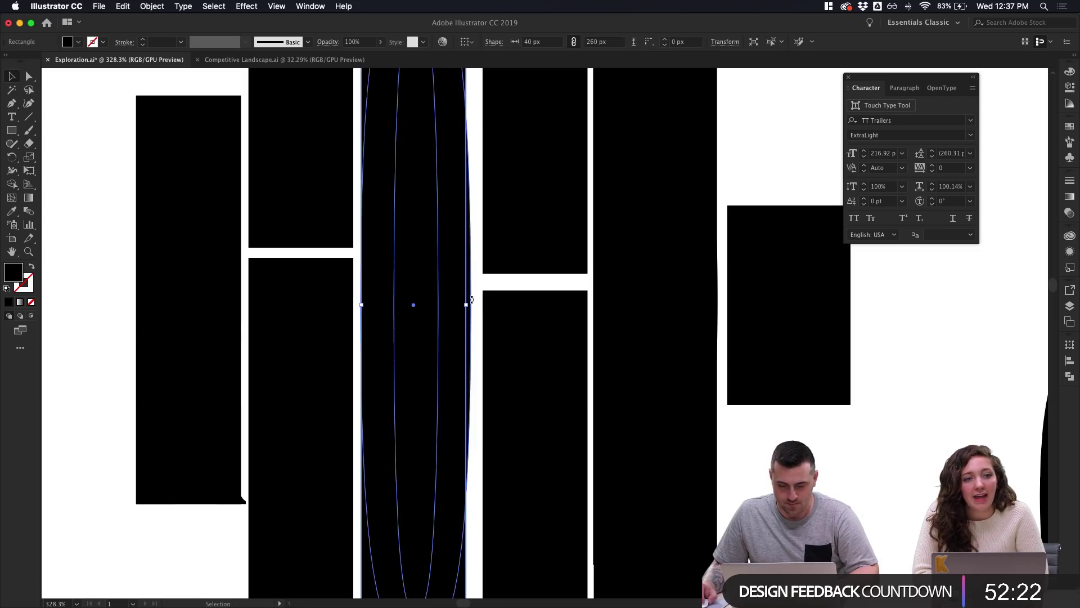
Return the guide rectangle around the tall O to an outline and resize the O to about 40 by 260 px inside it
key(ctrl+z)
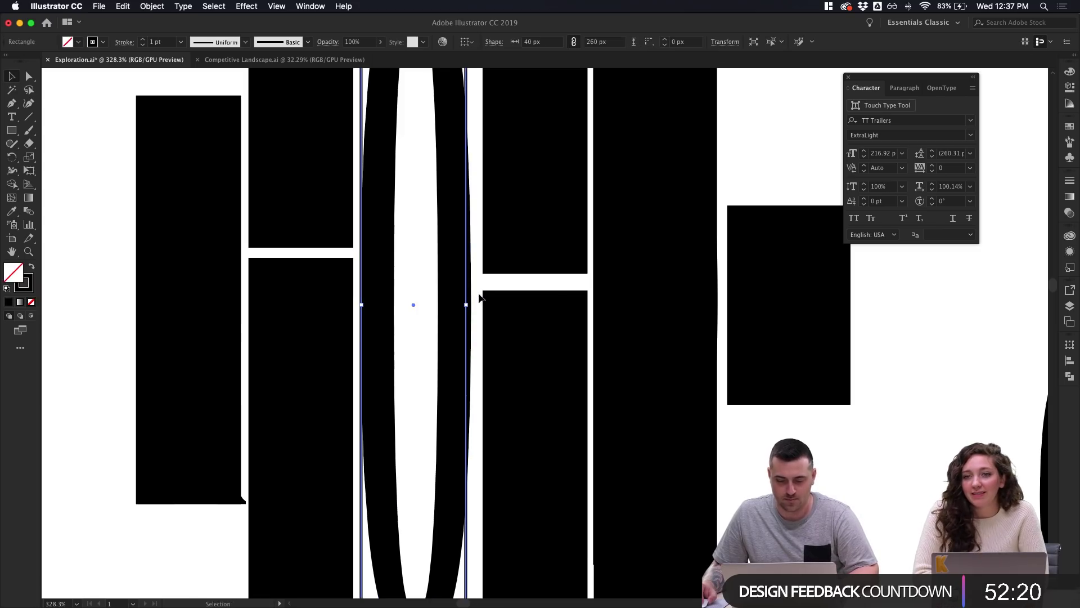
click(471, 305)
drag(471, 306, 471, 304)
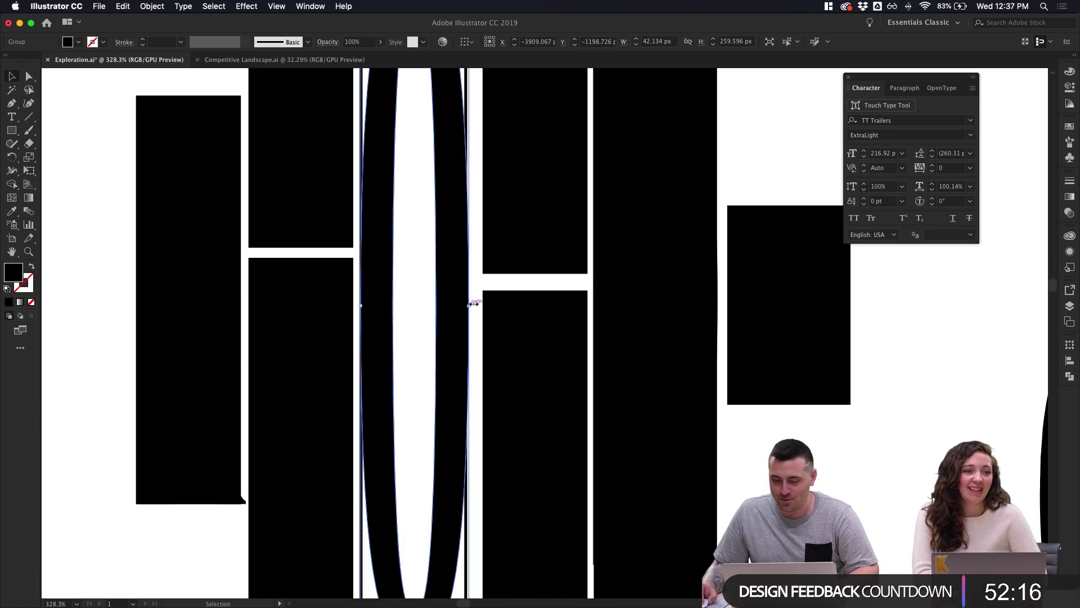
scroll(463, 287, down, 10)
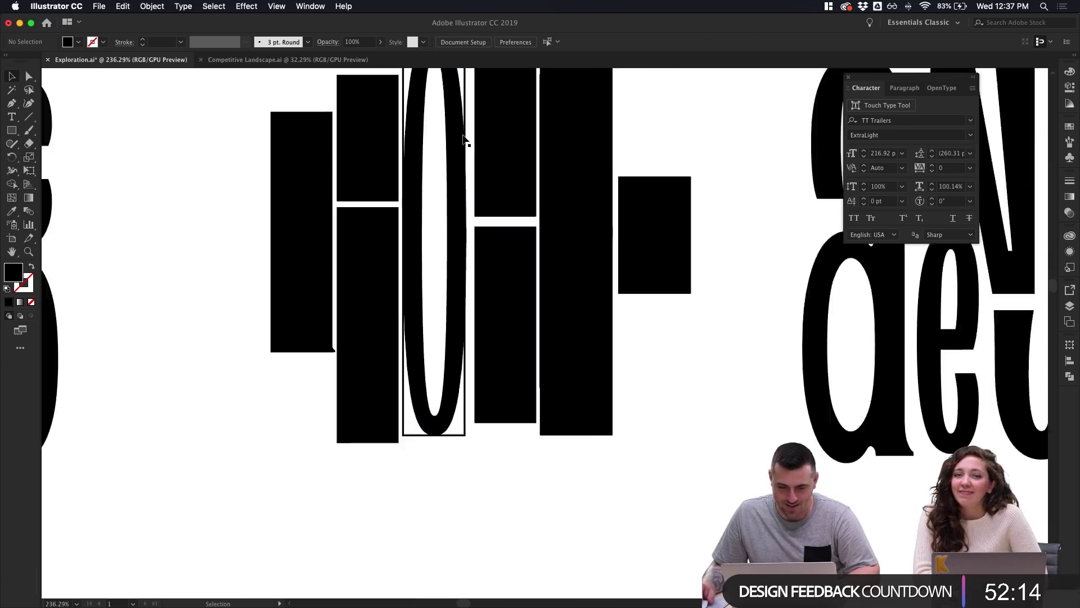
scroll(465, 137, up, 3)
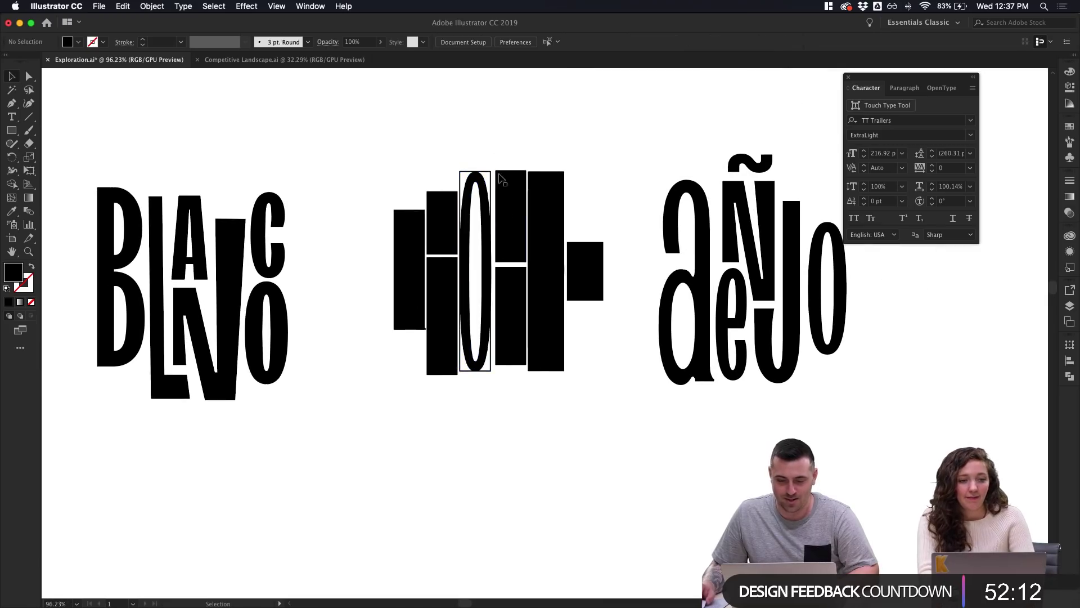
scroll(495, 161, up, 2)
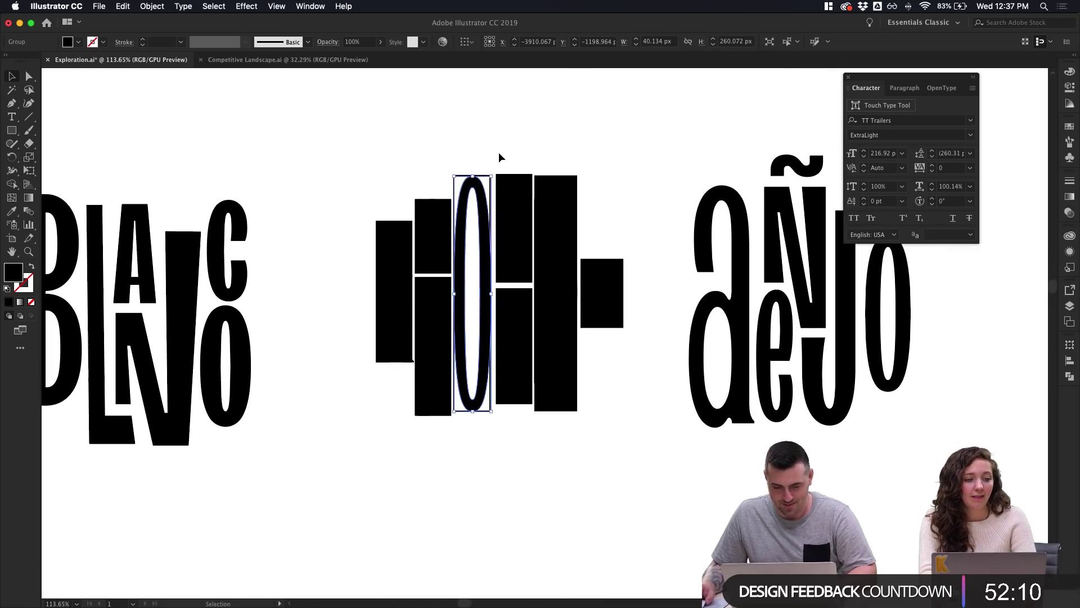
Swap the fill and stroke of the outlined guide rectangle around the tall O to make it solid black
click(490, 181)
click(499, 172)
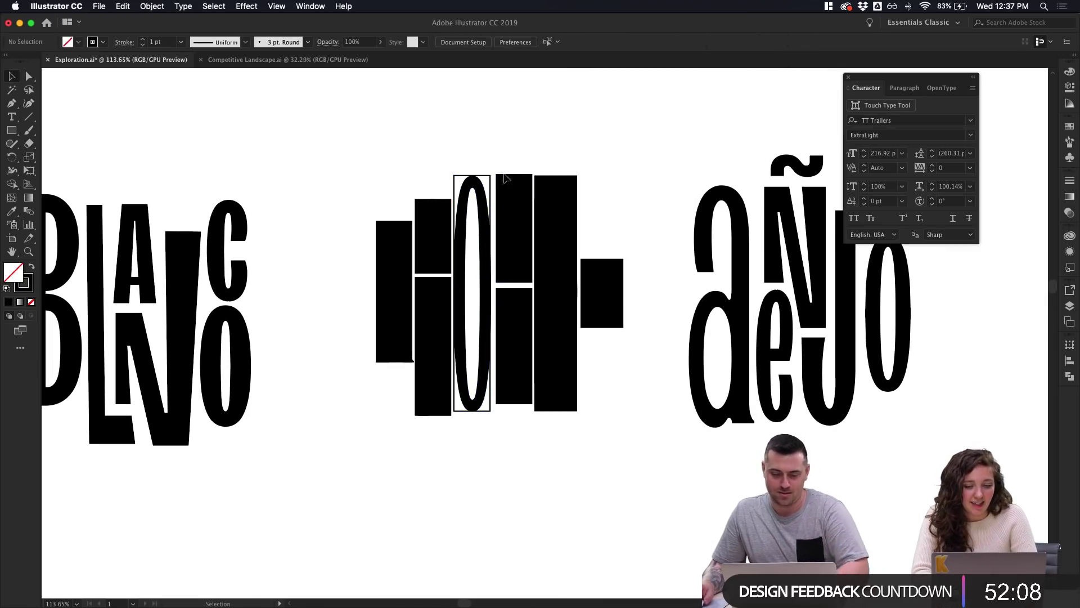
click(488, 178)
click(523, 144)
click(491, 179)
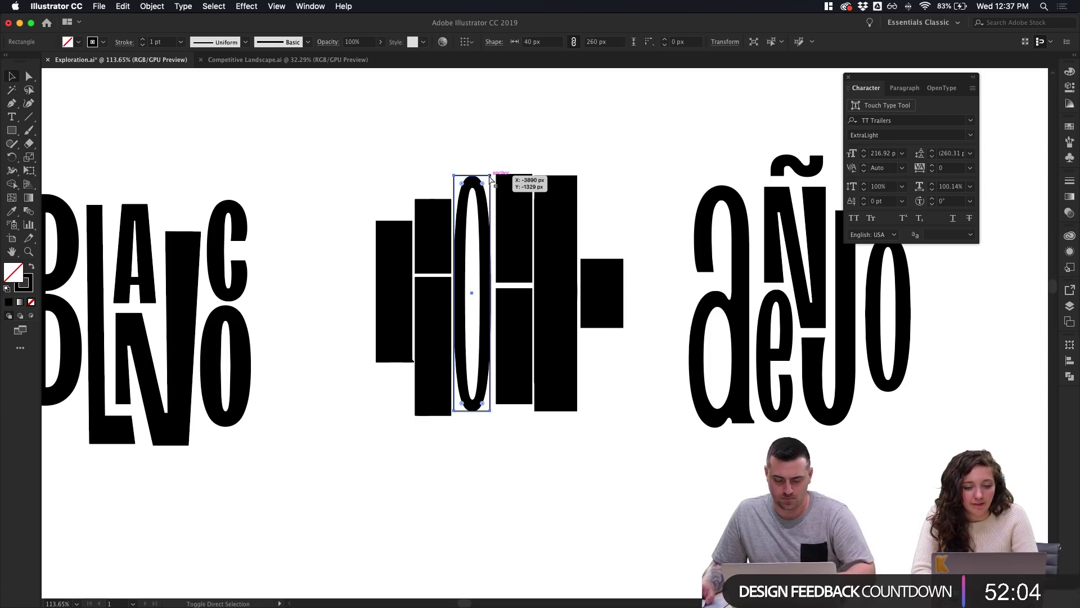
key(shift+x)
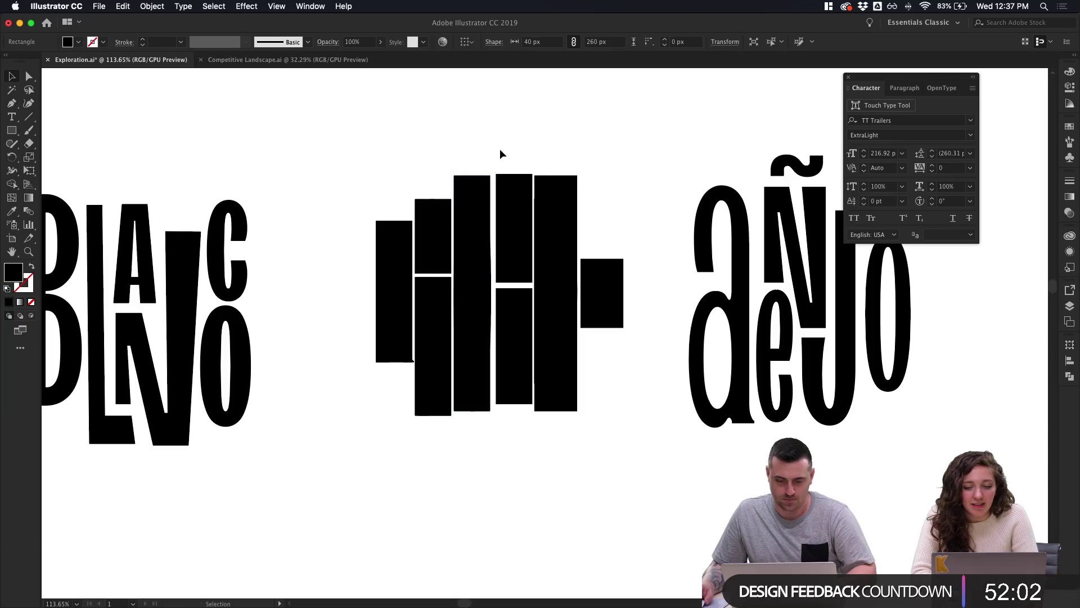
click(500, 148)
Select all the black guide rectangles in the middle word and distribute them horizontally by their centers
scroll(499, 149, down, 2)
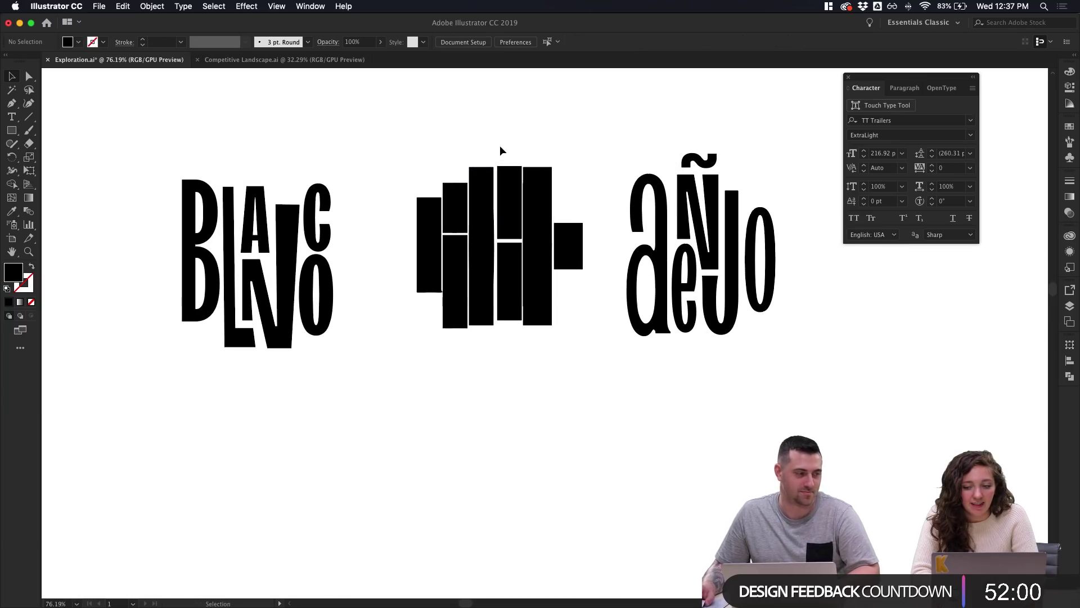
scroll(499, 145, left, 2)
click(448, 270)
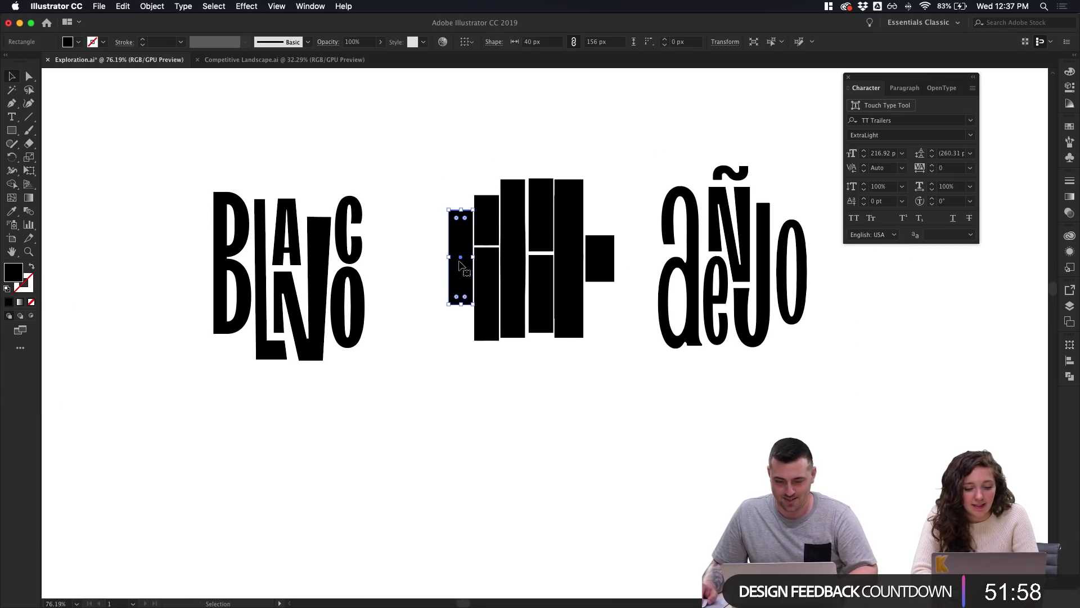
shift+click(498, 239)
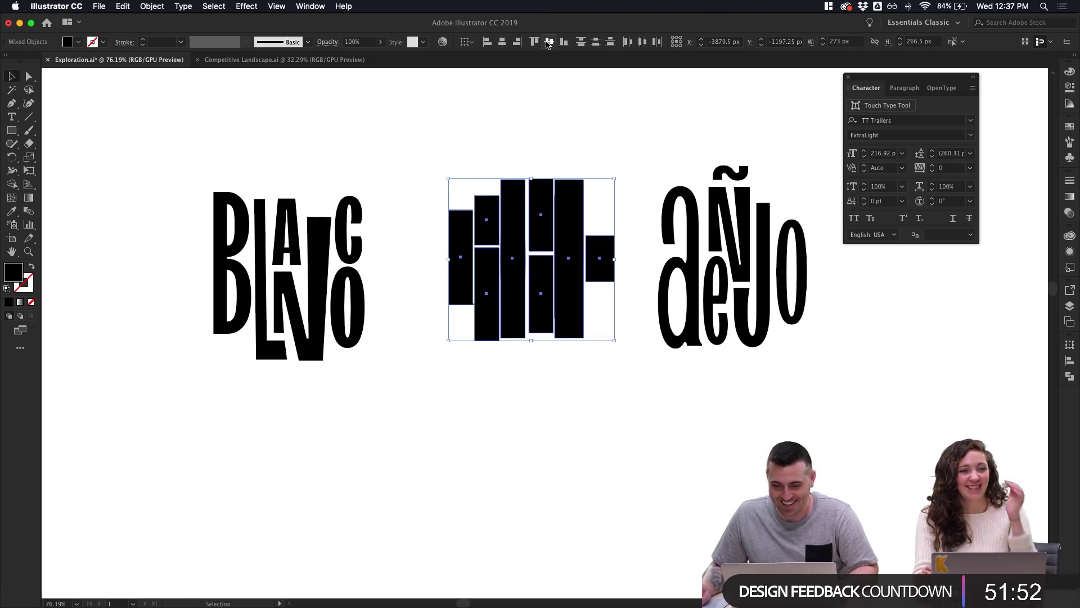
click(643, 42)
click(647, 183)
Select all eight black guide rectangles, move them straight down off the Reposado lettering, and delete them
scroll(625, 236, up, 3)
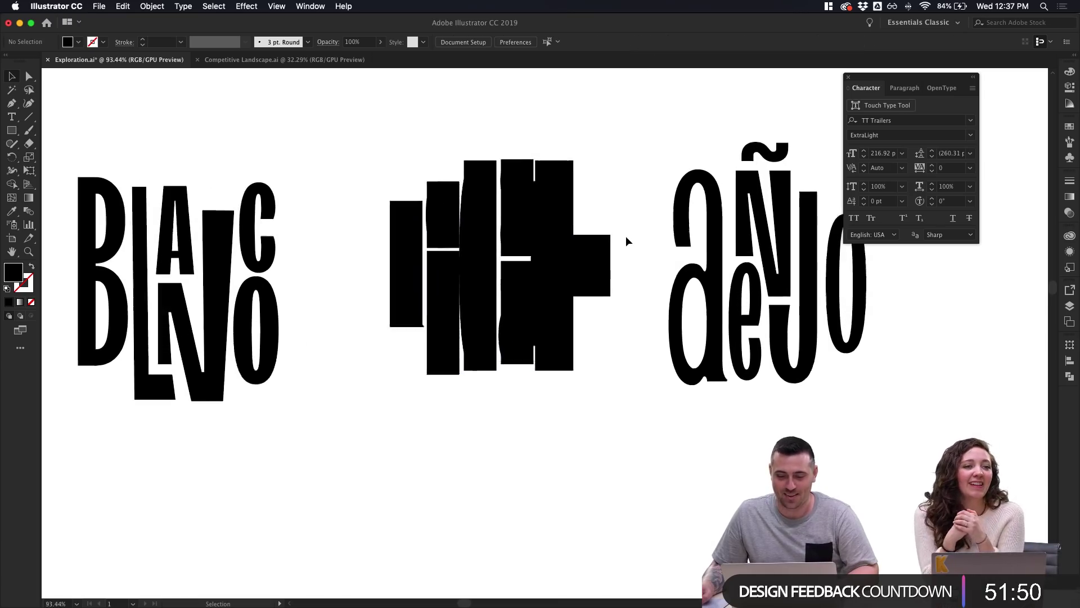
click(588, 267)
shift+click(548, 268)
shift+click(508, 318)
shift+click(507, 204)
shift+click(467, 268)
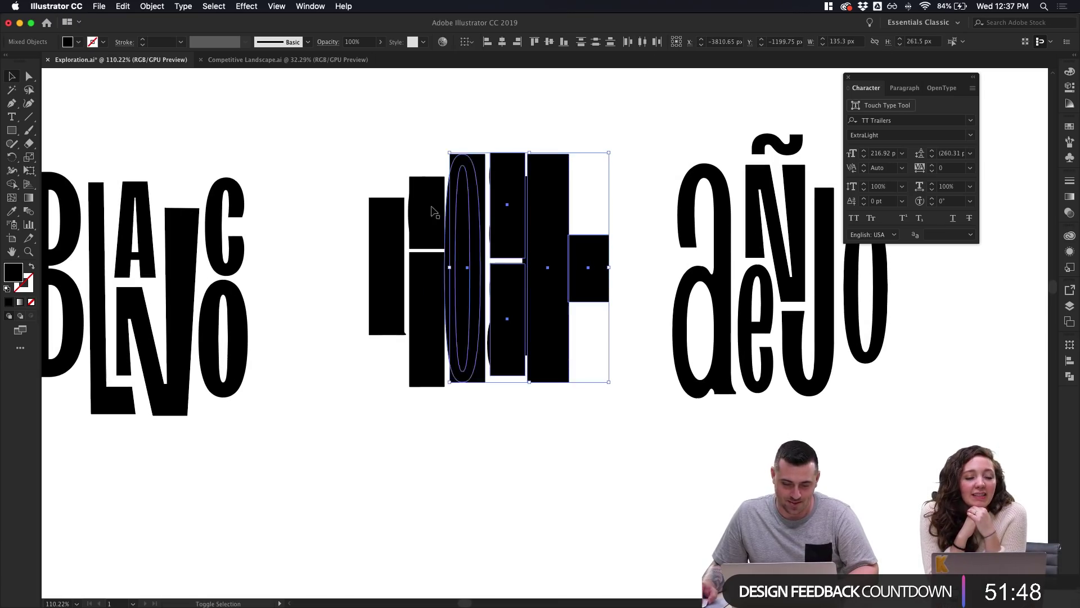
shift+click(426, 319)
shift+click(426, 213)
shift+click(388, 220)
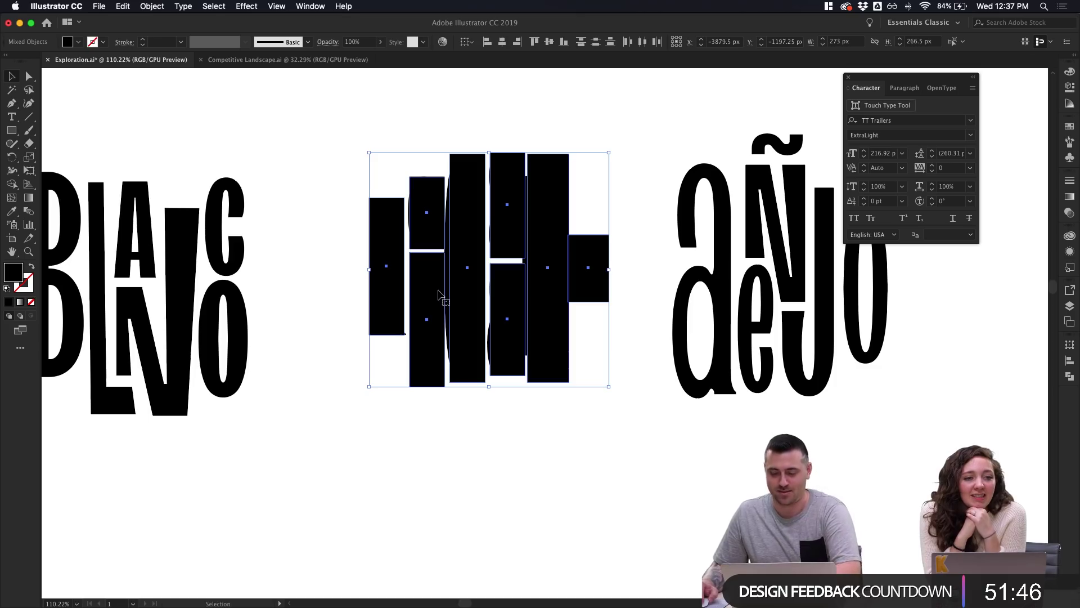
drag(437, 312, 466, 476)
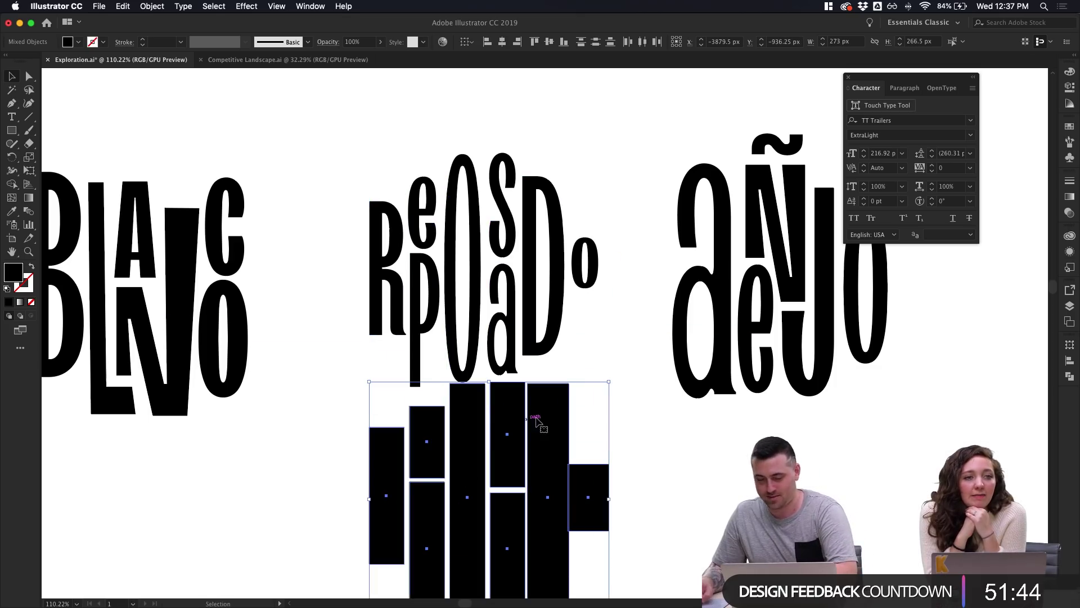
key(Delete)
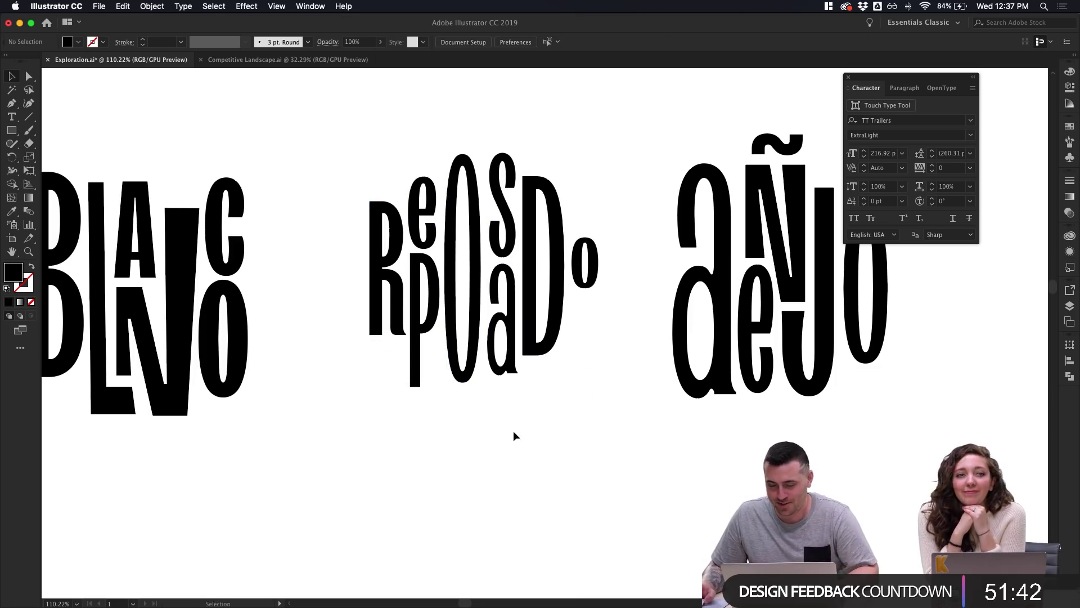
Restore the deleted guide rectangles, overlay them on the Reposado lettering for comparison, and remove them again
scroll(513, 430, up, 2)
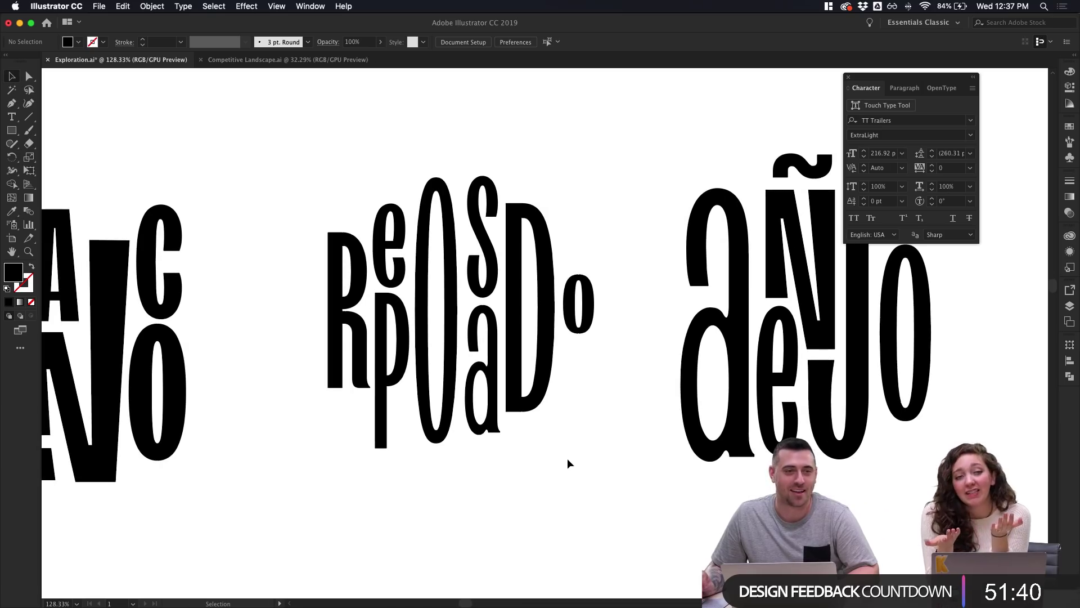
scroll(567, 458, down, 2)
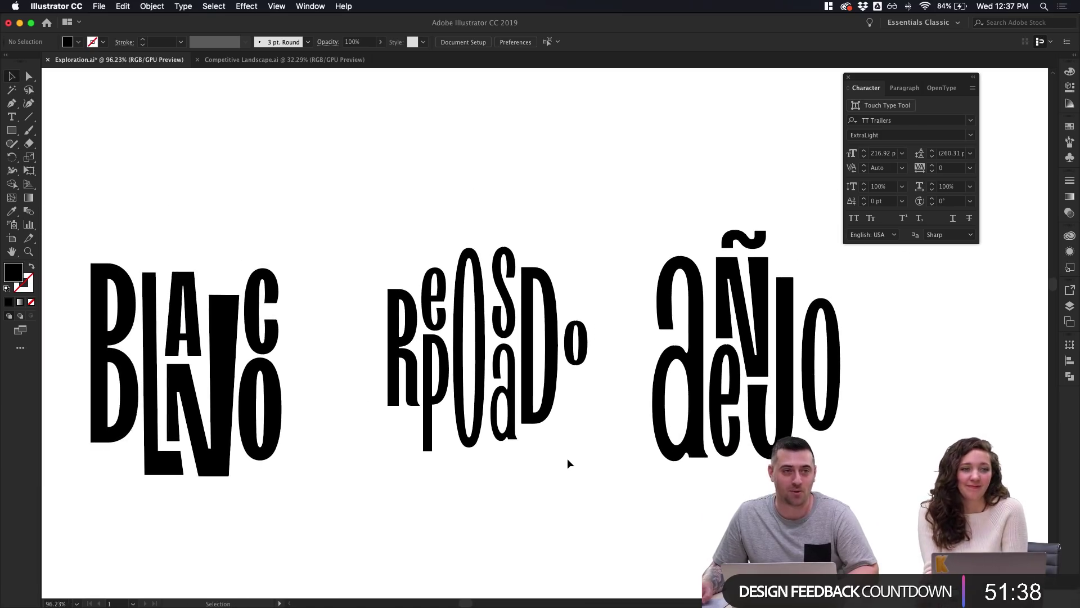
scroll(567, 458, up, 2)
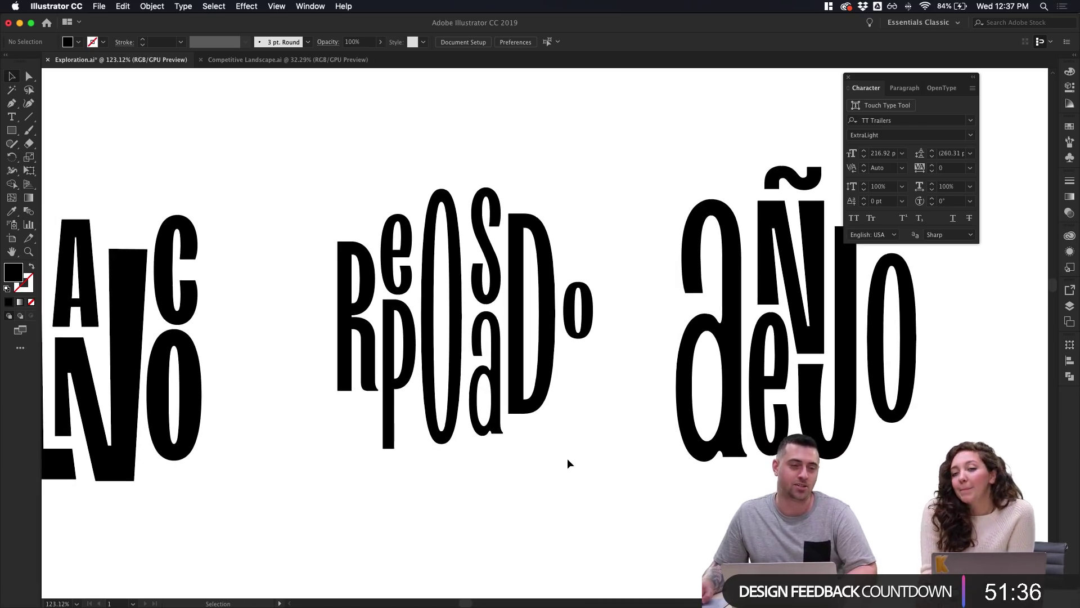
key(super+v)
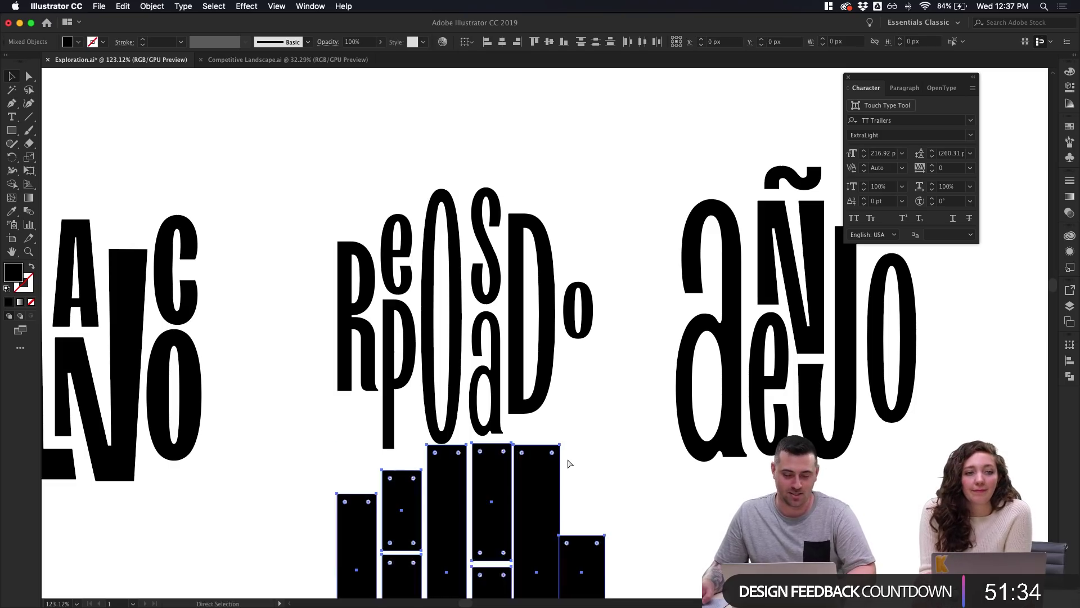
drag(546, 494, 546, 236)
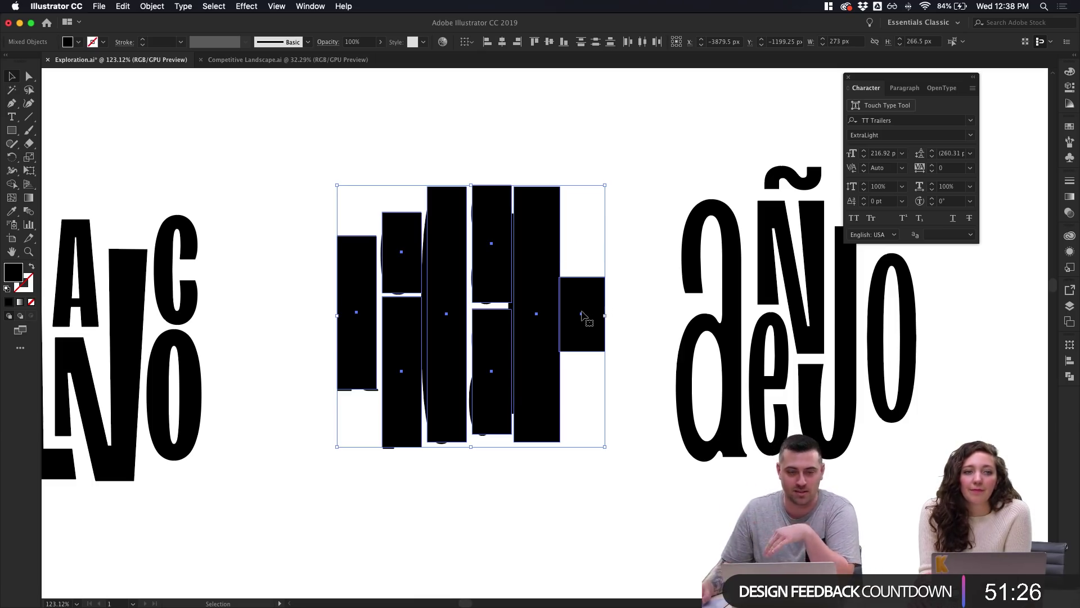
drag(506, 275, 518, 517)
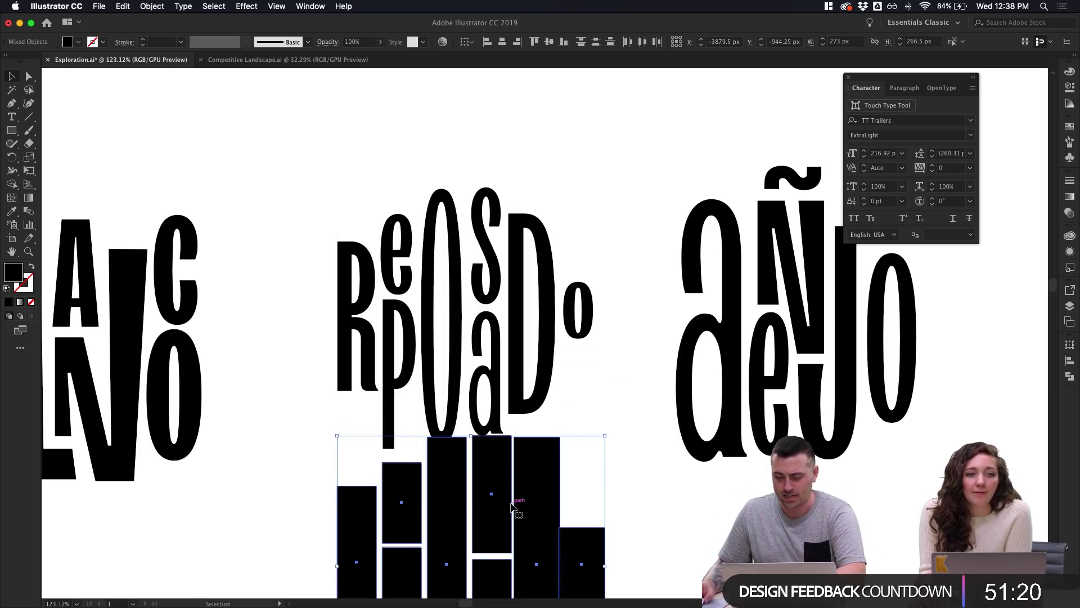
key(Delete)
Nudge the stacked S and a of the Reposado lettering 1 px left, toward the tall O
scroll(385, 248, up, 5)
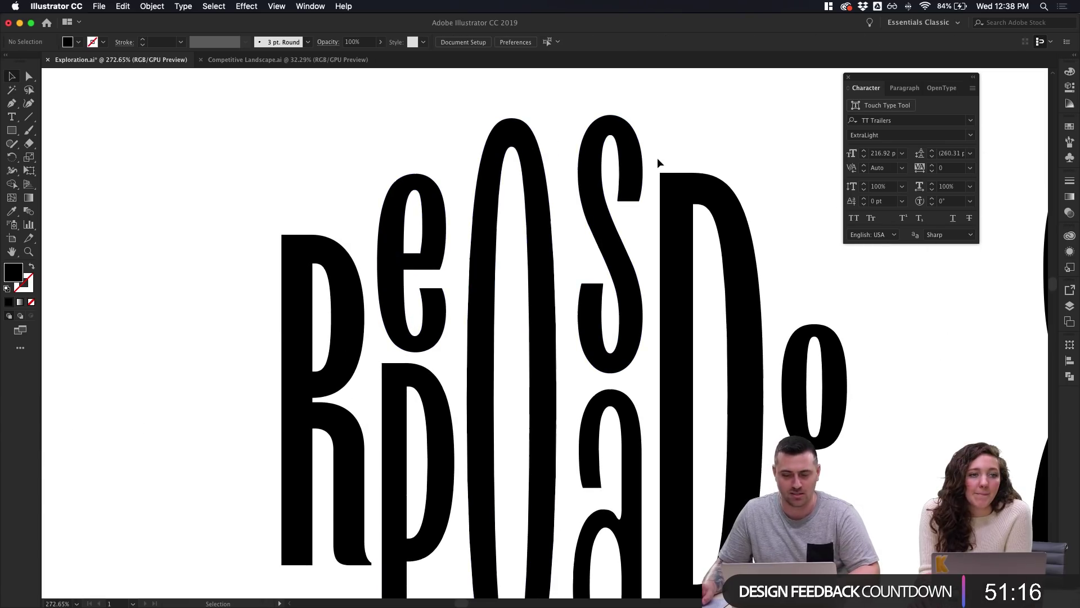
scroll(670, 205, down, 1)
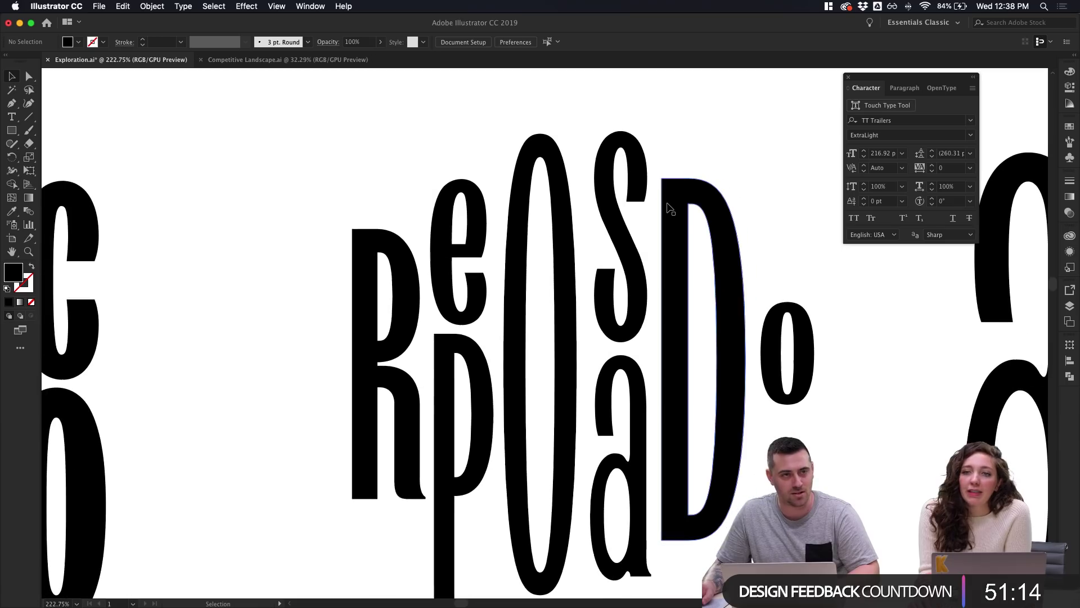
scroll(670, 208, down, 2)
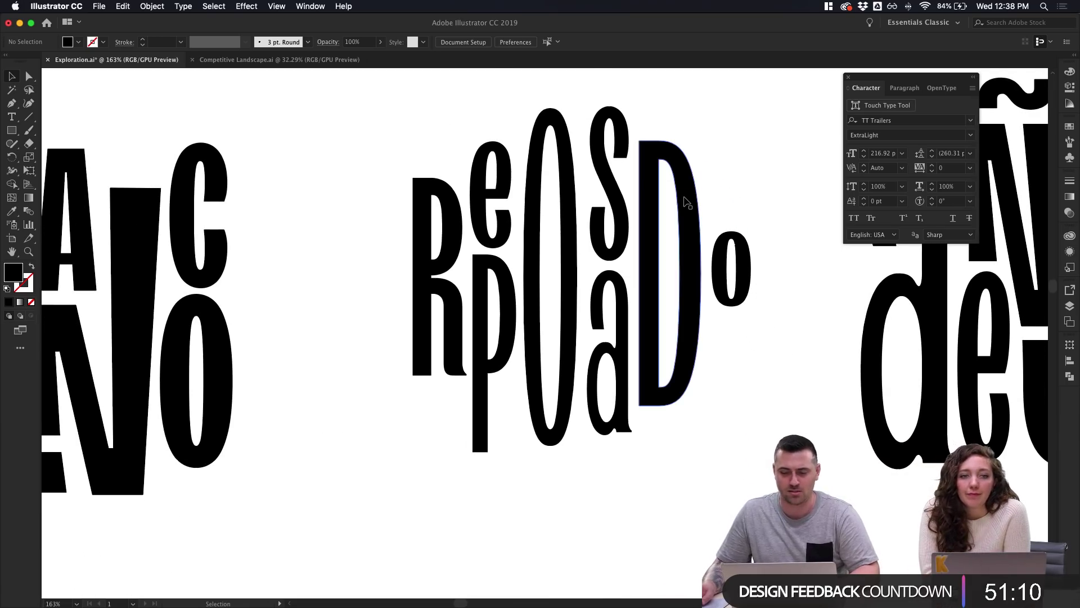
scroll(712, 182, down, 2)
click(640, 259)
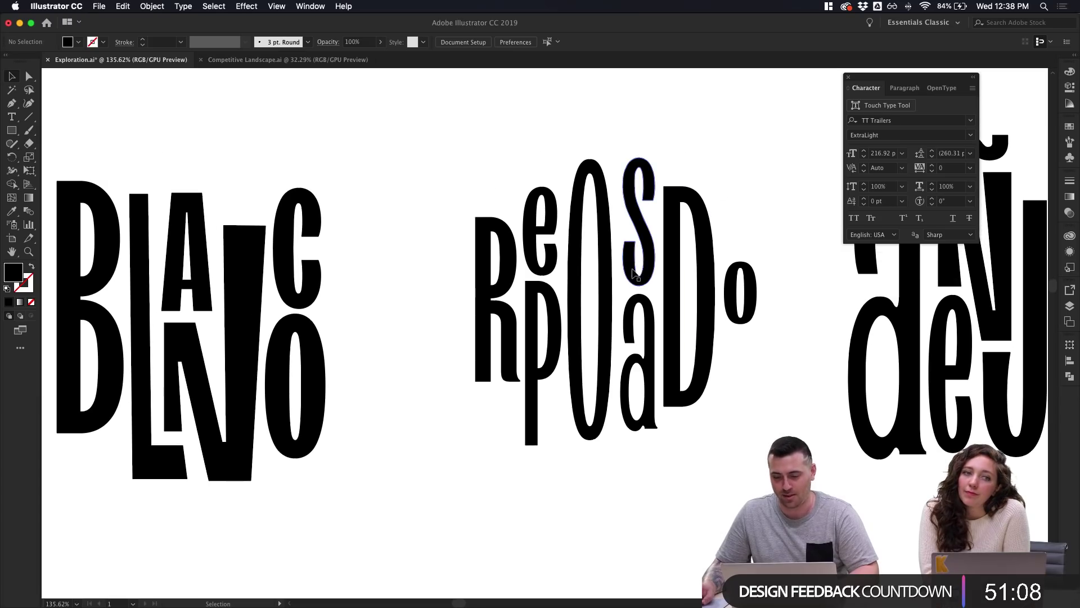
shift+click(646, 316)
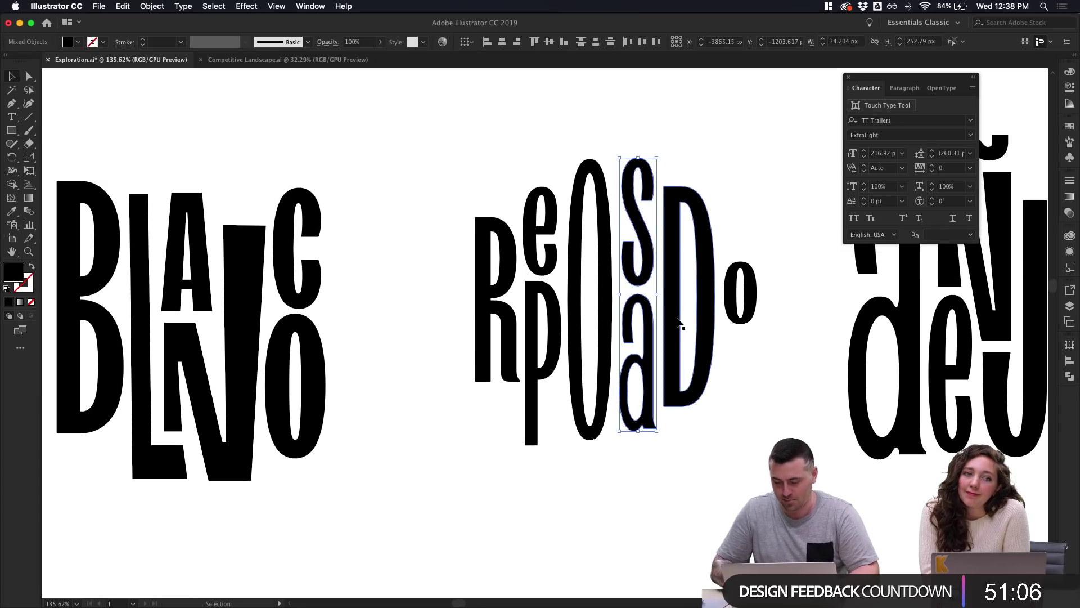
click(678, 322)
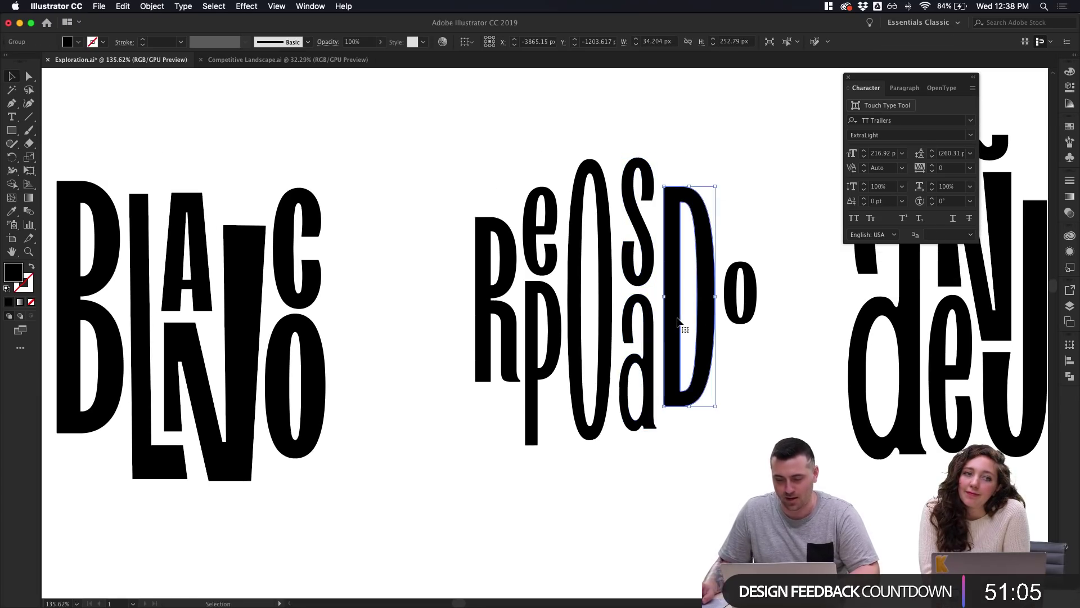
click(640, 276)
shift+click(640, 309)
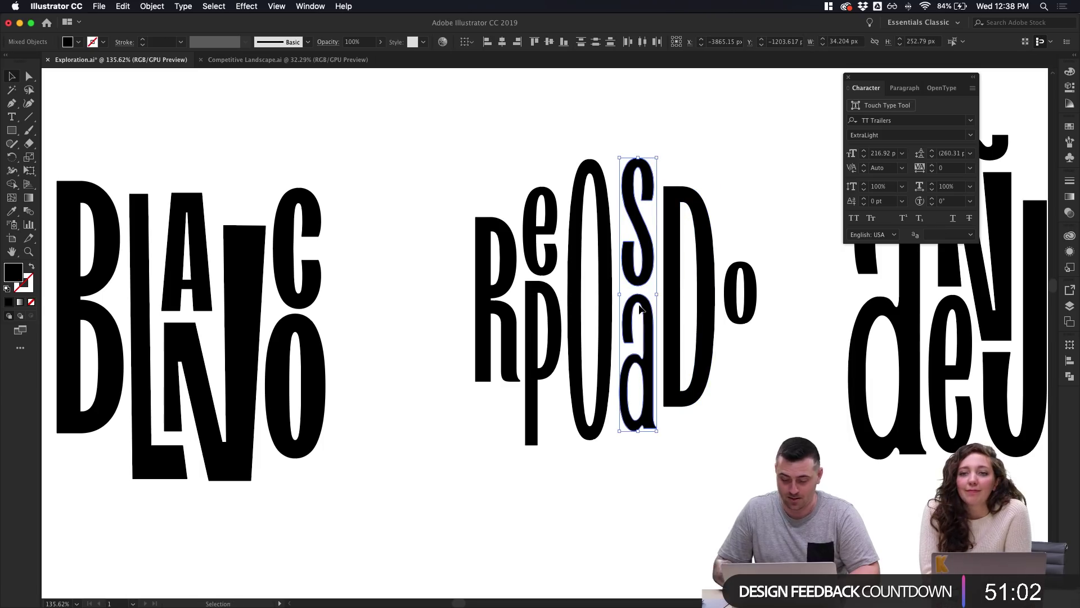
key(Left)
Move the D of the Reposado lettering closer to the stacked S and a
click(682, 223)
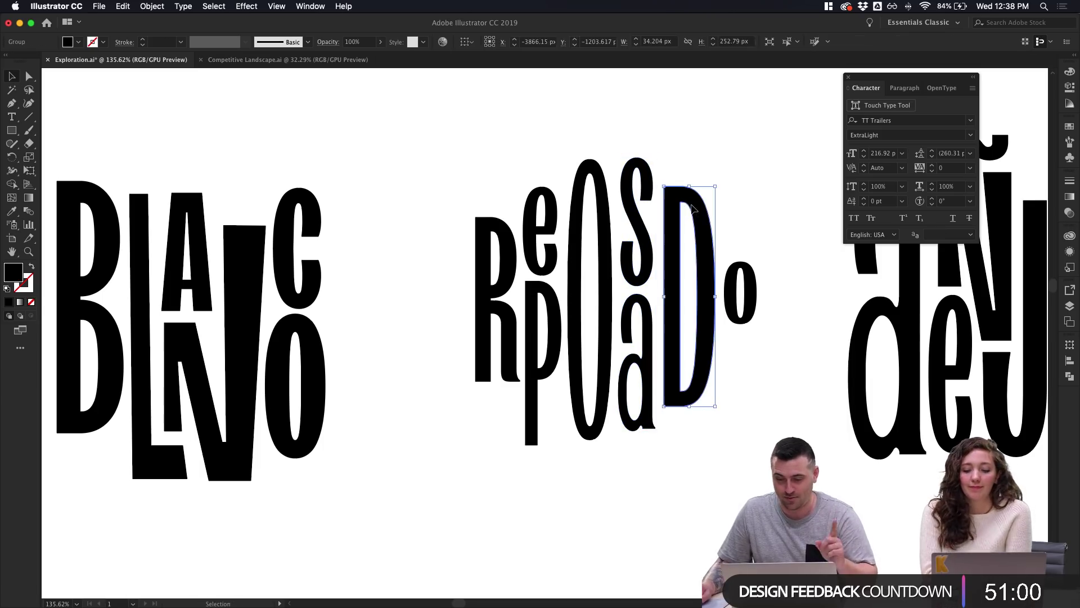
click(734, 189)
click(707, 216)
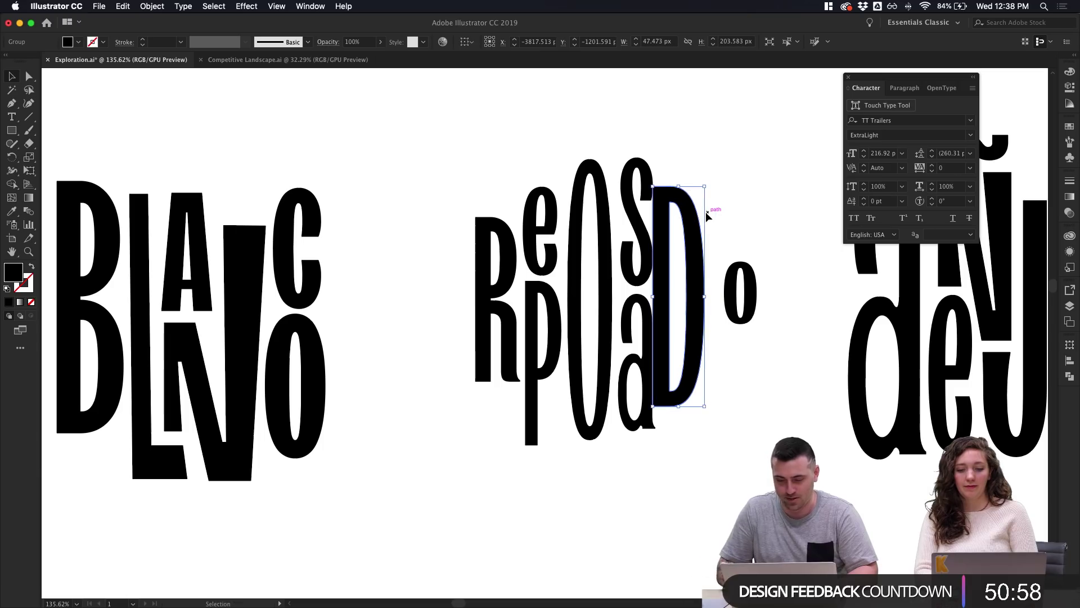
key(a)
click(706, 214)
key(v)
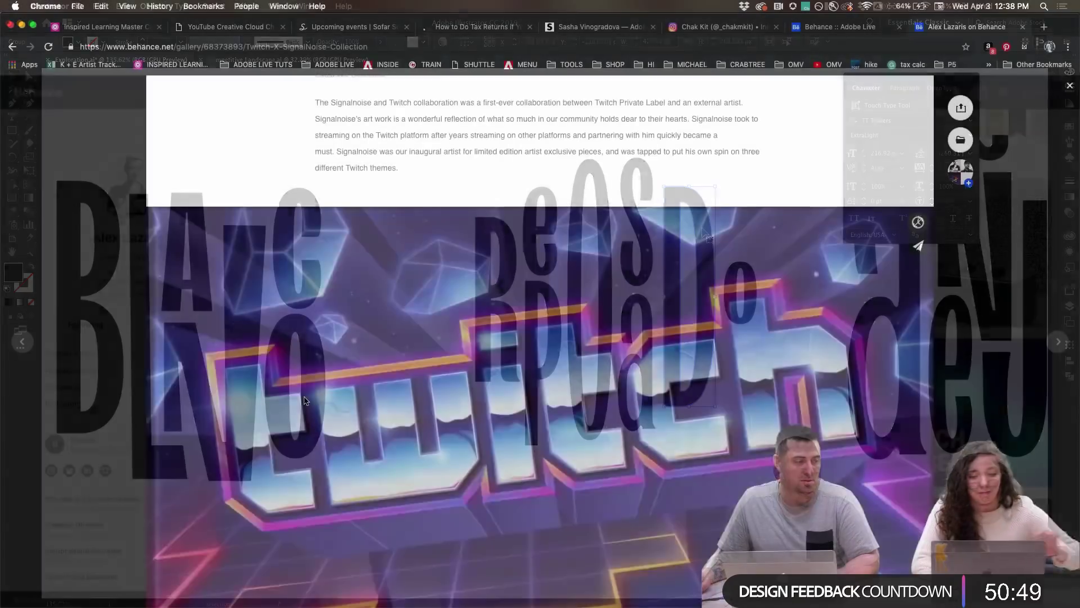
Switch to the Behance Twitch X SignalNoise project in Chrome and play its chrome-lettering video
scroll(303, 400, down, 3)
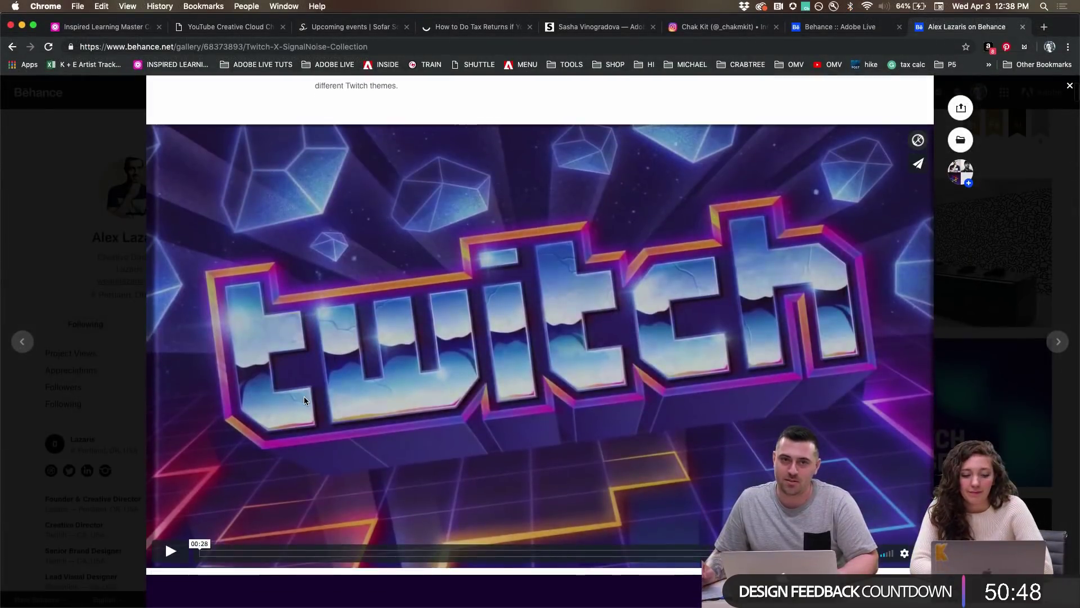
scroll(304, 396, down, 6)
scroll(305, 399, up, 2)
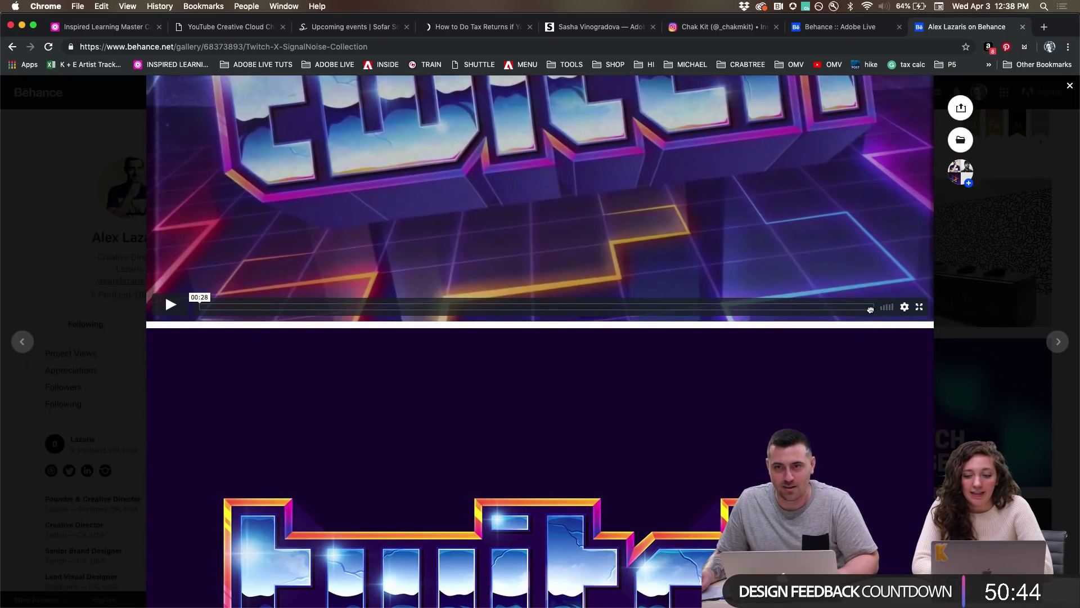
click(170, 304)
scroll(162, 304, up, 5)
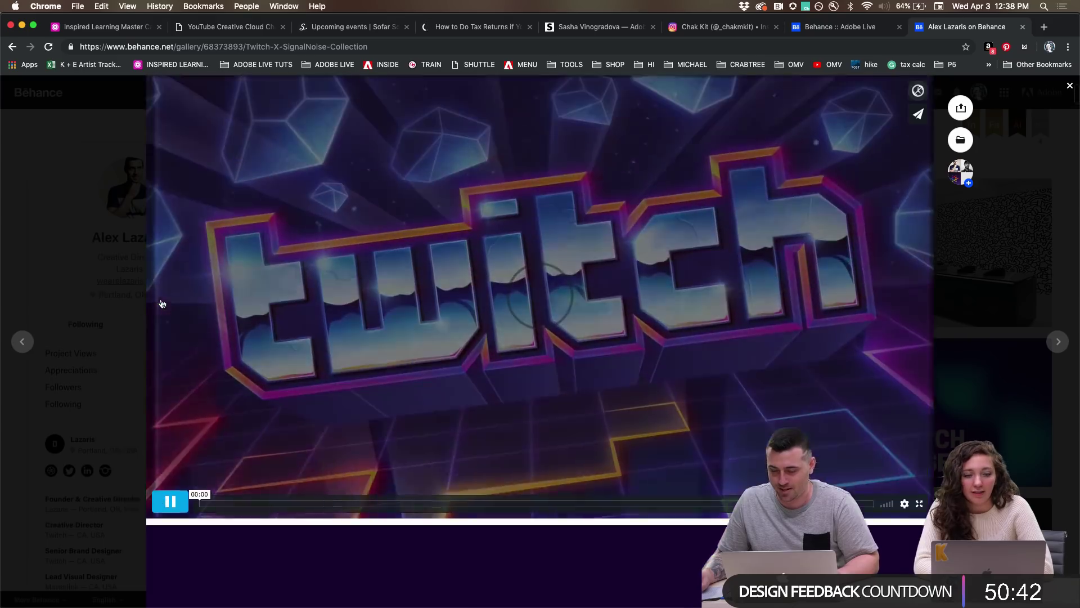
scroll(162, 304, up, 2)
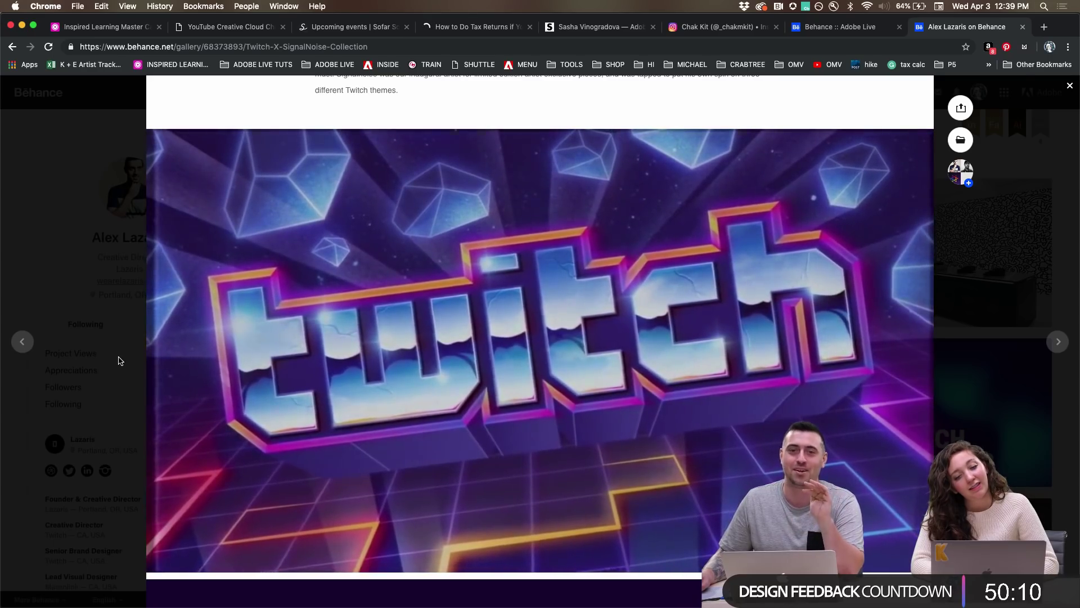
Examine the front-facing chrome Twitch lettering and its extruded outline below the video
scroll(164, 299, down, 10)
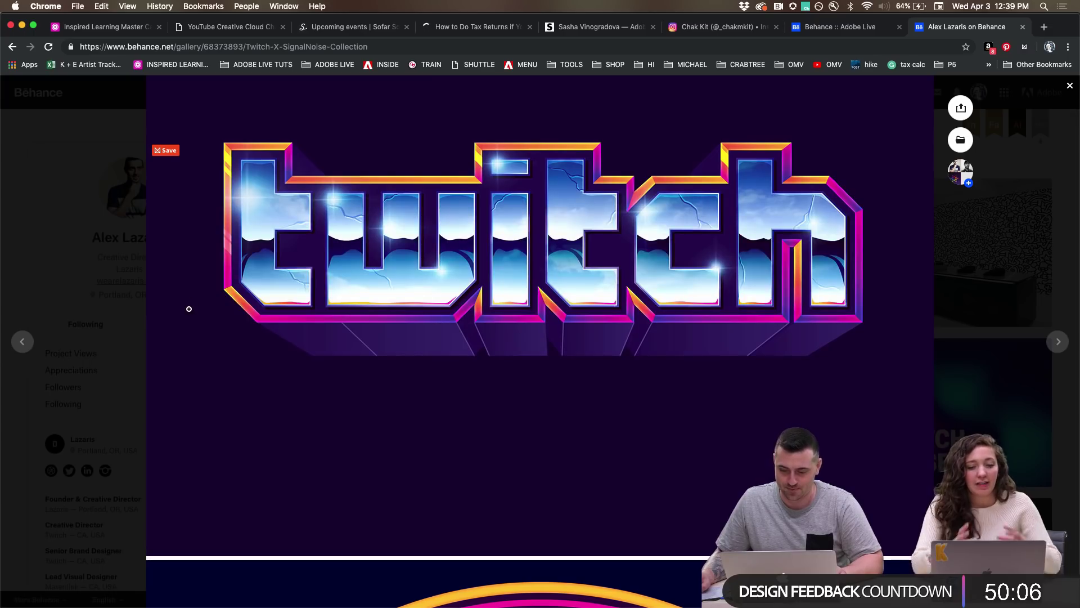
scroll(189, 309, down, 5)
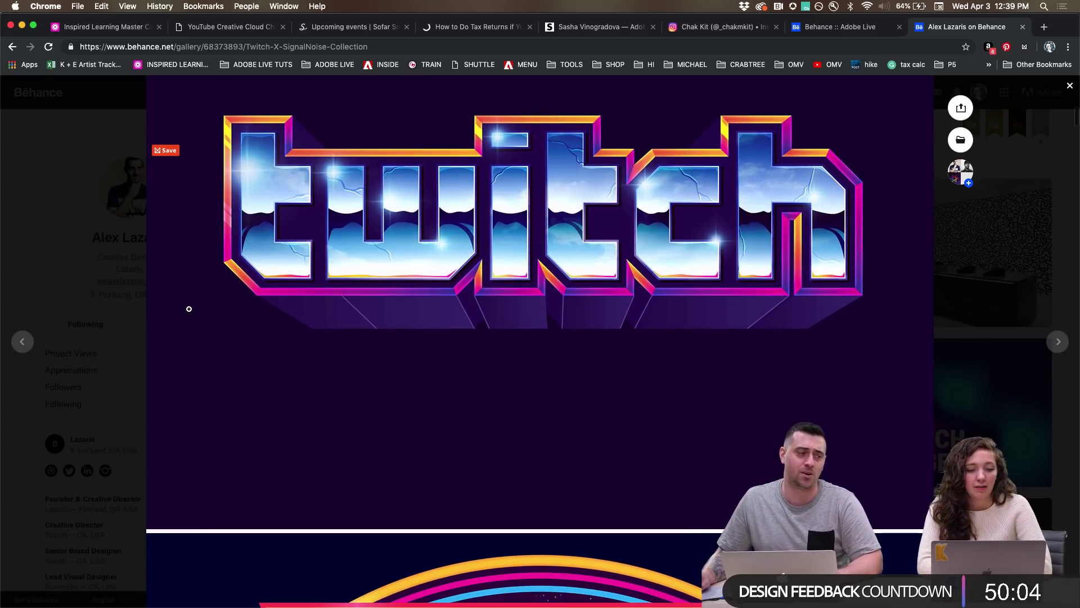
scroll(189, 309, up, 3)
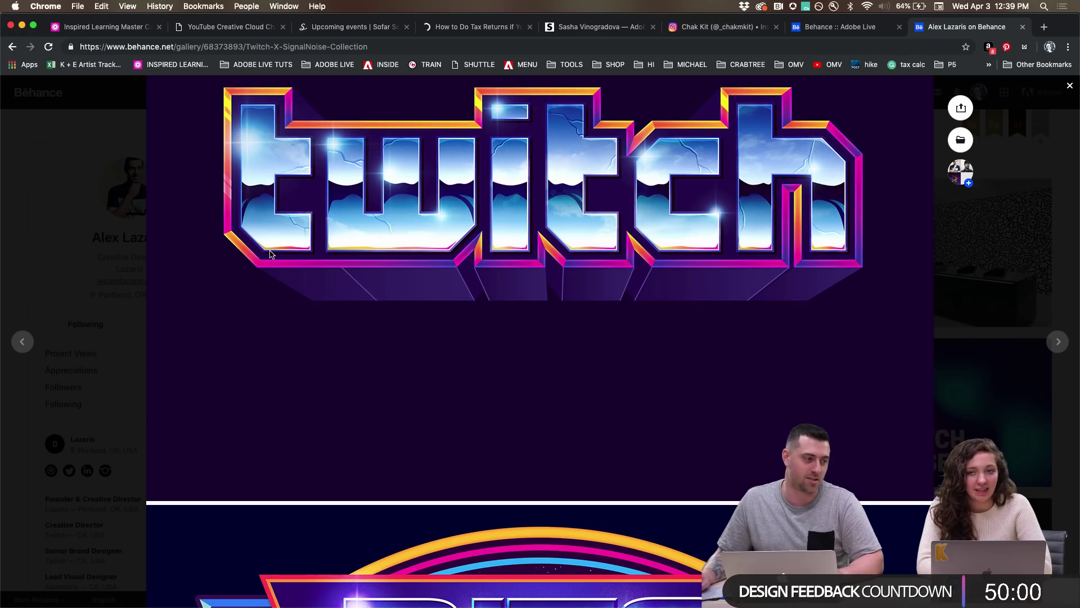
scroll(270, 254, up, 2)
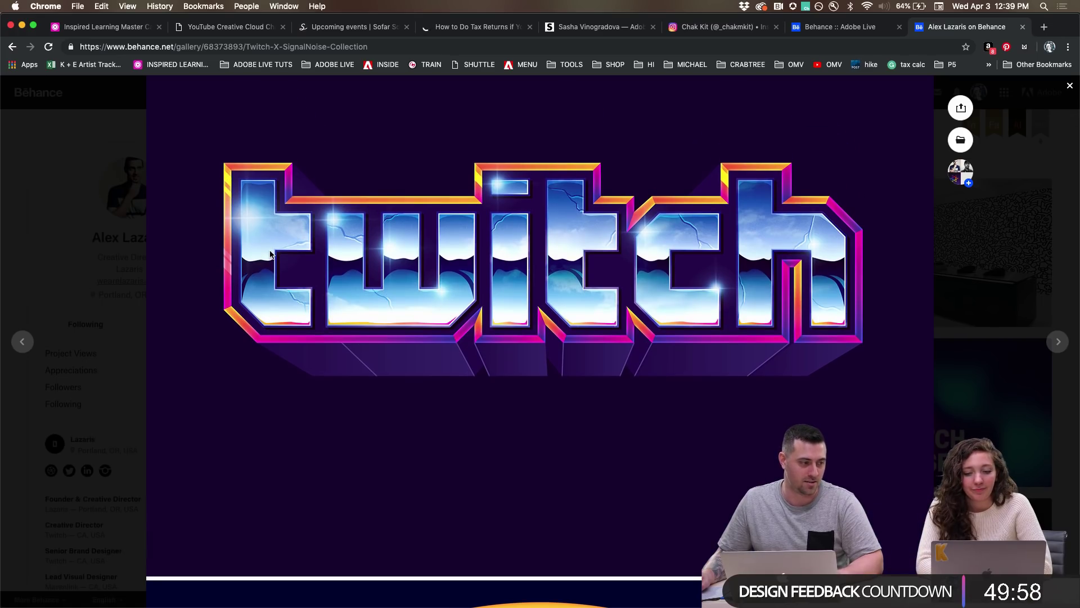
scroll(270, 254, up, 1)
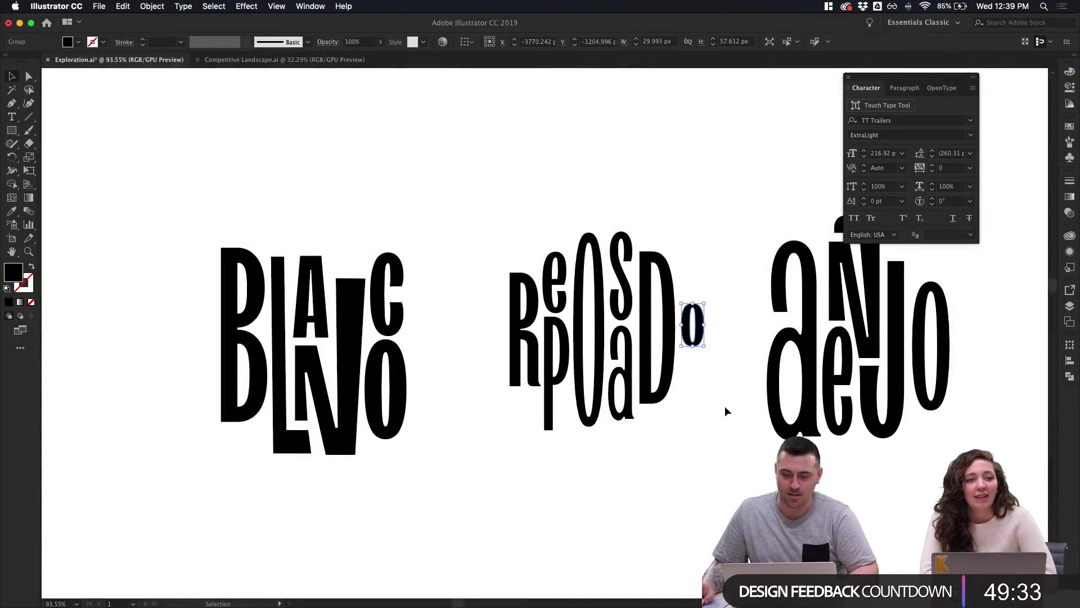
Back in Illustrator, deselect the small o and compare the spacing of the Blanco, Reposado and Añejo lettering
click(725, 411)
scroll(725, 411, right, 3)
scroll(843, 437, down, 3)
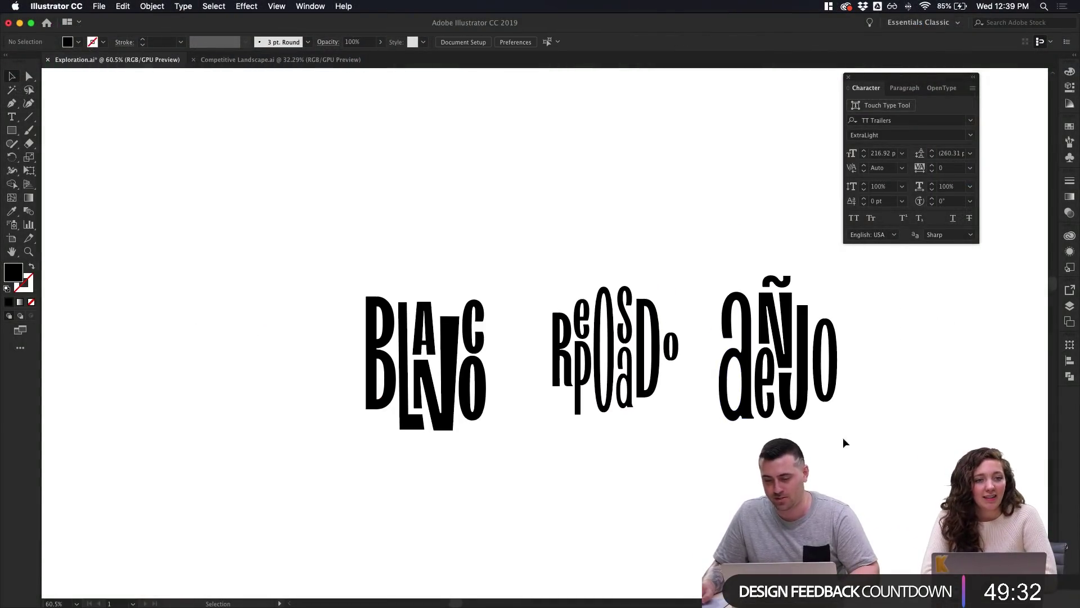
scroll(857, 438, right, 2)
scroll(848, 443, up, 4)
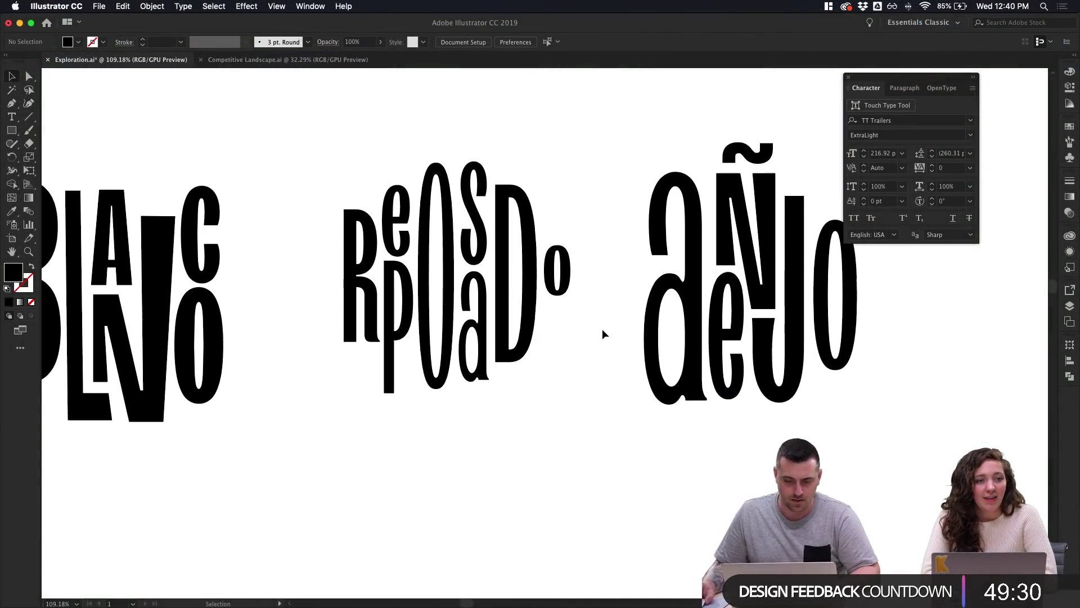
scroll(631, 367, left, 2)
scroll(631, 366, up, 1)
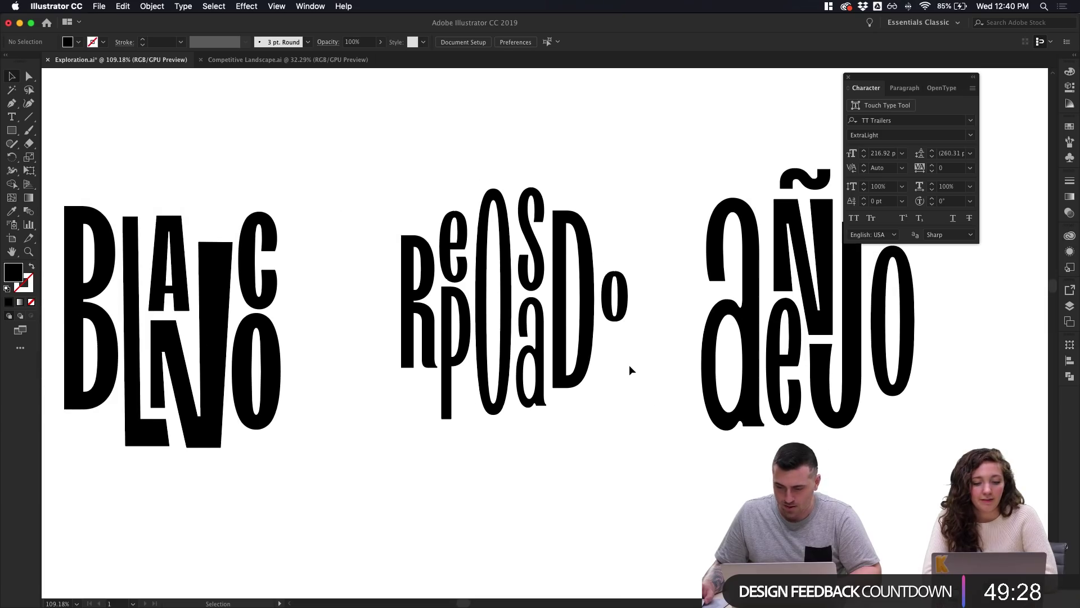
scroll(629, 365, up, 2)
scroll(629, 365, right, 1)
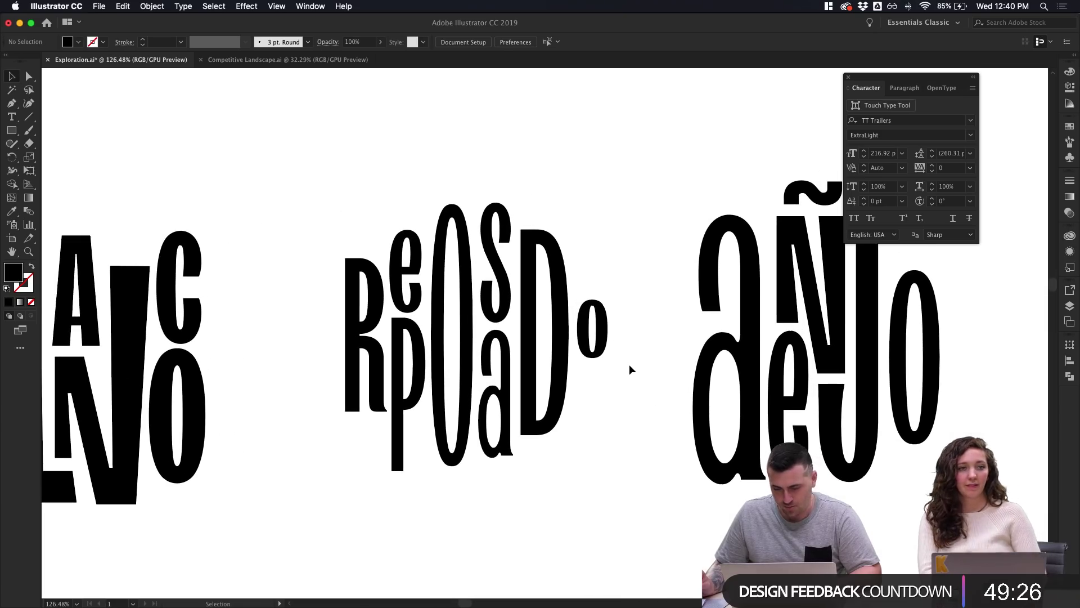
scroll(629, 364, up, 3)
scroll(629, 365, down, 3)
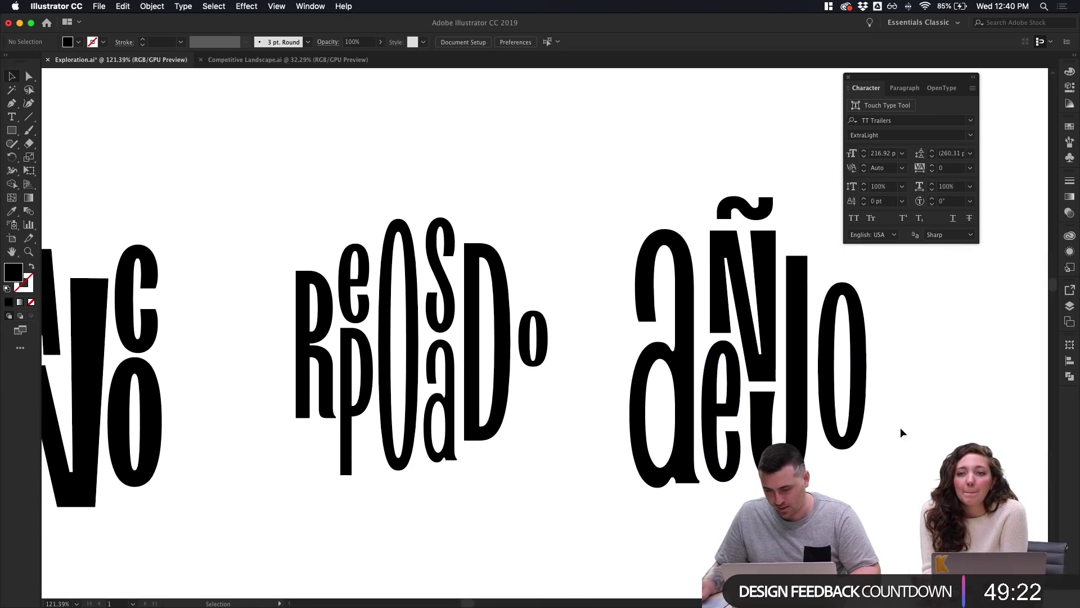
scroll(912, 429, down, 4)
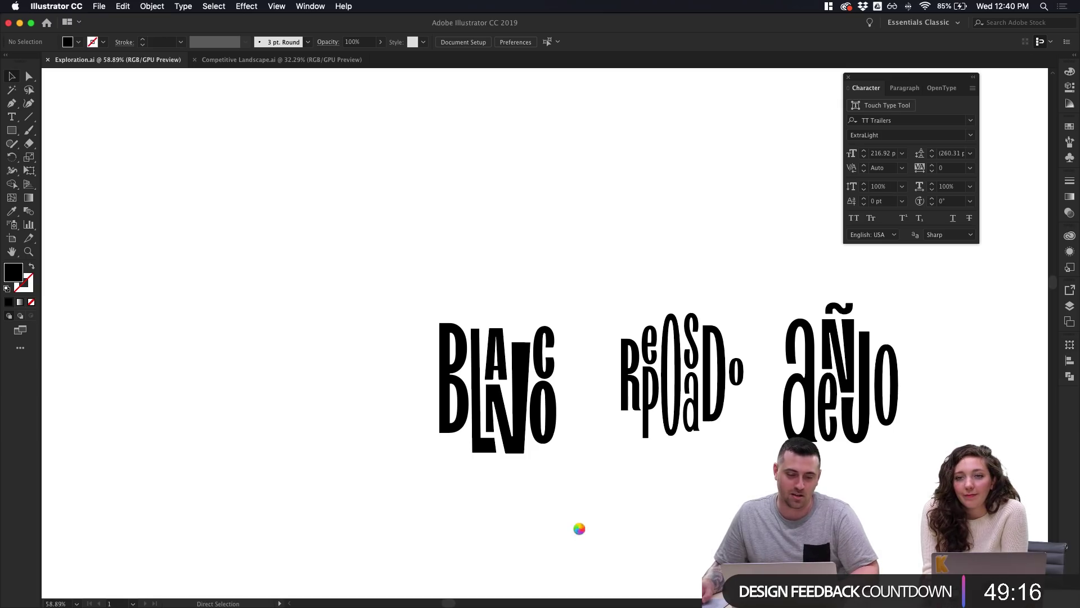
Switch to Chrome and place its window with the Pentagram Public Theater page over the whole screen
mouse_move(532, 605)
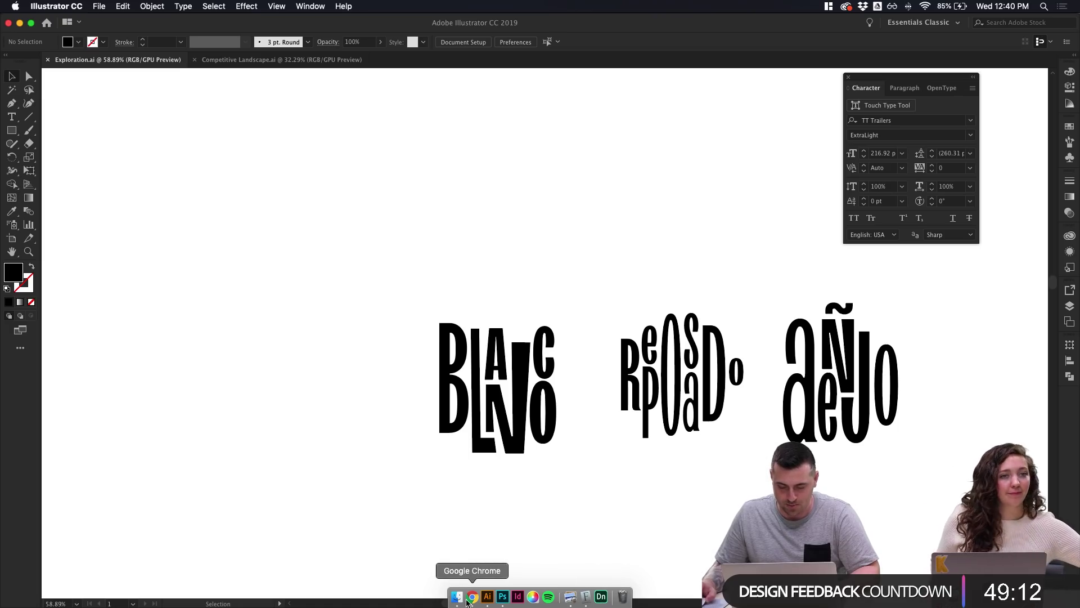
click(472, 598)
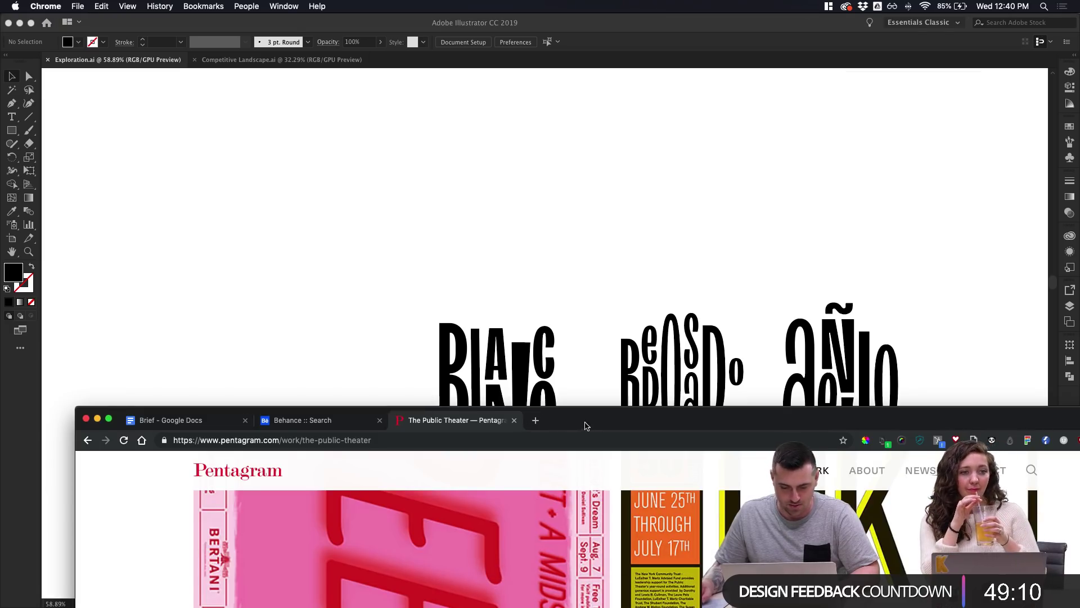
drag(587, 425, 511, 32)
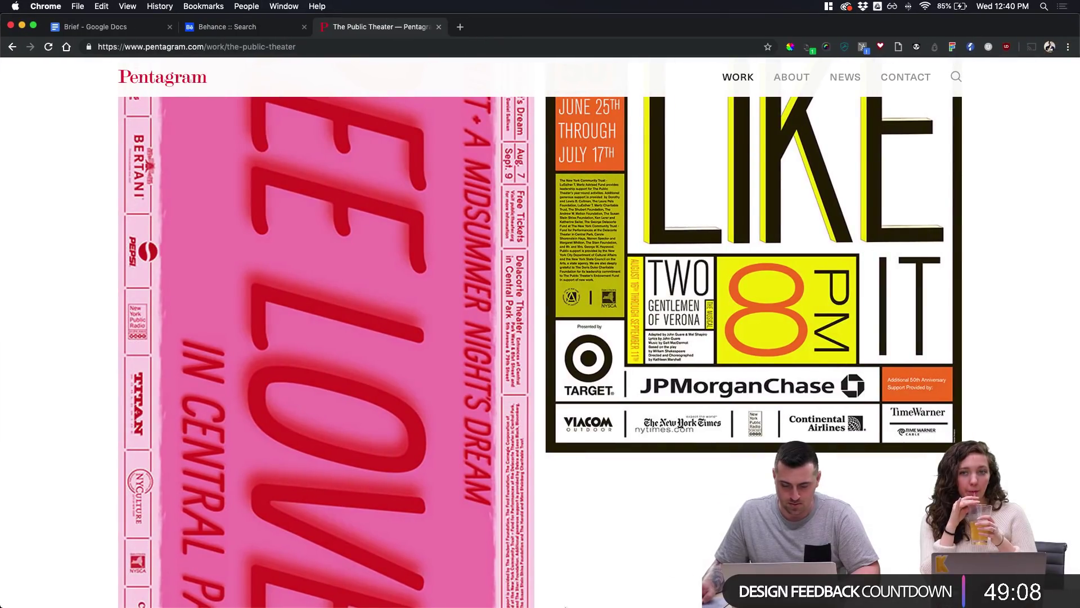
In Finder, open 33696-vodka_bottle_mockup.tif from the Tequila project's Mockups folder in Preview, then close the Preview windows
mouse_move(531, 601)
click(457, 603)
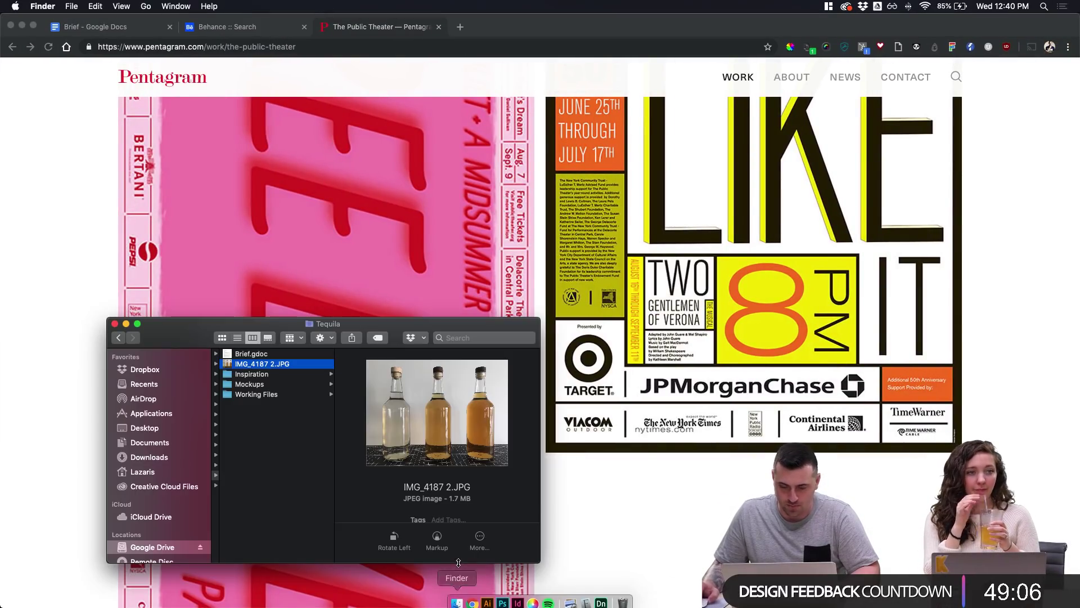
click(265, 394)
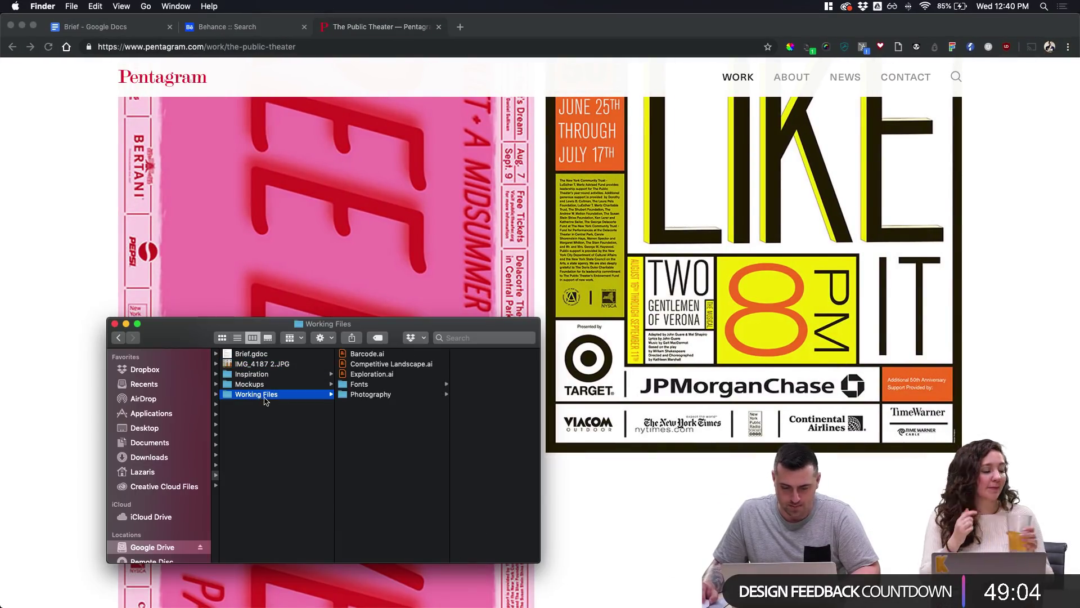
click(270, 385)
double_click(364, 364)
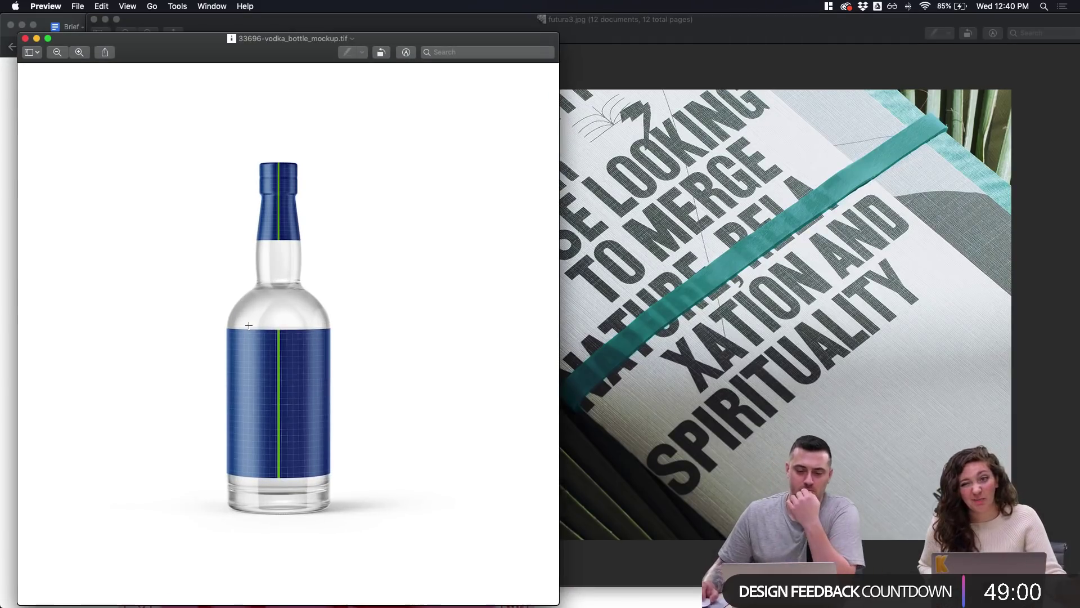
click(28, 44)
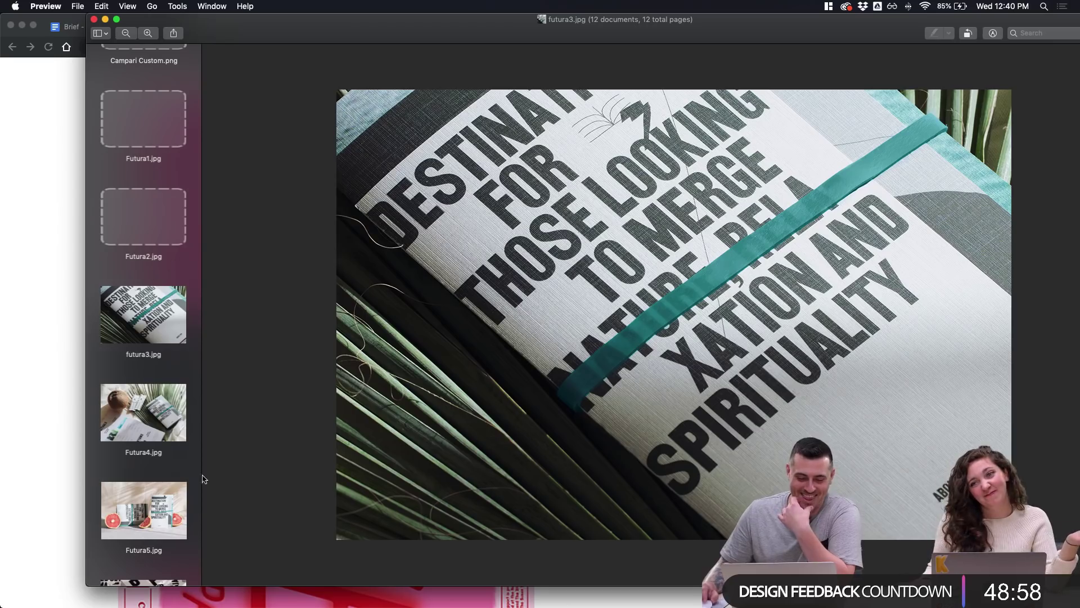
click(56, 470)
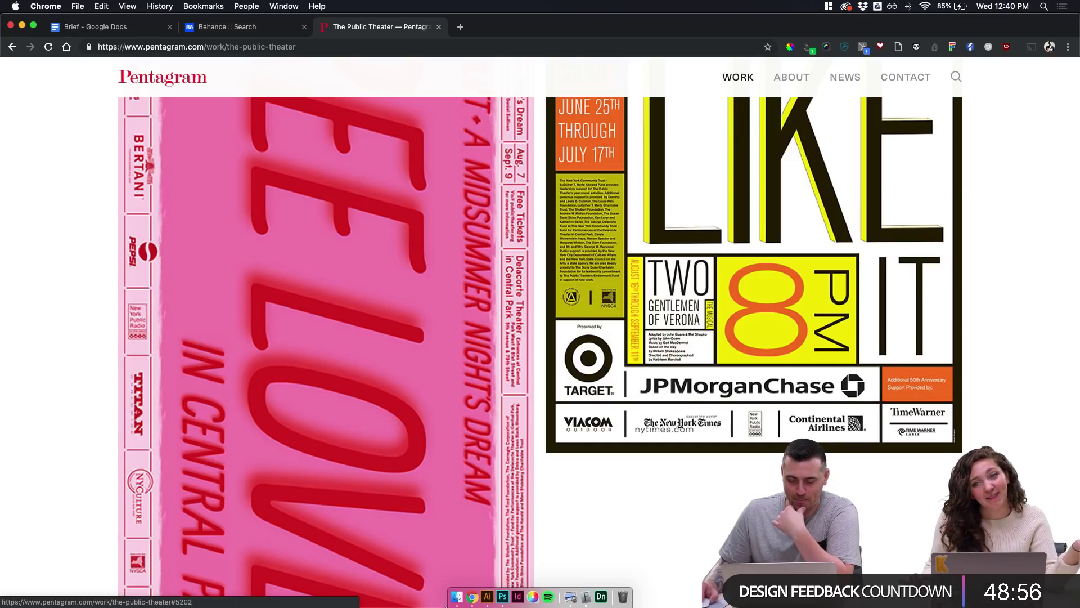
Open 33696-vodka_bottle_mockup.tif from the Mockups folder in Photoshop and enlarge the application window to fill the screen
click(460, 596)
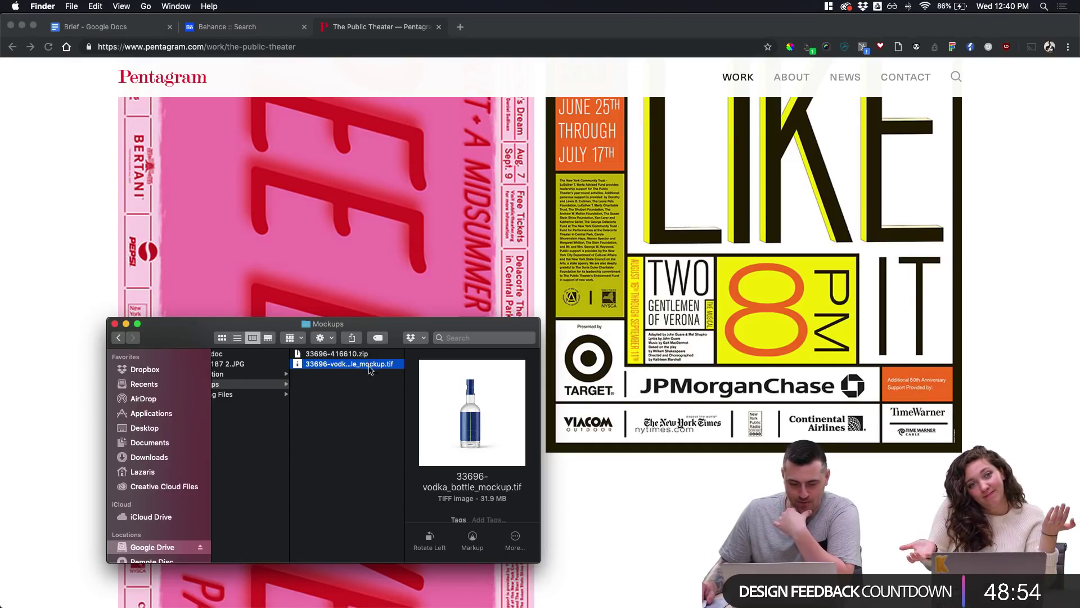
drag(369, 370, 516, 593)
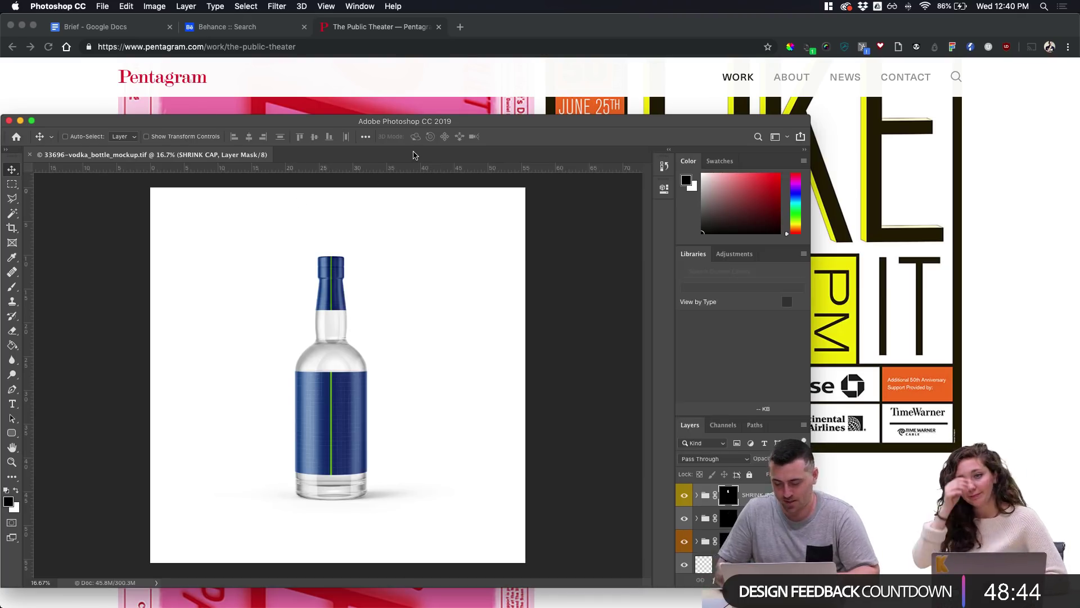
double_click(414, 156)
scroll(484, 171, up, 3)
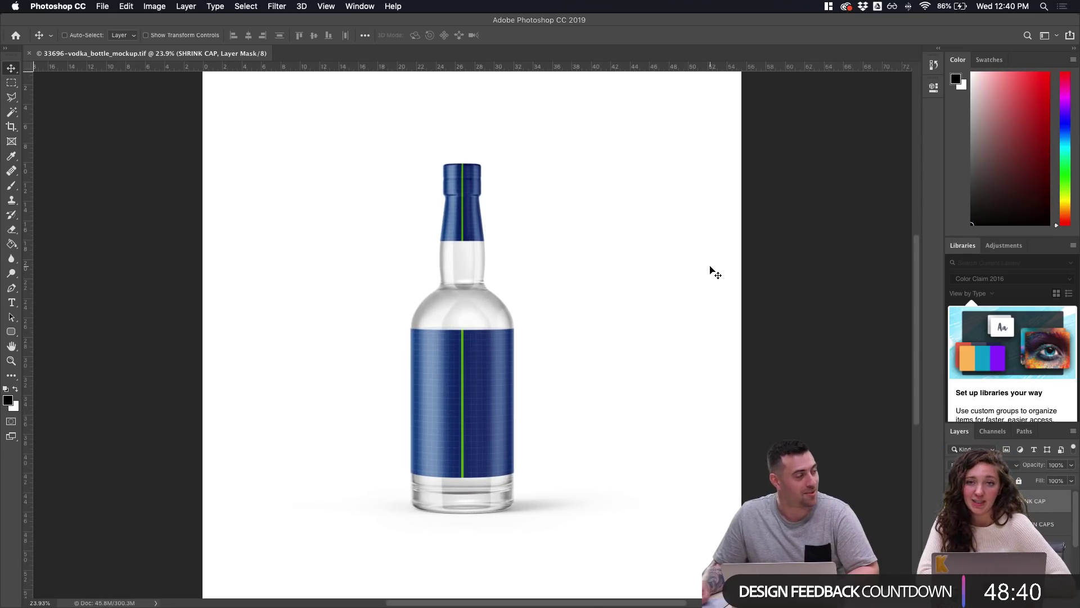
scroll(808, 367, left, 4)
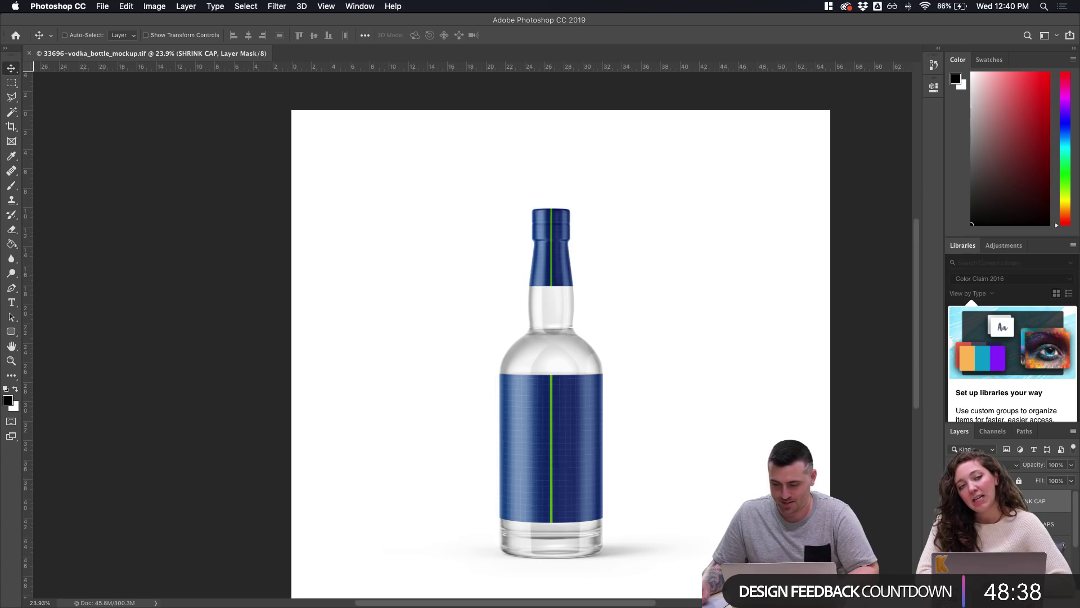
Hide the SHRINK CAP group so the bottle shows its wooden cork stopper
key(super+comma)
key(super+comma)
key(super+comma)
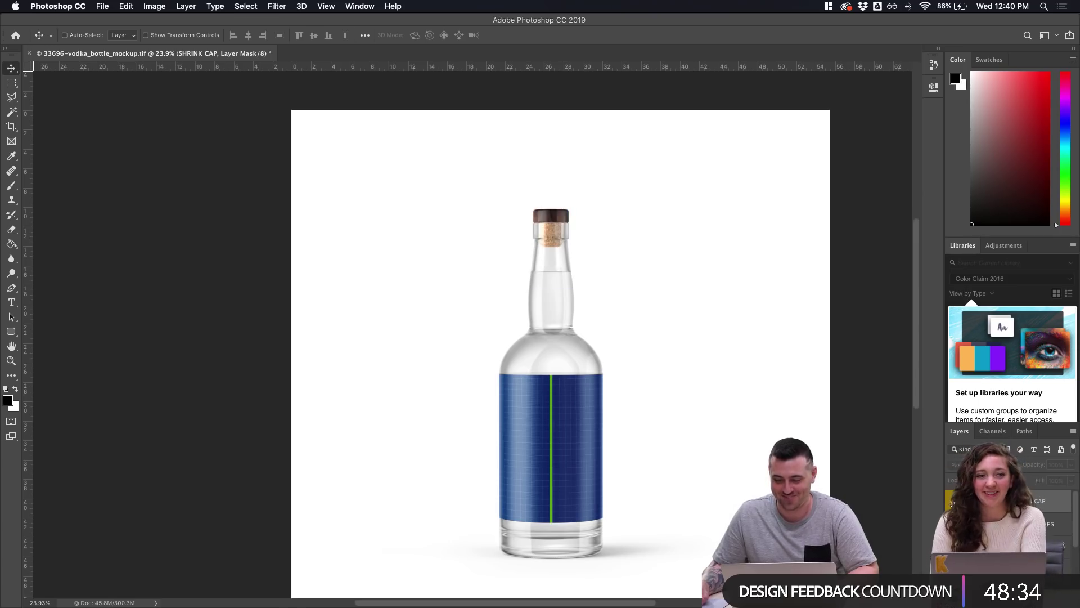
key(super+comma)
key(super+comma)
Switch the bottle mockup to full screen mode with the menu bar and frame the whole bottle
scroll(632, 417, up, 2)
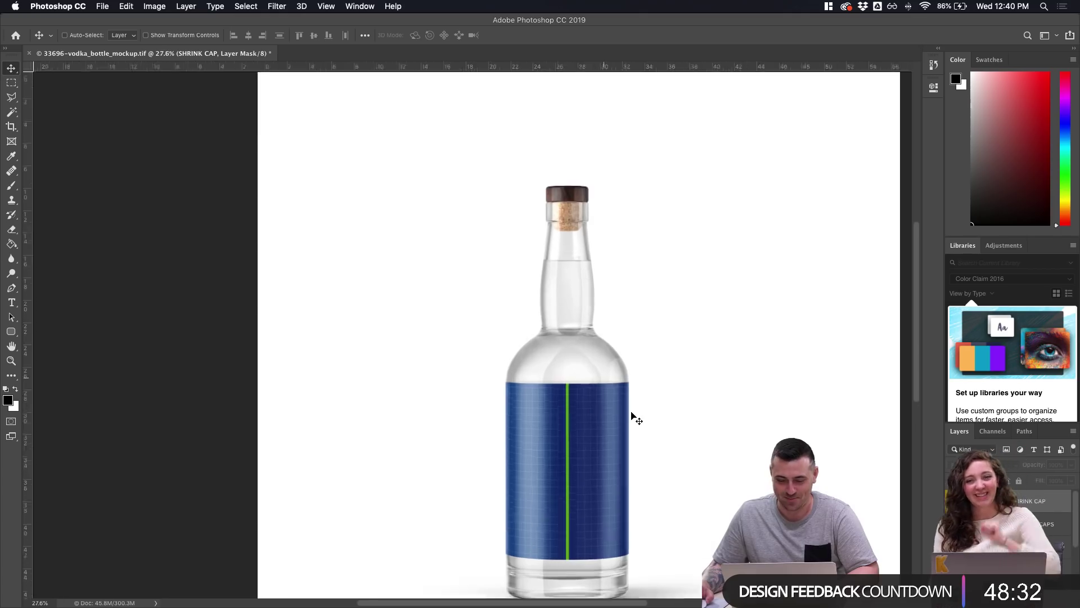
scroll(633, 416, right, 4)
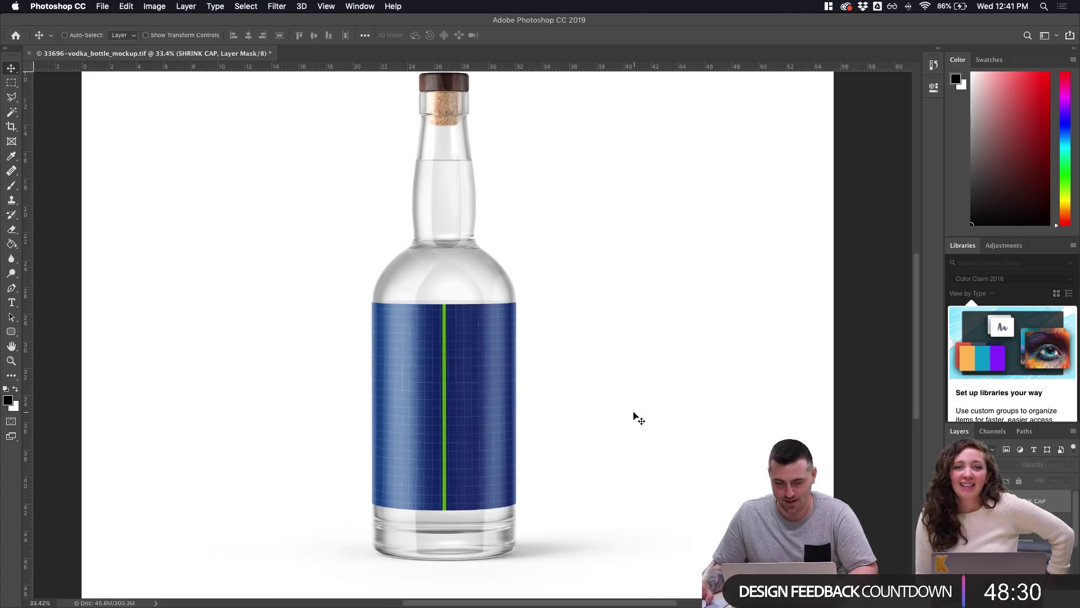
key(f)
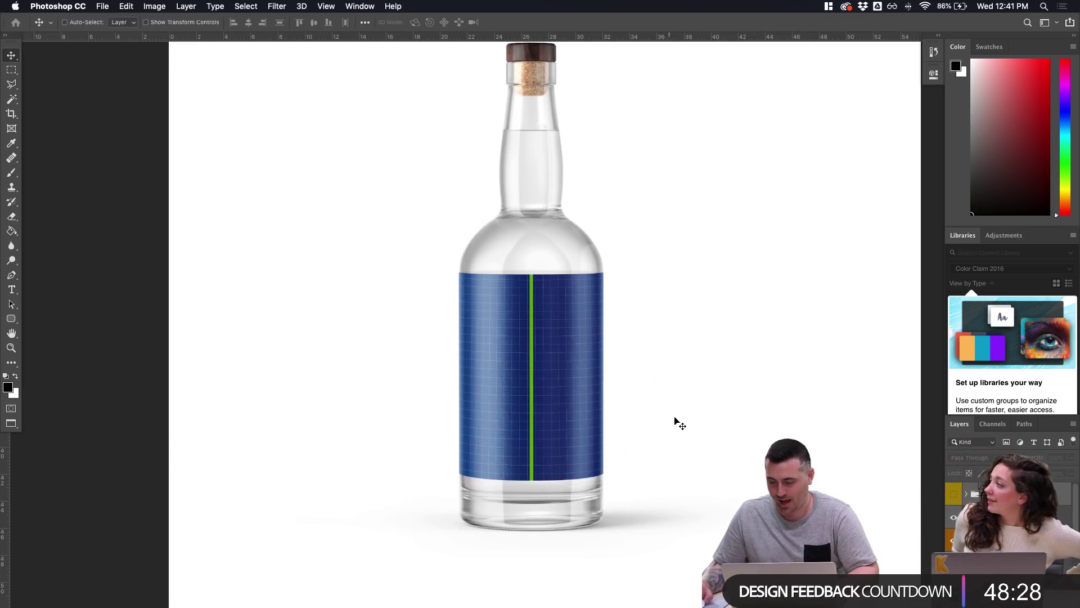
scroll(679, 423, right, 3)
scroll(716, 437, up, 2)
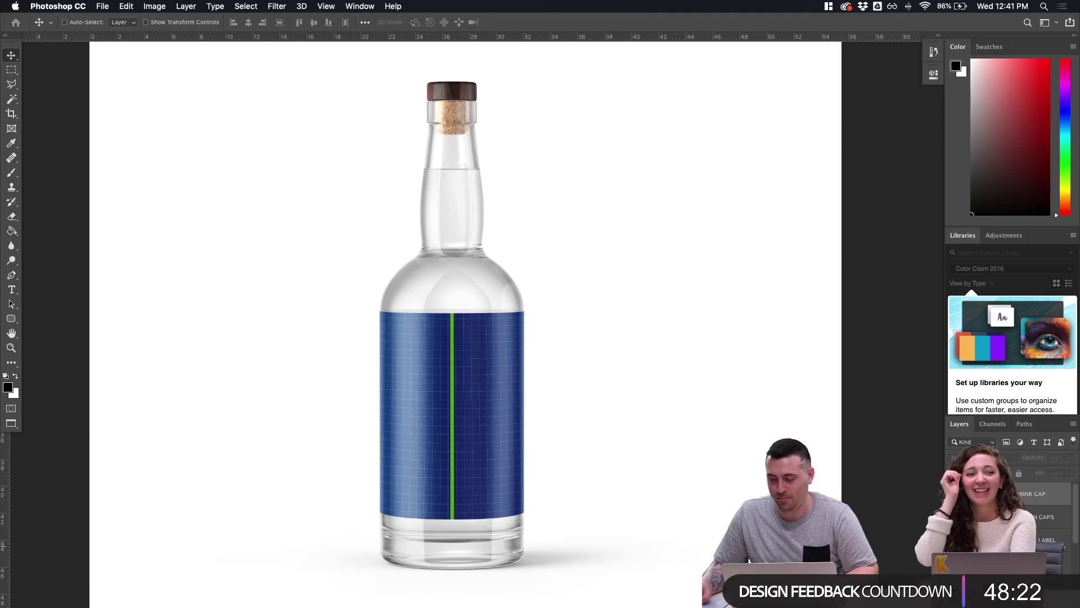
In Finder, preview IMG_4187 2.JPG beside the unlabelled bottle mockup to compare the bottles, then close the preview and return to Photoshop
scroll(687, 418, down, 3)
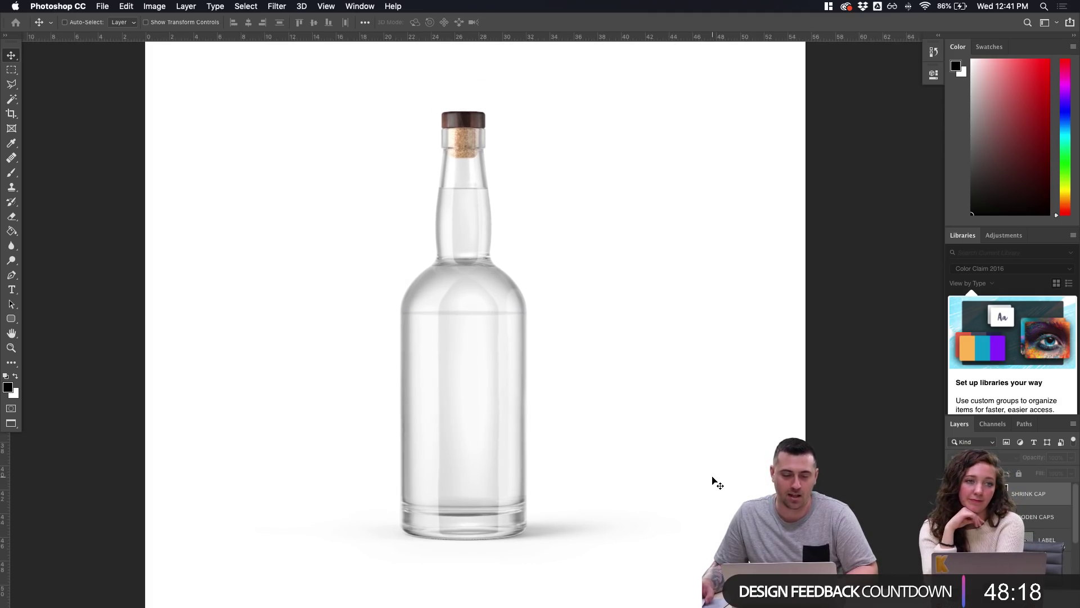
click(456, 596)
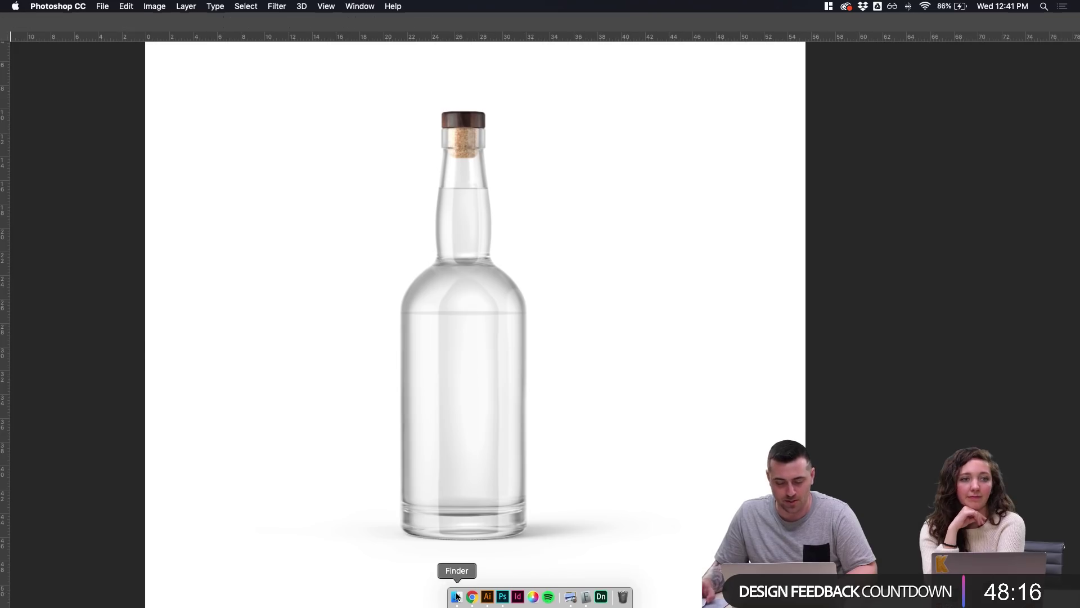
scroll(272, 378, left, 2)
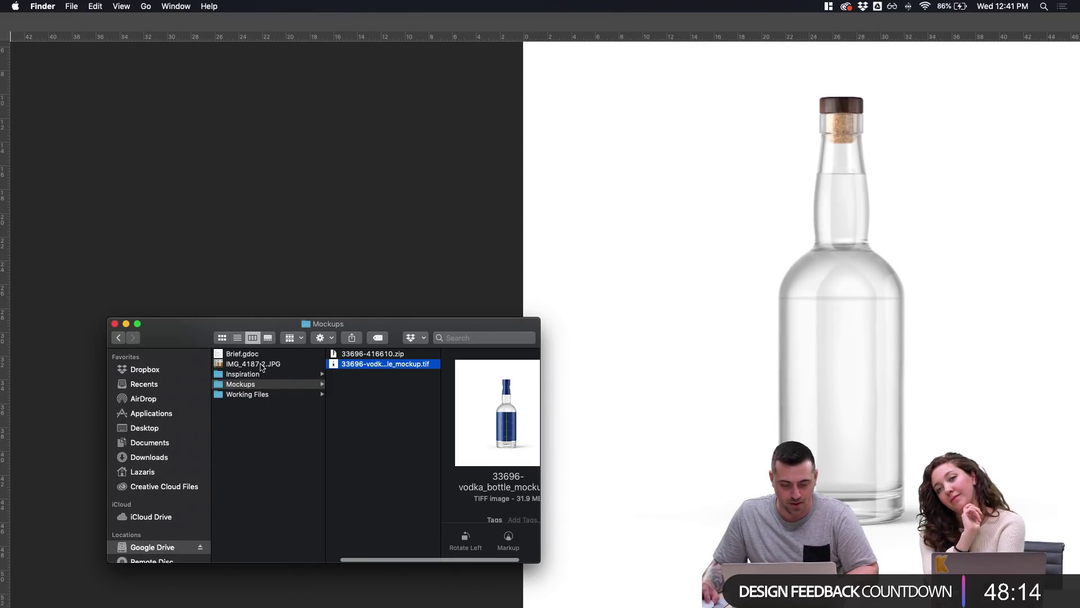
click(262, 364)
key(space)
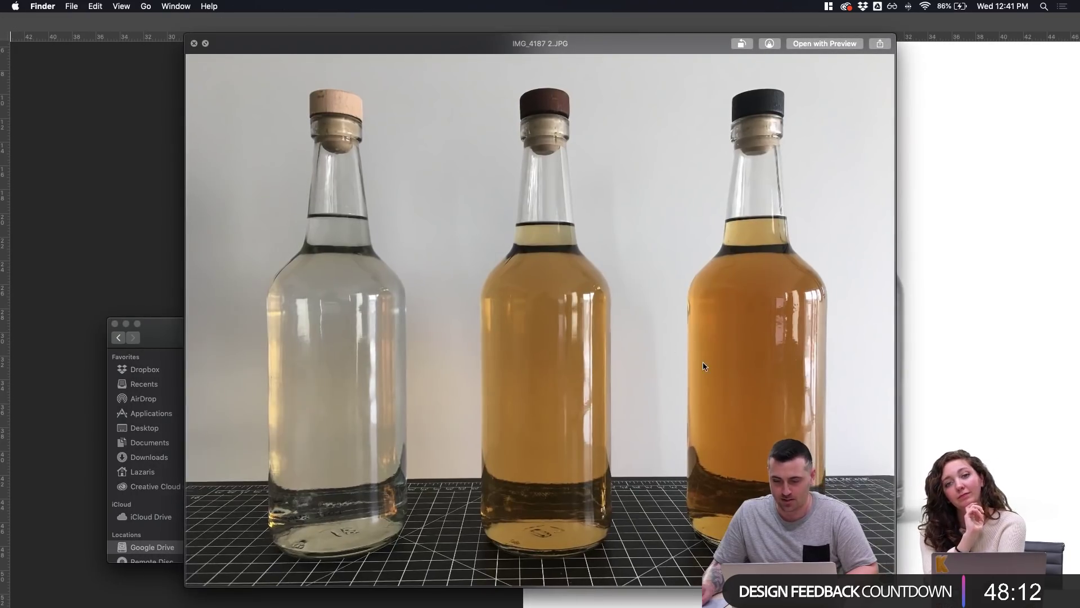
drag(598, 48, 444, 51)
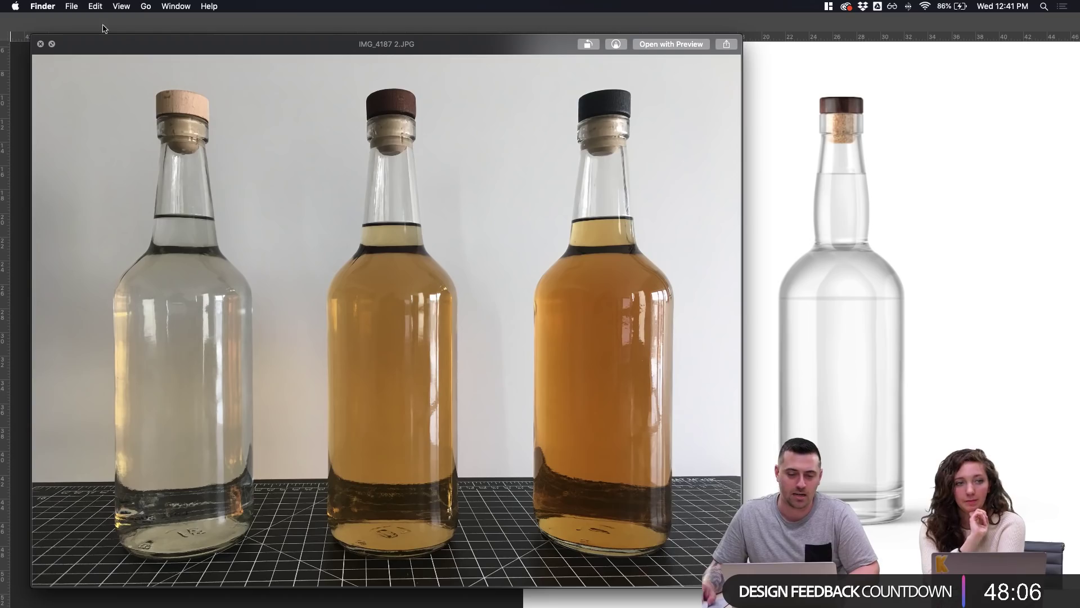
click(41, 45)
click(523, 168)
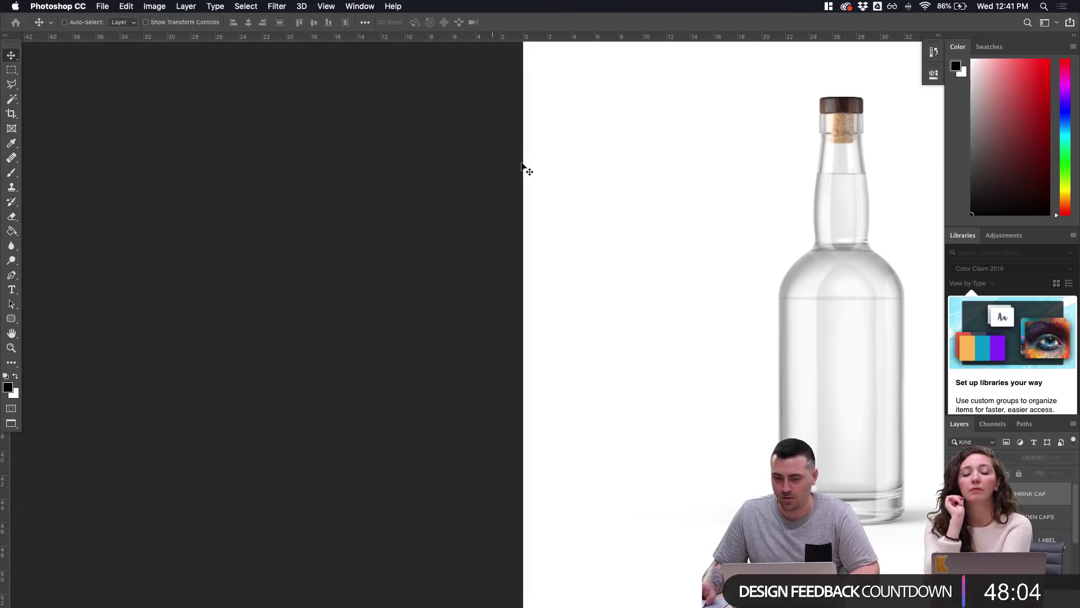
Extend the layer list so the mockup's layer stack fits, and frame the whole bottle
scroll(533, 169, right, 5)
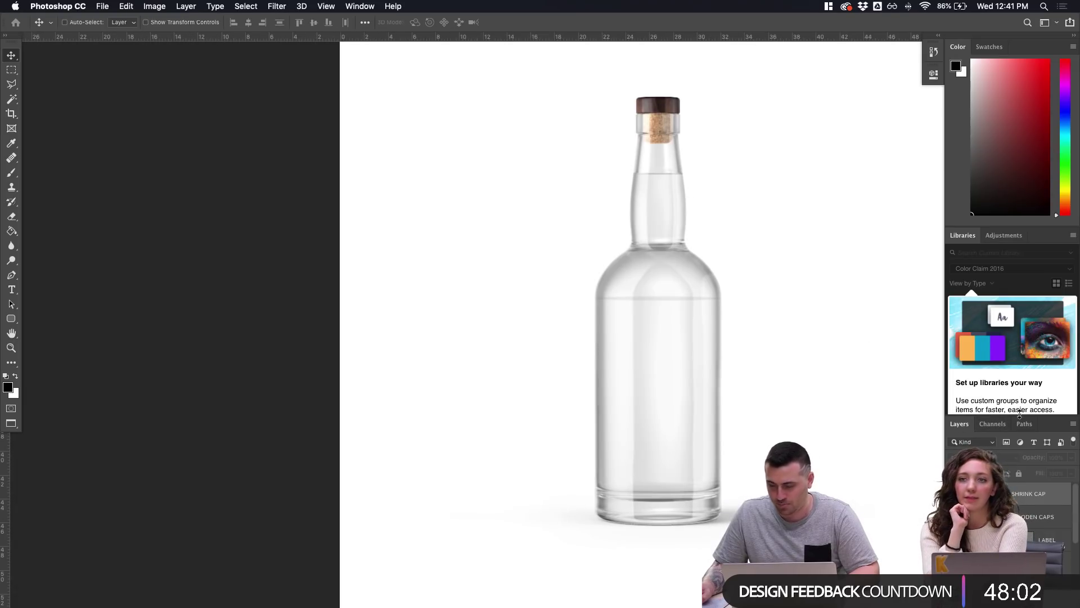
drag(1019, 414, 855, 262)
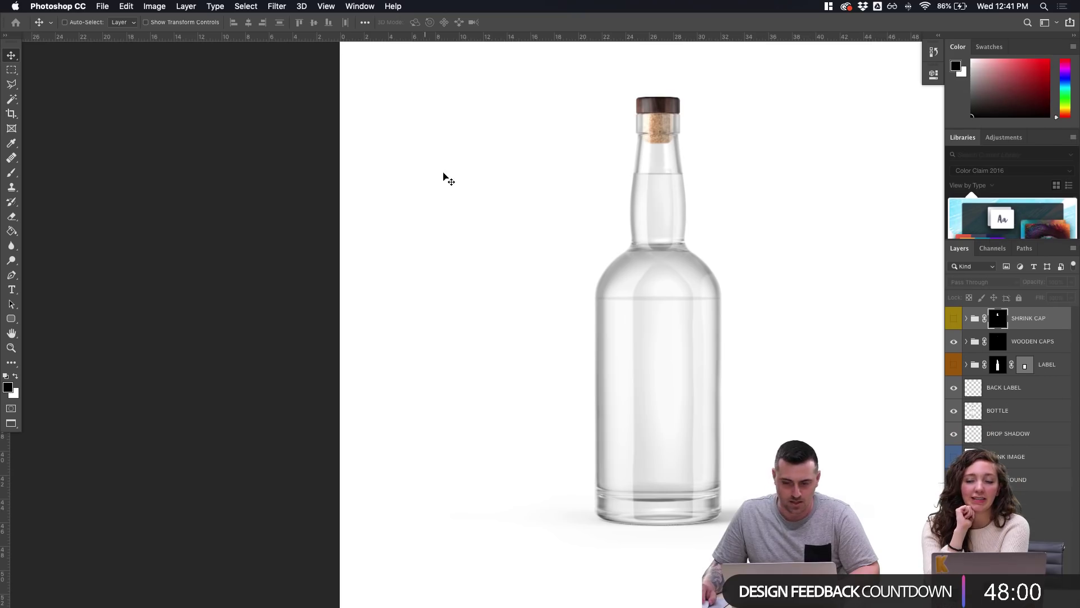
scroll(448, 179, right, 6)
scroll(475, 276, left, 1)
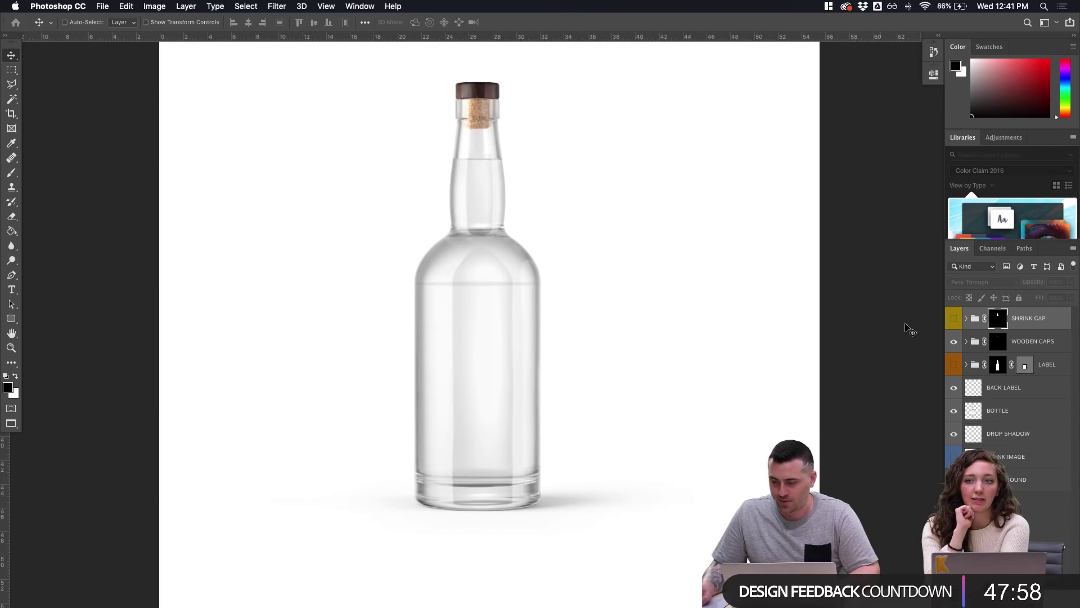
Toggle the SHRINK CAP group's visibility to compare the bottle with and without the blue cap
click(955, 319)
click(954, 318)
click(955, 319)
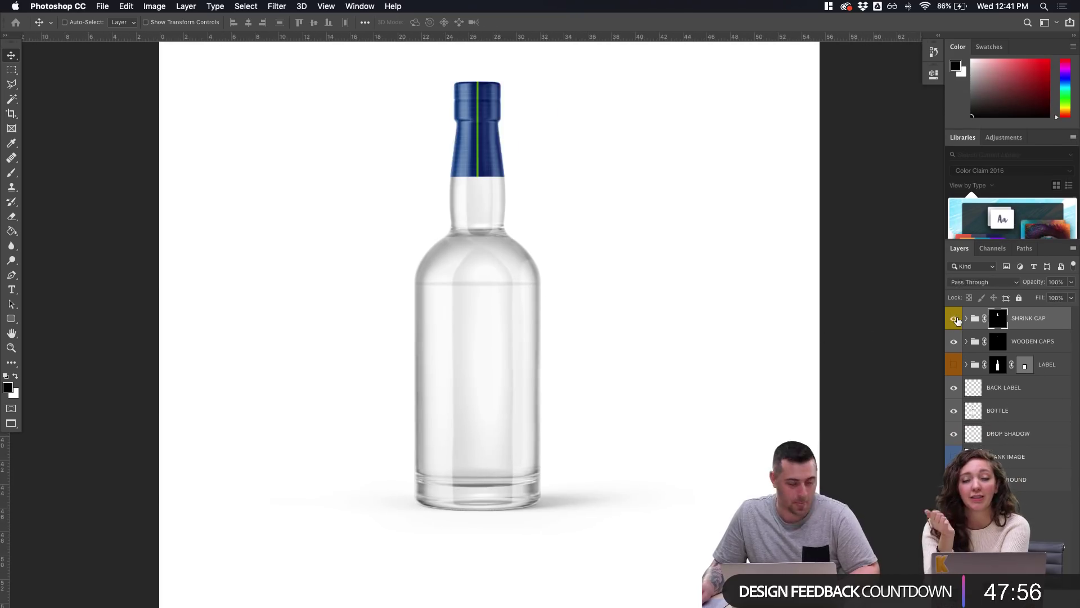
click(955, 319)
click(954, 319)
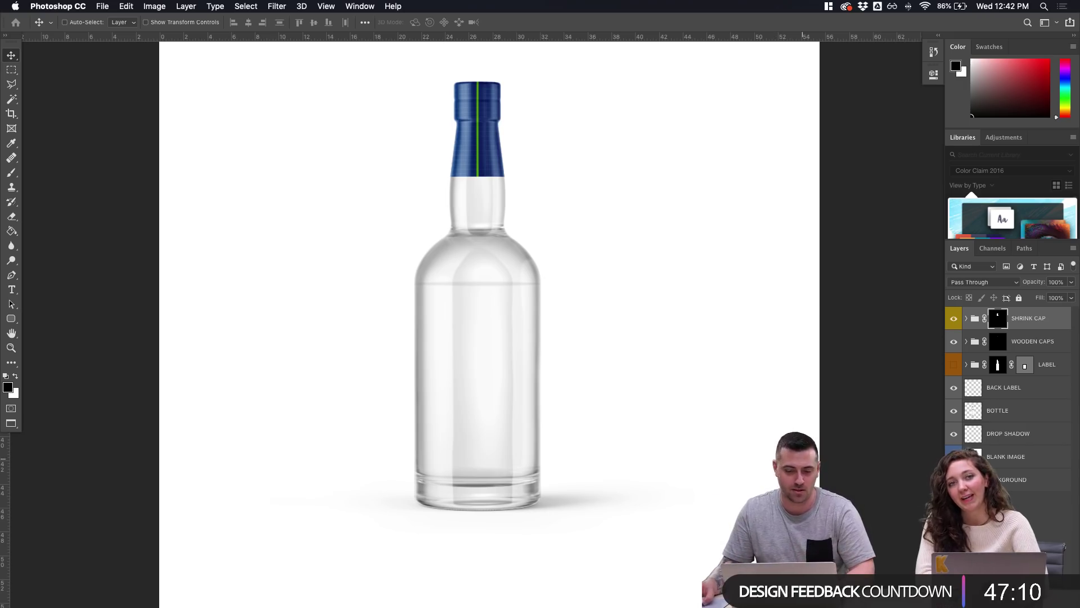
click(954, 319)
click(954, 319)
click(954, 319)
click(954, 319)
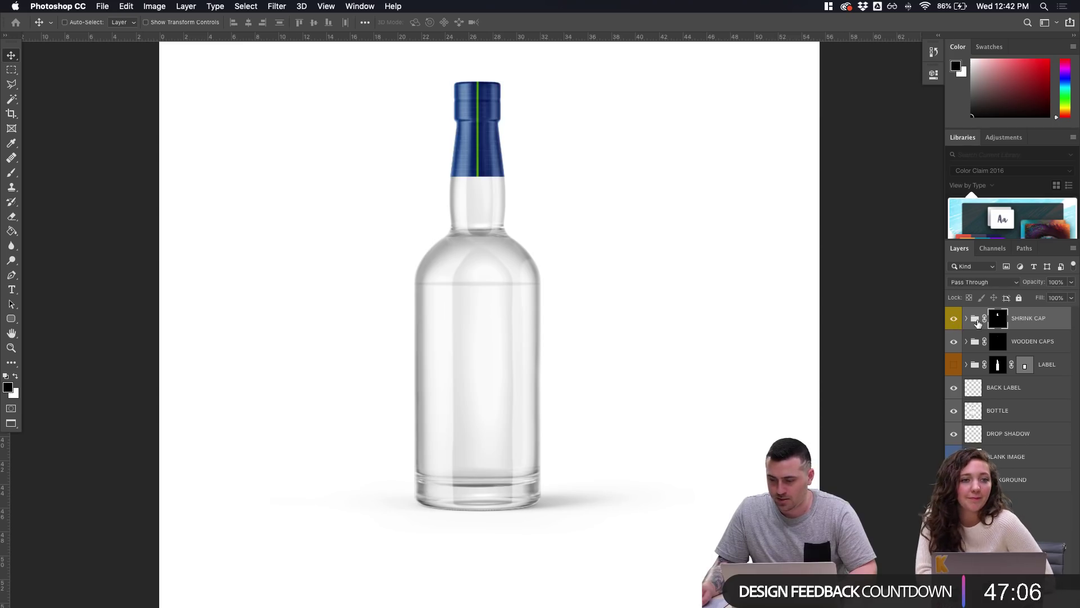
Hide the SHRINK CAP group after expanding it to check its layers, and toggle the WOODEN CAPS group off and on
click(967, 319)
click(954, 319)
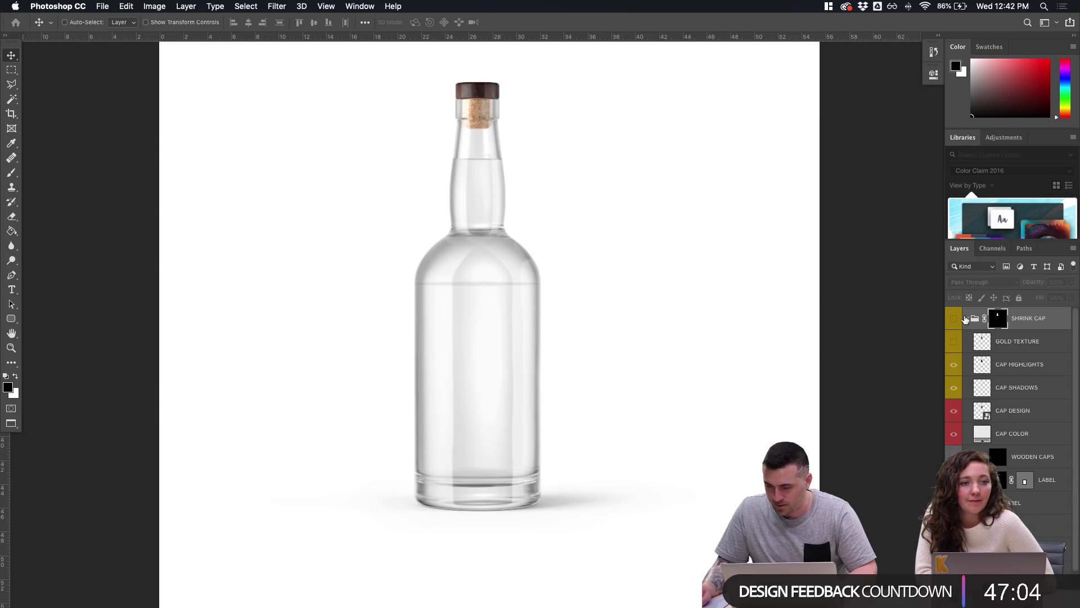
click(969, 319)
click(968, 319)
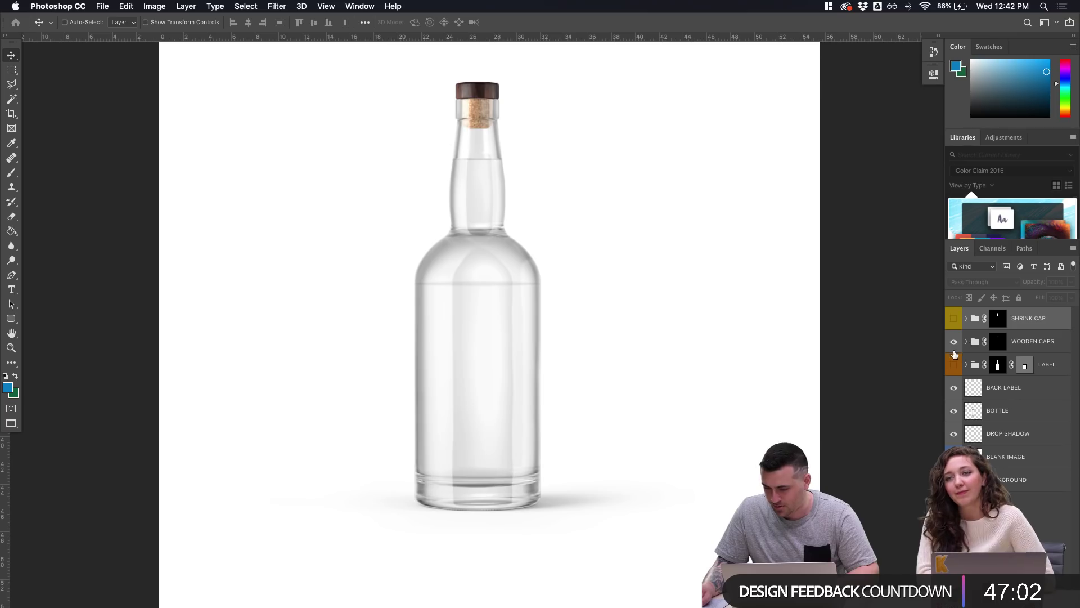
click(954, 341)
click(954, 341)
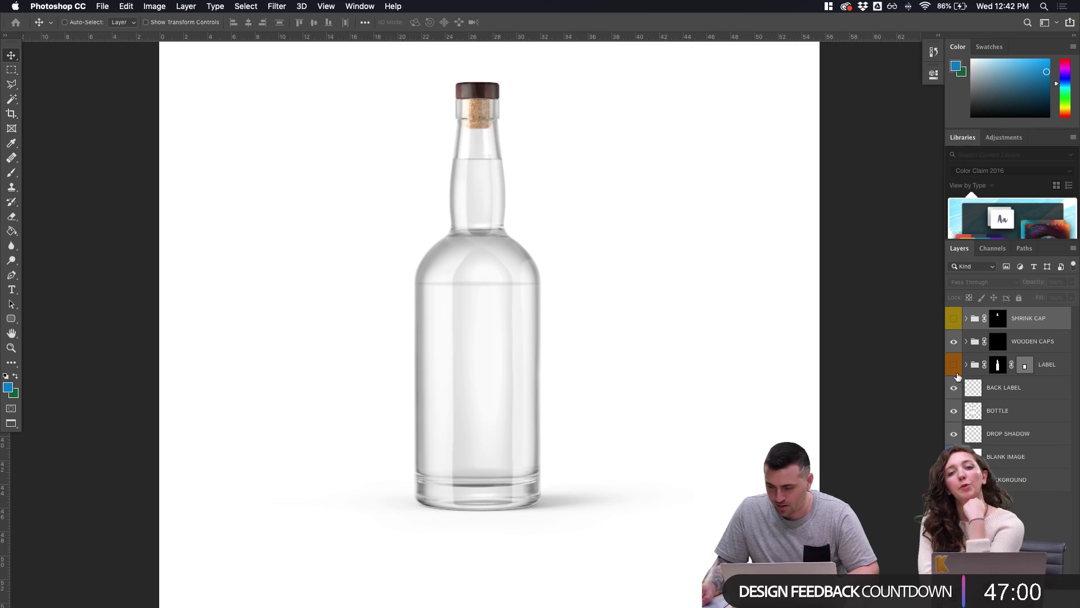
Show the LABEL group on the bottle and expand it to reveal its layers
click(954, 364)
click(967, 367)
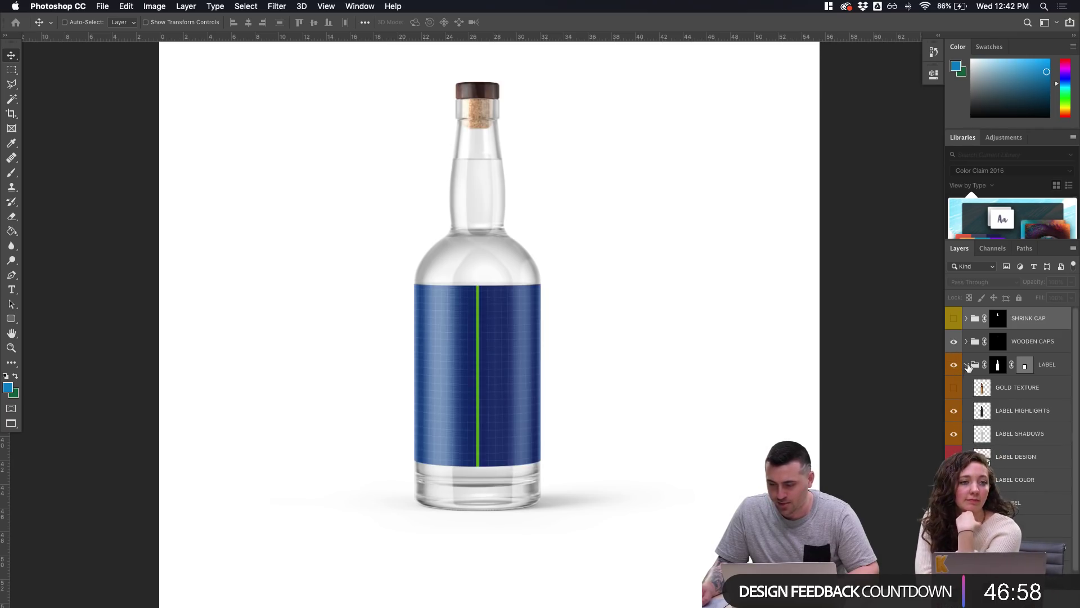
click(998, 365)
Toggle the GOLD TEXTURE, LABEL SHADOWS and LABEL DESIGN layers to compare their effect on the bottle's label
click(953, 387)
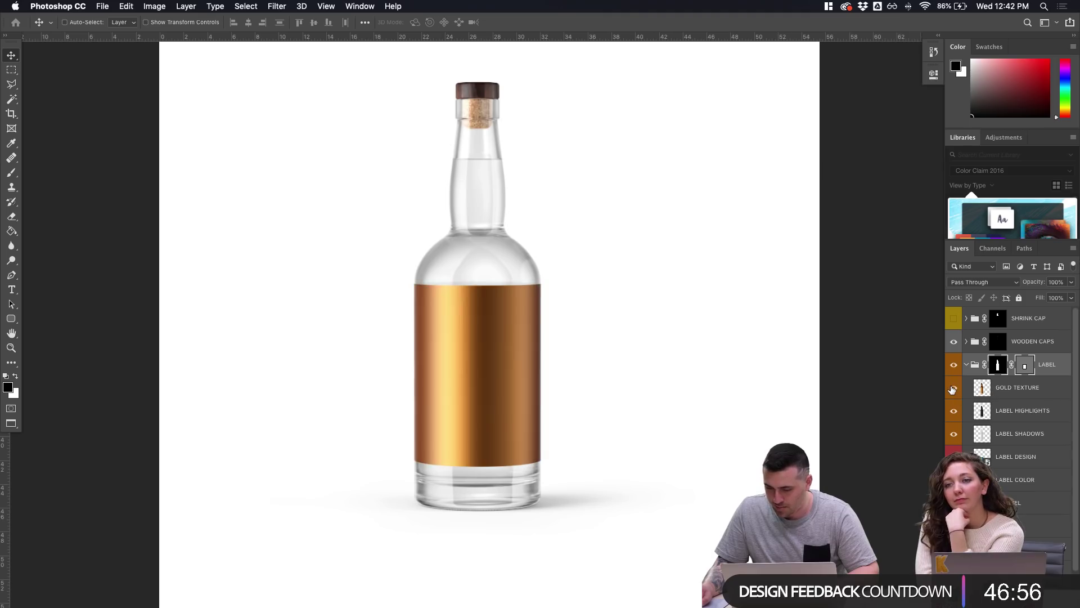
click(953, 387)
click(953, 388)
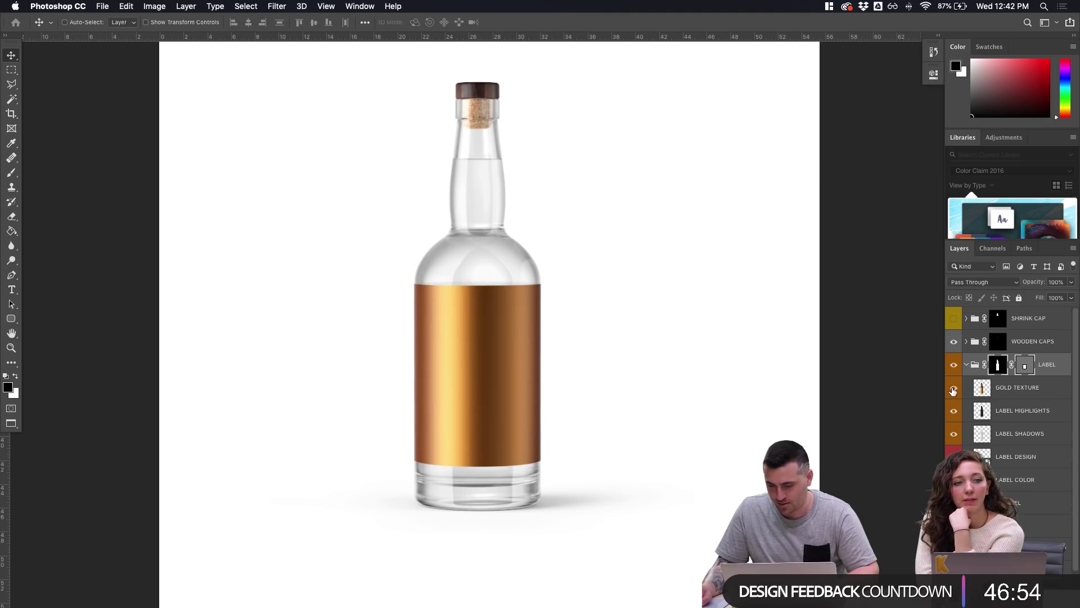
click(953, 388)
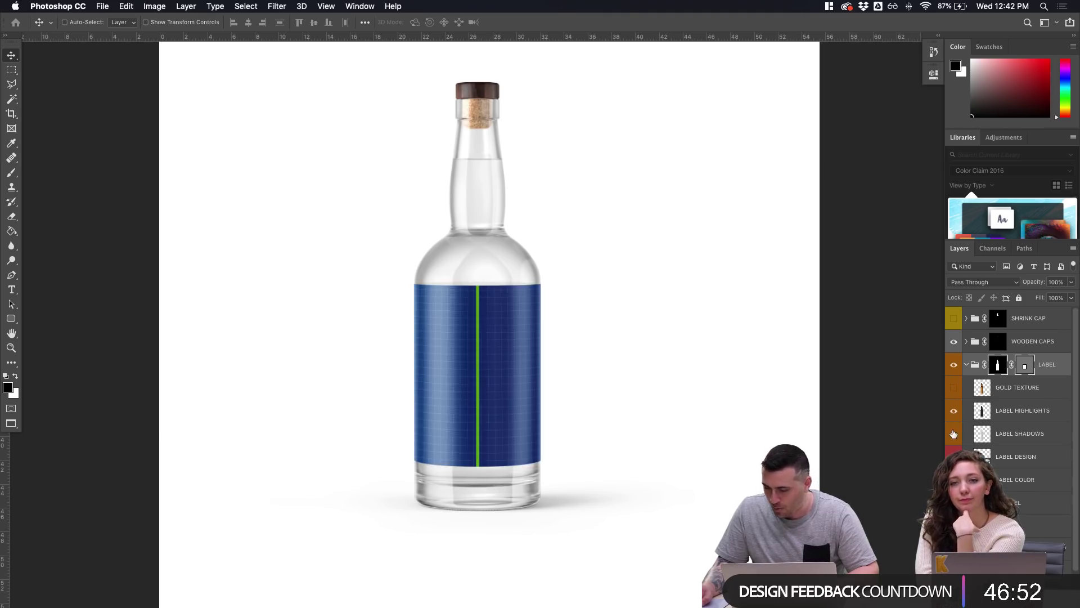
click(953, 433)
click(954, 434)
click(954, 455)
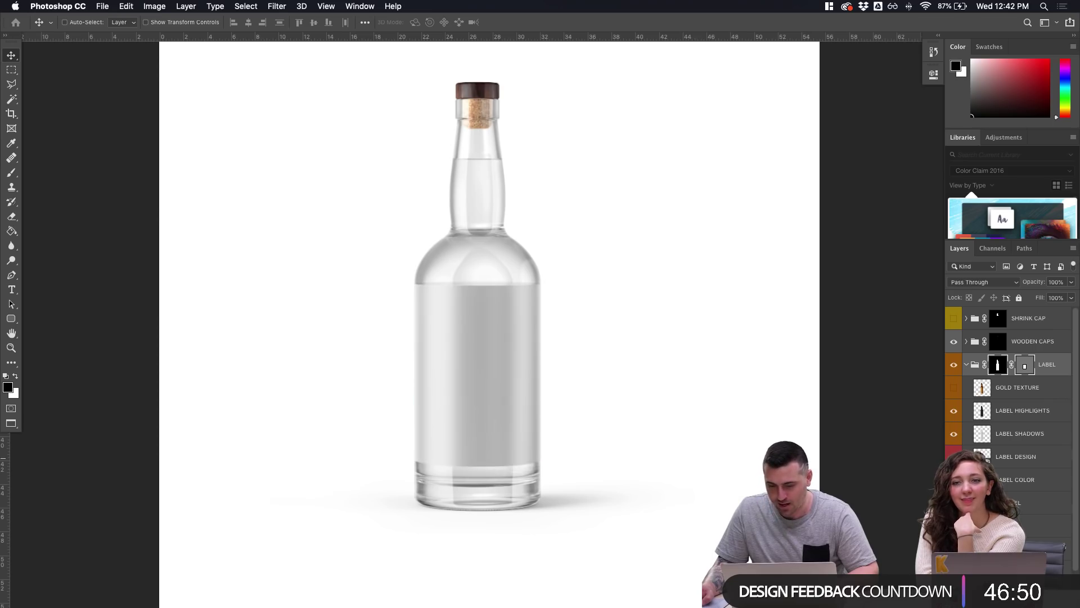
click(954, 455)
Open the LABEL DESIGN smart object's contents for editing and return to standard screen mode
double_click(982, 454)
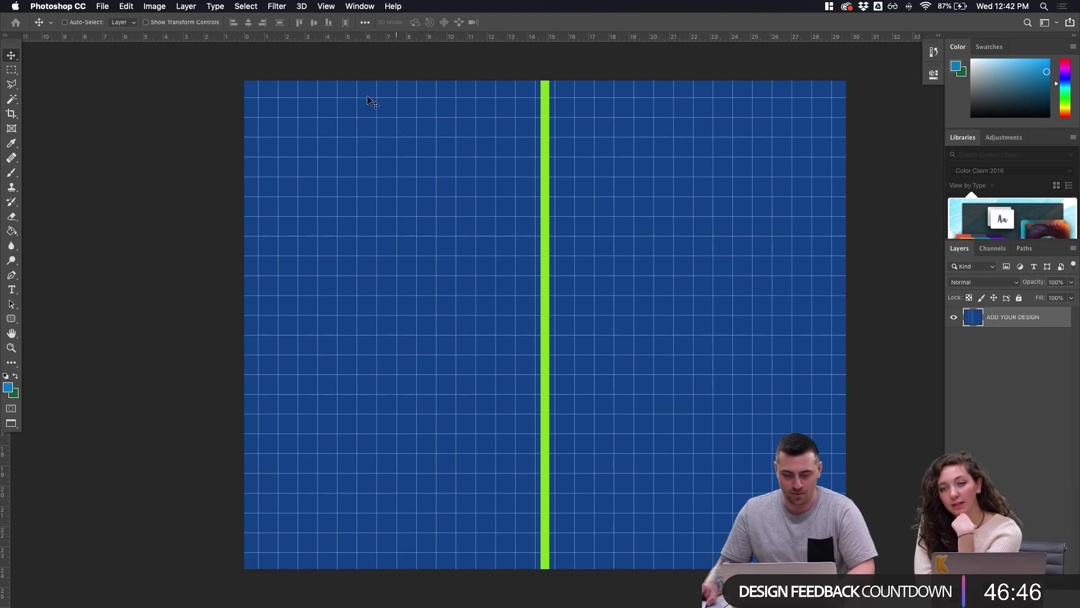
key(f)
key(f)
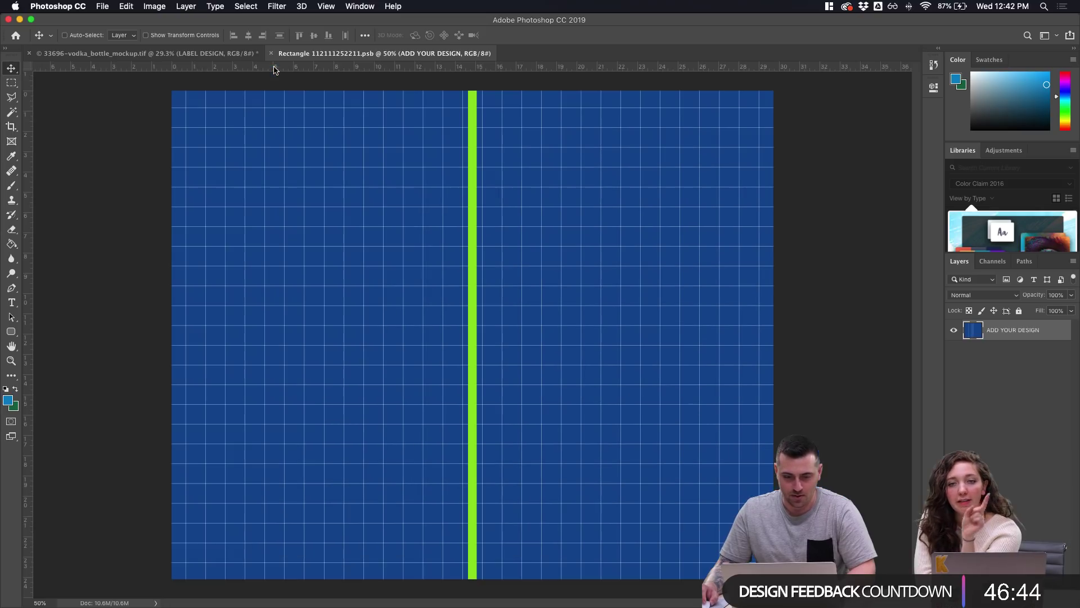
Examine the placeholder label up close in the bottle mockup document, then return to the label's smart object document
click(216, 54)
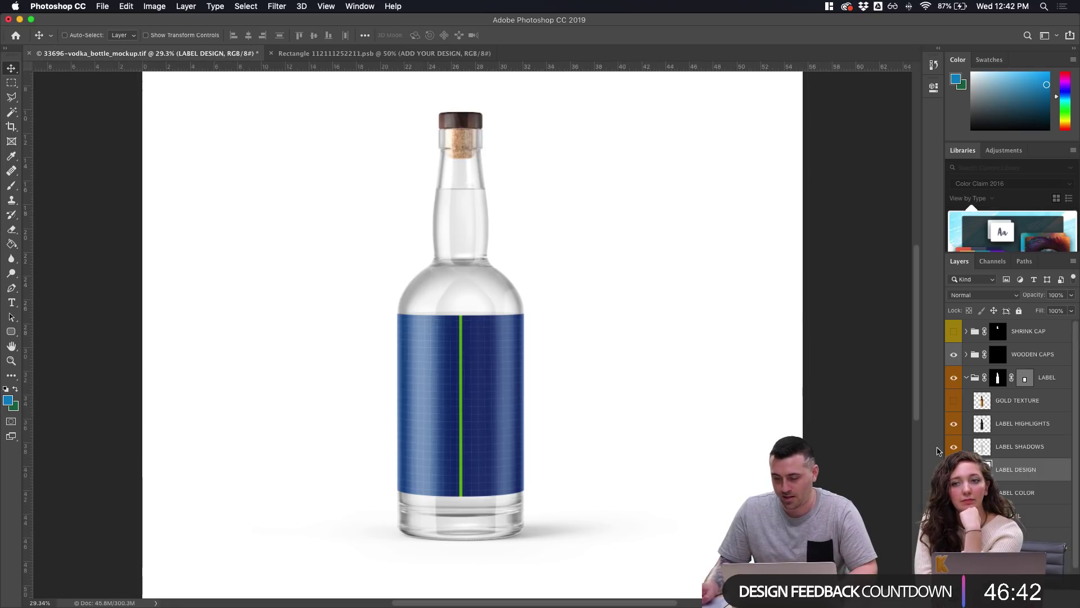
key(super+plus)
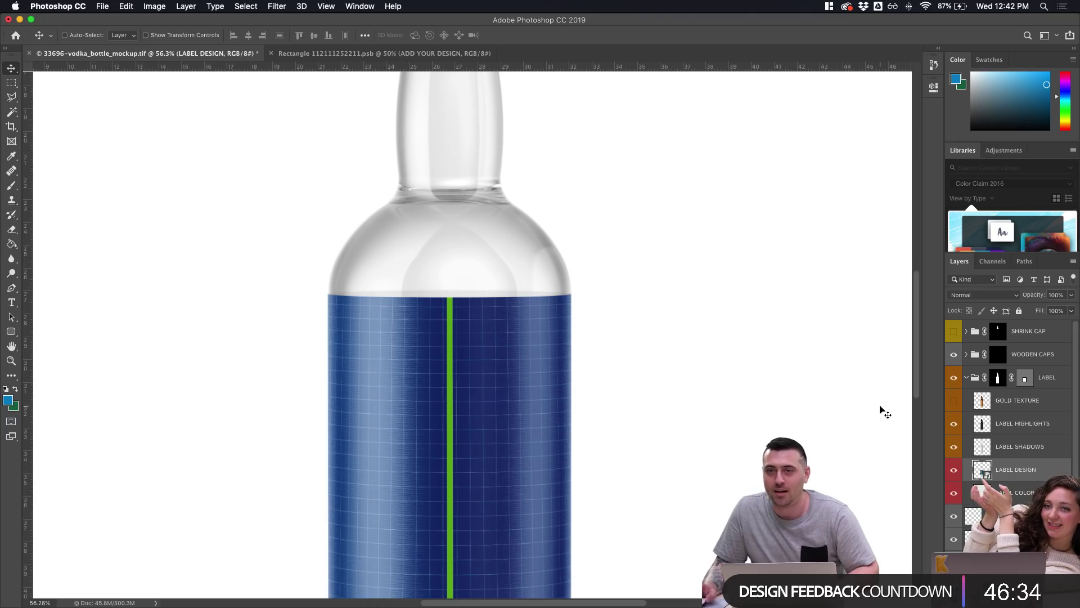
scroll(884, 412, down, 3)
scroll(879, 410, up, 1)
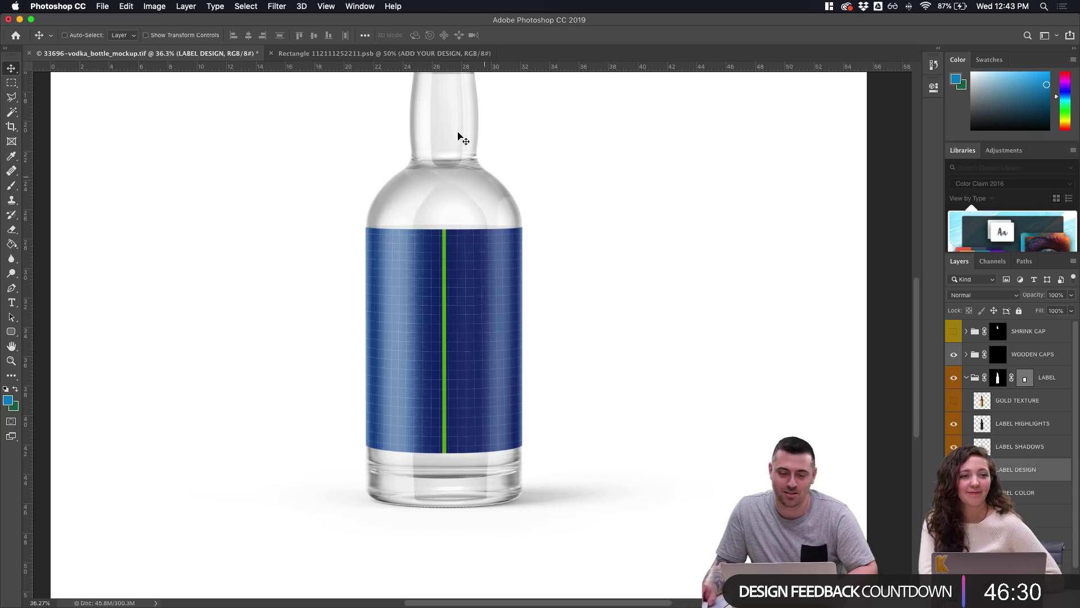
click(384, 53)
In Finder, look through the Inspiration, Mockups and Working Files folders and the images in Photography, then return to Photoshop
mouse_move(483, 604)
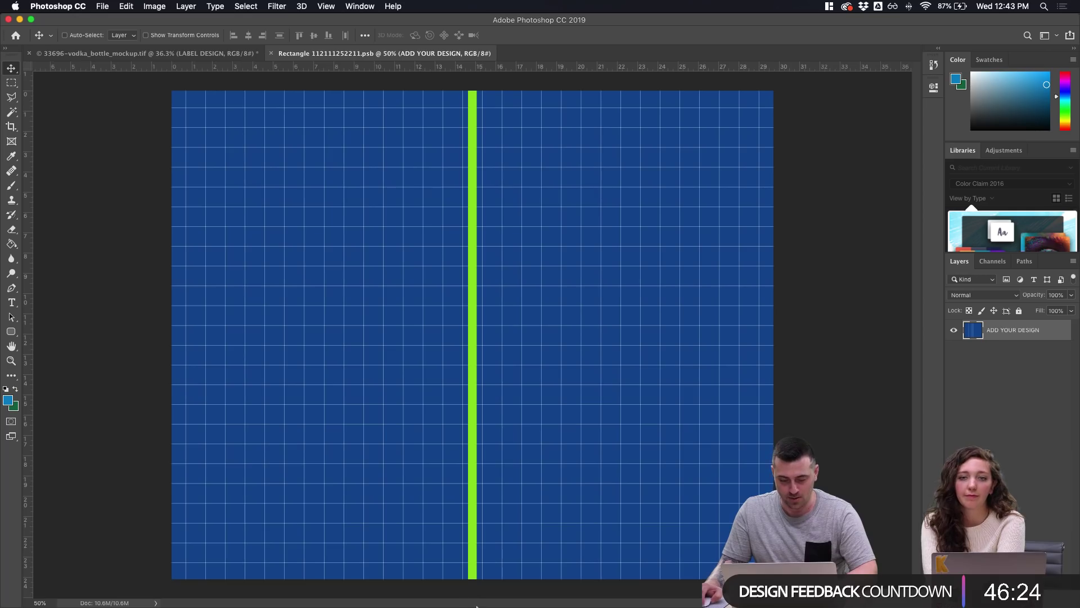
click(456, 597)
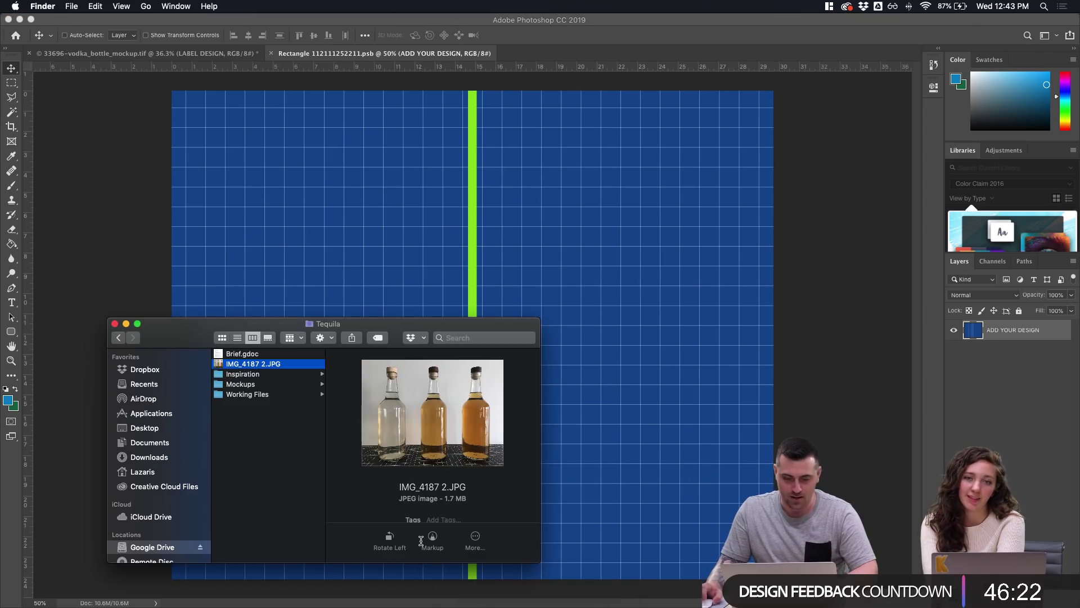
click(258, 375)
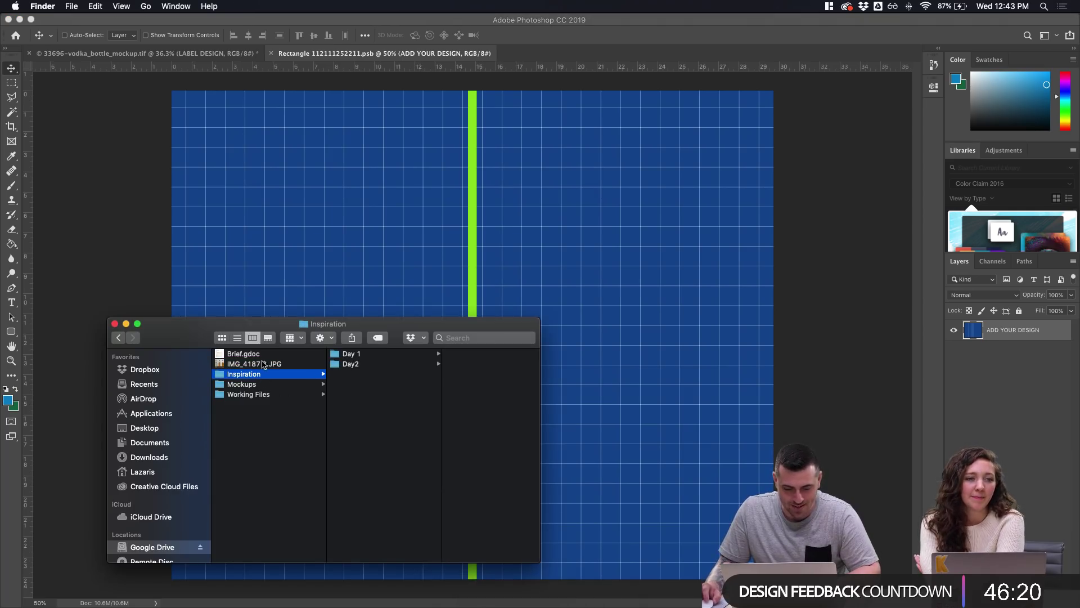
click(255, 395)
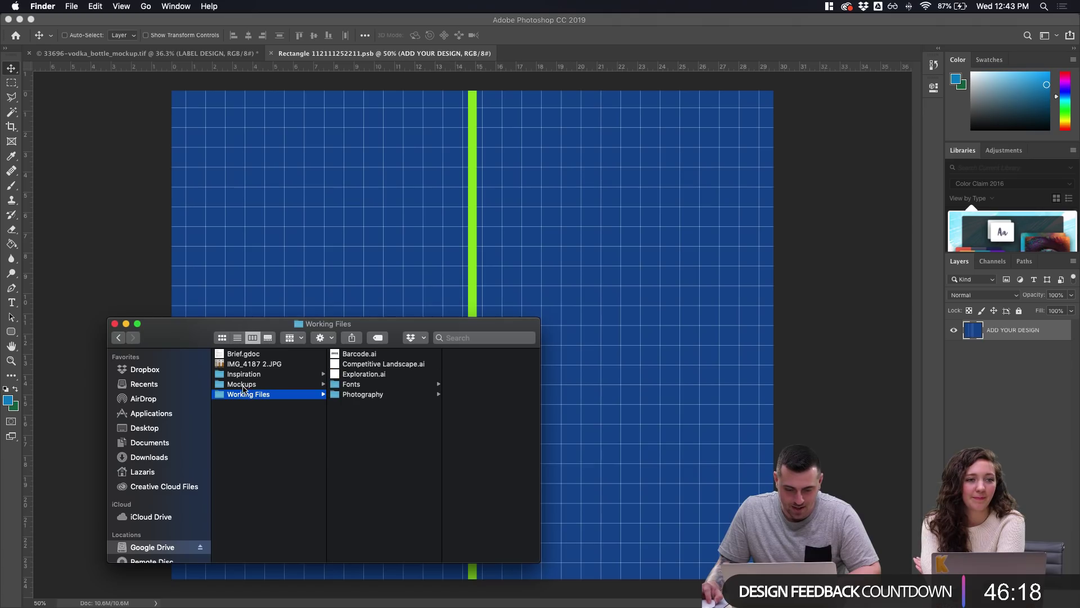
click(248, 375)
click(251, 386)
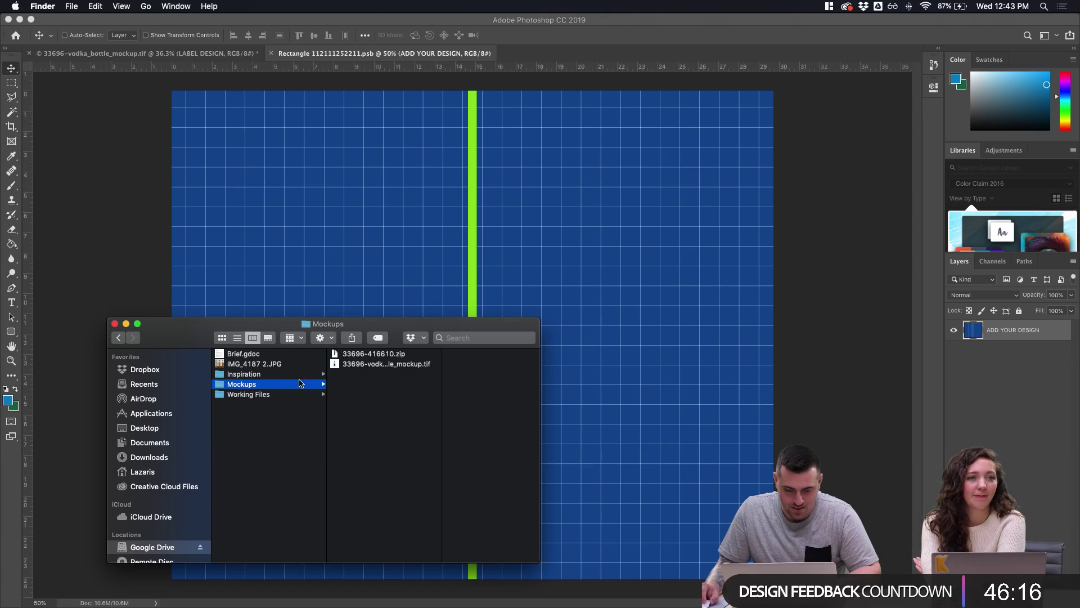
click(259, 395)
click(360, 394)
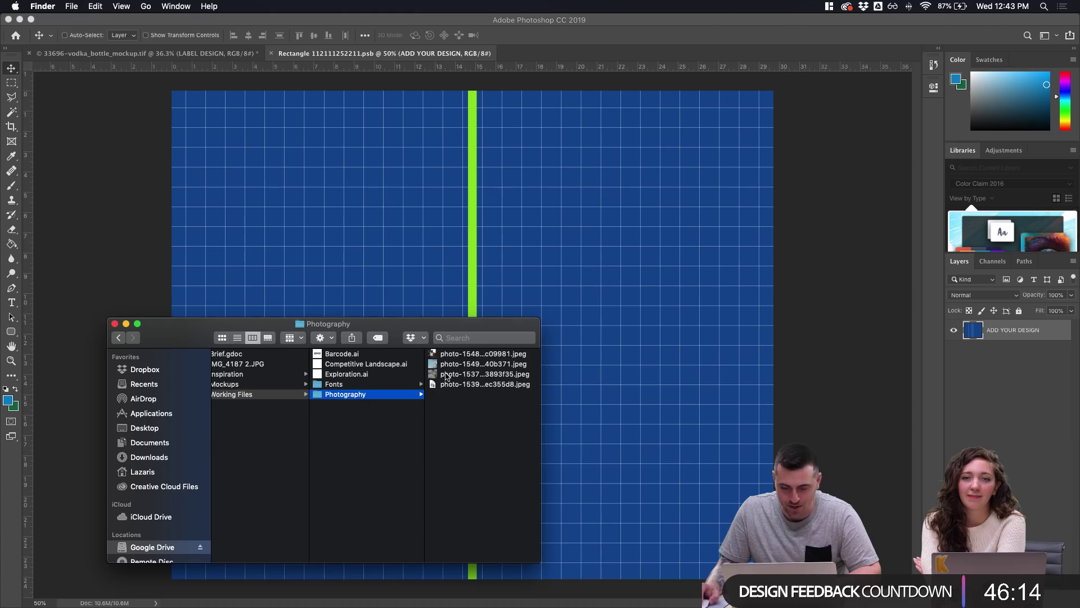
key(Right)
click(357, 366)
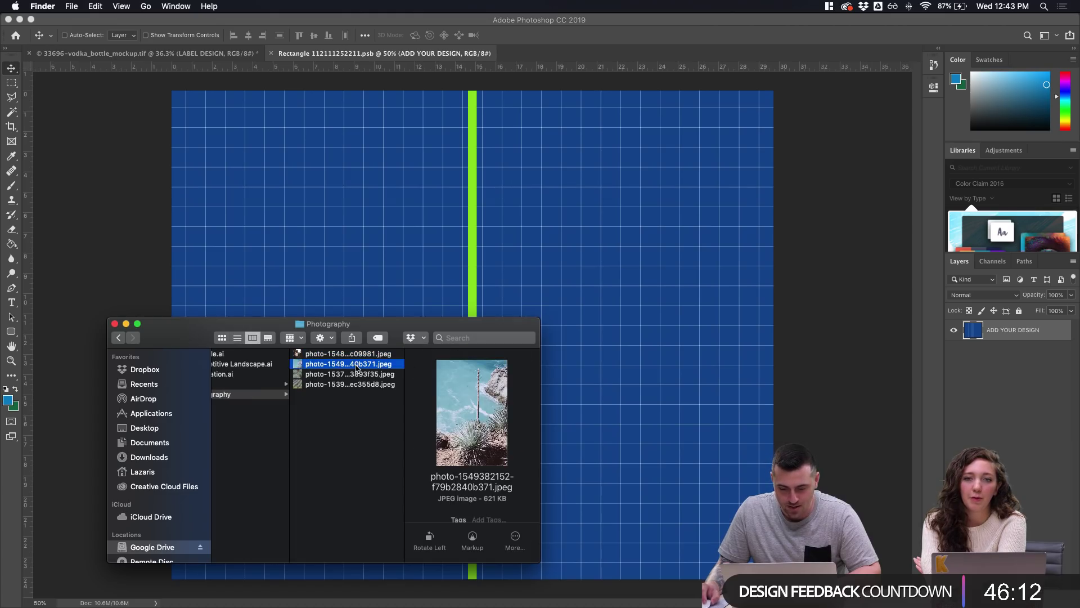
key(Down)
key(Down)
click(719, 291)
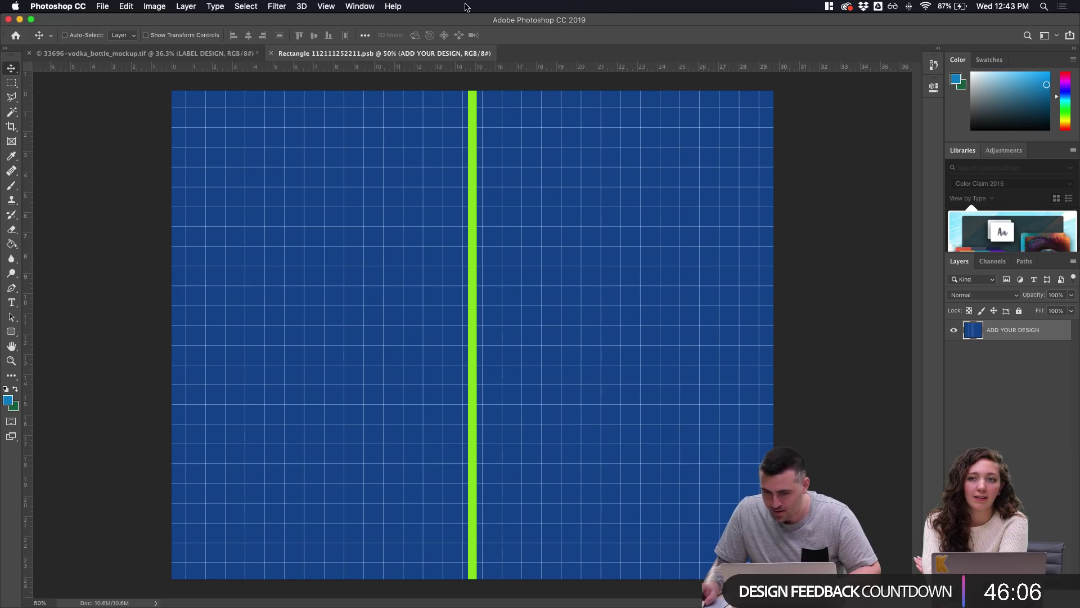
click(330, 7)
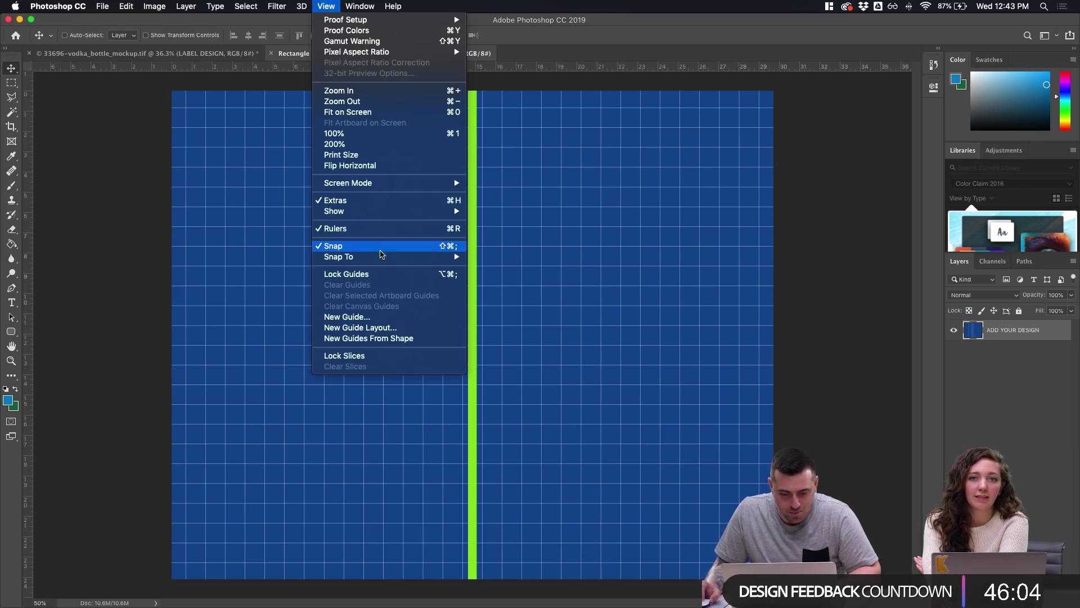
mouse_move(363, 4)
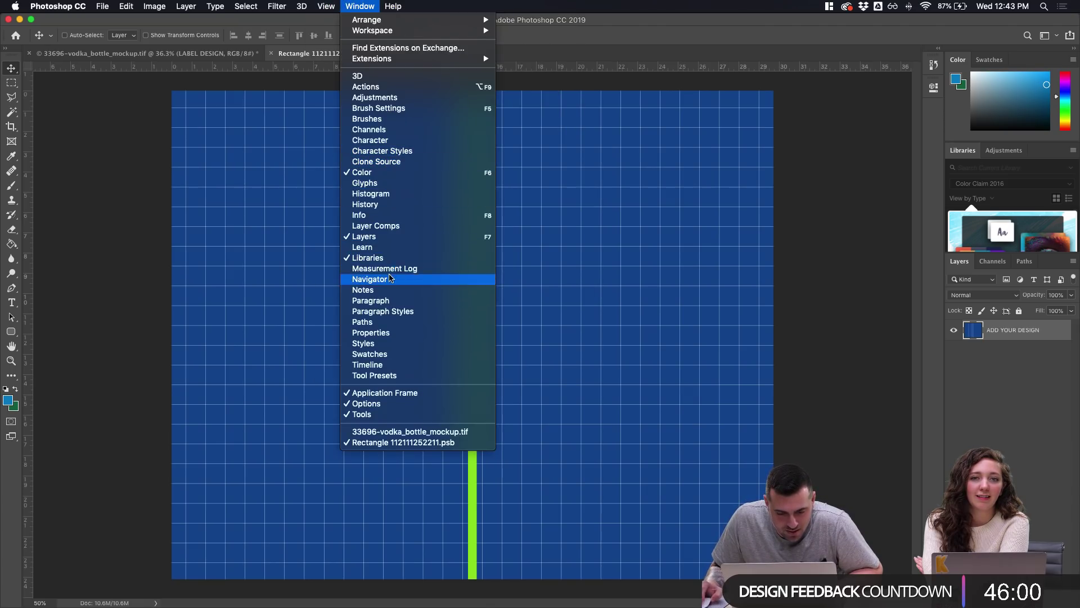
click(963, 298)
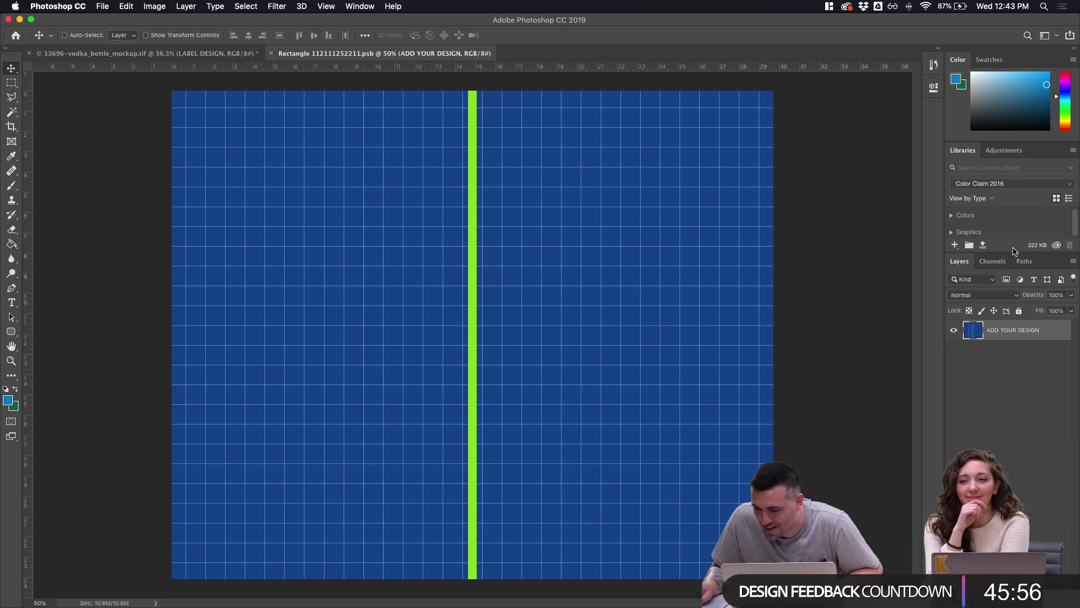
Switch to My Library and place its "Abrazados en el campo de agave" photo into the label document as a linked smart object
drag(1014, 252, 1011, 376)
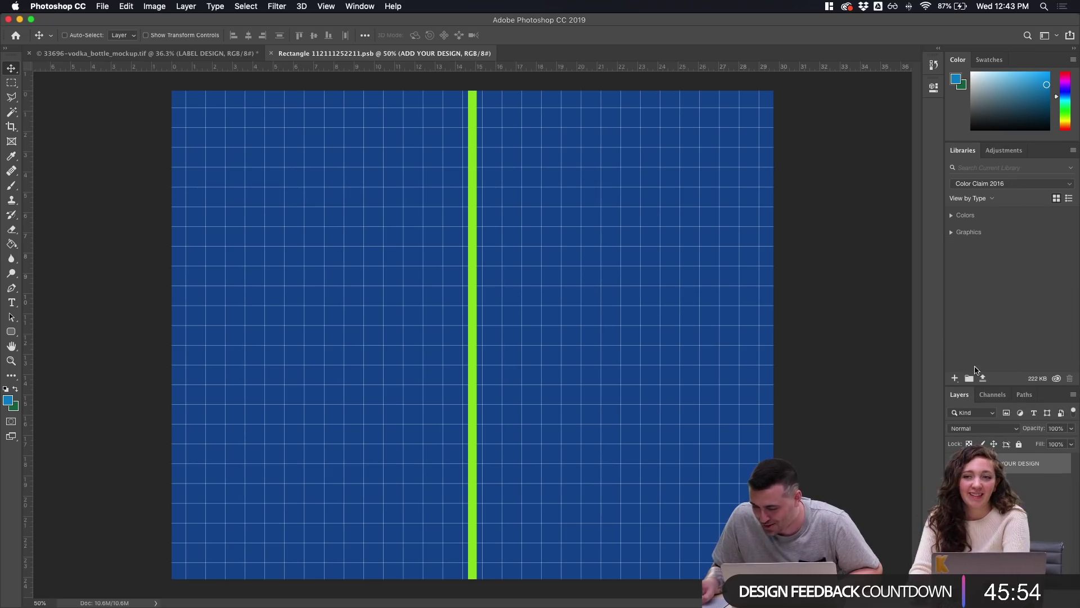
click(988, 189)
click(989, 206)
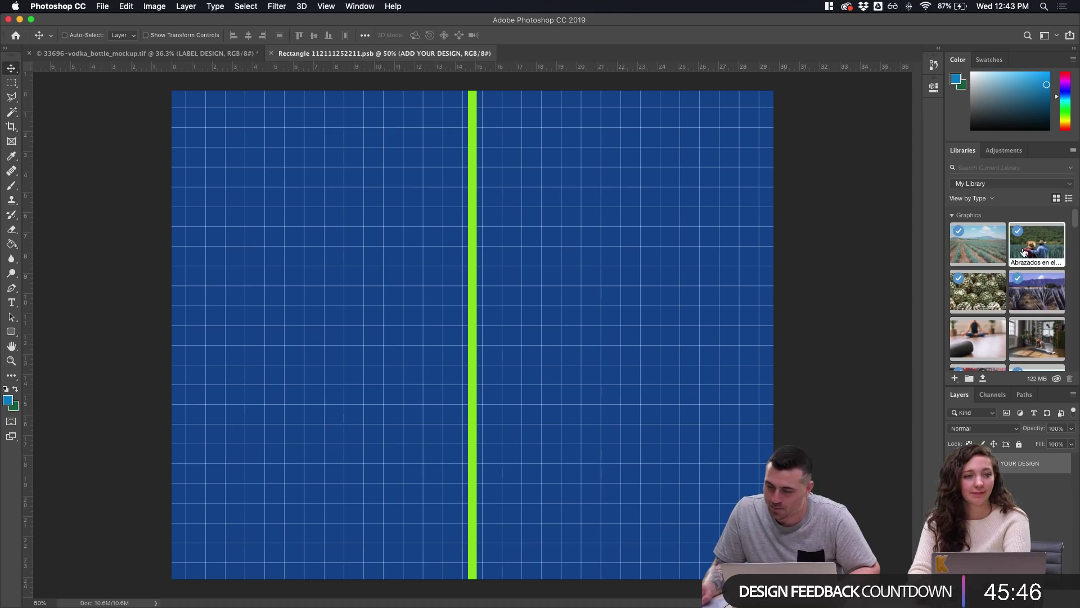
drag(1033, 250, 614, 275)
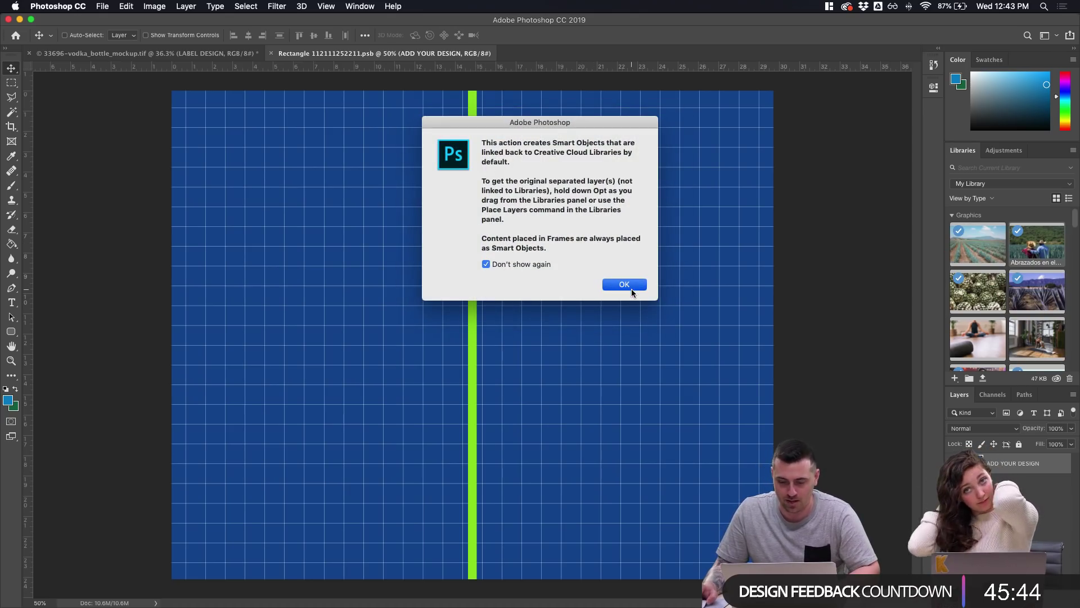
click(607, 287)
key(super+minus)
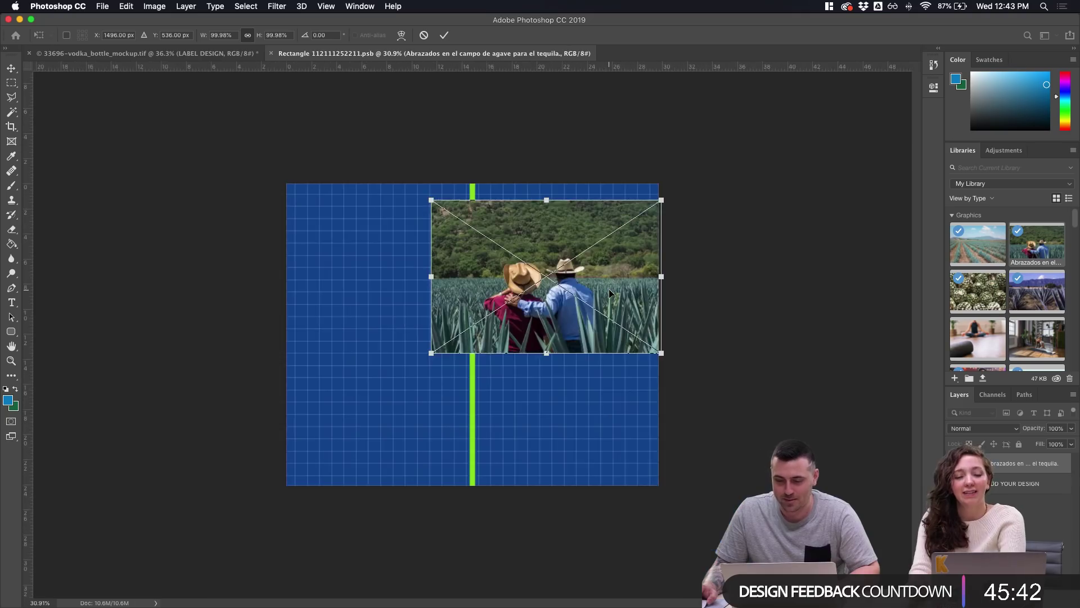
Enlarge the agave field photo to about 199% so it covers the label canvas, and save it to update the bottle mockup
drag(609, 289, 488, 315)
drag(542, 222, 647, 158)
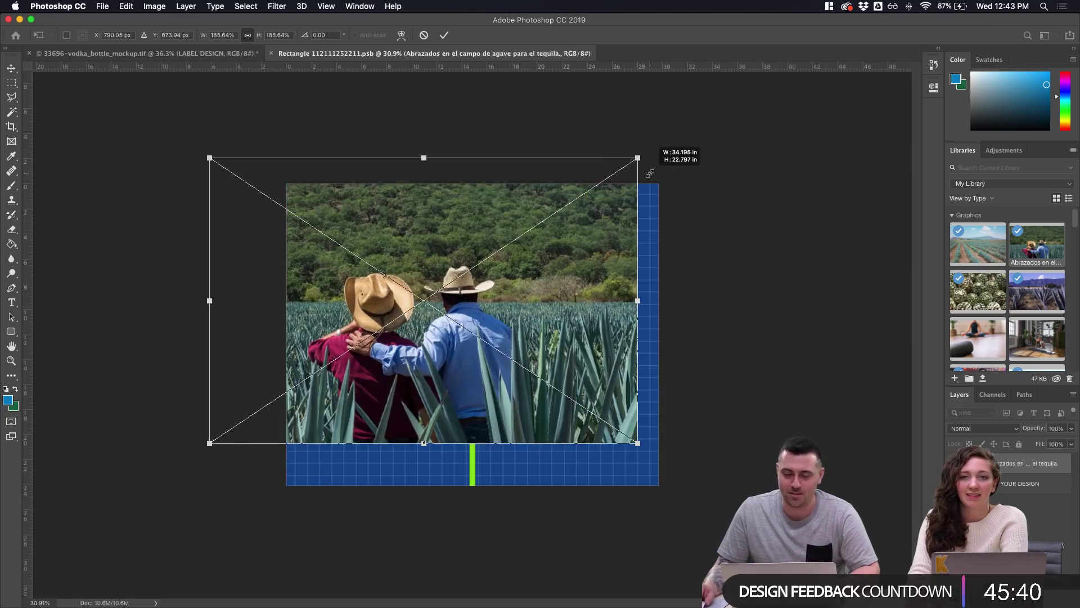
drag(583, 248, 610, 261)
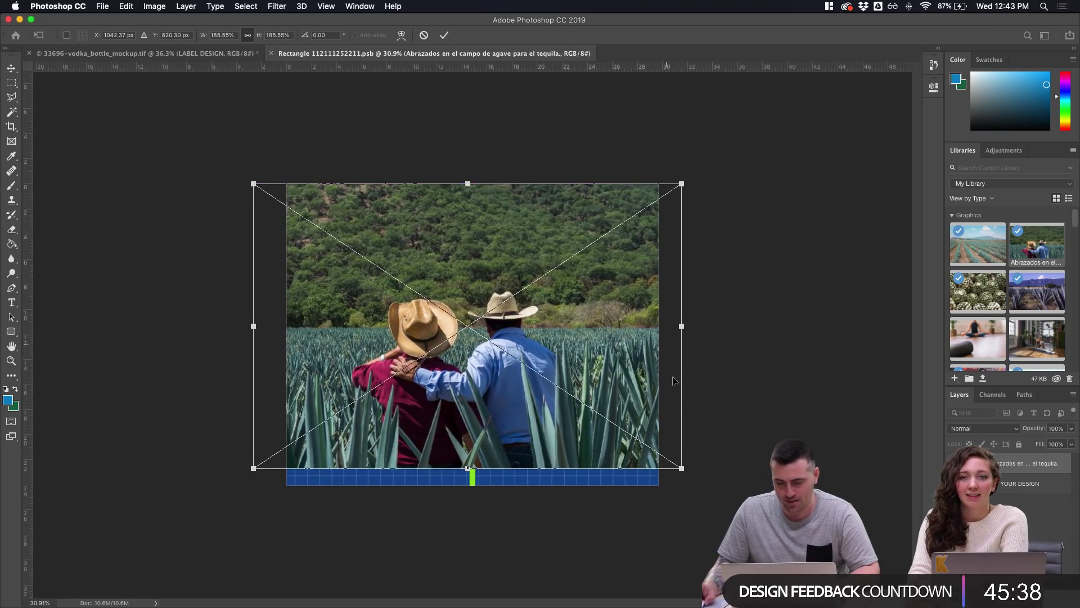
drag(684, 464, 714, 489)
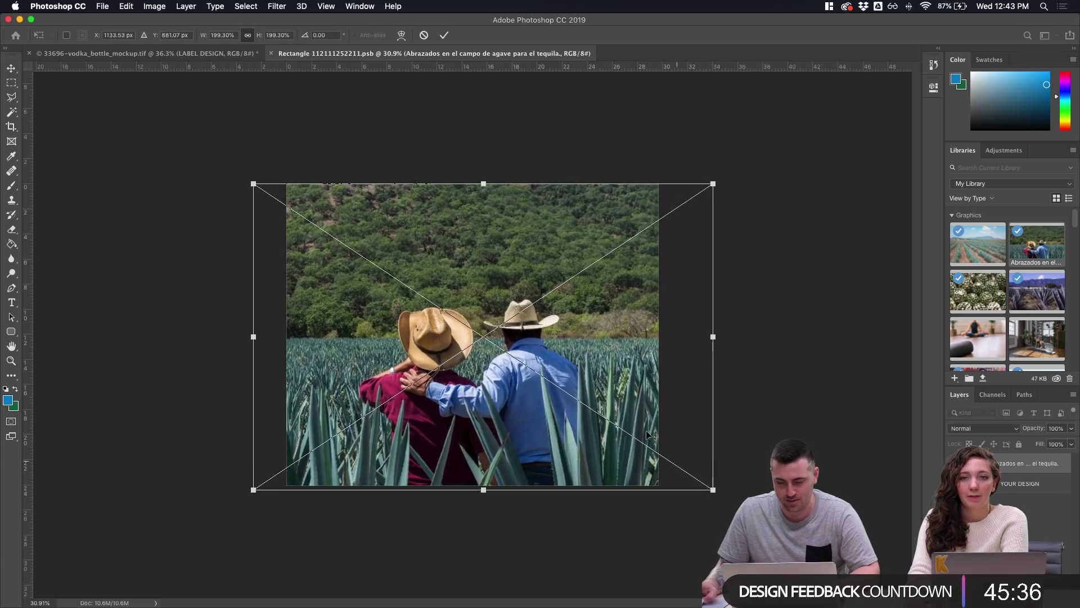
drag(636, 429, 626, 429)
key(Return)
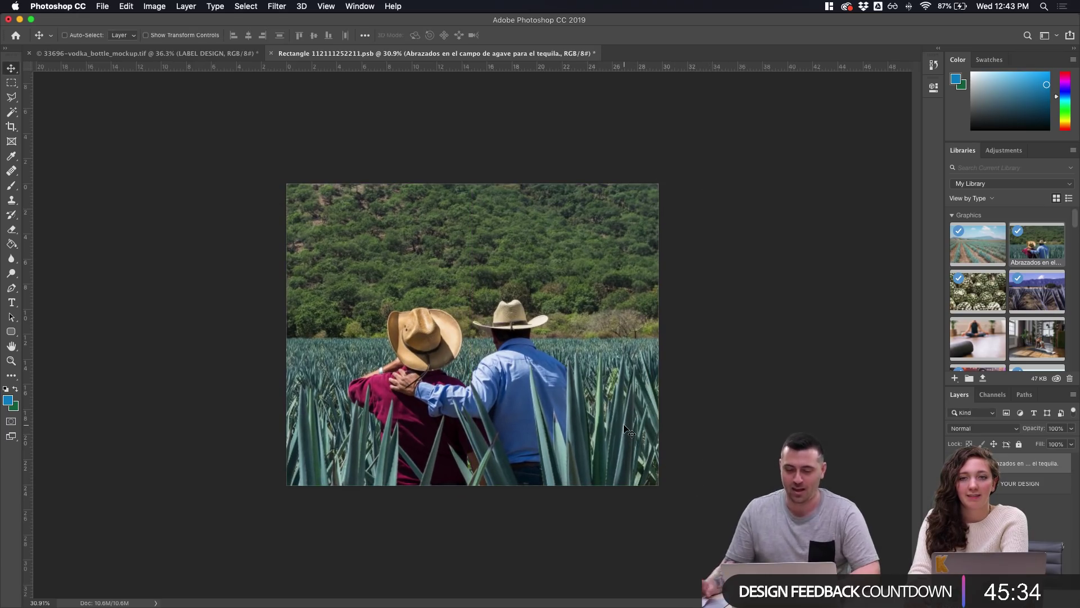
key(super+s)
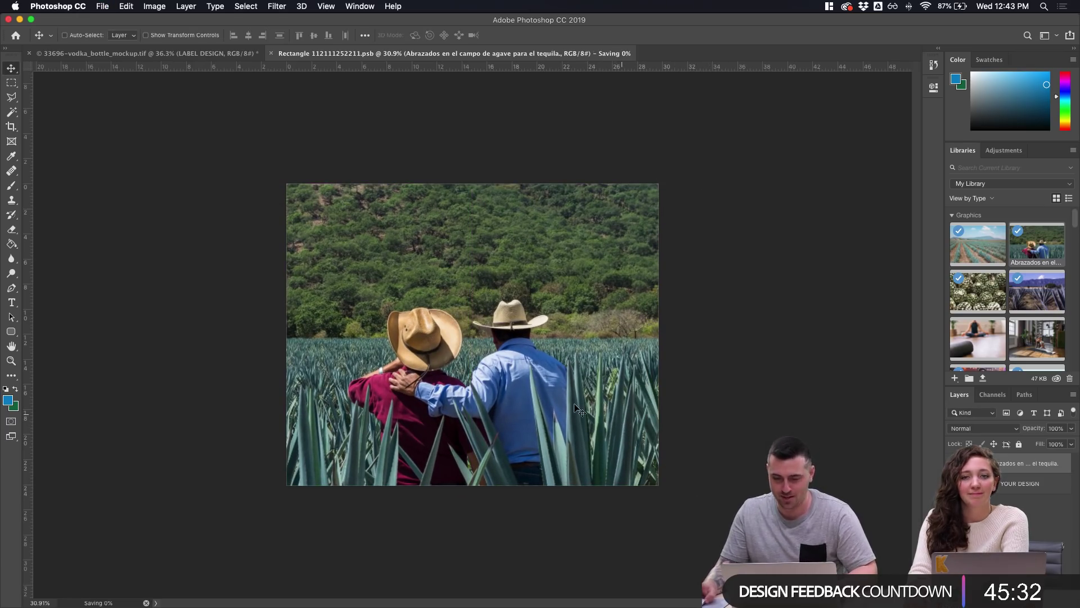
click(204, 54)
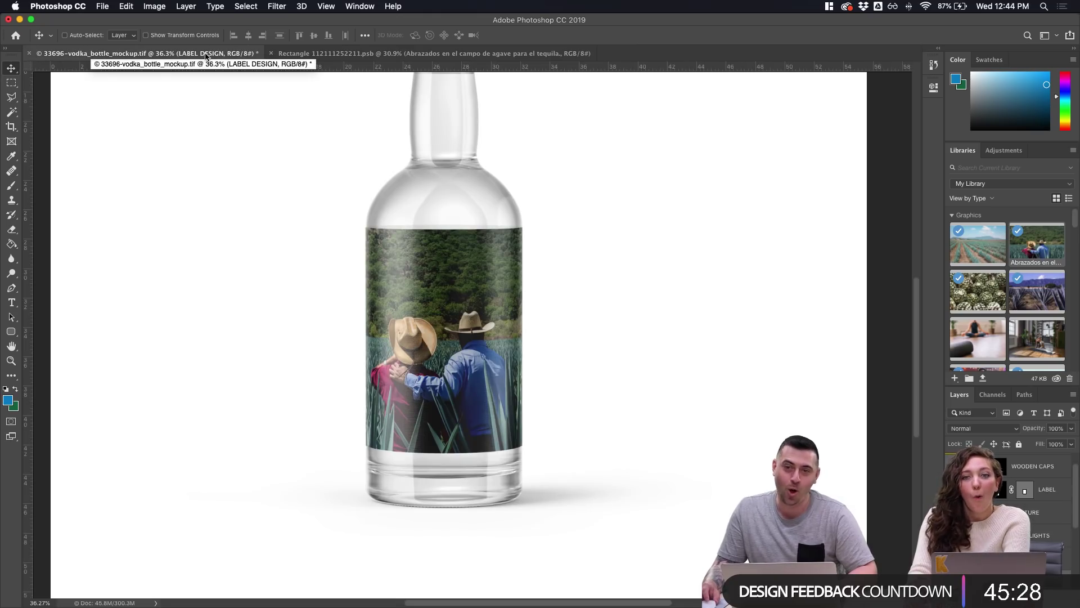
mouse_move(484, 600)
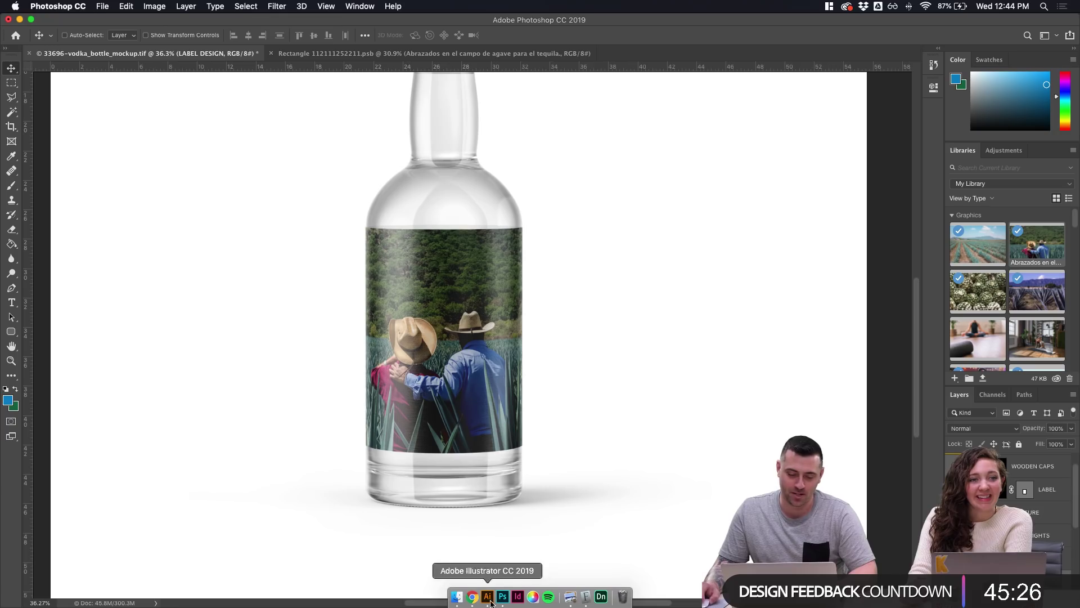
click(457, 597)
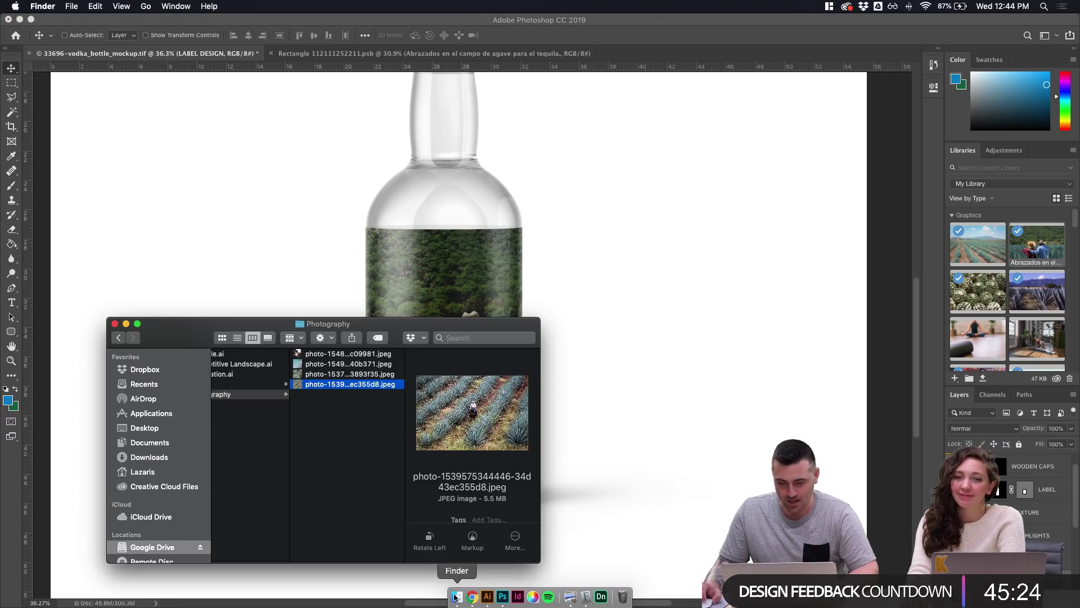
click(363, 374)
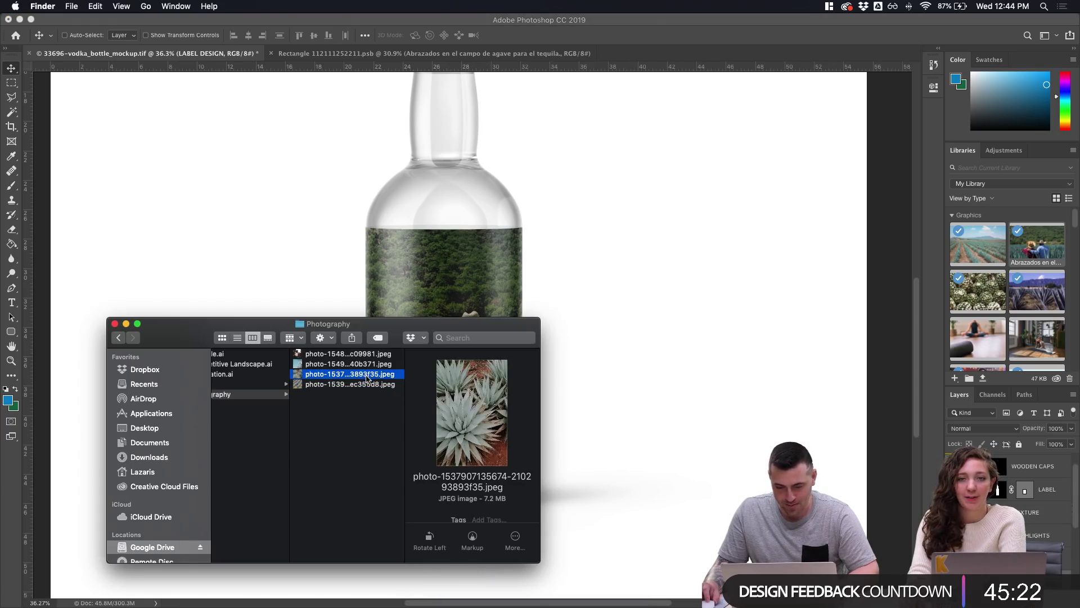
click(372, 367)
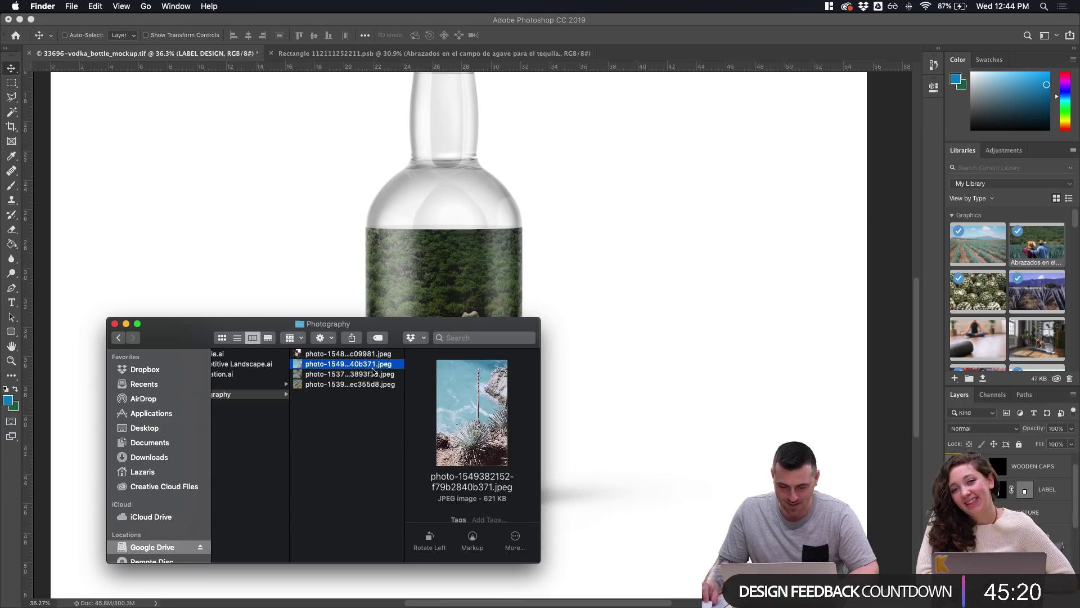
click(492, 54)
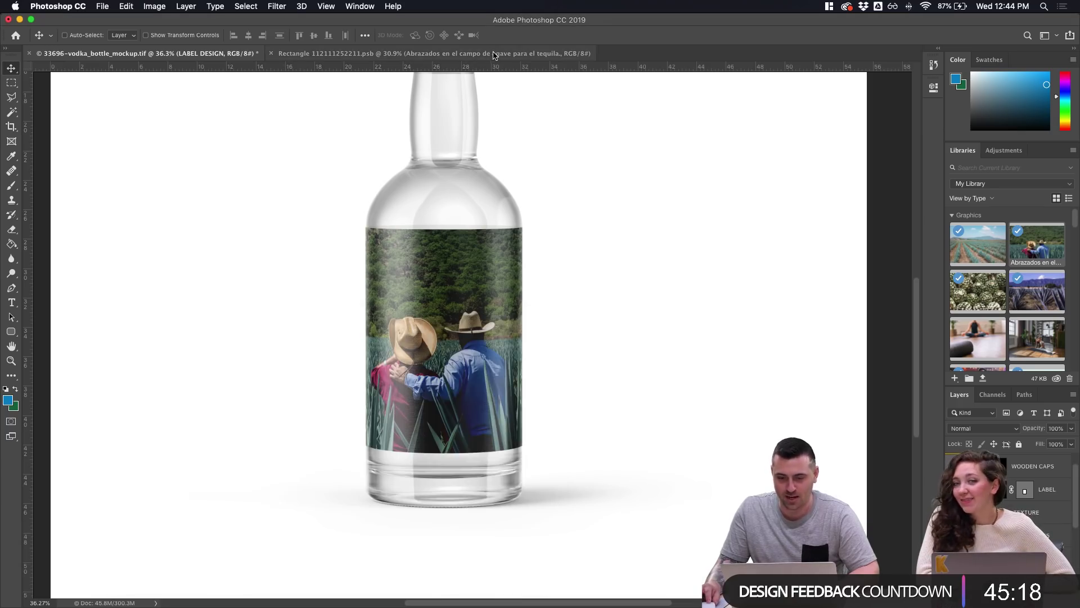
click(495, 57)
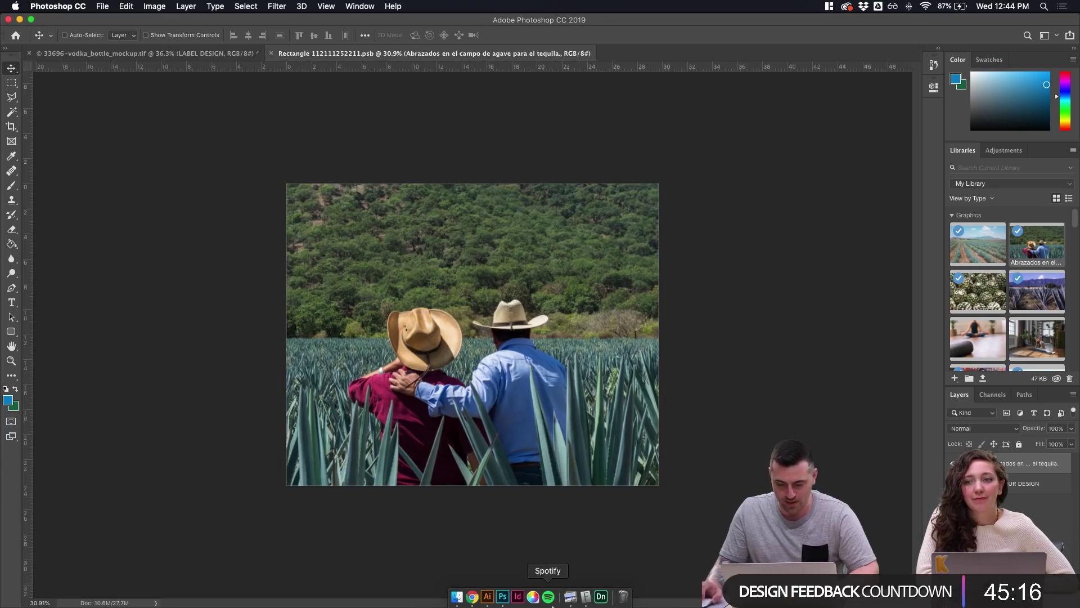
click(459, 599)
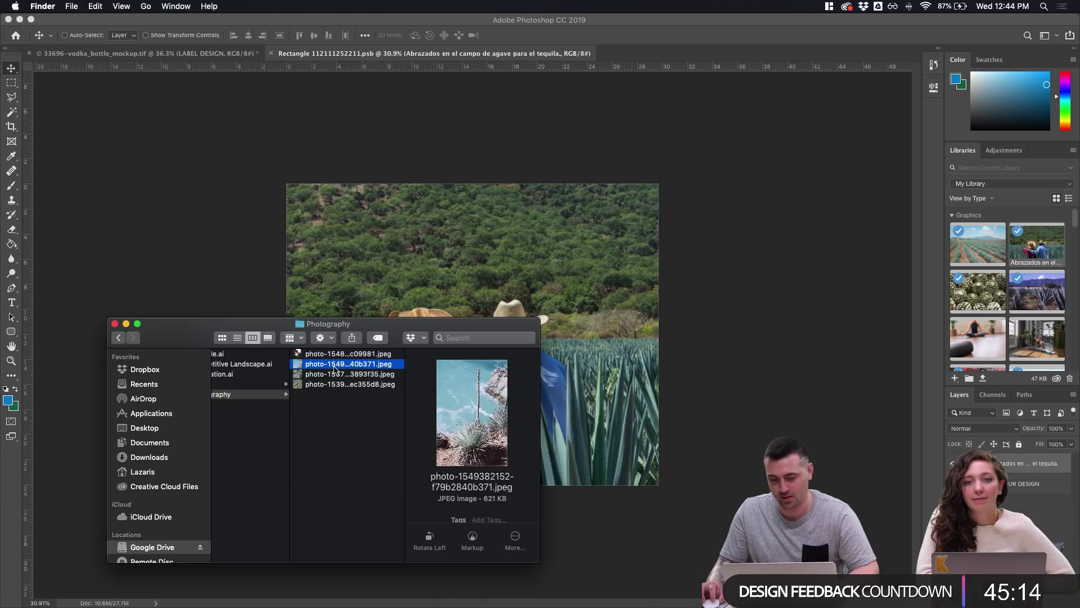
drag(356, 367, 509, 286)
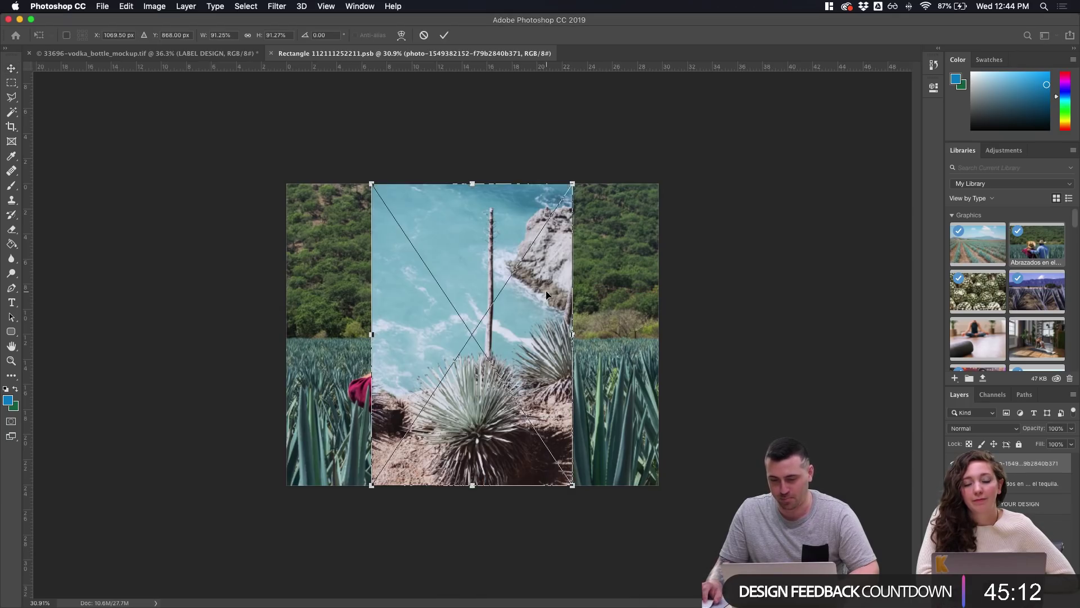
Scale the plant photo to about 170%, shift it up to fill the label canvas, and save it to update the bottle mockup
drag(572, 183, 710, 89)
drag(600, 356, 599, 229)
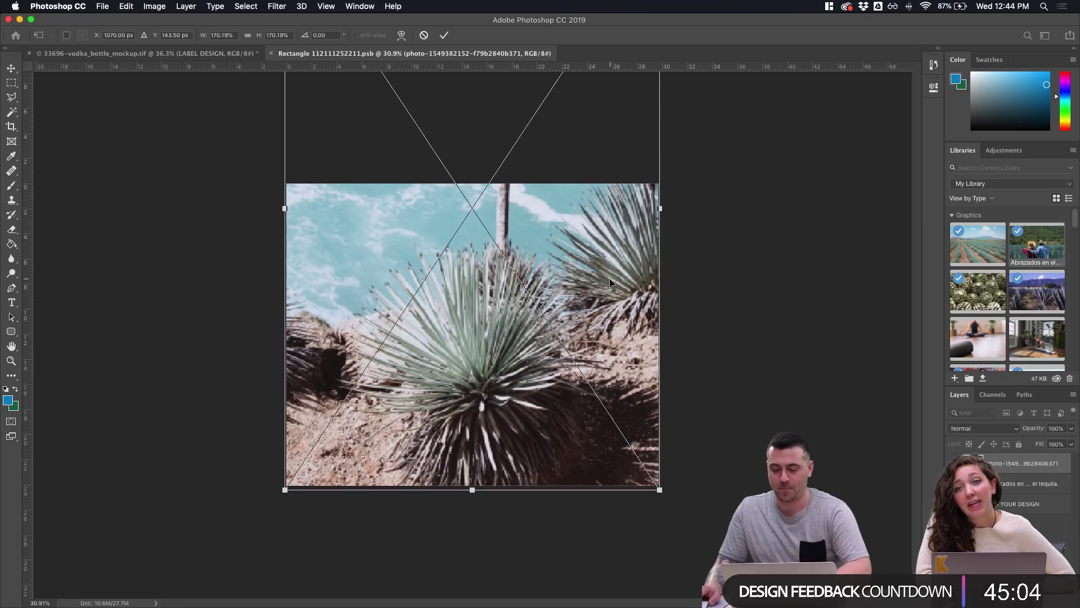
key(Return)
key(super+s)
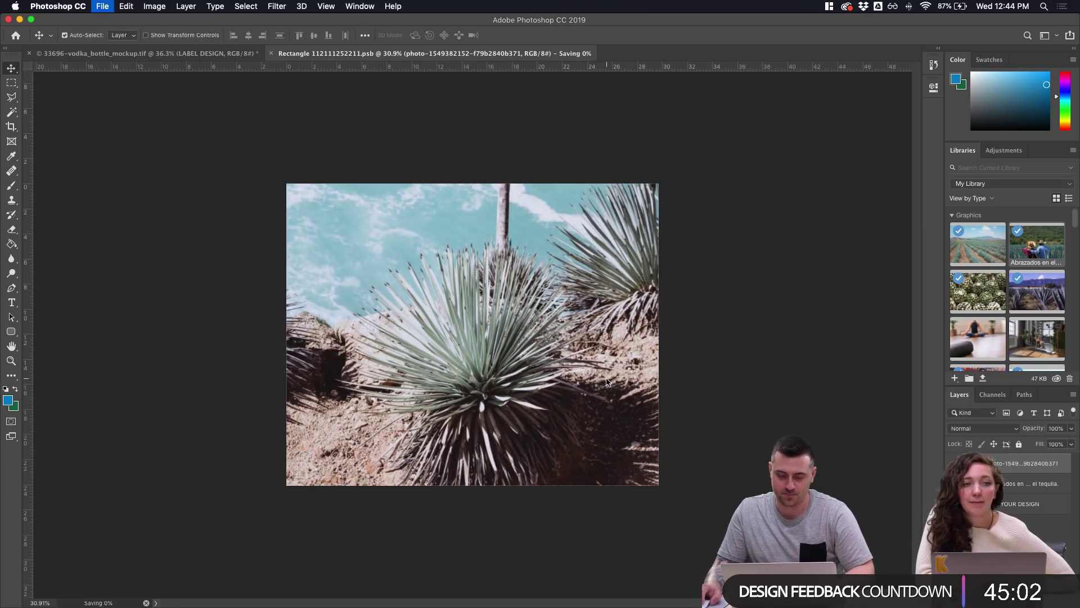
click(213, 54)
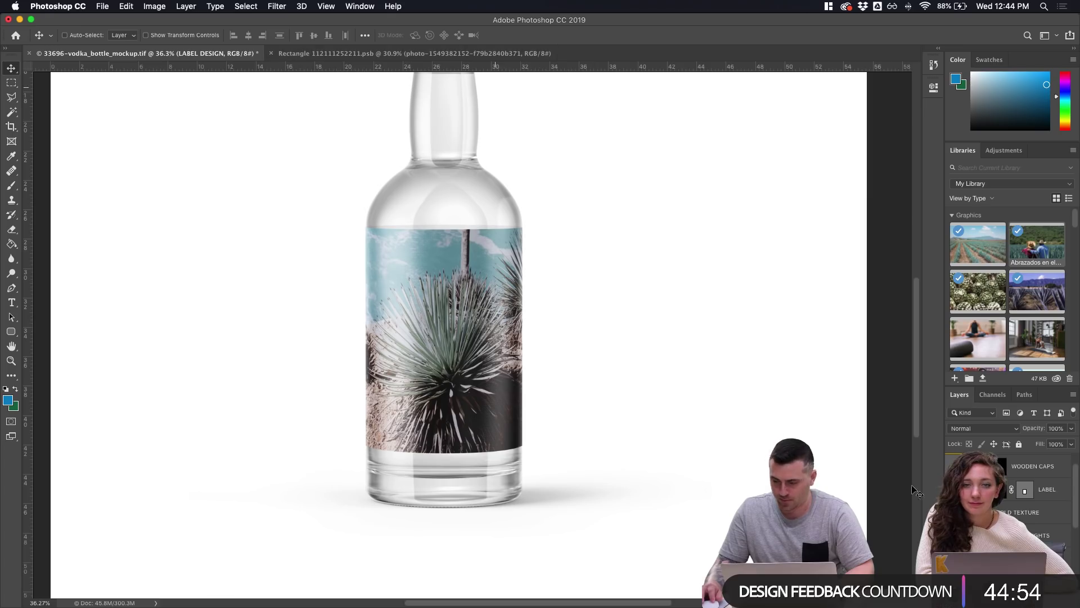
Duplicate the LABEL DESIGN layer in the bottle mockup and hide the copy
scroll(1010, 495, down, 3)
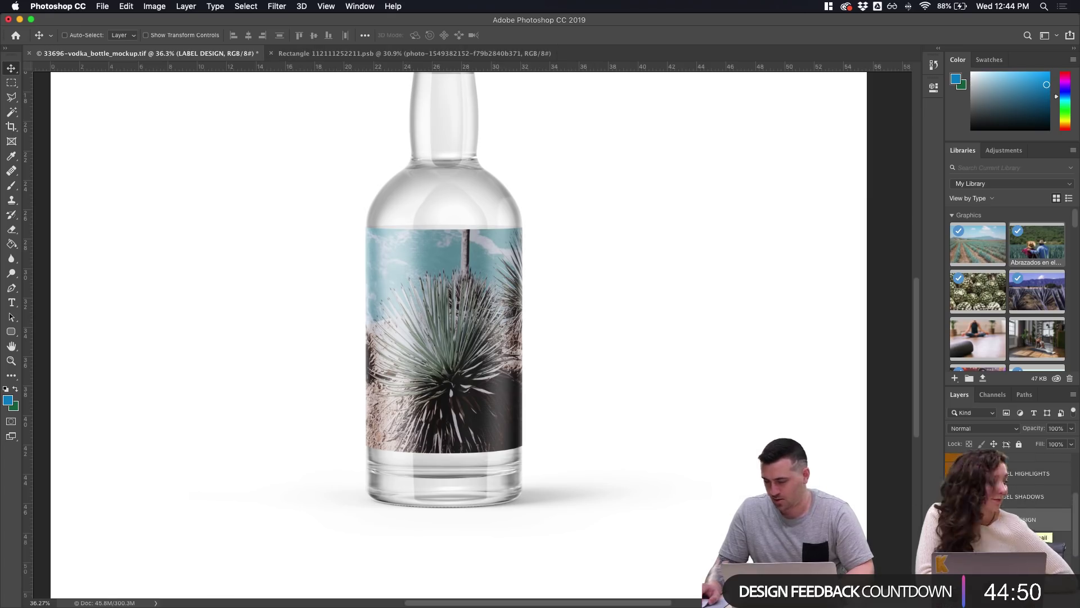
key(super+j)
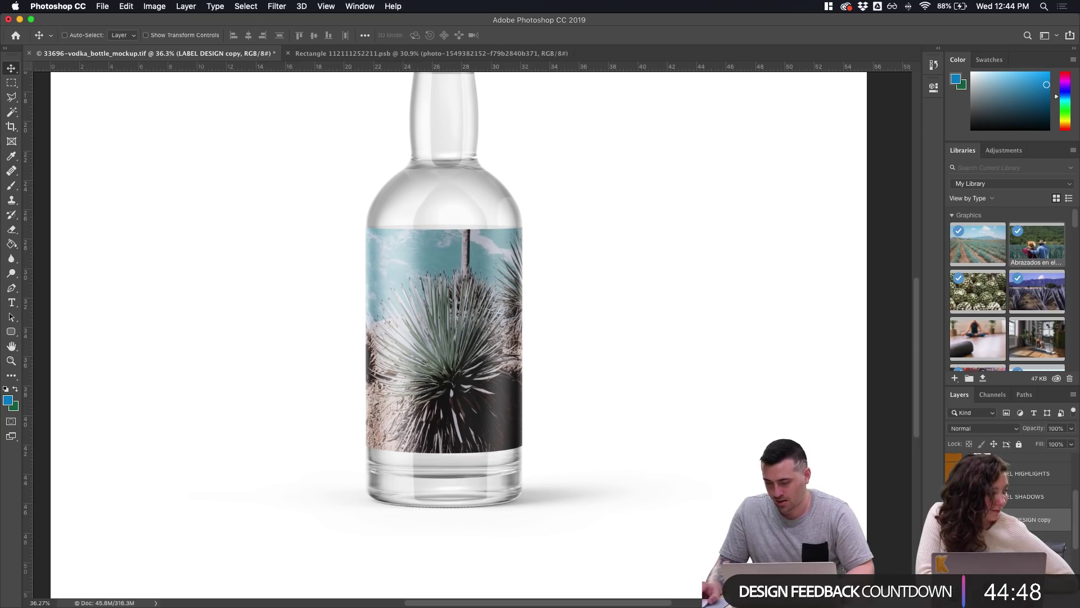
click(952, 520)
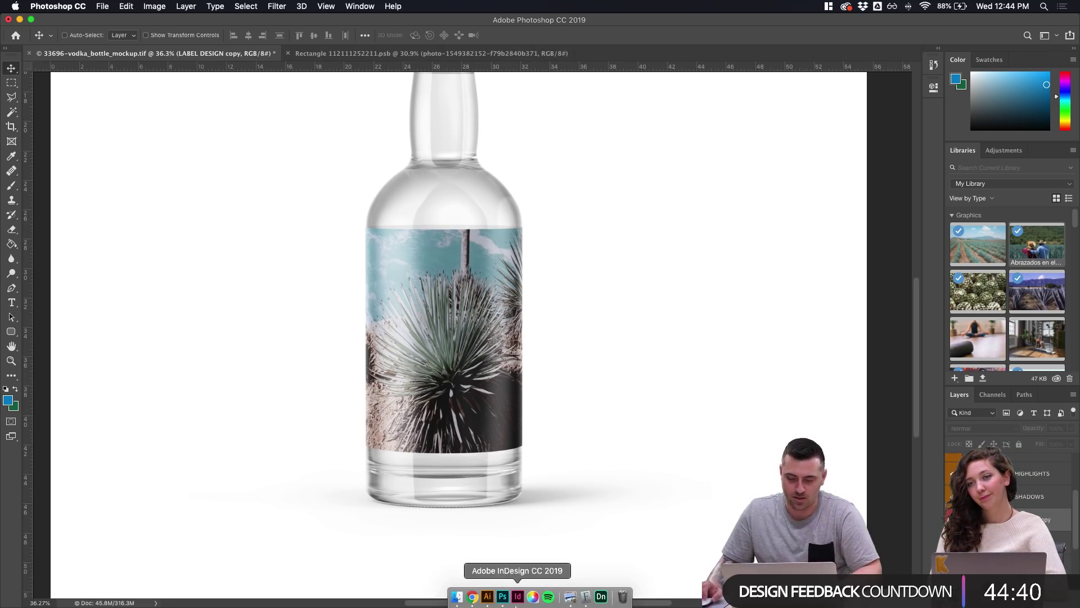
Cover the label document with a white (#ffffff) Solid Color fill layer and save it to update the bottle mockup
click(400, 53)
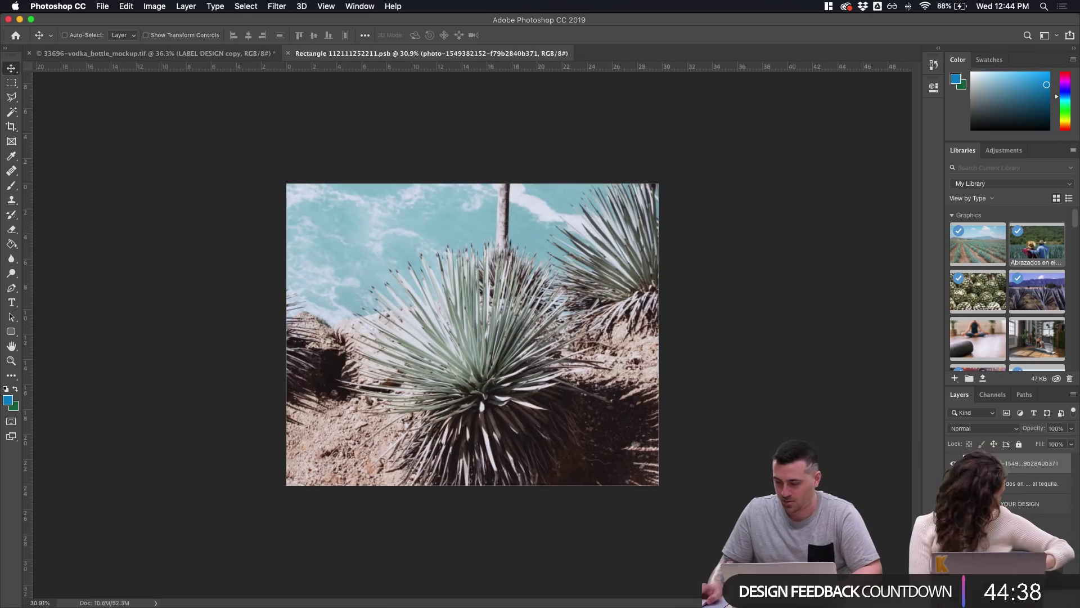
click(1000, 568)
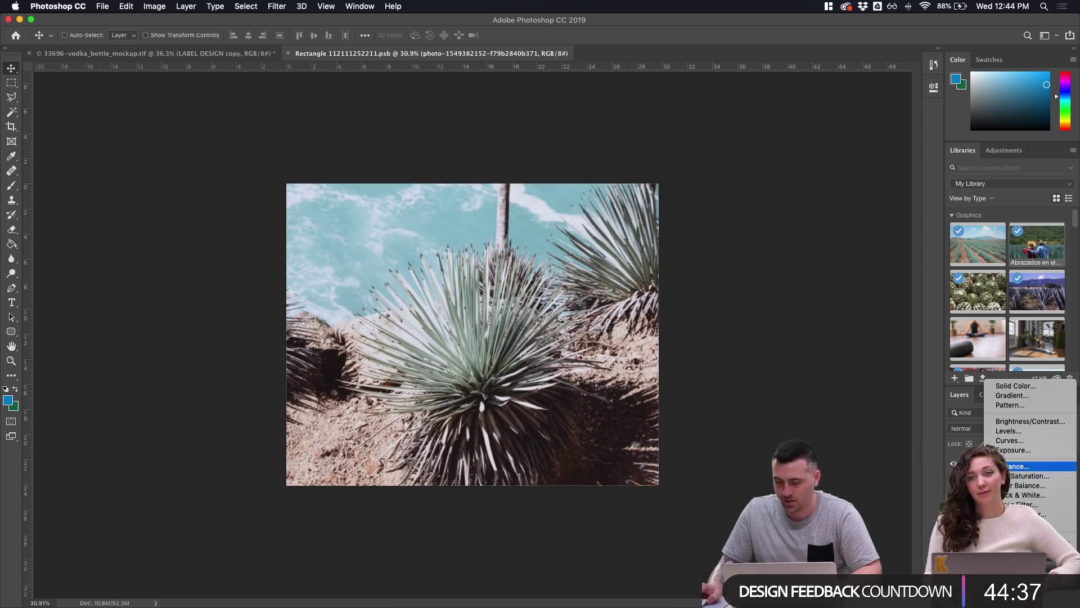
click(1007, 386)
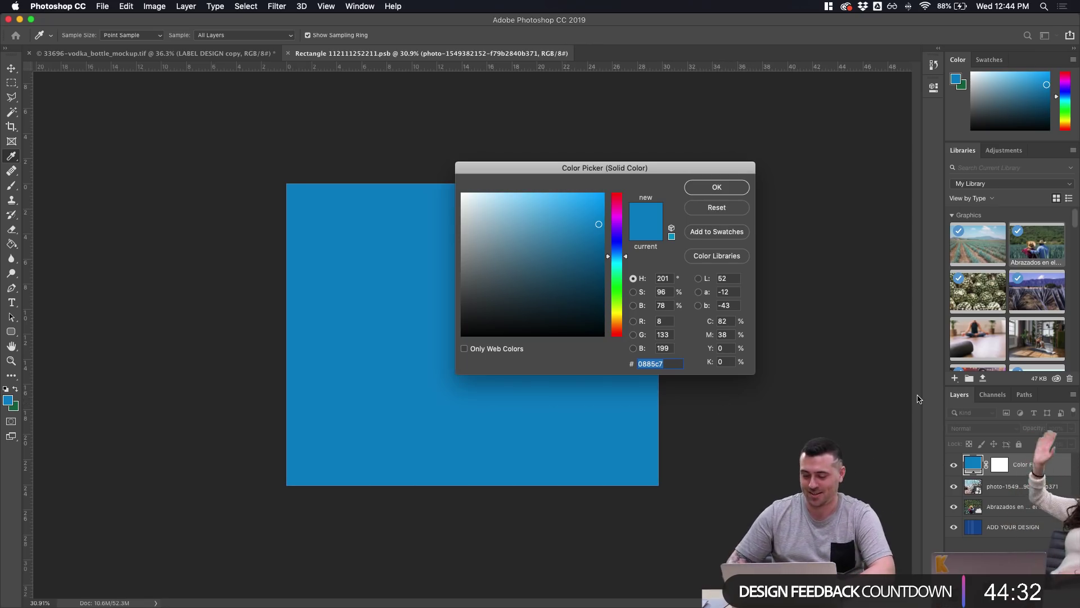
key(ctrl+alt+Left)
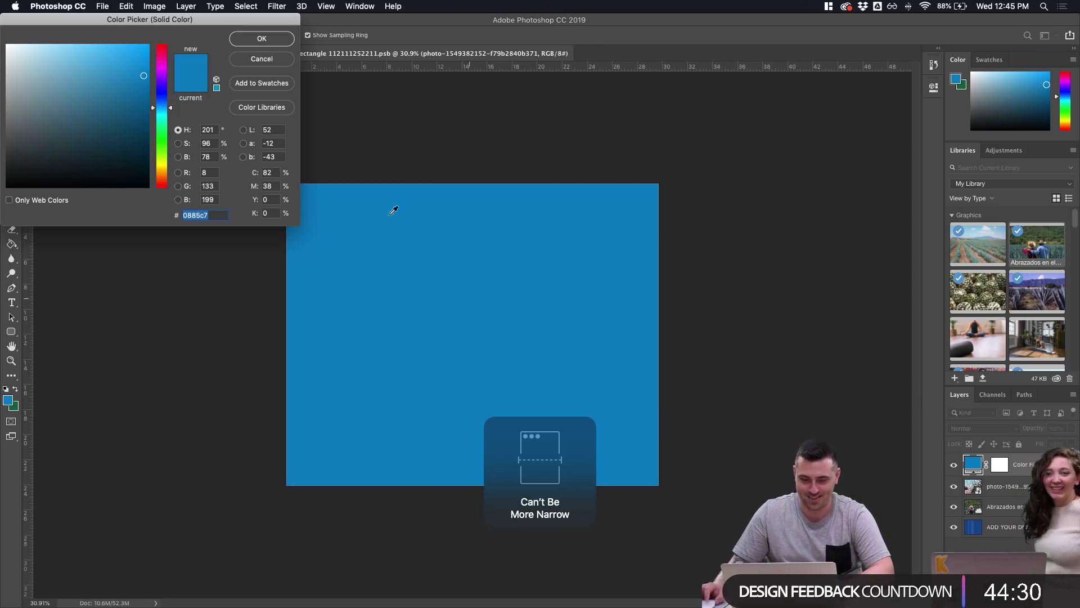
key(ctrl+alt+BackSpace)
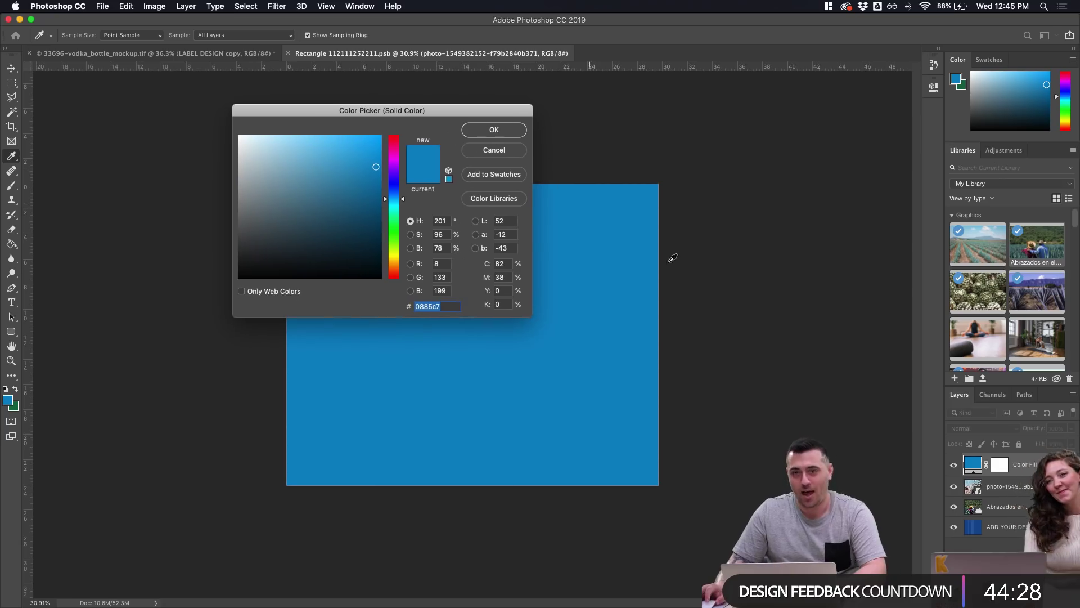
mouse_move(323, 159)
mouse_down()
mouse_move(250, 125)
mouse_move(230, 129)
mouse_up()
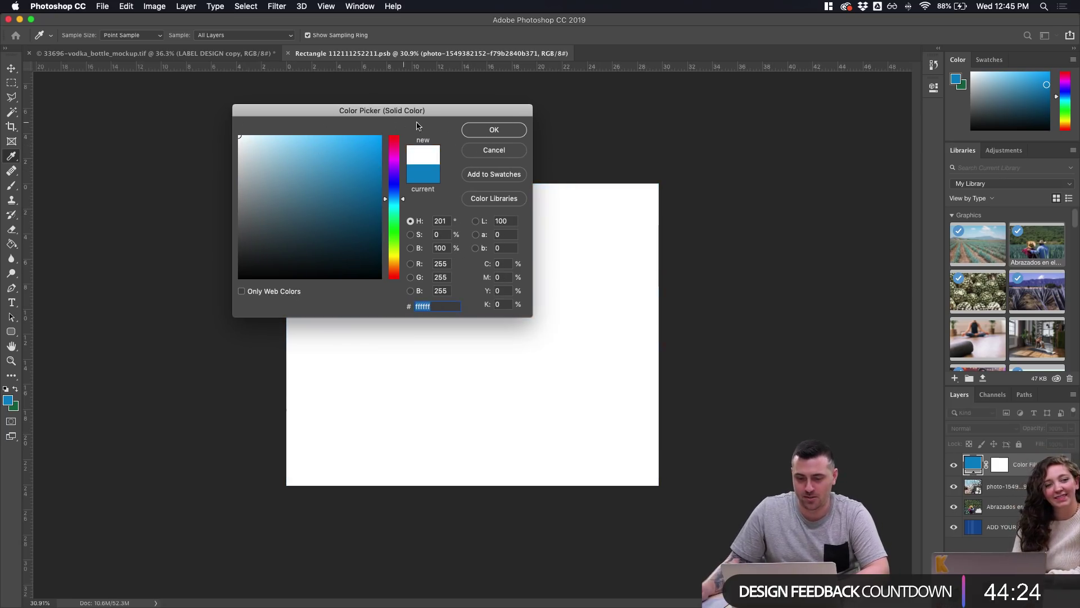
click(470, 128)
key(super+s)
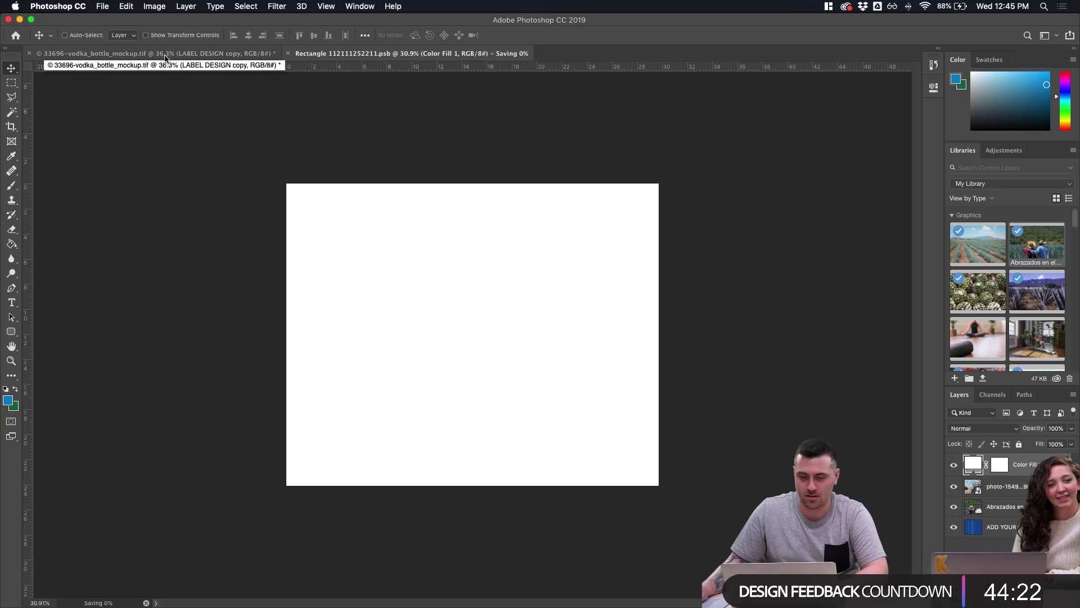
click(158, 56)
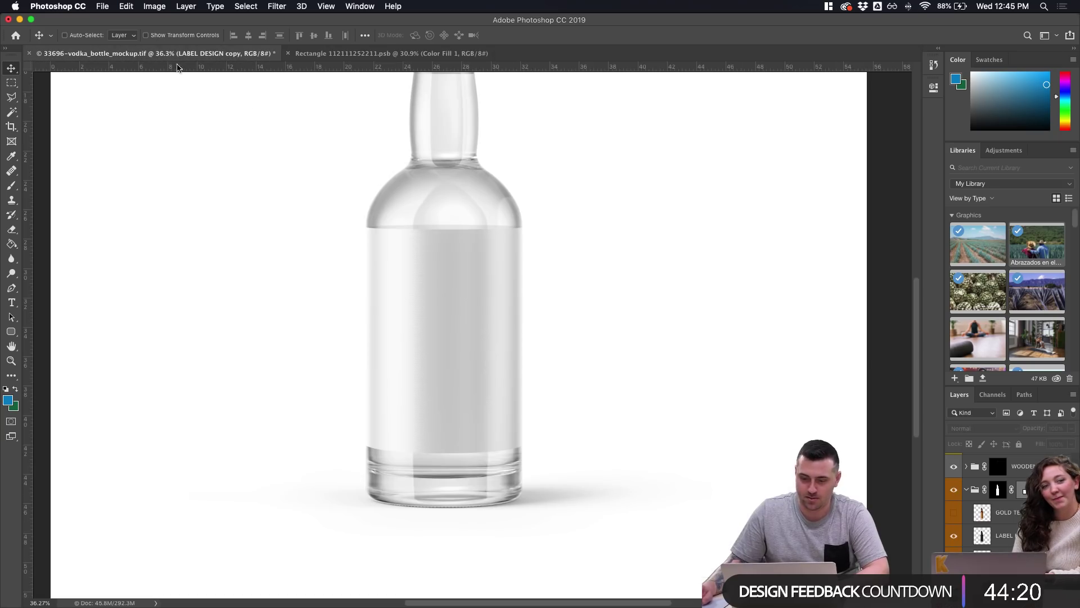
Switch to Illustrator, copy the black BLANCO lettering group from Exploration.ai, and return to Photoshop
click(487, 601)
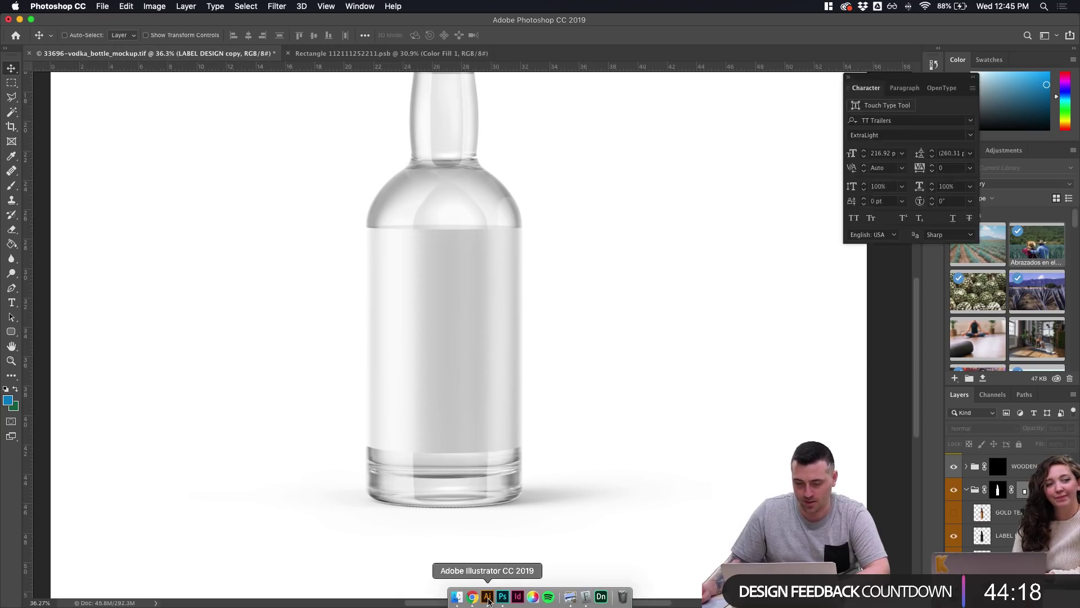
drag(415, 295, 574, 492)
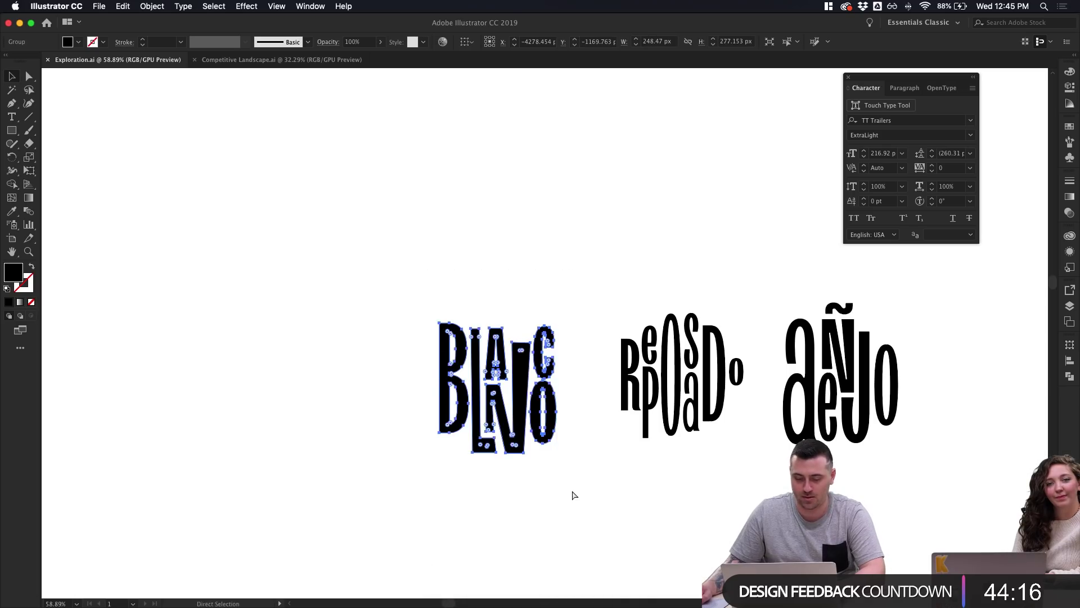
click(322, 60)
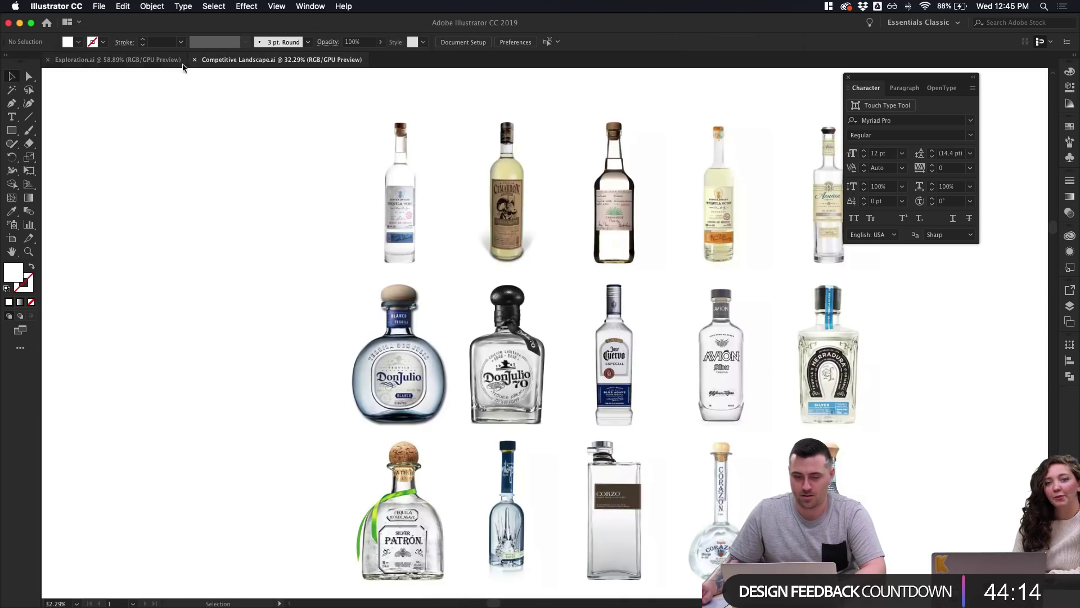
click(134, 66)
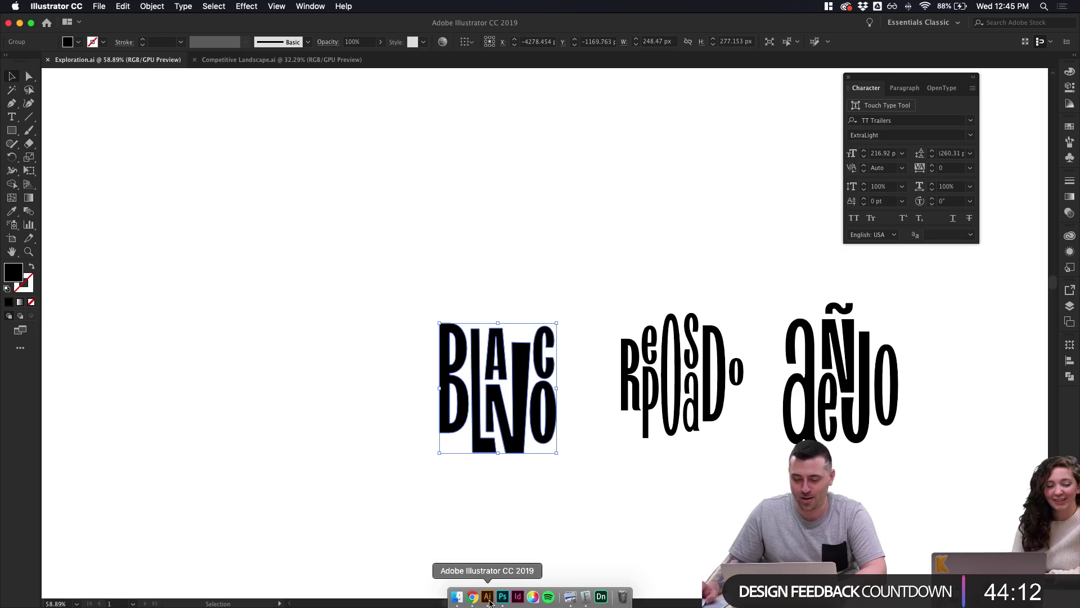
click(502, 597)
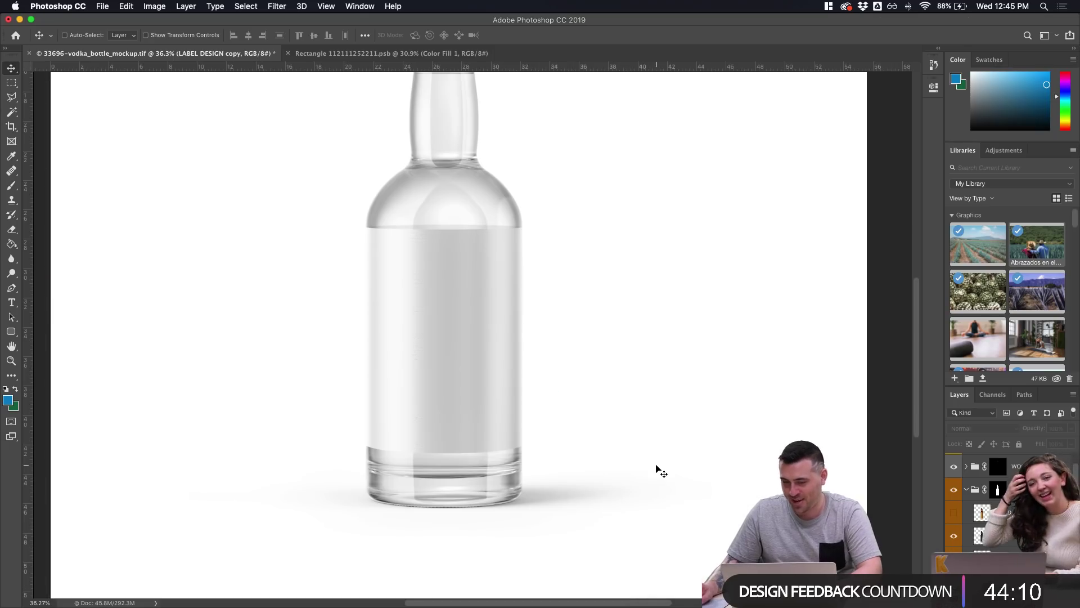
Paste the BLANCO lettering into the label document as a smart object, enlarge it around the centre, and save to update the bottle mockup
click(391, 53)
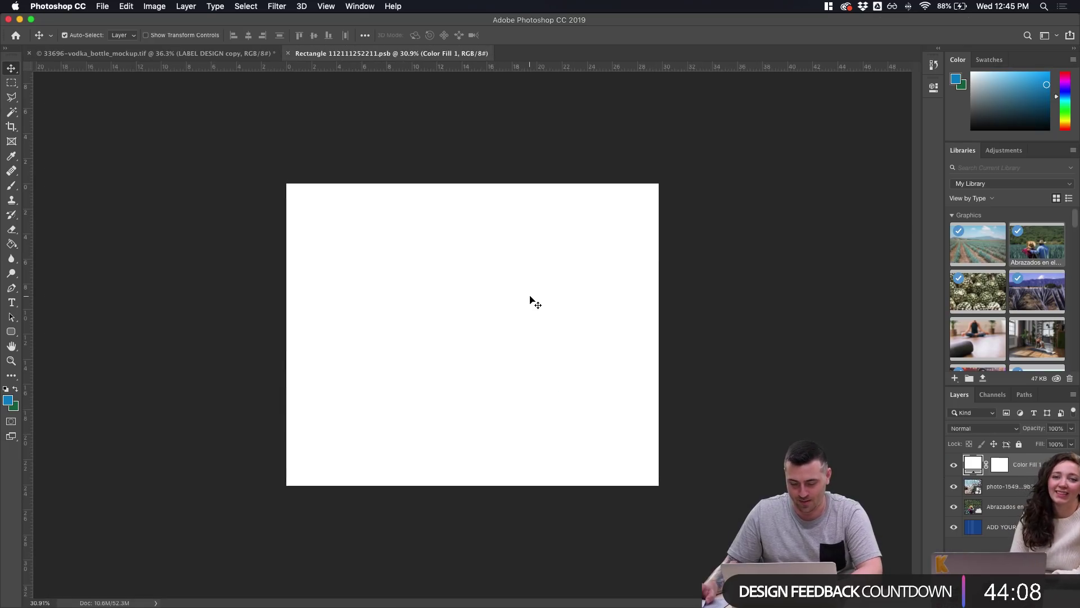
key(cmd+v)
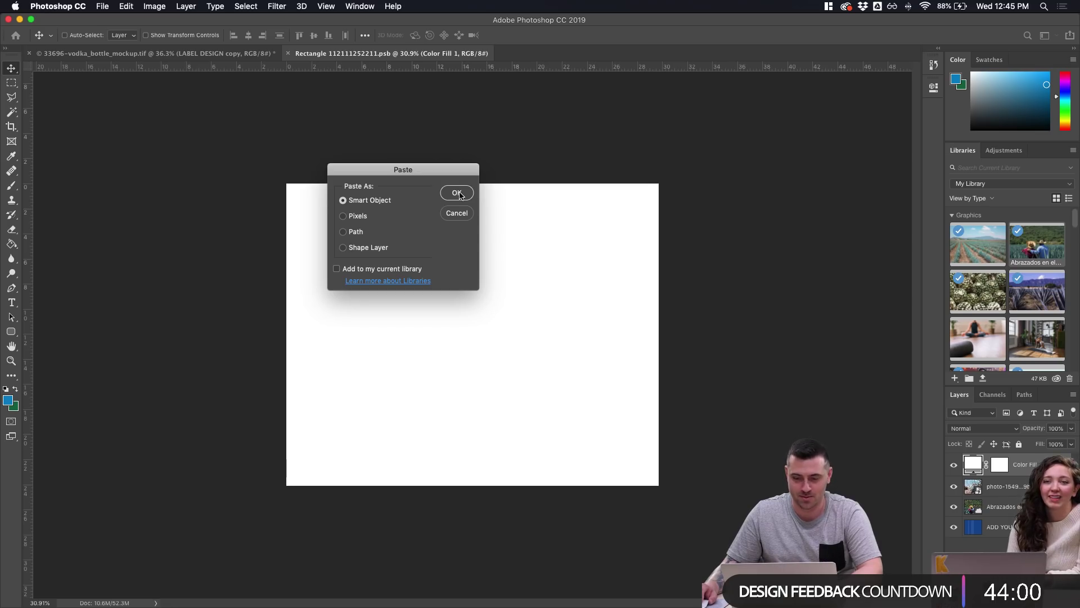
click(457, 193)
drag(498, 309, 565, 244)
key(Return)
key(ctrl+s)
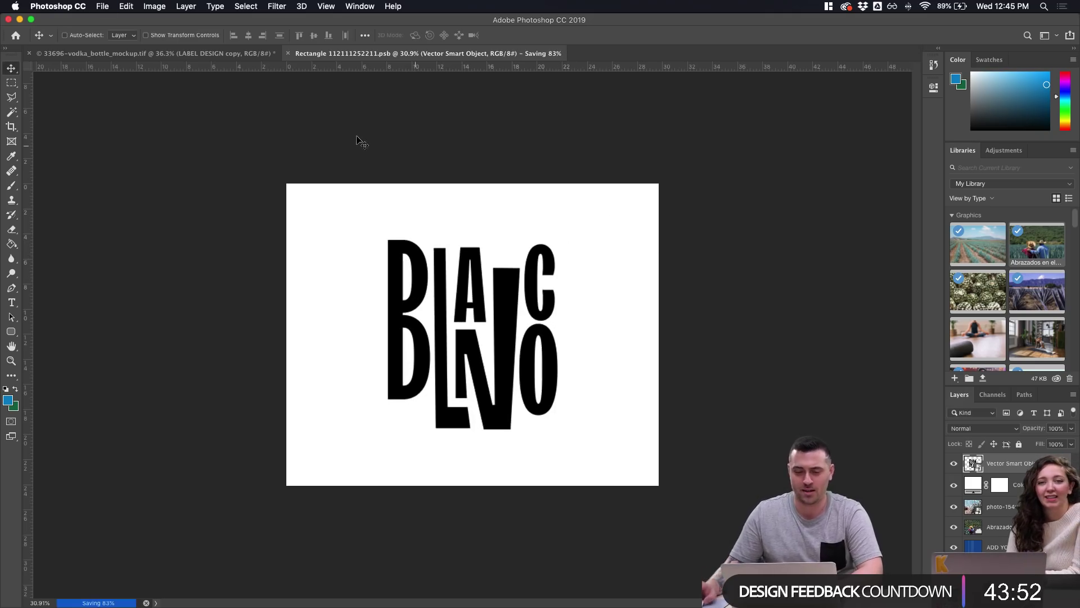
click(197, 56)
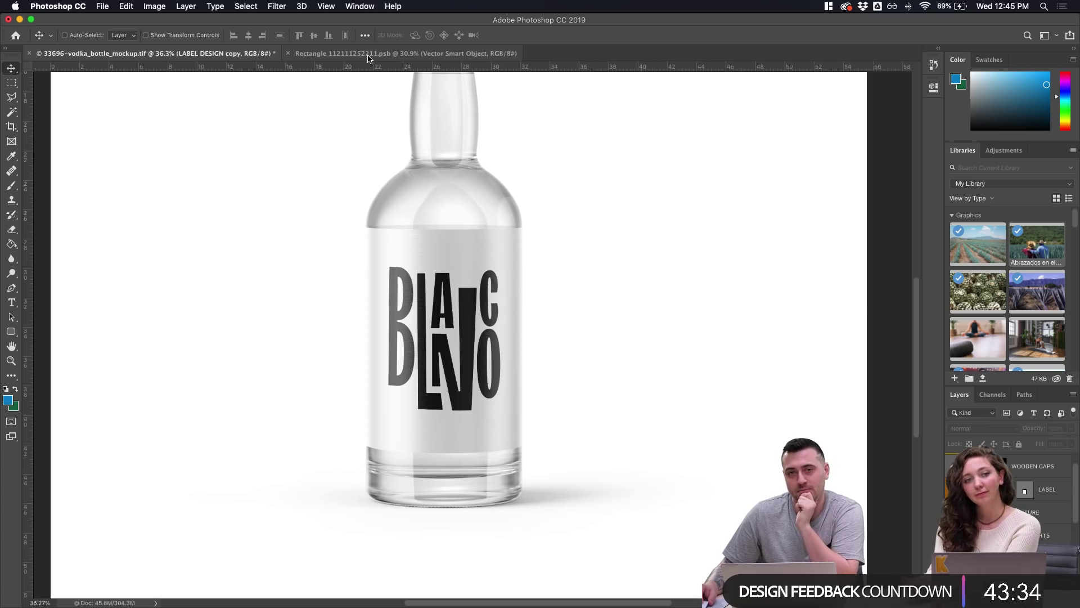
Find and copy the "750 ML 40% ALC. / VOL. (80 PROOF)" text in Illustrator's Exploration.ai and return to Photoshop
mouse_move(418, 606)
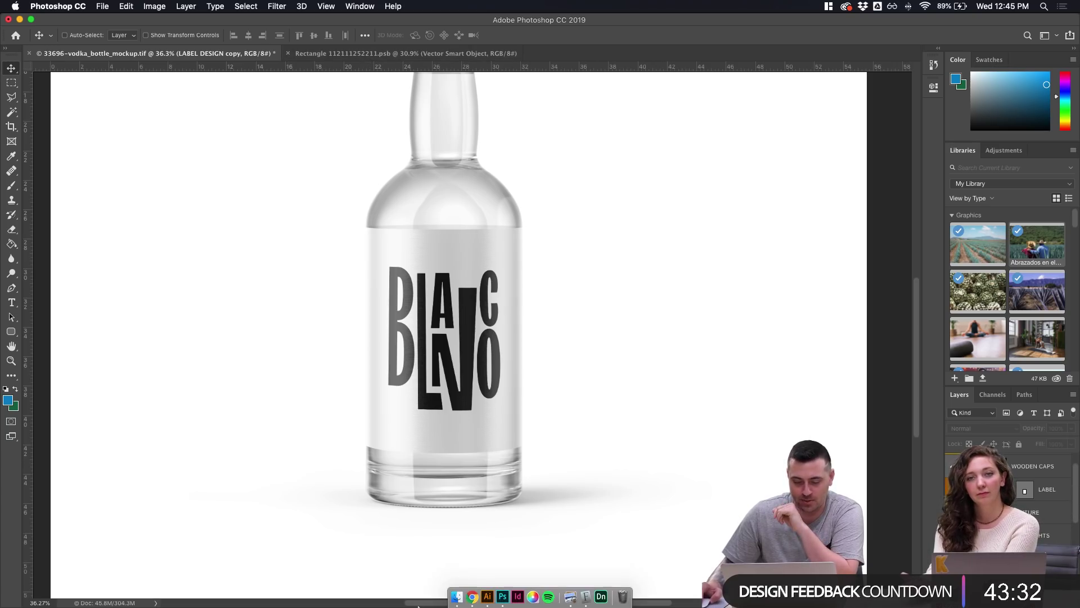
click(488, 596)
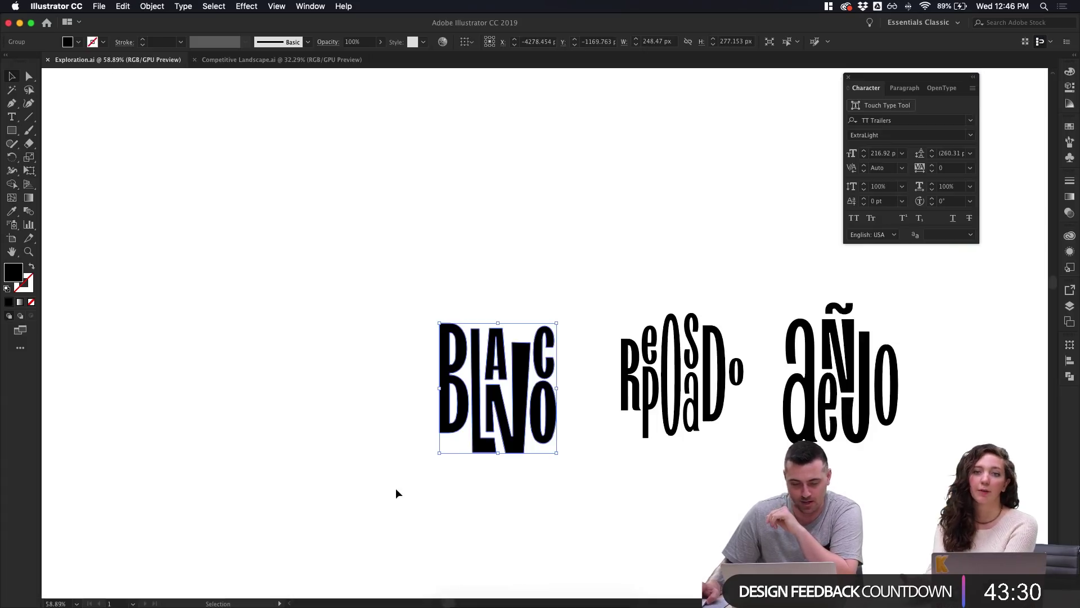
scroll(395, 491, down, 5)
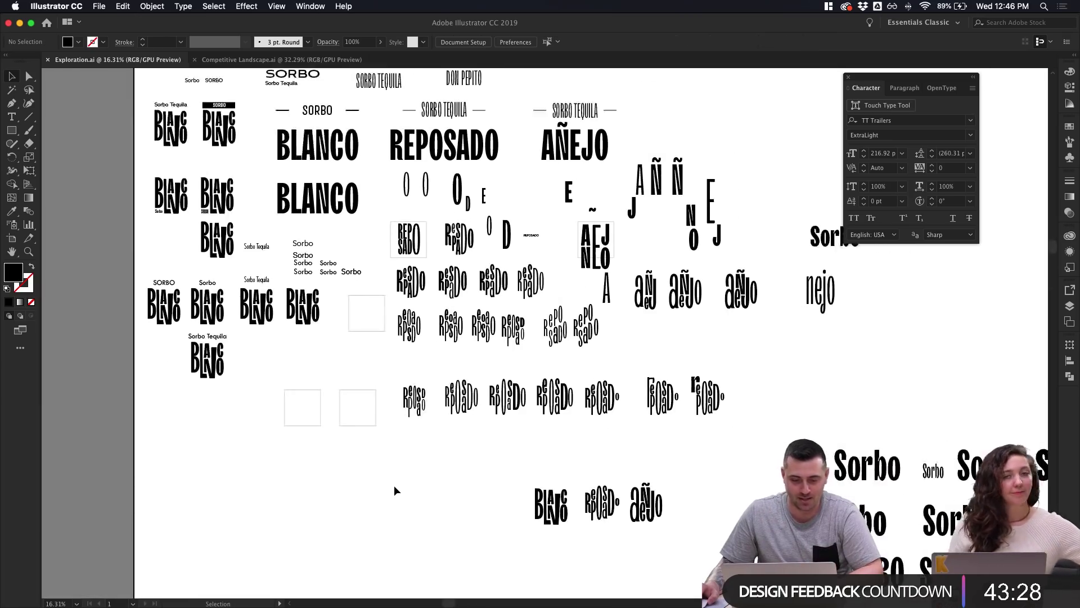
scroll(395, 490, up, 3)
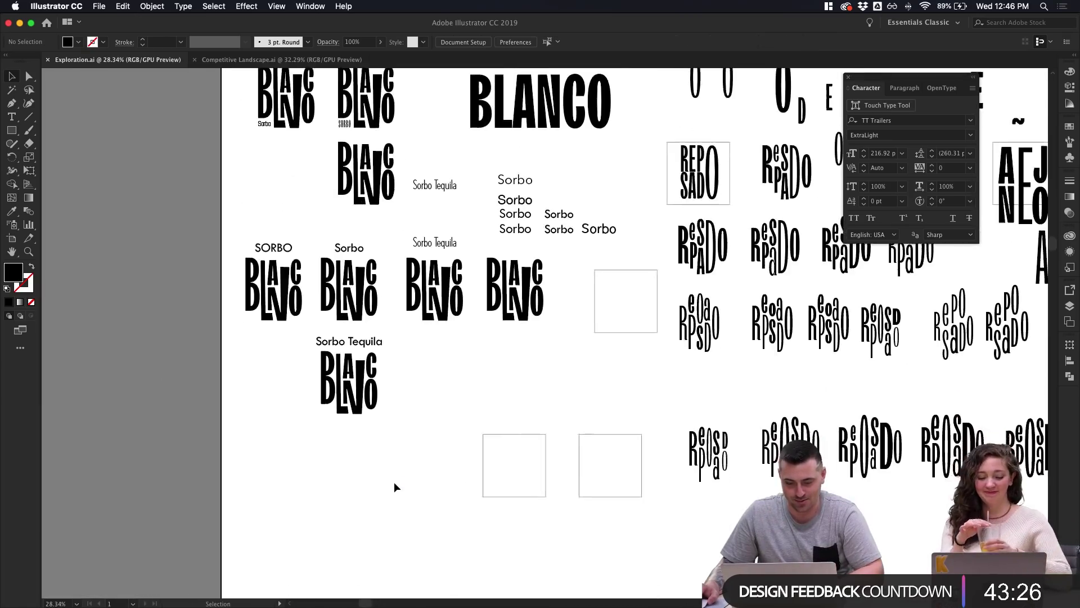
scroll(395, 488, down, 10)
scroll(395, 487, down, 3)
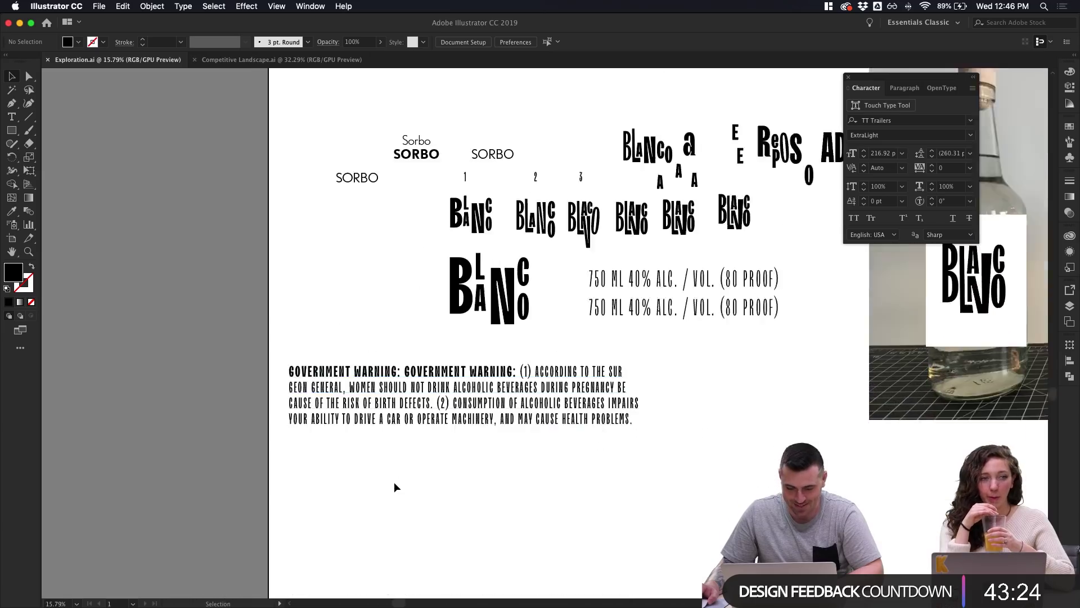
scroll(395, 484, up, 3)
scroll(395, 482, down, 3)
scroll(395, 483, down, 5)
scroll(395, 483, up, 2)
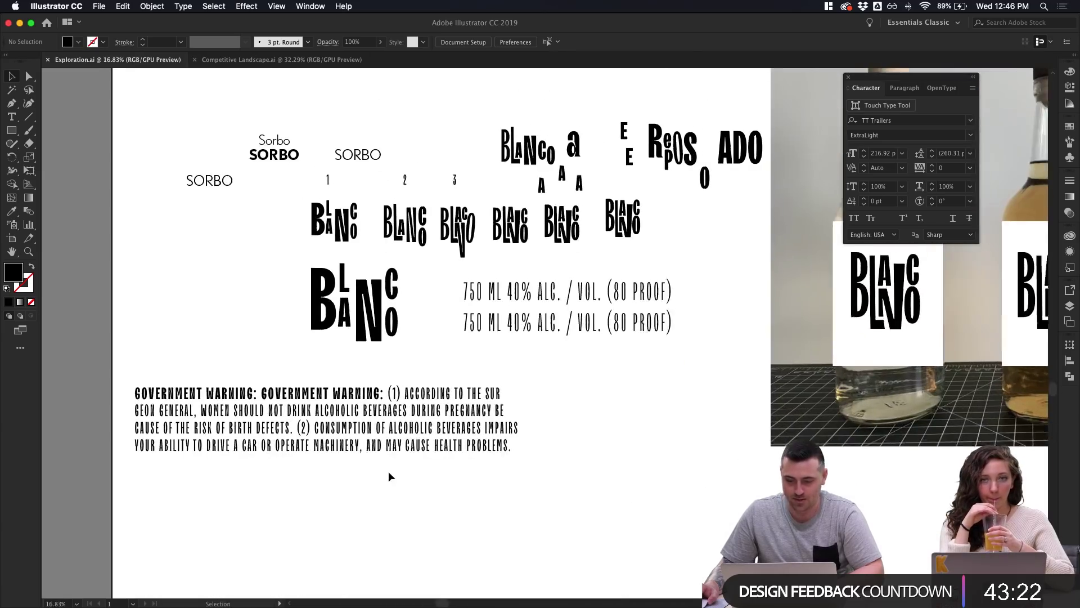
scroll(636, 462, down, 5)
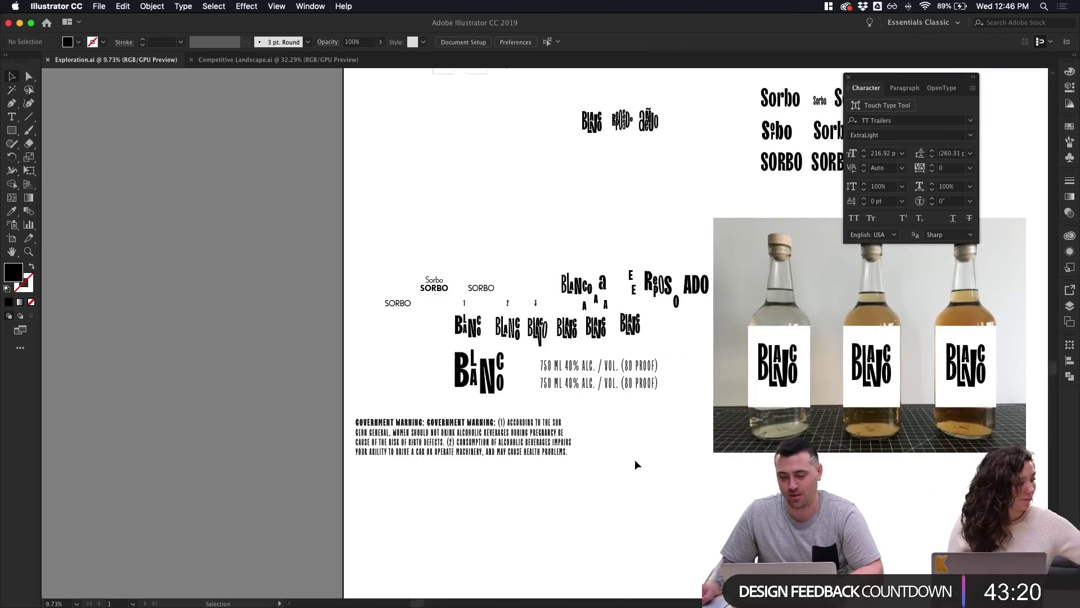
scroll(636, 465, up, 5)
scroll(635, 465, right, 2)
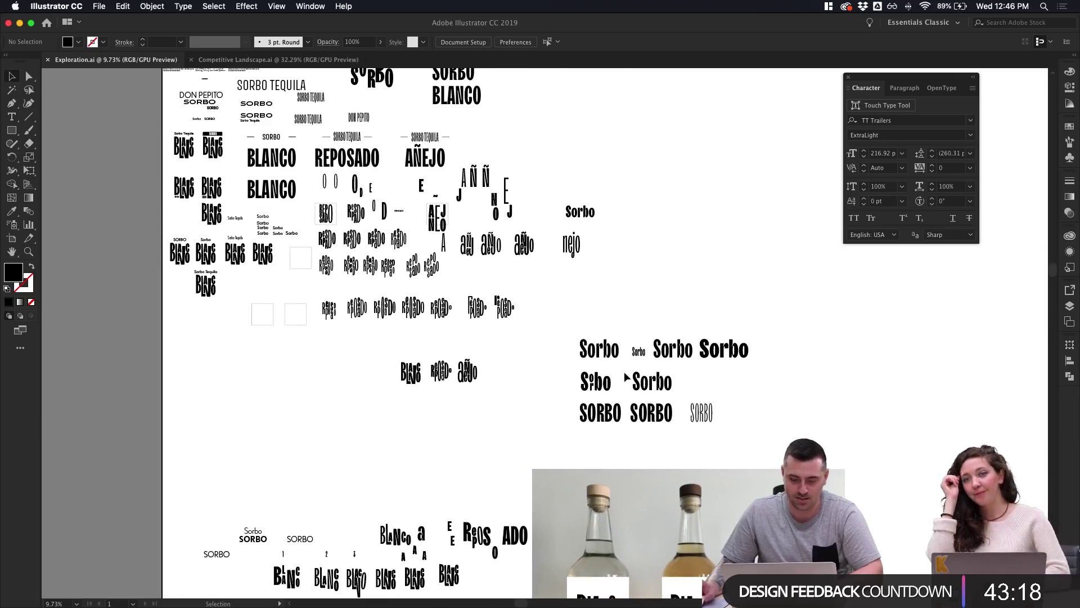
mouse_move(484, 605)
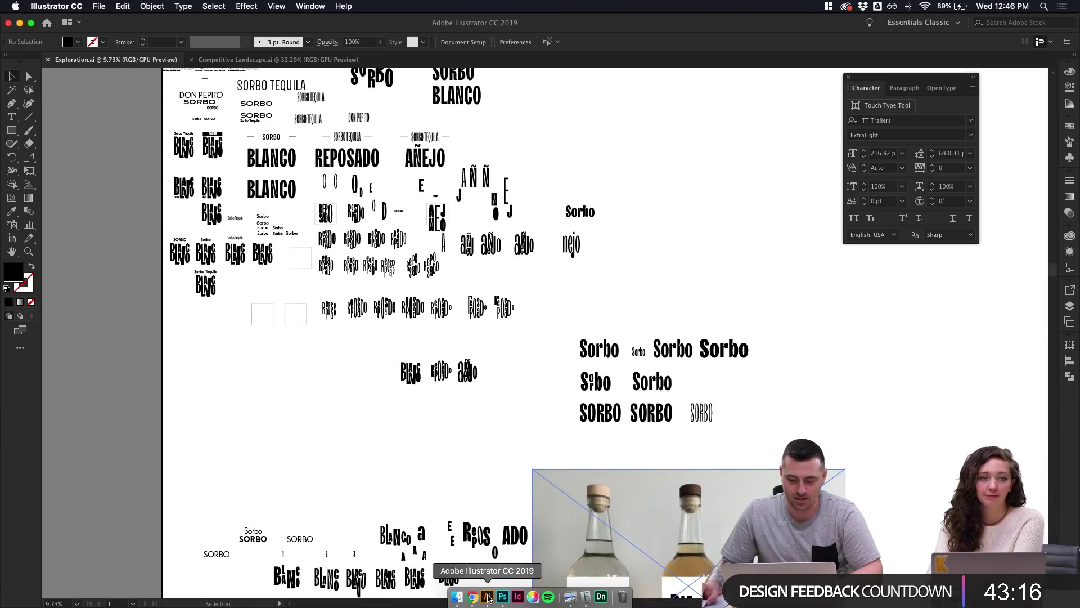
click(501, 597)
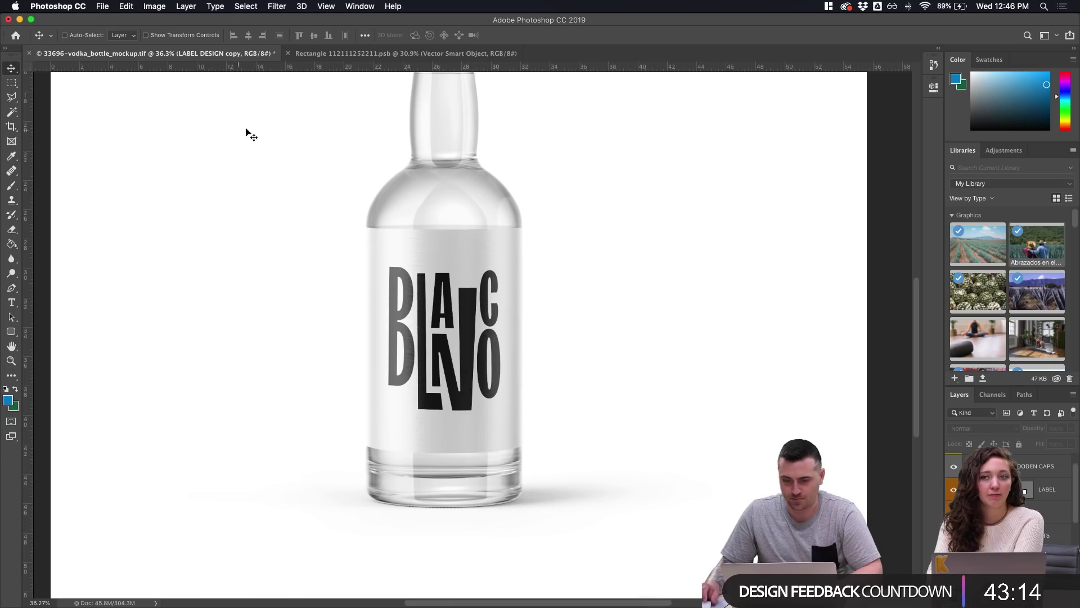
Paste the 750 ML alcohol line into the label document as a smart object and place it directly below the BLANCO lettering
click(406, 53)
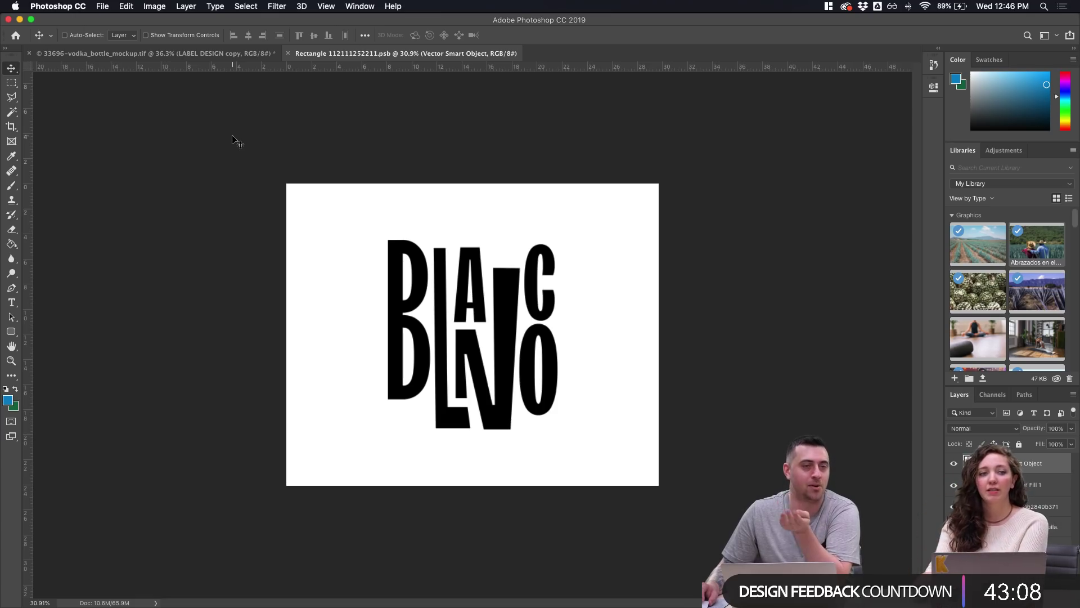
key(super+v)
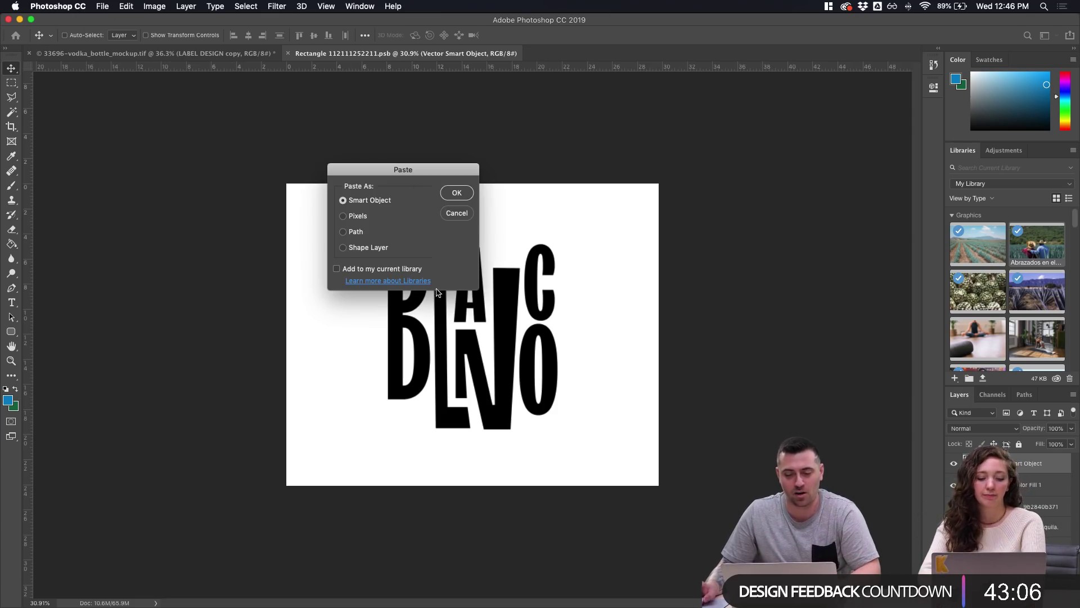
click(456, 192)
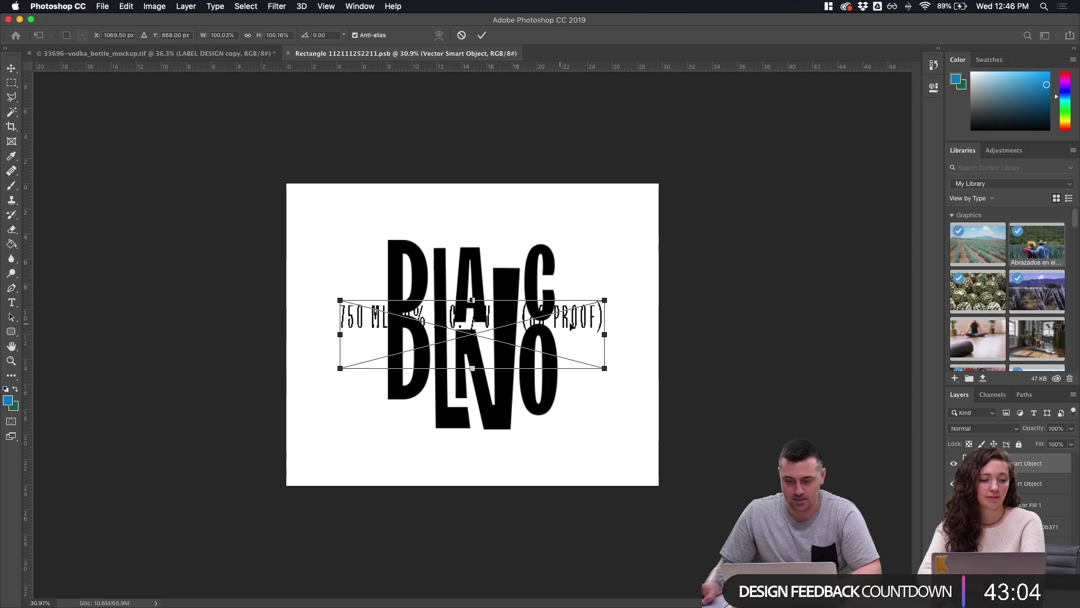
drag(571, 325, 603, 451)
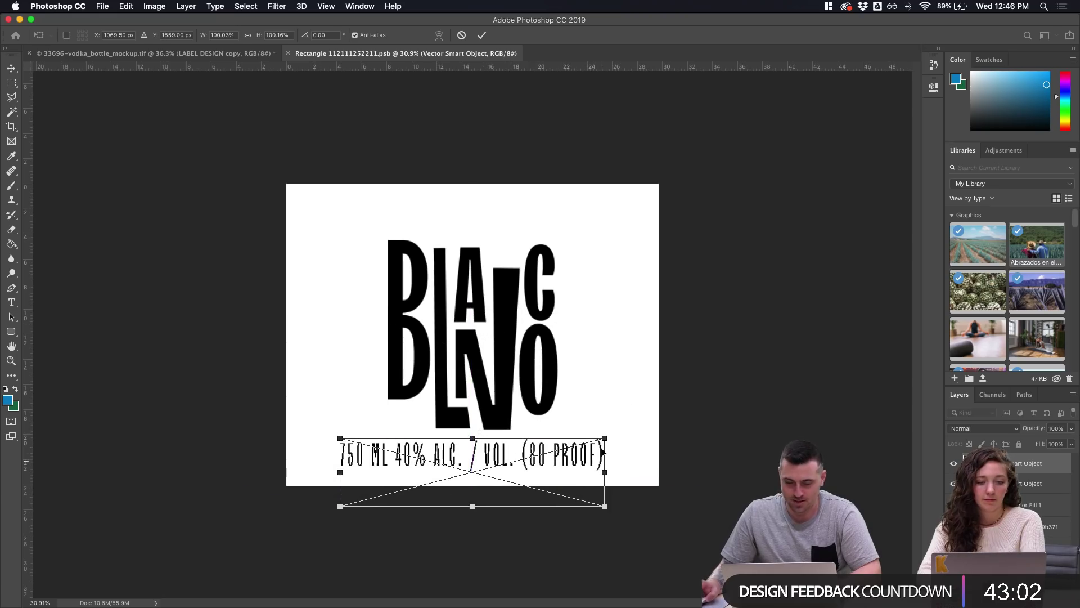
key(Return)
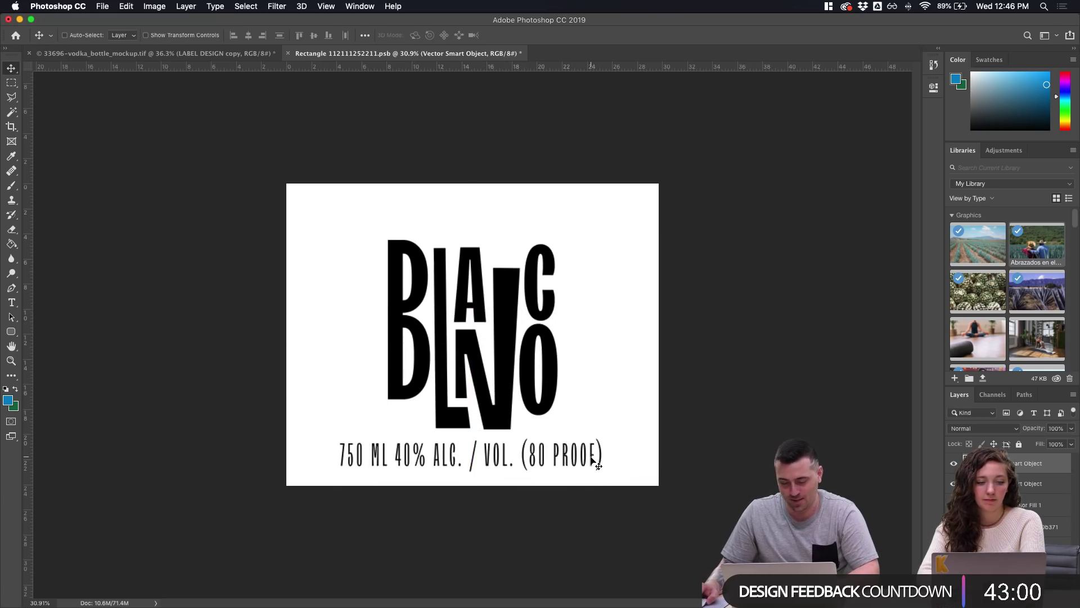
Scale the alcohol line to about half its size near the label's lower edge and save to update the bottle mockup
key(super+c)
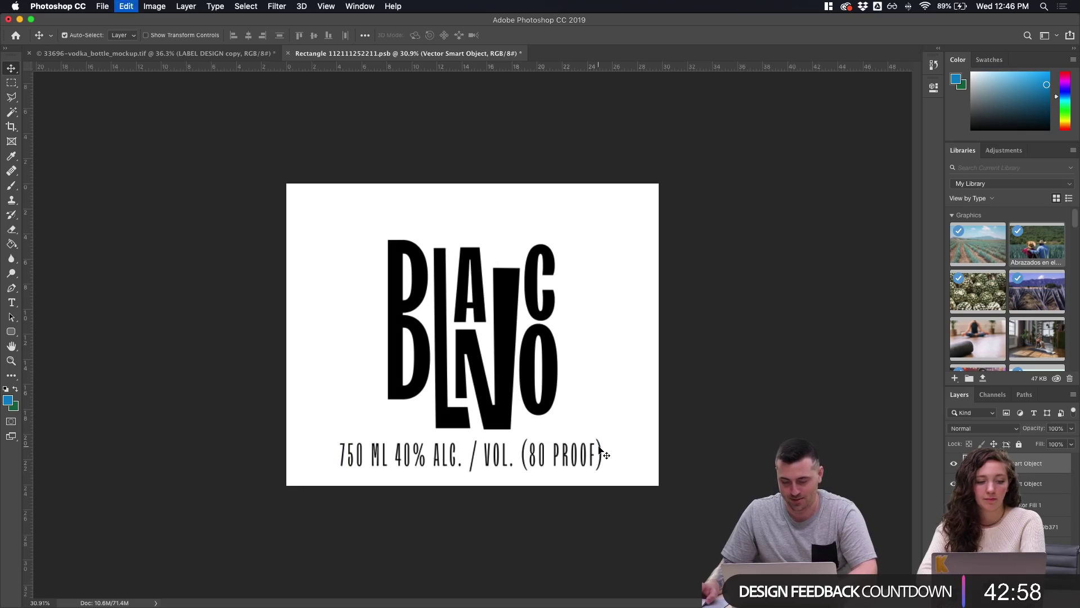
key(super+t)
drag(602, 440, 524, 474)
key(Return)
key(super+s)
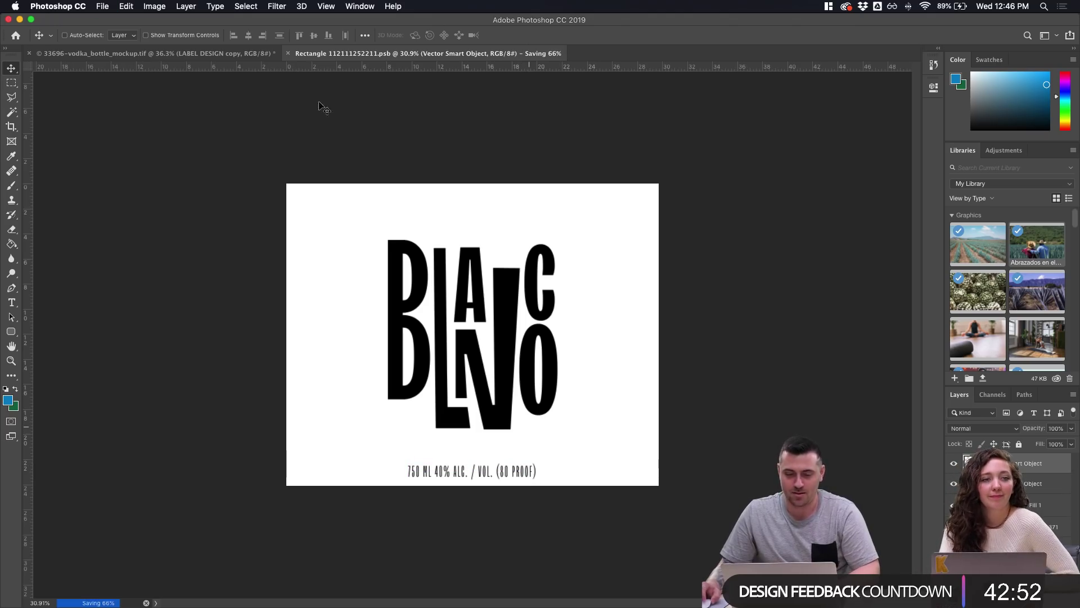
click(222, 54)
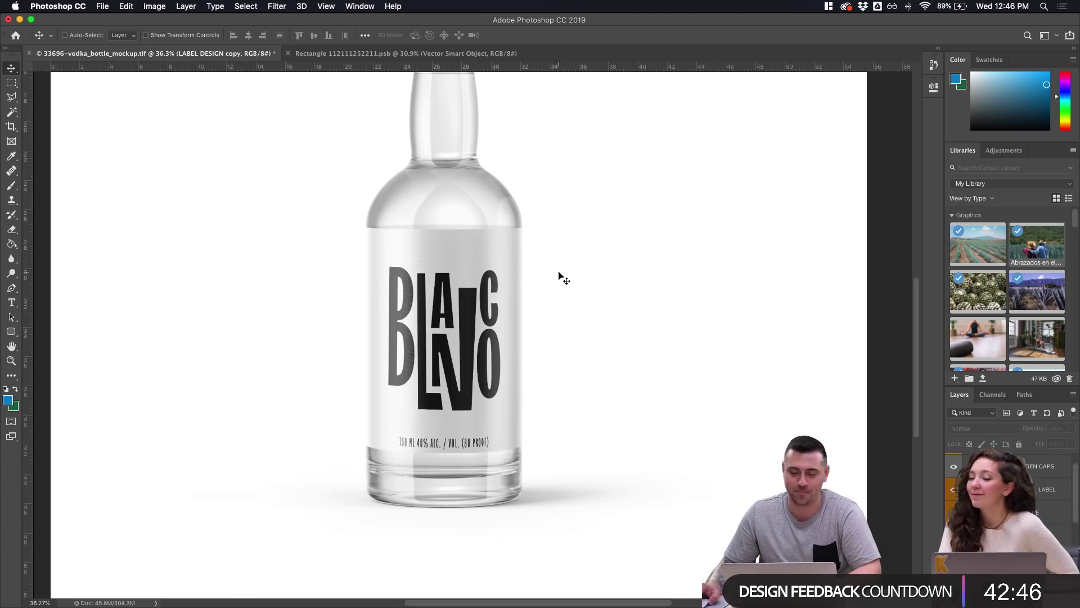
Examine the whole bottle mockup and the BLANCO lettering and alcohol line on its label up close
scroll(558, 278, down, 2)
scroll(558, 278, up, 5)
scroll(558, 278, down, 2)
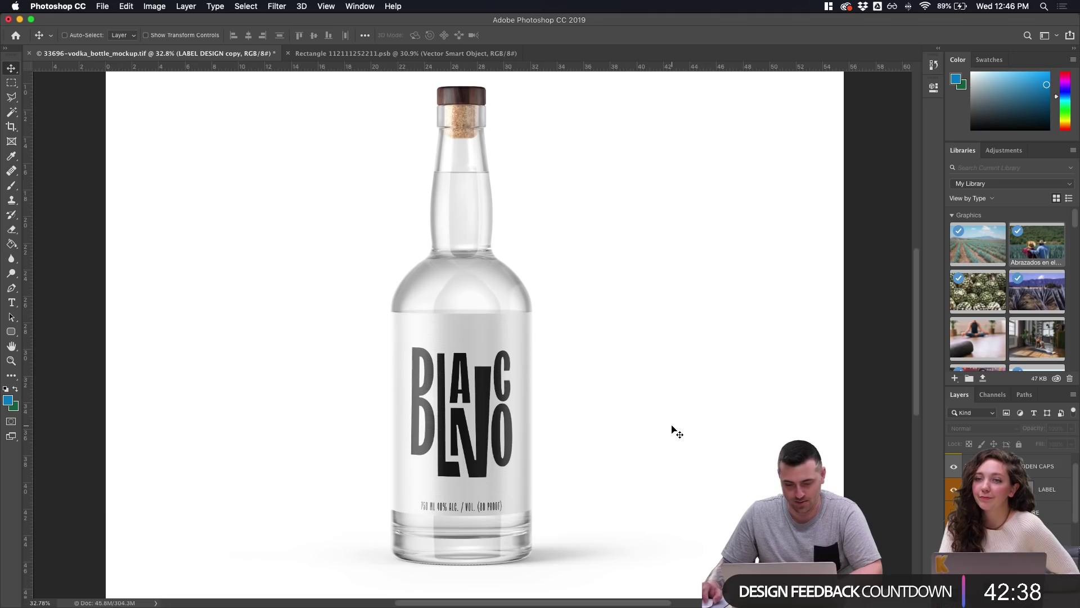
scroll(673, 431, down, 2)
scroll(674, 431, up, 4)
scroll(673, 429, down, 2)
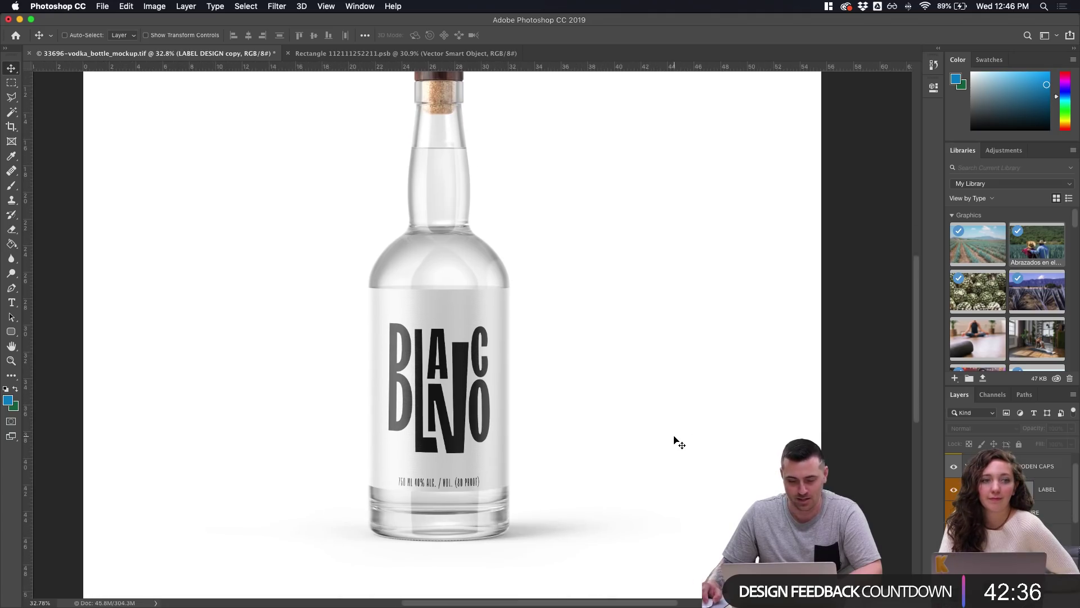
scroll(471, 488, up, 2)
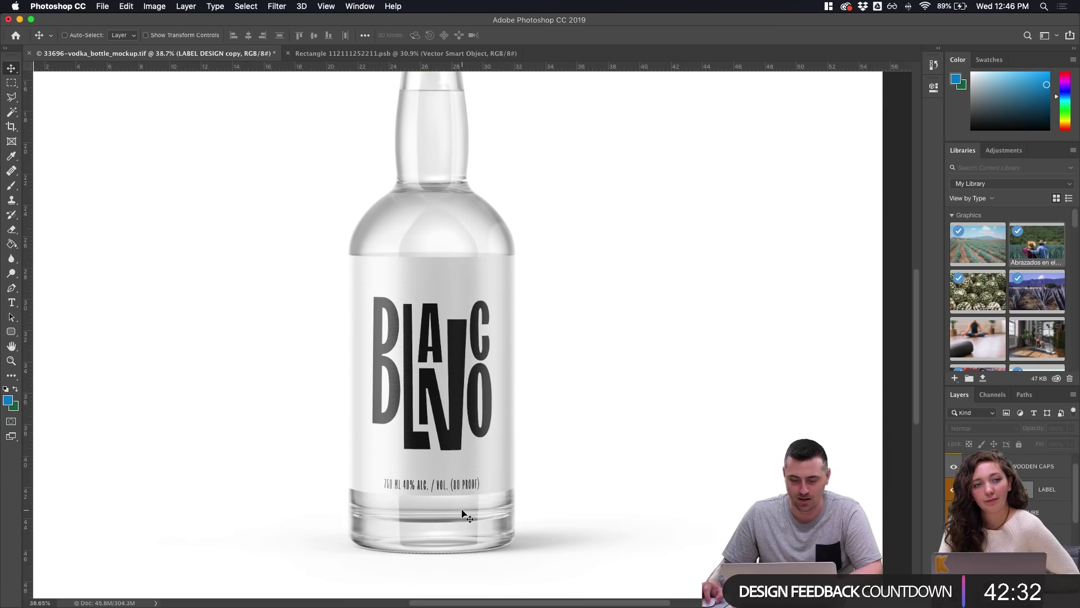
scroll(466, 513, up, 3)
scroll(466, 513, down, 3)
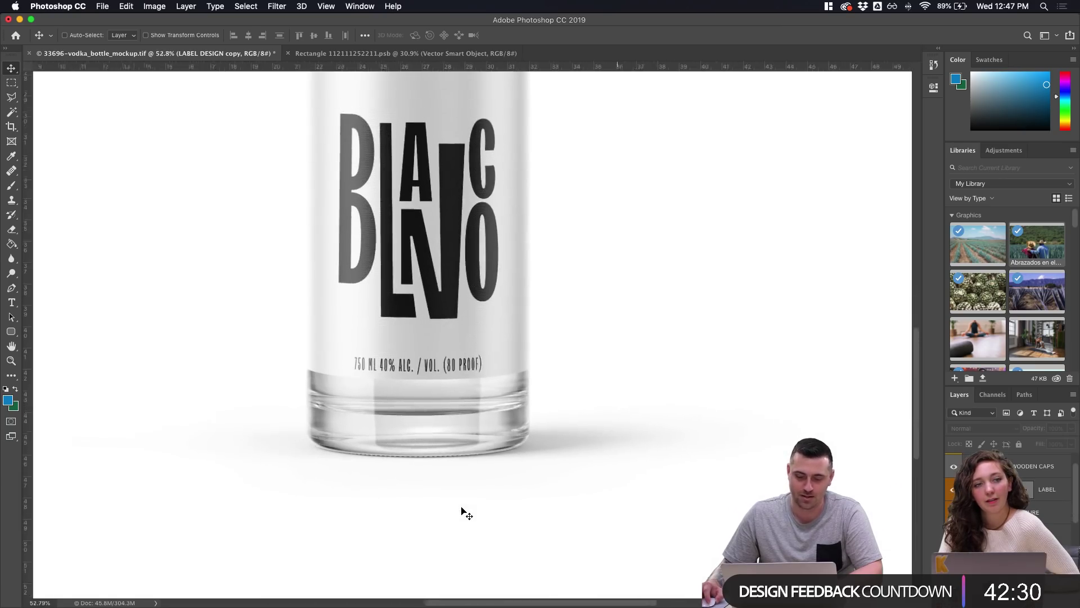
scroll(466, 513, down, 2)
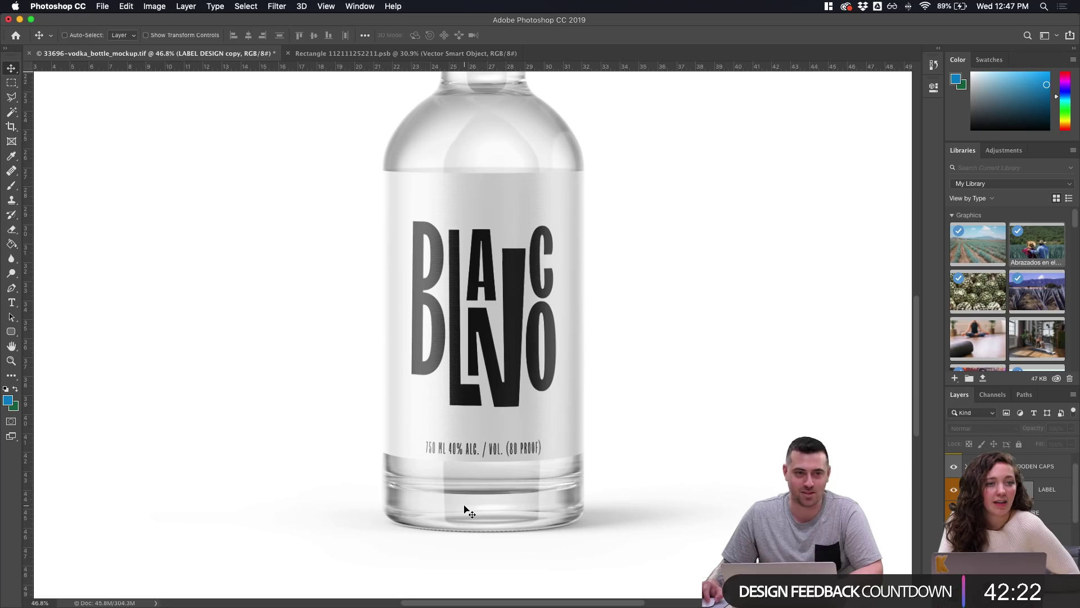
Nudge the alcohol line slightly in the label document and return to the bottle mockup
click(384, 53)
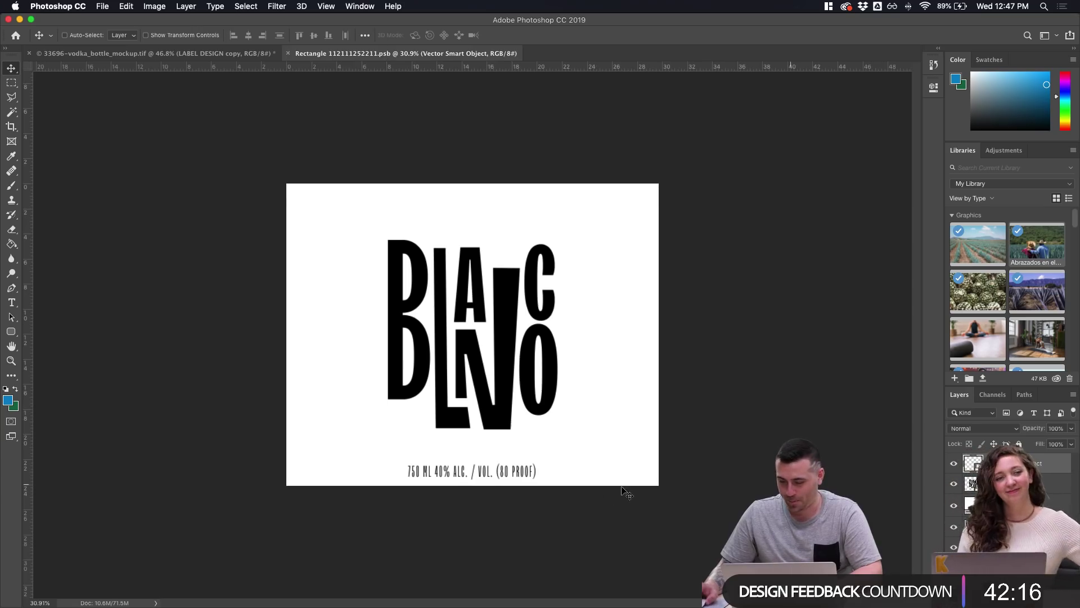
drag(479, 472, 480, 471)
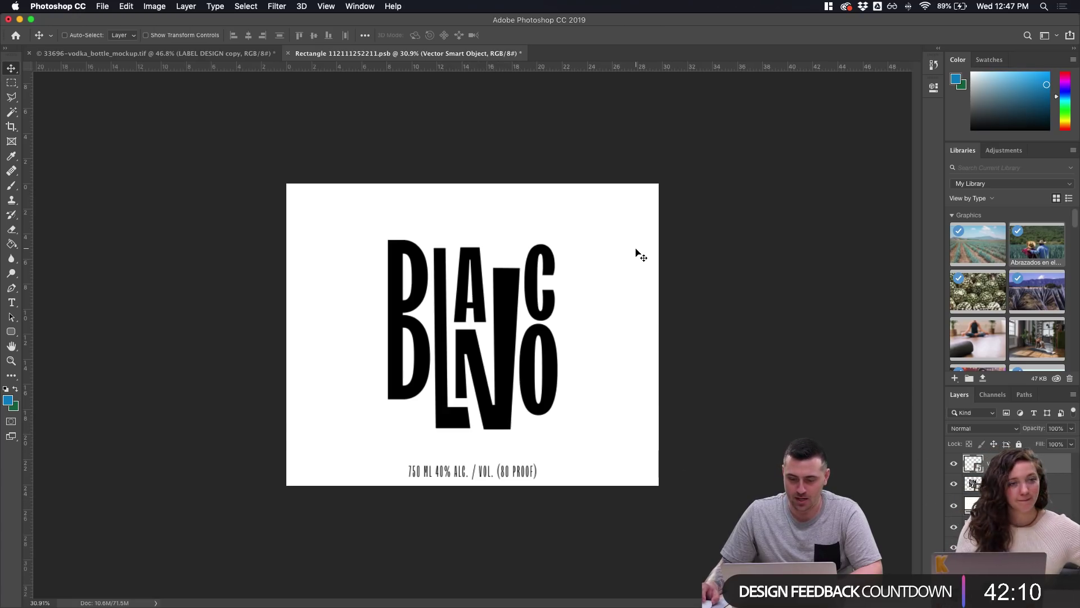
click(169, 53)
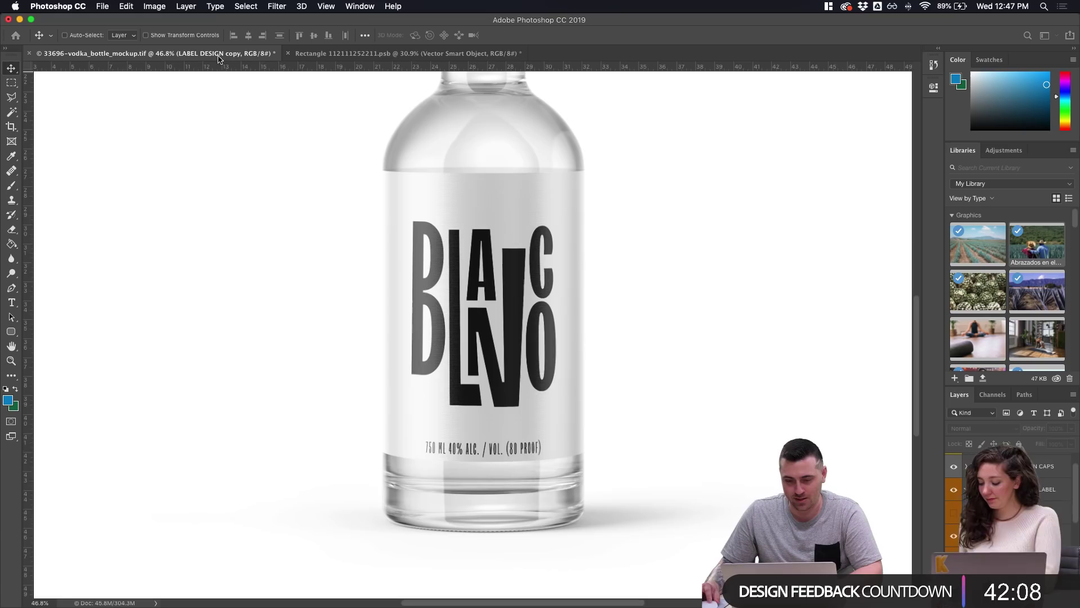
Save the bottle mockup as Blancofront.tif in the Working Files folder, keeping layers and LZW compression
click(461, 53)
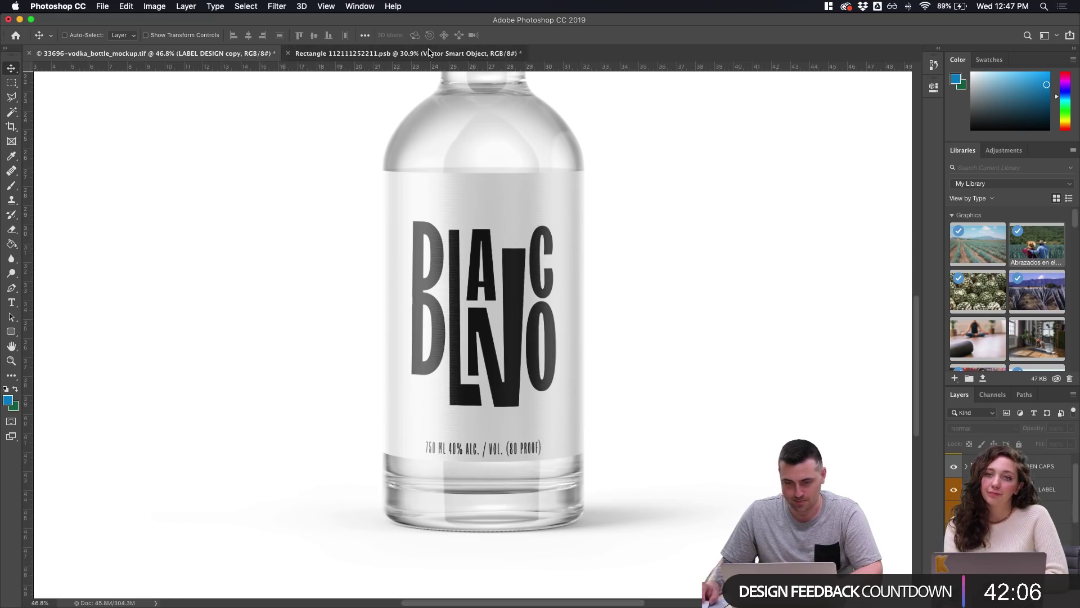
click(265, 56)
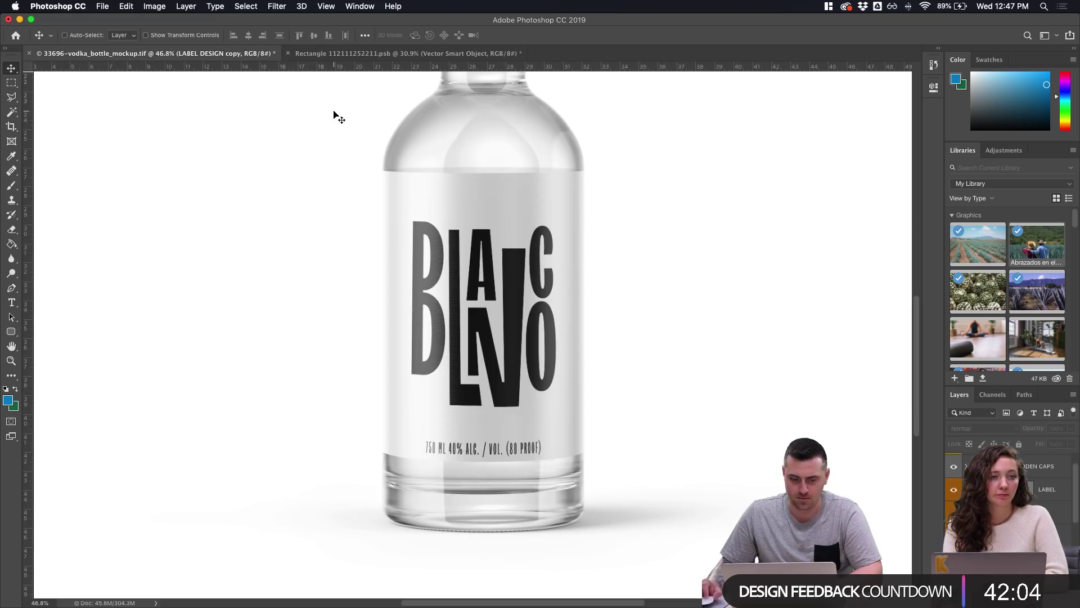
key(super+s)
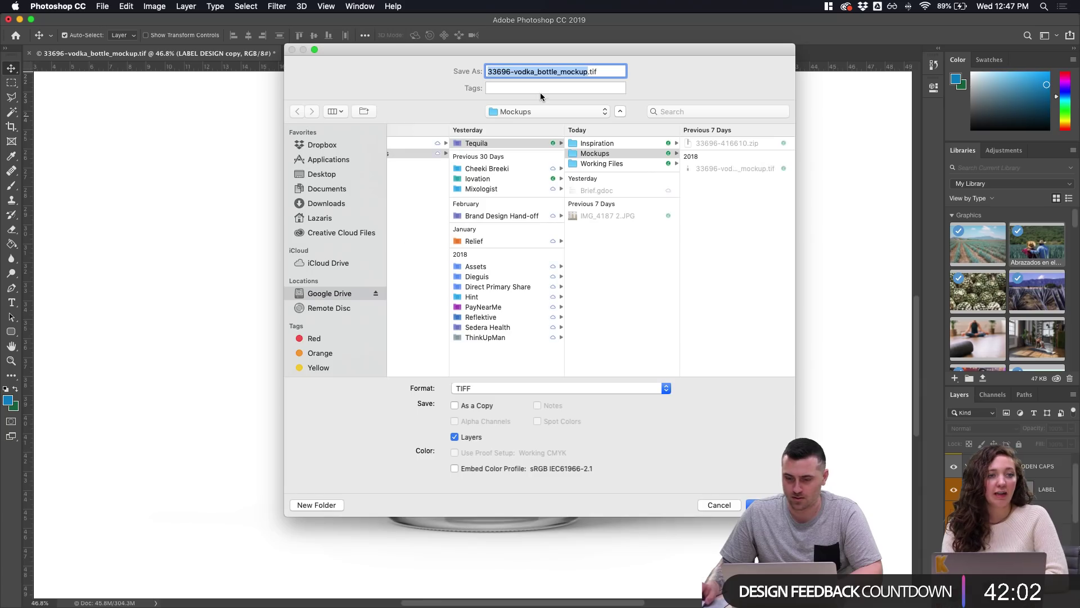
key(BackSpace)
text(Vodka)
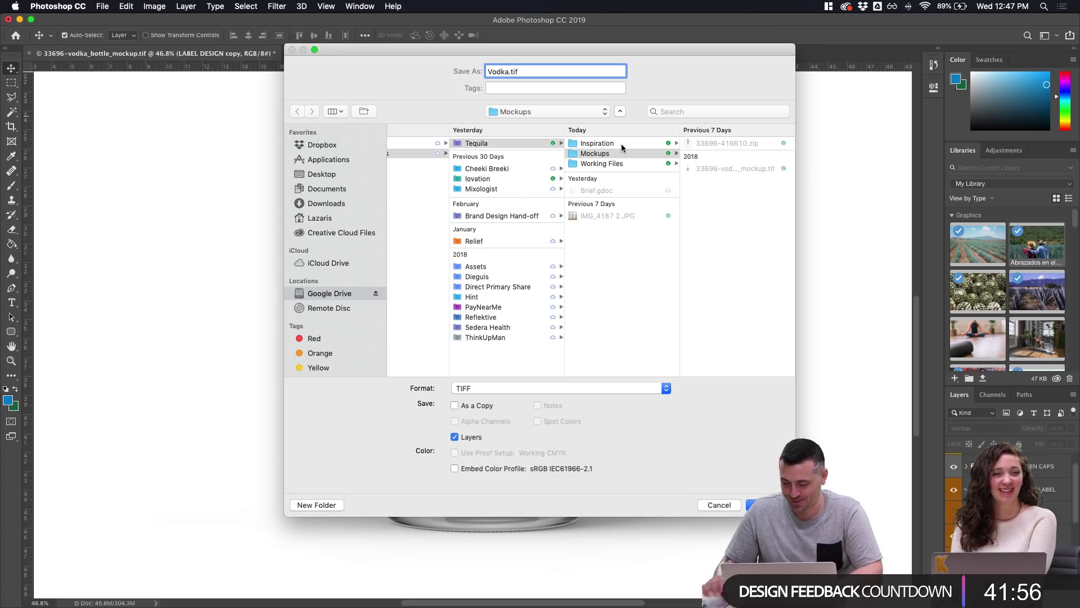
key(BackSpace)
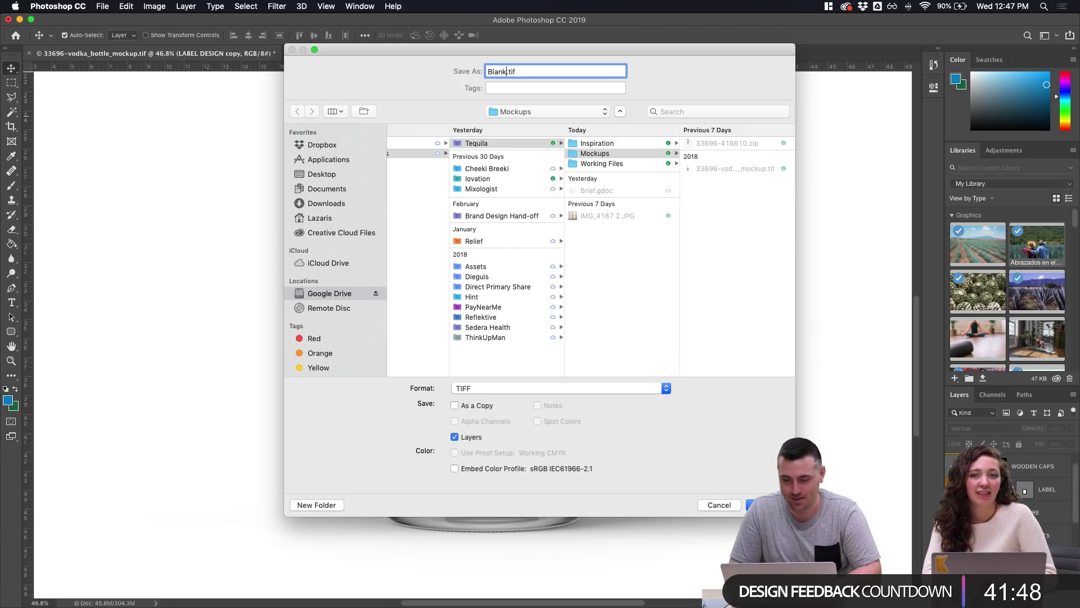
click(638, 163)
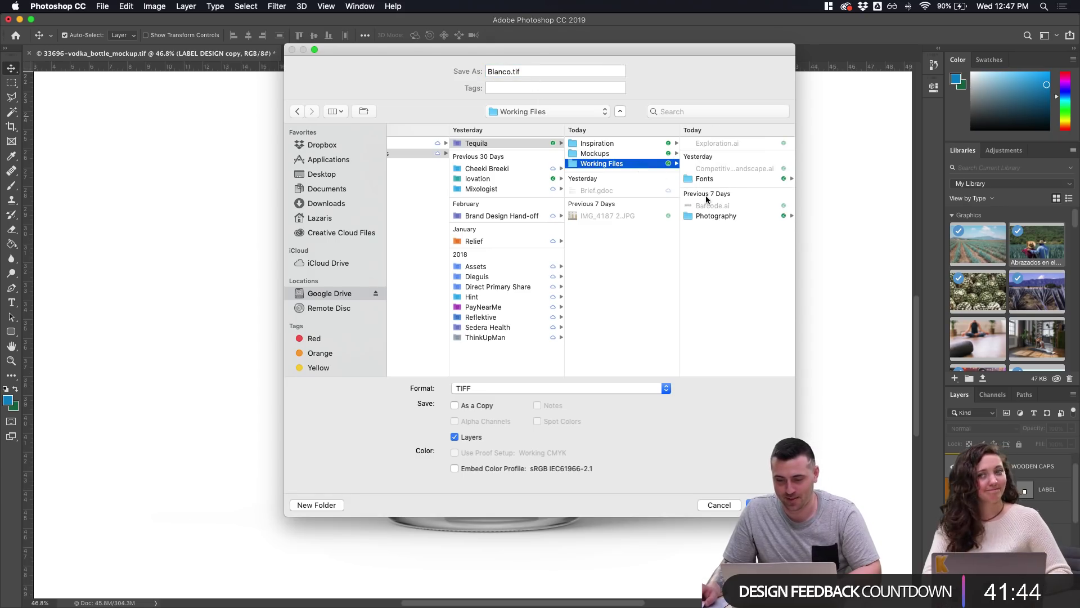
click(512, 71)
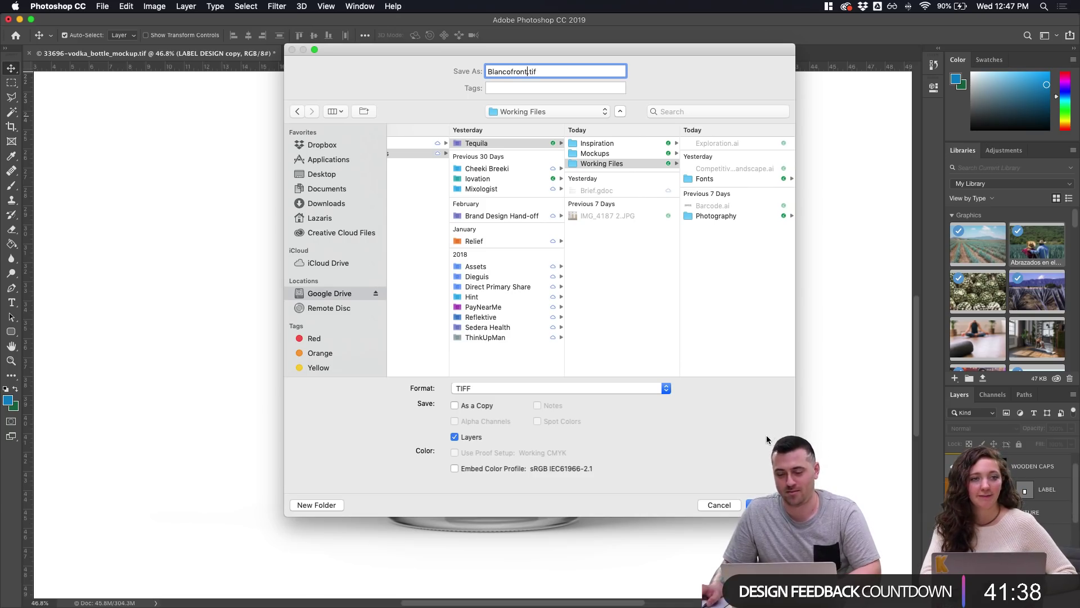
click(768, 504)
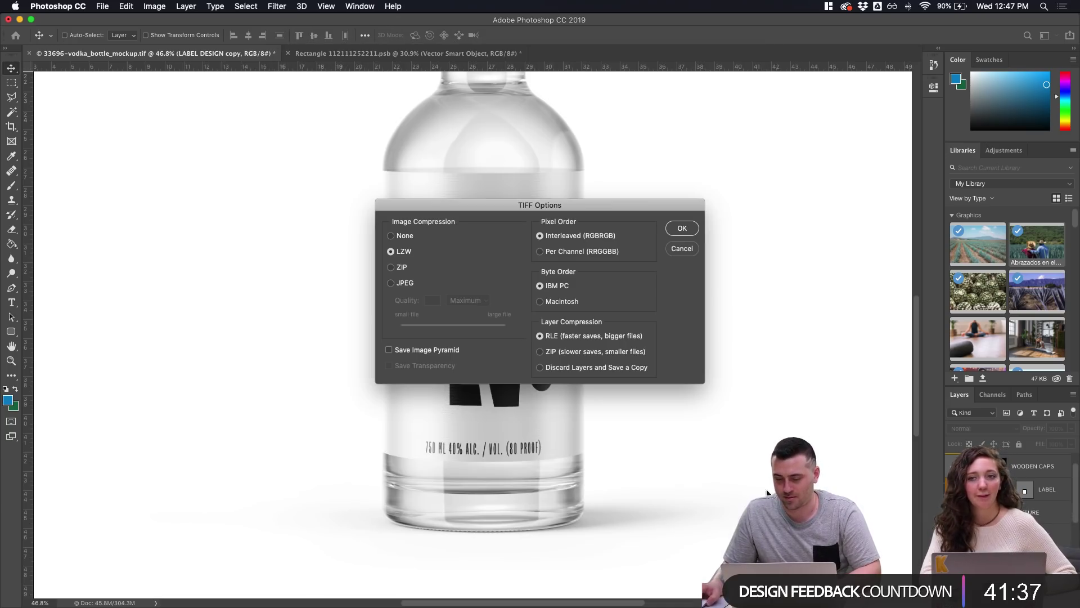
click(680, 229)
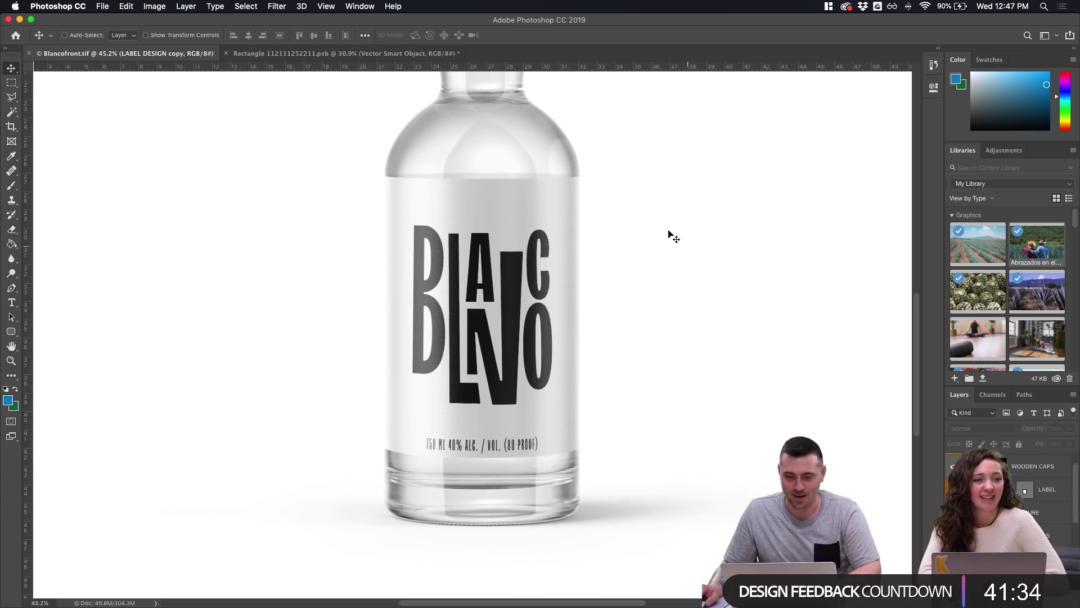
Compare the flat BLANCO label document with its appearance on the bottle mockup
click(348, 53)
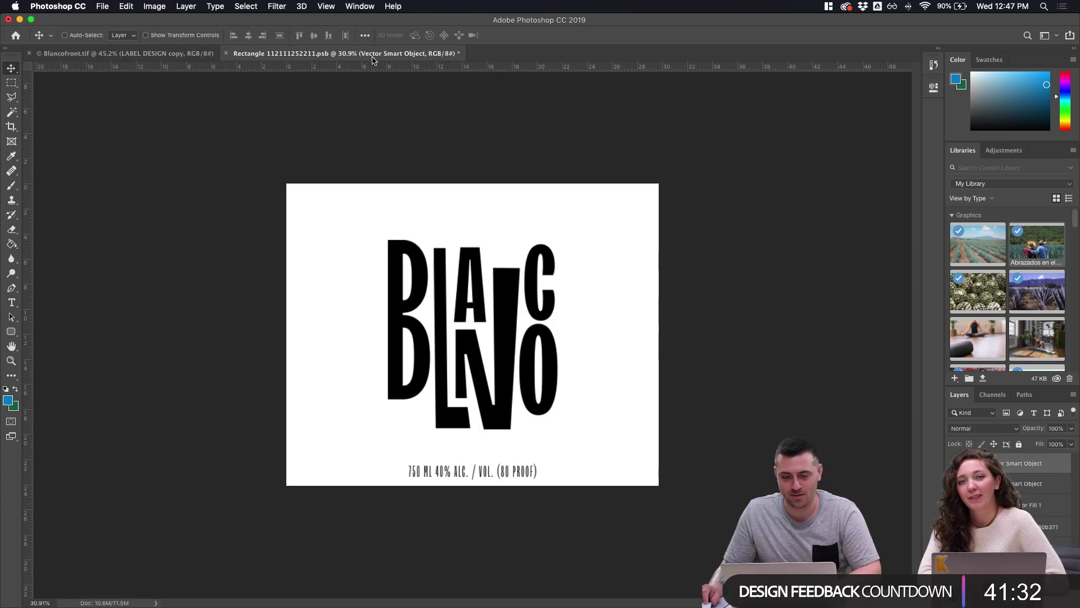
click(178, 54)
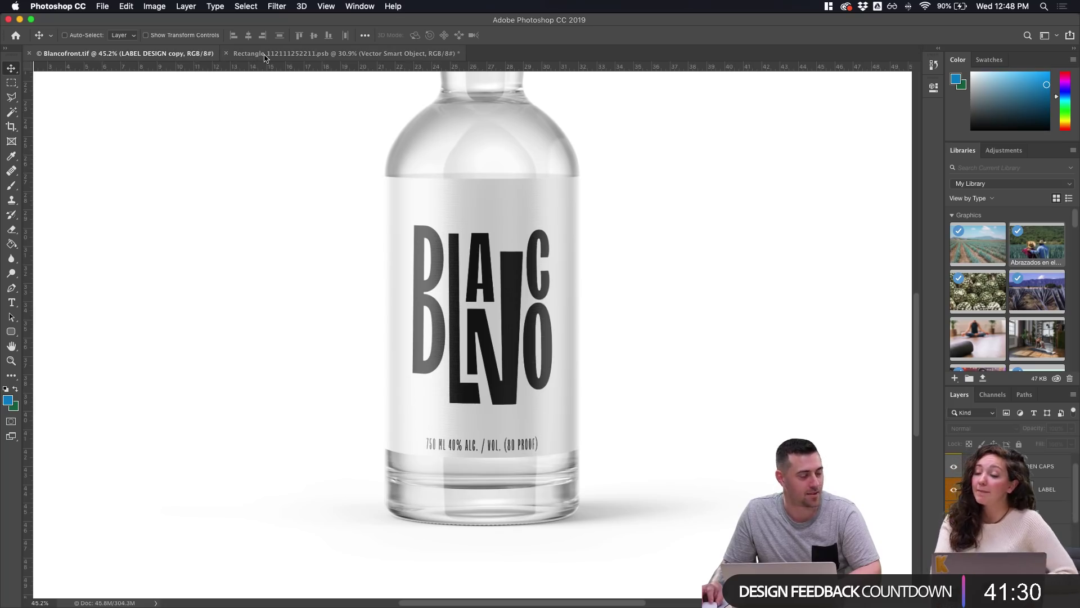
click(369, 54)
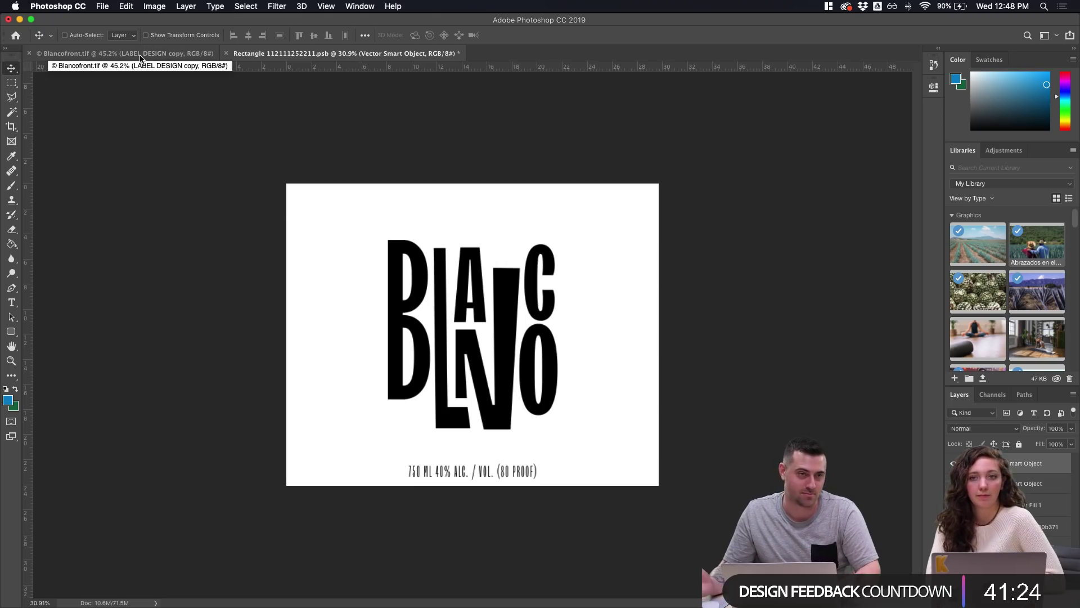
click(172, 54)
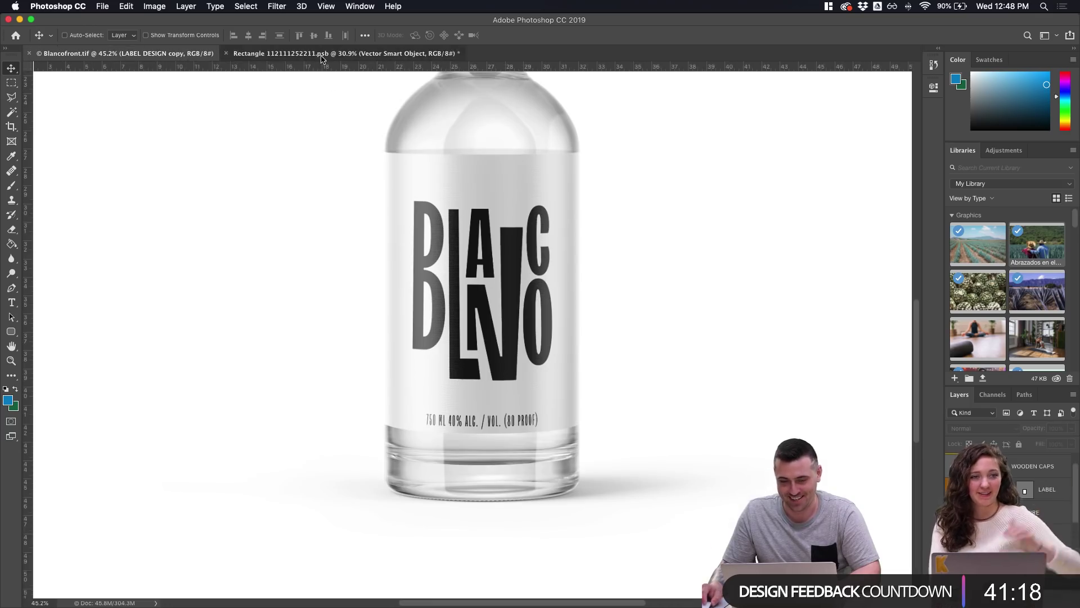
click(321, 58)
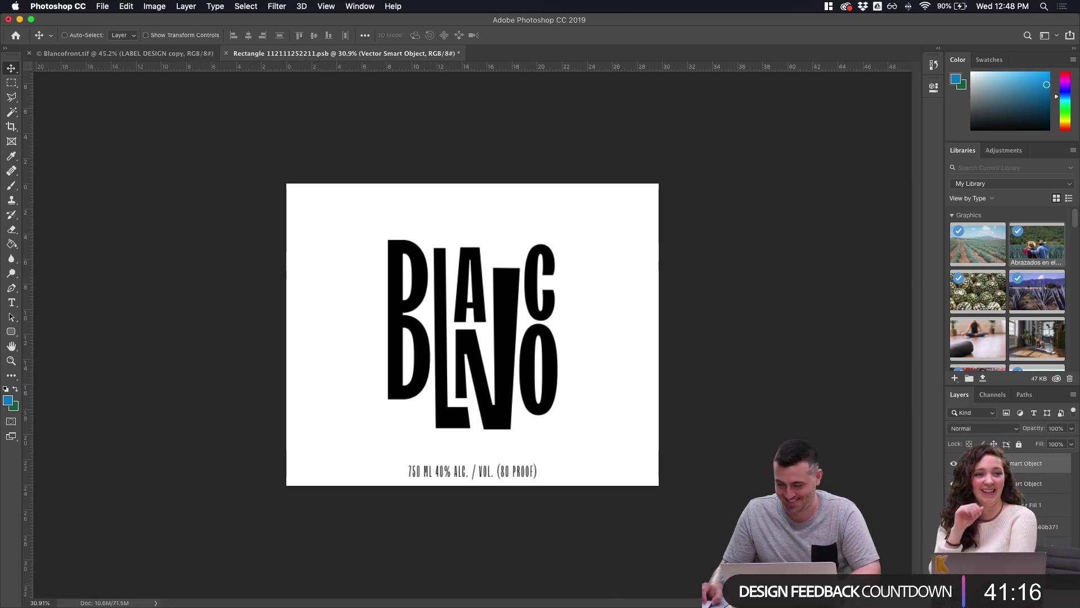
click(190, 58)
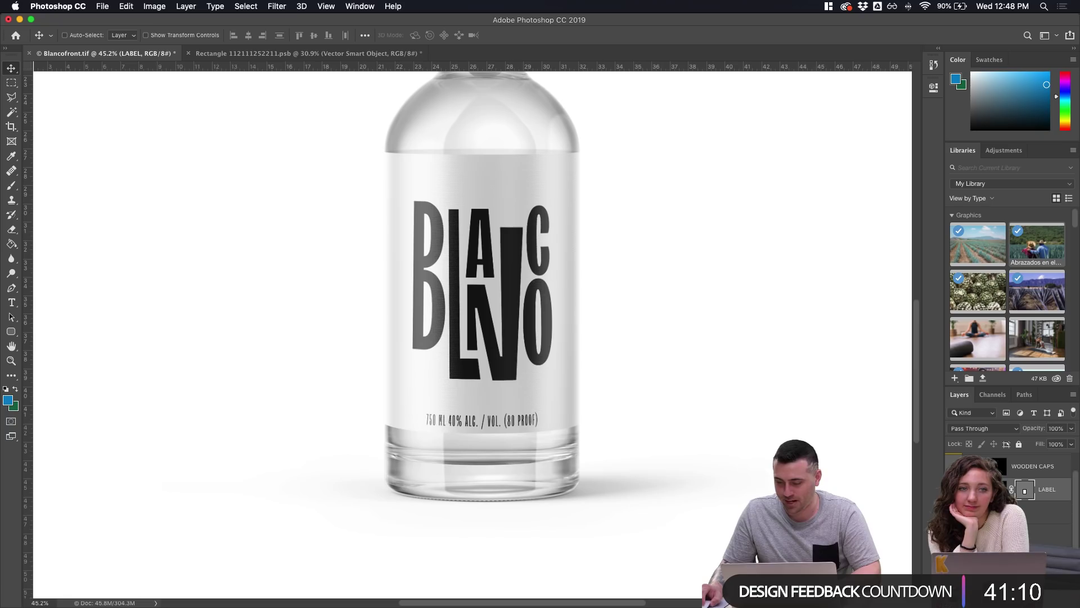
Duplicate the LABEL group in the bottle mockup and nudge the copy slightly to the left
key(super+j)
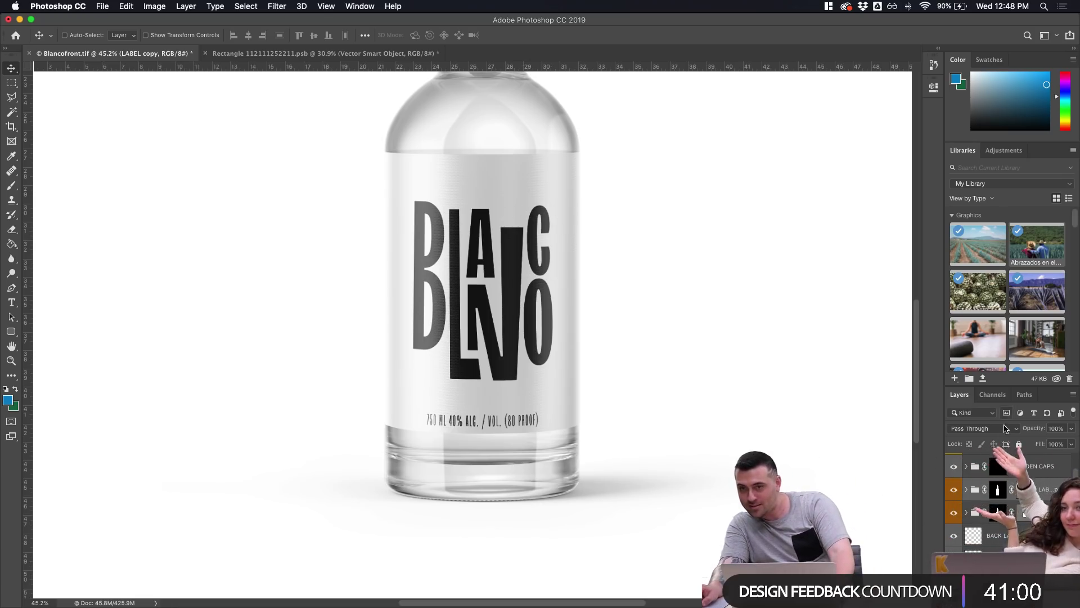
key(super+z)
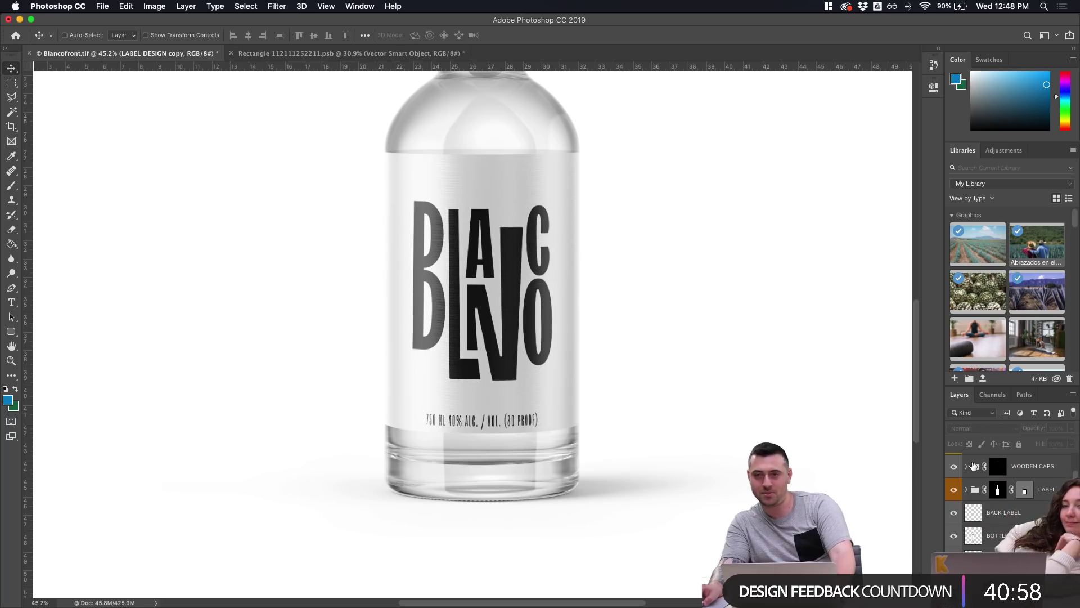
click(1031, 487)
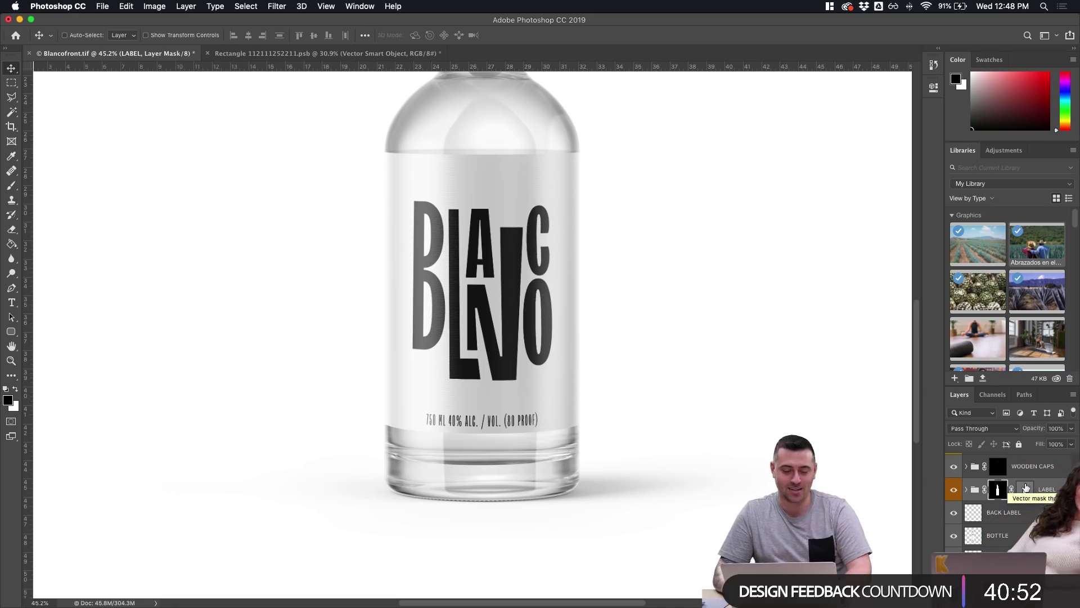
key(super+j)
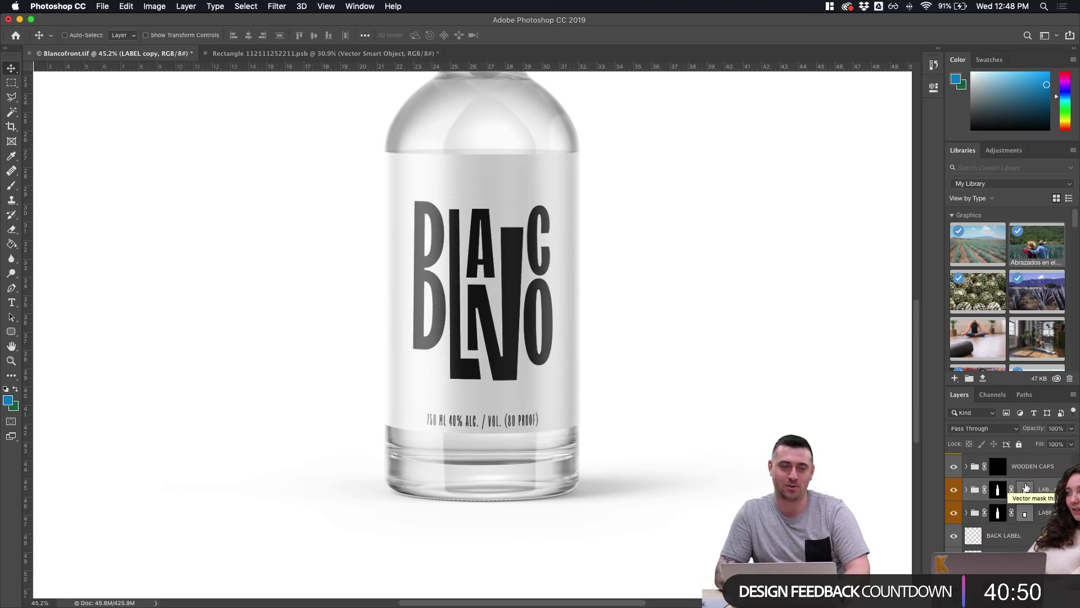
key(Left)
key(Left)
key(Left)
key(Left)
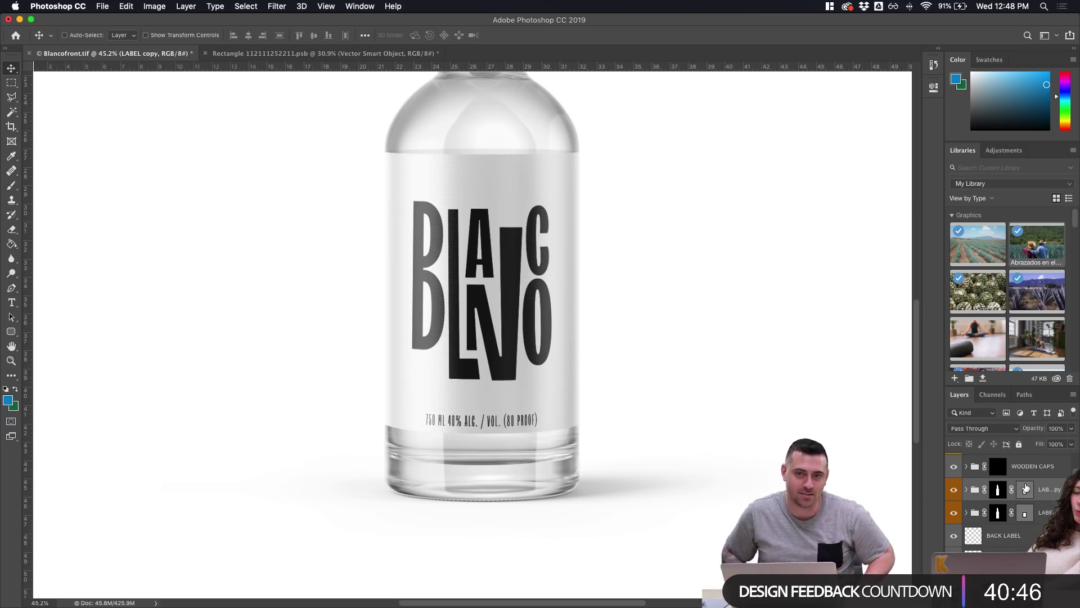
click(967, 490)
click(966, 491)
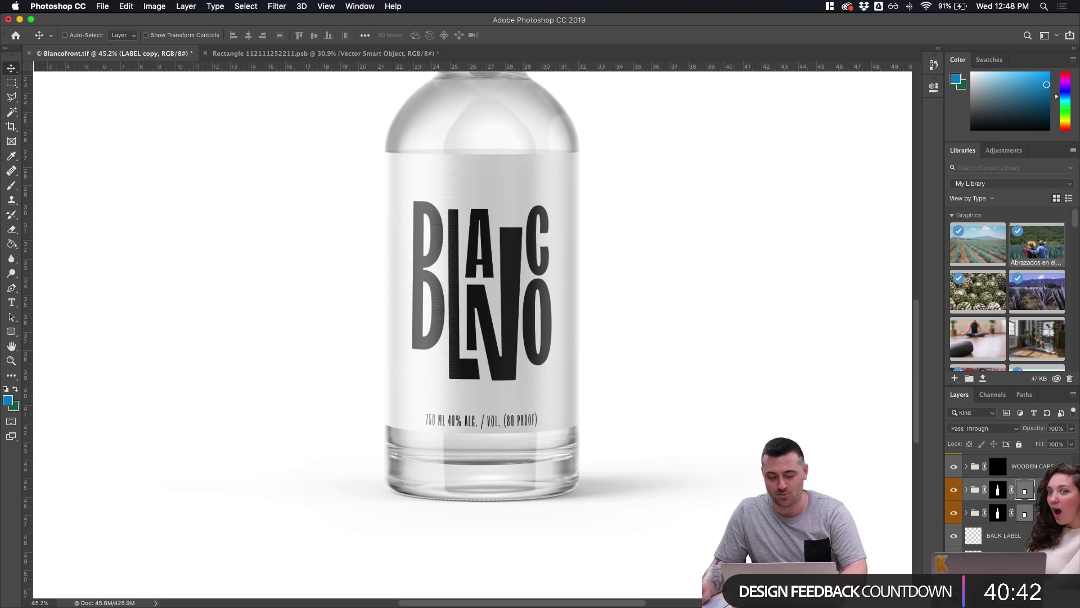
right_click(1057, 490)
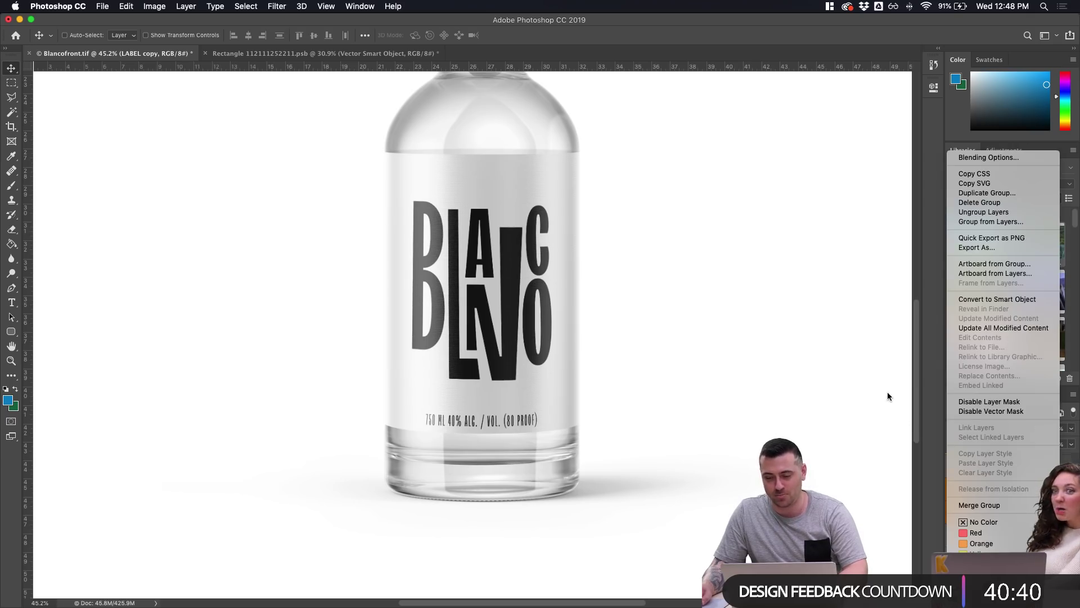
click(917, 430)
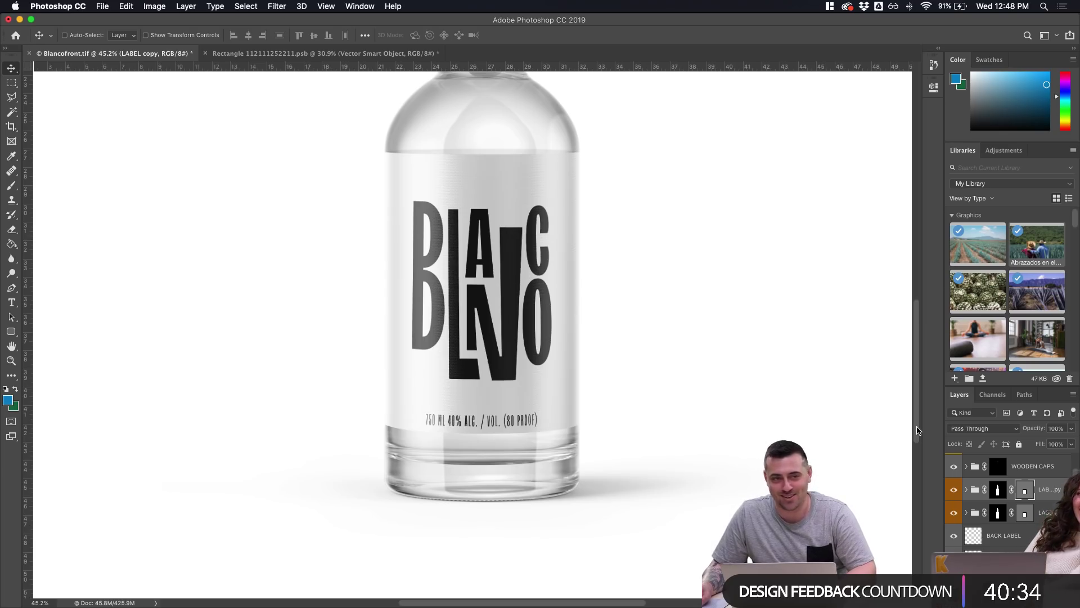
Toggle the original and copied LABEL groups to check them on the bottle, leaving both hidden
click(953, 490)
click(954, 490)
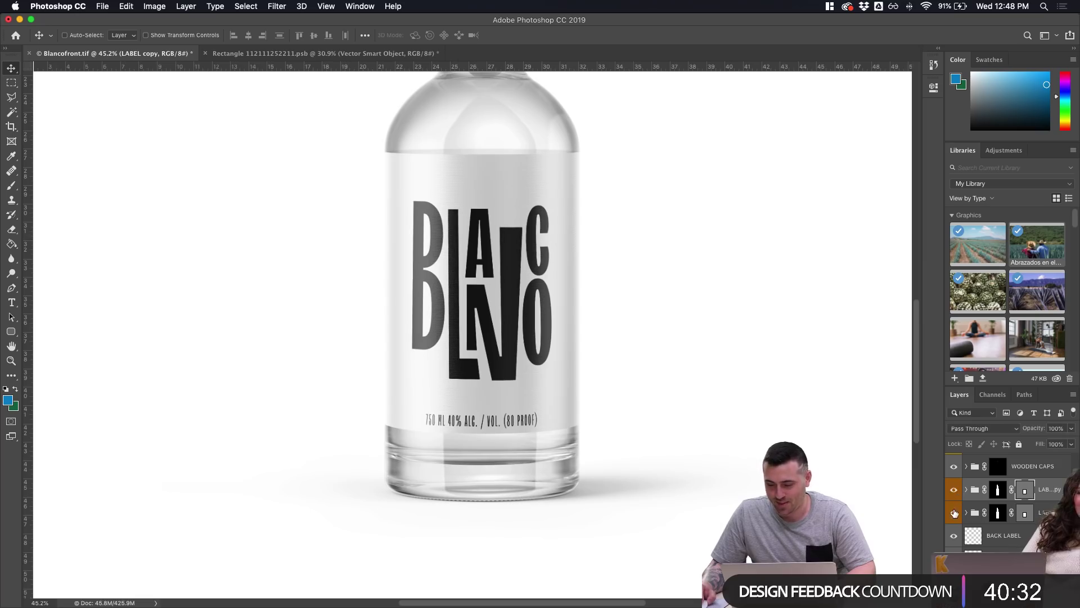
click(954, 512)
click(953, 491)
click(953, 491)
click(954, 490)
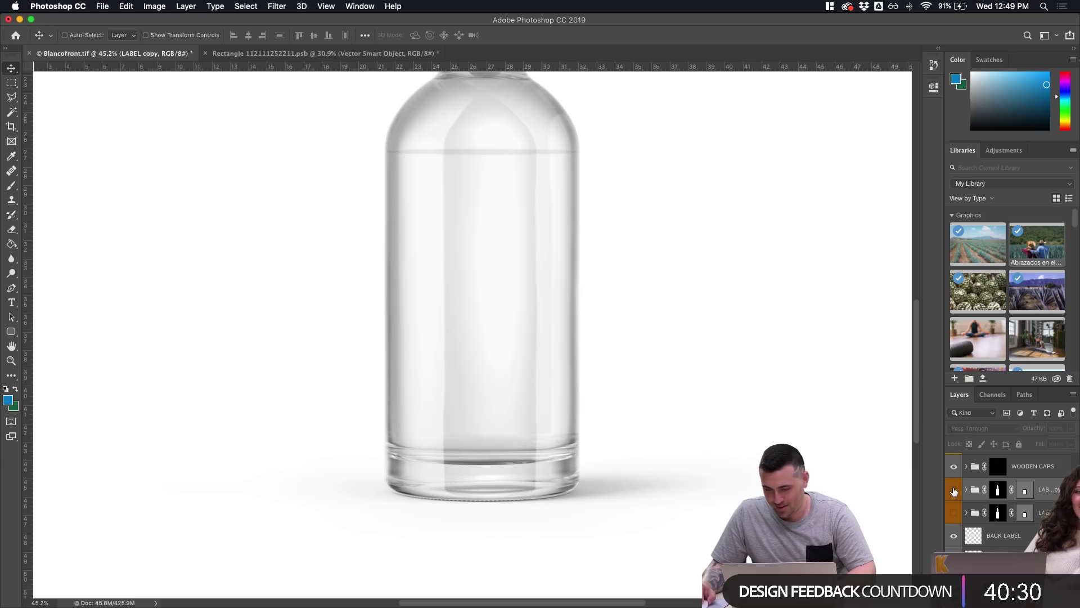
click(954, 491)
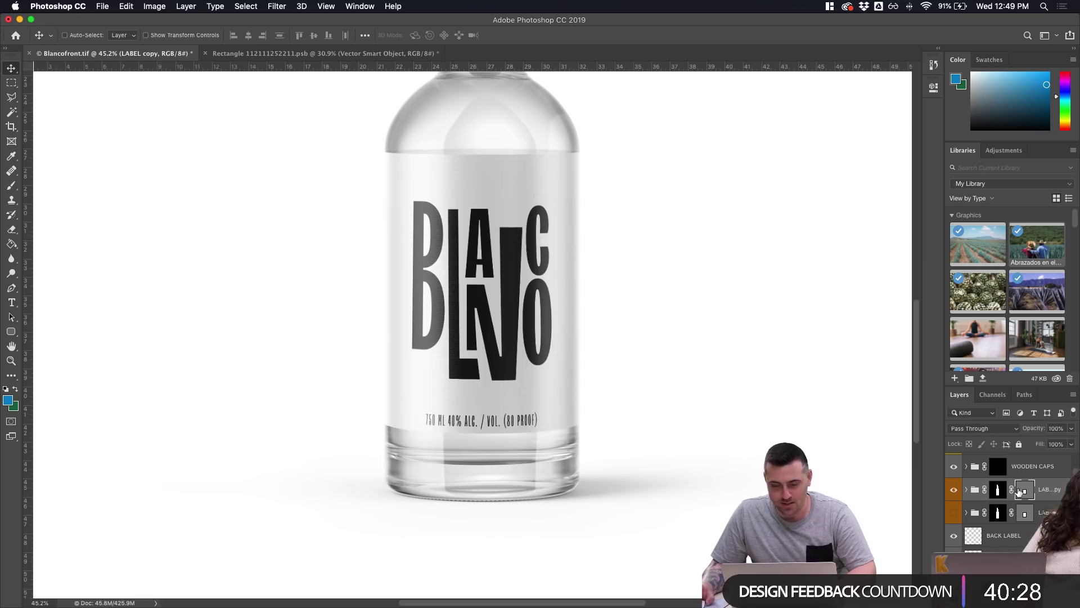
click(952, 490)
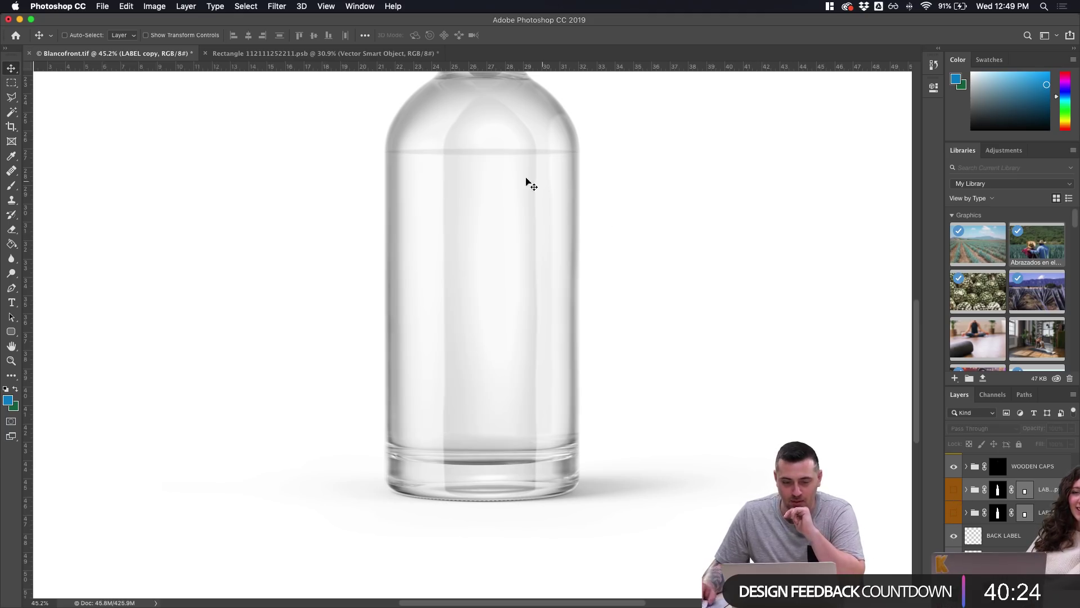
Apply a black Color Overlay at 100% opacity in Normal mode to the BLANCO lettering in the label document
click(406, 56)
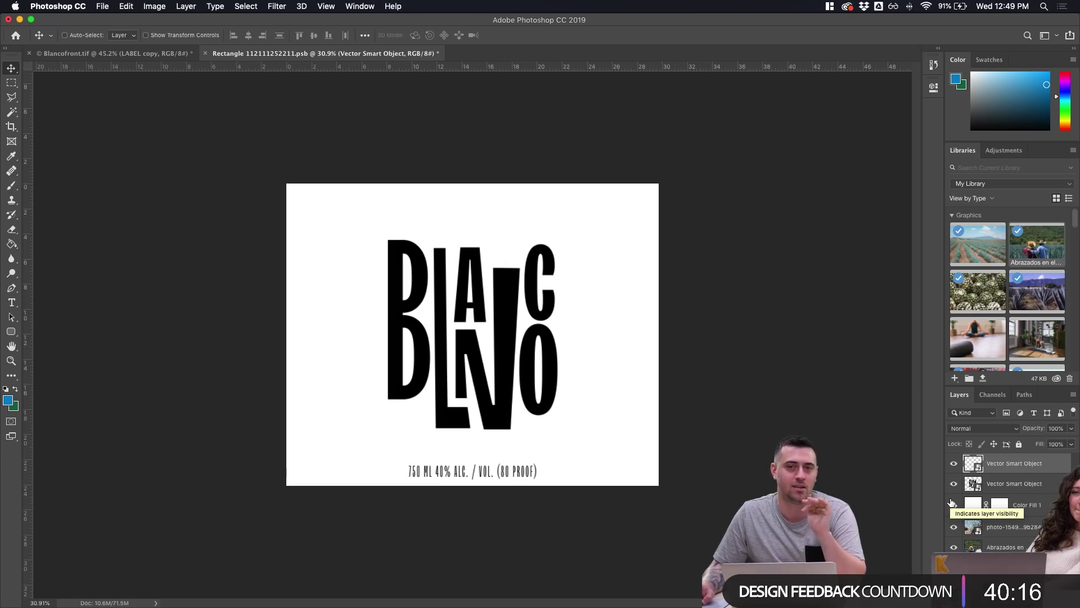
click(1007, 488)
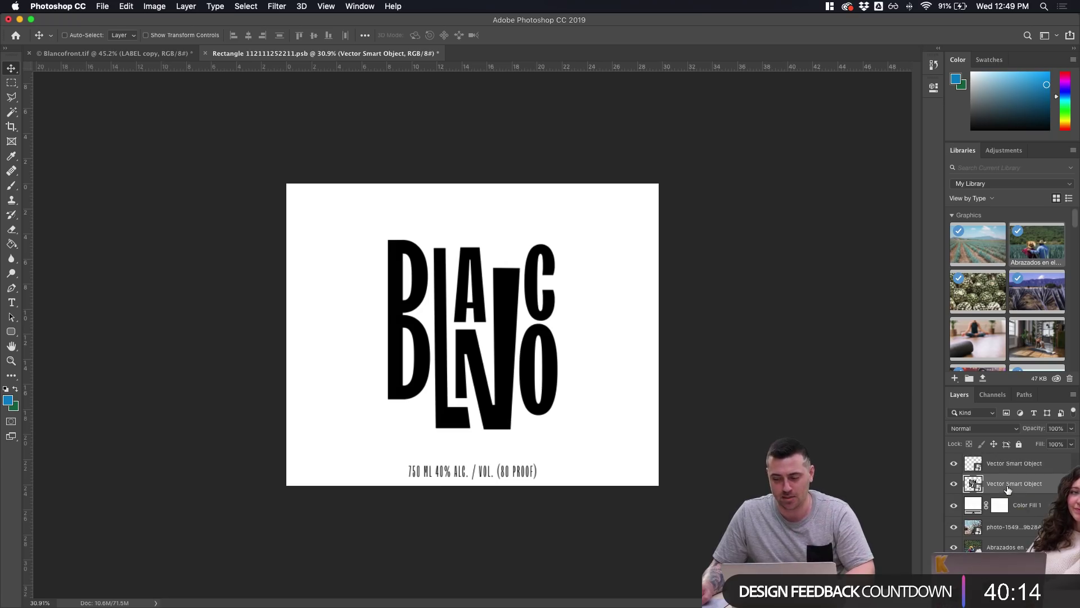
key(alt+bracketright)
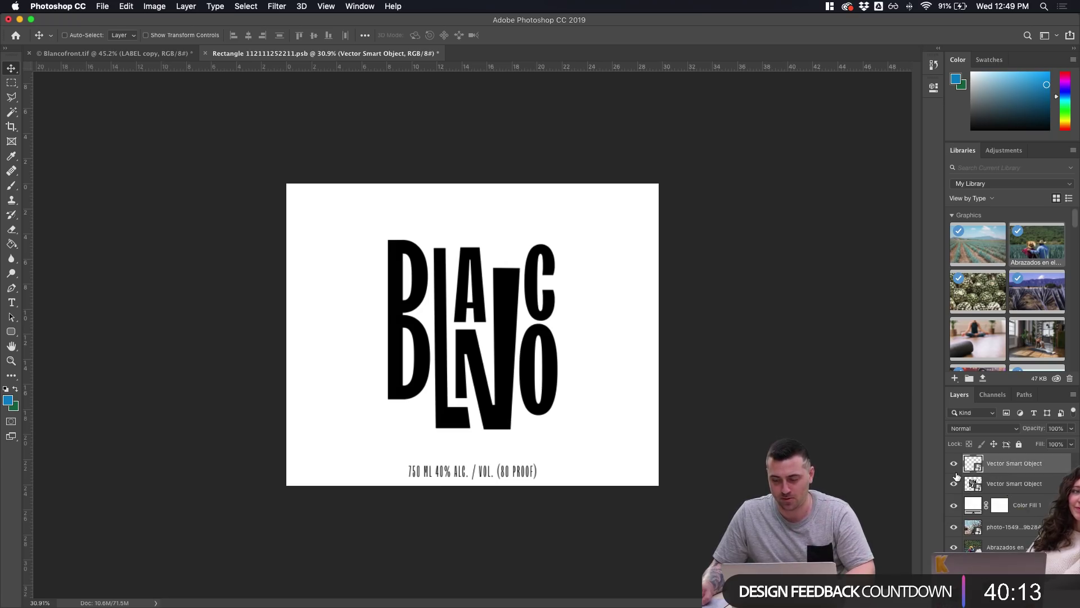
click(999, 488)
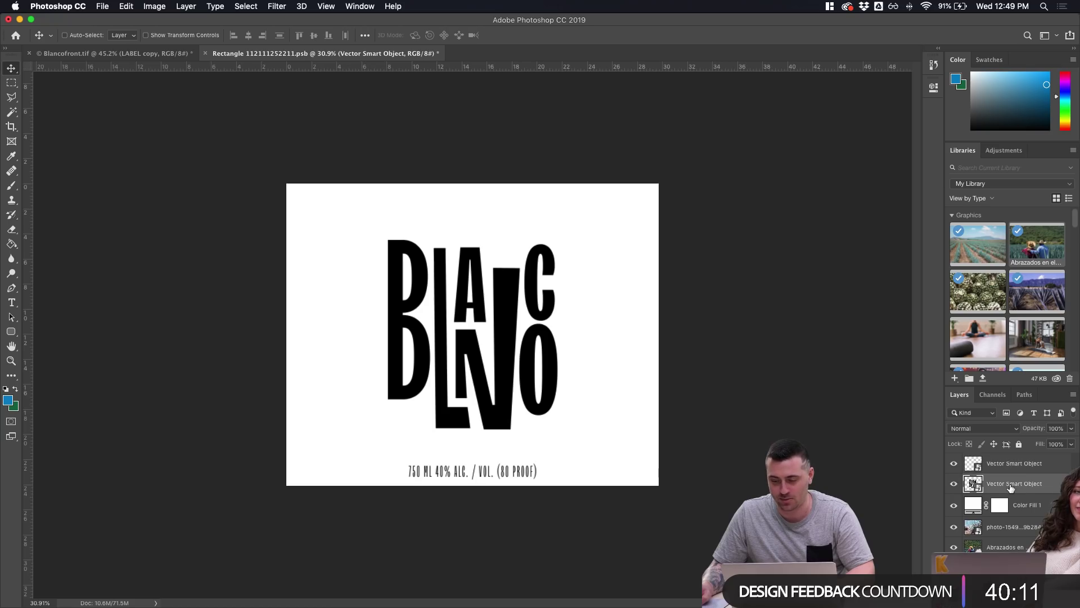
double_click(1050, 485)
click(430, 317)
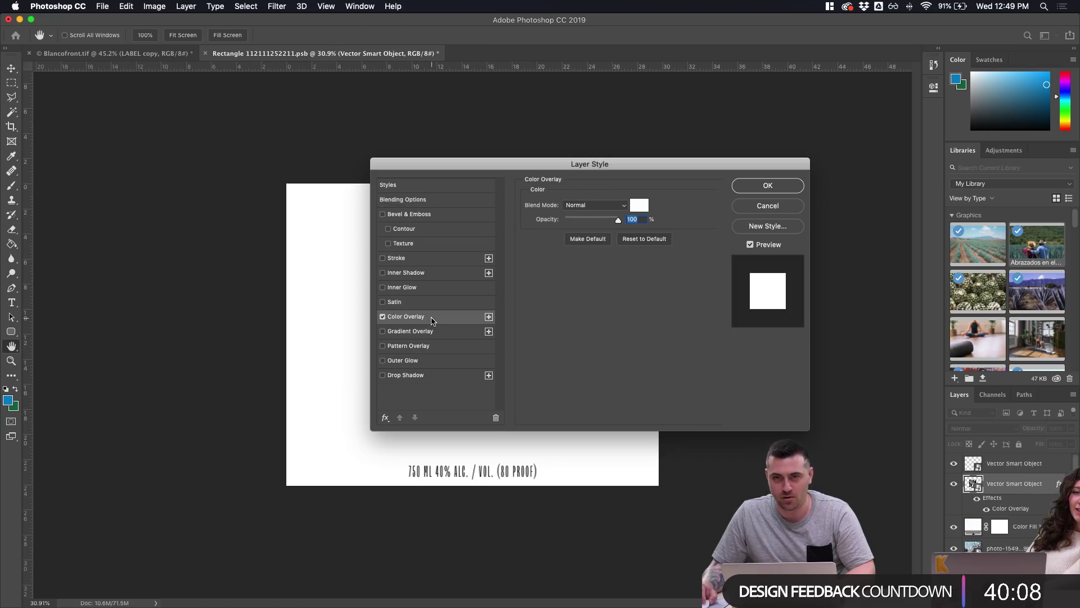
click(629, 208)
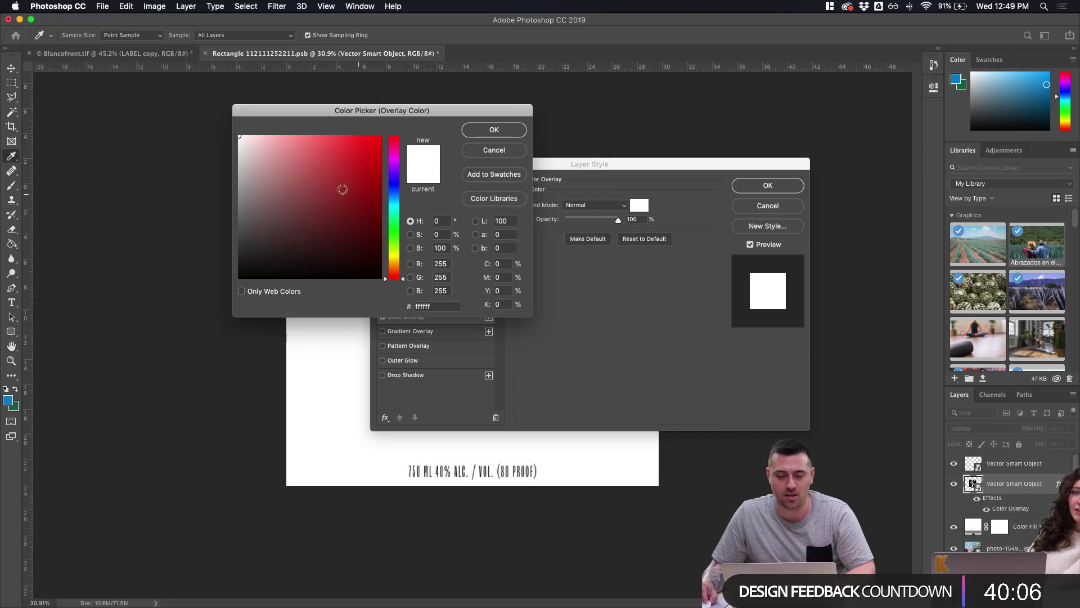
drag(341, 189, 194, 294)
click(495, 130)
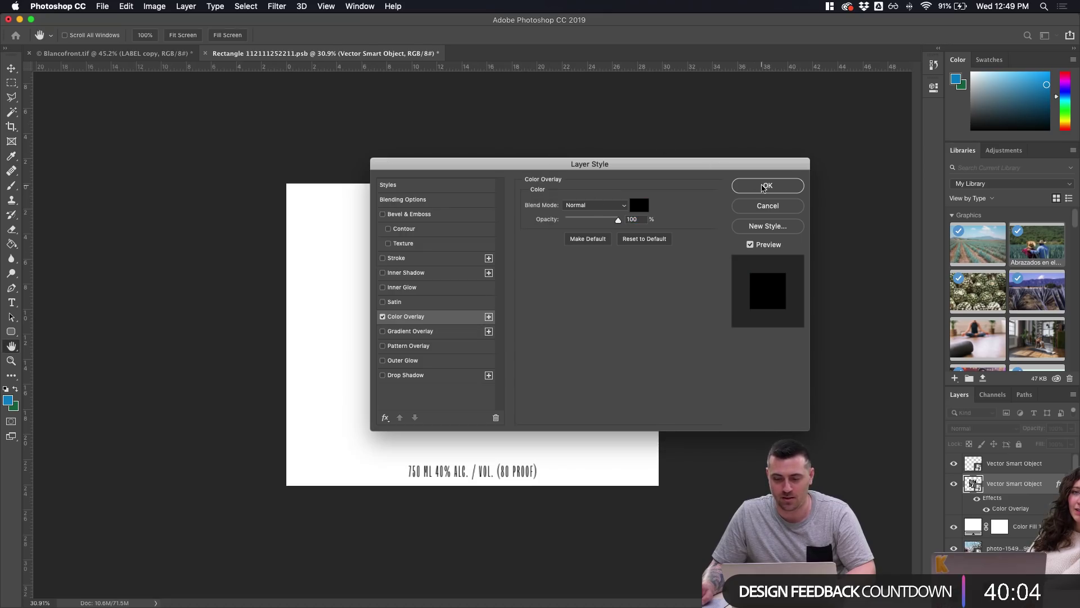
click(761, 185)
click(953, 484)
click(953, 484)
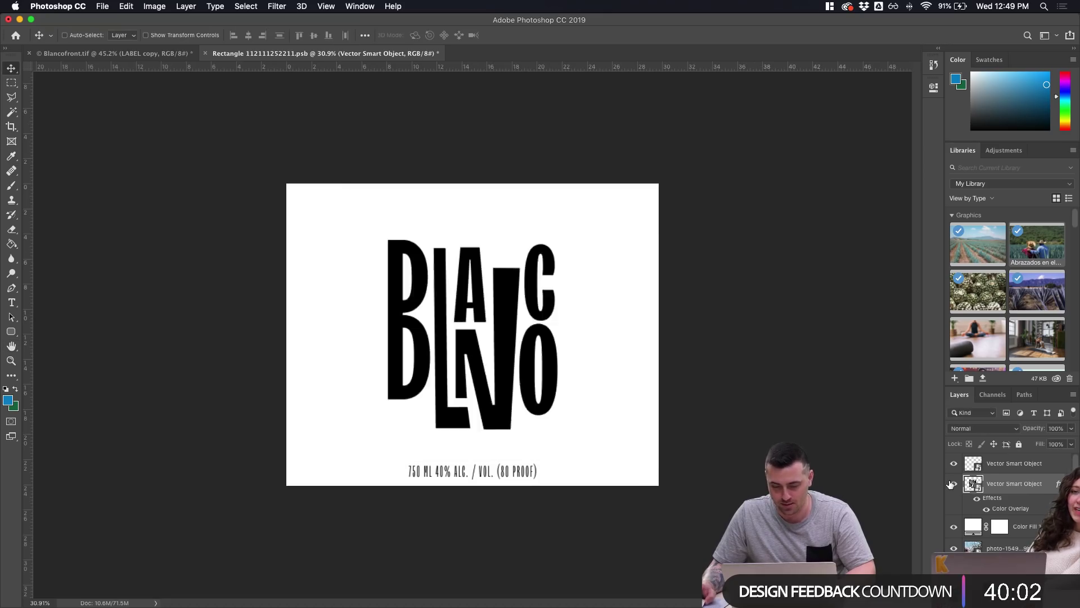
Change the BLANCO lettering's Color Overlay to white in the label document
click(953, 484)
click(953, 484)
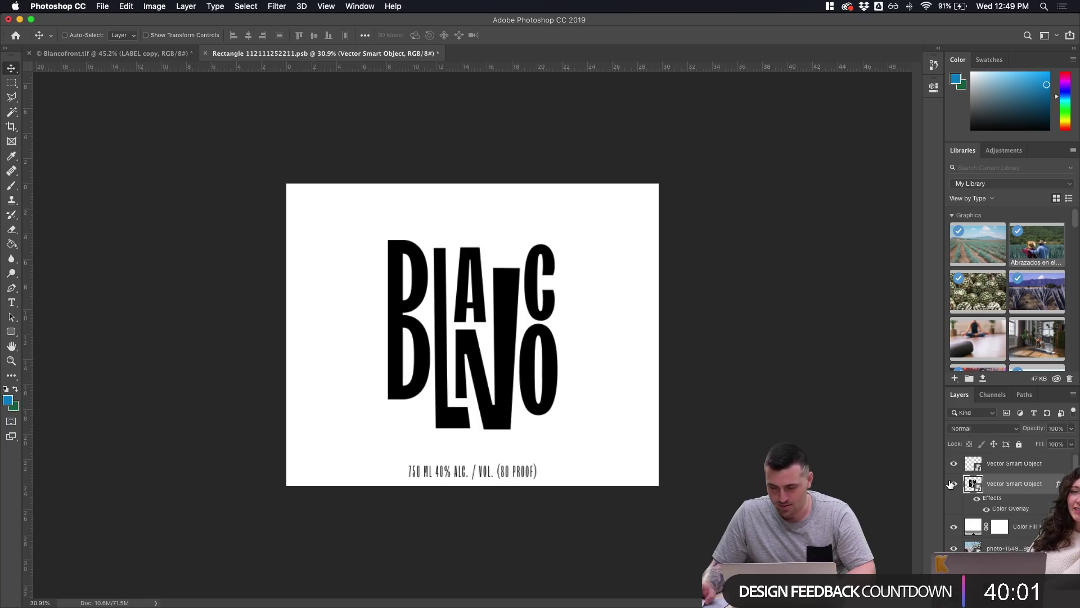
double_click(1018, 510)
click(639, 204)
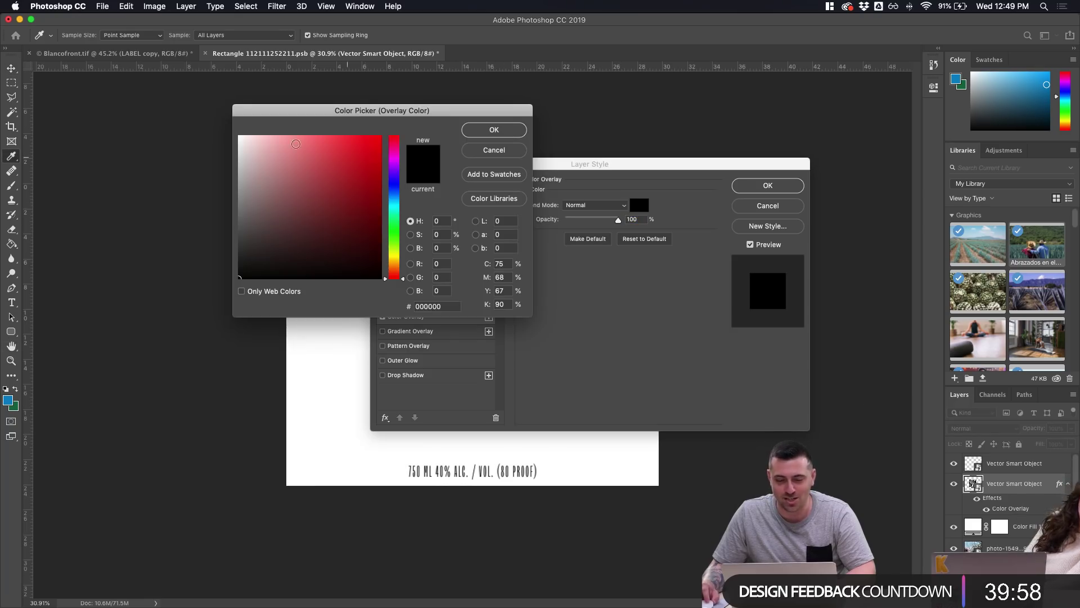
click(239, 137)
click(494, 130)
click(768, 185)
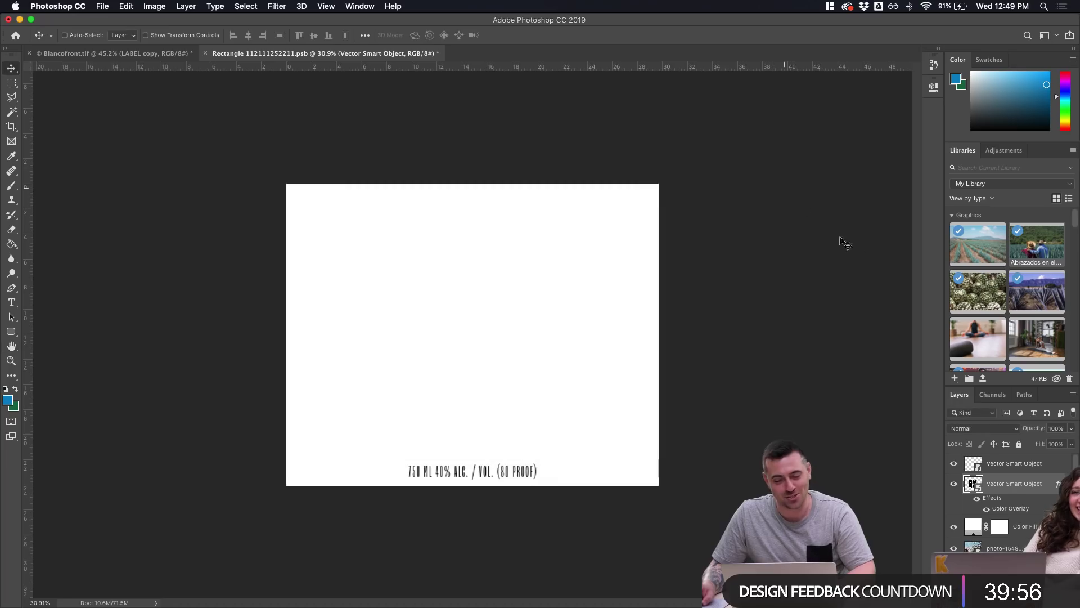
Set the label's Color Fill background layer to black
double_click(971, 527)
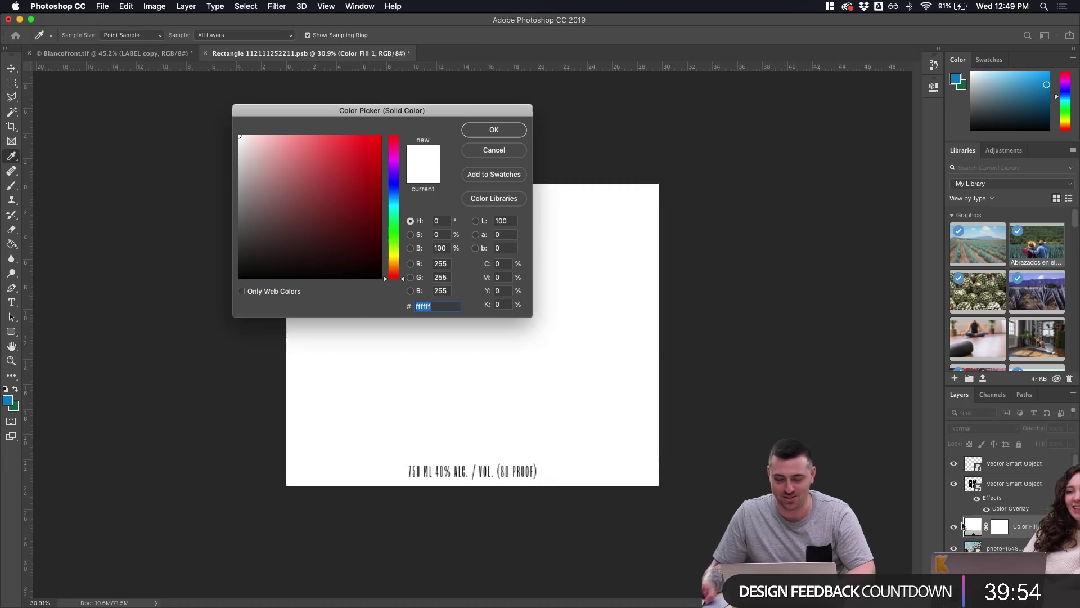
drag(344, 261, 225, 312)
click(491, 130)
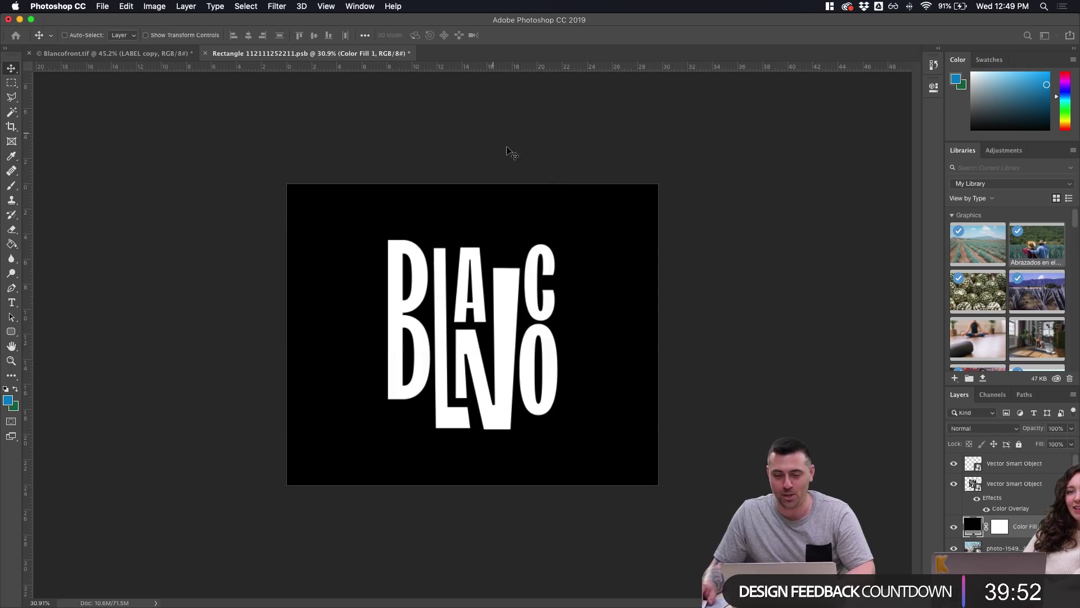
Add a white Color Overlay in Normal mode at 100% opacity to the 750 ML 40% alcohol line and save the label document
click(1004, 485)
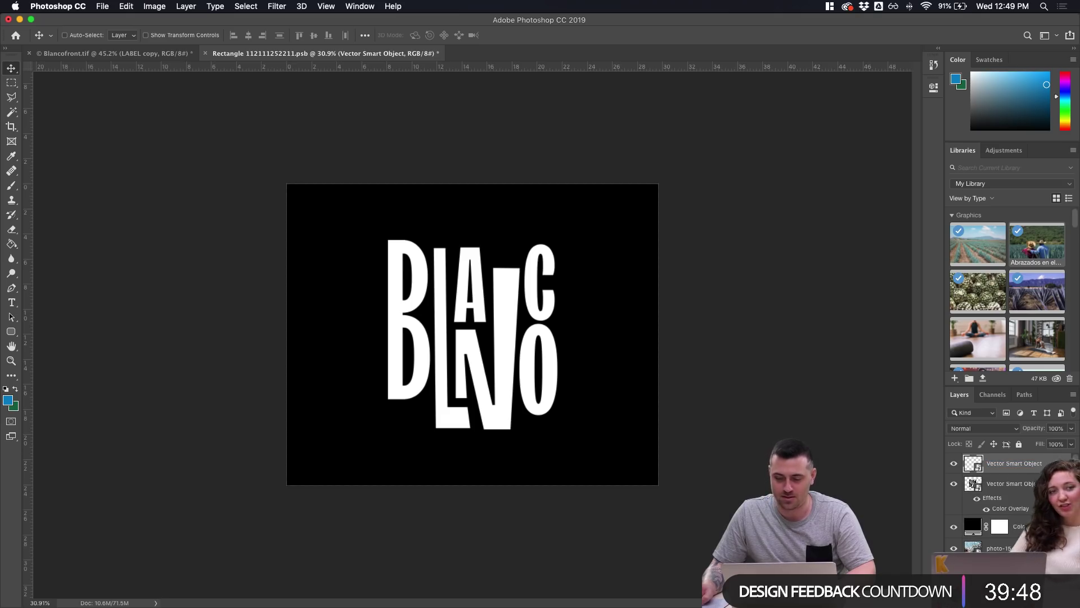
double_click(971, 483)
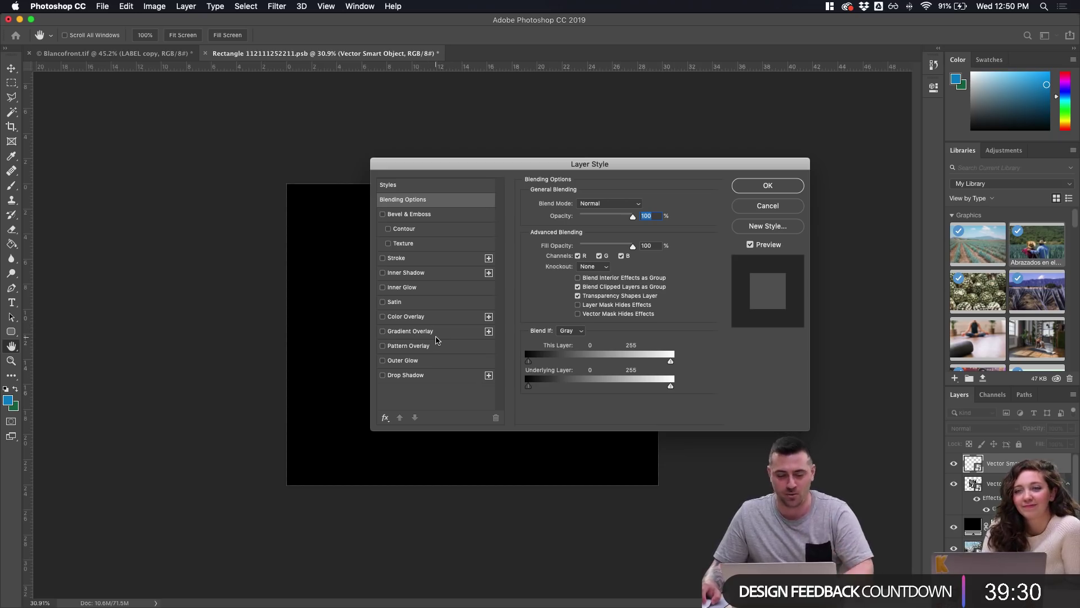
click(426, 318)
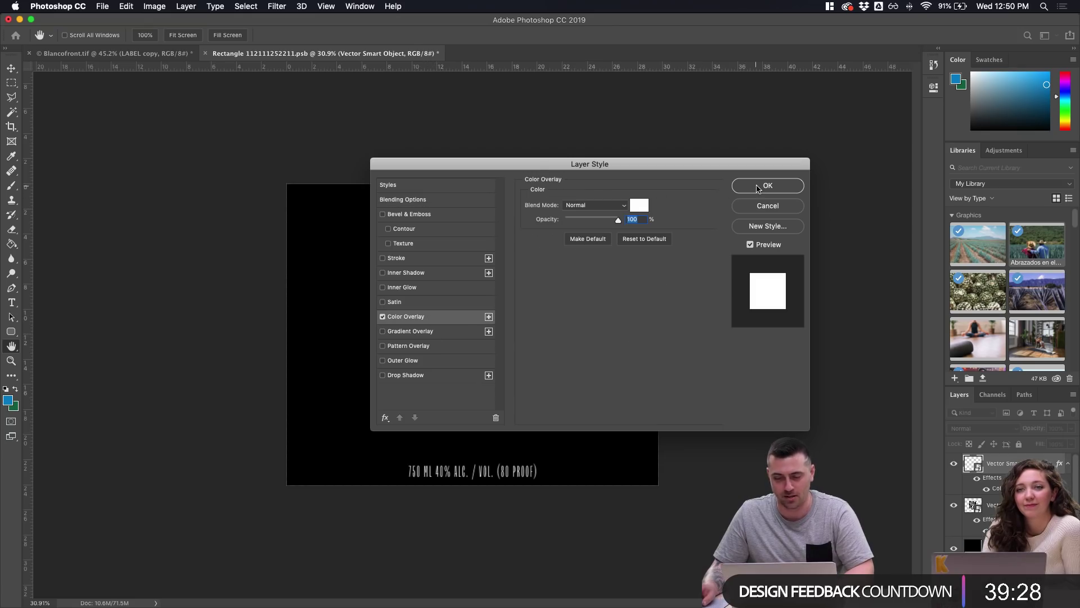
click(761, 187)
key(super+s)
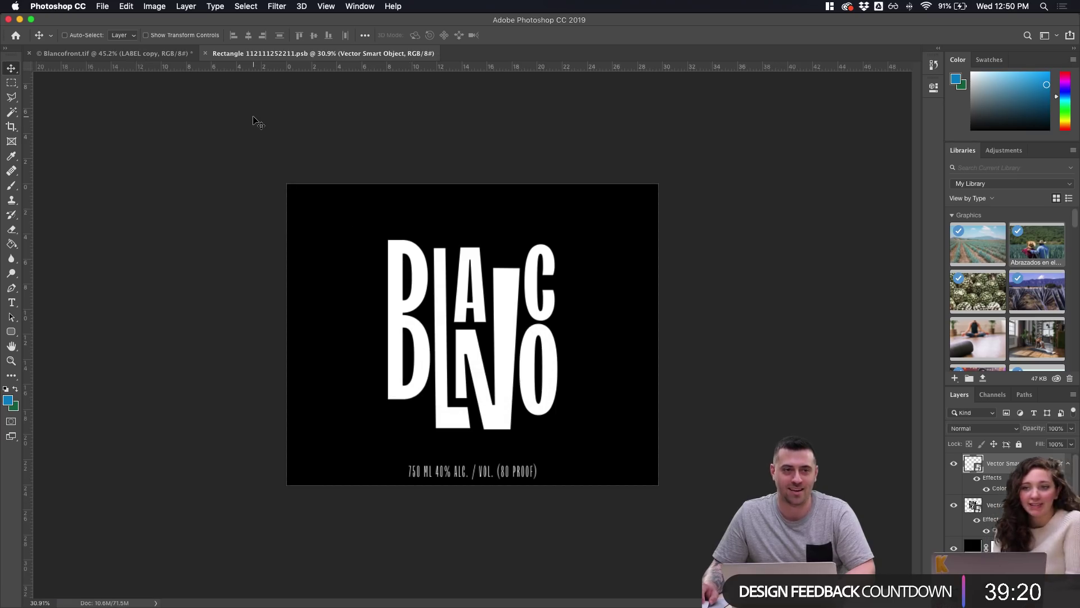
Show the copied LABEL group in the Blancofront.tif mockup and inspect the black label on the whole bottle
click(142, 55)
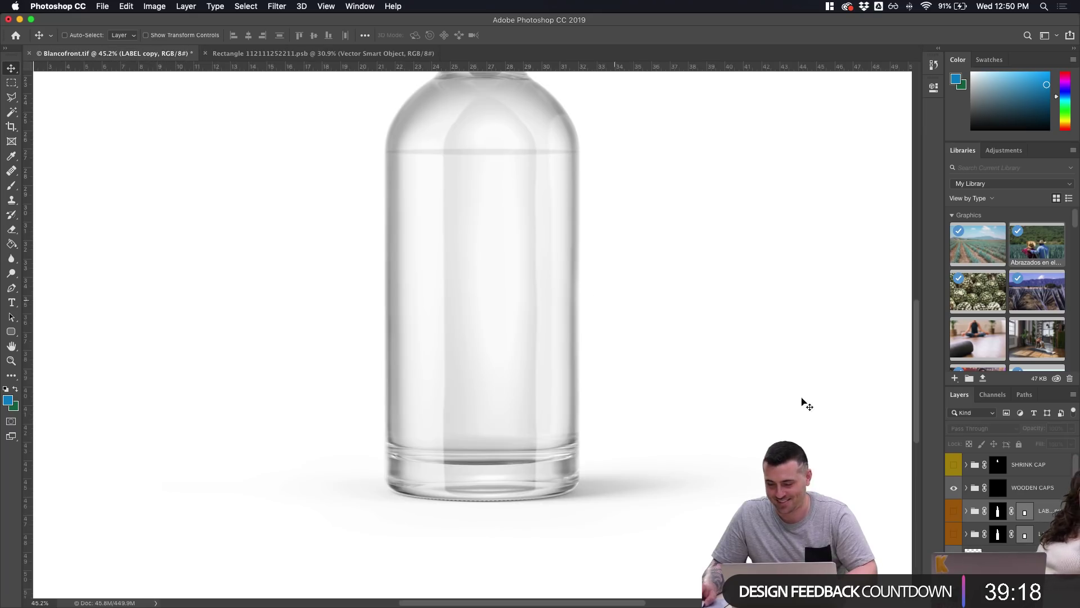
click(954, 511)
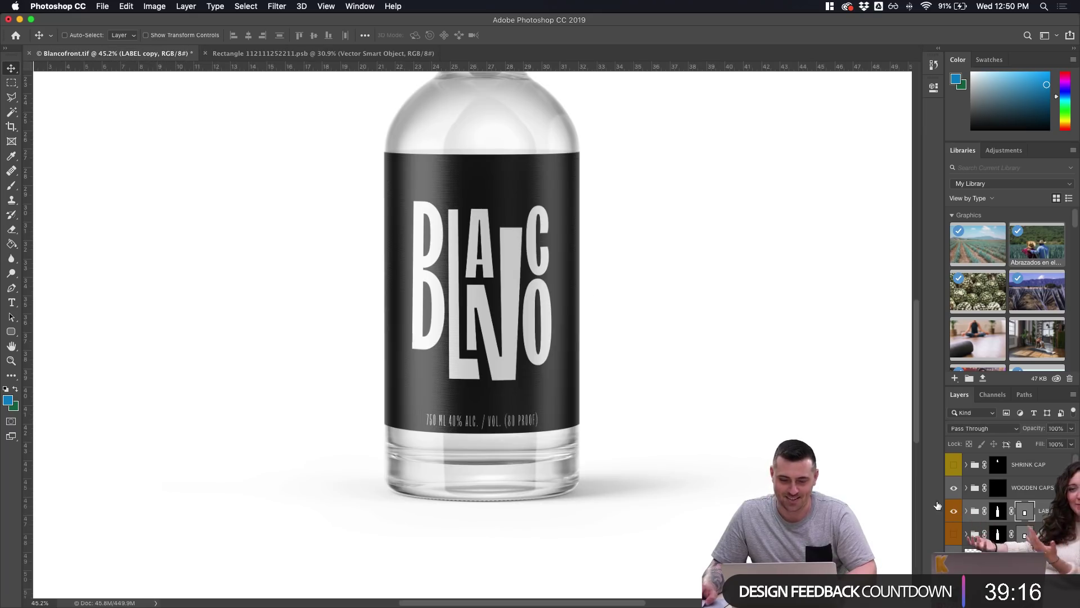
scroll(700, 329, down, 3)
scroll(700, 330, down, 1)
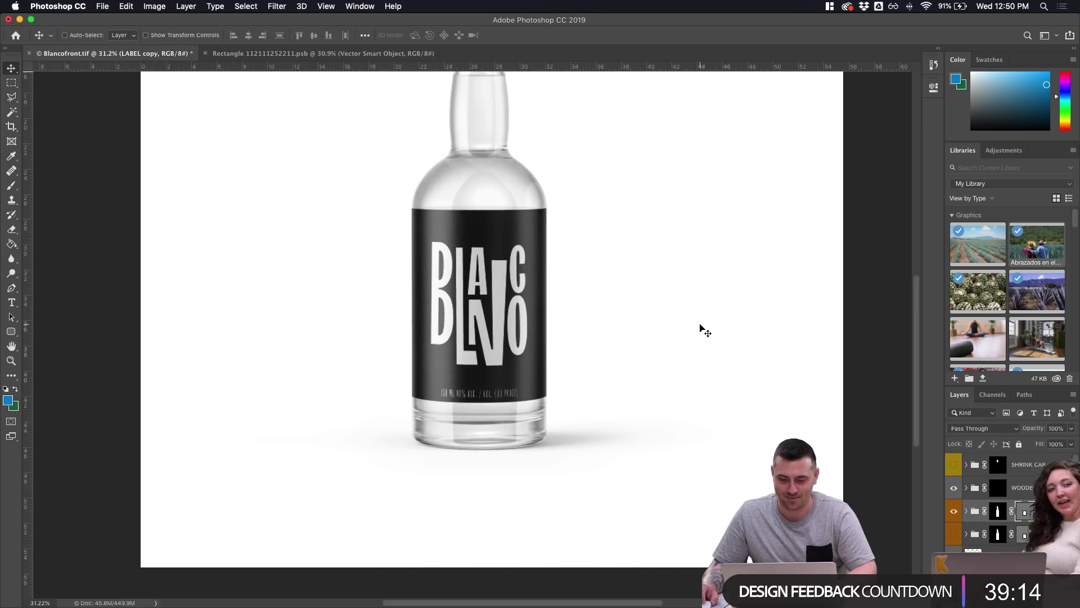
scroll(700, 332, down, 2)
scroll(705, 349, up, 3)
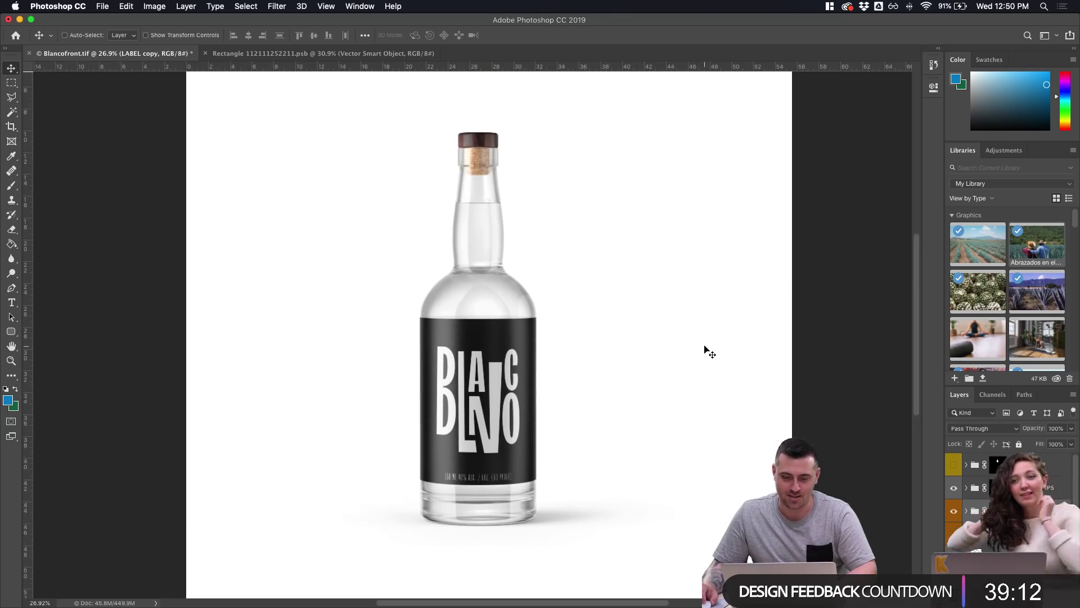
scroll(704, 350, right, 1)
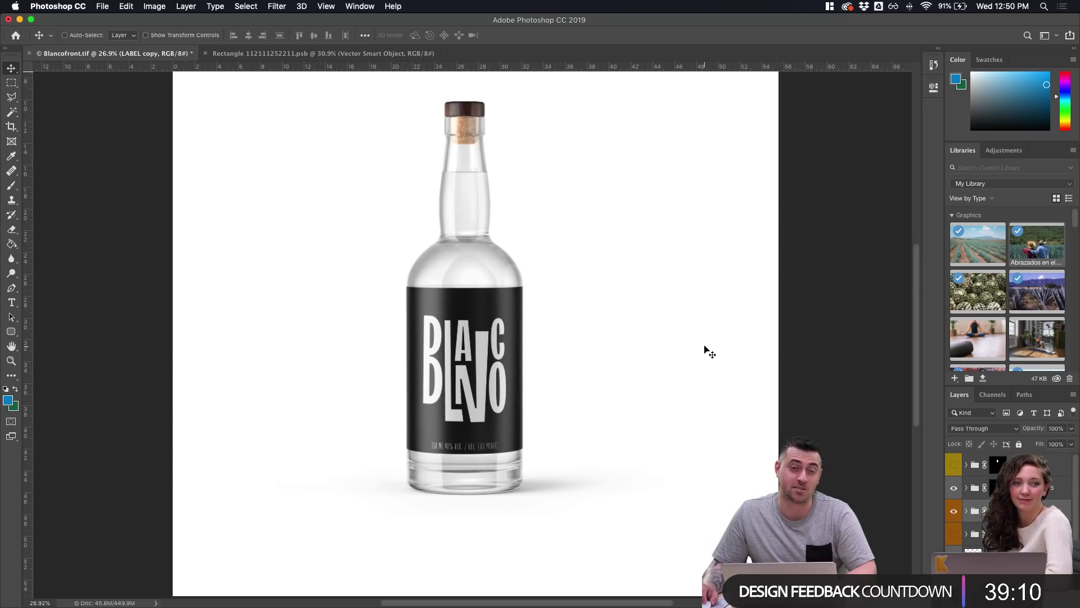
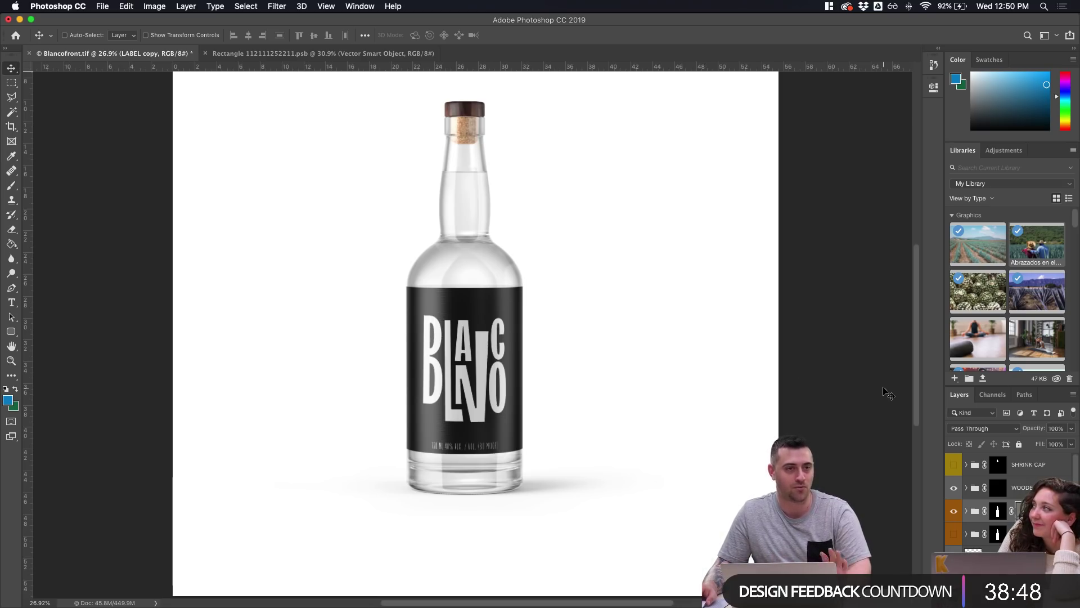
click(954, 511)
click(954, 511)
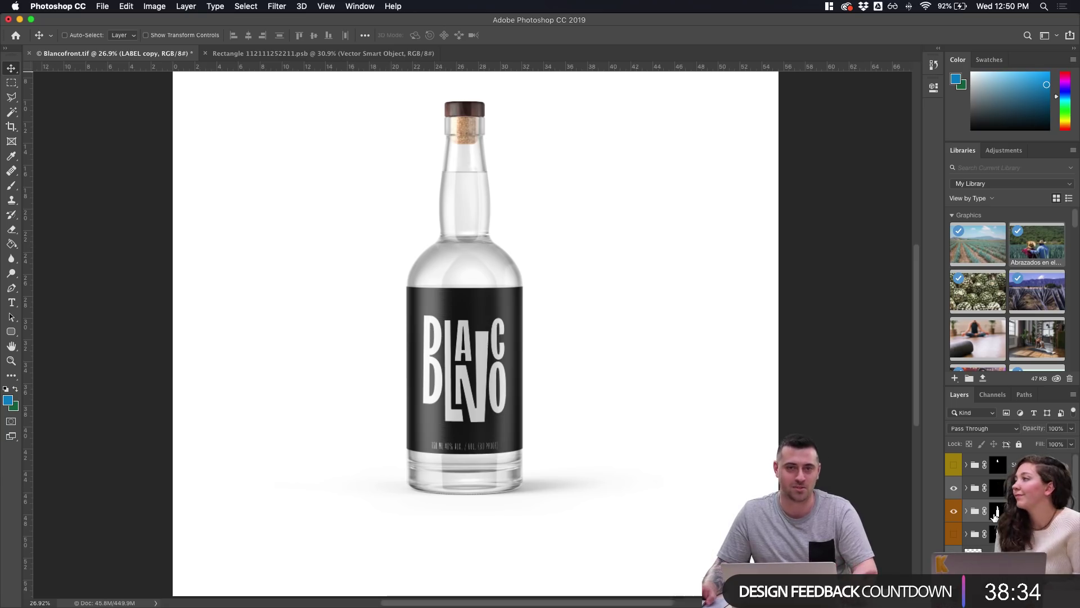
Expand the copied LABEL group and preview its GOLD TEXTURE layer on the bottle, leaving the texture hidden
click(967, 511)
click(954, 535)
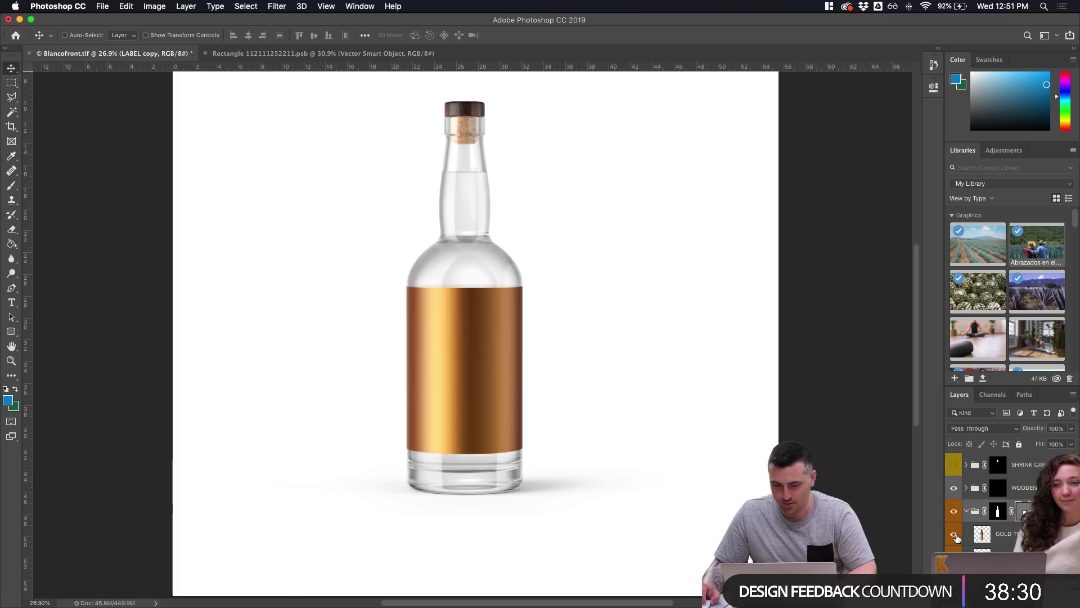
click(955, 535)
scroll(957, 543, down, 3)
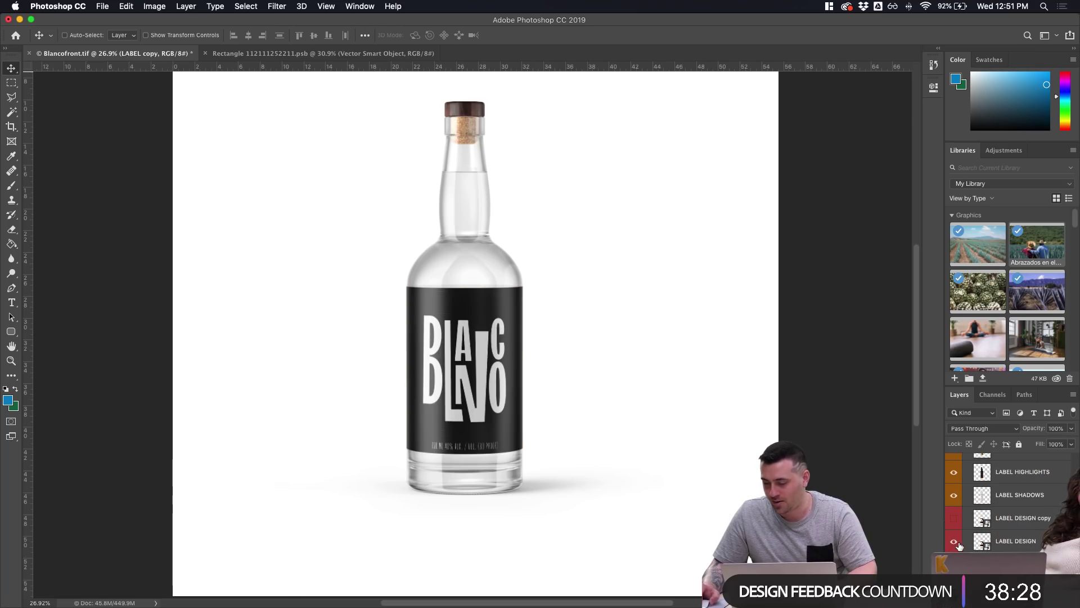
Open the label design smart object and hide its alcohol line, black Color Fill, background photos and blue grid
double_click(976, 526)
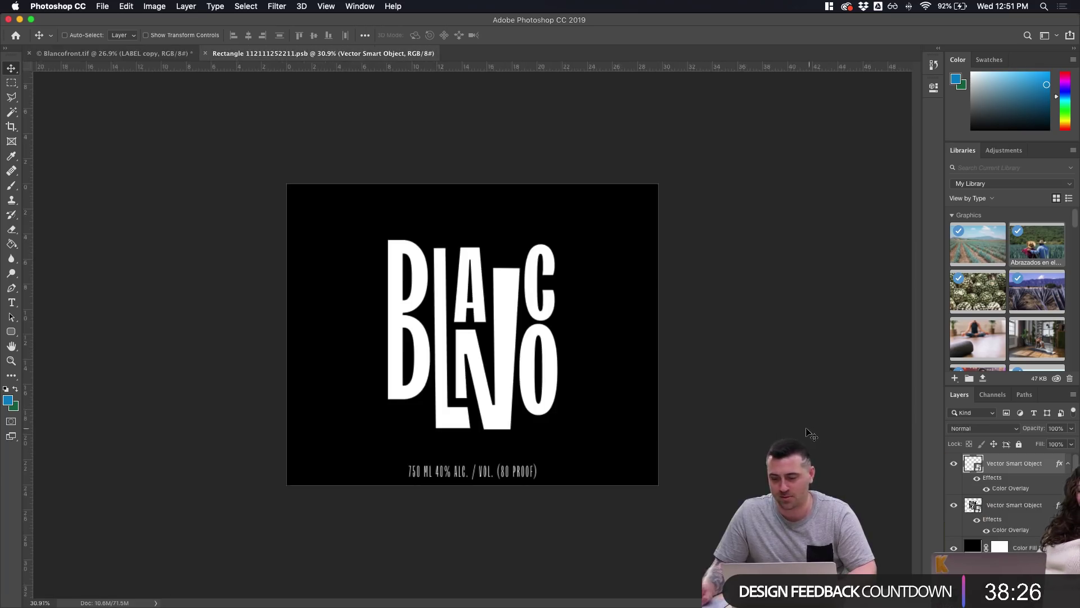
click(951, 465)
click(953, 547)
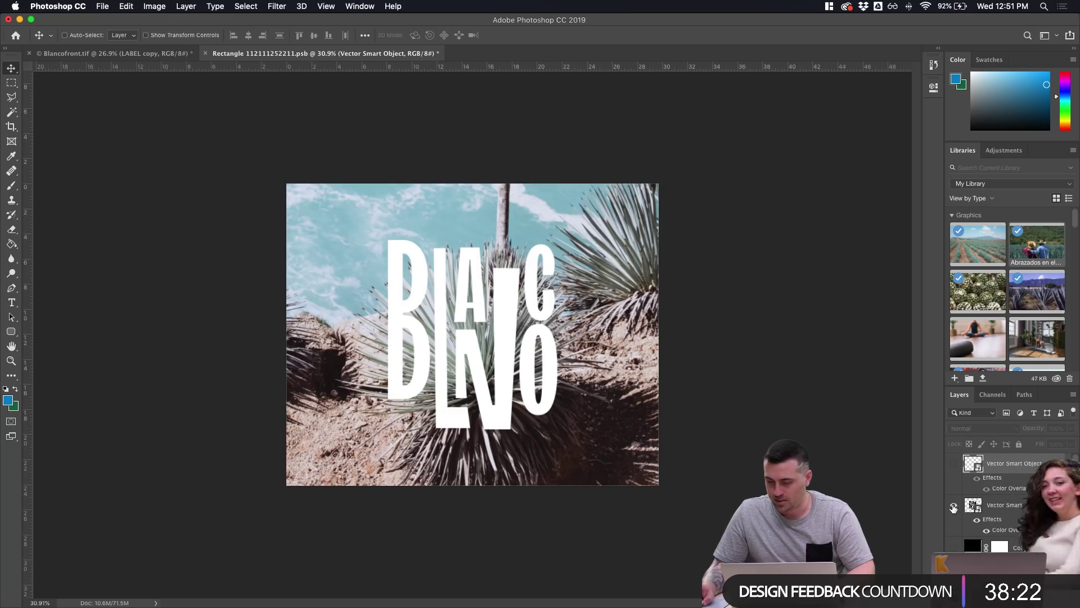
click(953, 567)
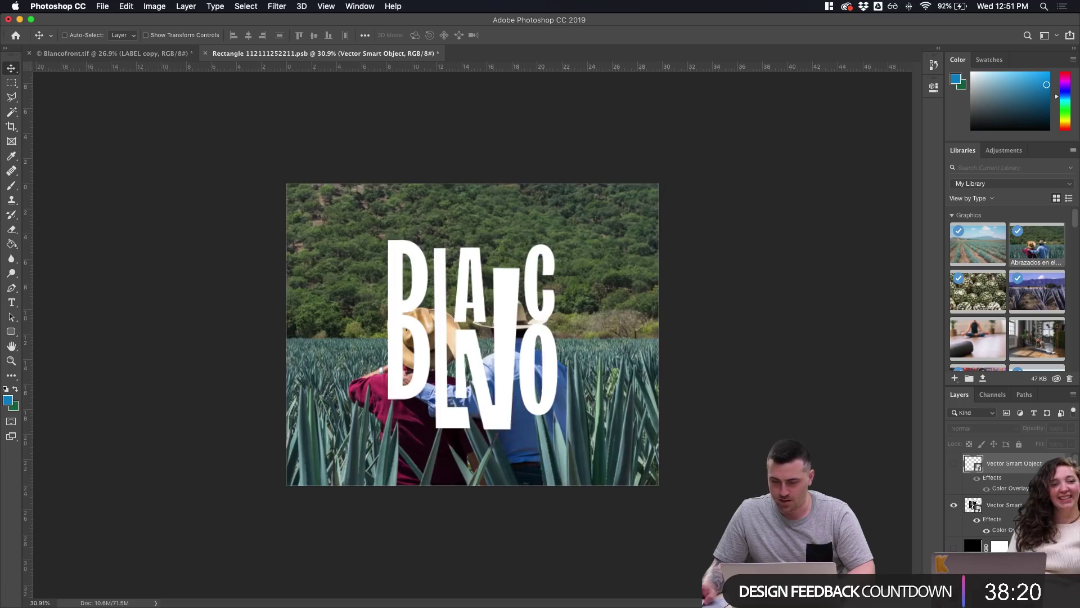
click(953, 568)
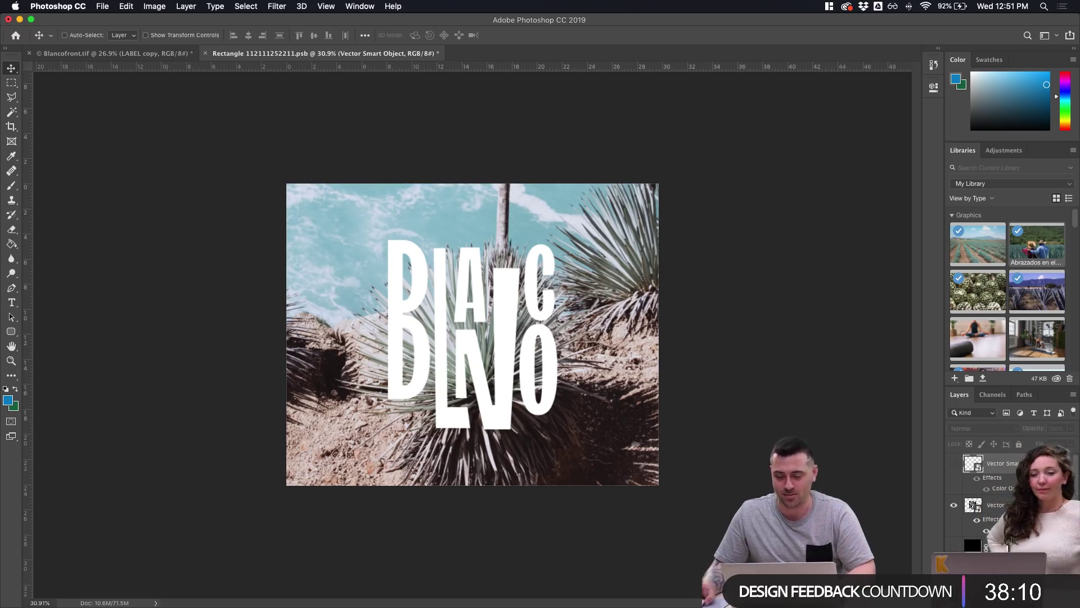
click(971, 528)
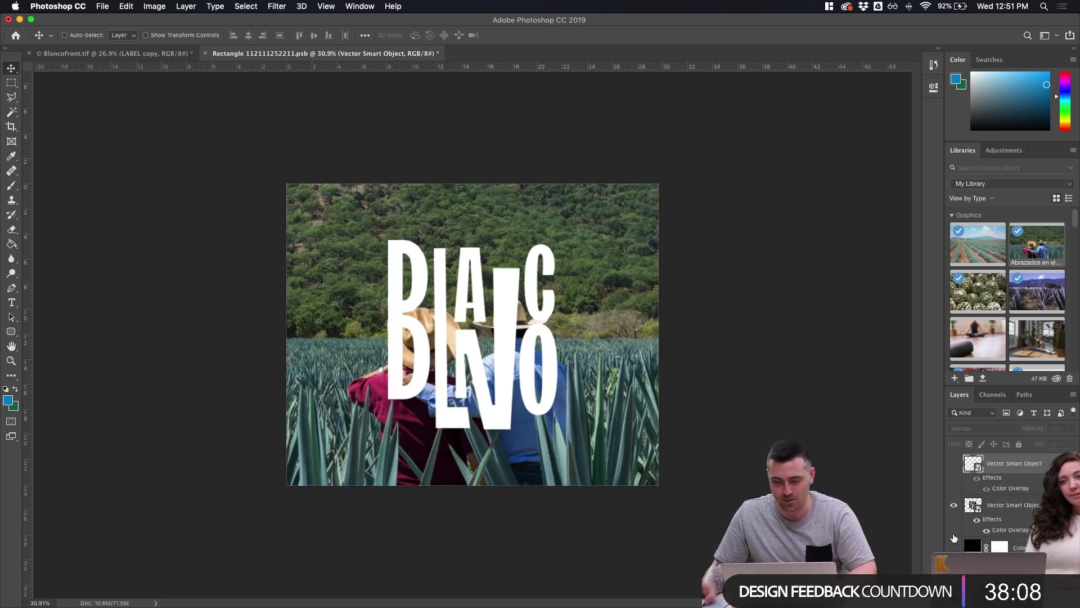
click(954, 565)
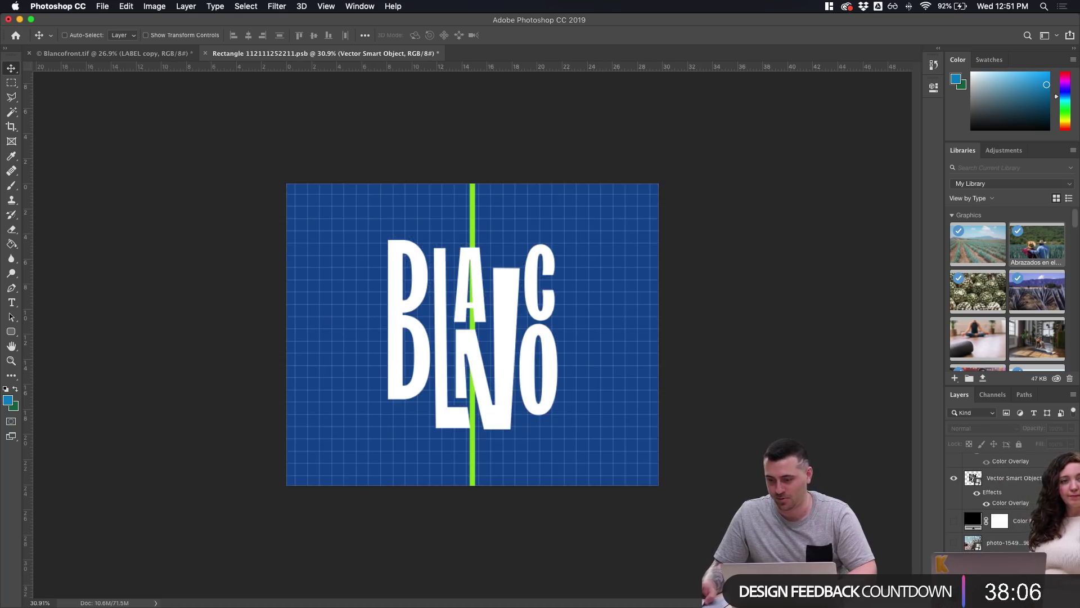
click(954, 564)
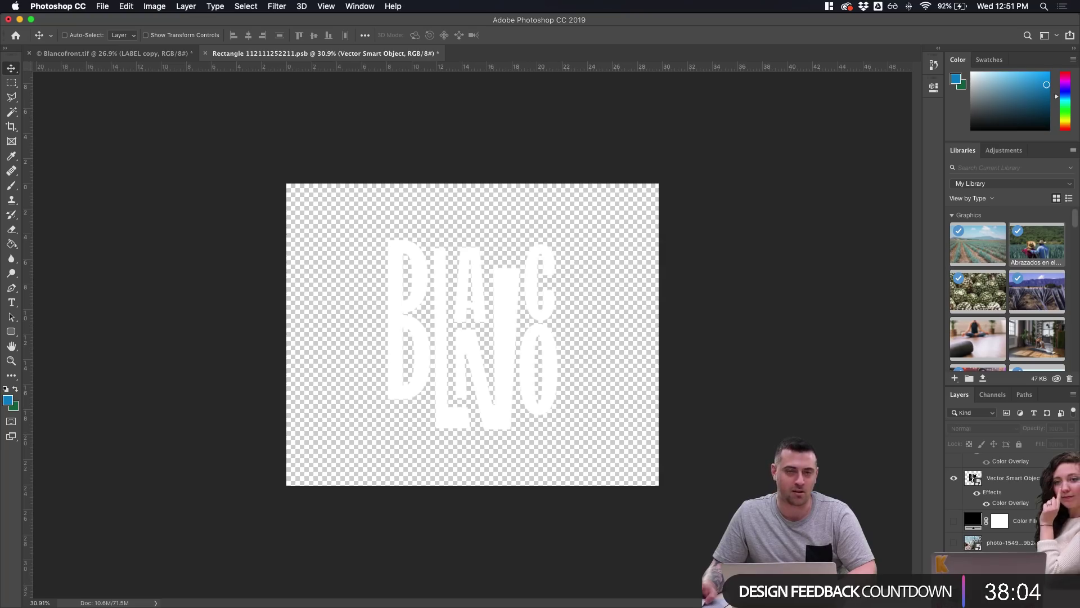
Show the alcohol line again, turn off the Color Overlays on it and the BLANCO lettering, and save the label document
scroll(981, 529, up, 2)
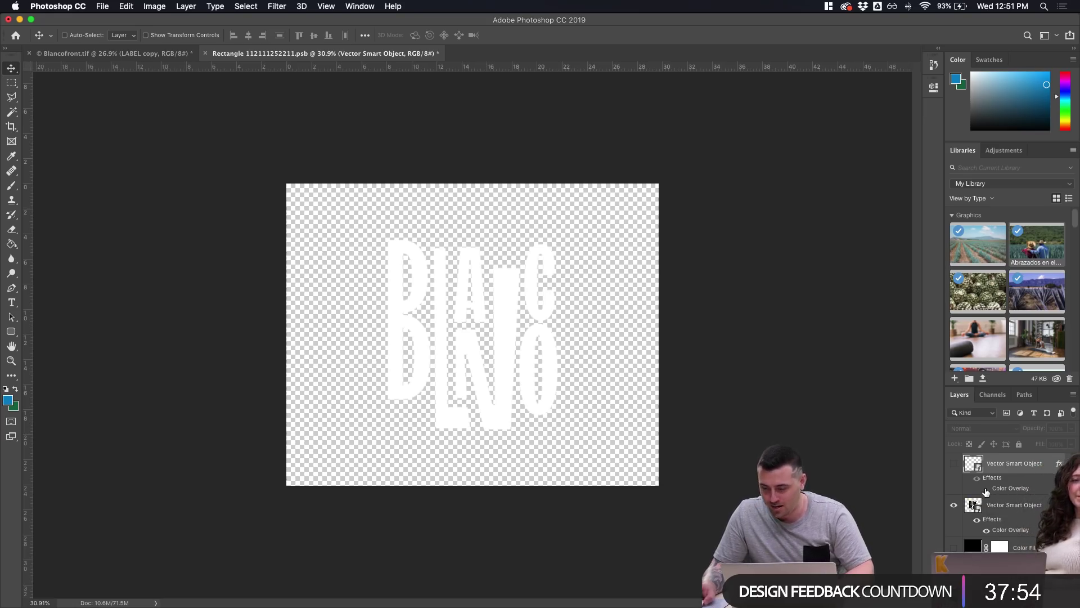
click(954, 463)
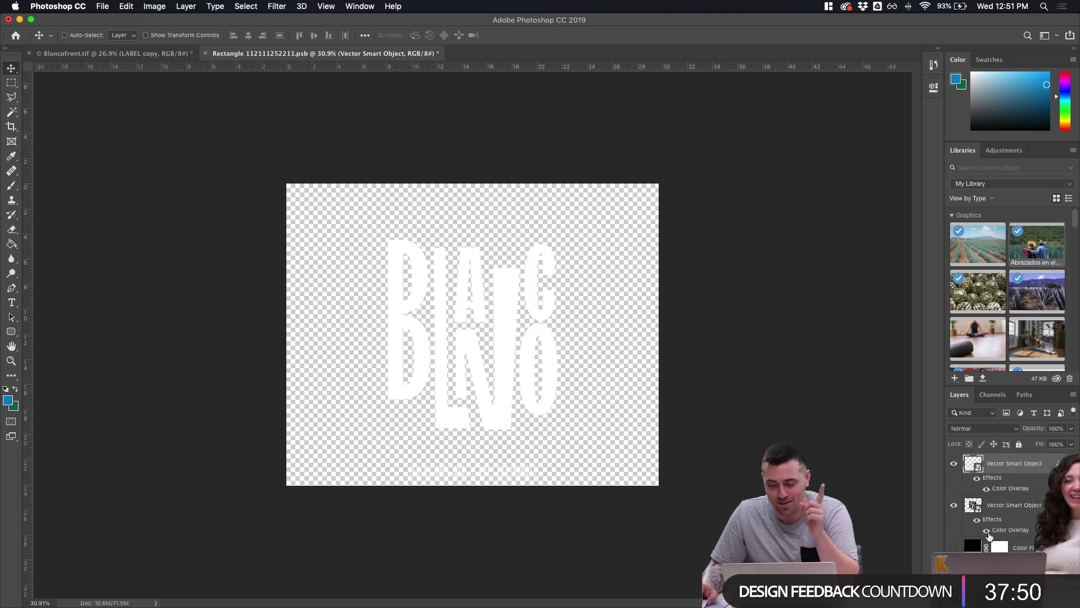
click(987, 531)
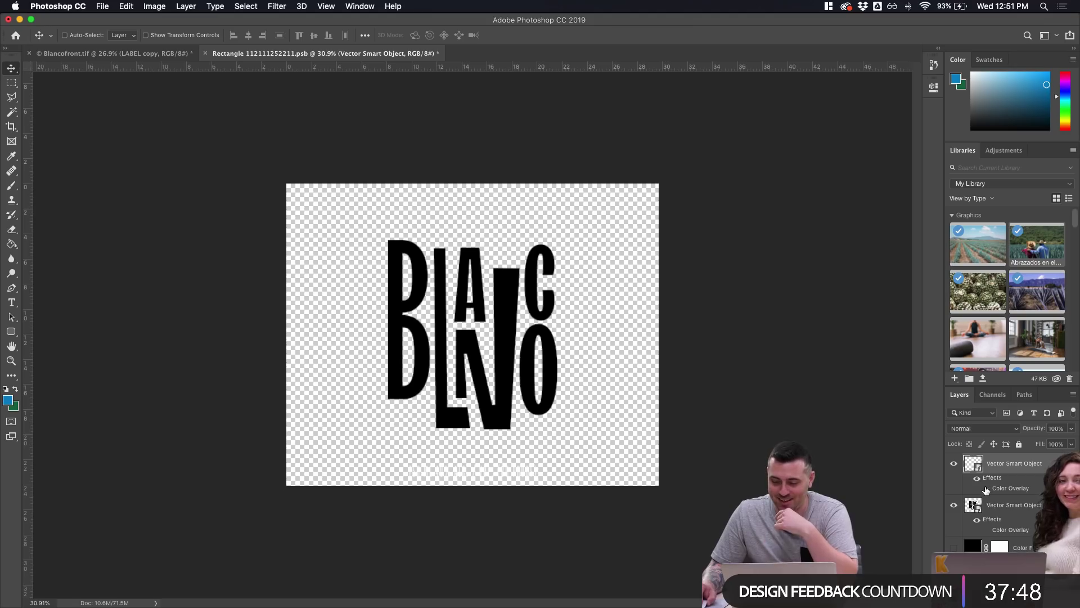
click(987, 489)
key(super+s)
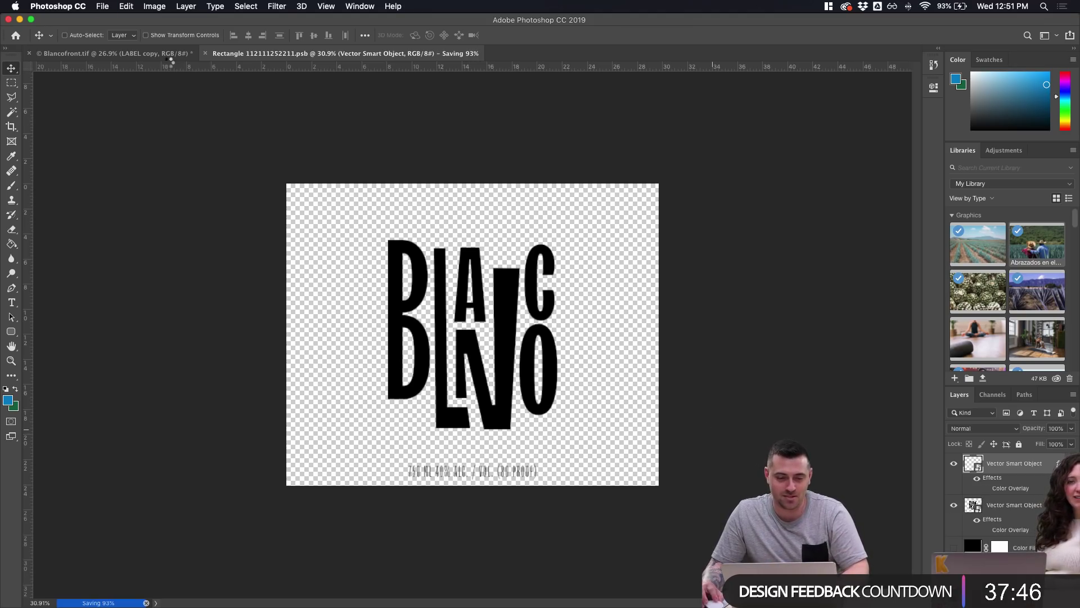
Check the transparent label on the bottle against its flat artwork, toggling the copied LABEL group and leaving it shown
click(171, 53)
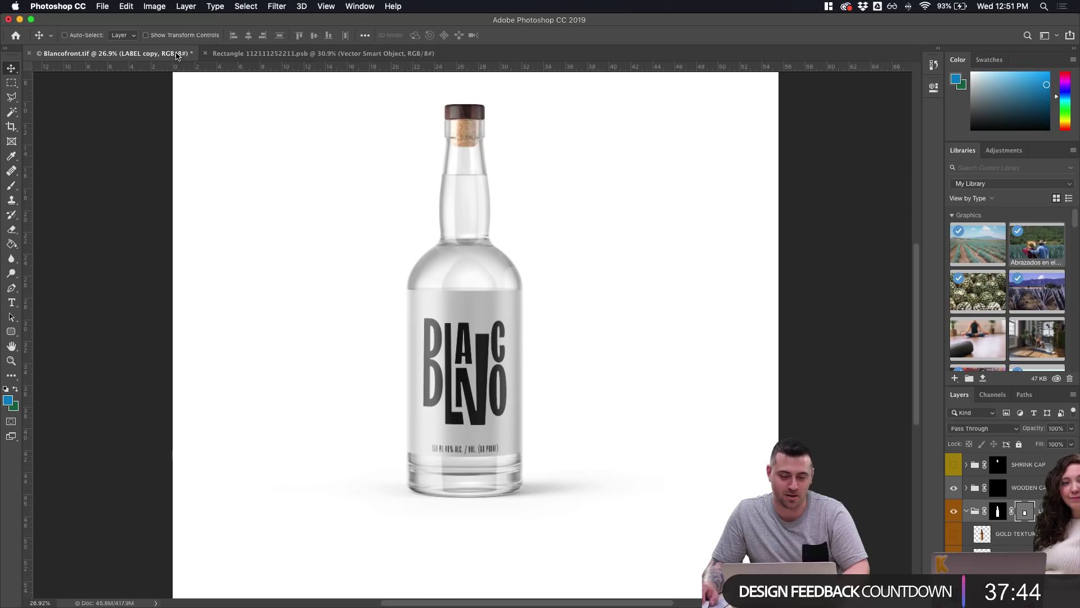
click(293, 53)
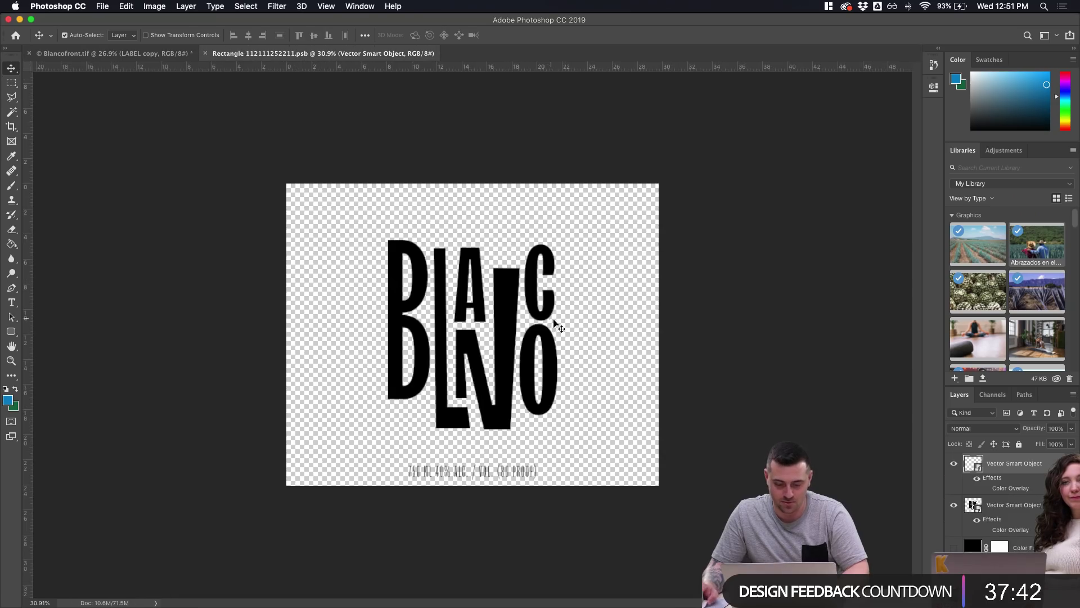
scroll(987, 525, down, 1)
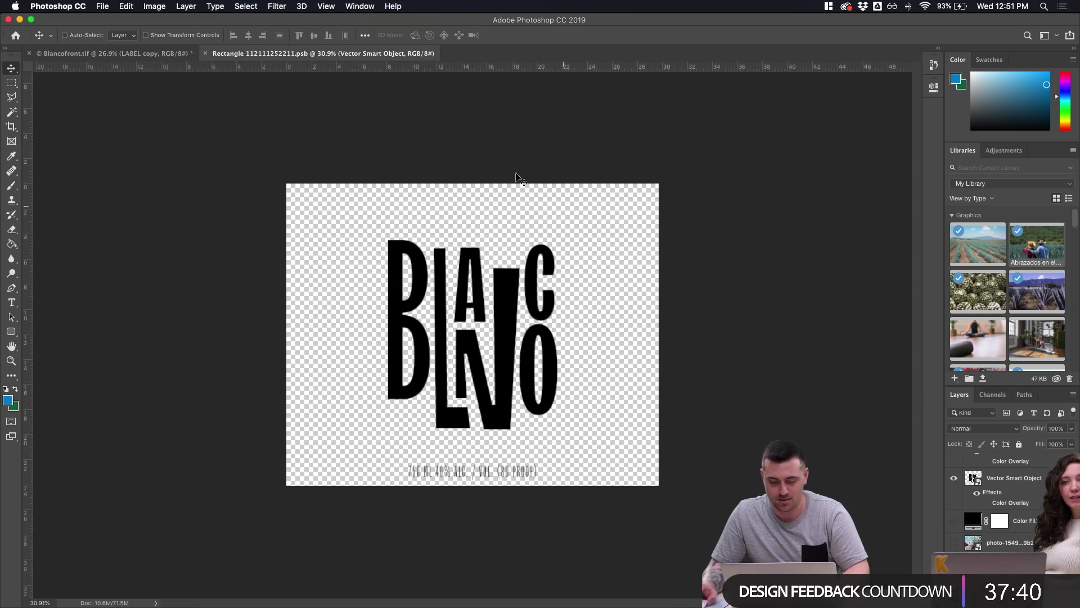
click(159, 55)
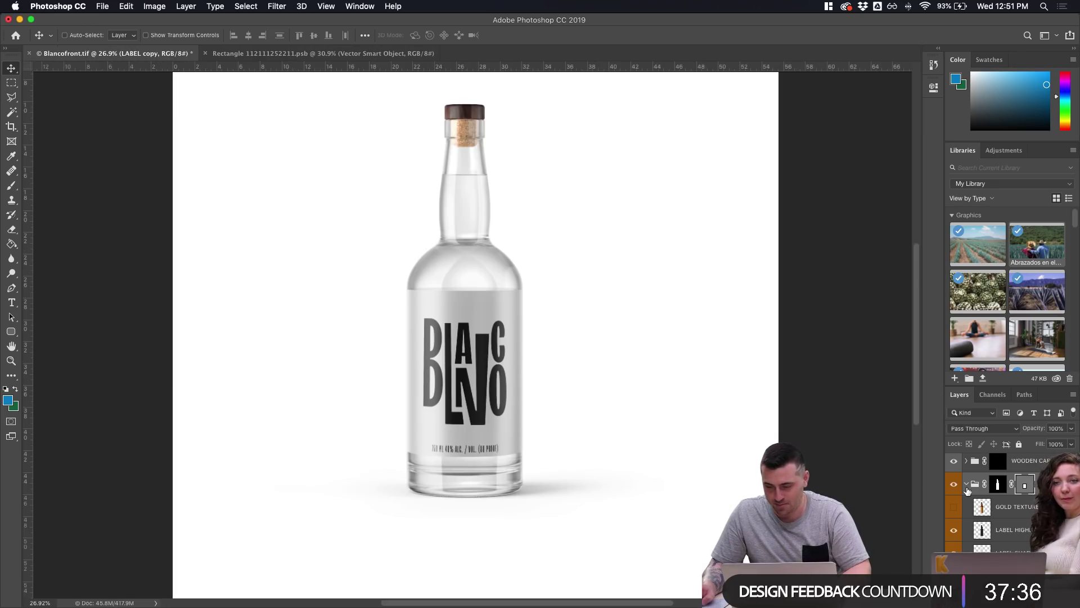
scroll(974, 471, up, 1)
click(954, 471)
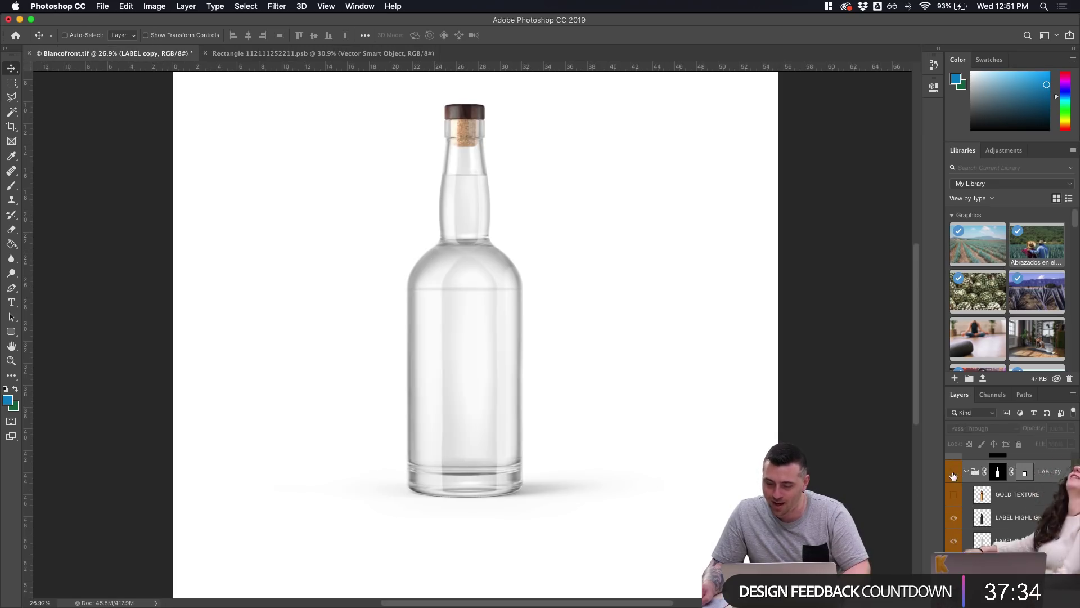
click(954, 472)
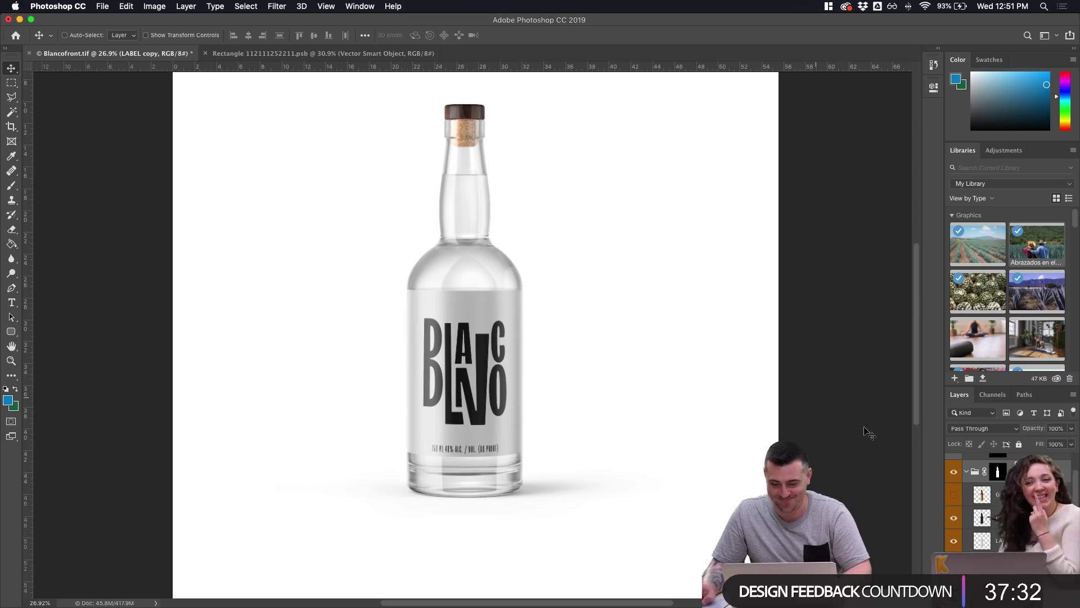
Hide and collapse the copied LABEL group, then show and expand the original LABEL group
scroll(973, 495, up, 2)
click(953, 511)
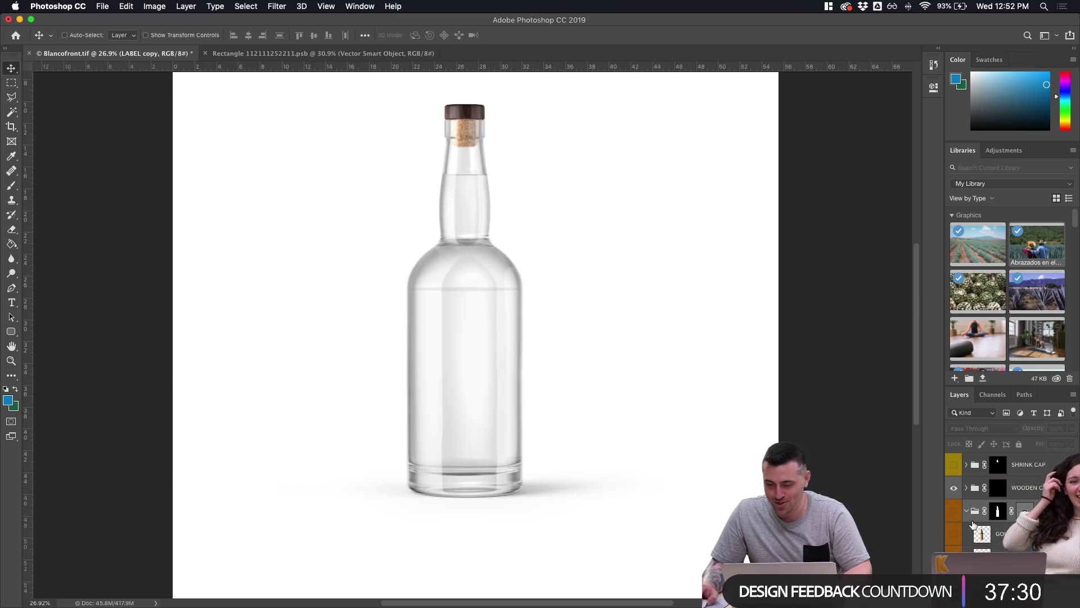
scroll(976, 514, down, 8)
scroll(976, 514, up, 8)
click(966, 511)
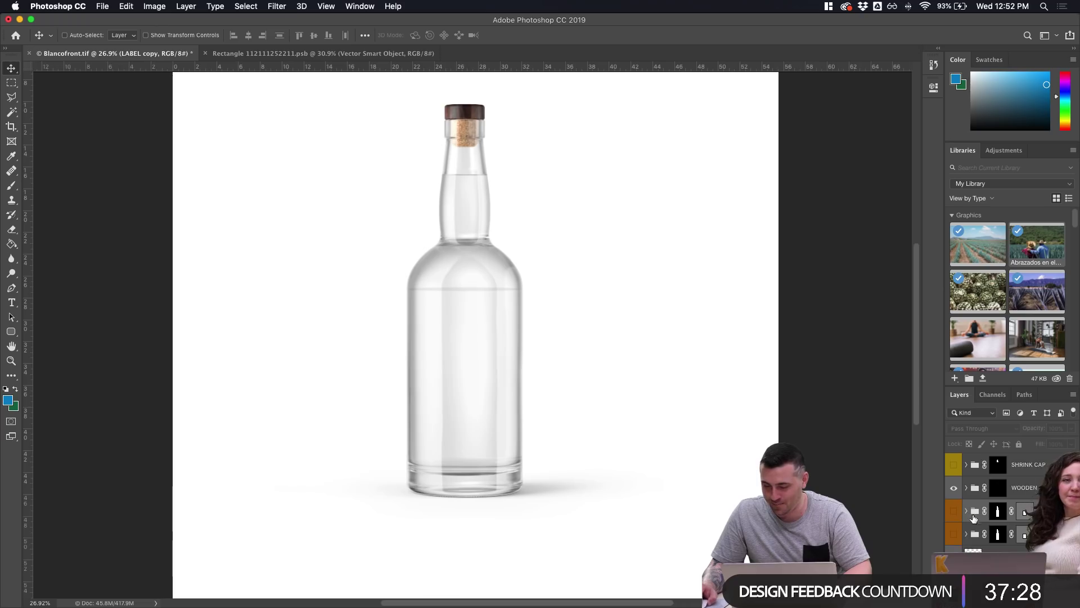
scroll(968, 507, down, 1)
click(952, 518)
click(968, 518)
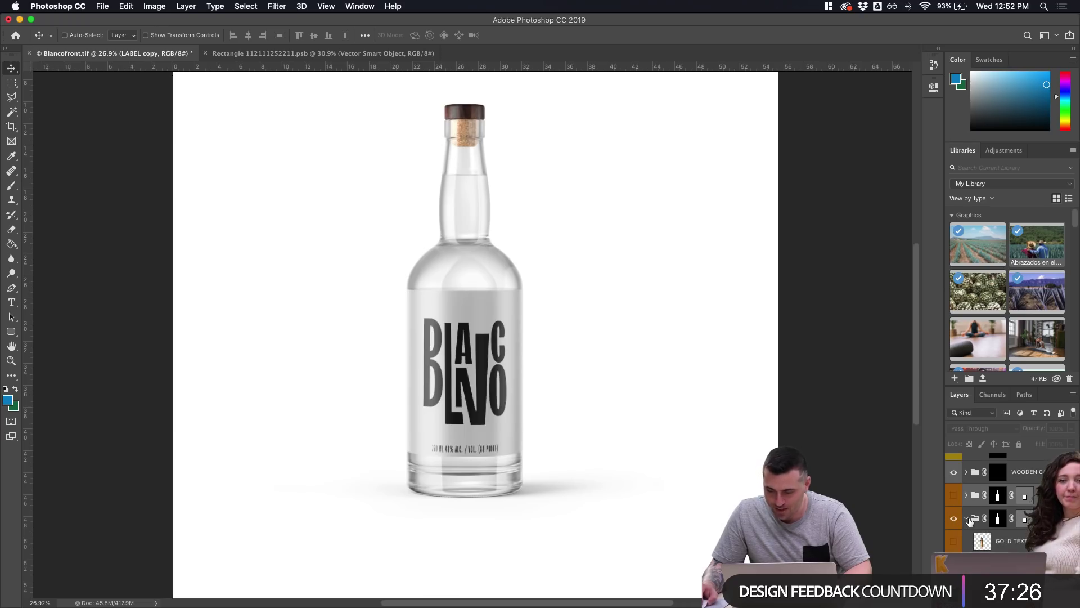
Close the label design's smart object document and return to the bottle mockup
scroll(979, 523, down, 3)
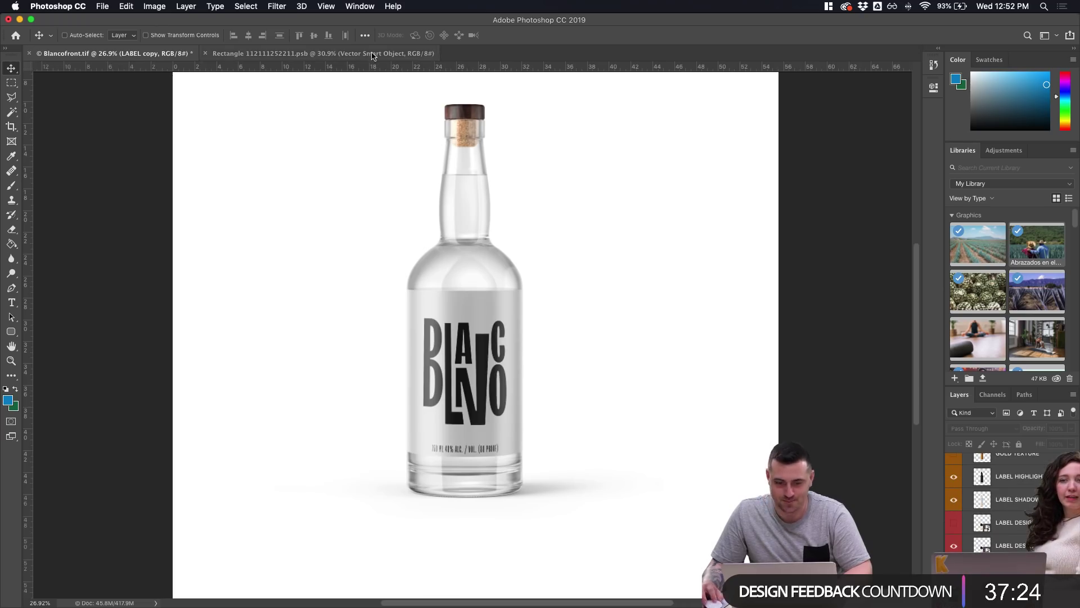
click(320, 53)
click(206, 52)
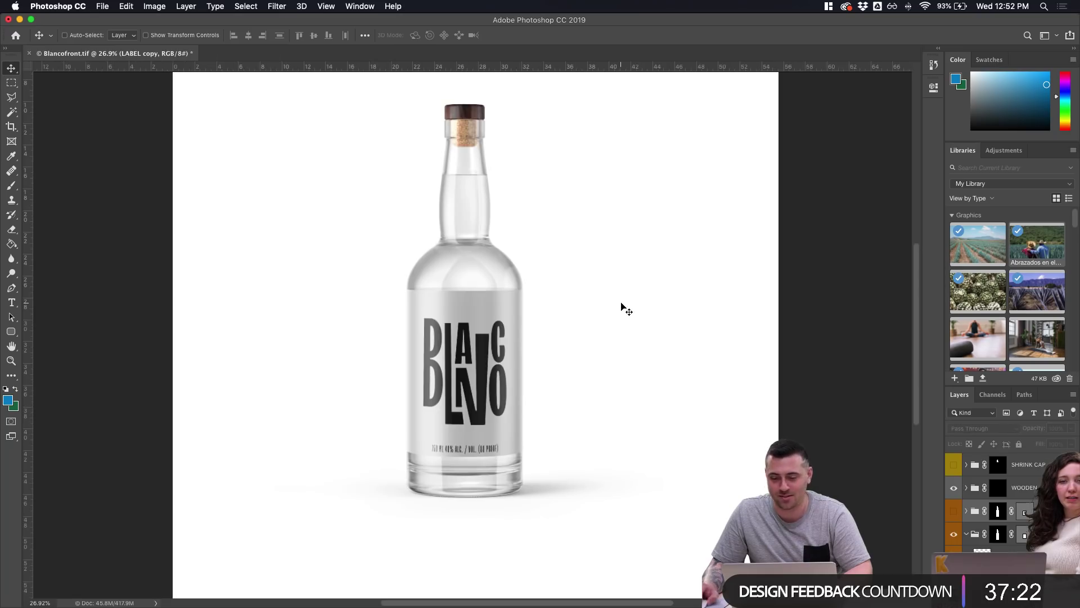
Select the original LABEL group's mask and compare the bottle with the LABEL SHADOWS layer hidden and shown
click(998, 534)
scroll(984, 523, down, 2)
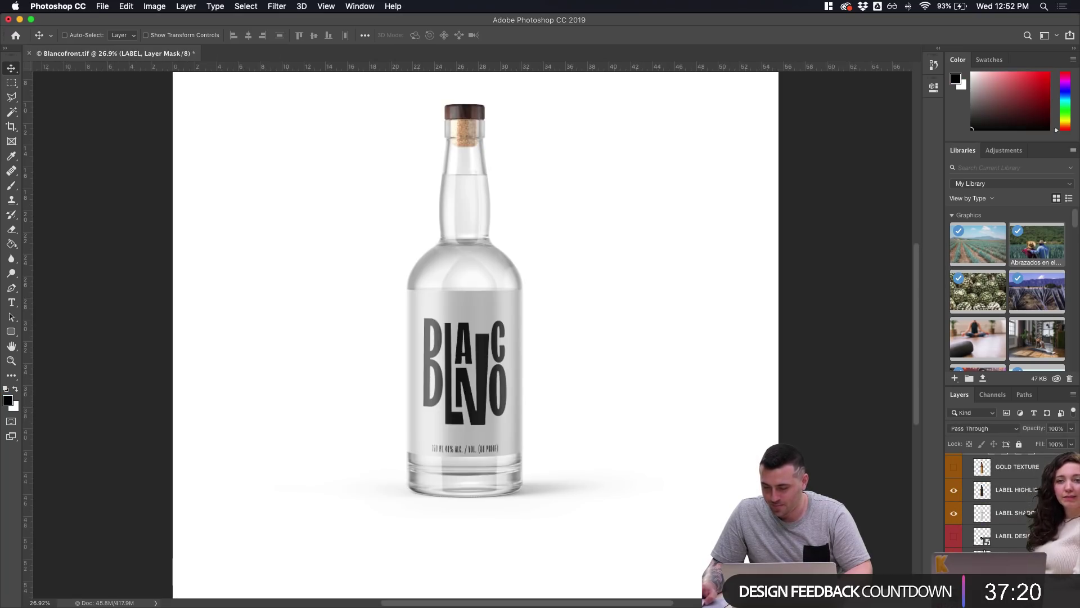
click(954, 514)
click(954, 514)
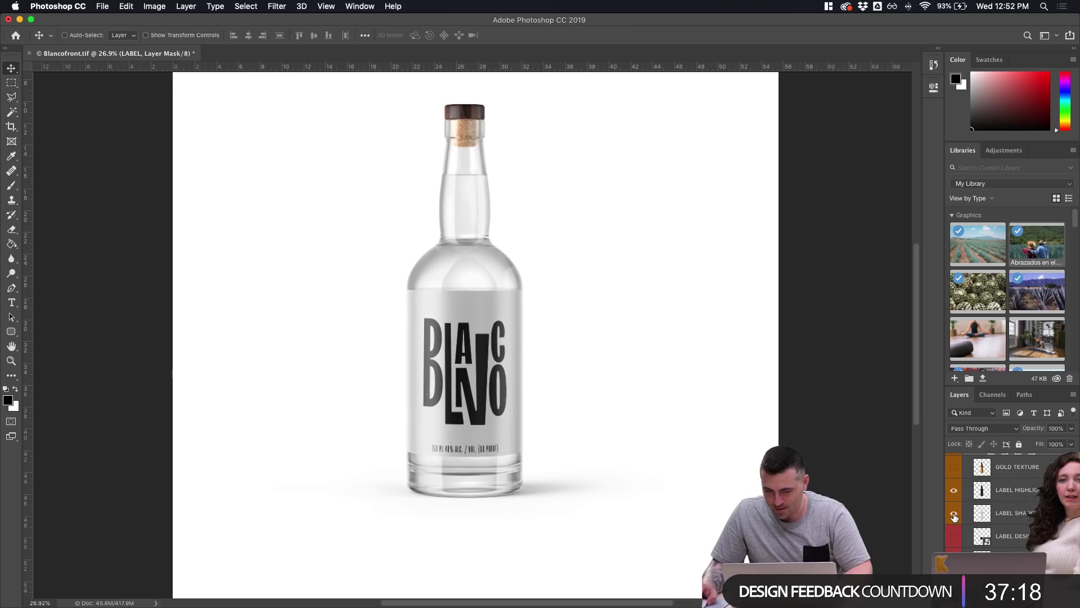
click(954, 514)
click(954, 514)
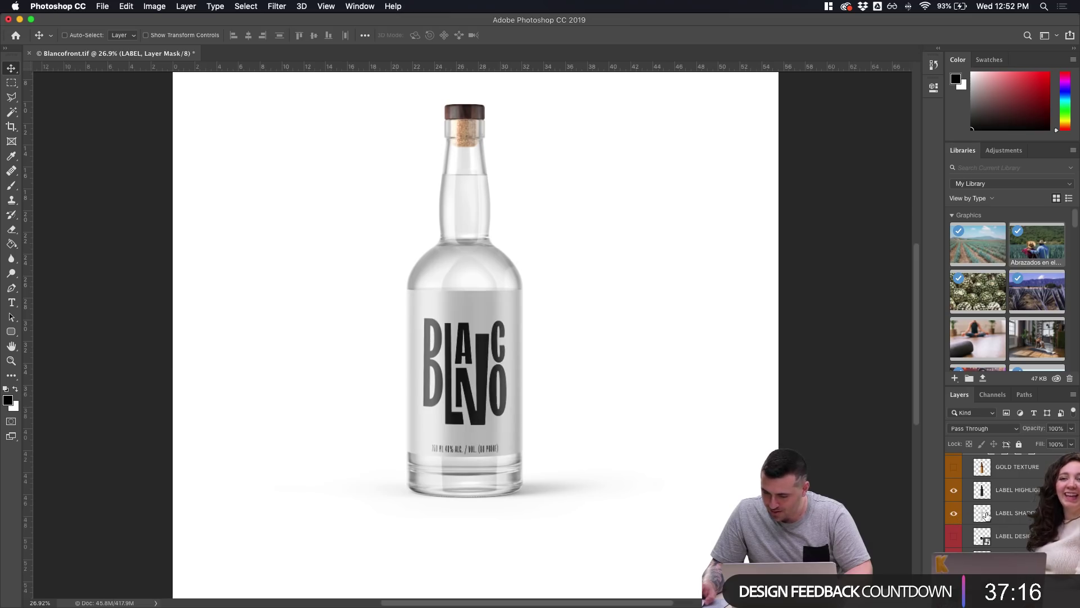
Hide the LABEL COLOR and BACK LABEL layers beneath the label artwork
scroll(979, 541, down, 3)
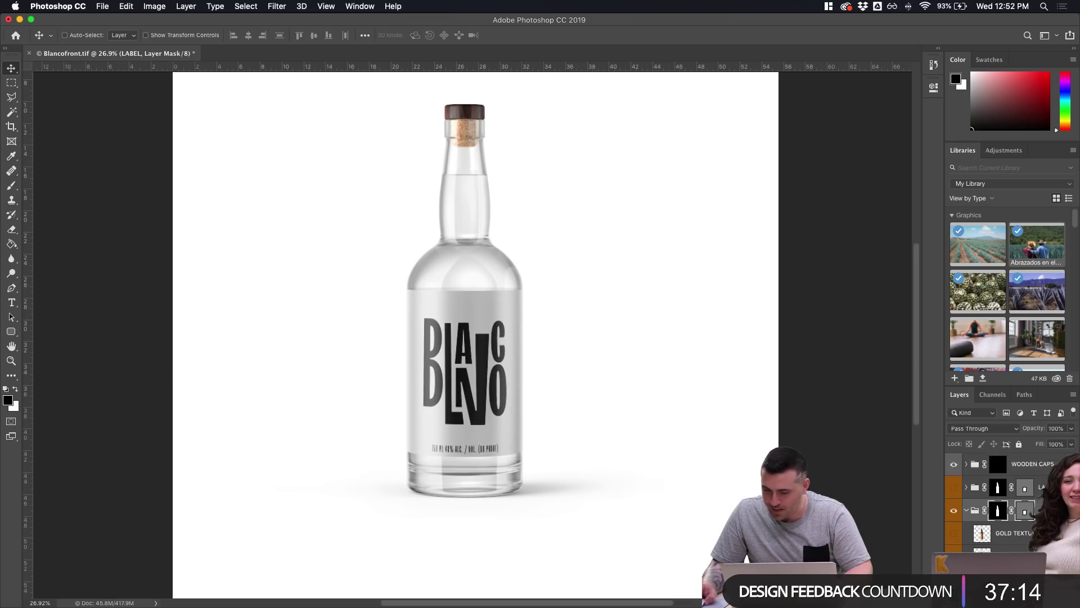
scroll(985, 529, down, 1)
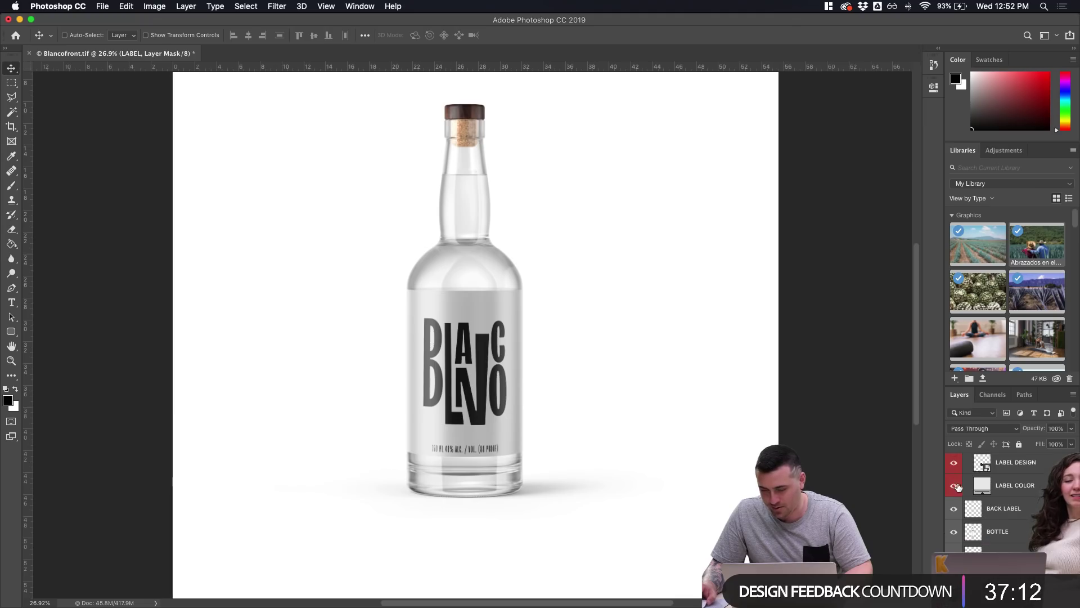
click(955, 486)
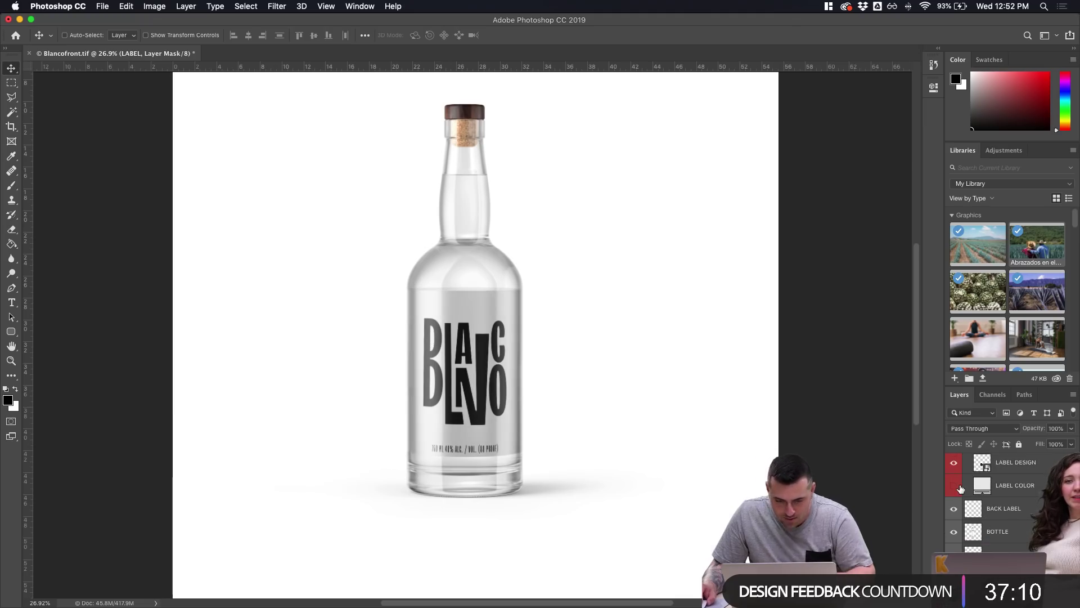
click(956, 487)
click(955, 488)
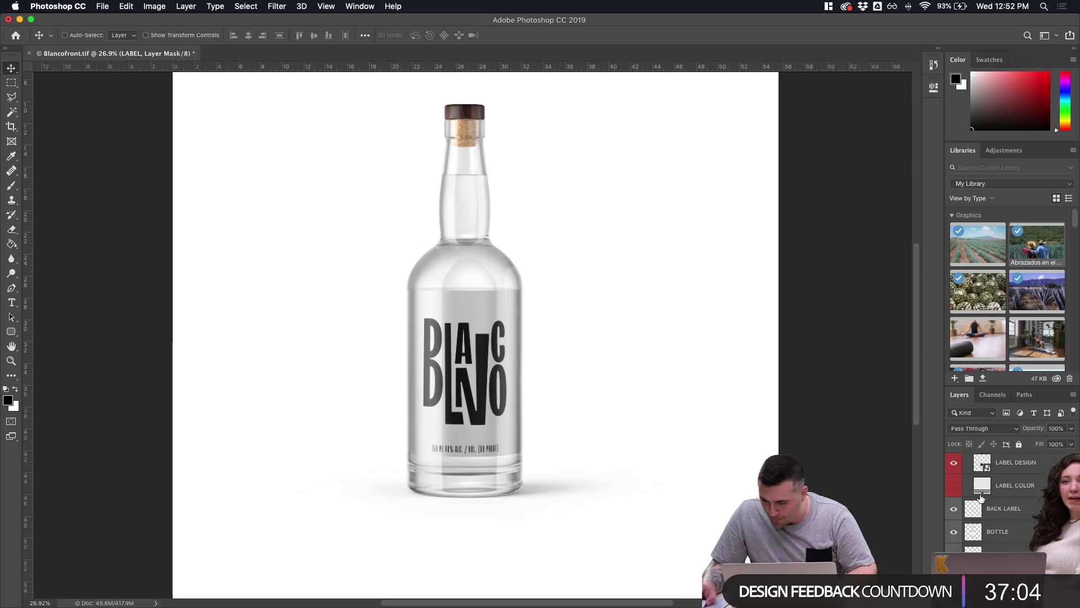
scroll(982, 463, down, 1)
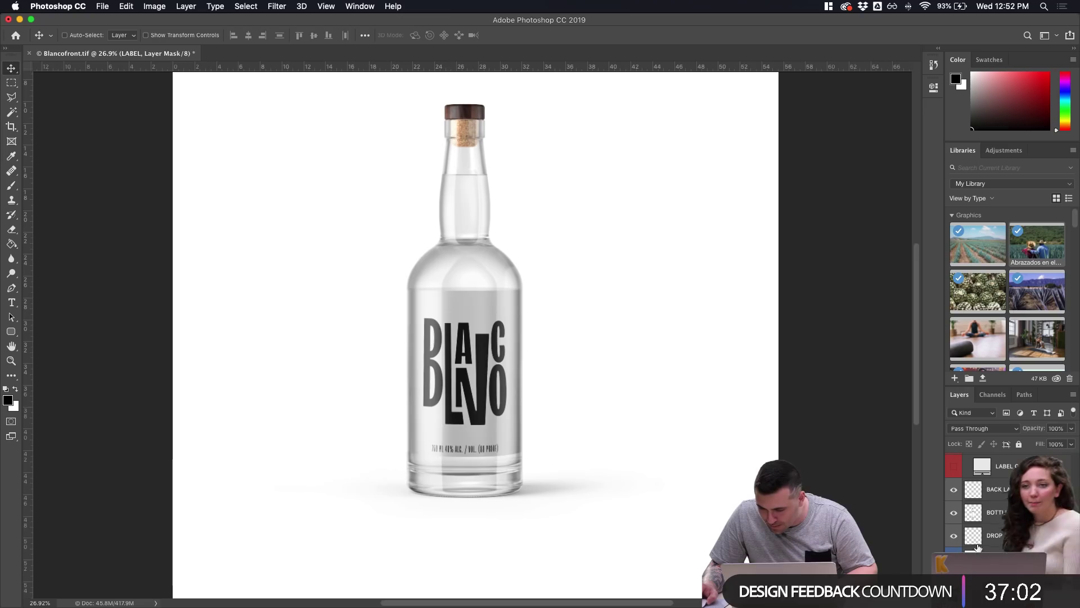
click(953, 490)
click(952, 491)
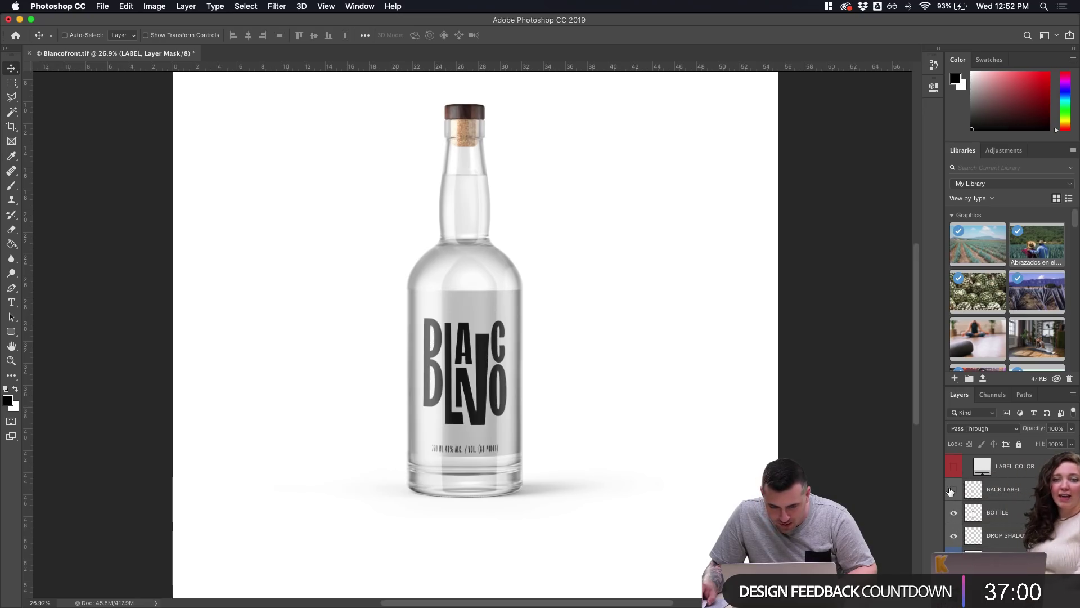
Toggle the LABEL DESIGN layer and the LABEL group to look for the source of the gray label background
scroll(950, 492, up, 5)
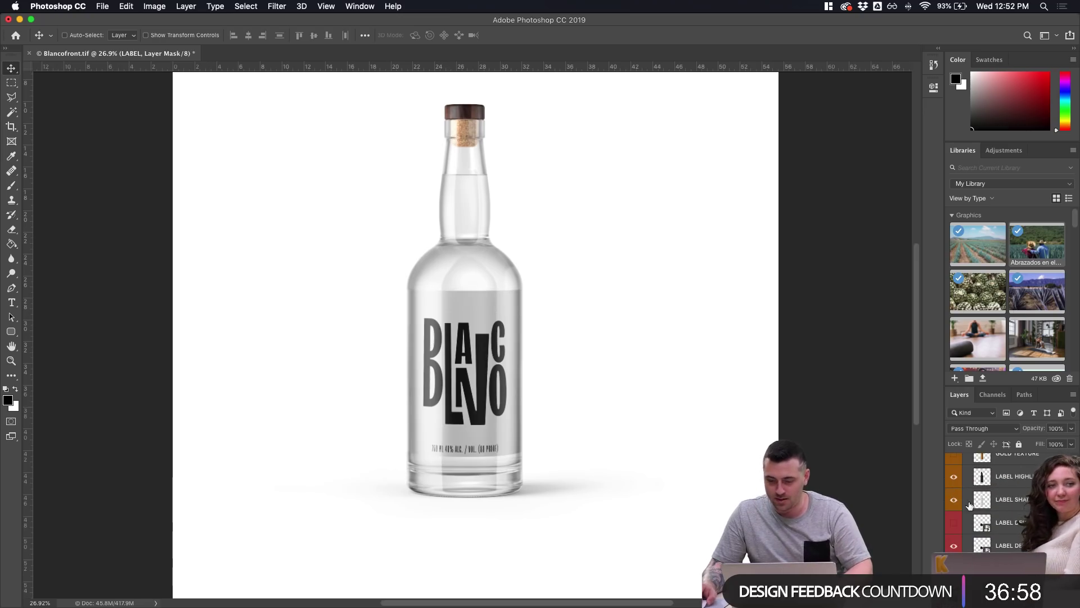
click(956, 514)
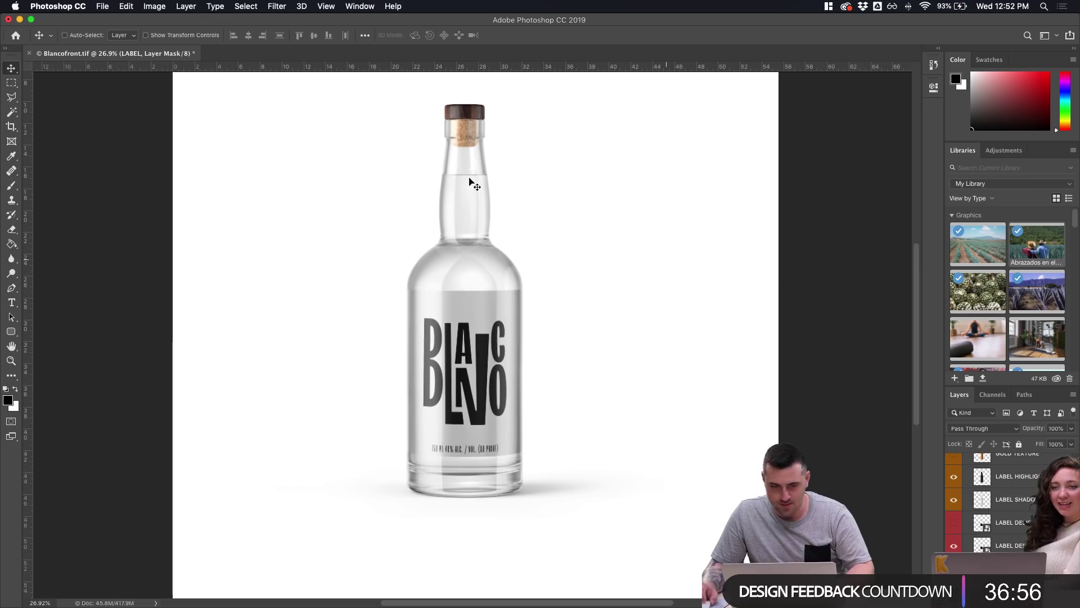
click(957, 545)
click(957, 545)
scroll(974, 515, up, 3)
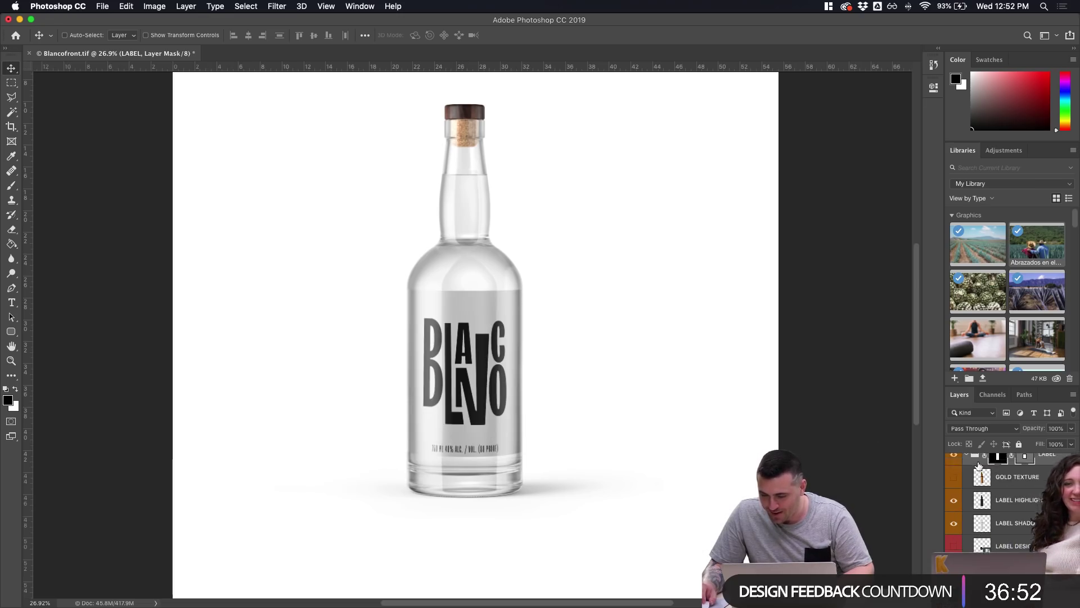
click(957, 507)
click(959, 506)
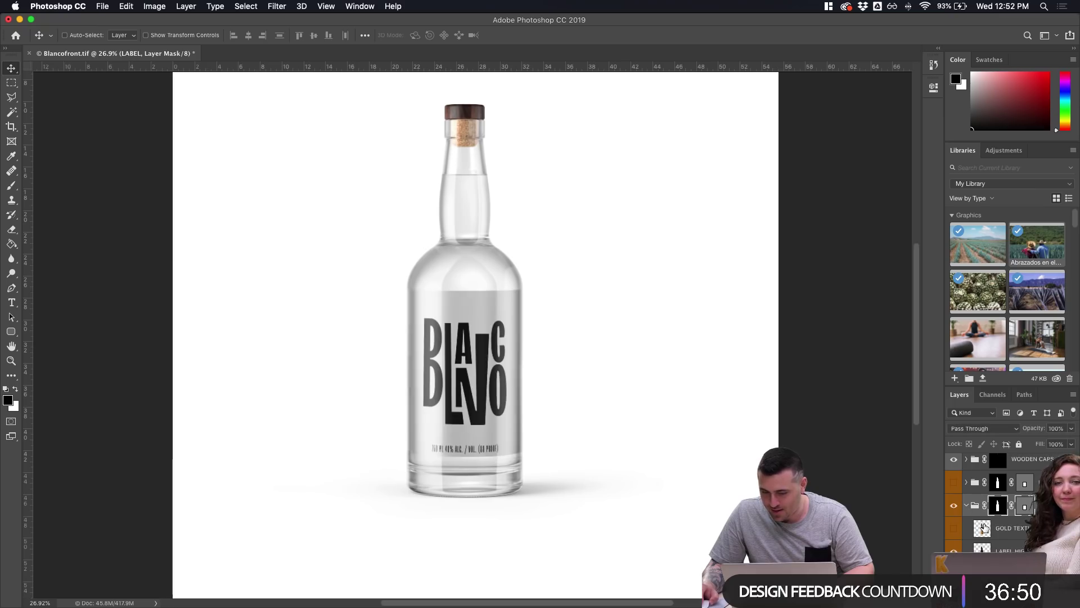
Open the visible LABEL DESIGN smart object to check its transparent background, then return to the bottle mockup
scroll(983, 527, down, 3)
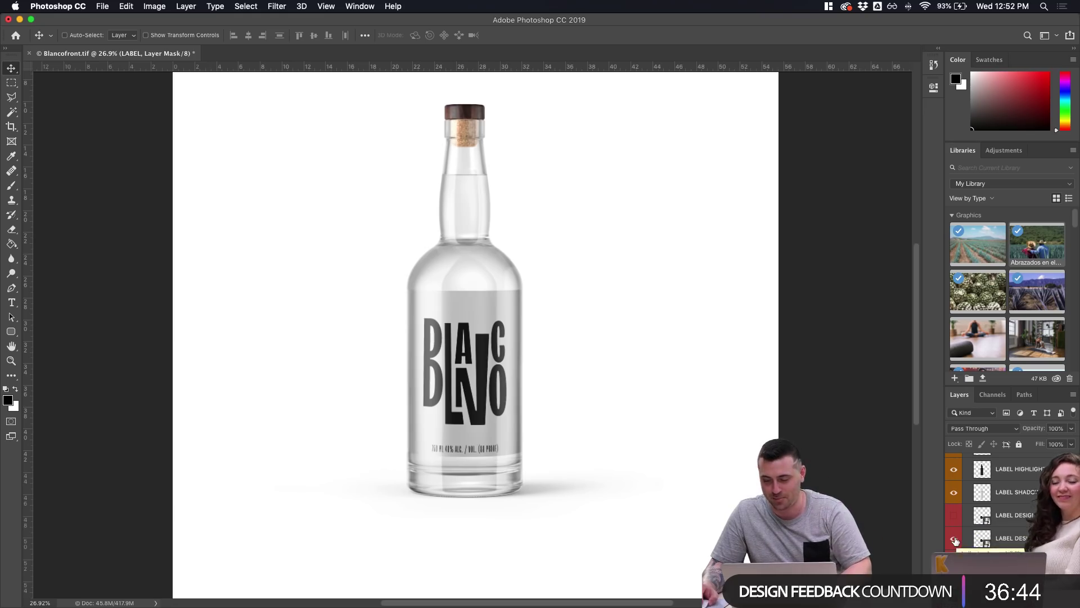
double_click(955, 540)
double_click(982, 539)
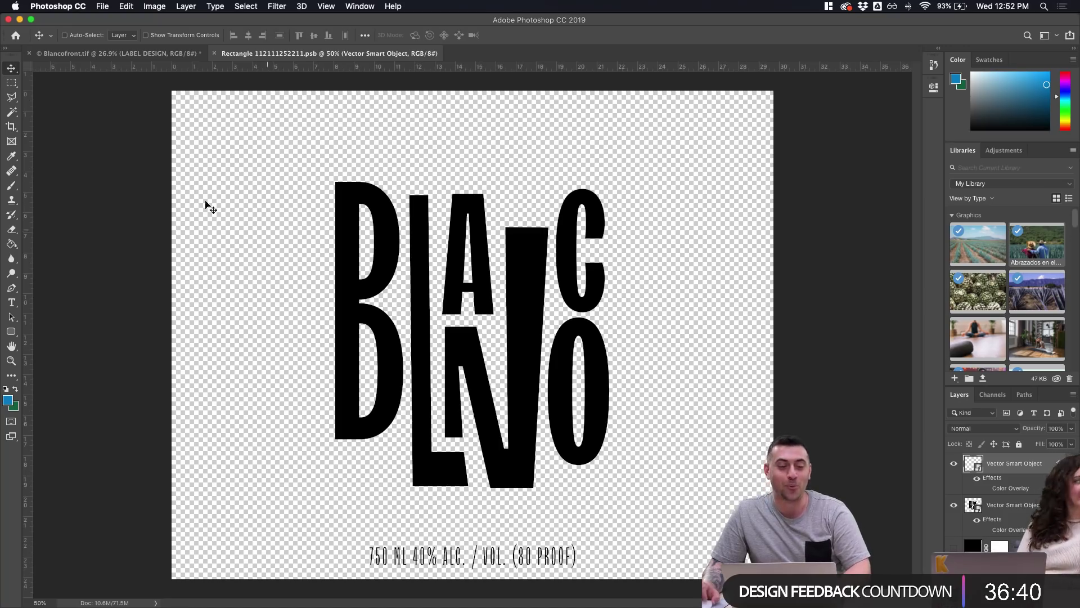
click(116, 53)
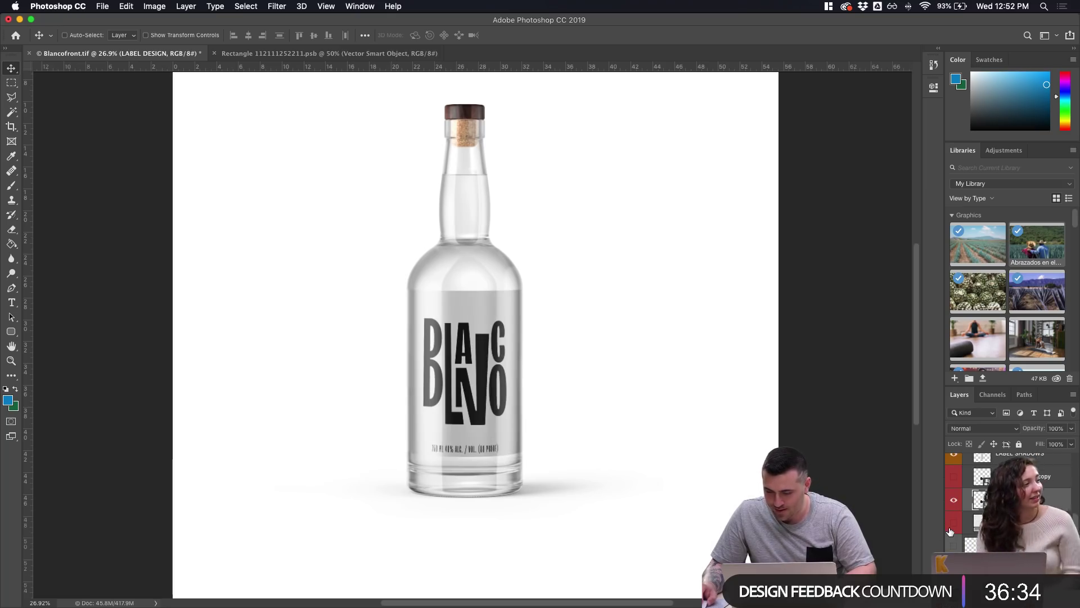
Compare the bottle with and without the LABEL SHADOWS layer, leaving the layer hidden
click(955, 486)
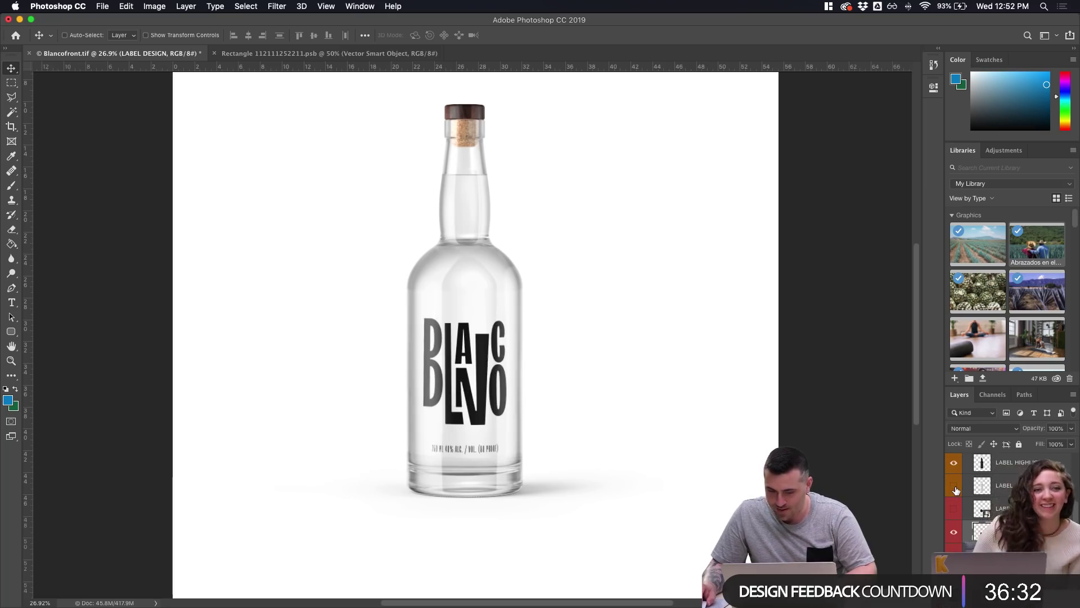
click(954, 486)
click(955, 486)
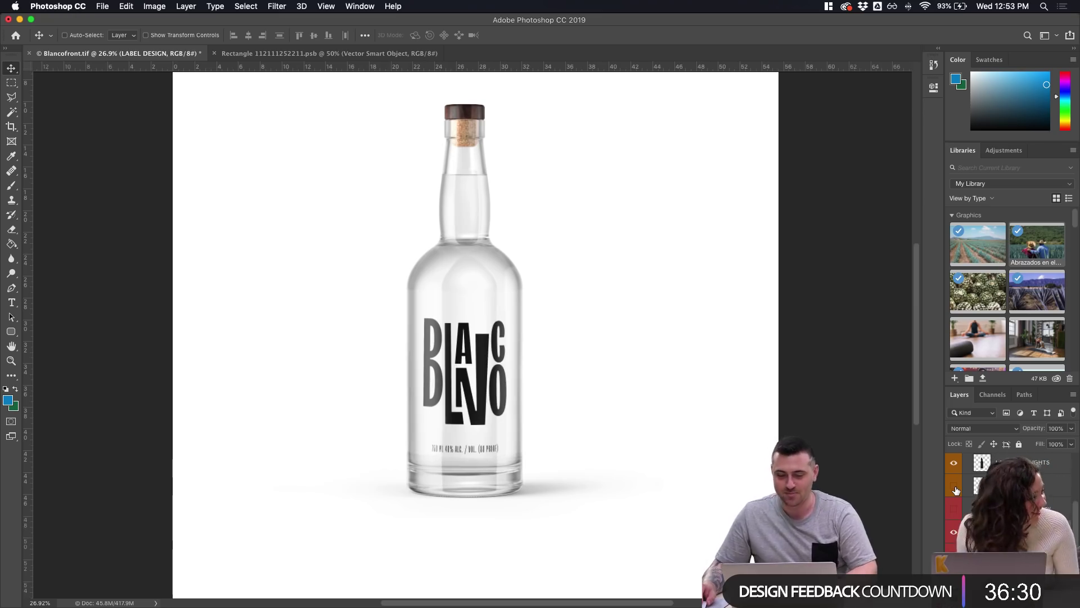
click(955, 488)
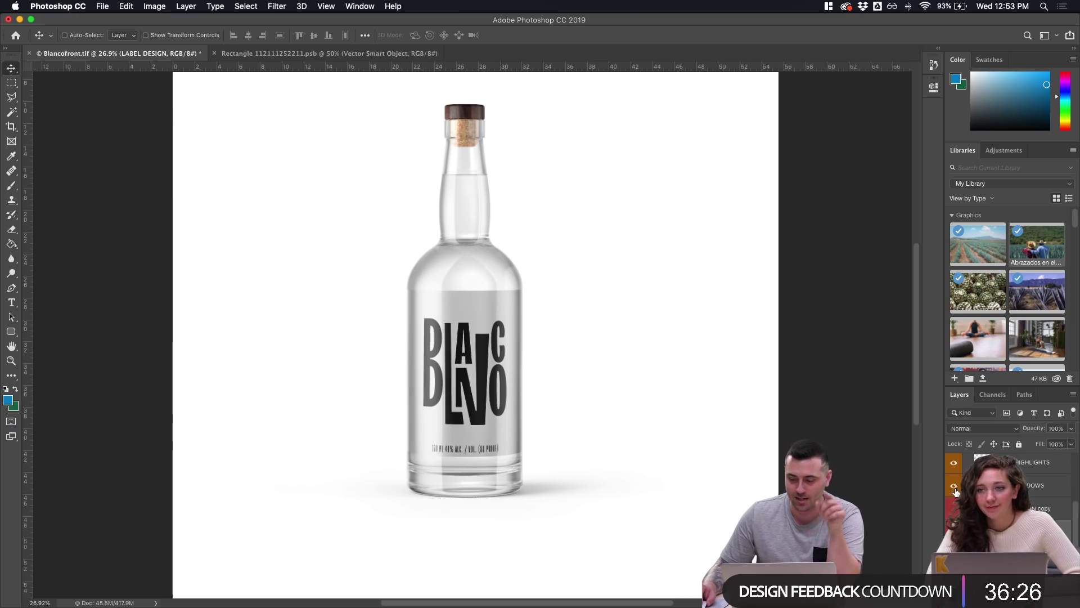
click(955, 487)
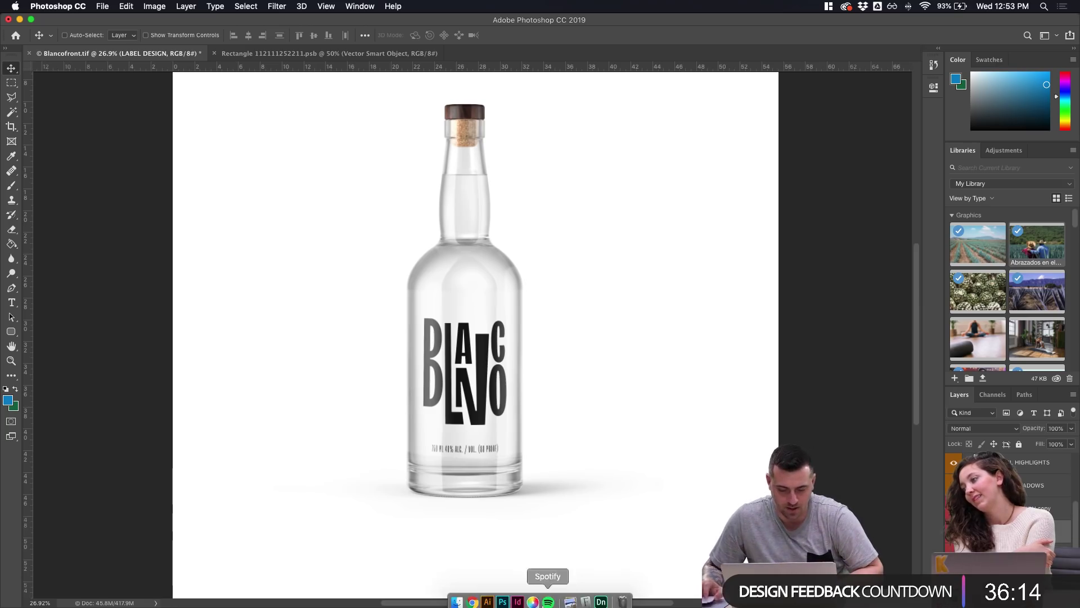
Switch to Finder to look through the Photography folder and its parent project folder, then return to Photoshop
click(543, 591)
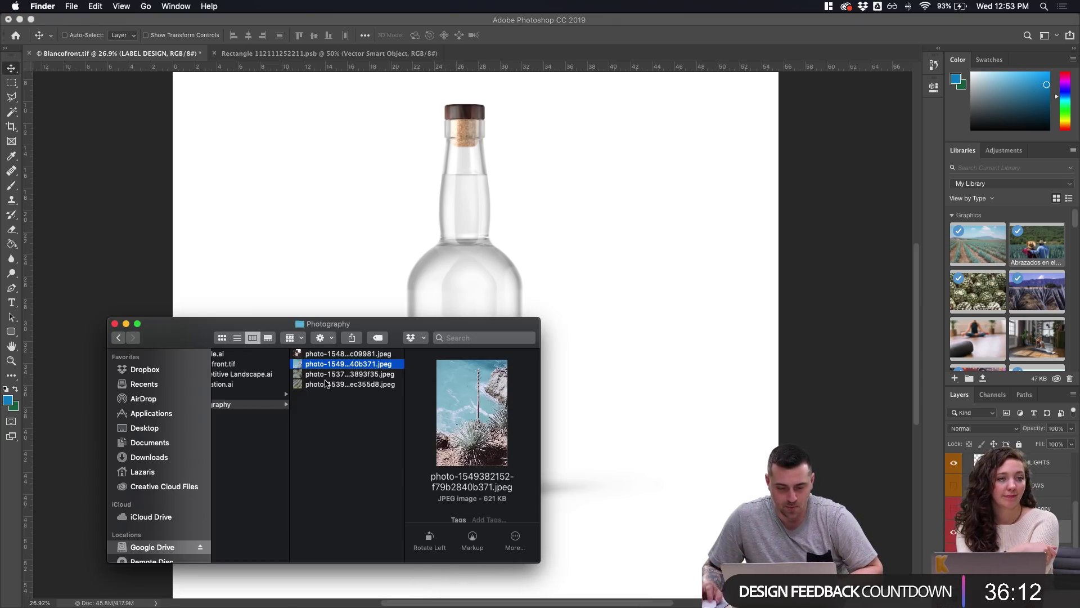
scroll(281, 393, left, 4)
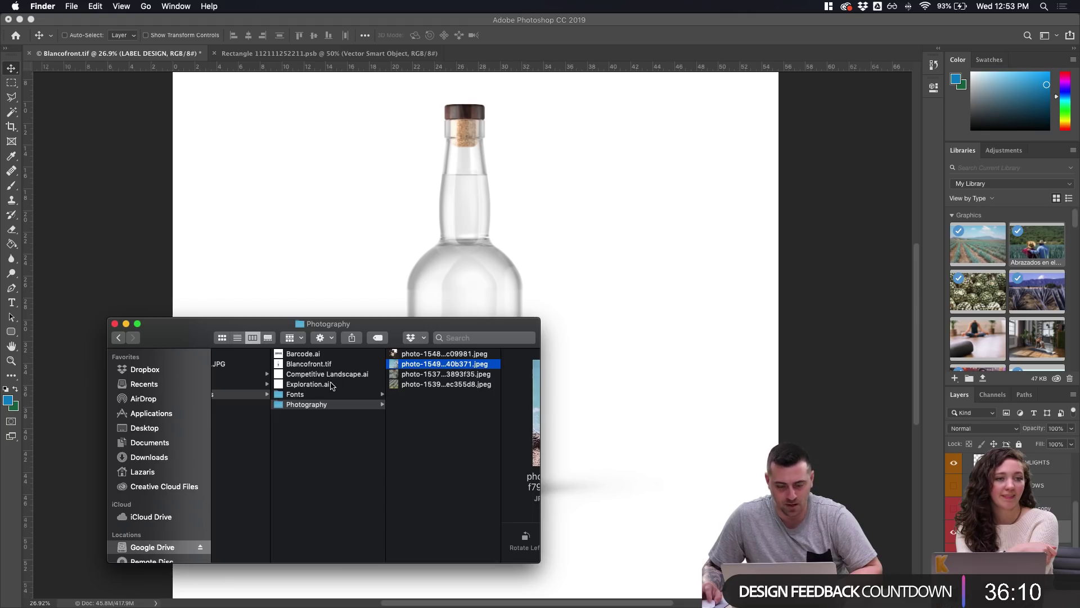
click(605, 264)
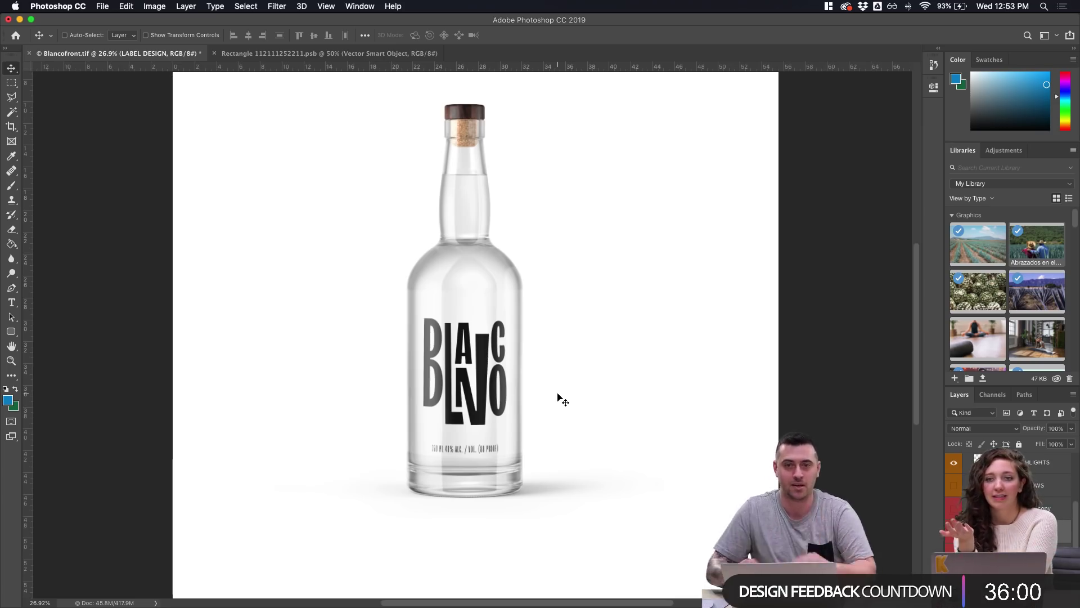
Examine the transparent label's BLANCO lettering and alcohol line up close on the bottle
scroll(559, 398, up, 5)
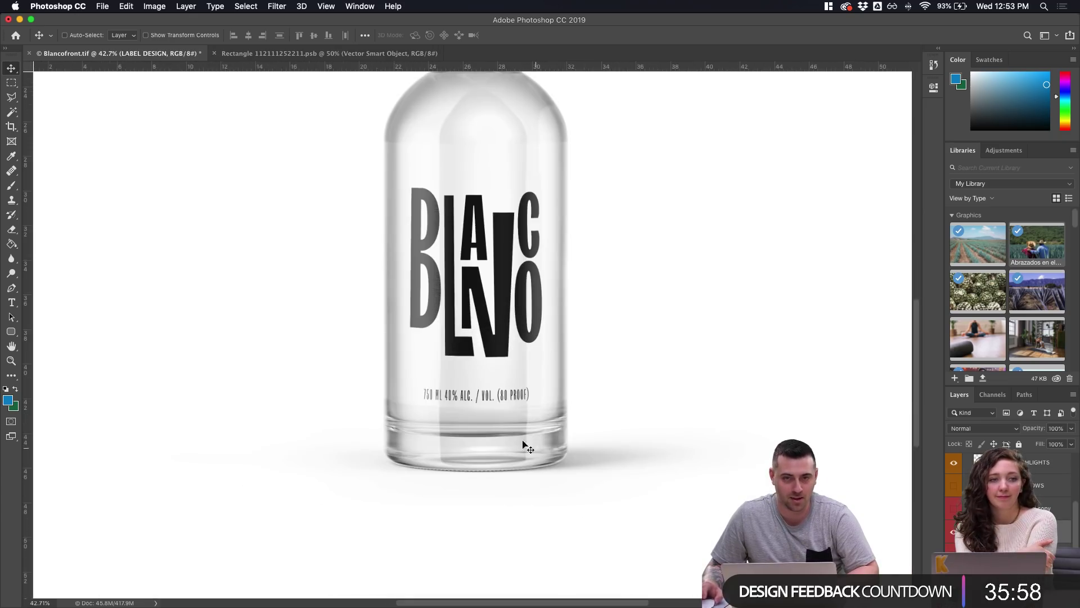
scroll(523, 445, up, 4)
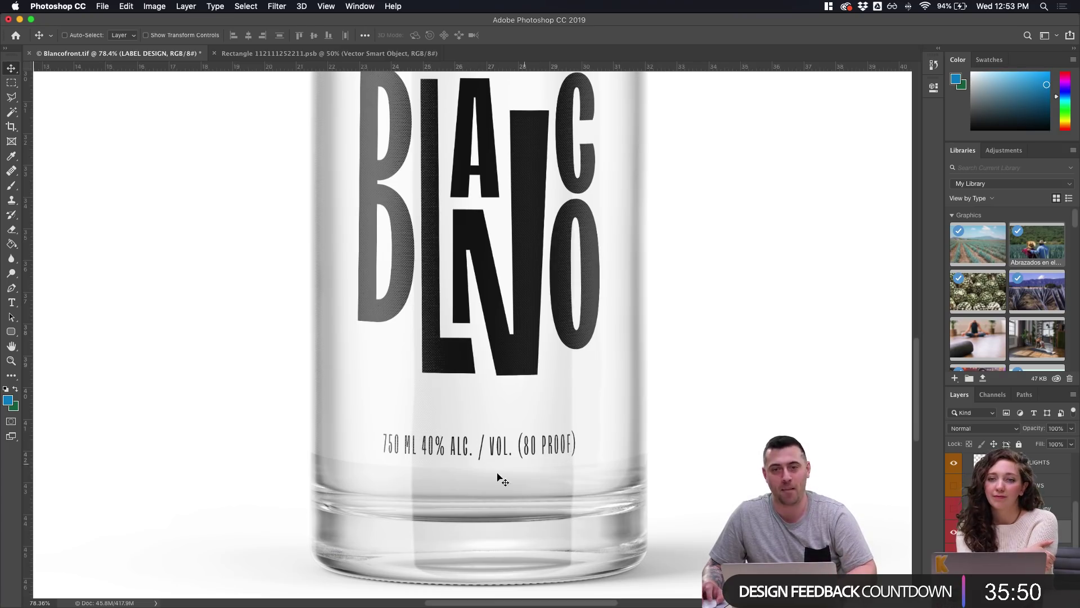
scroll(554, 464, down, 4)
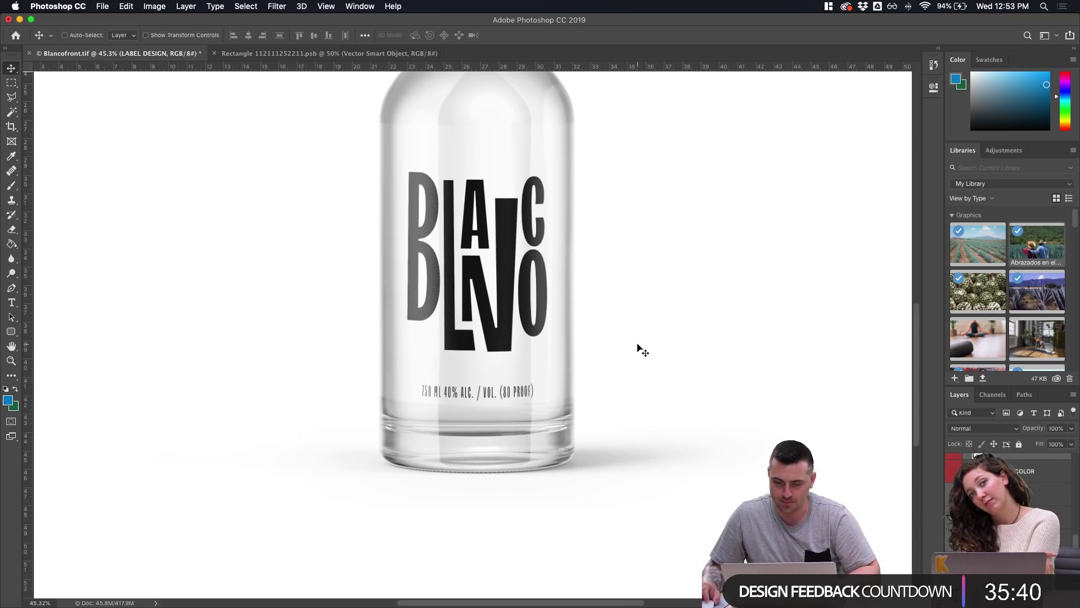
scroll(640, 350, down, 2)
scroll(640, 350, down, 1)
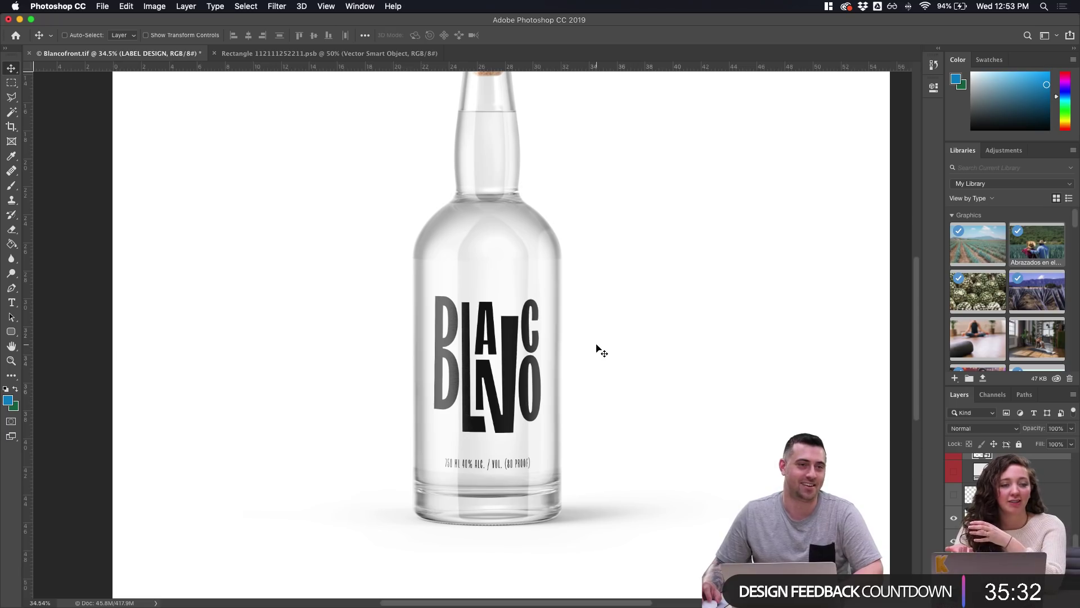
scroll(595, 394, down, 1)
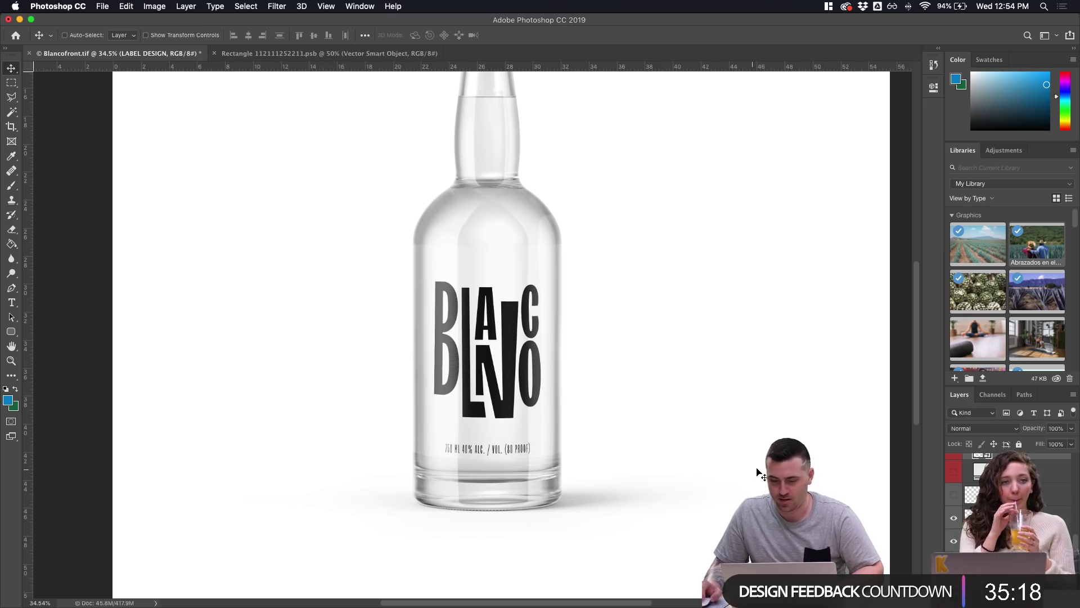
Enlarge the layer list to fit the LABEL group's layers and review the bottle from cork to base
drag(1014, 385, 1014, 270)
scroll(655, 381, up, 3)
scroll(658, 383, up, 1)
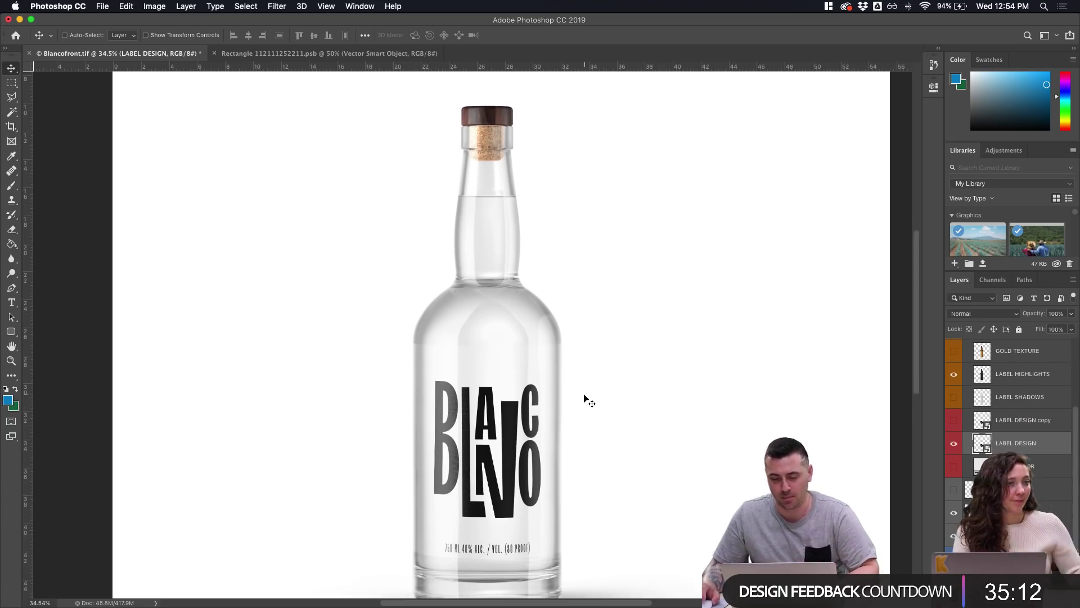
scroll(586, 400, down, 1)
scroll(586, 400, down, 3)
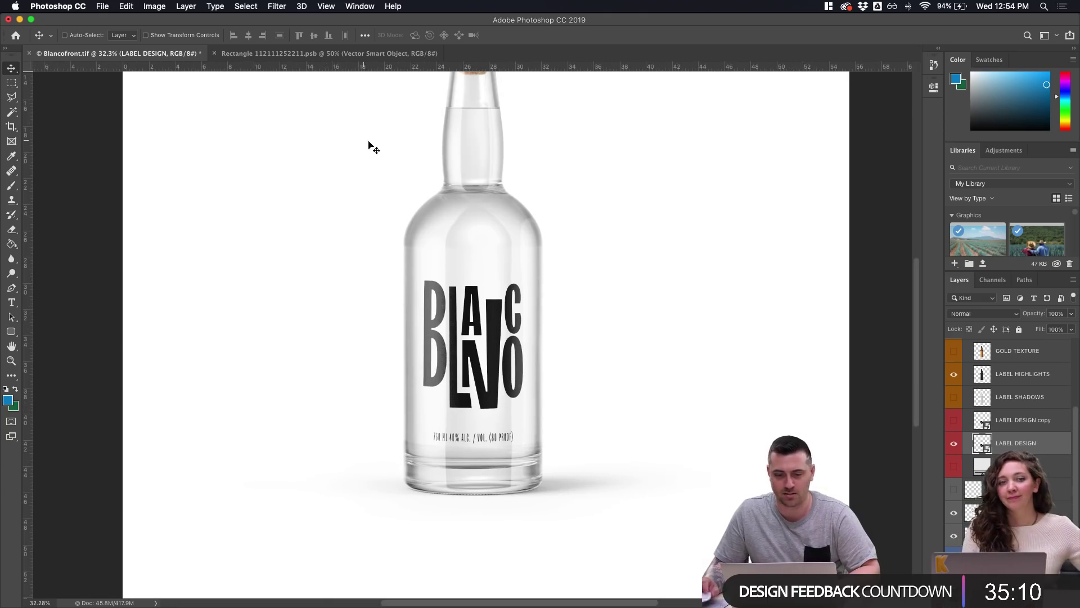
Review the label artwork in its own document, glance at the Pentagram page in Chrome, and return to Blancofront.tif in Photoshop
click(350, 54)
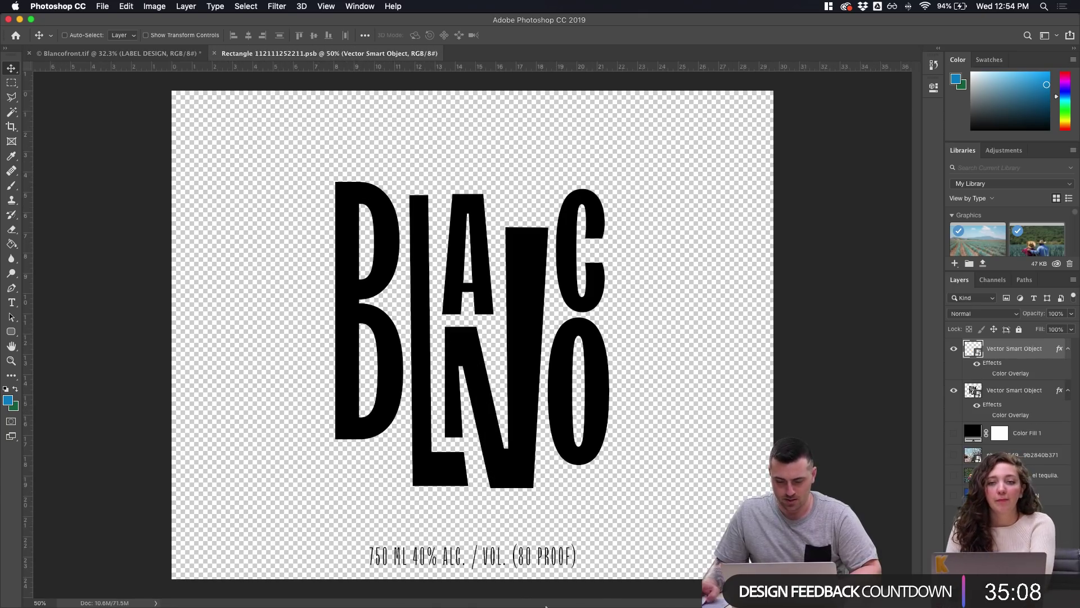
mouse_move(562, 596)
click(476, 598)
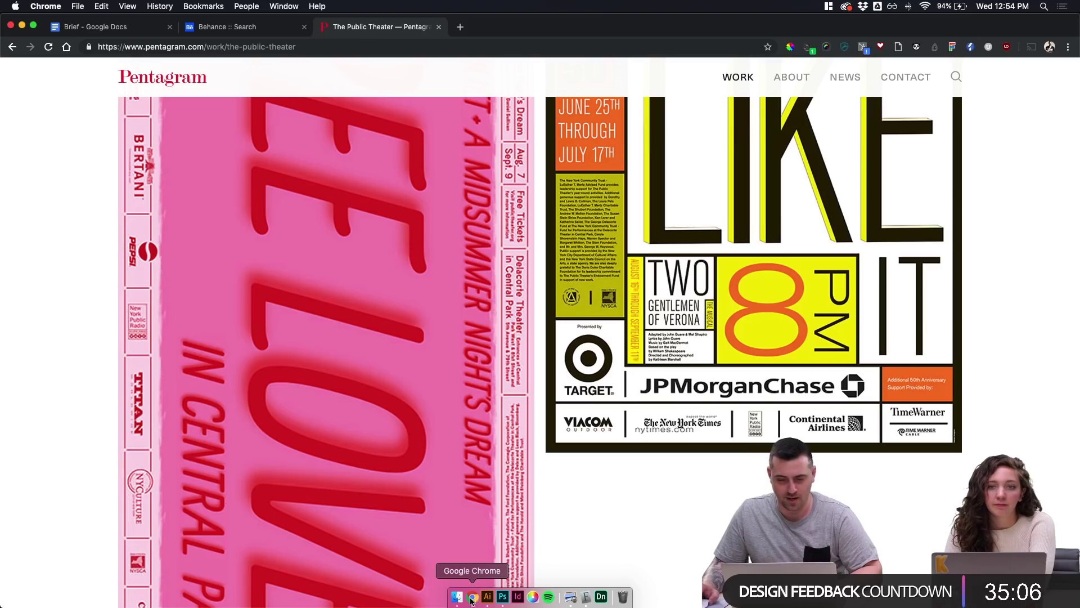
click(502, 597)
click(134, 54)
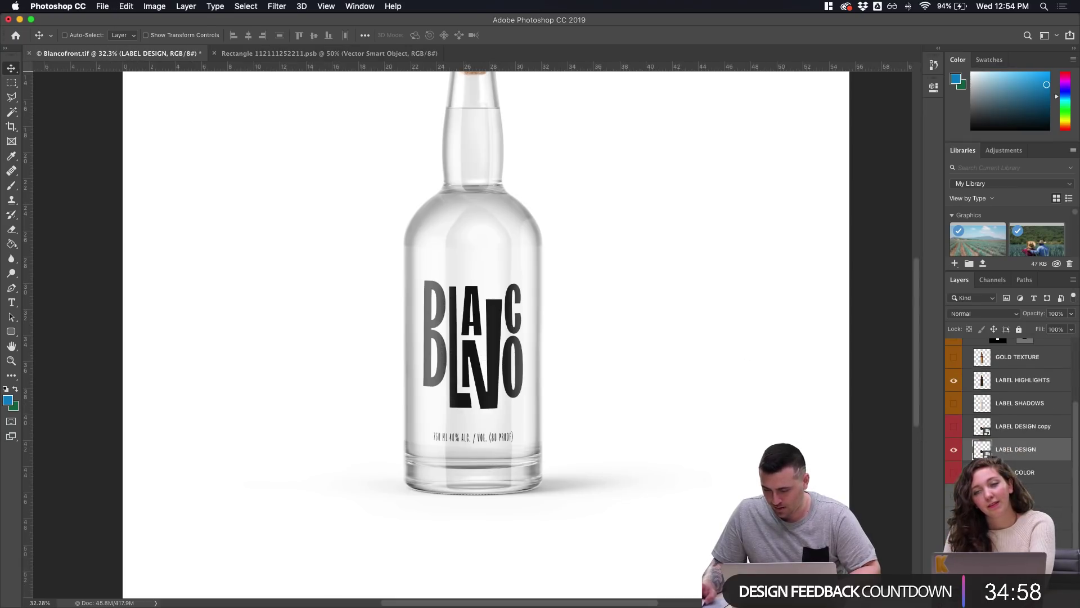
Duplicate the BACKGROUND fill layer and set the copy's color to deep blue 0912cd
scroll(1009, 411, down, 1)
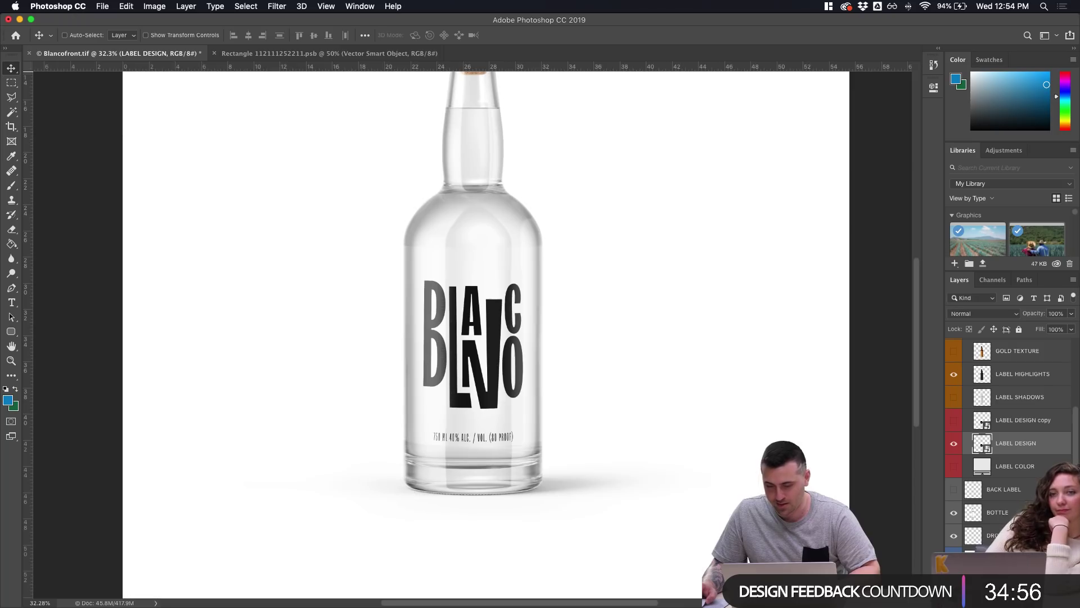
key(alt+comma)
key(super+j)
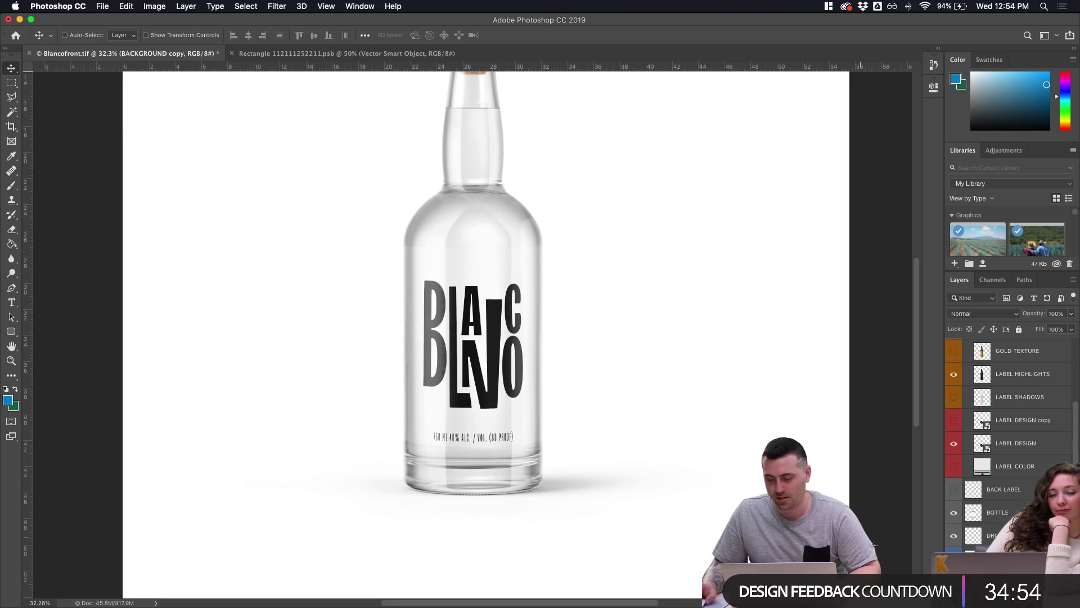
scroll(874, 545, down, 3)
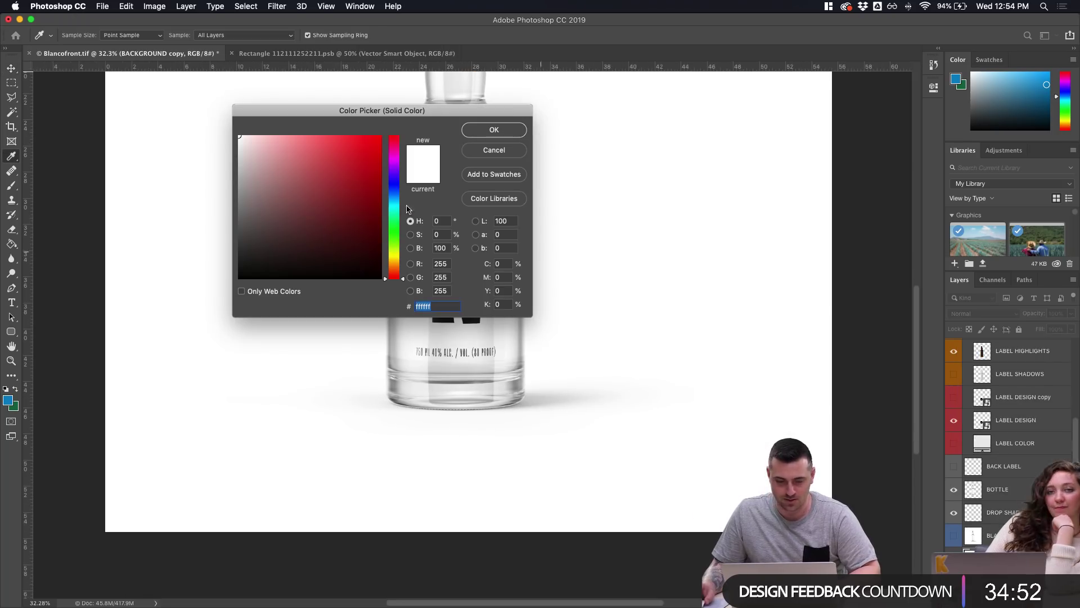
drag(404, 209, 403, 180)
drag(345, 134, 404, 186)
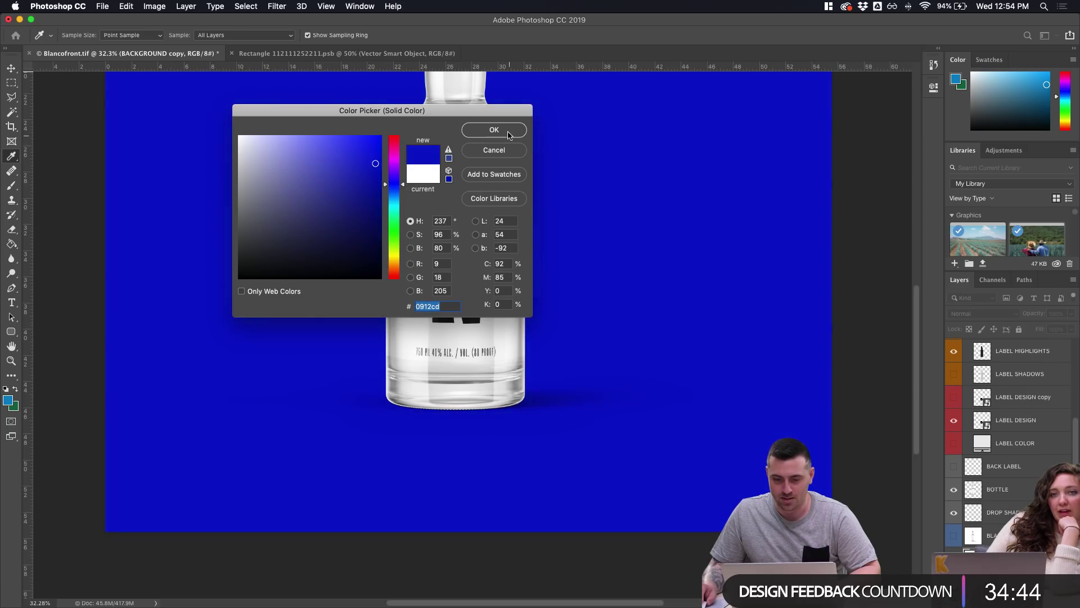
click(507, 130)
scroll(567, 184, up, 1)
scroll(567, 184, up, 1)
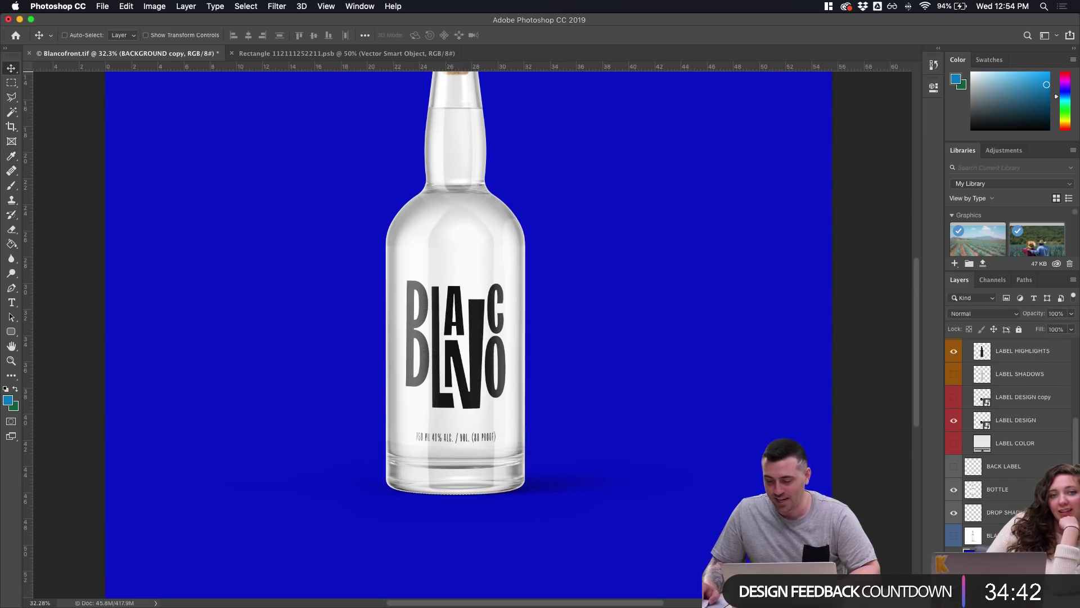
Recolor the duplicated background fill to bright red ff0915
double_click(973, 556)
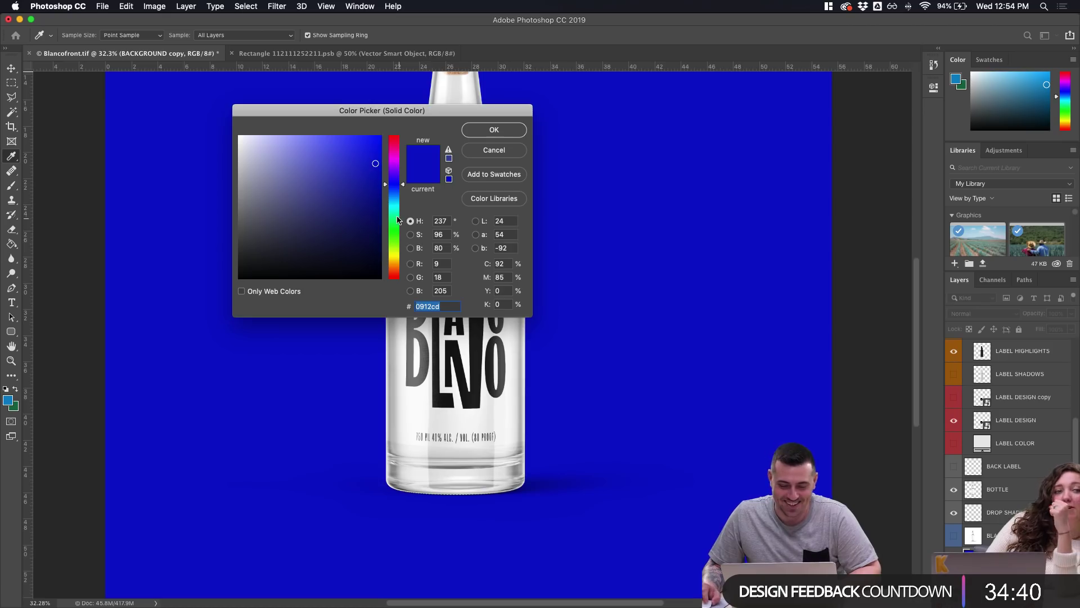
mouse_move(399, 227)
mouse_down()
mouse_move(399, 137)
mouse_move(352, 126)
mouse_move(377, 128)
mouse_up()
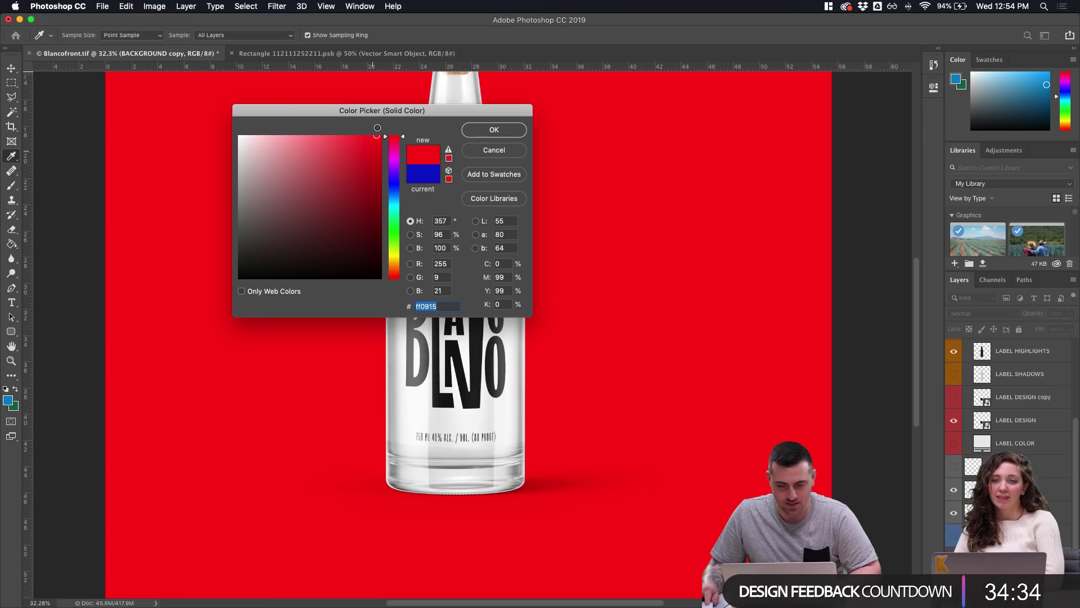
click(495, 130)
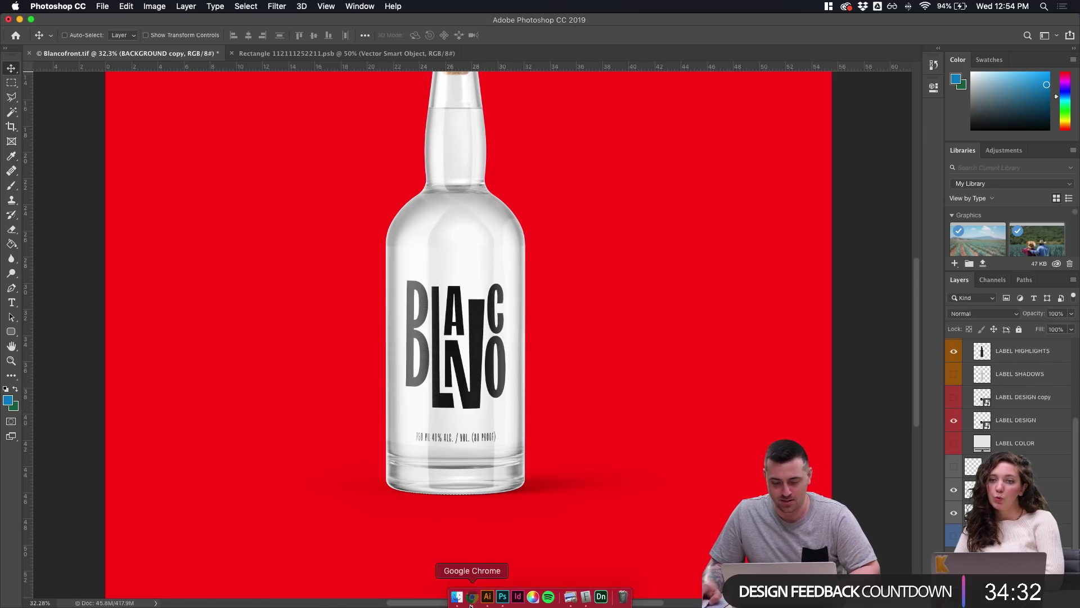
Switch to Chrome and look through the appreciated projects on the signed-in Behance profile
click(472, 598)
click(281, 27)
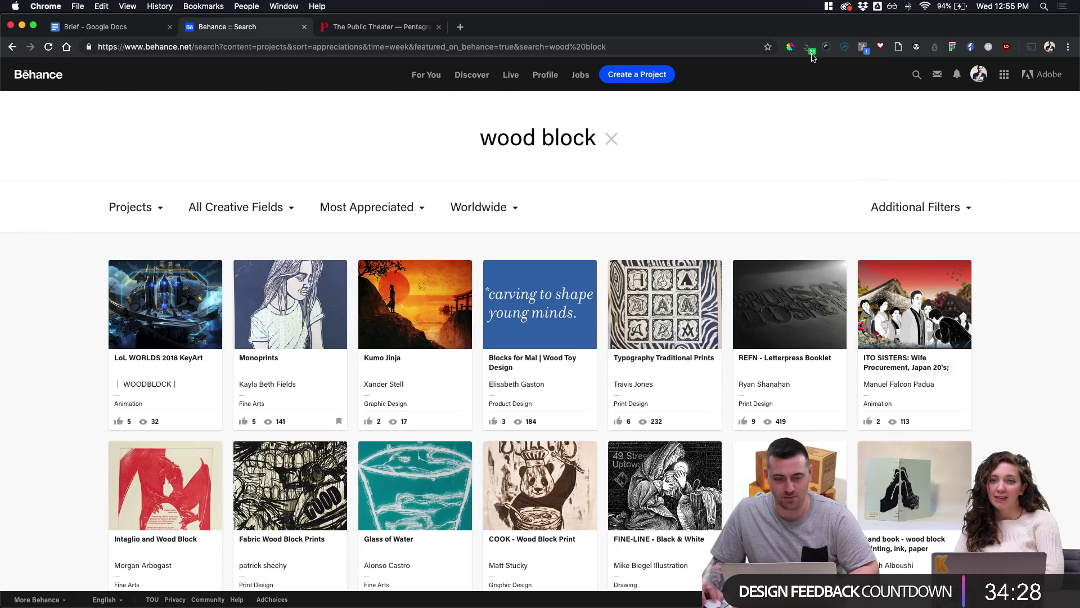
click(979, 78)
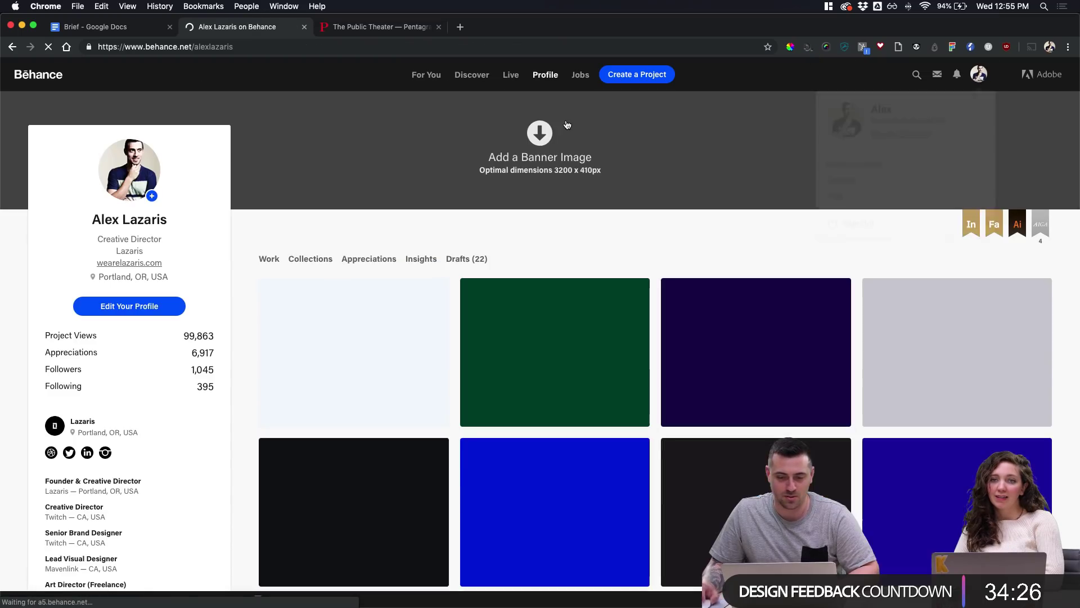
click(373, 260)
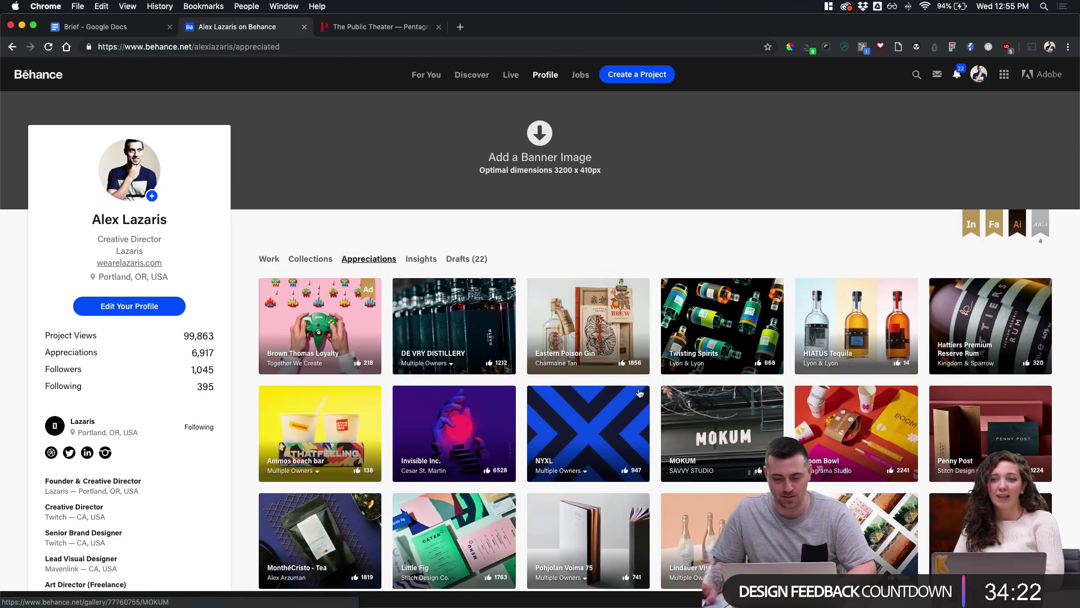
scroll(787, 315, down, 5)
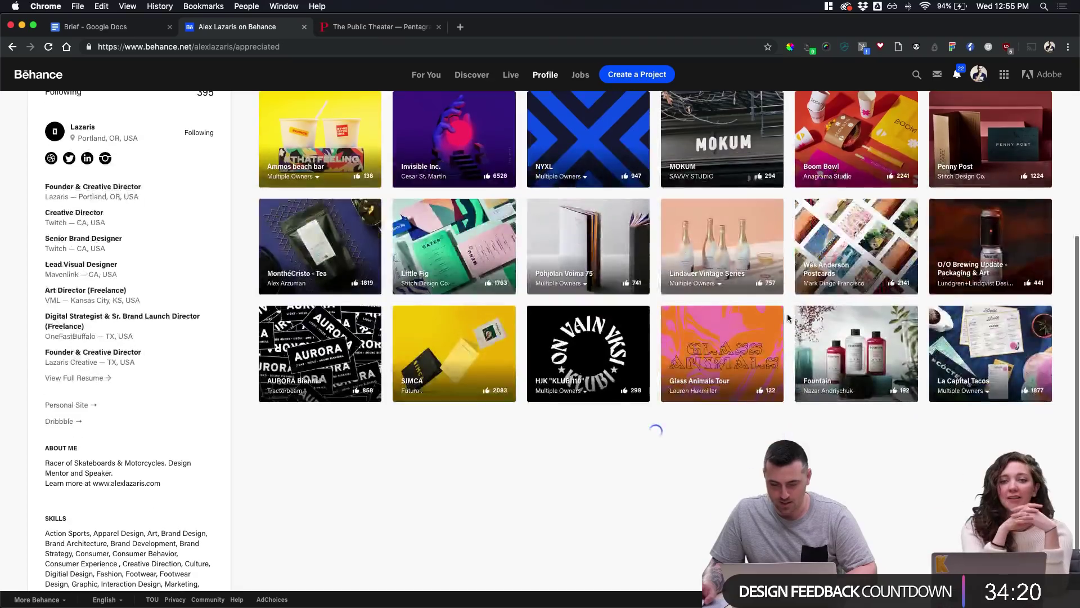
scroll(787, 313, up, 4)
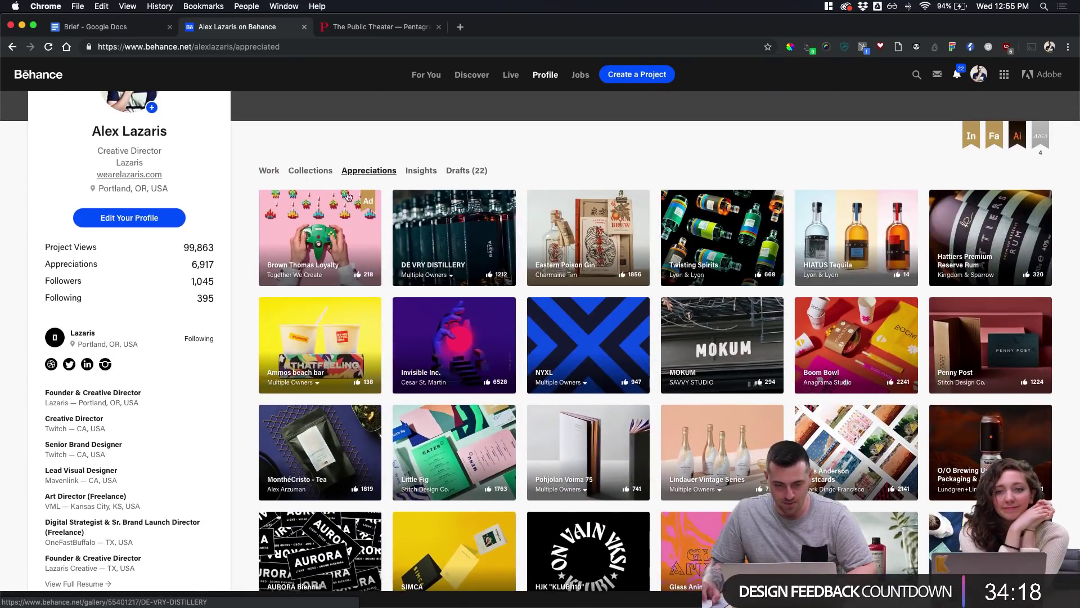
Browse the profile's collections, open the Packaging collection, and look over its projects
click(298, 172)
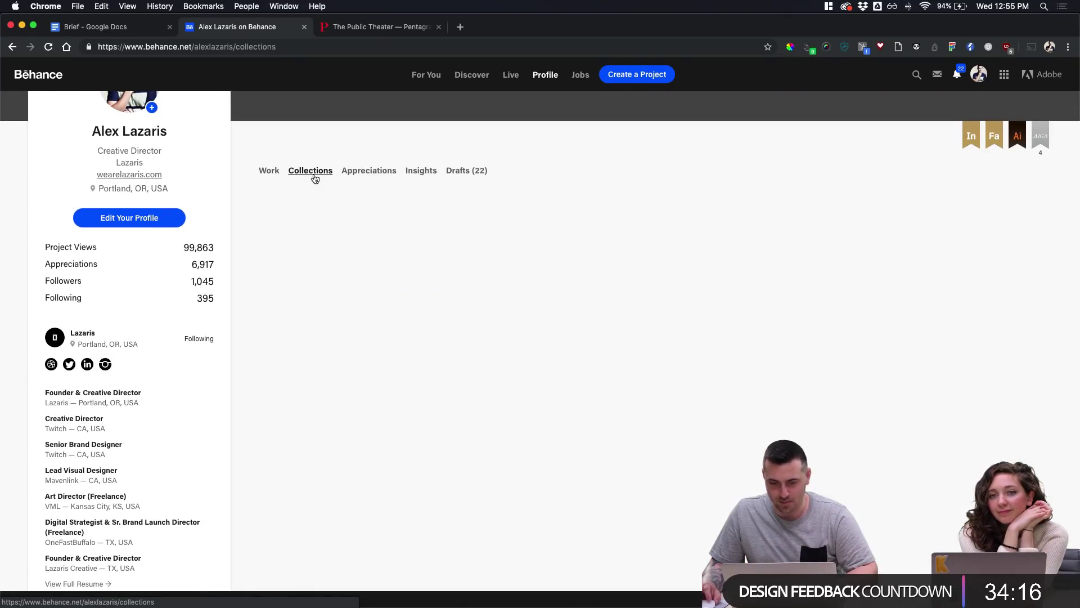
scroll(337, 183, down, 3)
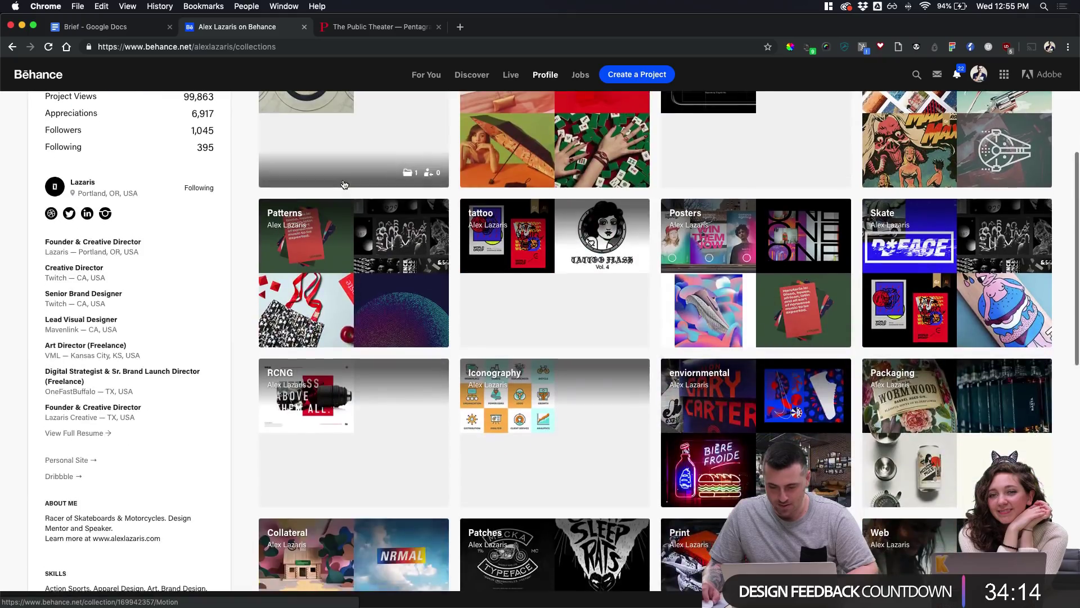
scroll(345, 185, up, 3)
scroll(466, 192, down, 3)
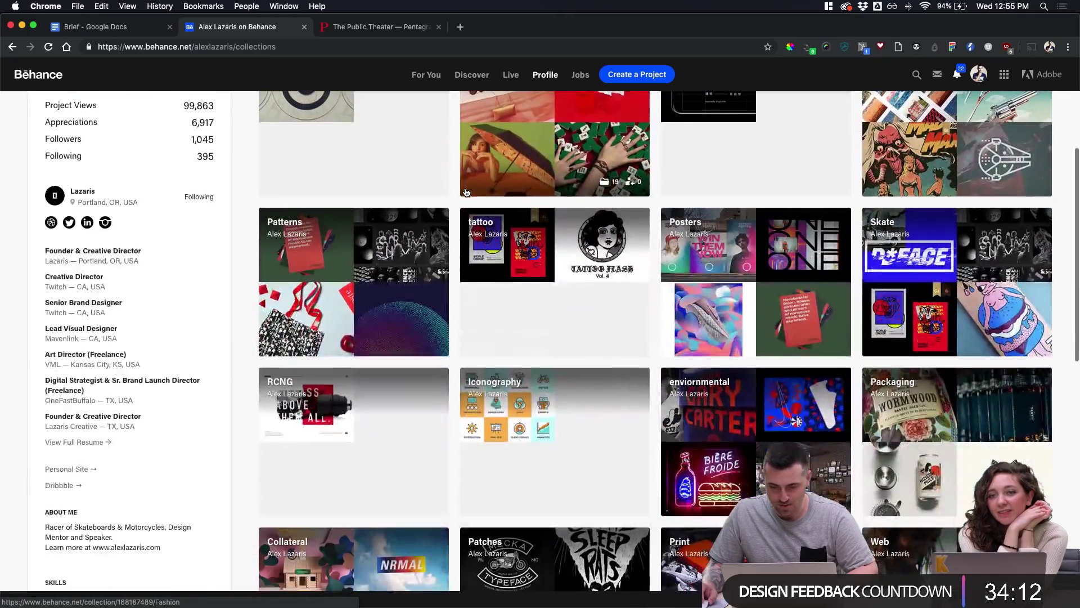
scroll(974, 288, down, 3)
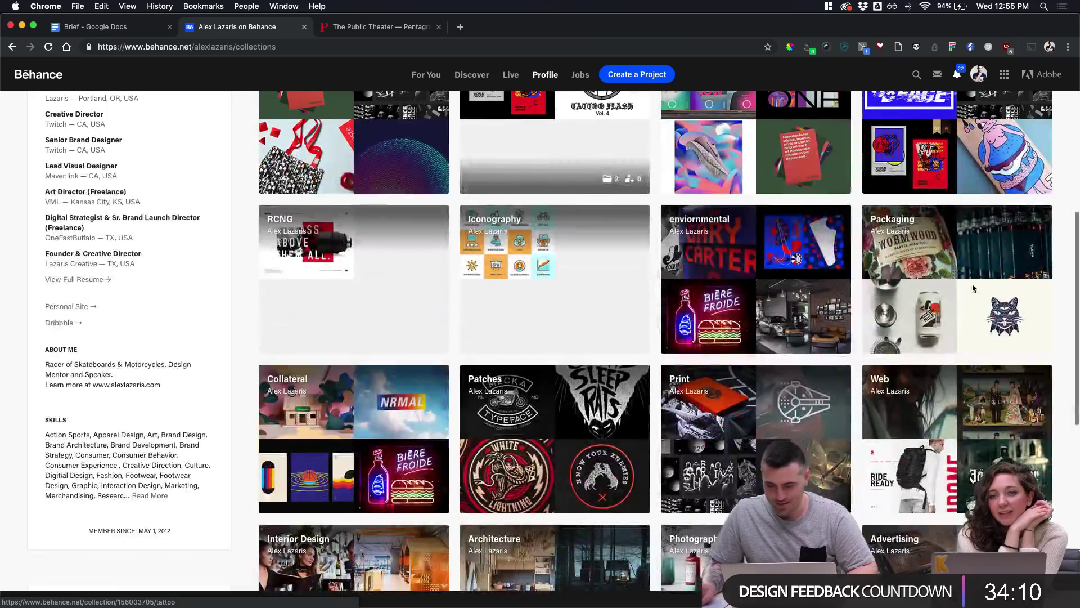
click(900, 225)
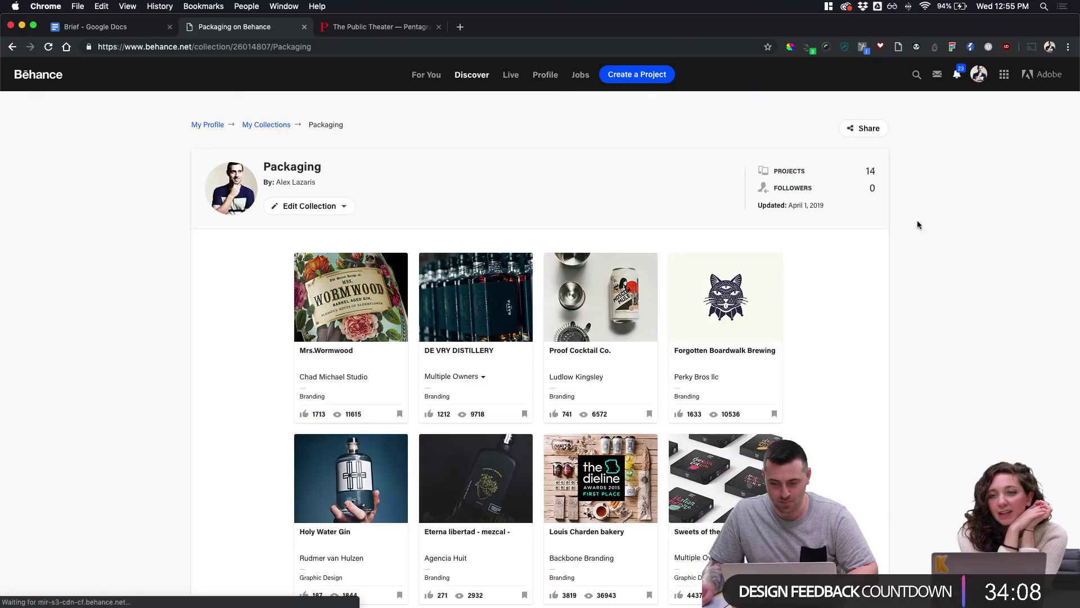
scroll(602, 365, down, 5)
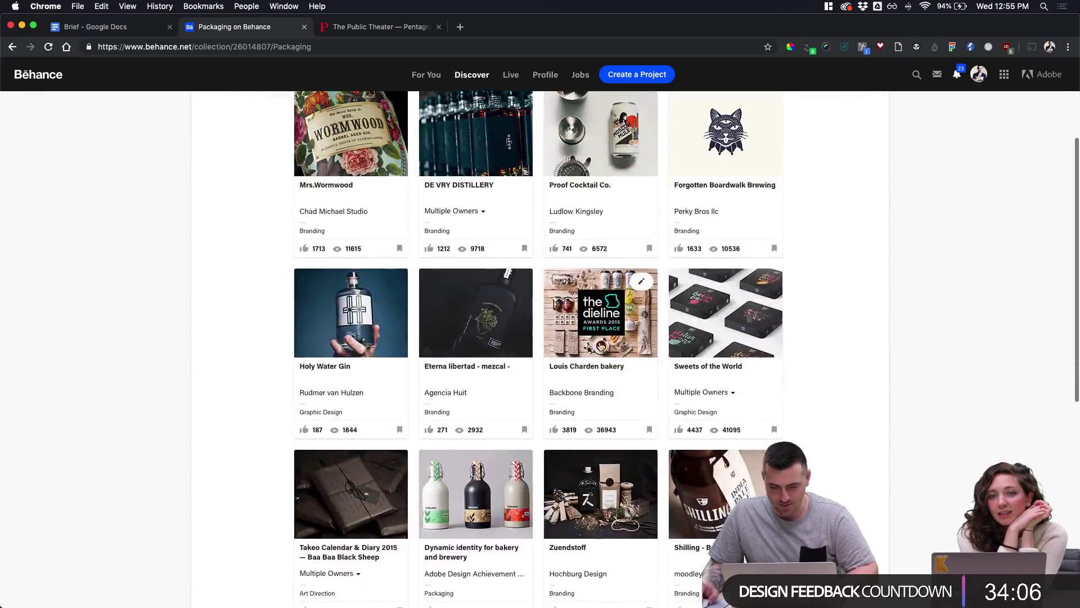
scroll(599, 340, up, 5)
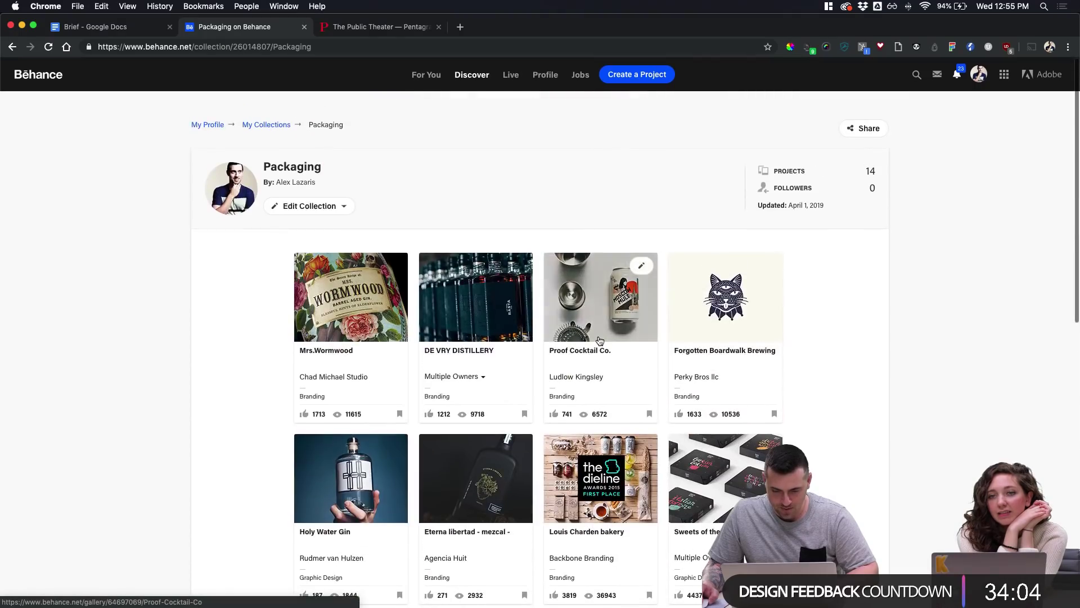
Examine the Mrs.Wormwood gin project's label and cork details up close, and close the Behance page
click(406, 310)
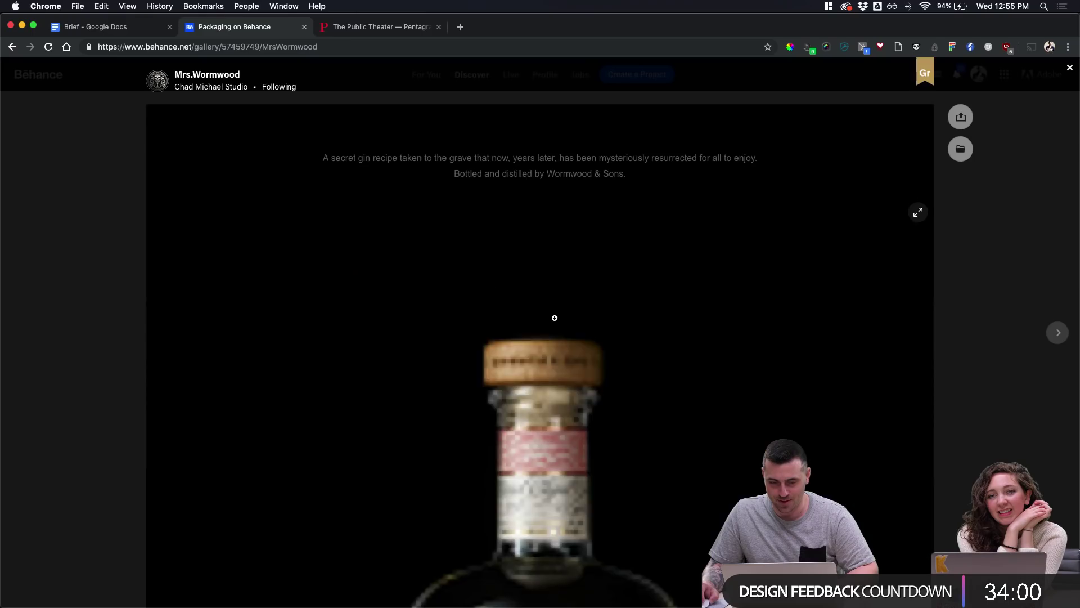
scroll(714, 365, down, 5)
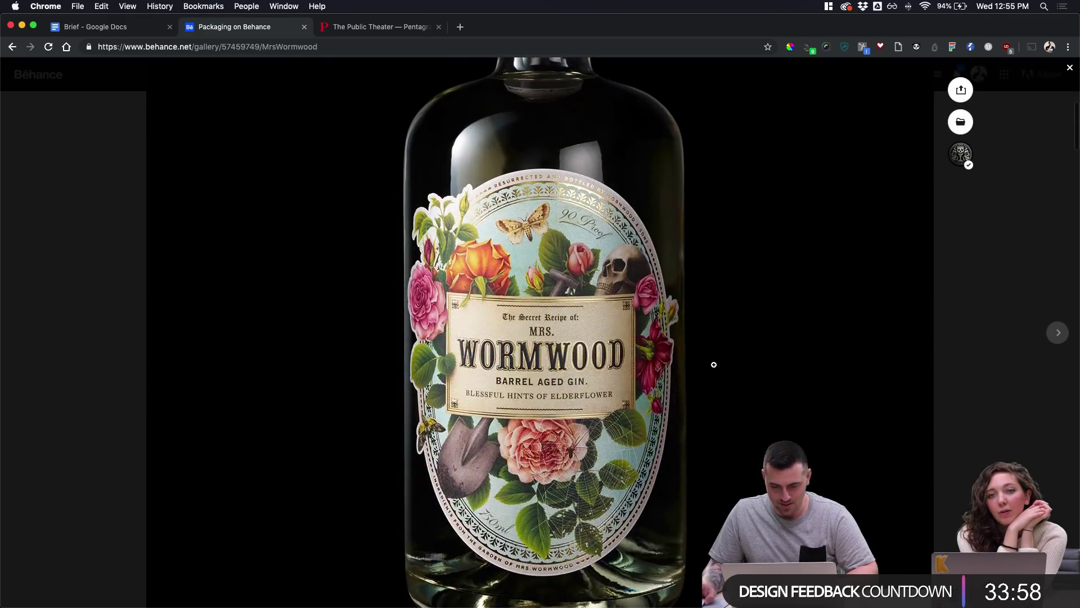
click(714, 365)
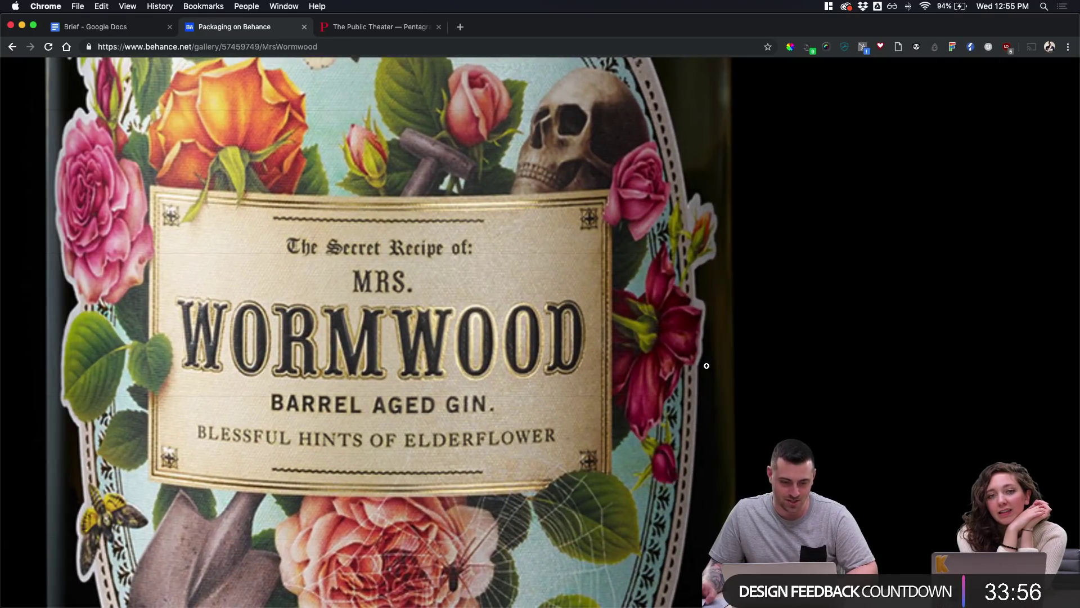
click(706, 365)
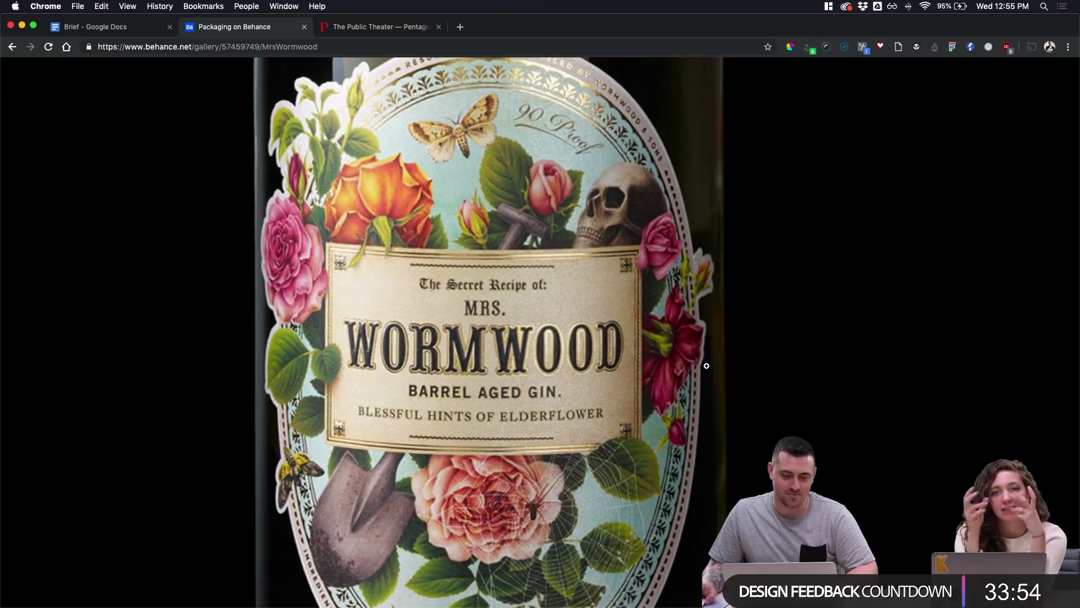
key(Right)
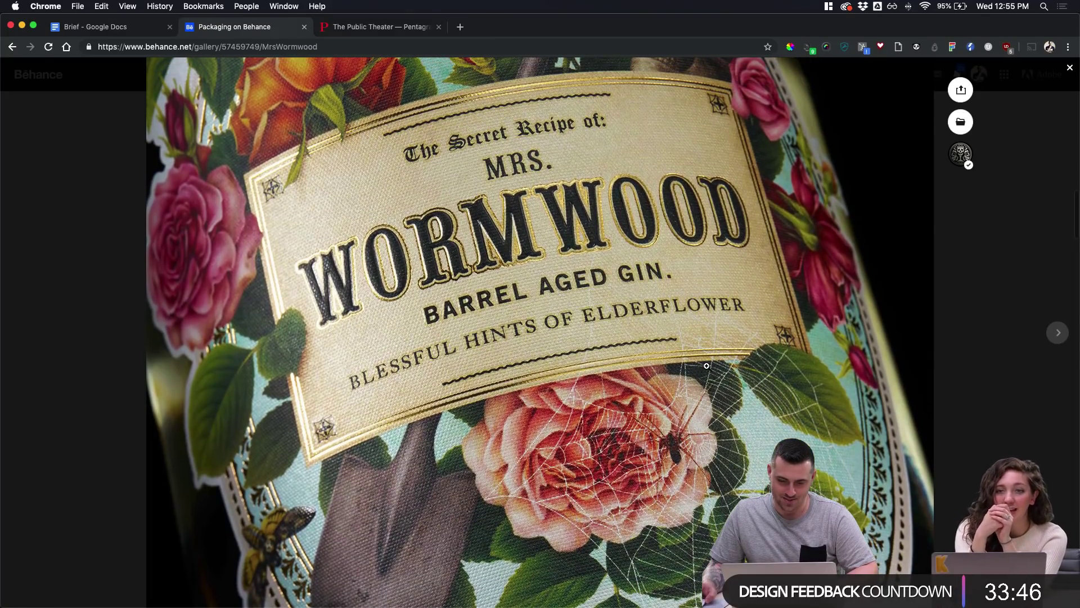
scroll(707, 366, down, 15)
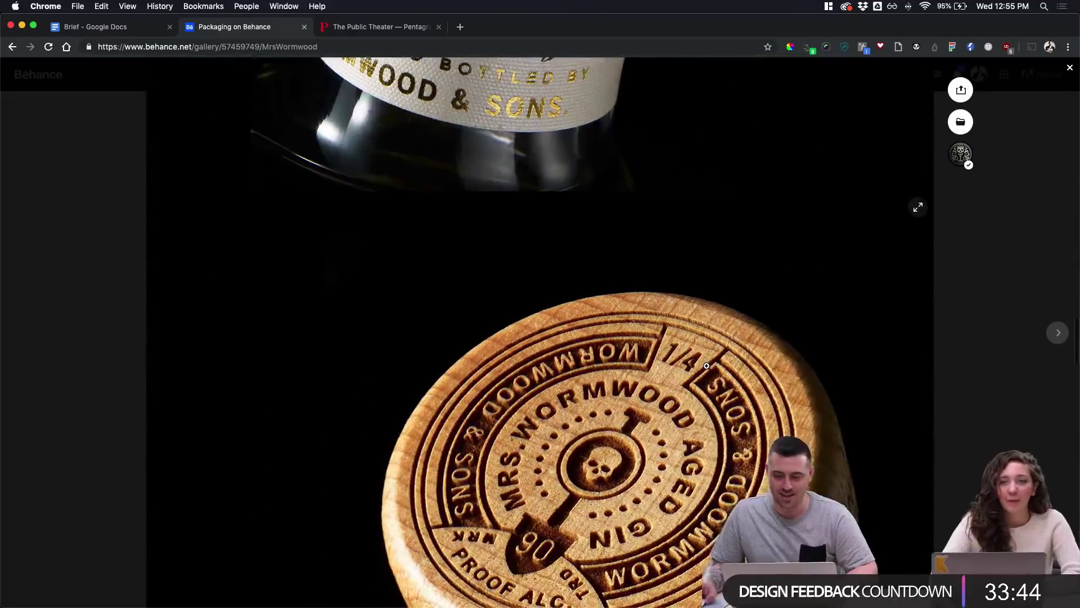
scroll(707, 366, up, 12)
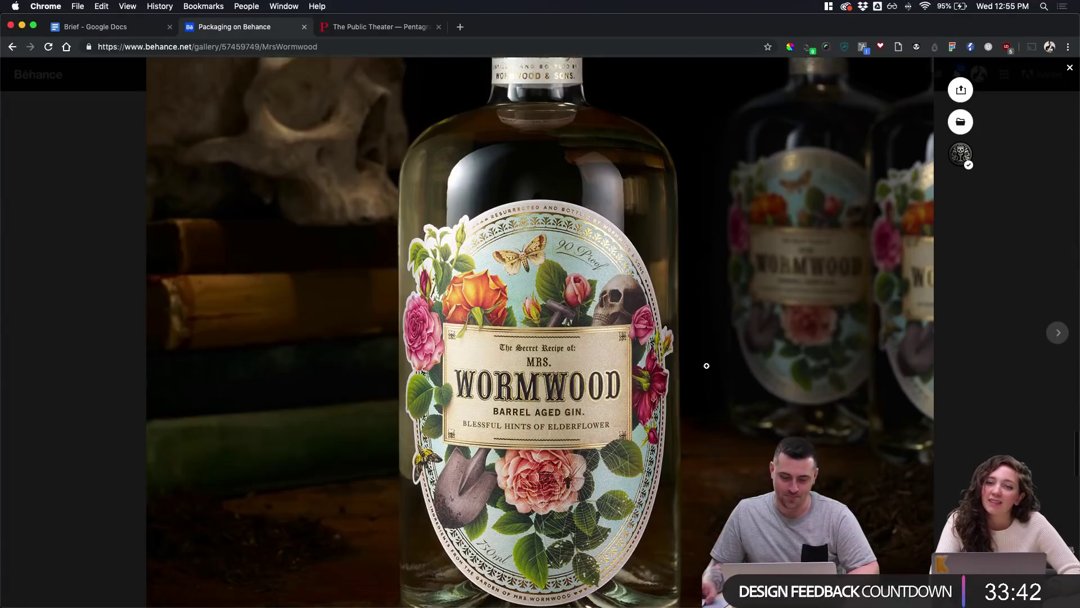
click(304, 27)
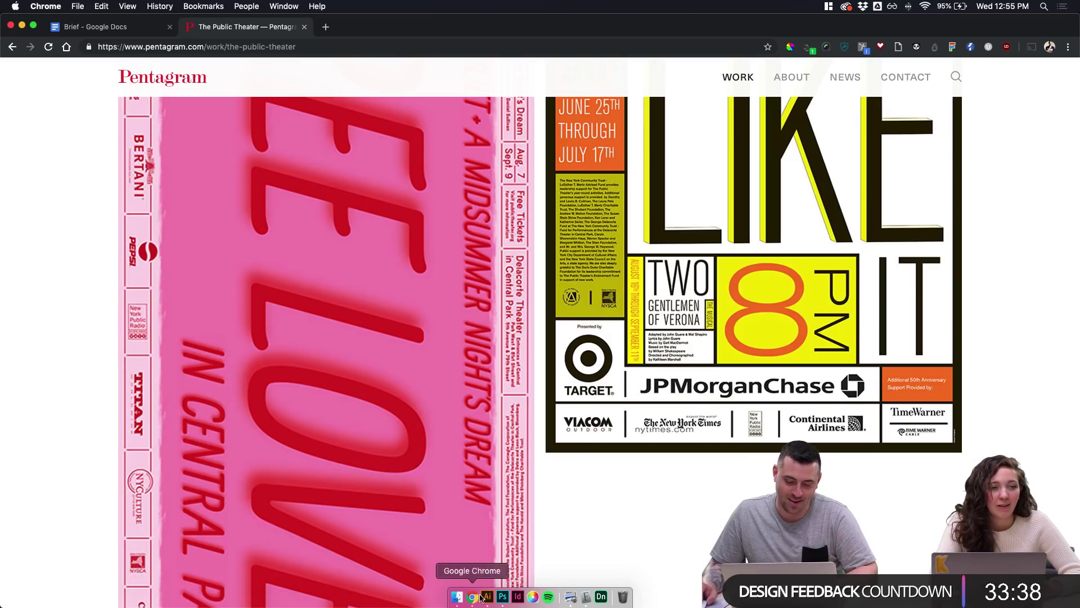
Switch to Photoshop and try orange, aqua, yellow and blue for the red background fill, then discard the color change
click(502, 598)
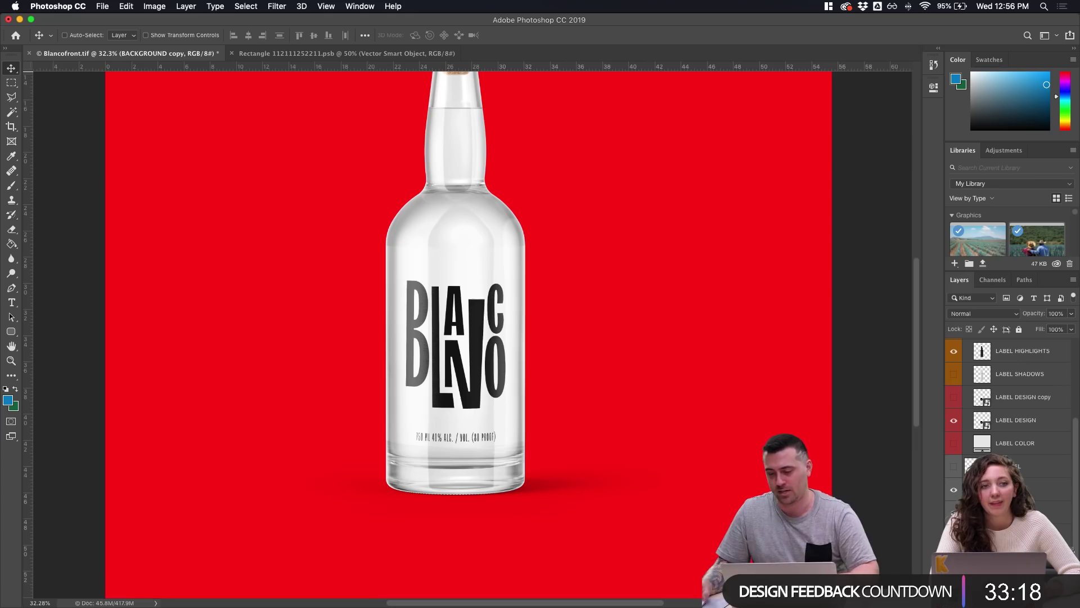
double_click(982, 489)
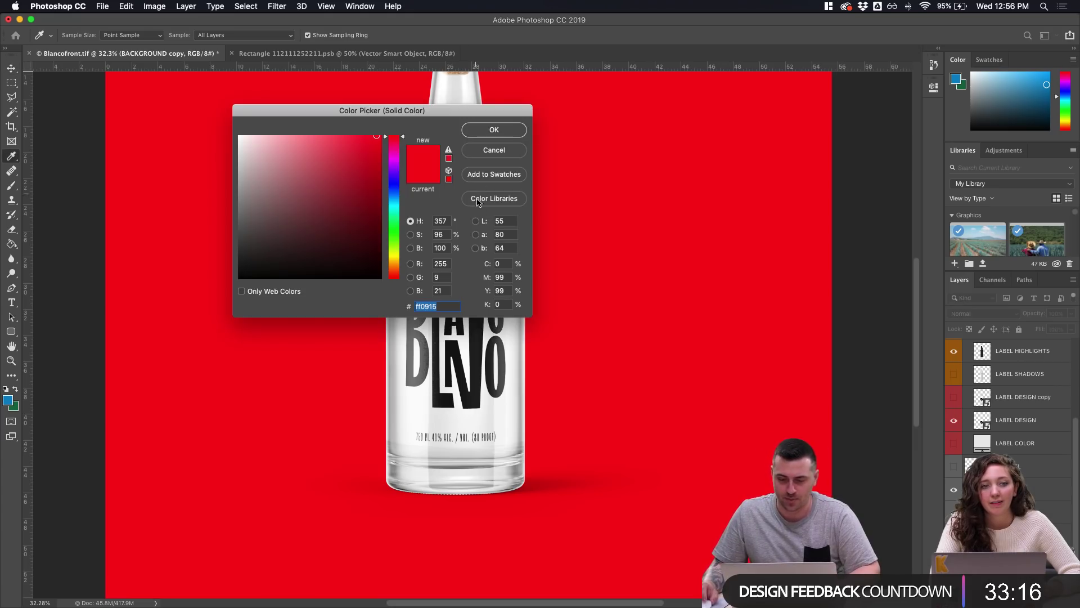
drag(389, 256, 390, 263)
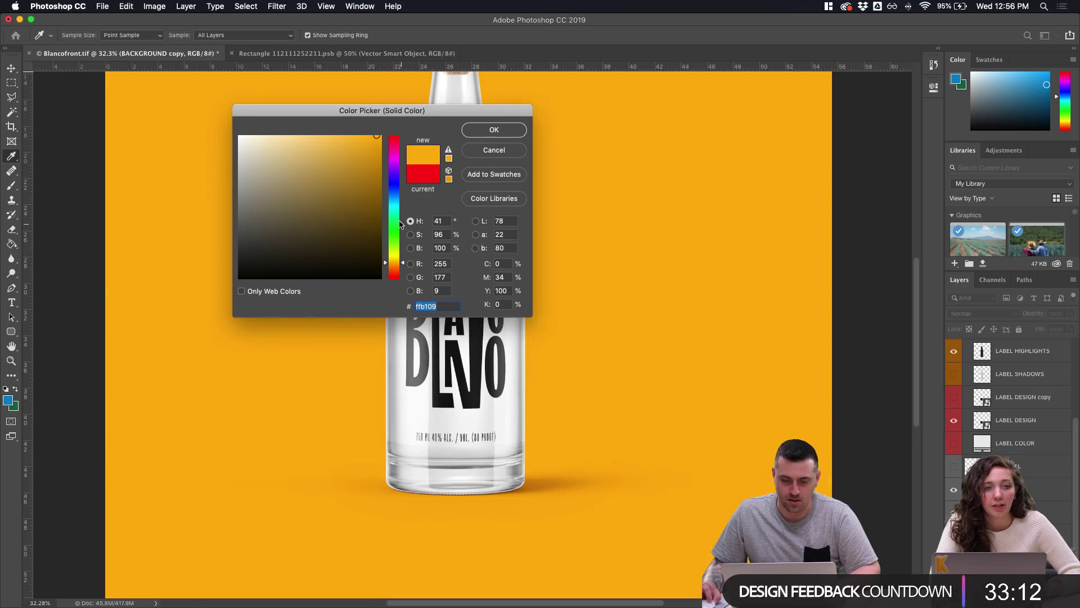
drag(401, 224, 337, 135)
drag(423, 118, 790, 138)
click(708, 163)
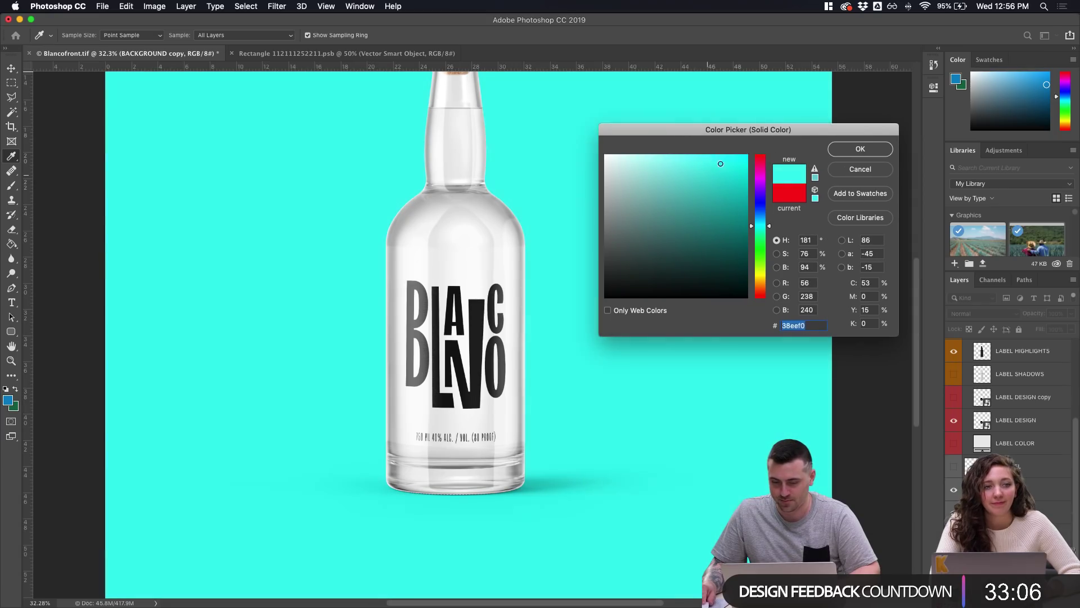
drag(720, 164, 732, 169)
drag(771, 229, 769, 277)
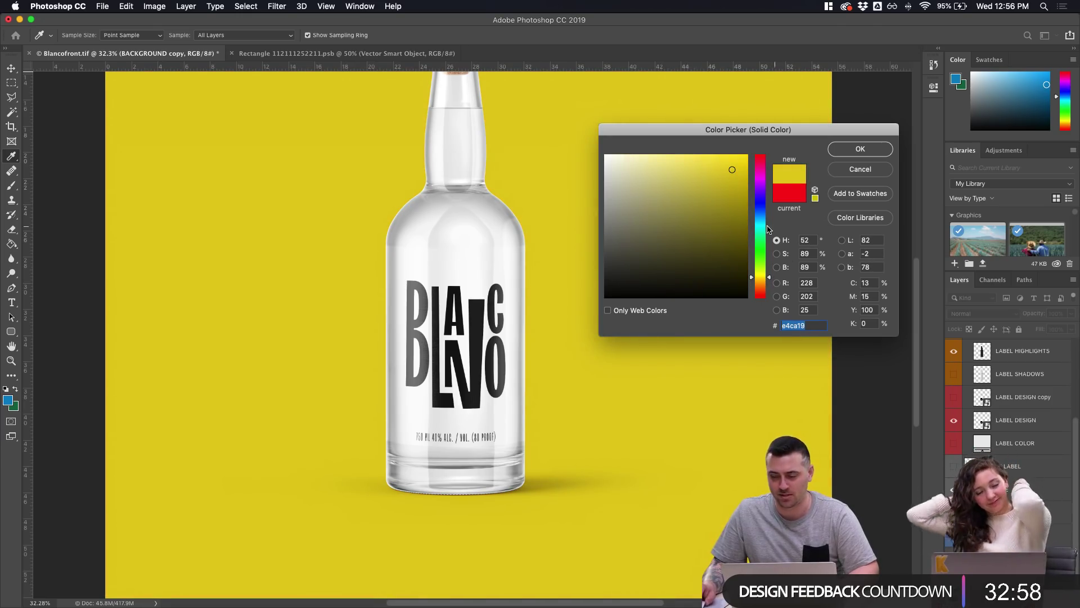
mouse_move(768, 229)
mouse_down()
mouse_move(770, 157)
mouse_move(768, 223)
mouse_up()
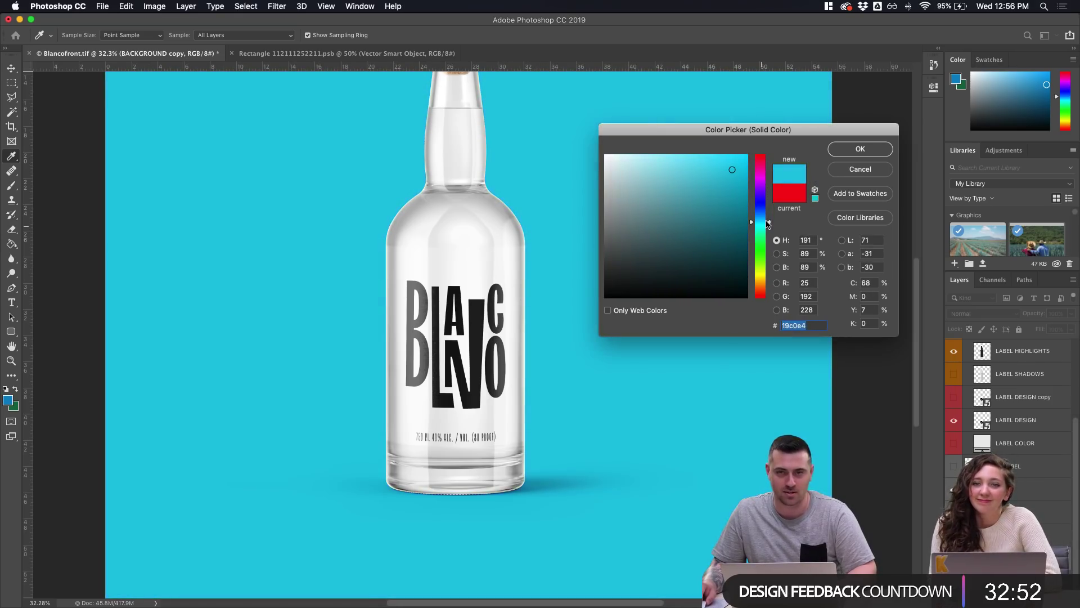
click(860, 170)
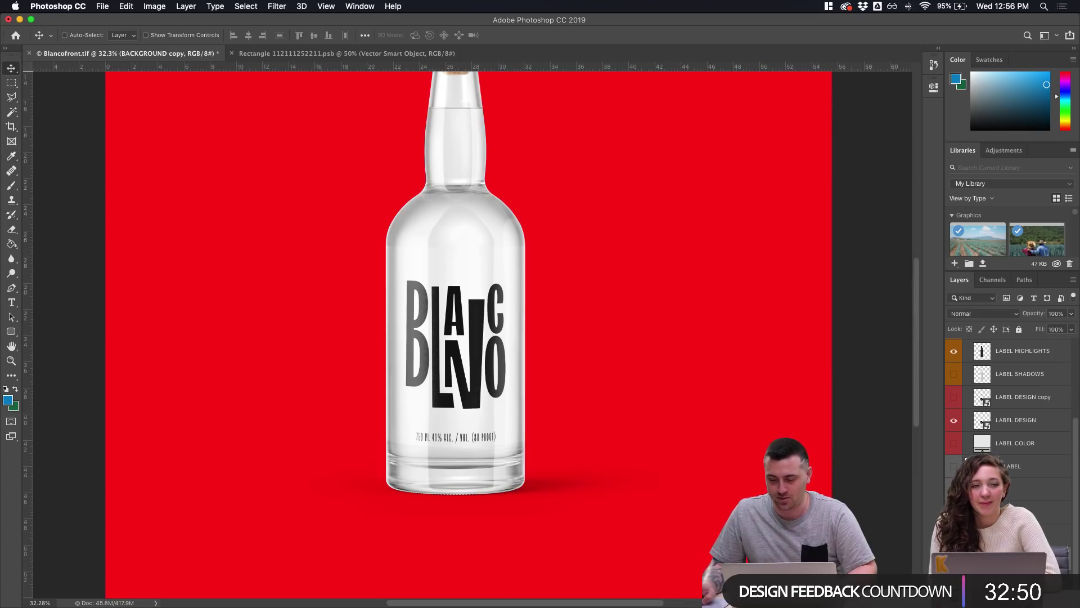
Hide the red background copy and the LABEL HIGHLIGHTS layer, and check the bottle with and without the label design
key(super+comma)
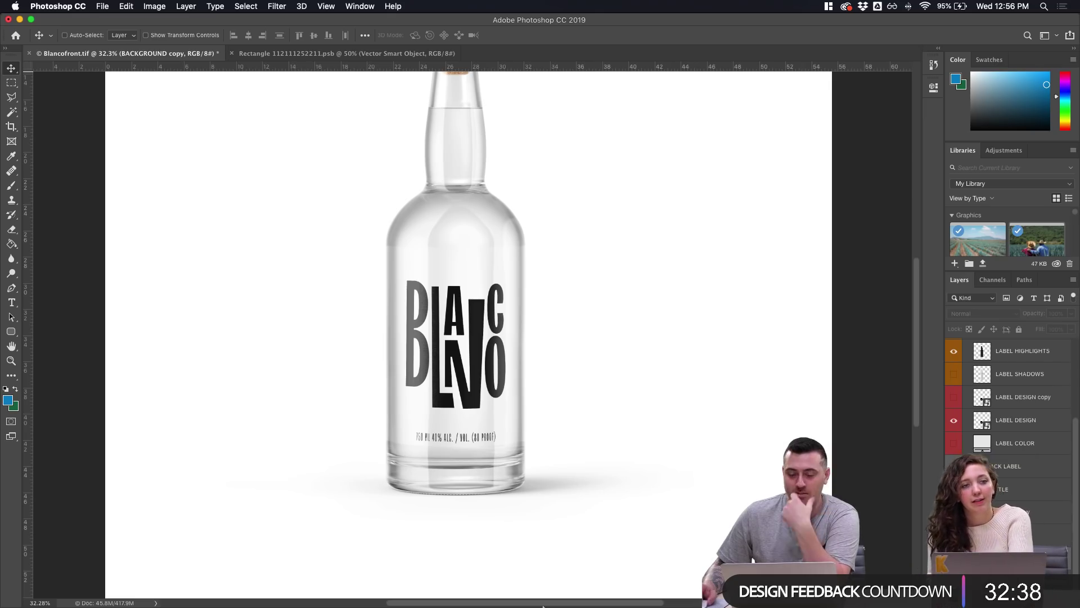
mouse_move(530, 606)
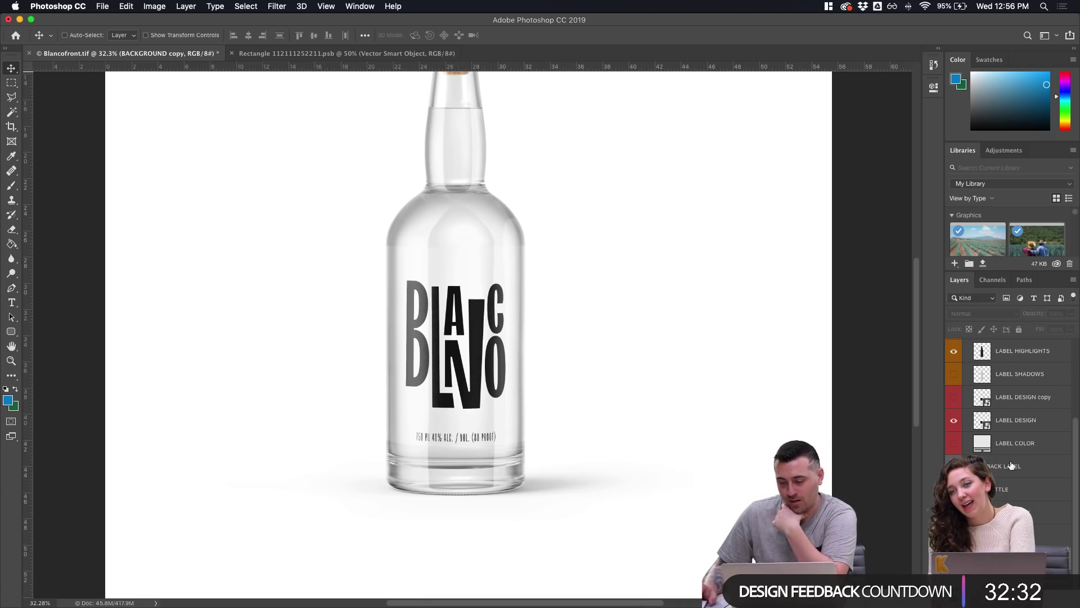
scroll(1034, 480, up, 5)
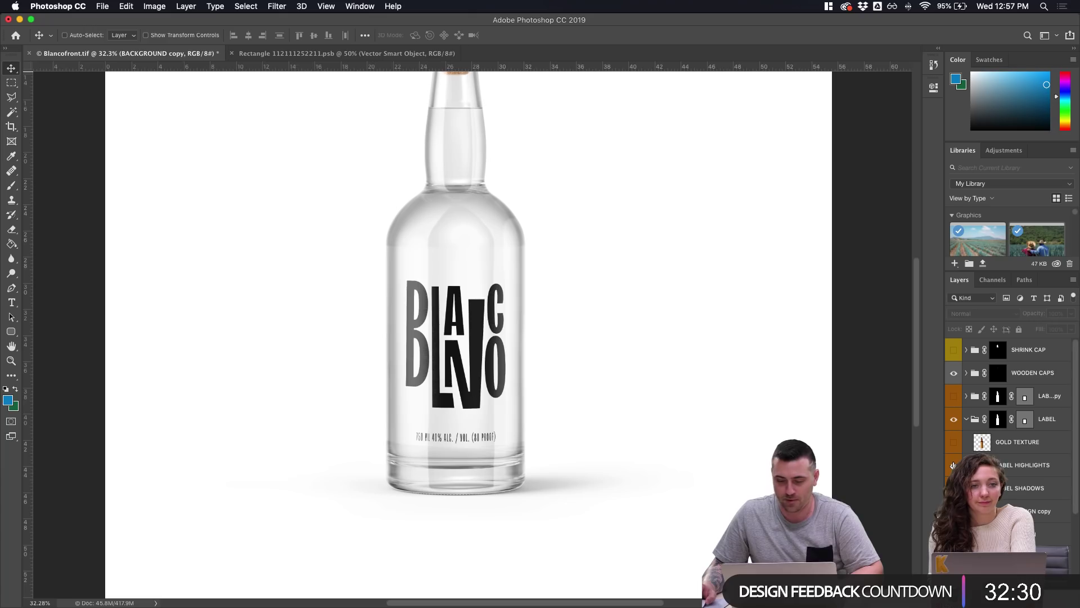
click(953, 465)
click(953, 464)
click(953, 464)
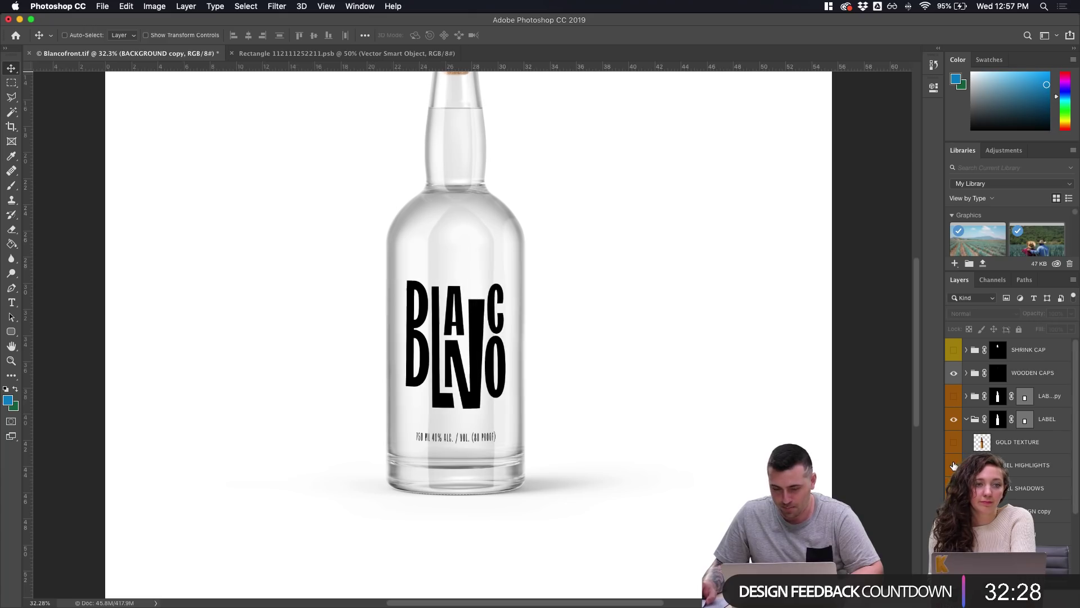
click(953, 534)
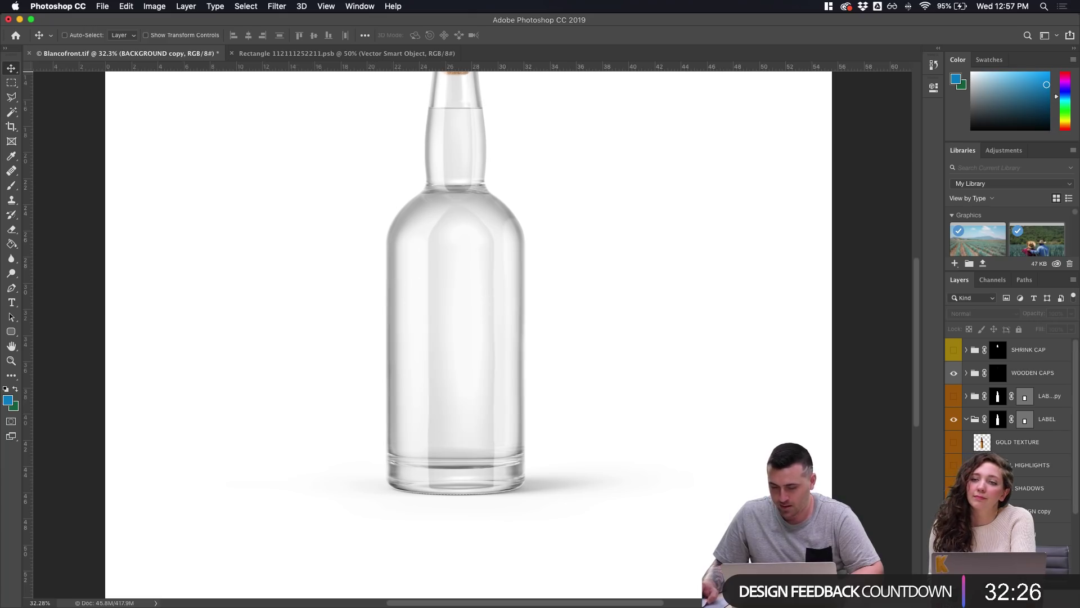
click(954, 534)
Open the LABEL DESIGN smart object, add a new layer, and make a rectangular selection around the BLANCO lettering
double_click(982, 534)
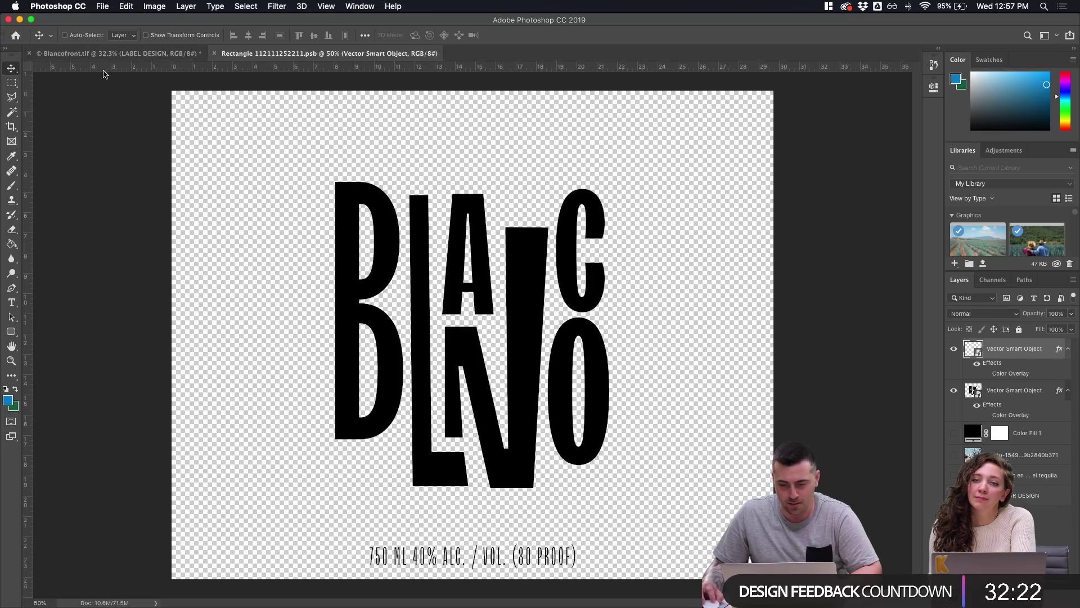
key(ctrl+shift+alt+n)
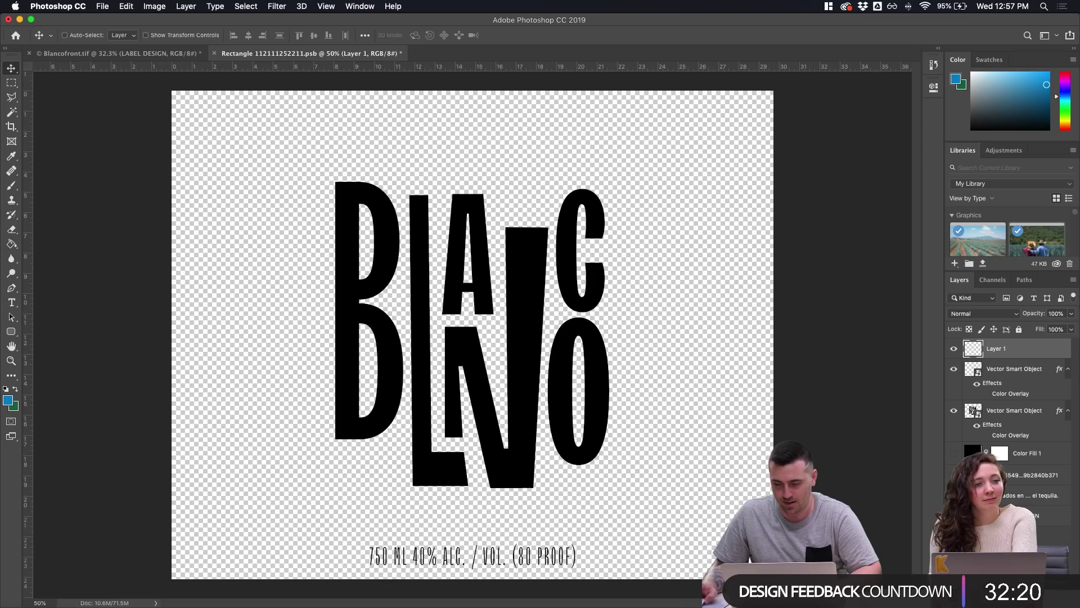
key(m)
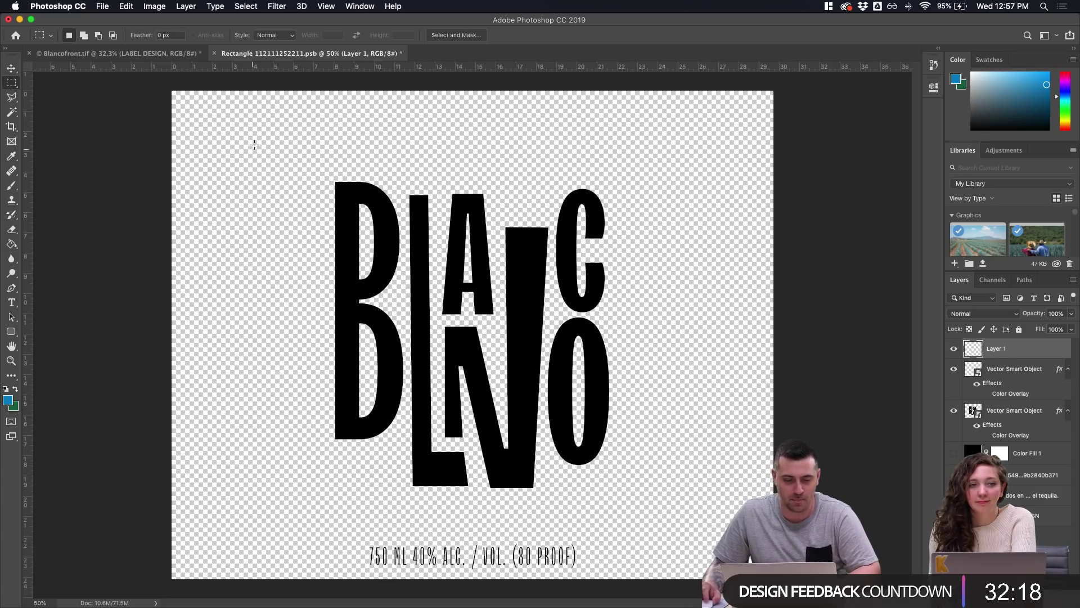
drag(170, 89, 390, 304)
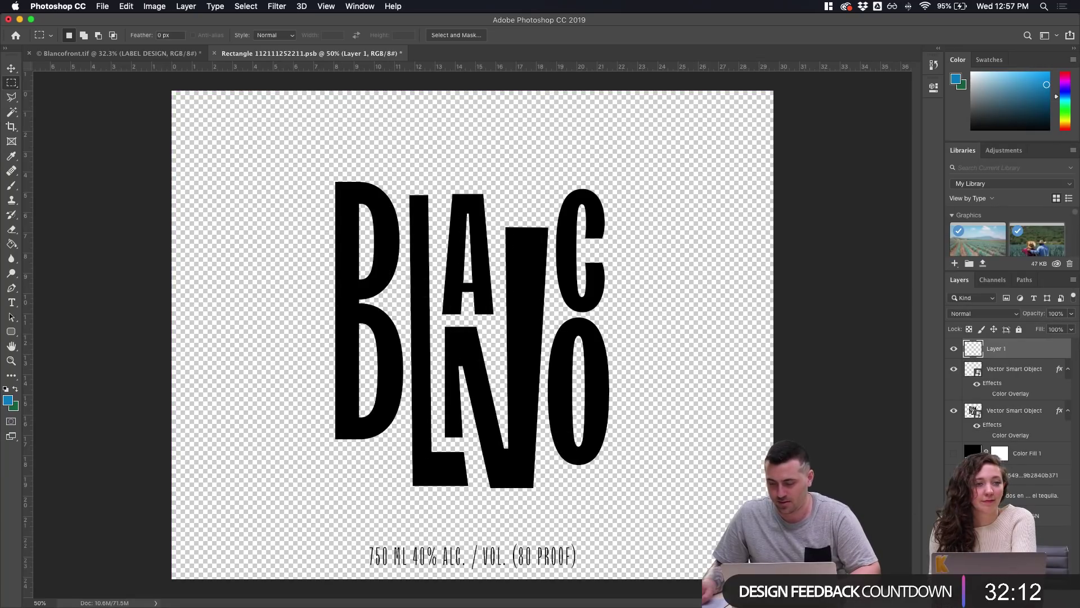
click(409, 225)
mouse_move(317, 166)
mouse_down()
mouse_move(667, 478)
mouse_move(681, 503)
mouse_move(657, 506)
mouse_up()
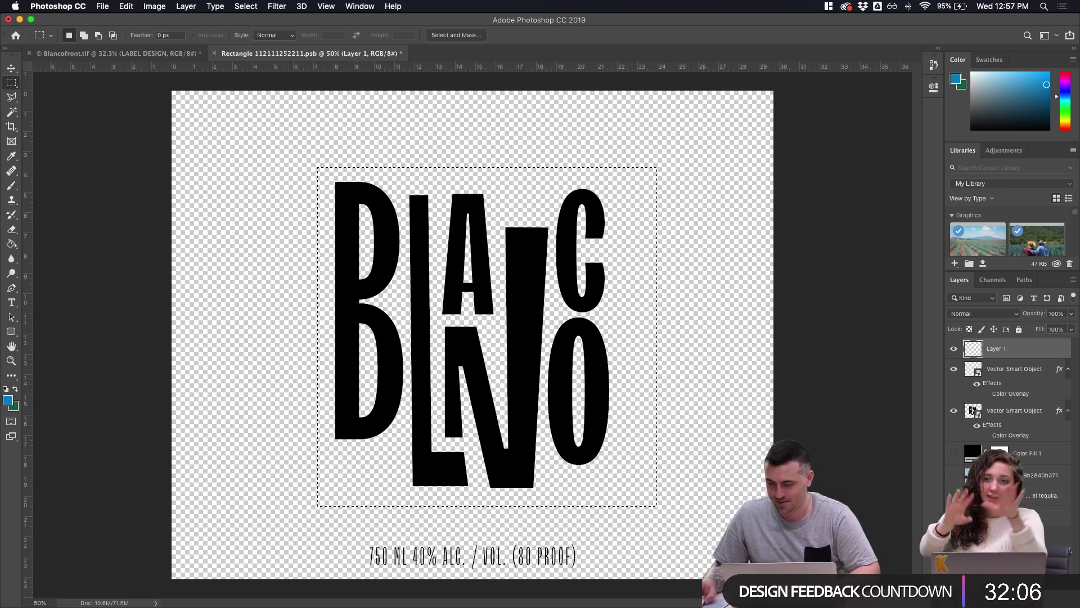
Fill the rectangular selection on the new layer with white using the Paint Bucket, and deselect it
key(g)
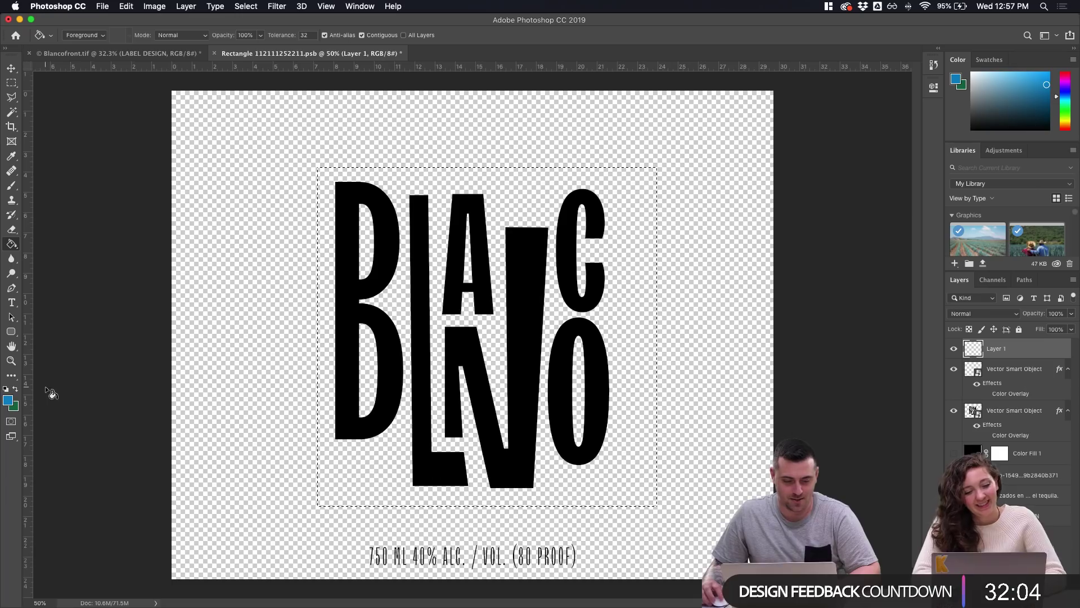
click(6, 388)
click(16, 388)
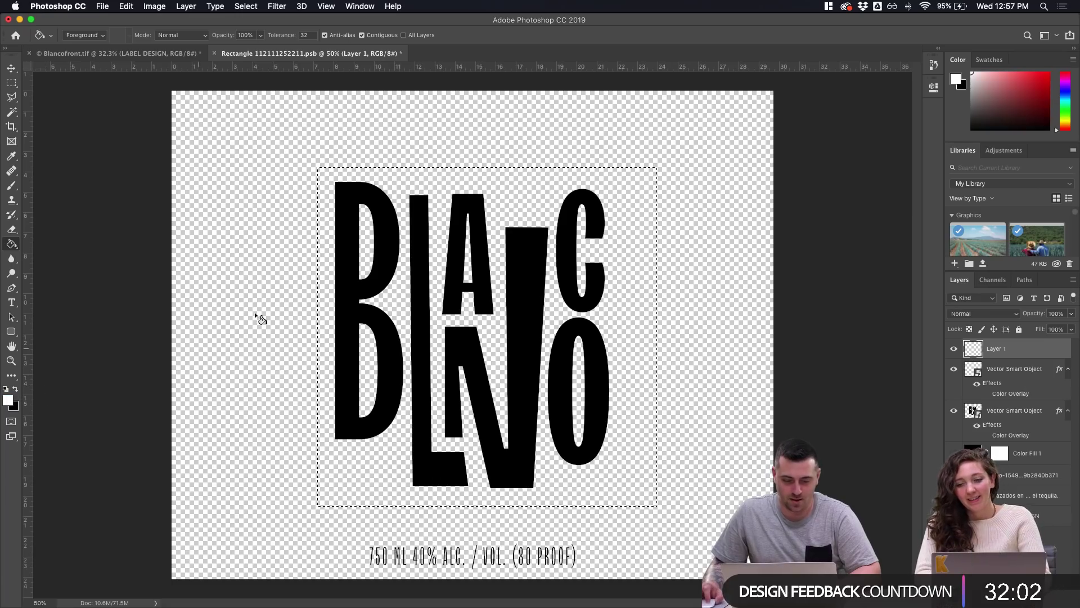
click(321, 301)
key(cmd+d)
Place the white rectangle beneath the lettering layers, center it behind BLANCO, and save the artwork to update the bottle mockup
drag(1007, 348, 1011, 431)
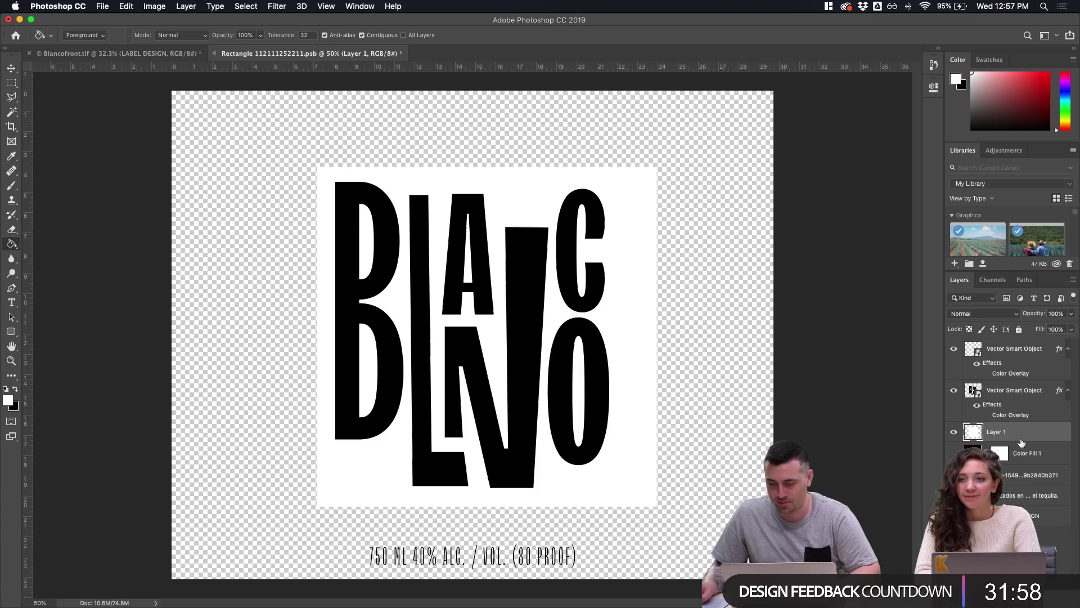
key(v)
drag(646, 443, 635, 443)
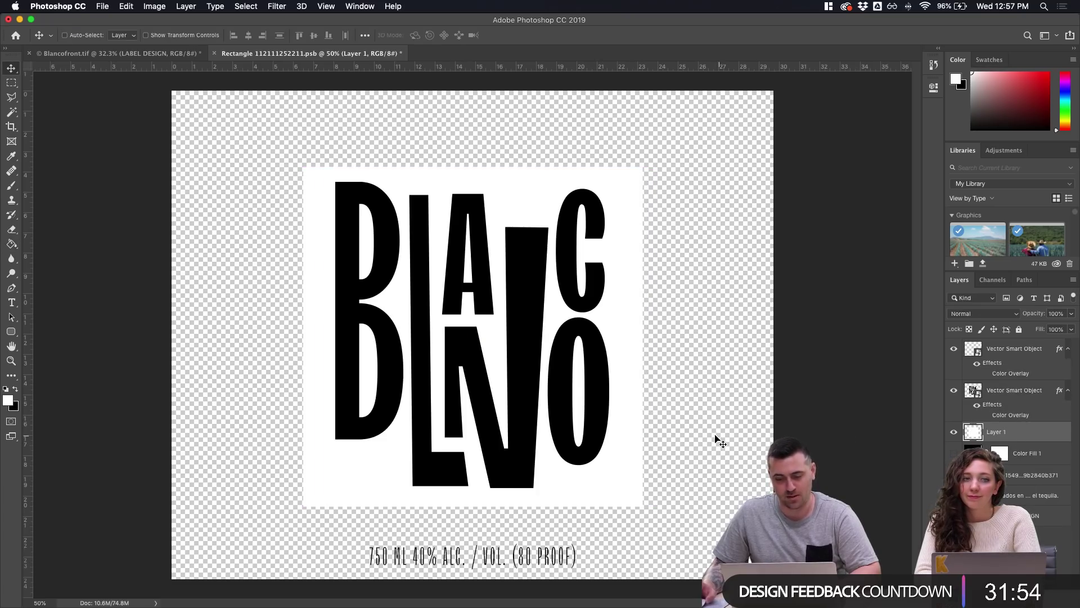
key(cmd+s)
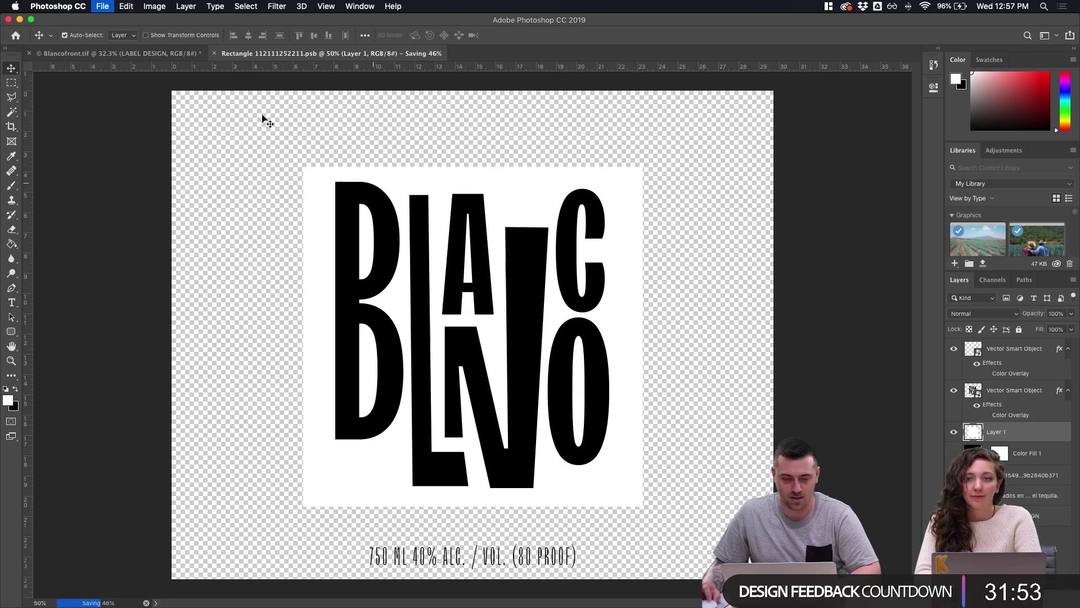
click(142, 54)
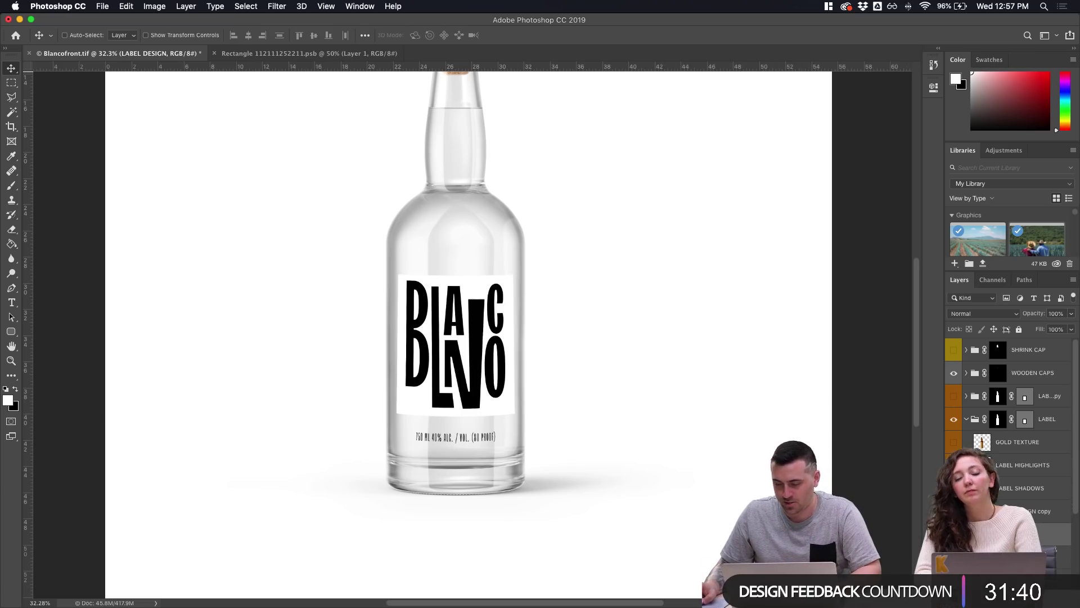
In the label artwork, show the agave photo instead of the white rectangle and add a reversed Gradient Map above the photo
click(331, 53)
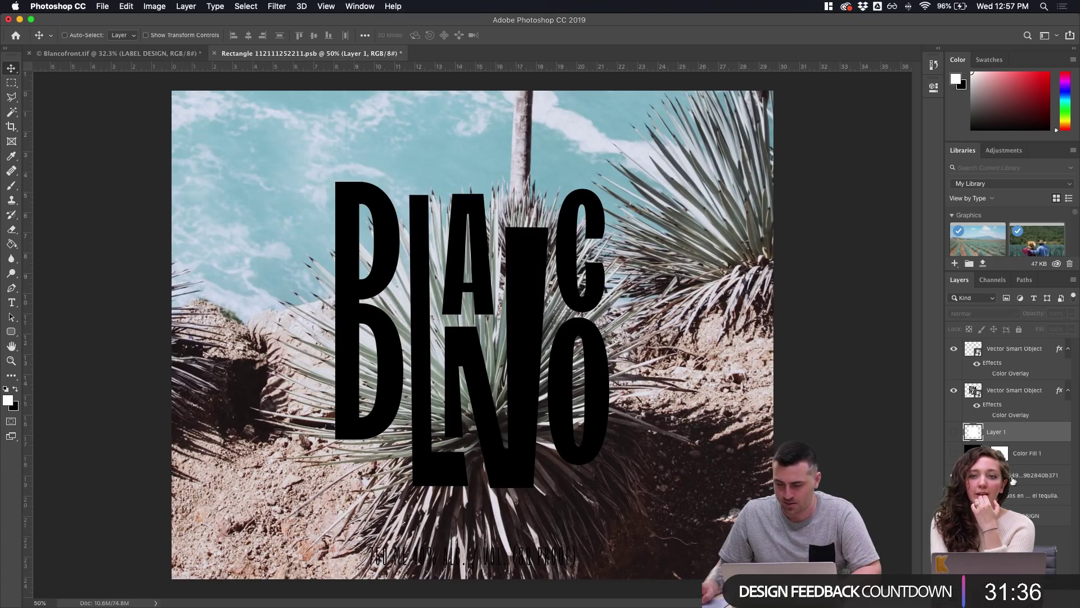
click(1026, 479)
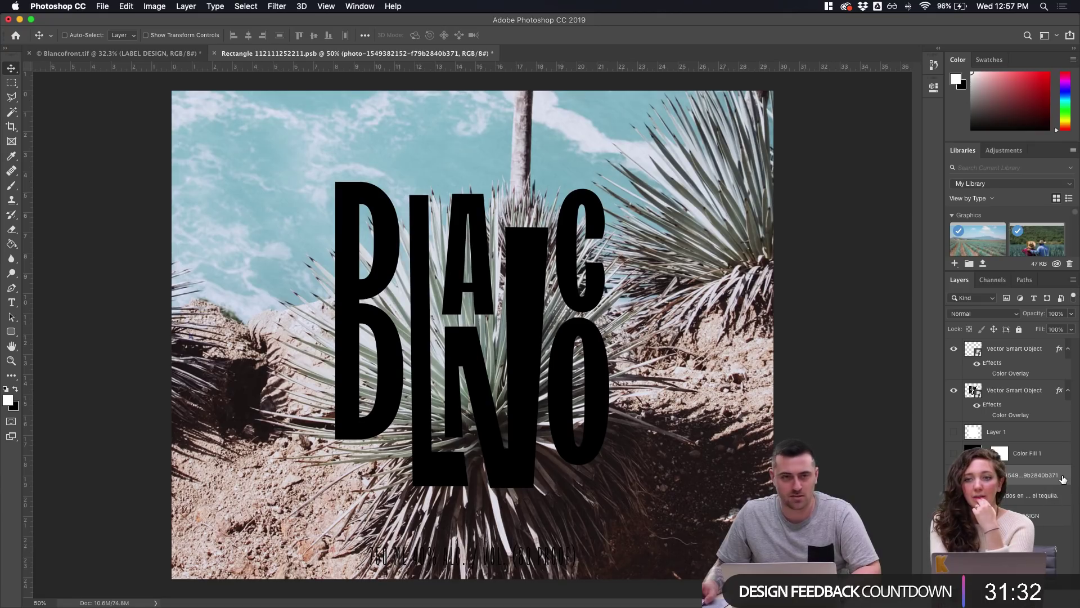
click(1027, 566)
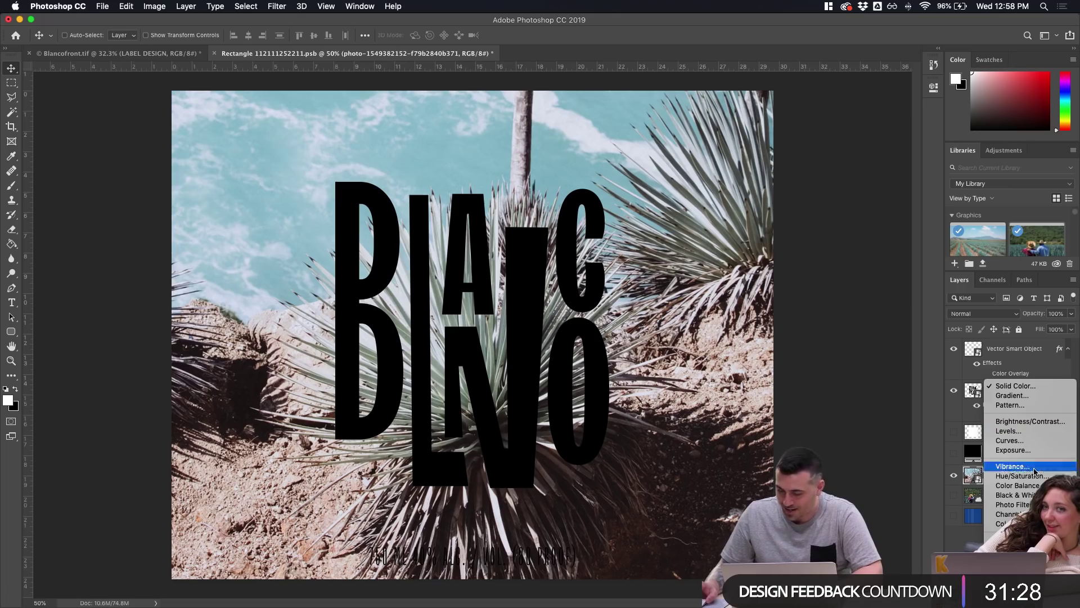
click(1012, 568)
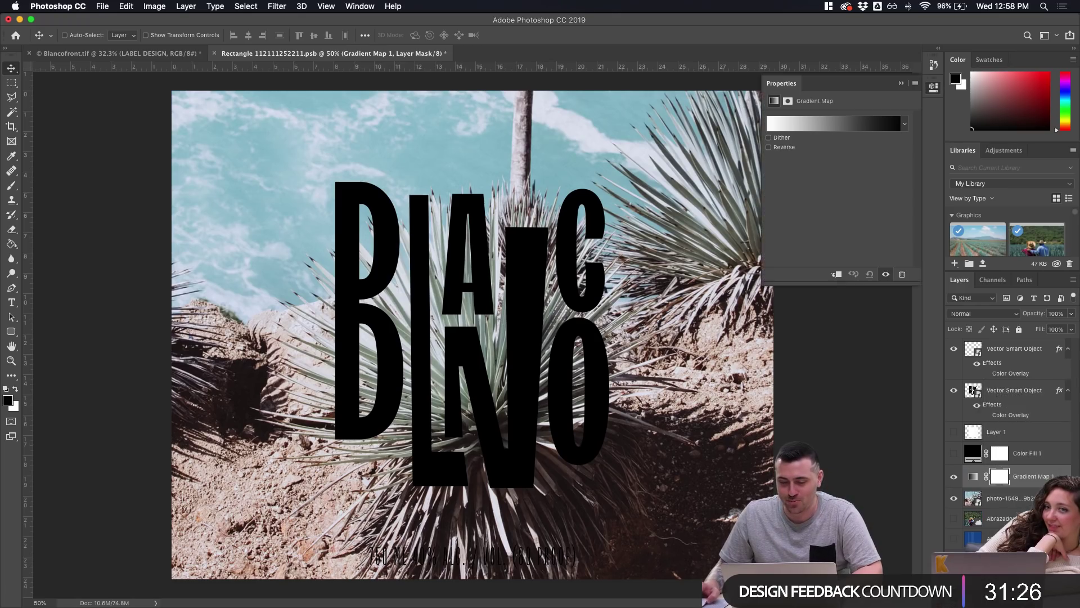
click(783, 147)
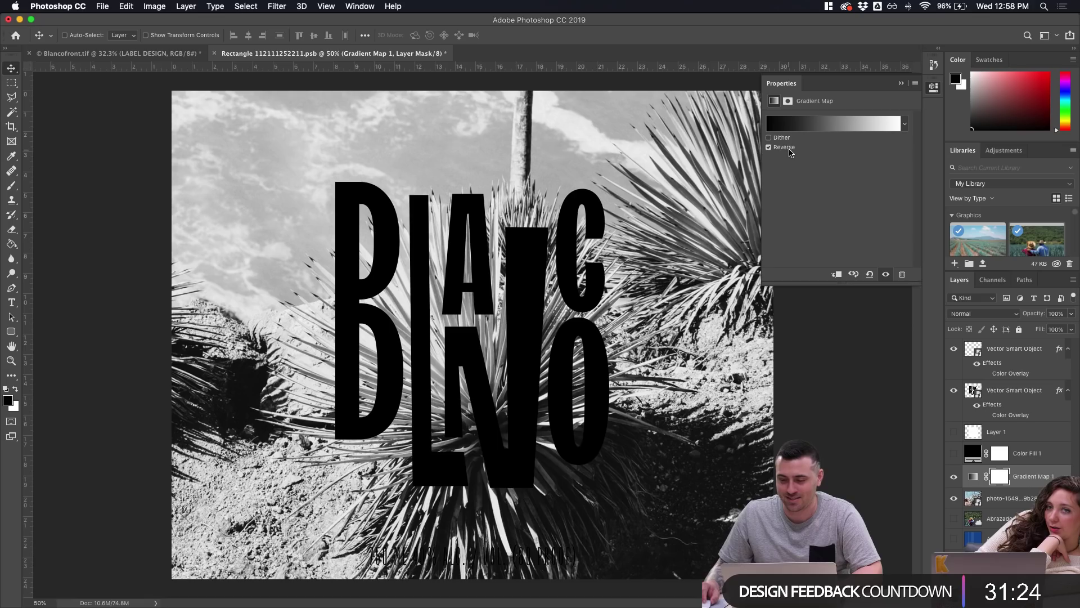
click(901, 84)
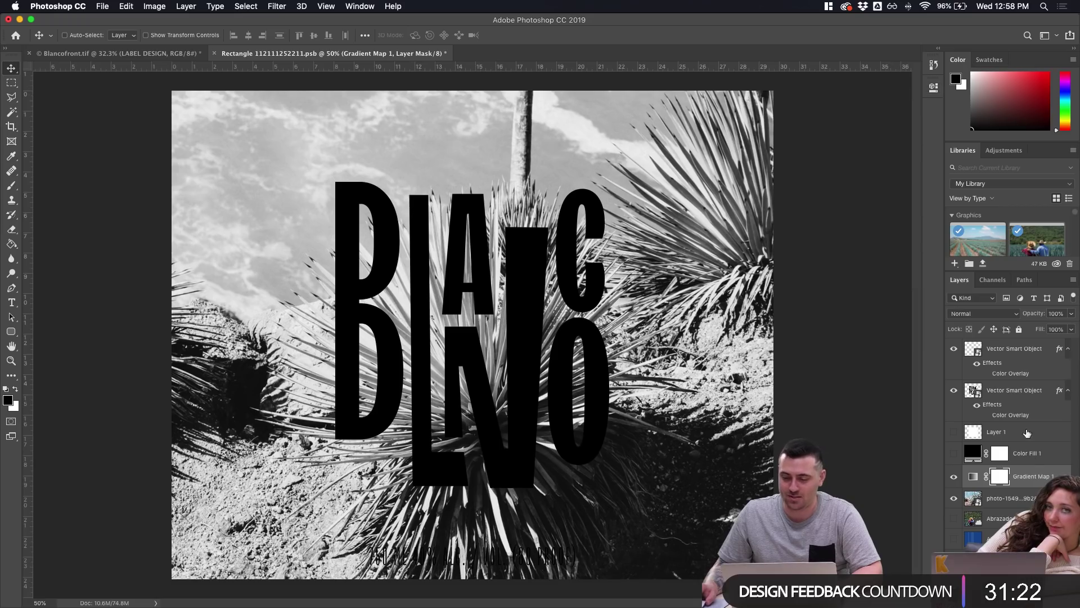
Add a white ffffff solid color fill directly above the agave photo and set its opacity to 40%
click(1024, 499)
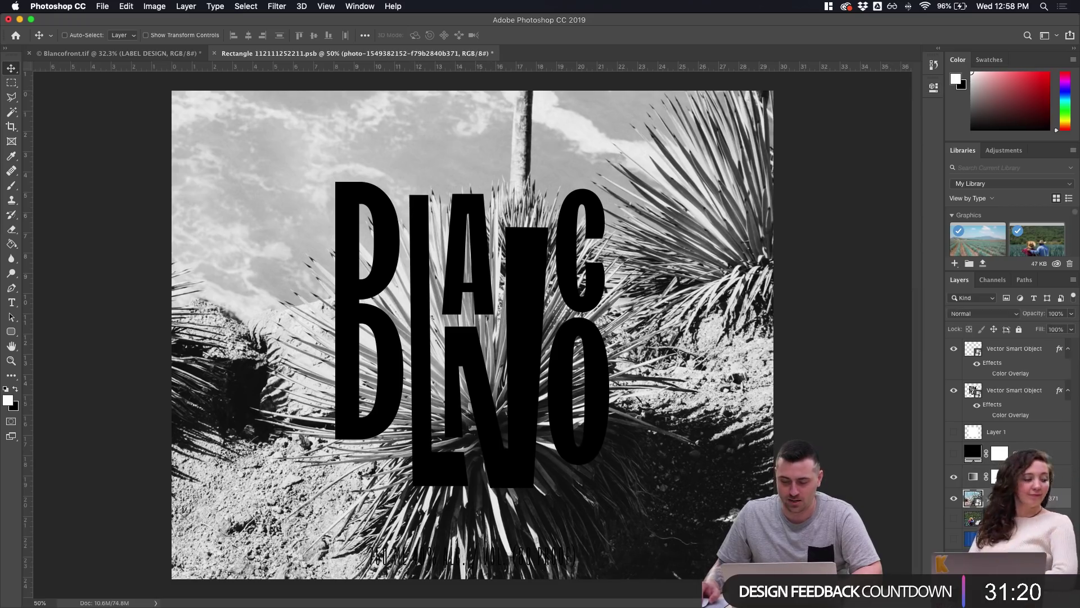
click(1011, 599)
click(1018, 387)
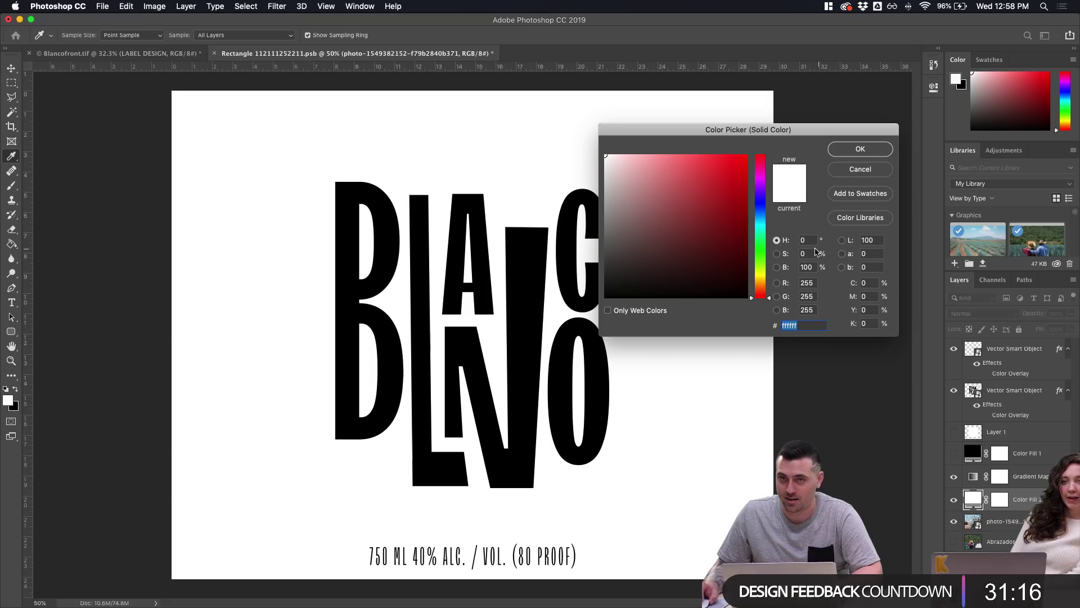
click(844, 151)
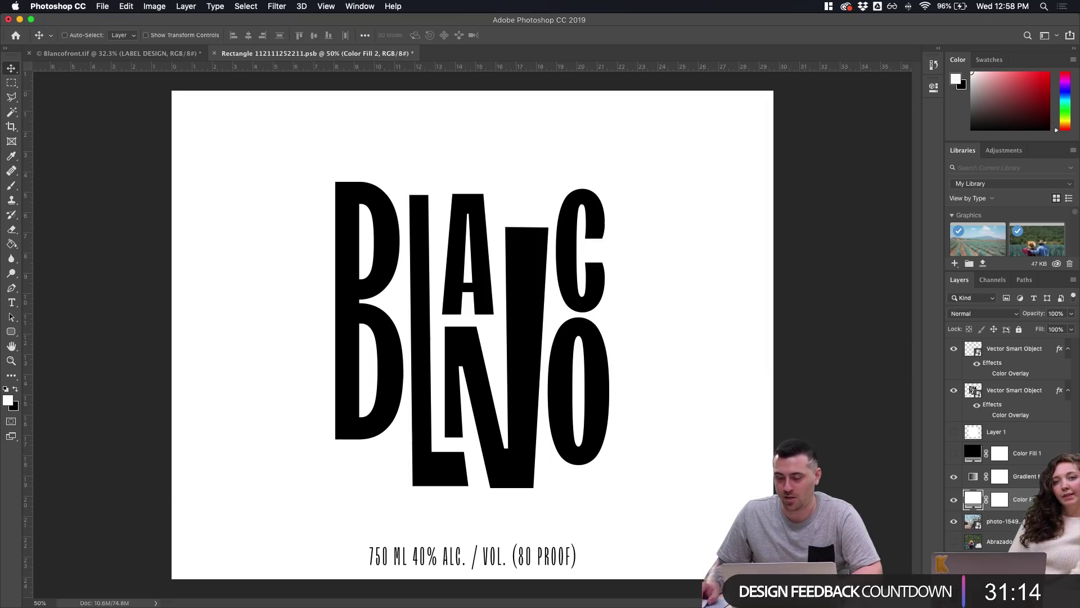
click(986, 314)
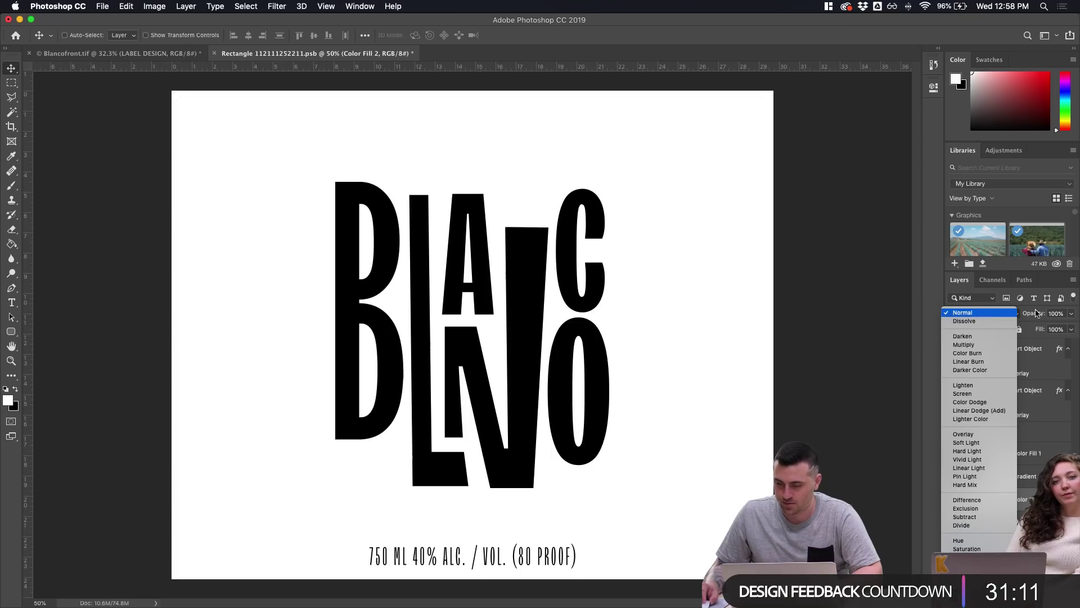
click(1071, 314)
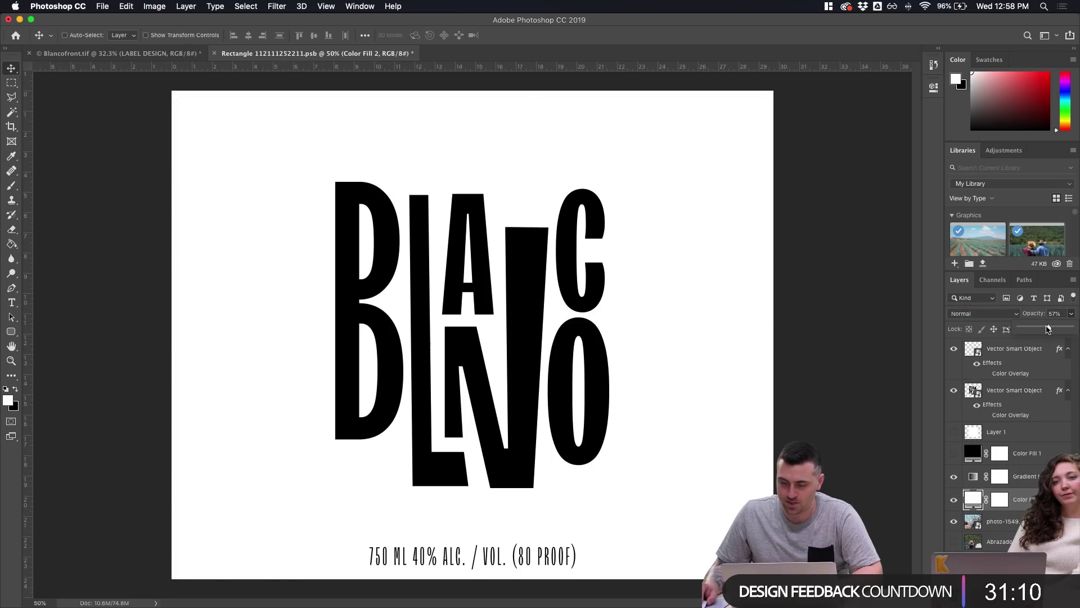
drag(1047, 329, 1042, 329)
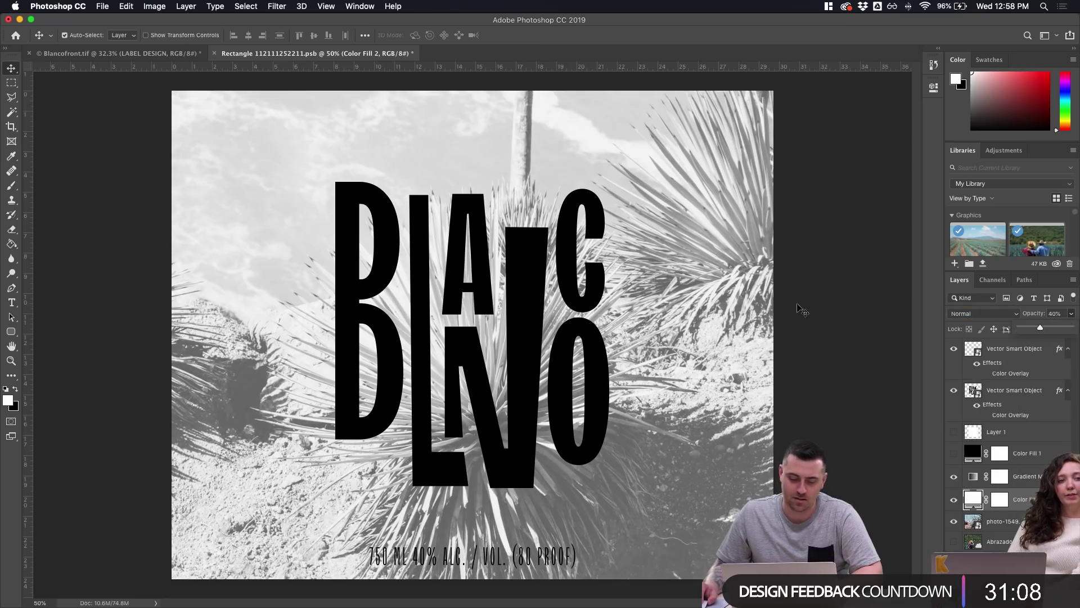
Save the label artwork with the faded black-and-white photo, check it on the bottle mockup, and return to the label artwork
key(super+s)
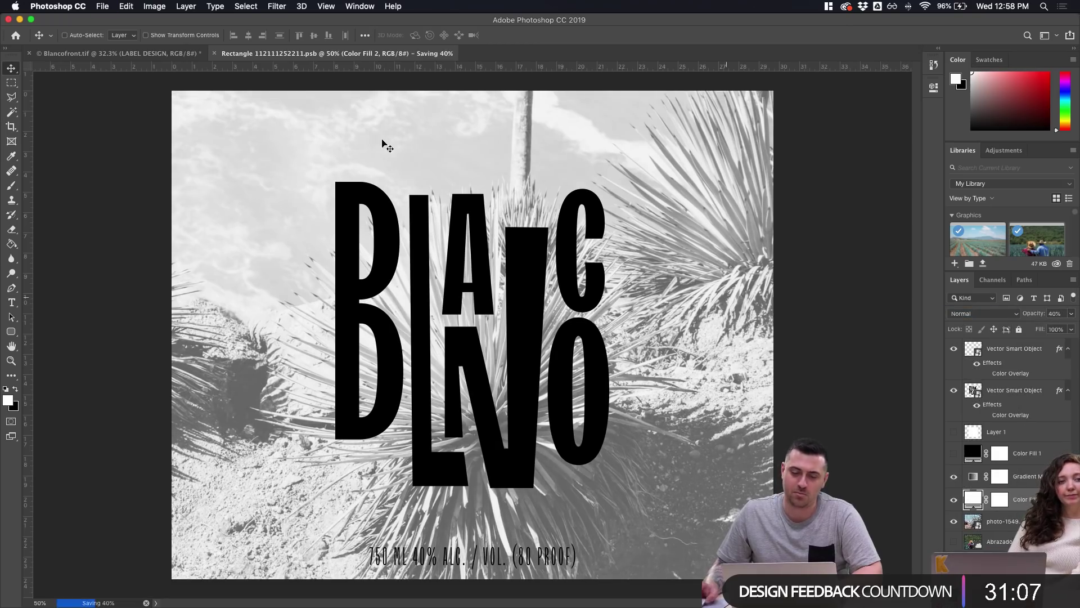
click(135, 53)
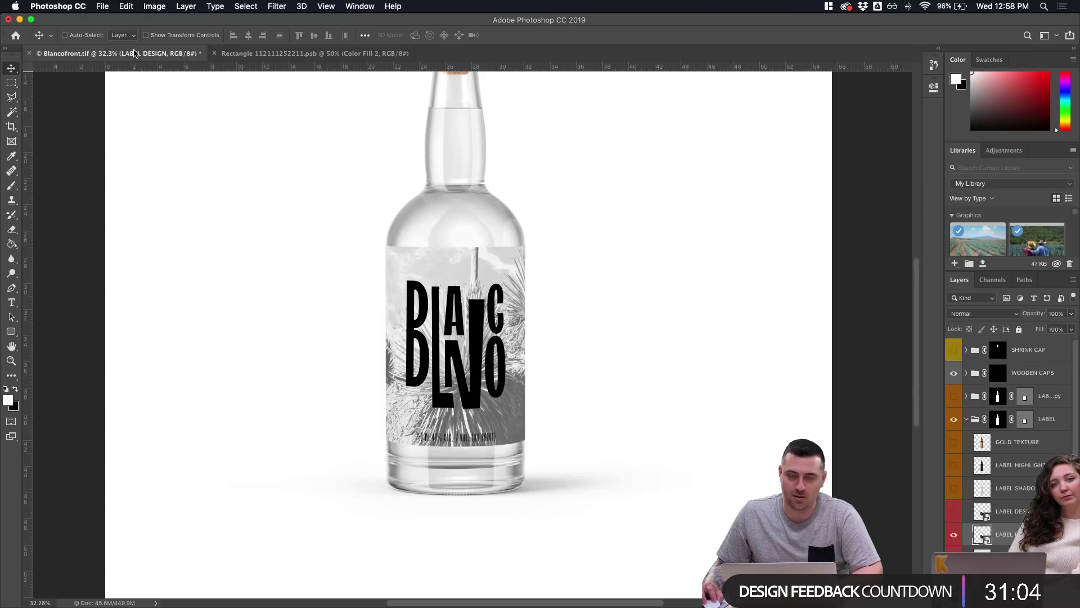
click(318, 53)
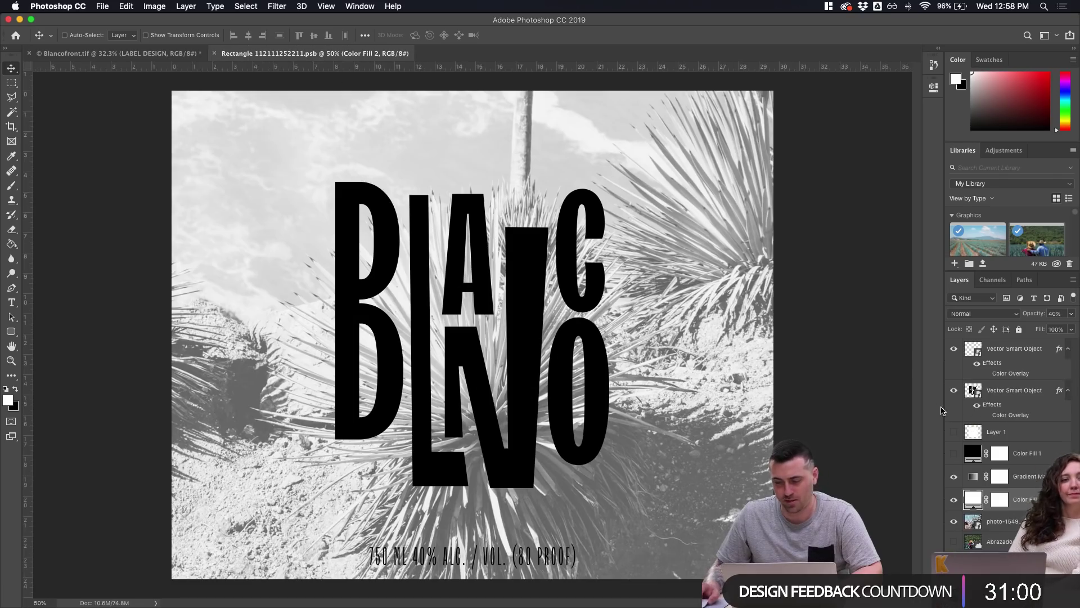
Edit the Gradient Map's gradient and set its white color stop to pale aqua ccfffc
click(953, 476)
click(954, 477)
double_click(999, 476)
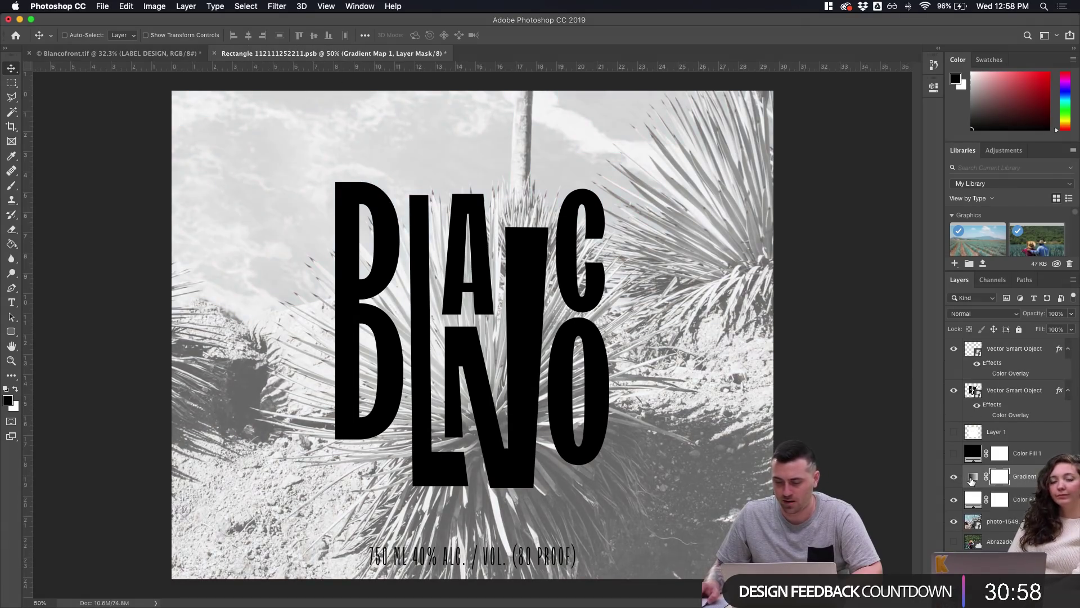
click(831, 129)
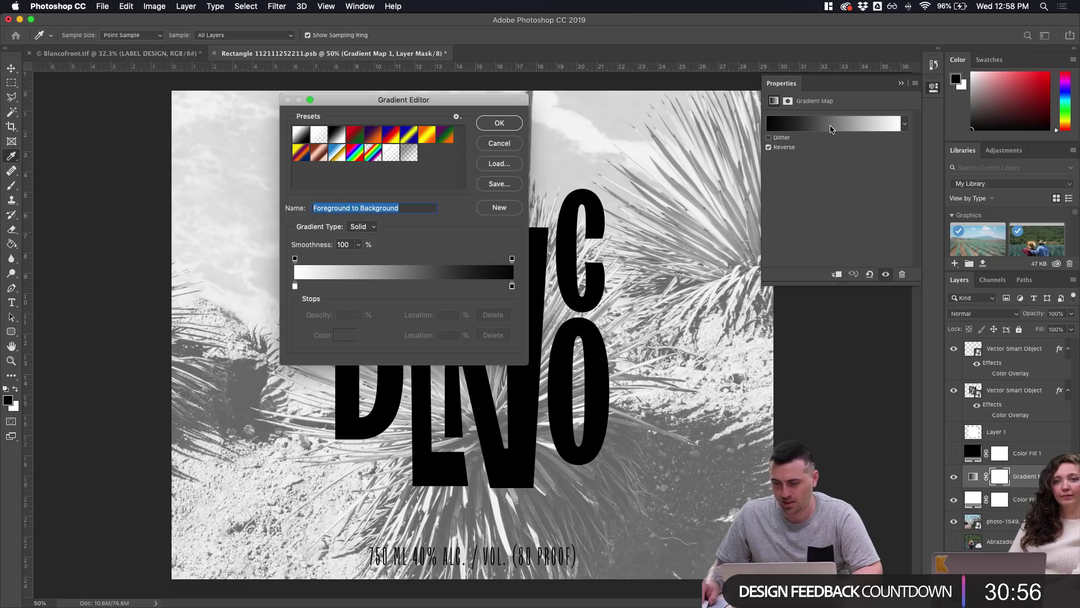
click(499, 143)
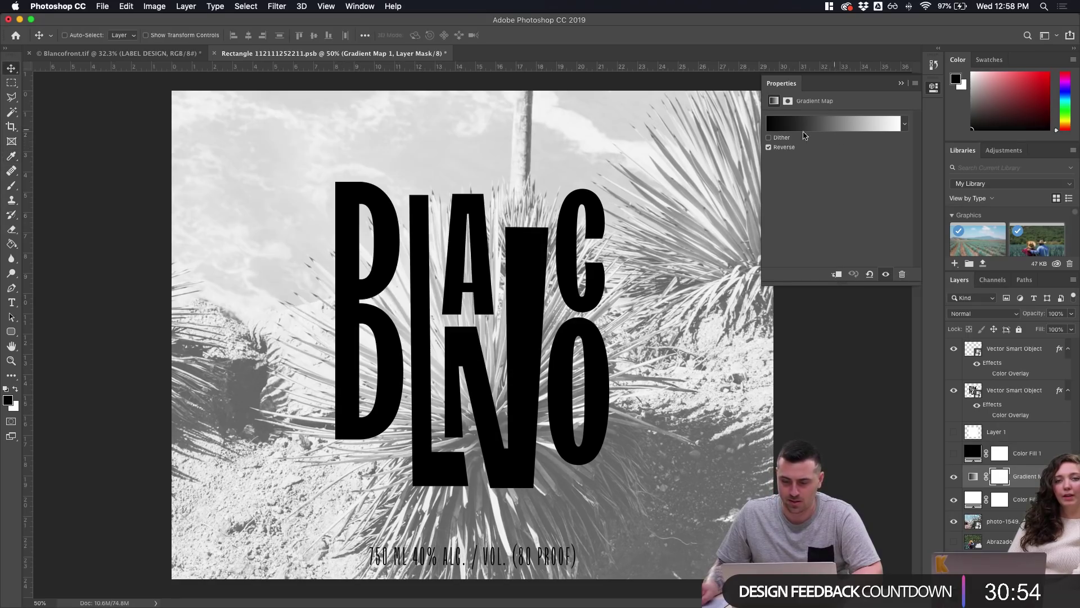
click(790, 129)
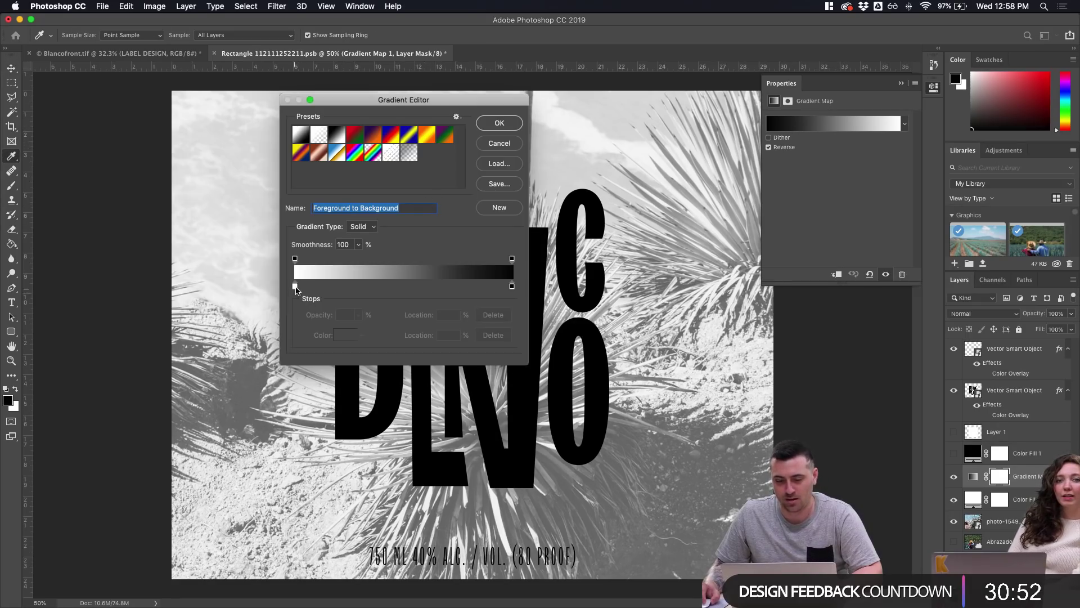
double_click(295, 286)
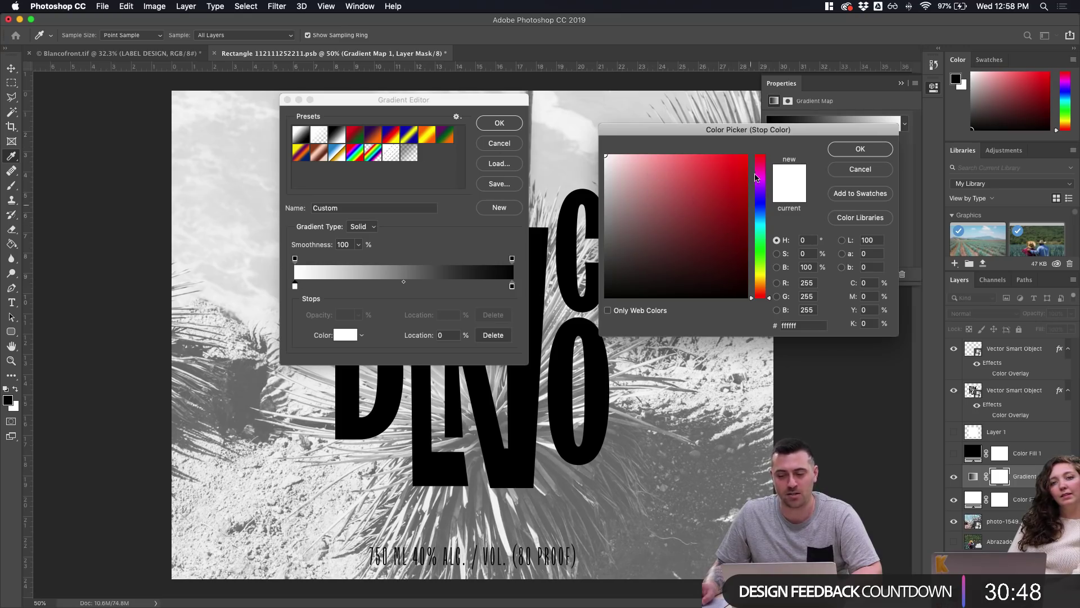
click(760, 229)
drag(625, 157, 633, 155)
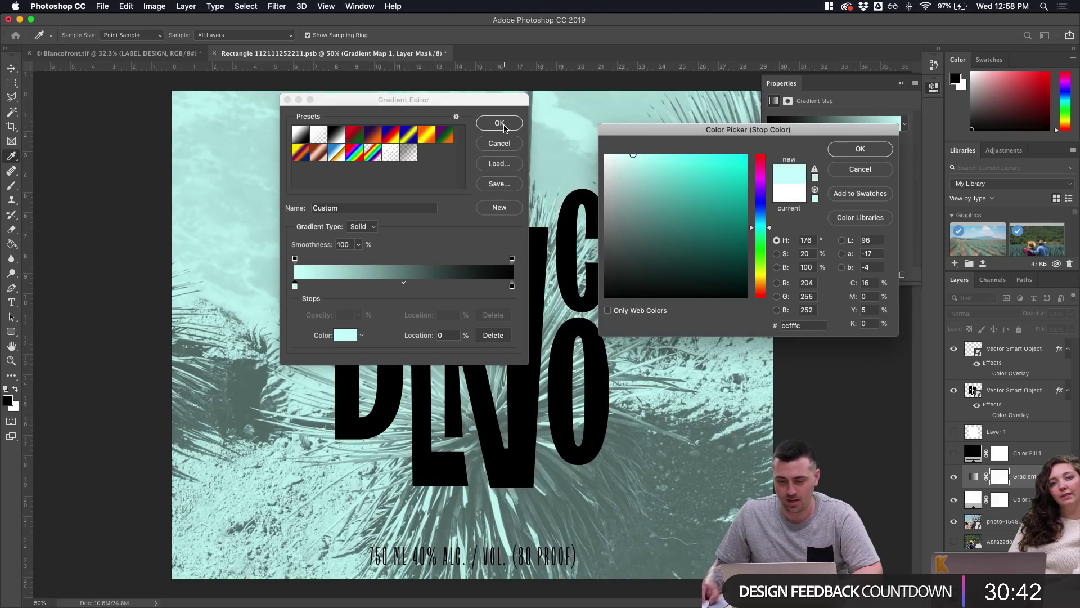
click(859, 149)
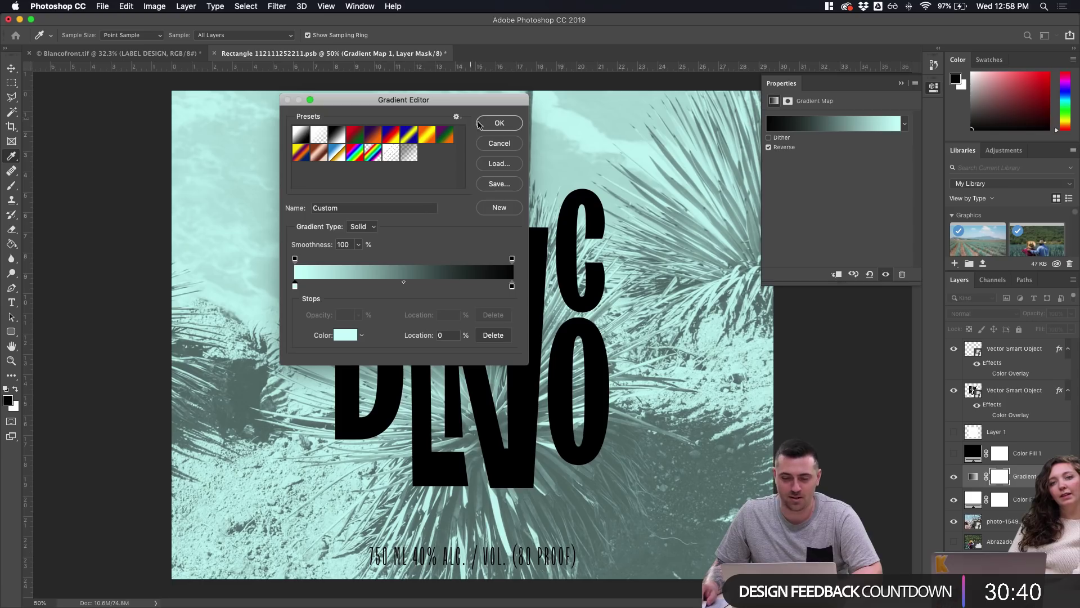
Set the gradient's black color stop to deep blue 0e12a0 and apply the edited gradient
double_click(512, 287)
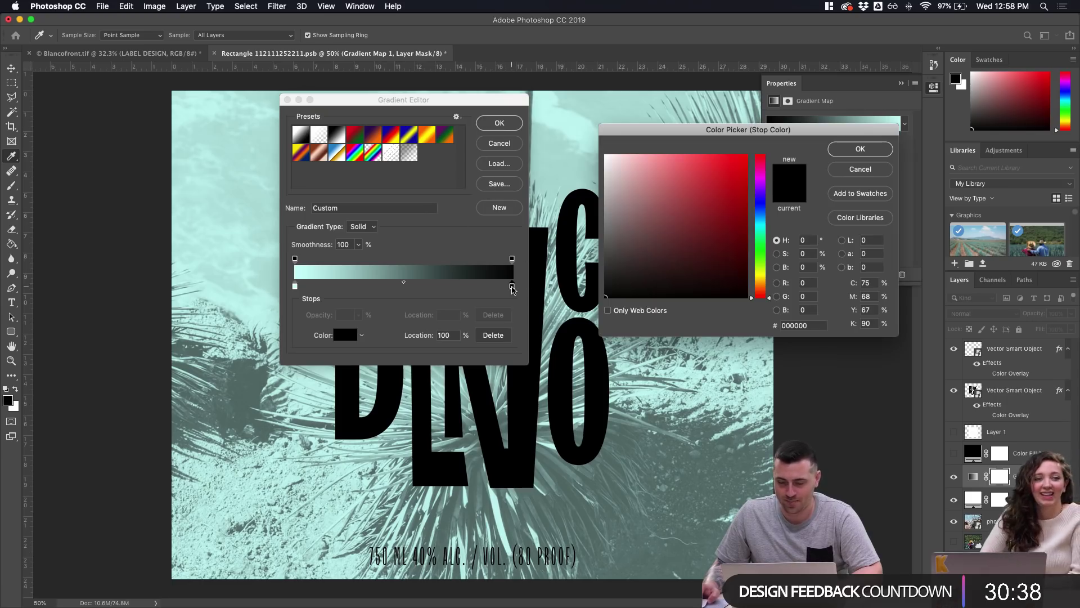
click(763, 204)
mouse_move(745, 203)
mouse_down()
mouse_move(711, 157)
mouse_move(730, 205)
mouse_up()
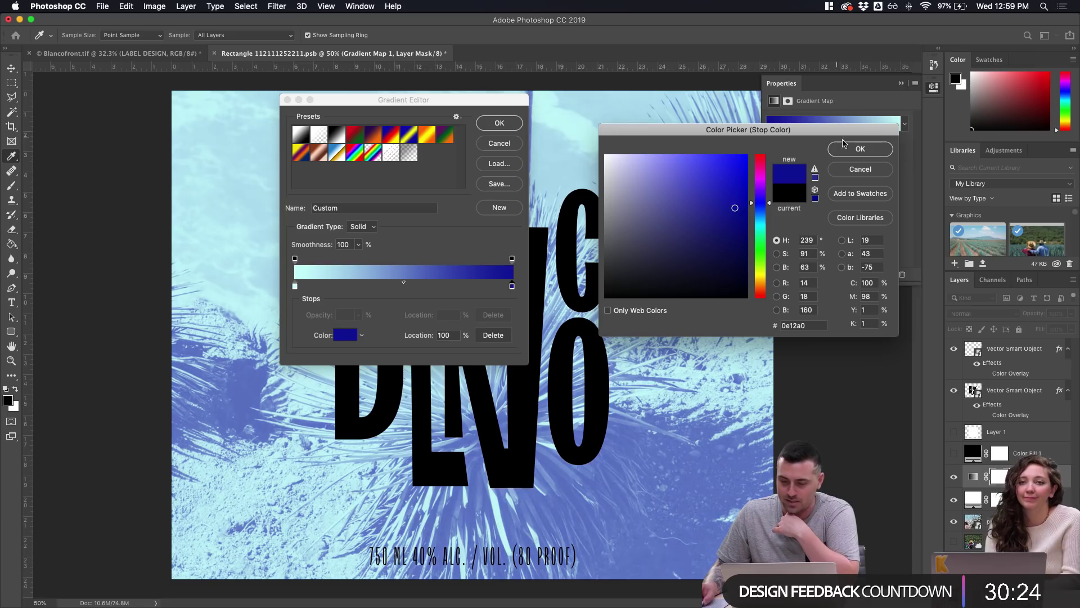
click(852, 148)
click(499, 122)
key(v)
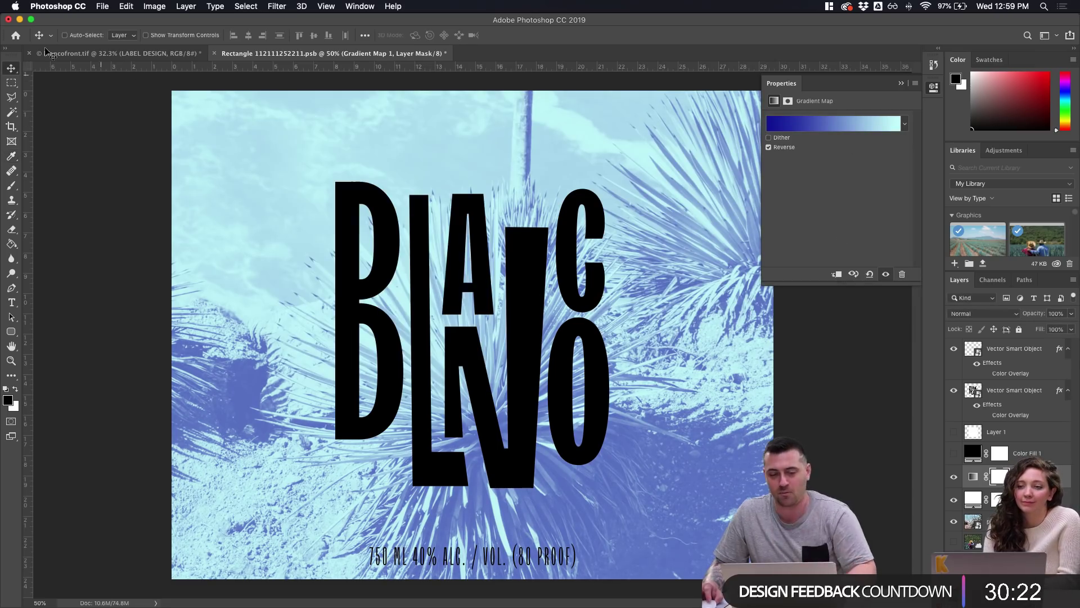
Save the blue duotone label artwork, check it on the bottle mockup, and return to the label artwork
key(ctrl+s)
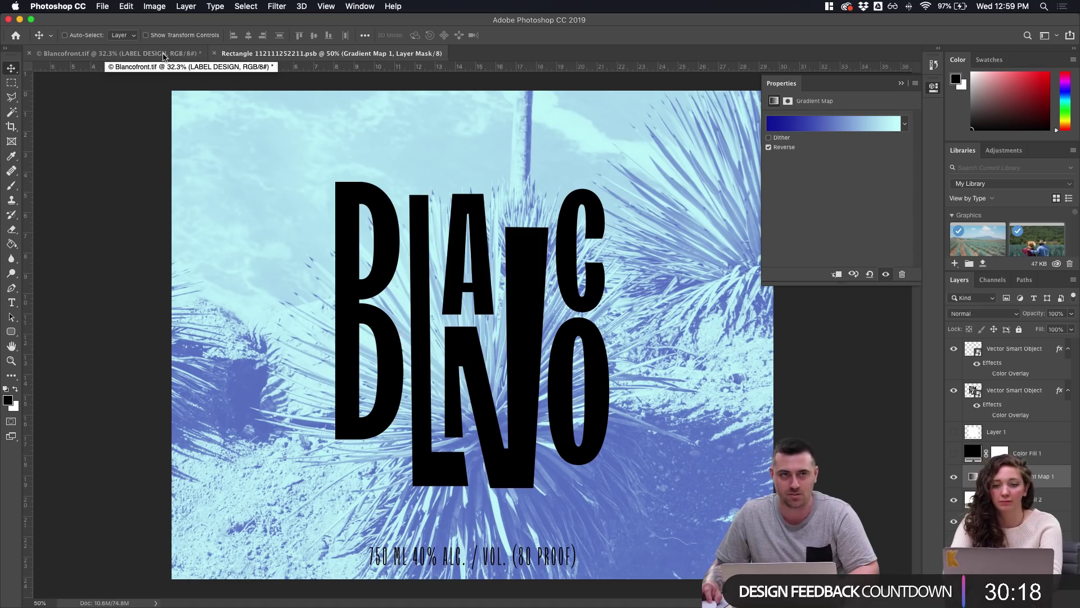
click(163, 54)
click(366, 54)
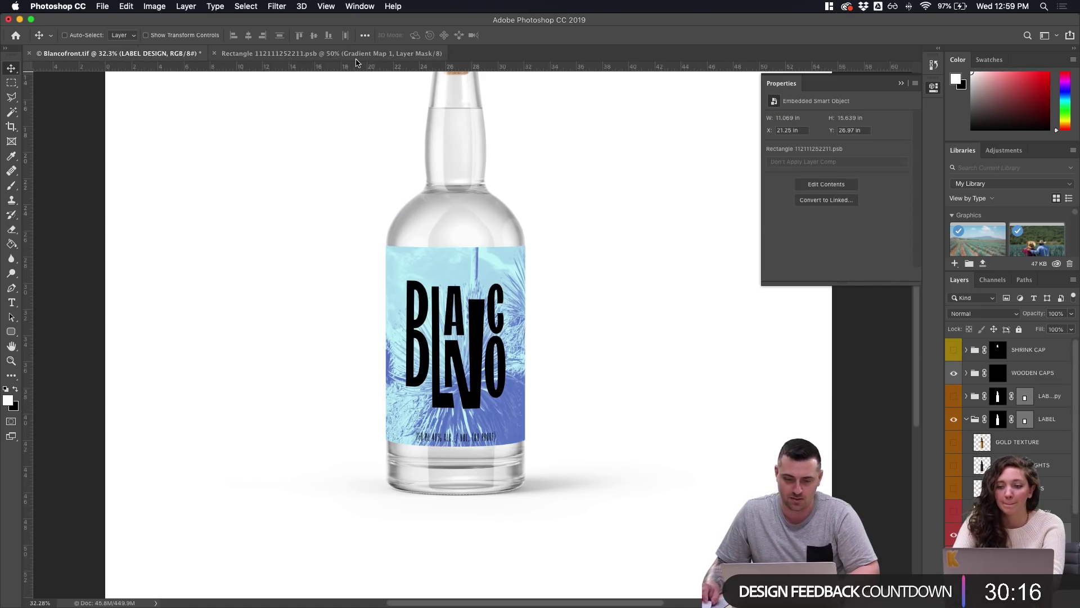
Move the Gradient Map layer beneath the white Color Fill 2 layer, directly above the agave photo
click(971, 497)
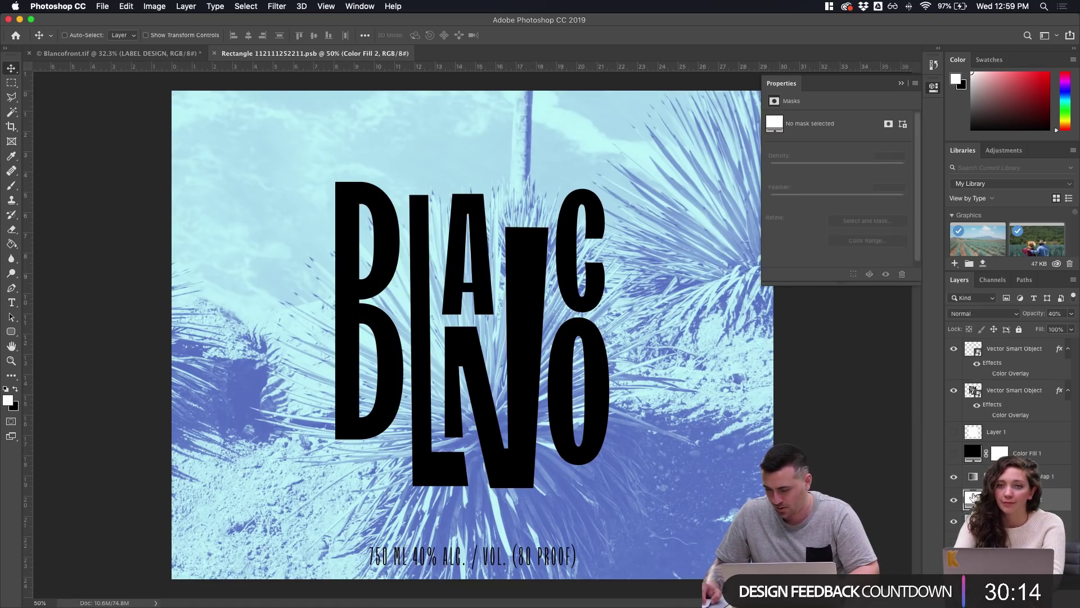
click(982, 462)
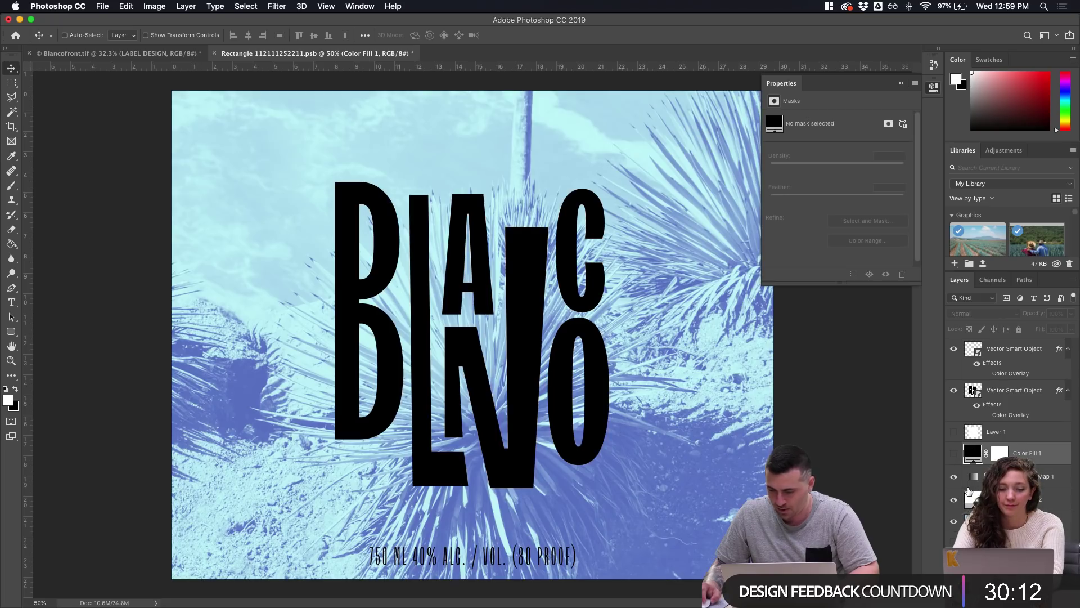
click(955, 482)
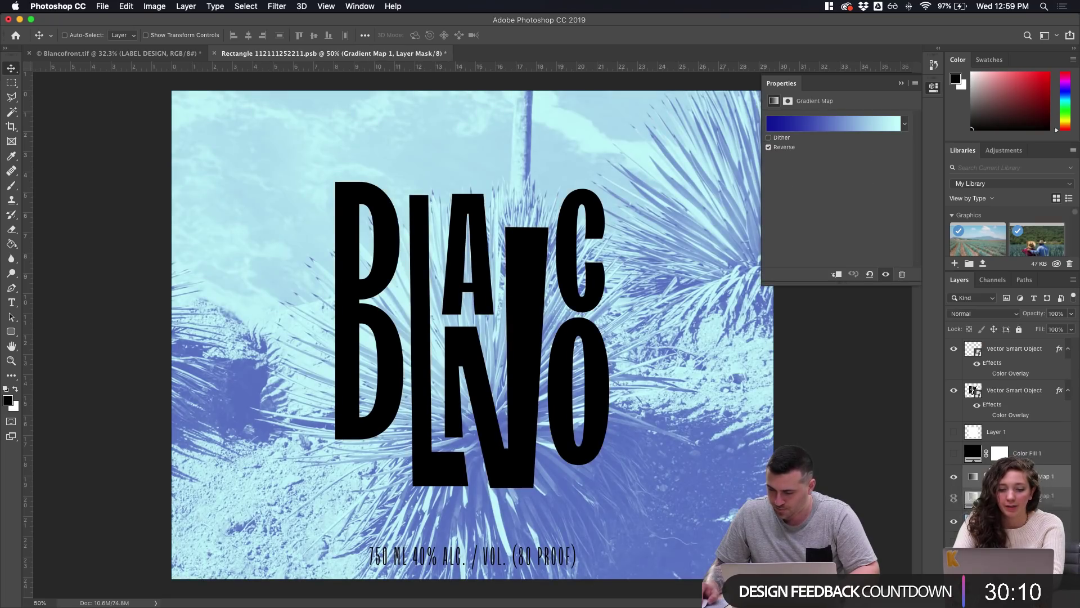
drag(1038, 506, 1040, 508)
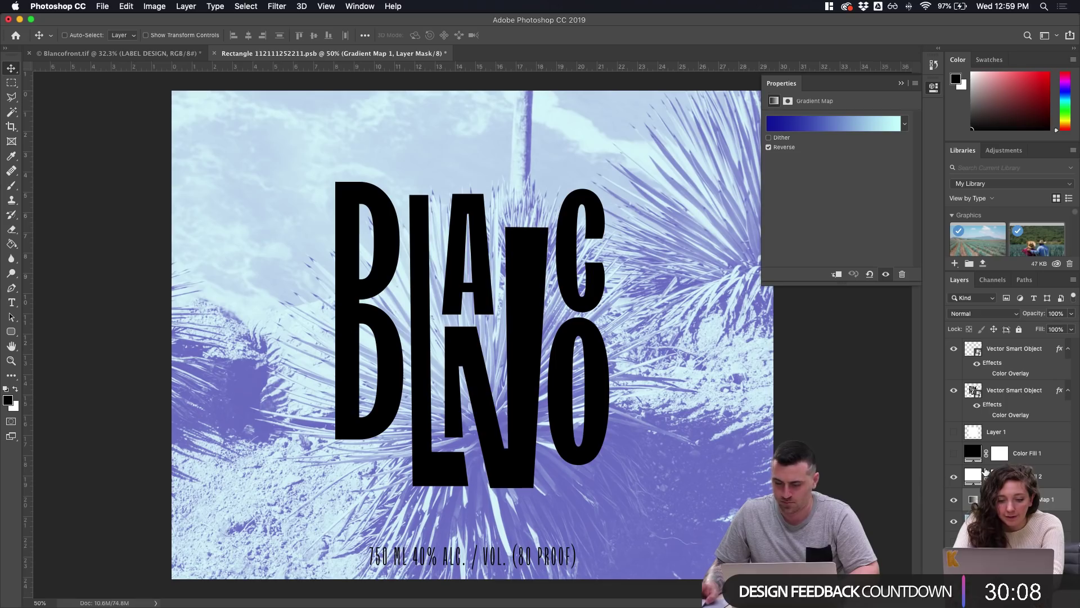
Hide the Gradient Map 1 adjustment layer in the label artwork and check the label on the Blancofront.tif bottle mockup
double_click(974, 477)
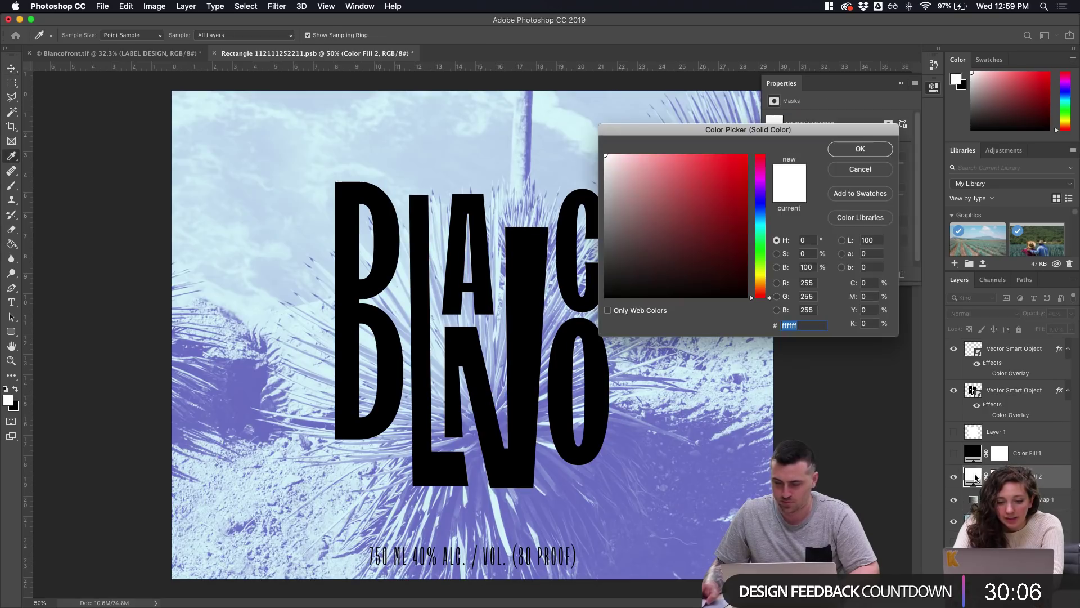
click(873, 171)
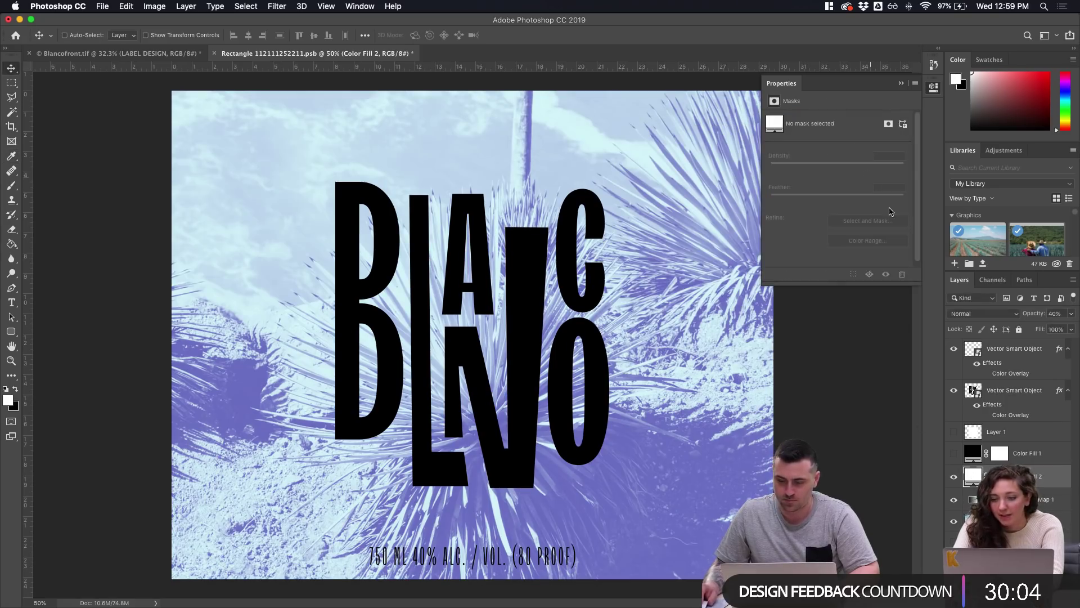
click(970, 499)
click(954, 500)
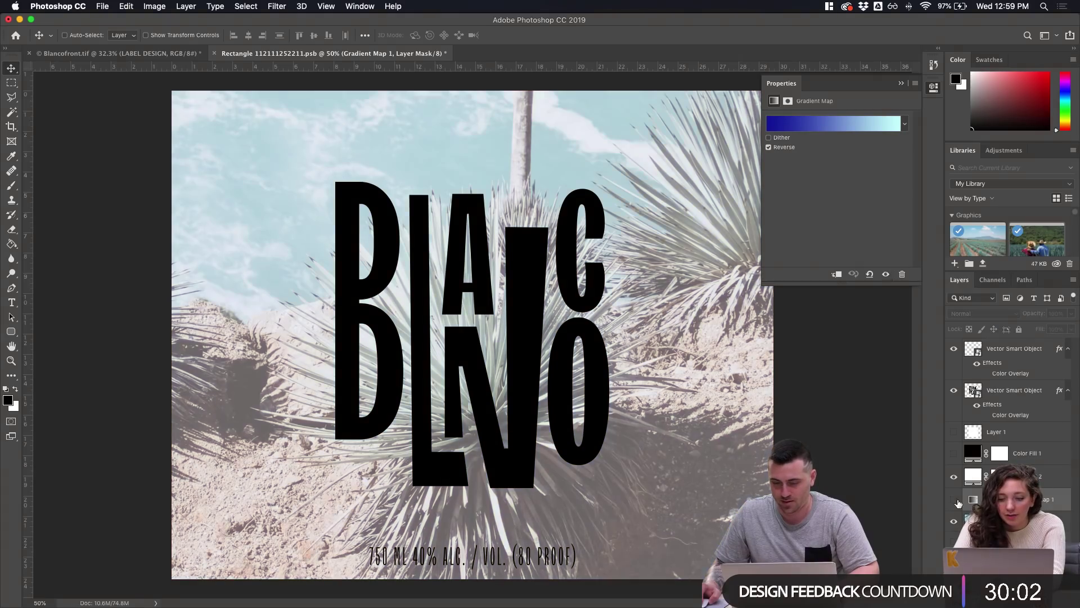
click(954, 500)
click(952, 501)
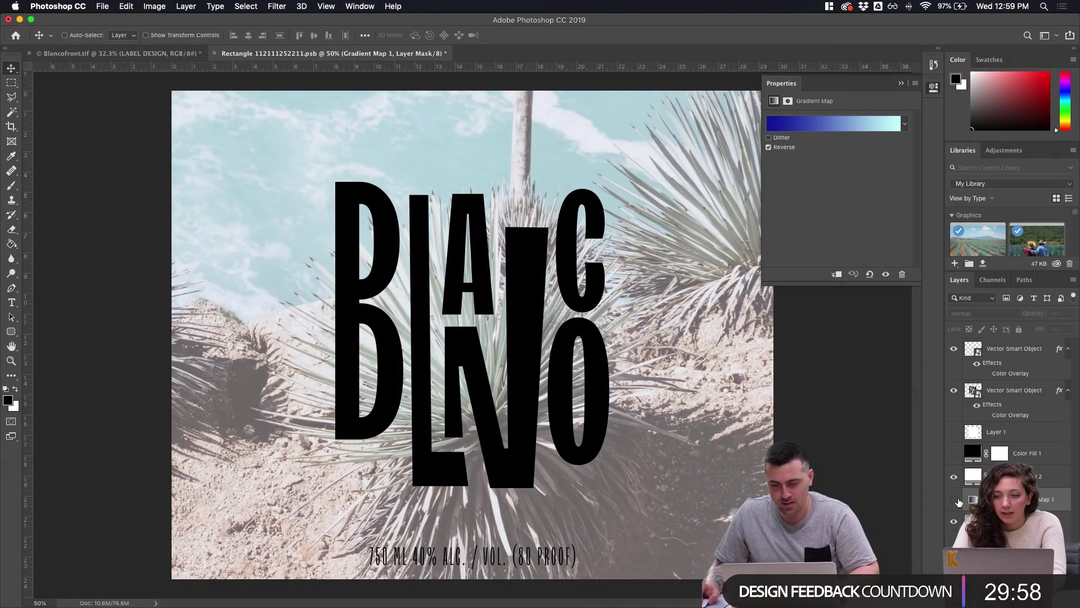
click(141, 53)
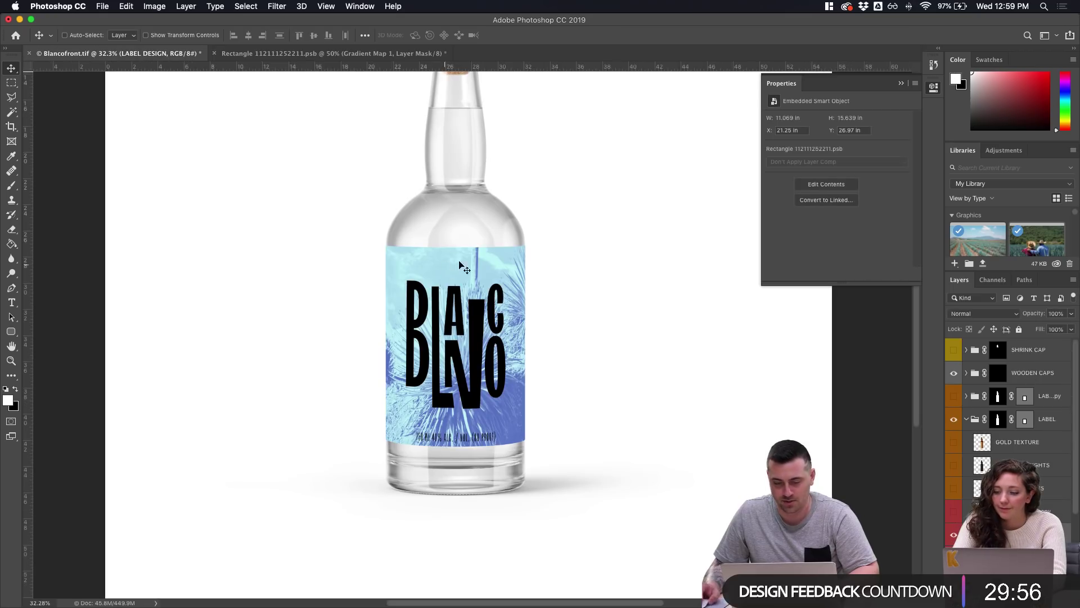
click(357, 53)
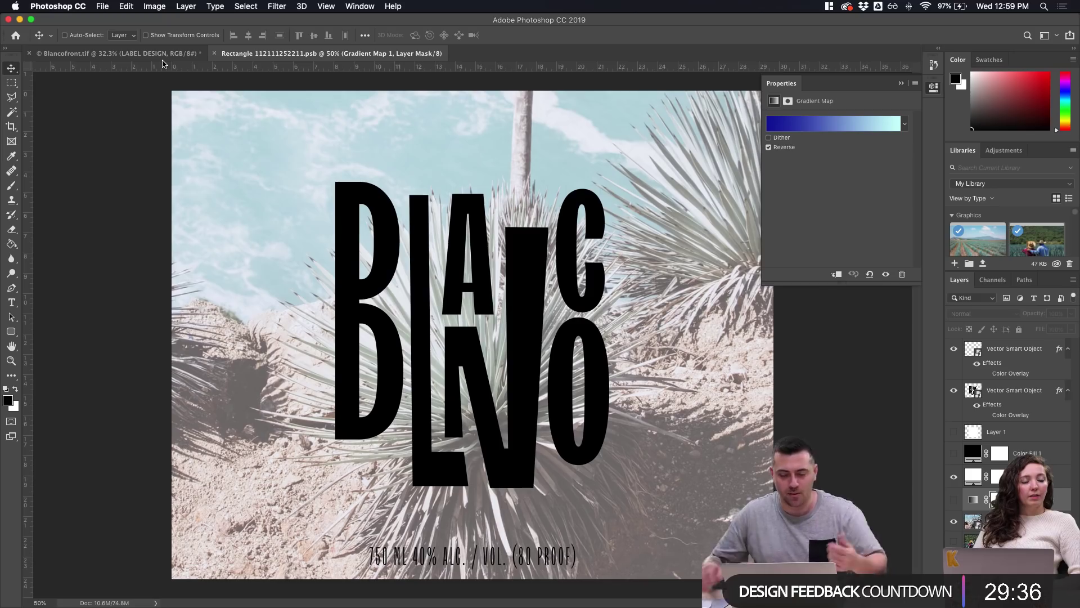
Switch to Finder and preview the first reference image in the Inspiration folder's Day 1 subfolder
mouse_move(428, 607)
click(457, 596)
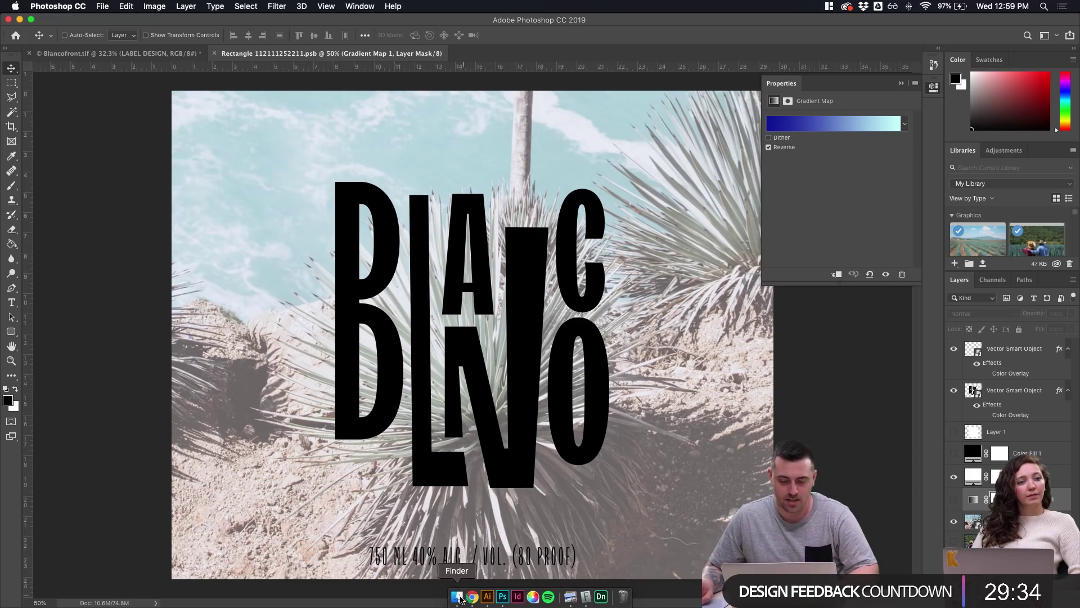
scroll(302, 399, left, 2)
scroll(302, 398, left, 2)
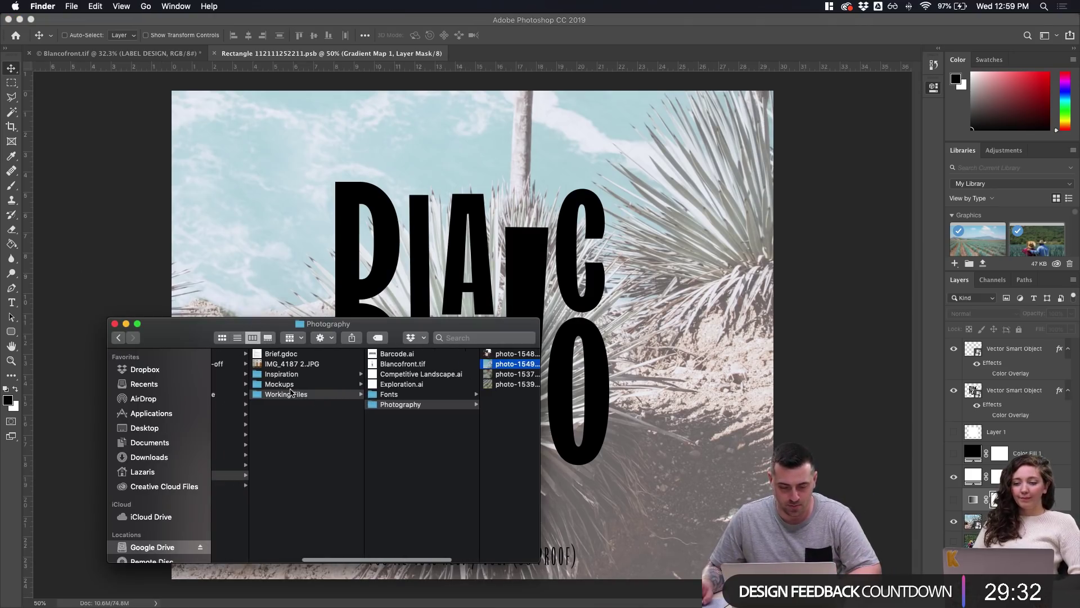
click(289, 384)
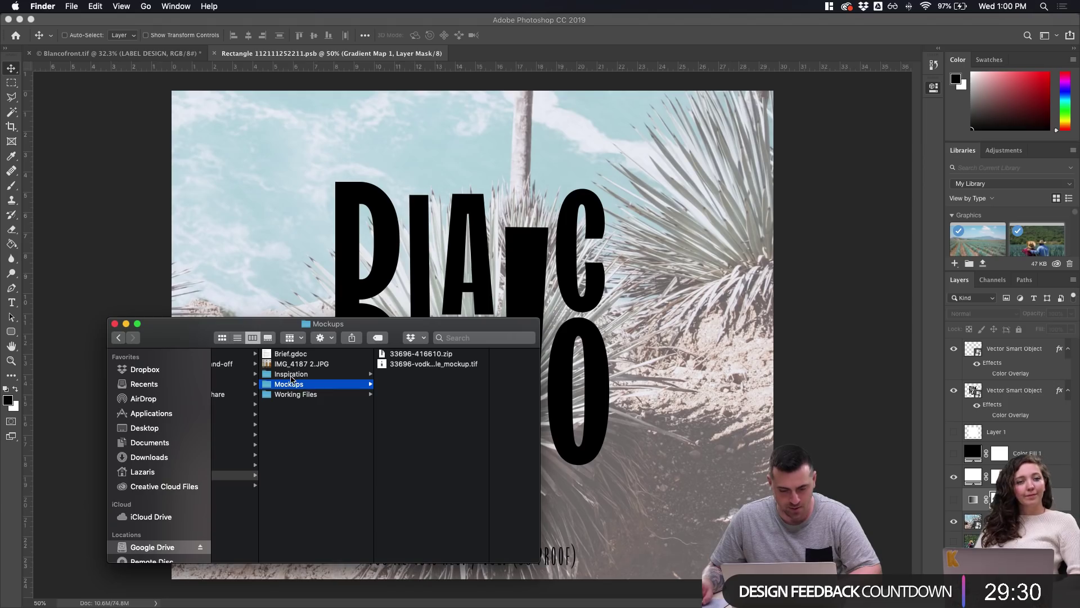
click(294, 374)
click(405, 354)
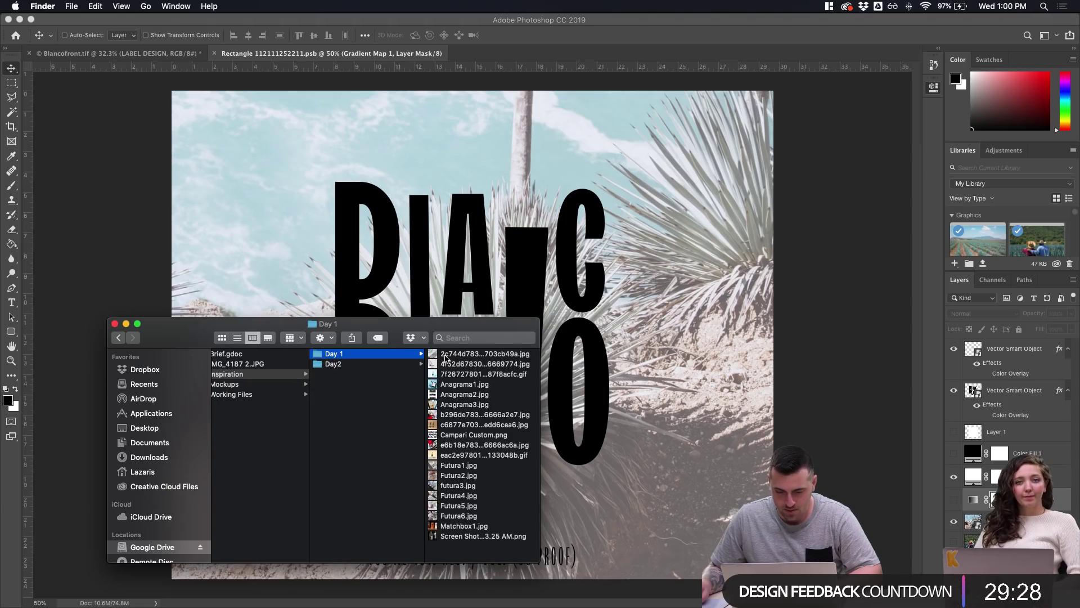
click(475, 357)
key(space)
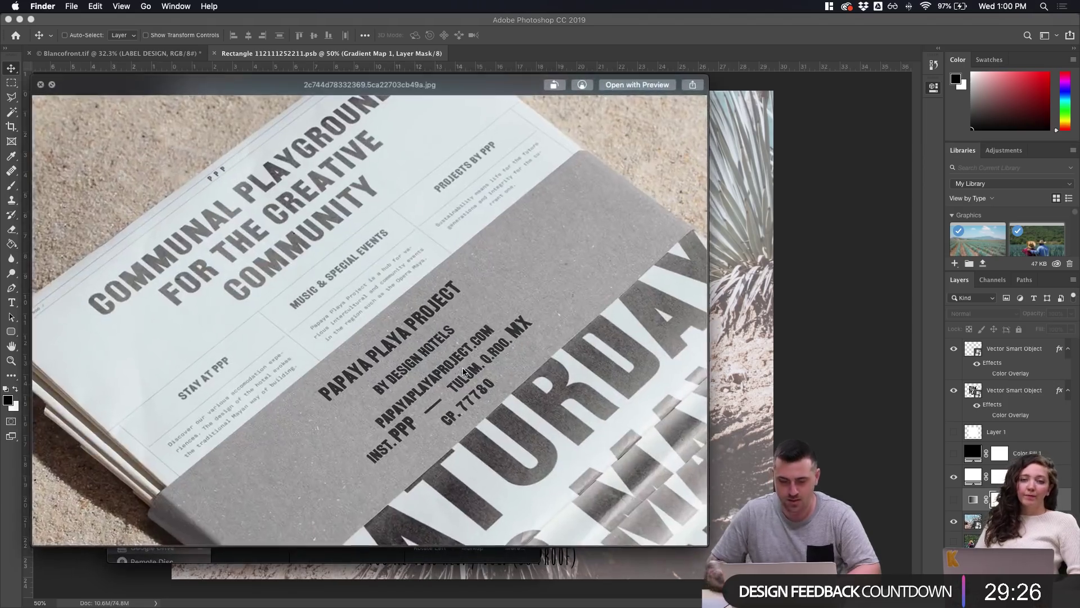
Bring up the Dadivoso mezcal bottle photo with the agave leaf from the Day 1 references
key(Down)
key(Down)
key(Left)
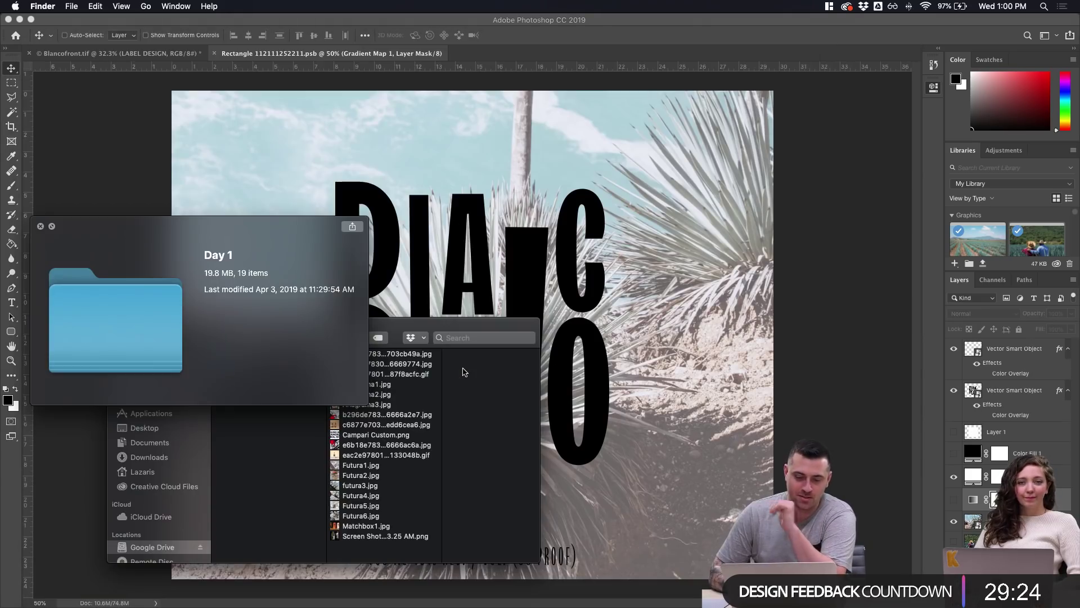
key(Right)
key(Down)
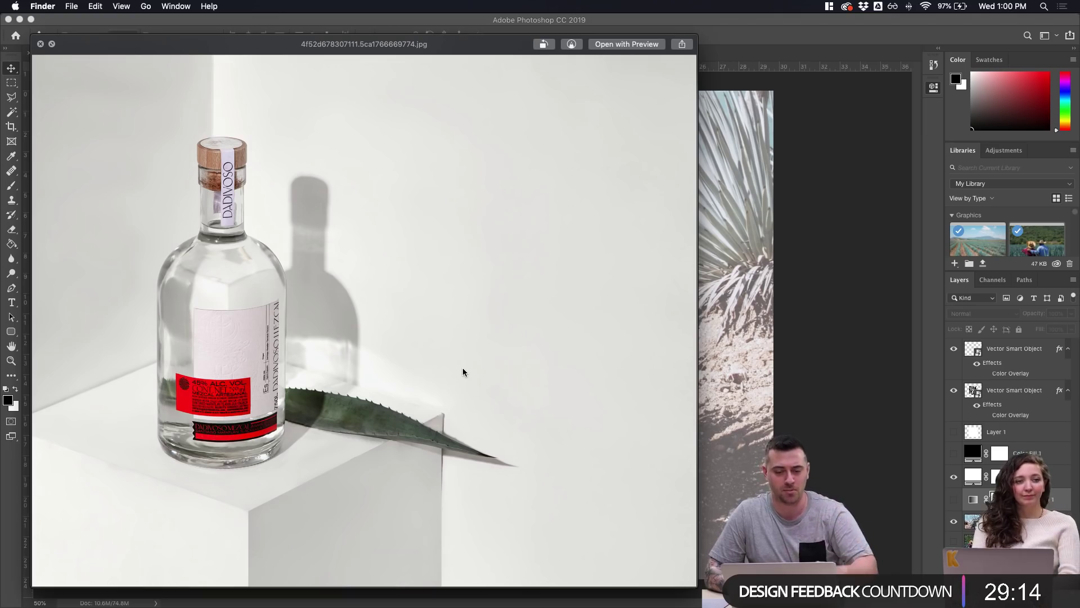
Examine the Dadivoso bottle's label up close, including the embossed paper, red strip, black band and vertical lettering
scroll(333, 355, up, 10)
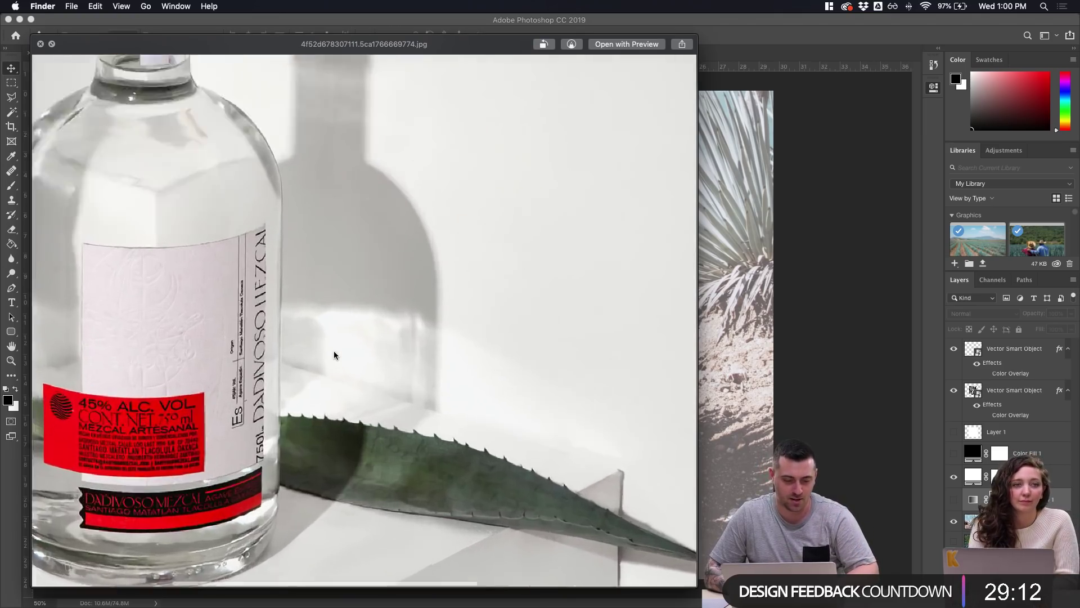
scroll(334, 355, down, 5)
scroll(334, 355, up, 8)
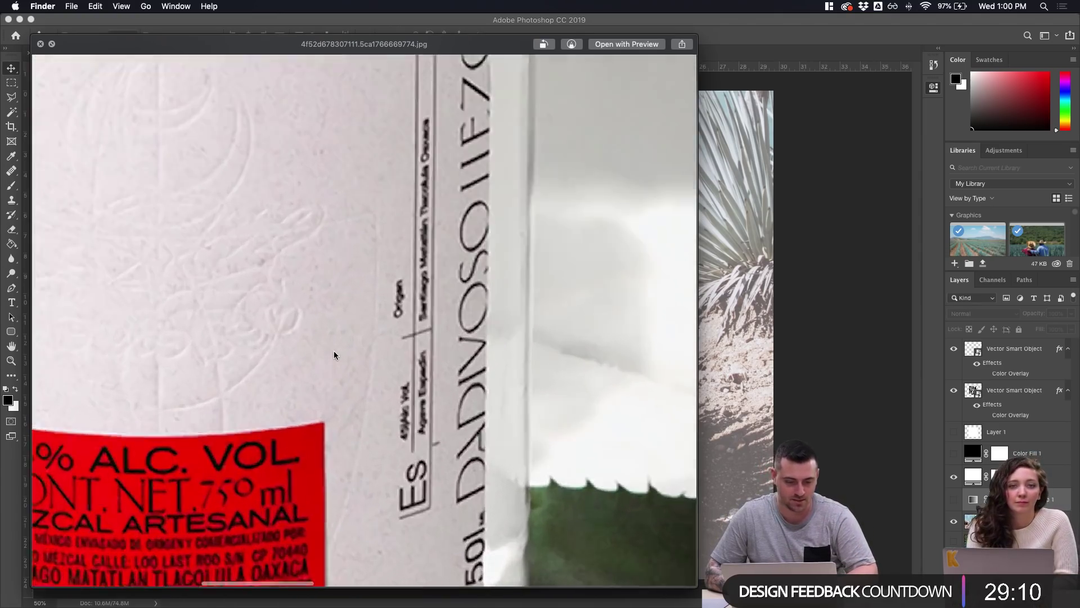
scroll(333, 355, down, 4)
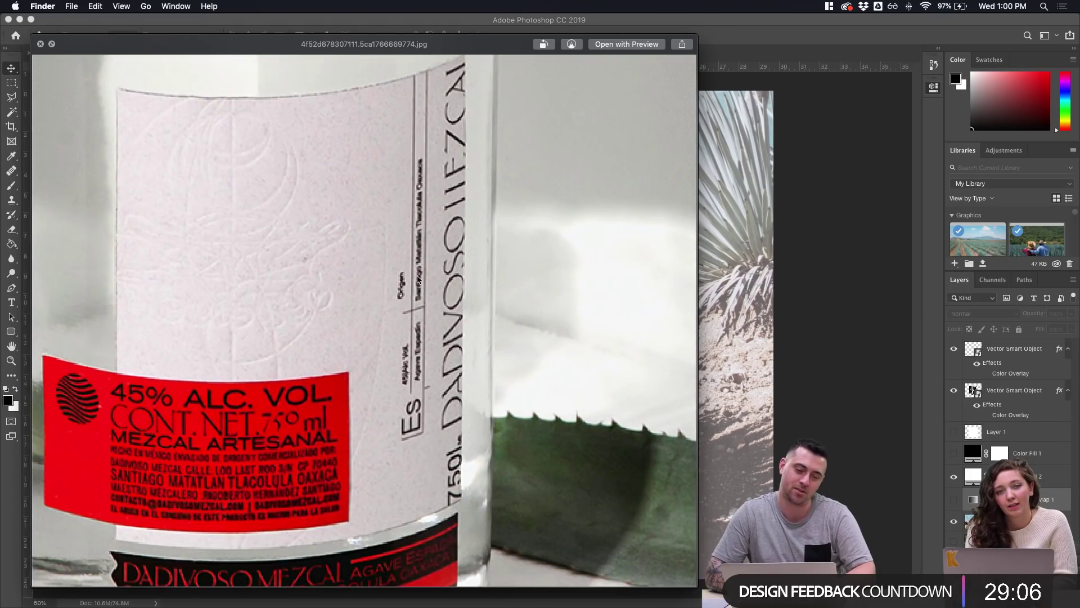
scroll(410, 353, down, 3)
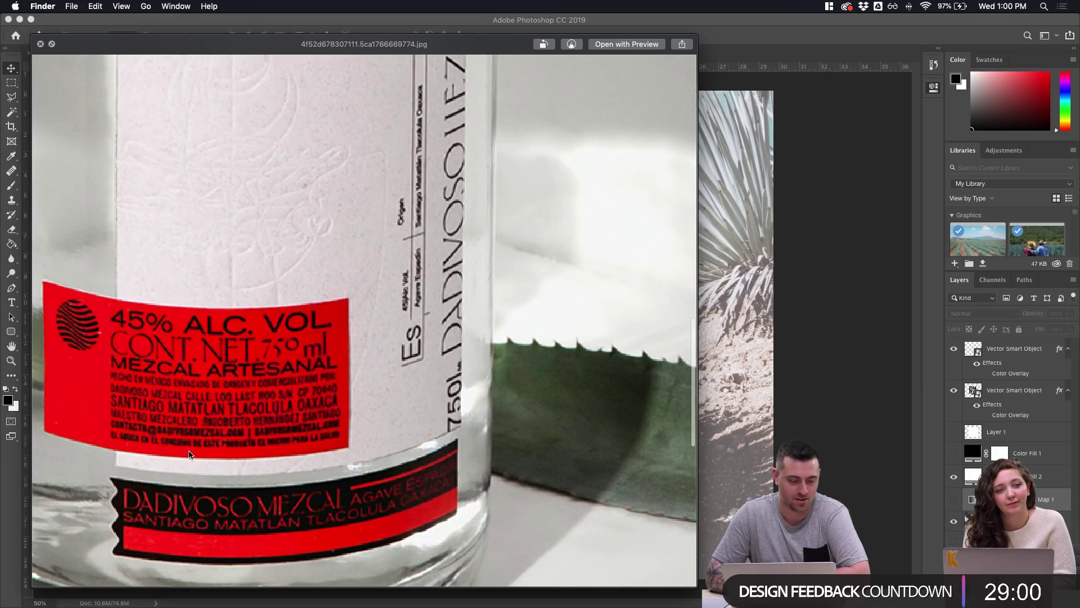
scroll(189, 454, down, 5)
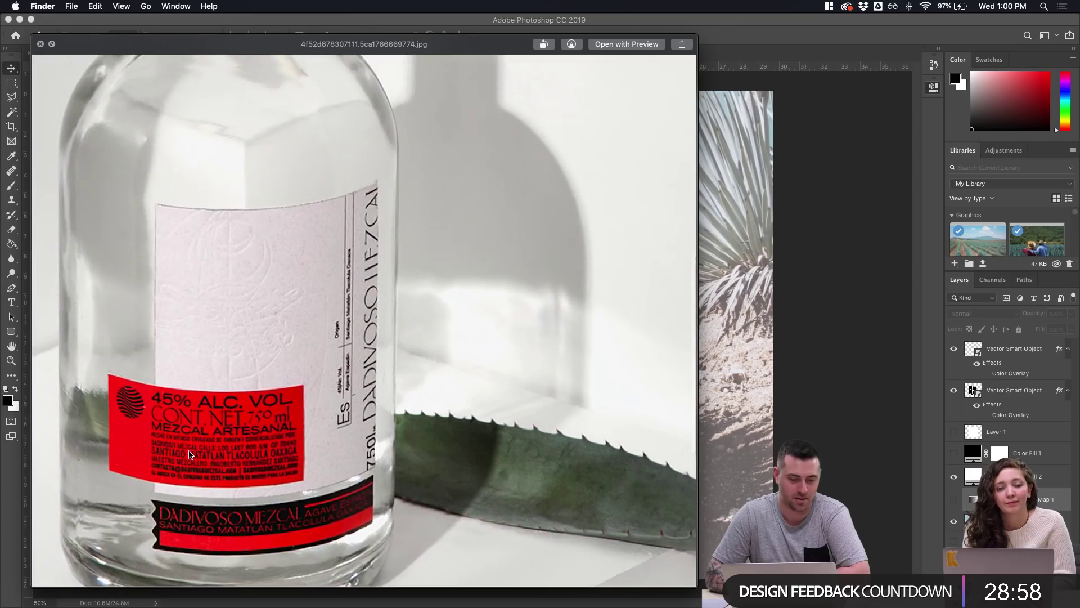
scroll(189, 455, down, 4)
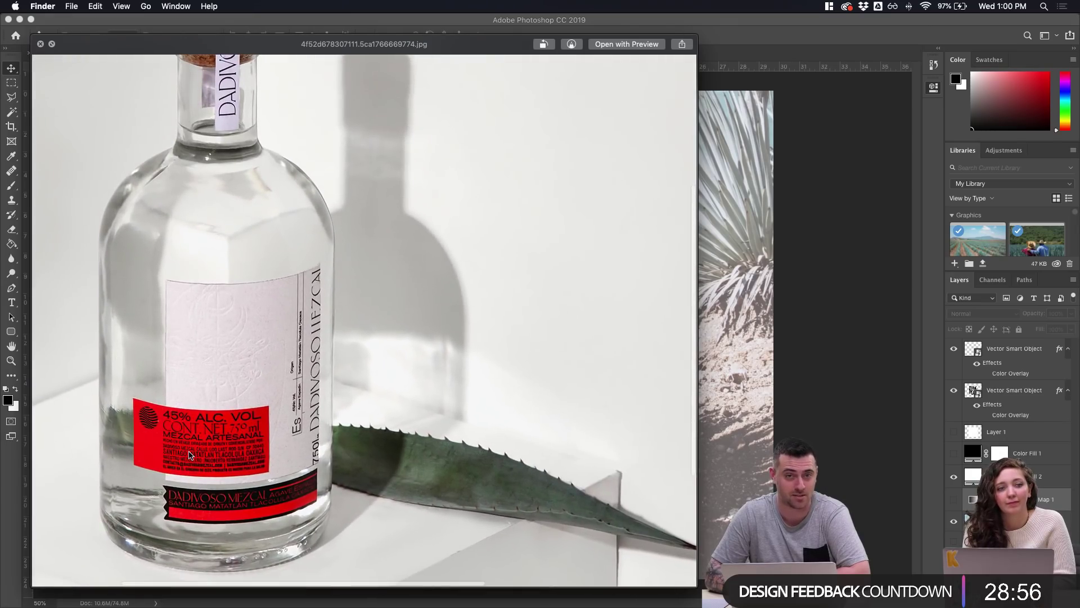
scroll(189, 454, down, 1)
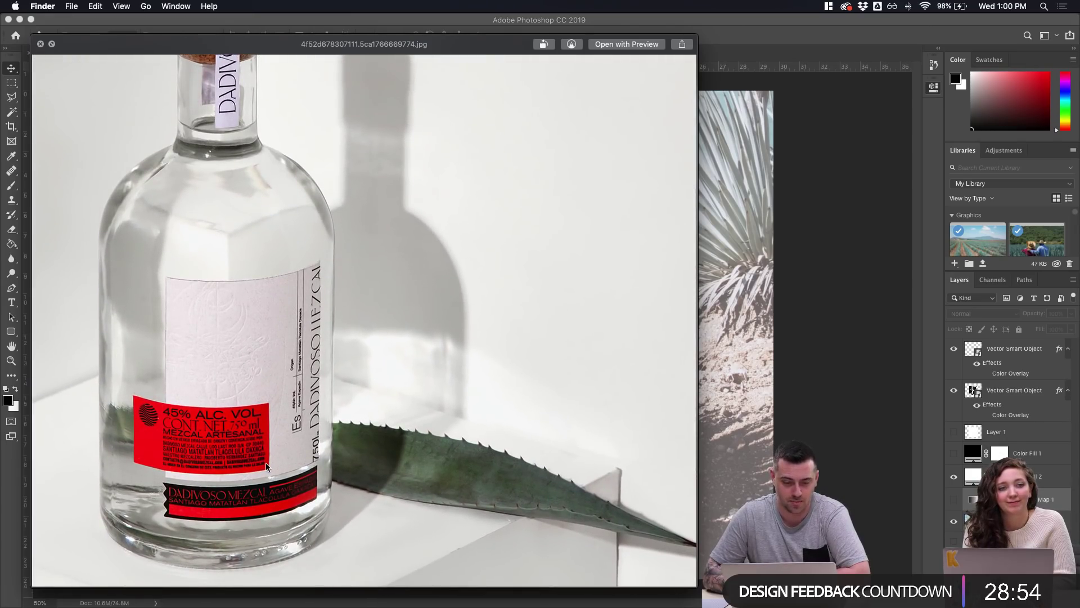
Browse further Day 1 references, including the Tequila Blanco bottle, Anagrama1.jpg, Campari Custom.png and the Dadivoso bottle flat lay
key(Right)
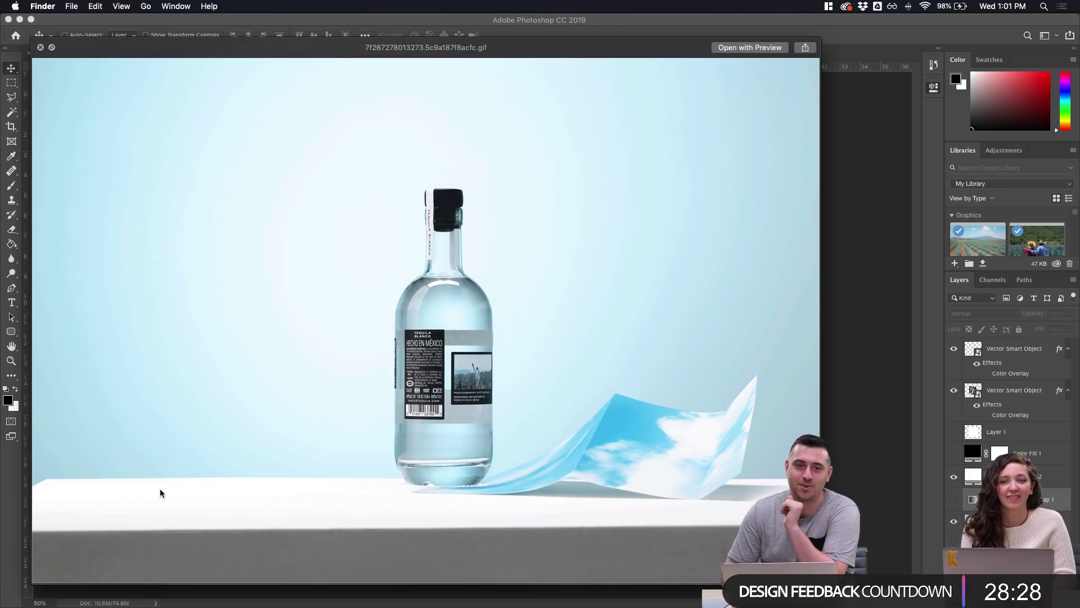
key(Down)
key(Left)
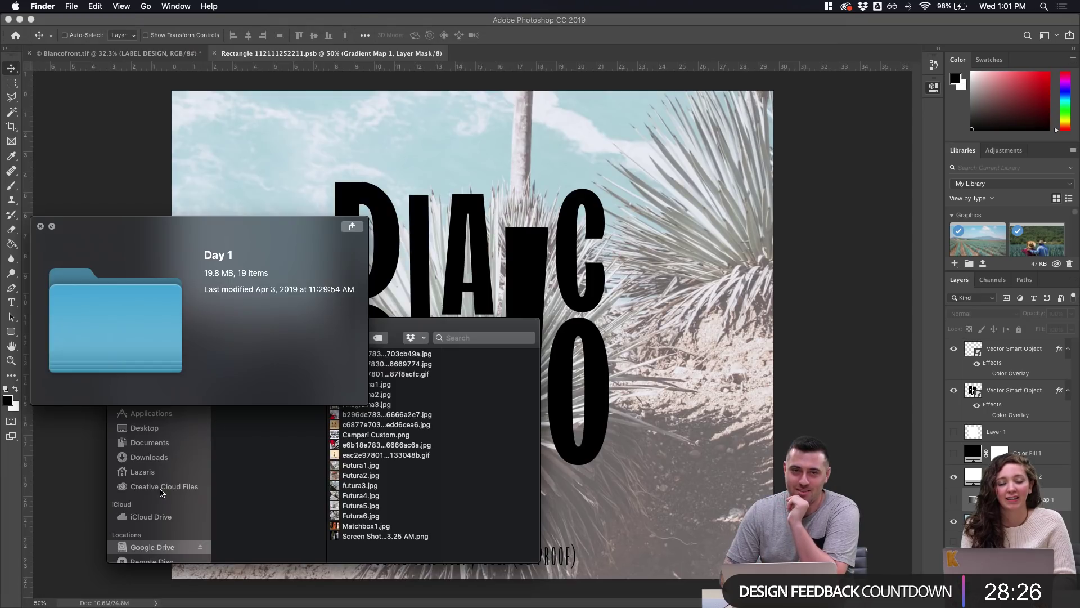
key(Right)
key(Down)
key(Down)
key(Down)
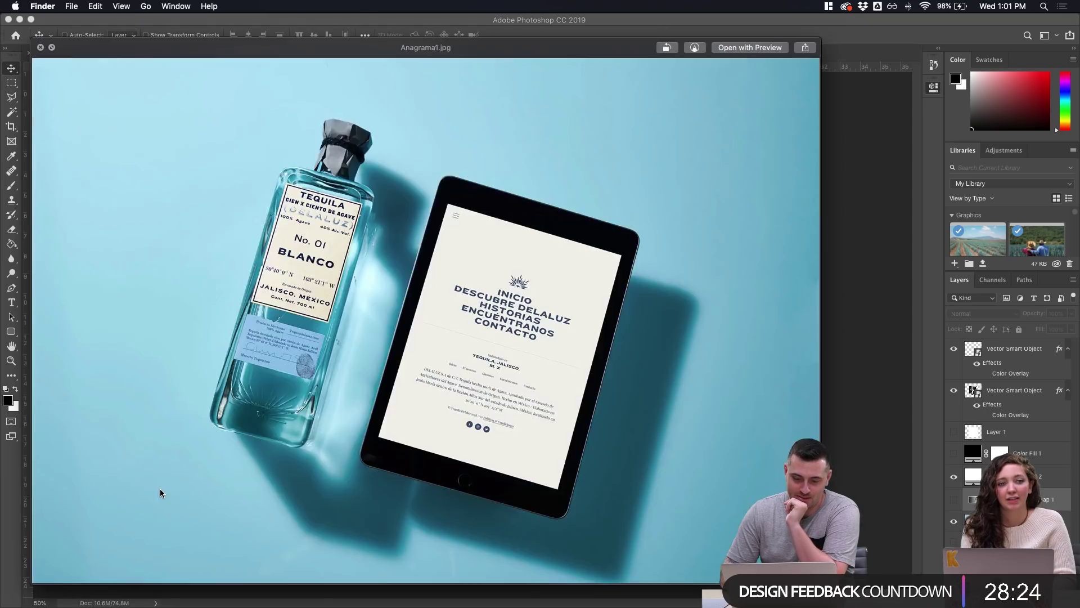
key(Down)
key(Down)
key(Down)
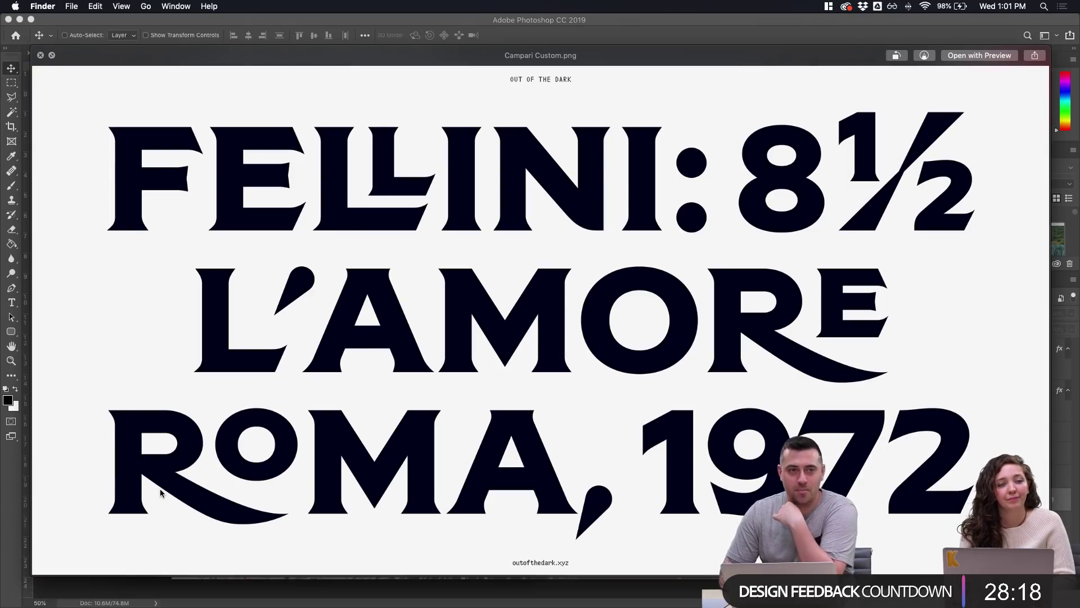
key(Down)
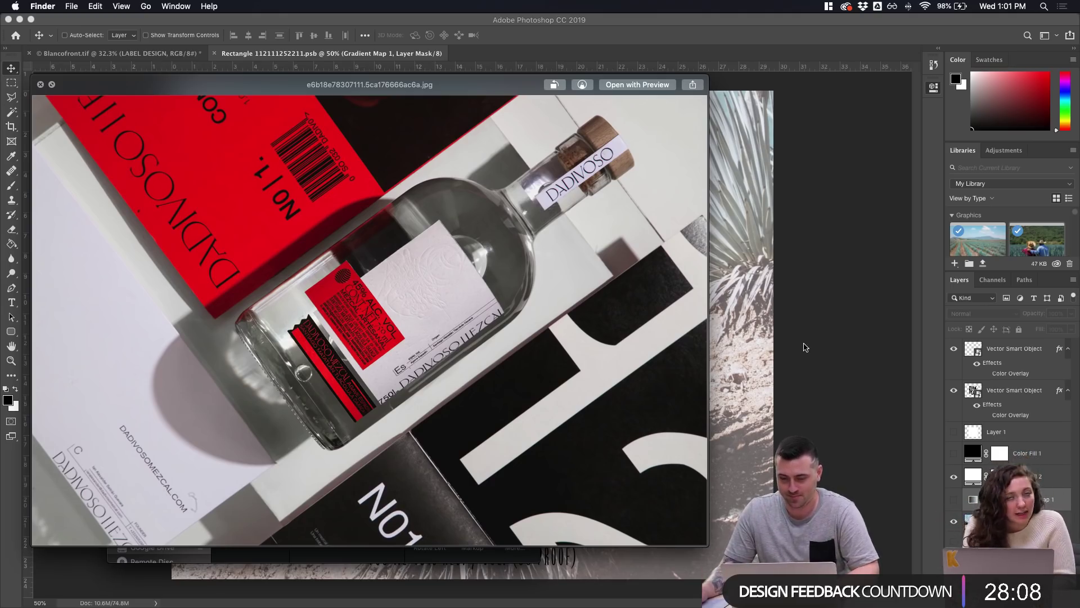
Switch to Photoshop, compare the label artwork with and without Gradient Map 1, and view the label on the bottle mockup
click(806, 347)
click(952, 505)
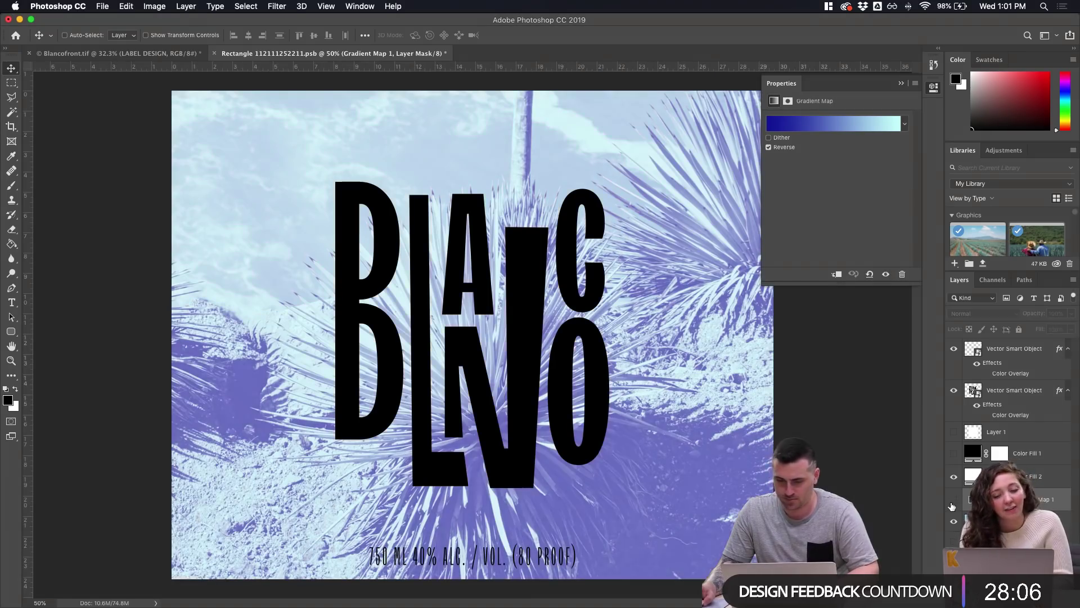
click(952, 505)
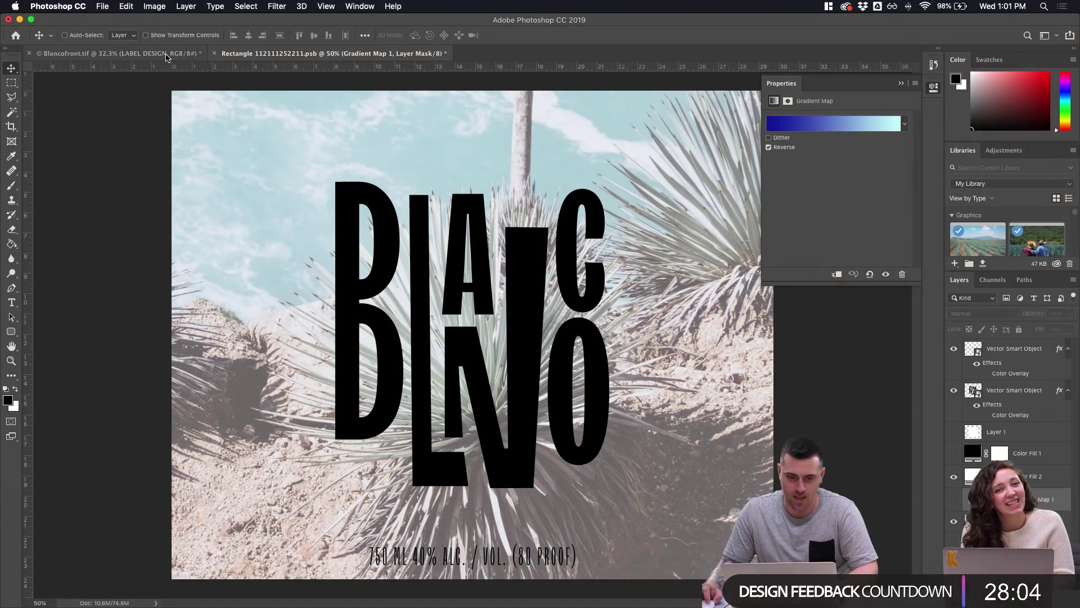
click(166, 54)
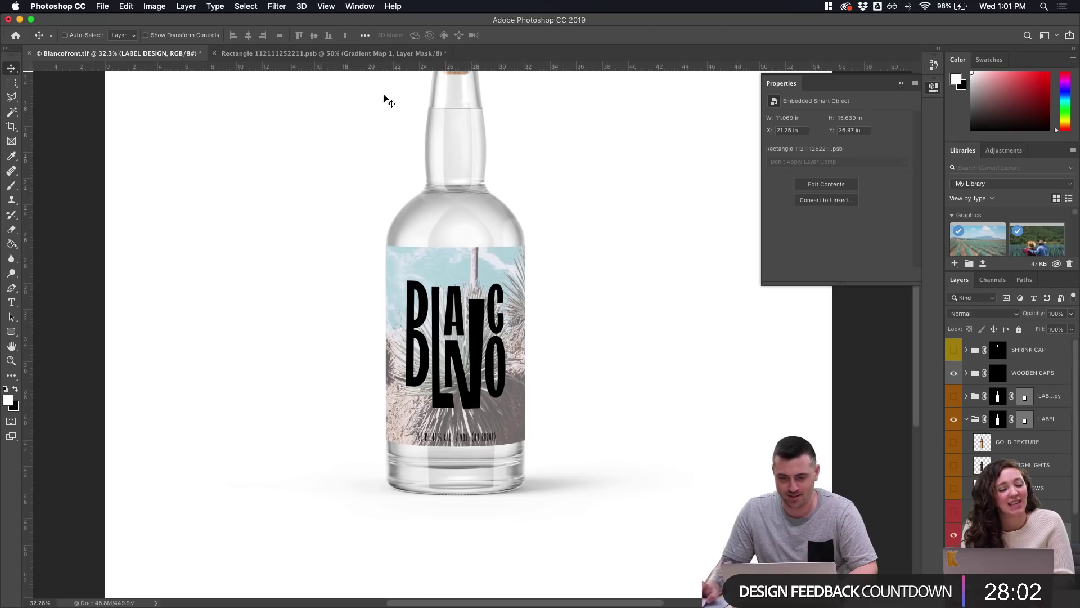
click(321, 53)
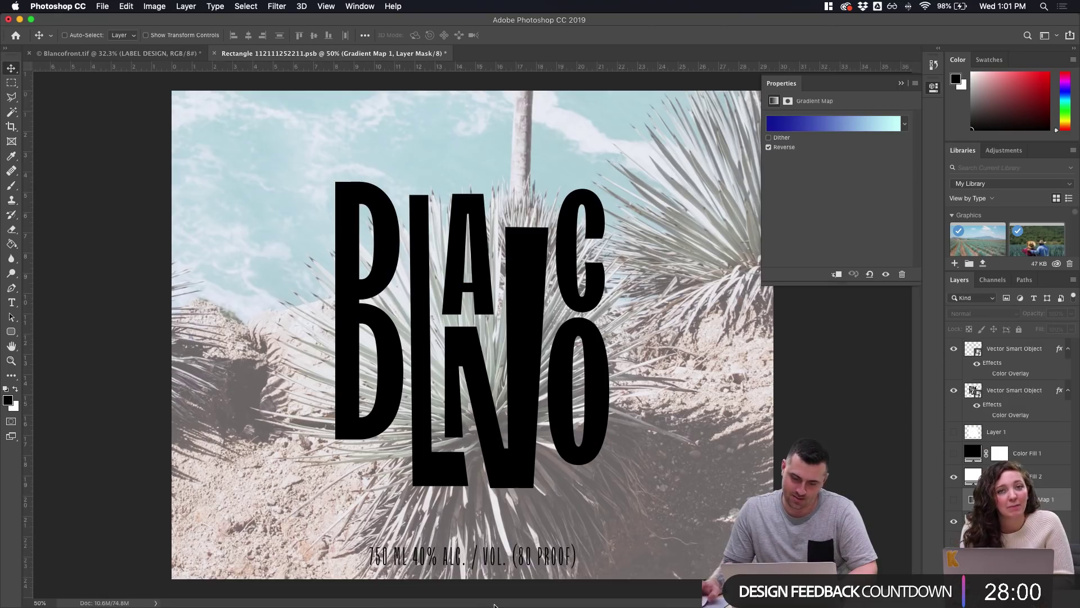
Switch to Finder, close the image preview, and open the Photography folder inside Working Files
click(454, 601)
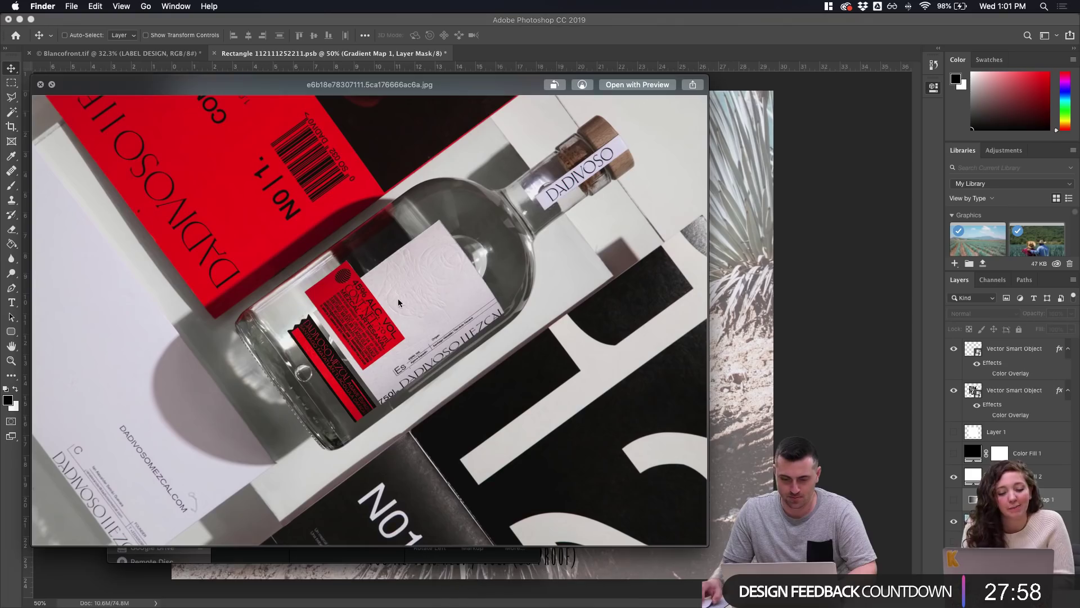
click(50, 92)
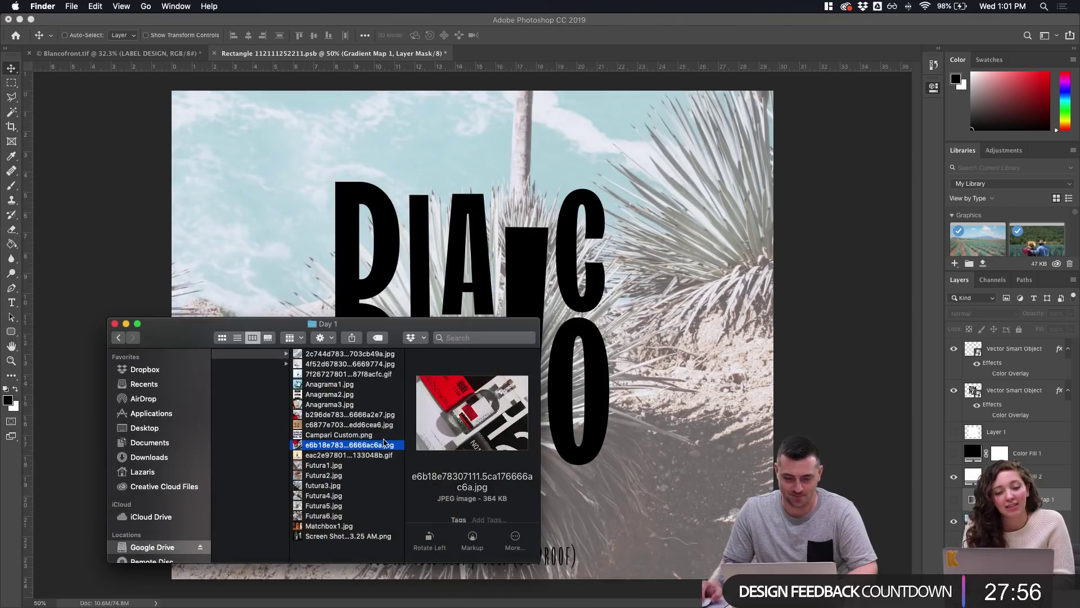
click(324, 465)
scroll(259, 357, left, 3)
key(Left)
key(Left)
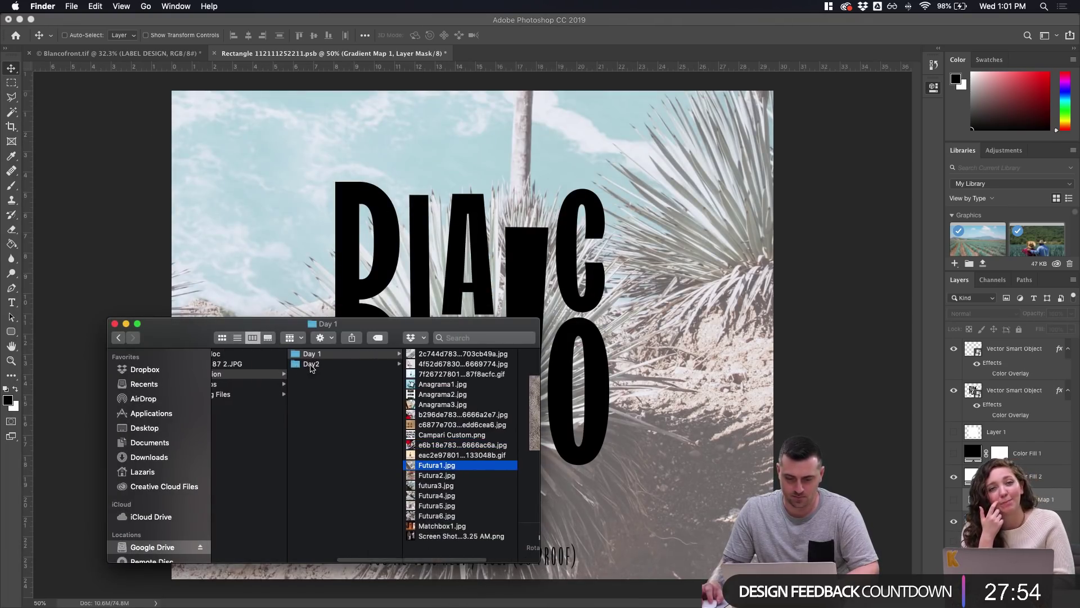
key(Down)
key(Down)
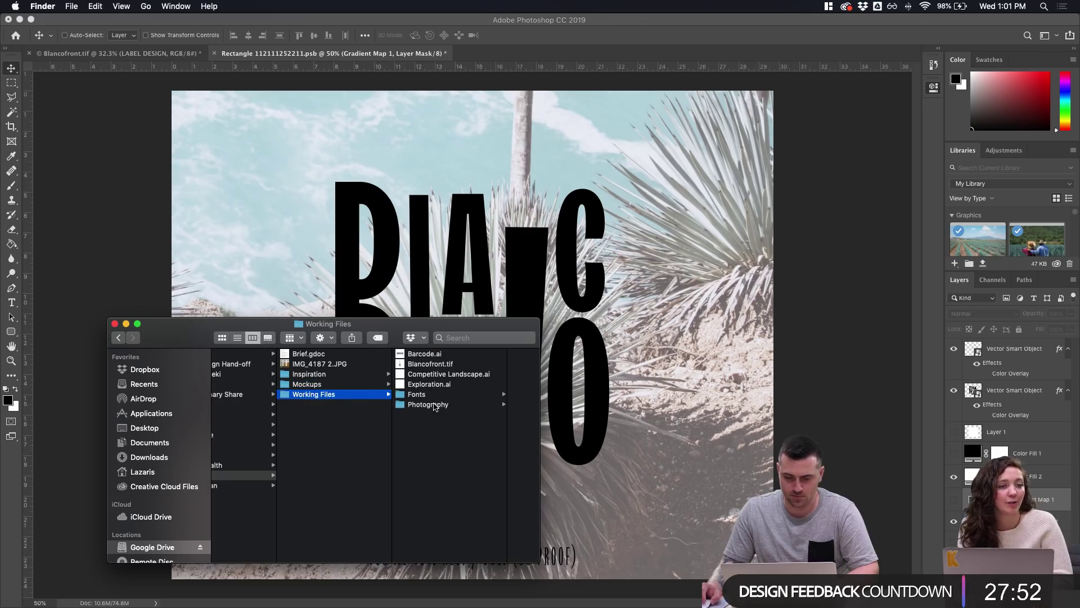
click(436, 406)
Look through the four photos in the Photography folder, from the agave field image back to the first file
click(486, 385)
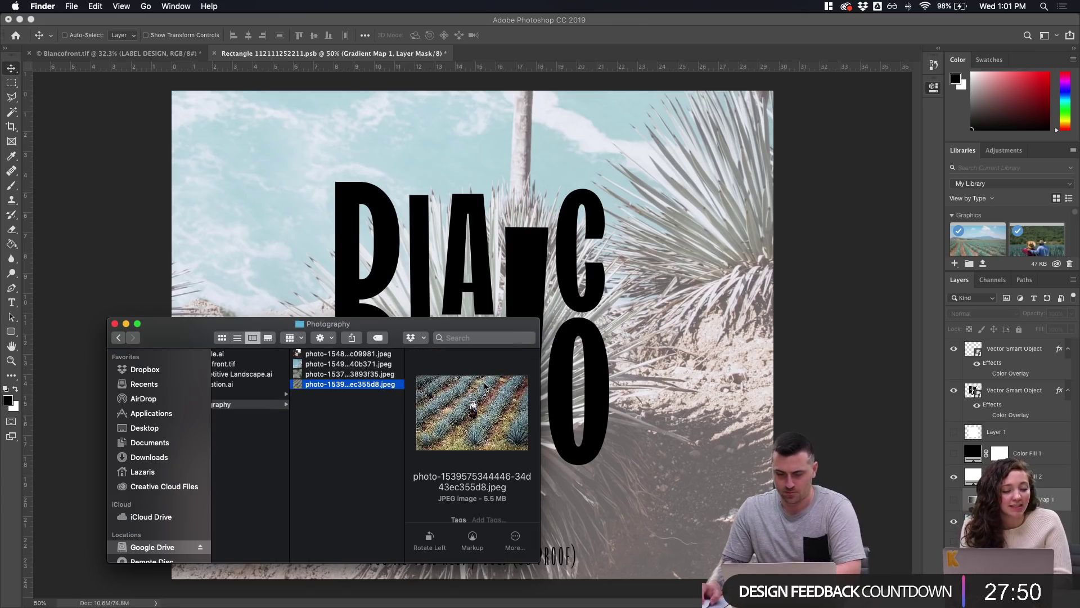
key(Up)
key(Up)
key(Up)
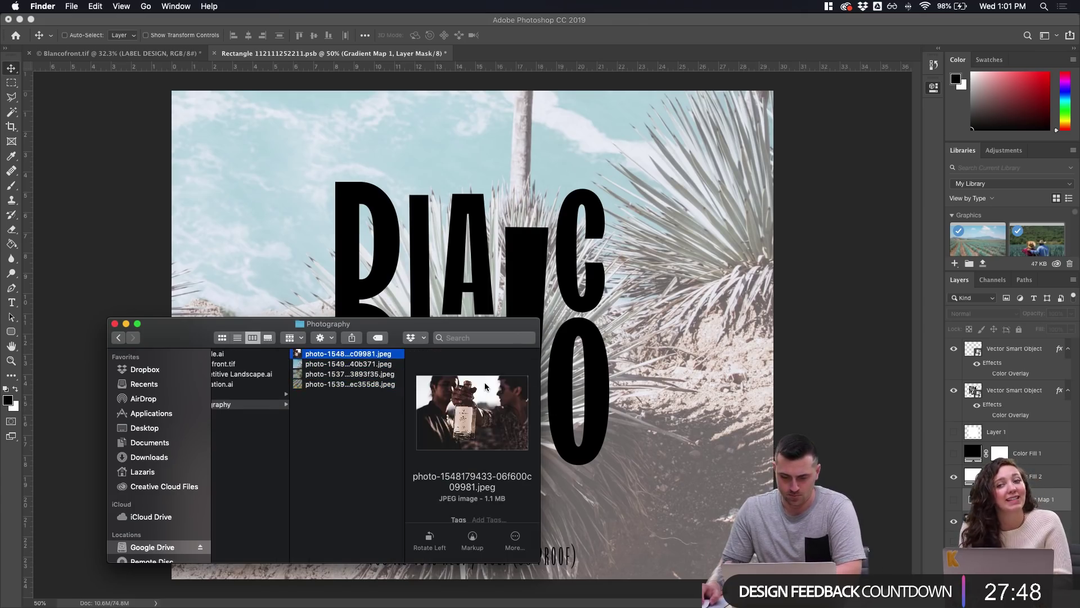
key(Down)
key(Down)
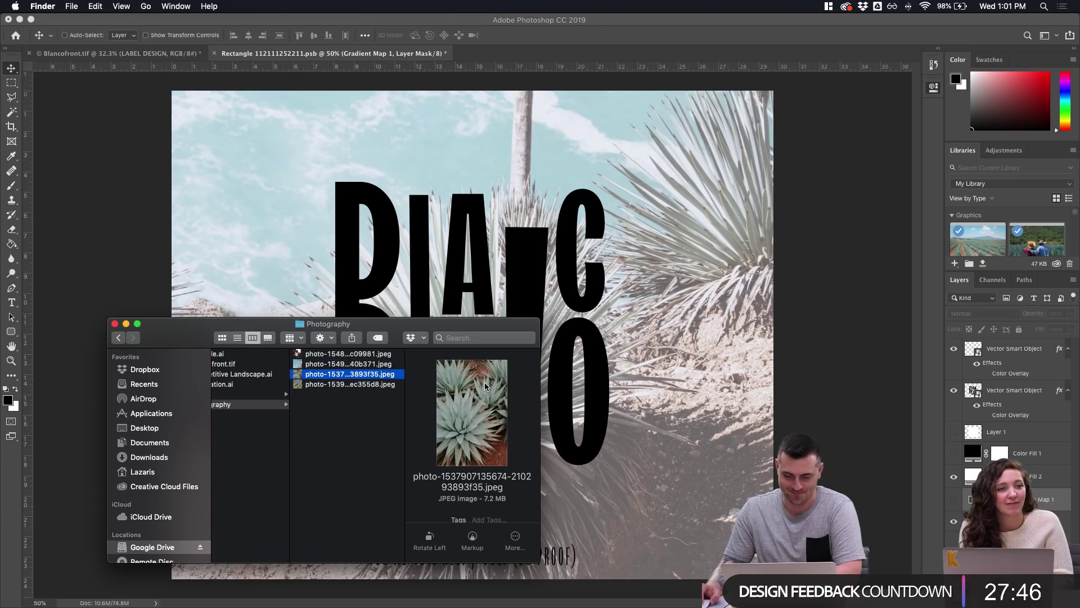
key(Down)
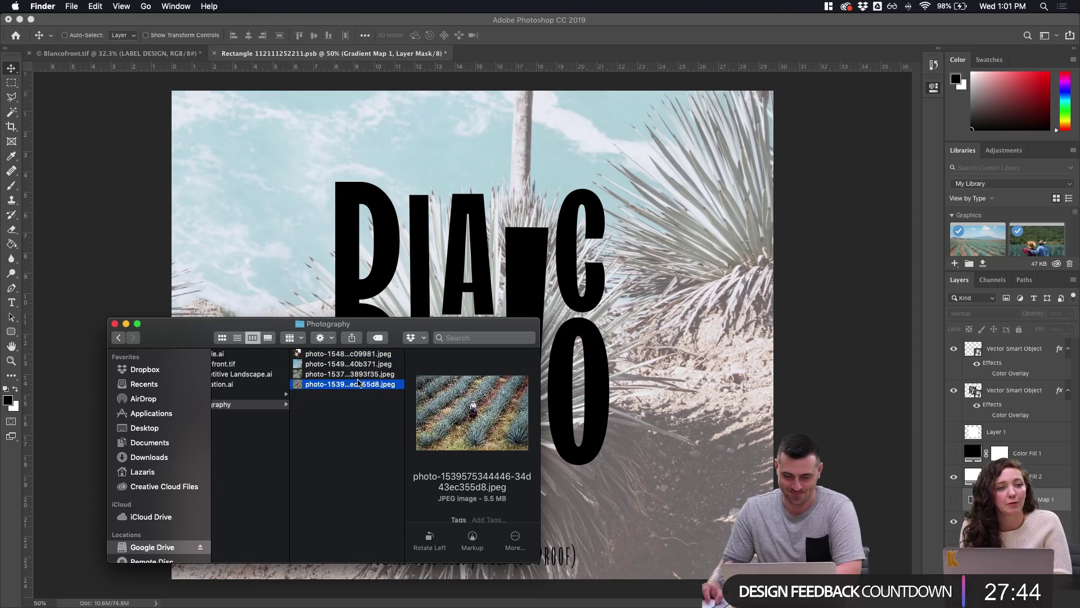
drag(358, 384, 616, 279)
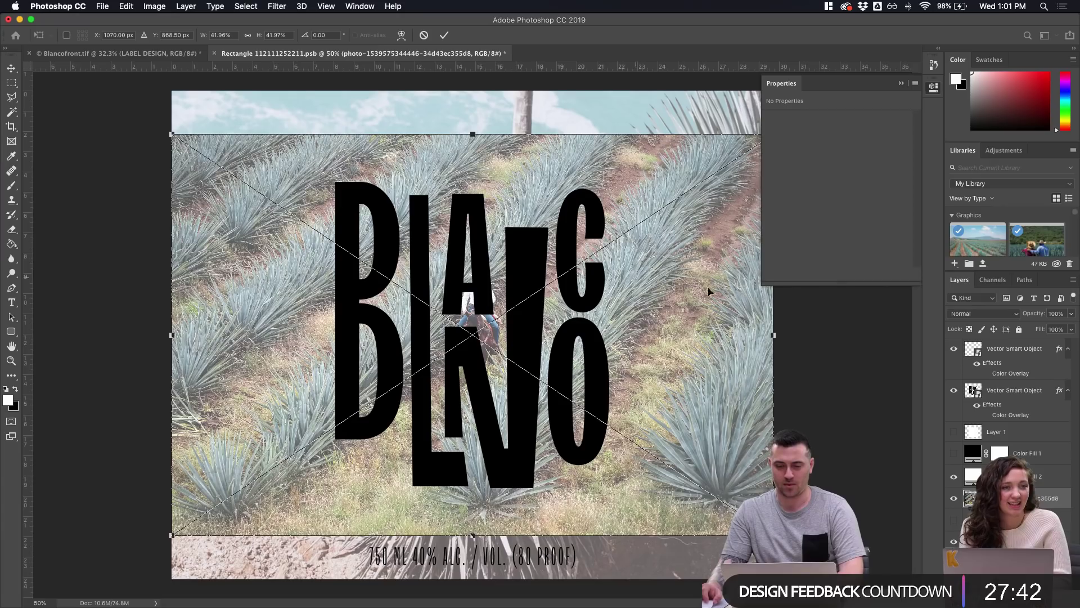
scroll(715, 433, down, 2)
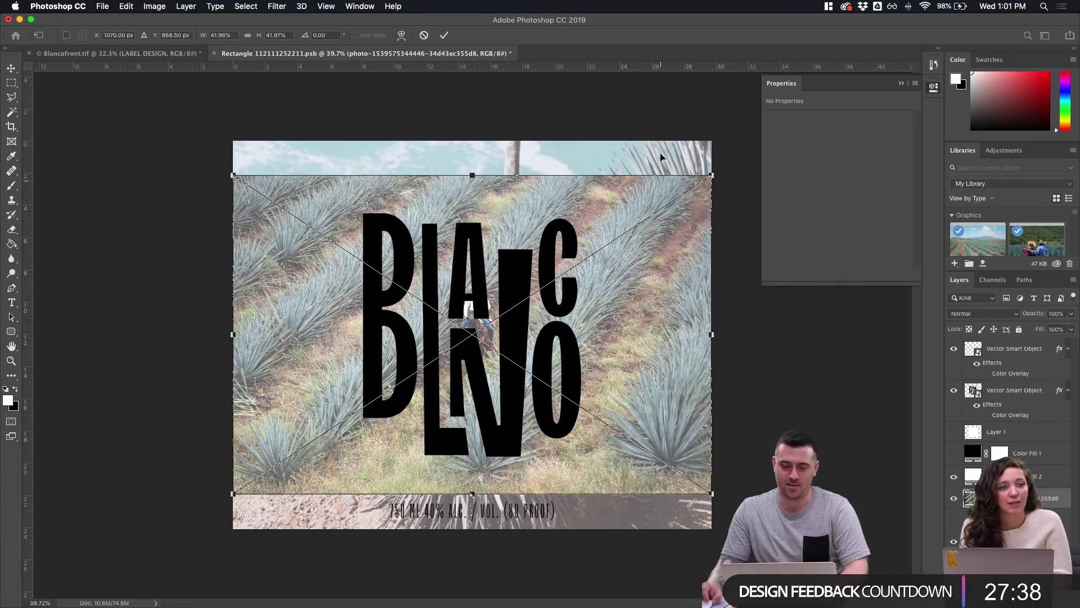
drag(712, 175, 754, 117)
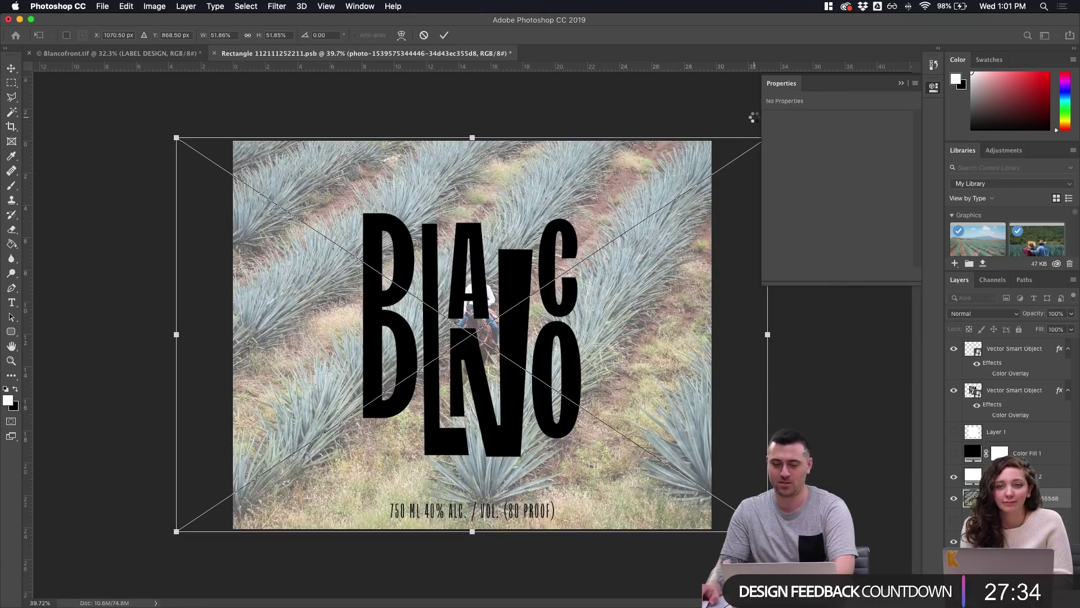
key(Return)
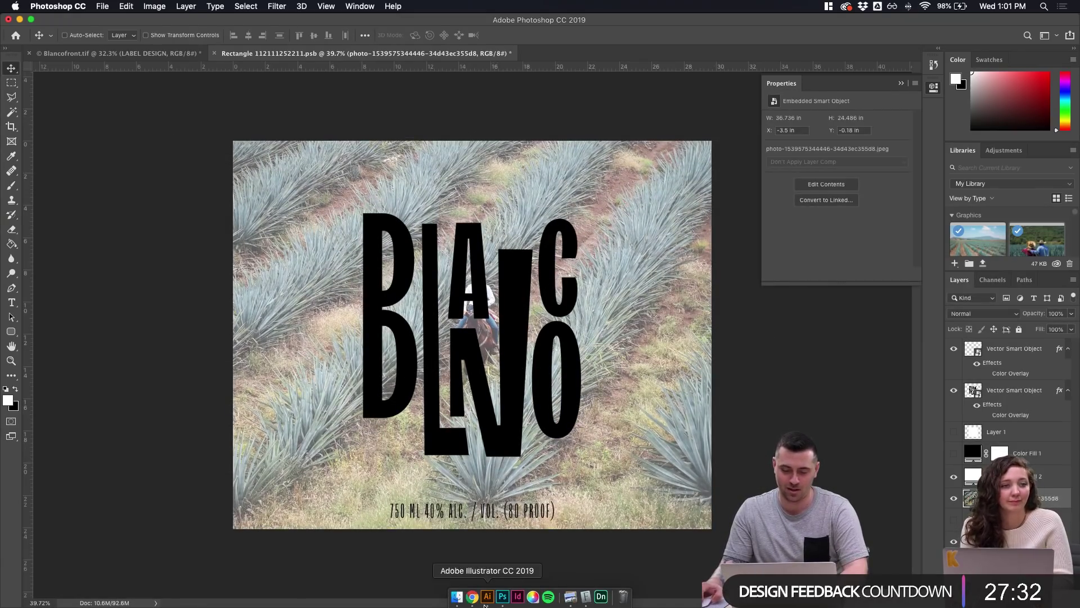
Switch to Finder and open the Day 1 folder inside Inspiration
click(456, 601)
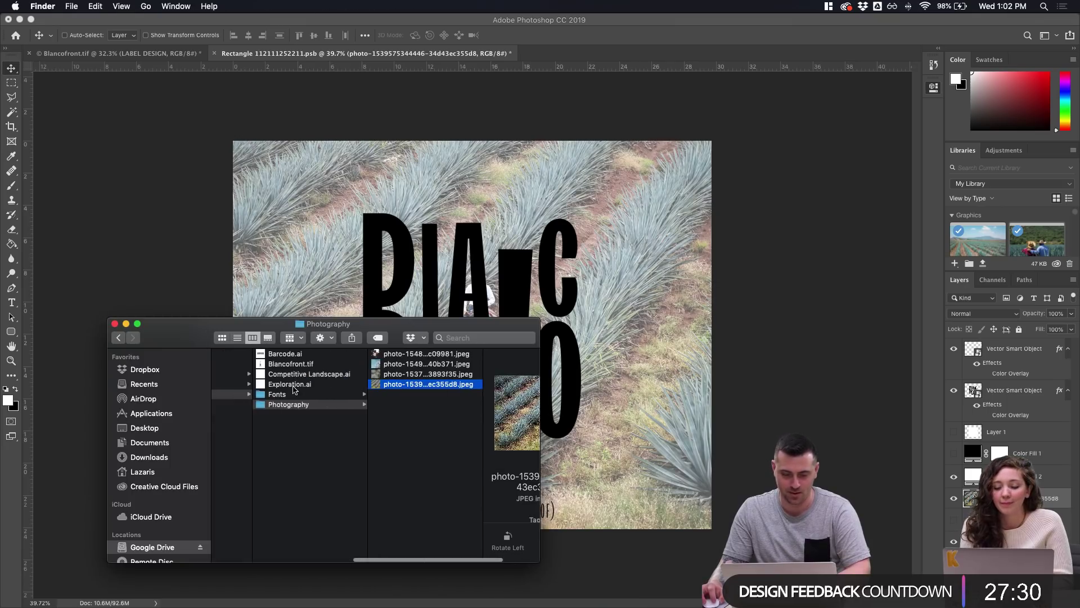
click(291, 394)
click(305, 403)
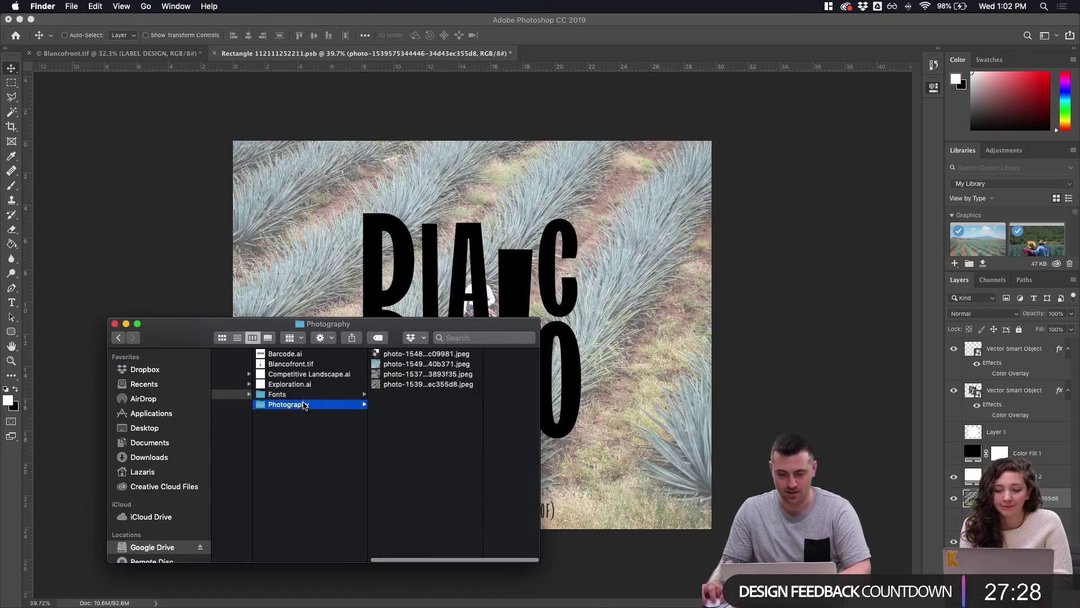
scroll(287, 388, left, 3)
click(280, 374)
click(369, 363)
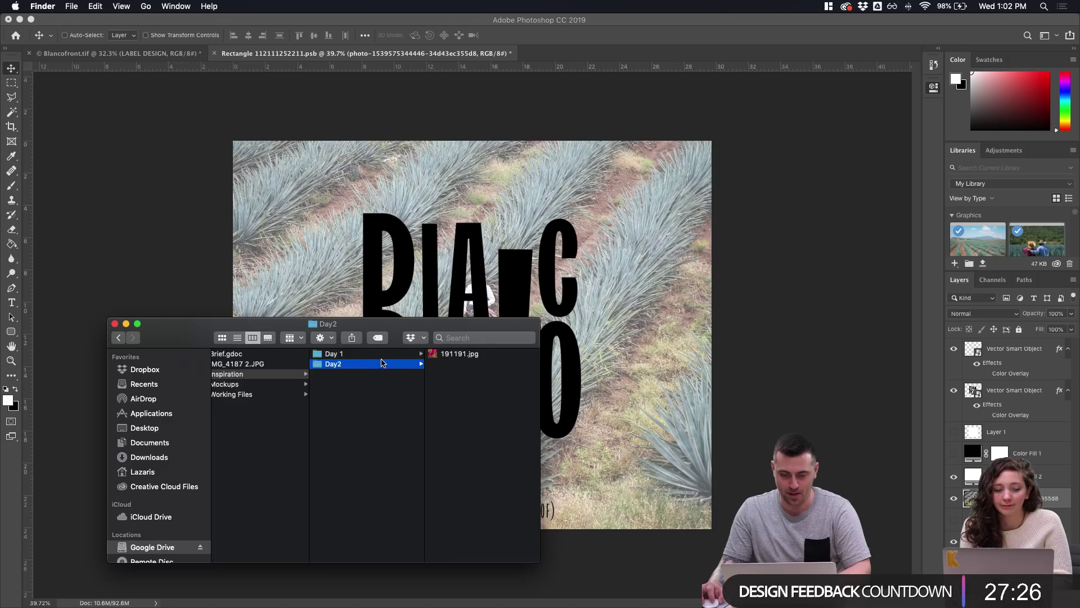
click(385, 354)
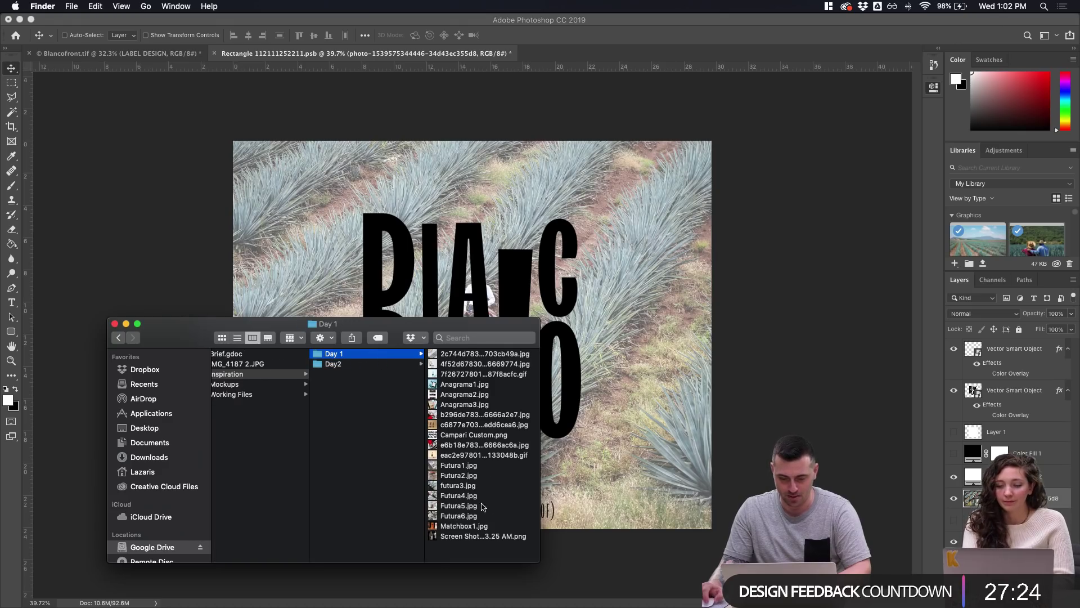
View the Dadivoso bottle flat lay image in a large preview, and close the preview
click(462, 436)
click(379, 445)
key(space)
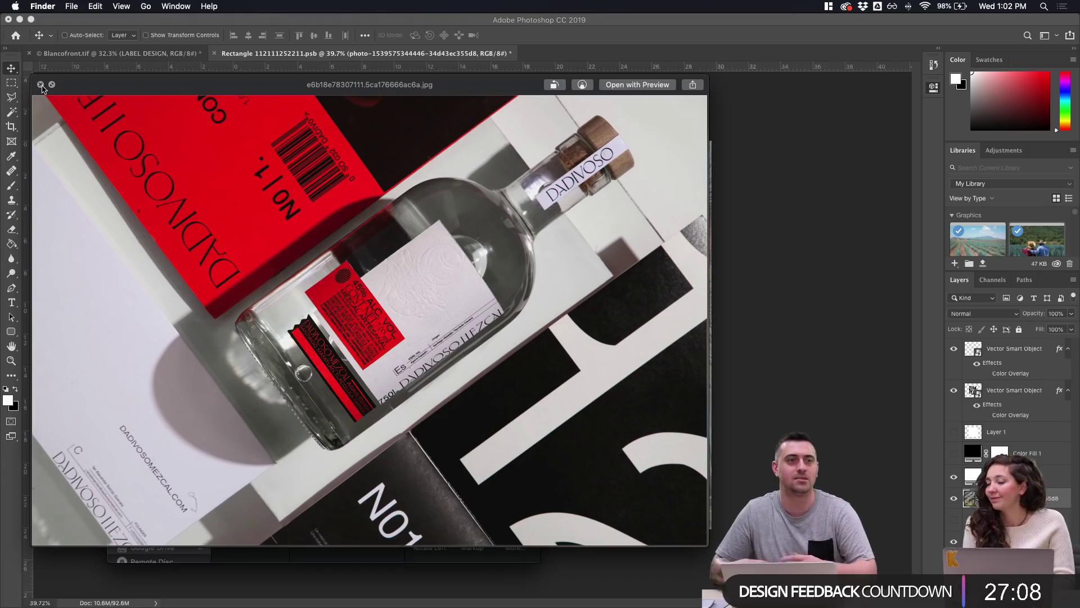
click(41, 85)
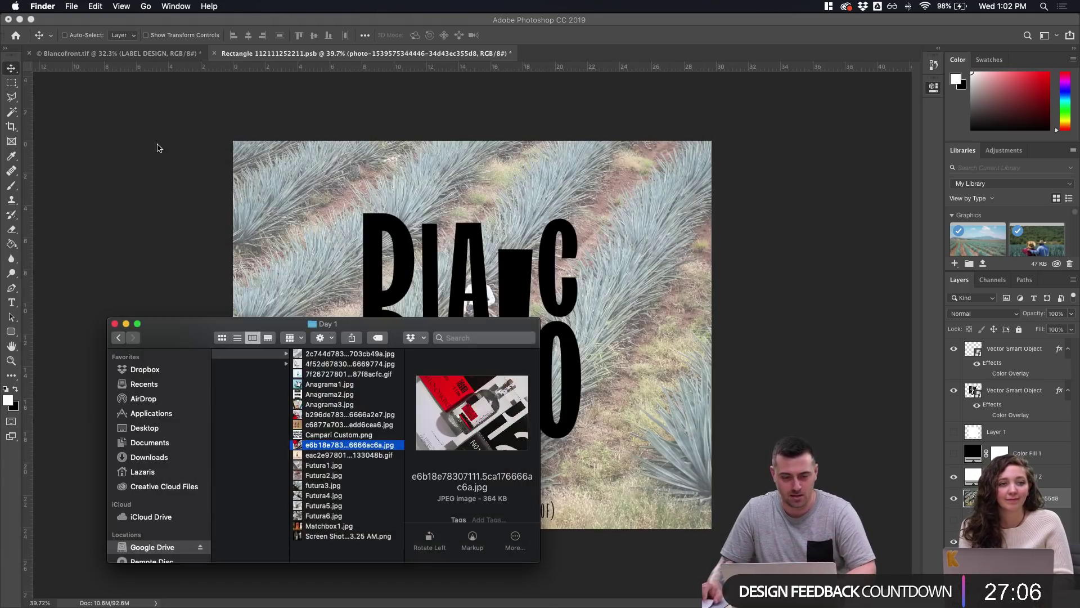
Go back through the project folders to Working Files and open its Photography folder
scroll(242, 388, left, 5)
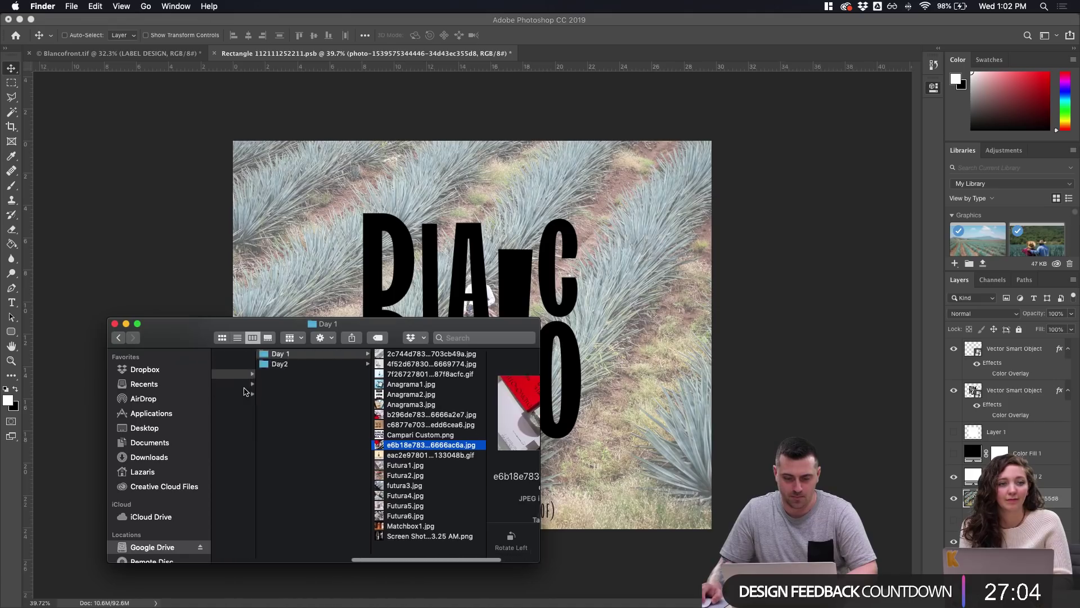
click(250, 384)
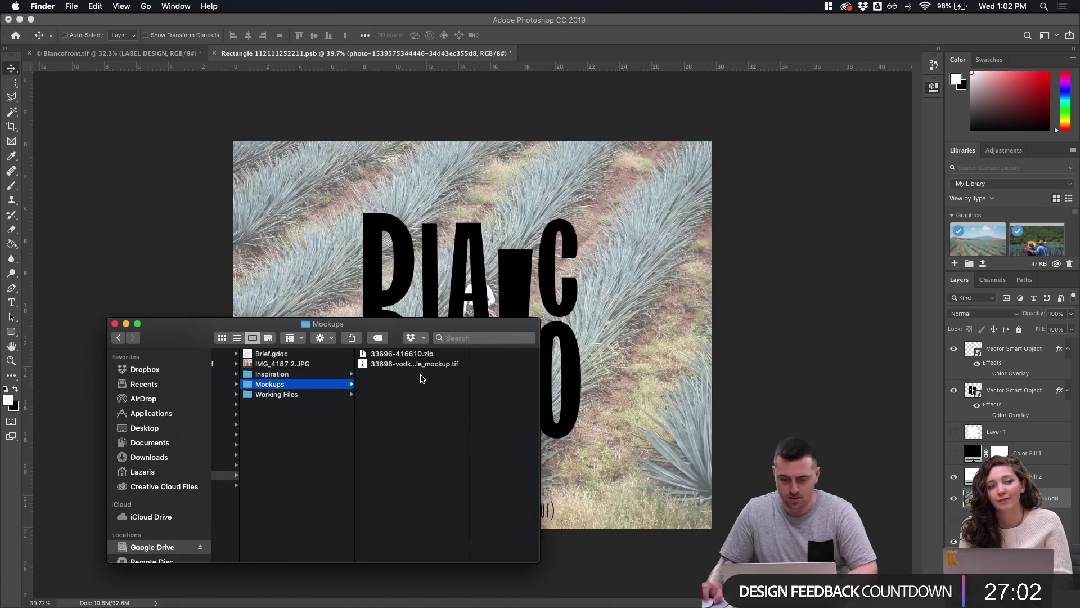
click(309, 395)
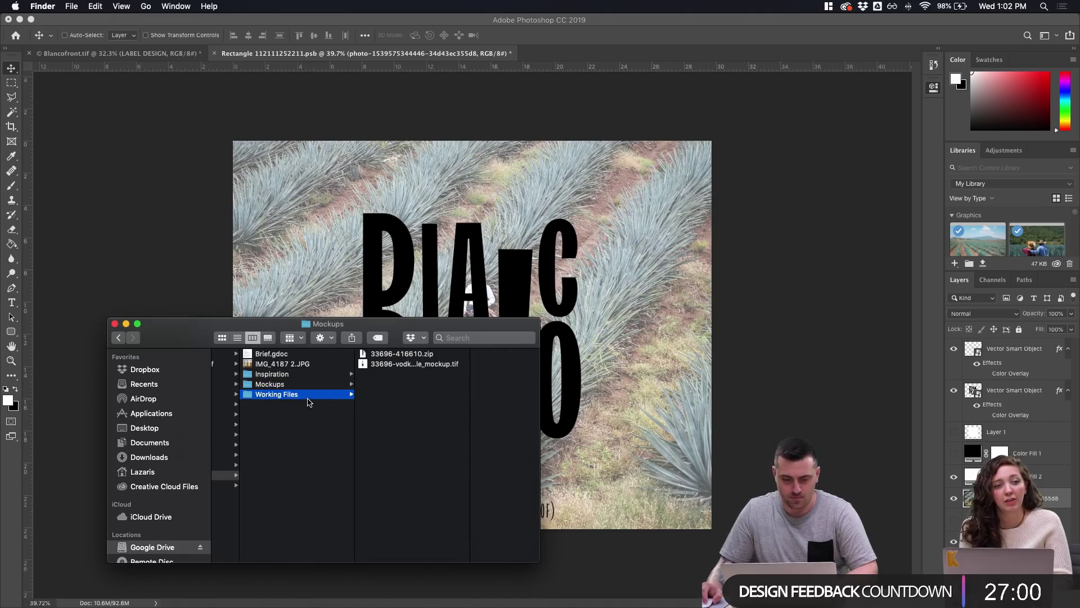
click(423, 375)
click(321, 393)
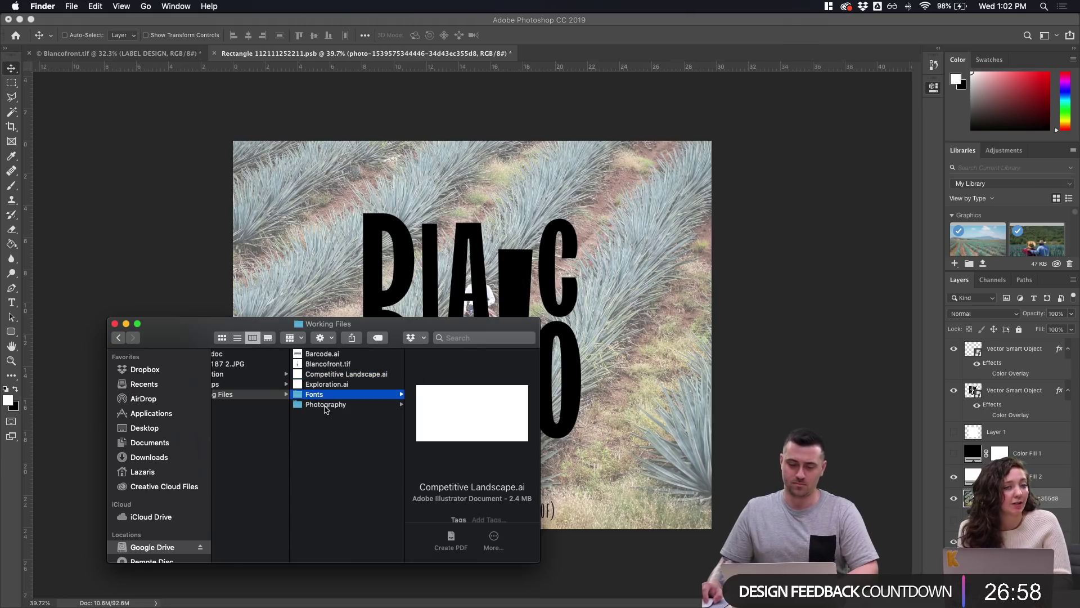
click(326, 405)
Look through the photos in the Photography folder again, ending on the blue-sky yucca photo
click(440, 364)
click(392, 356)
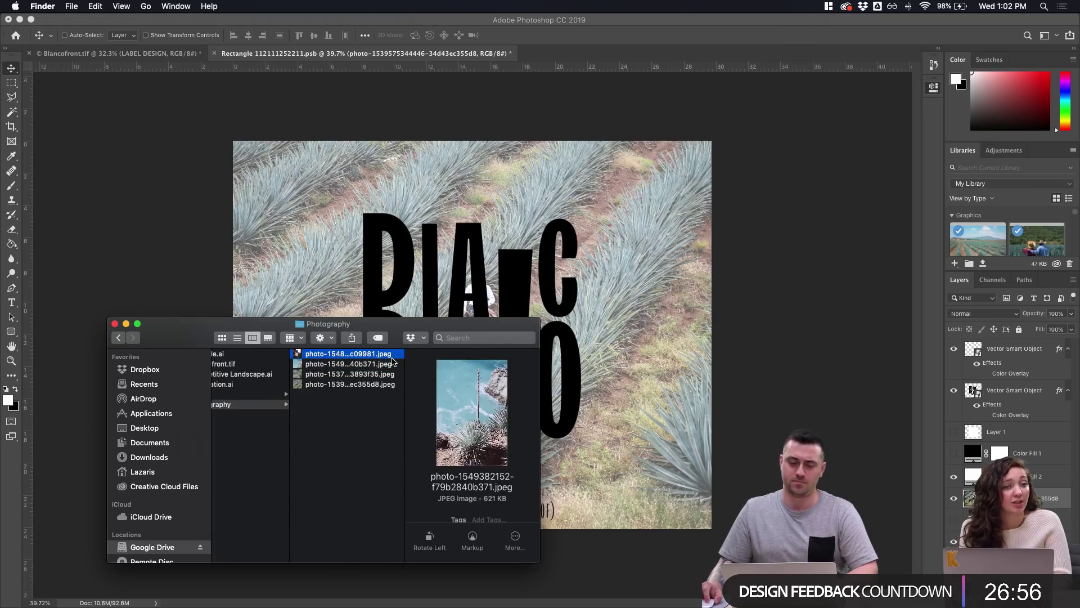
key(Down)
key(Down)
key(Down)
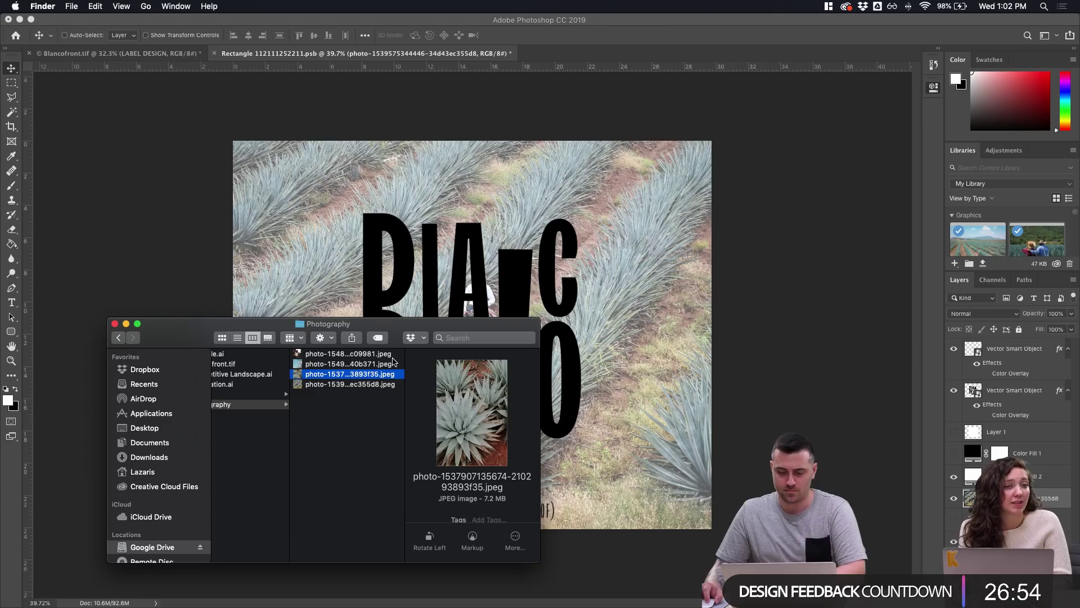
key(Up)
click(363, 366)
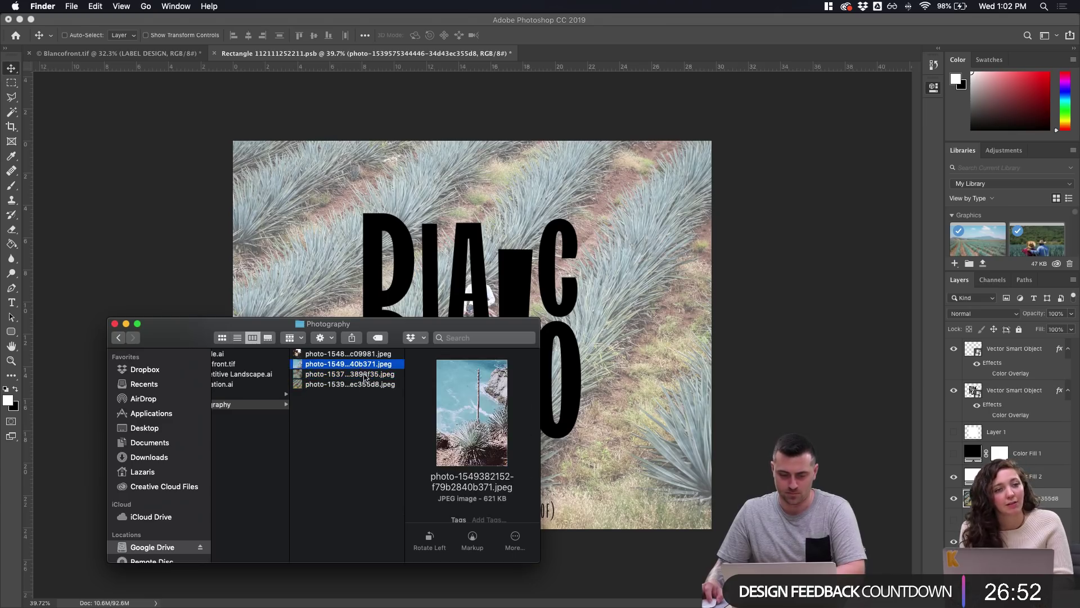
Switch to Photoshop and place the Agave in Mexico library image on the label, scaled to about 211% to cover it
click(928, 314)
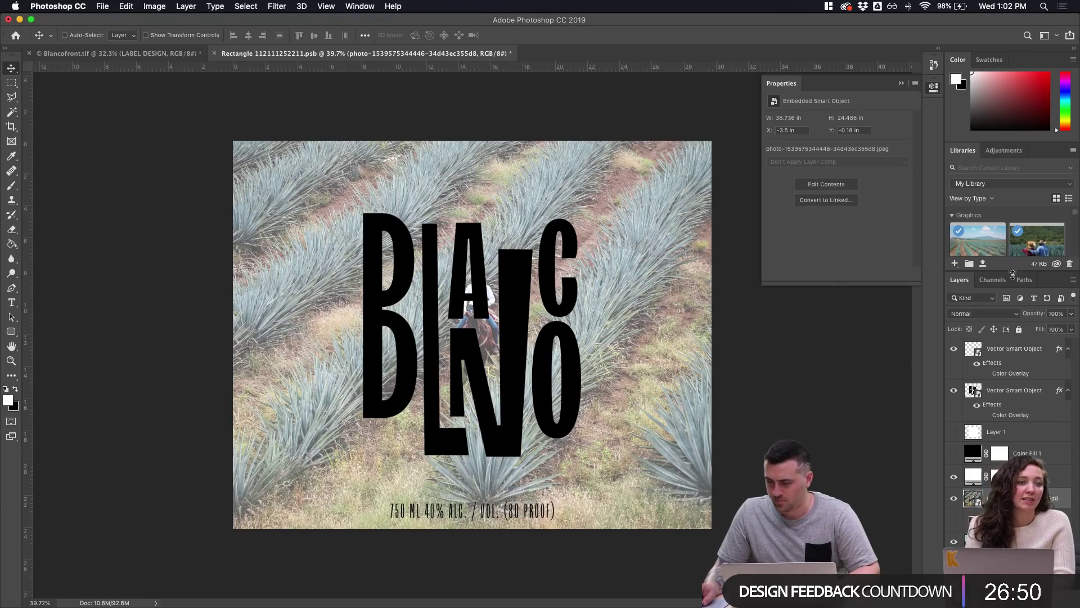
drag(1009, 273, 1020, 423)
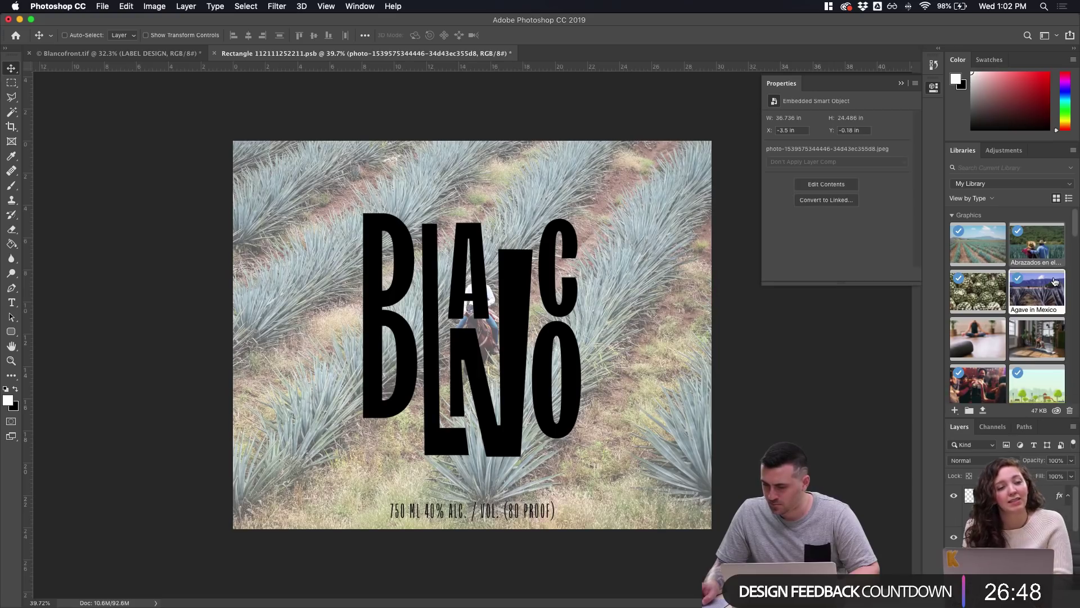
drag(1043, 297, 535, 266)
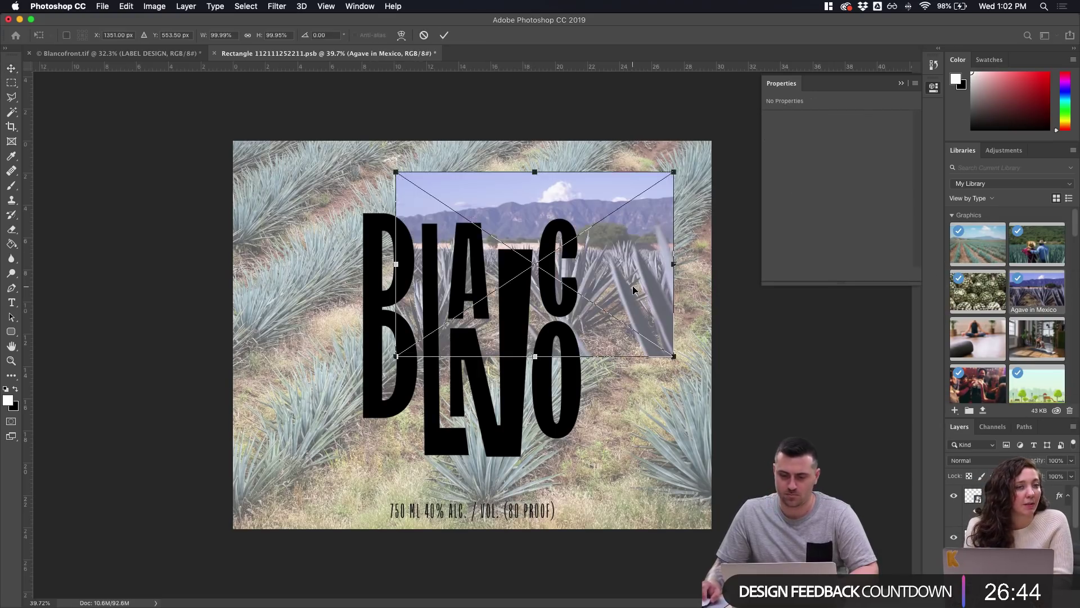
drag(678, 169, 716, 134)
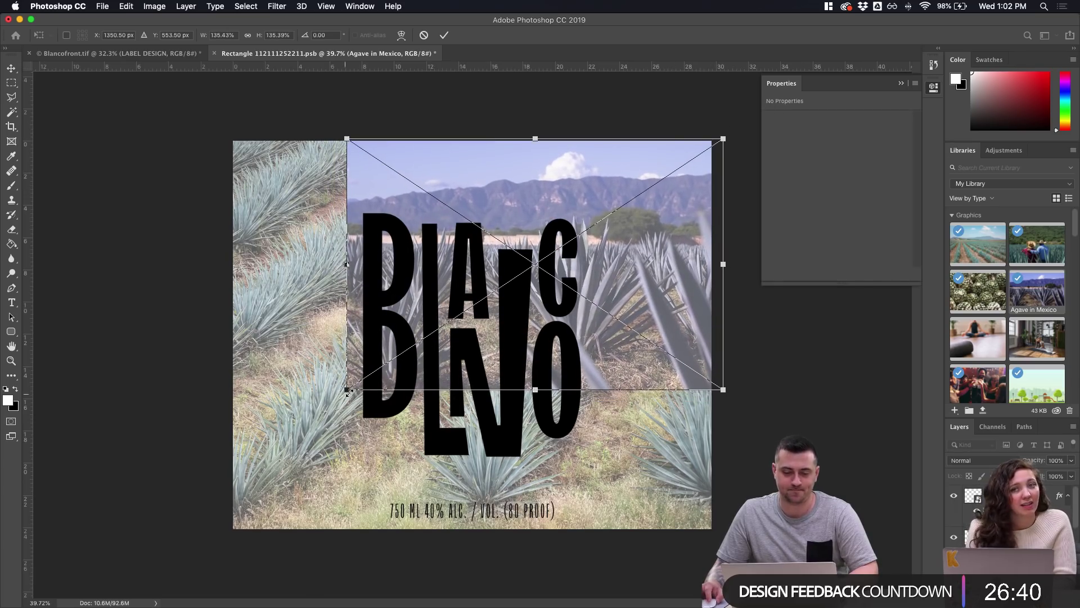
drag(348, 388, 110, 485)
drag(384, 431, 437, 432)
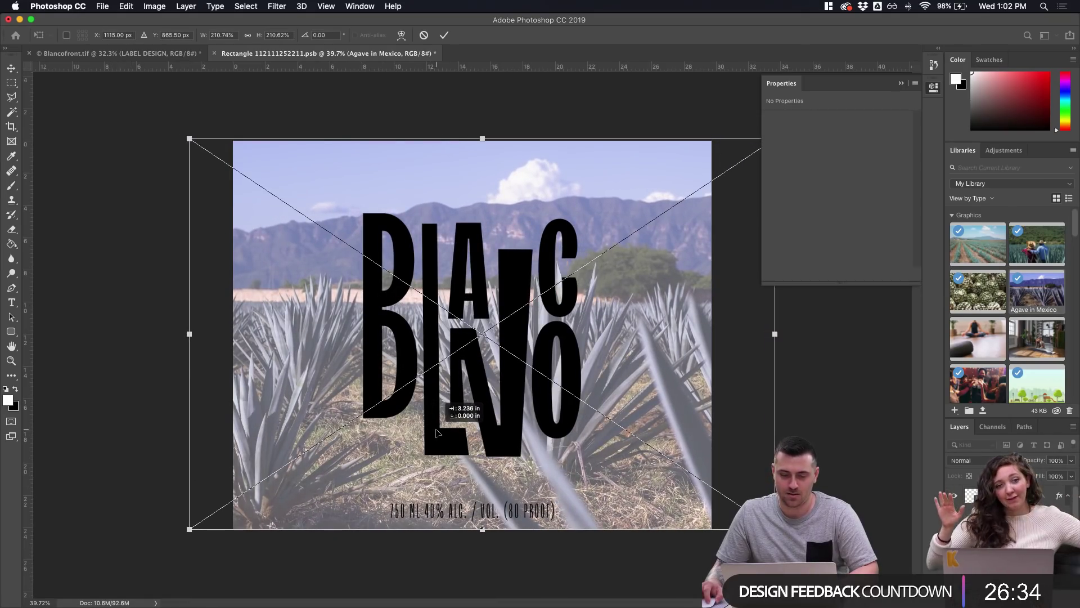
drag(436, 430, 436, 429)
key(Return)
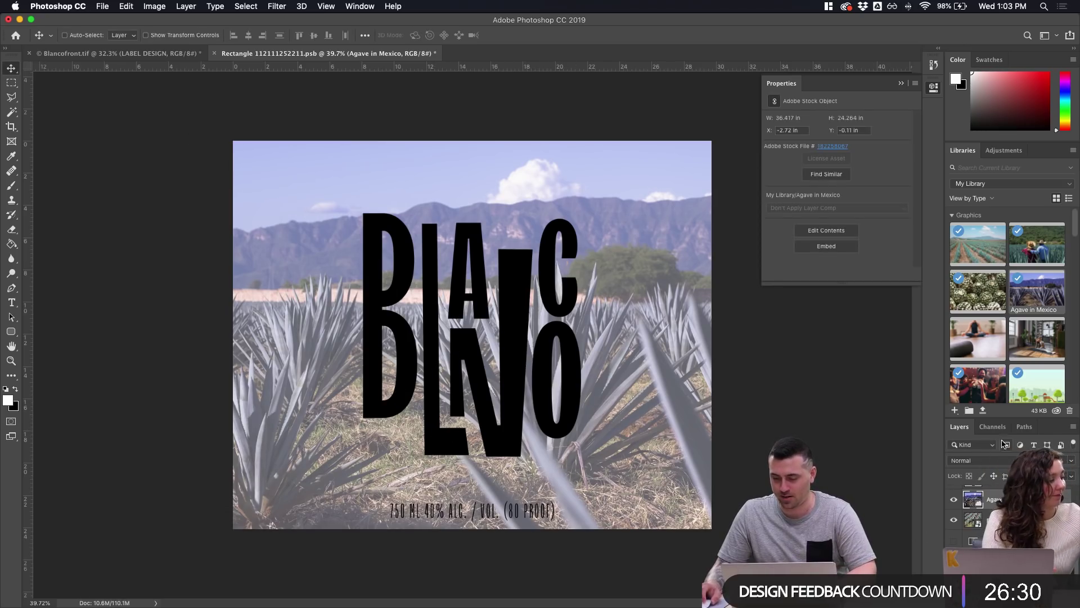
Make more room for the layer list, collapse the properties, and compare the label with and without the Agave in Mexico layer
drag(1007, 416, 1029, 288)
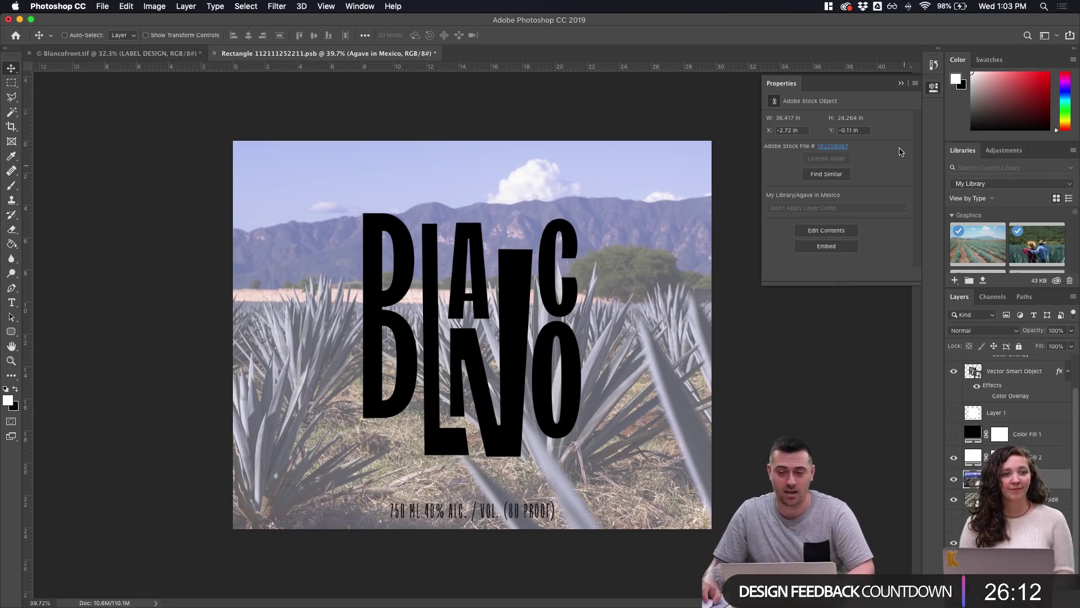
click(902, 85)
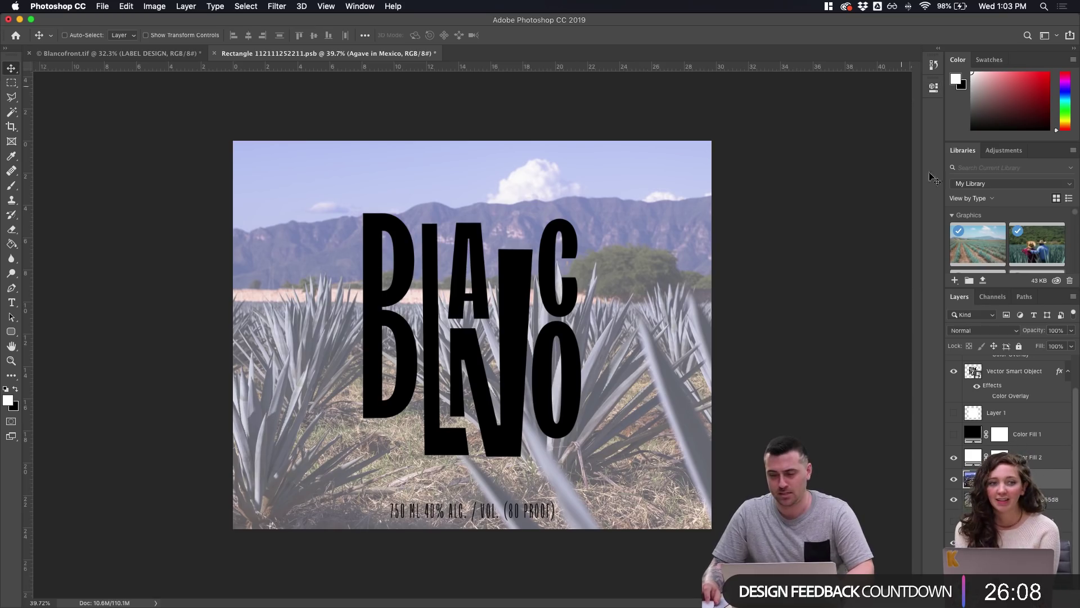
click(954, 480)
click(954, 480)
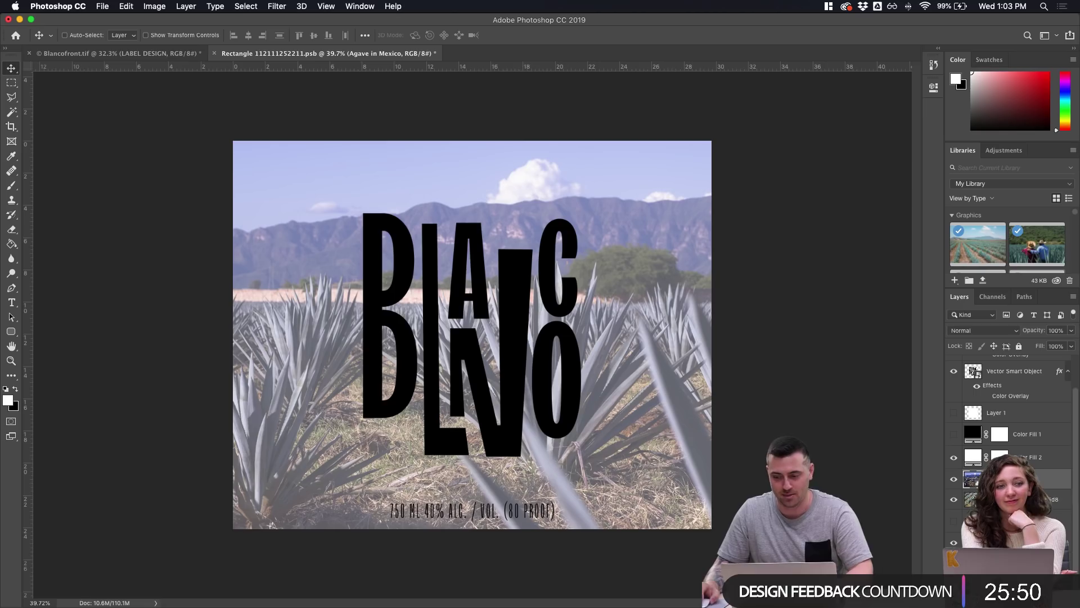
click(953, 478)
click(953, 479)
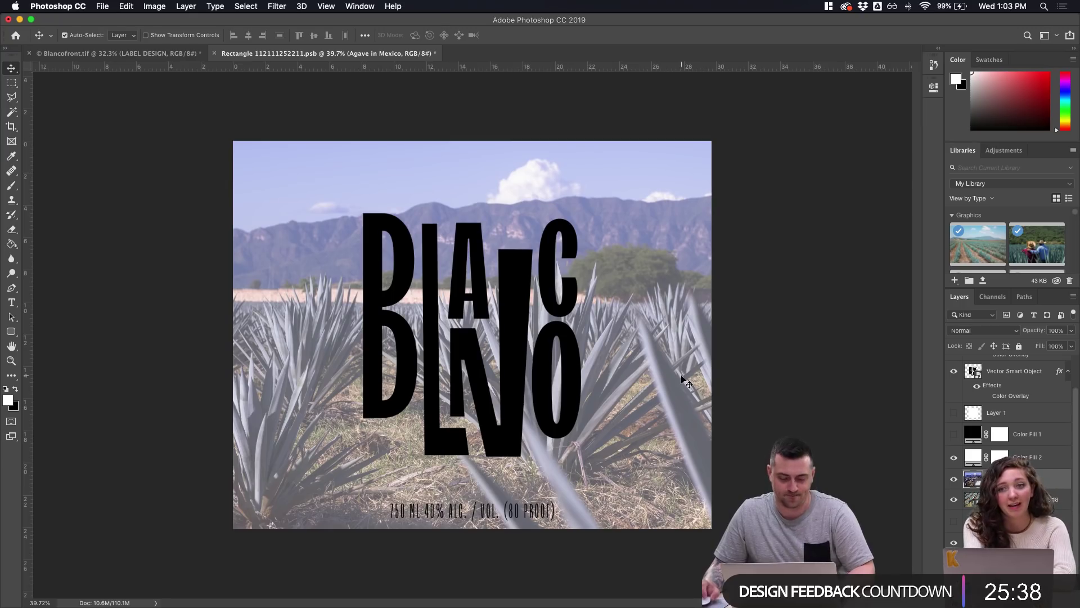
Save the label artwork, check it on the Blancofront.tif bottle mockup, and return to the label document
key(super+s)
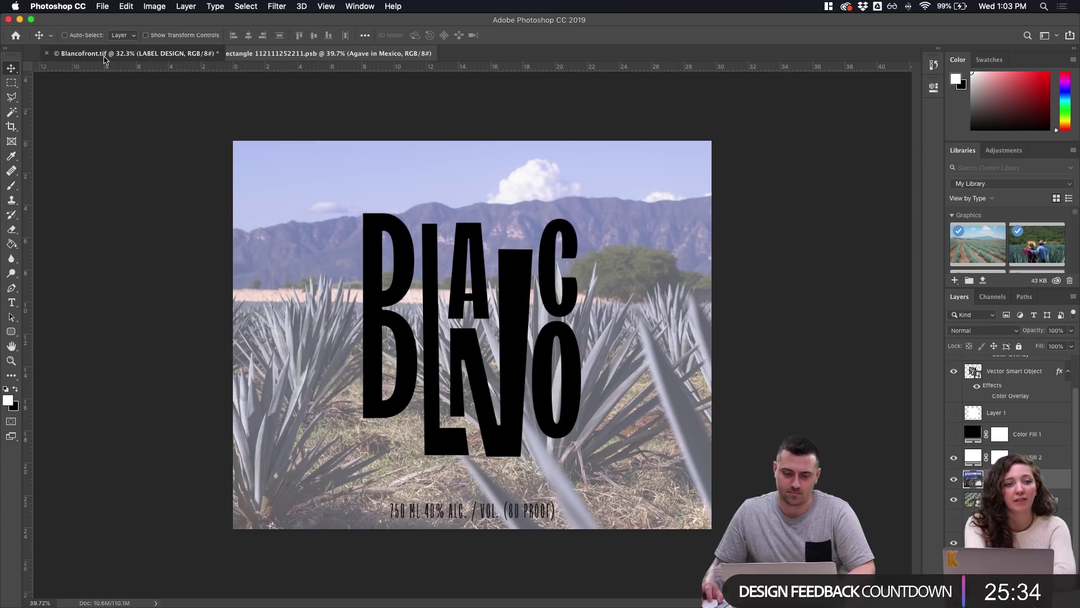
key(super+w)
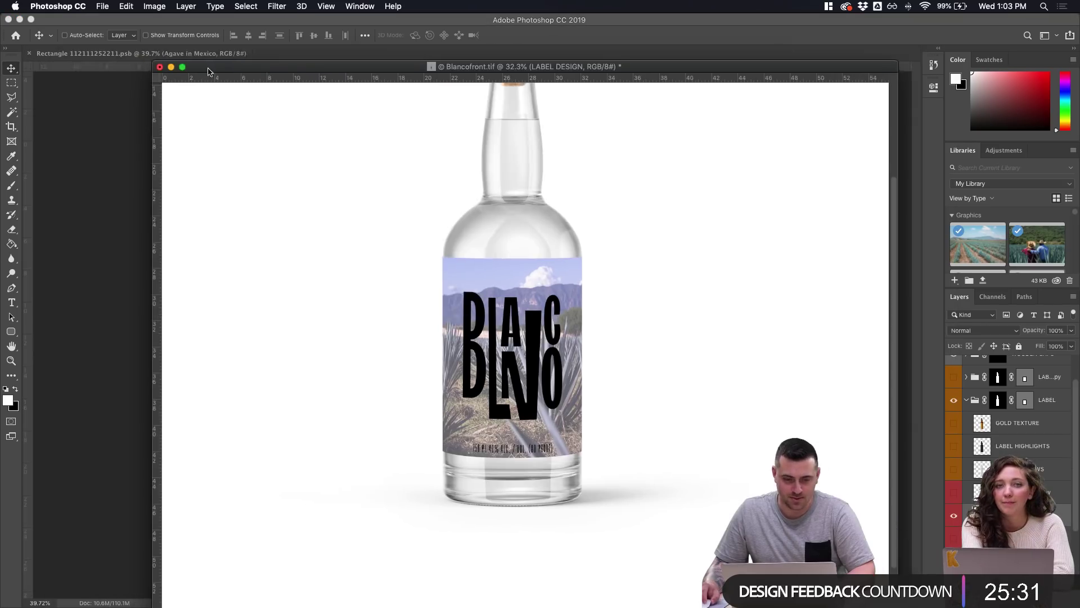
mouse_move(123, 55)
mouse_down()
mouse_move(191, 56)
mouse_move(71, 56)
mouse_move(103, 56)
mouse_up()
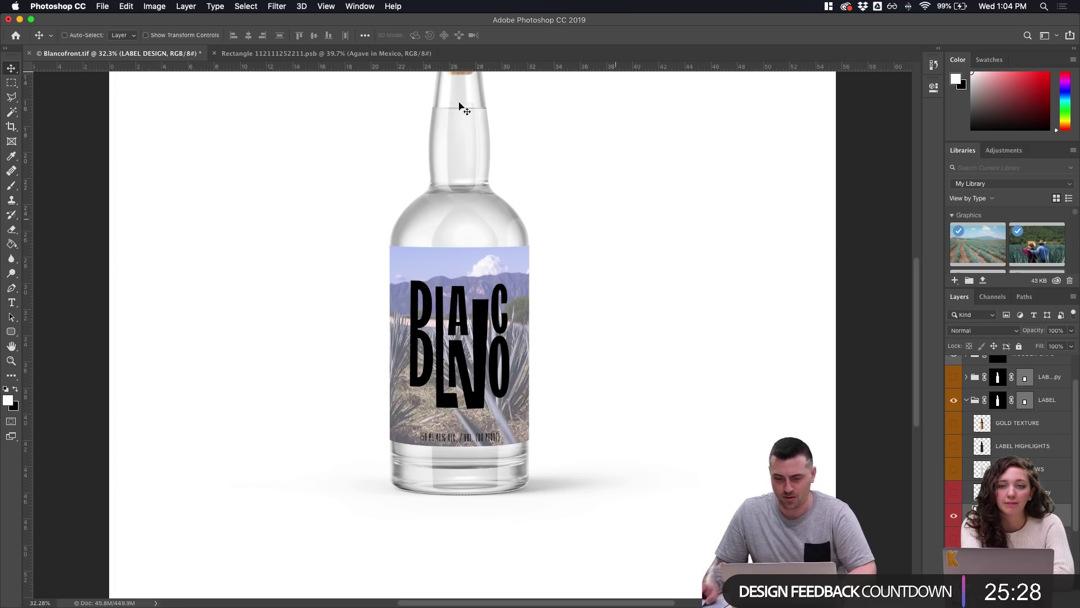
click(372, 54)
click(169, 53)
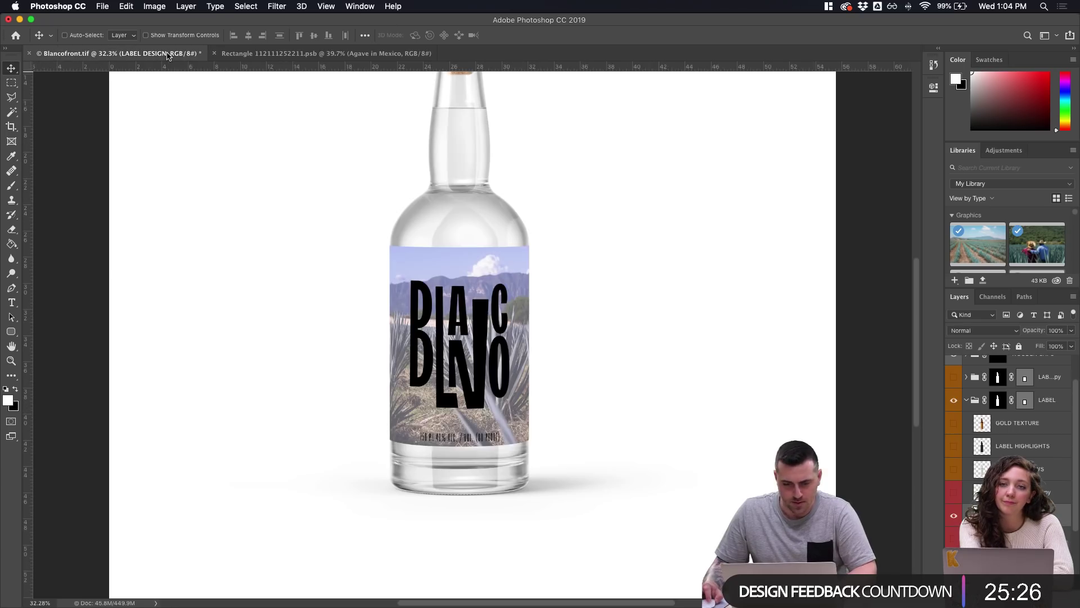
scroll(580, 239, down, 1)
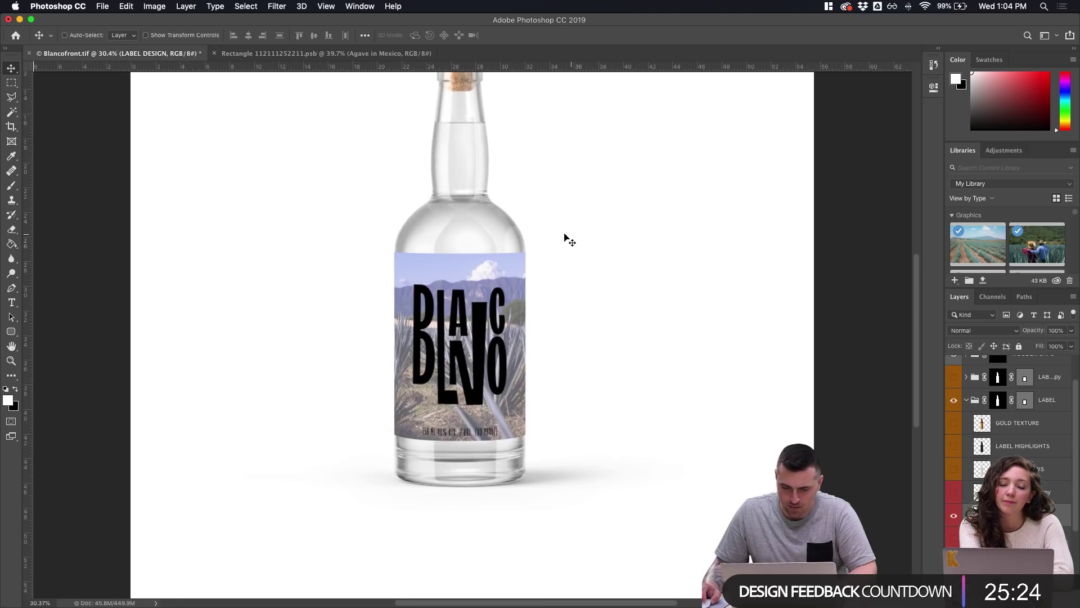
click(361, 54)
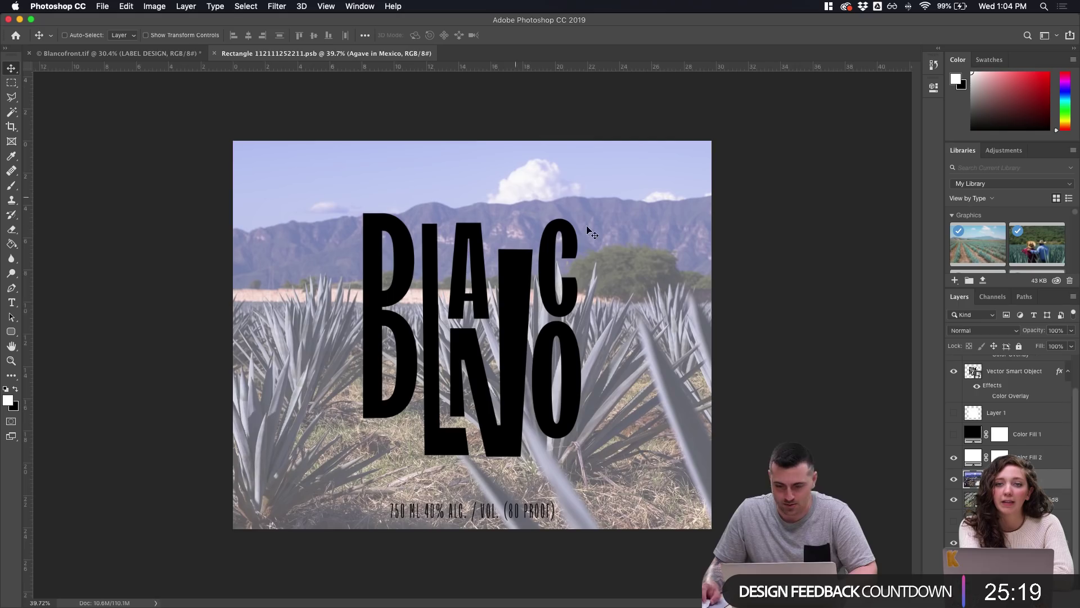
Hide the Agave in Mexico layer and the photo layers beneath it, leaving the label without a background image
click(954, 479)
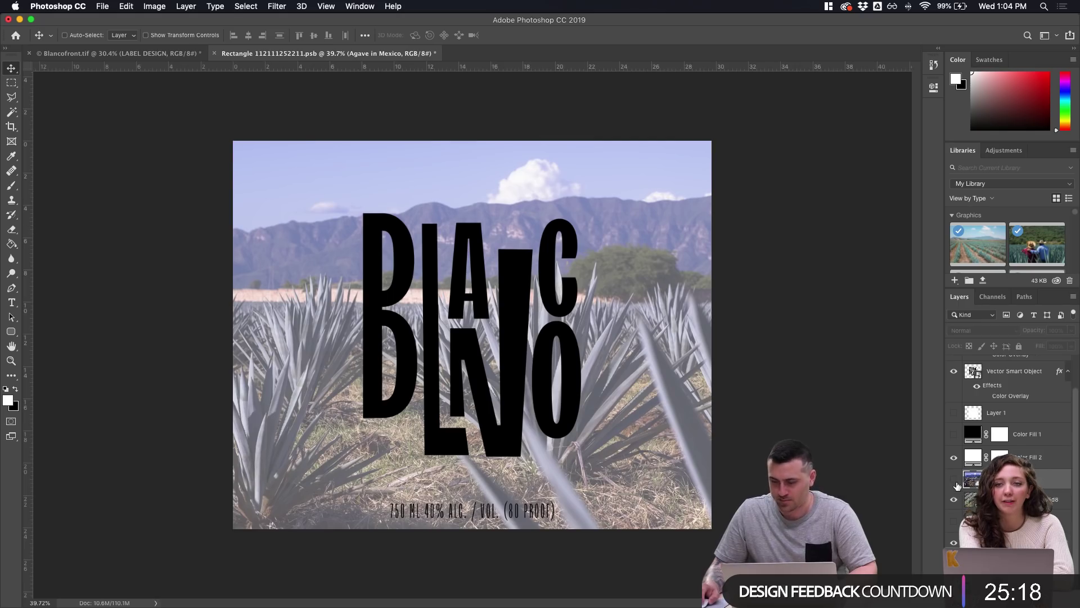
click(955, 500)
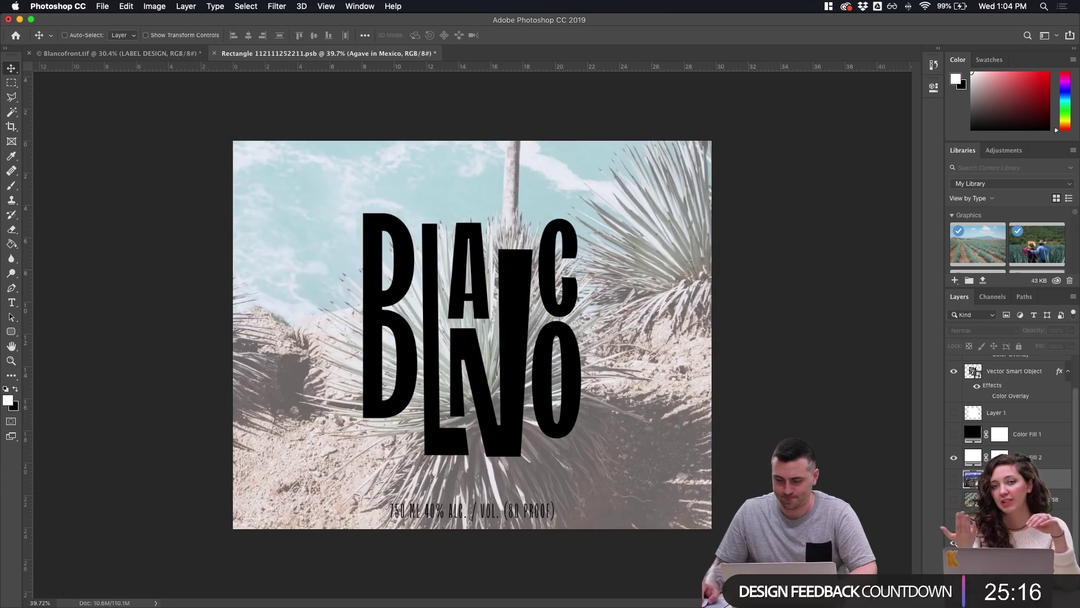
click(954, 542)
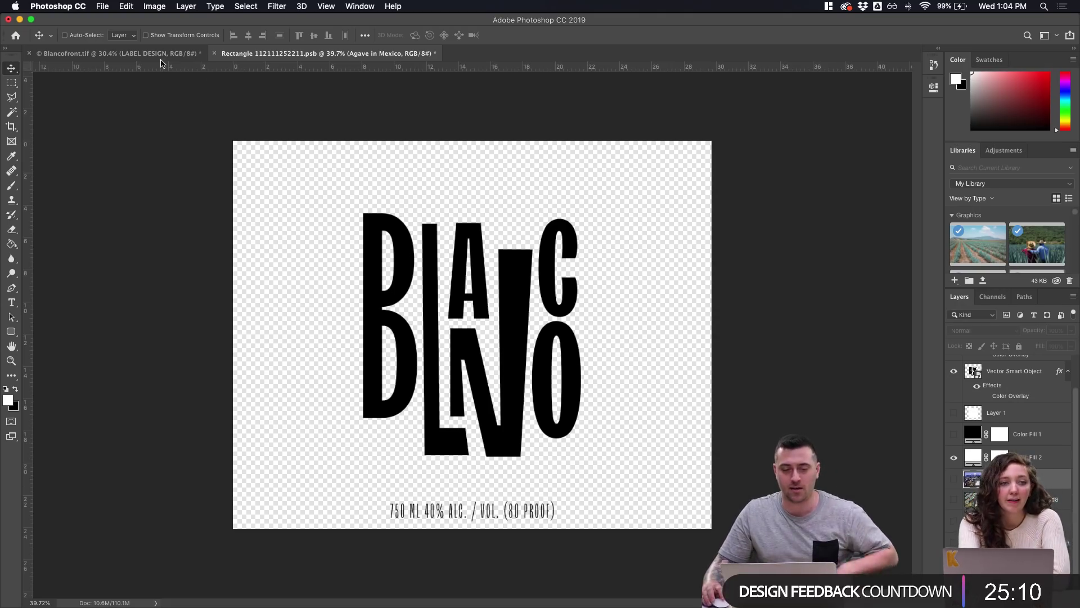
View the Blancofront.tif bottle mockup, toggle the label design's visibility off and on, and return to the label document
click(123, 53)
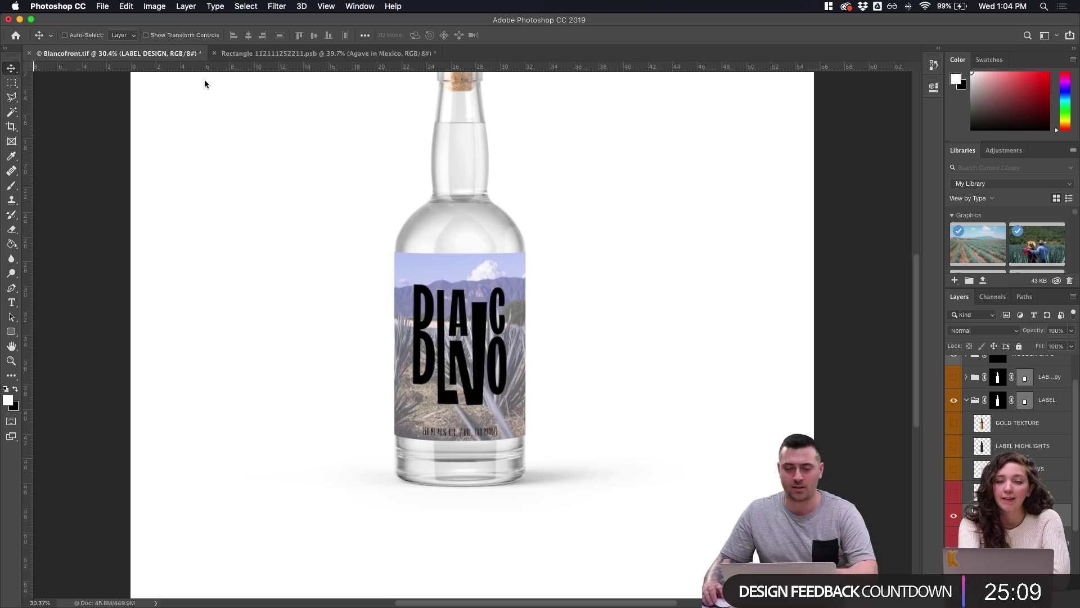
click(954, 517)
click(954, 518)
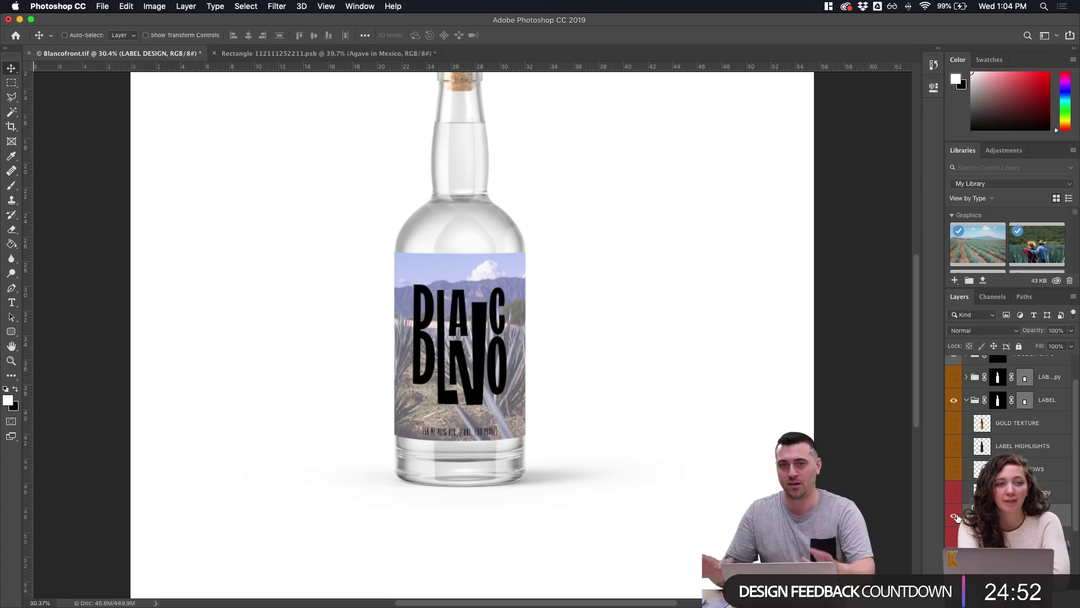
click(287, 54)
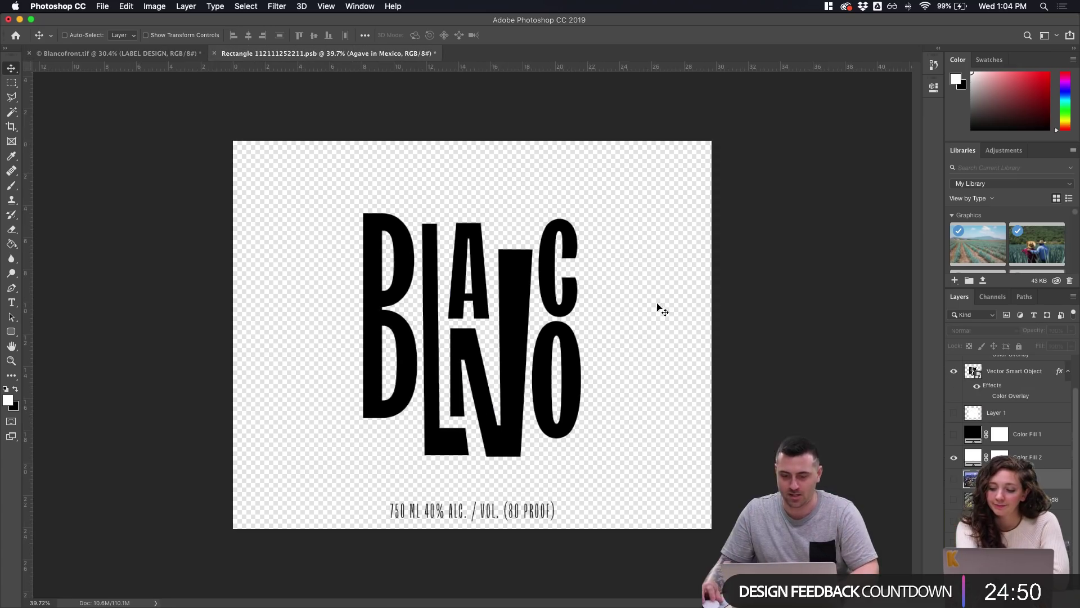
Save the label artwork without a background photo and check it on the Blancofront.tif bottle mockup
click(954, 479)
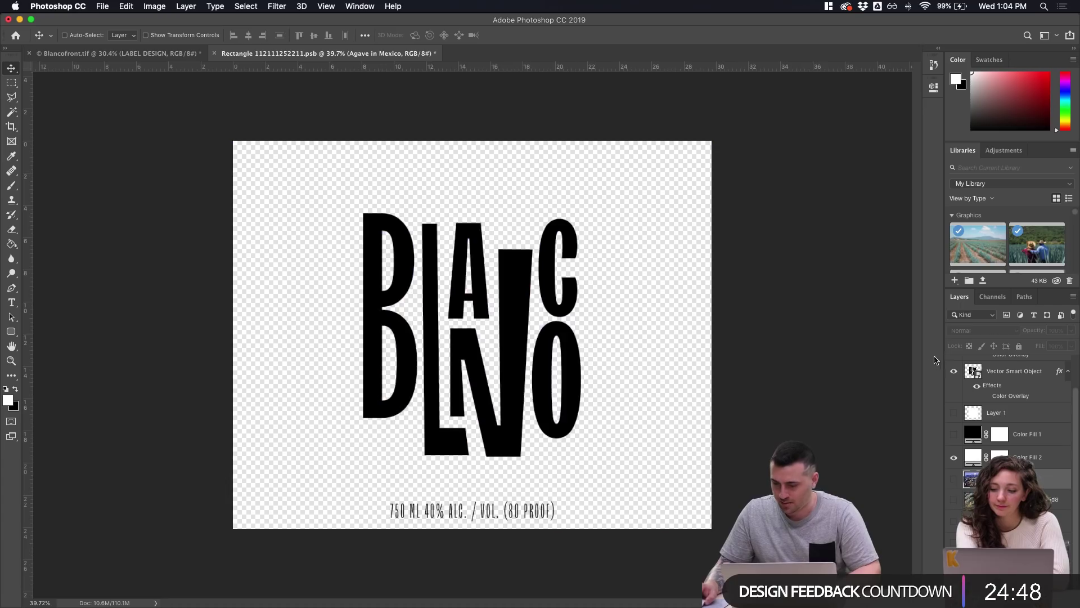
scroll(1015, 266, down, 1)
scroll(1014, 267, up, 1)
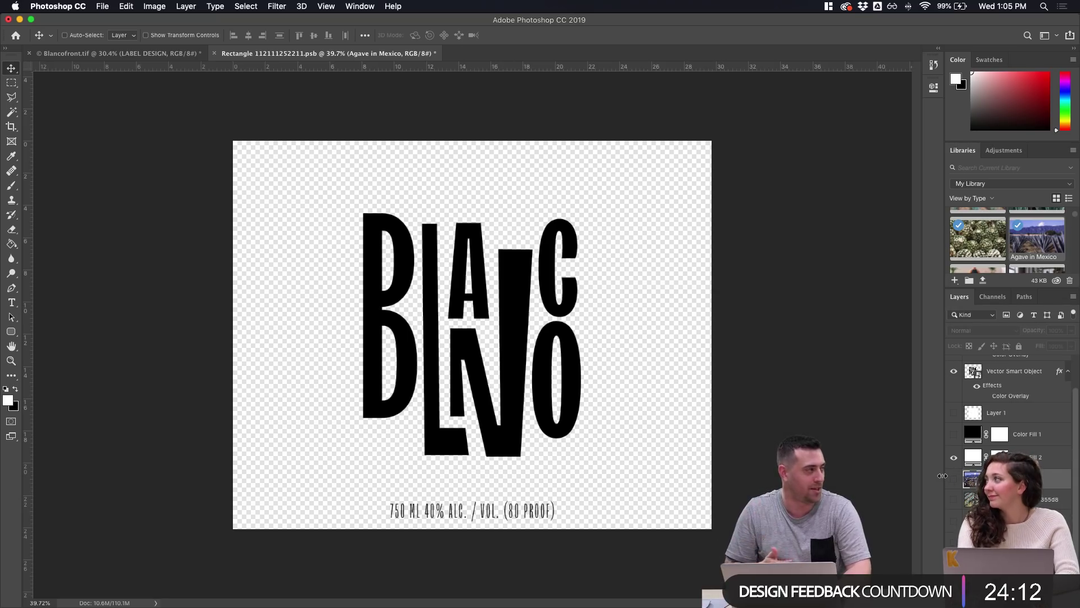
key(super+s)
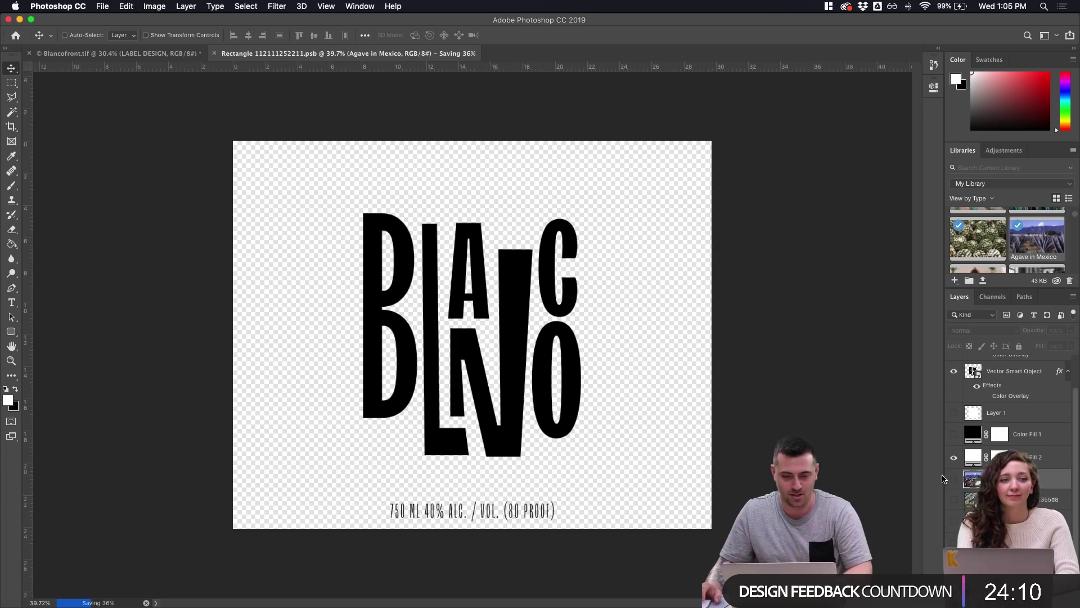
click(146, 53)
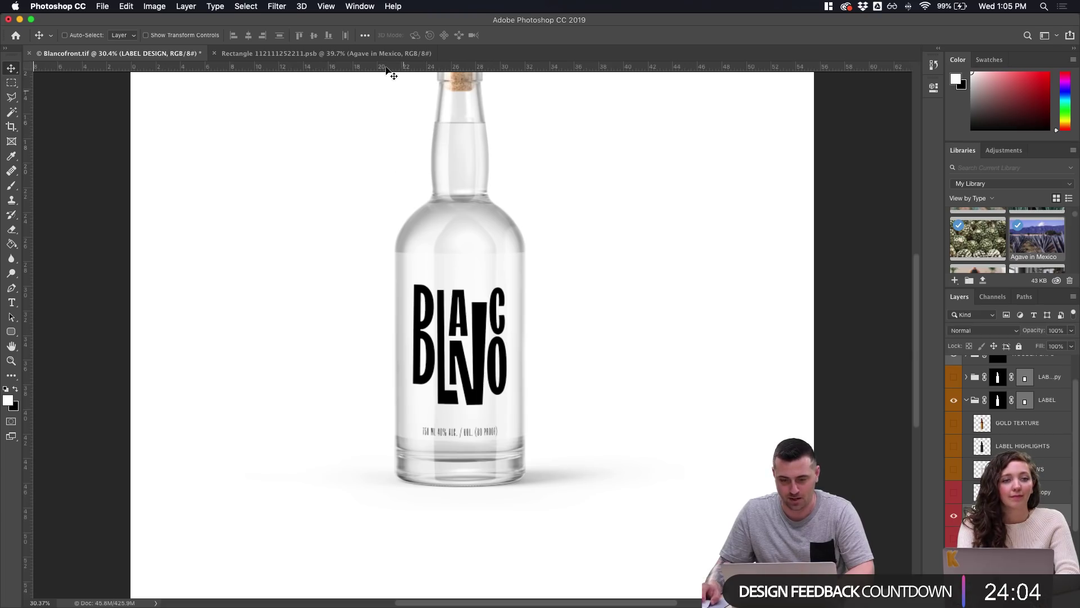
click(953, 516)
click(953, 516)
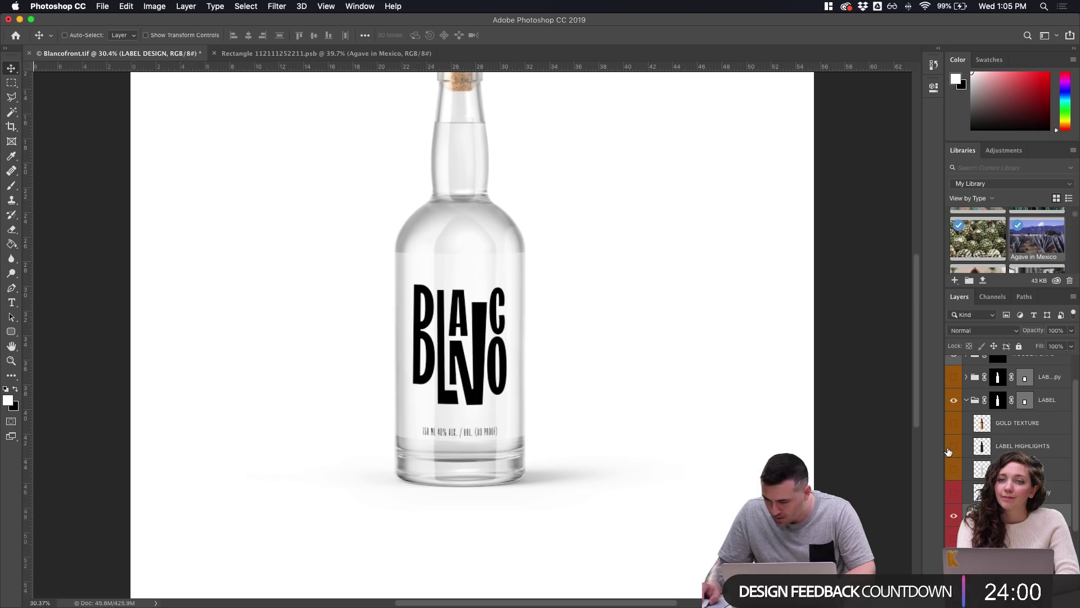
Collapse the side panels to icons and compare the label artwork with the bottle mockup, ending on the label document
scroll(957, 484, up, 2)
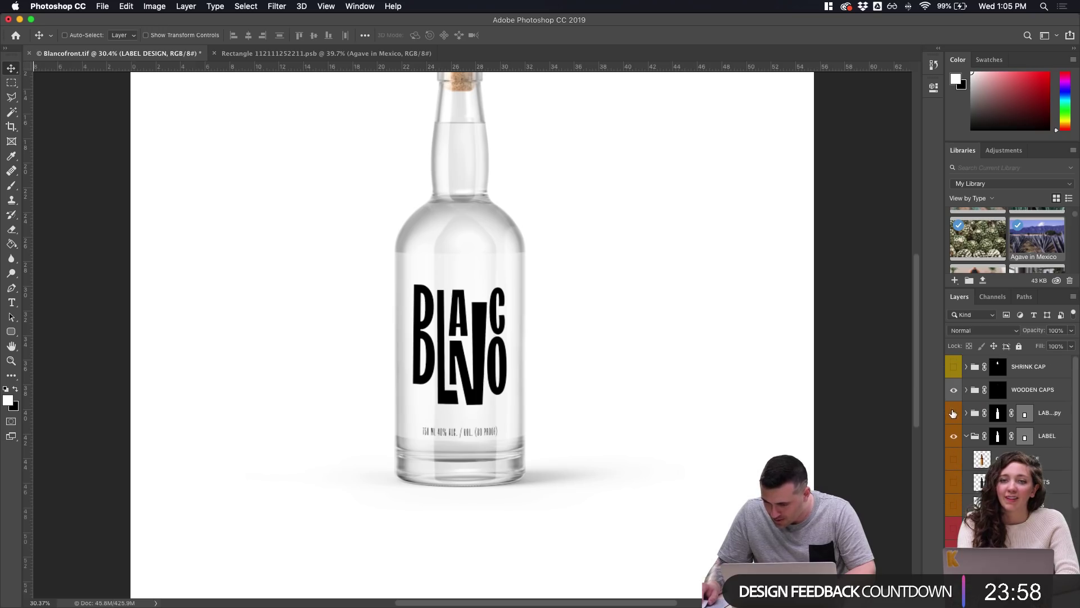
scroll(954, 415, down, 3)
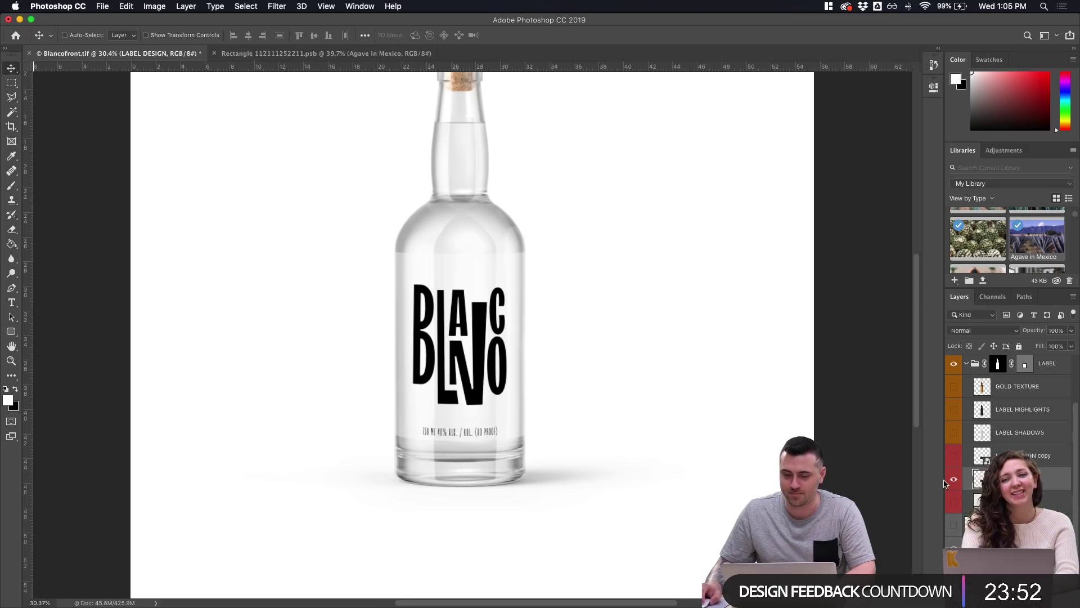
drag(943, 481, 1013, 450)
click(242, 54)
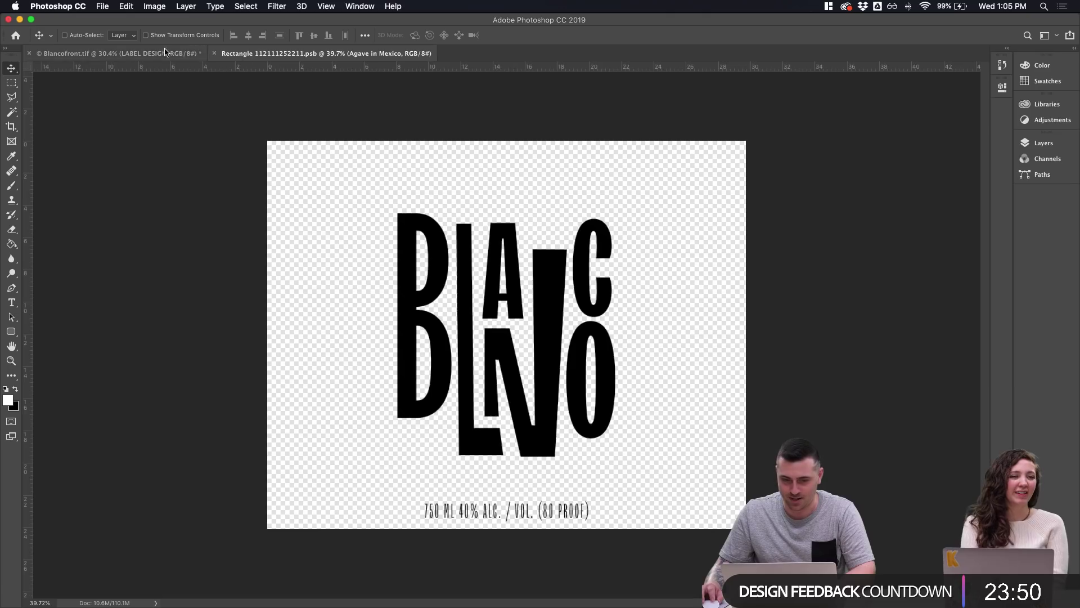
click(164, 54)
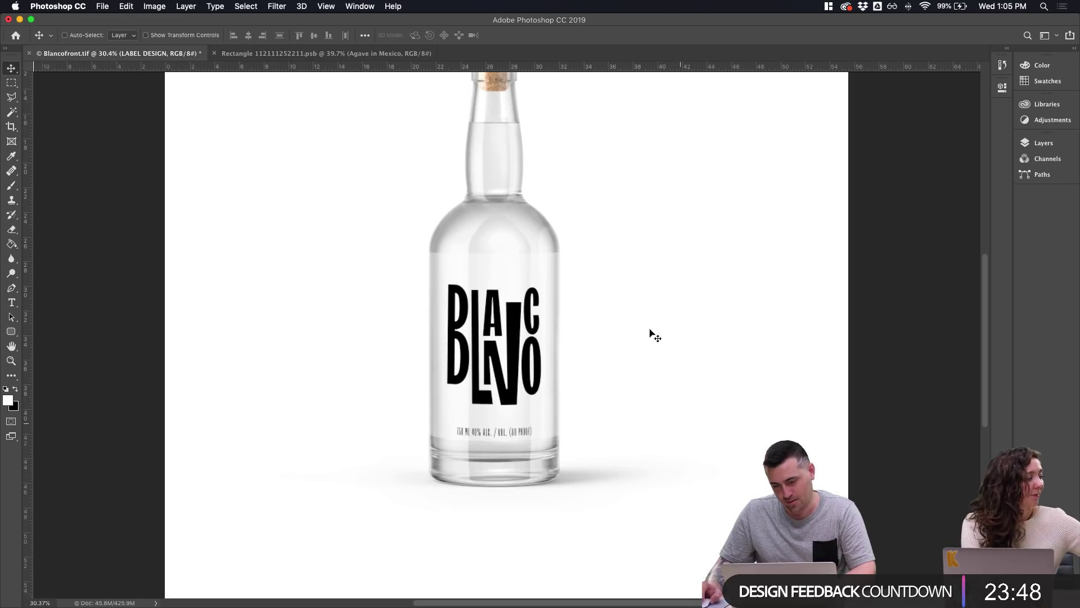
click(286, 54)
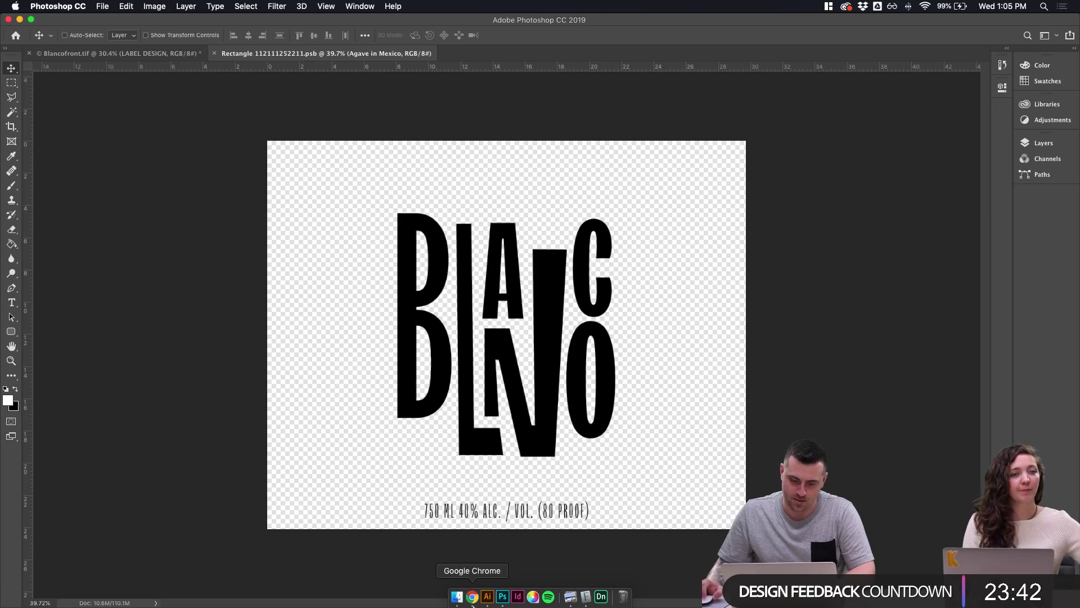
Glance at the Pentagram page in Chrome, switch to Illustrator, and examine the volume and government warning text in Exploration.ai
click(473, 602)
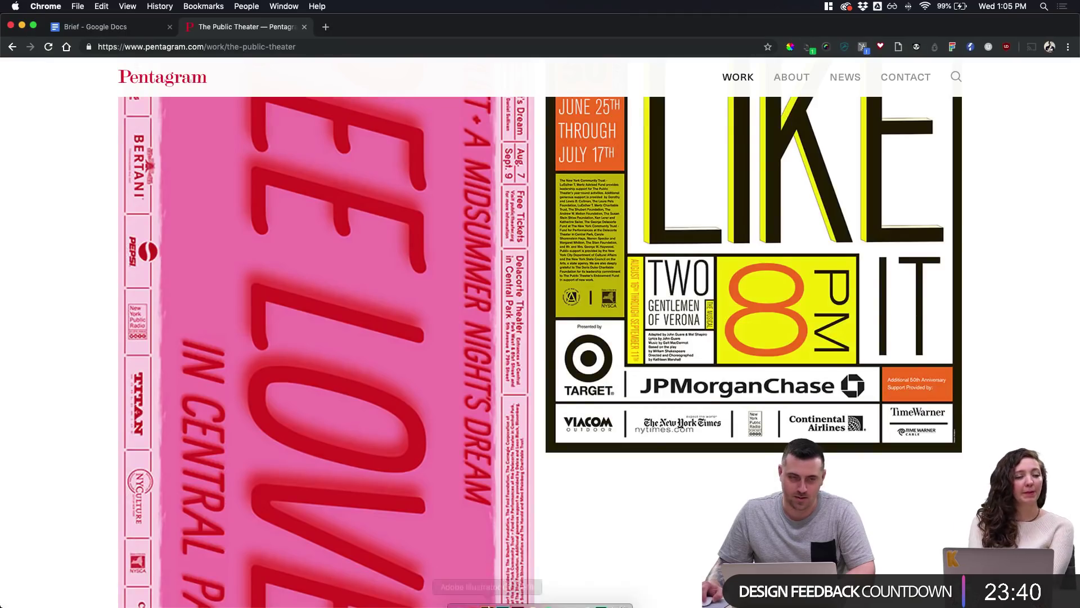
click(488, 598)
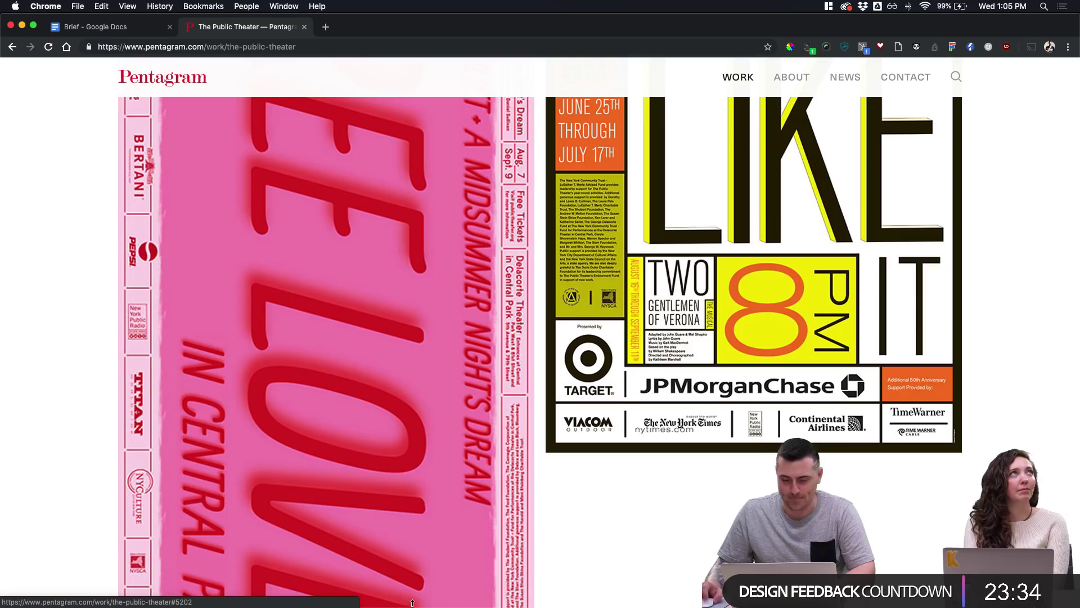
click(503, 598)
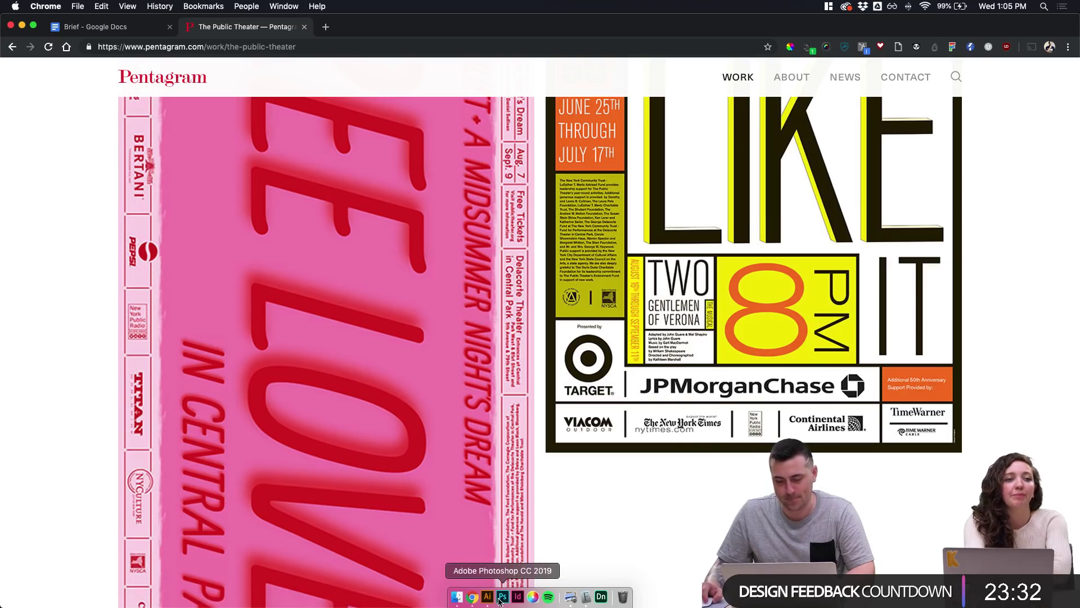
scroll(414, 402, down, 5)
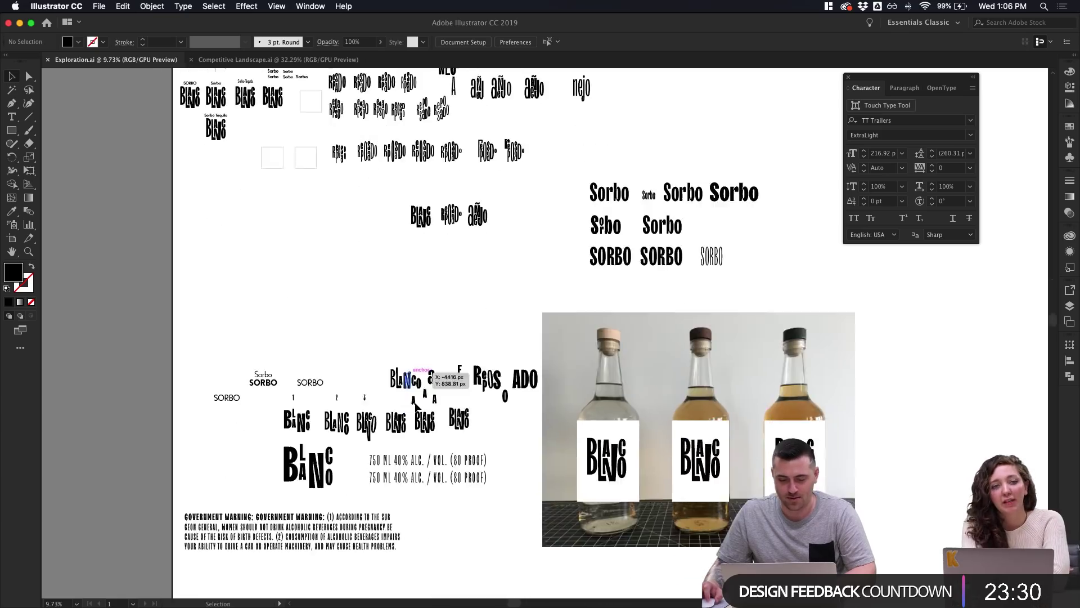
scroll(414, 402, up, 5)
scroll(416, 406, down, 2)
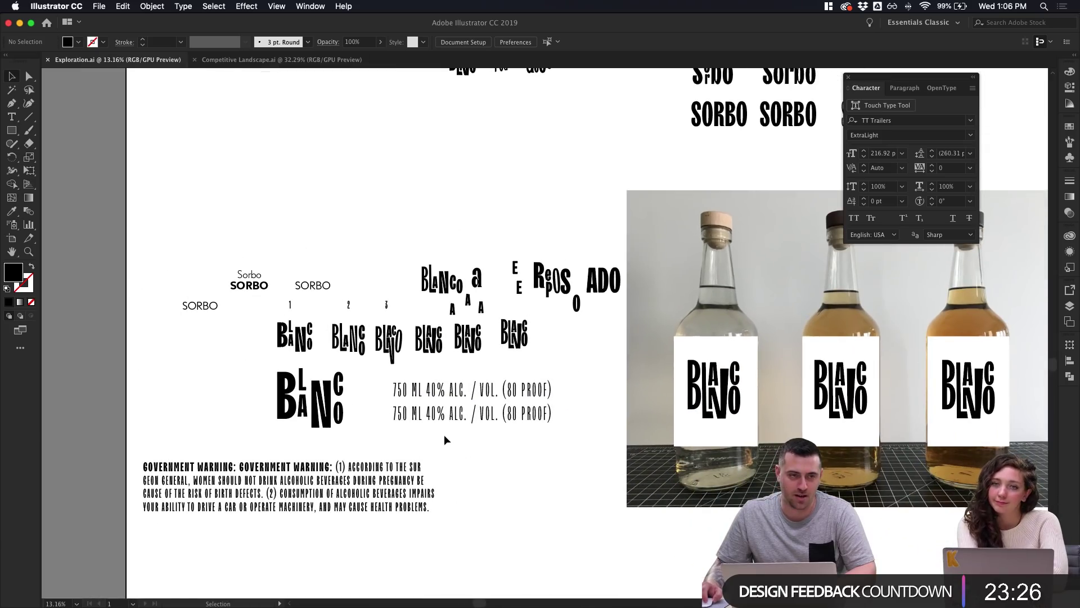
click(427, 462)
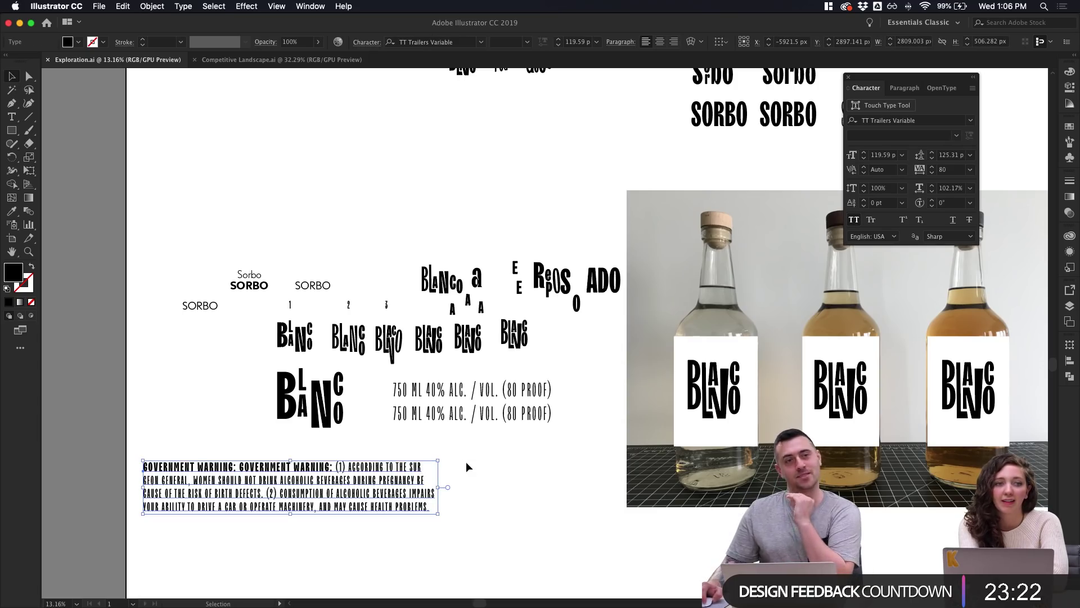
click(485, 470)
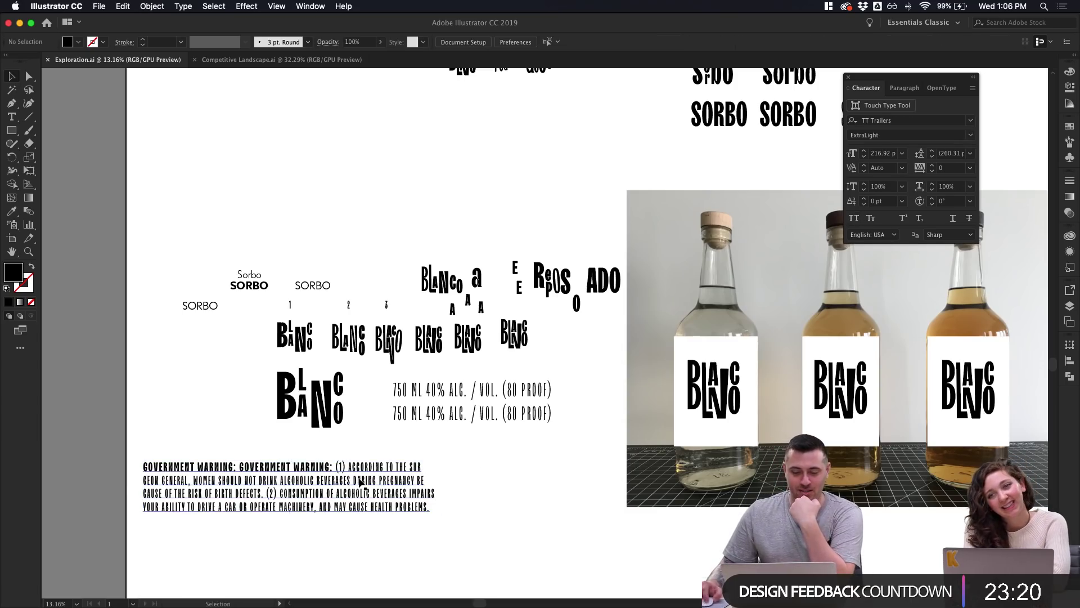
click(360, 483)
click(458, 489)
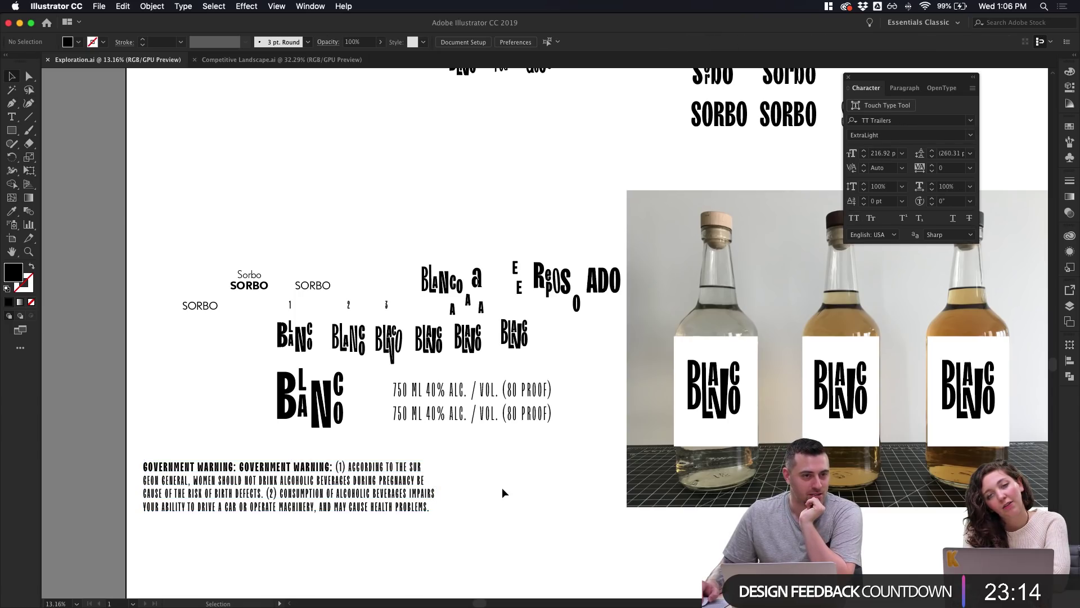
click(409, 488)
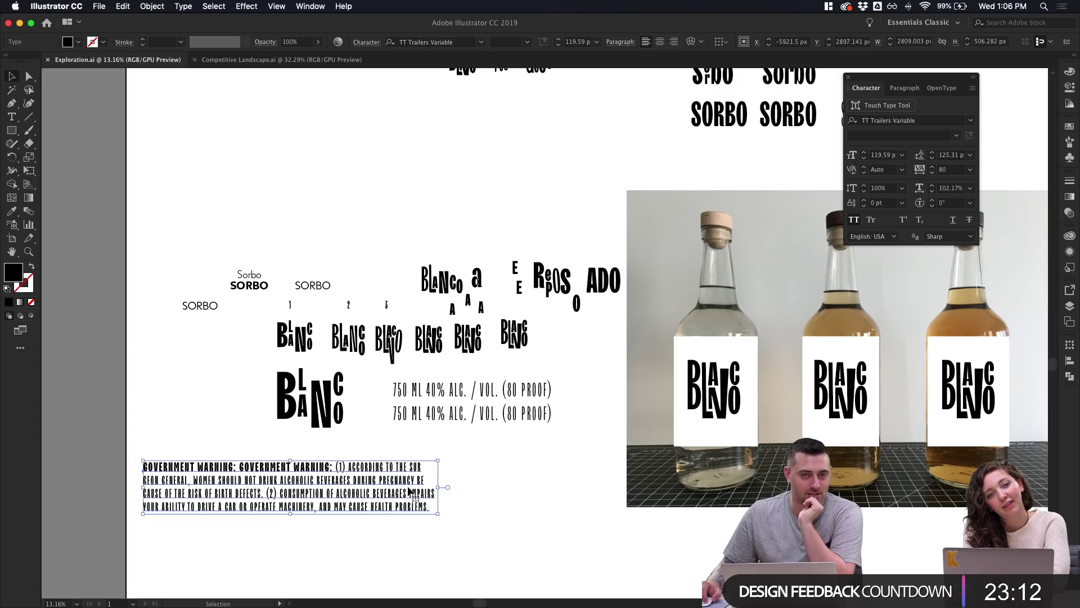
click(493, 502)
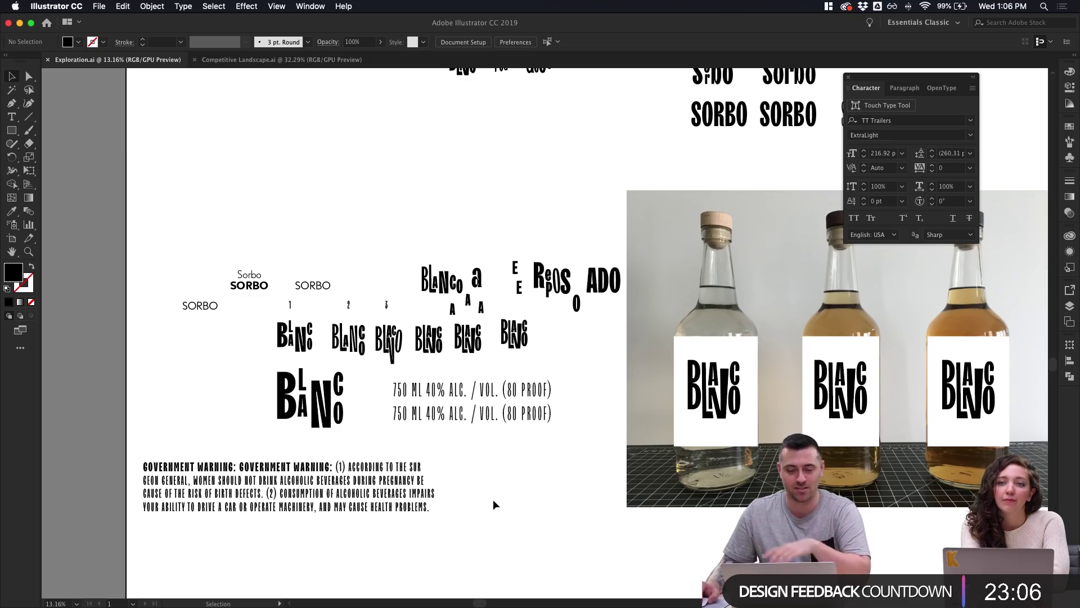
Examine the row of Blanco, Reposado and Añejo wordmarks in Exploration.ai
scroll(493, 498, up, 1)
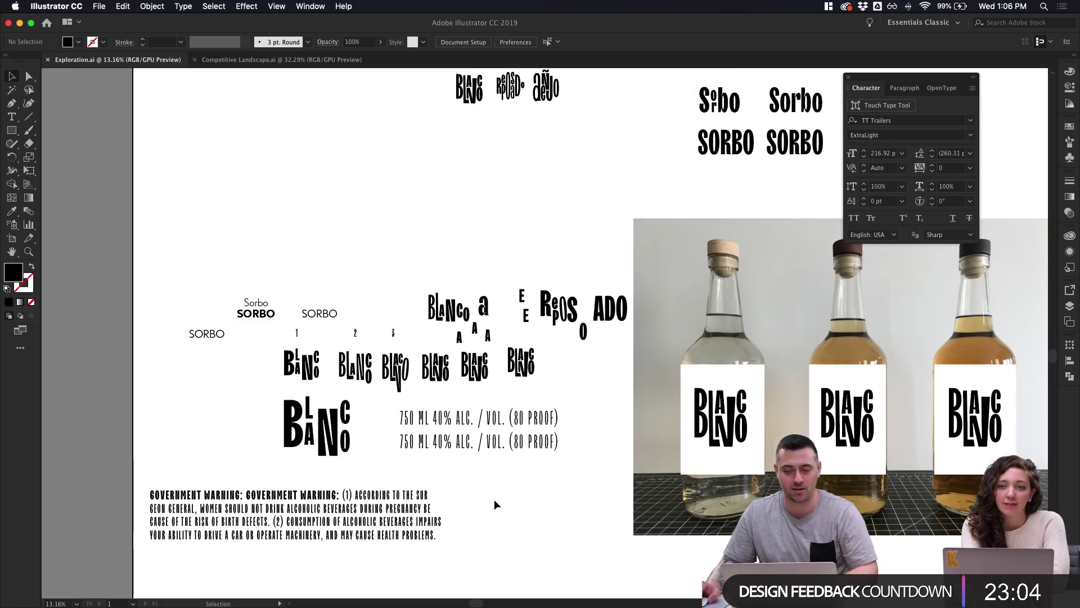
scroll(494, 499, down, 3)
scroll(440, 381, up, 5)
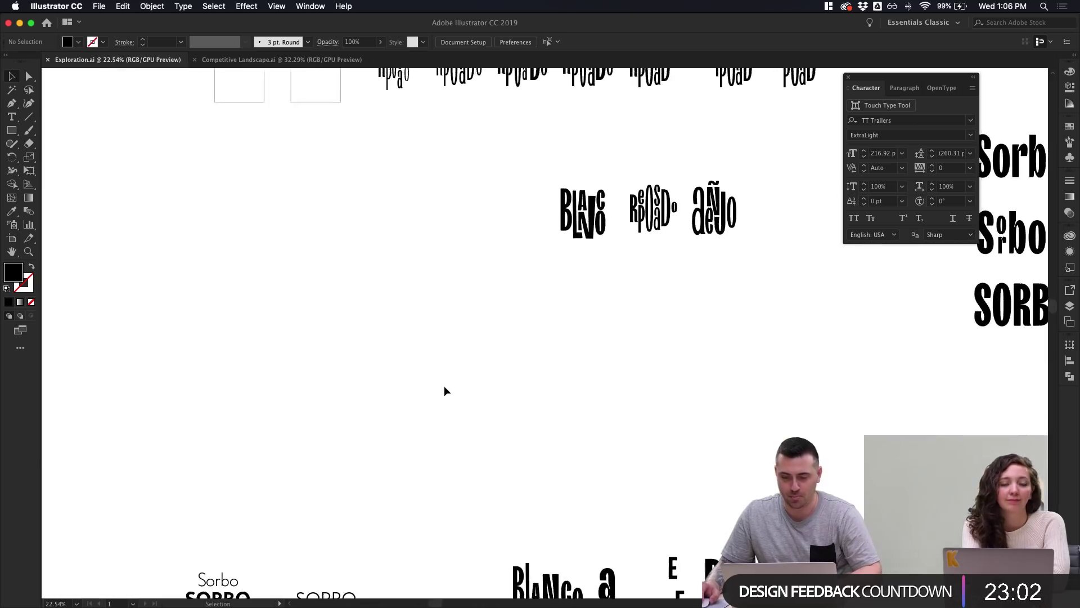
scroll(552, 264, up, 2)
click(688, 359)
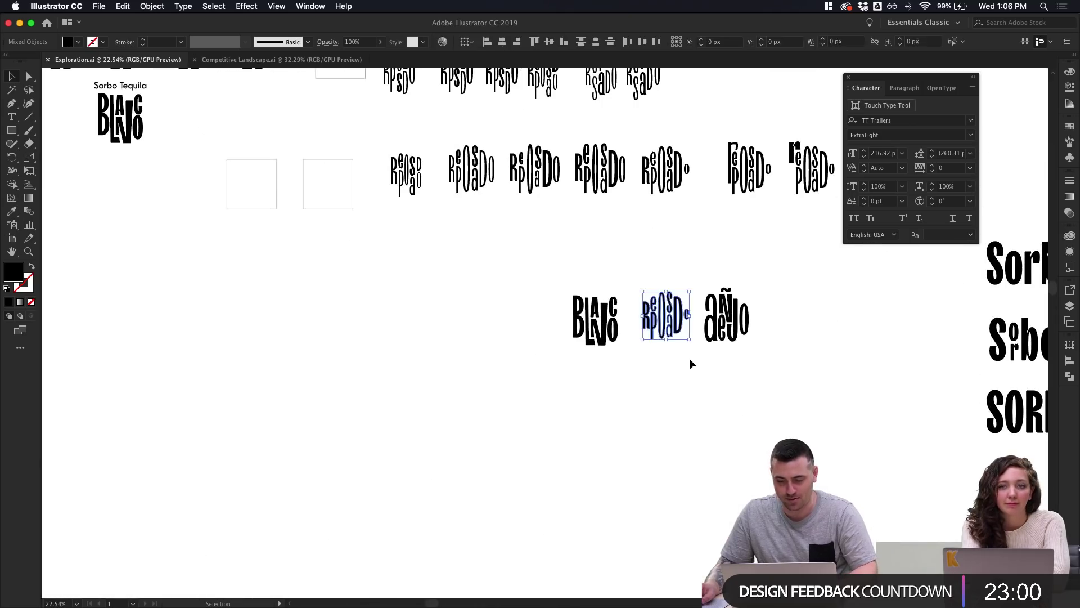
click(667, 423)
Switch to Photoshop, open the label document's layer list and enlarge it to show the color fill and photo layers
mouse_move(473, 605)
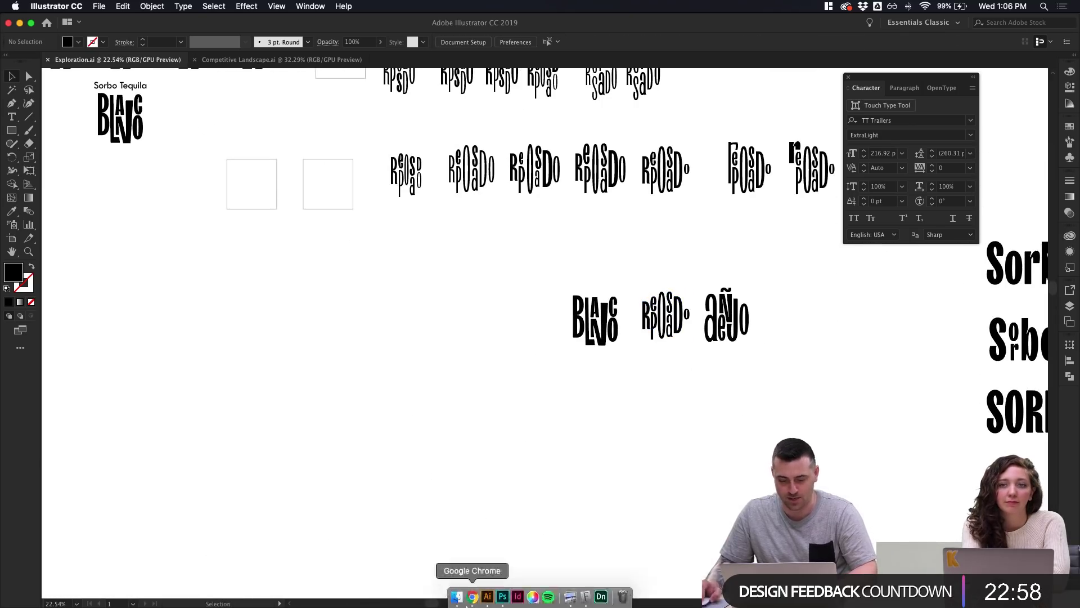
click(502, 596)
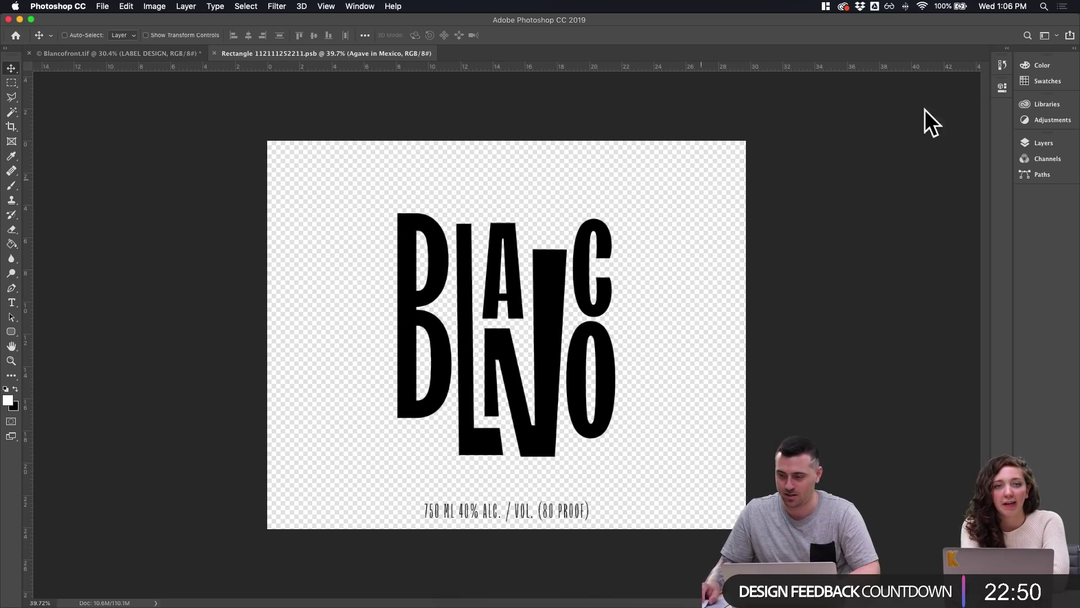
click(1044, 143)
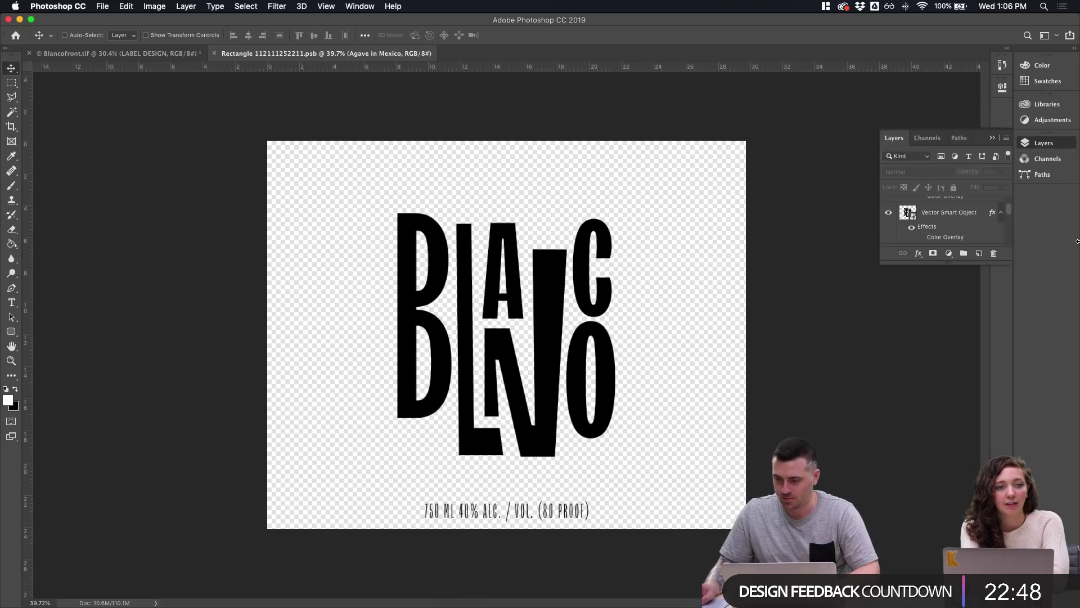
click(1047, 147)
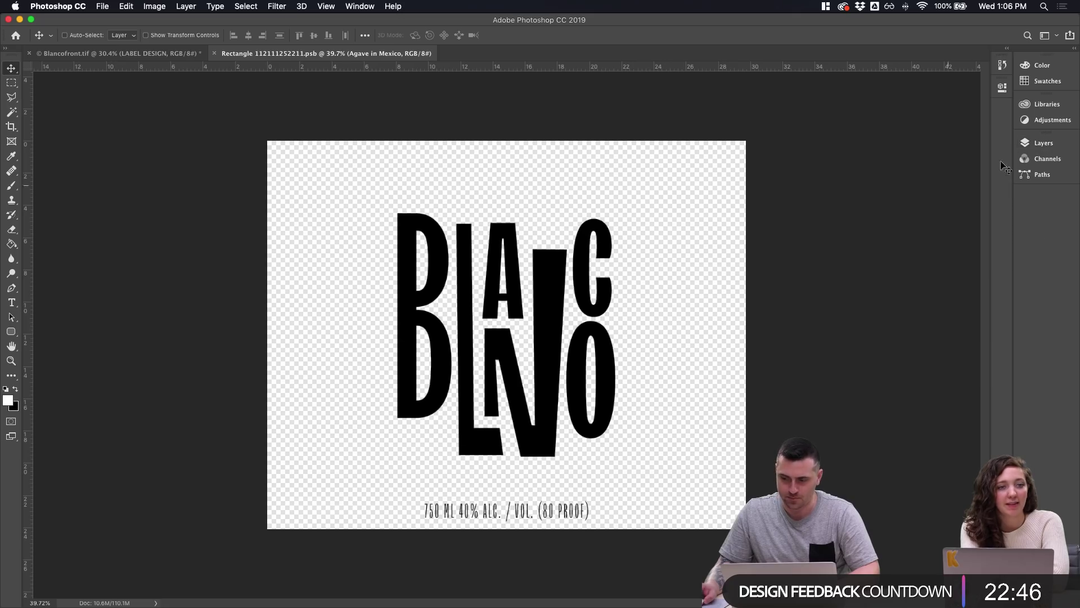
click(1024, 147)
click(1023, 147)
click(1023, 147)
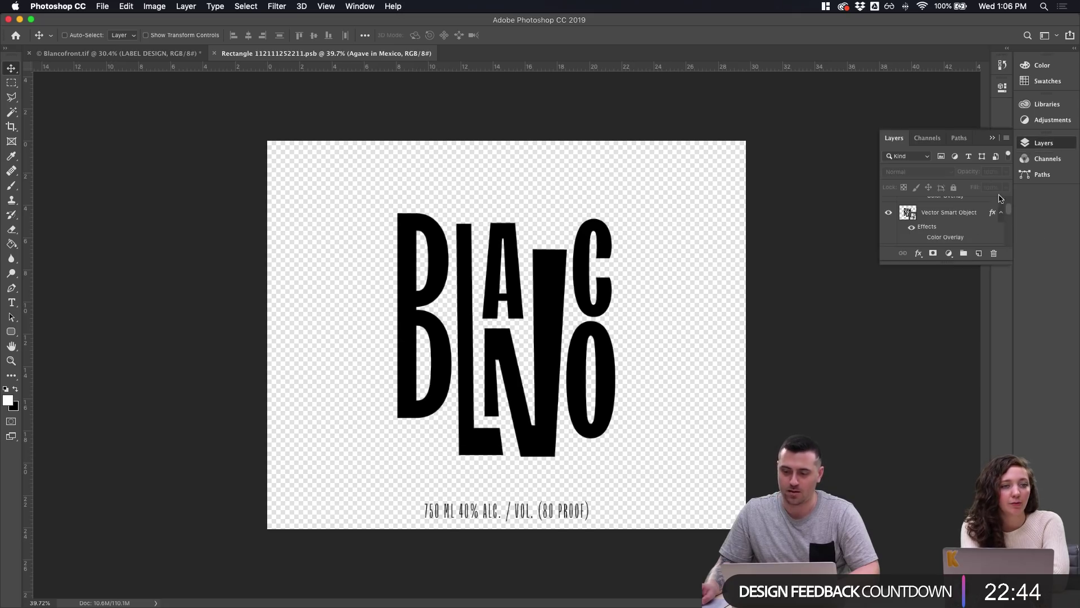
drag(954, 263, 955, 426)
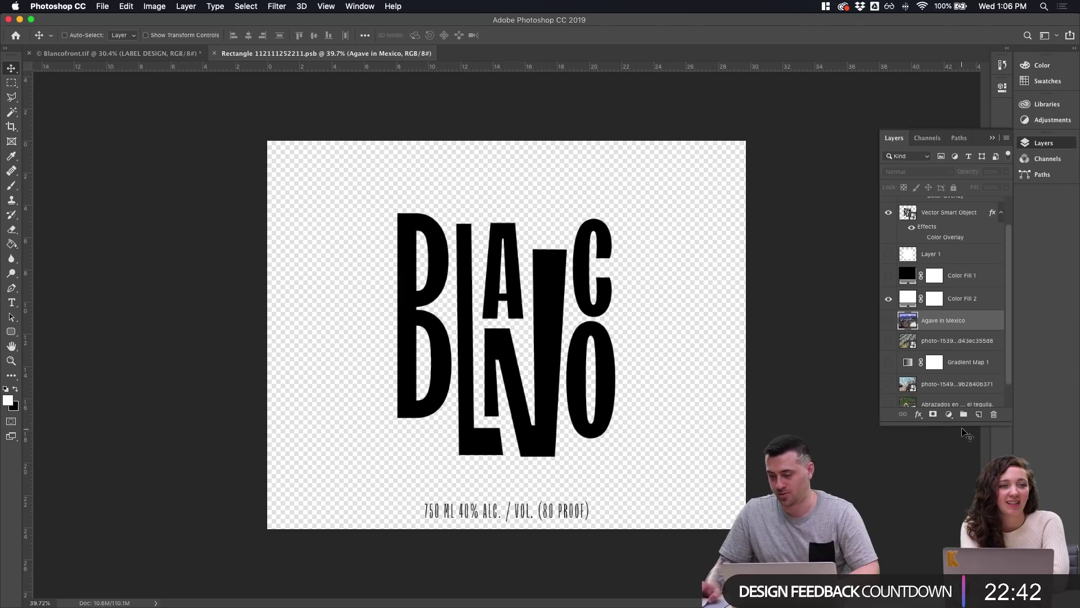
Separate Layers from its dock group into its own collapsed icon, and toggle the Agave in Mexico layer's visibility
drag(1045, 143, 1001, 114)
click(1002, 115)
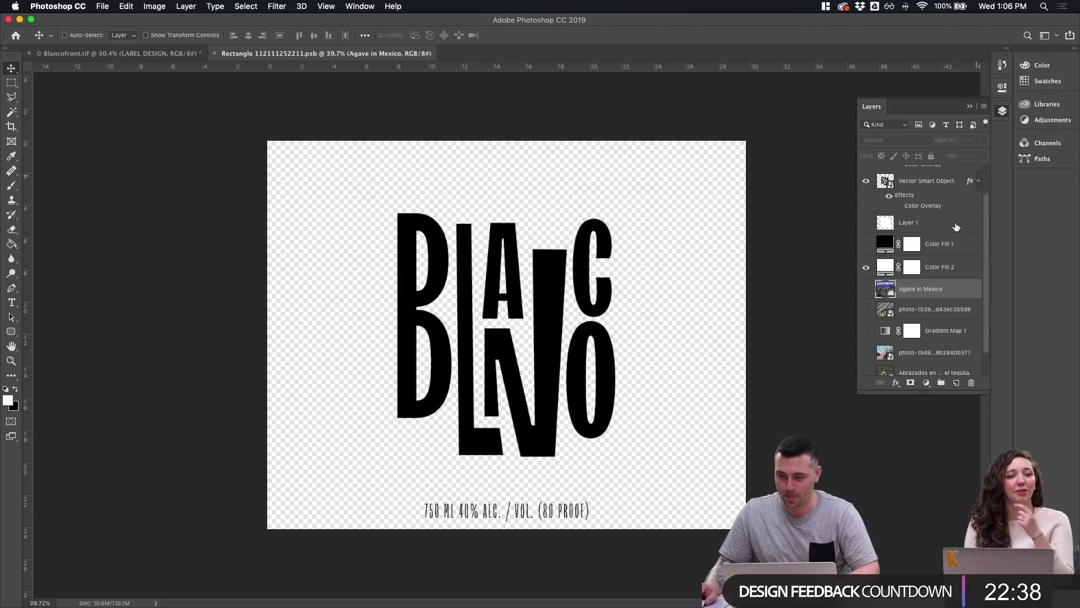
click(866, 290)
click(866, 289)
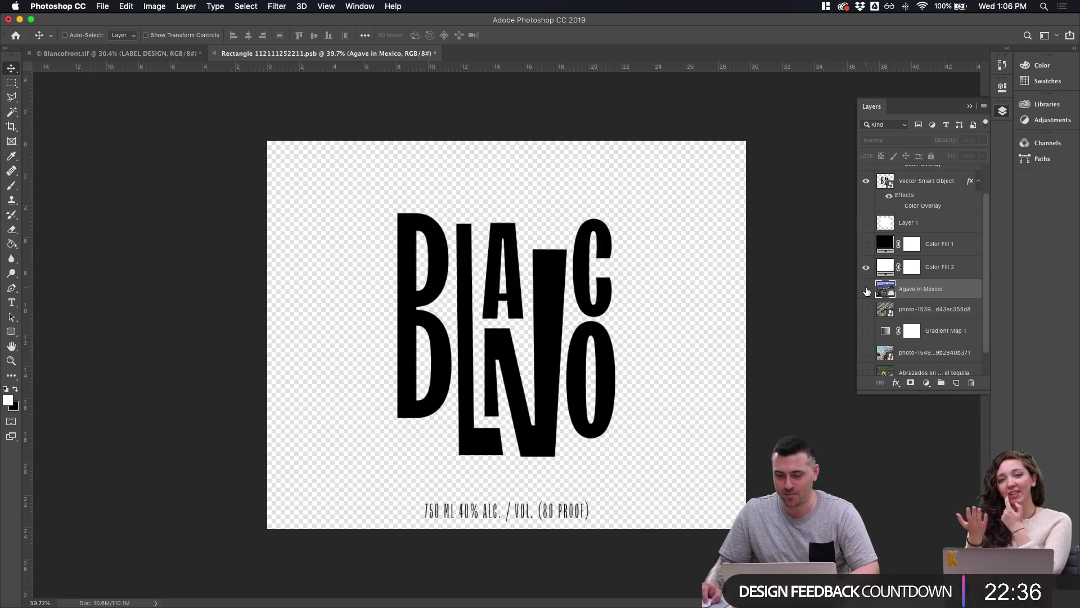
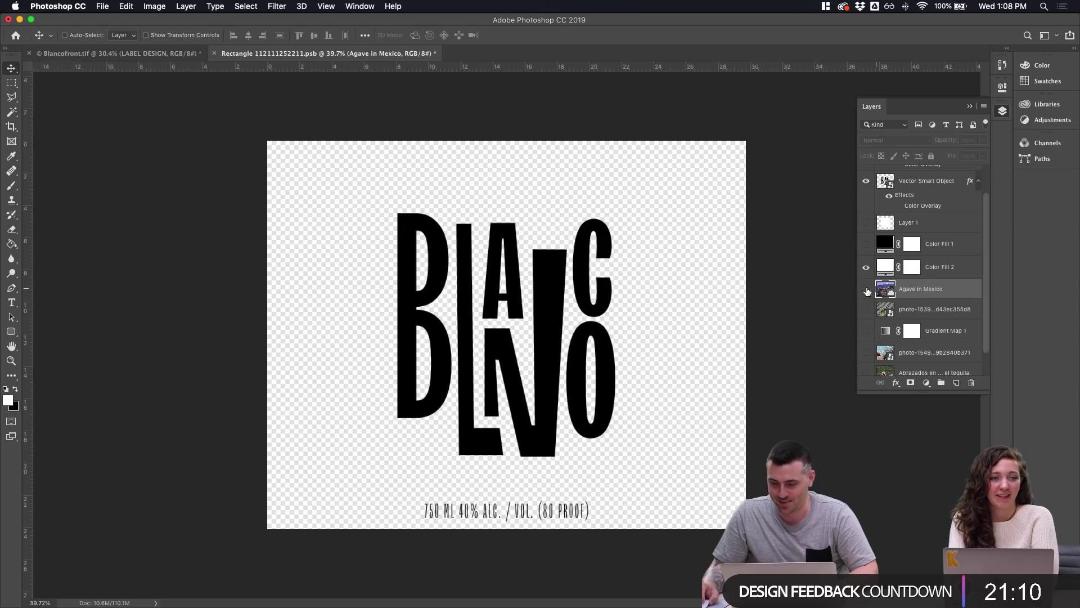
Hide the Blanco wordmark smart object in the label document and keep its layer selected
right_click(871, 243)
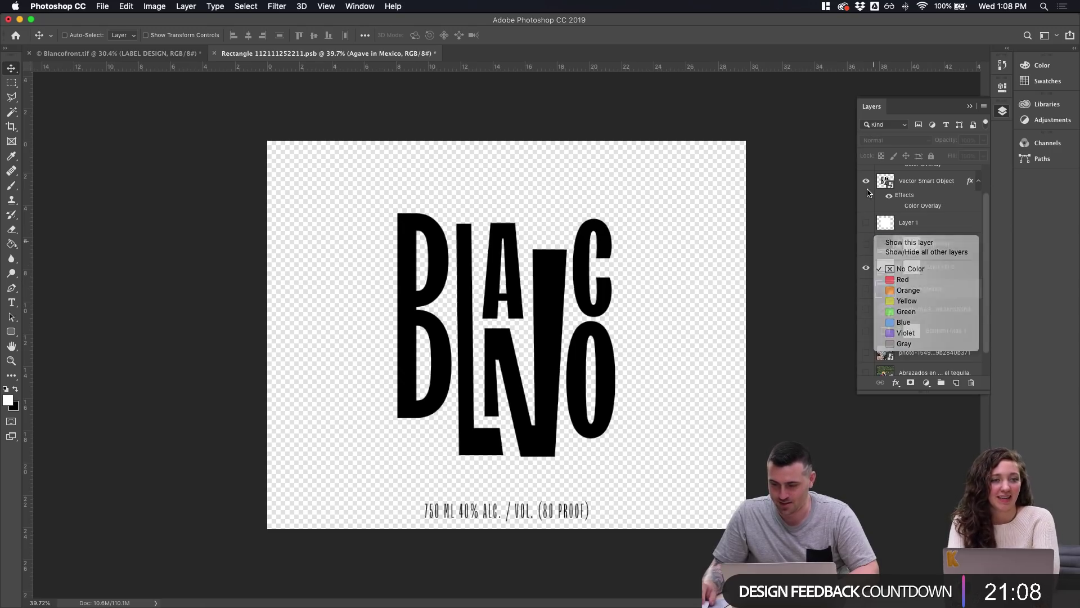
scroll(867, 189, up, 1)
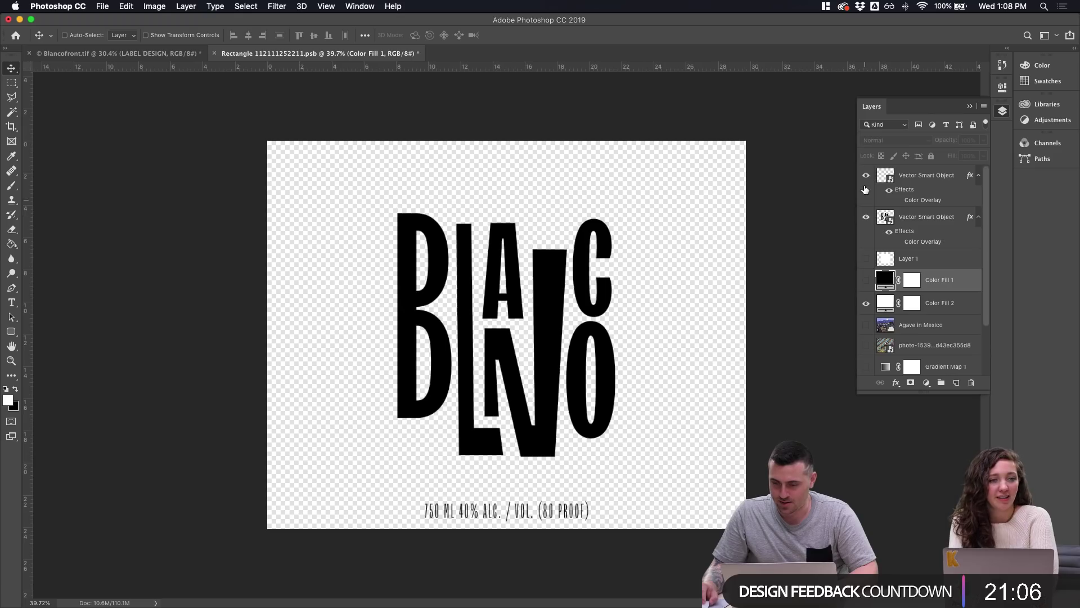
click(866, 219)
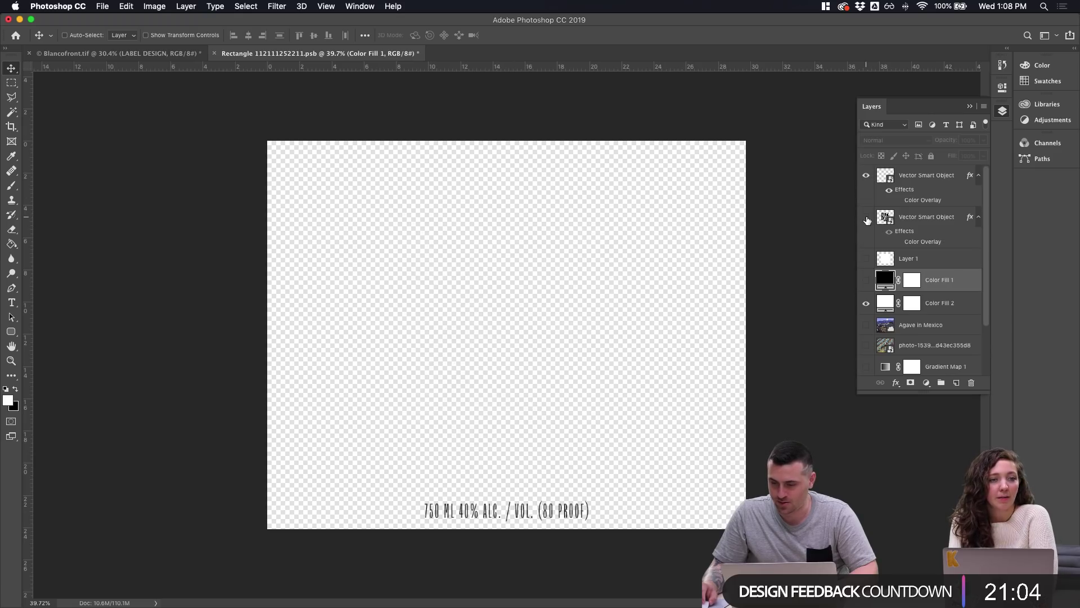
click(867, 219)
click(867, 218)
click(928, 222)
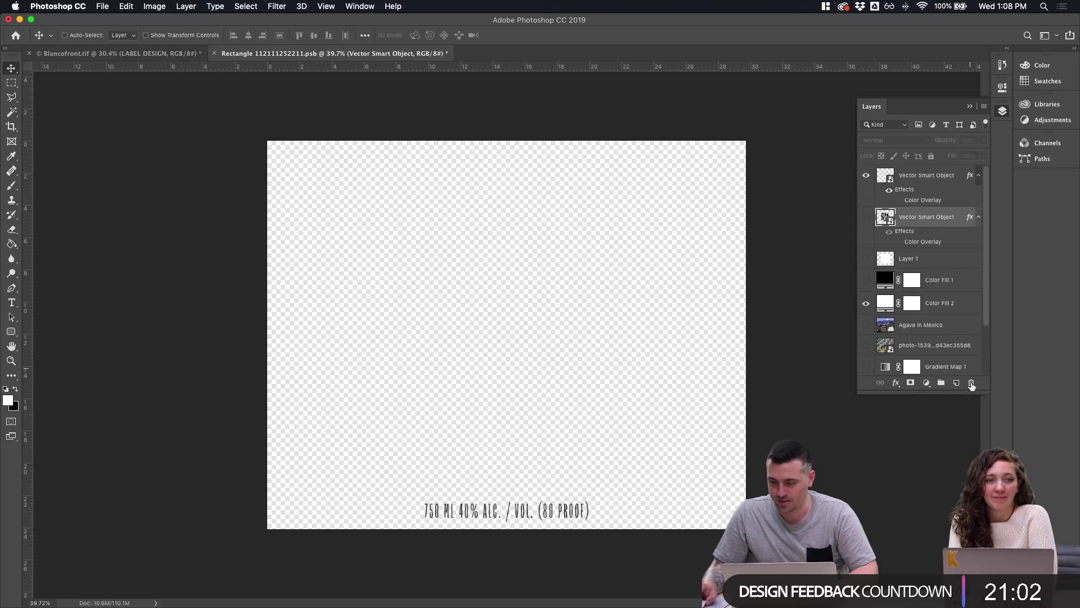
Add a new layer, paste the Reposado wordmark as a smart object, and enlarge it to about 497% in the label's center
click(956, 382)
key(super+v)
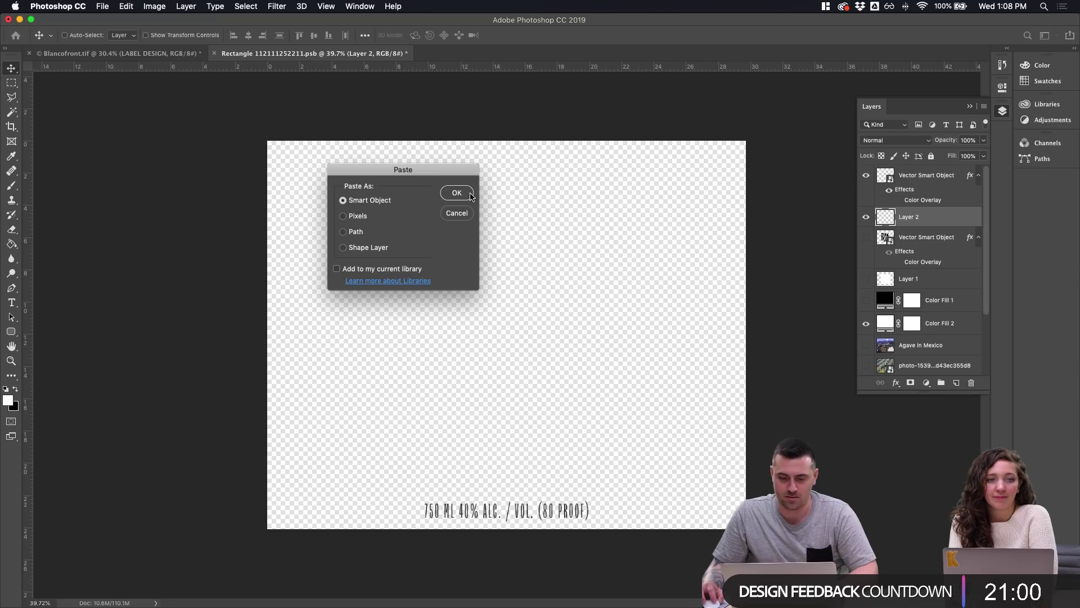
click(470, 194)
drag(535, 306, 648, 182)
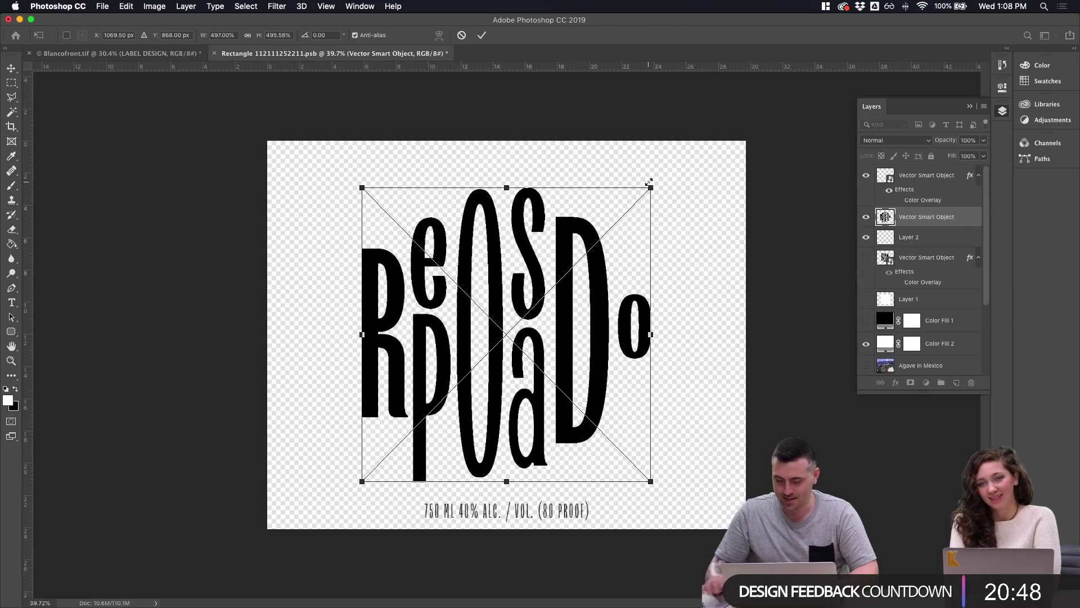
key(Return)
click(865, 217)
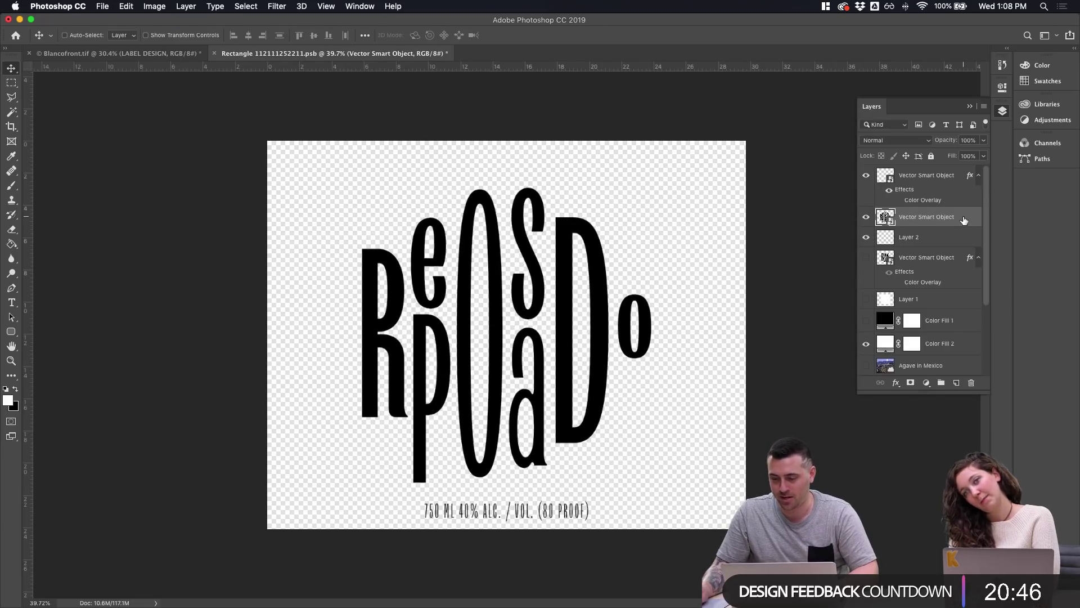
double_click(964, 219)
click(430, 317)
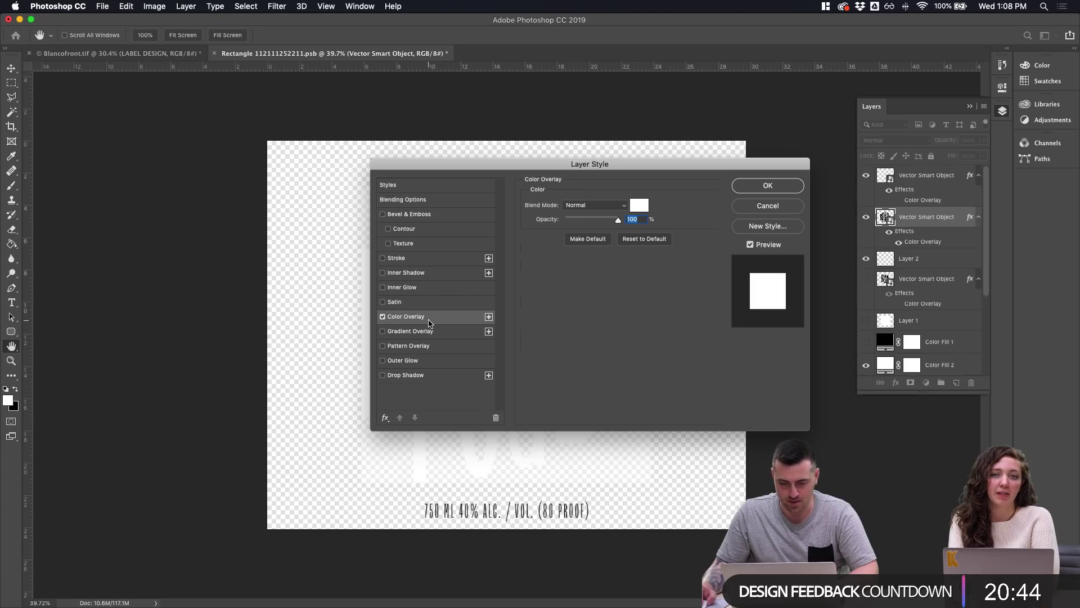
click(644, 205)
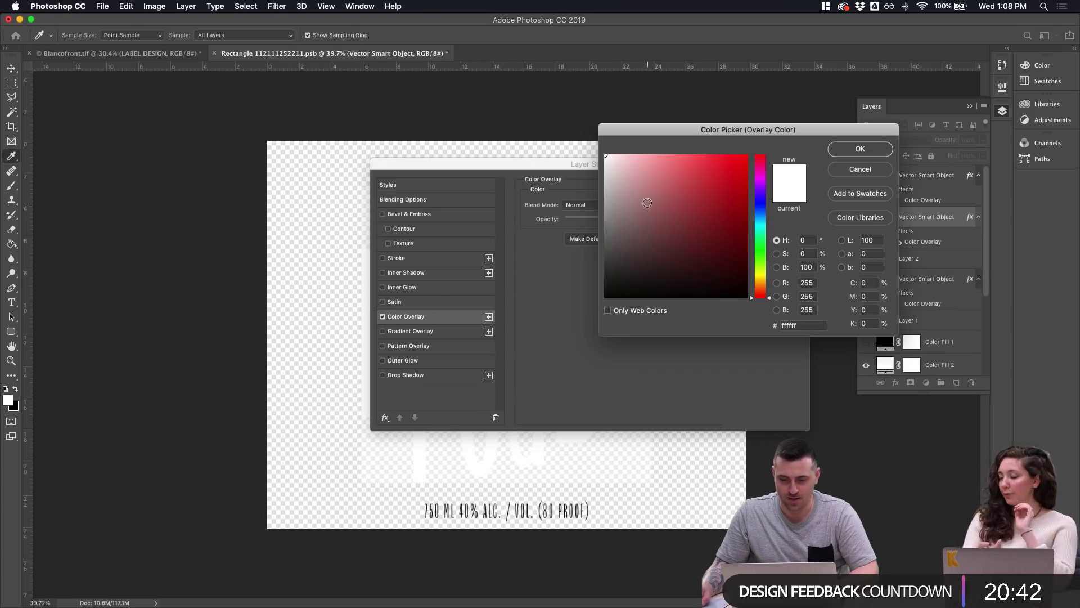
mouse_move(648, 203)
mouse_down()
mouse_move(619, 158)
mouse_move(721, 154)
mouse_up()
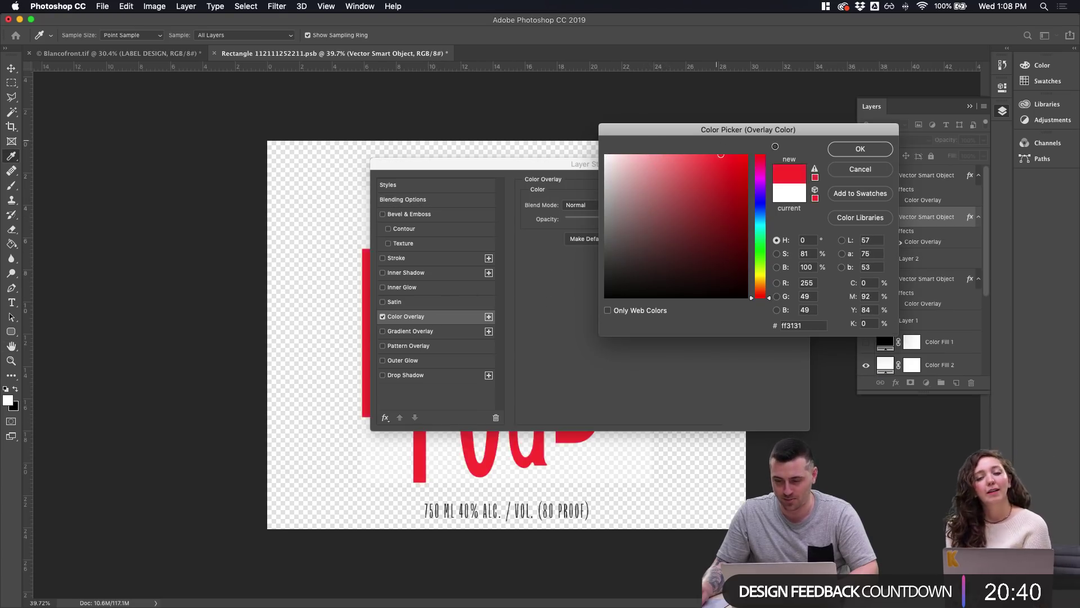
click(860, 168)
click(770, 201)
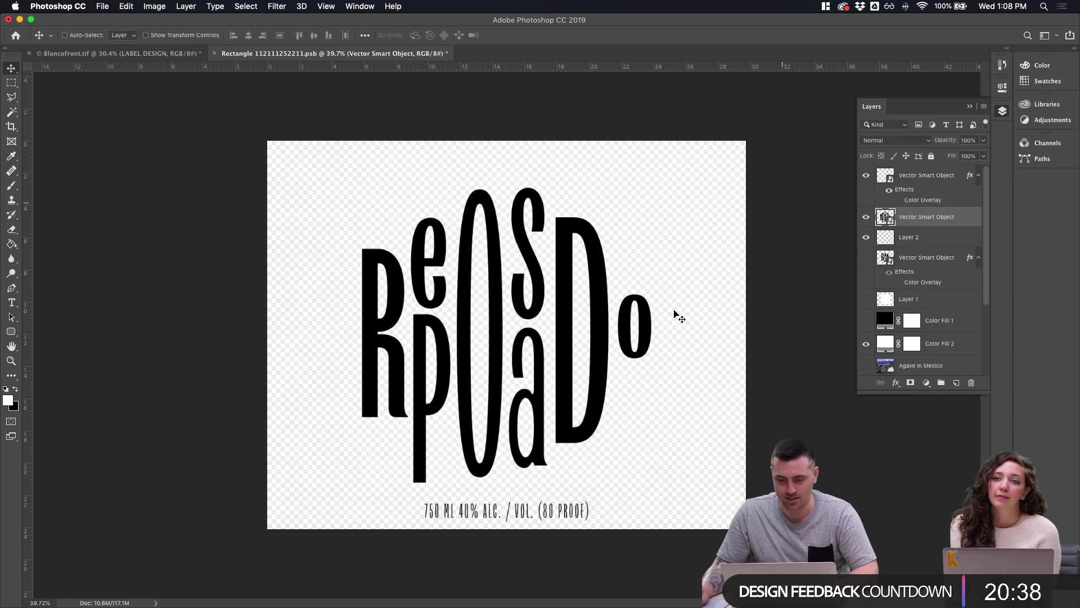
Switch to Finder, look through the Tequila project folders, and open the bottle photo IMG_4187 2.JPG in Photoshop
click(459, 596)
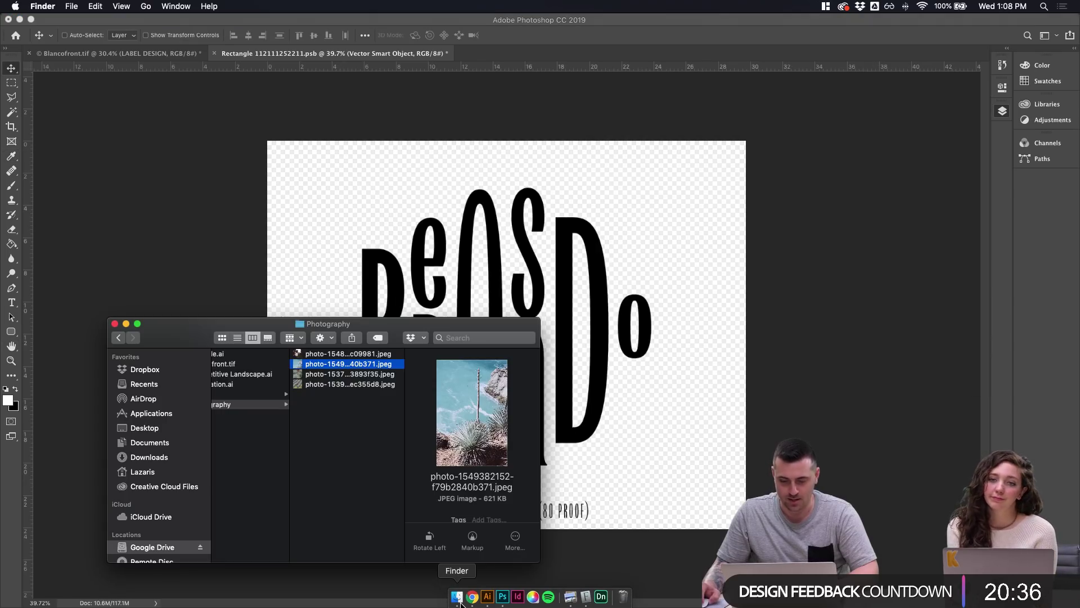
scroll(255, 385, left, 5)
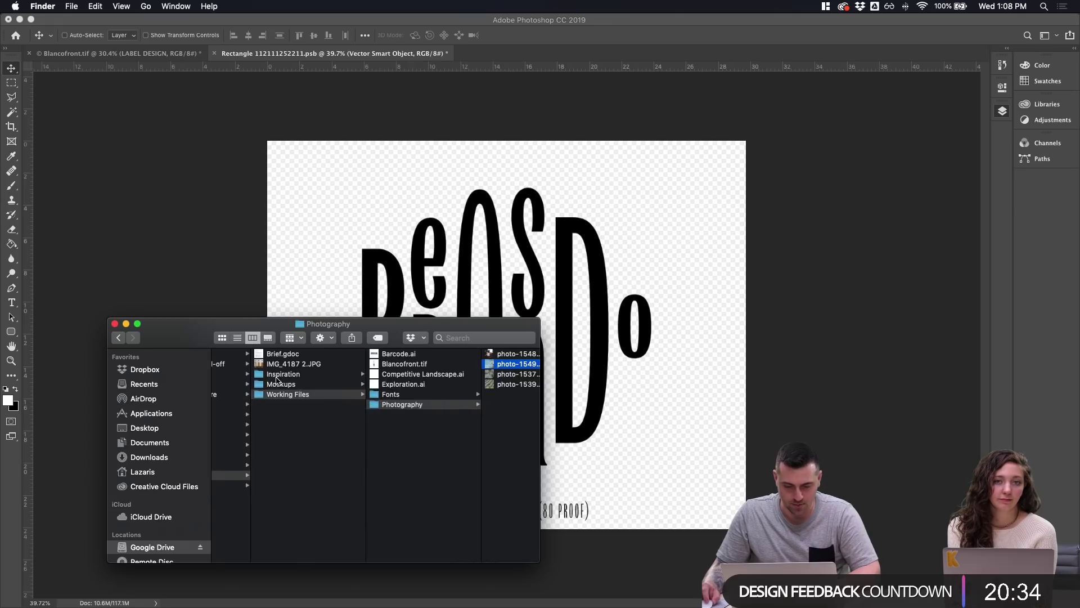
click(279, 374)
click(283, 386)
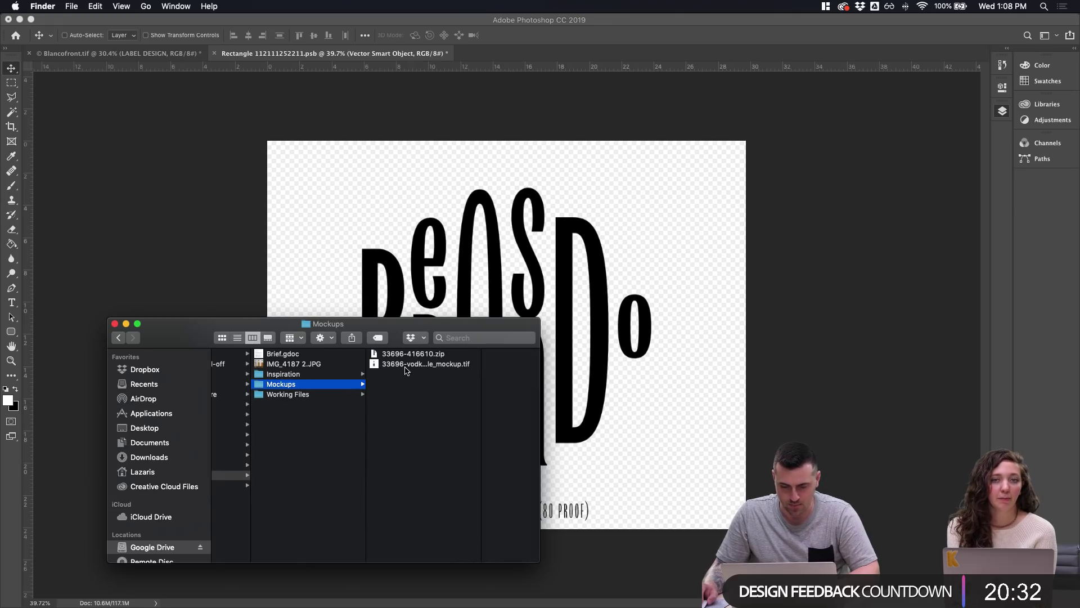
click(298, 375)
click(296, 355)
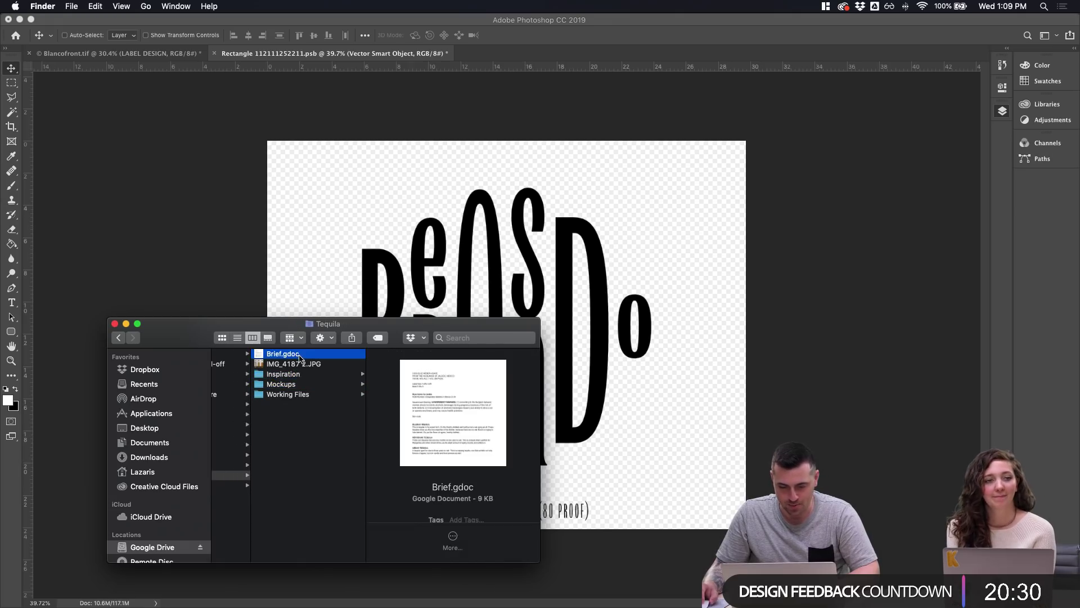
click(294, 374)
click(294, 386)
click(297, 394)
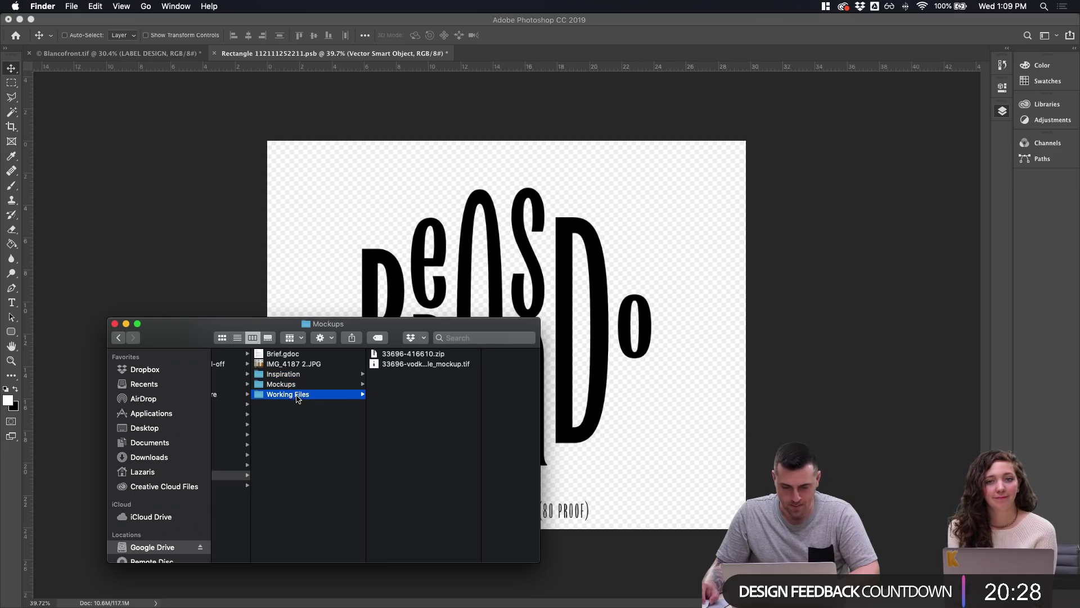
drag(306, 365, 456, 140)
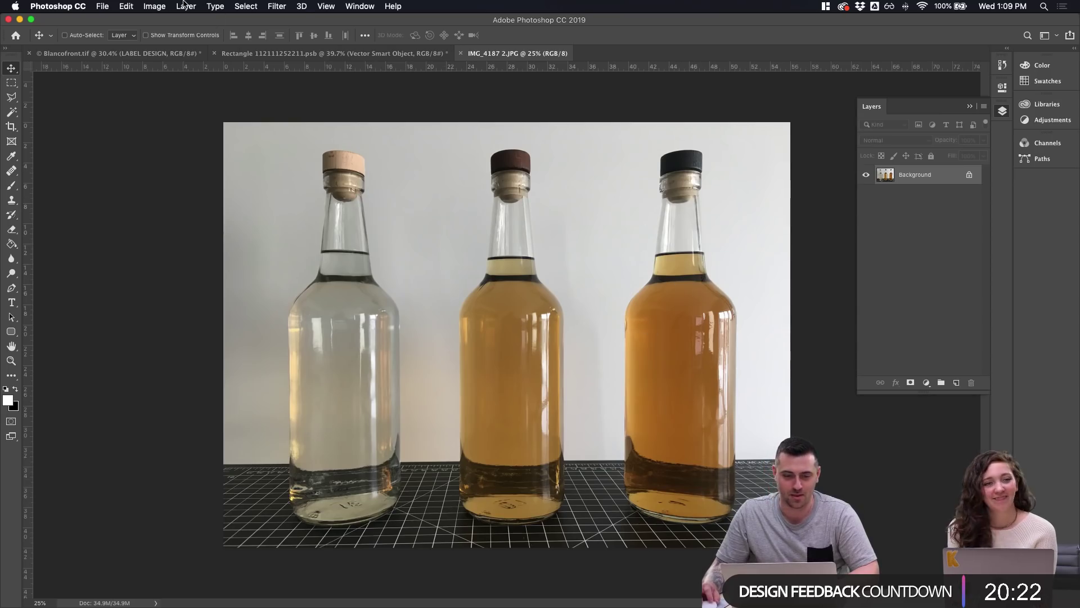
Apply Auto Color, Auto Contrast and Auto Tone to the photo of the three bottles
click(154, 6)
mouse_move(256, 37)
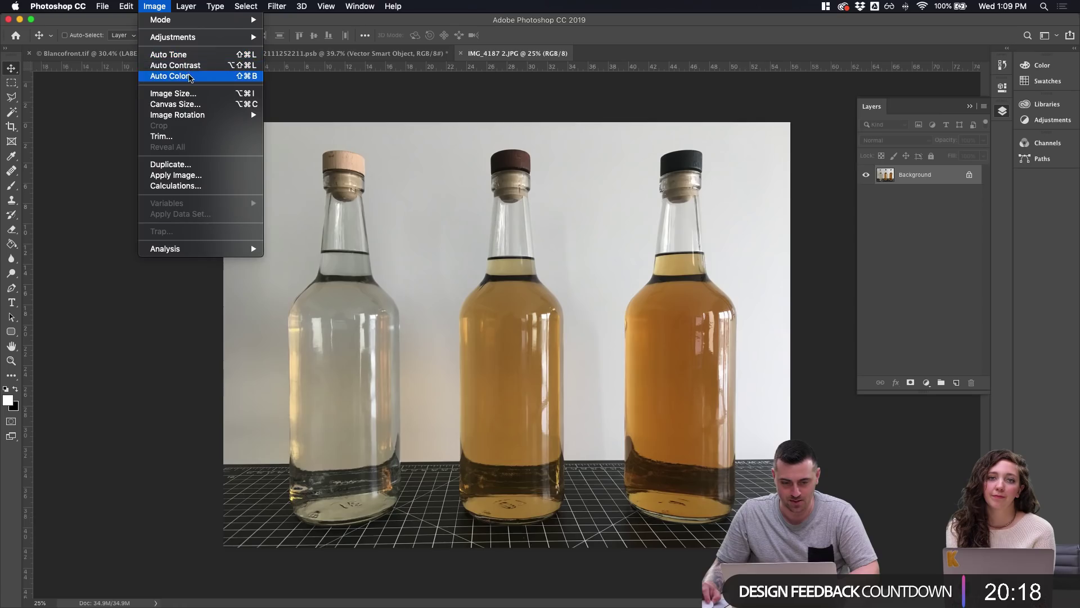
click(192, 76)
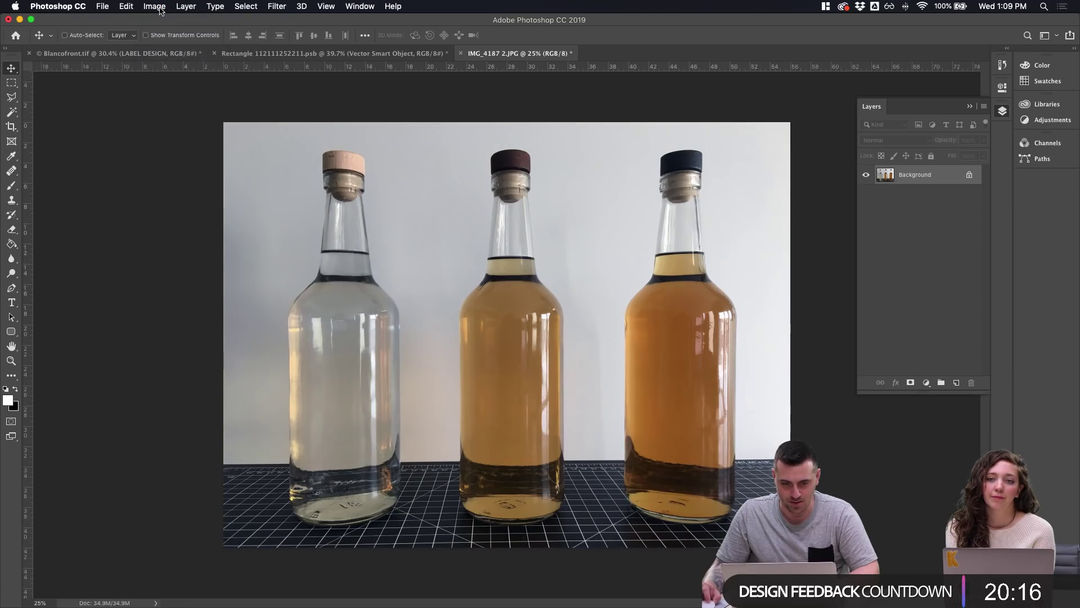
click(155, 6)
click(194, 68)
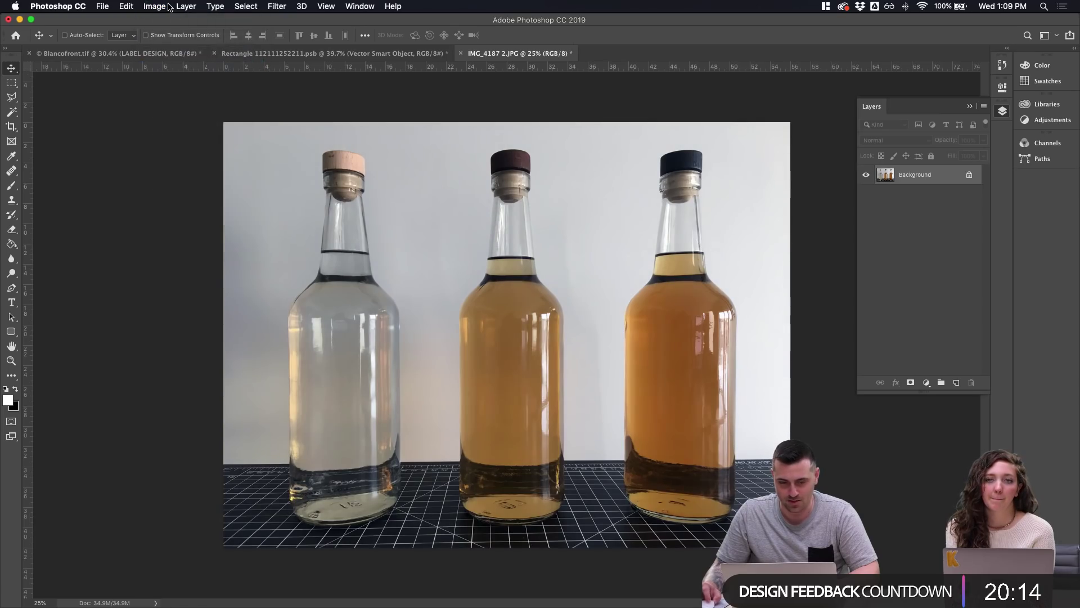
click(166, 7)
click(180, 60)
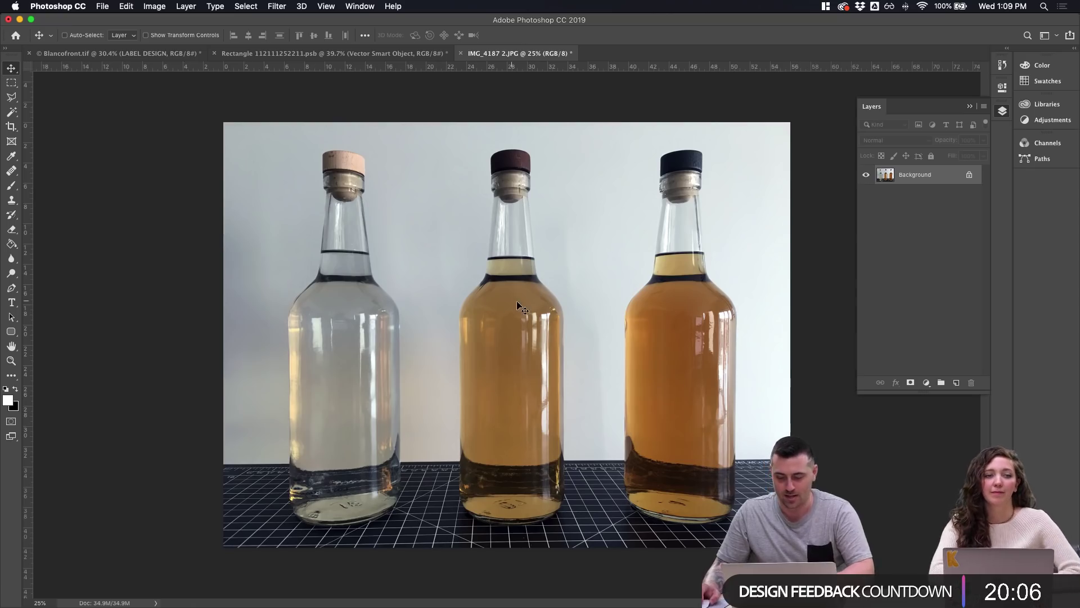
Sample the amber liquid of the middle bottle and accept e9ba6e as the foreground color
key(i)
click(522, 373)
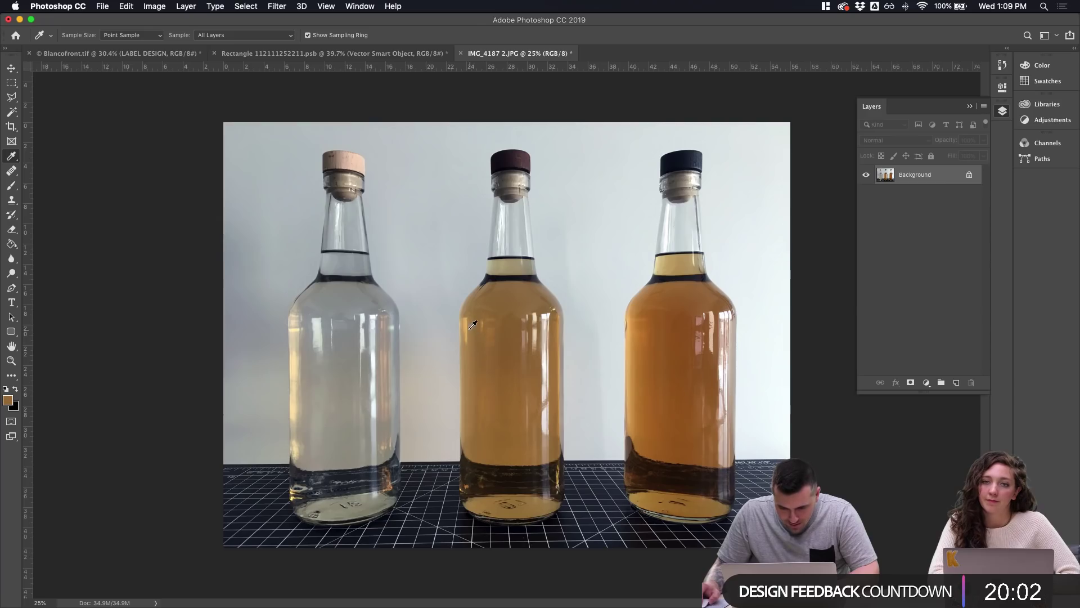
click(8, 400)
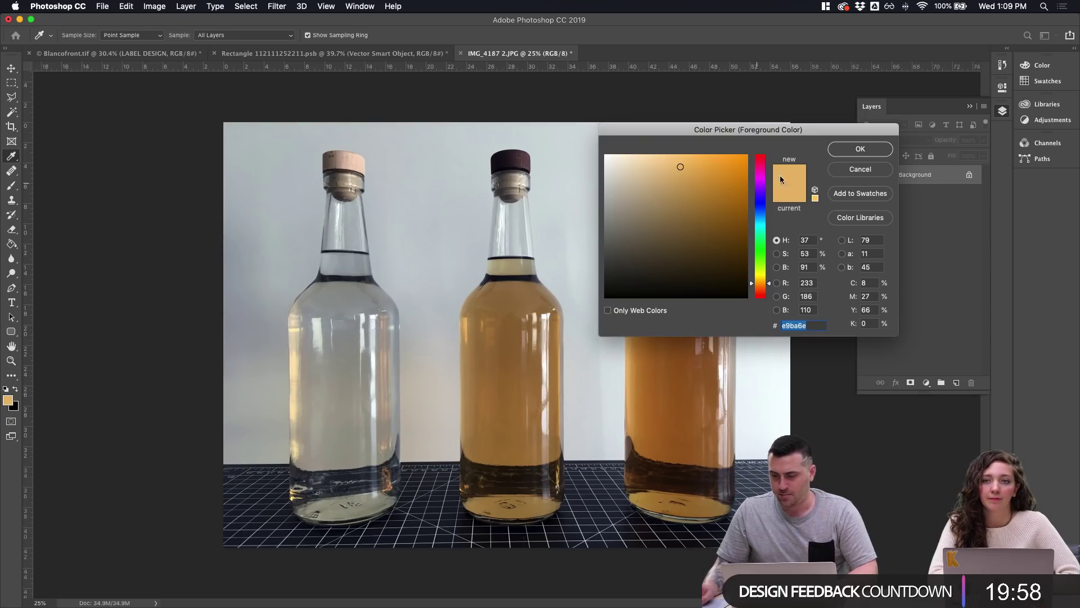
click(861, 149)
Add a new layer in the label document, fill it with the sampled amber, and place it below the Reposado wordmark
click(377, 53)
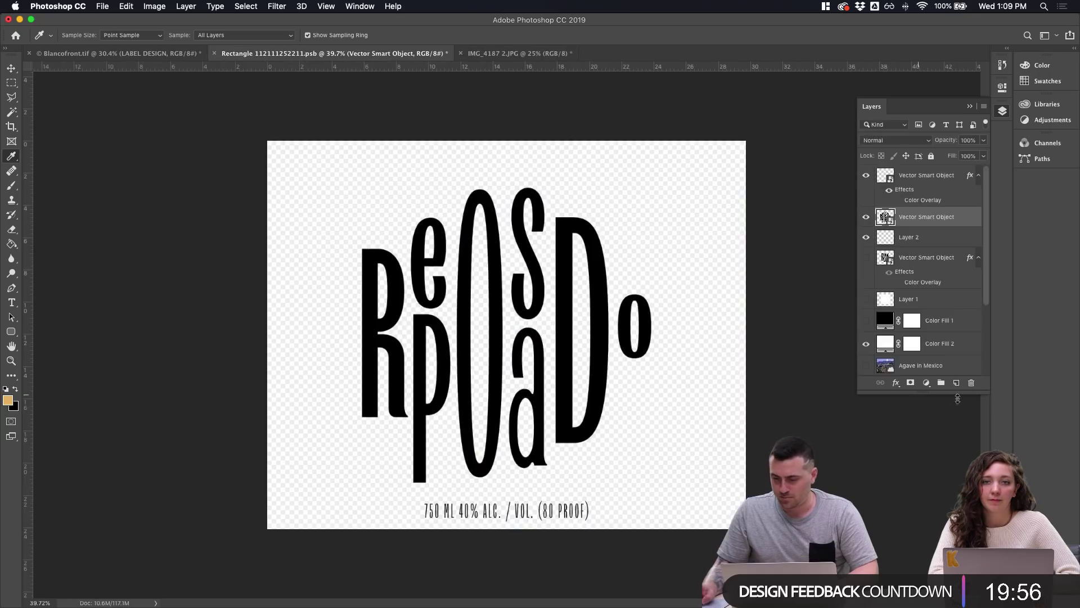
key(g)
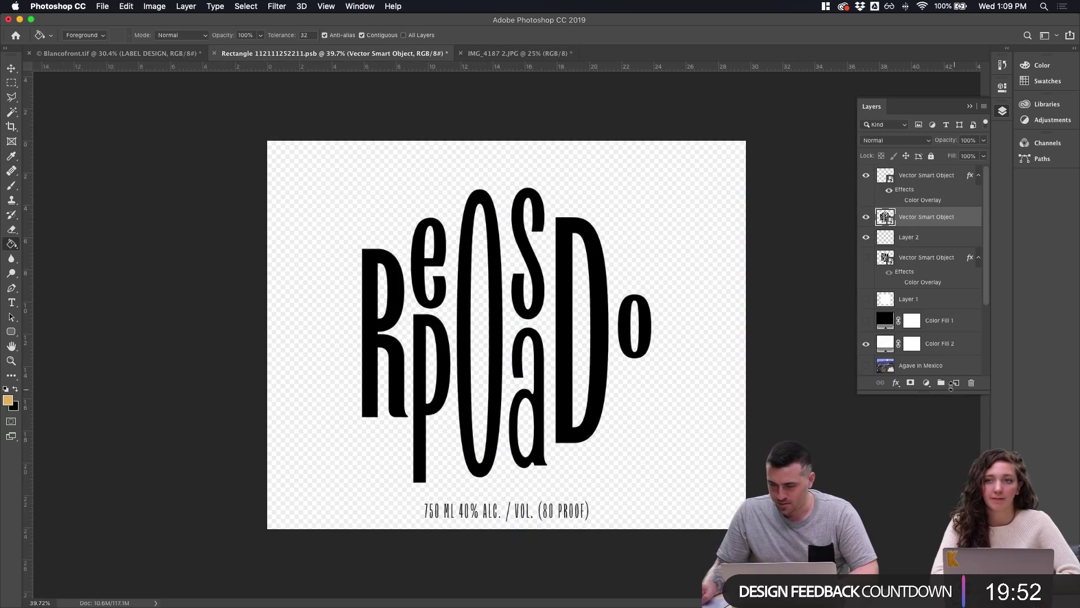
click(970, 383)
key(cmd+z)
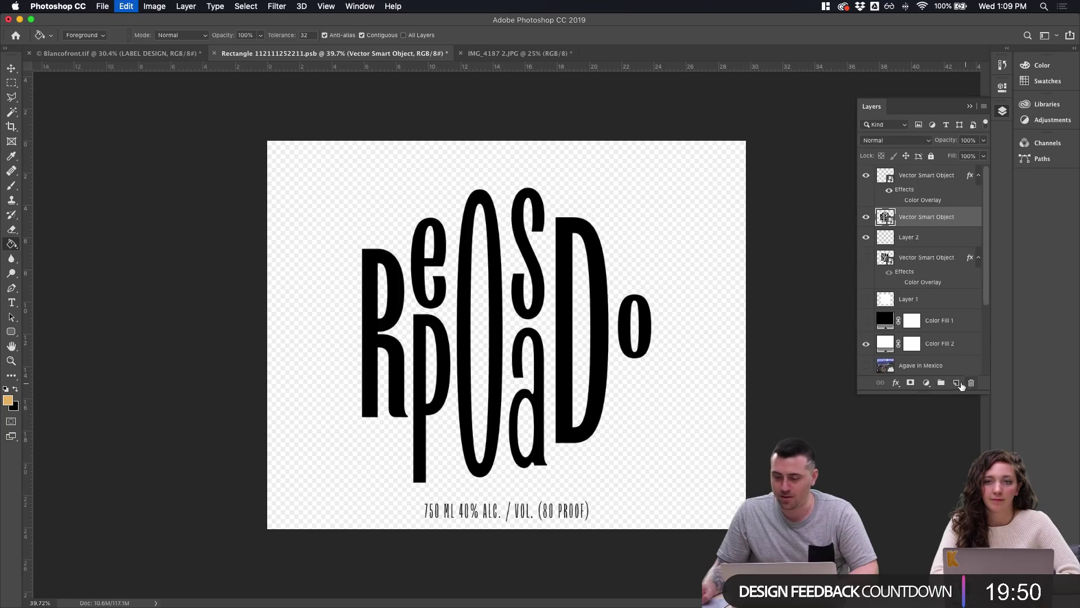
click(956, 383)
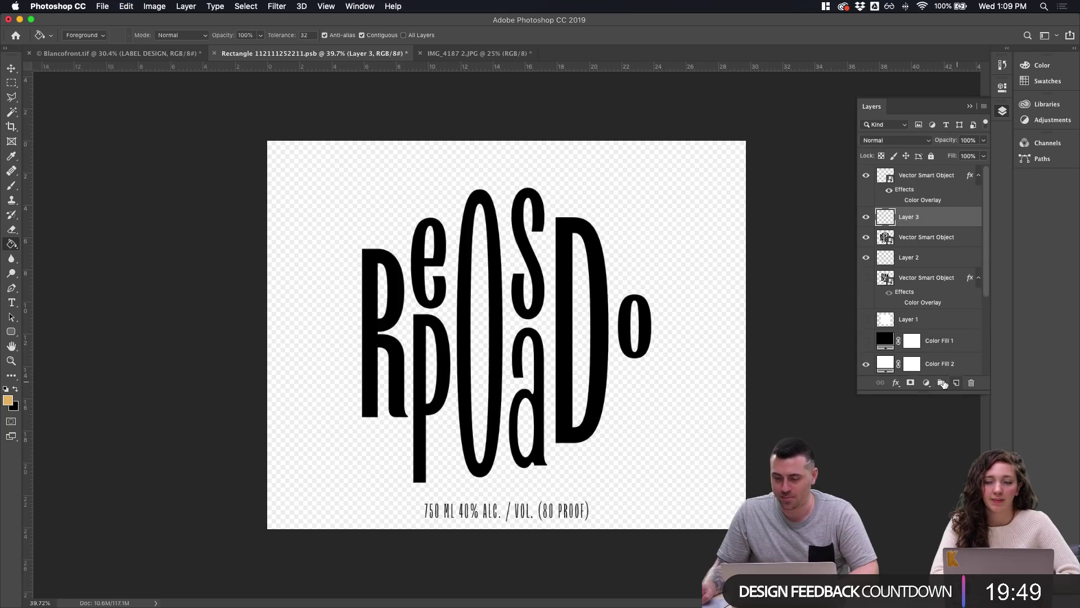
click(688, 264)
key(v)
drag(926, 221, 927, 249)
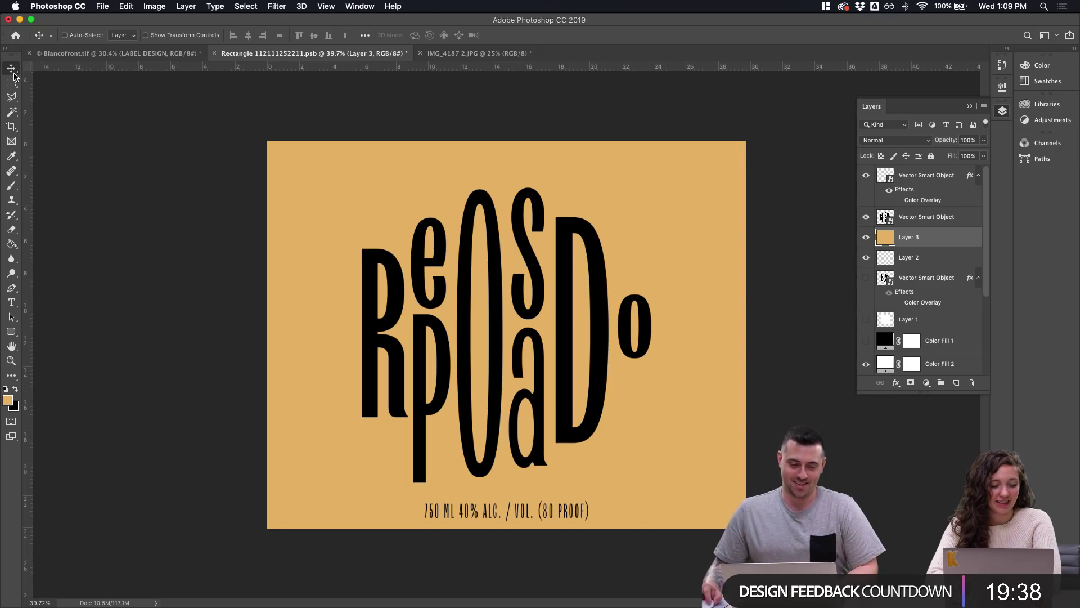
Save the label, check it on the bottle in Blancofront.tif, and toggle the amber fill layer's visibility in the label document
key(super+s)
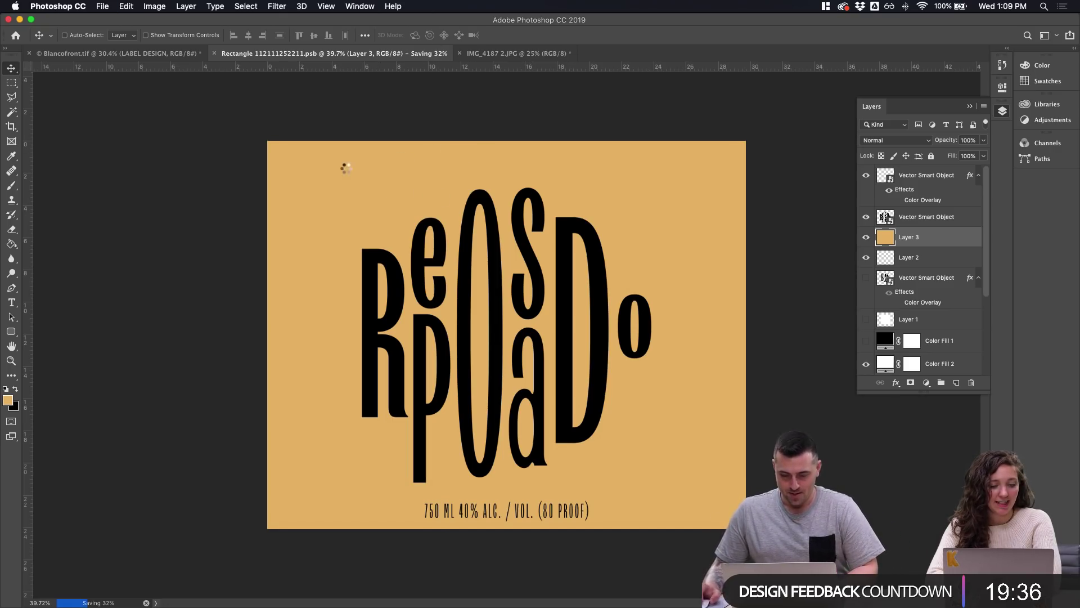
click(170, 57)
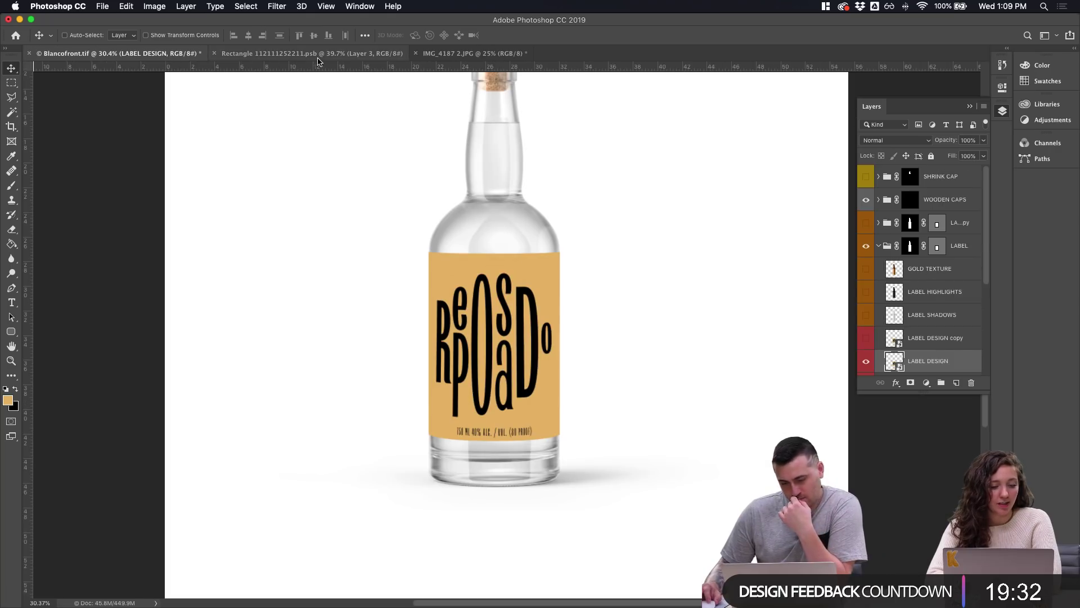
click(289, 54)
click(866, 236)
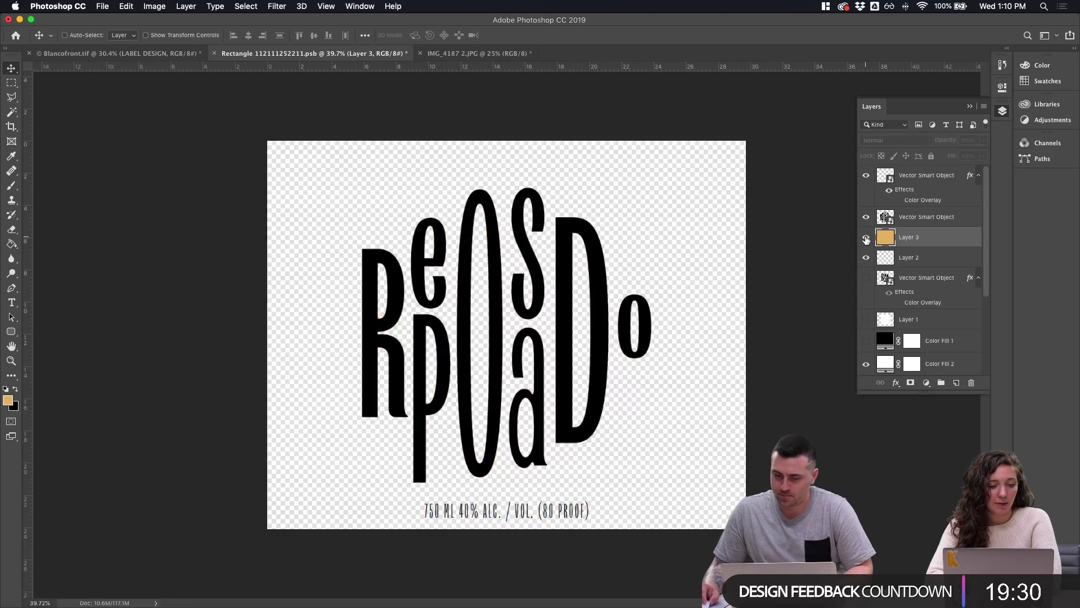
click(866, 236)
Add a Color Overlay effect to the Reposado wordmark and try teal 59d7c1 as its color
double_click(956, 225)
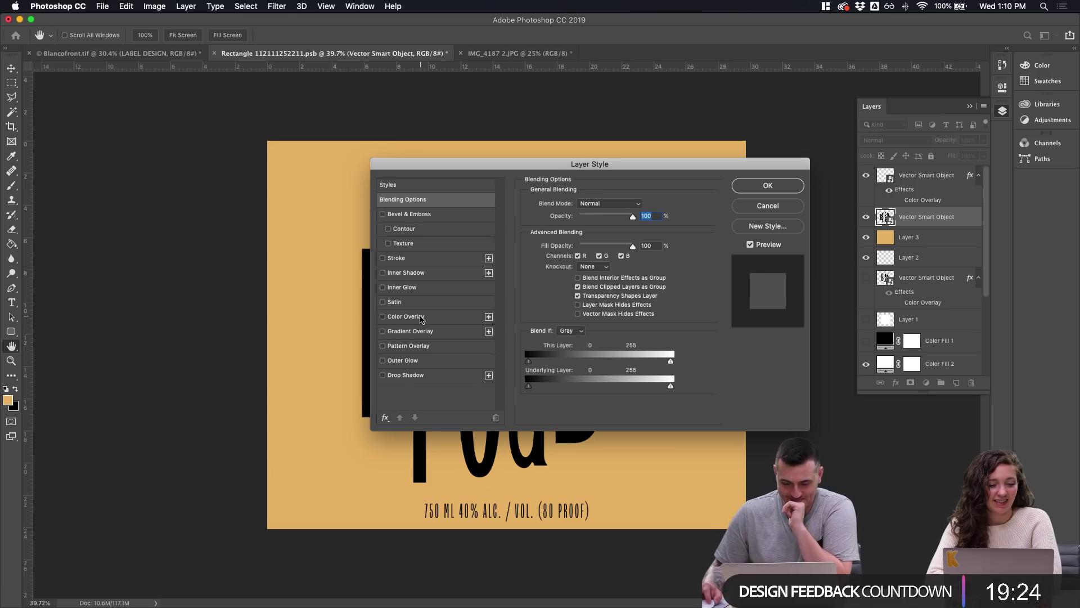
click(421, 319)
click(639, 207)
click(619, 178)
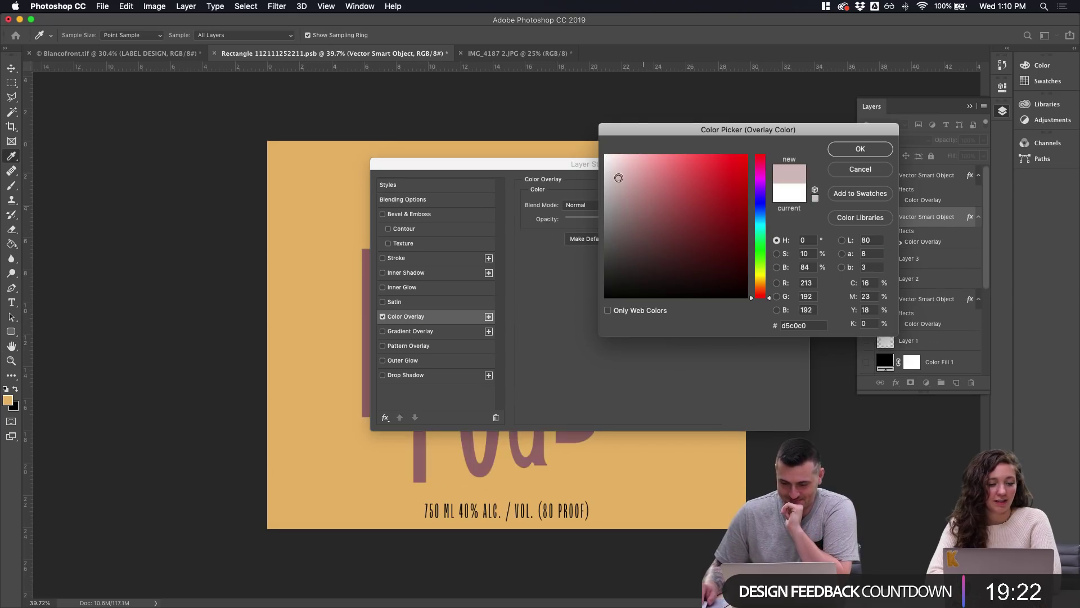
click(687, 176)
mouse_move(766, 225)
mouse_down()
mouse_move(768, 164)
mouse_move(767, 233)
mouse_up()
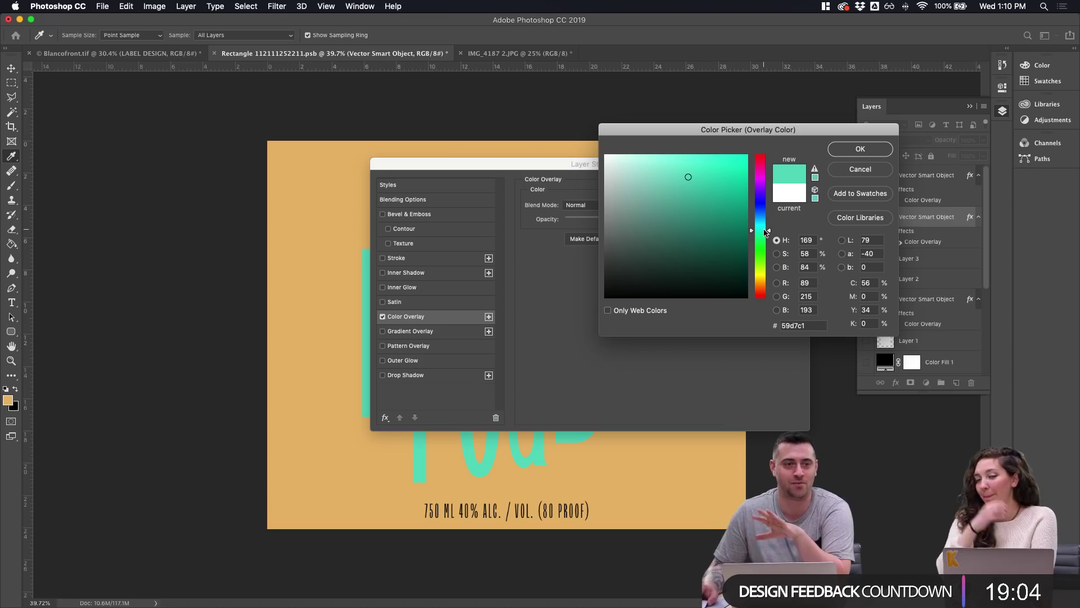
Try several greens for the wordmark's overlay, including 59d777, 27e93a, 056f0f and 11bd21
click(765, 244)
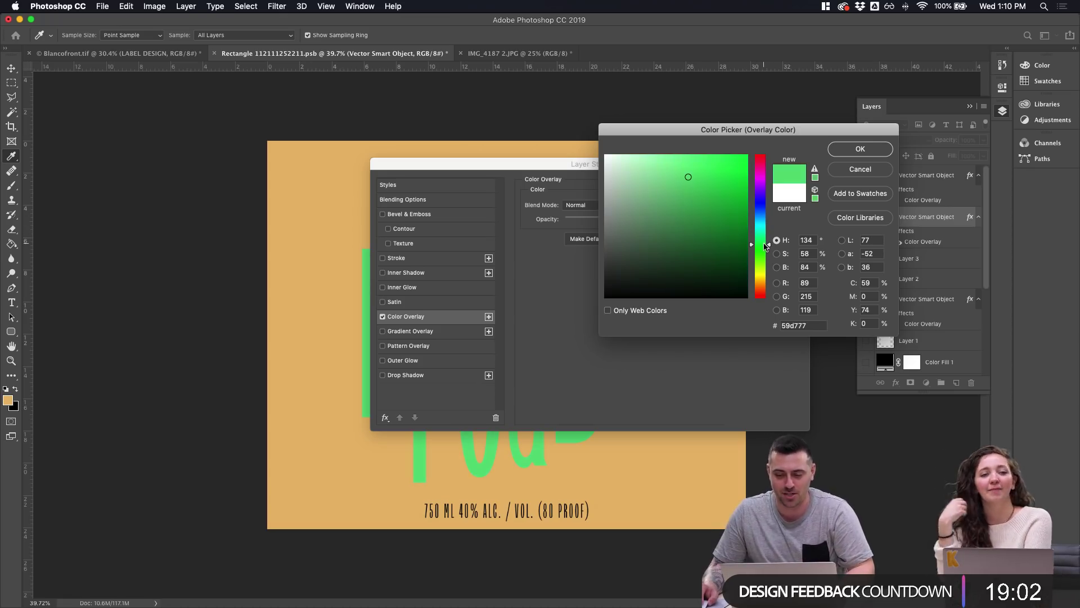
drag(766, 247, 765, 250)
drag(700, 187, 724, 166)
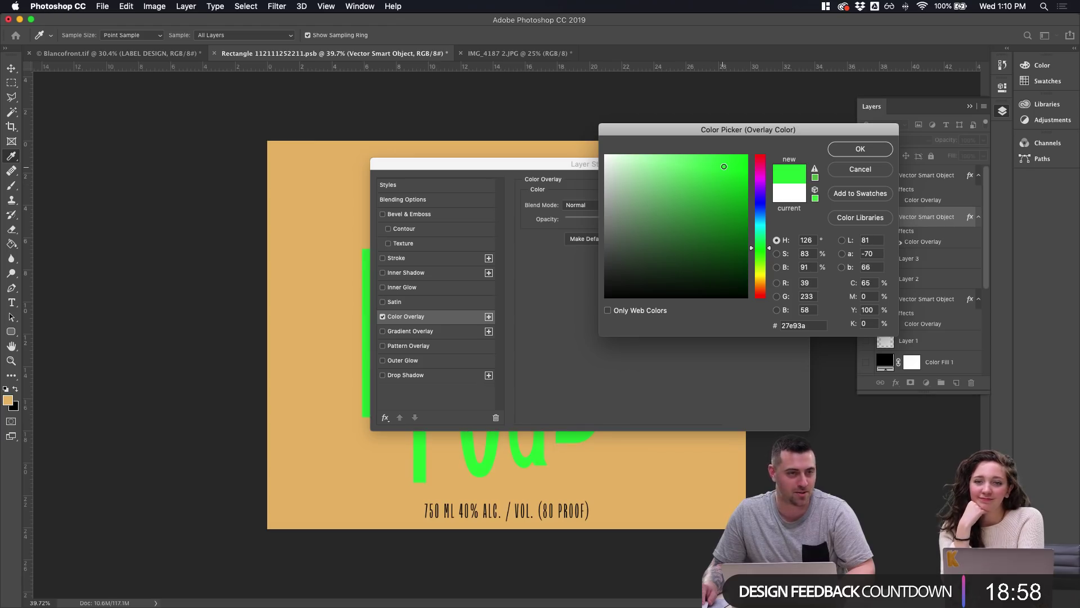
drag(720, 162, 743, 234)
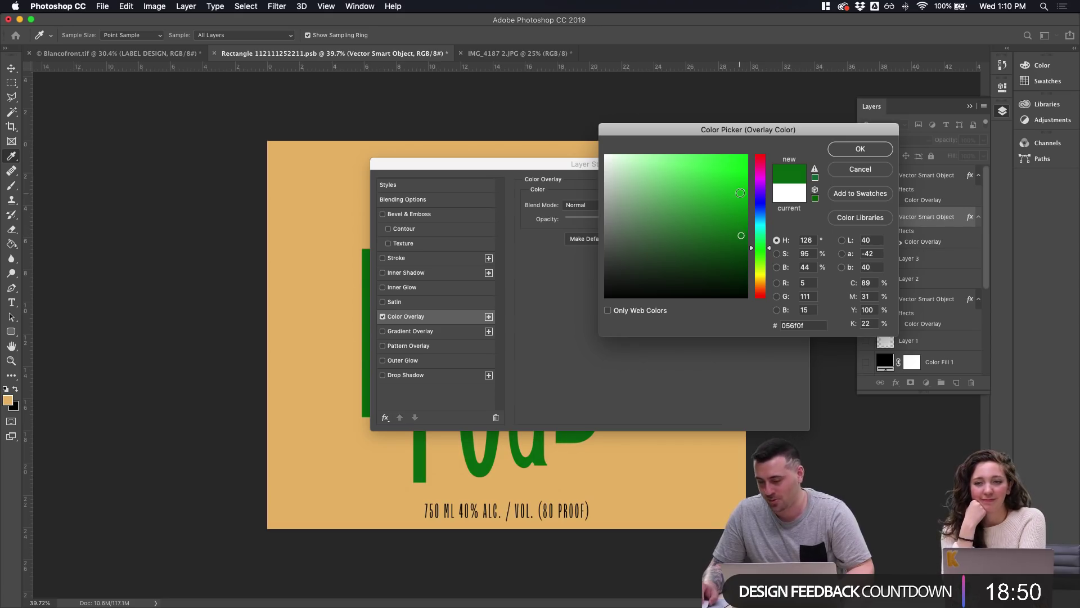
drag(740, 200, 734, 191)
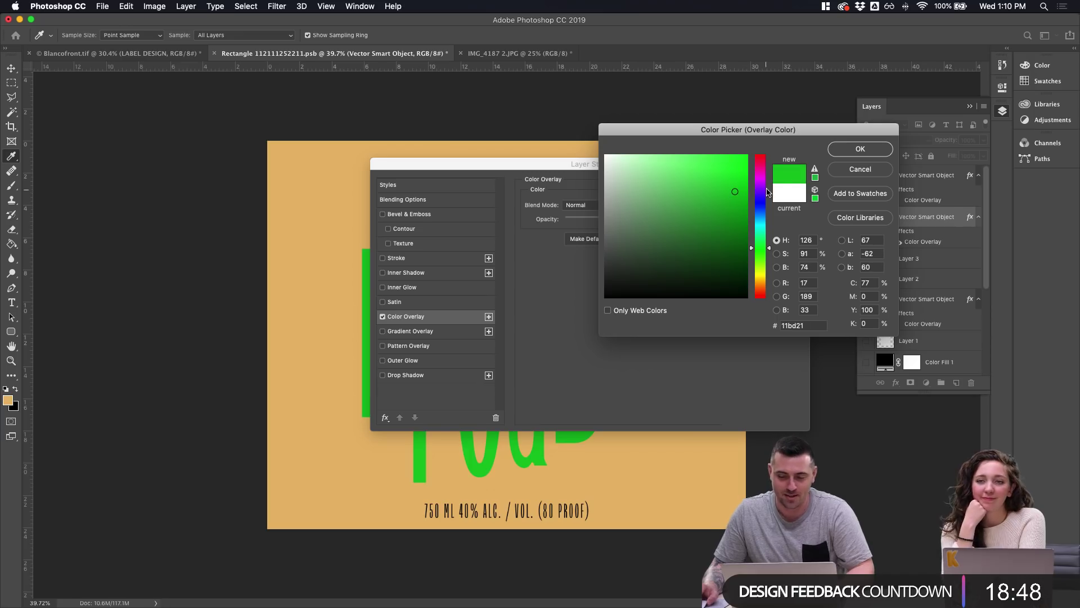
Set the wordmark's overlay color to dark navy 334666 and accept the layer style
mouse_move(729, 235)
mouse_down()
mouse_move(716, 245)
mouse_move(765, 221)
mouse_move(765, 201)
mouse_move(763, 213)
mouse_up()
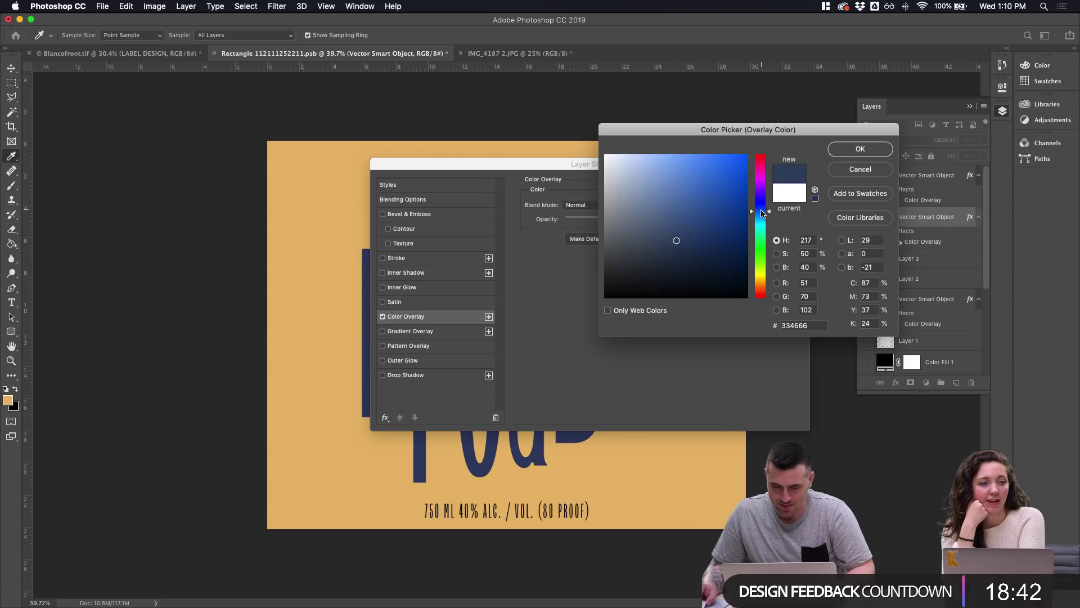
click(861, 151)
click(786, 189)
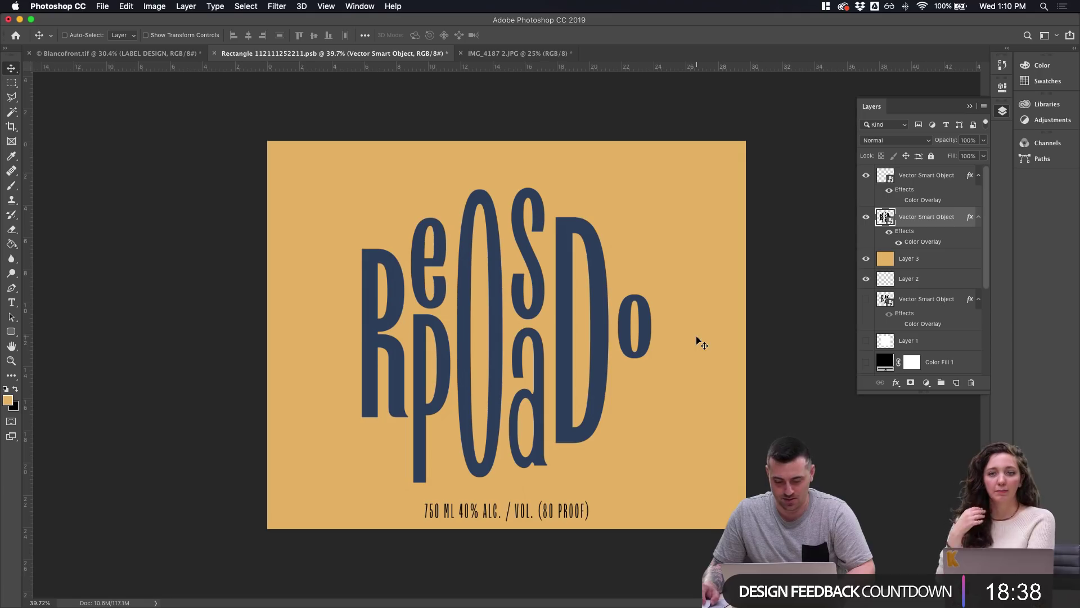
Move the Reposado wordmark slightly upward on the label and save the label document
drag(657, 363, 659, 356)
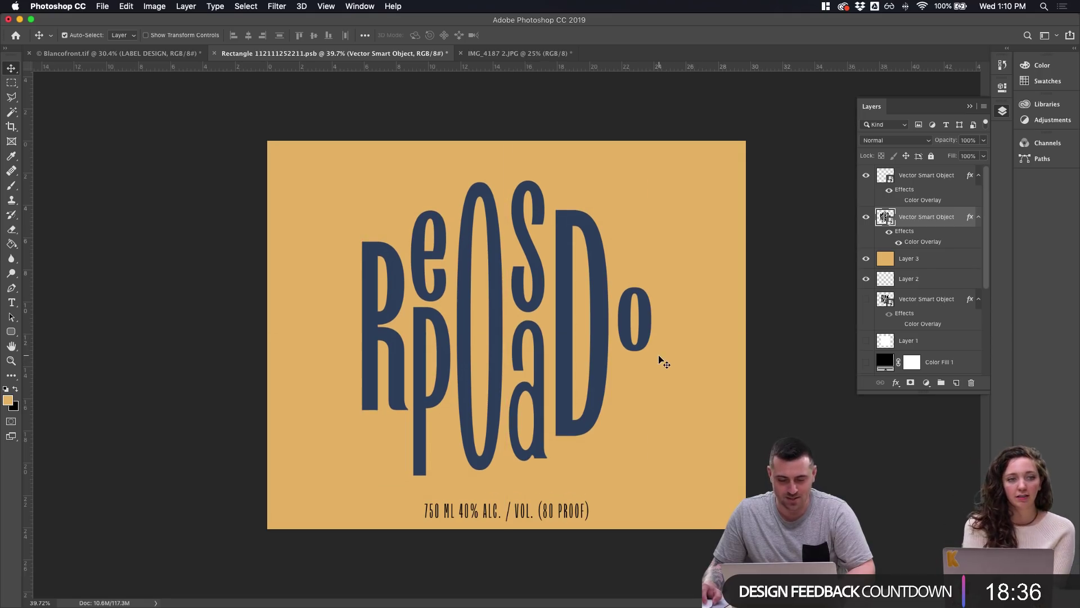
key(super+s)
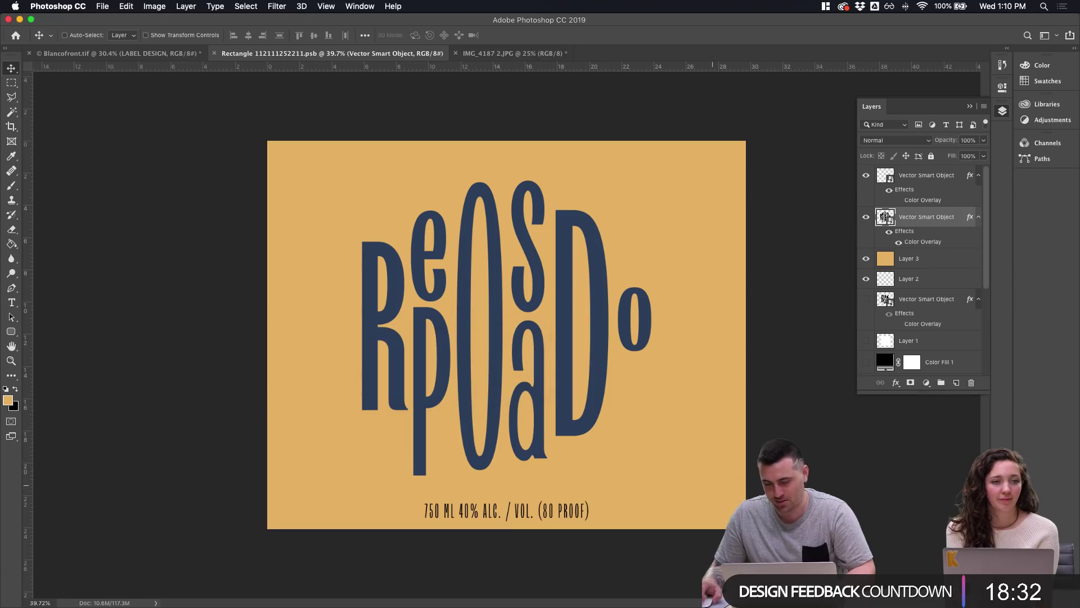
click(940, 262)
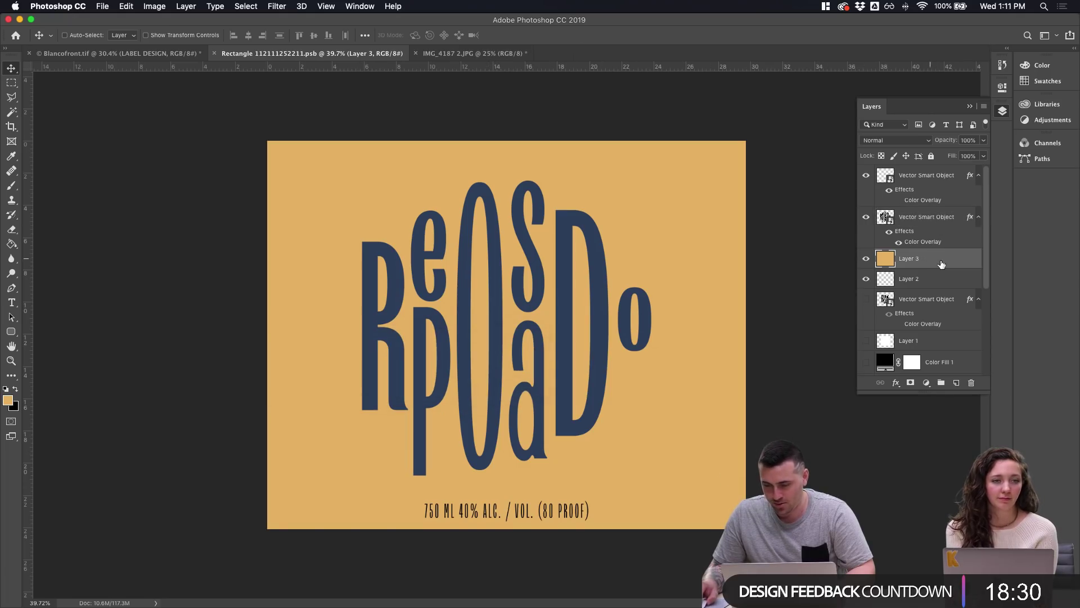
click(926, 383)
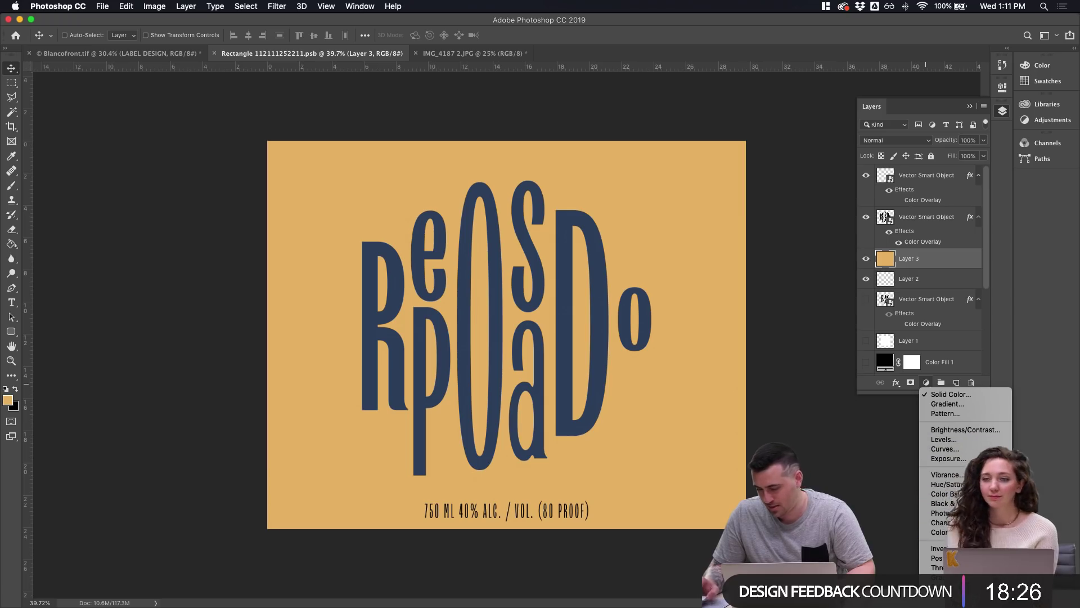
click(951, 576)
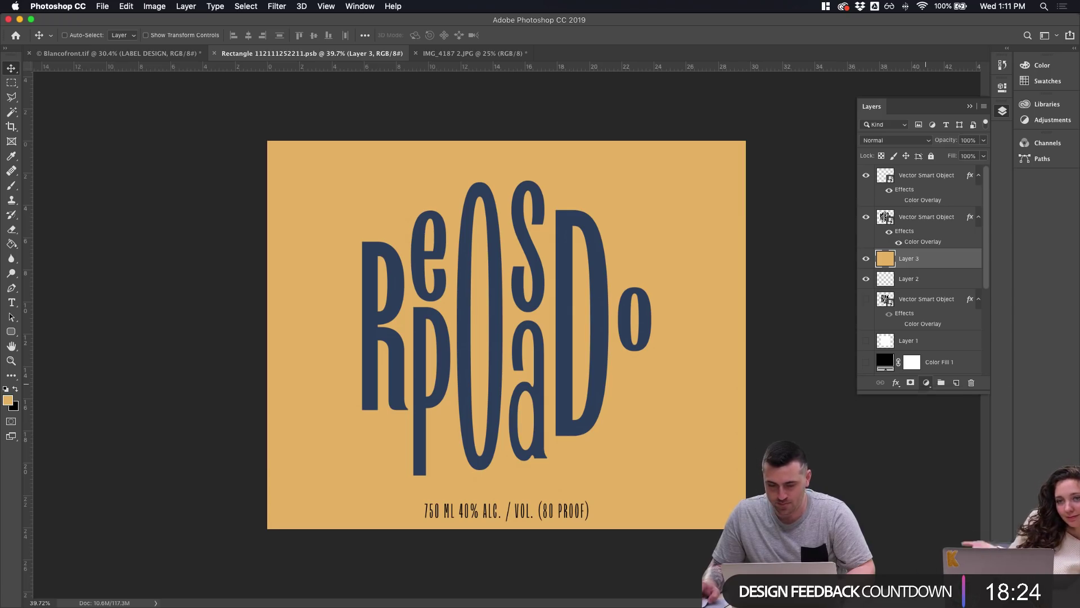
key(super+z)
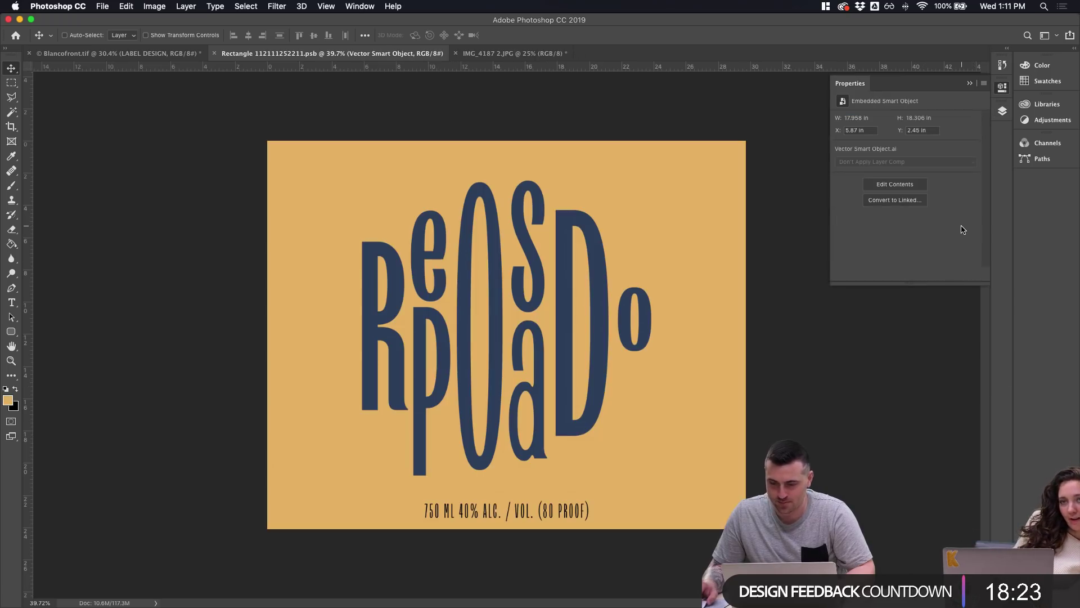
Expand History, Properties and Layers so they stay open, and choose the Essentials (Default) workspace
click(970, 82)
click(1007, 113)
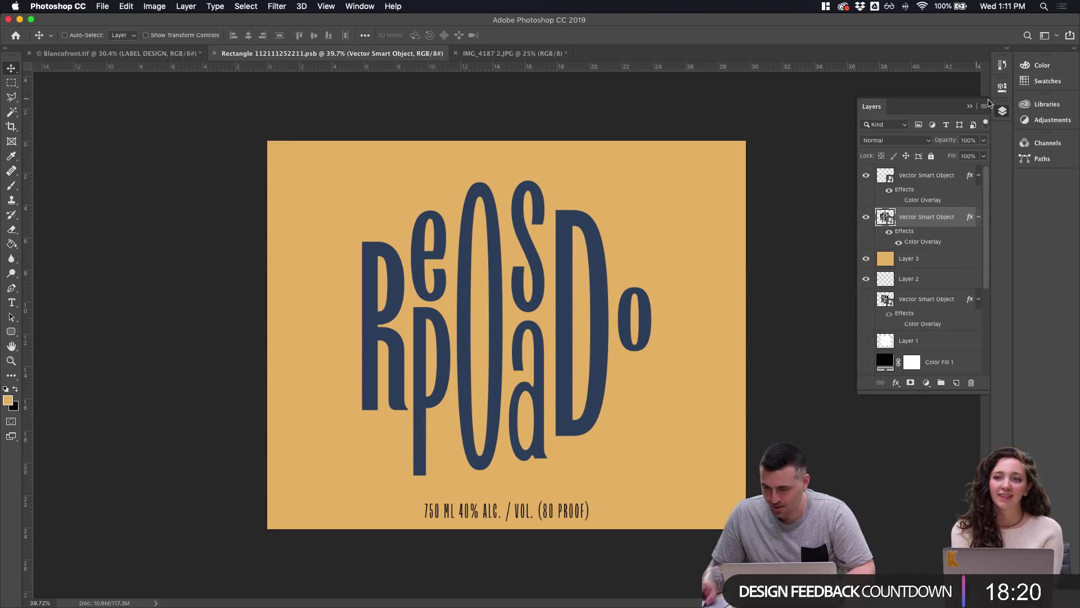
click(1008, 51)
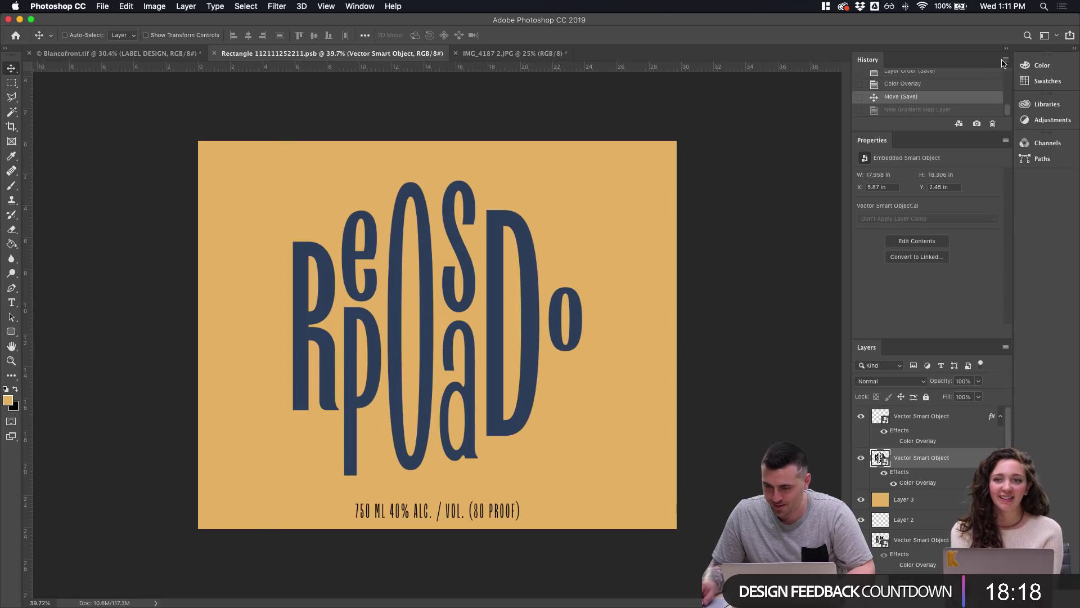
click(1075, 51)
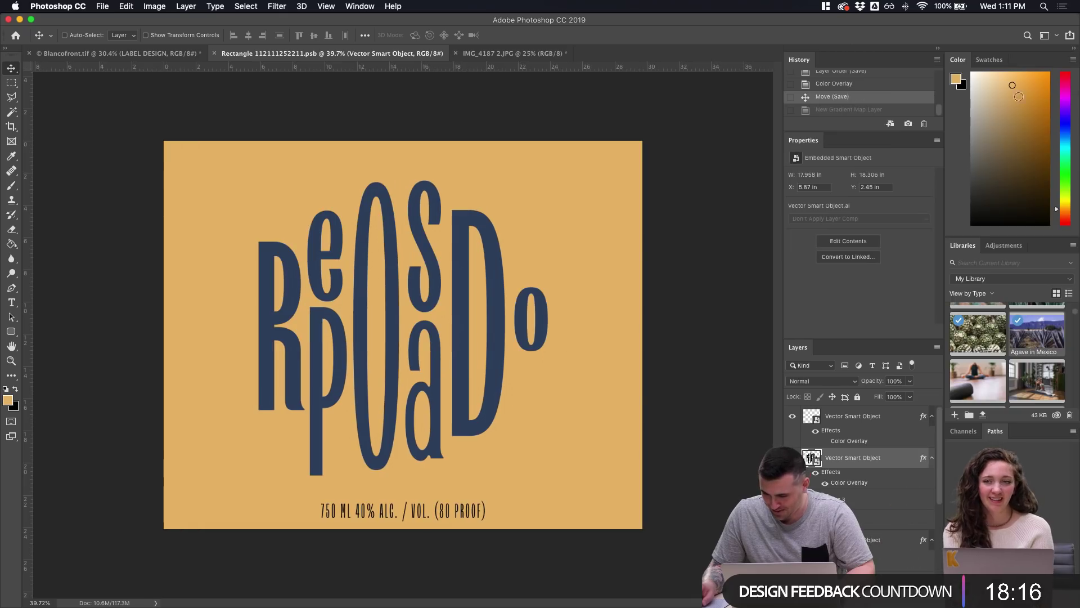
click(1075, 50)
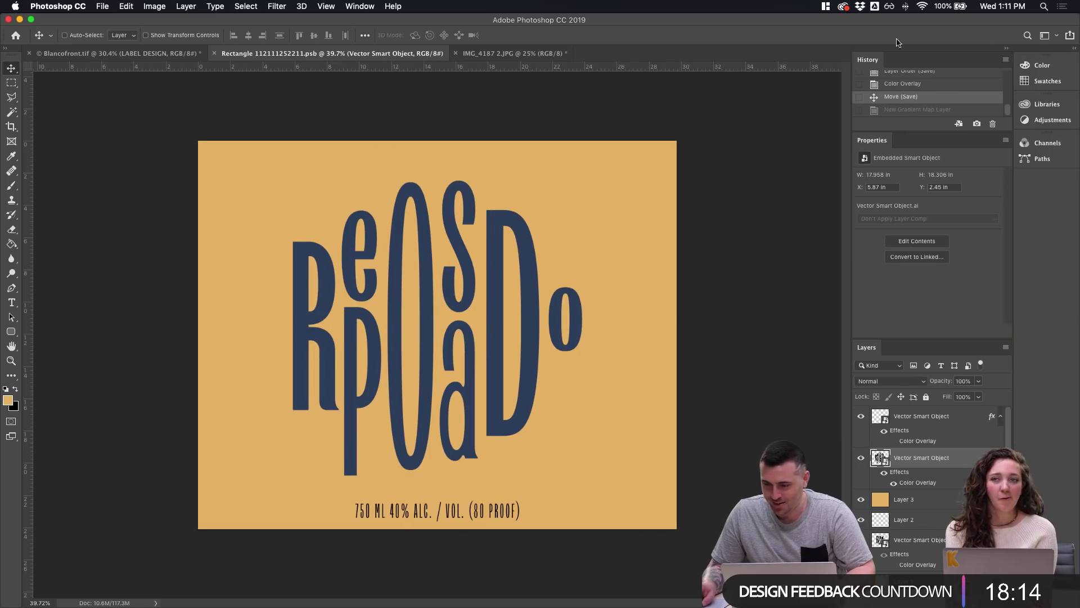
click(359, 5)
mouse_move(393, 31)
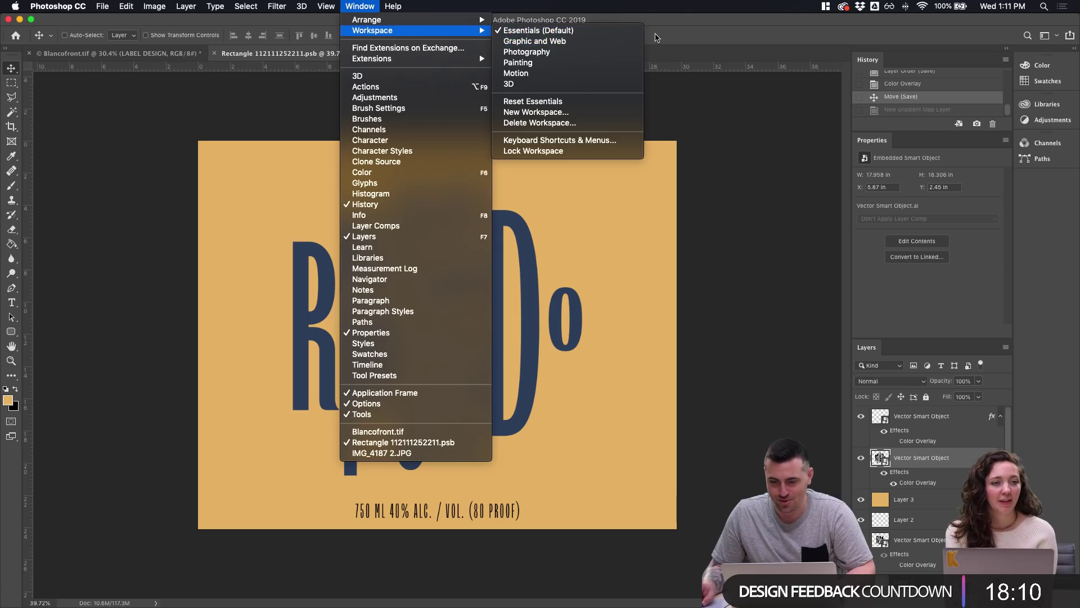
click(610, 31)
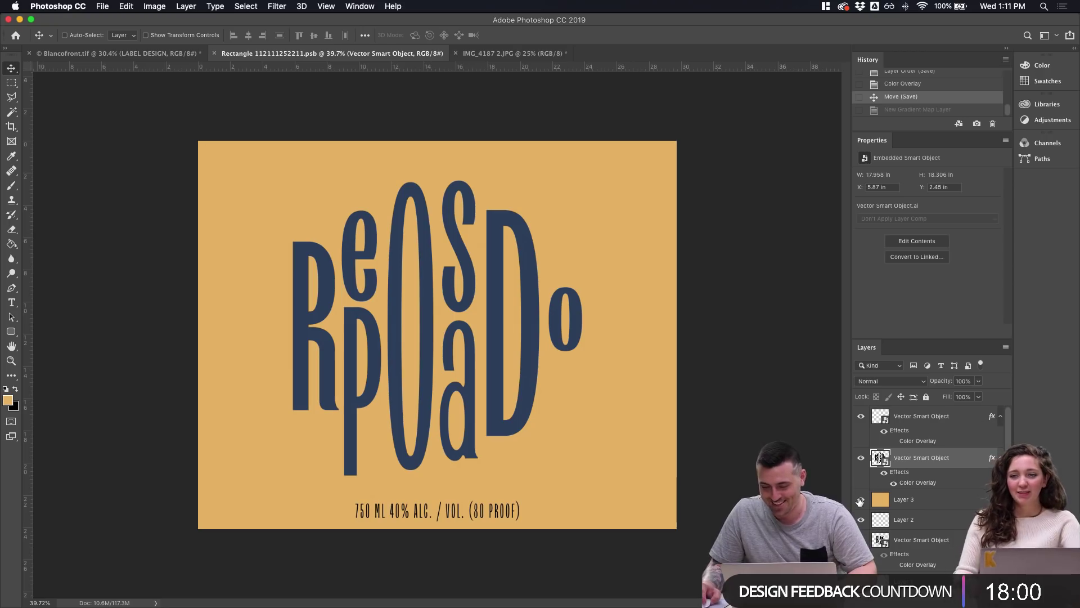
Unlock the background of the three-bottle photo and copy it into the label document directly above the amber fill layer
click(905, 503)
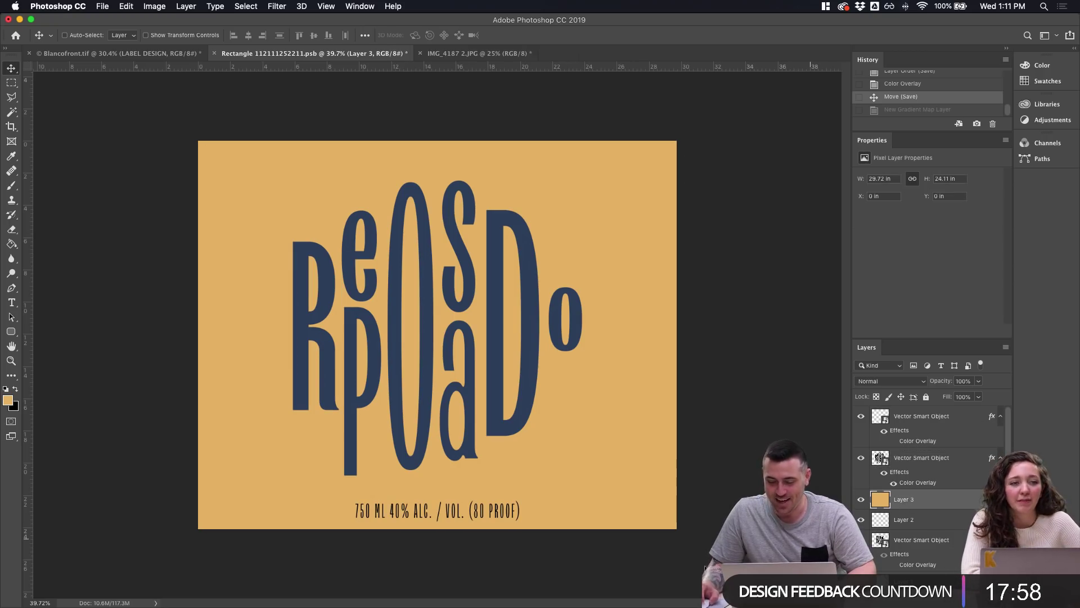
click(493, 53)
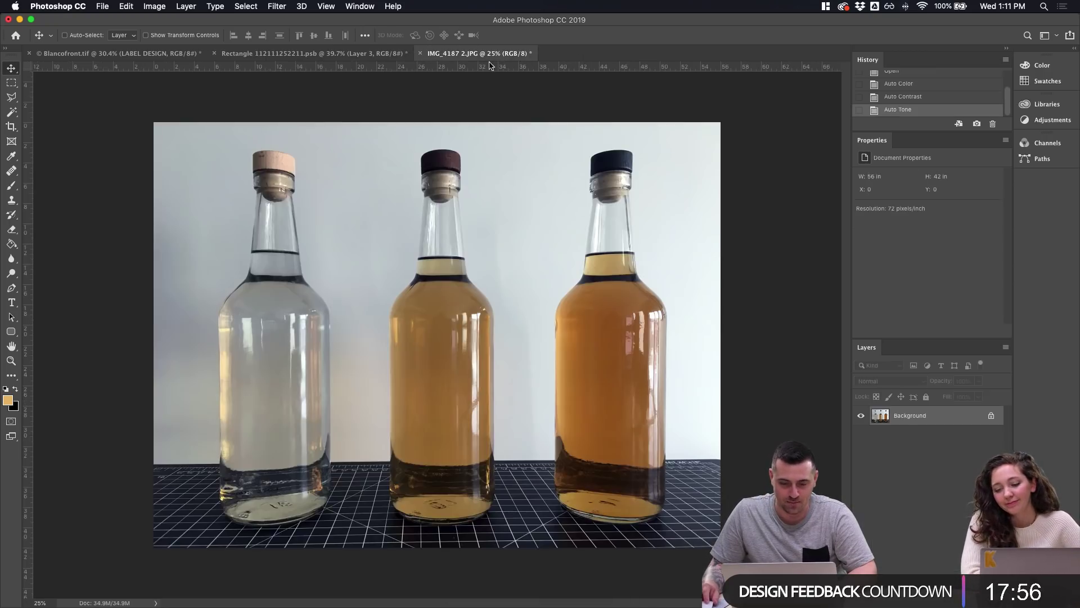
click(1000, 415)
drag(535, 294, 888, 485)
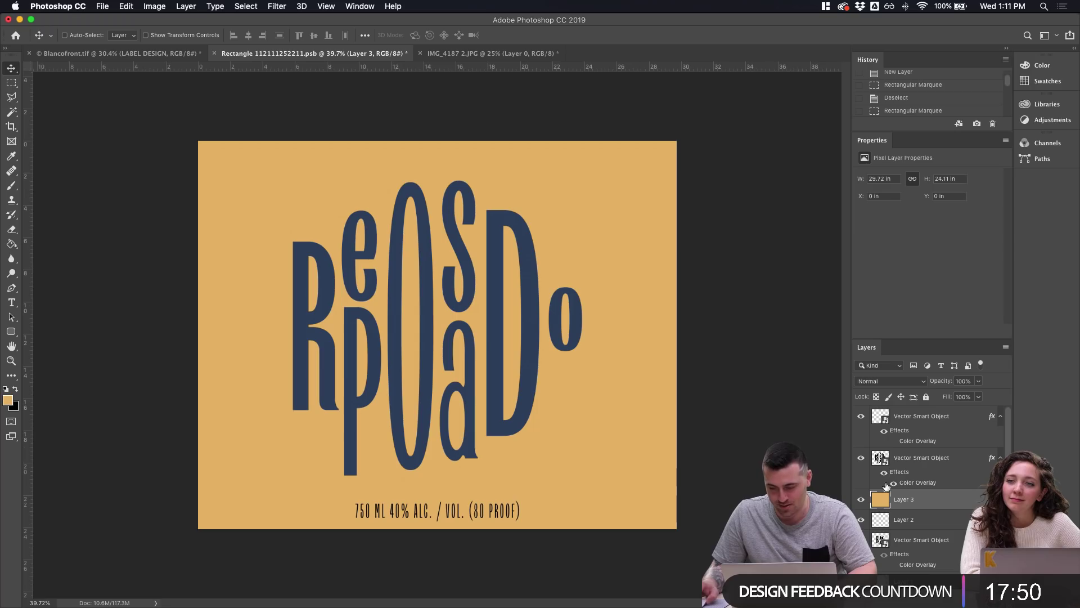
click(436, 56)
drag(483, 290, 557, 309)
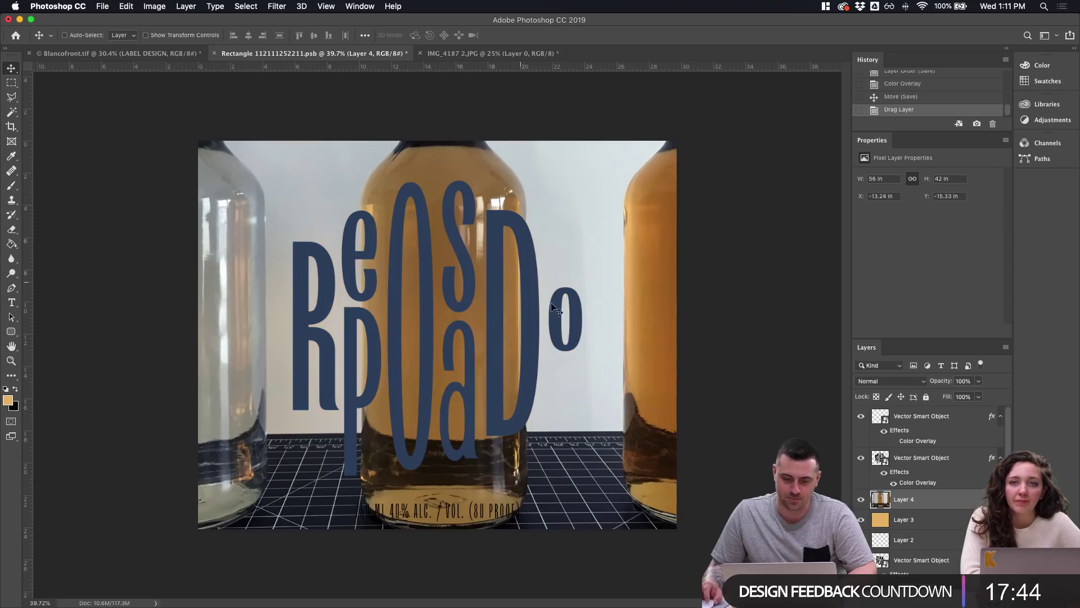
Position the photo so the middle bottle sits behind the wordmark, comparing it with the flat amber by toggling the photo's visibility
drag(578, 357, 584, 374)
key(ctrl+t)
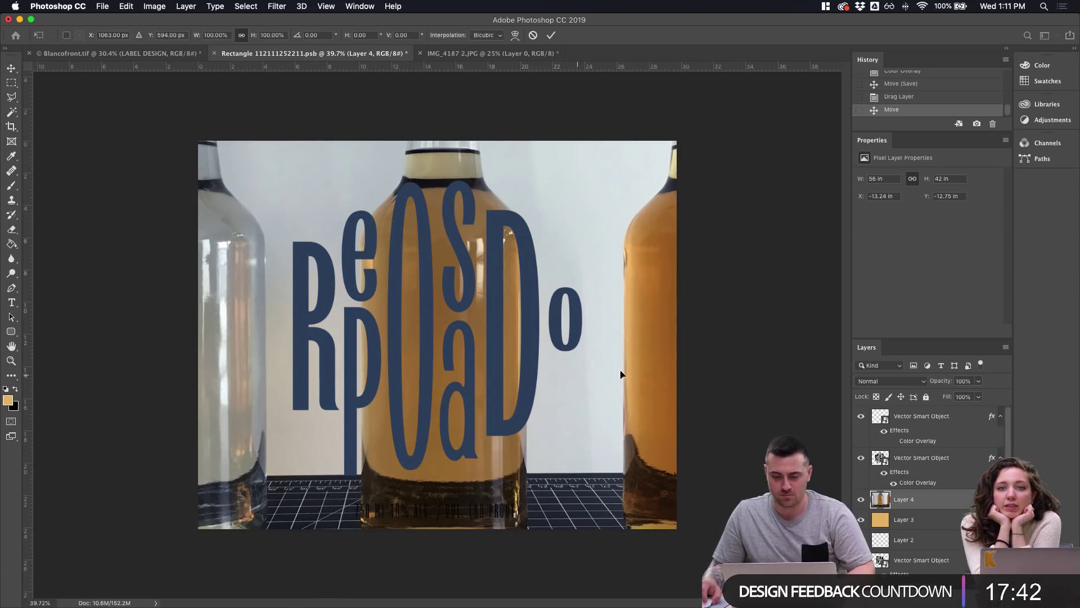
click(863, 501)
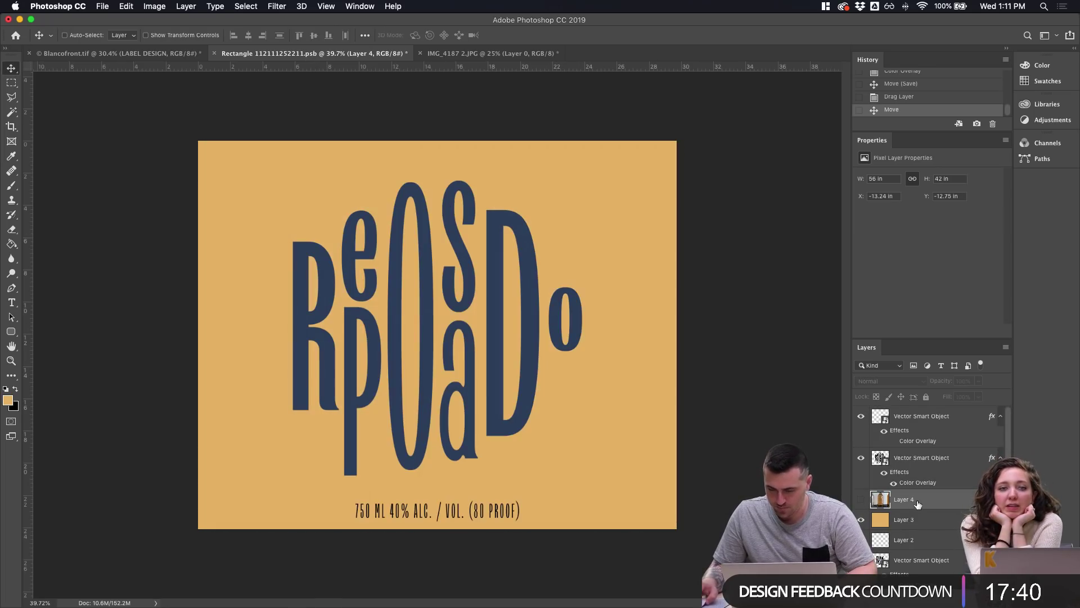
click(861, 499)
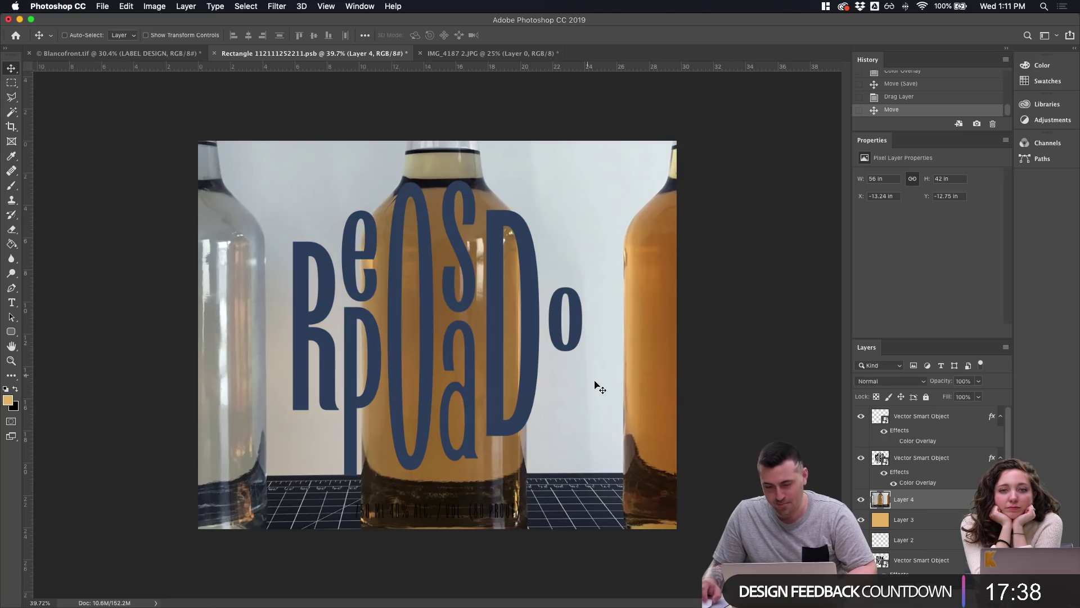
drag(599, 387, 608, 361)
Scale the bottle photo up proportionally from its center to about 273%
key(ctrl+t)
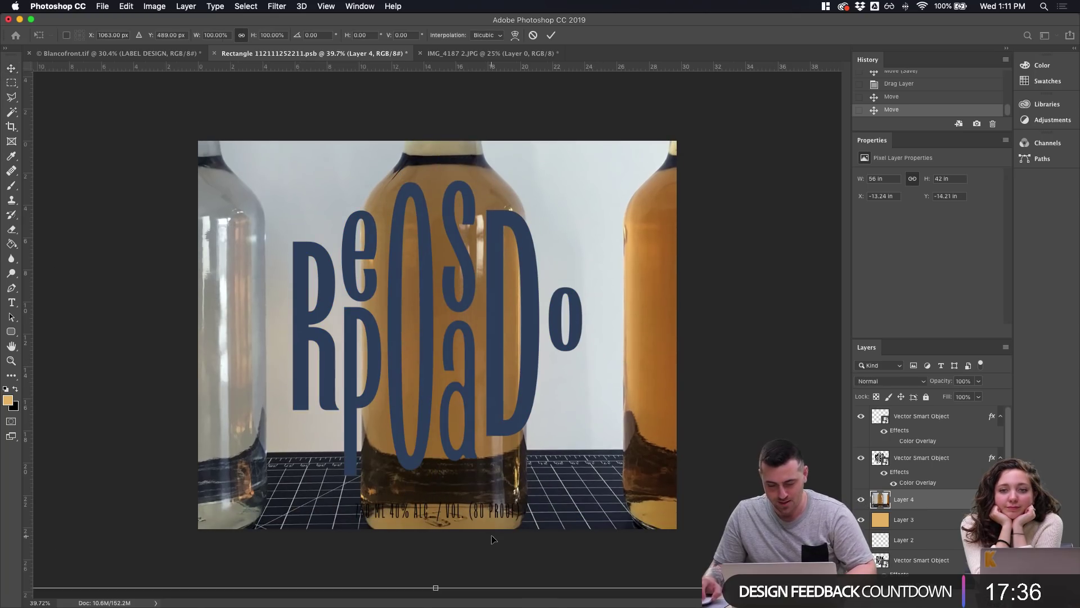
scroll(492, 539, down, 5)
drag(636, 450, 869, 607)
scroll(567, 464, down, 2)
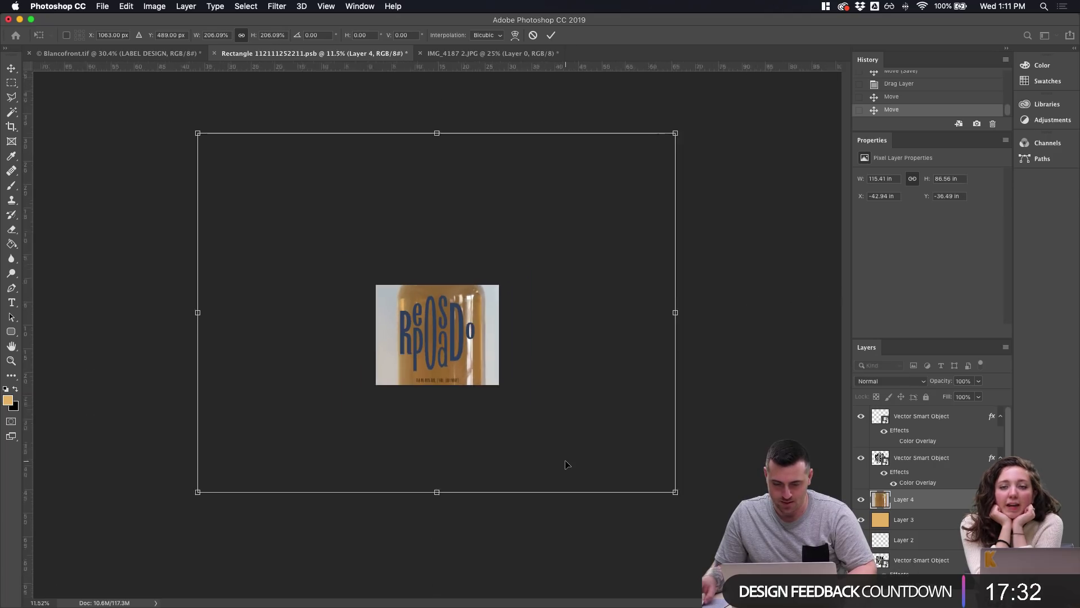
scroll(567, 464, down, 1)
drag(668, 485, 743, 537)
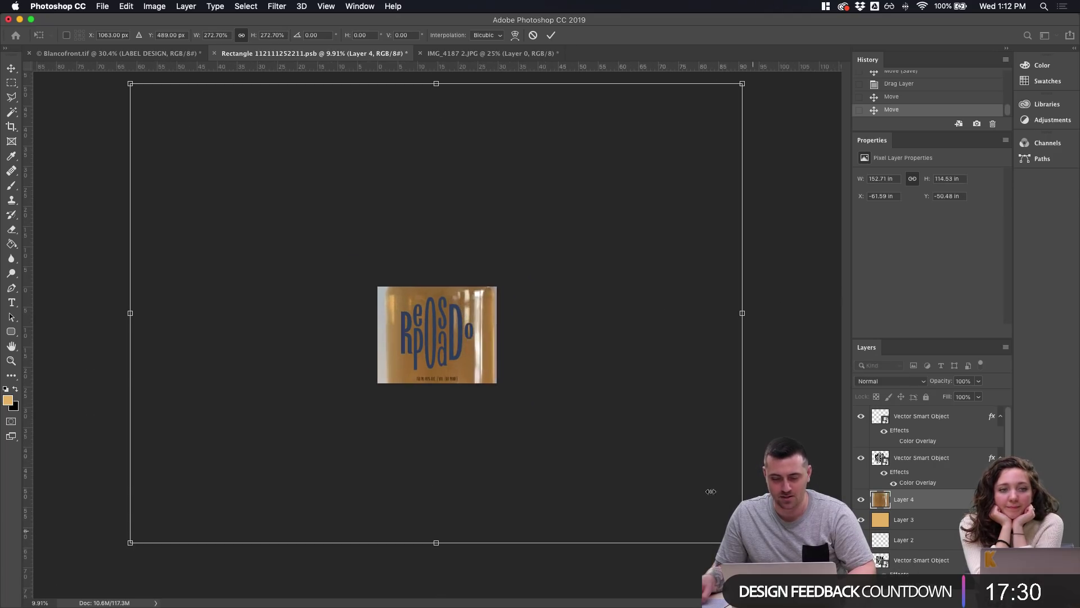
Scale the bottle photo up proportionally to about 409%, shift it so the middle bottle's amber liquid covers the label, and apply the transform
drag(601, 424, 600, 419)
drag(743, 537, 829, 603)
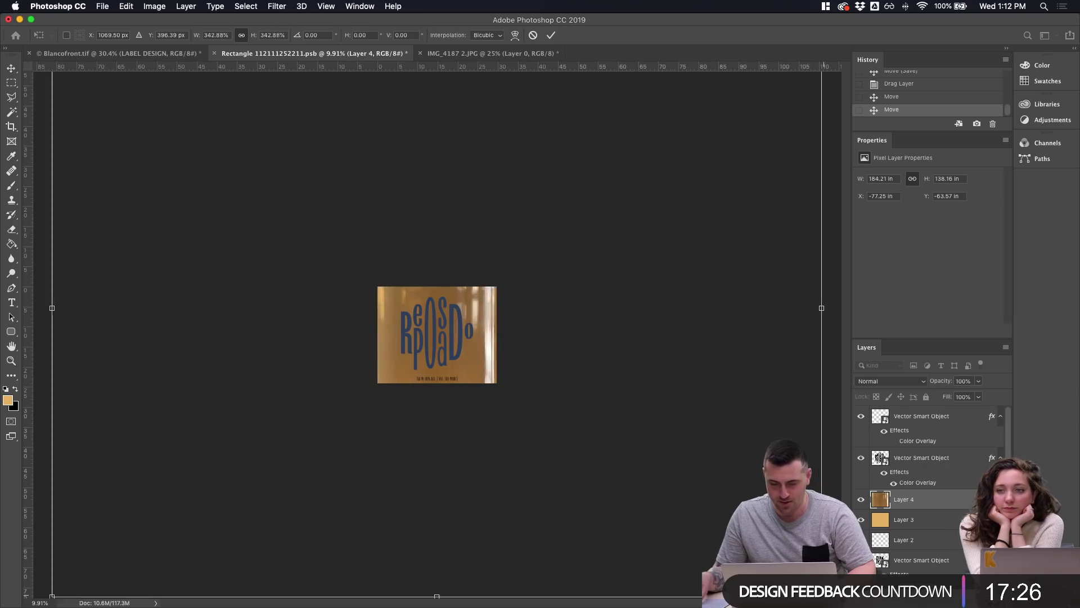
drag(468, 361, 474, 362)
key(super+0)
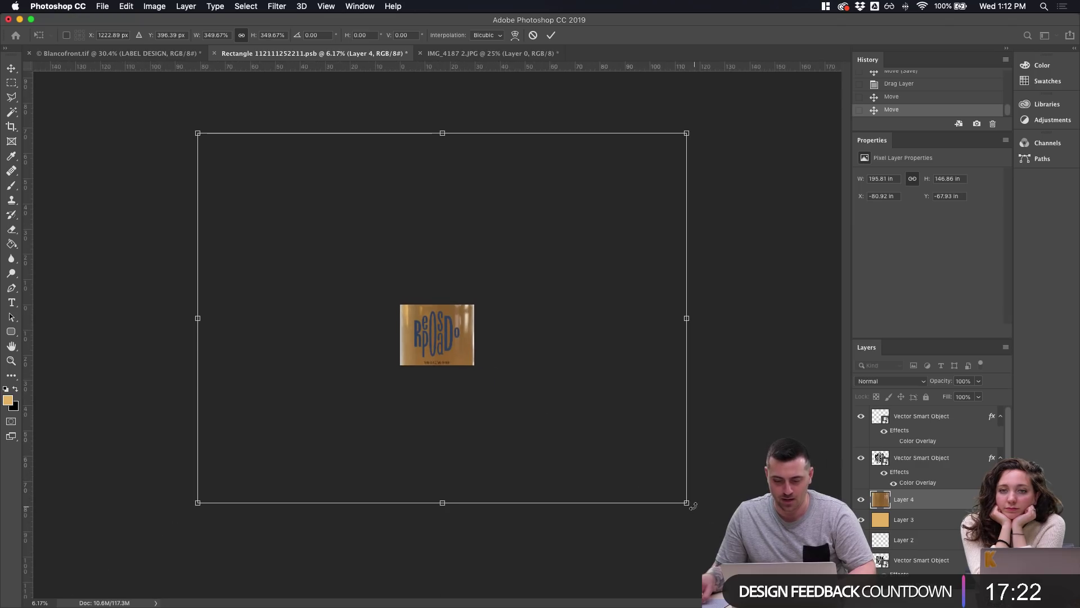
drag(687, 502, 727, 534)
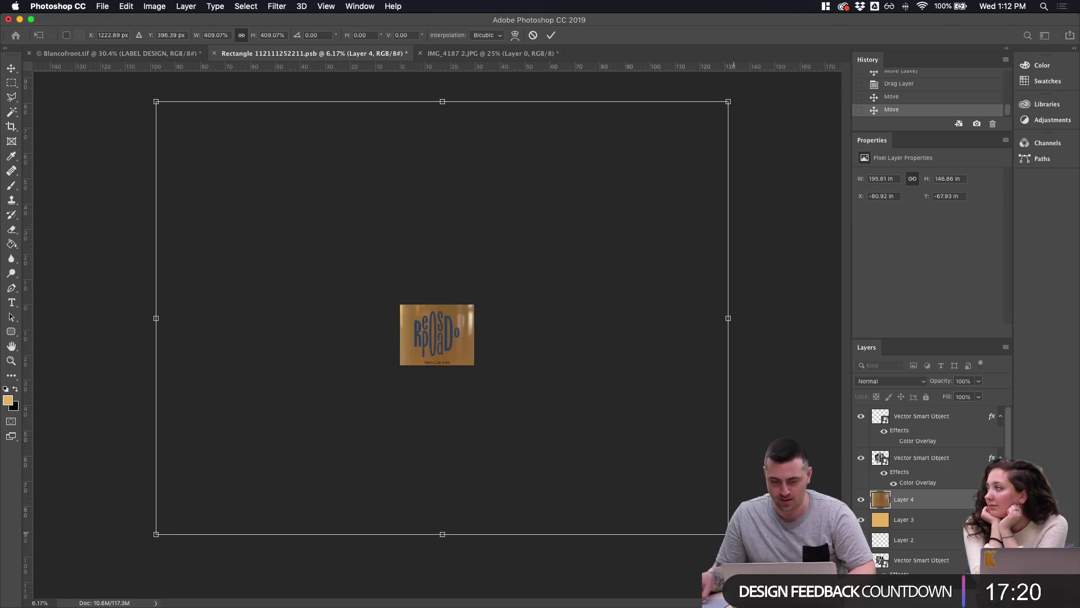
drag(534, 404, 533, 403)
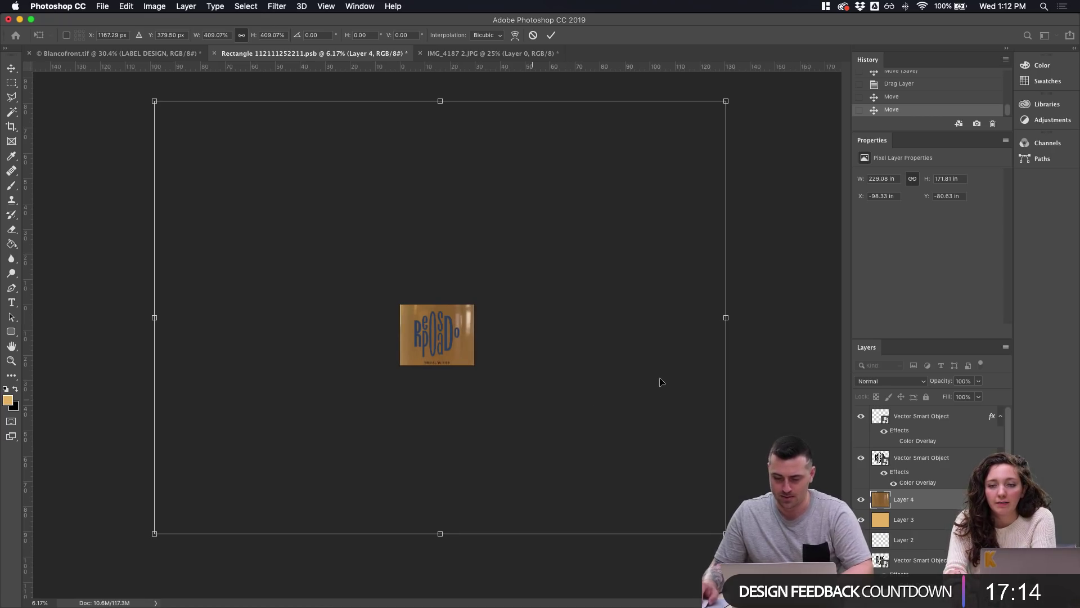
key(Return)
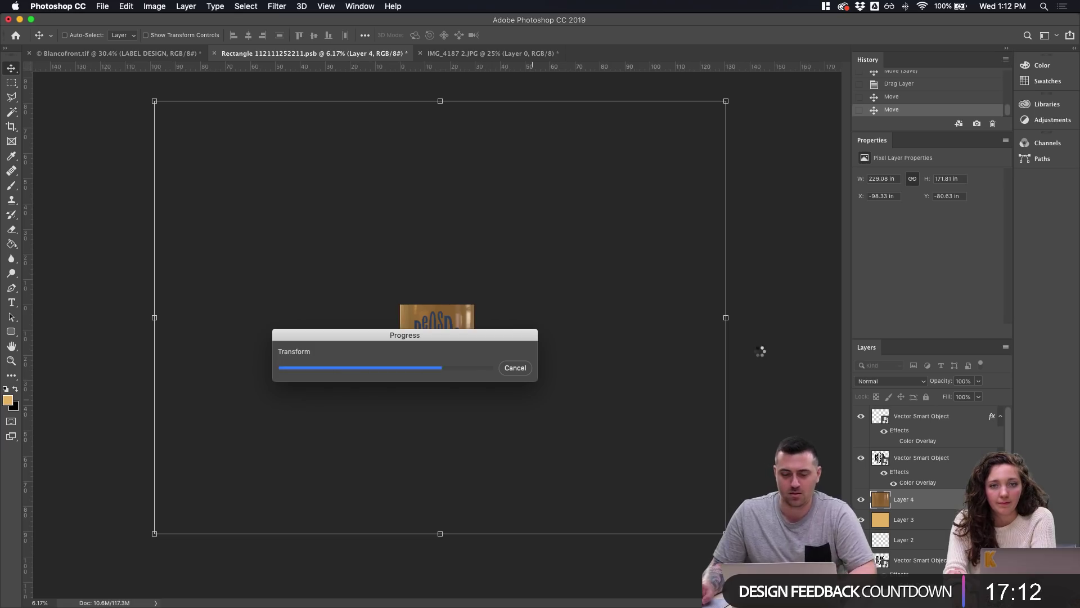
Change the Reposado wordmark's Color Overlay to a darker navy, 0e2750
scroll(506, 374, up, 3)
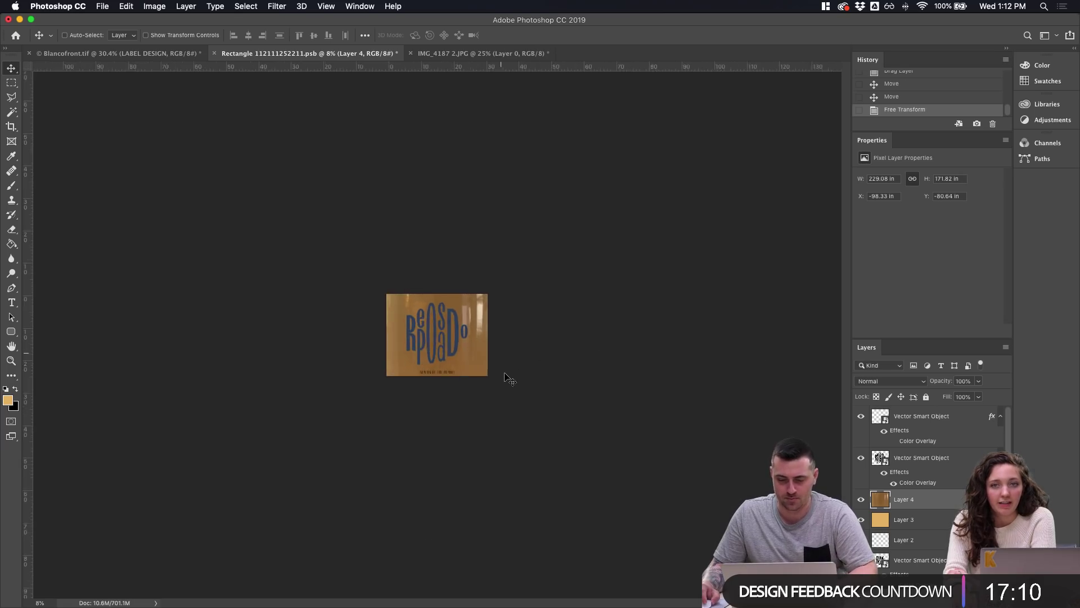
scroll(506, 375, up, 3)
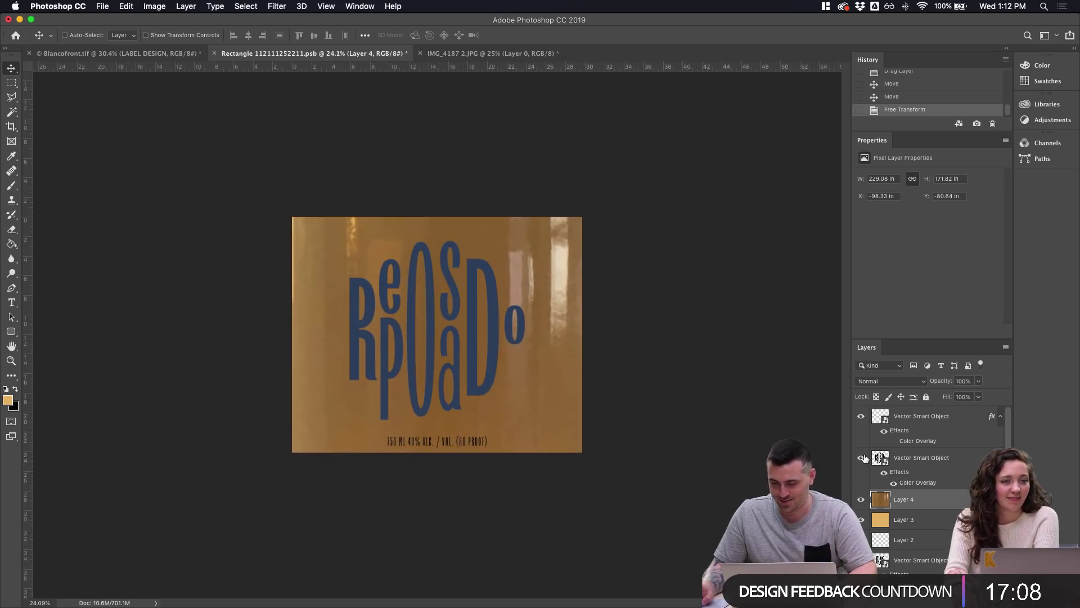
click(923, 484)
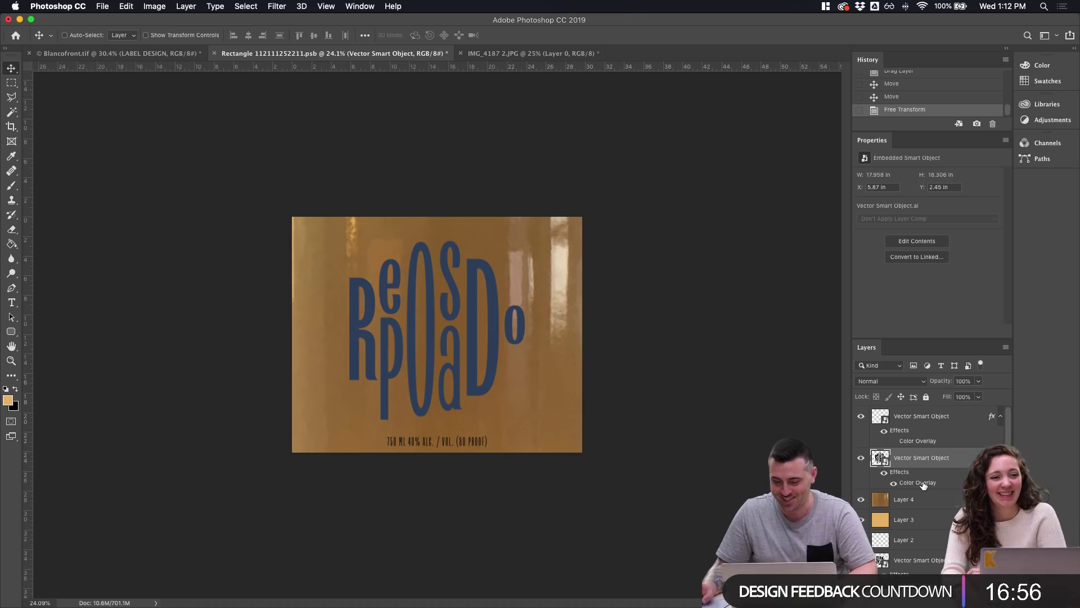
double_click(924, 484)
click(641, 209)
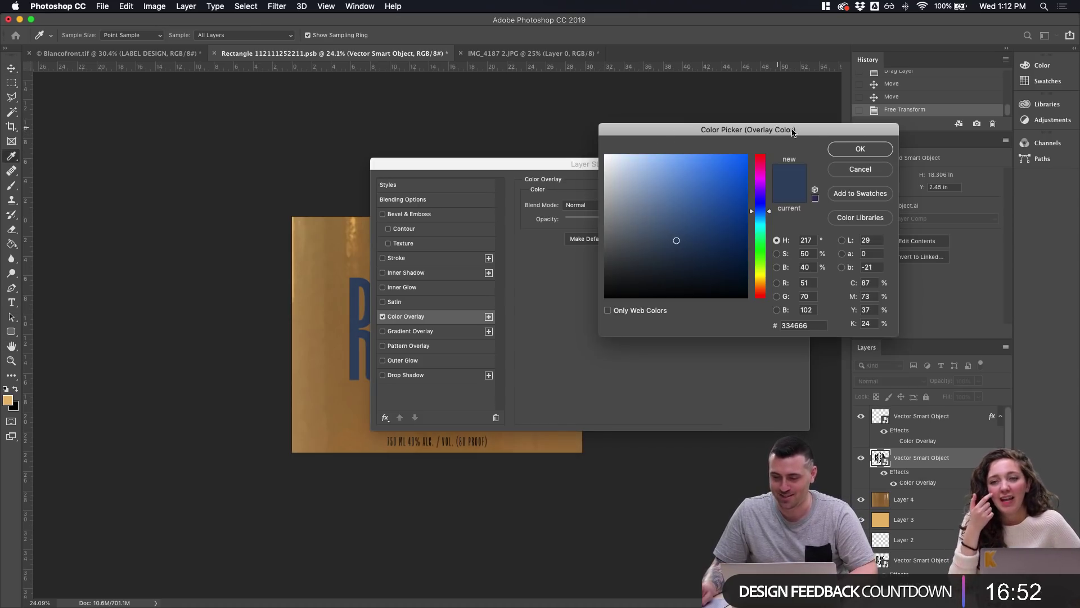
click(860, 169)
drag(572, 163, 776, 157)
click(837, 202)
click(704, 196)
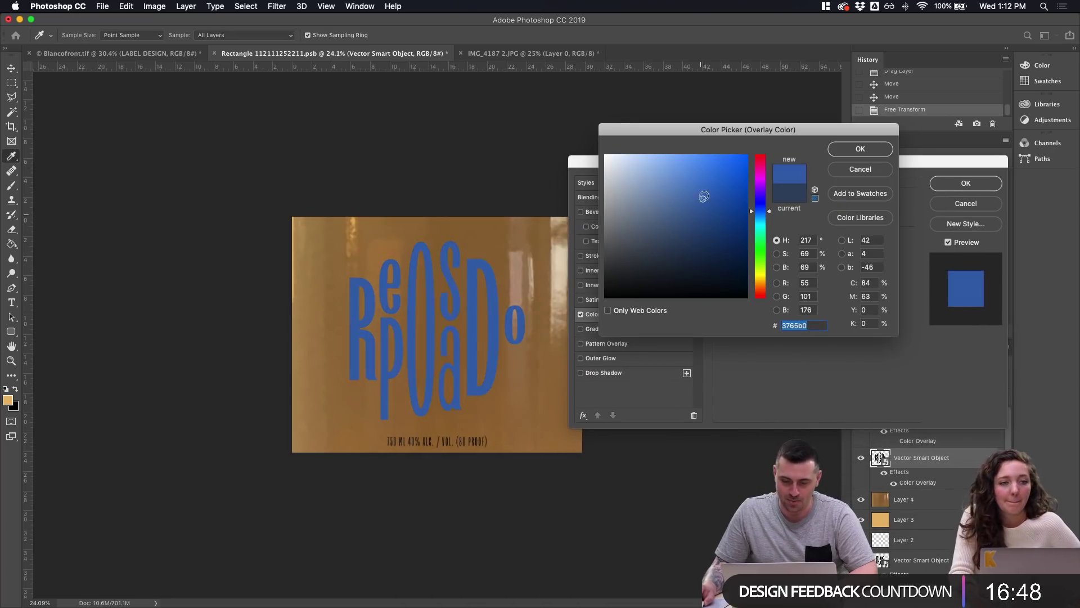
mouse_move(711, 222)
mouse_down()
mouse_move(723, 250)
mouse_move(720, 226)
mouse_move(713, 265)
mouse_move(711, 249)
mouse_move(722, 254)
mouse_up()
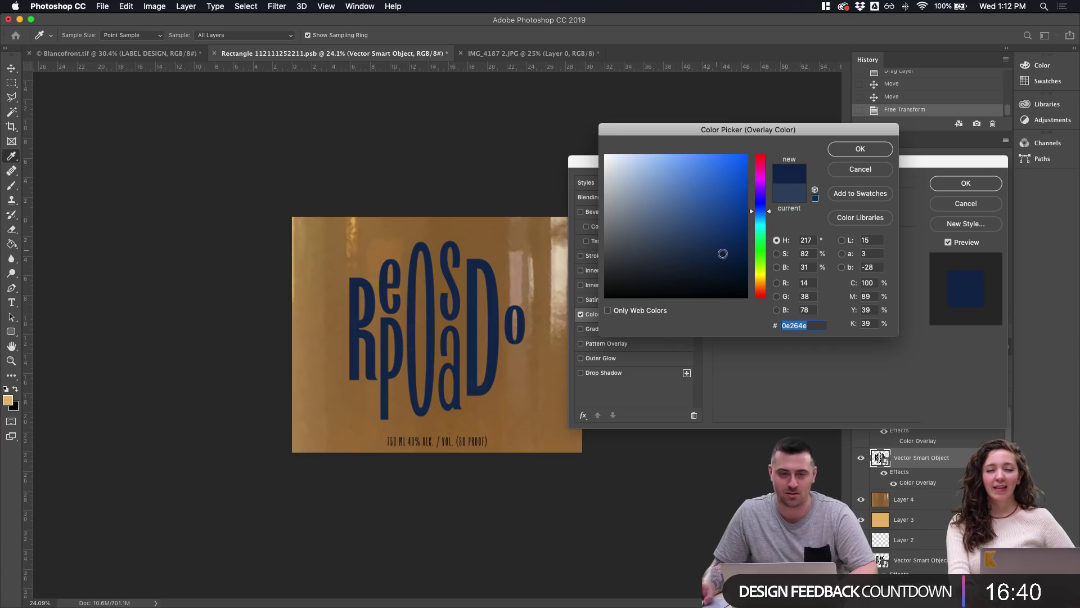
key(XF86MonBrightnessUp)
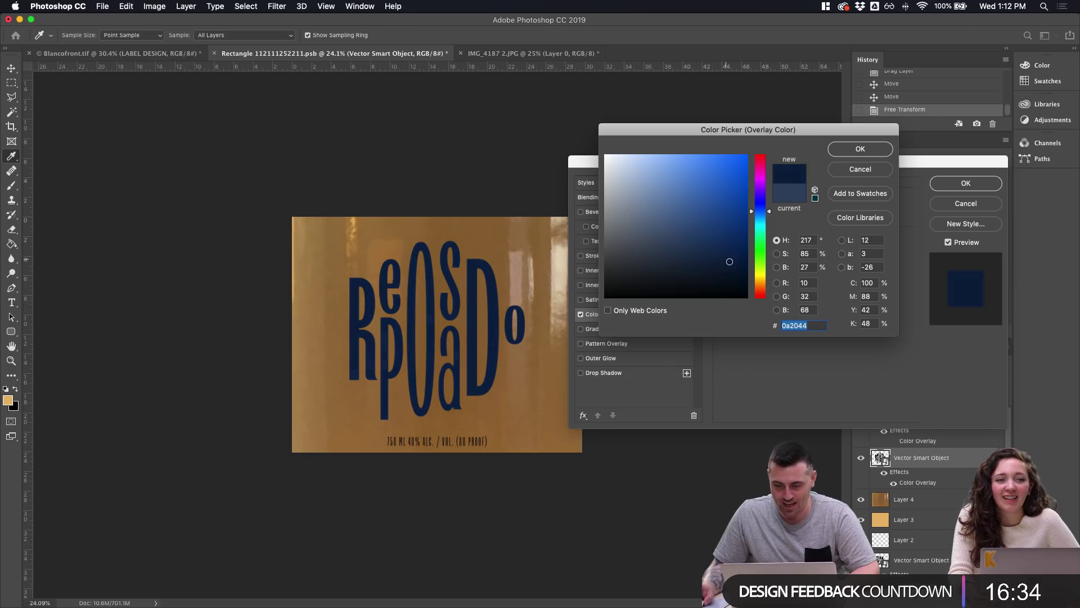
click(838, 151)
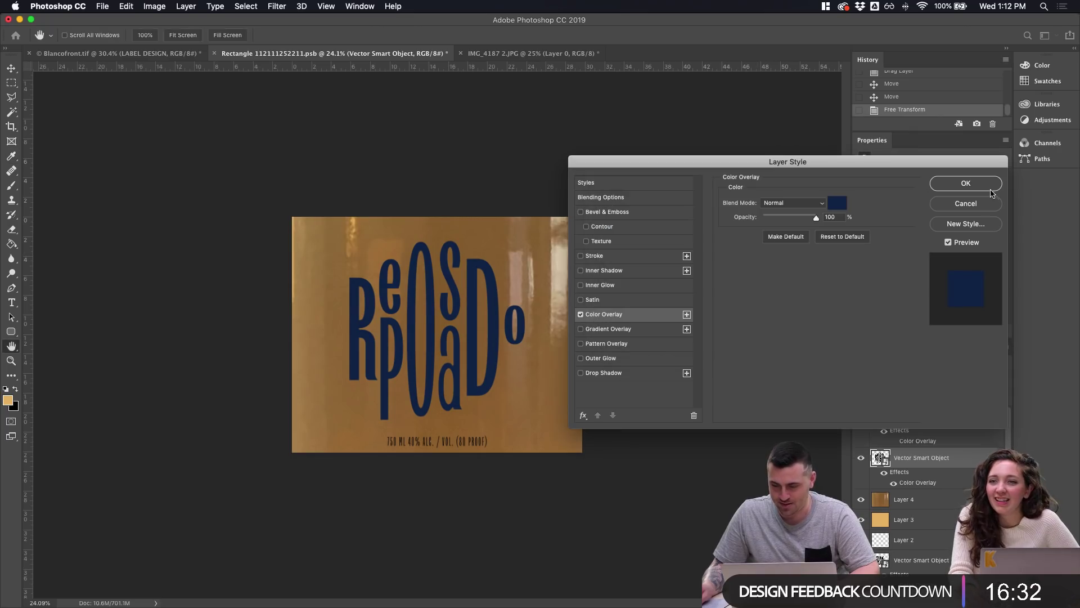
click(966, 183)
Duplicate the navy wordmark layer, hide the original, and nudge the copy back left into alignment
key(alt+Right)
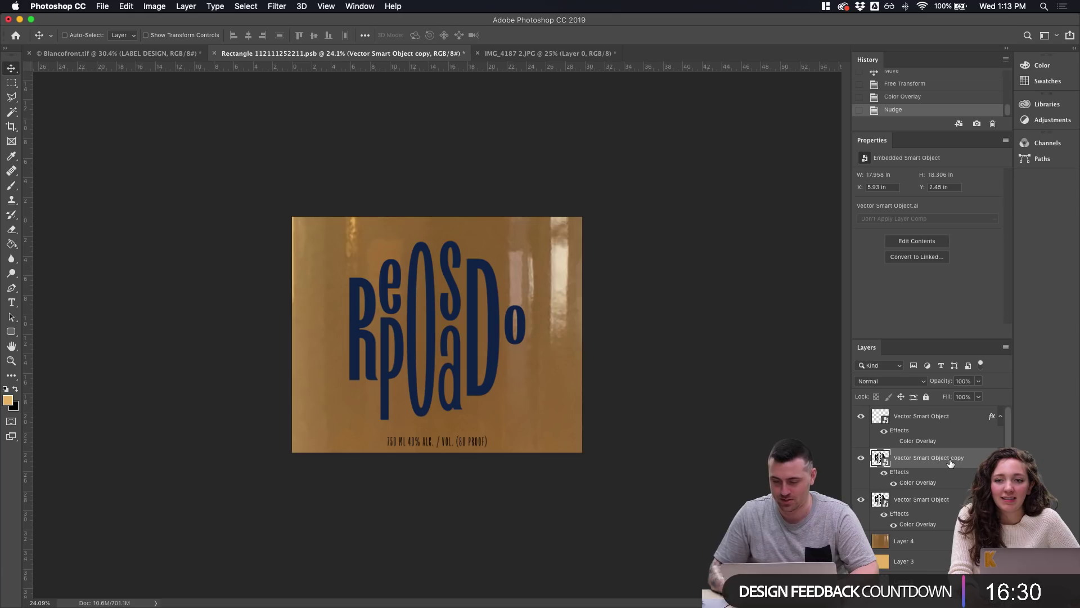
click(861, 501)
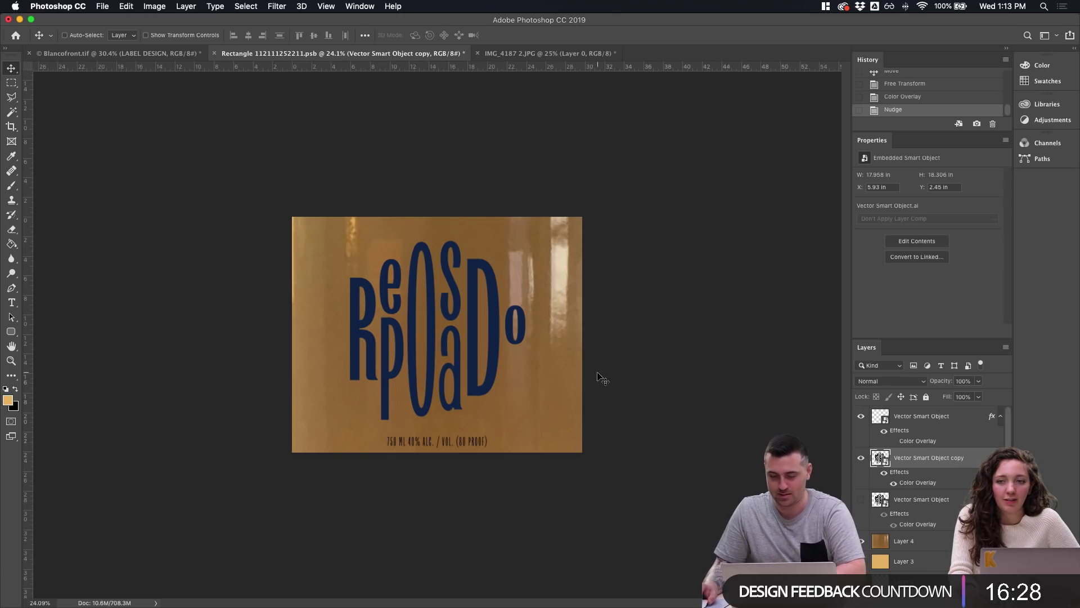
key(Left)
Try several red shades on the wordmark copy's Color Overlay and apply dark red 760606
double_click(918, 482)
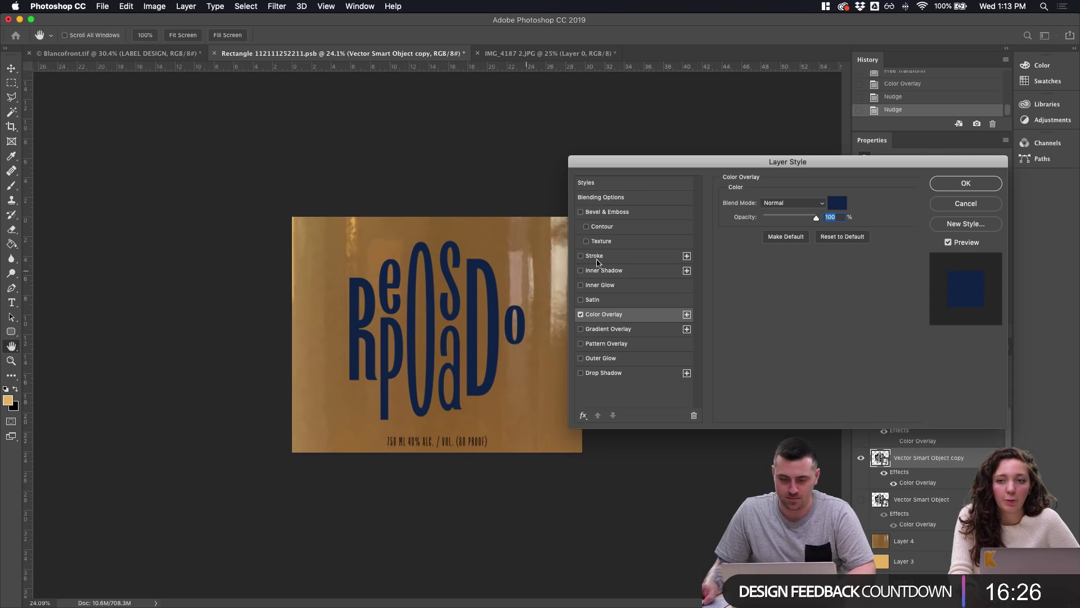
click(836, 203)
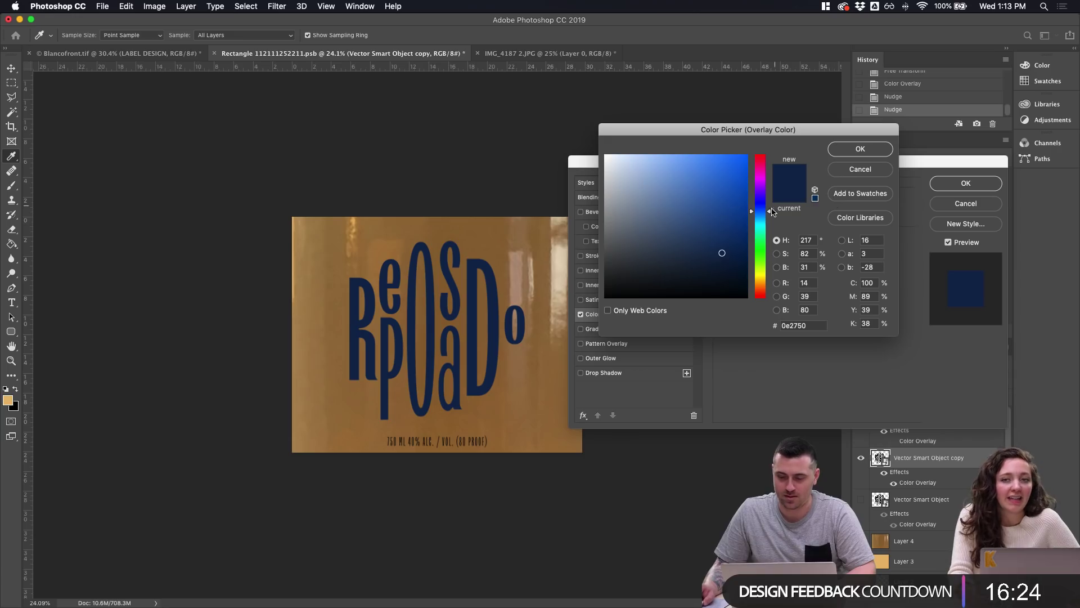
drag(772, 210, 771, 161)
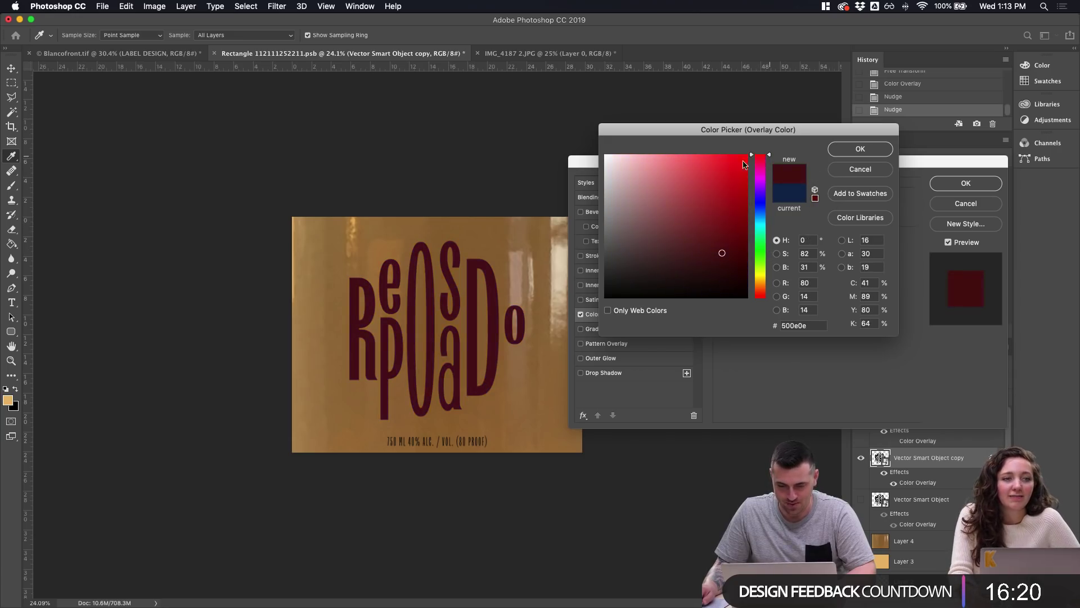
click(698, 164)
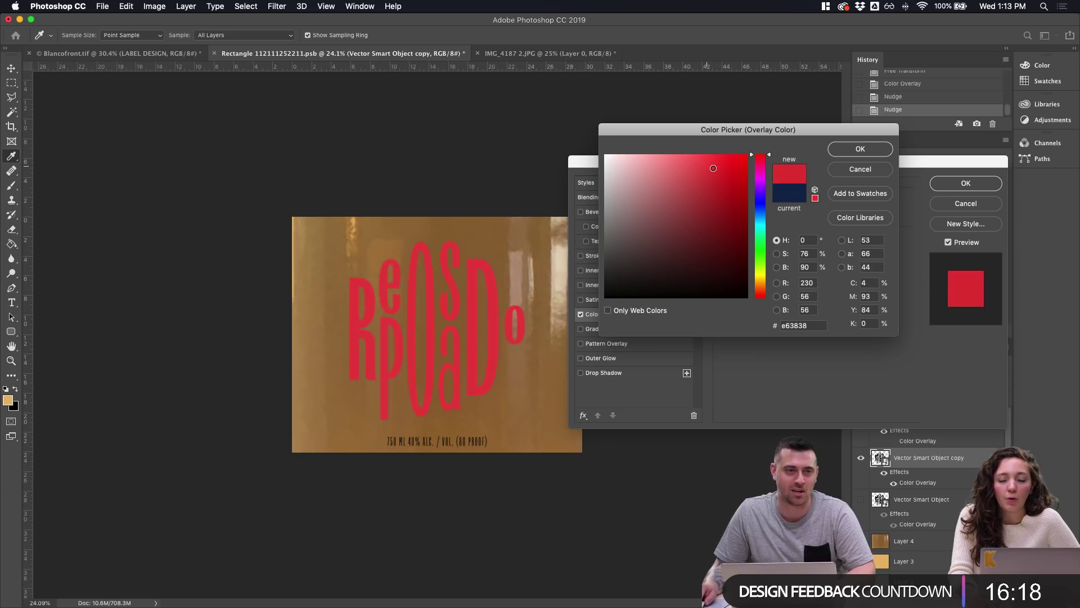
click(620, 181)
mouse_move(621, 180)
mouse_down()
mouse_move(678, 210)
mouse_move(690, 243)
mouse_move(670, 276)
mouse_move(725, 278)
mouse_move(738, 241)
mouse_move(764, 242)
mouse_move(765, 302)
mouse_up()
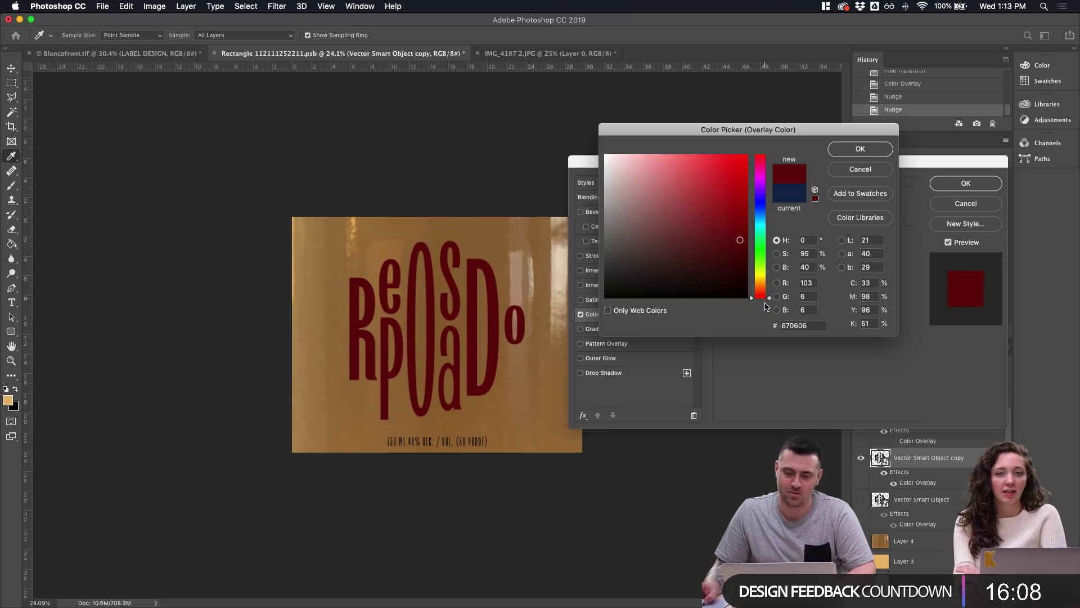
click(741, 230)
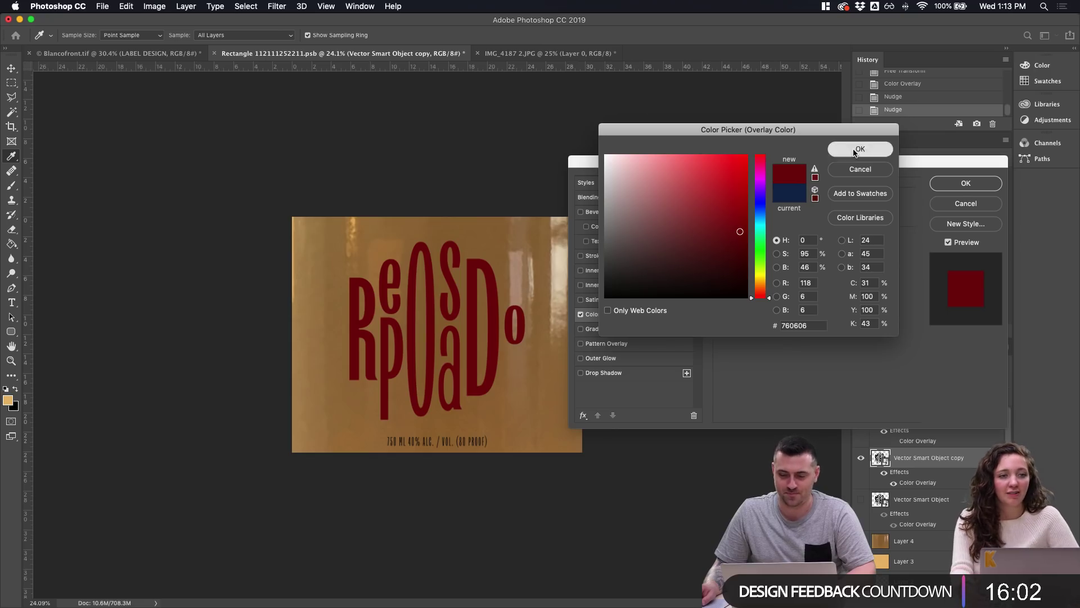
click(855, 149)
click(957, 187)
Save the label artwork and review the updated label on the Blancofront.tif bottle mockup
key(super+s)
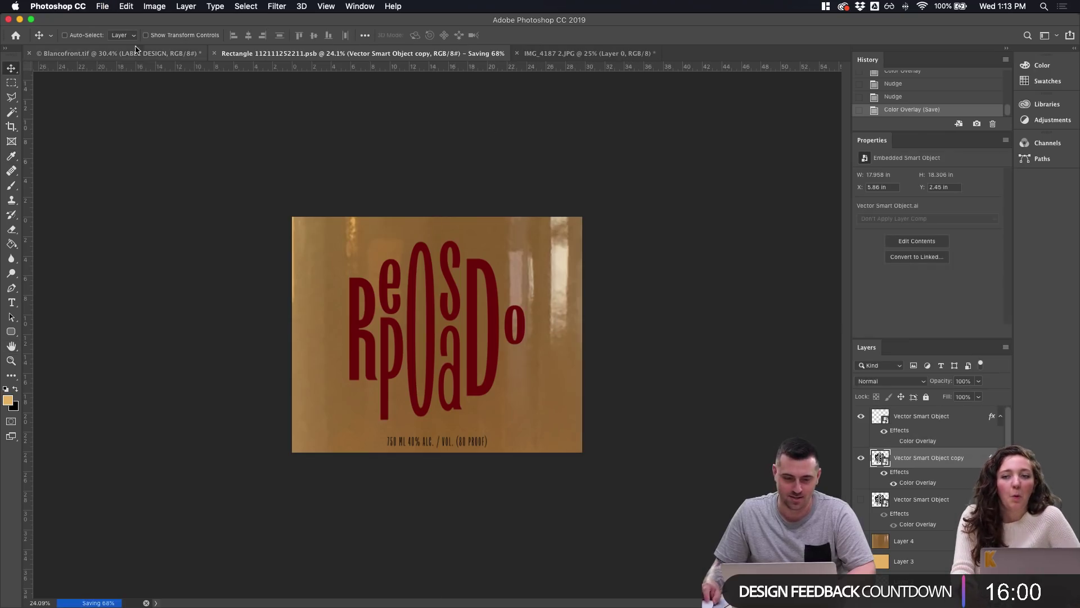
click(135, 53)
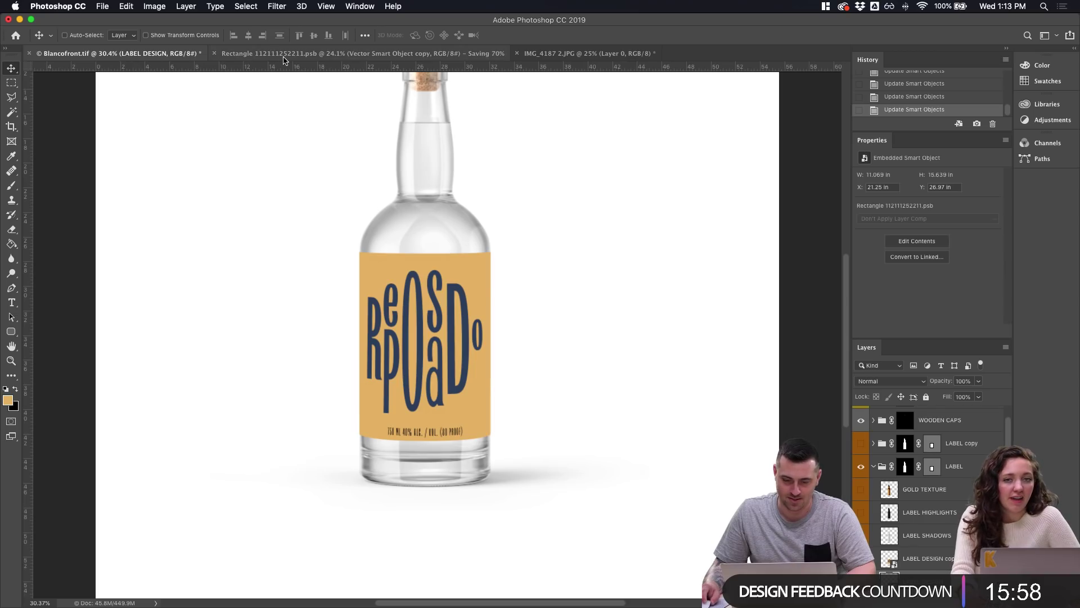
click(284, 53)
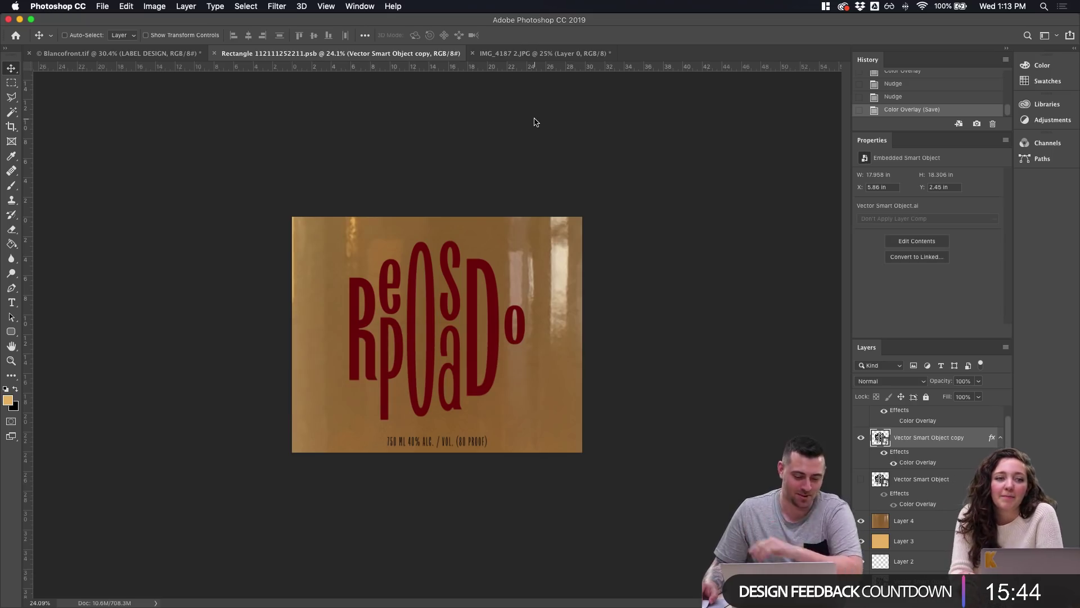
key(F2)
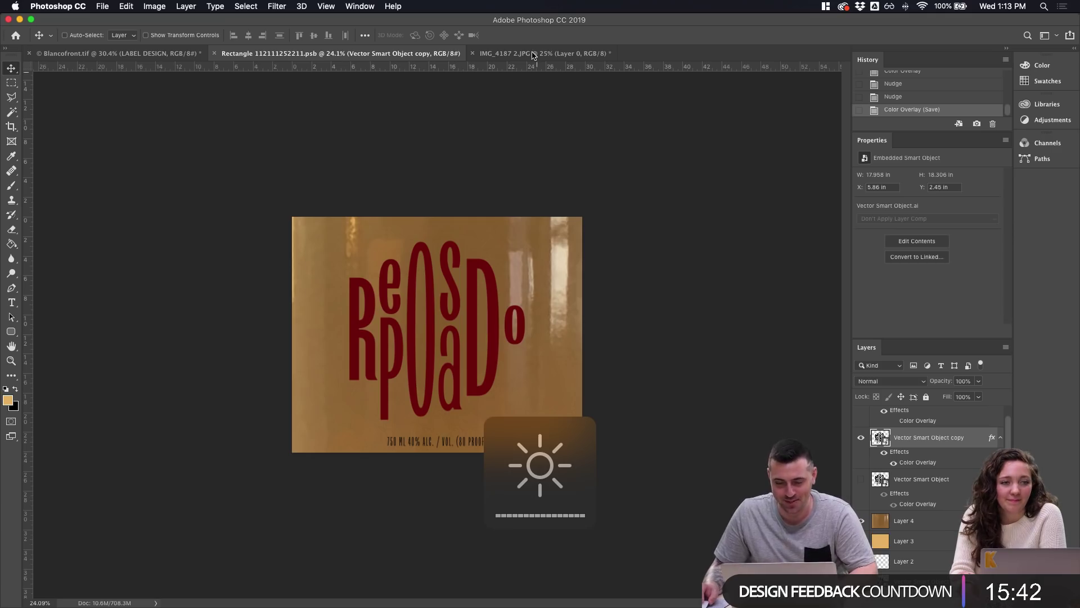
key(ctrl+shift+Tab)
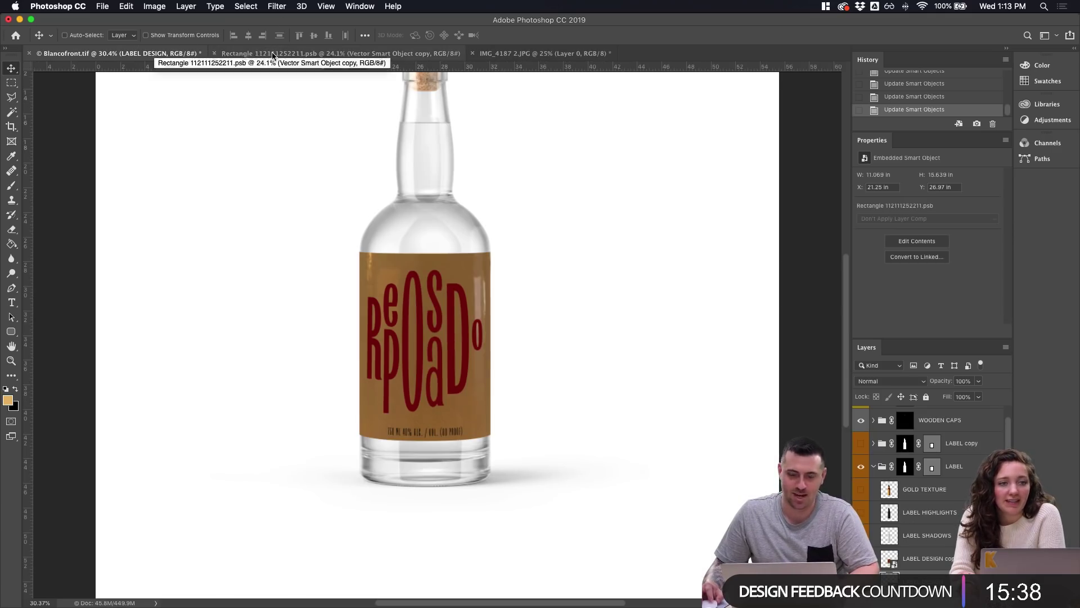
scroll(467, 186, up, 3)
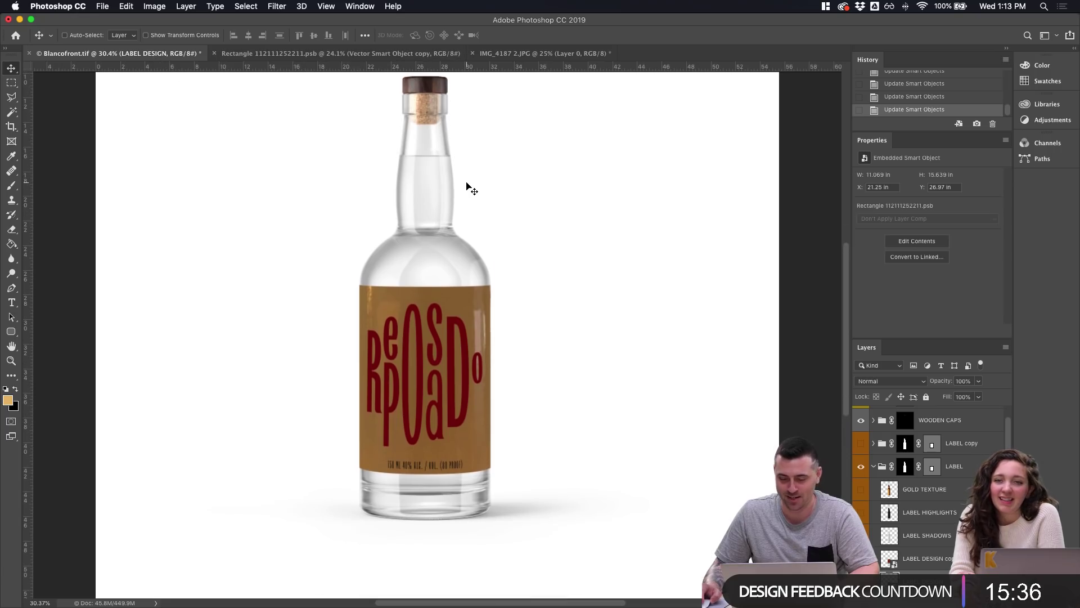
Look at the three-bottle reference photo, then toggle the red wordmark's visibility in the label artwork to compare
click(438, 53)
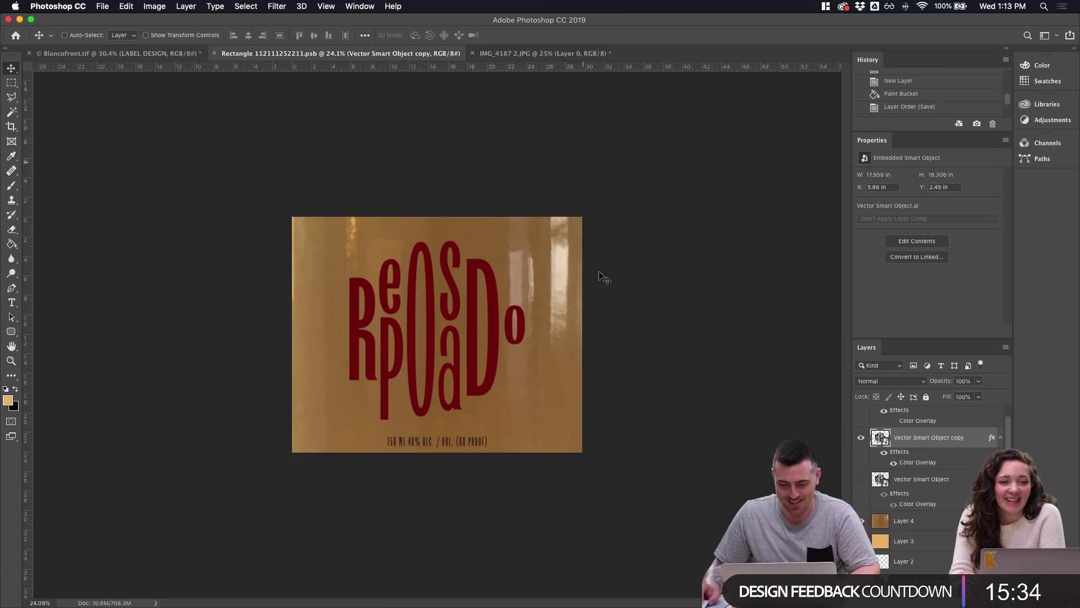
click(489, 53)
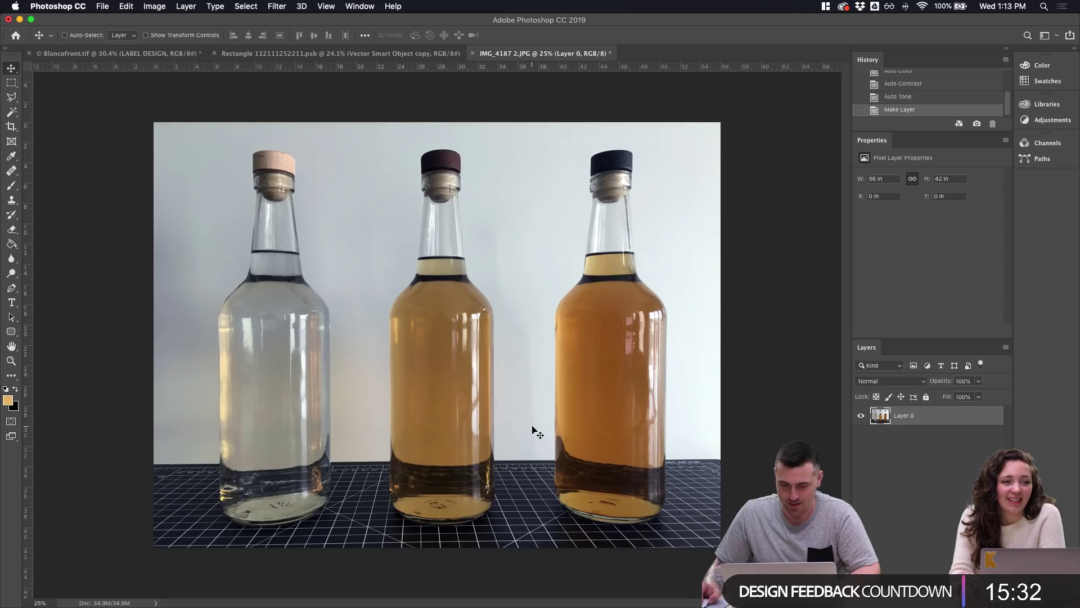
click(413, 55)
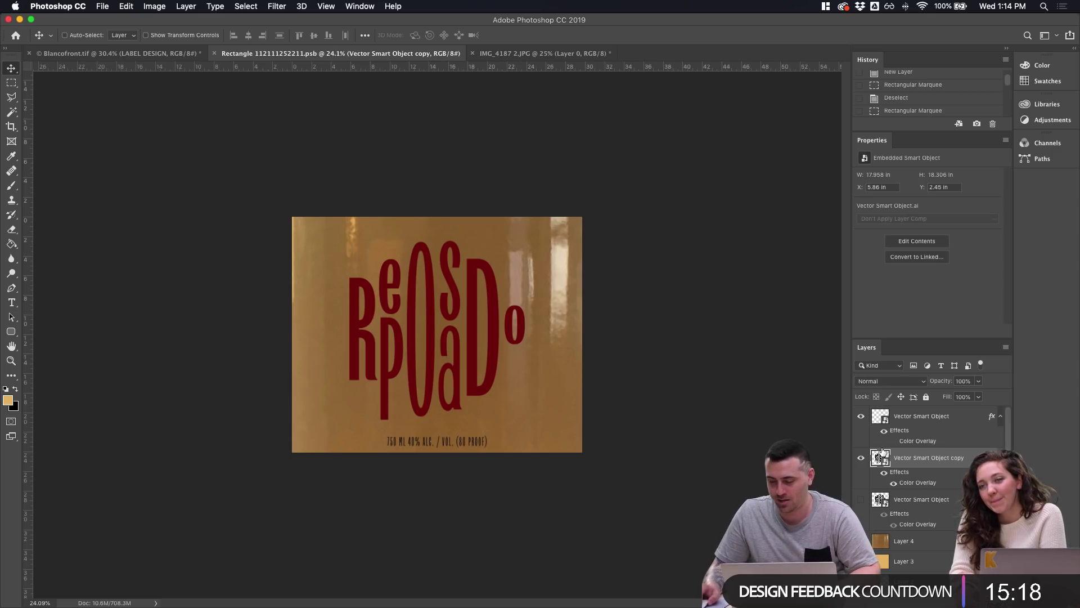
click(861, 458)
click(860, 457)
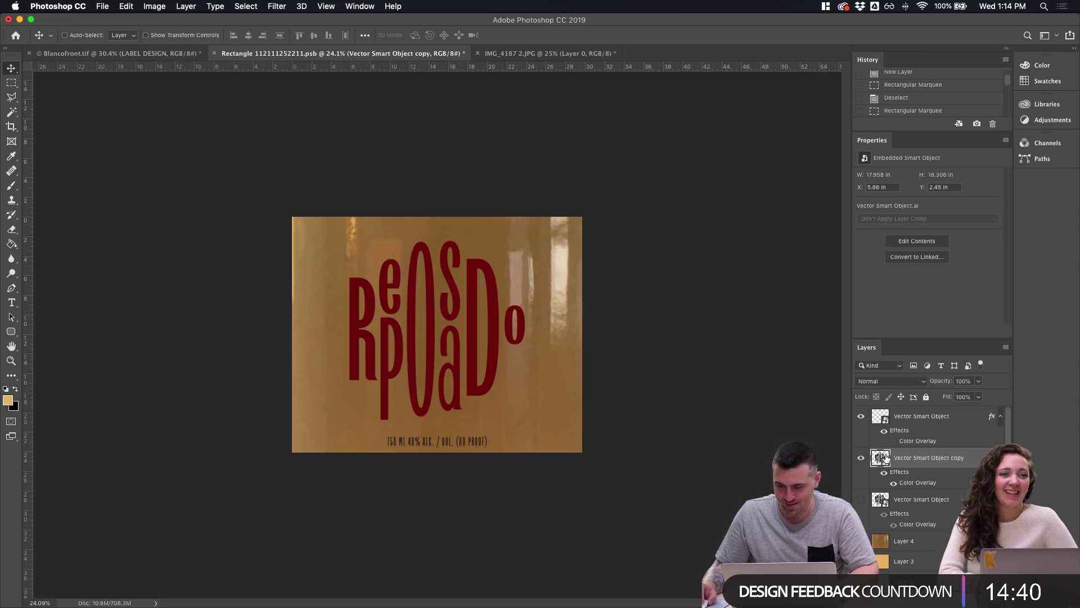
Switch to Illustrator, close Vector Smart Object.ai, view the wordmark variations in Exploration.ai, and return to the label artwork in Photoshop
key(super+Tab)
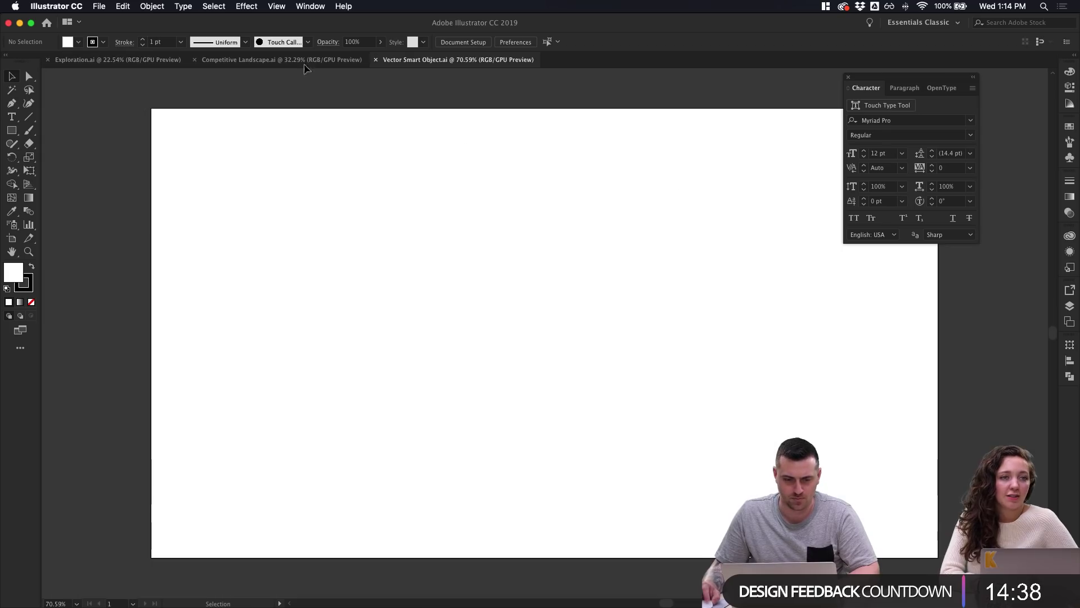
click(376, 60)
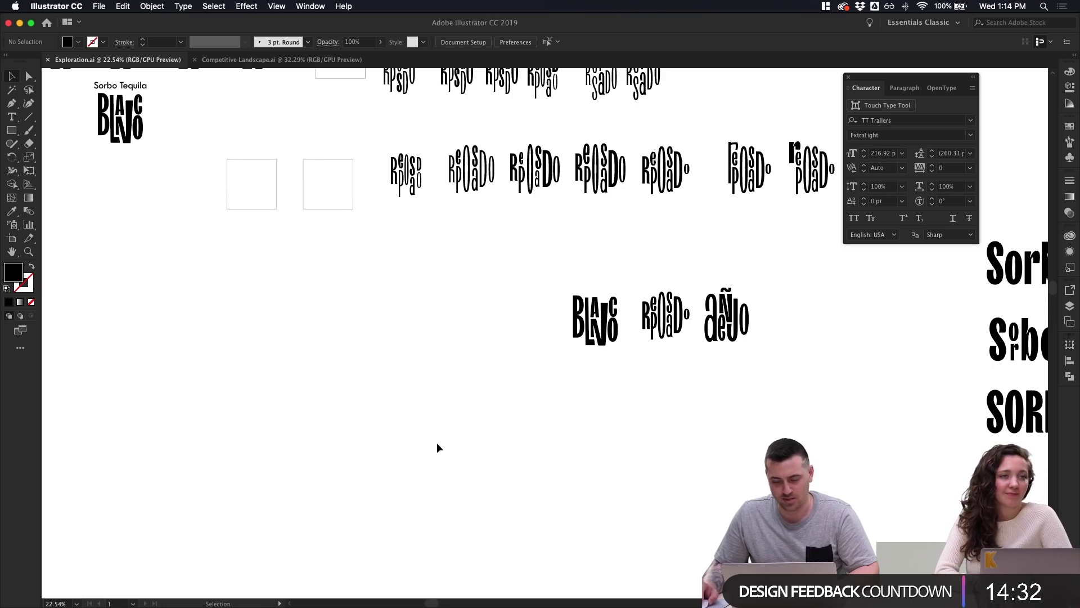
mouse_move(487, 606)
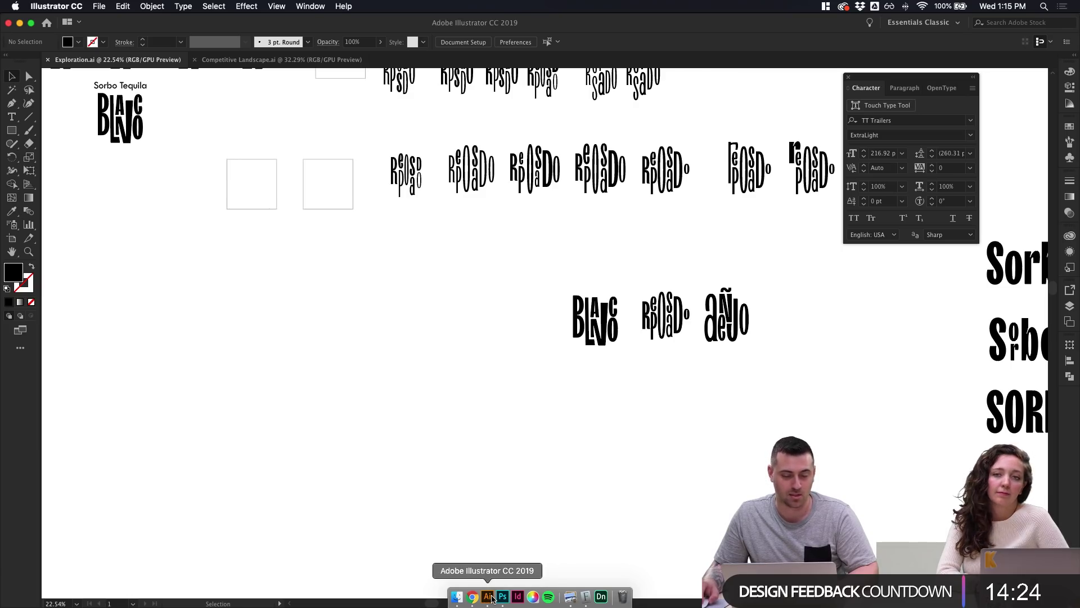
click(502, 597)
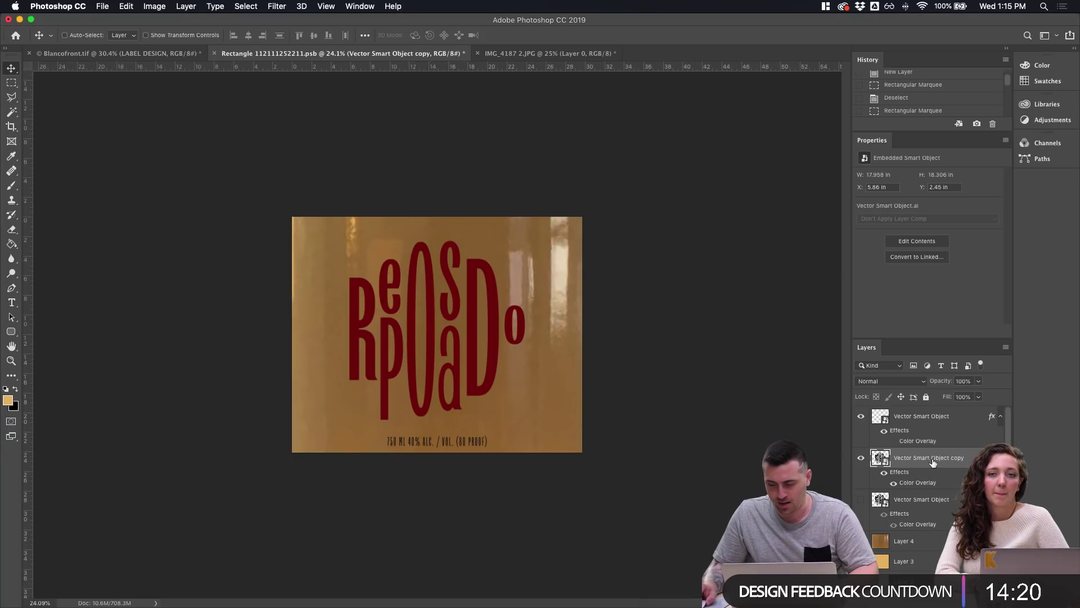
Duplicate the dark red wordmark layer and hide the layer it was copied from
key(alt+Left)
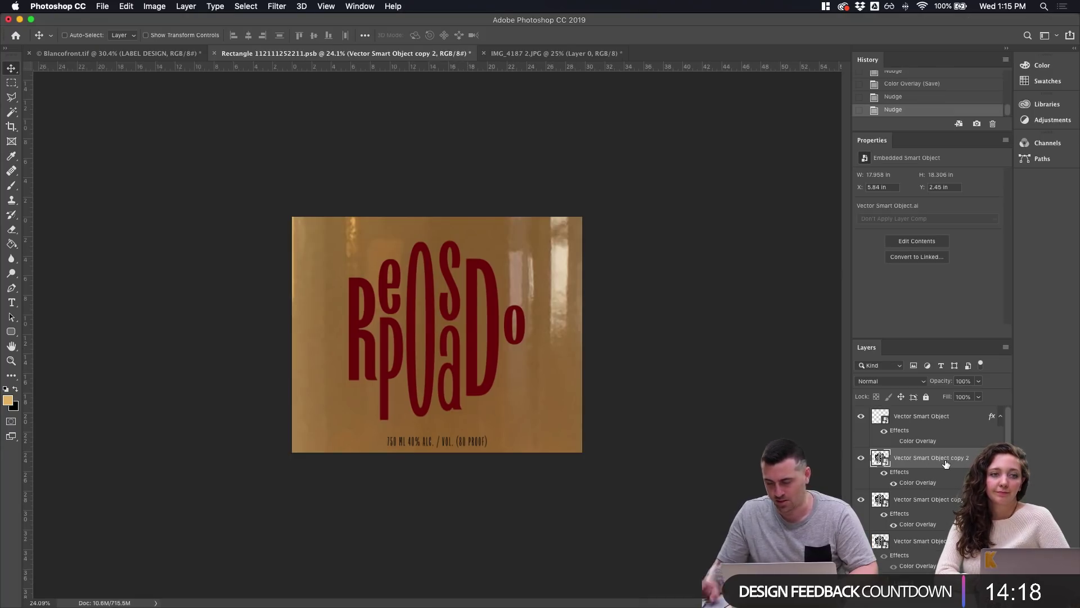
click(863, 499)
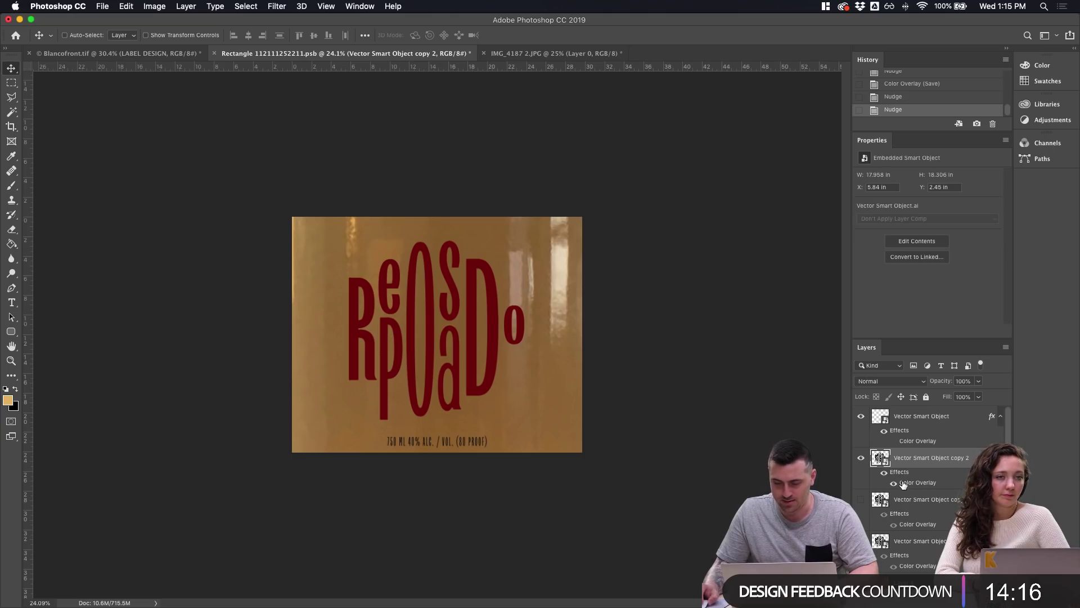
Try brighter red, green, mint, pink and yellow fcfa29 in the new wordmark copy's Color Overlay
double_click(903, 484)
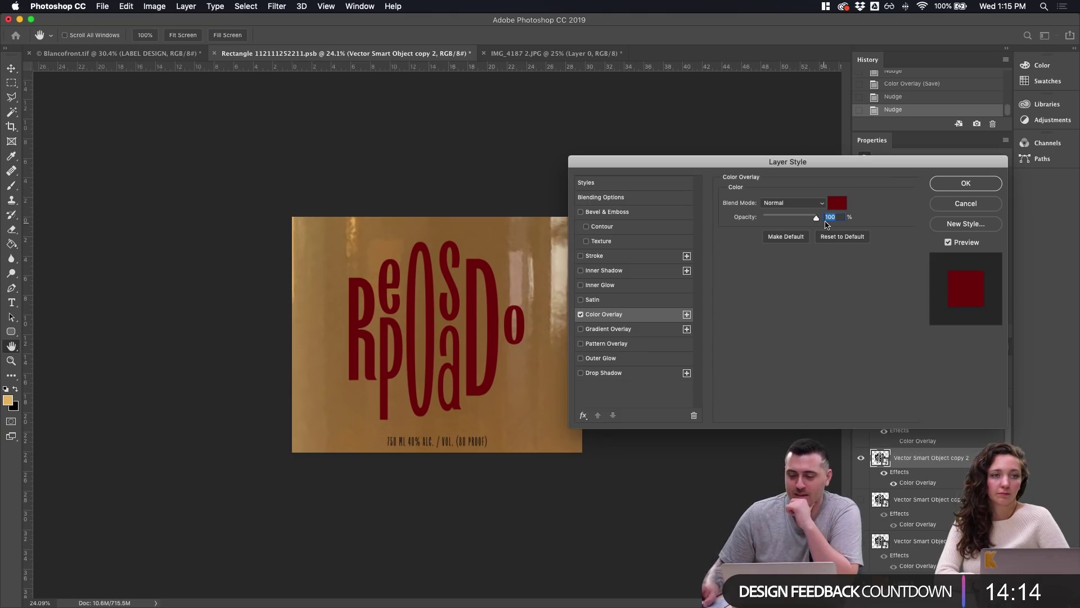
click(837, 204)
drag(738, 216, 734, 187)
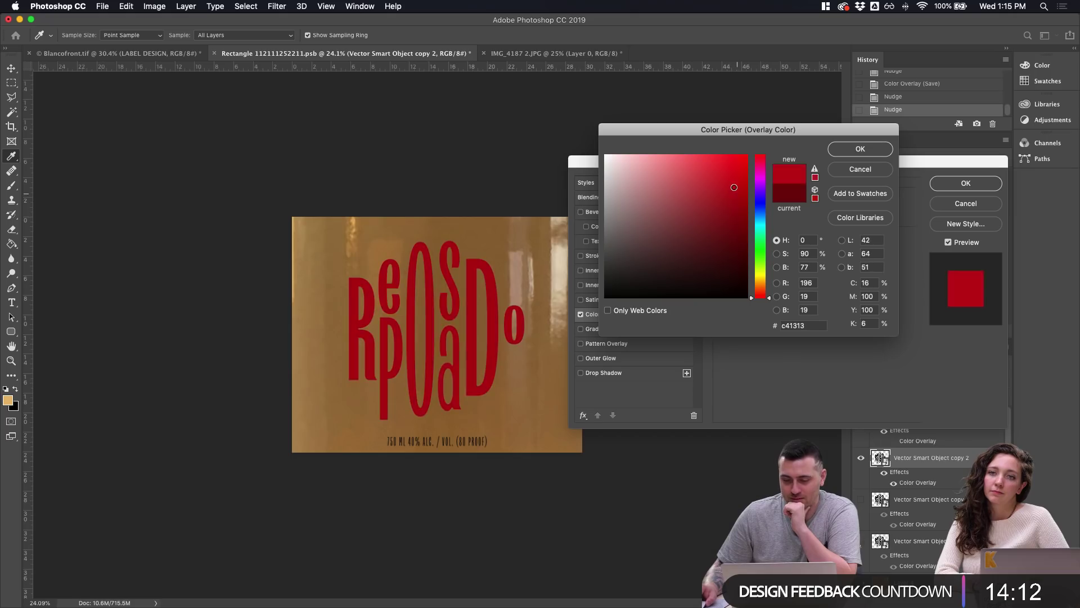
click(763, 256)
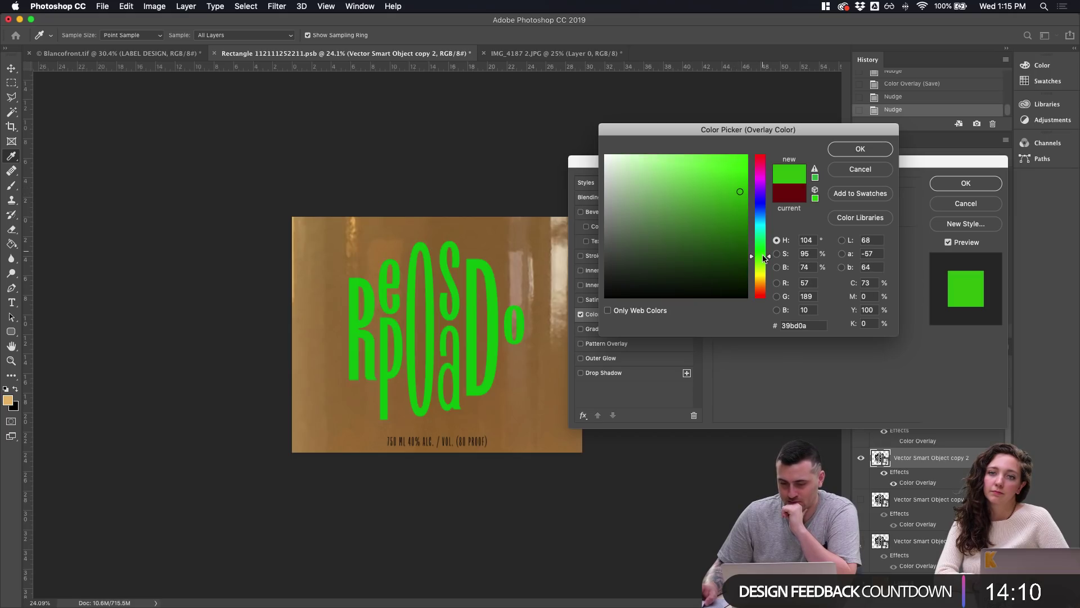
mouse_move(708, 231)
mouse_down()
mouse_move(710, 247)
mouse_move(707, 174)
mouse_move(695, 163)
mouse_up()
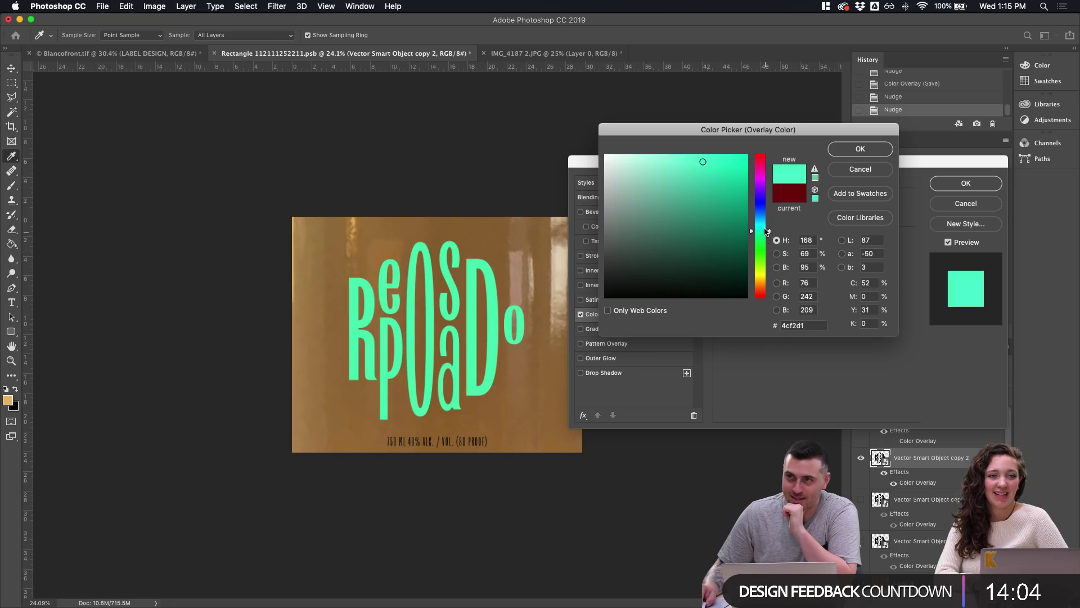
drag(767, 231, 763, 169)
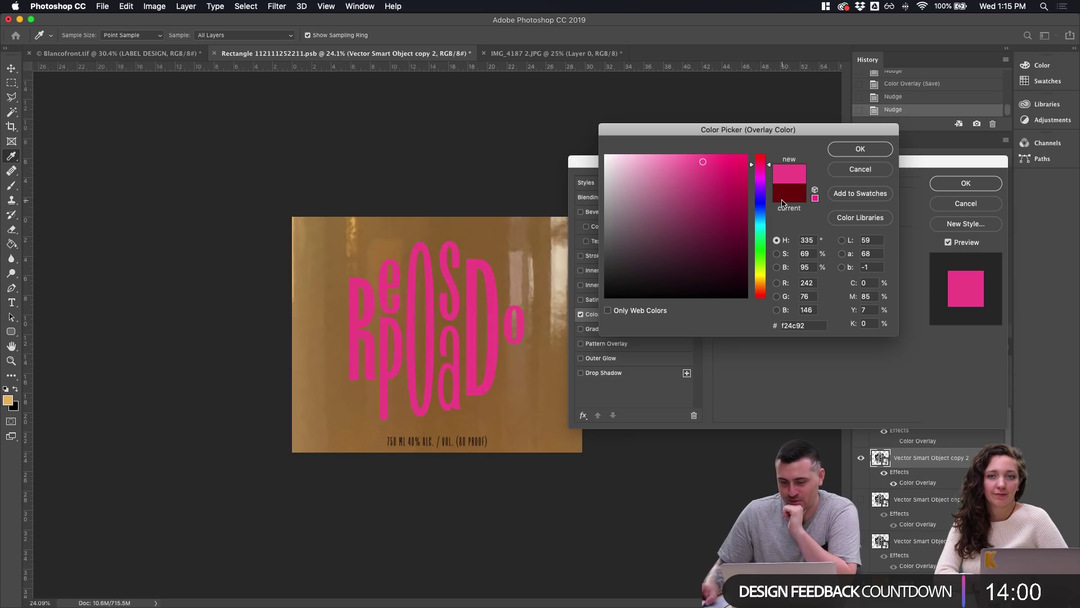
mouse_move(762, 171)
mouse_down()
mouse_move(761, 151)
mouse_move(769, 275)
mouse_up()
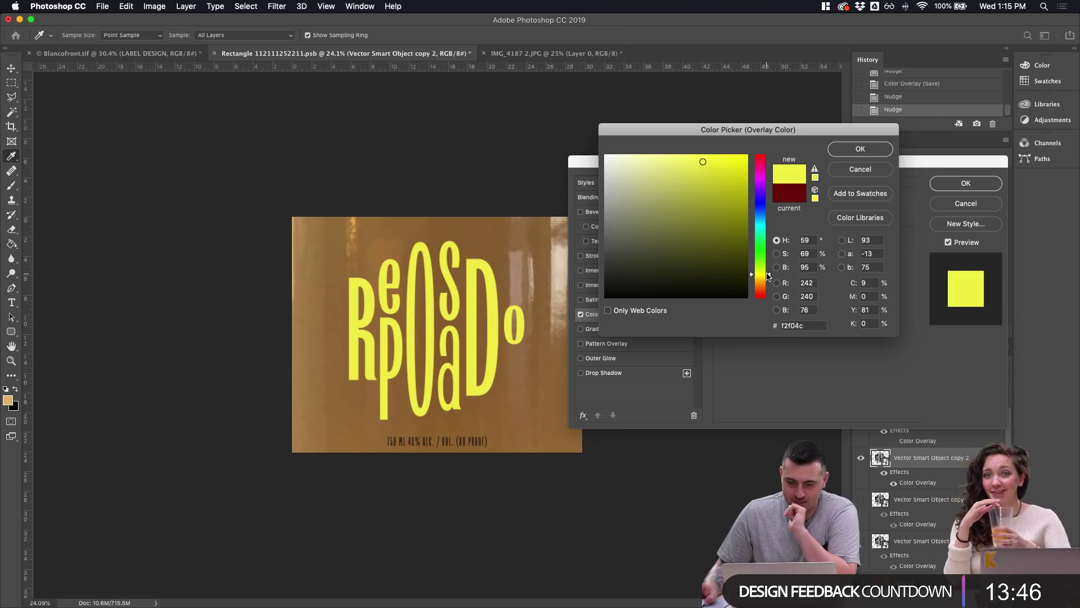
drag(704, 163, 724, 155)
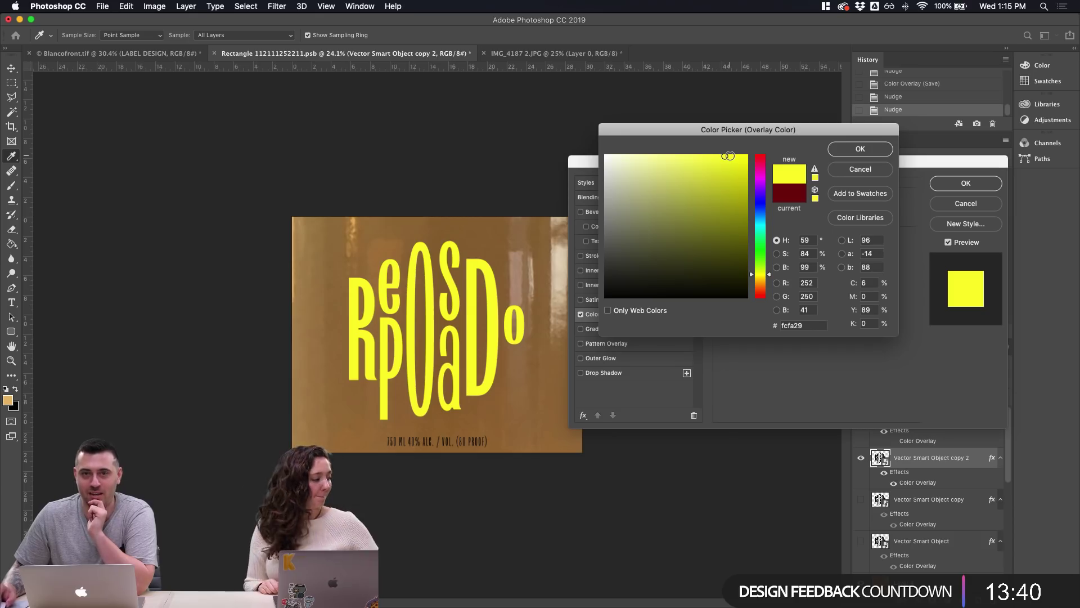
click(860, 150)
Try the yellow-green dcd908 for the wordmark overlay and discard all the Color Overlay changes
click(838, 204)
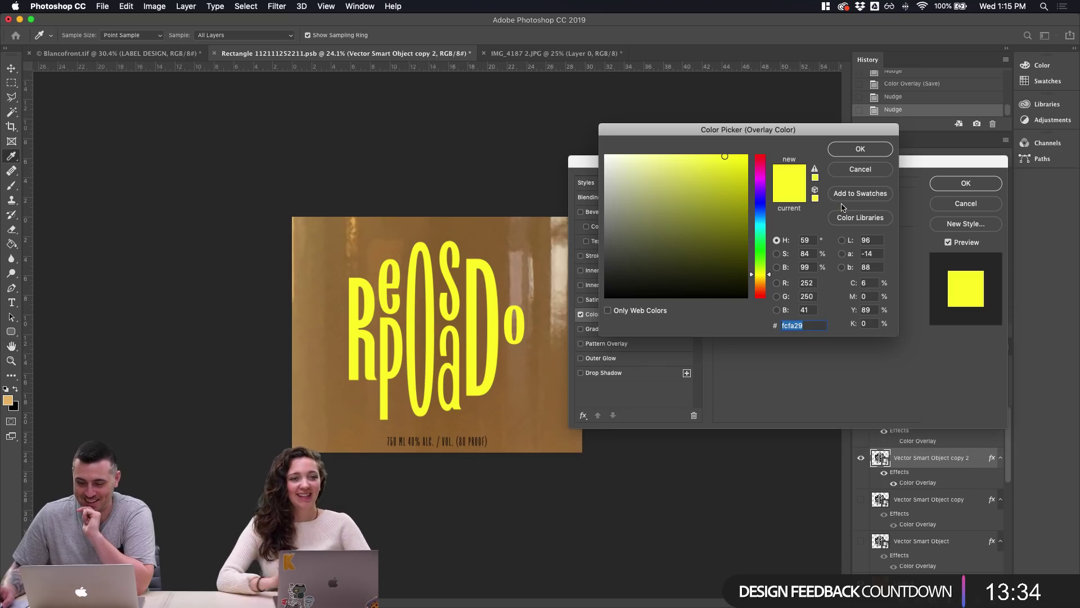
mouse_move(726, 201)
mouse_down()
mouse_move(736, 186)
mouse_move(742, 215)
mouse_move(743, 174)
mouse_up()
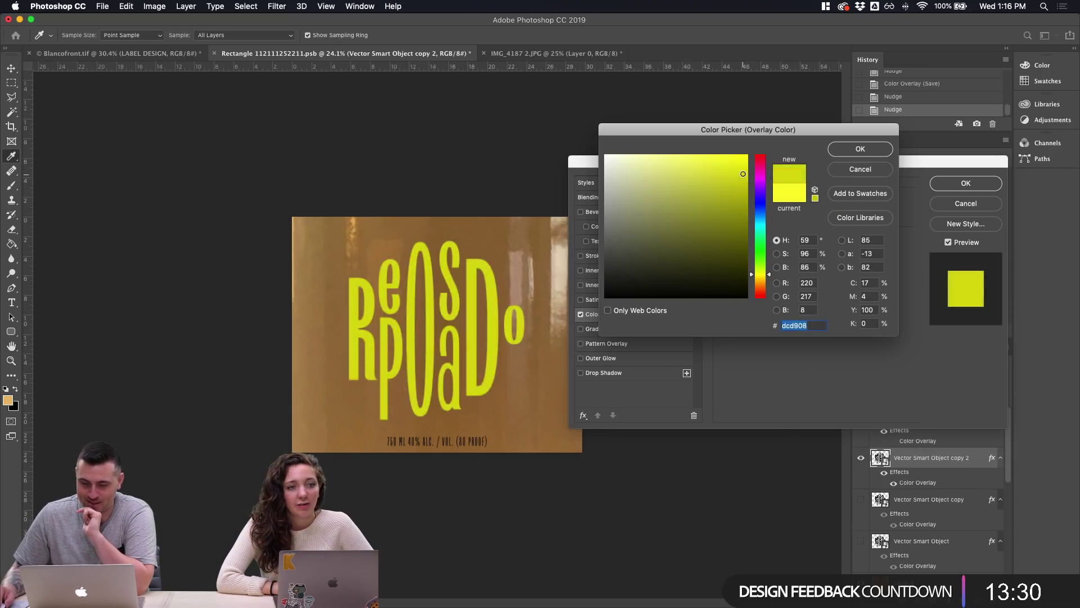
click(861, 170)
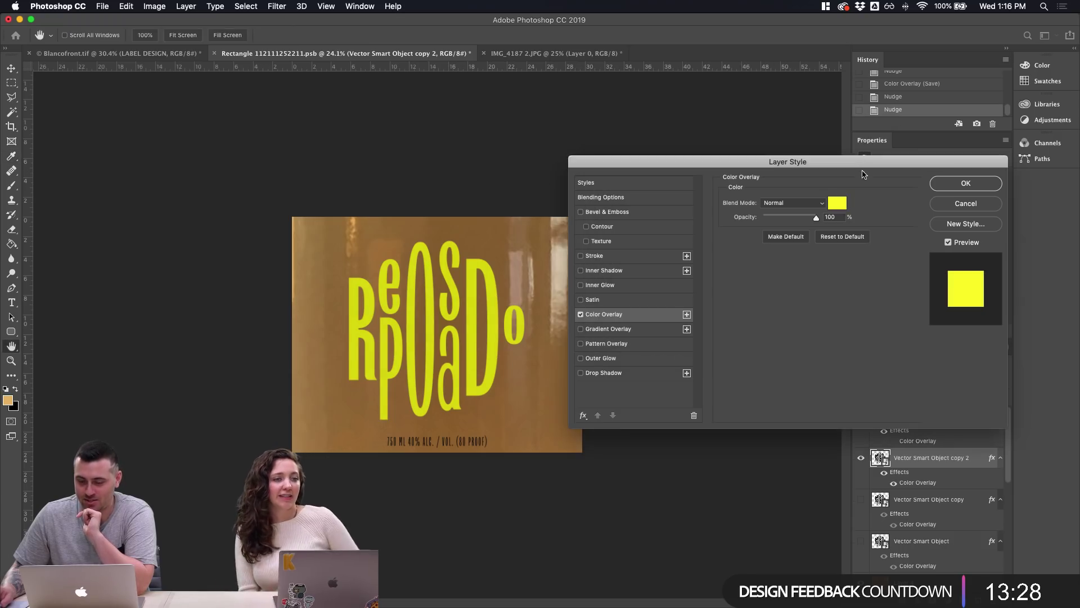
click(964, 204)
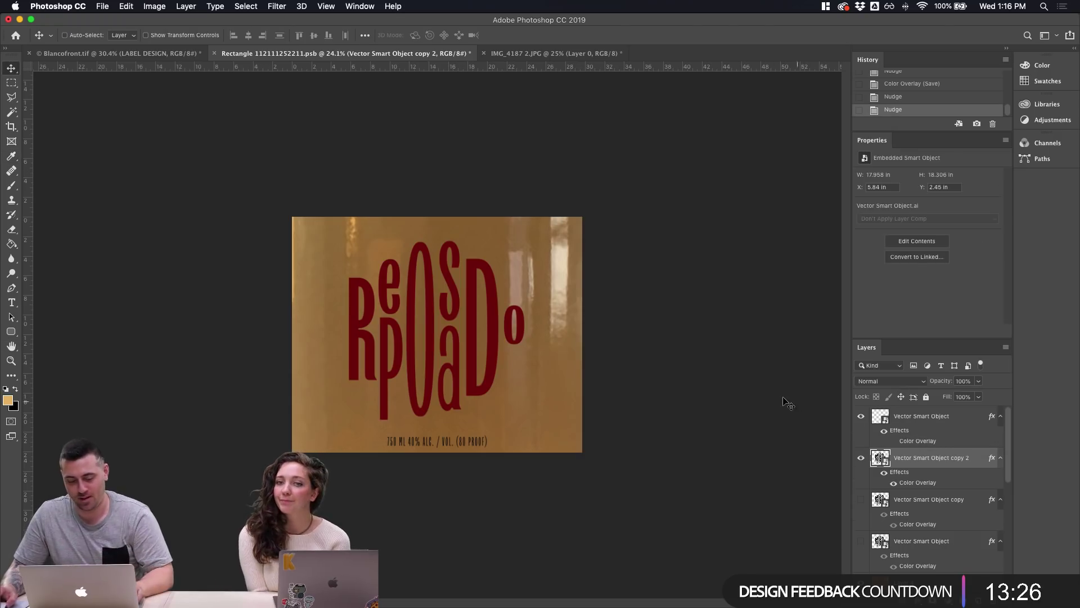
Recolor the new wordmark copy's Color Overlay to warm yellow ffe35f after trying neighbouring yellow shades
double_click(917, 484)
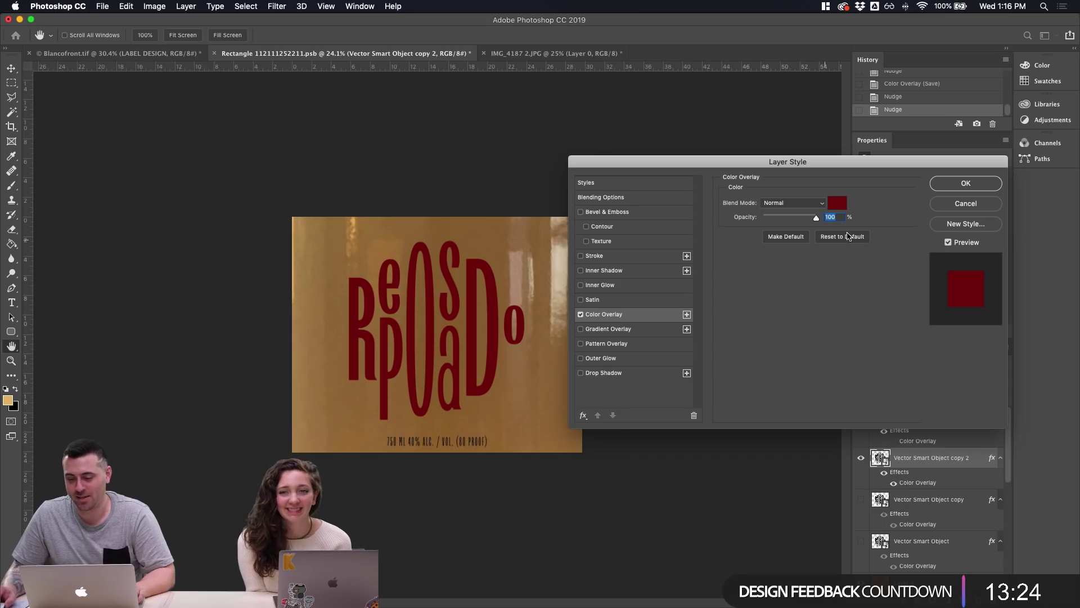
click(838, 204)
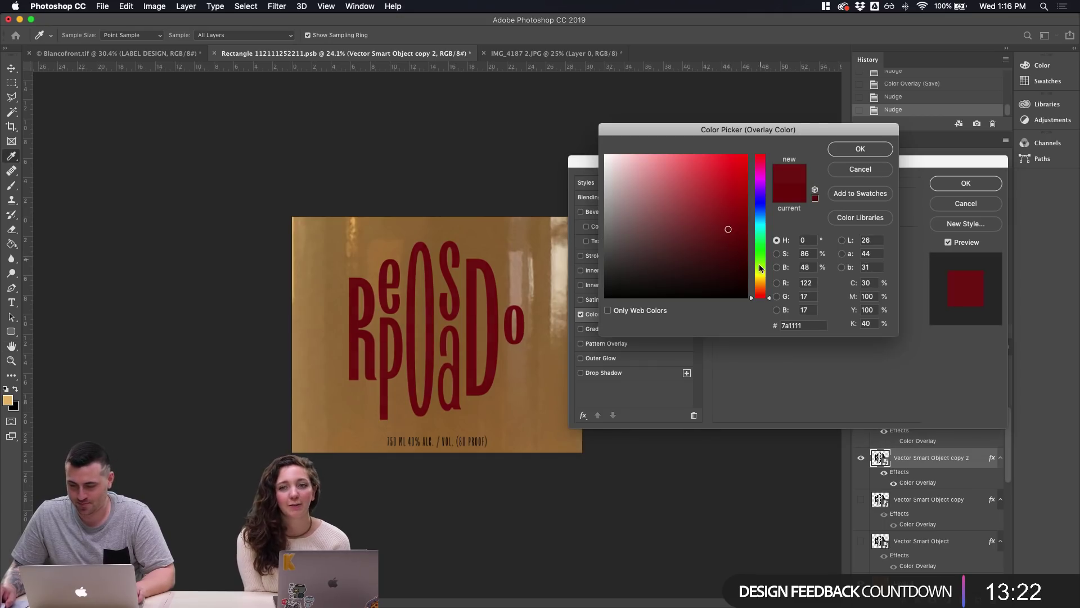
drag(759, 268, 769, 279)
click(702, 175)
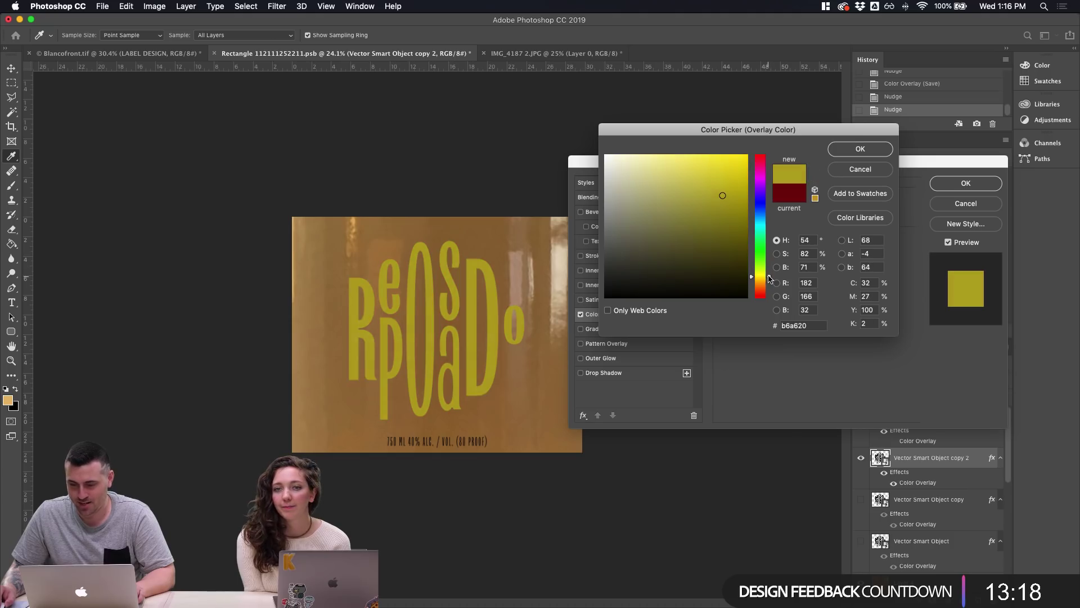
drag(702, 174, 698, 152)
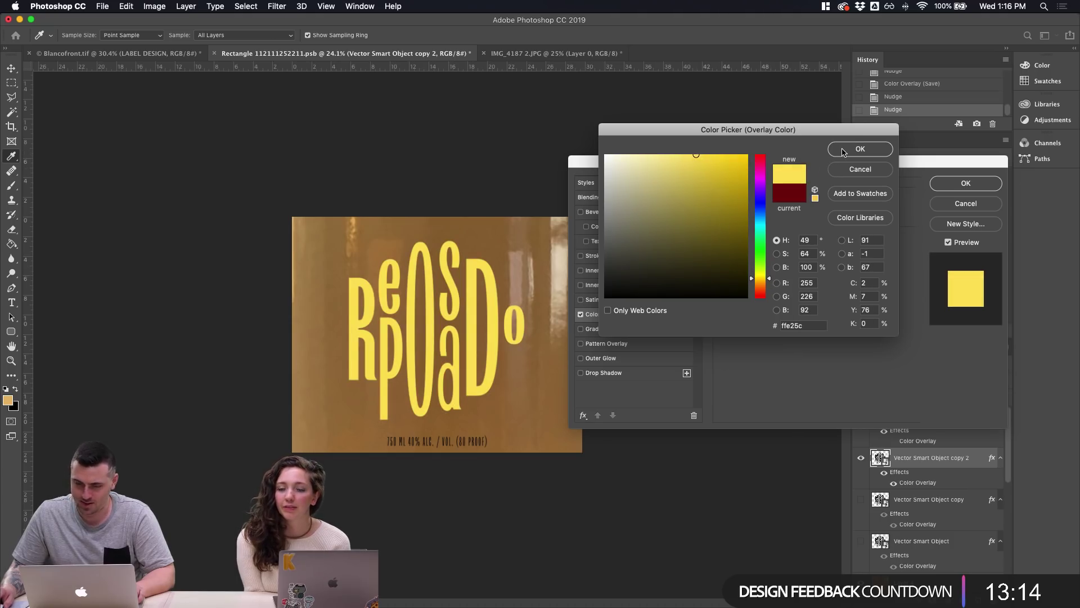
click(690, 154)
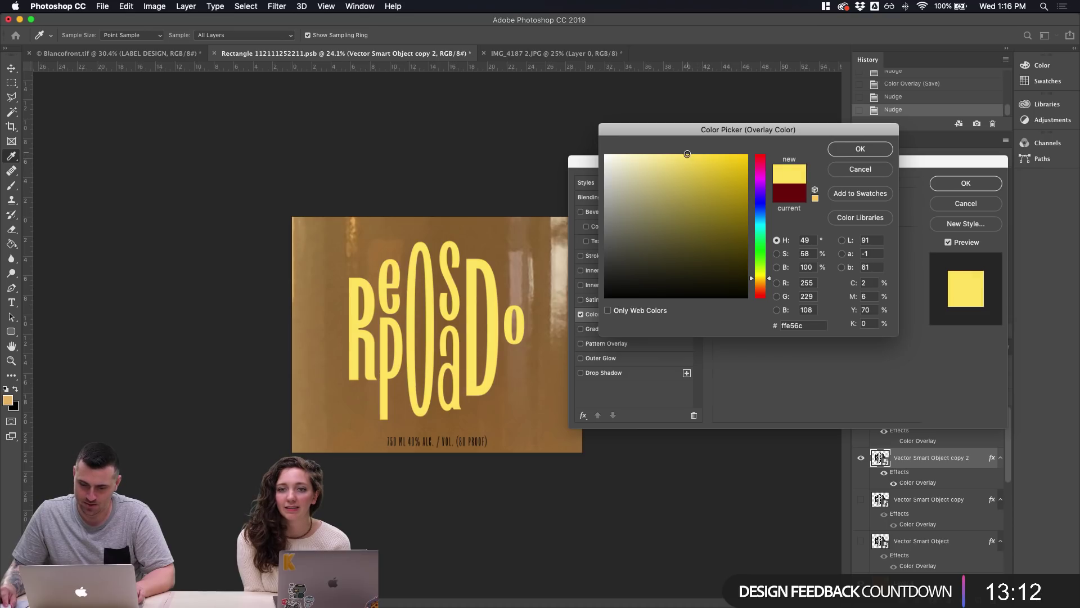
drag(687, 153, 694, 154)
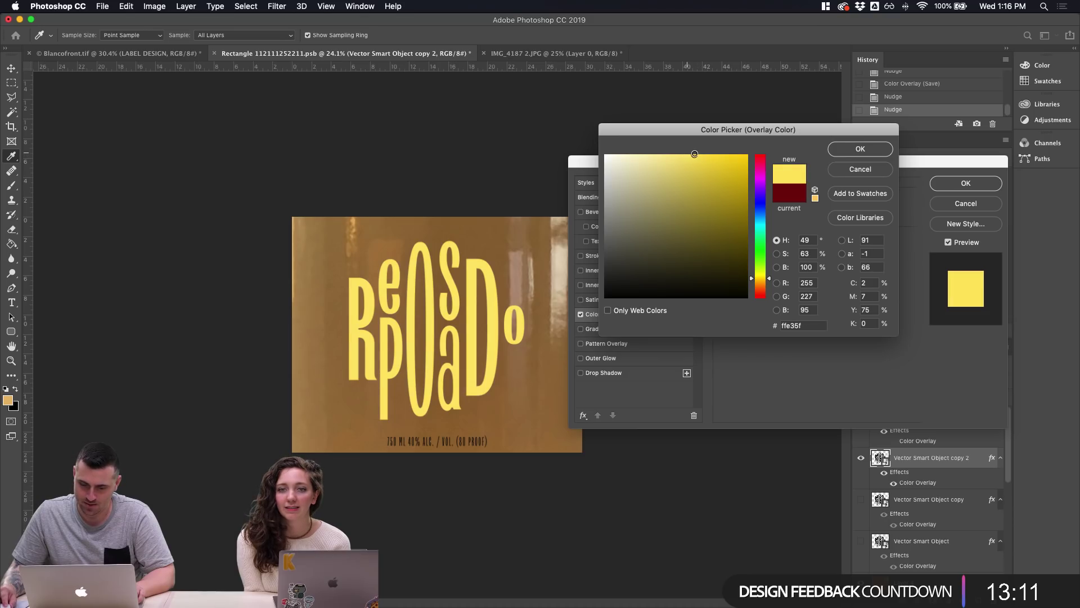
click(863, 149)
click(995, 186)
Save the label artwork and toggle the yellow wordmark's visibility to compare the label with and without it
key(super+s)
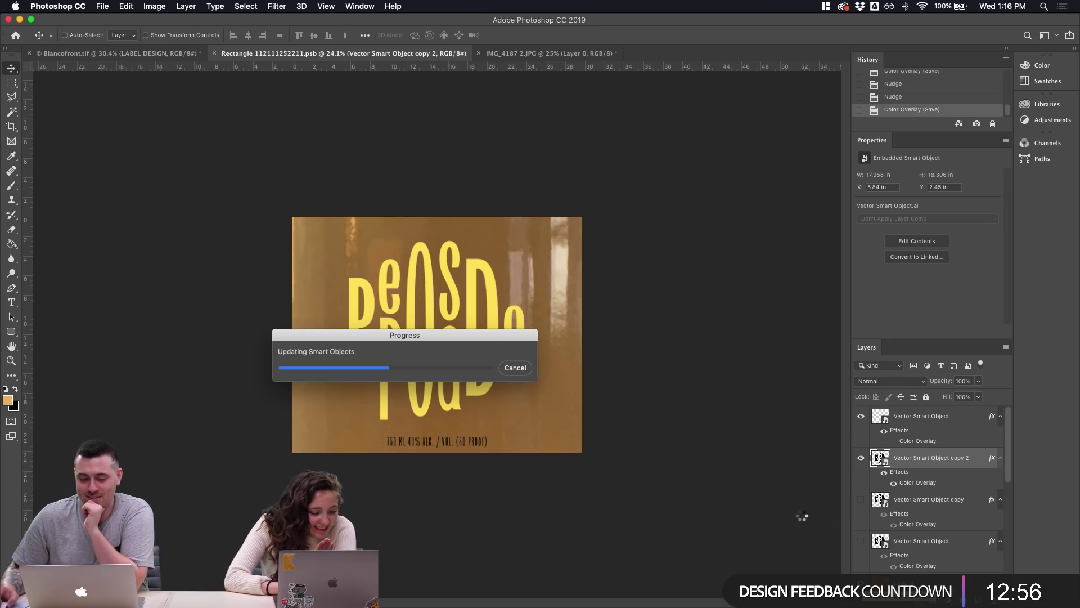
click(861, 458)
click(861, 458)
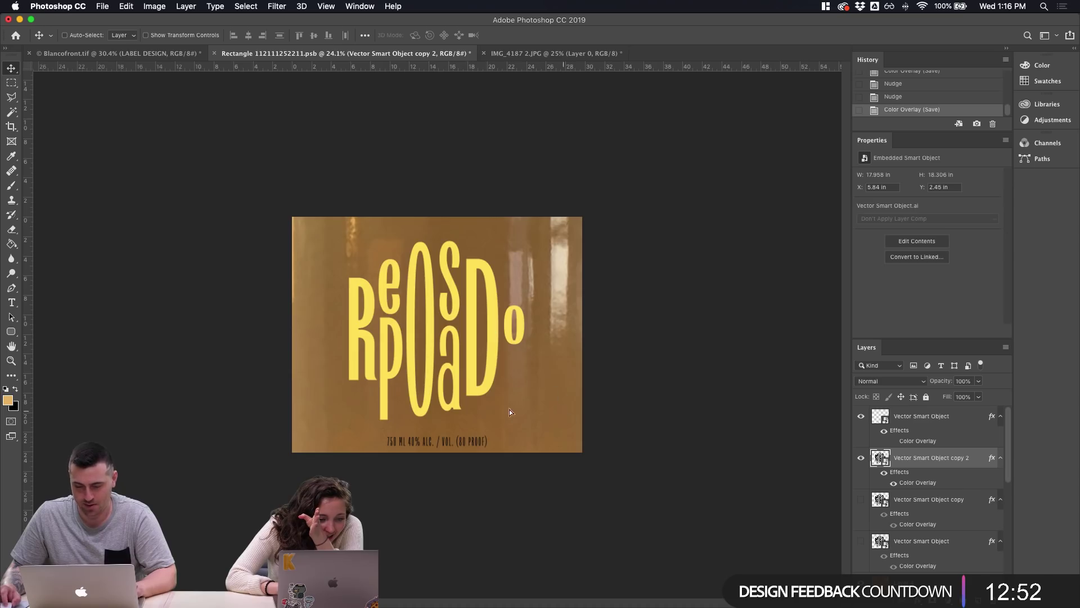
Shift the amber bottle-photo texture on Layer 4 left behind the wordmark, to X -166.51 in
drag(510, 413, 285, 374)
key(super+z)
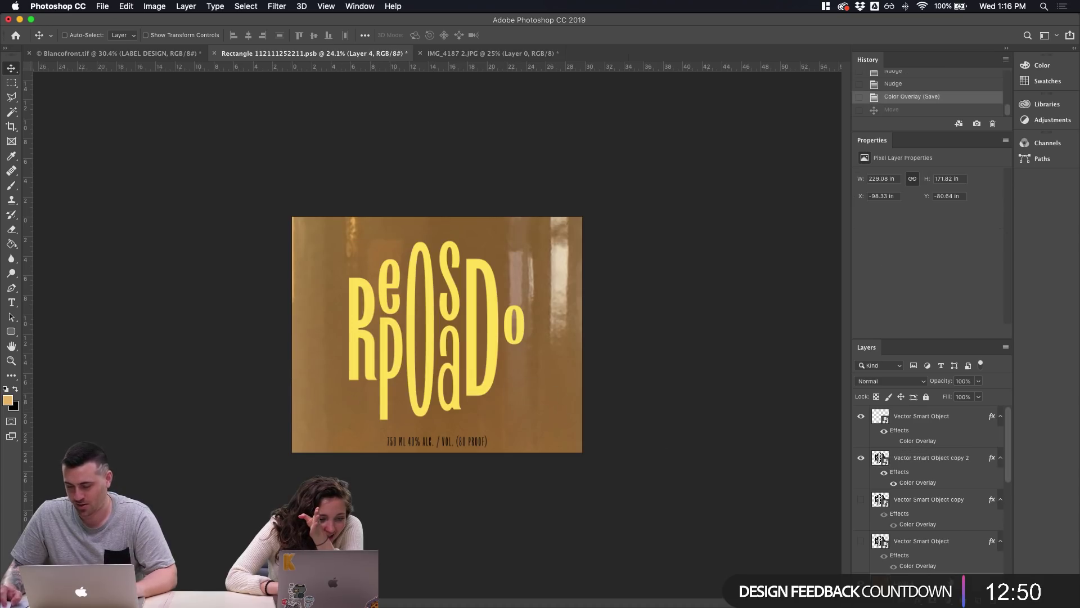
drag(596, 377, 555, 390)
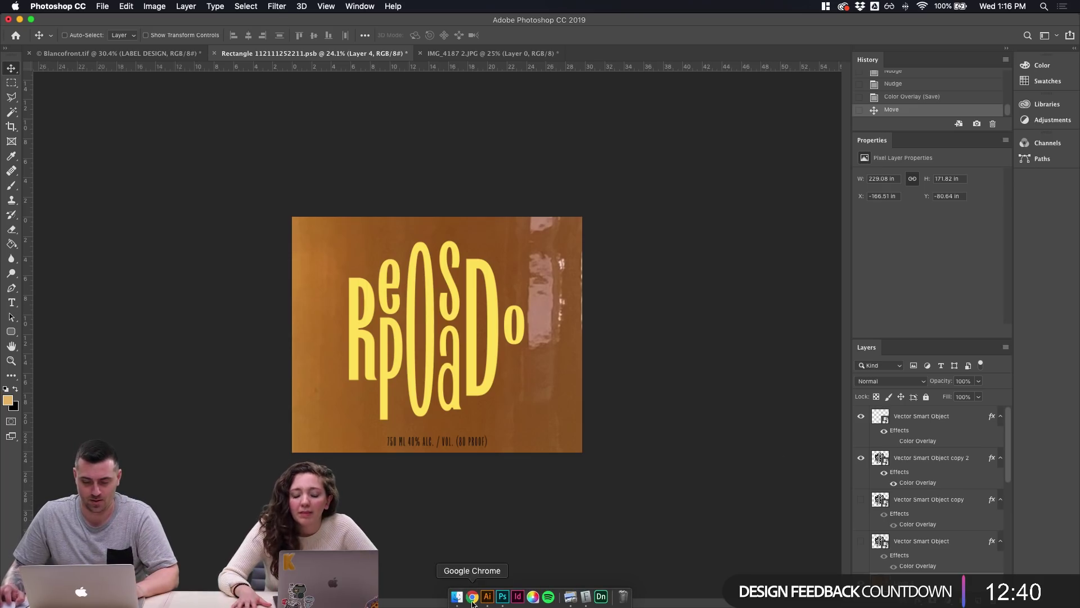
Switch to Illustrator, examine the Blanco, Reposado and Añejo wordmarks in Exploration.ai, and return to the label artwork in Photoshop
click(487, 597)
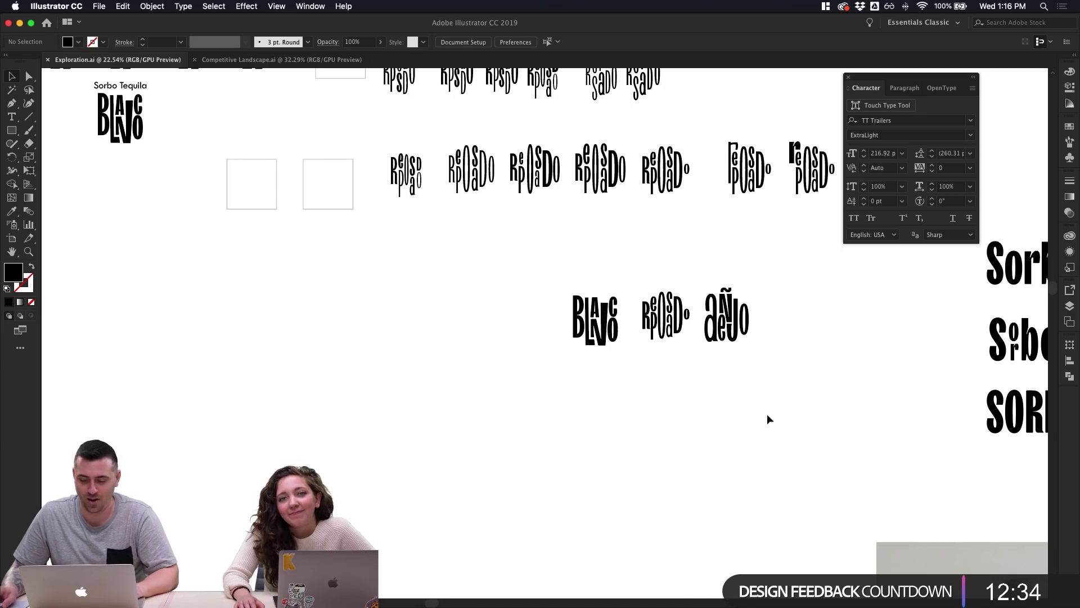
drag(785, 405, 746, 394)
click(696, 277)
scroll(695, 271, up, 2)
scroll(695, 272, right, 2)
click(722, 418)
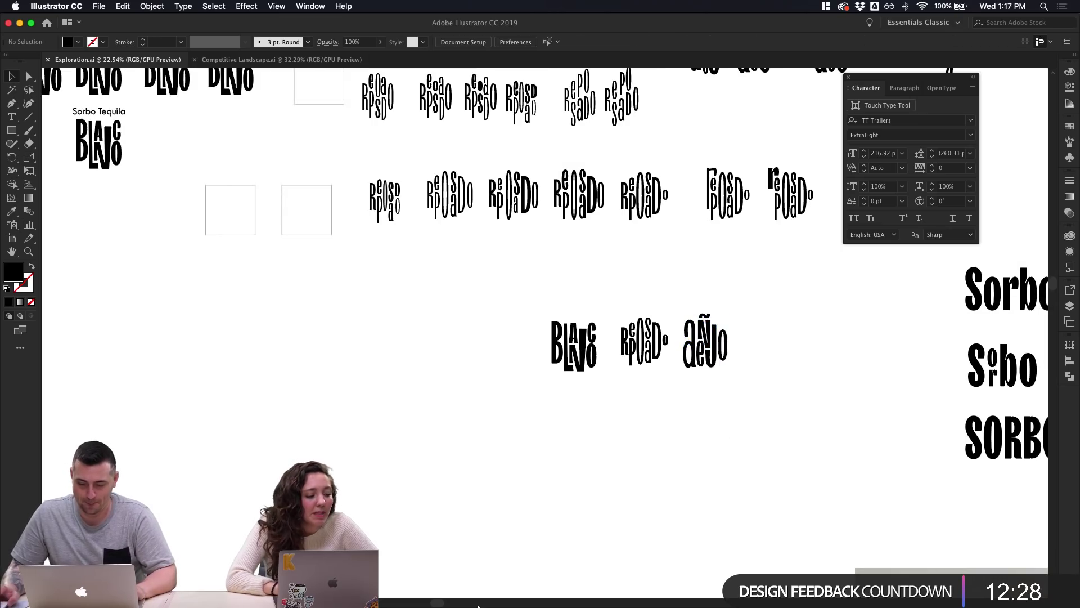
mouse_move(481, 604)
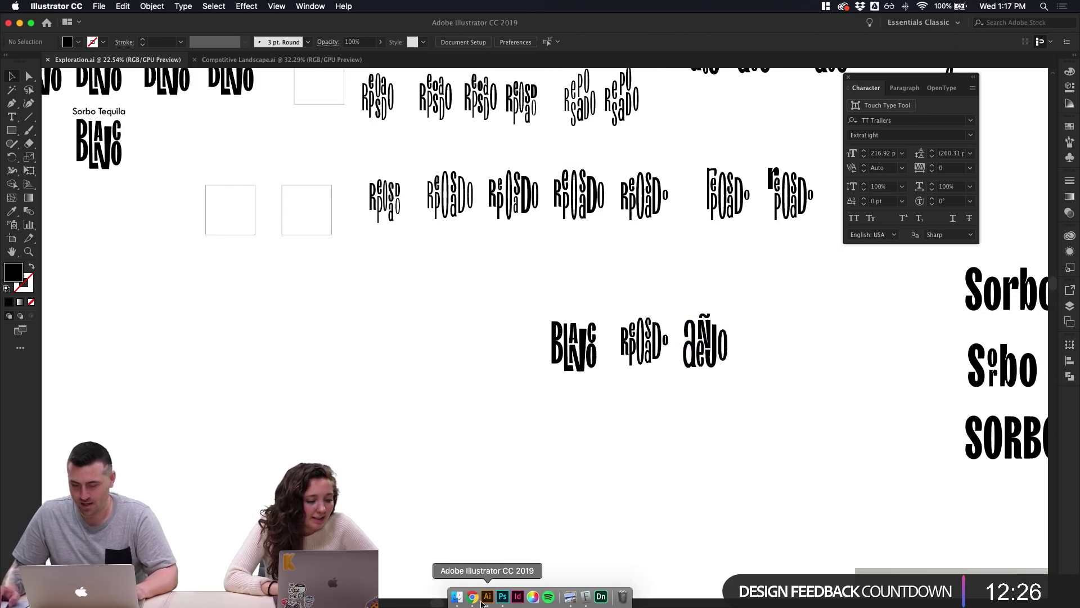
click(502, 596)
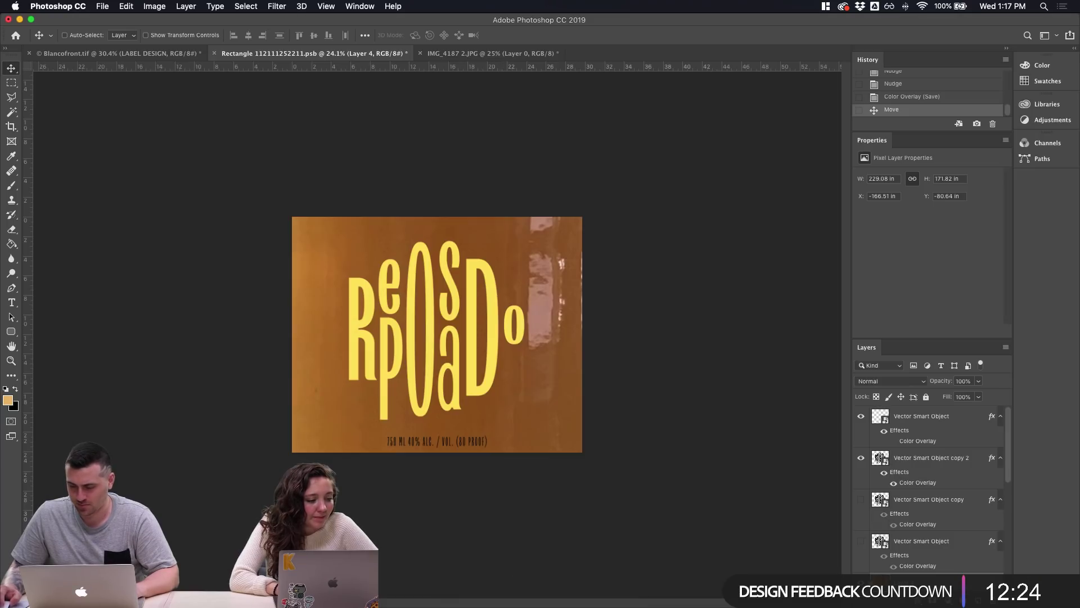
Add an empty layer at the top of the stack and group the volume text with the yellow wordmark
key(super+shift+alt+n)
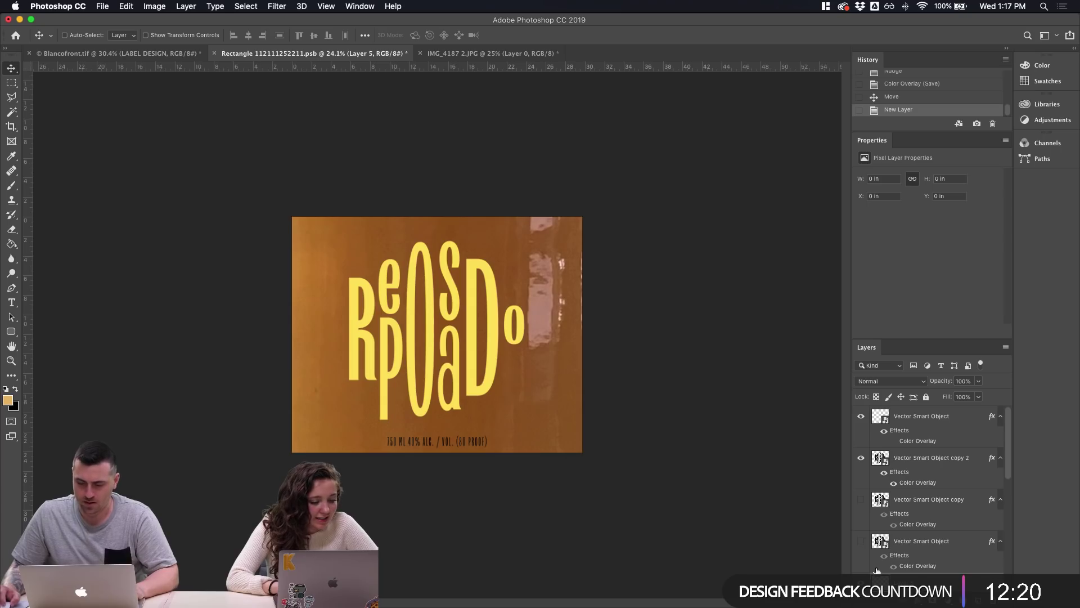
drag(877, 570, 930, 423)
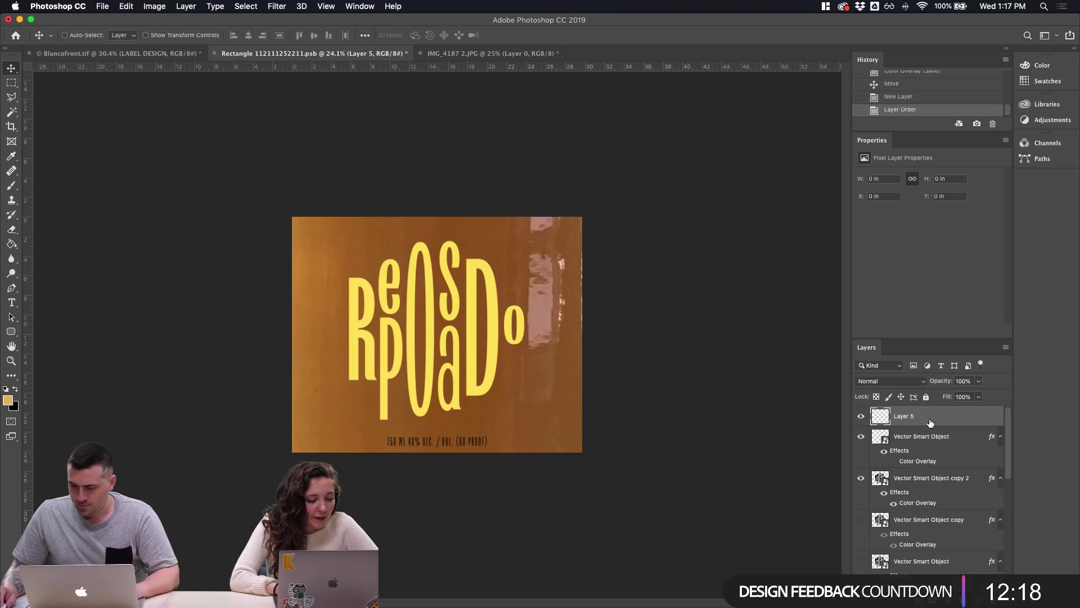
click(926, 434)
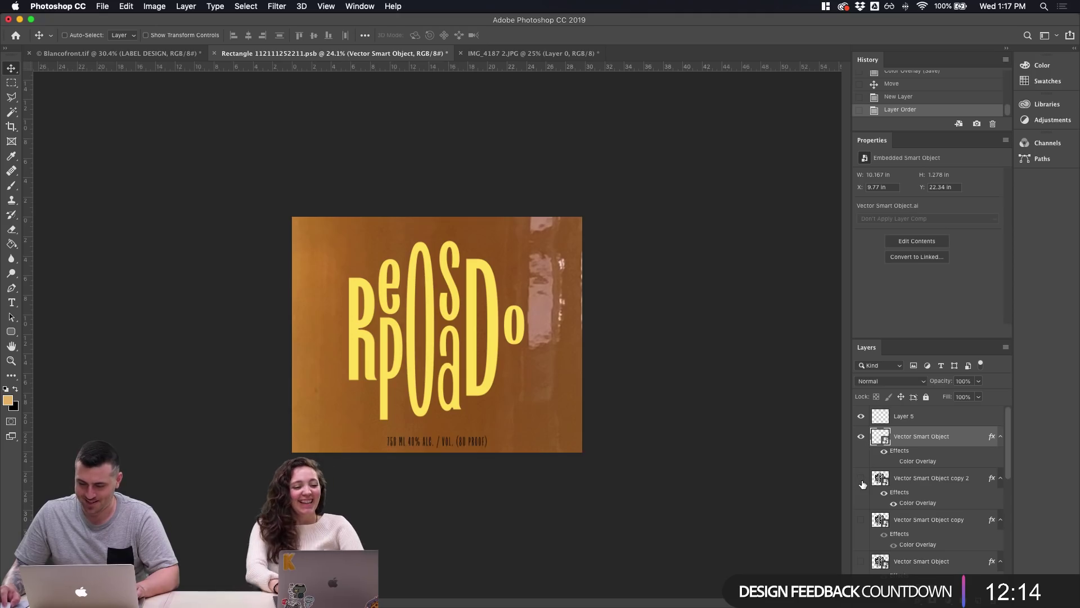
shift+click(925, 483)
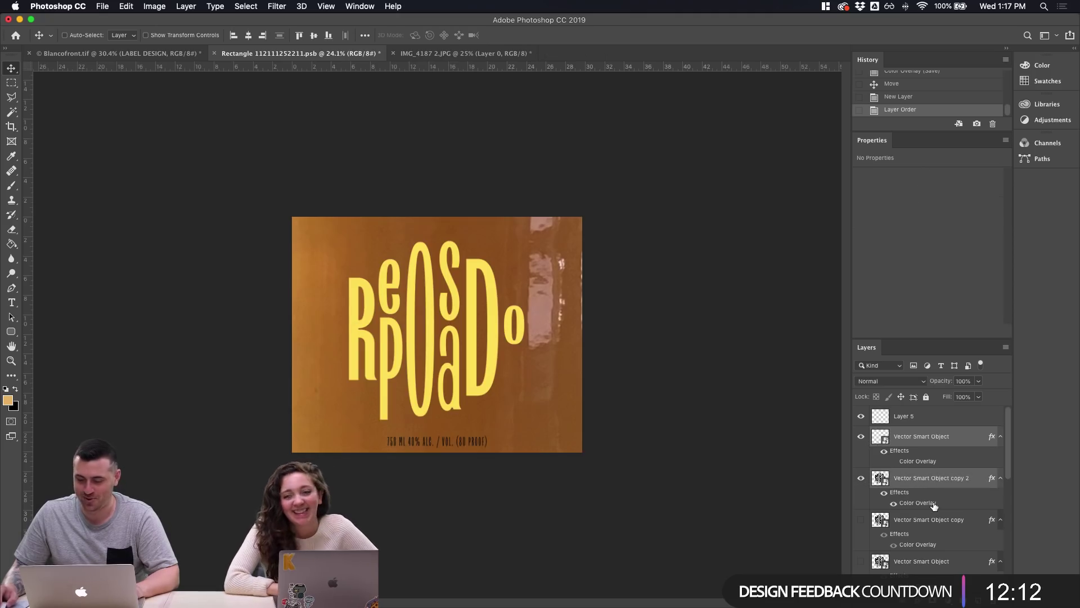
key(super+g)
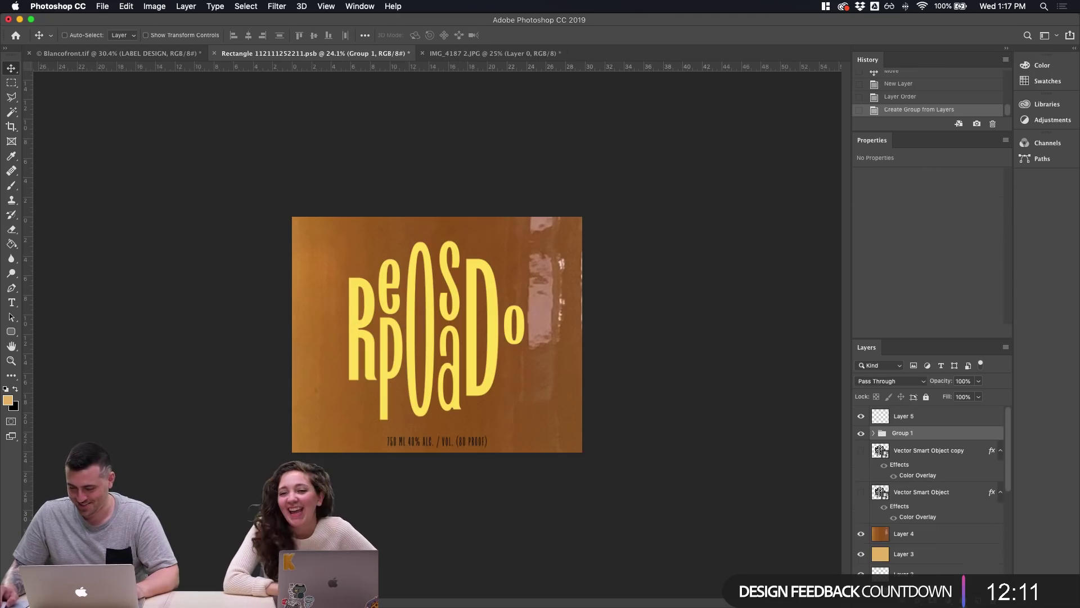
Hide the new wordmark and volume text group and rename it Reposado
click(860, 433)
click(861, 433)
click(861, 433)
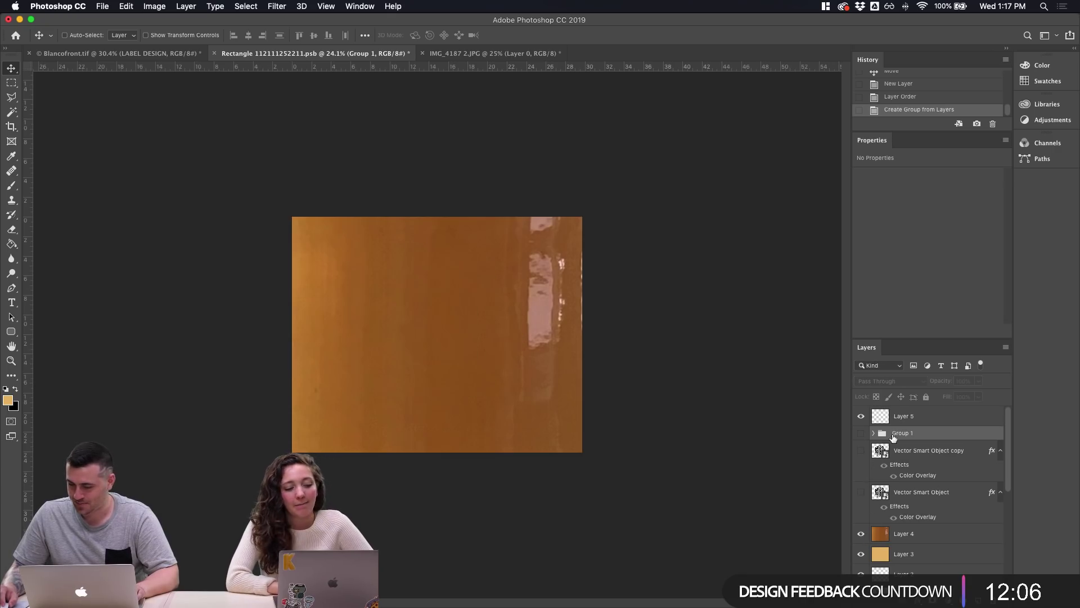
double_click(903, 433)
text(Repos)
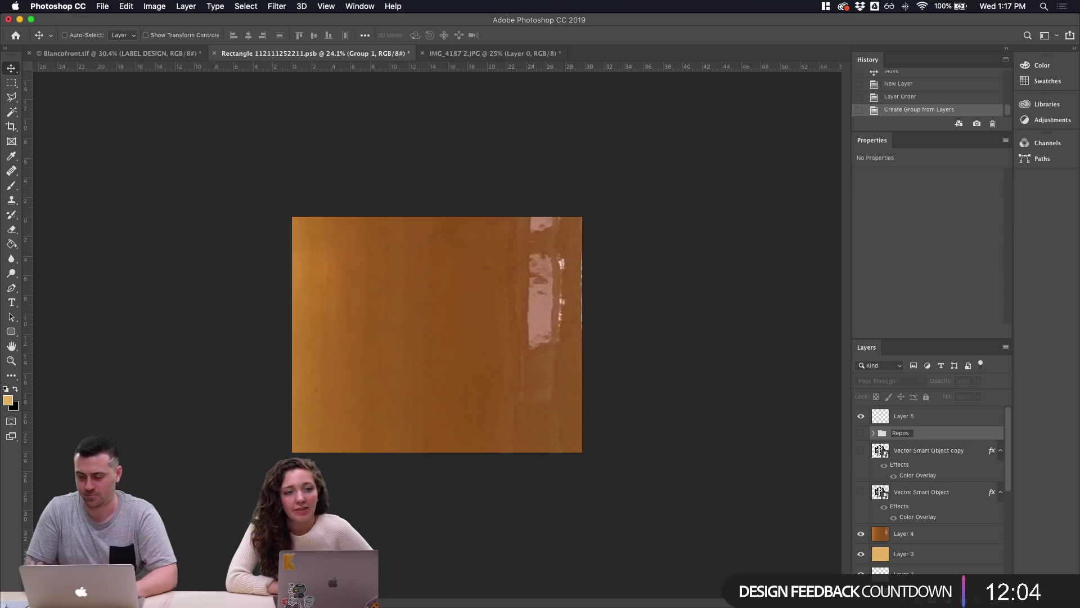
text(ado)
key(Return)
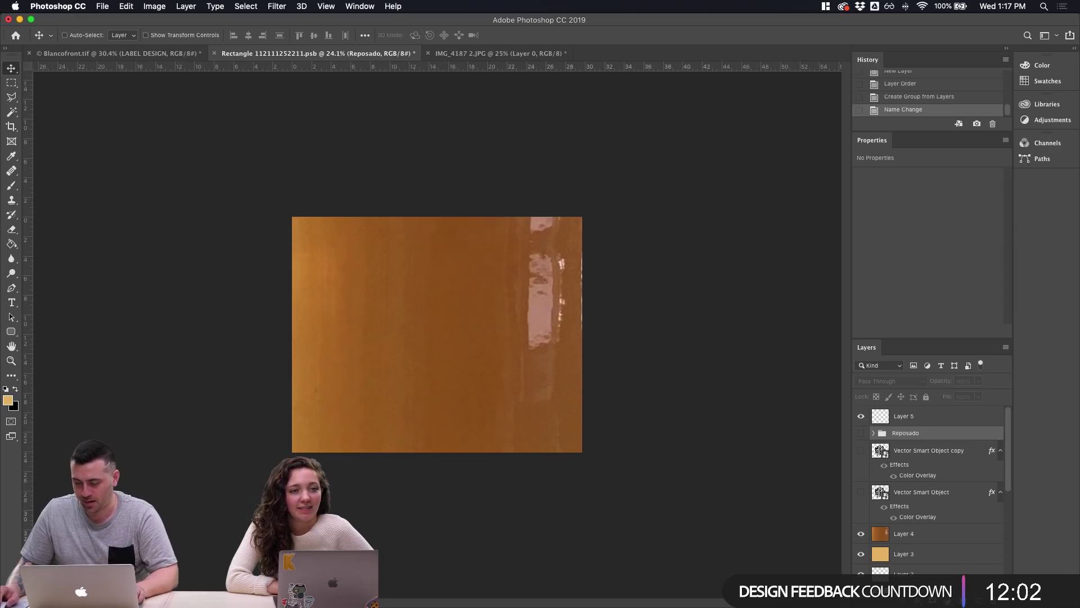
Create a new layer group above the Reposado group and name it Anejo
click(965, 598)
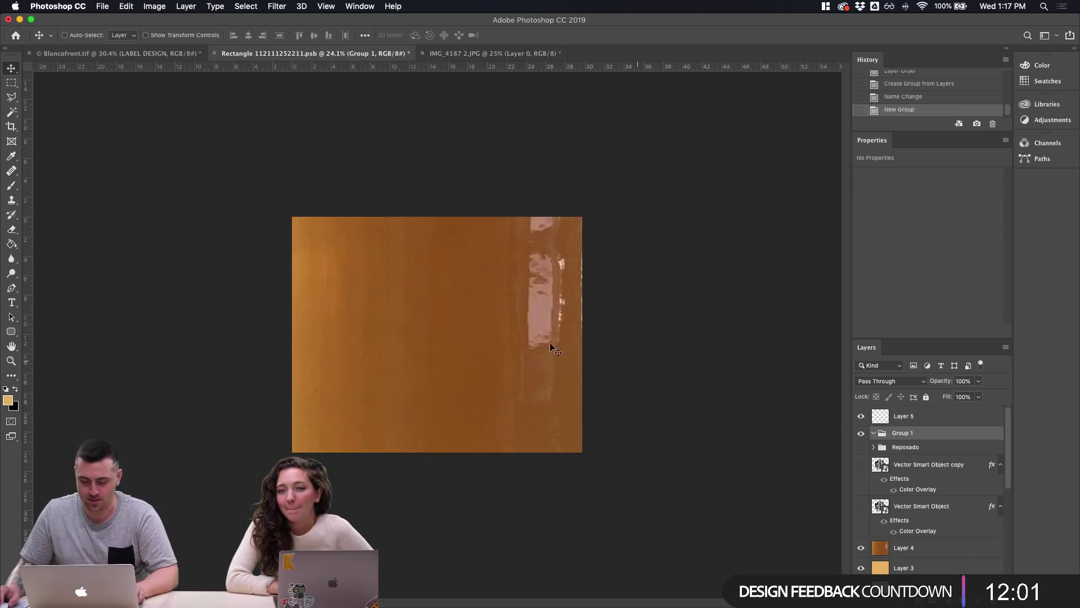
double_click(901, 432)
text(A)
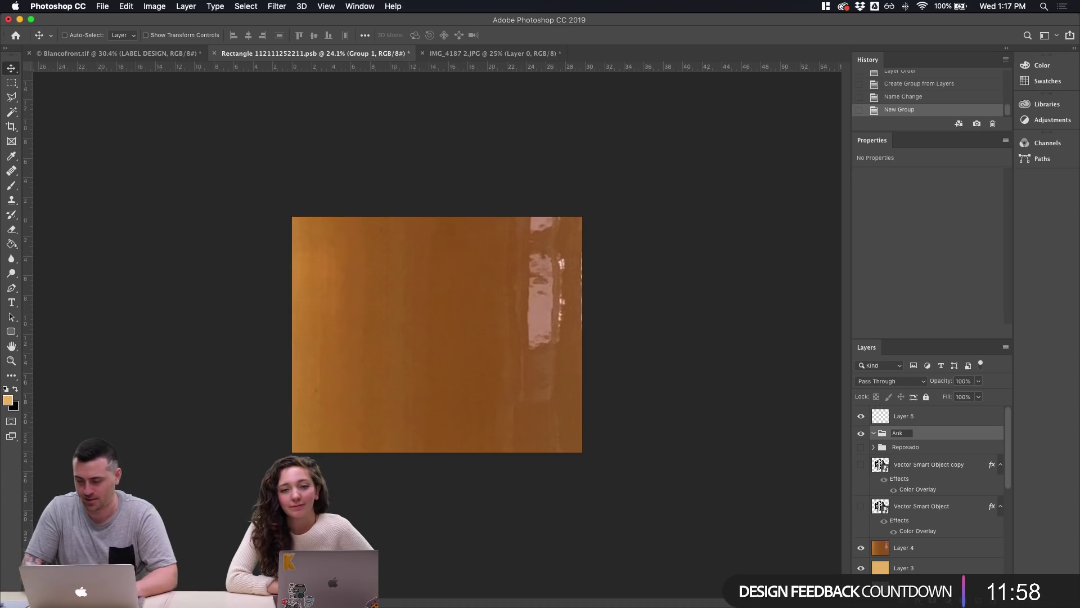
text(ñe)
key(BackSpace)
text(jeo)
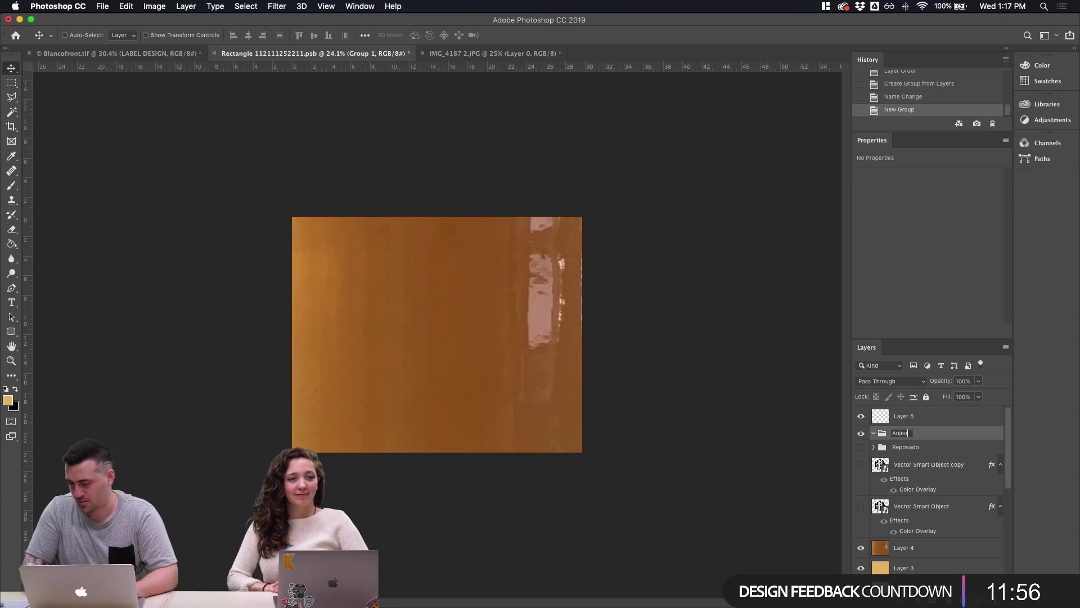
key(Return)
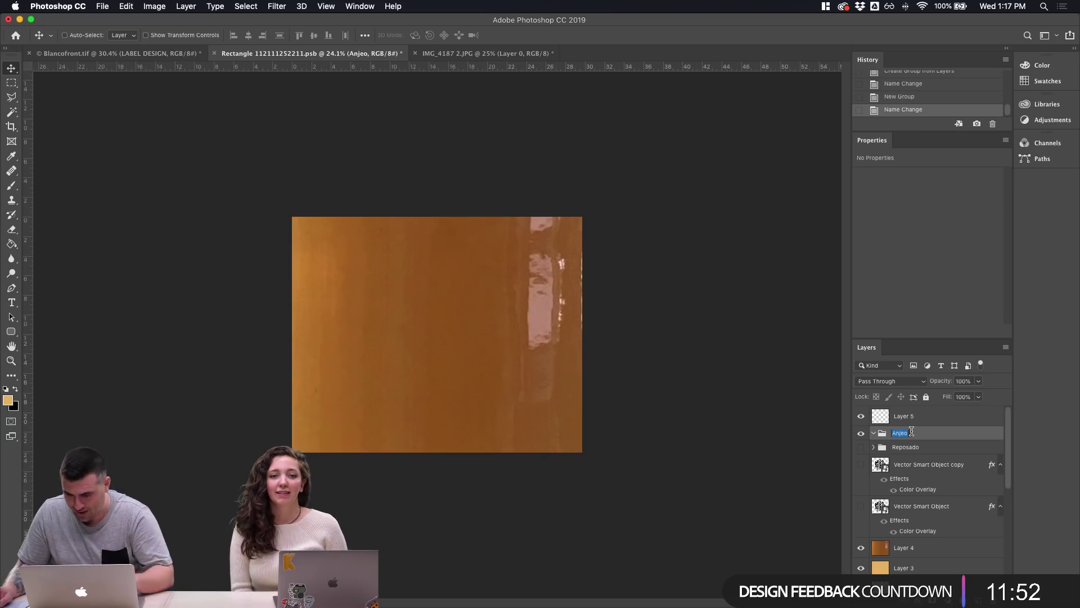
key(BackSpace)
text(Anje)
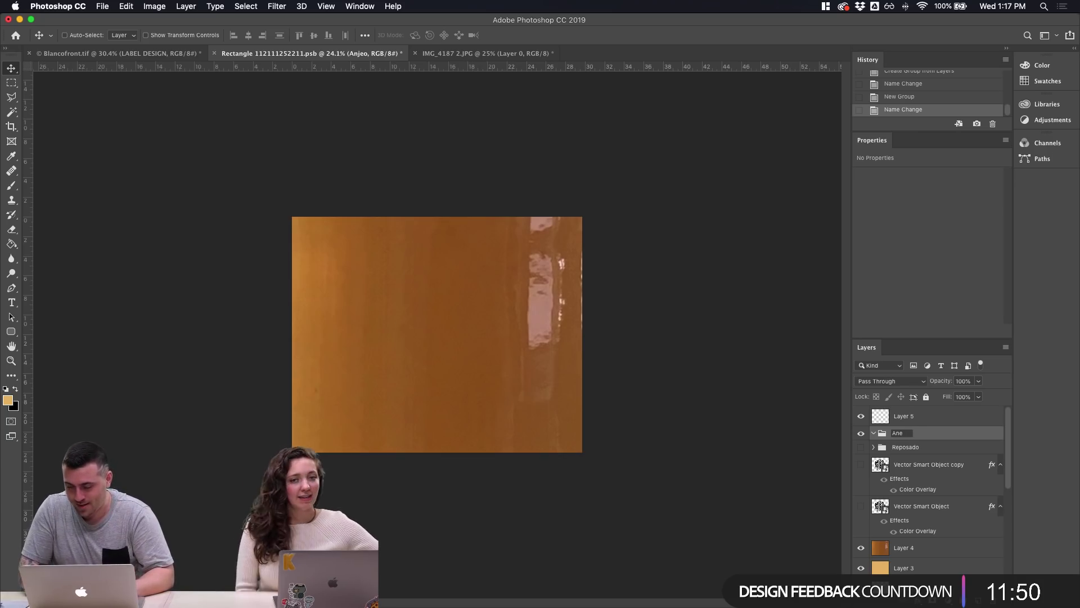
text(jo)
key(Return)
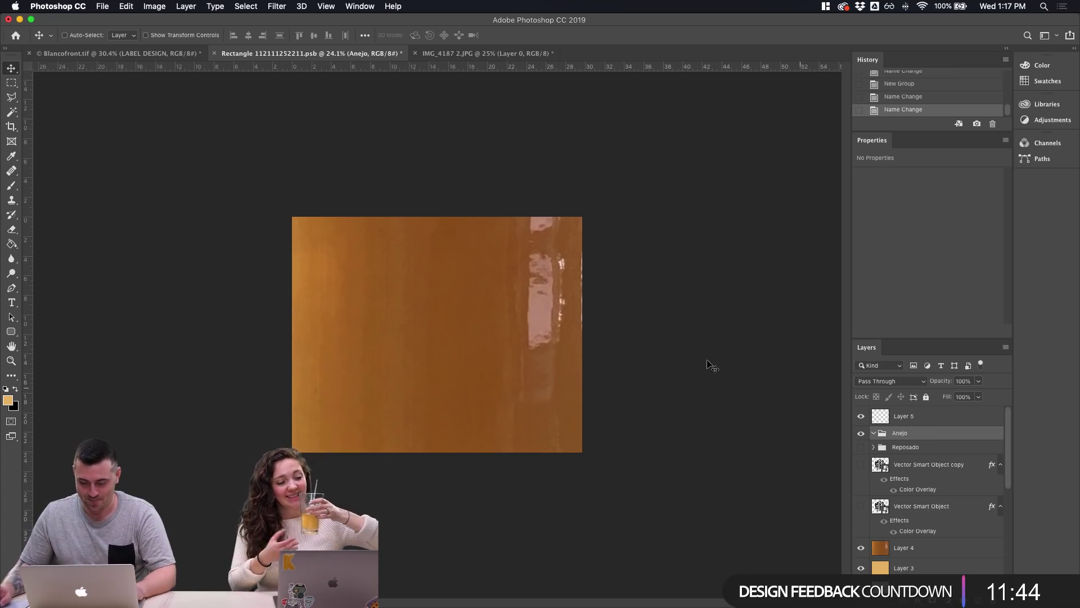
Paste the Añejo wordmark as a smart object and enlarge it to about 16.1 × 19.8 in on the label
key(super+v)
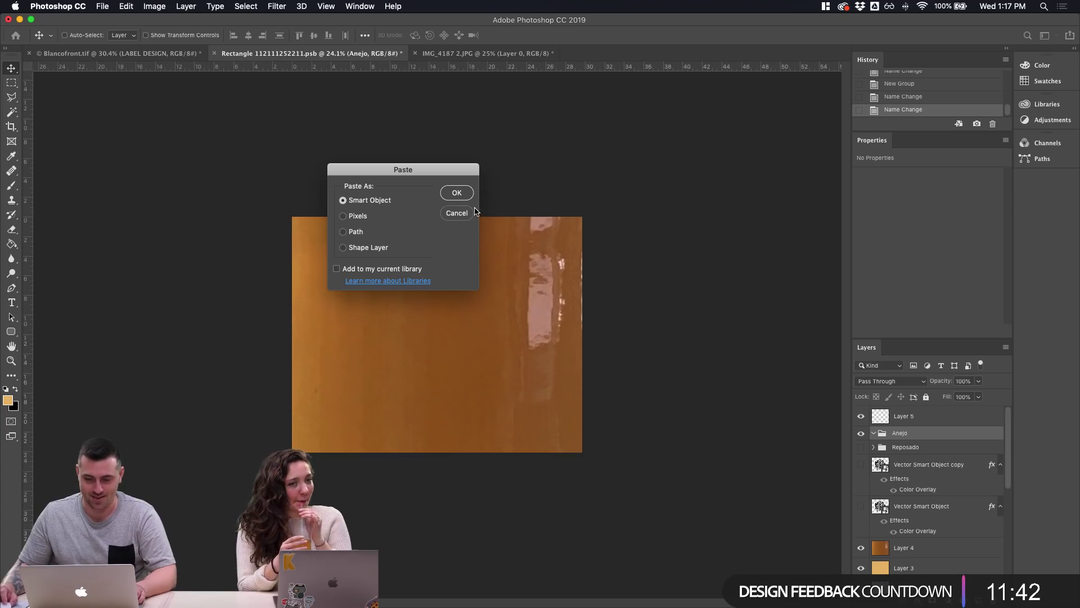
click(466, 197)
drag(454, 314, 532, 261)
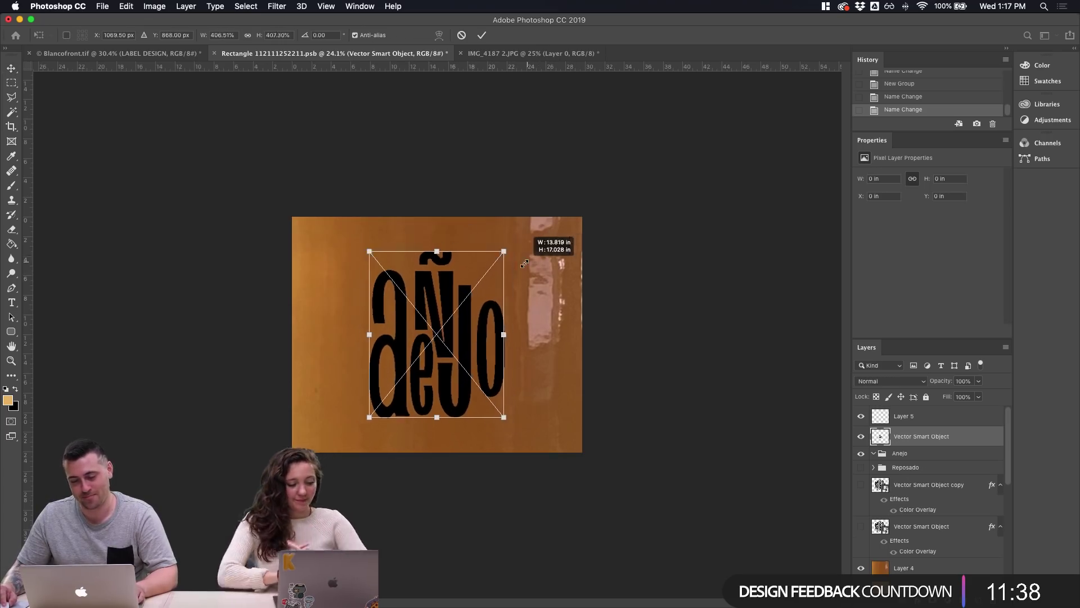
drag(535, 259, 544, 252)
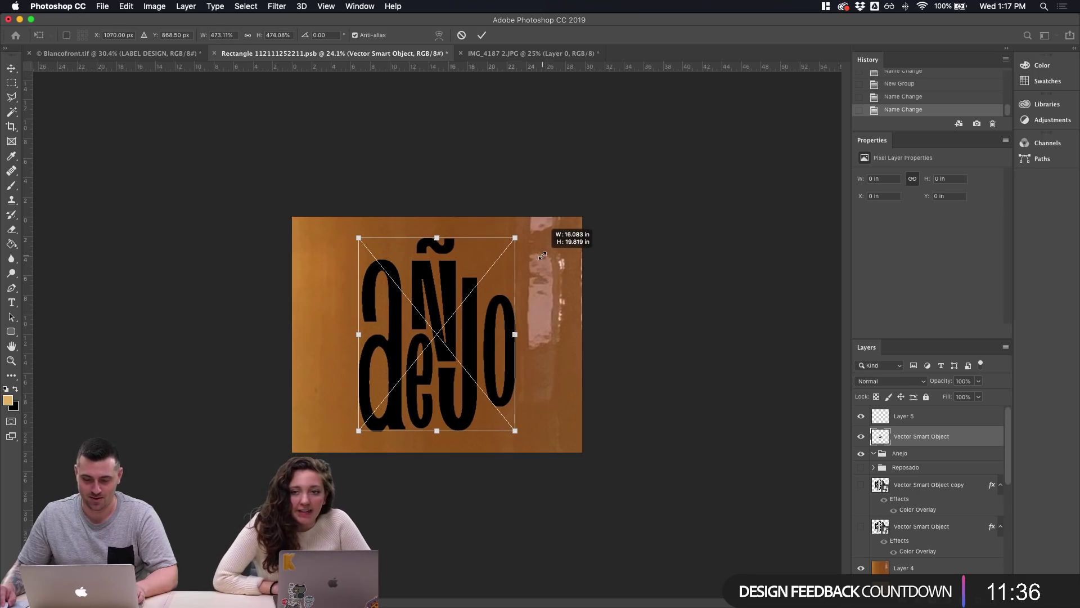
key(Return)
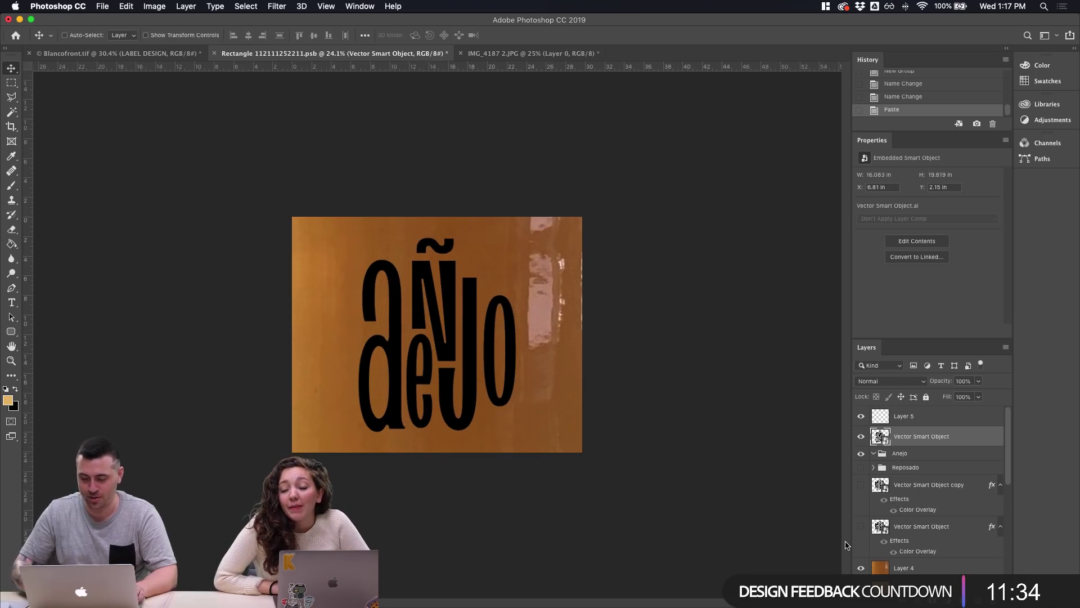
Hide Layer 4 and Layer 3 behind the Añejo wordmark, then save the artwork and view it on the bottle in Blancofront.tif
click(864, 568)
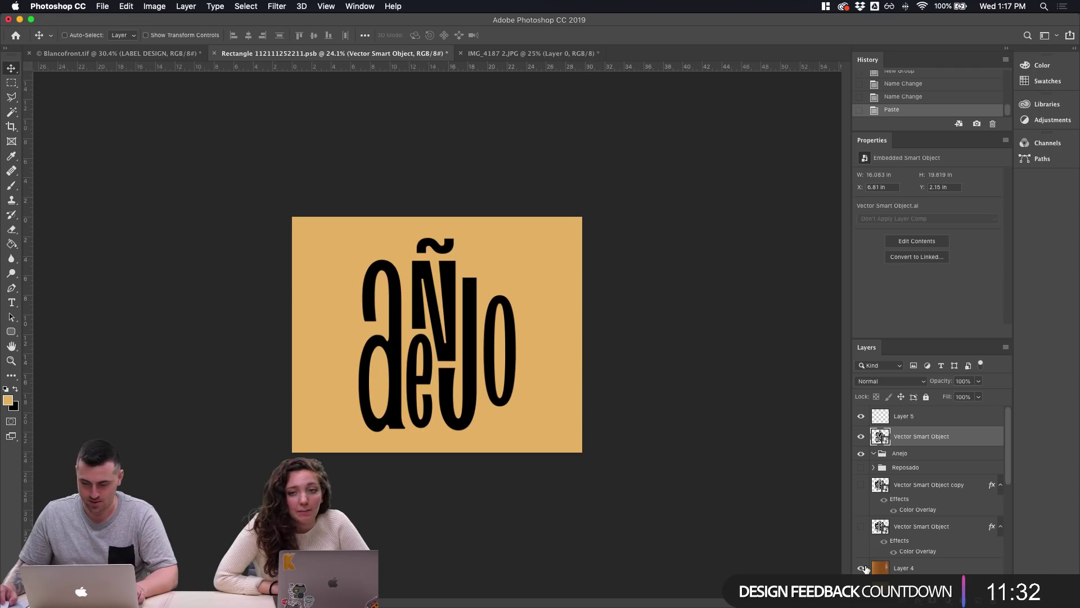
click(864, 568)
key(super+s)
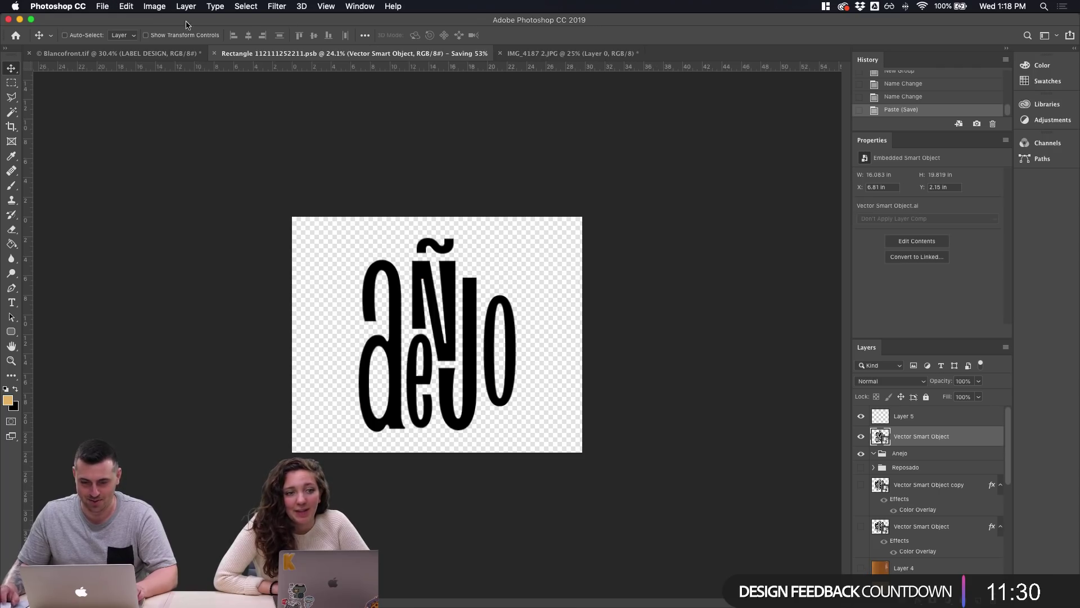
click(141, 53)
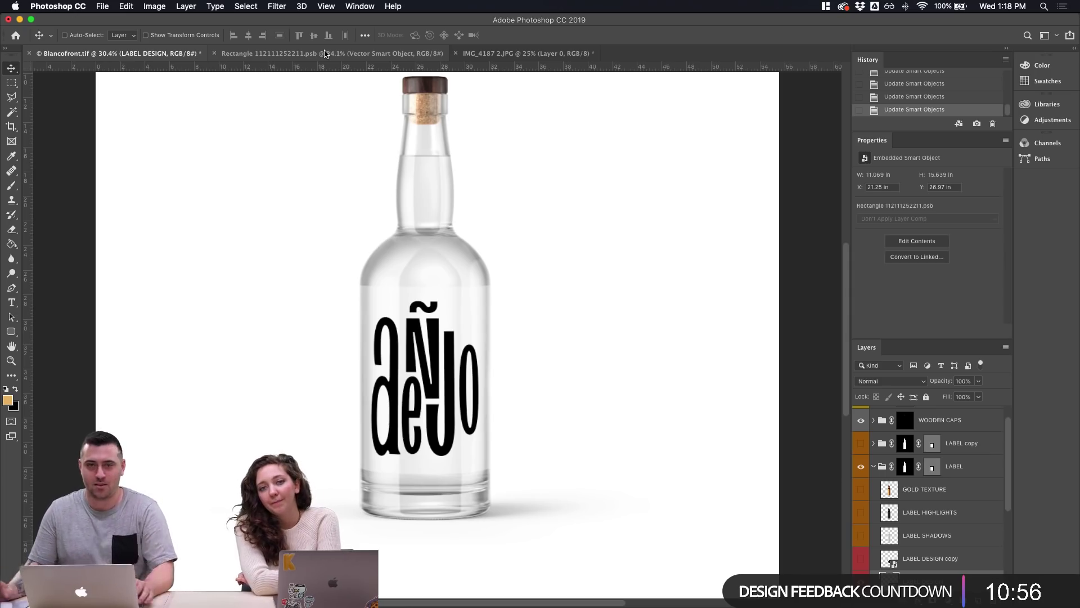
Return to the label artwork, examine its layer stack including the Reposado group's contents, and reselect the Añejo wordmark layer
click(410, 56)
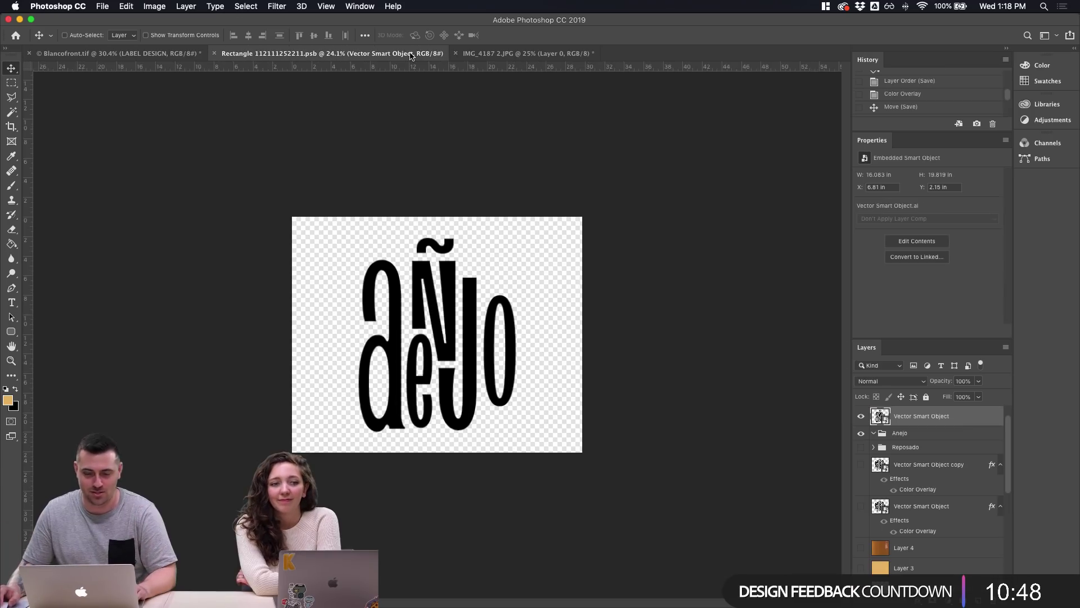
click(490, 55)
click(363, 57)
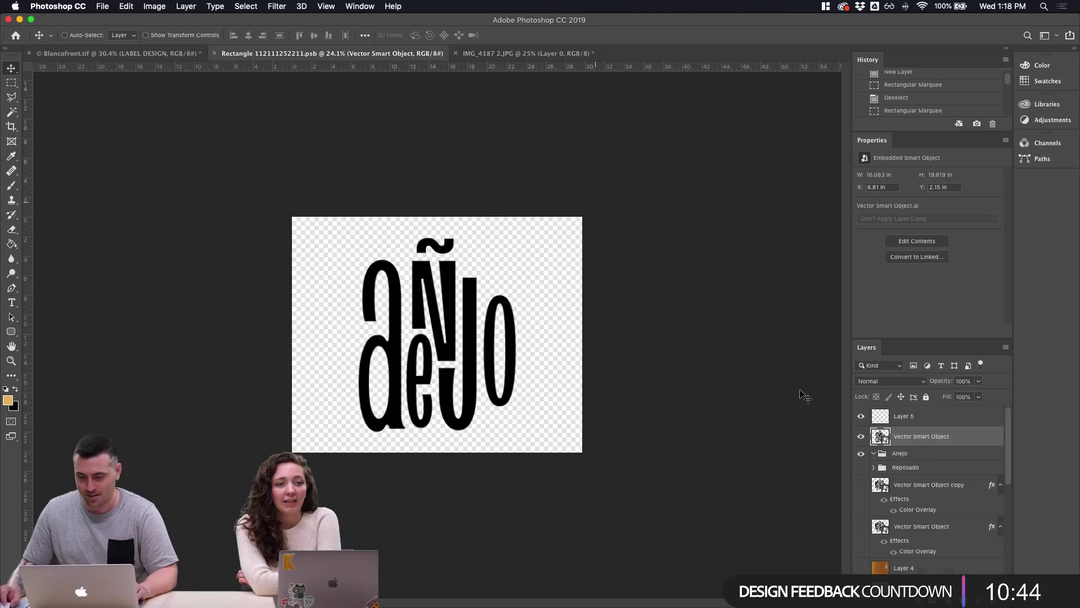
scroll(876, 473, down, 5)
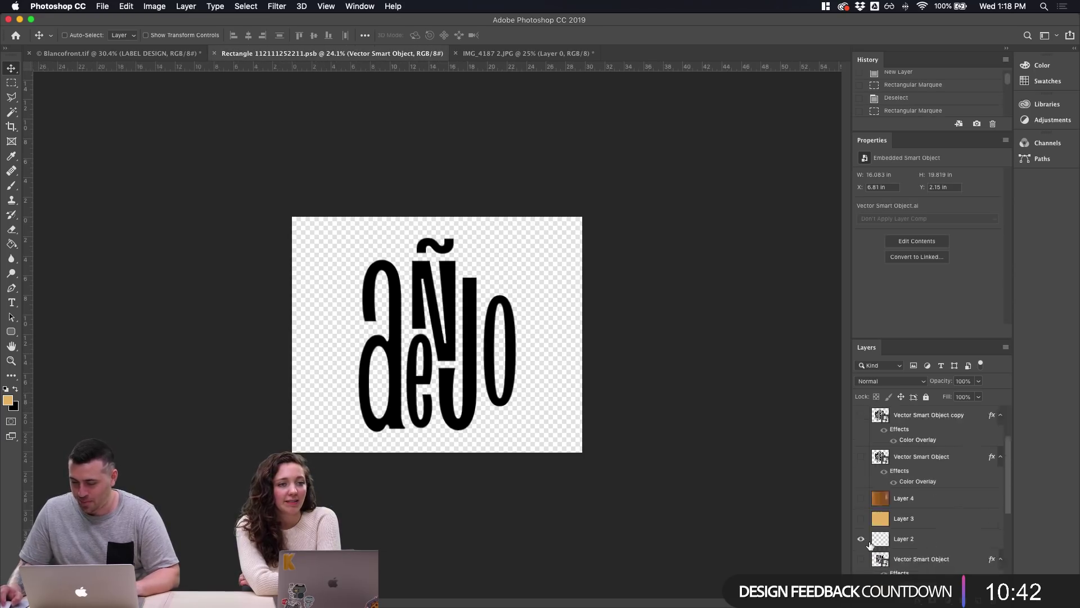
scroll(864, 492, down, 5)
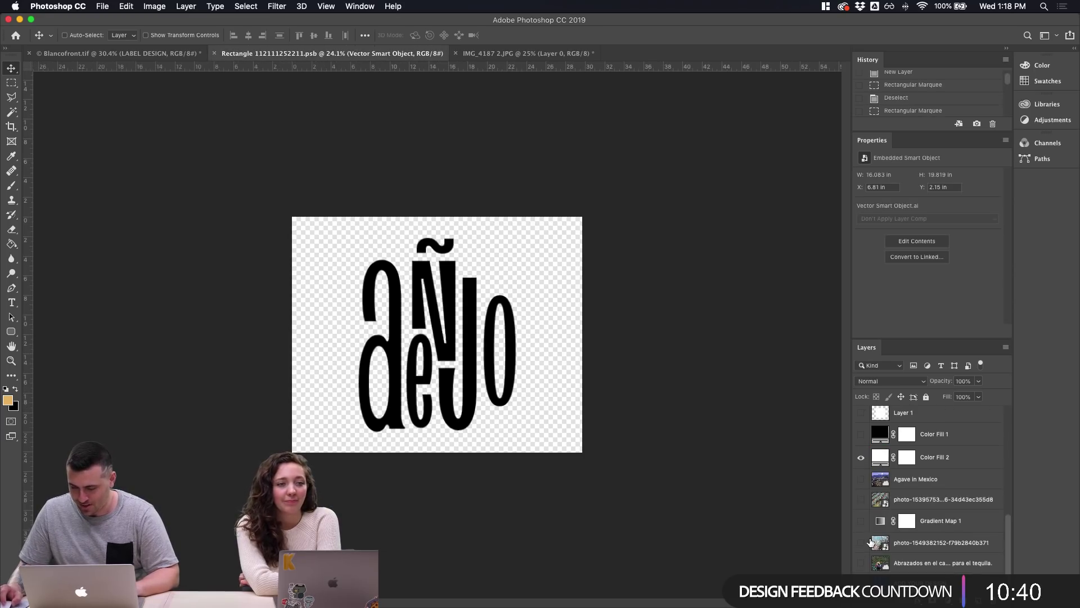
scroll(870, 458, up, 5)
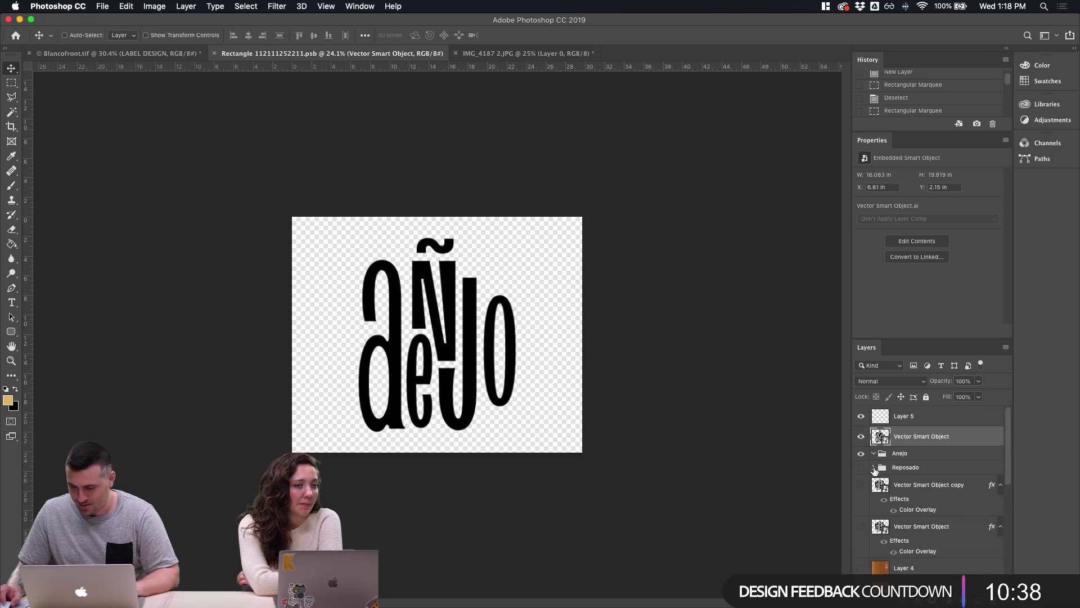
scroll(894, 499, down, 6)
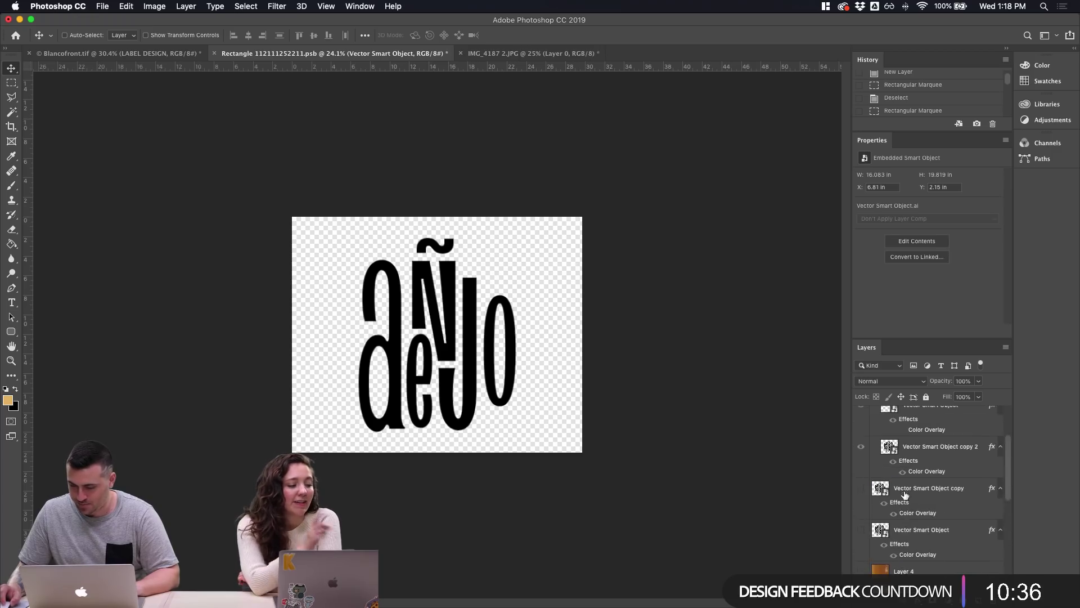
click(913, 497)
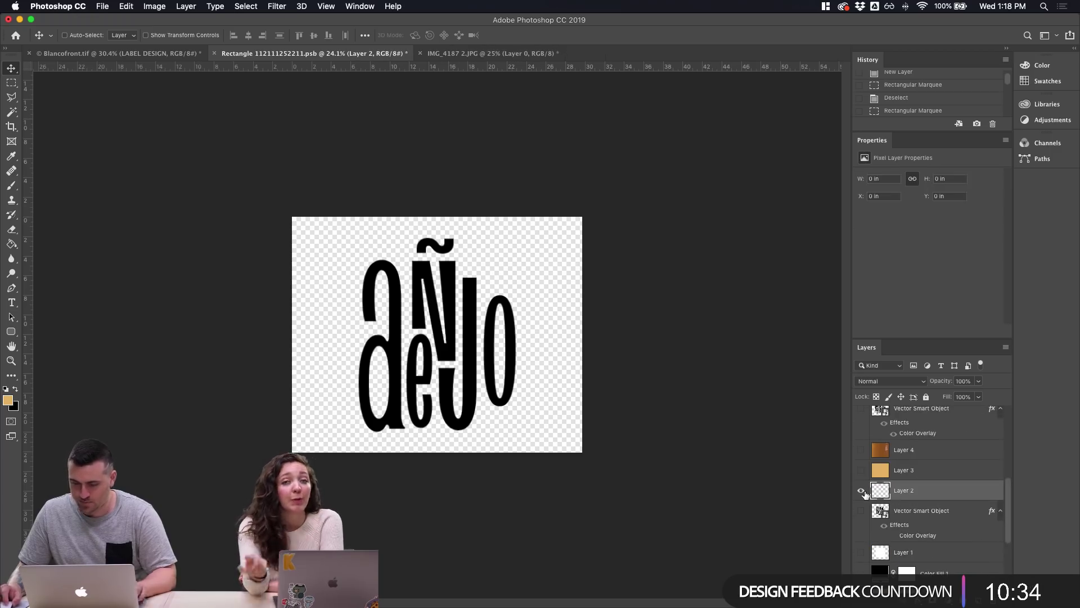
click(925, 509)
scroll(906, 512, down, 3)
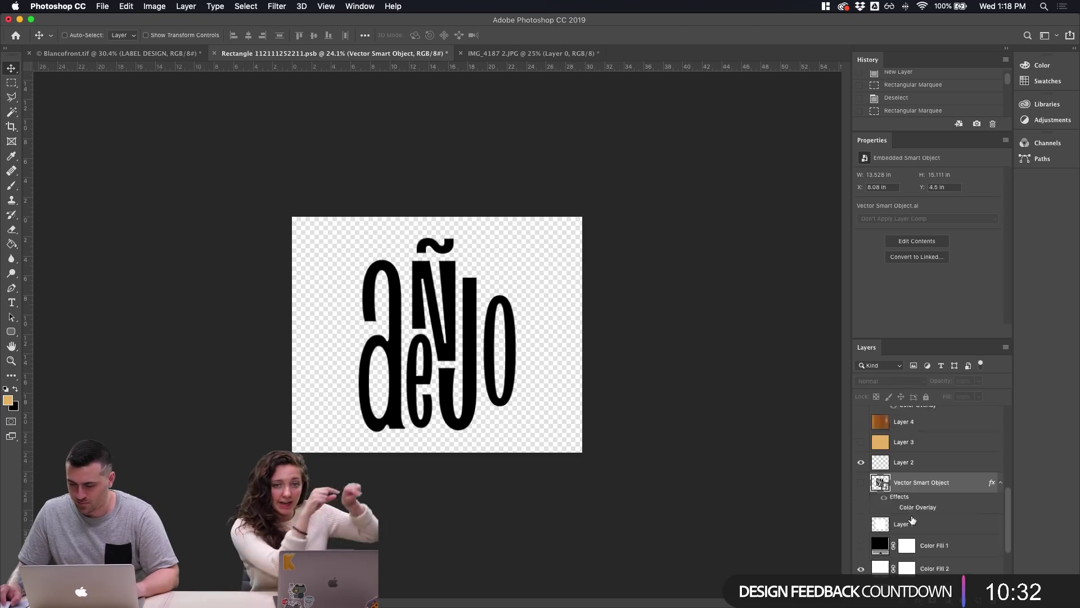
scroll(884, 505, up, 5)
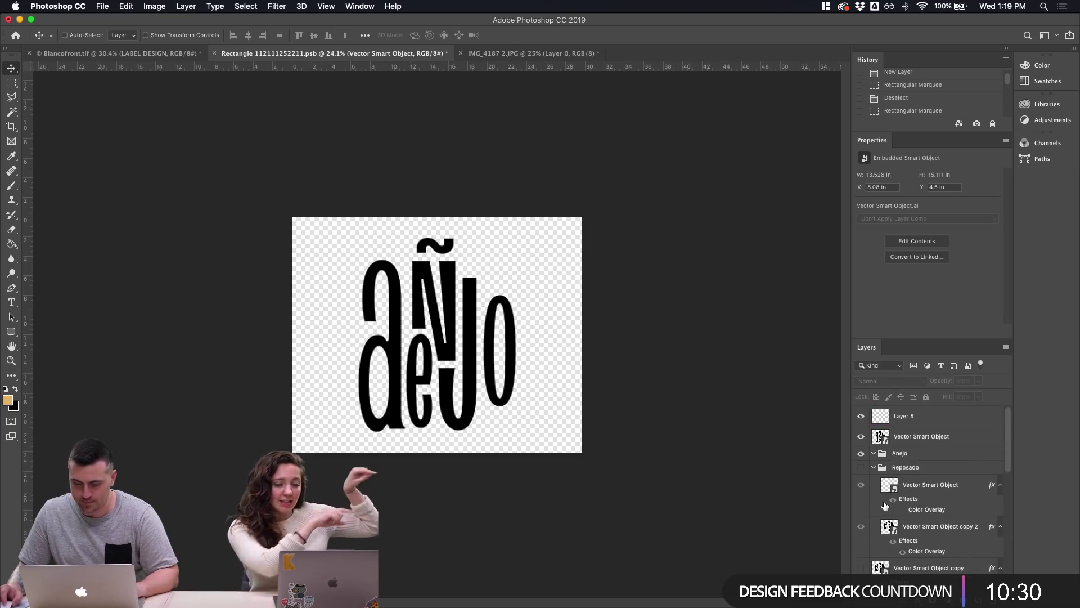
click(904, 444)
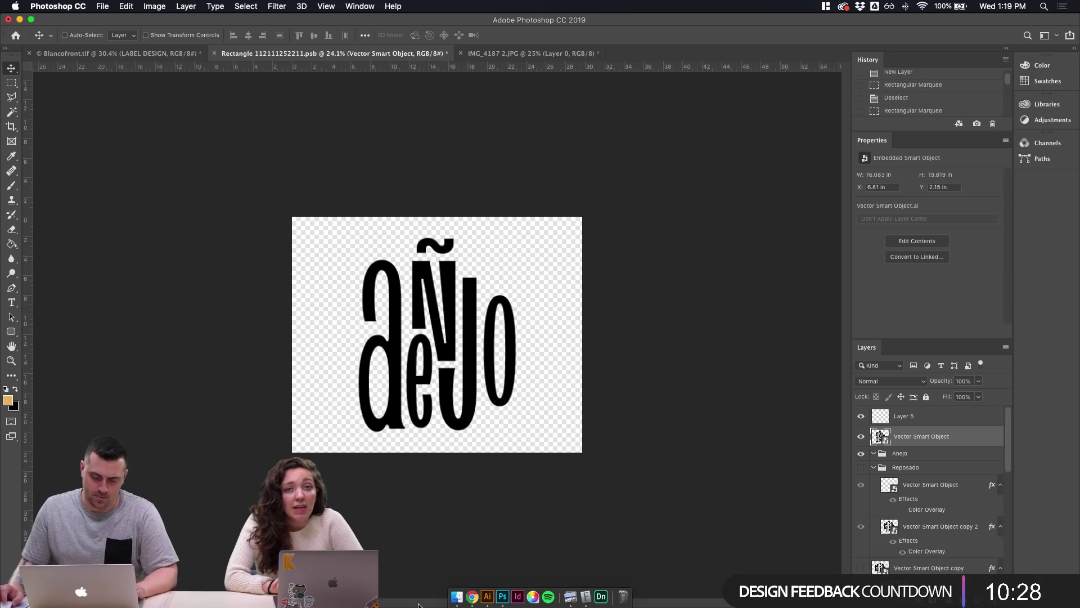
Switch to Illustrator, examine the wordmark studies, volume text and bottle mockups in Exploration.ai, and return to Photoshop
click(450, 598)
scroll(444, 488, down, 5)
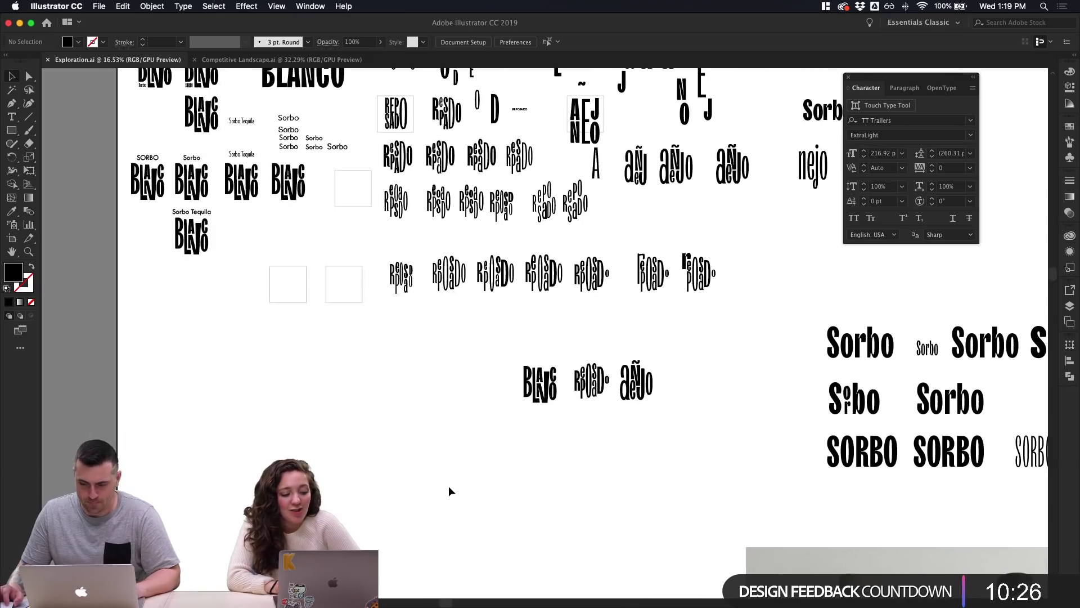
scroll(450, 491, down, 10)
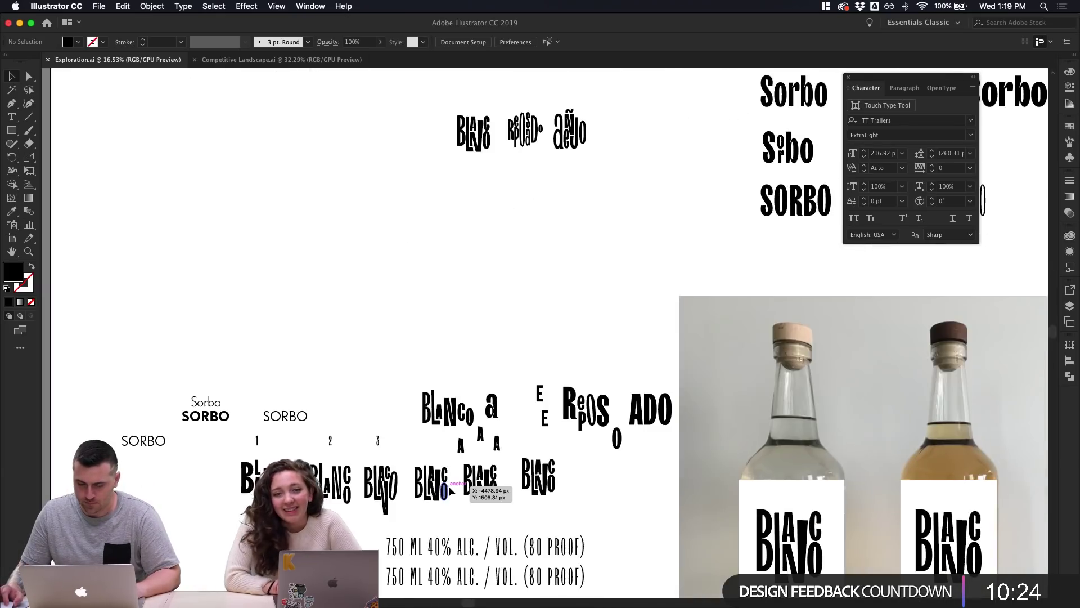
scroll(450, 491, down, 3)
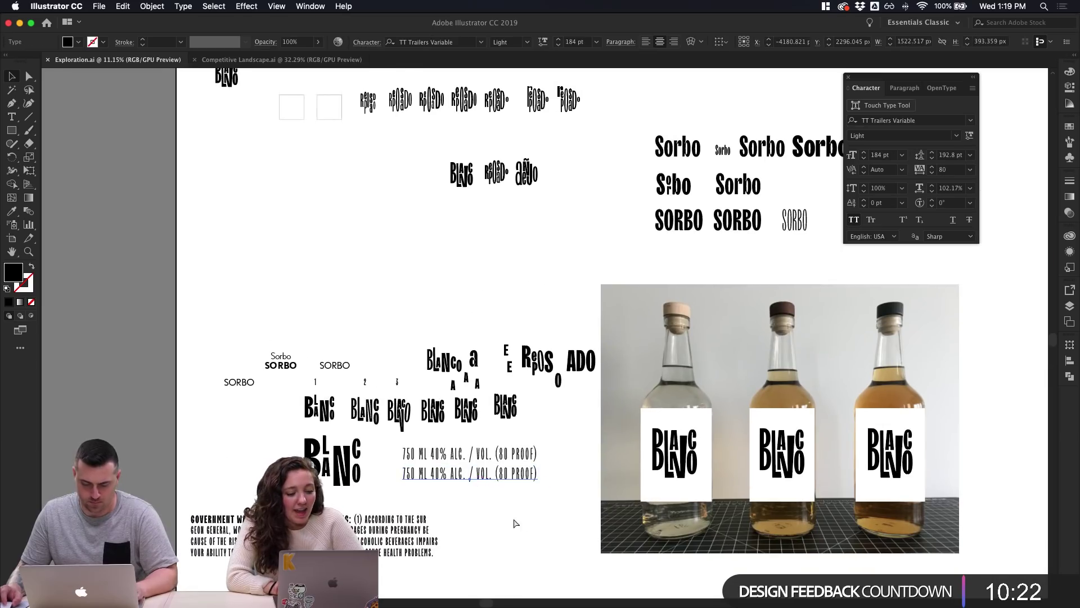
mouse_move(517, 605)
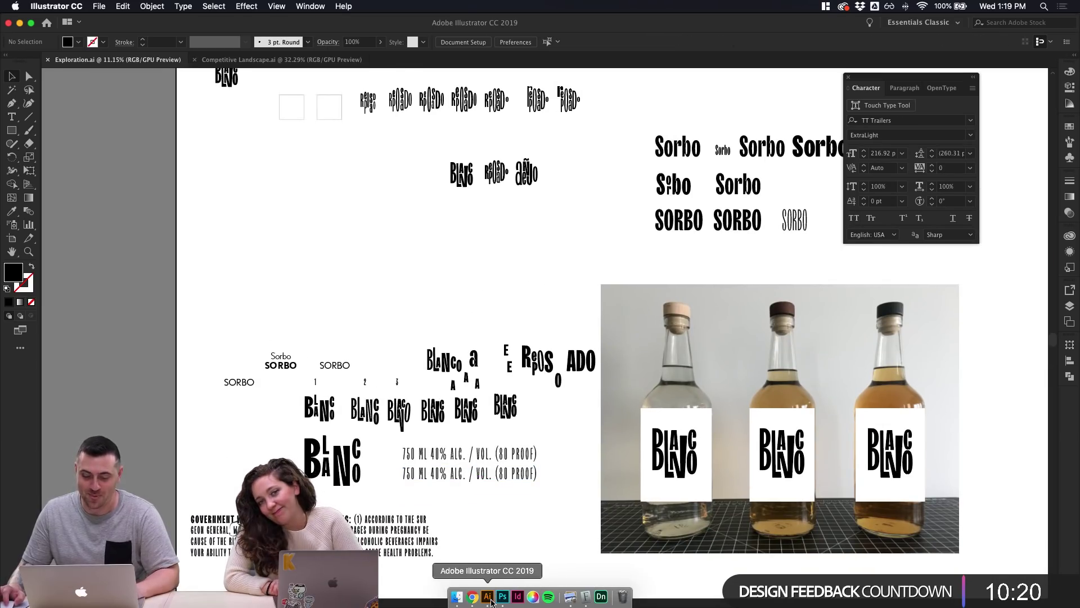
click(505, 597)
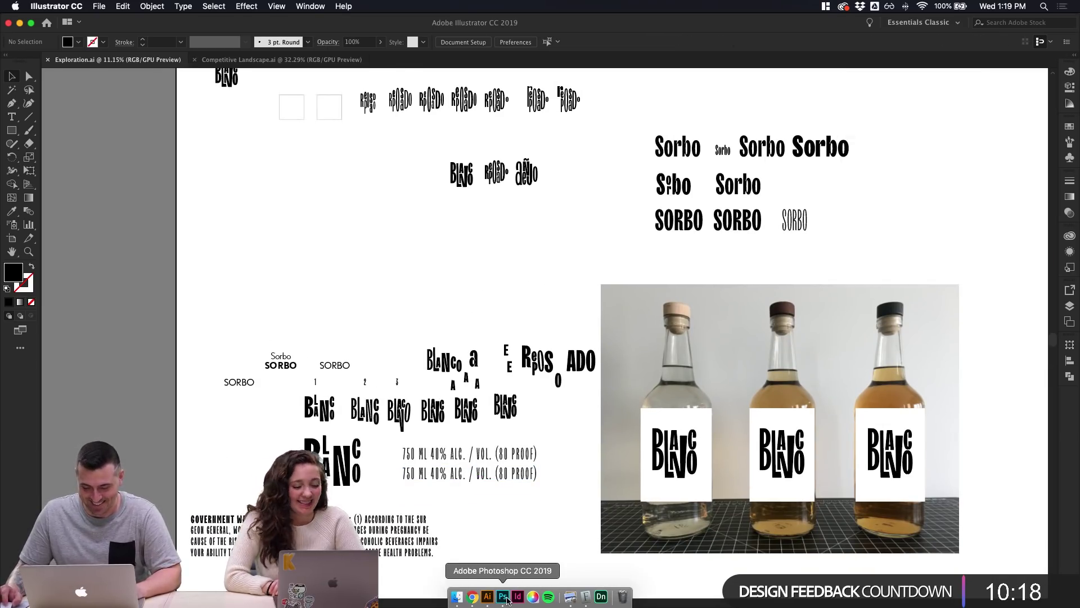
Scale the Añejo wordmark down to about 13.5 × 16.7 in with its top at Y 2.76 in, and hide the Anejo group
click(860, 439)
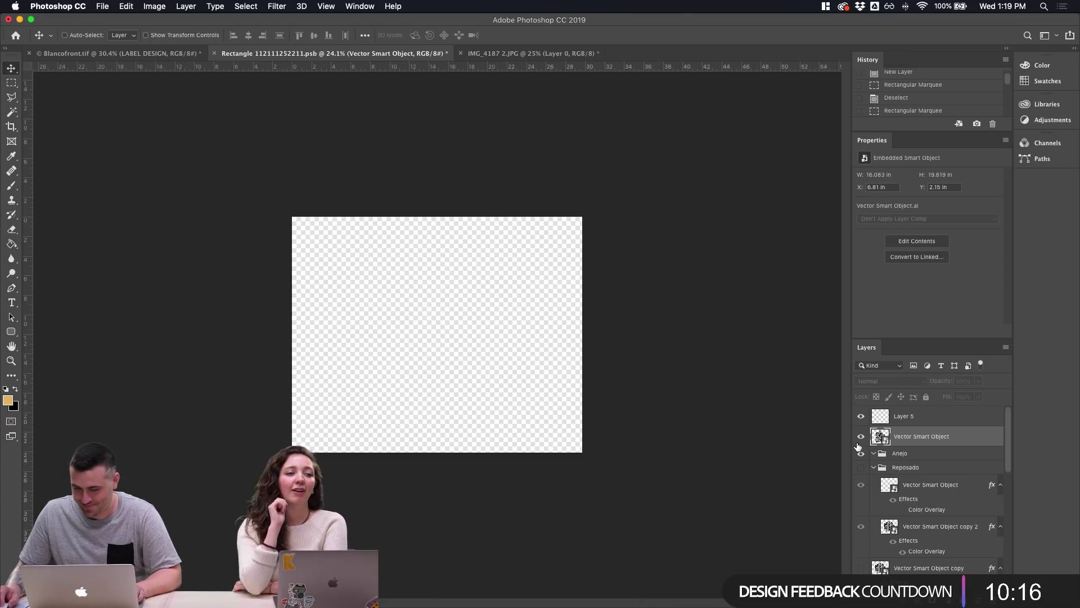
click(859, 439)
key(super+t)
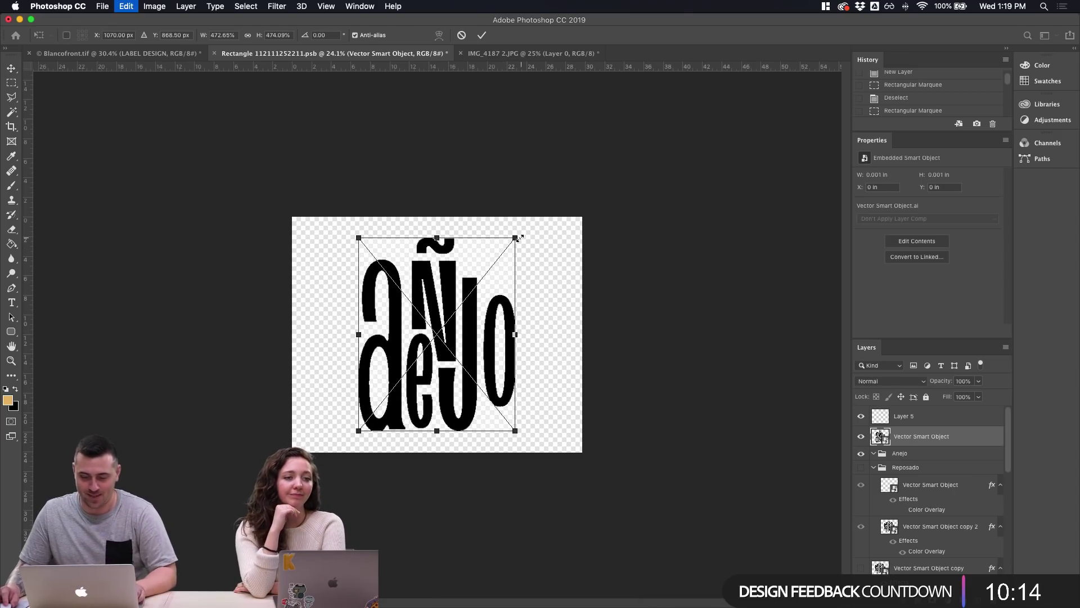
drag(519, 237, 503, 253)
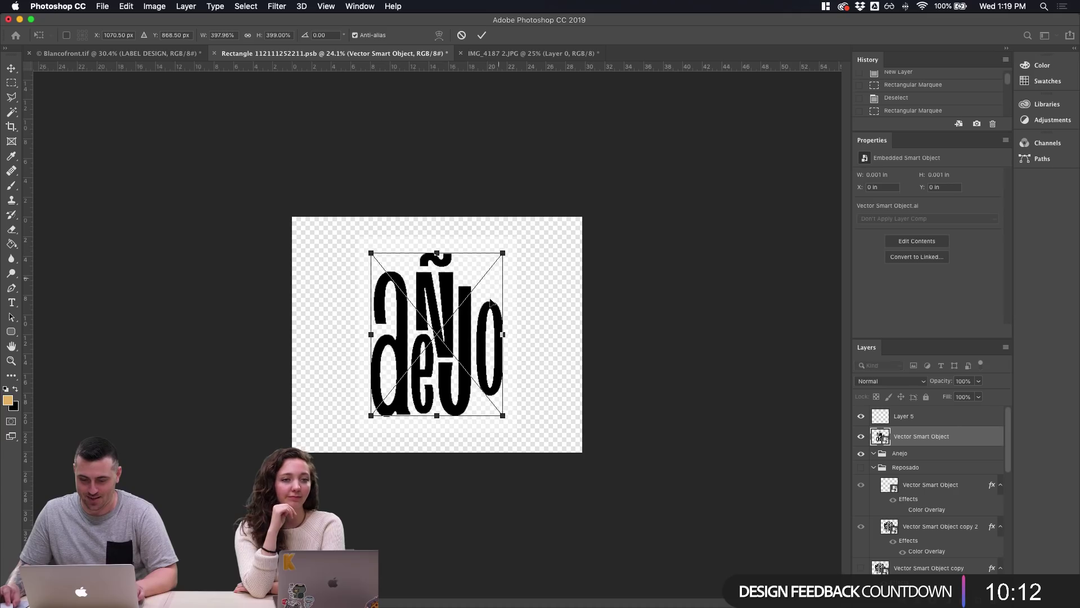
key(shift+Up)
key(shift+Up)
key(shift+Up)
key(shift+Up)
key(shift+Up)
key(shift+Up)
key(shift+Up)
key(shift+Up)
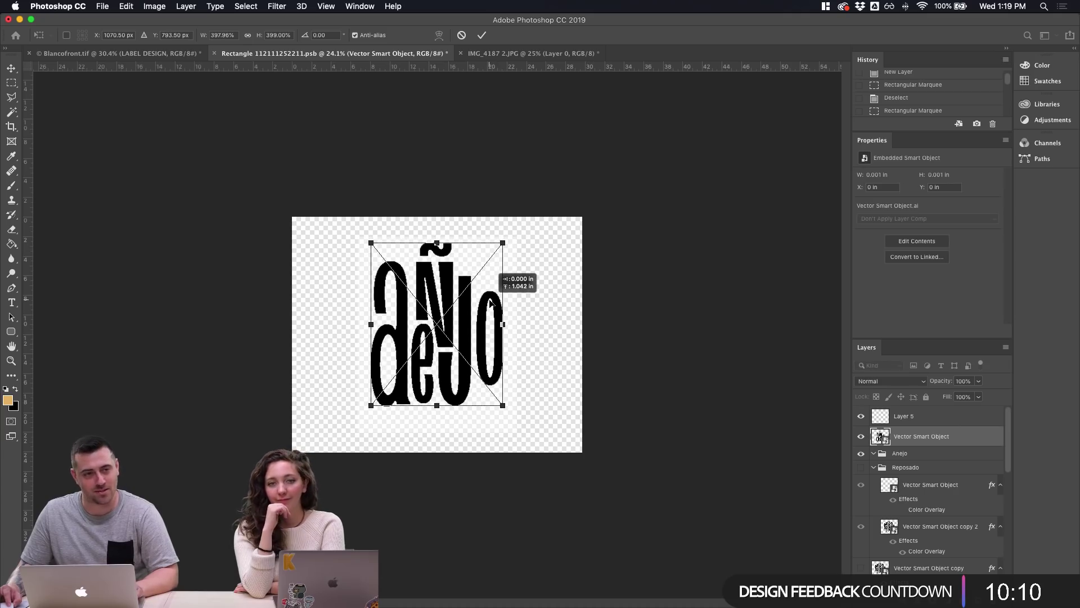
key(Down)
key(Down)
key(Down)
key(Down)
key(Down)
key(Down)
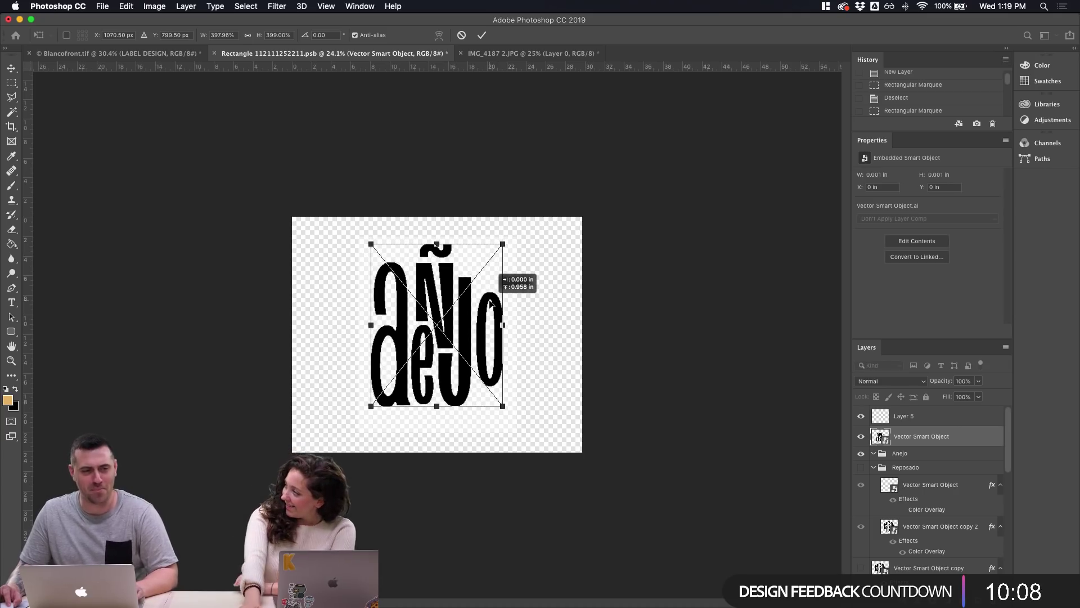
key(Return)
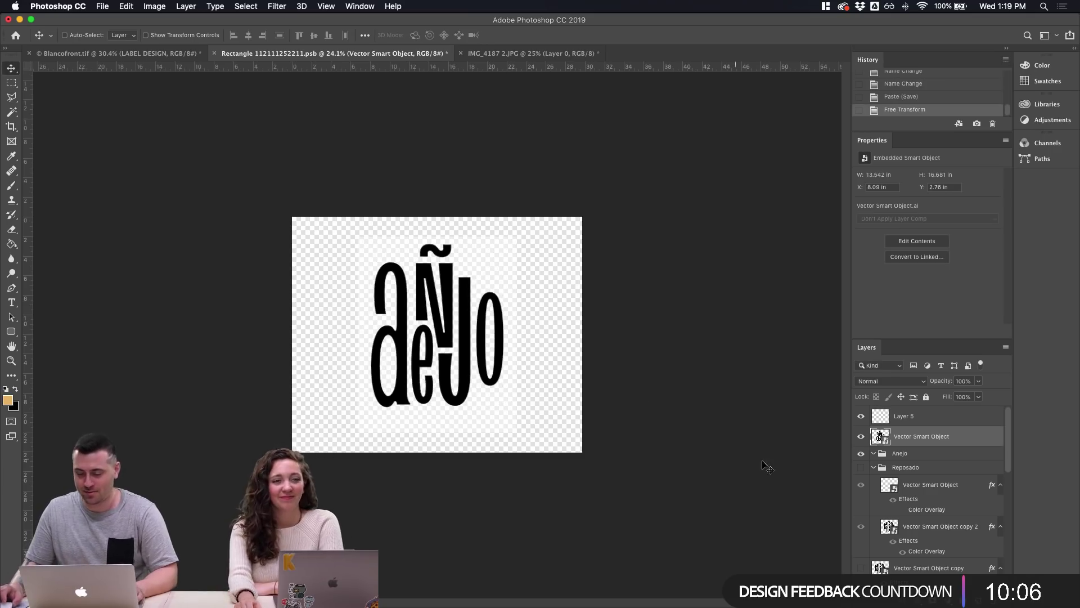
click(861, 454)
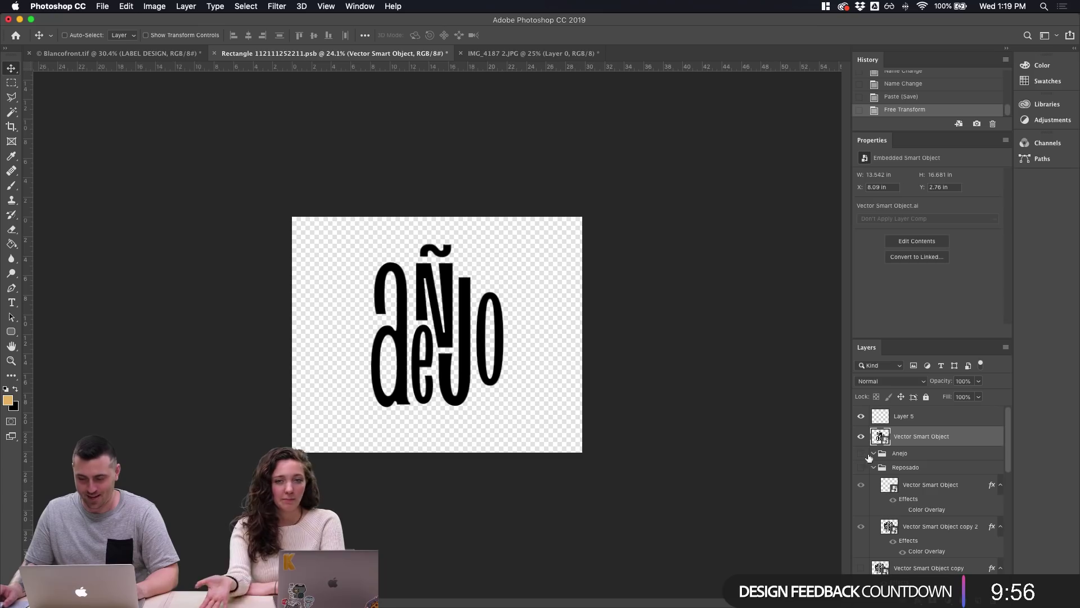
Move the Añejo wordmark layer into the Anejo group and paste the volume text as a Smart Object beneath the wordmark
drag(892, 447, 885, 455)
key(super+v)
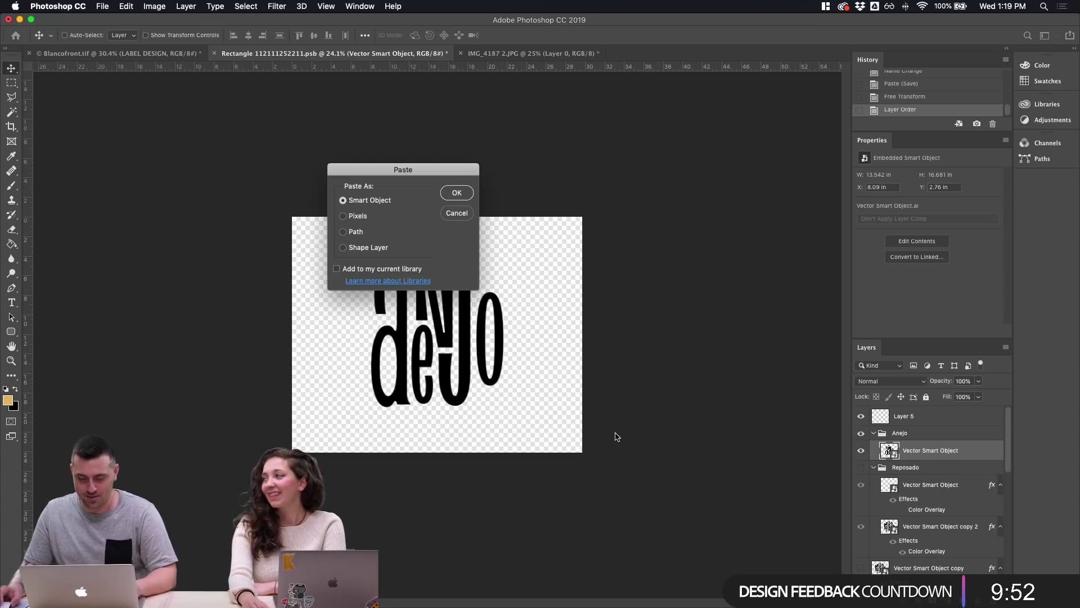
key(Return)
drag(529, 308, 474, 436)
key(Return)
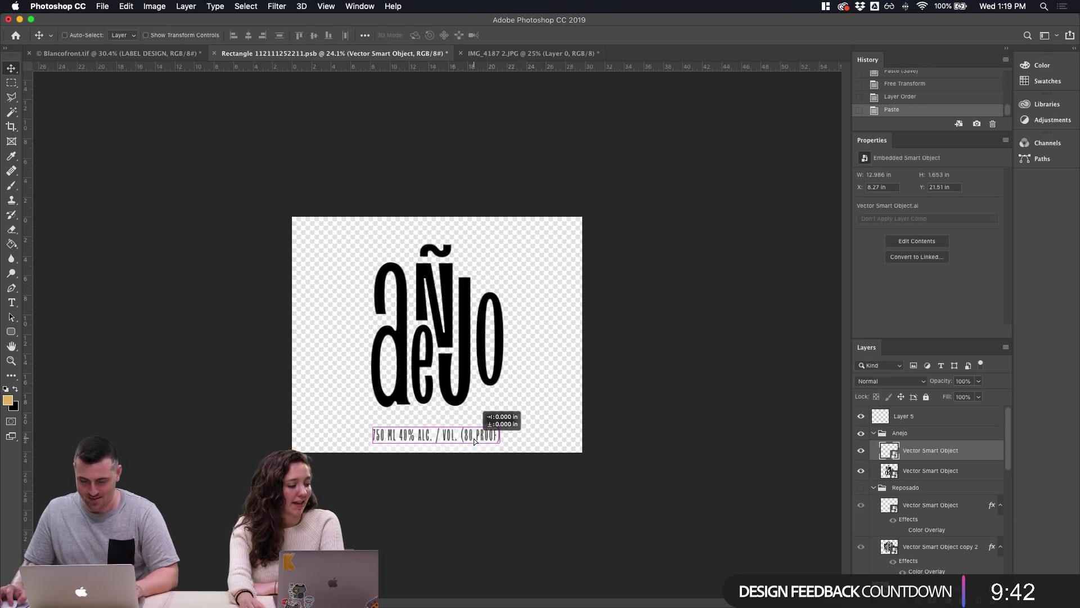
Lower the volume text to about Y 22.11 in, then save the artwork and view it on the bottle in Blancofront.tif
key(super+0)
drag(521, 487, 521, 499)
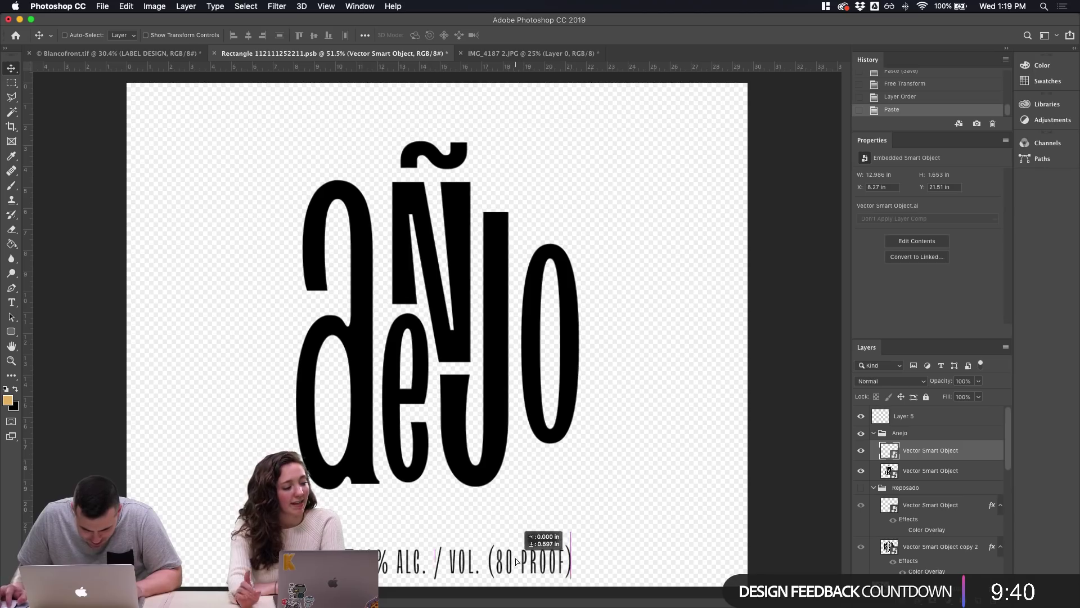
key(super+s)
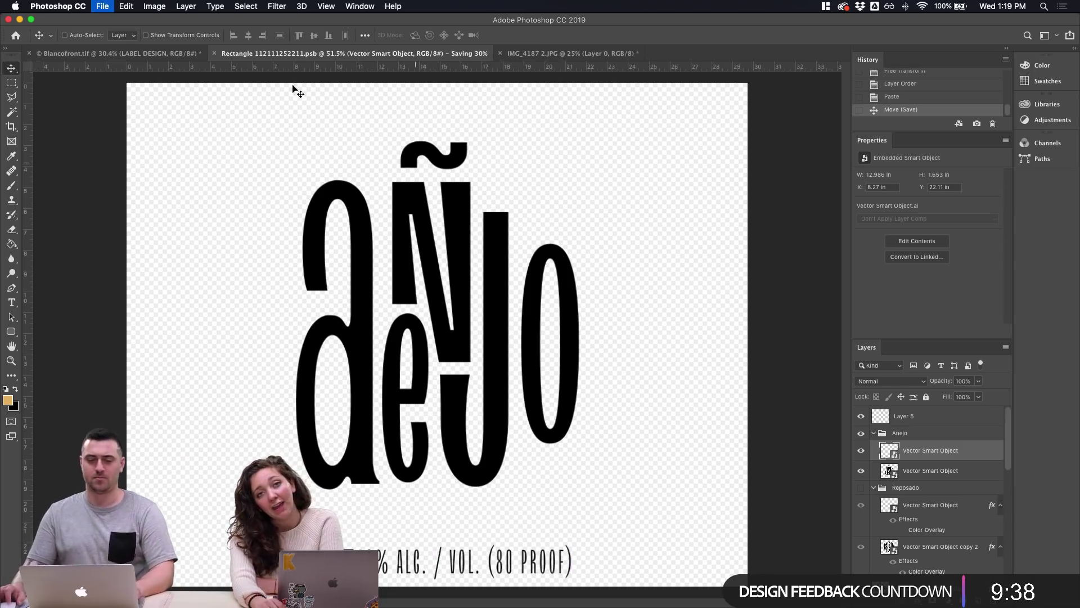
click(148, 55)
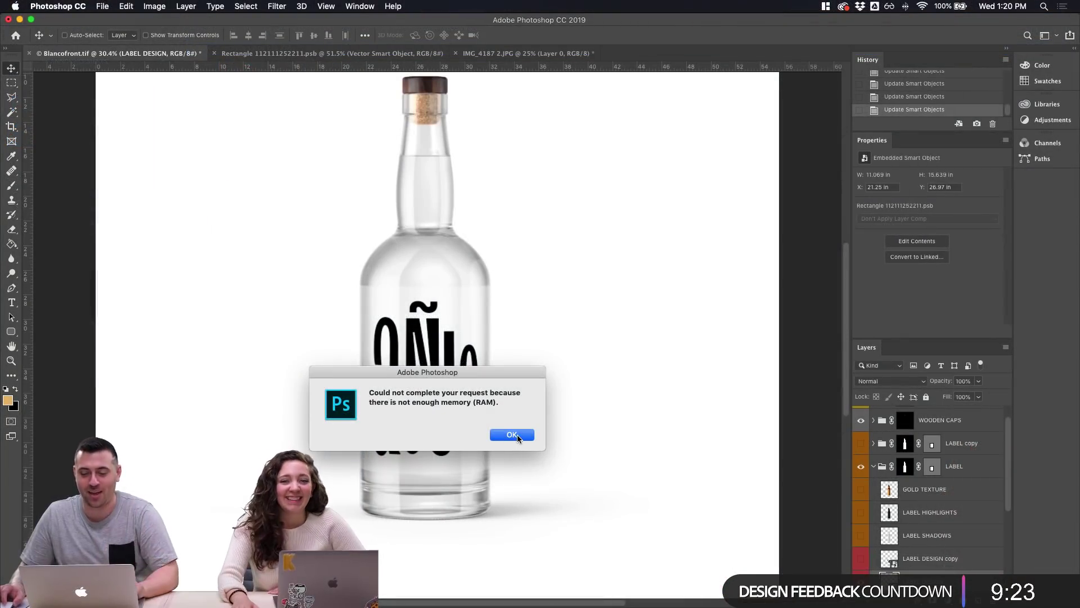
click(512, 434)
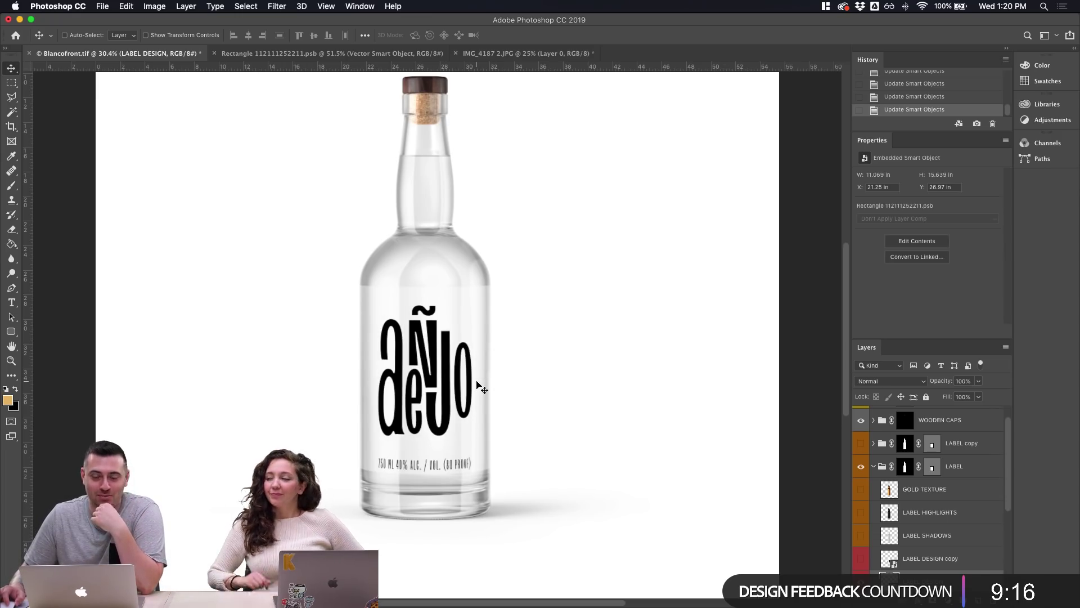
Close the bottle photo IMG_4187 2.JPG, then close and reopen the label artwork
click(310, 54)
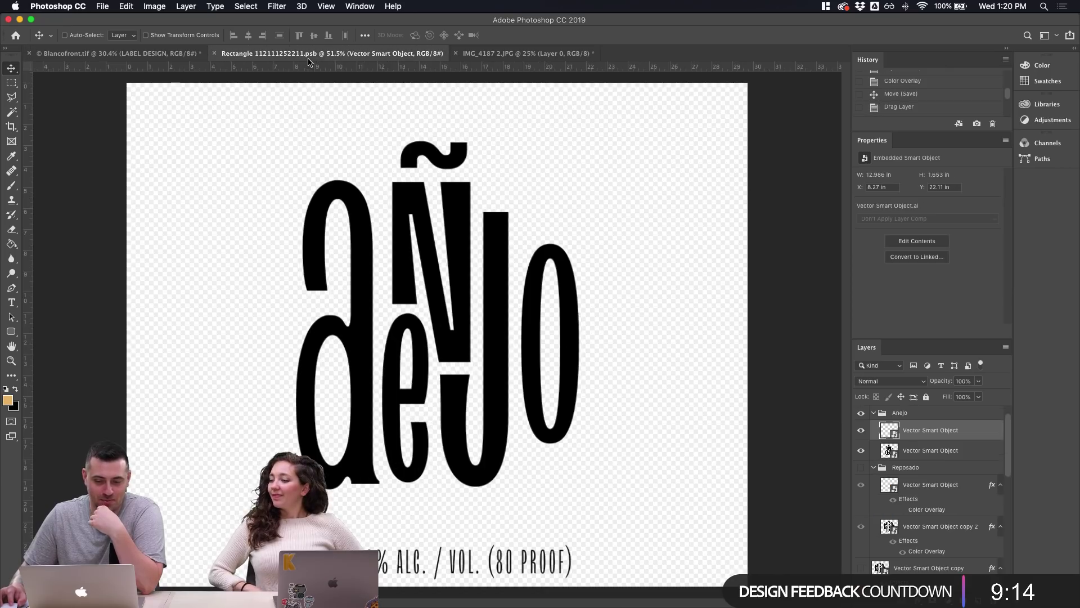
click(489, 54)
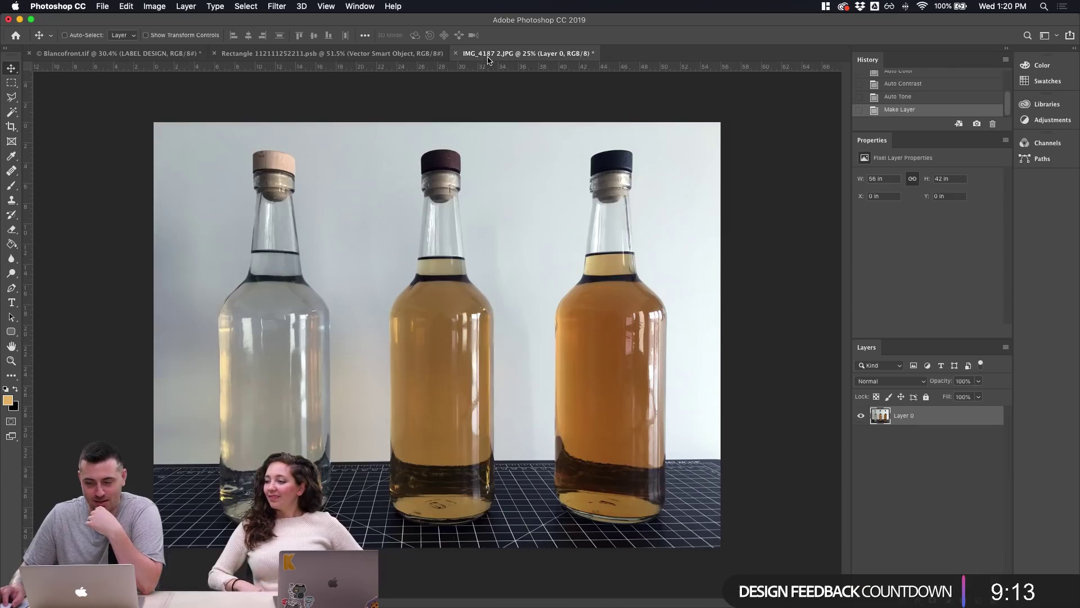
click(457, 54)
click(505, 209)
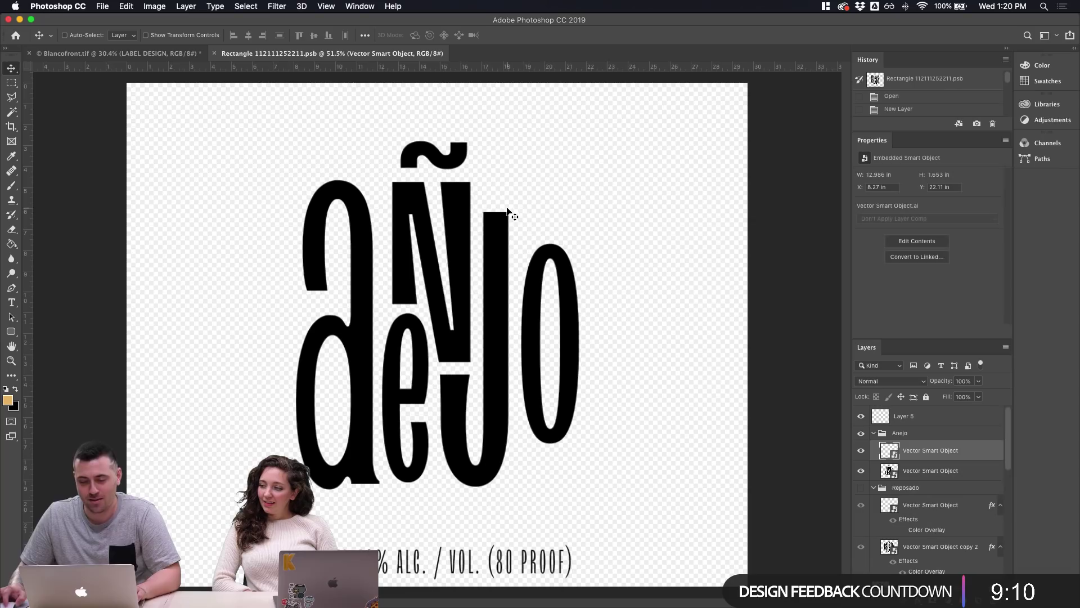
click(214, 54)
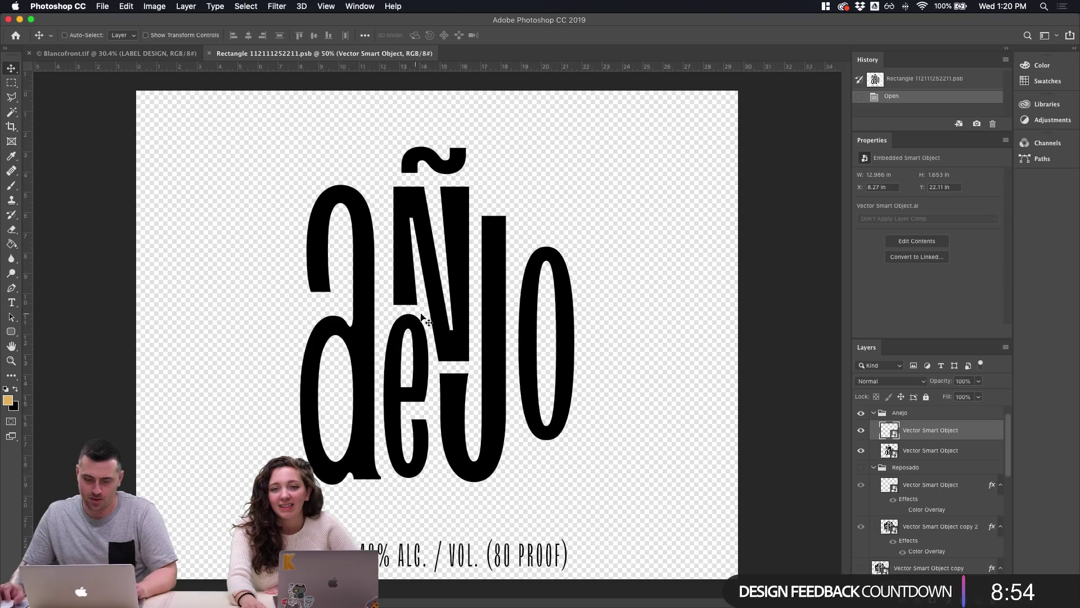
Show and duplicate Layer 4, place the copy in the Anejo group beneath the wordmark, and collapse the Reposado group
scroll(884, 490, down, 3)
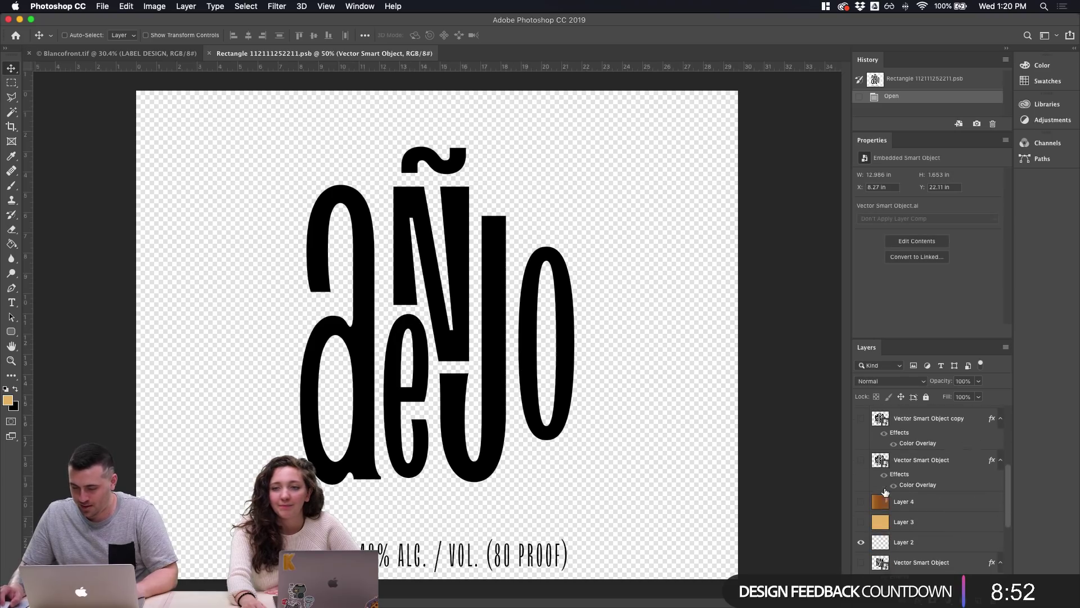
click(859, 502)
click(911, 502)
key(alt+Right)
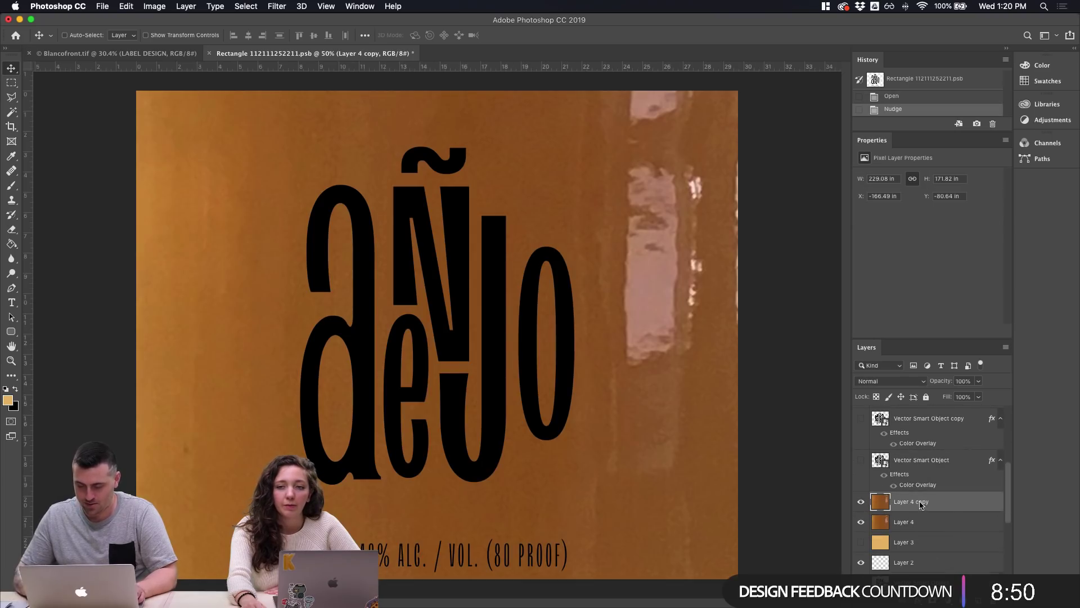
drag(921, 505, 921, 478)
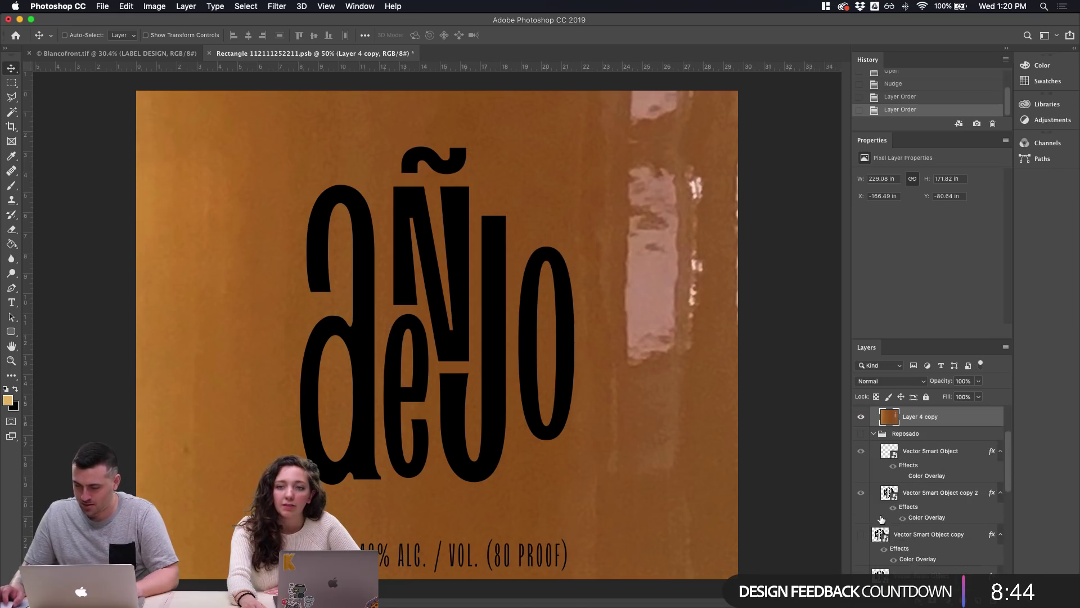
scroll(878, 478, up, 3)
click(875, 507)
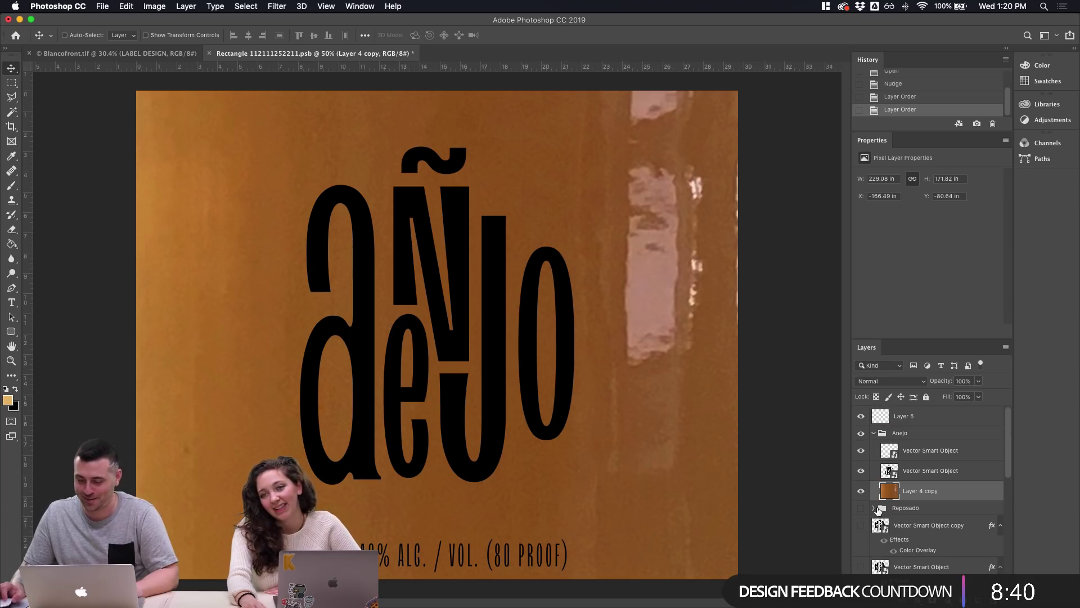
Enlarge the layer list, check the Añejo wordmark layer by toggling its visibility, and select it
drag(923, 338, 942, 247)
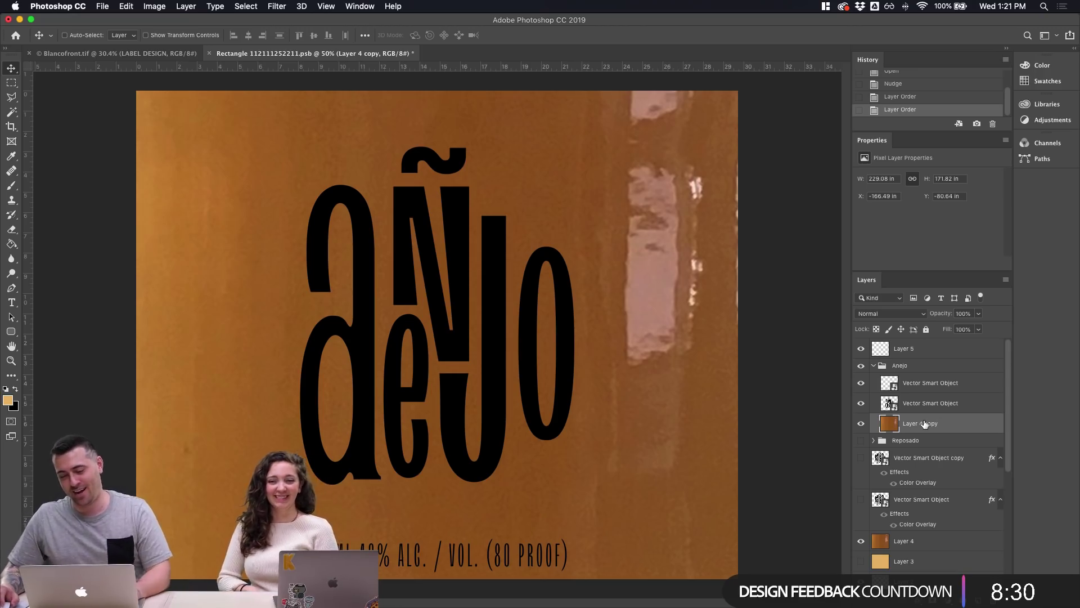
click(861, 403)
click(861, 403)
click(925, 406)
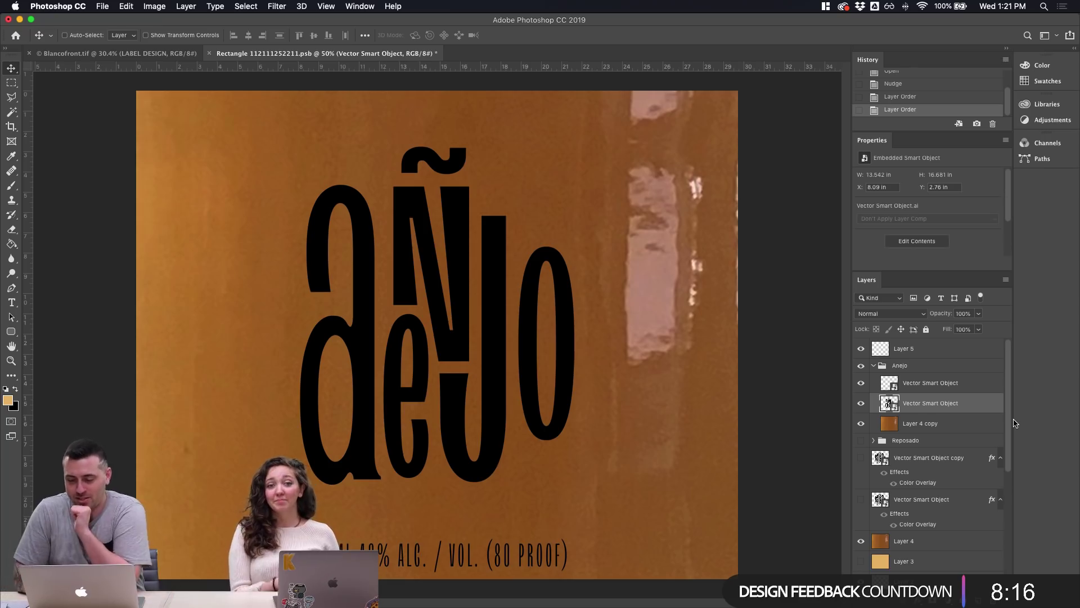
scroll(962, 455, down, 2)
scroll(962, 454, down, 2)
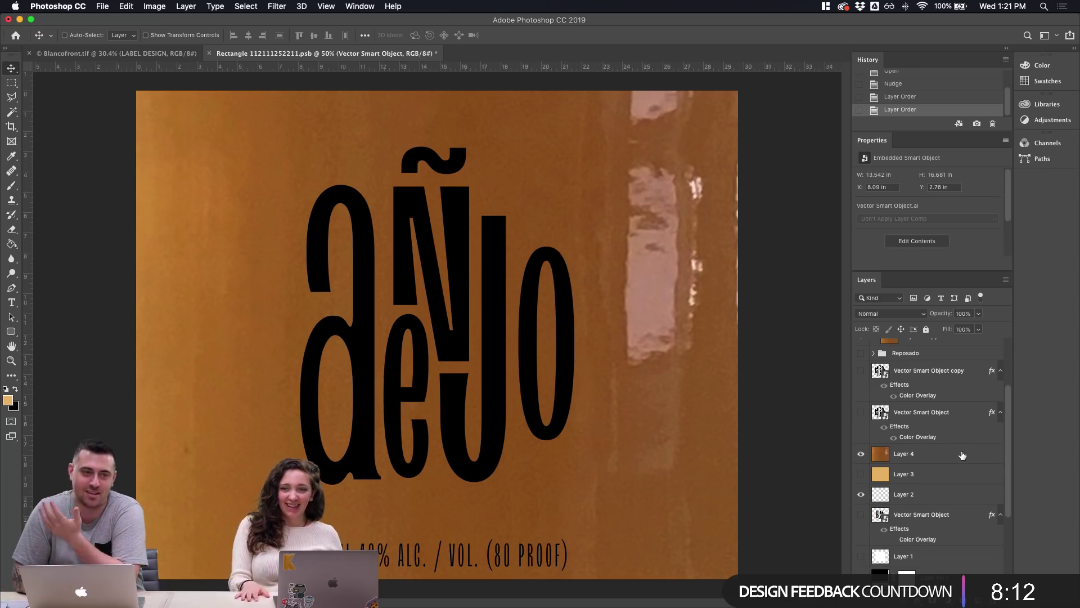
scroll(962, 455, up, 4)
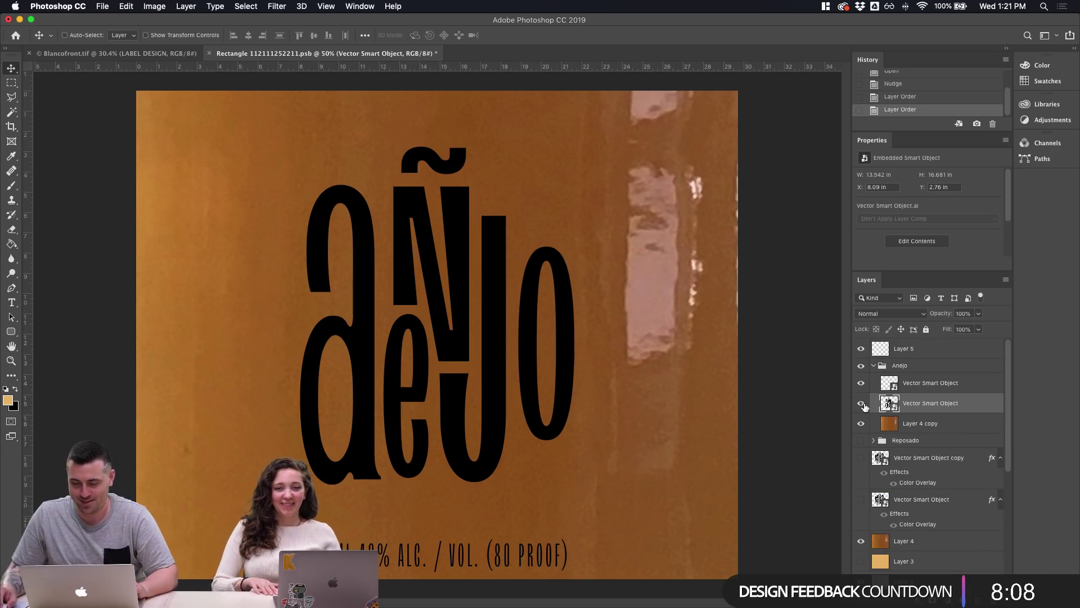
Add a Color Overlay to the Añejo wordmark and set its colour to yellow #ffe154
double_click(969, 410)
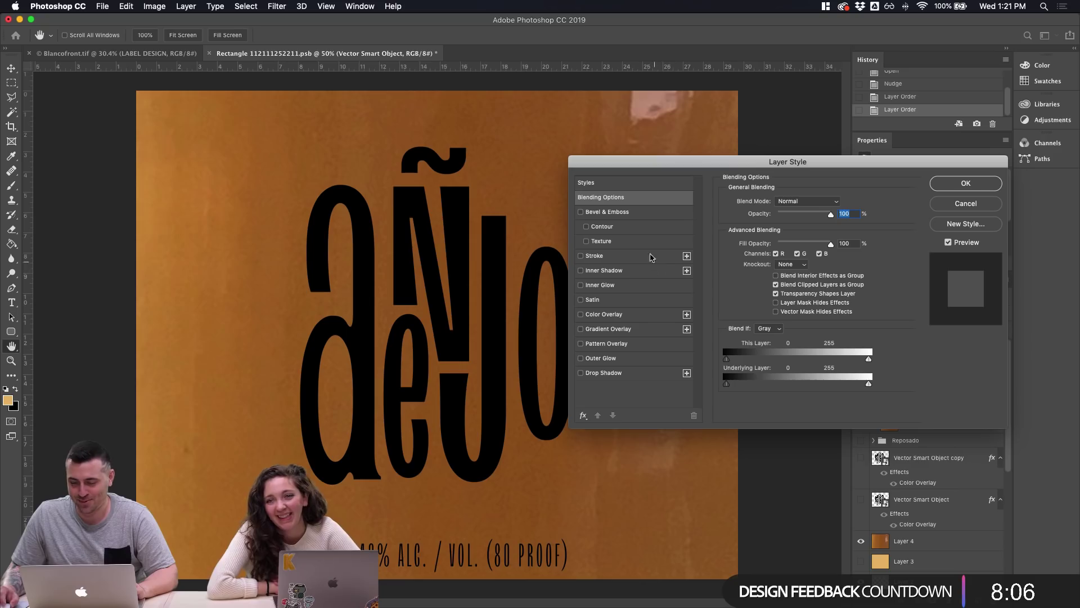
click(605, 314)
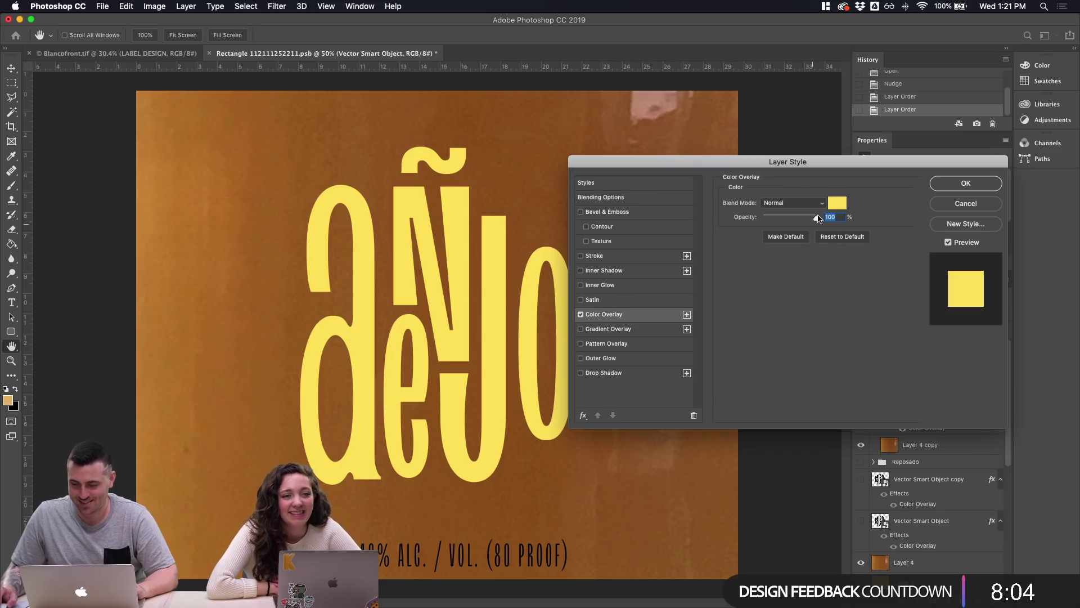
click(838, 203)
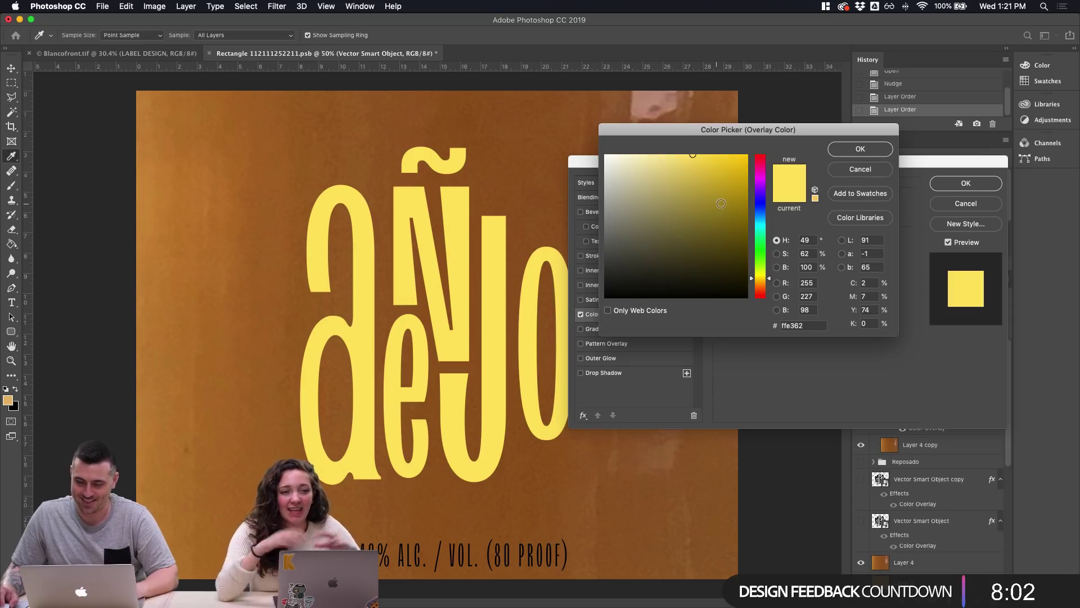
click(860, 169)
click(839, 205)
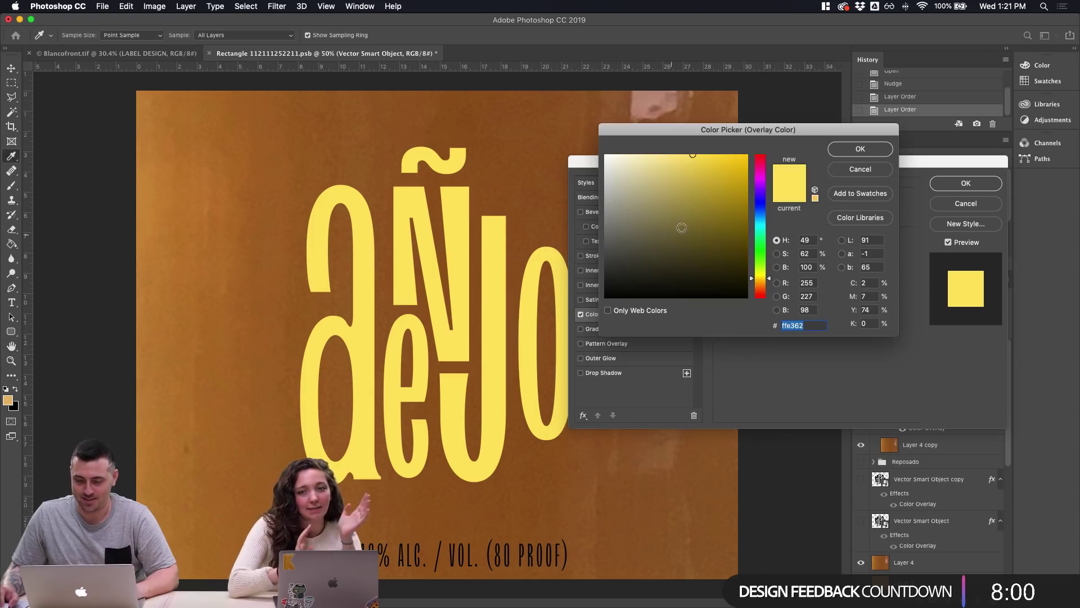
click(667, 180)
drag(737, 206, 700, 151)
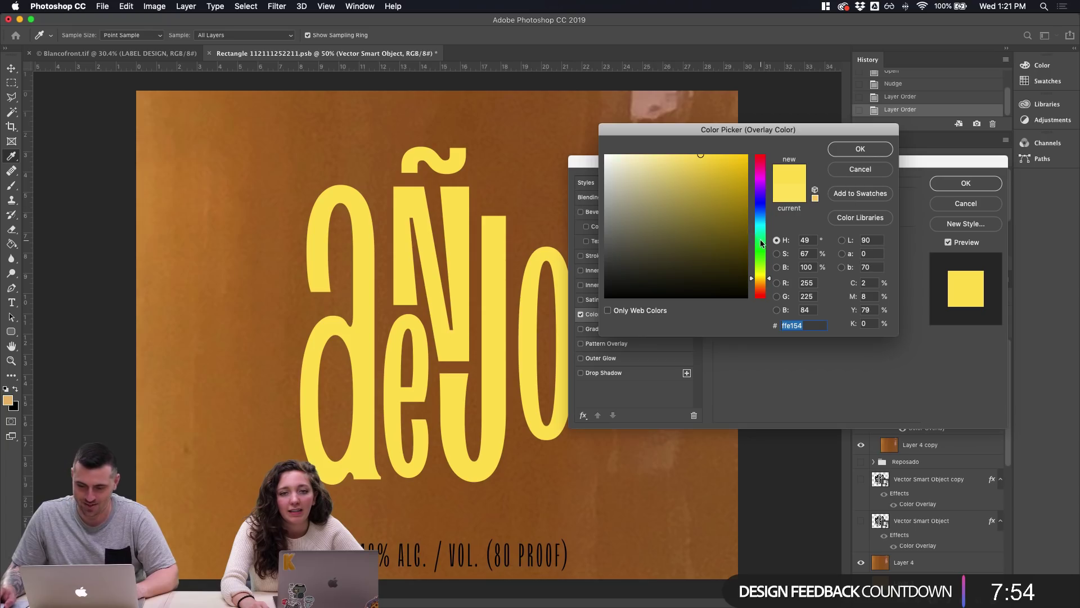
Try brighter yellow #fff154 and pale greens #edffe3 and #ddffcb as the wordmark's overlay colour
drag(761, 242, 759, 278)
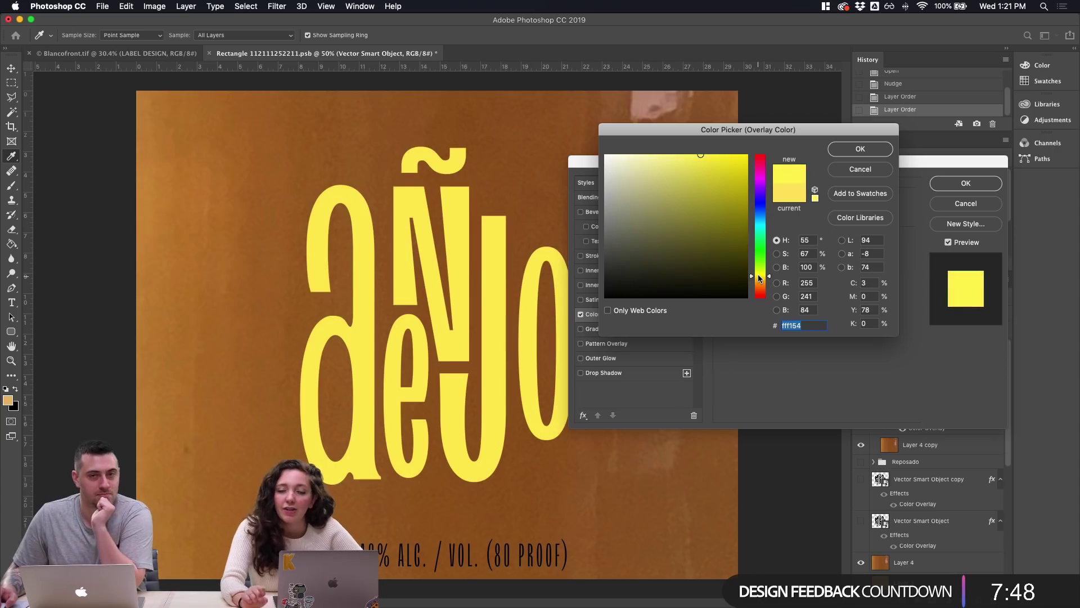
mouse_move(759, 278)
mouse_down()
mouse_move(765, 164)
mouse_move(763, 260)
mouse_up()
click(620, 152)
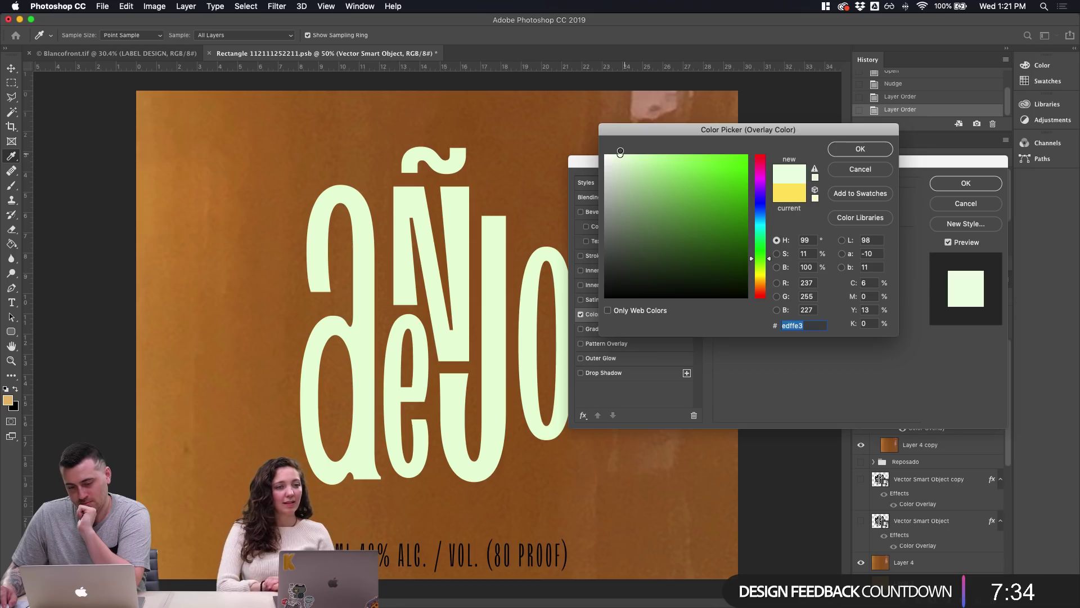
drag(620, 152, 635, 152)
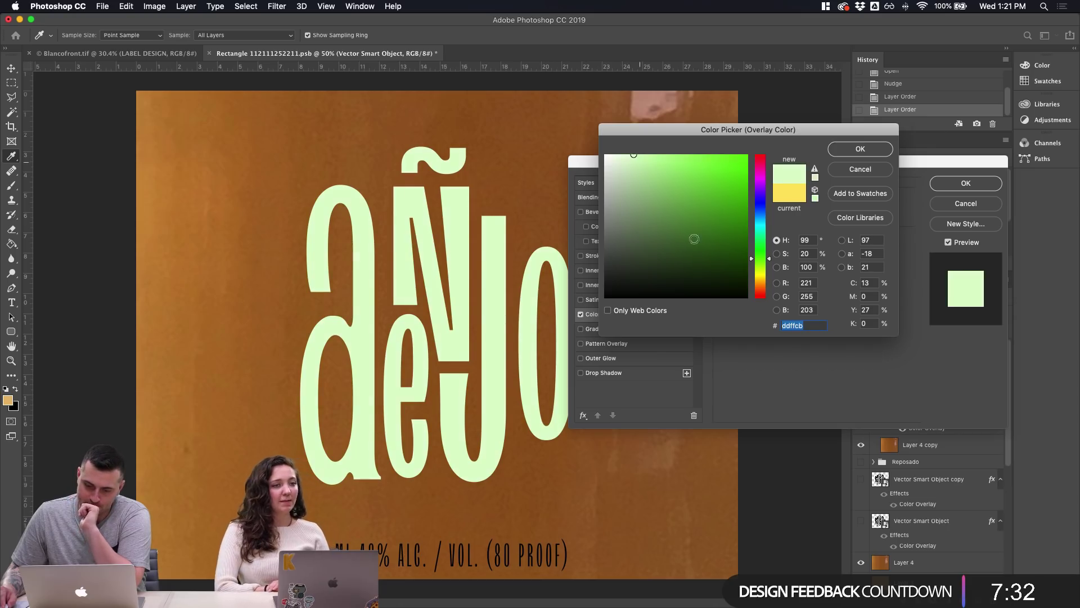
Try pale yellow and cream overlay tones on the wordmark, from #e7ffcb and #f8ffcb to #ffffde and #fcffde
drag(752, 262, 753, 265)
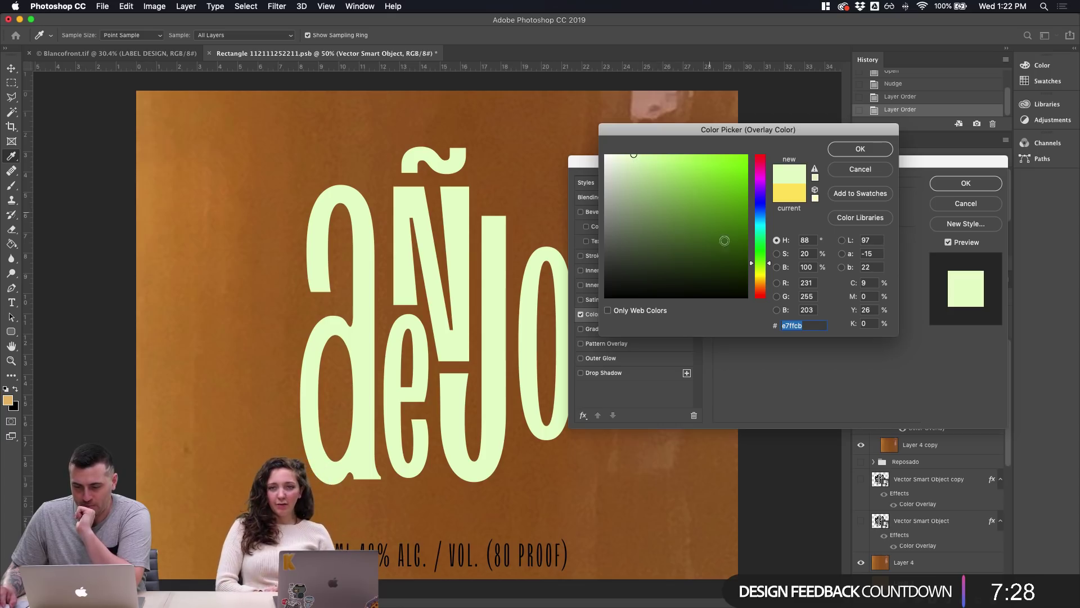
drag(770, 268, 771, 272)
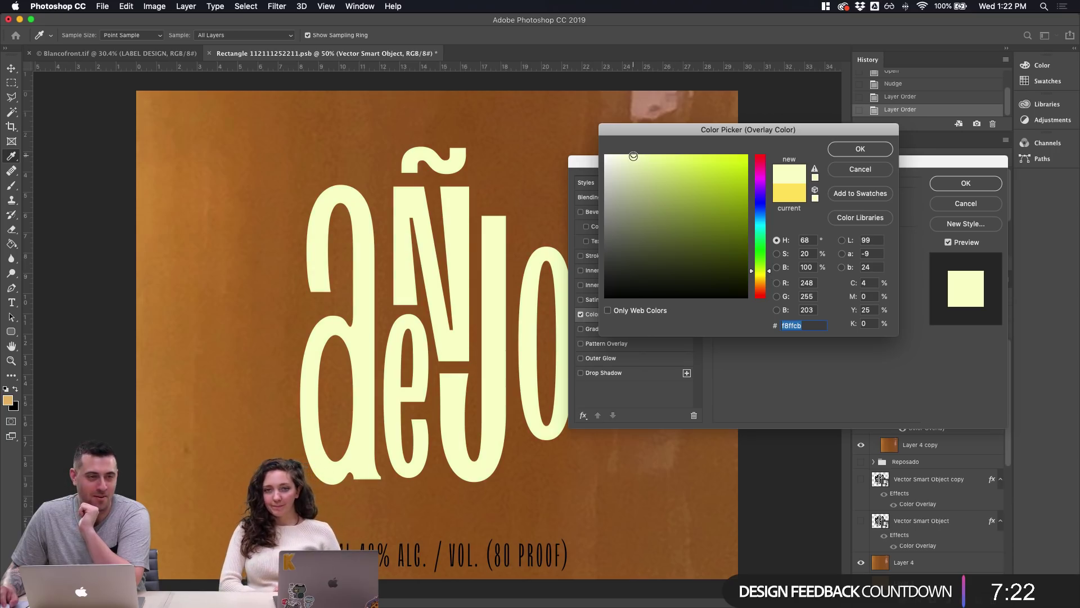
click(634, 156)
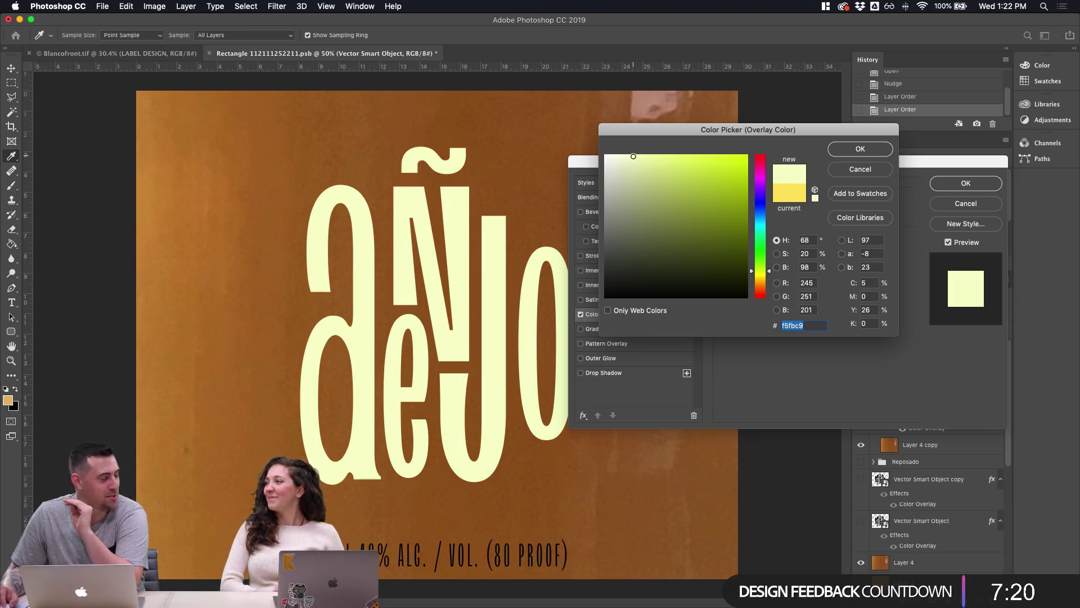
drag(634, 156, 623, 154)
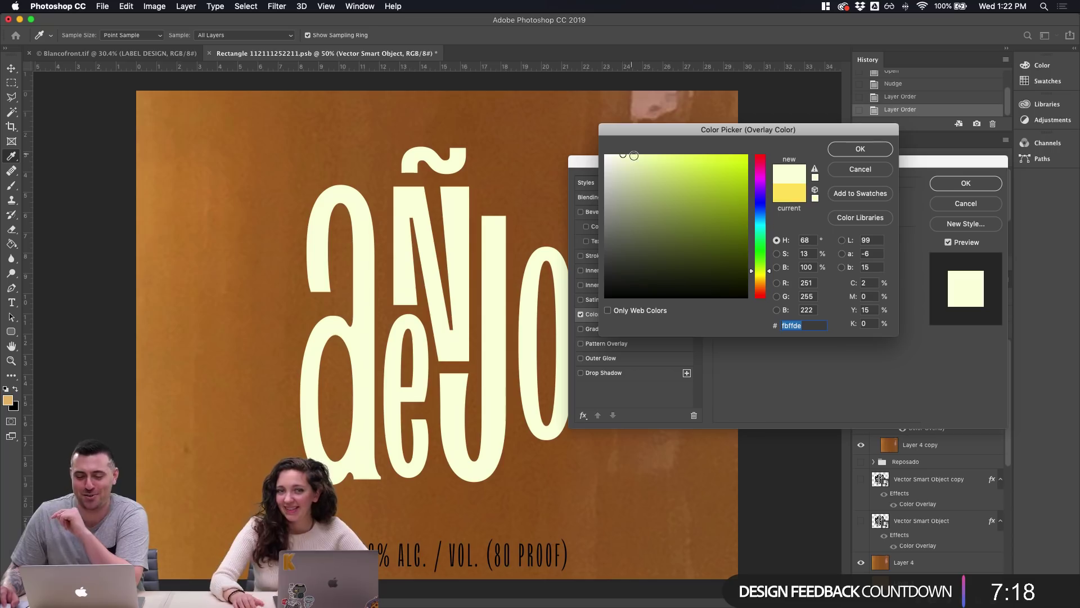
click(769, 275)
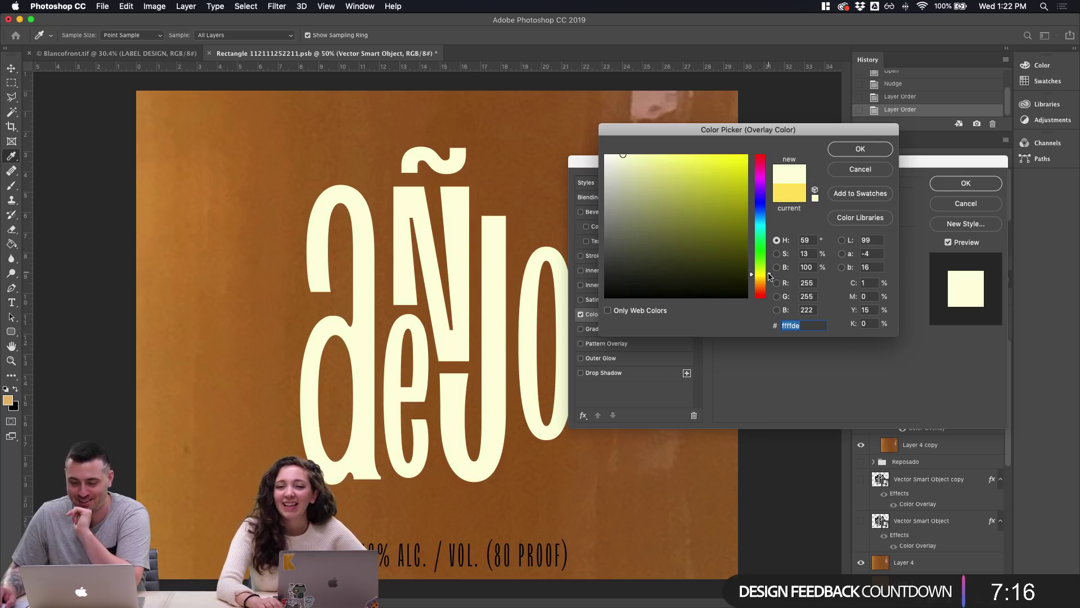
drag(770, 276, 770, 274)
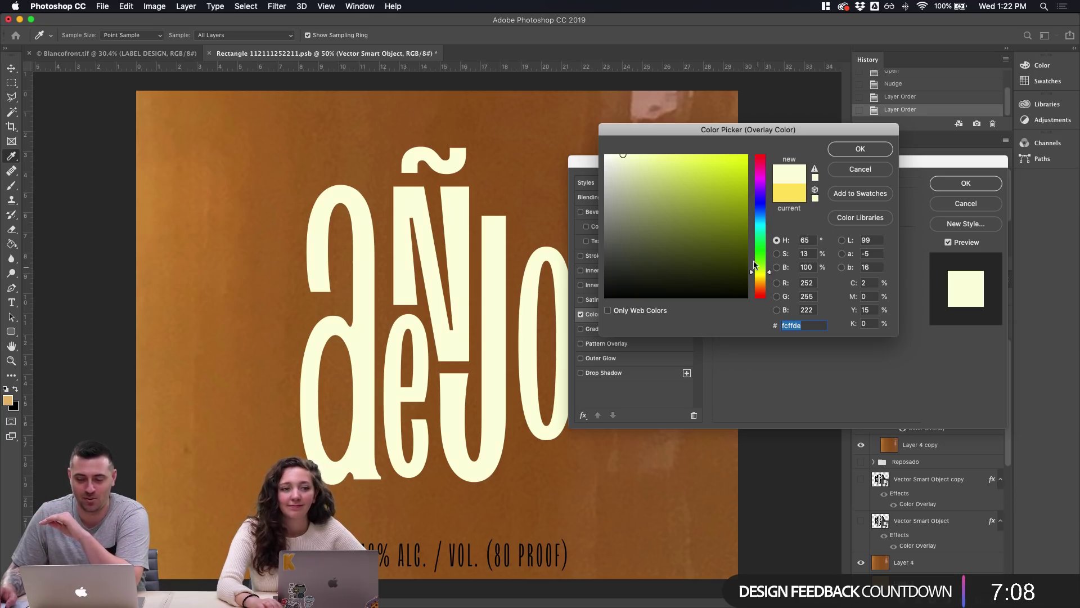
Try pink #ff6be8 and golden yellow #ffc96b as the Añejo wordmark's overlay colour
click(768, 174)
mouse_move(721, 173)
mouse_down()
mouse_move(705, 142)
mouse_move(715, 174)
mouse_move(687, 154)
mouse_up()
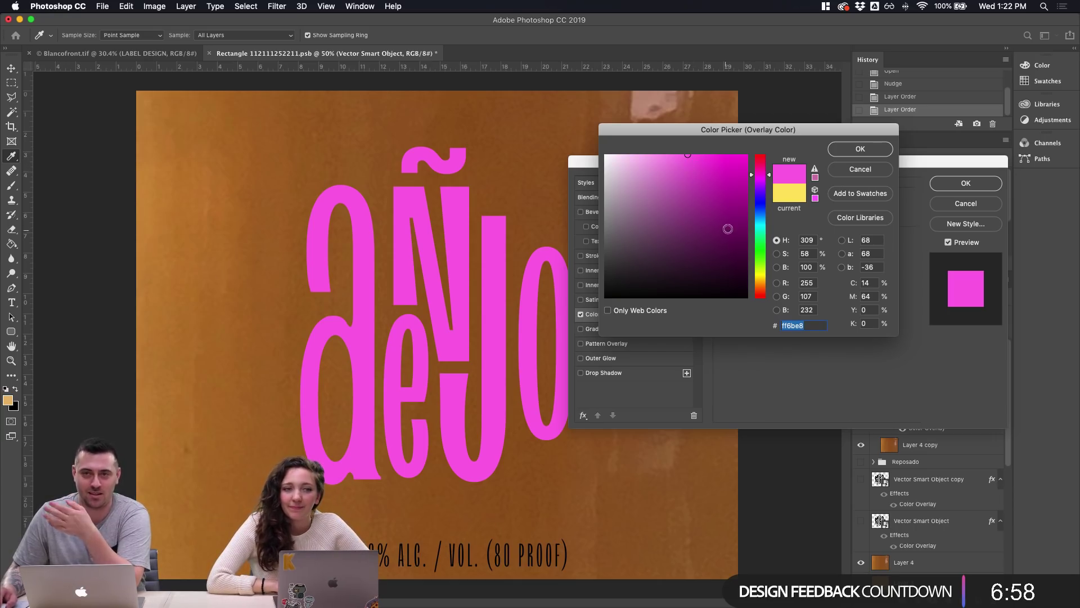
click(764, 282)
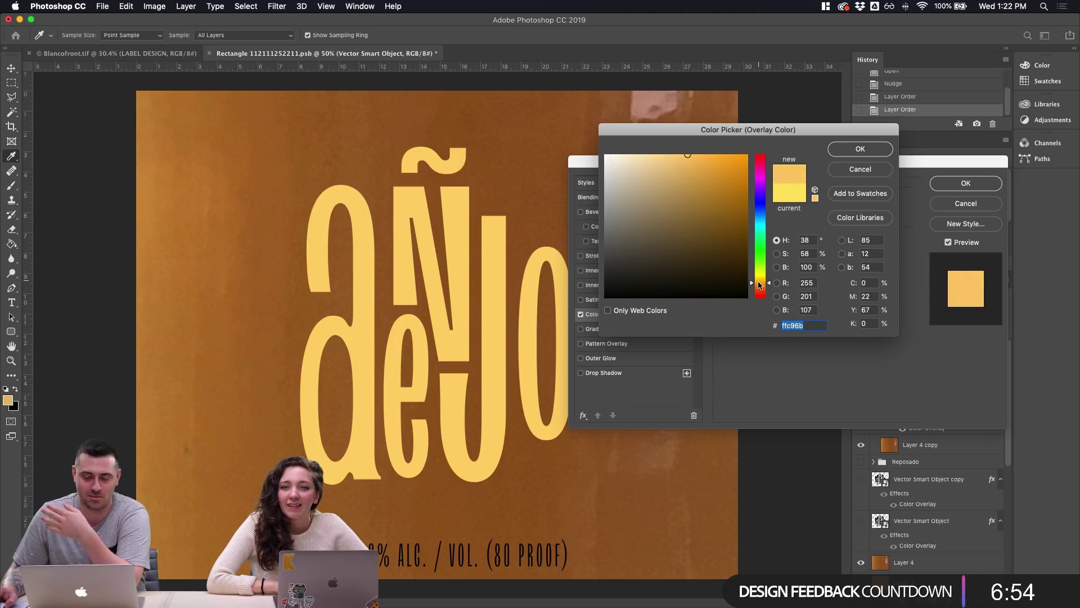
Set the Añejo wordmark's overlay to warm cream #fdecd3 at hue 35° and apply the layer style
click(760, 286)
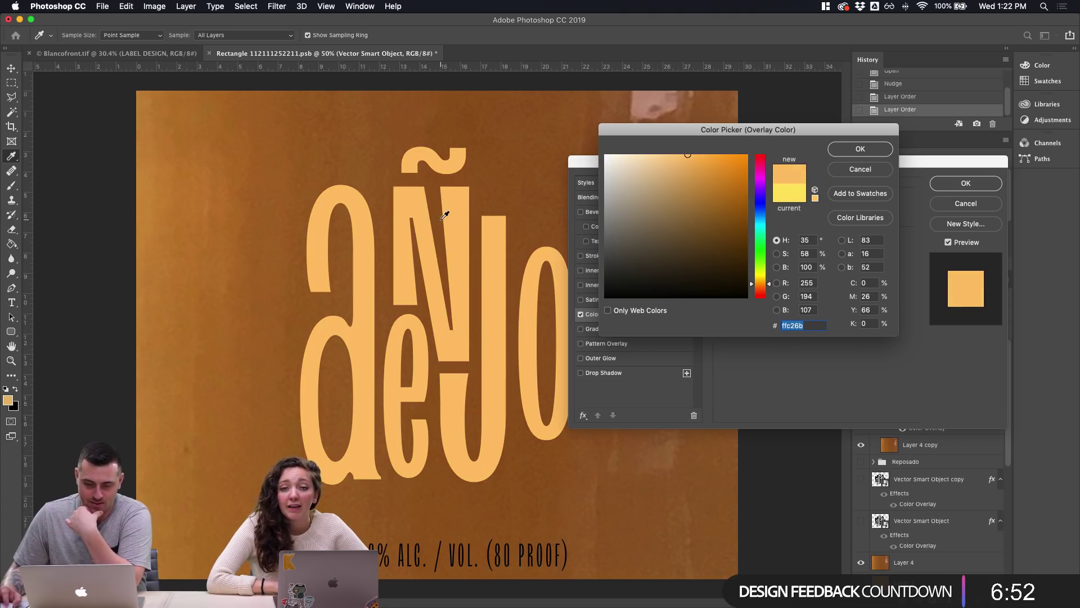
drag(668, 156, 633, 153)
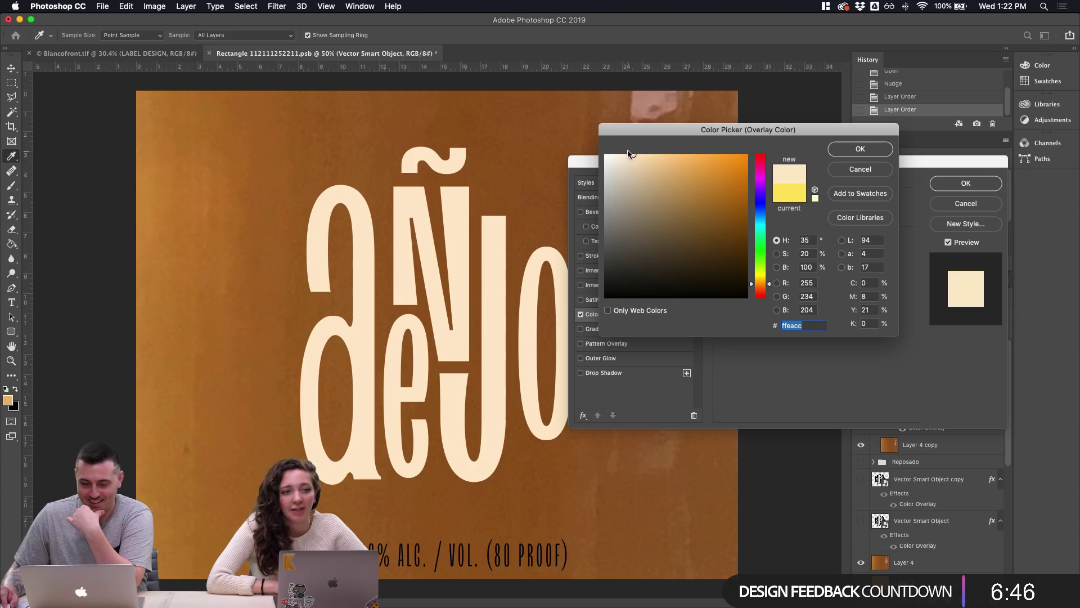
drag(632, 156, 628, 154)
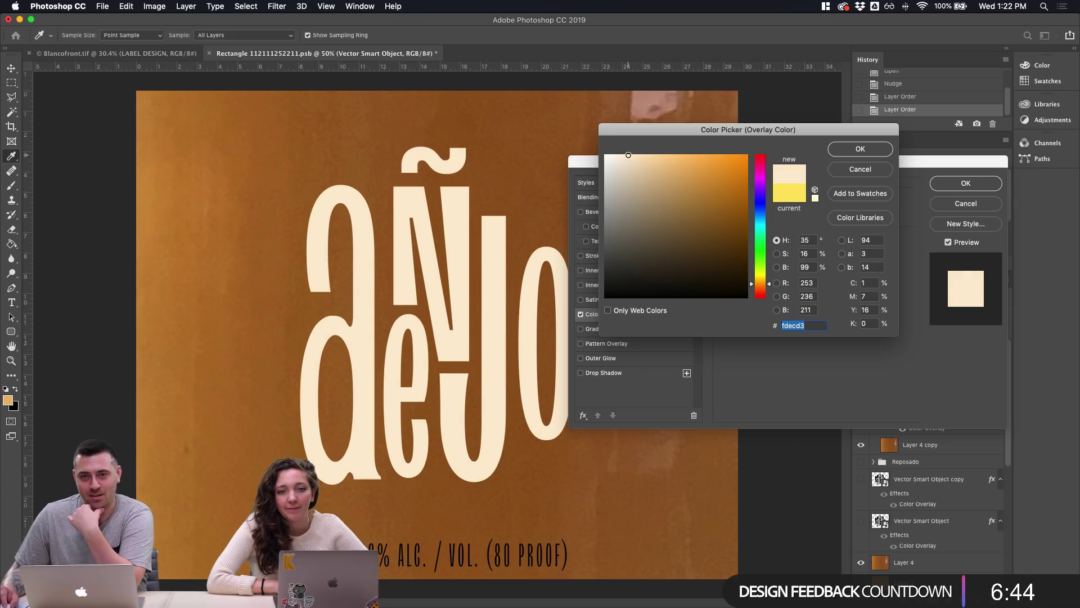
click(860, 148)
click(963, 182)
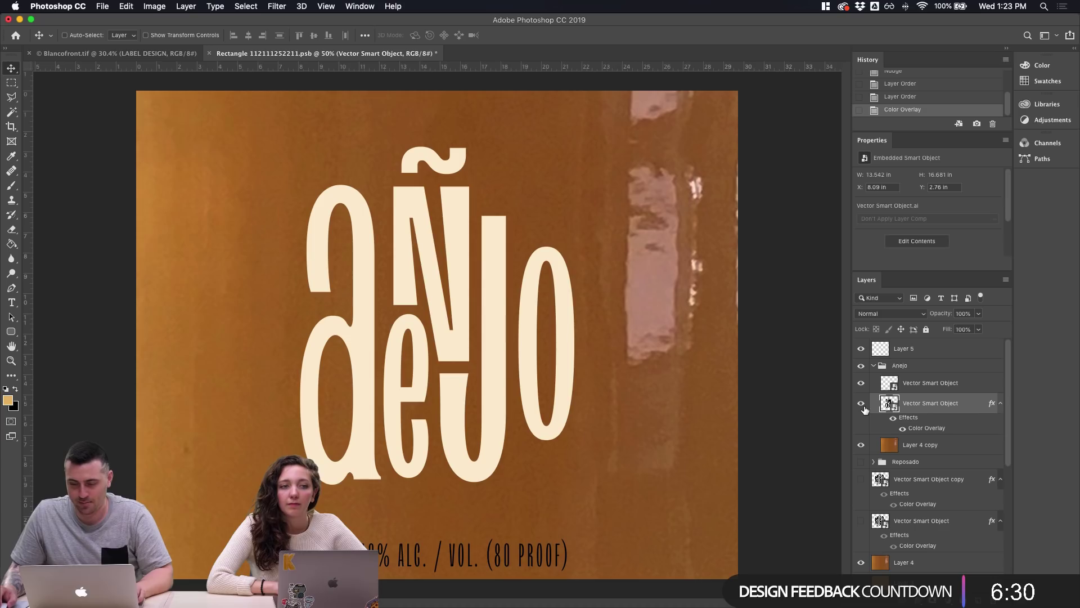
Hide the Layer 4 copy background inside the Añejo group
key(super+minus)
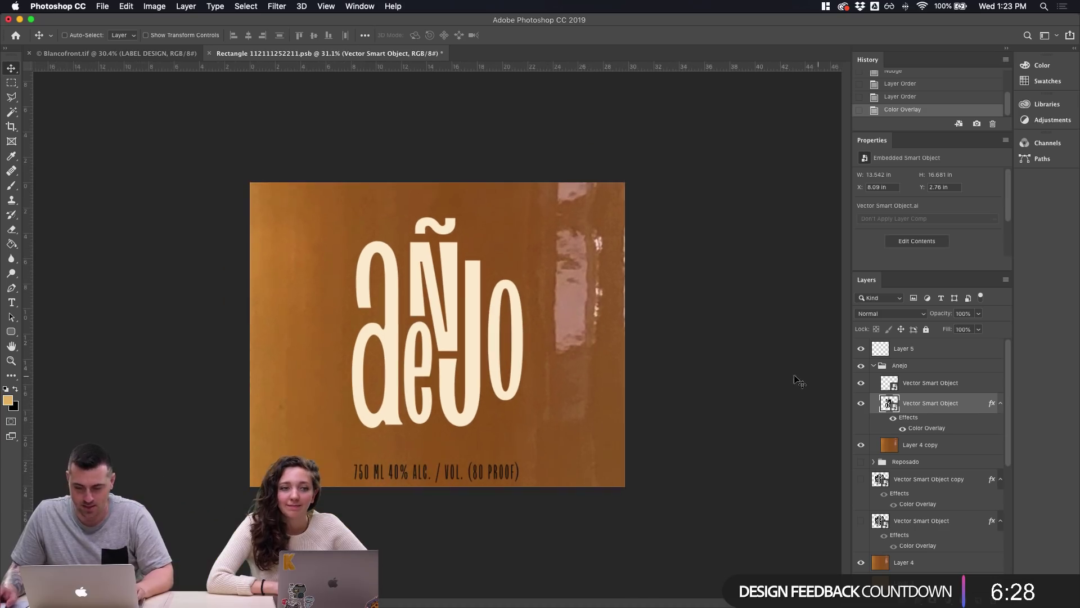
click(860, 447)
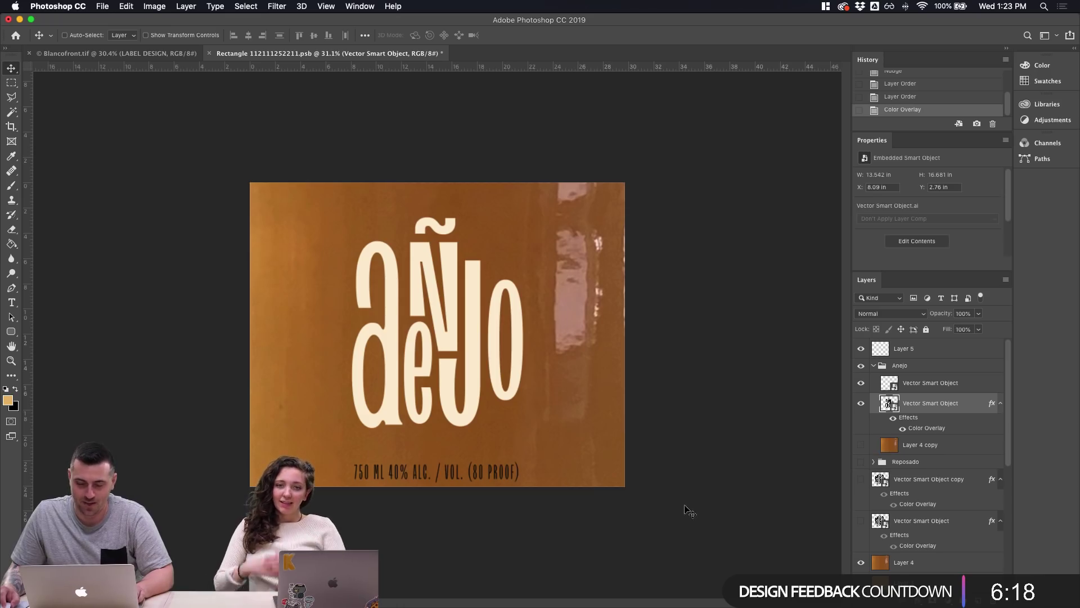
Switch to Illustrator and survey the Blanco, Reposado, Añejo and Sorbo lettering explorations in Exploration.ai
click(489, 598)
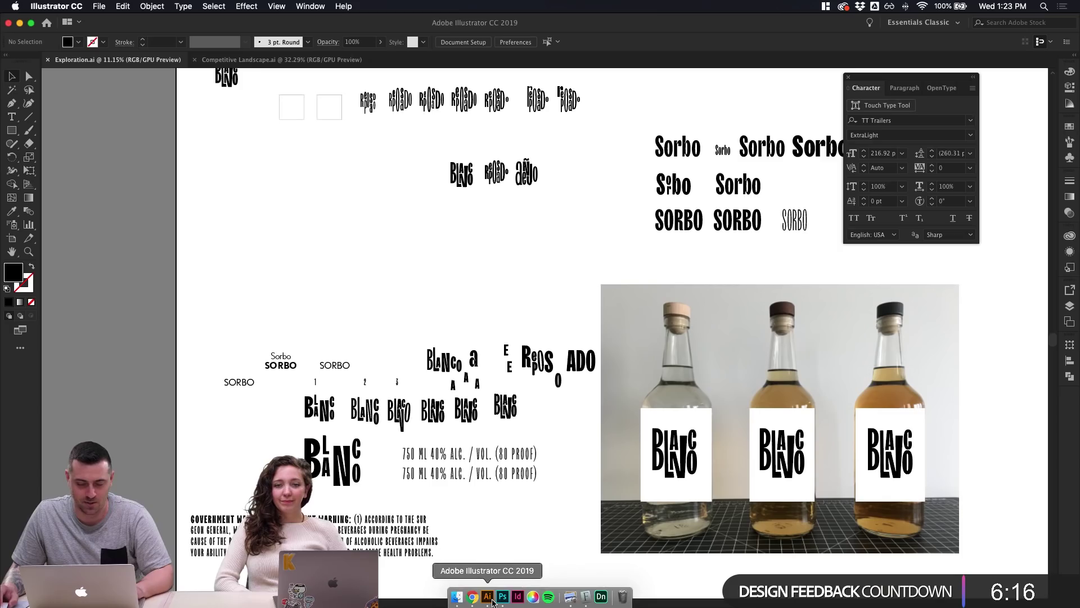
scroll(487, 335, down, 1)
scroll(384, 285, up, 5)
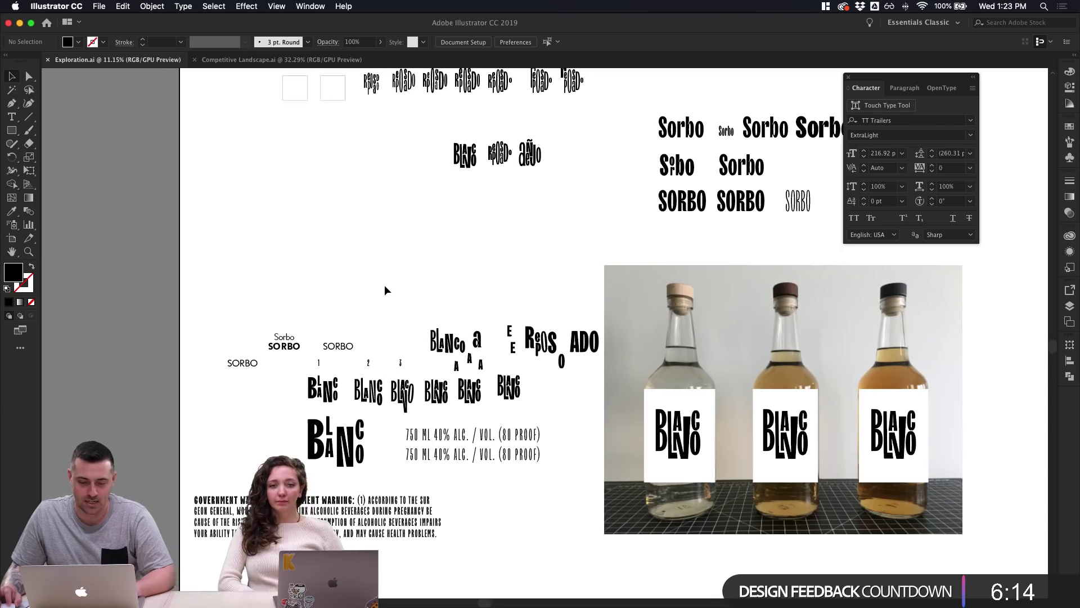
scroll(383, 285, left, 3)
scroll(369, 192, up, 5)
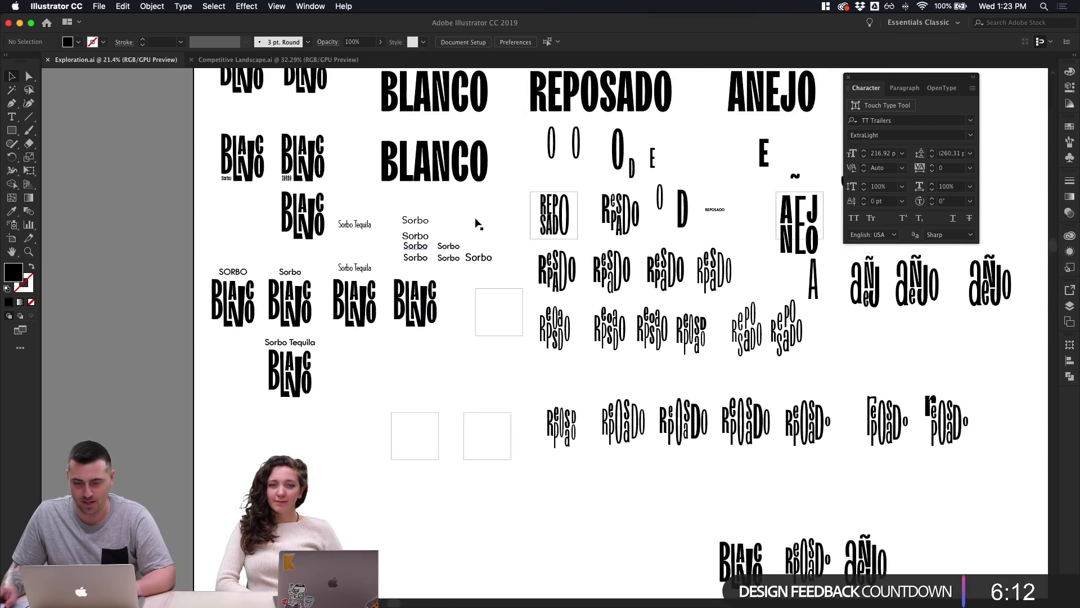
scroll(460, 129, up, 10)
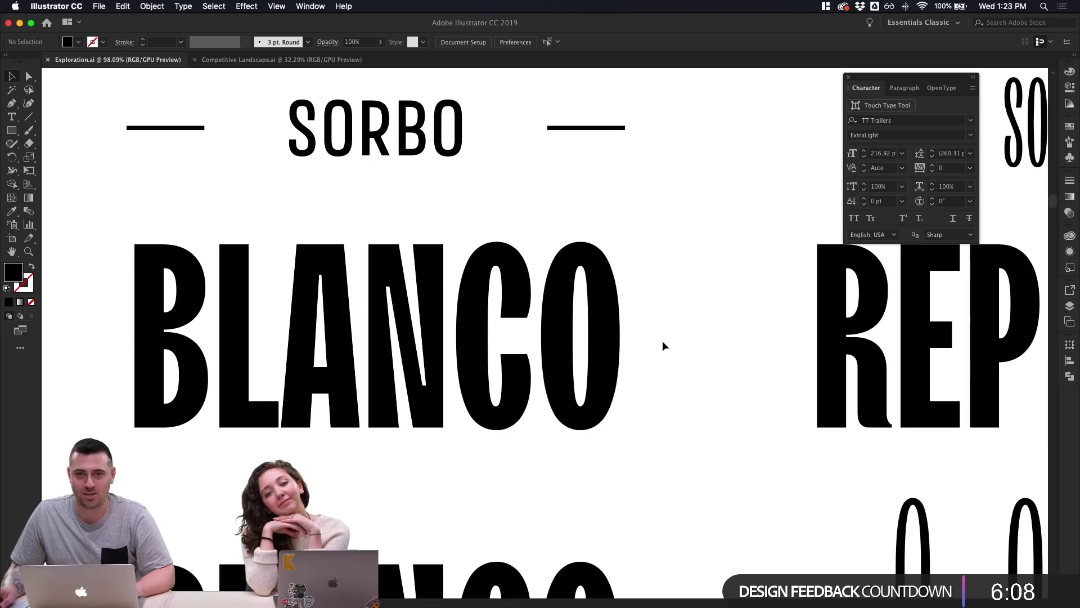
scroll(663, 341, down, 2)
scroll(663, 340, down, 5)
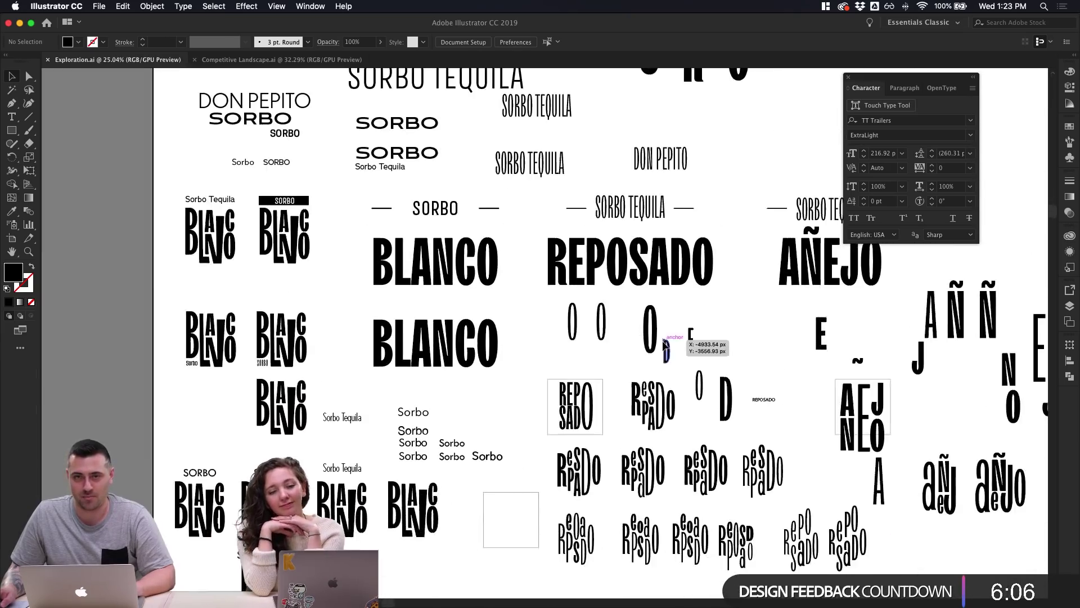
scroll(663, 341, down, 5)
scroll(663, 341, right, 10)
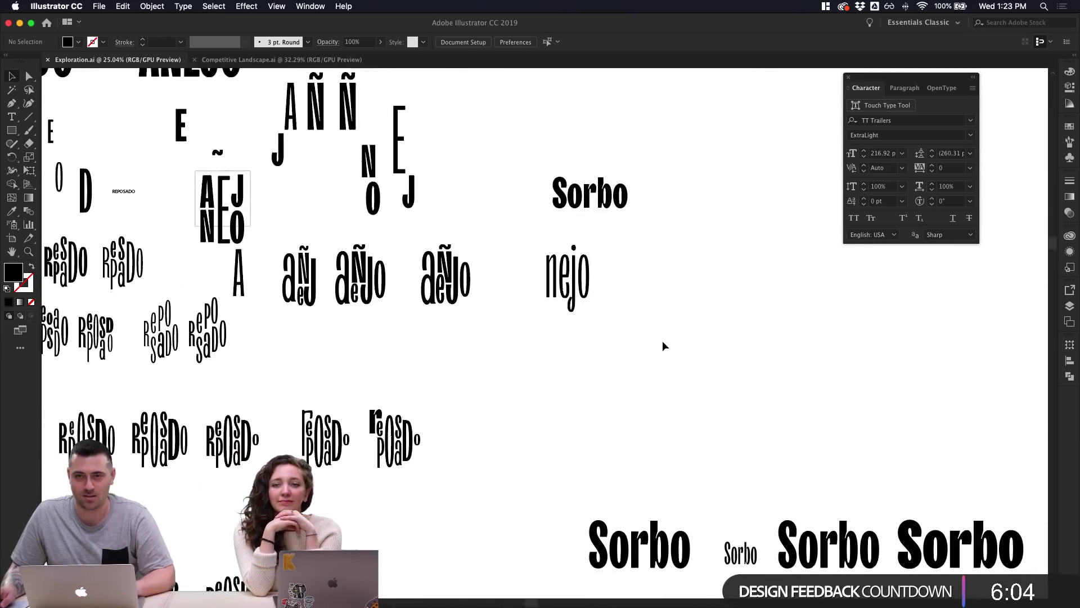
scroll(663, 340, down, 3)
scroll(663, 340, left, 10)
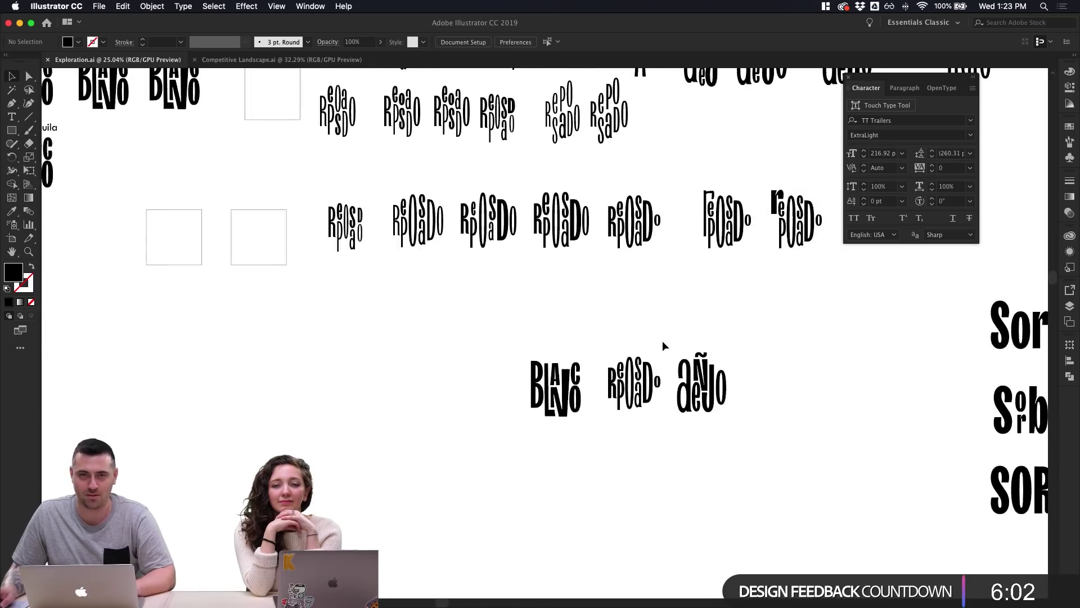
Examine the Blanco, Reposado and Añejo wordmarks side by side in the separate row of three
scroll(663, 340, up, 3)
scroll(670, 369, up, 3)
scroll(670, 369, left, 2)
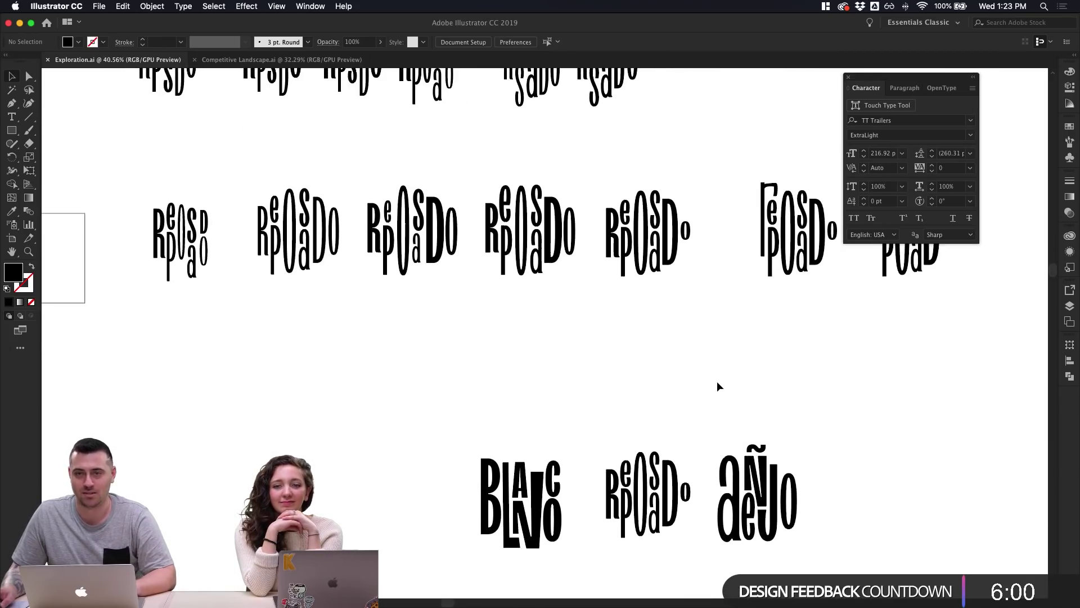
scroll(716, 381, down, 2)
scroll(721, 383, down, 4)
scroll(721, 383, up, 5)
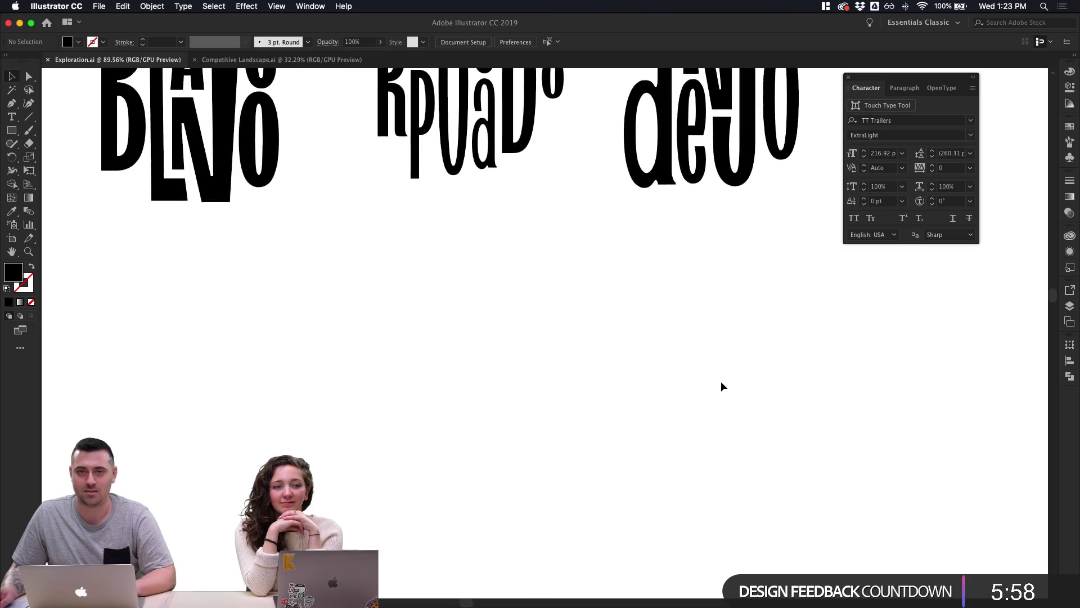
scroll(720, 380, down, 3)
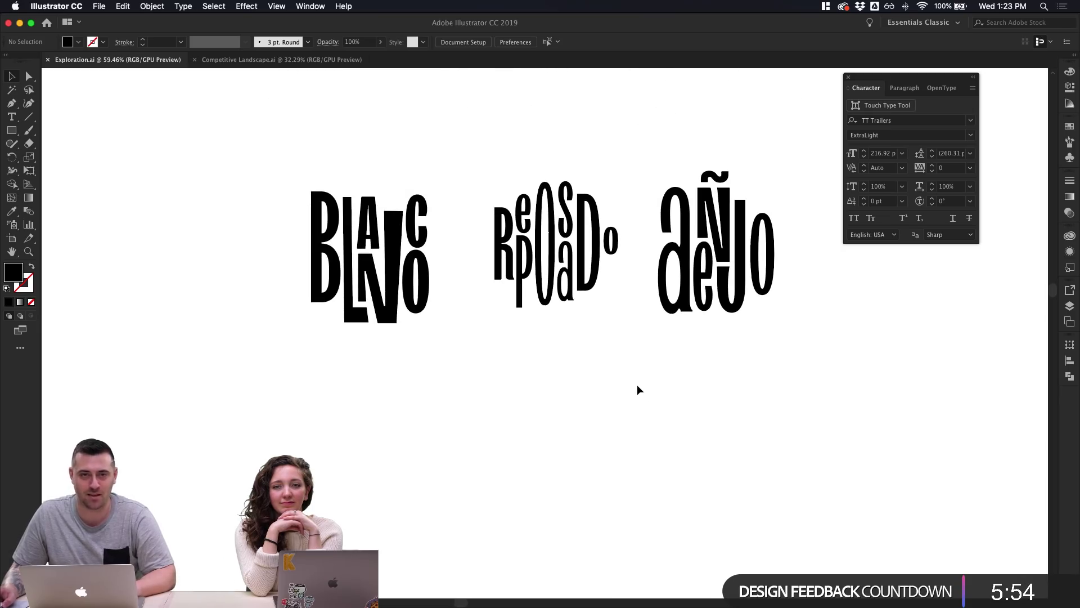
scroll(637, 386, down, 1)
scroll(637, 389, down, 1)
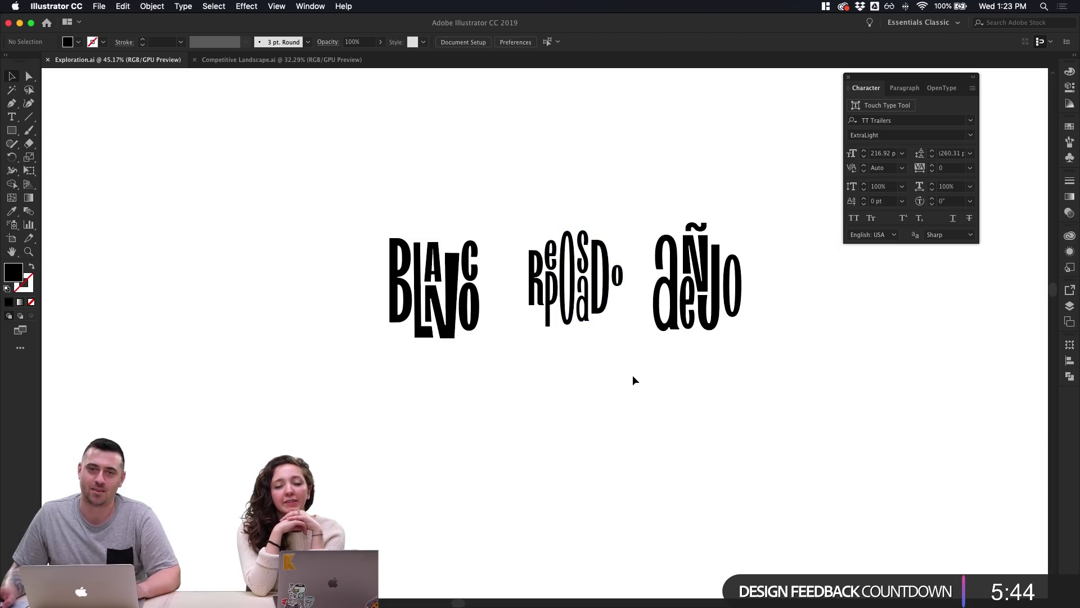
Examine the early stacked Reposado lettering variations up close
scroll(633, 375, up, 8)
scroll(632, 375, left, 10)
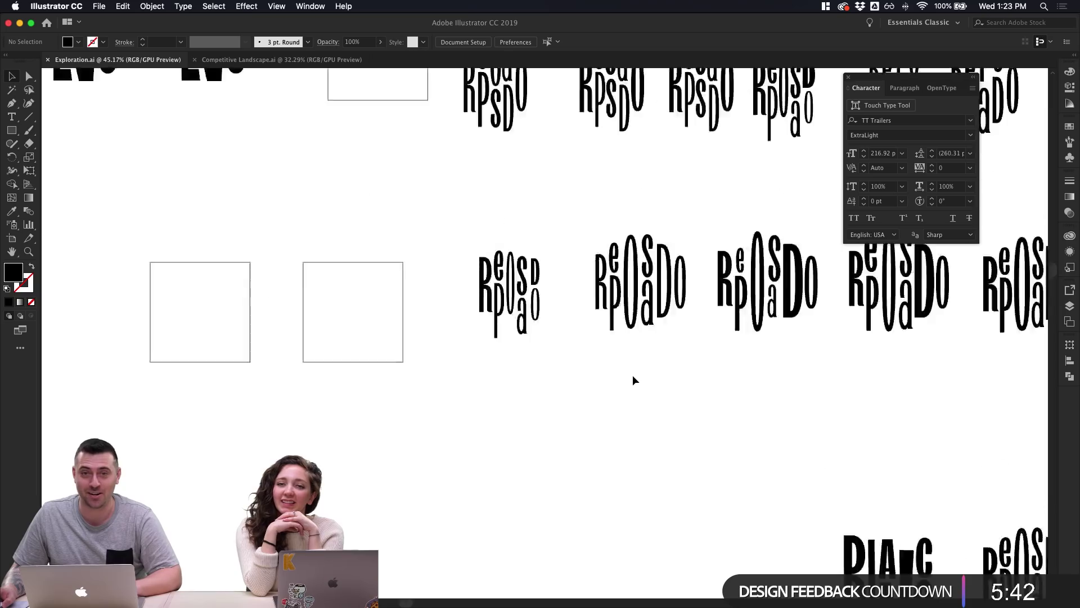
scroll(632, 375, left, 8)
scroll(632, 375, right, 6)
scroll(632, 375, up, 6)
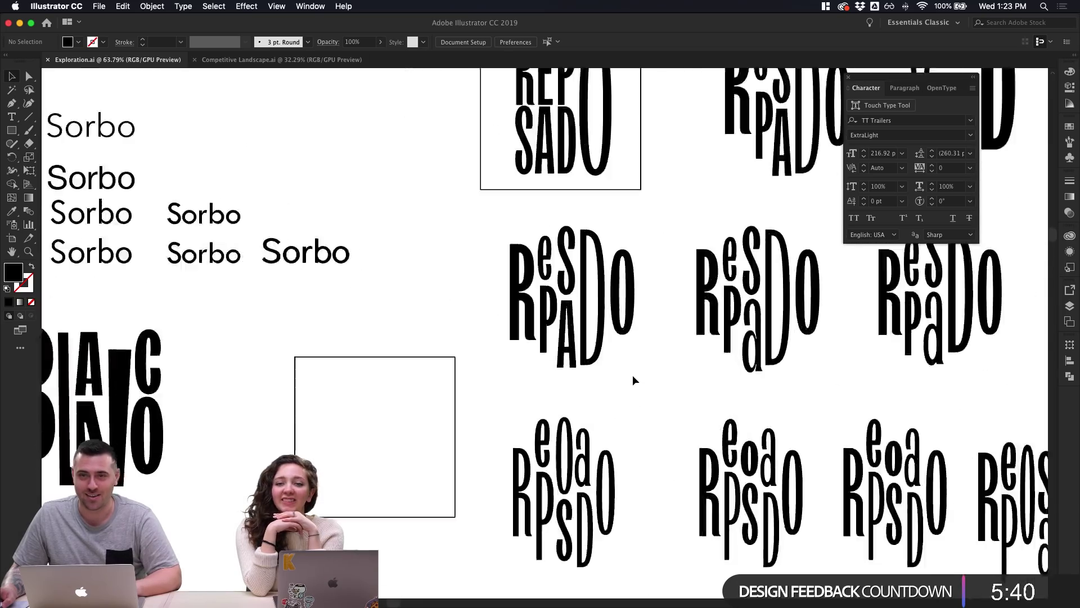
scroll(632, 375, down, 3)
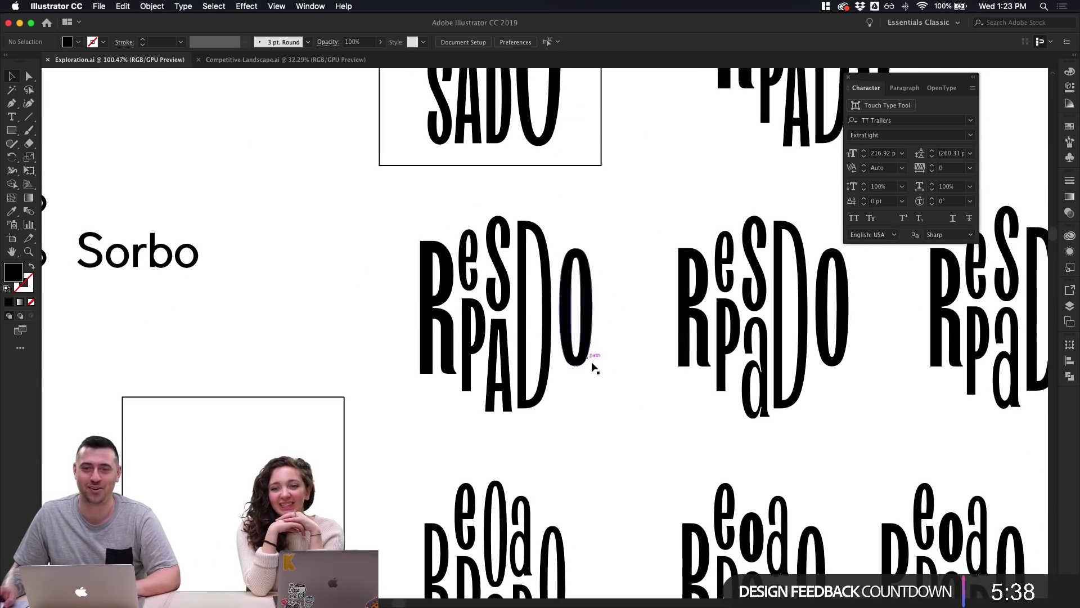
scroll(623, 360, down, 1)
scroll(623, 360, right, 10)
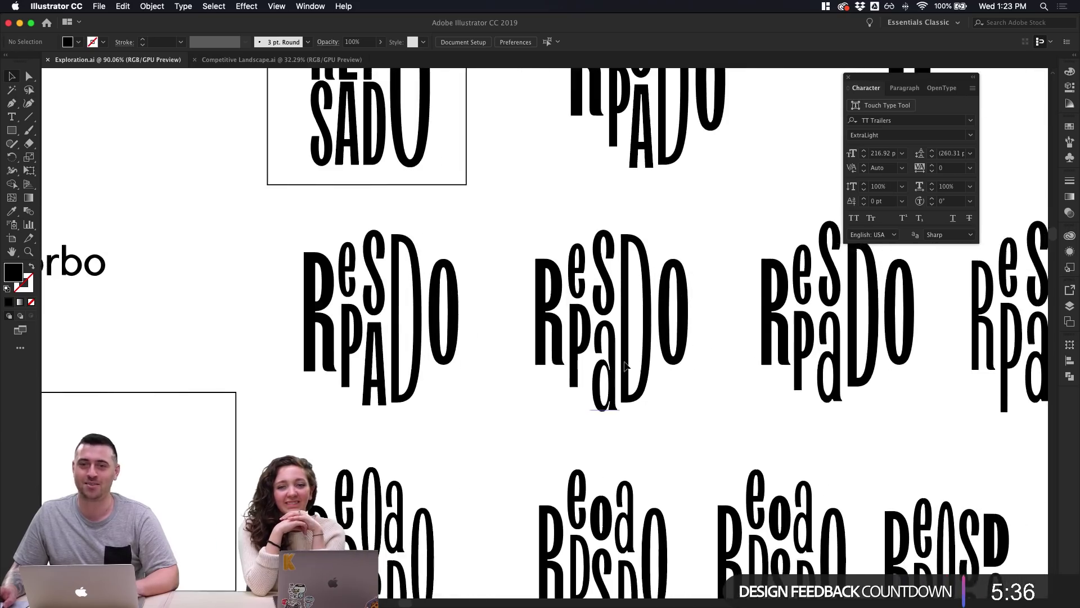
scroll(626, 365, right, 3)
scroll(626, 365, down, 2)
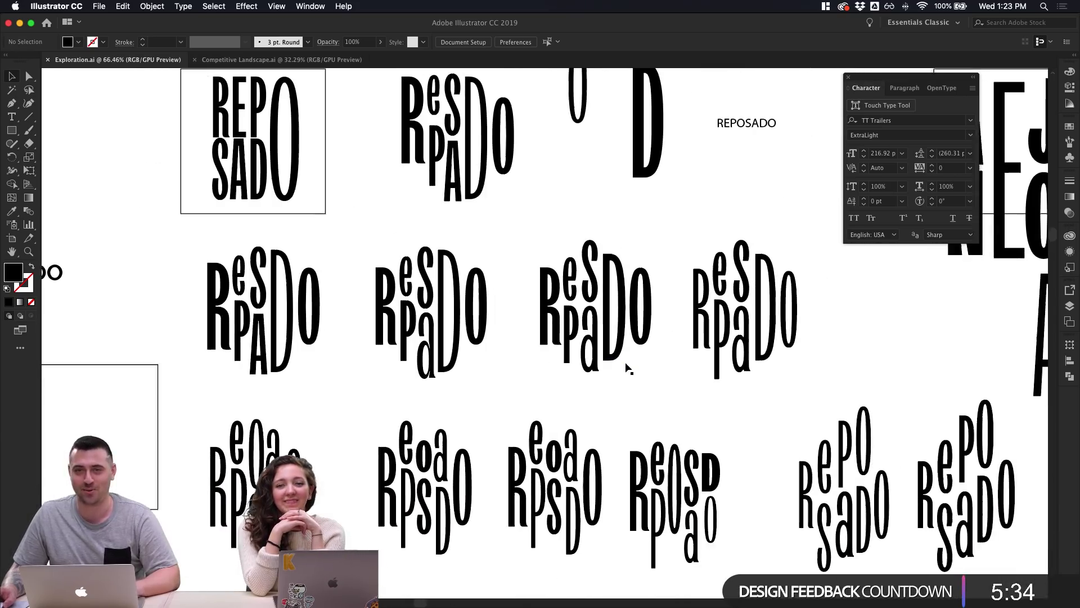
scroll(624, 361, up, 2)
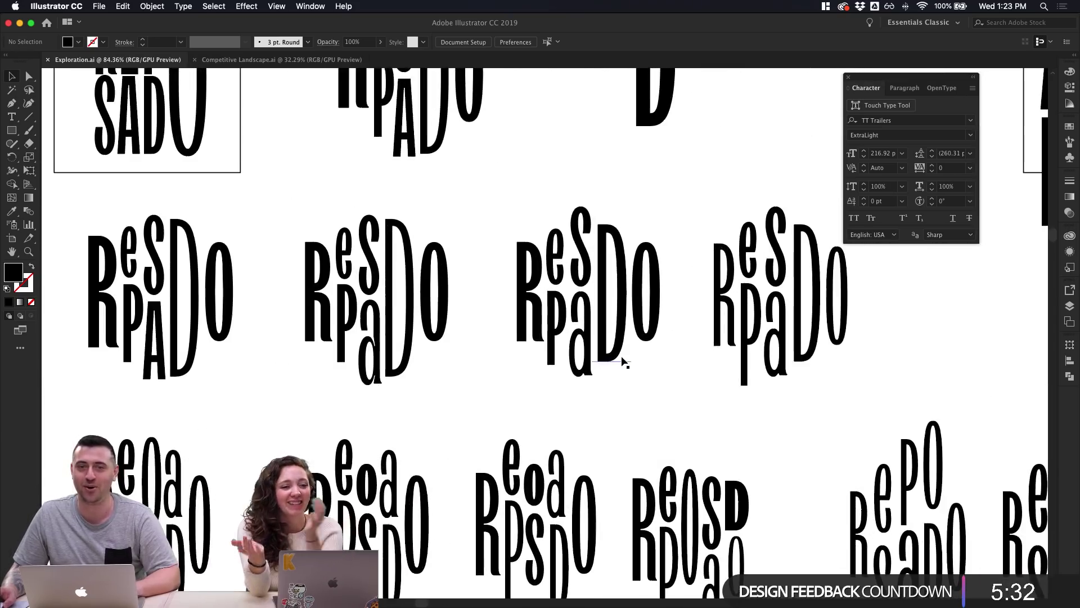
Compare the later row of Reposado variations with the set of three wordmarks beneath it
scroll(623, 361, down, 3)
scroll(623, 361, down, 4)
scroll(623, 360, down, 2)
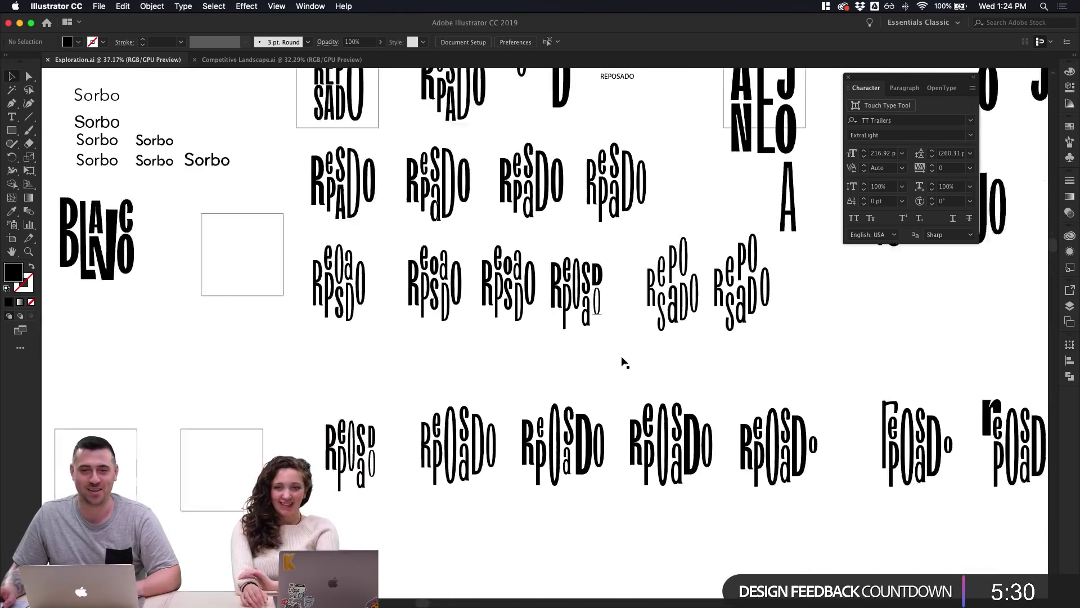
scroll(622, 360, down, 5)
scroll(623, 357, down, 5)
scroll(622, 357, right, 3)
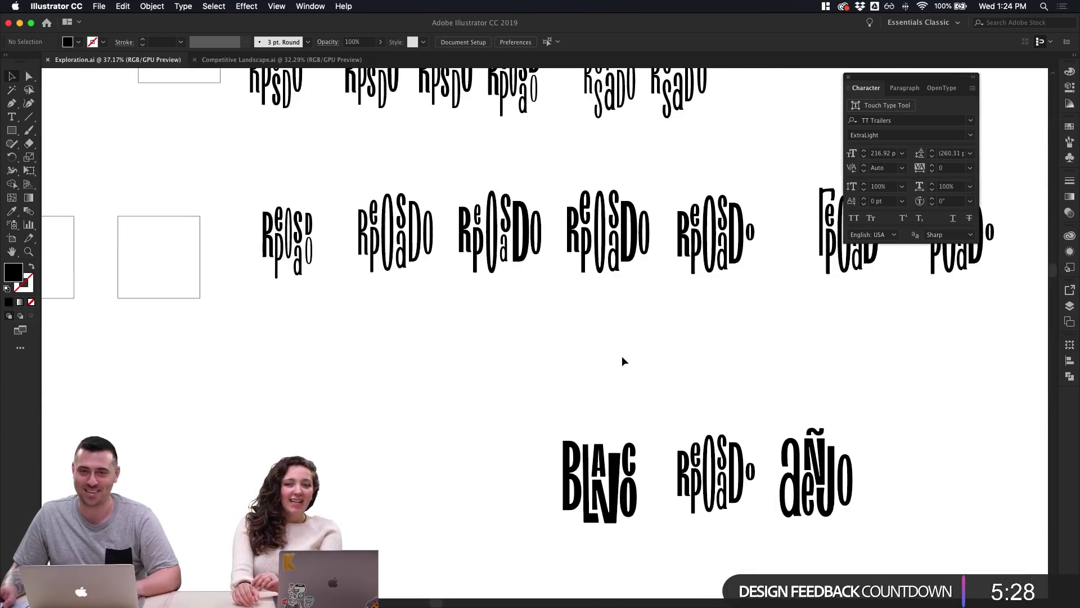
scroll(622, 360, left, 1)
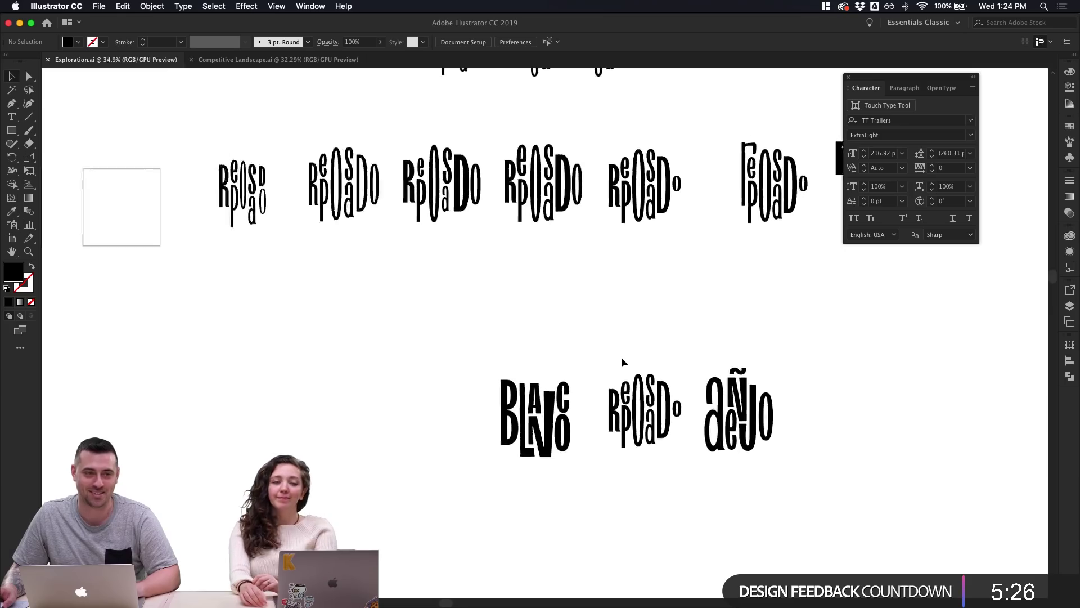
scroll(621, 361, down, 3)
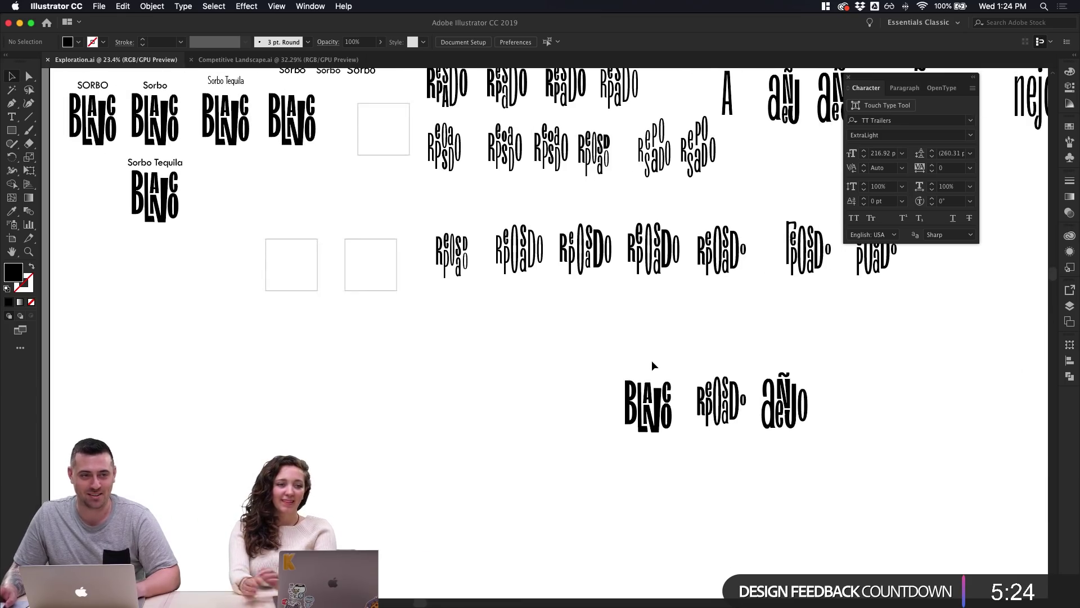
scroll(653, 365, down, 2)
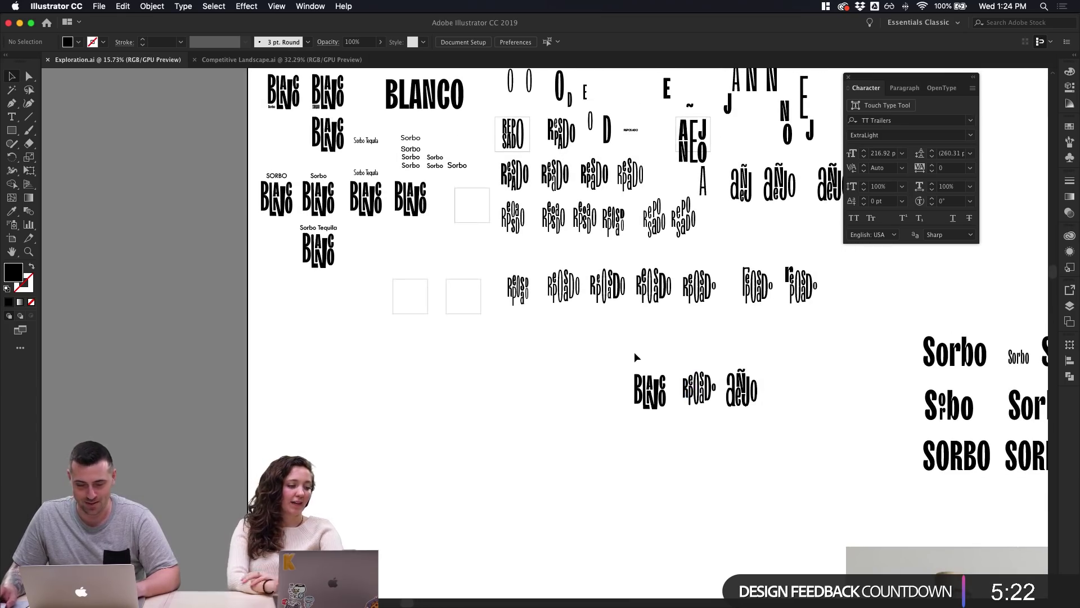
Select and copy the black bar with the "100% Blue Agave" lettering beneath the stacked Blanco wordmark above the government warning text
scroll(619, 351, up, 2)
scroll(461, 215, up, 3)
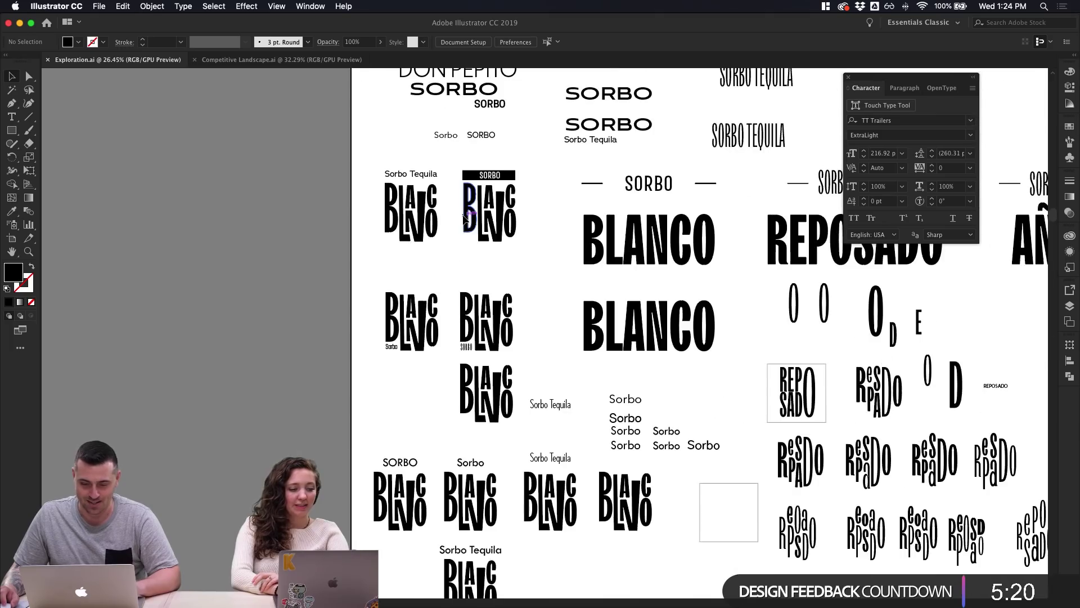
scroll(465, 219, up, 3)
scroll(572, 220, up, 3)
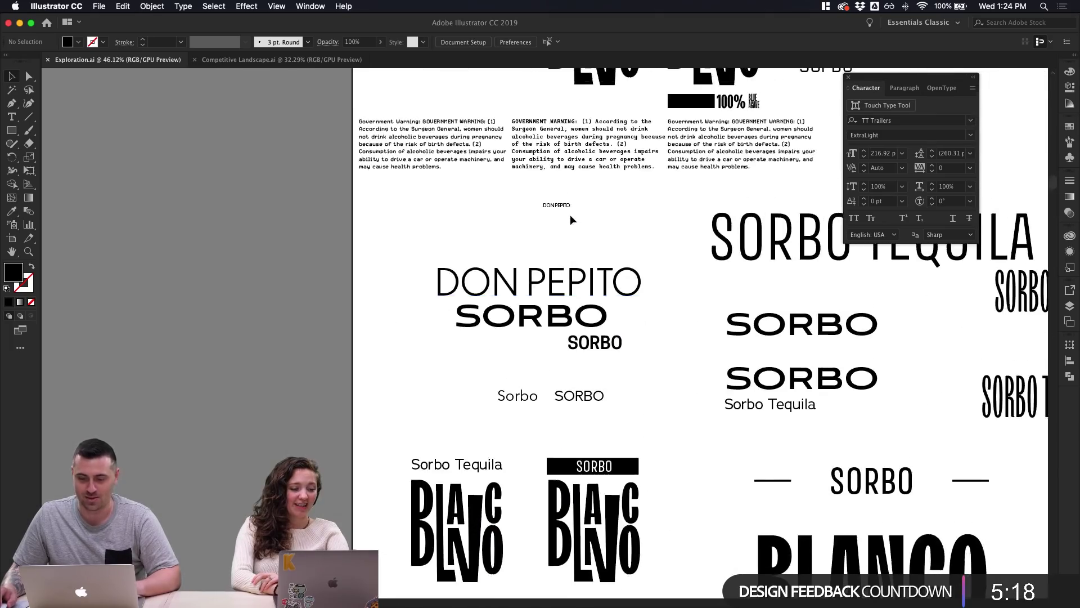
scroll(572, 219, up, 5)
scroll(572, 220, right, 2)
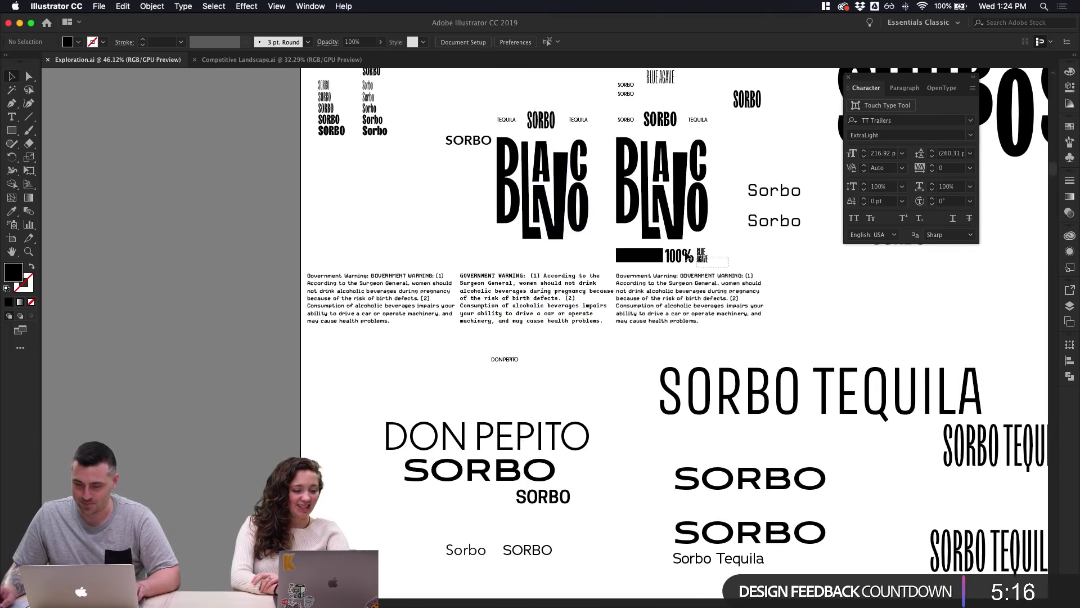
click(731, 281)
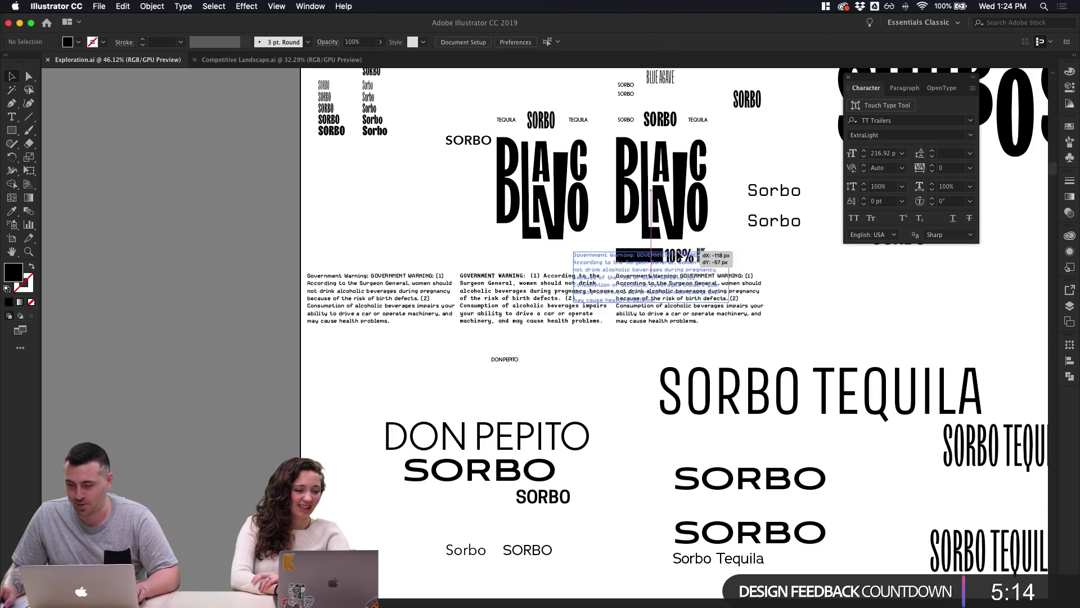
drag(759, 261, 597, 247)
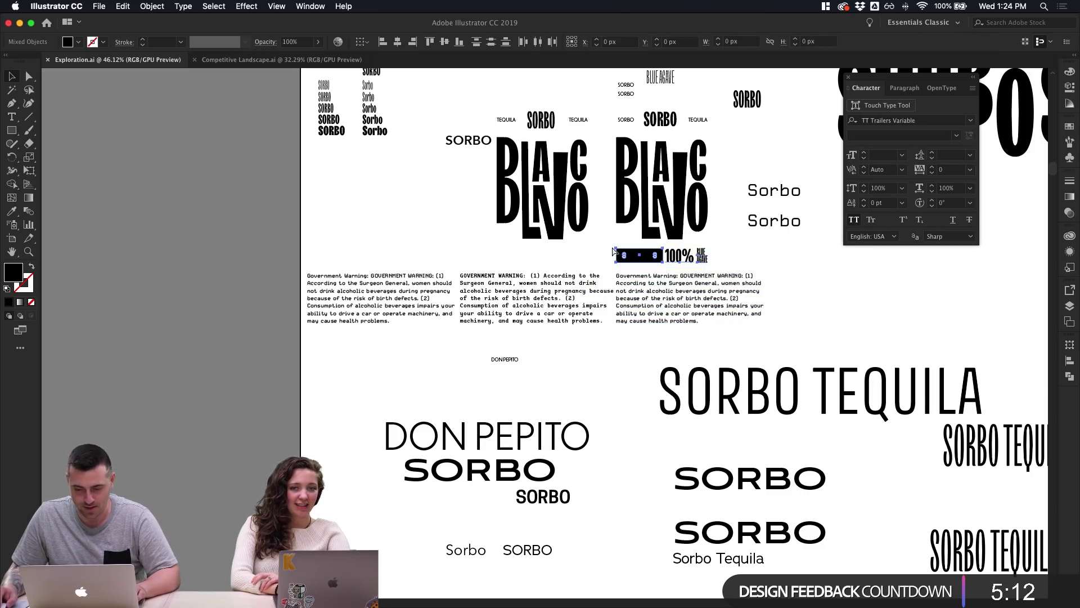
Close the Competitive Landscape.ai document and switch to Photoshop
click(304, 60)
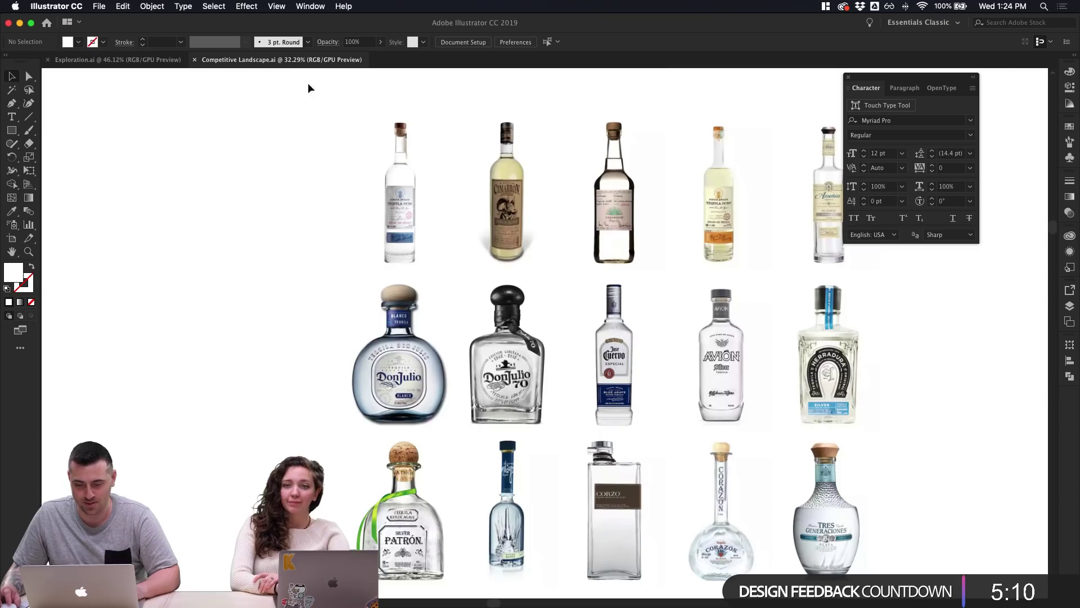
click(195, 60)
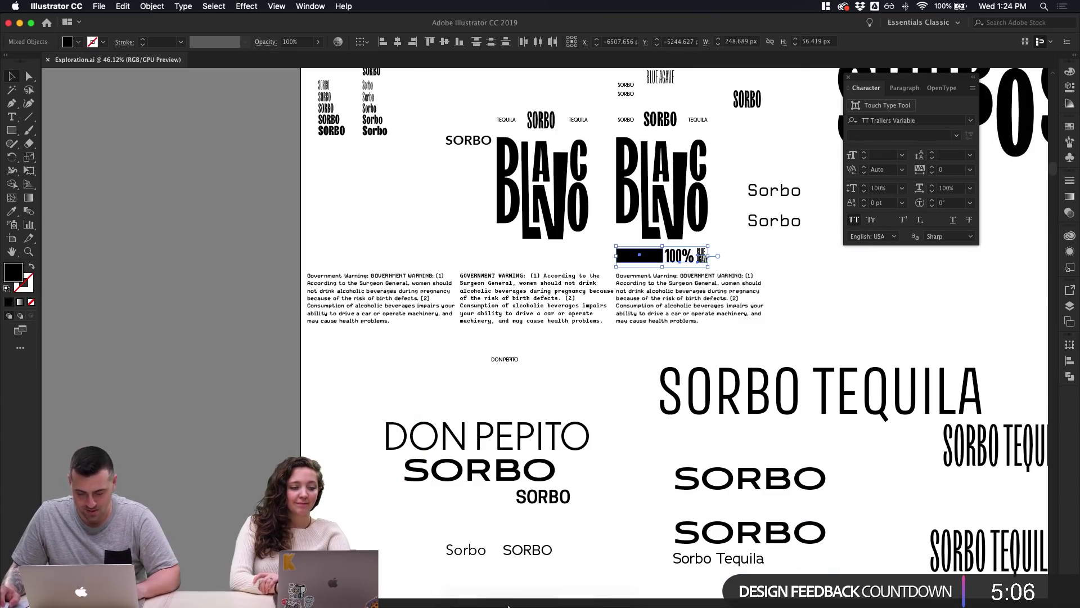
mouse_move(488, 601)
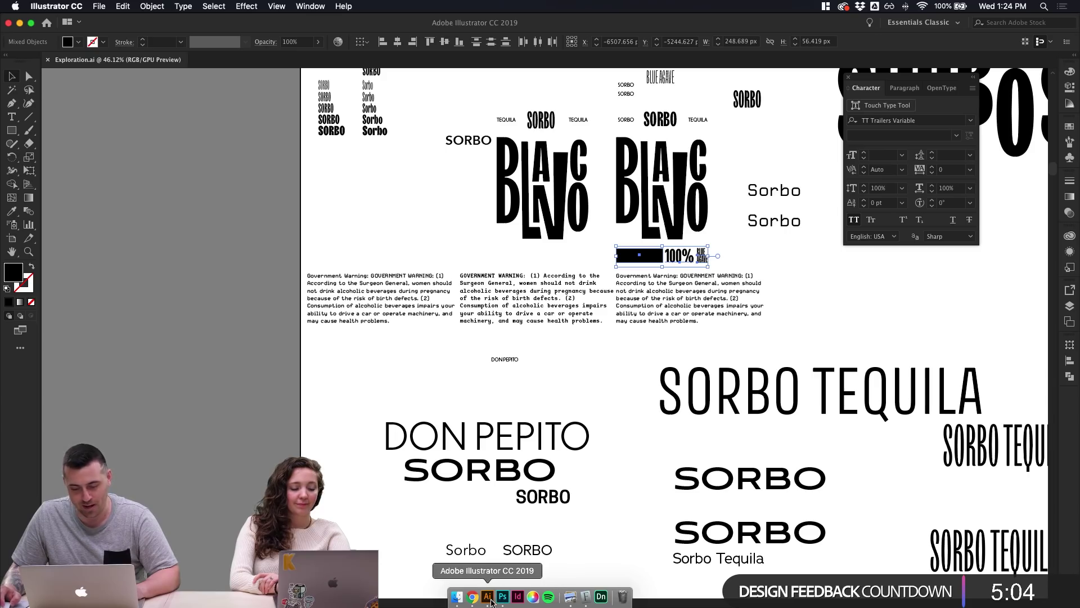
click(503, 596)
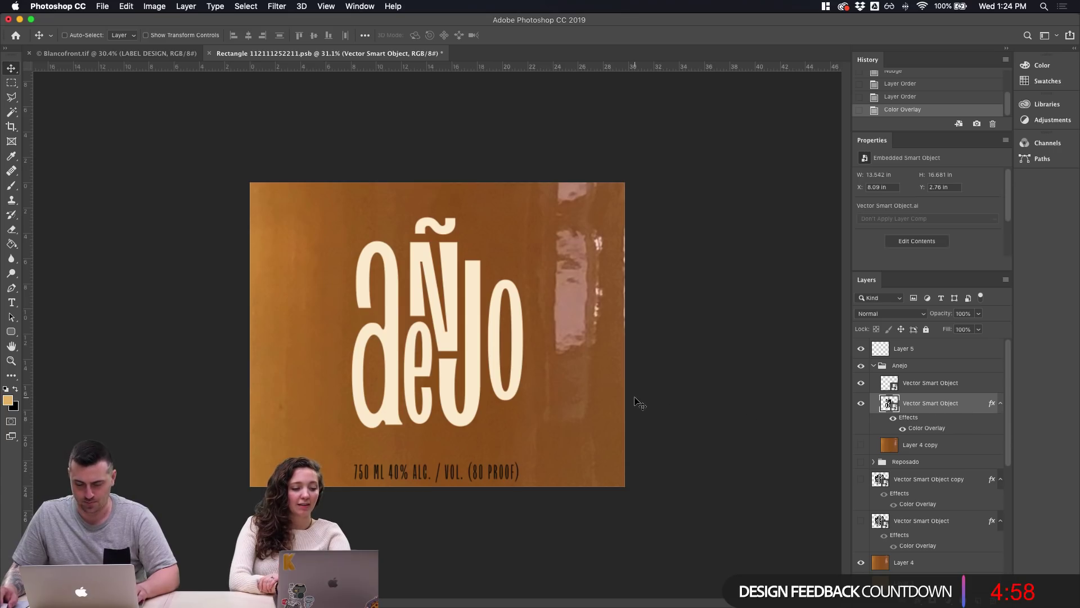
Paste the "100% Blue Agave" artwork as a smart object and place it between the Añejo wordmark and the 750 ML line
key(super+v)
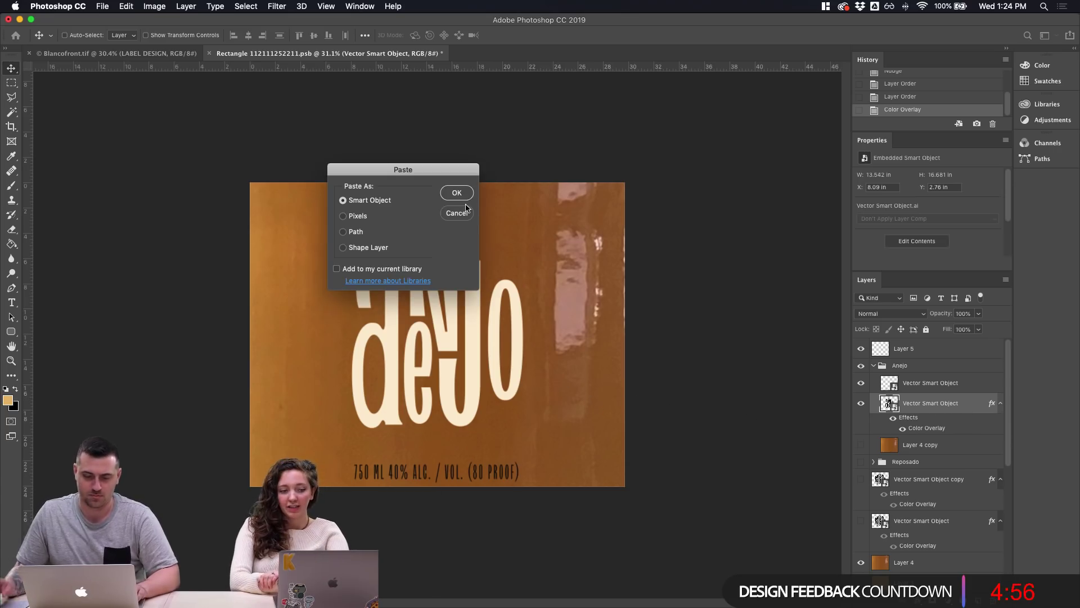
key(Return)
drag(459, 328, 500, 304)
key(Return)
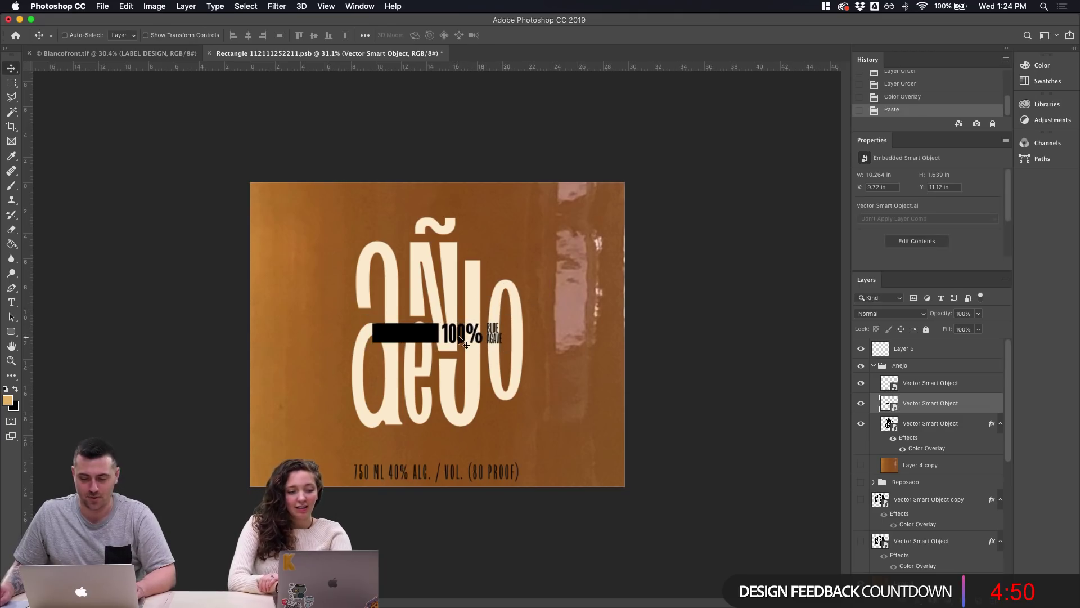
drag(460, 338, 457, 446)
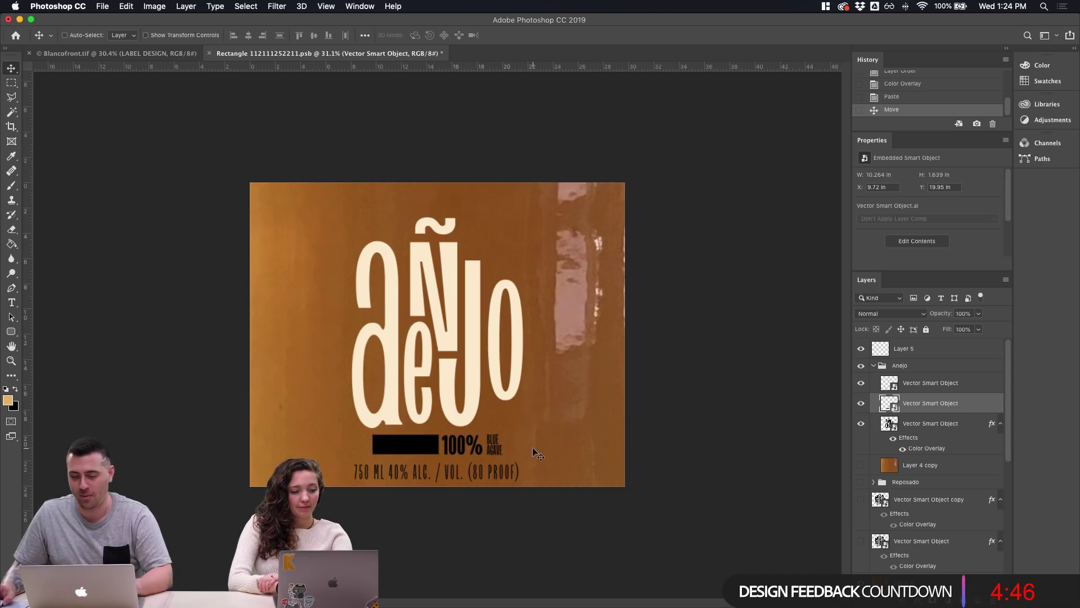
click(956, 438)
right_click(957, 438)
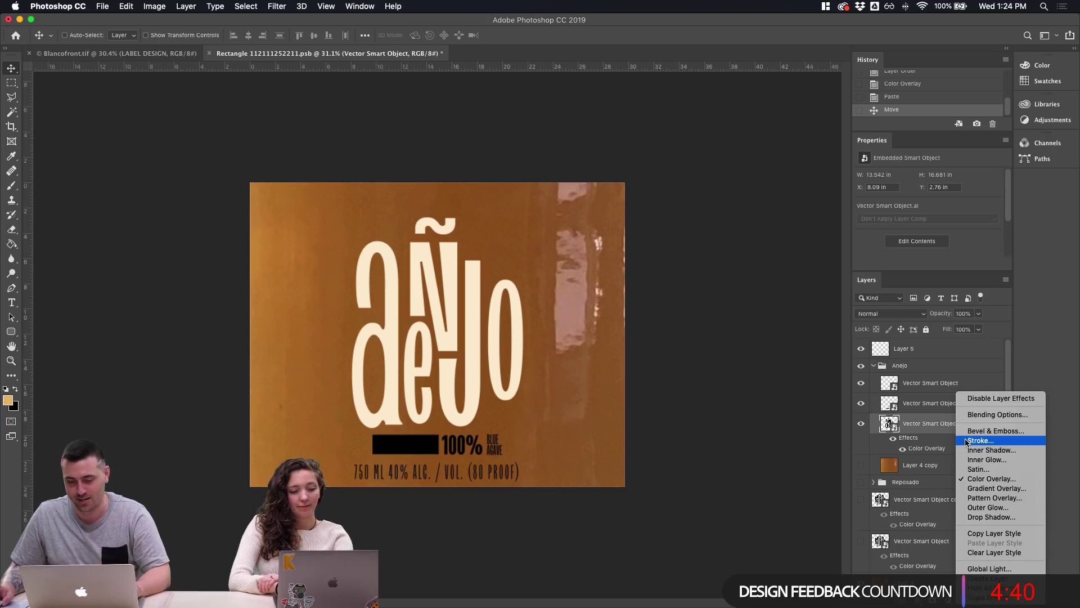
click(997, 479)
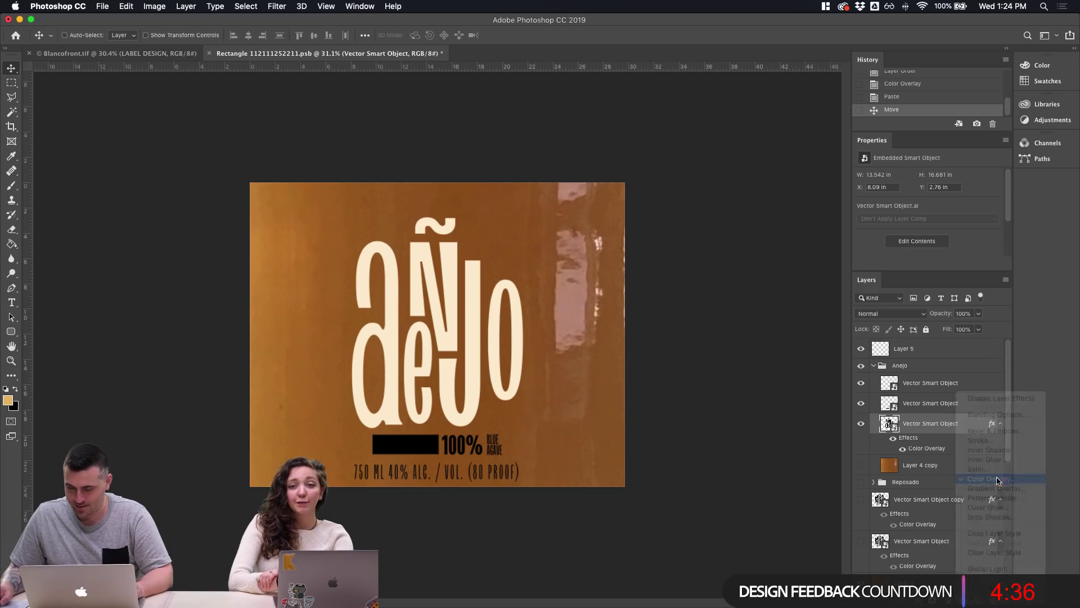
click(967, 185)
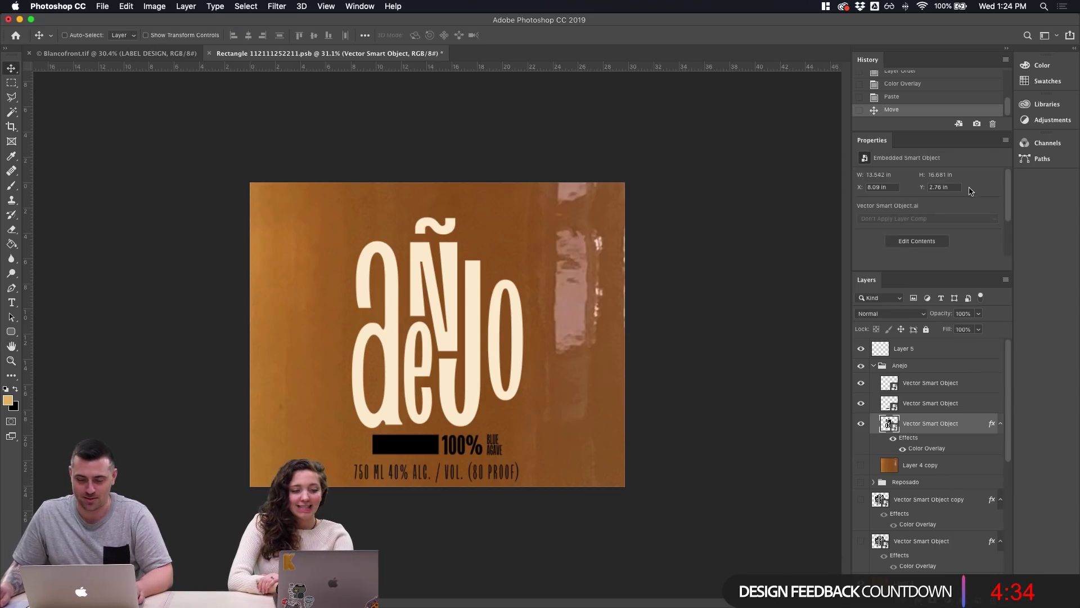
Toggle the visibility of the Añejo wordmark and "100% Blue Agave" layers to identify each one
click(861, 424)
click(861, 425)
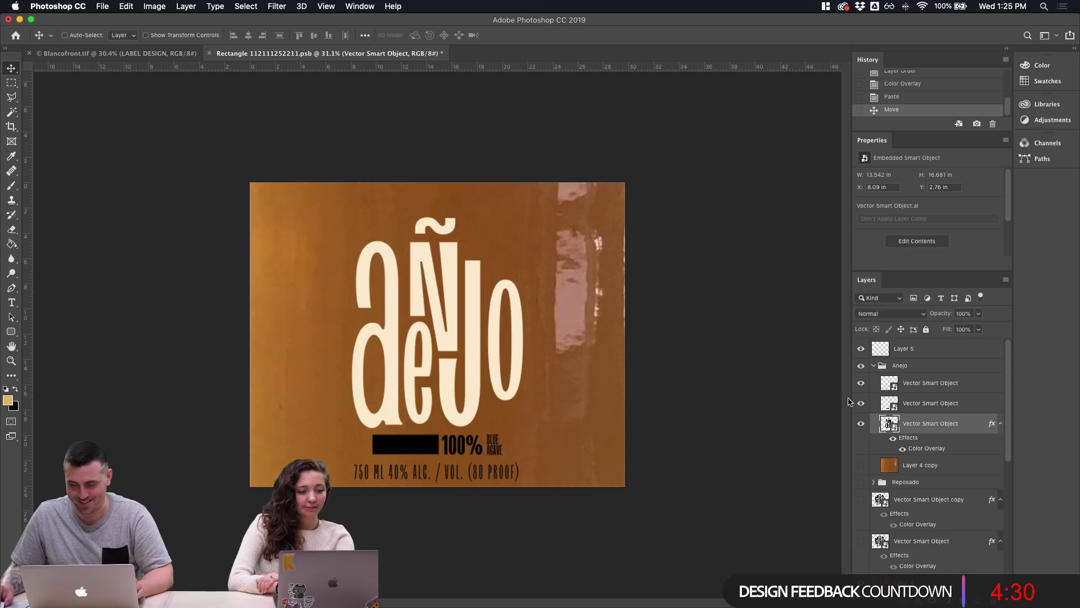
click(861, 403)
click(861, 403)
Copy the Añejo wordmark's layer style and paste it onto the "100% Blue Agave" smart object layer
click(940, 404)
right_click(940, 403)
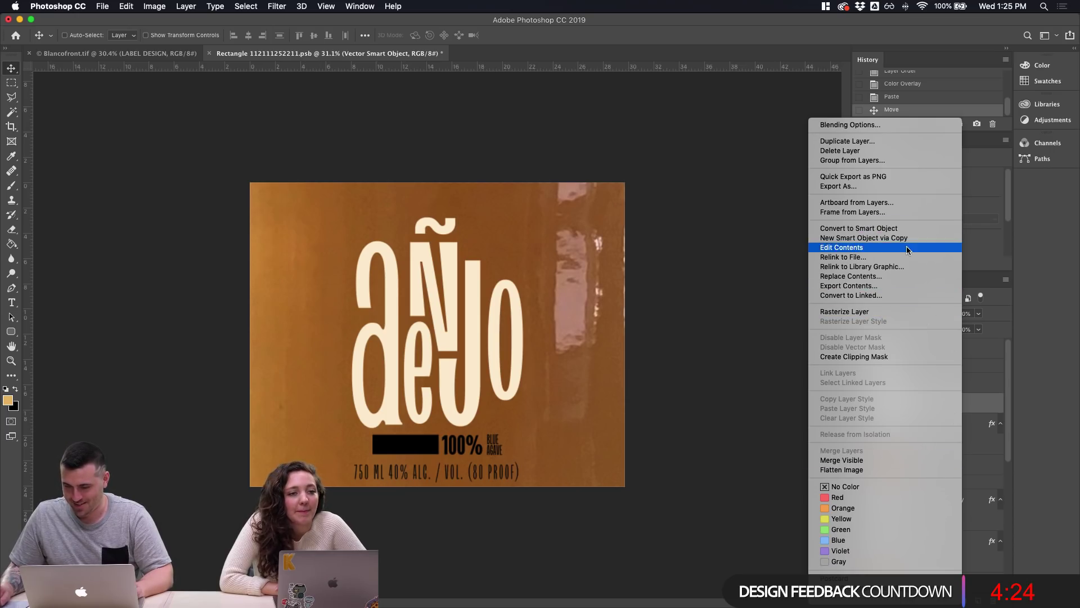
click(975, 411)
right_click(963, 425)
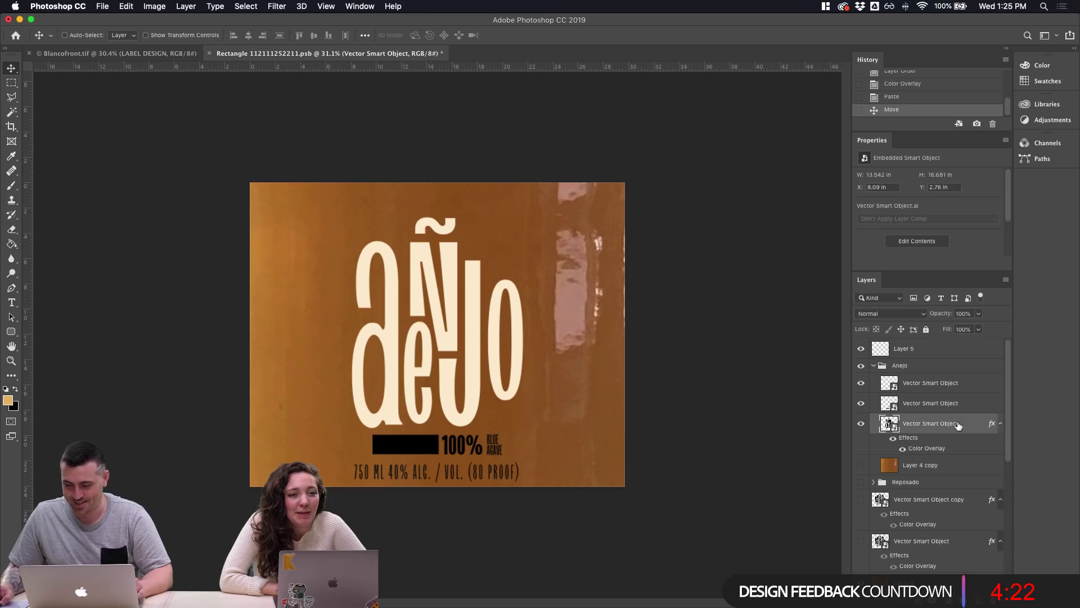
click(842, 399)
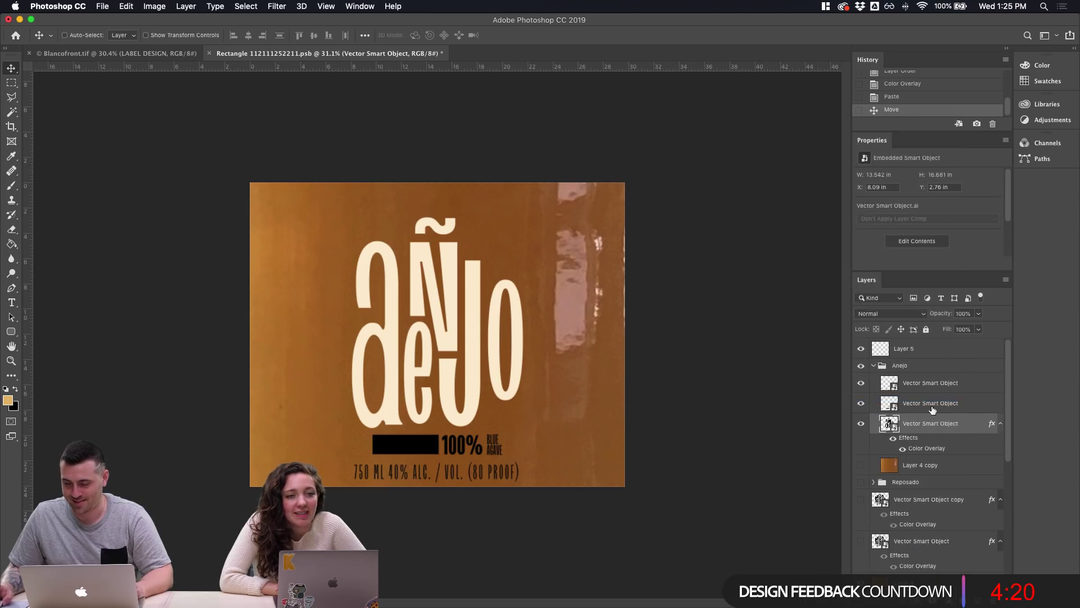
right_click(991, 400)
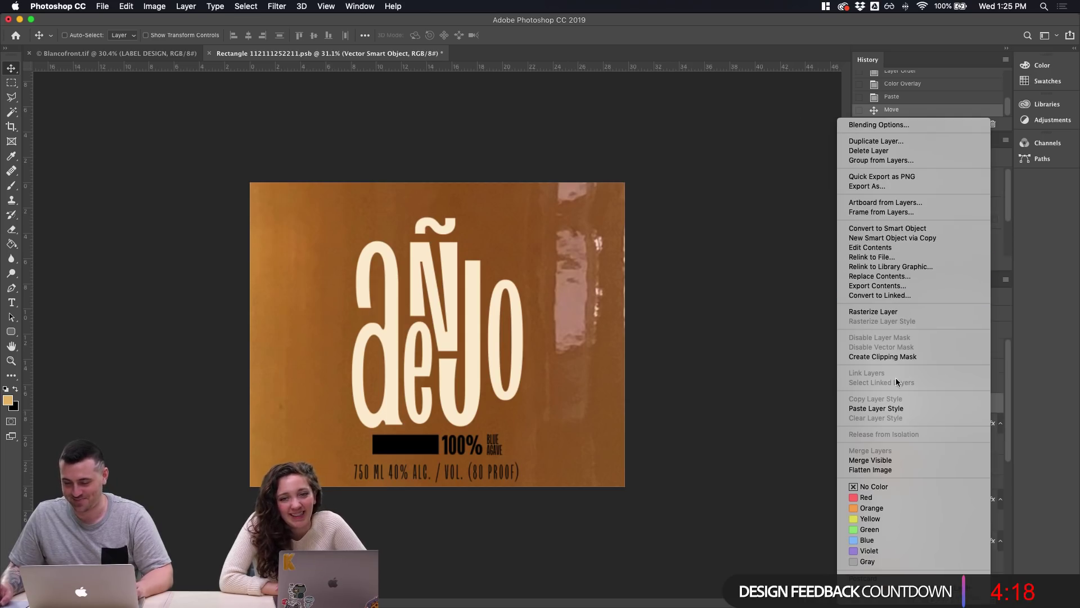
click(896, 408)
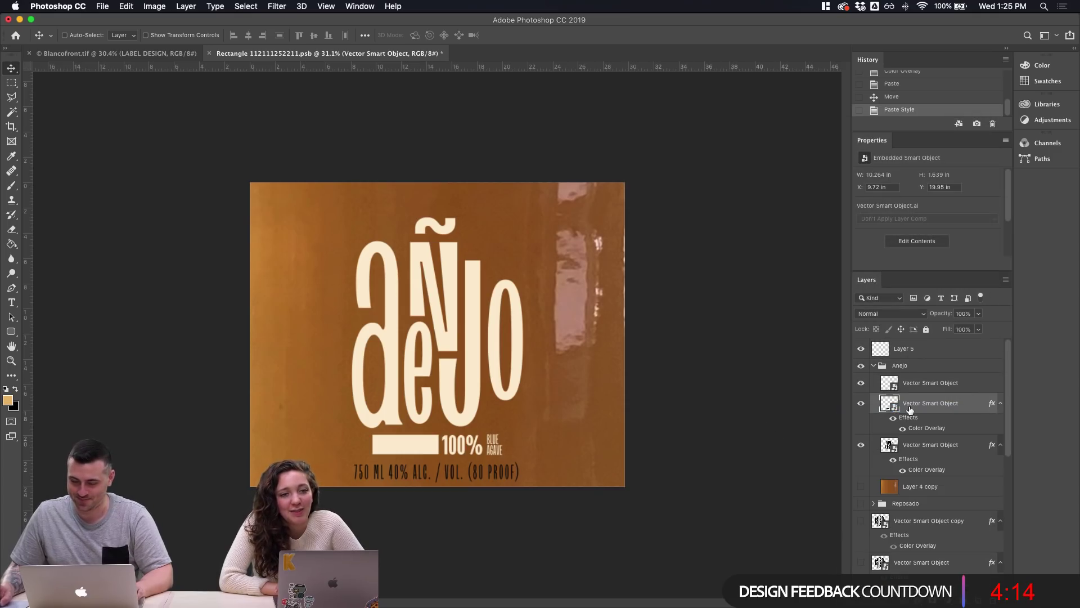
Move the "100% Blue Agave" artwork horizontally to about X 11.37 in, ending flush with the right edge of the Añejo wordmark
drag(494, 444, 478, 453)
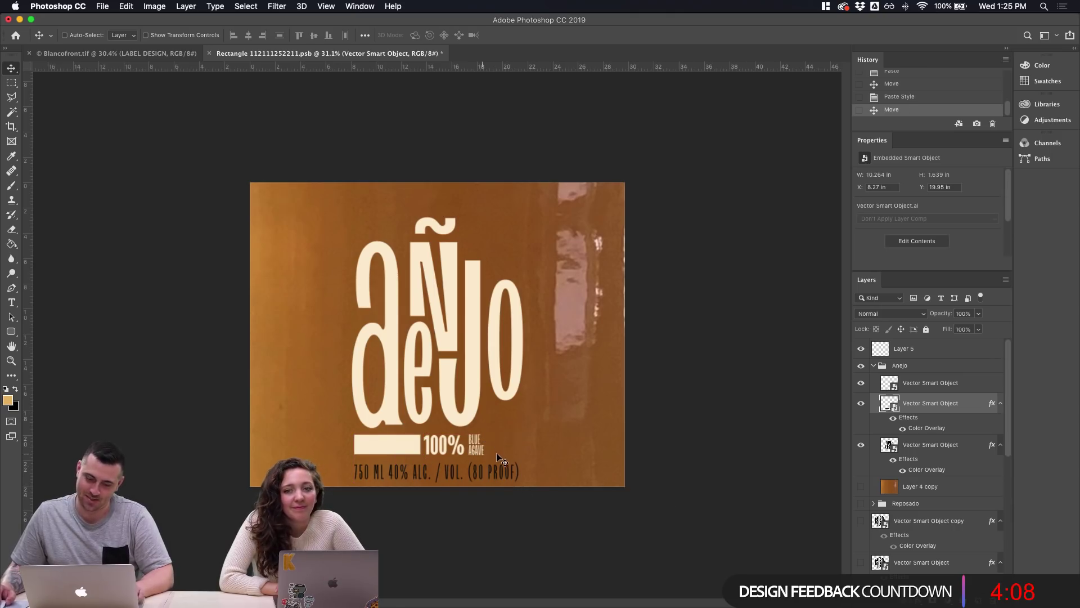
drag(467, 448, 506, 449)
key(m)
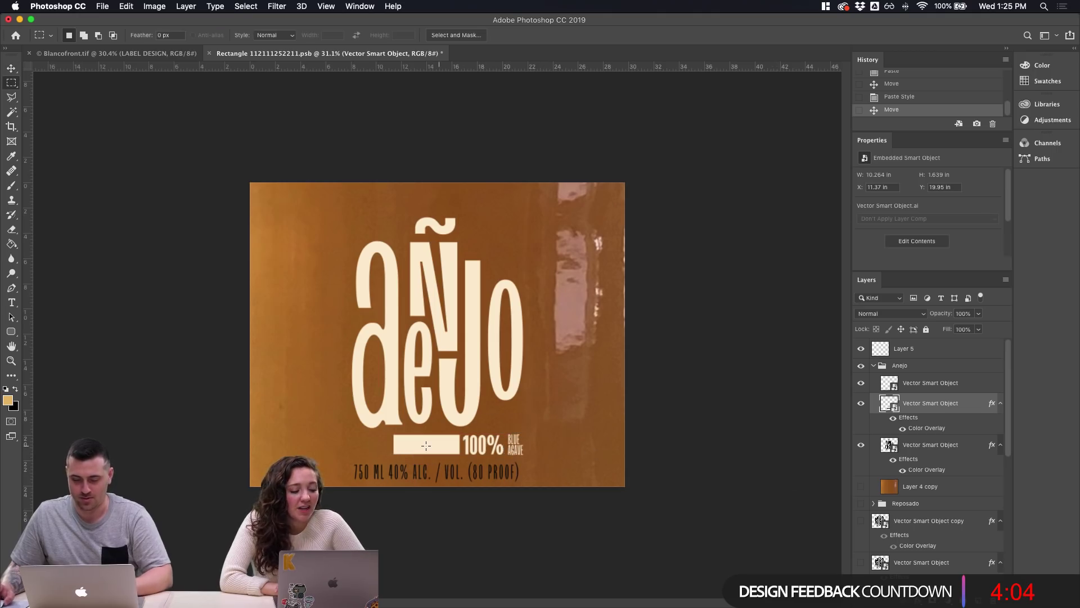
Select a rectangular area about 3.21 in wide and 1.54 in high between the letter a's outer edge and the cream bar
scroll(426, 445, up, 3)
scroll(426, 445, up, 1)
scroll(434, 437, left, 4)
scroll(434, 437, down, 5)
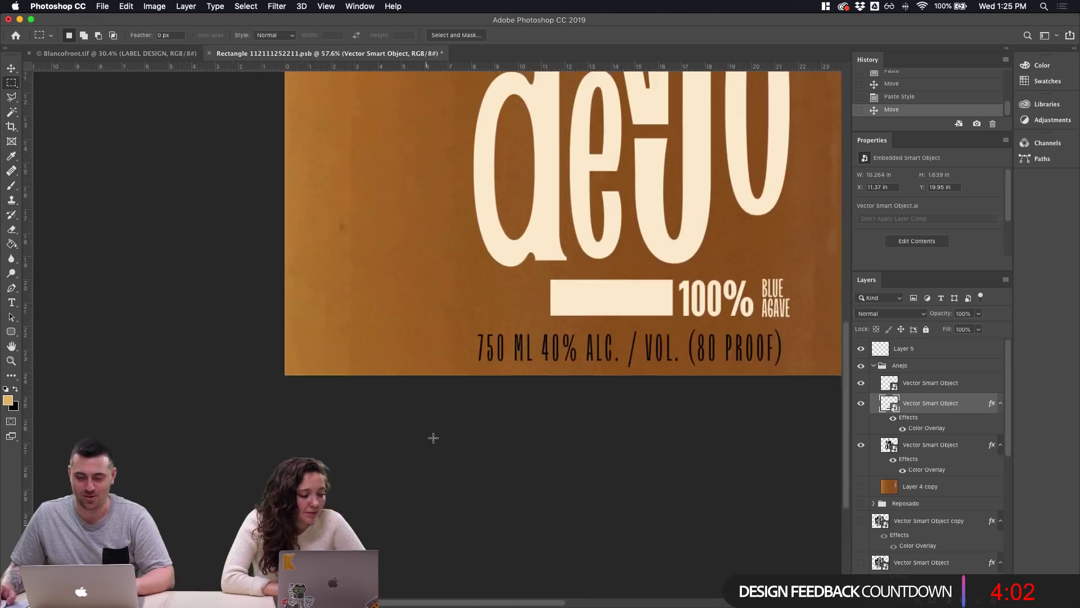
scroll(461, 383, up, 3)
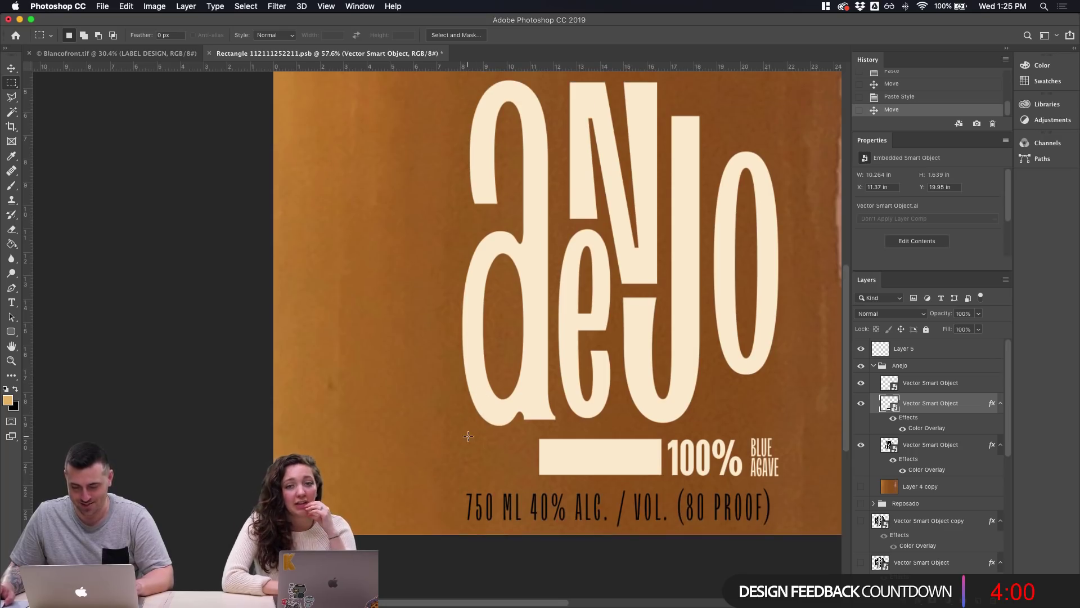
drag(465, 436, 539, 475)
mouse_move(448, 418)
mouse_down()
mouse_move(456, 428)
mouse_move(557, 442)
mouse_up()
Sample the bar's cream colour and fill the selected rectangle with it on a new layer
key(g)
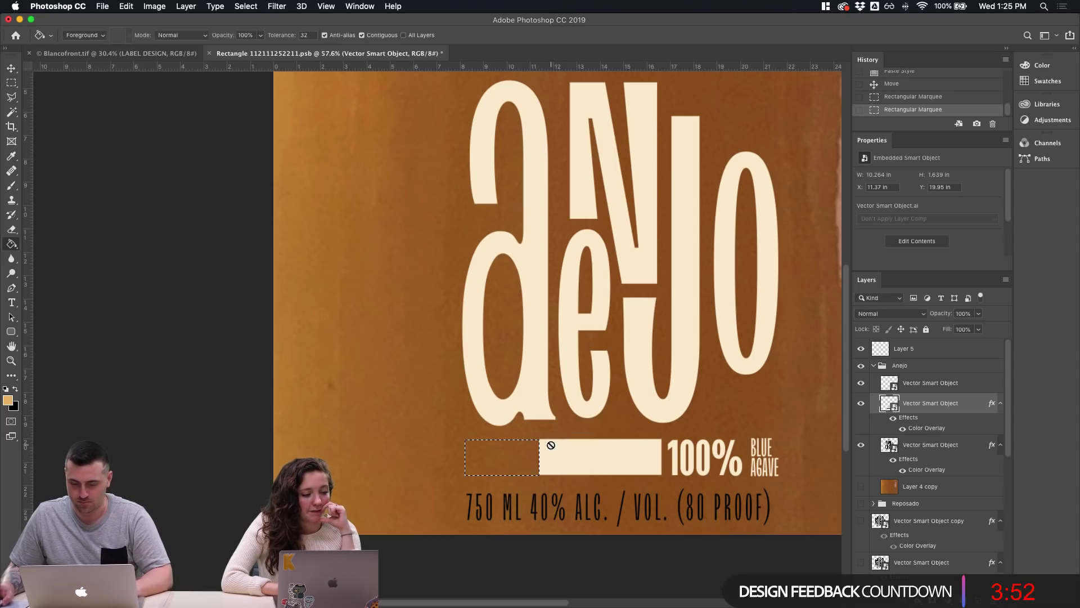
key(i)
click(617, 451)
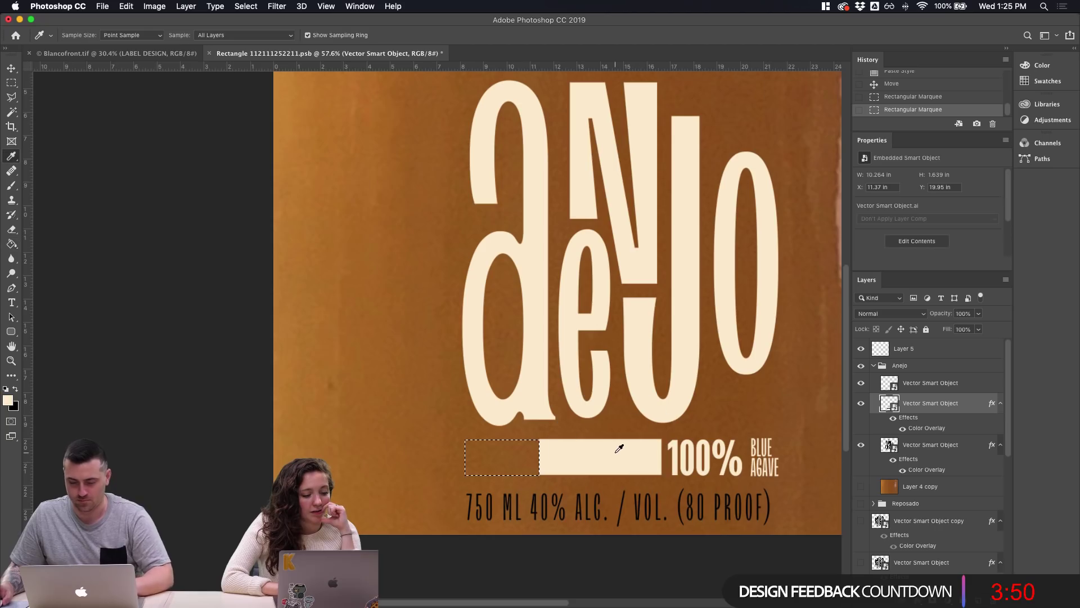
key(g)
key(super+shift+alt+n)
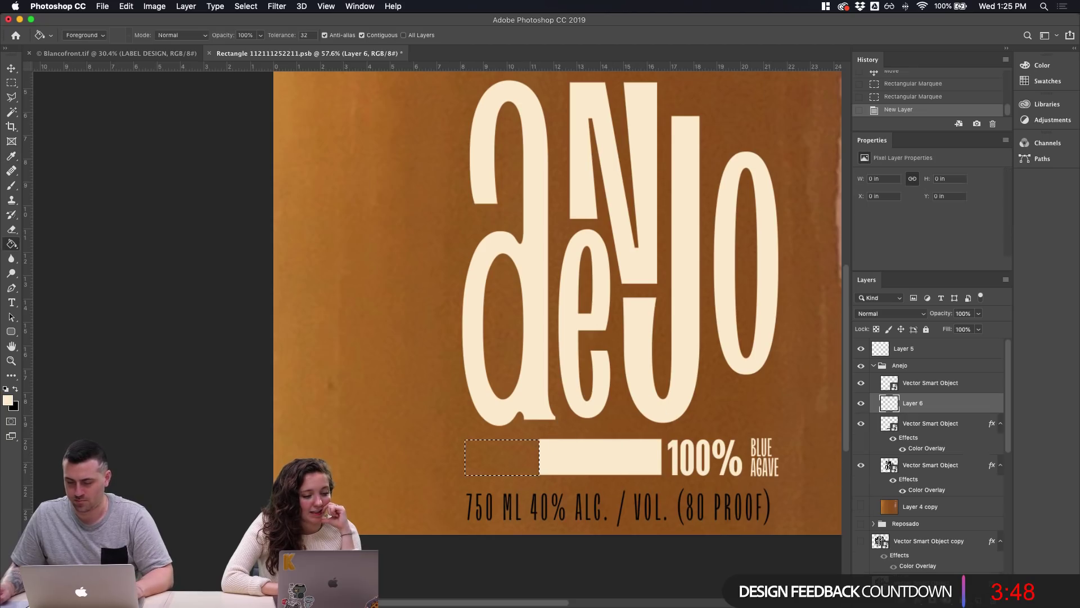
click(520, 456)
key(super+d)
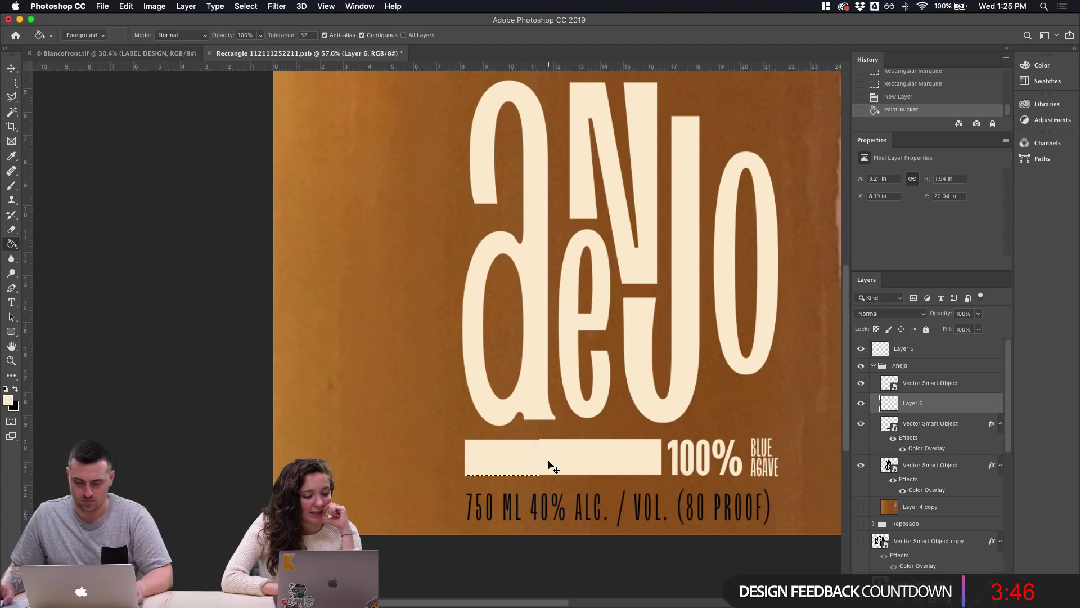
key(super+z)
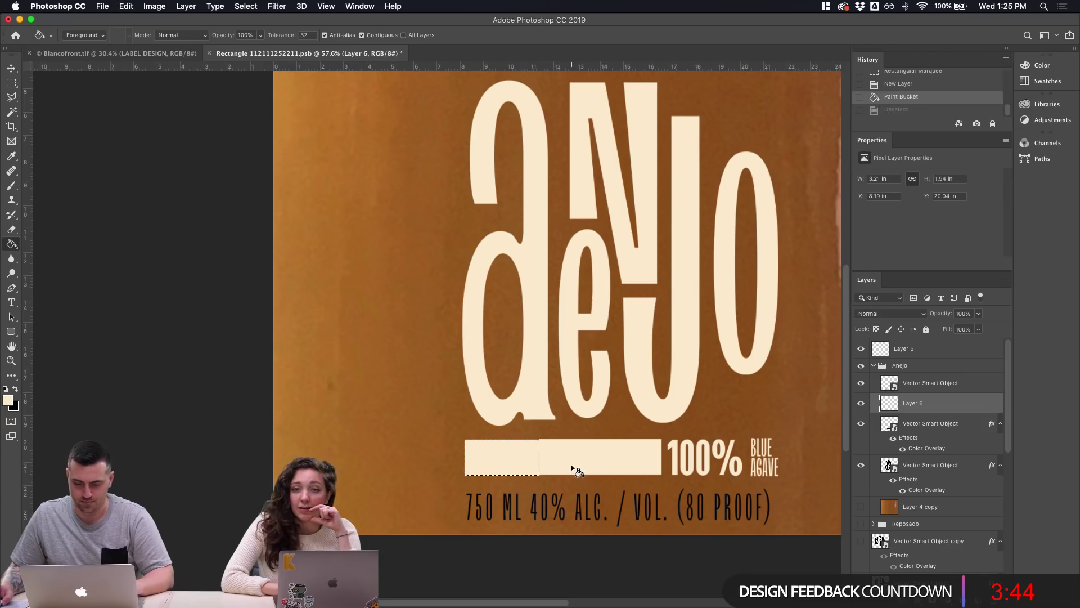
Move the cream fill slightly up to line up with the existing bar, and clear the selection
scroll(571, 464, up, 3)
key(v)
scroll(588, 468, up, 3)
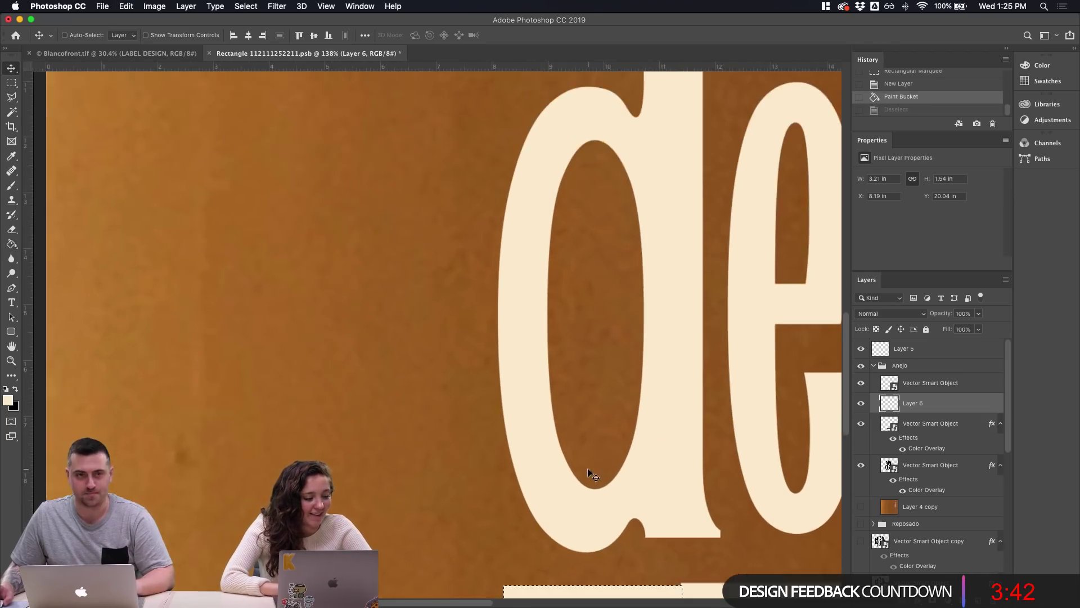
scroll(590, 467, down, 3)
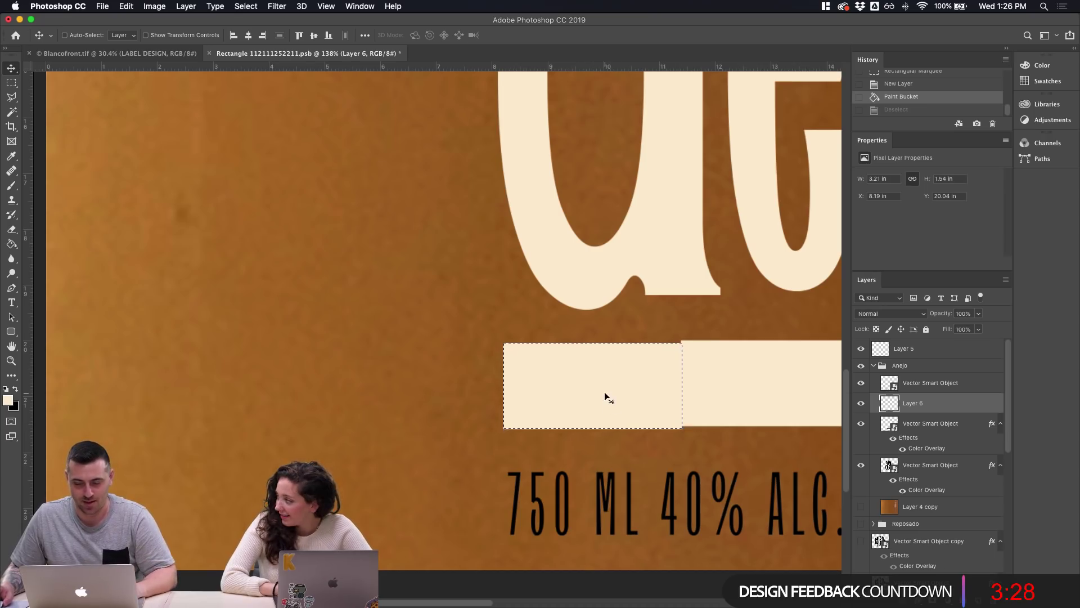
scroll(605, 392, up, 3)
drag(615, 407, 616, 407)
key(super+d)
scroll(725, 421, down, 2)
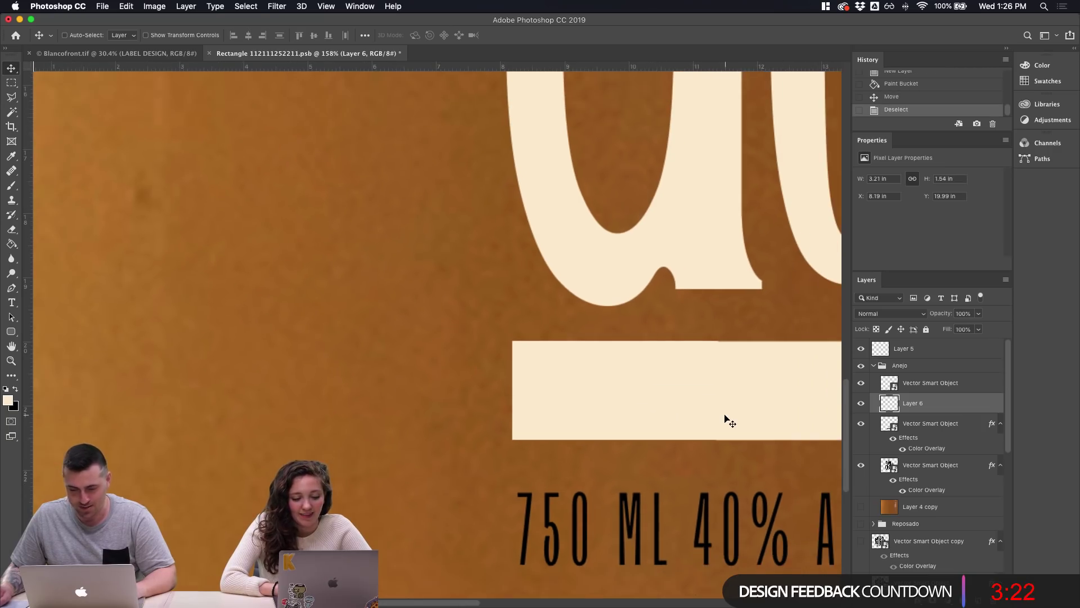
Select a rectangular strip directly above the bar's extension, with its lower edge along the bar's top edge
key(m)
drag(455, 276, 763, 340)
key(g)
click(700, 326)
key(super+z)
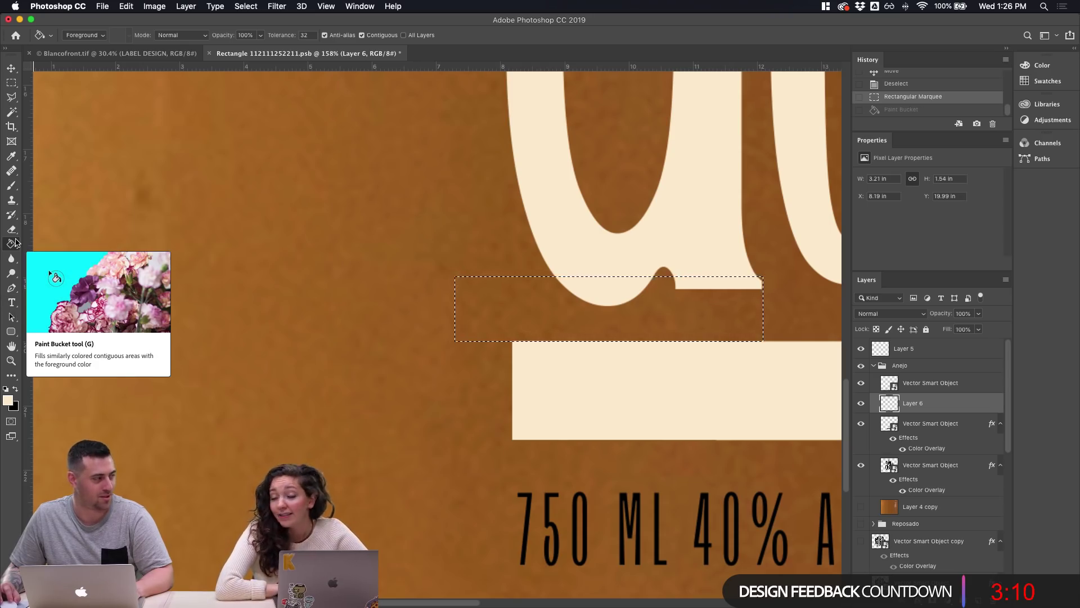
Delete the sliver of the extension fill inside the selected strip and deselect
key(m)
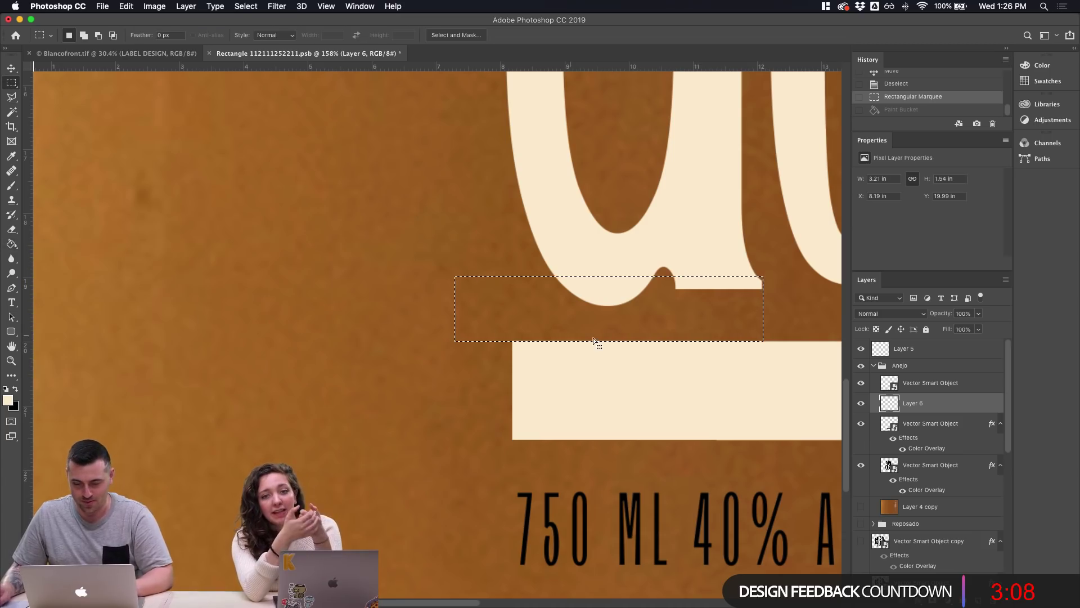
key(BackSpace)
key(super+d)
scroll(719, 380, down, 3)
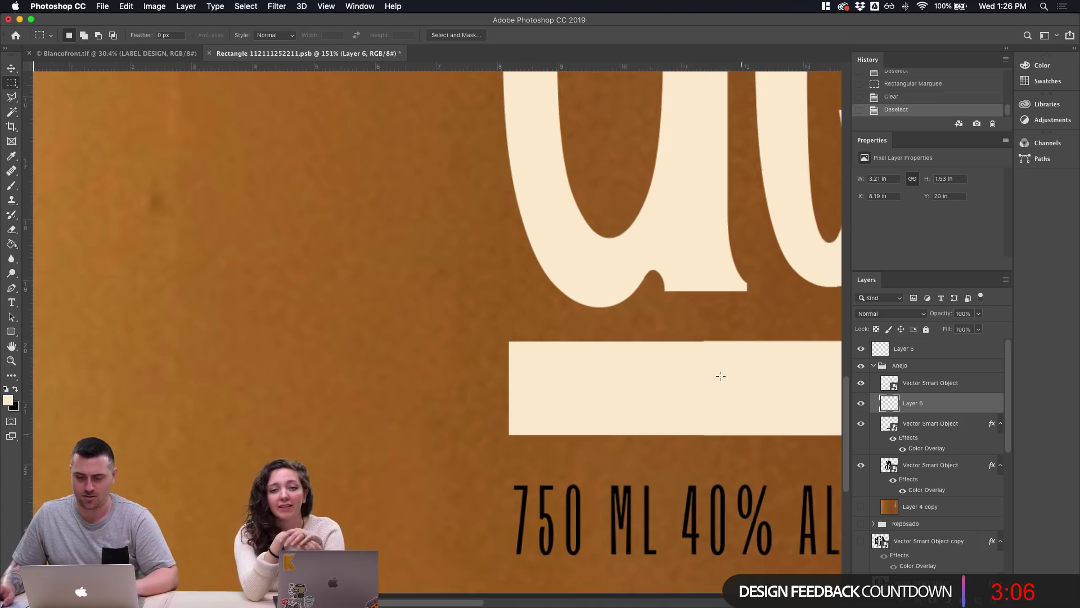
Save the label artwork and view the updated label on the bottle in Blancofront.tif
scroll(721, 376, down, 3)
key(super+s)
click(116, 53)
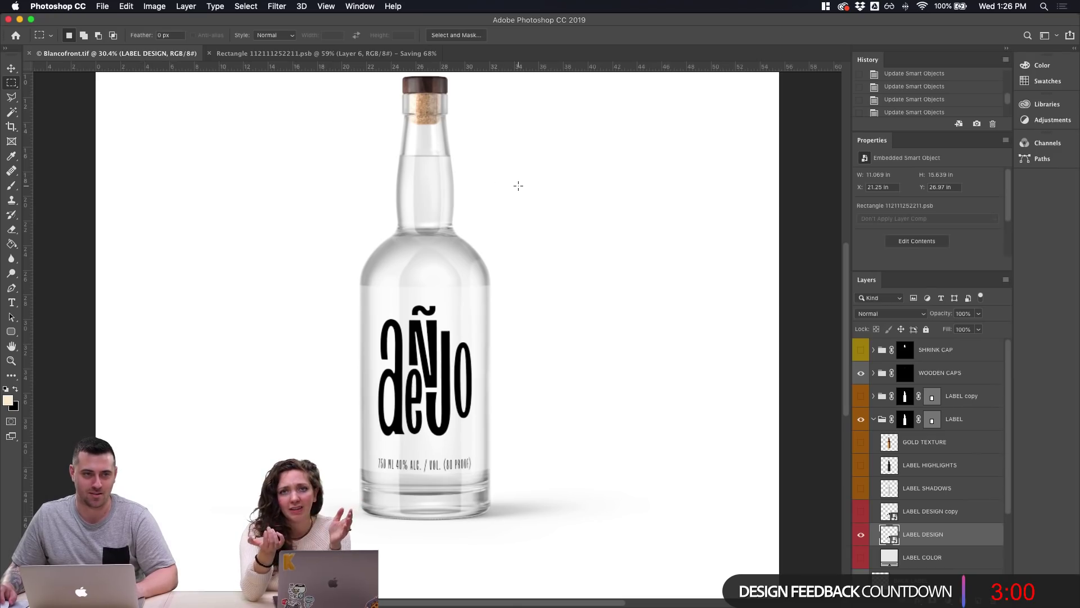
click(299, 53)
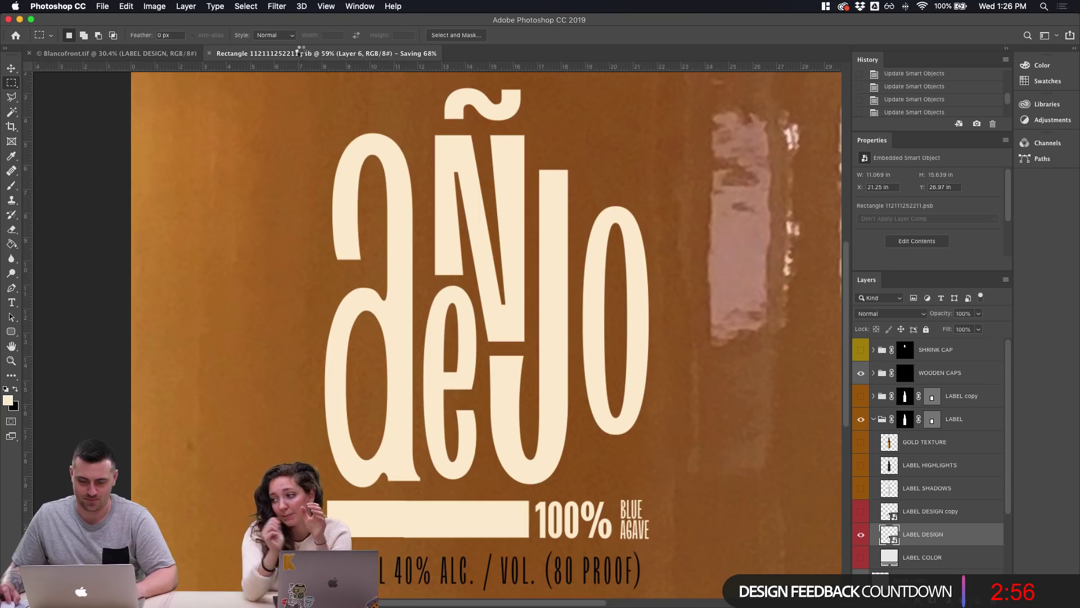
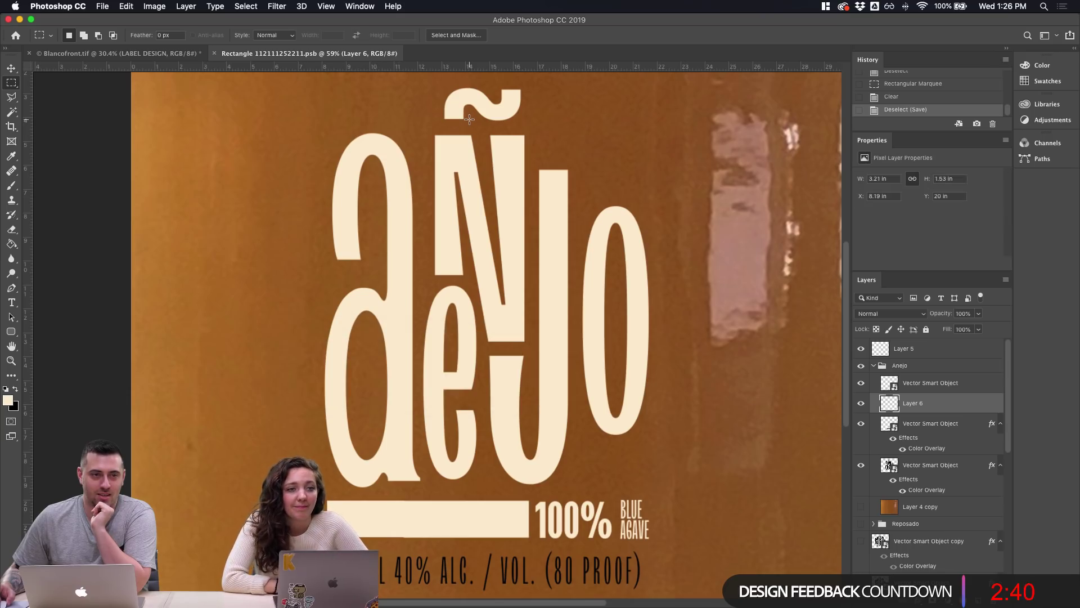
click(169, 53)
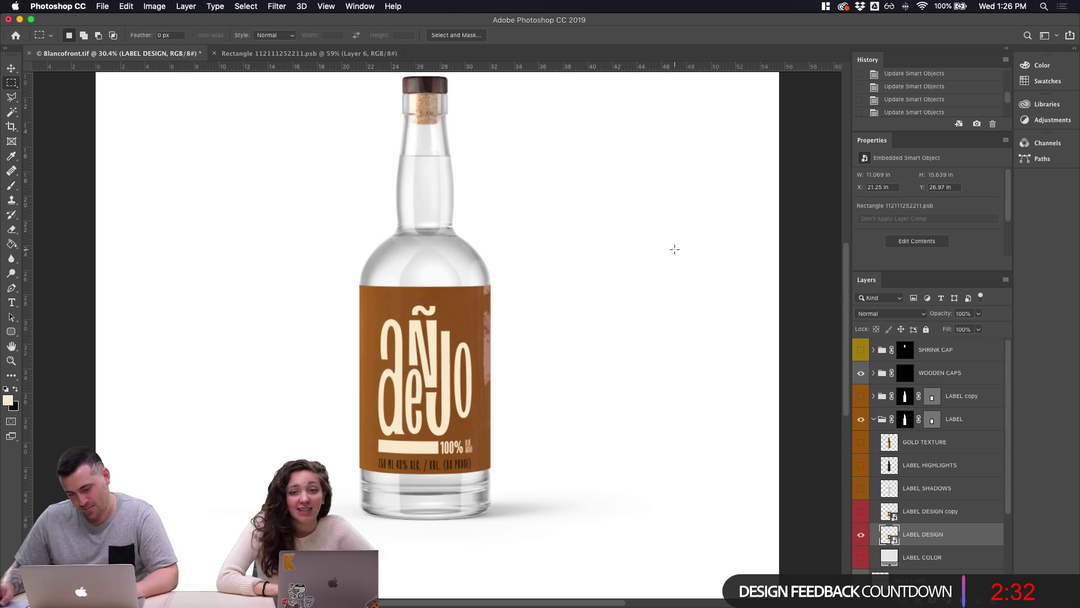
Compare the flat Añejo label artwork with its appearance on the bottle mockup
click(253, 54)
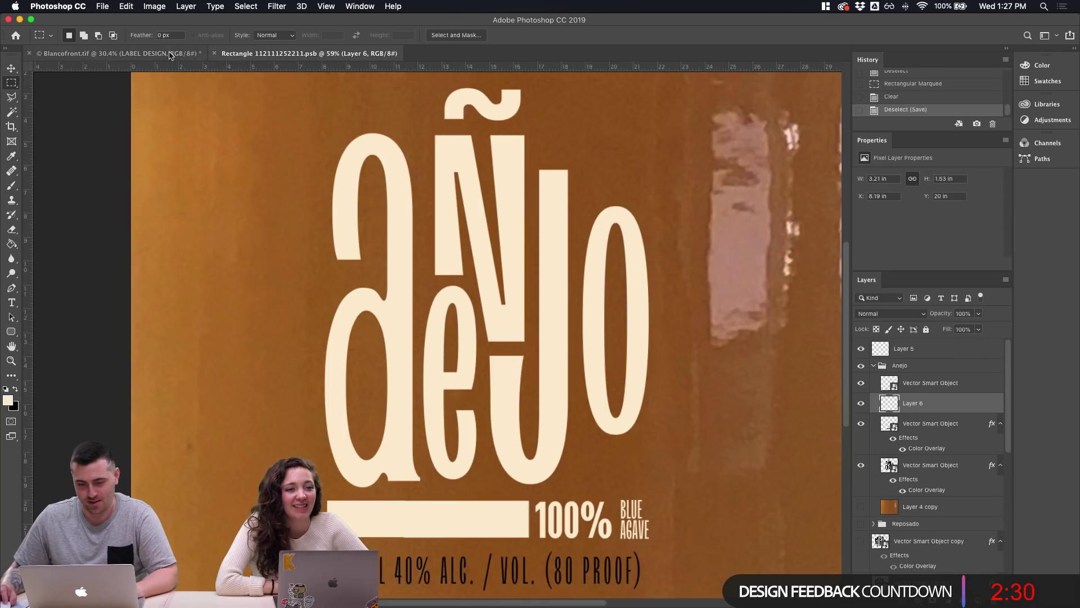
click(157, 56)
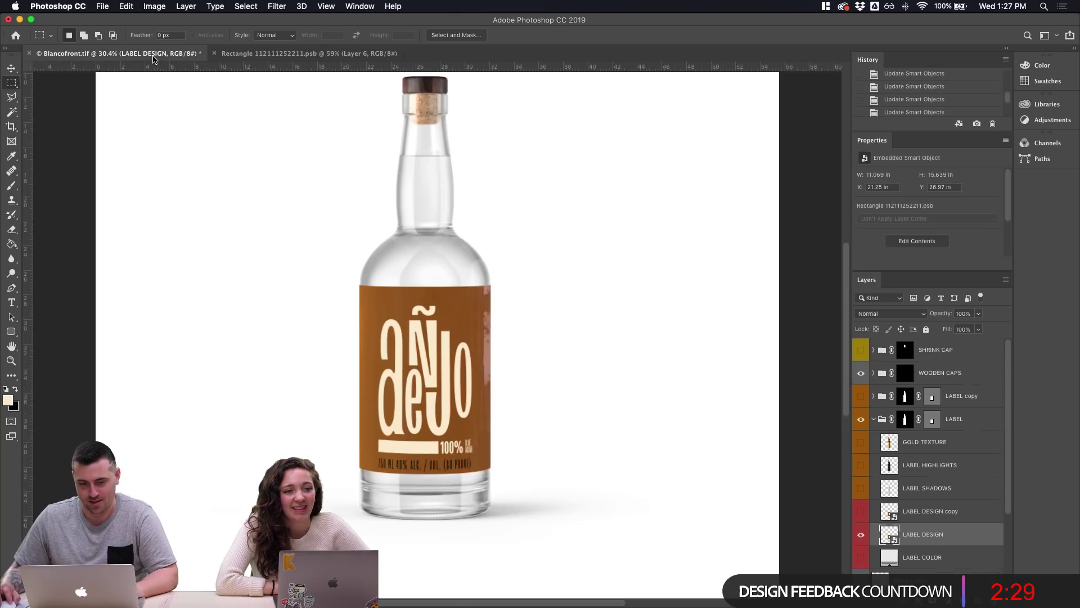
click(237, 55)
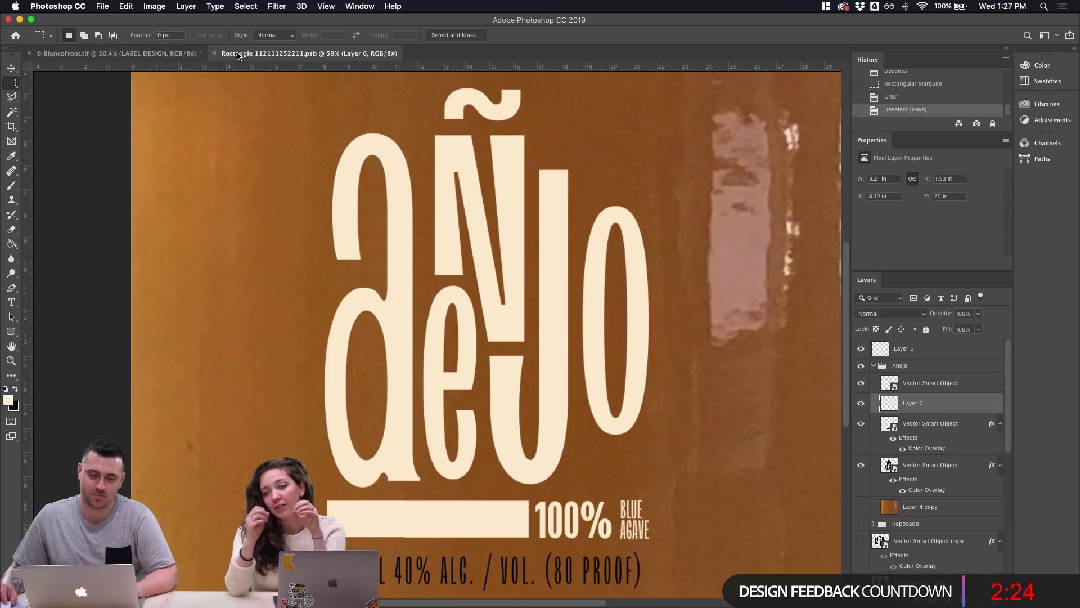
click(157, 54)
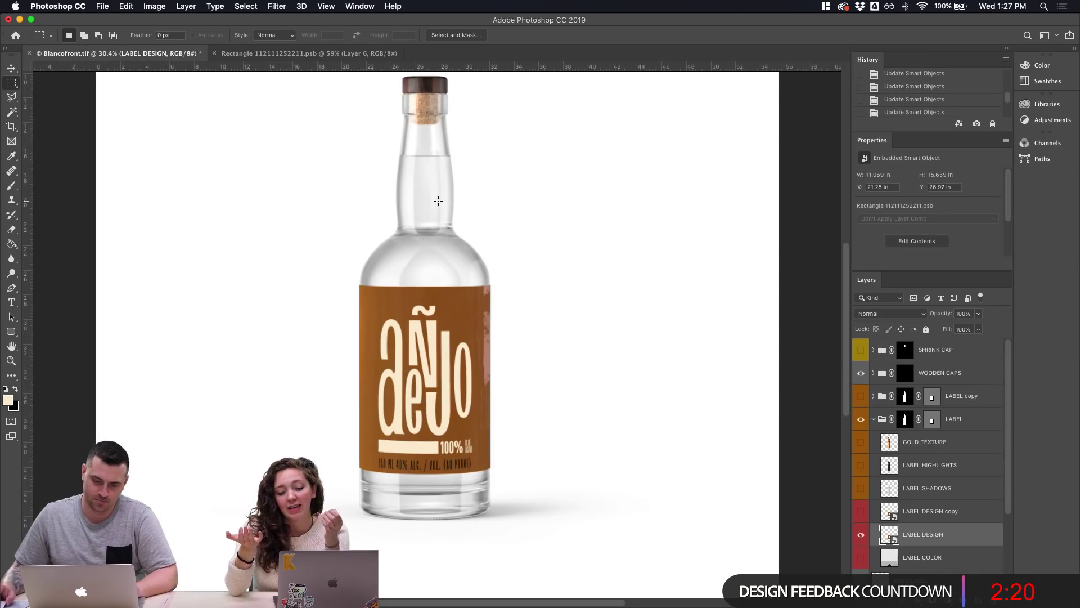
click(311, 53)
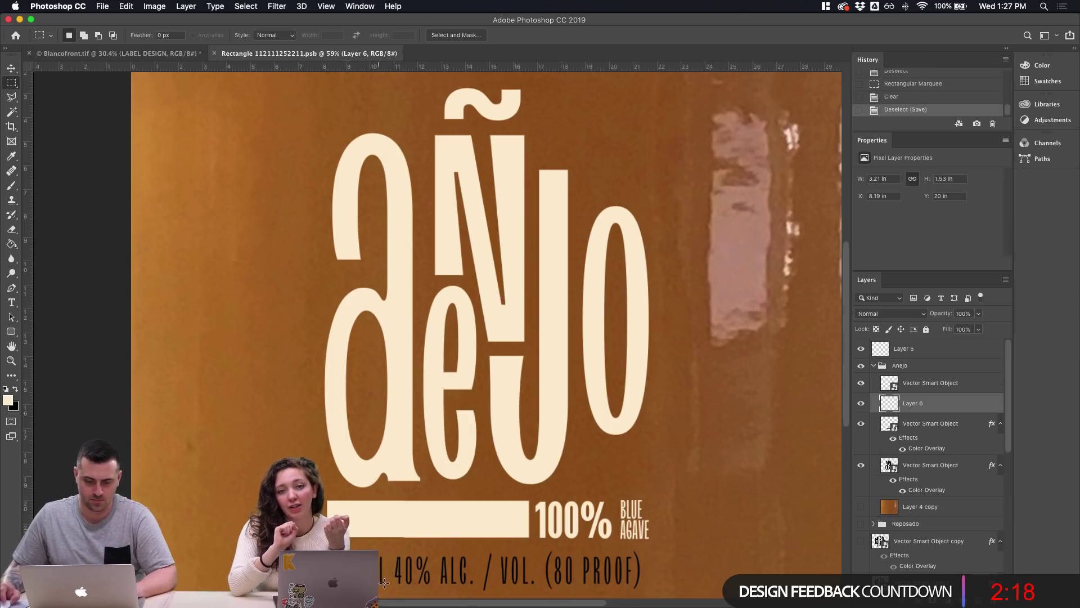
scroll(236, 249, left, 5)
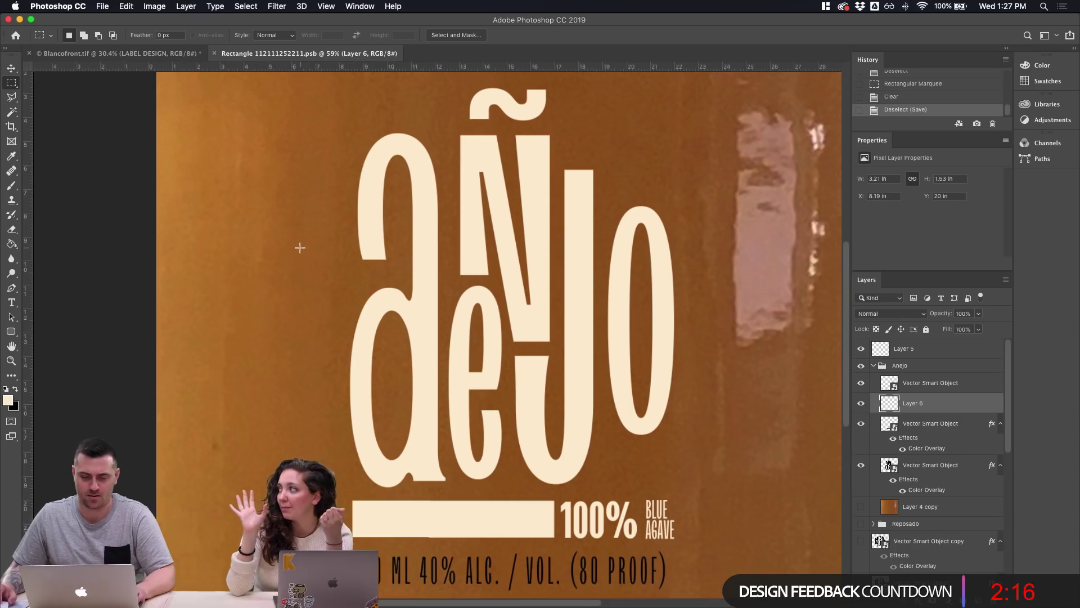
key(v)
scroll(692, 250, down, 2)
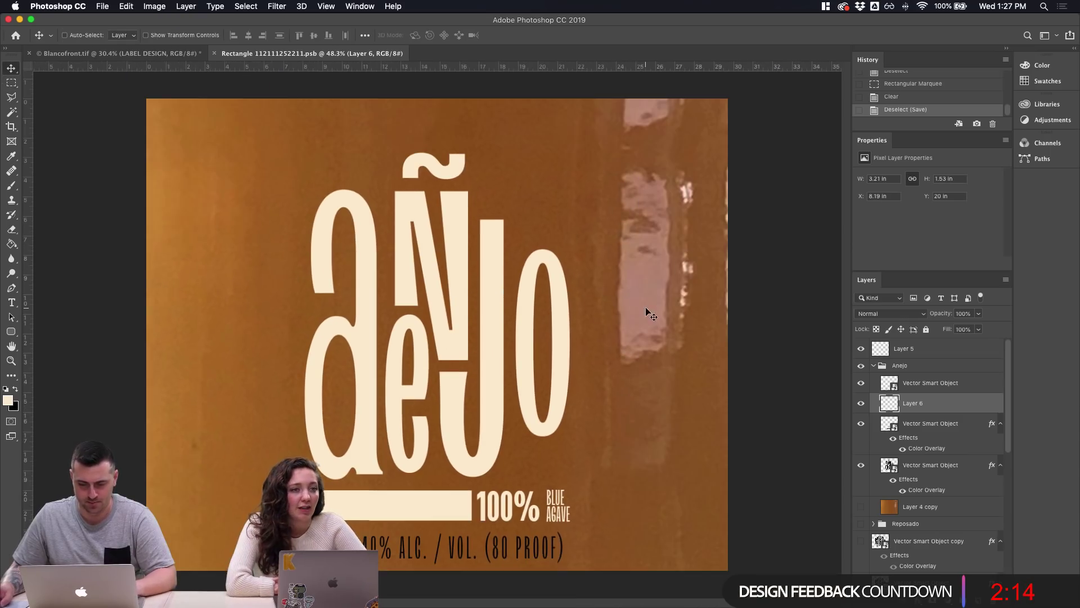
click(158, 54)
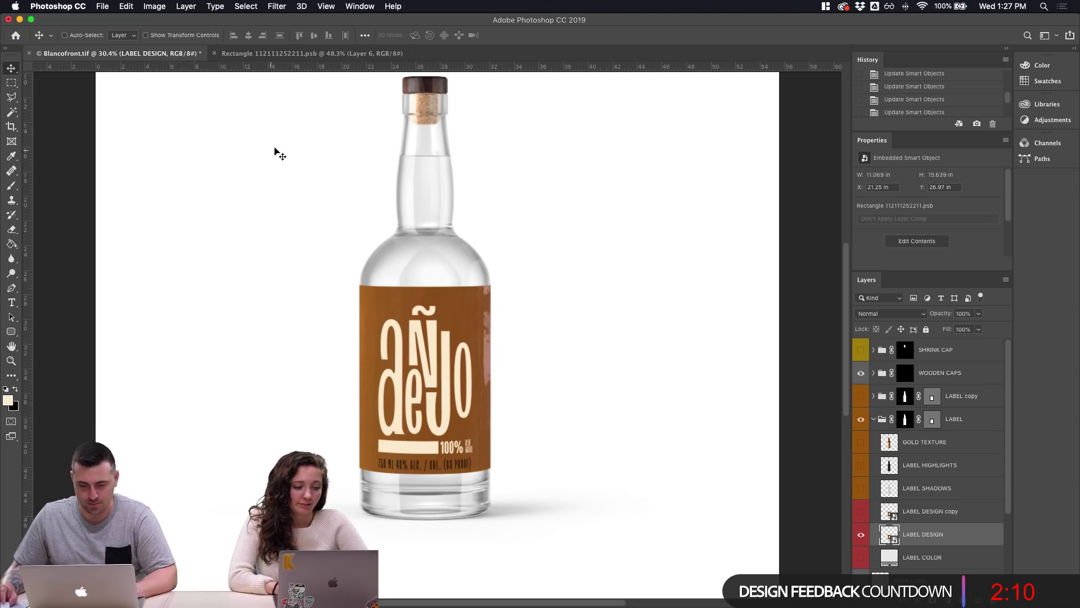
click(269, 53)
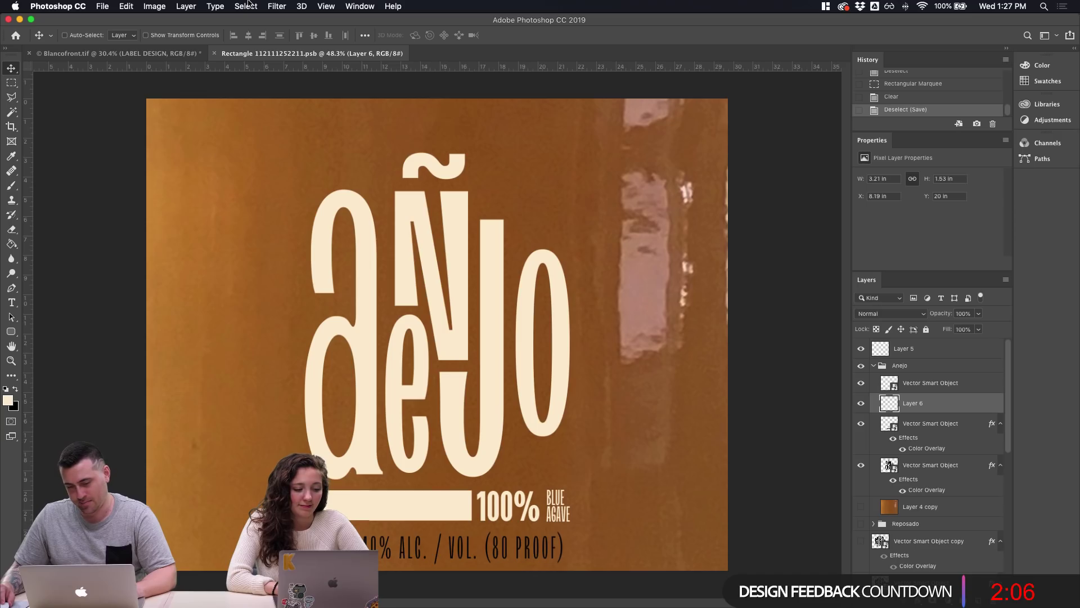
Switch to Illustrator and paste a copy of the black bar and 100% Blue Agave line beneath the lower BLANCO lettering in Exploration.ai
mouse_move(487, 601)
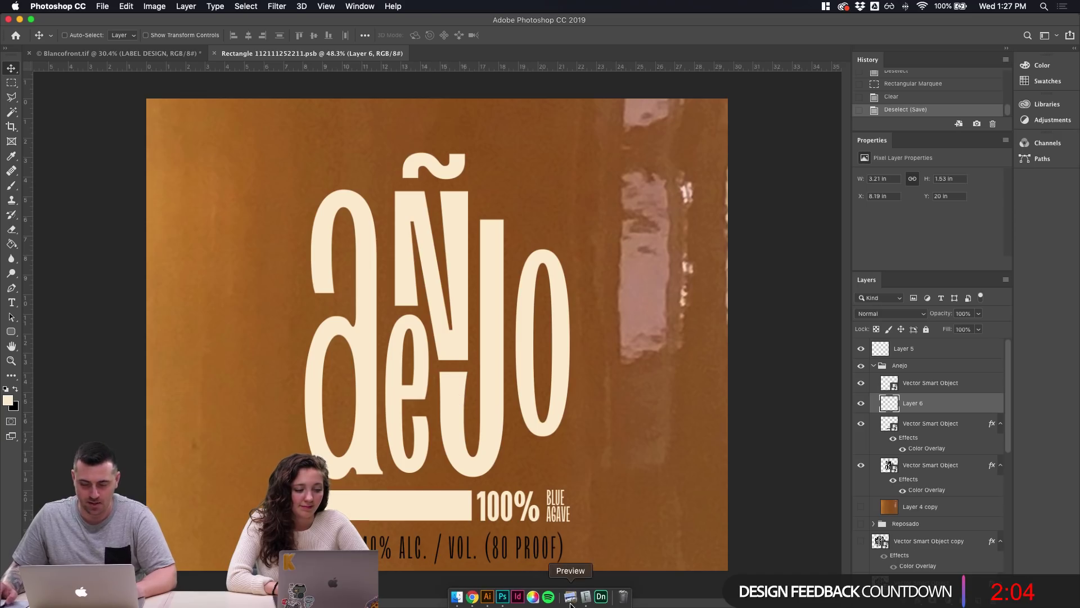
click(488, 597)
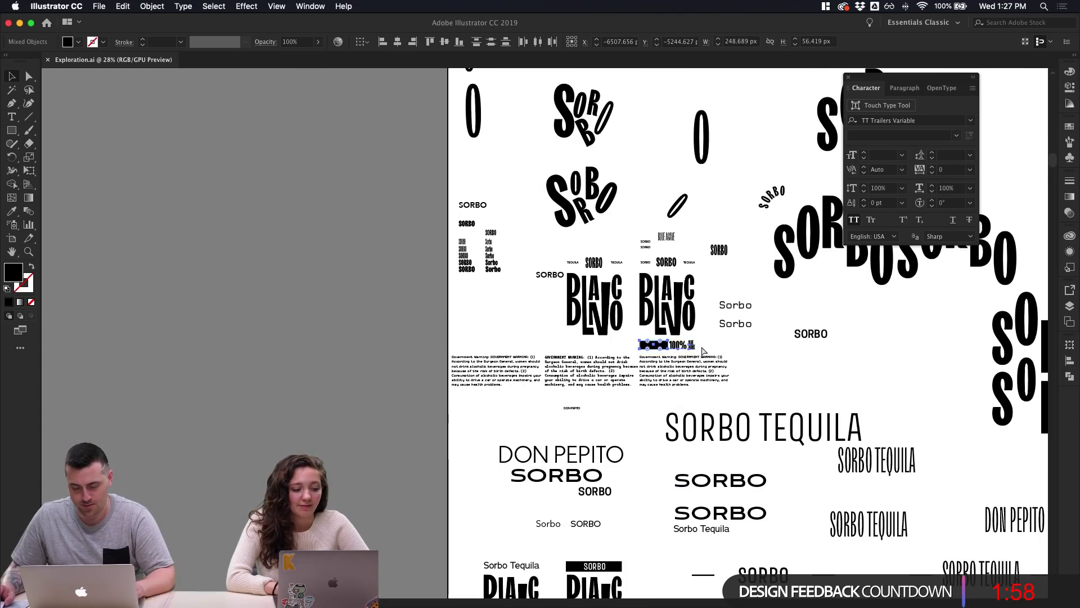
click(703, 351)
scroll(833, 377, down, 15)
scroll(833, 377, right, 5)
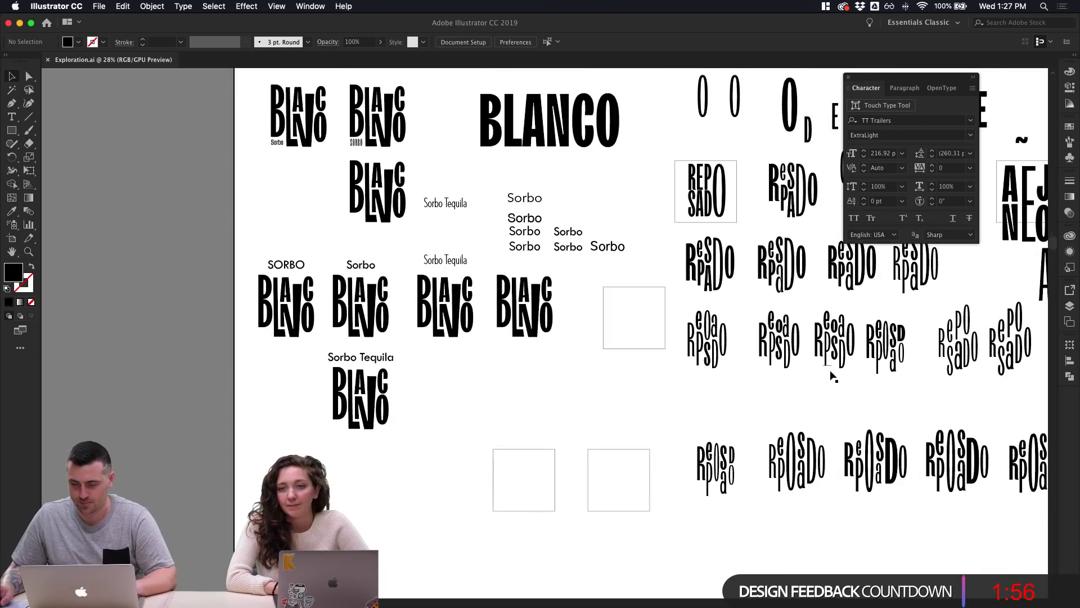
scroll(833, 377, up, 3)
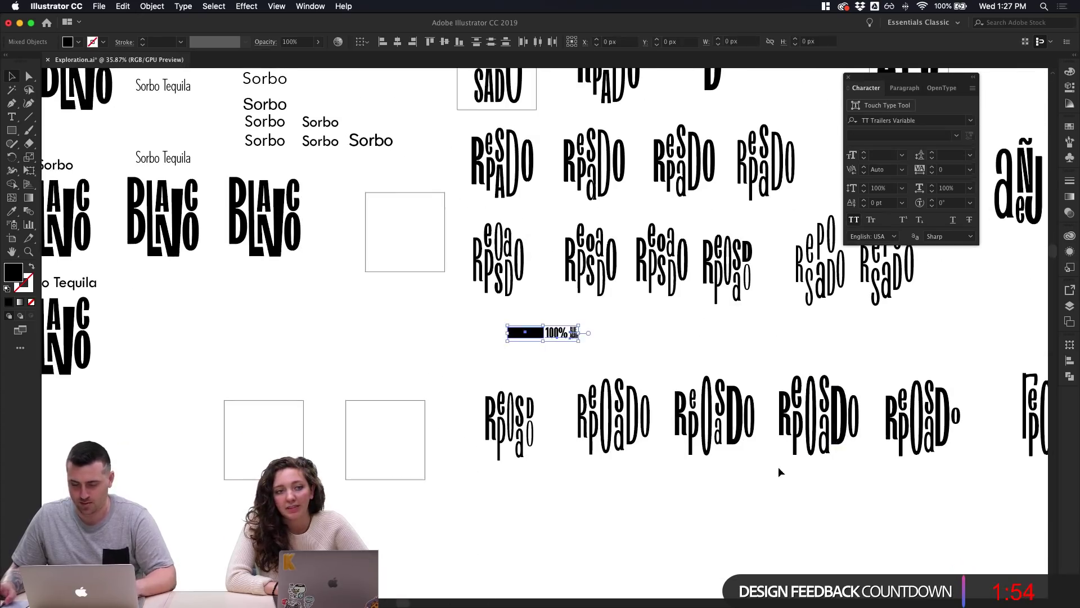
scroll(778, 467, down, 5)
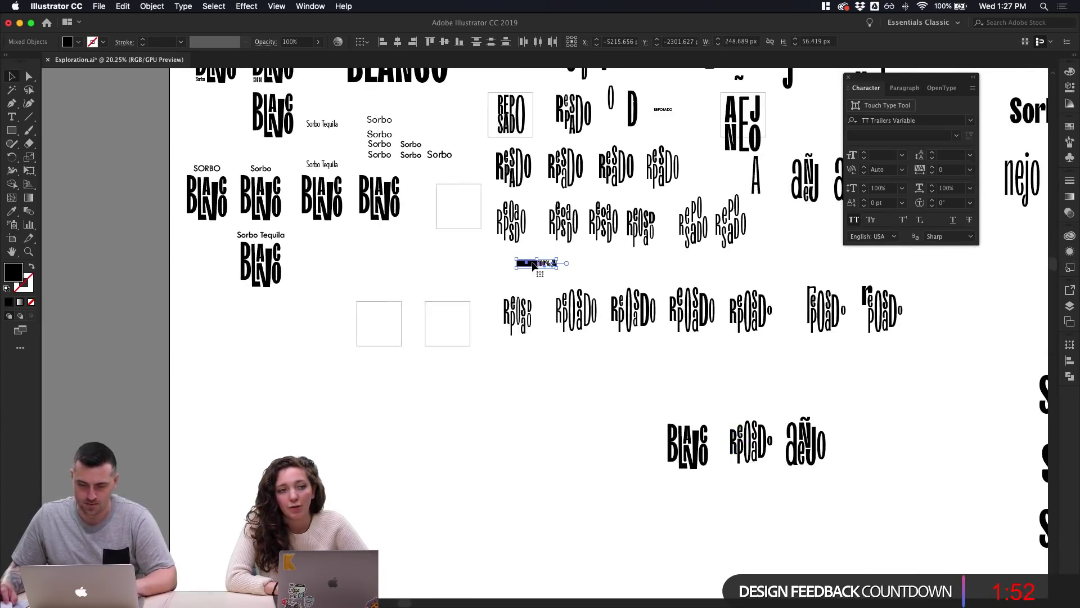
drag(533, 266, 683, 475)
click(697, 511)
Left-align the black bar beneath the lower BLANCO lettering with the lettering's left edge
scroll(697, 510, up, 3)
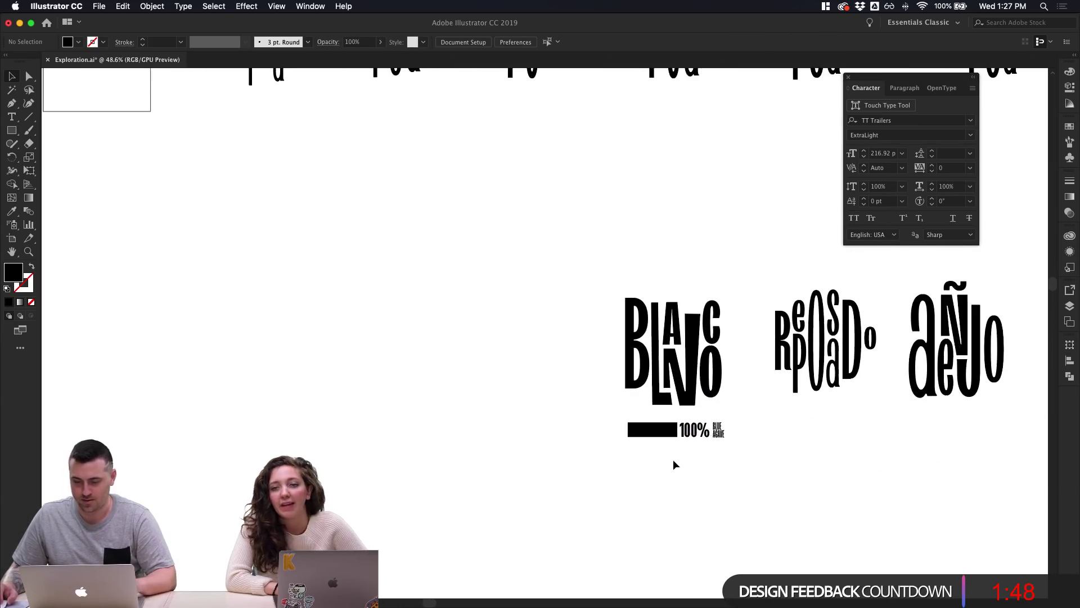
scroll(673, 459, up, 3)
scroll(673, 459, right, 3)
scroll(673, 459, down, 2)
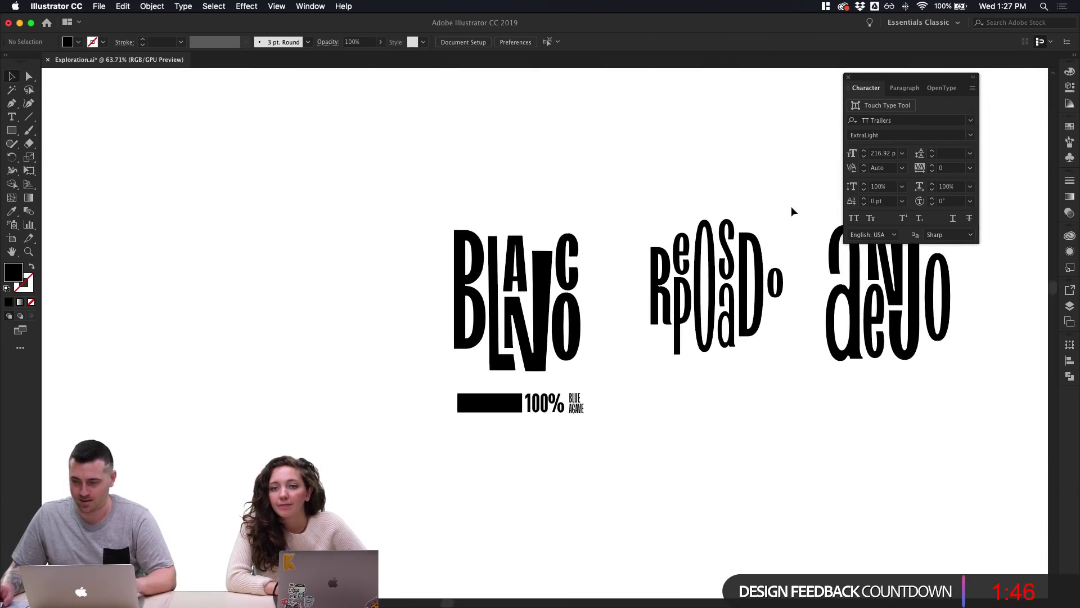
click(488, 403)
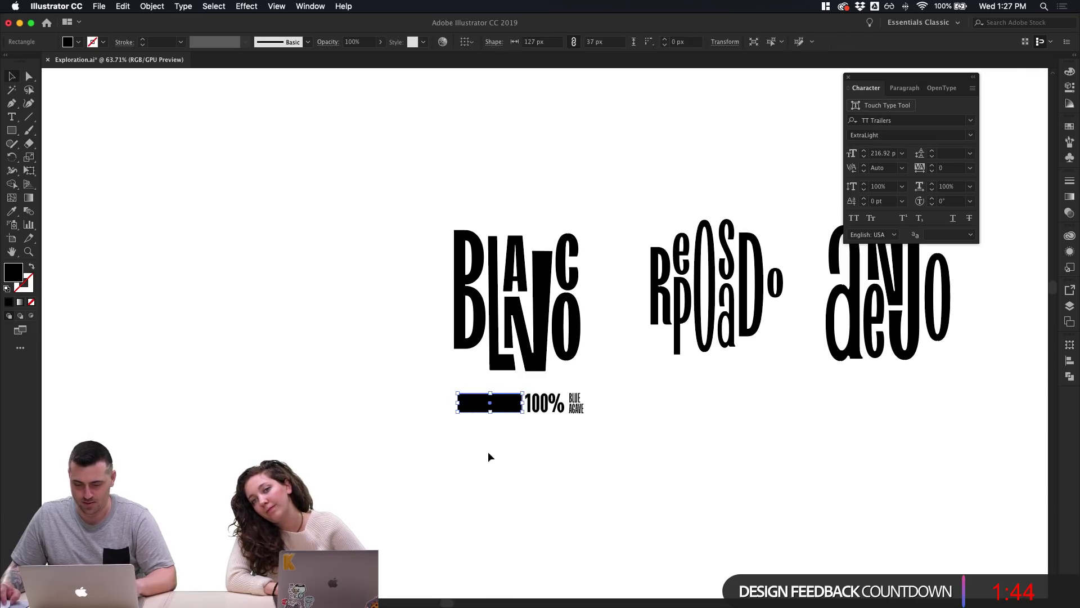
drag(488, 453, 504, 152)
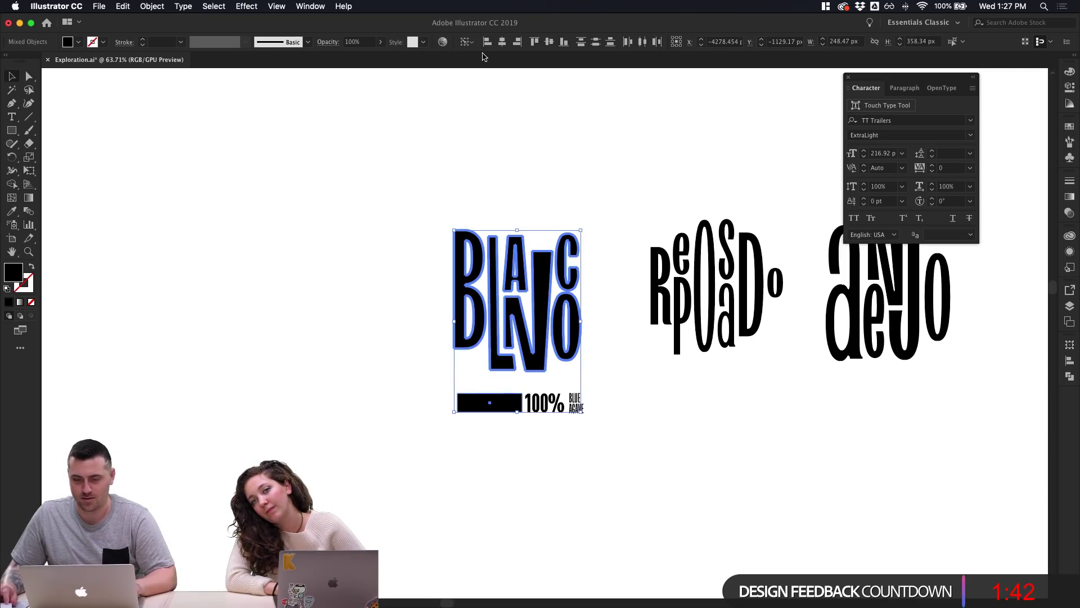
click(641, 367)
scroll(503, 440, right, 3)
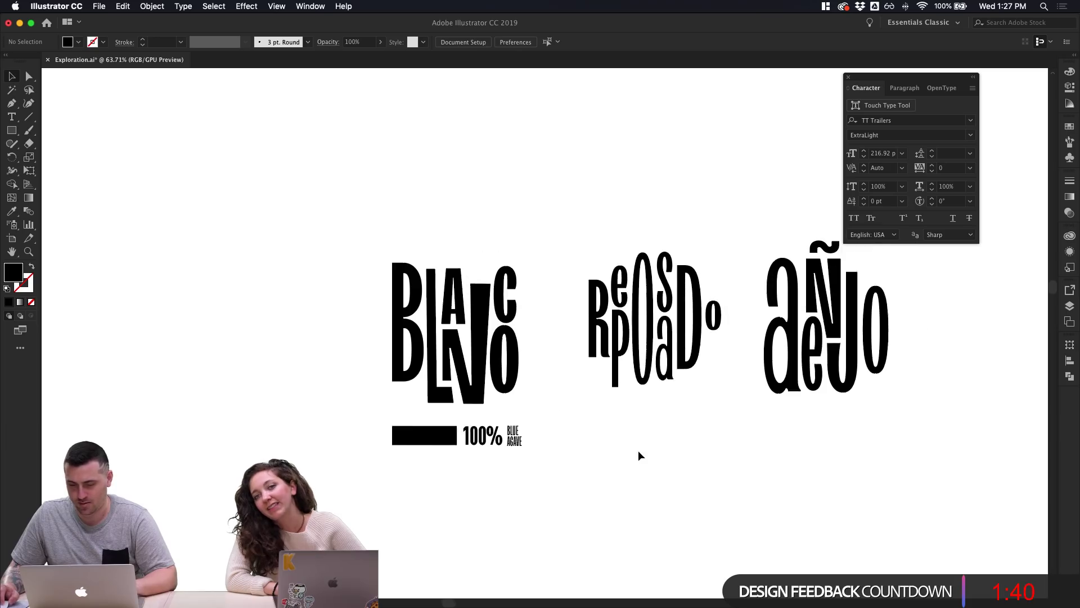
Copy the bar and 100% Blue Agave line beneath the REPOSADO lettering and left-align its bar with the R
drag(518, 481, 604, 444)
click(619, 442)
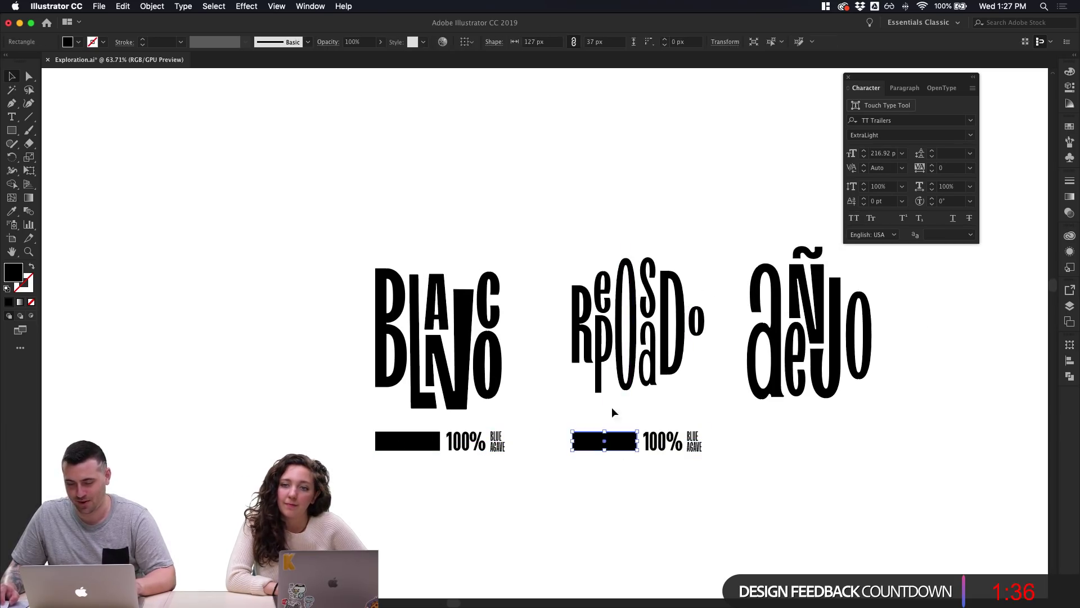
shift+click(579, 336)
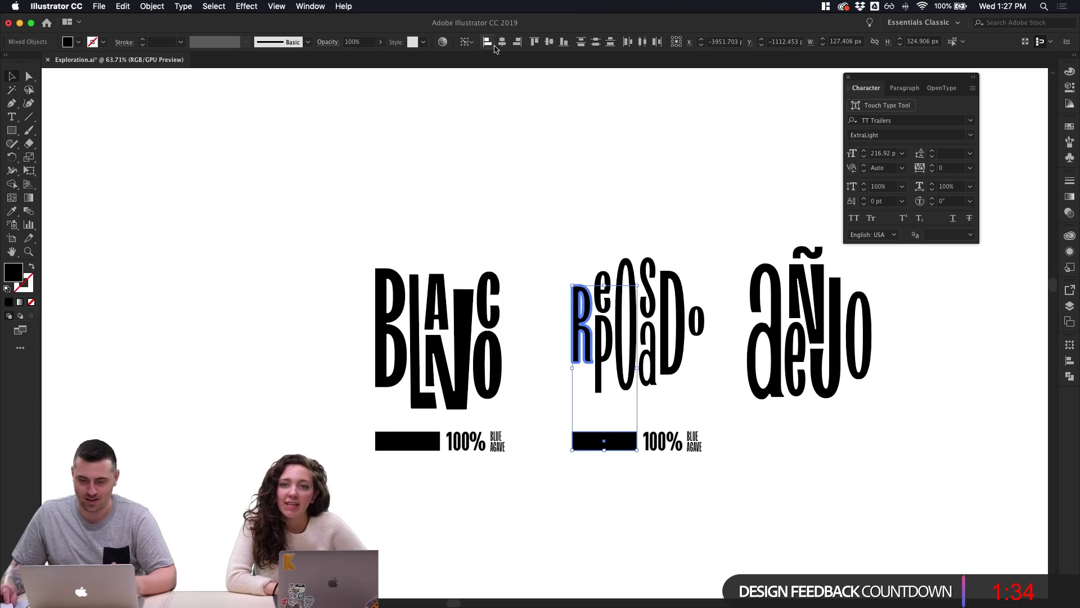
click(704, 330)
Copy the bar and 100% Blue Agave line from REPOSADO to beneath the AÑEJO lettering
click(701, 450)
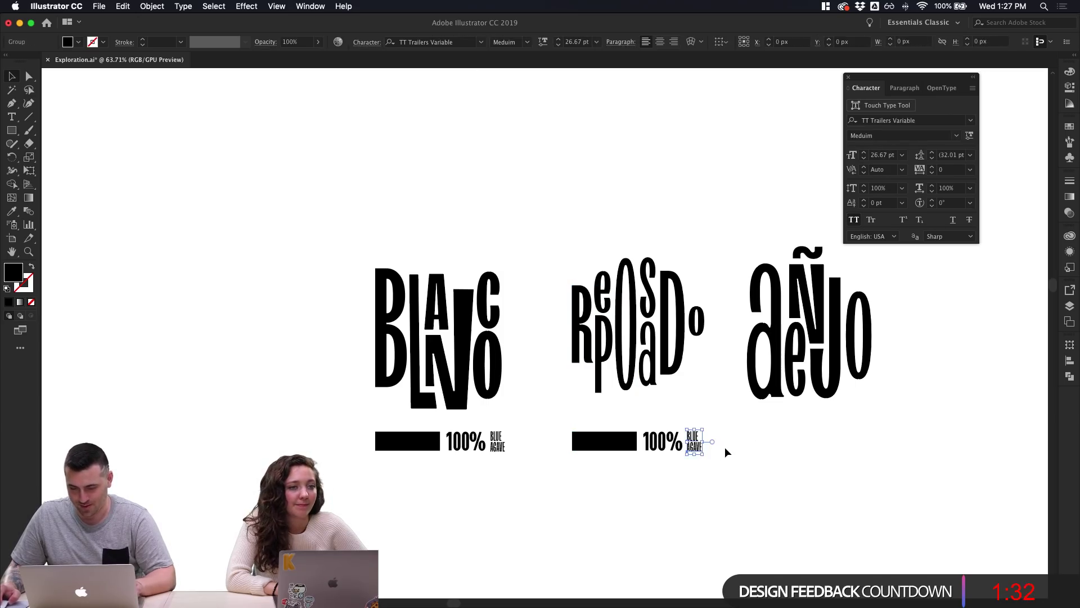
click(724, 447)
click(652, 444)
drag(653, 445, 775, 448)
key(super+z)
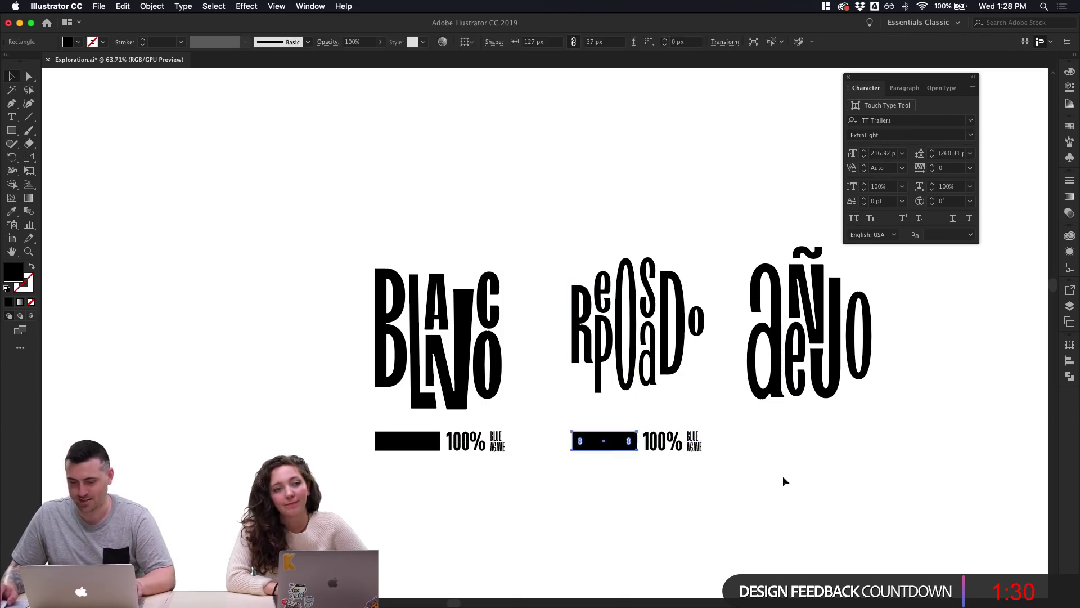
drag(599, 442, 774, 447)
shift+click(765, 393)
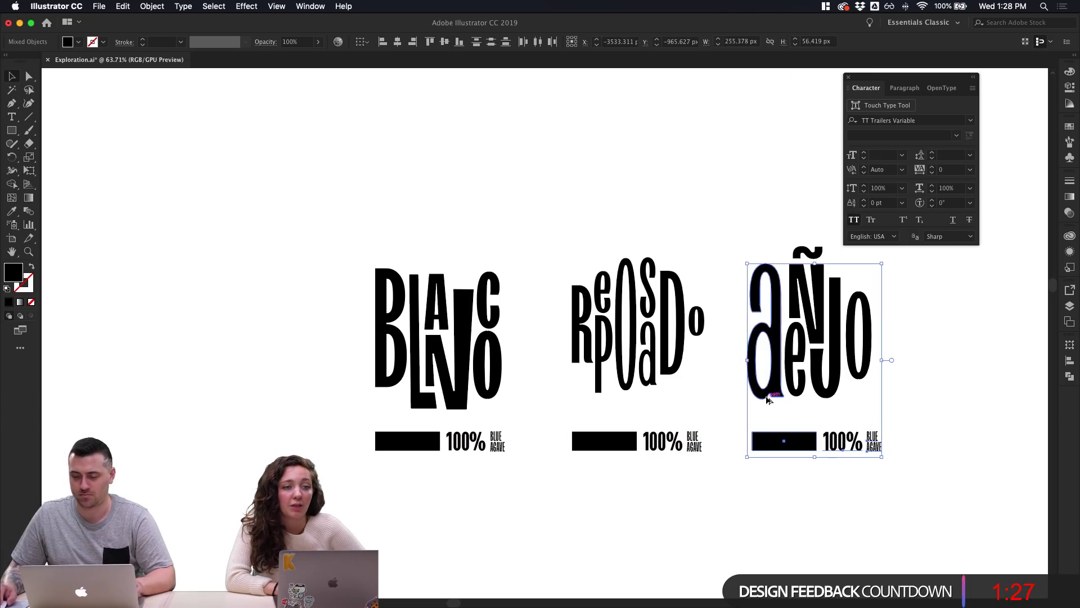
click(399, 41)
key(super+z)
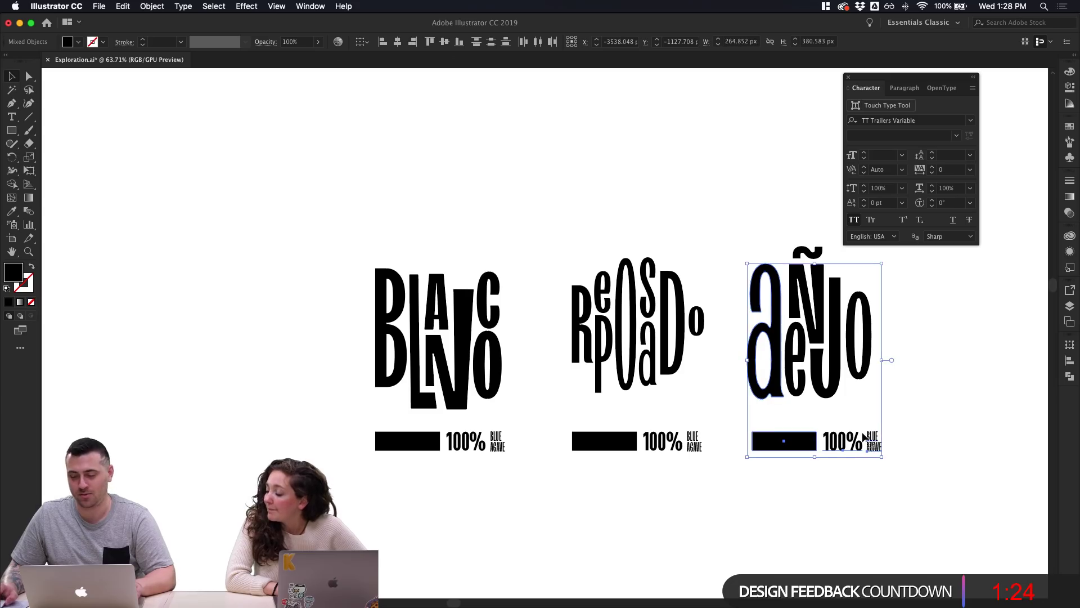
click(921, 471)
Left-align the whole bar and 100% Blue Agave line with the first letter of AÑEJO and deselect
click(788, 442)
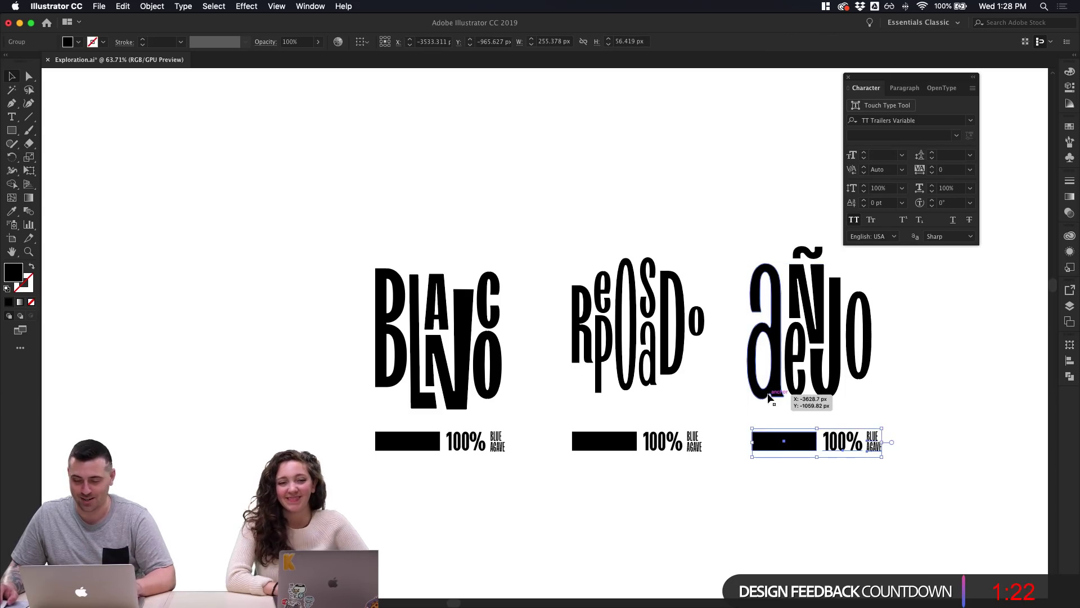
shift+click(768, 397)
scroll(769, 397, up, 3)
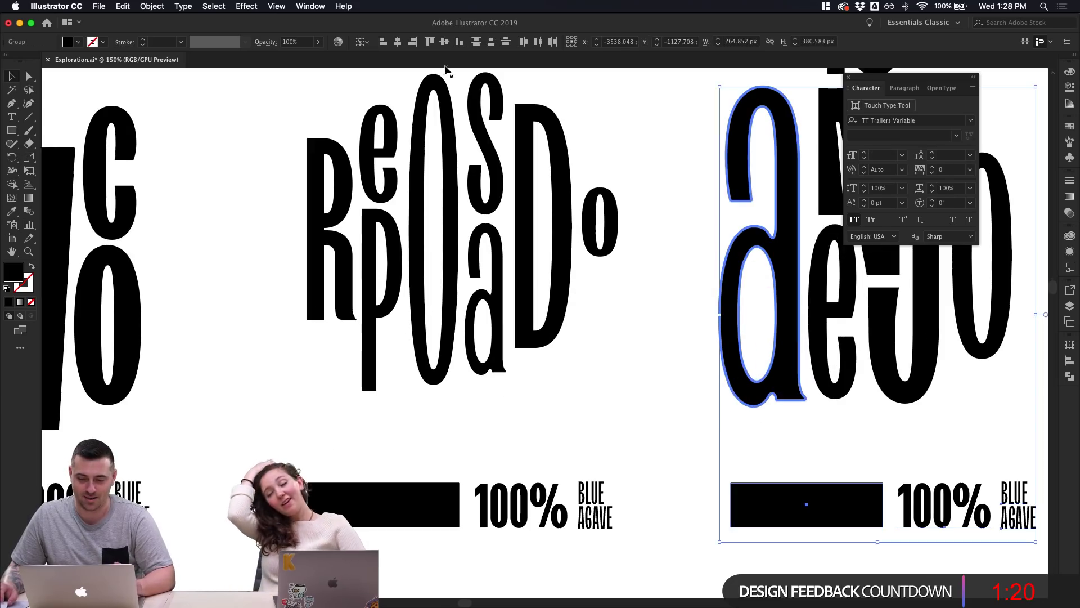
click(382, 43)
click(598, 328)
scroll(599, 328, down, 1)
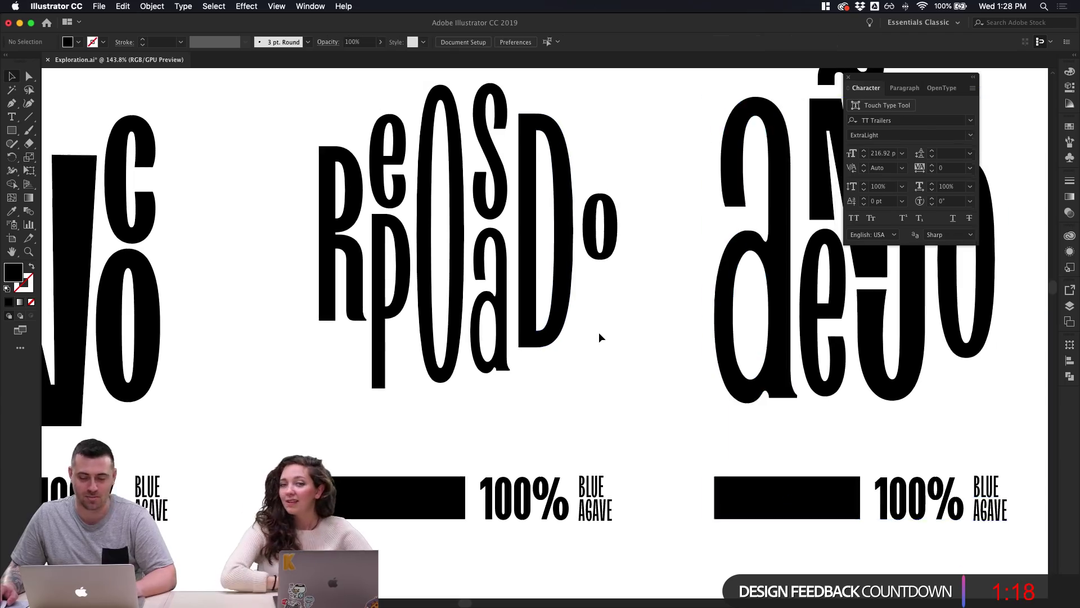
scroll(599, 337, down, 5)
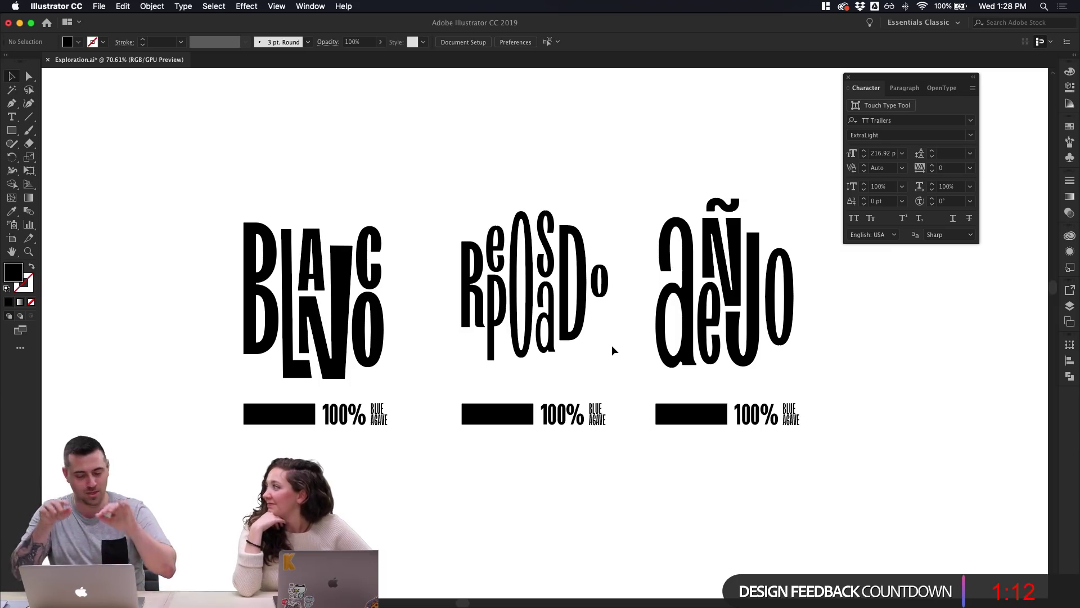
Move all three bar and 100% Blue Agave lines up together, closer to the lettering above them
drag(831, 466, 289, 405)
click(364, 470)
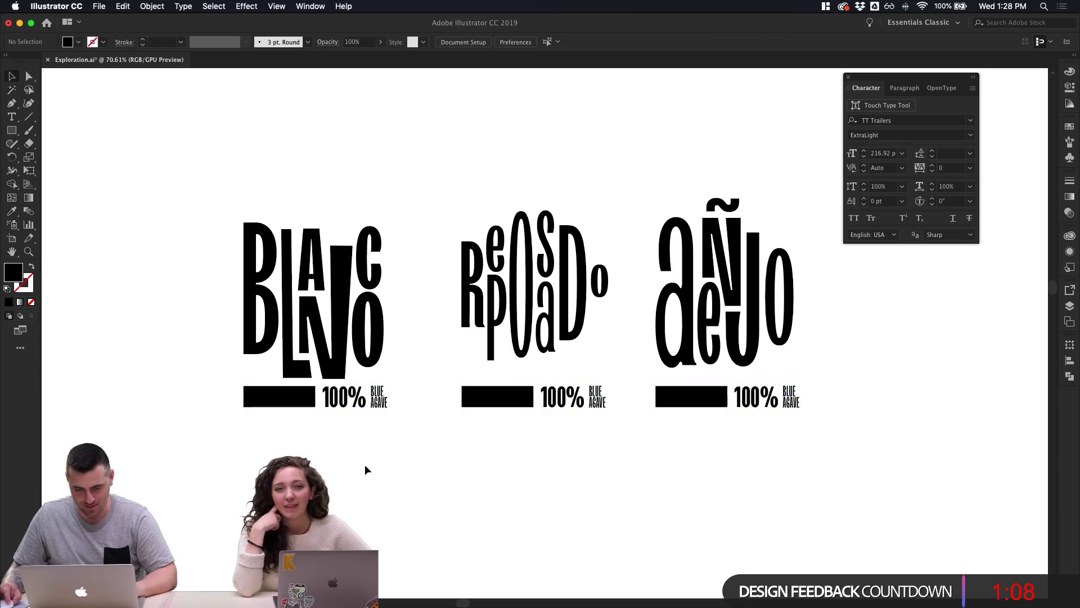
scroll(382, 467, down, 2)
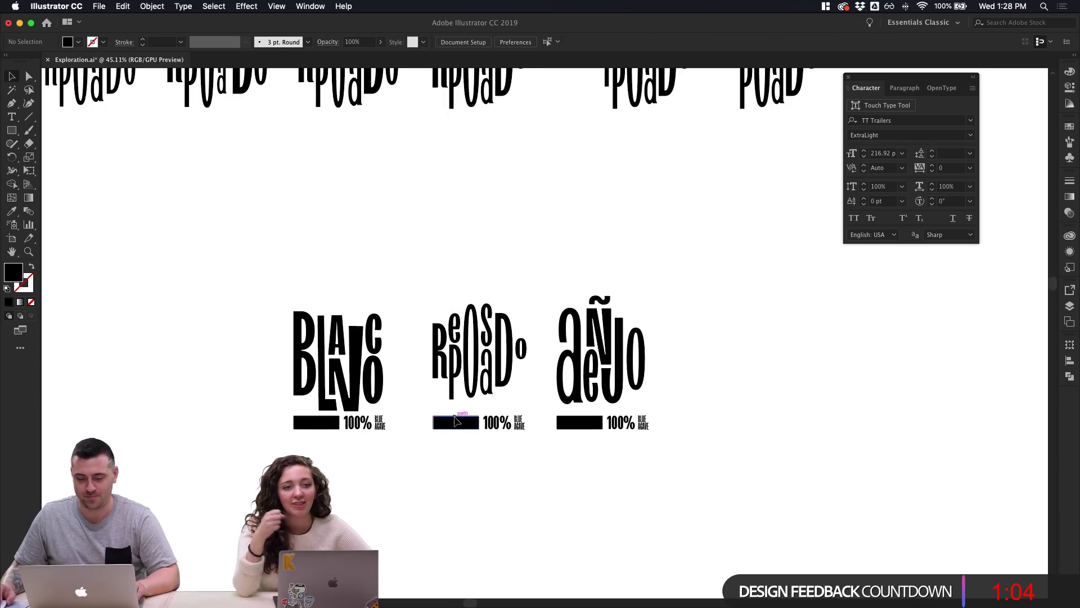
scroll(458, 447, up, 2)
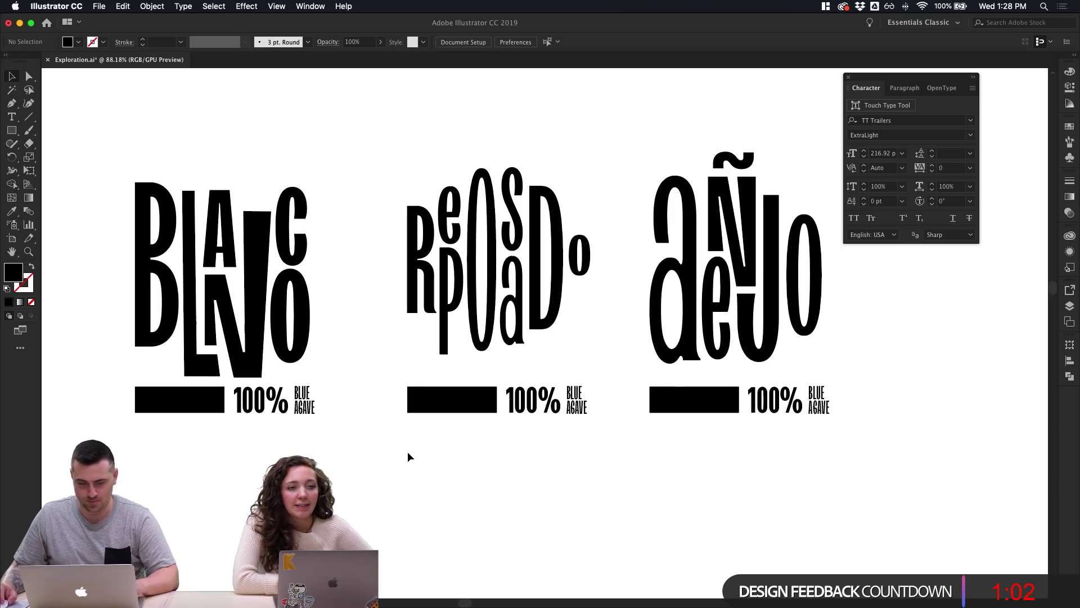
Copy the 100% and BLUE AGAVE text from under BLANCO and place the copy in the empty area below
scroll(407, 447, left, 3)
click(355, 366)
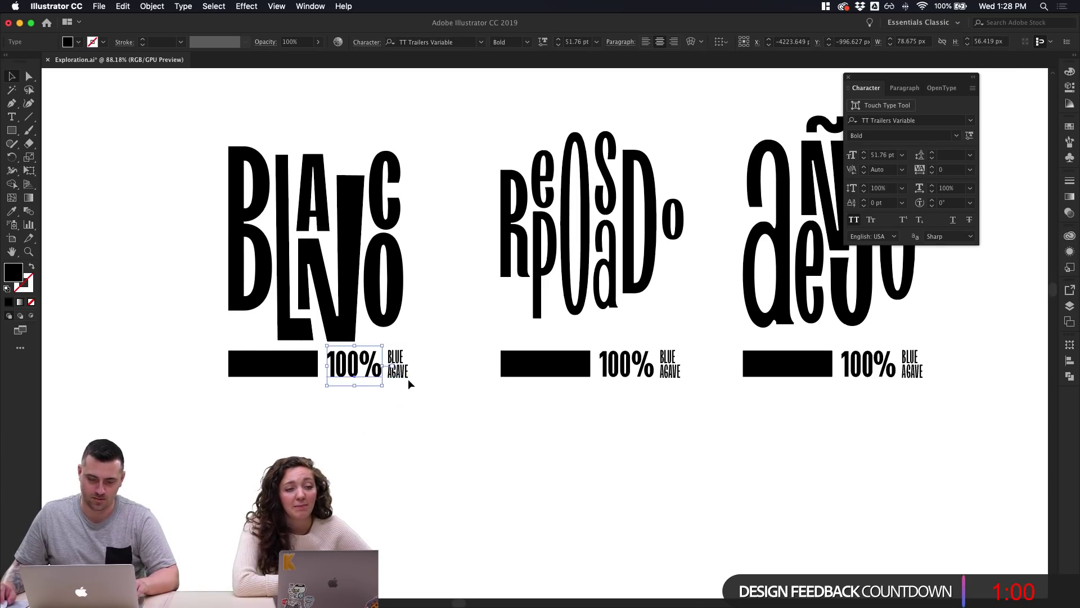
shift+click(404, 375)
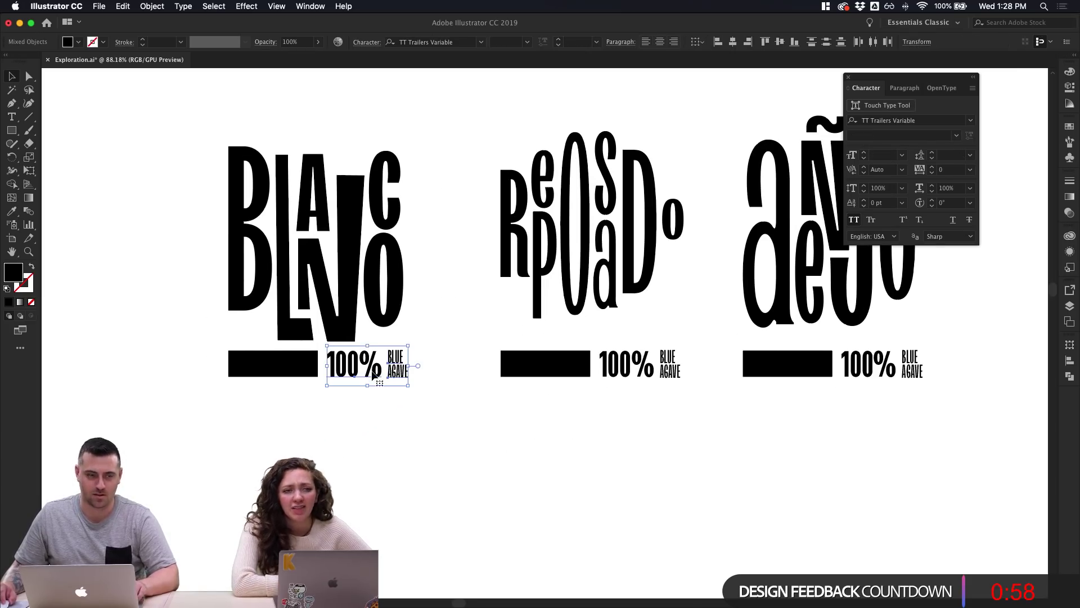
click(404, 457)
scroll(404, 458, down, 2)
key(super+v)
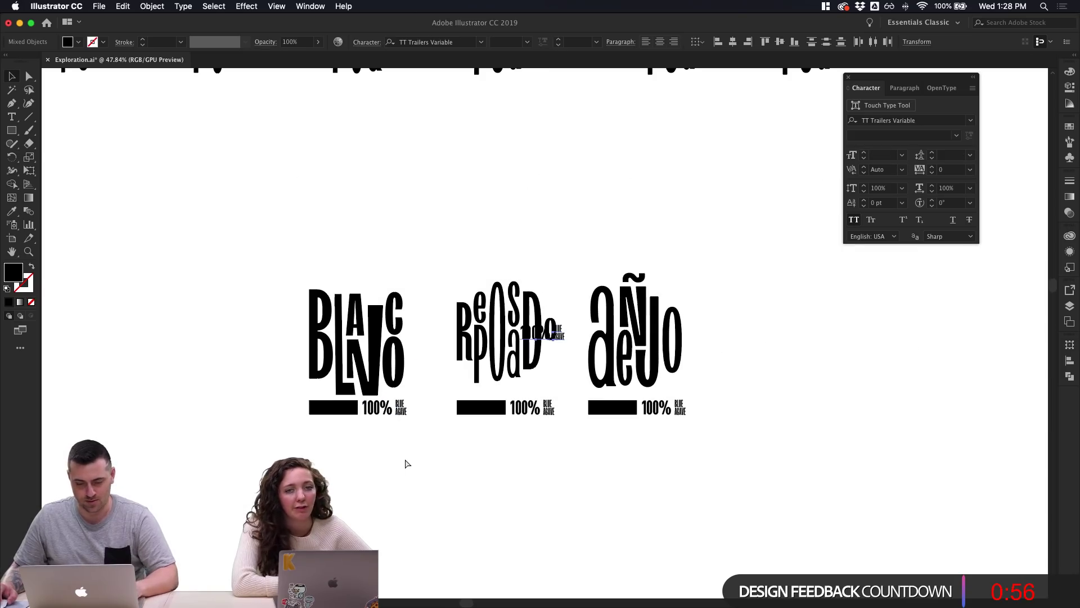
drag(562, 338, 352, 500)
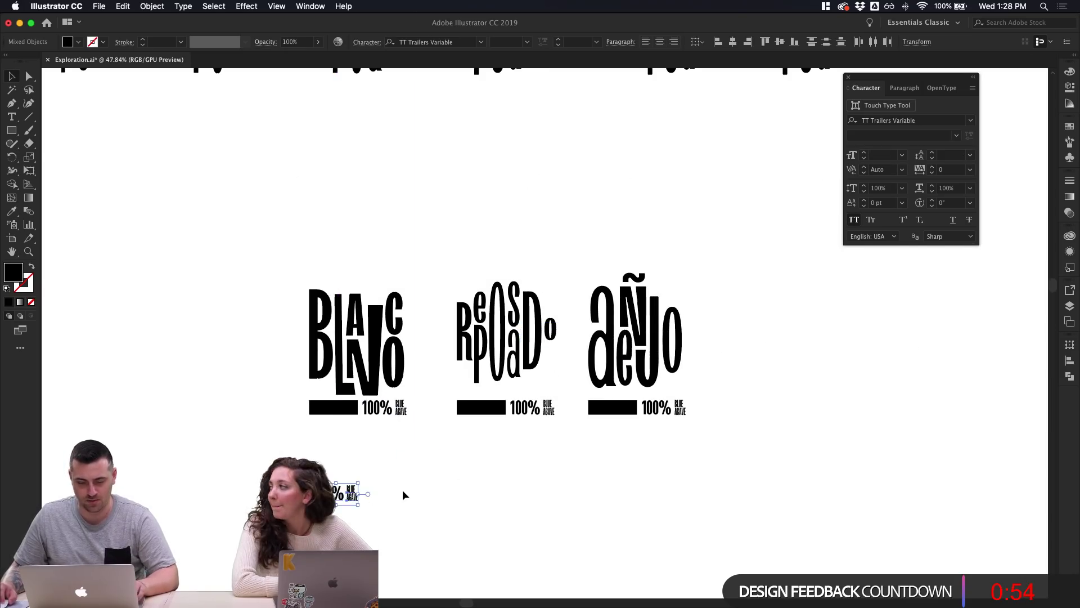
click(403, 489)
Enlarge the copied BLUE AGAVE text proportionally to about 41 pt, keeping it beside the 100%
scroll(402, 490, up, 2)
scroll(402, 490, down, 1)
scroll(403, 490, up, 2)
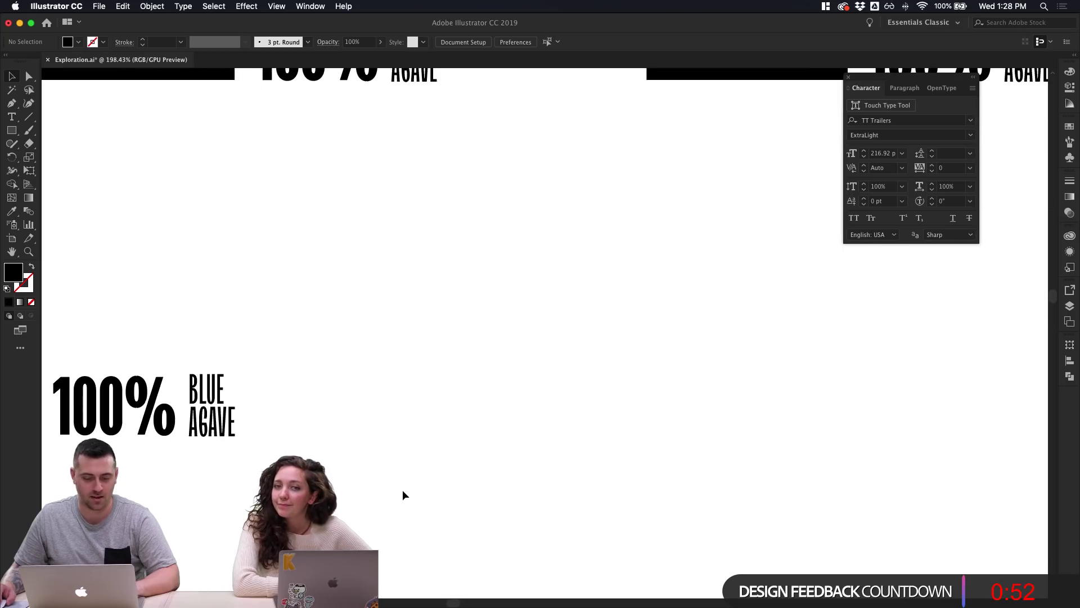
click(226, 385)
drag(239, 366, 362, 333)
click(361, 332)
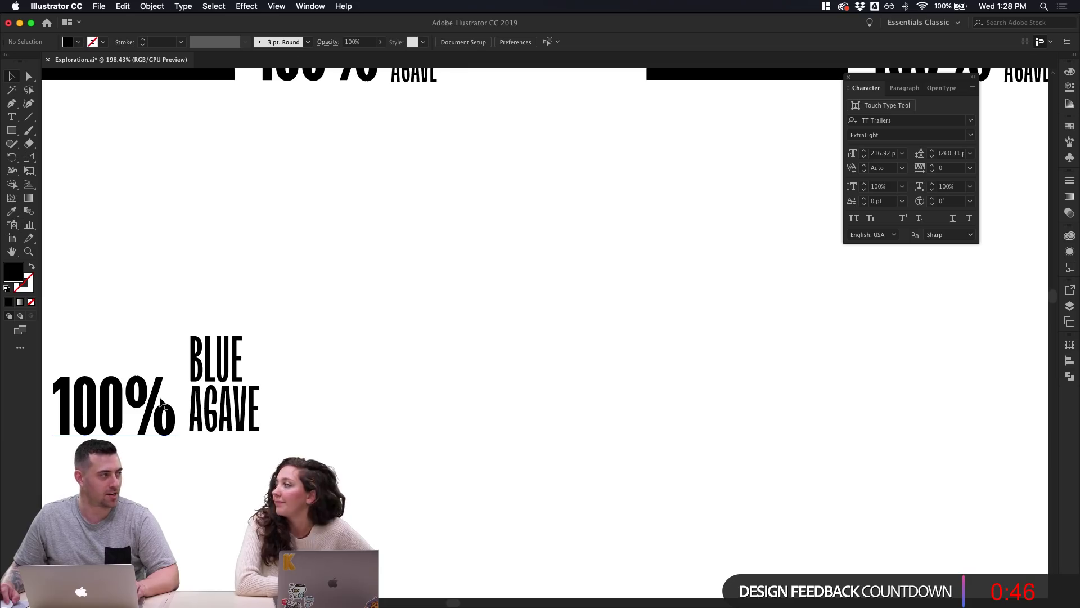
Duplicate the loose 100% text into the empty space beside BLUE AGAVE and scale the copy to over twice its size
click(165, 402)
drag(173, 407, 521, 409)
drag(532, 362, 689, 252)
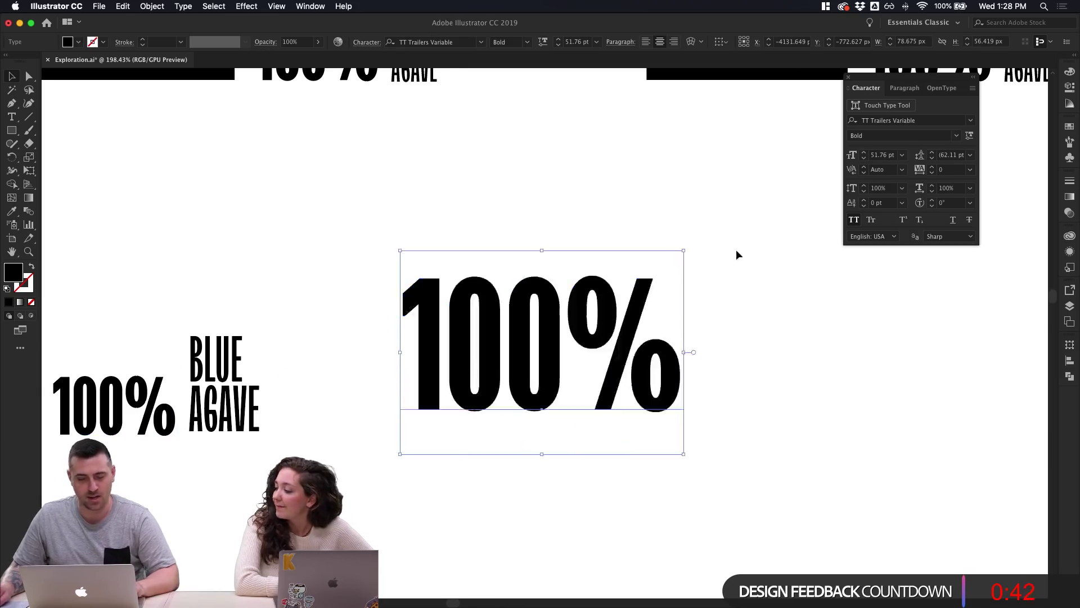
Duplicate the enlarged BLUE AGAVE text to just below the large 100%
click(330, 381)
click(230, 370)
click(422, 374)
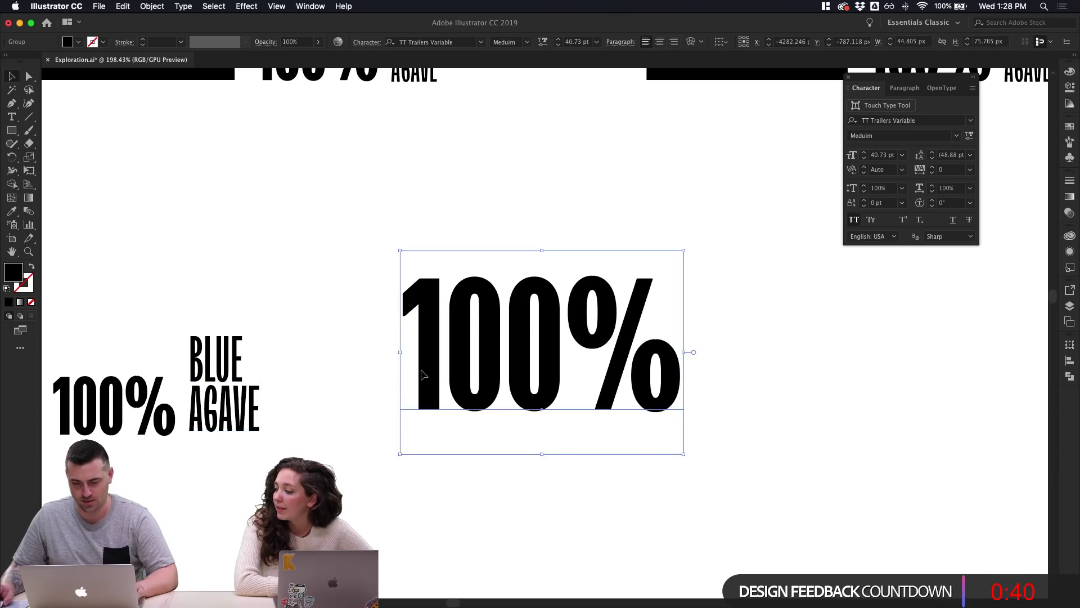
click(334, 470)
click(225, 405)
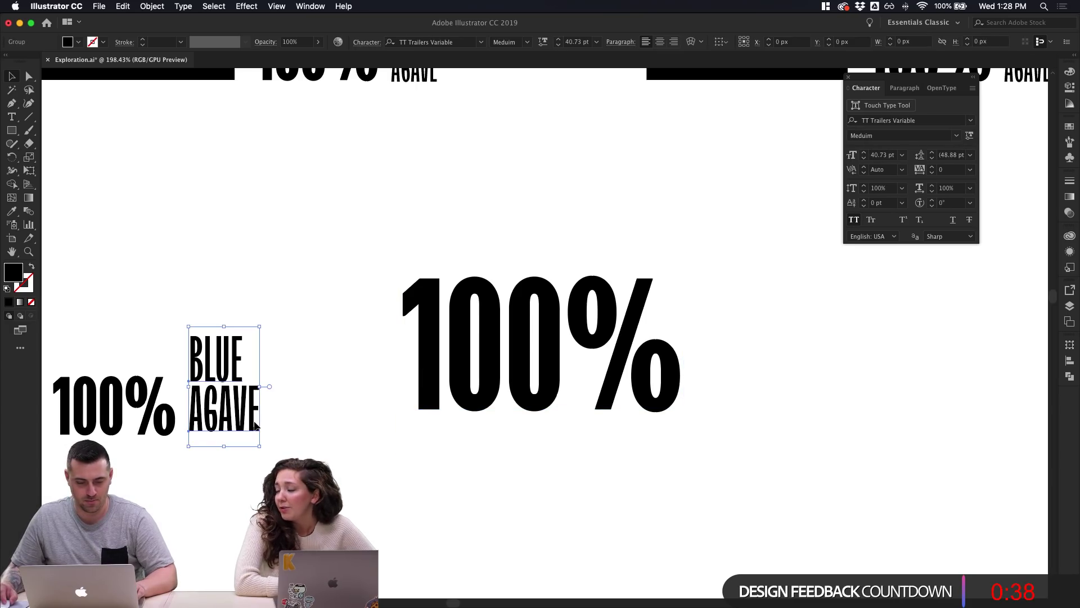
click(302, 422)
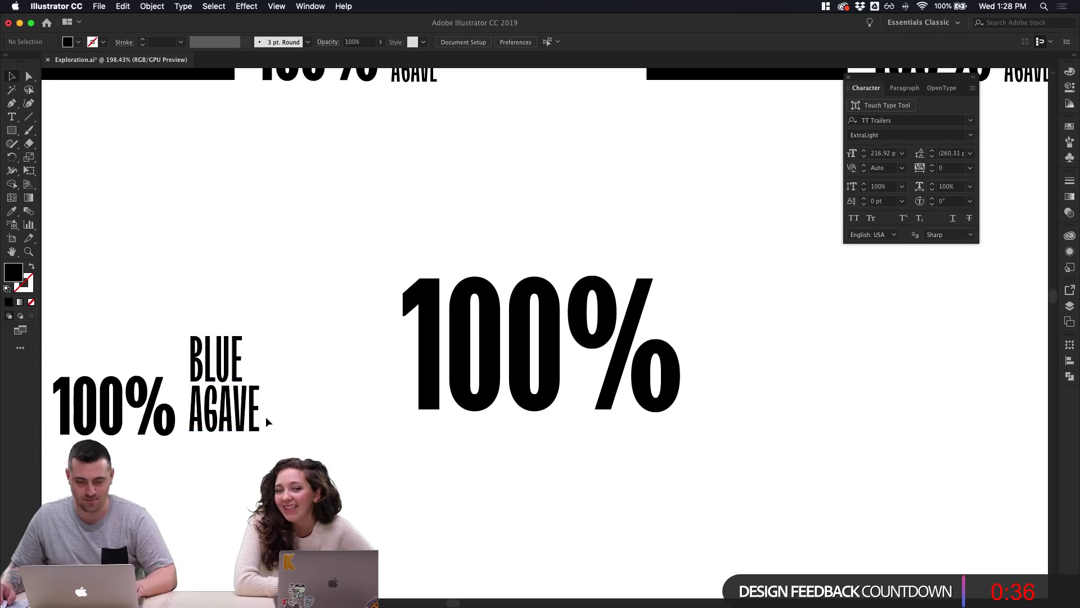
drag(229, 411, 358, 503)
Extend the first line of the new text copy to read BLUE AGAVE on a single line
double_click(346, 450)
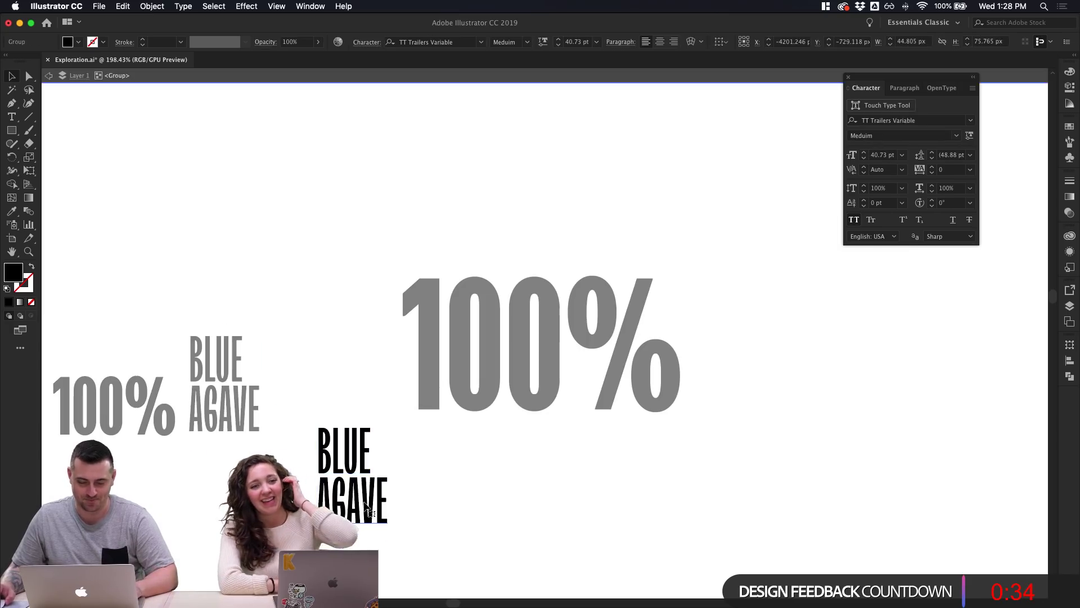
double_click(360, 453)
double_click(366, 453)
click(403, 451)
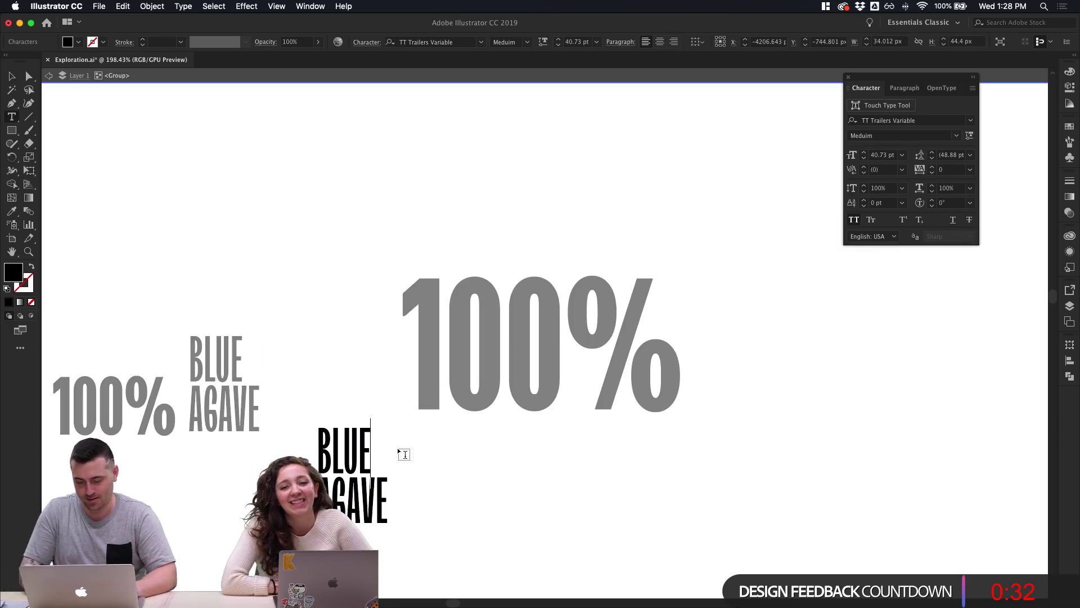
text(AGAVE)
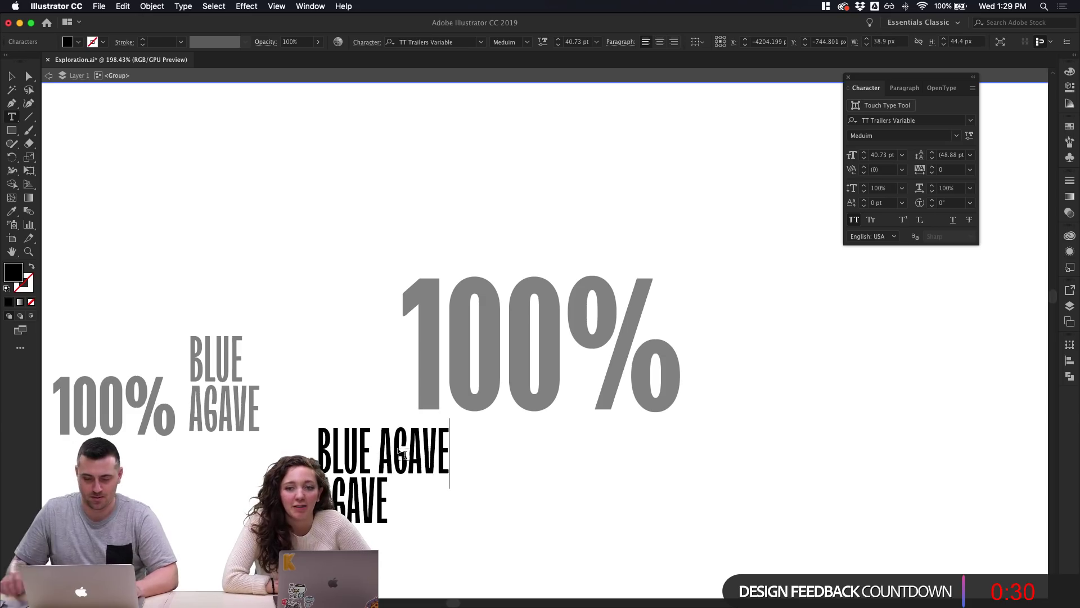
click(12, 77)
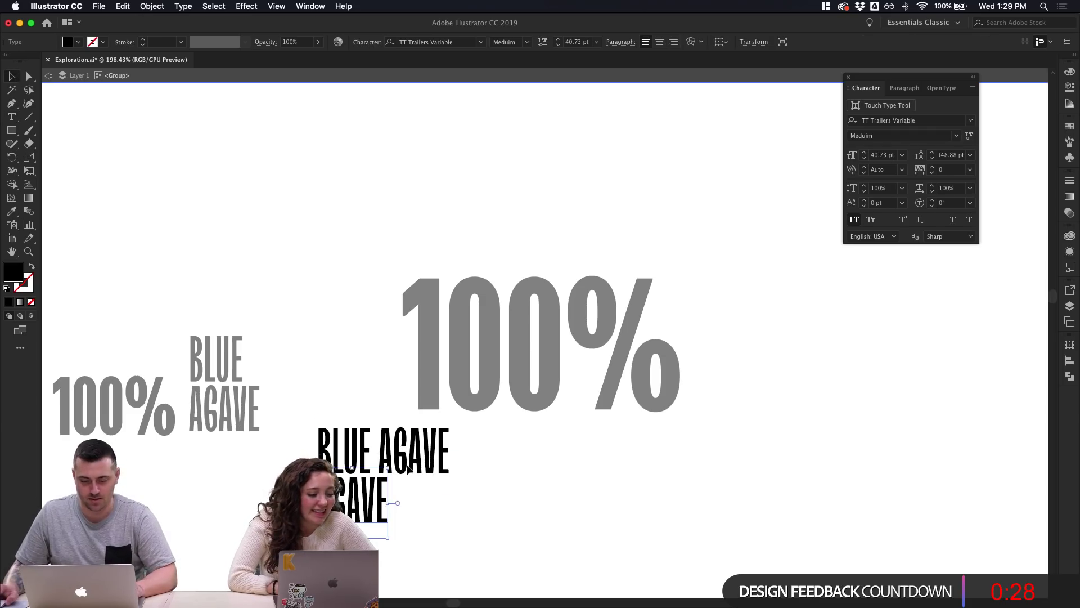
scroll(508, 500, down, 5)
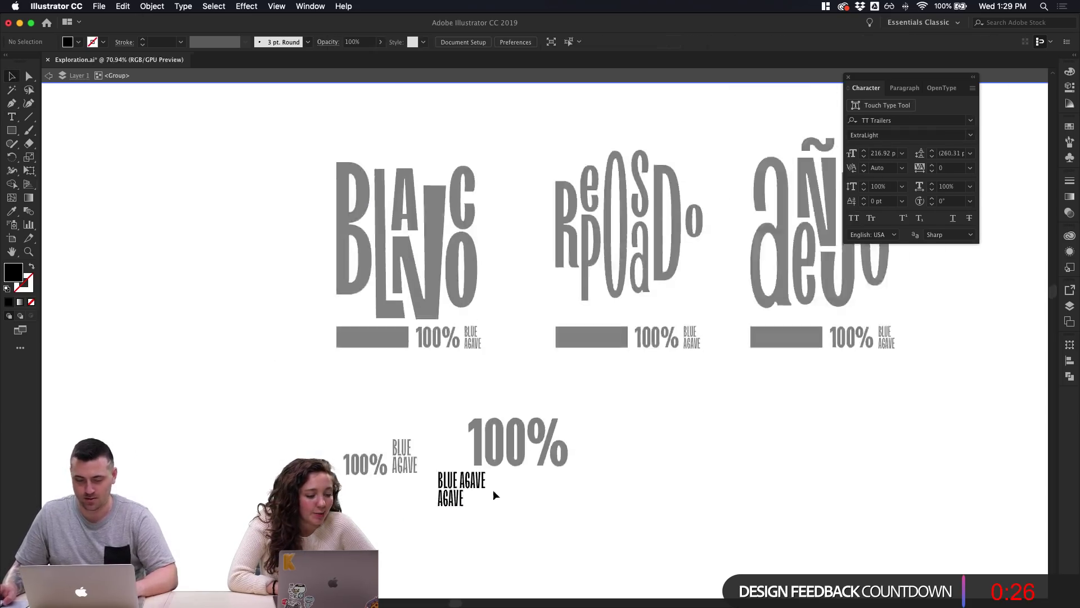
click(574, 513)
key(super+v)
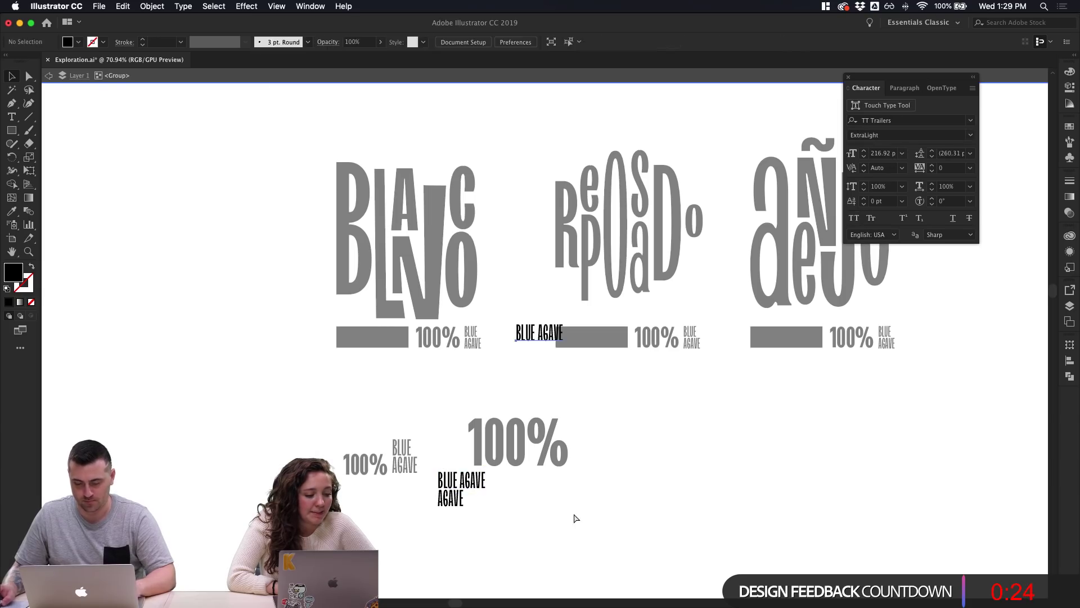
click(574, 513)
click(540, 341)
key(Delete)
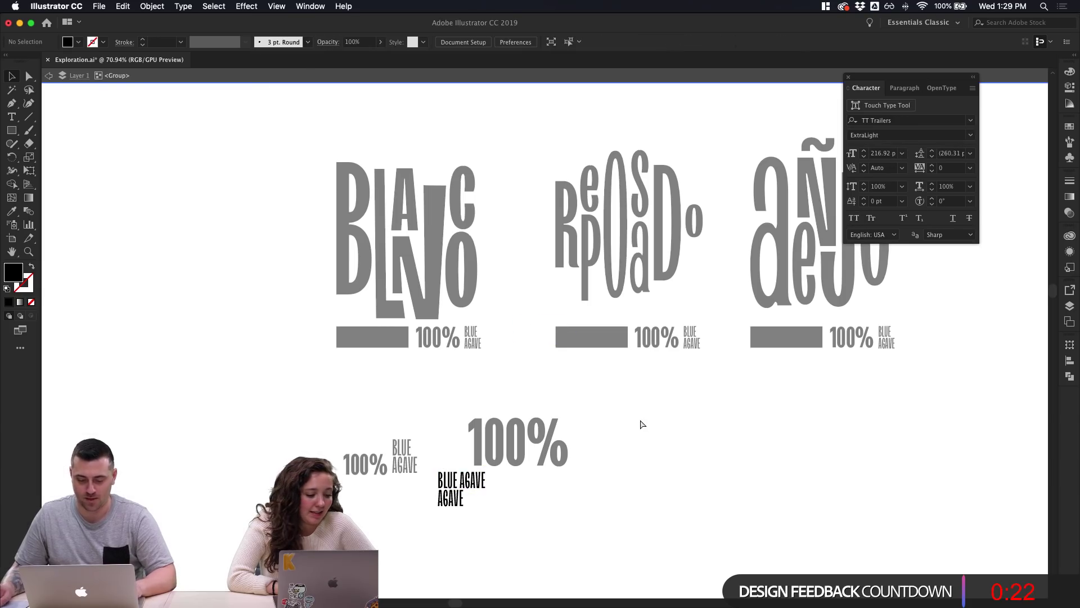
Move the single-line BLUE AGAVE text out of the isolated group into the empty space below REPOSADO
text(BLUE AGAVE)
click(639, 418)
scroll(619, 399, down, 2)
scroll(619, 400, right, 2)
click(468, 278)
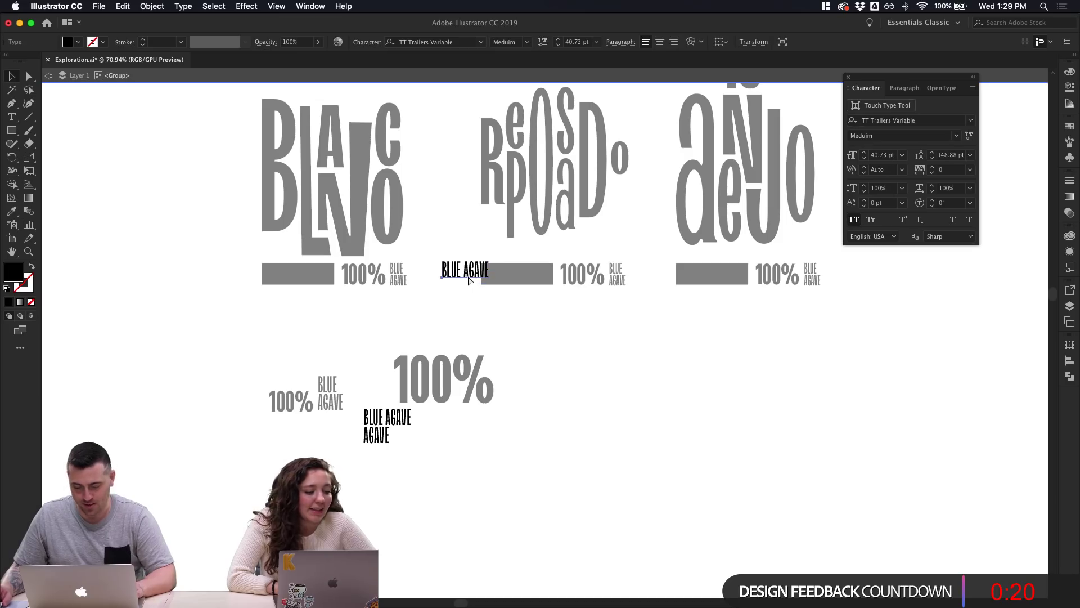
key(super+x)
key(super+v)
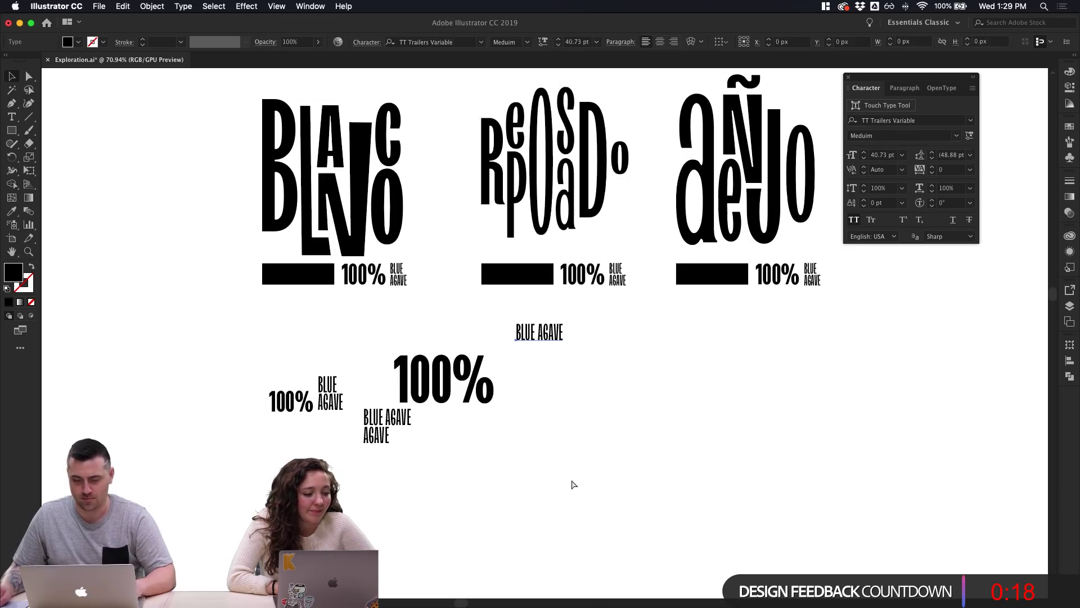
Scale the loose single-line BLUE AGAVE text to about 58 pt and shift it into the open space below REPOSADO and AÑEJO
click(547, 354)
click(561, 337)
drag(564, 341, 607, 363)
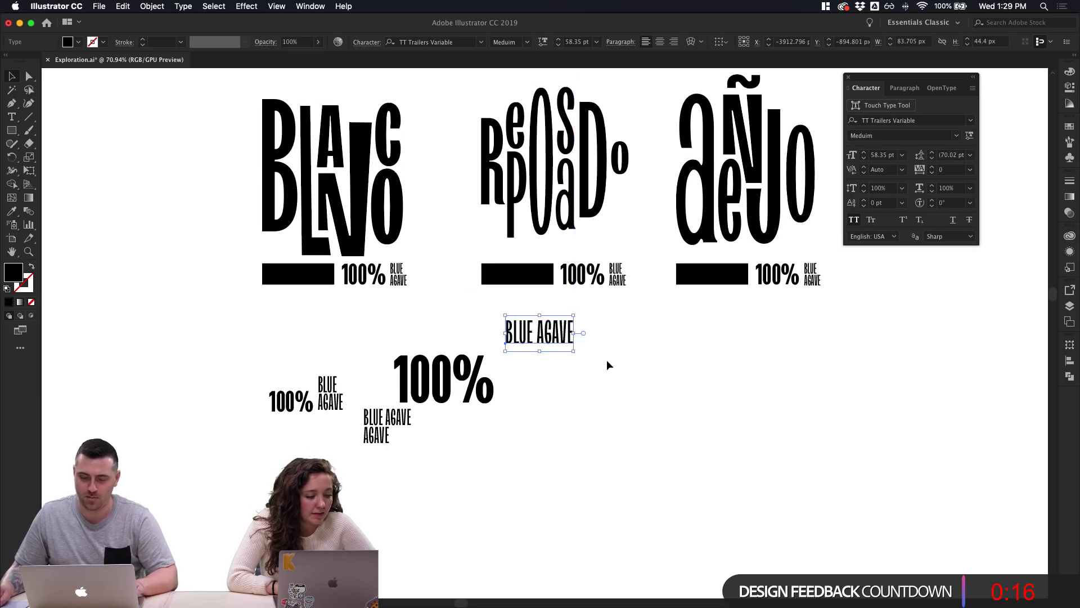
click(532, 345)
drag(535, 337, 639, 337)
Insert 100% and a space before the enlarged BLUE AGAVE text and lower the resulting one-line text slightly
double_click(612, 328)
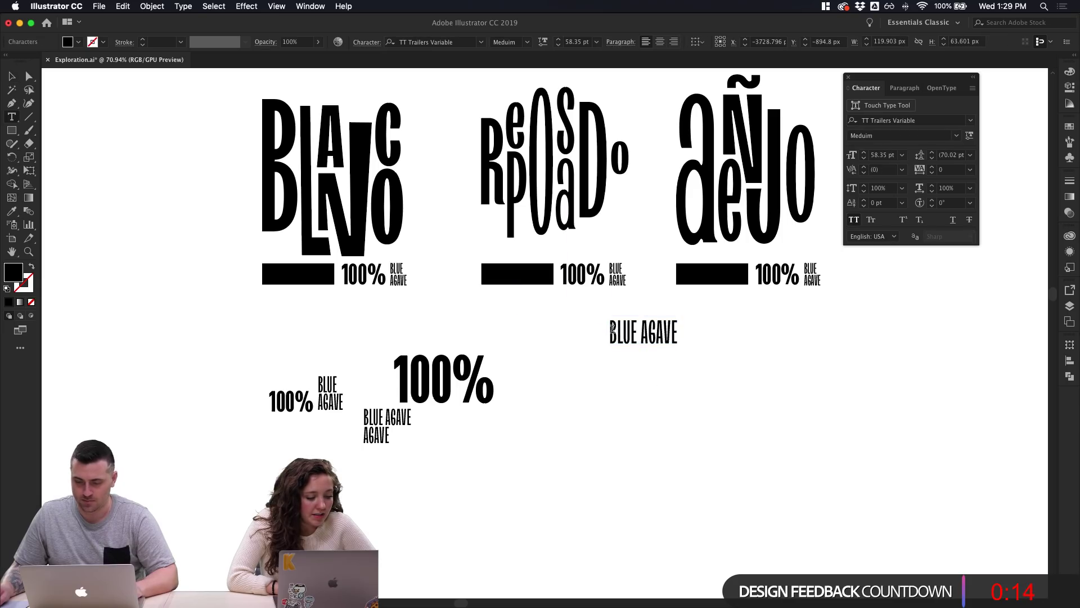
text(100)
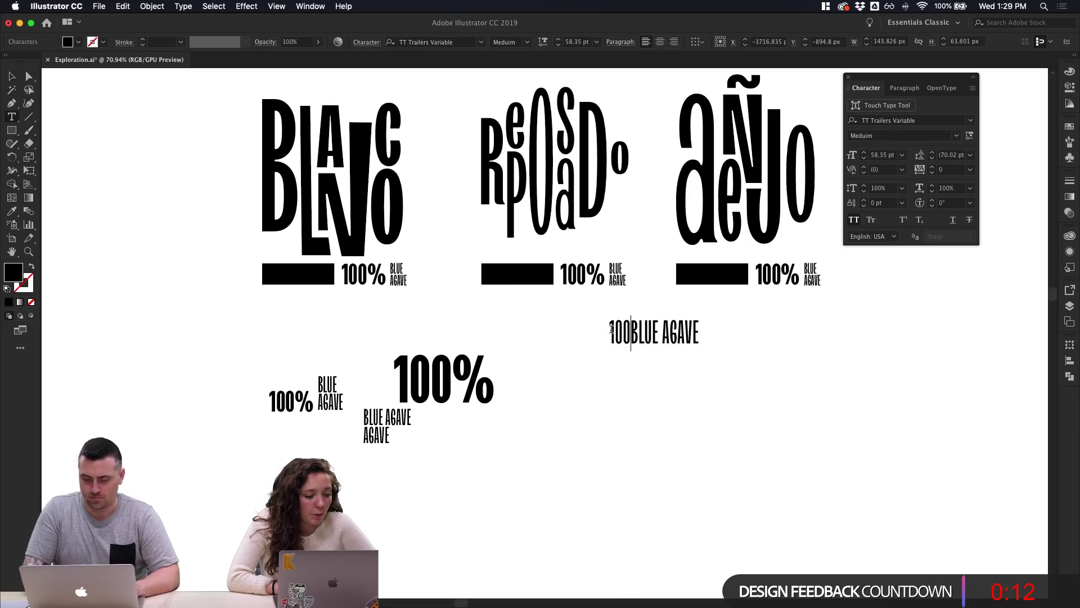
text(%)
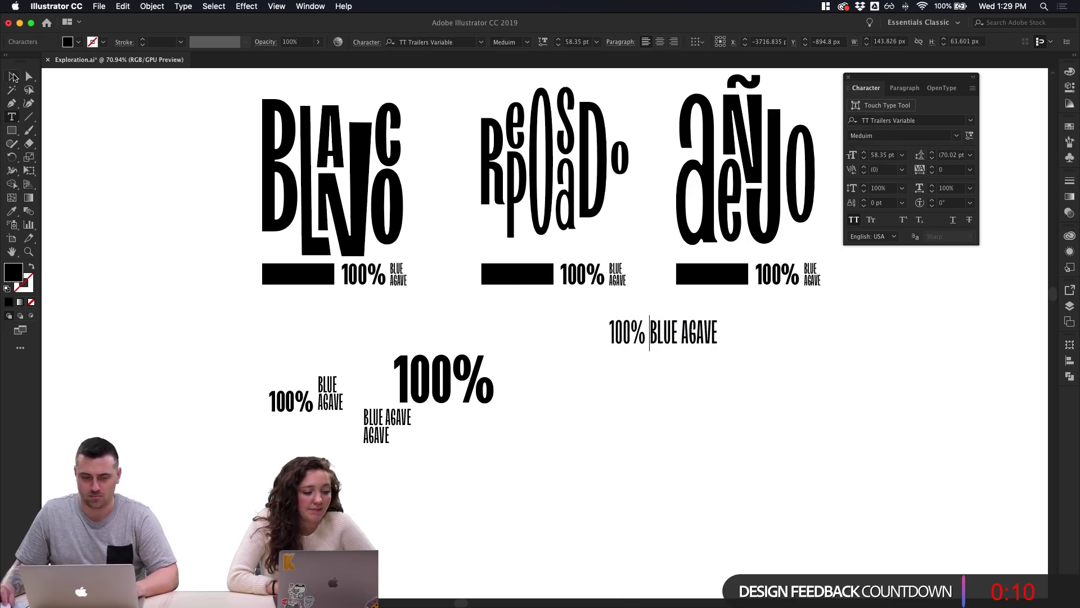
click(13, 77)
drag(623, 338, 622, 374)
click(775, 418)
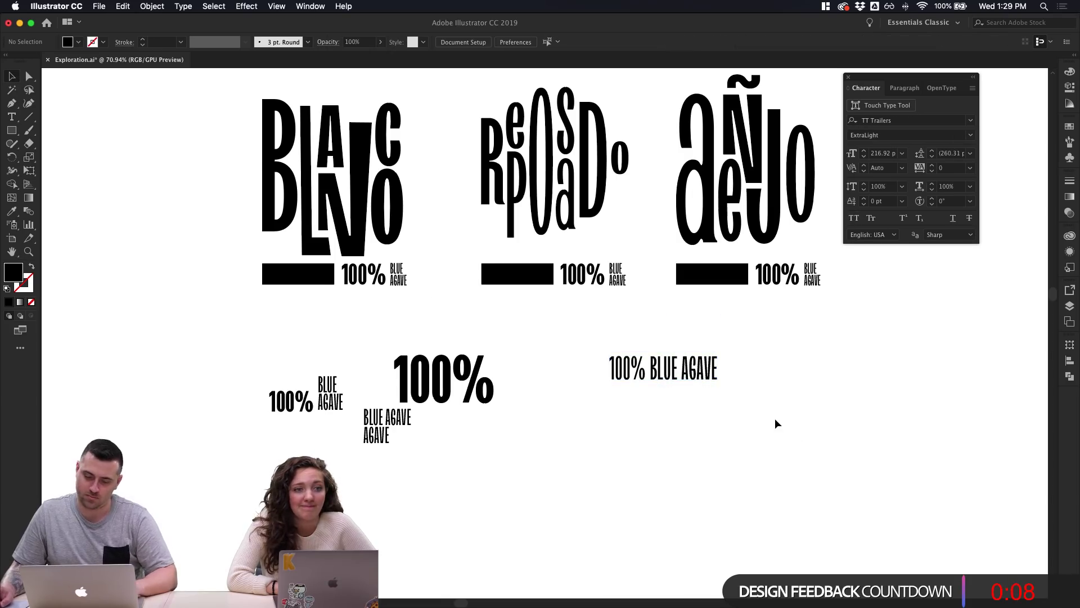
Examine the one-line 100% BLUE AGAVE text up close and check it against the añejo label in Photoshop
scroll(775, 417, up, 2)
drag(730, 397, 424, 269)
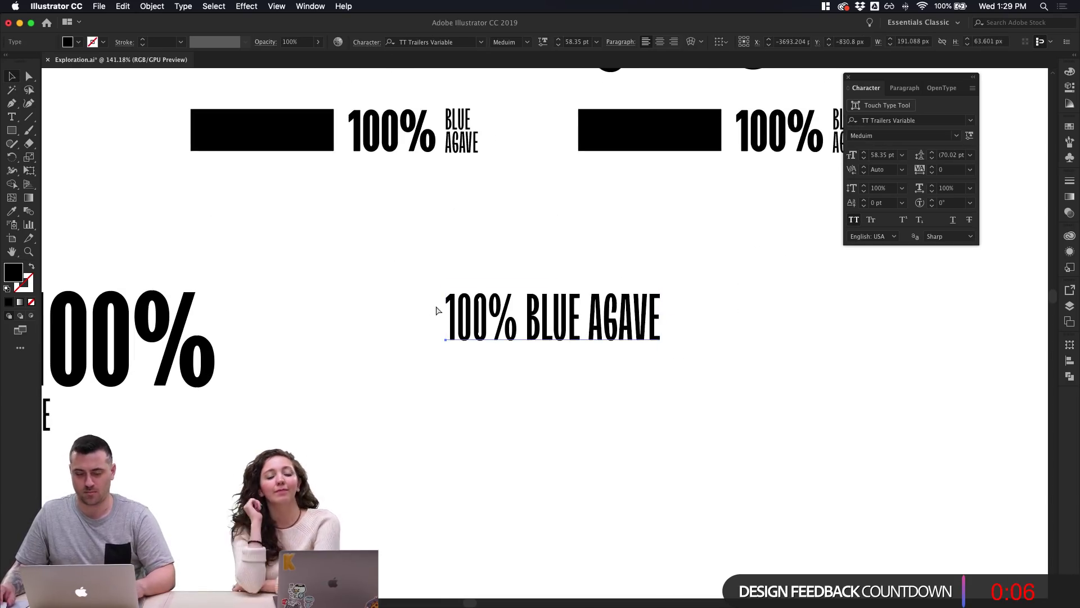
click(515, 441)
scroll(579, 393, up, 1)
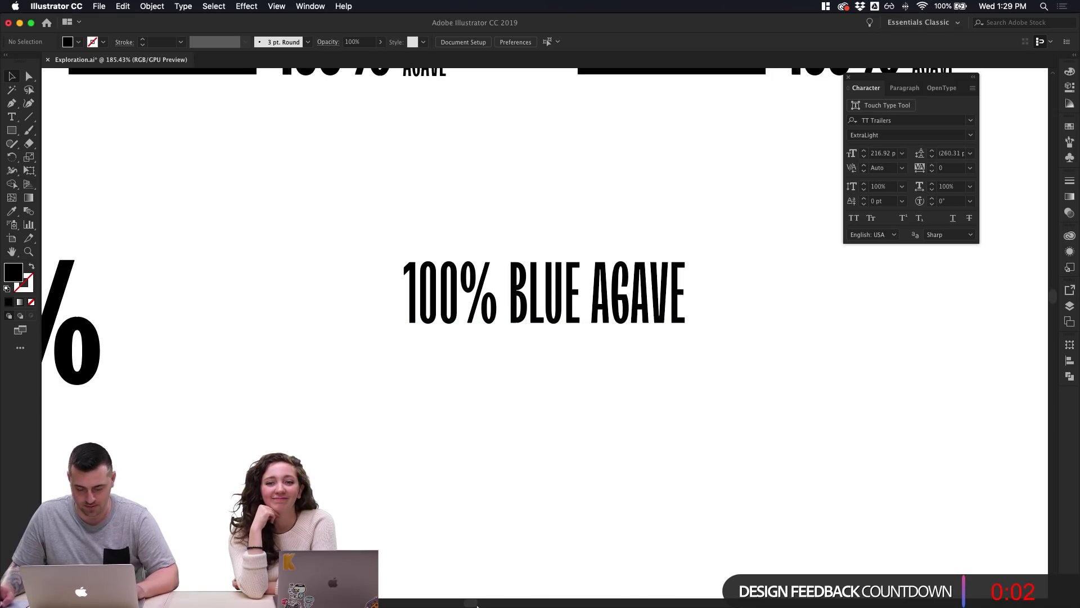
click(503, 597)
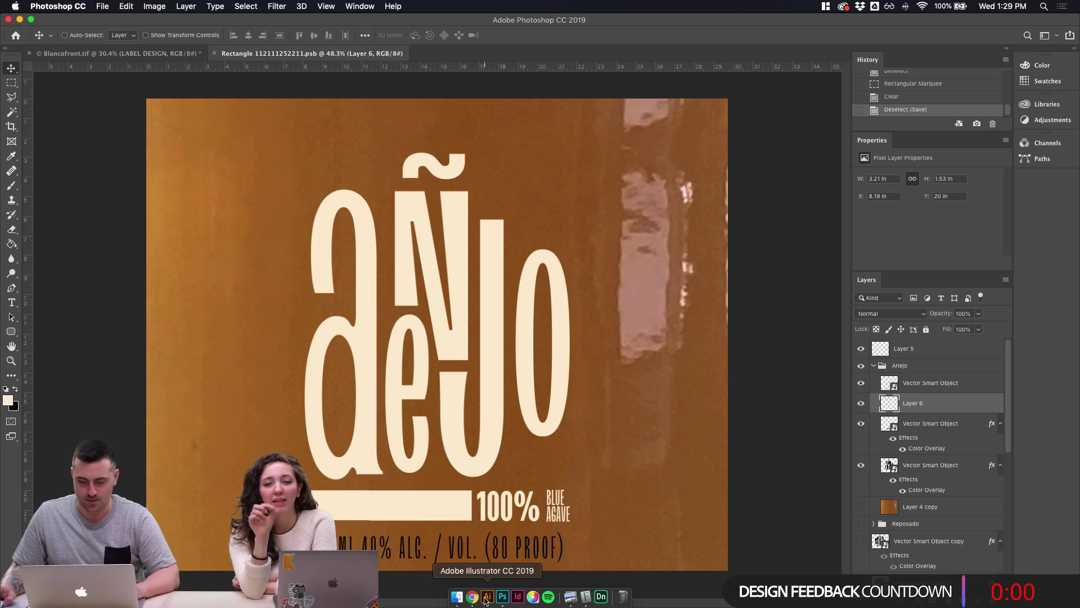
click(488, 597)
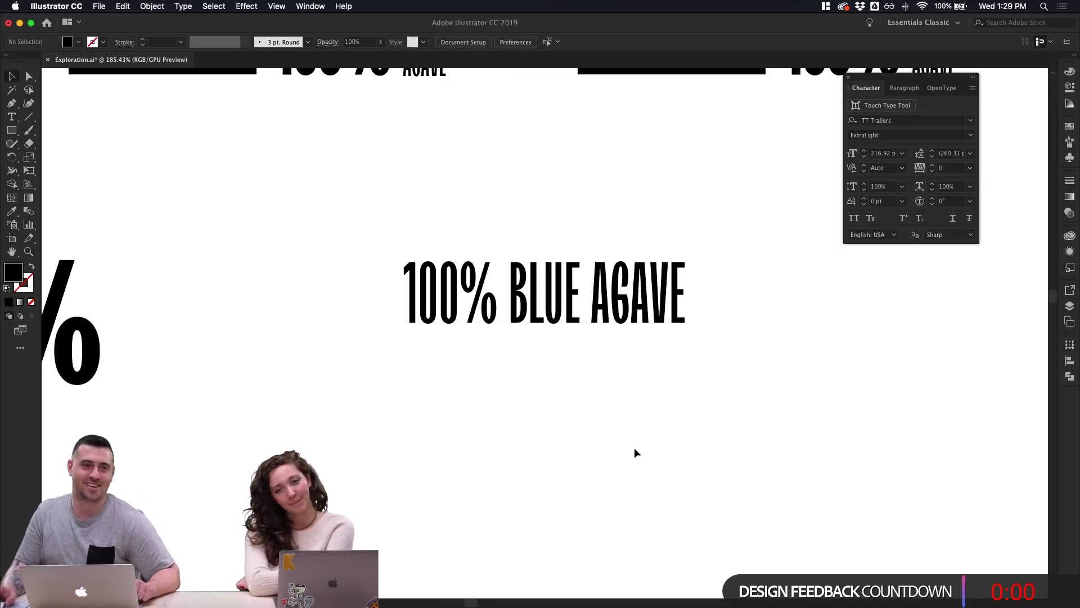
drag(753, 433, 454, 322)
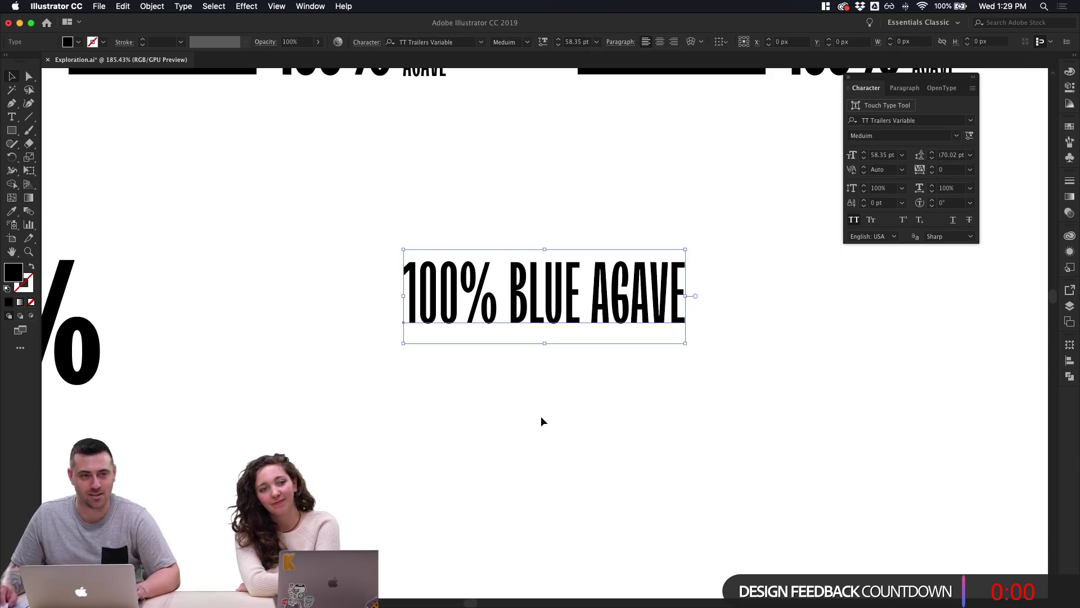
click(542, 416)
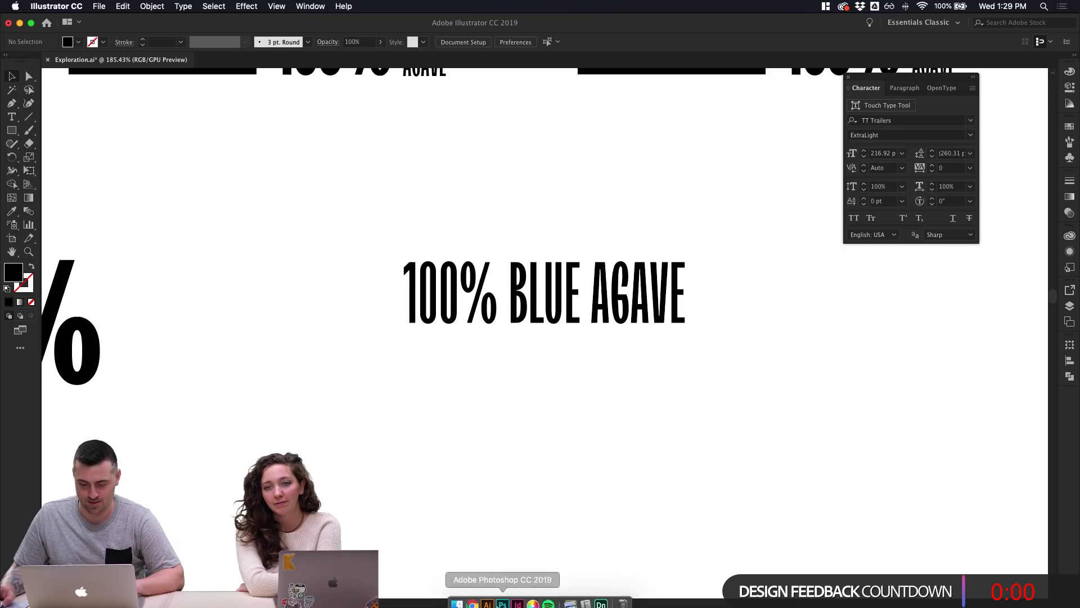
Switch to Photoshop and bring up the Blancofront.tif label document
click(502, 598)
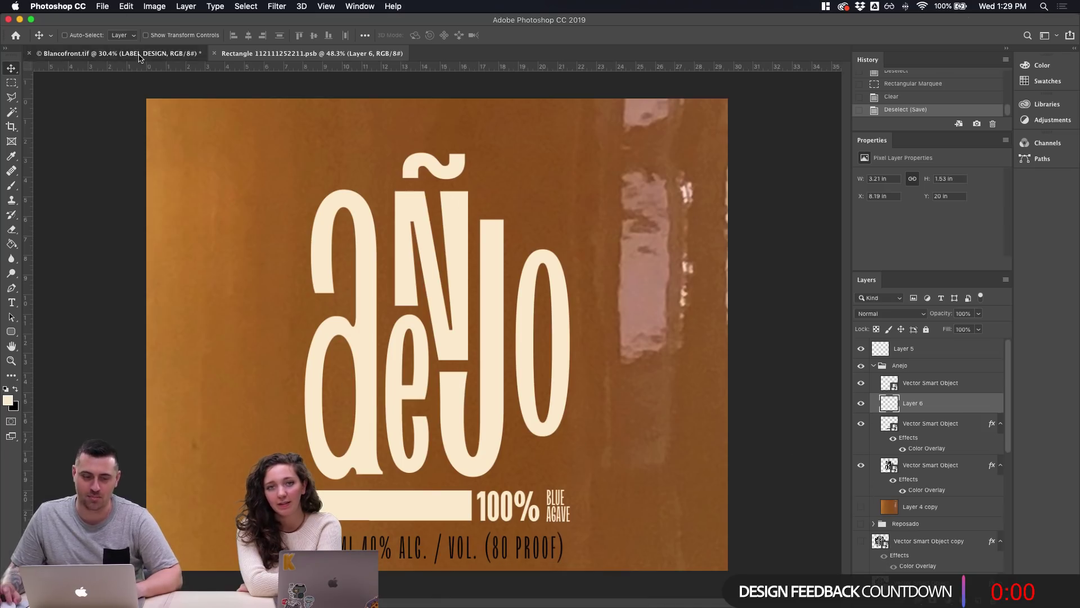
click(144, 56)
key(ctrl+Tab)
click(145, 56)
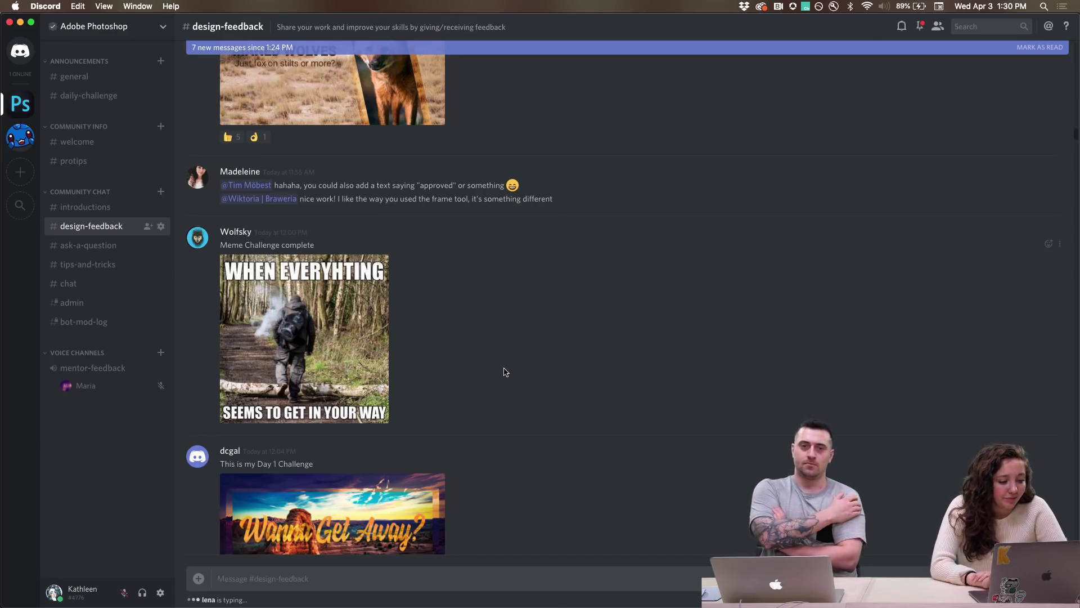
View the forest hiker meme in the design-feedback channel at full size and react to it with the dark-haired character emoji
click(289, 299)
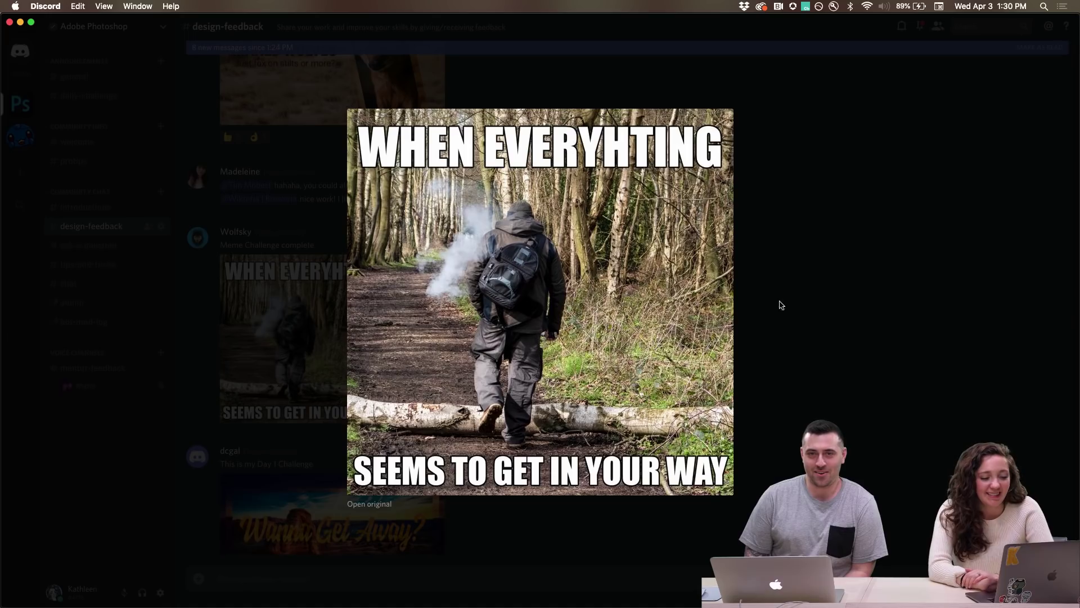
click(835, 332)
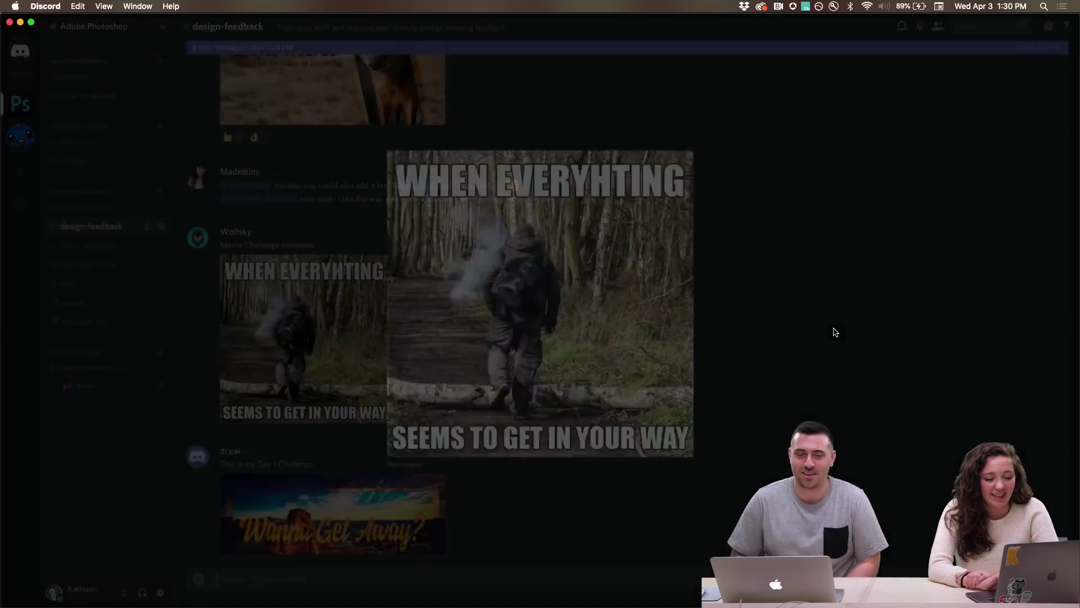
click(1049, 244)
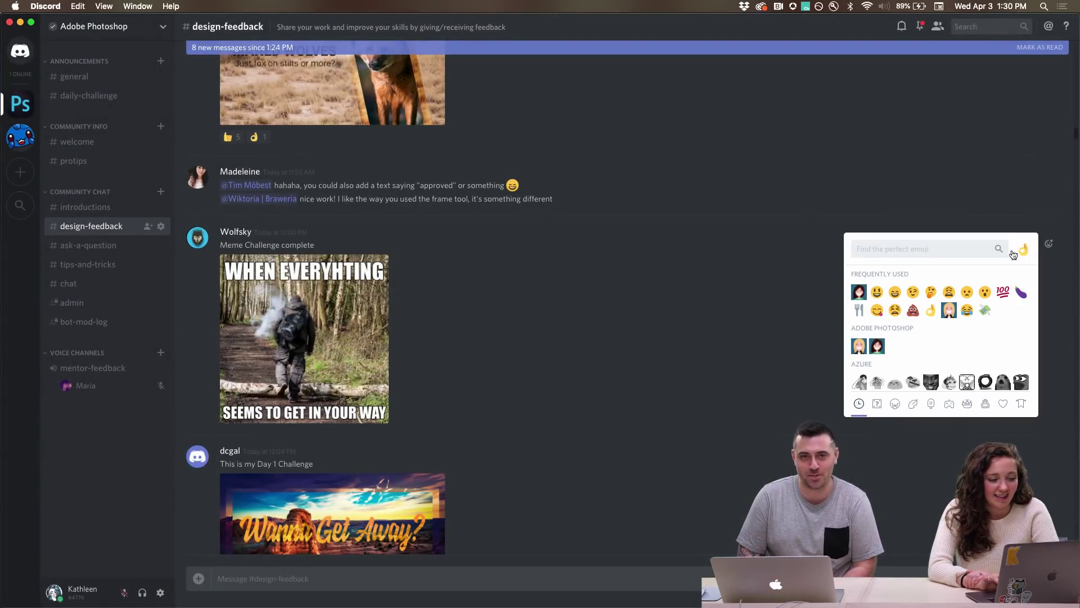
click(859, 291)
View the NEED TO GET AWAY? Avengers meme at full size and add a custom character emoji reaction to its post
scroll(858, 292, down, 10)
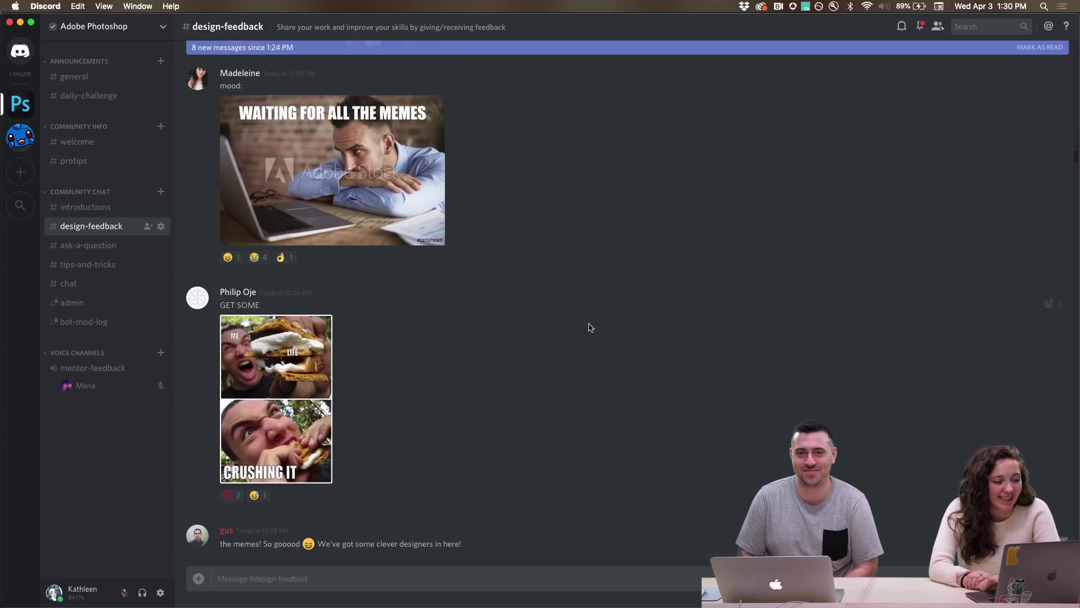
scroll(792, 322, up, 10)
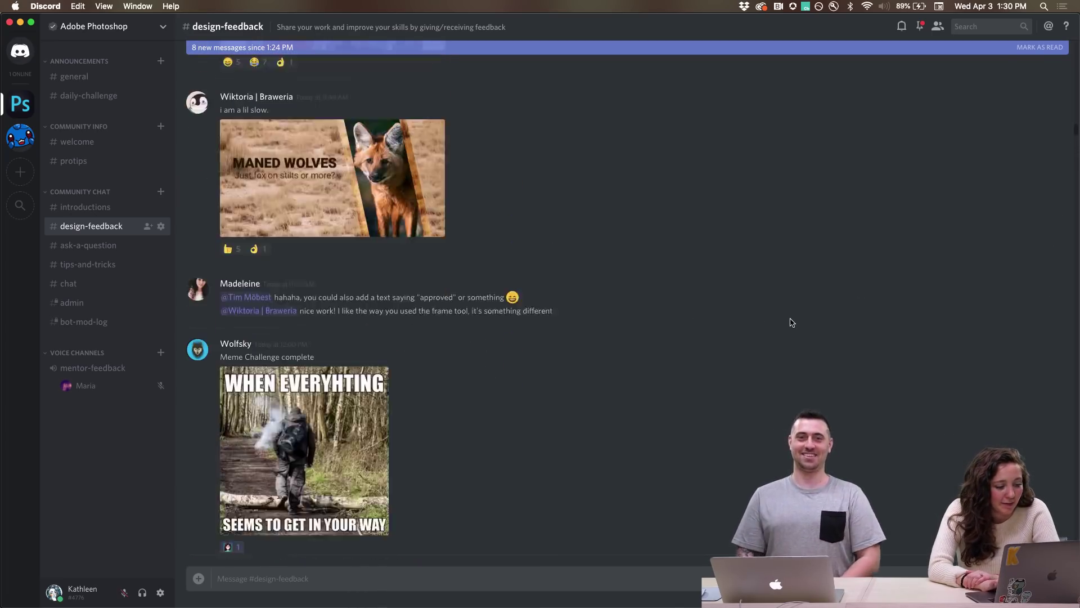
scroll(571, 317, down, 6)
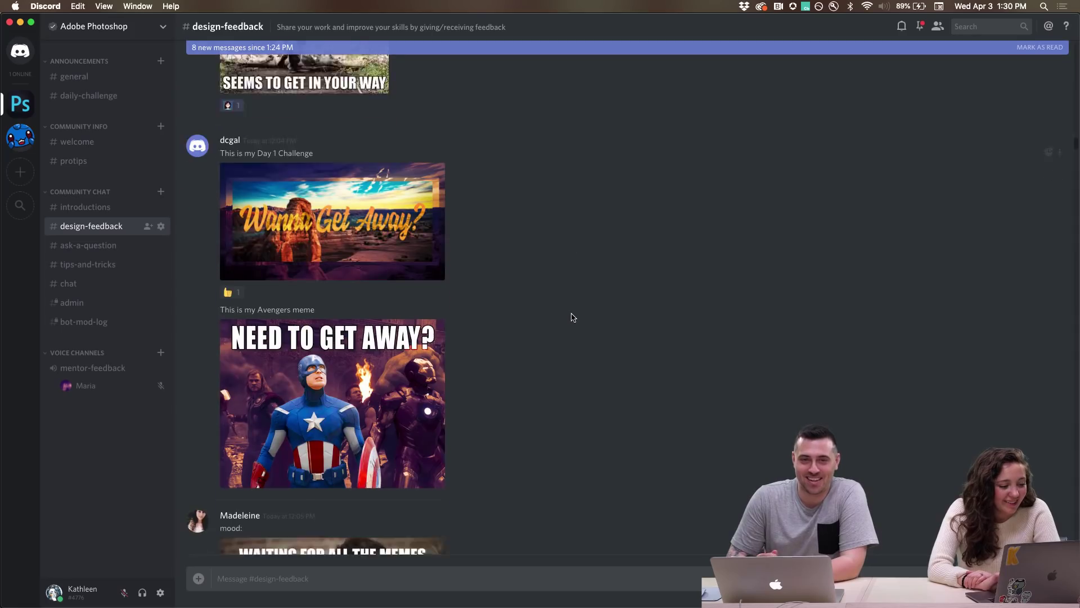
scroll(572, 317, up, 1)
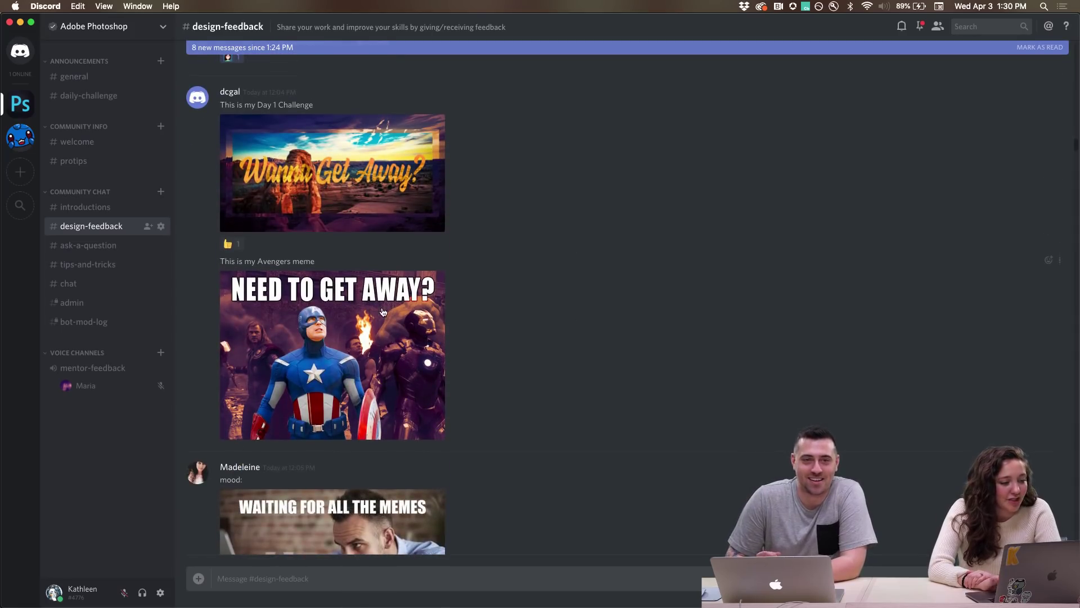
click(316, 349)
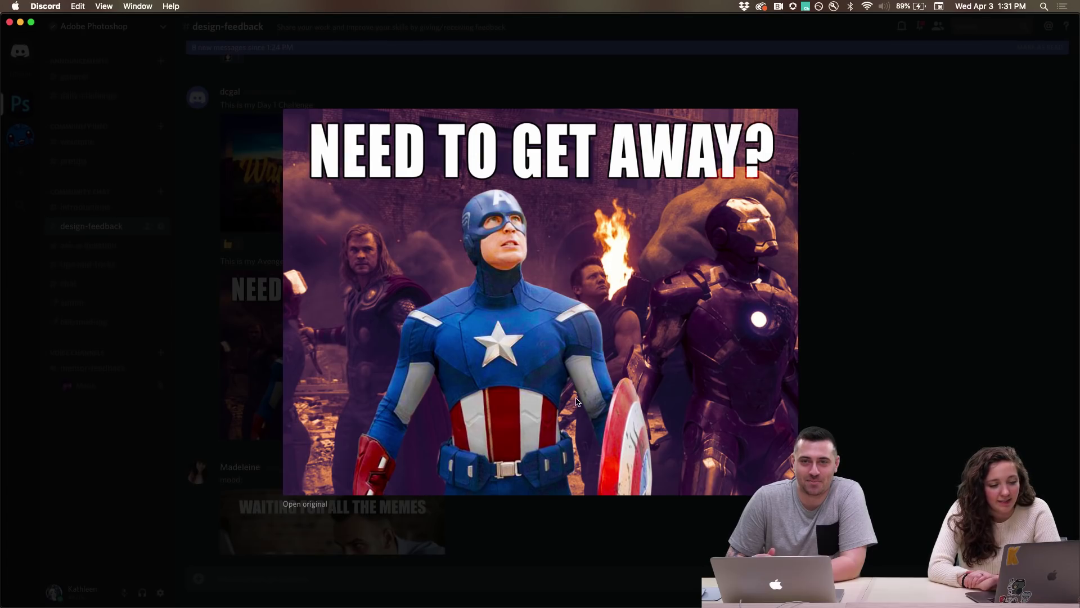
click(949, 383)
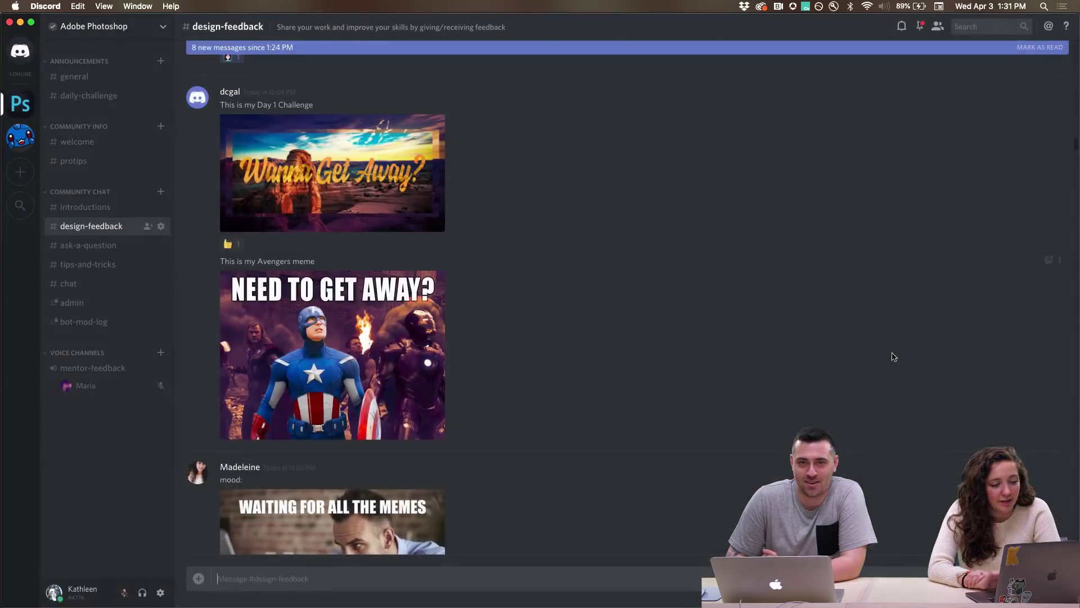
click(1047, 263)
click(861, 311)
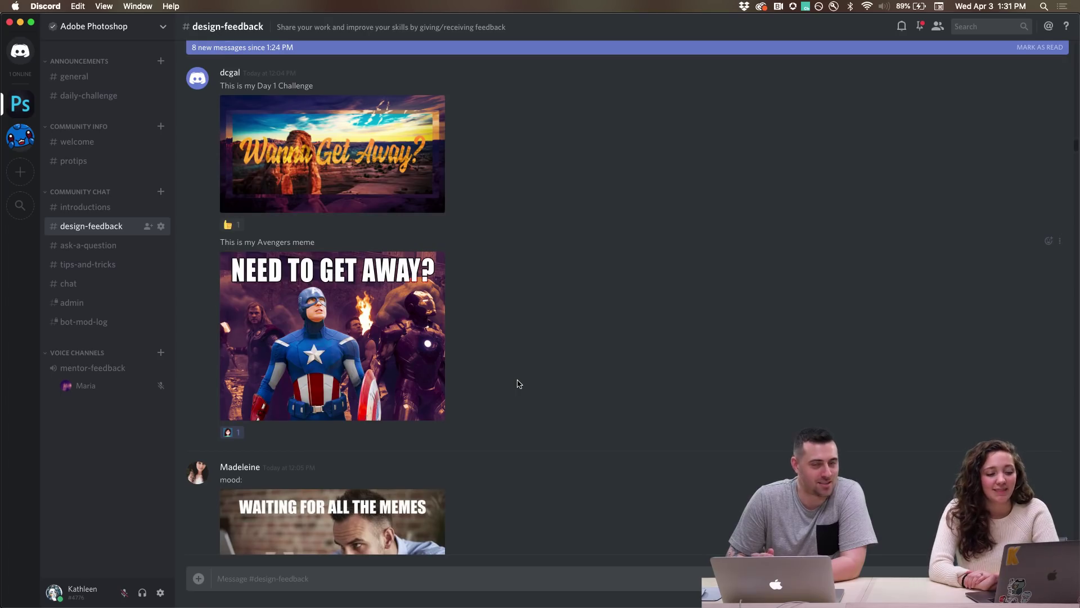
View the WAITING FOR ALL THE MEMES picture at full size and add the custom character emoji reaction to its post
scroll(519, 384, down, 1)
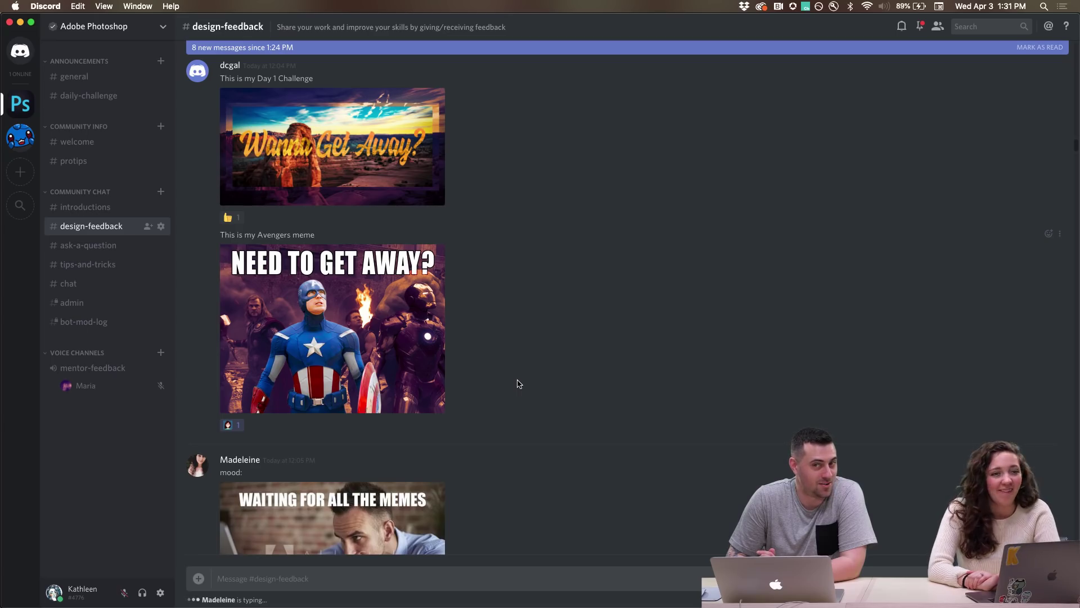
scroll(518, 383, down, 5)
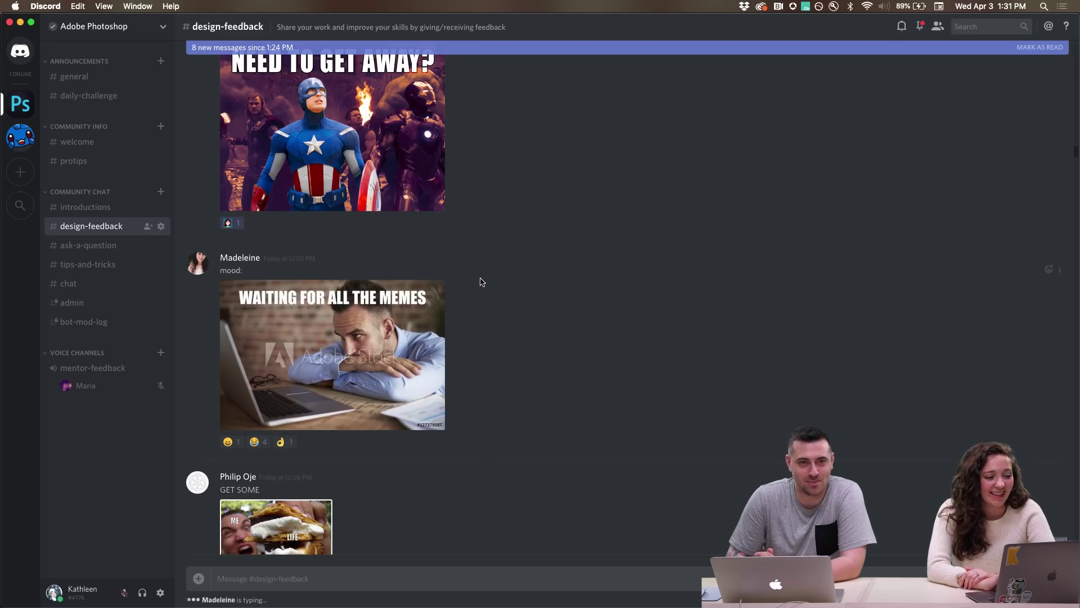
scroll(483, 282, up, 2)
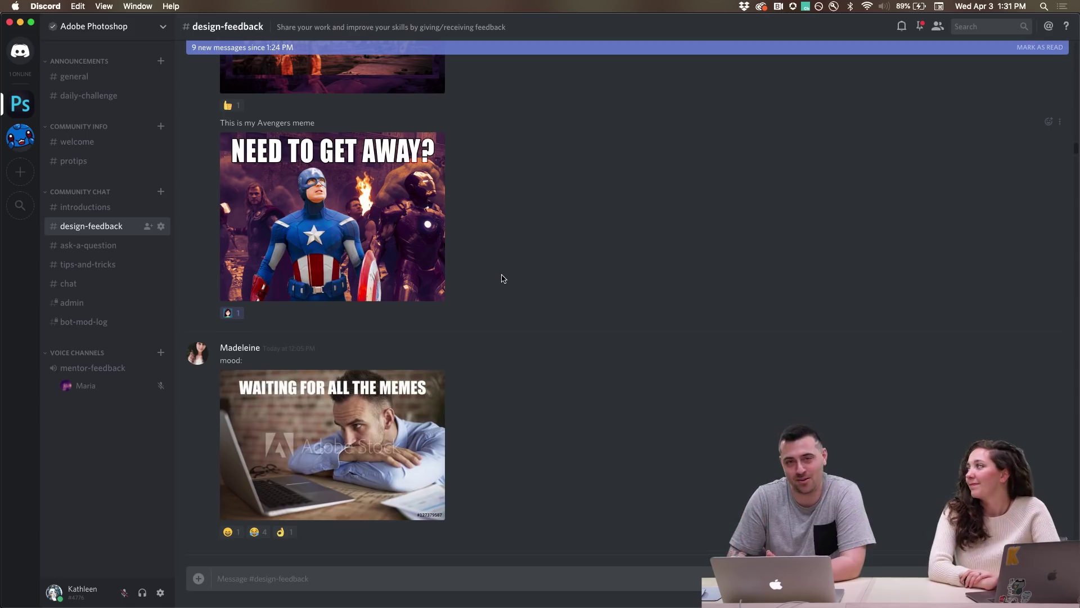
scroll(503, 278, down, 3)
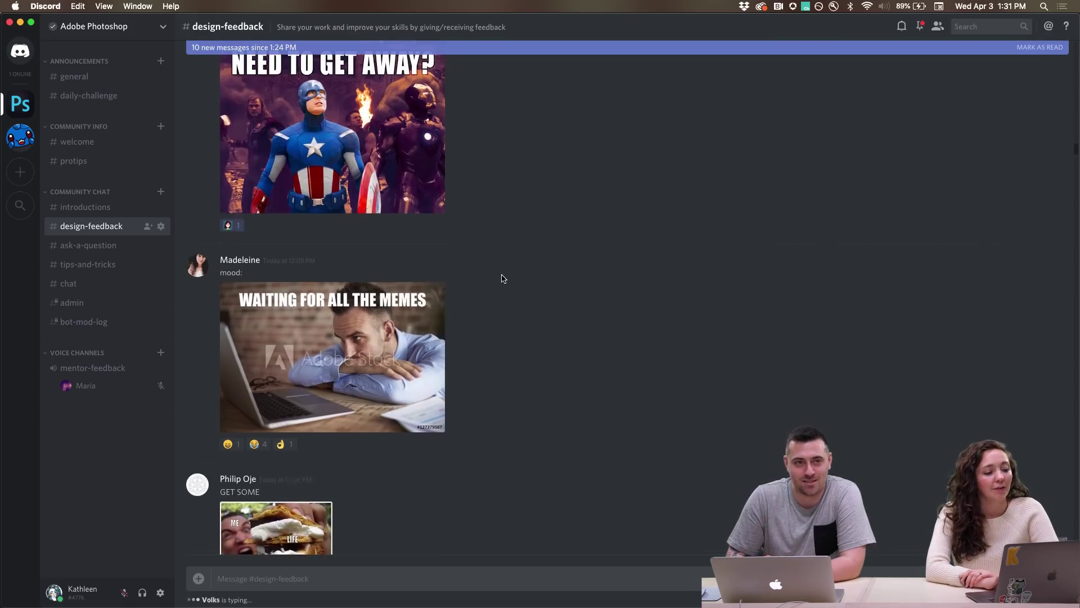
scroll(555, 311, down, 1)
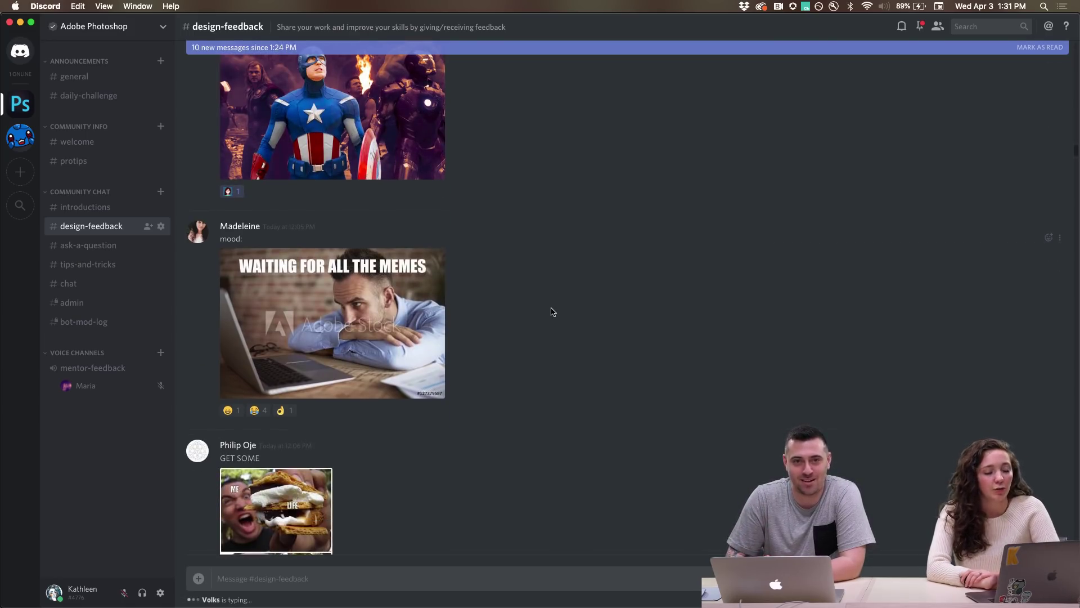
scroll(595, 254, down, 2)
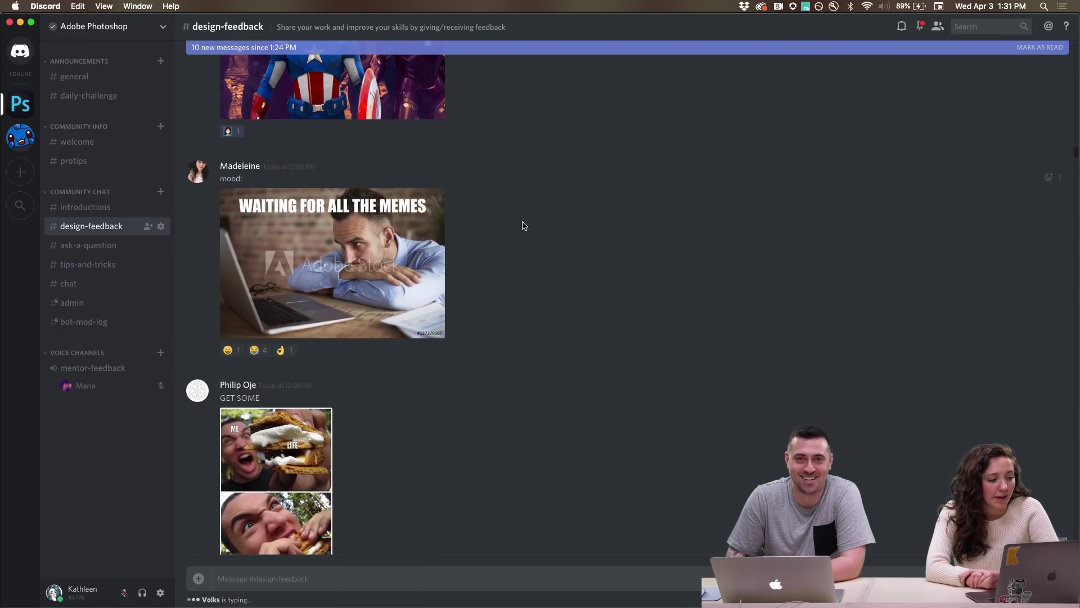
click(319, 281)
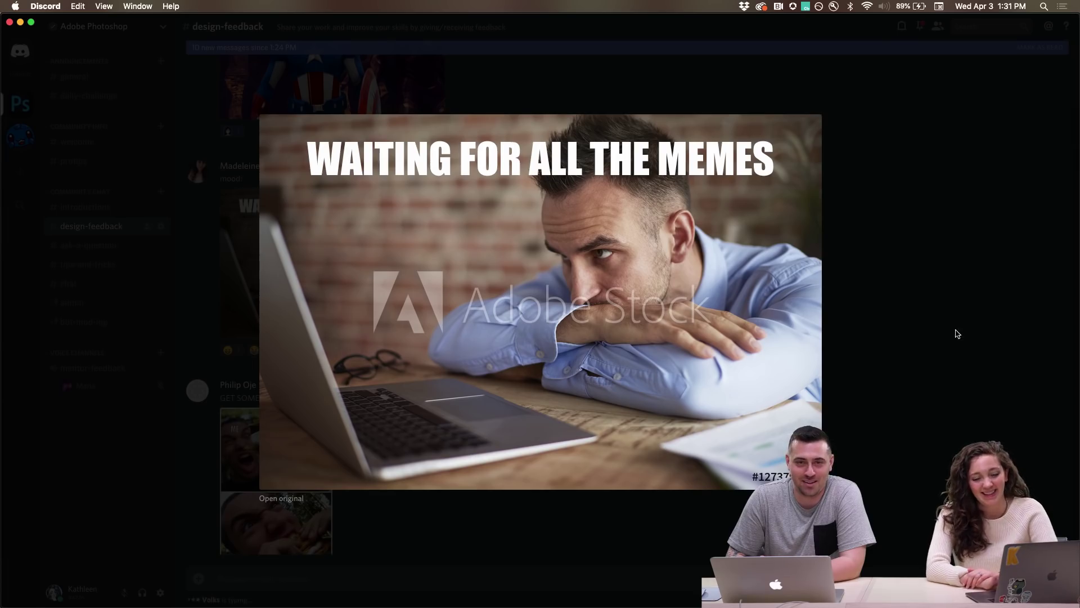
click(959, 329)
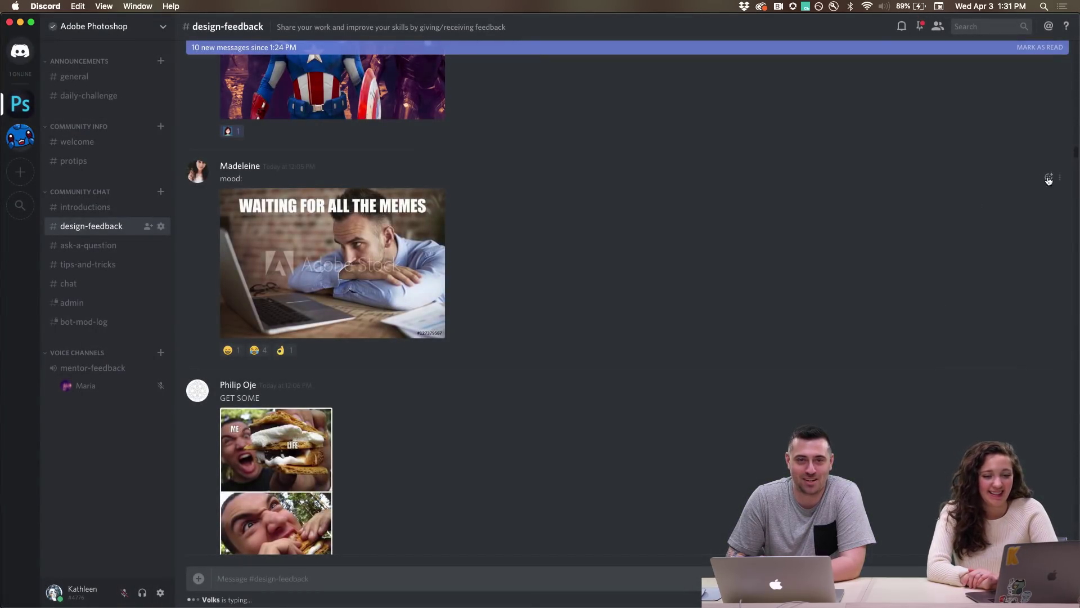
click(1049, 179)
click(864, 227)
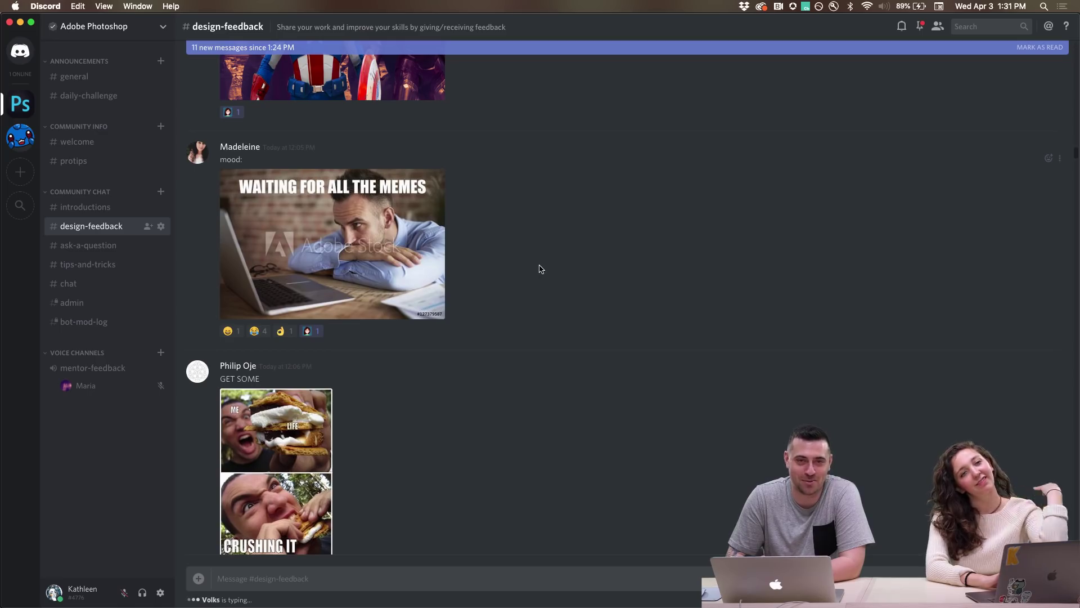
scroll(542, 271, up, 3)
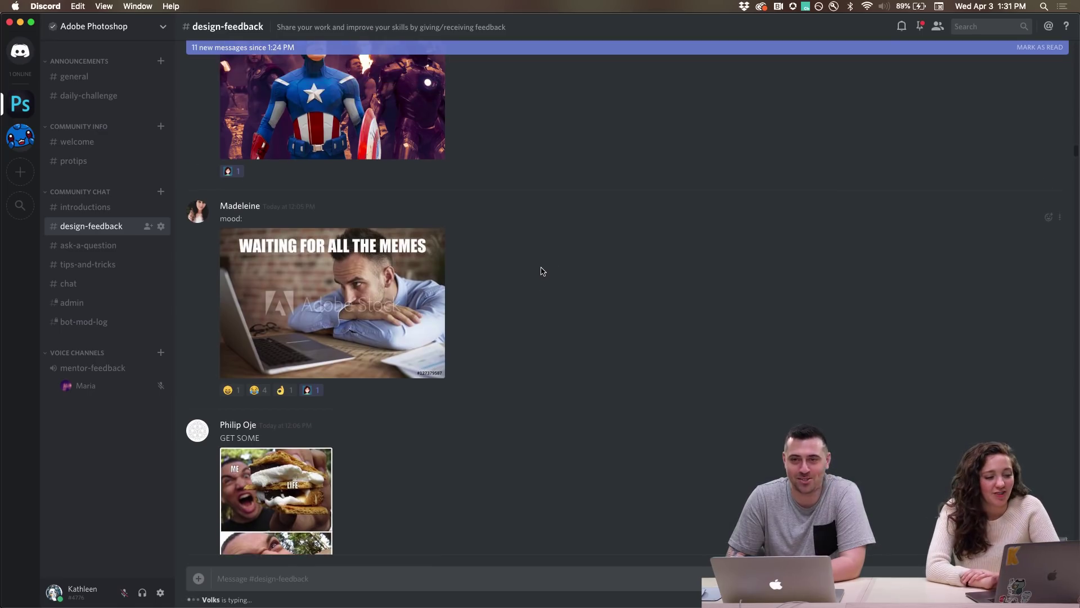
View the CRUSHING IT s'mores meme at full size and react to its post with the dark-haired character emoji
scroll(541, 271, down, 4)
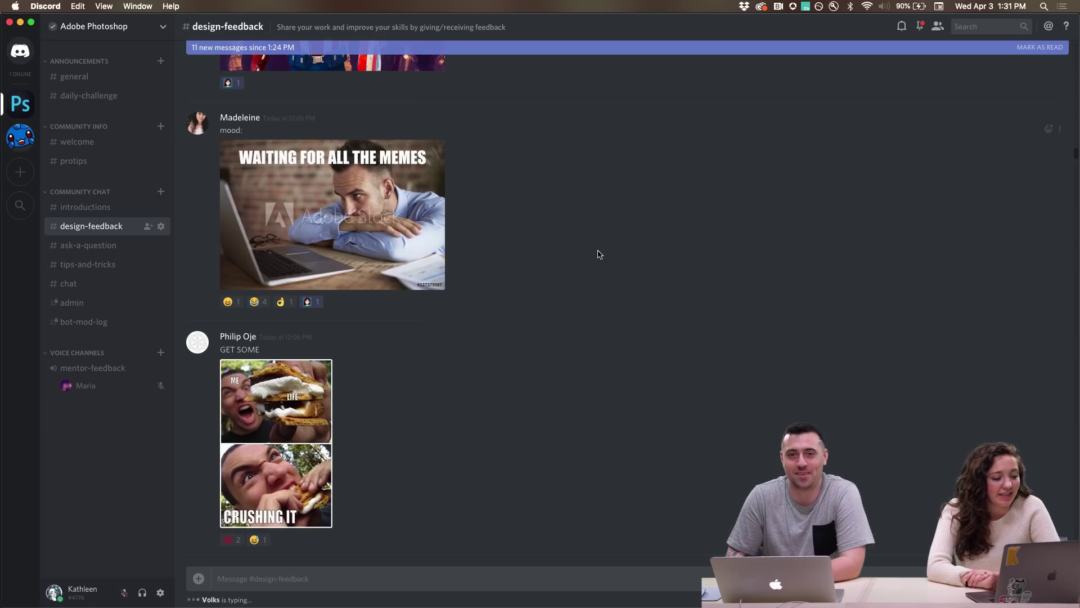
scroll(598, 254, down, 5)
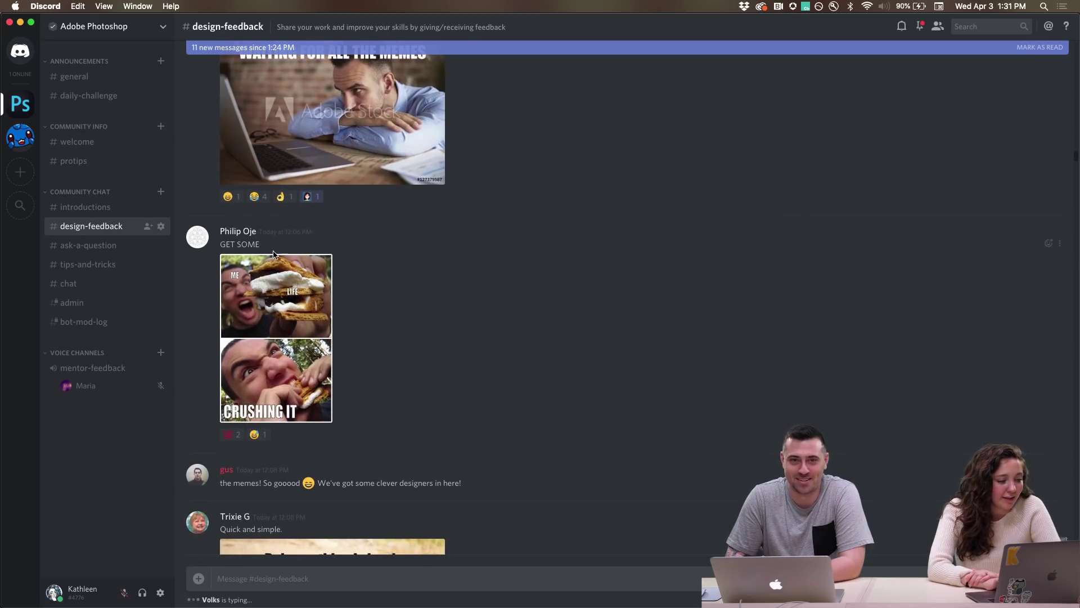
click(286, 313)
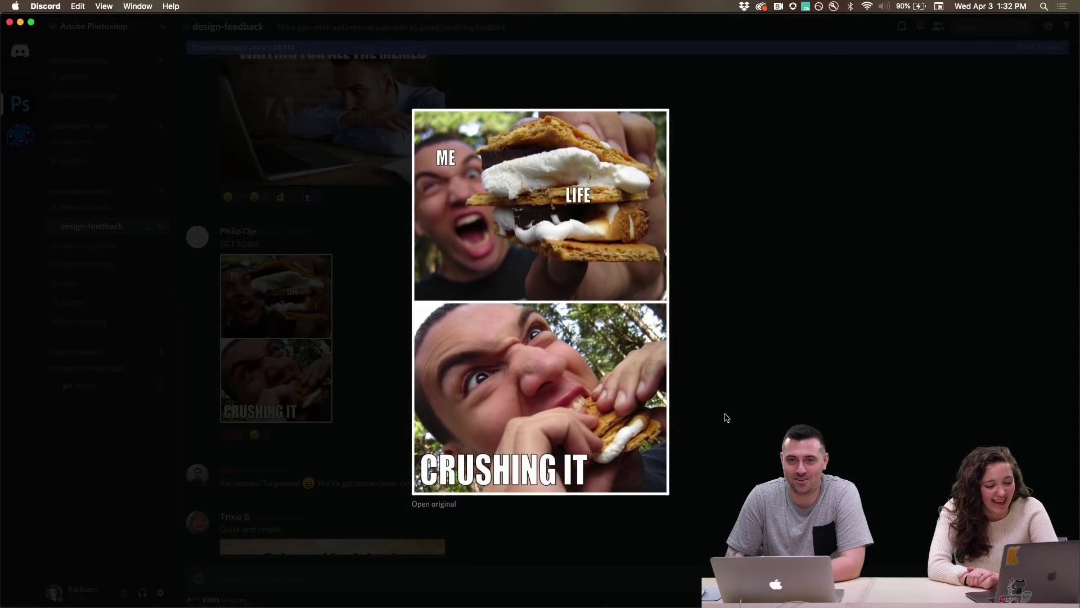
click(786, 349)
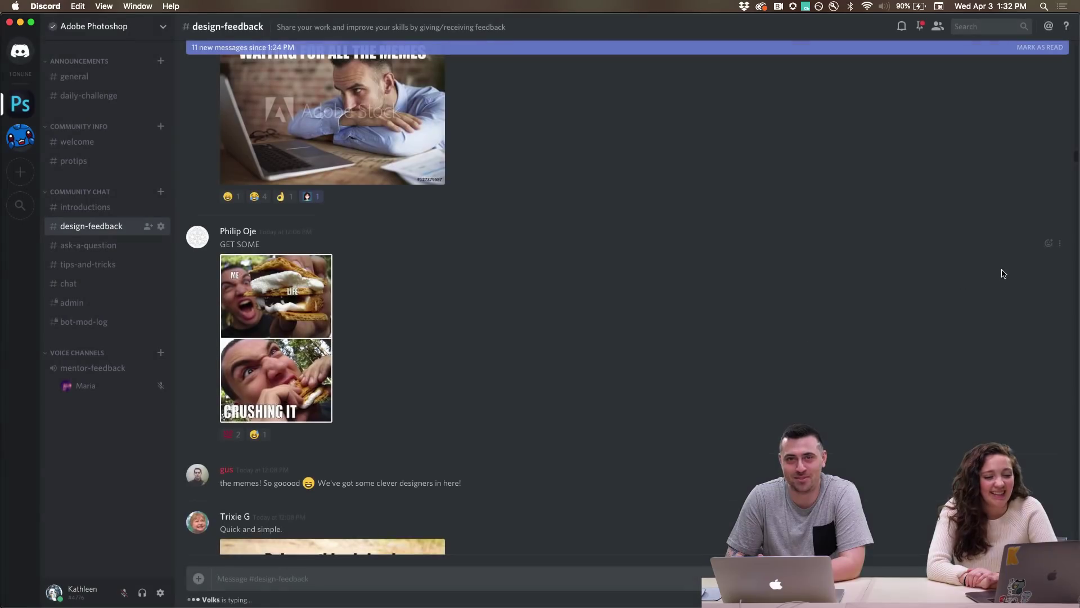
click(1049, 243)
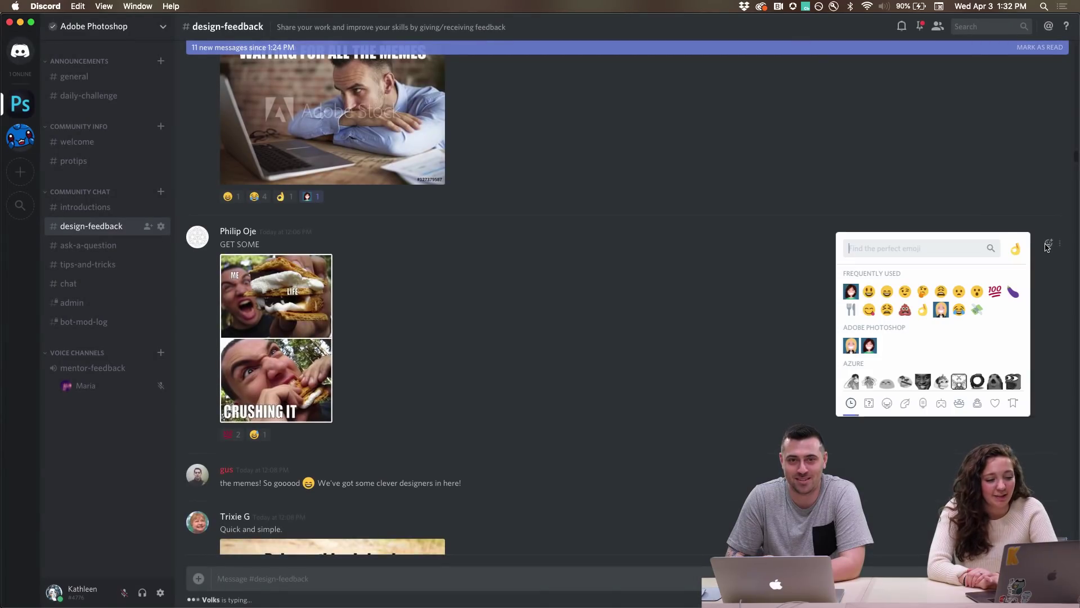
click(859, 292)
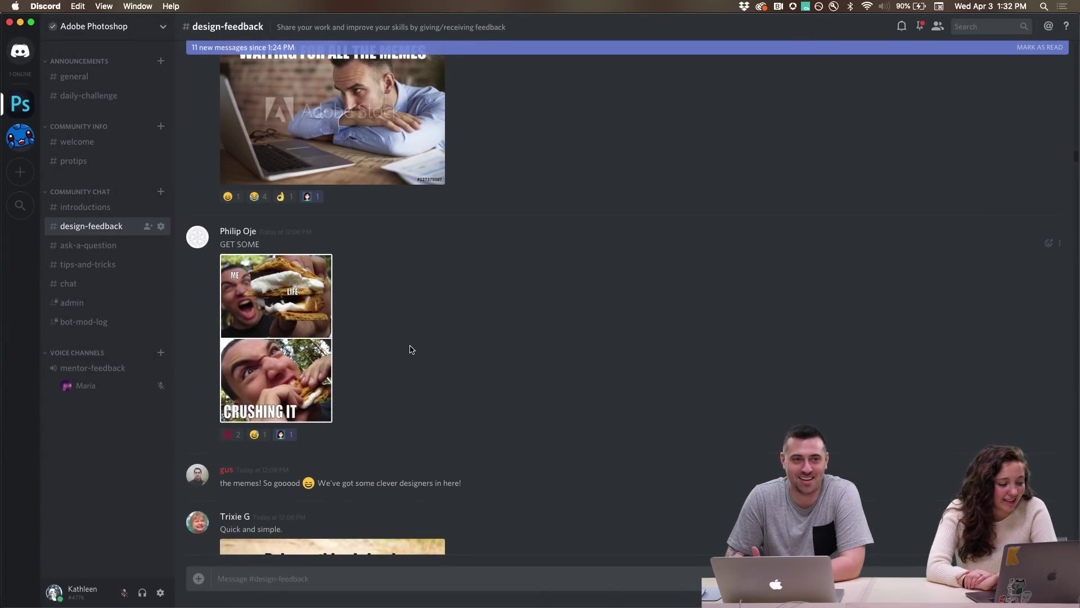
View the "Doing nothing is hard" lions meme at full size and add the dark-haired character emoji reaction to its post
scroll(409, 348, down, 5)
scroll(409, 349, up, 5)
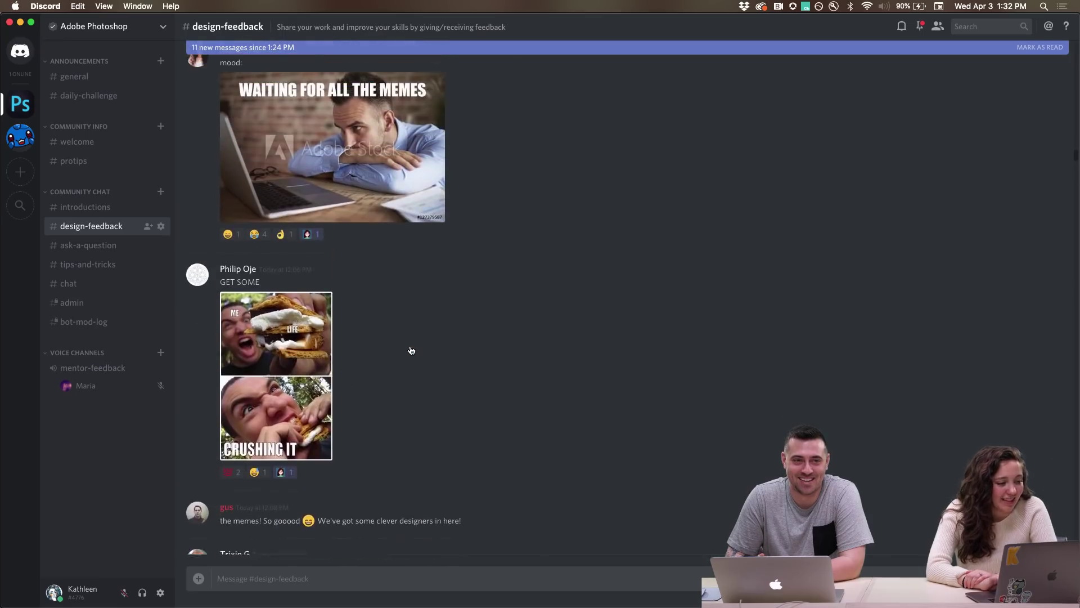
scroll(427, 369, down, 5)
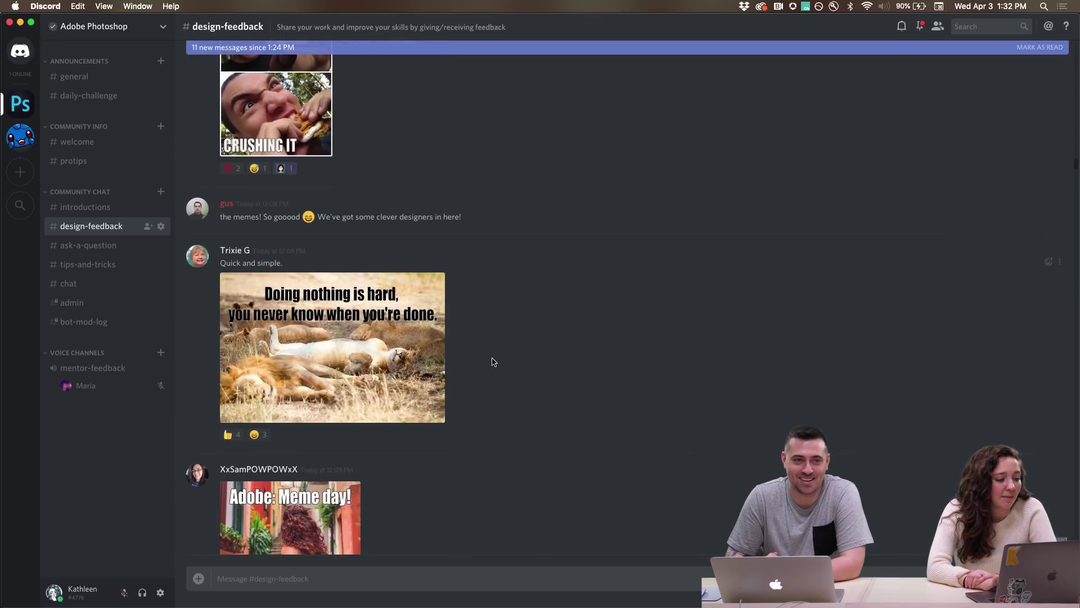
click(329, 316)
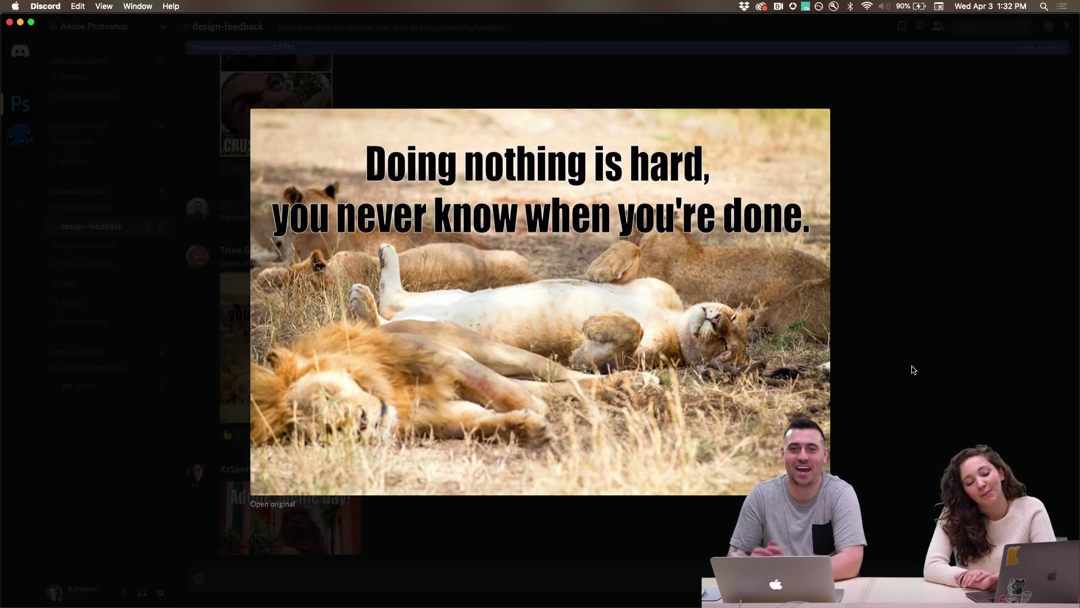
click(879, 356)
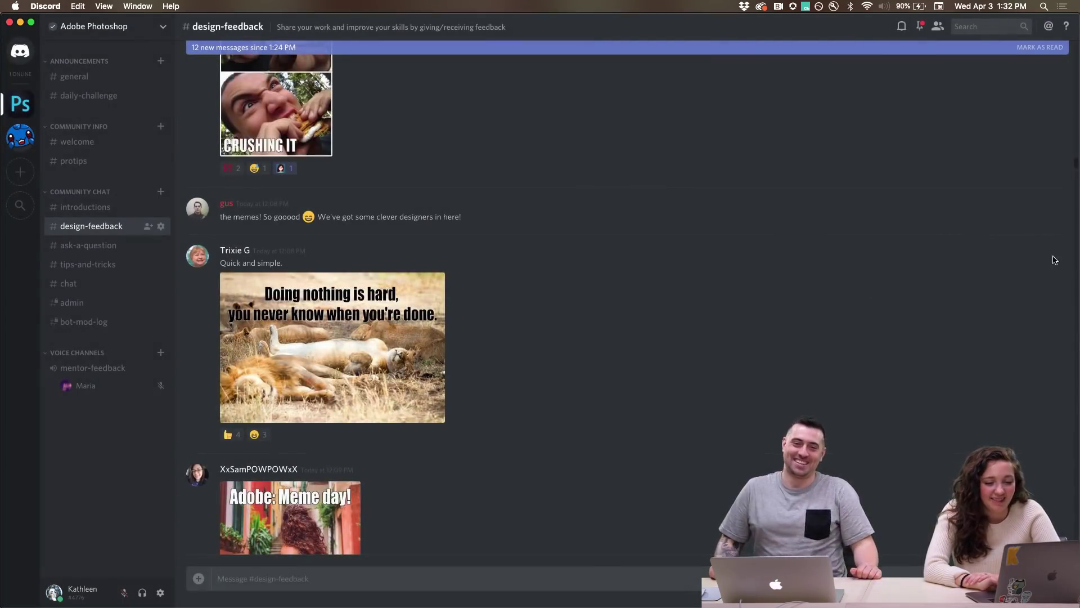
click(1048, 261)
click(860, 311)
View the "Adobe: Meme day! Me: Show me da way" meme at full size and react to it with the dark-haired character emoji
scroll(859, 310, down, 4)
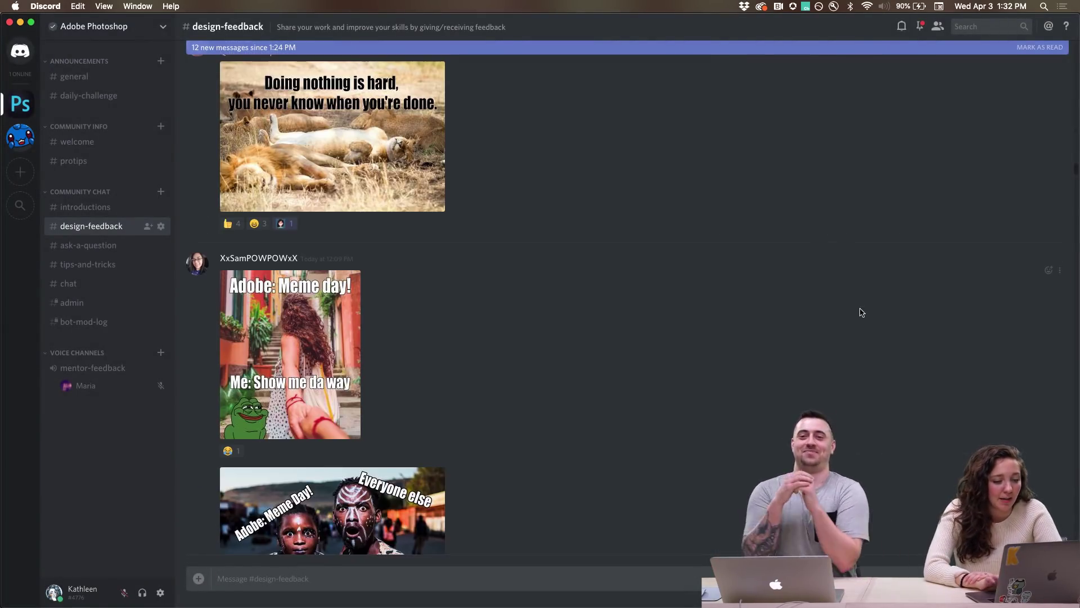
scroll(543, 189, up, 3)
scroll(543, 189, down, 5)
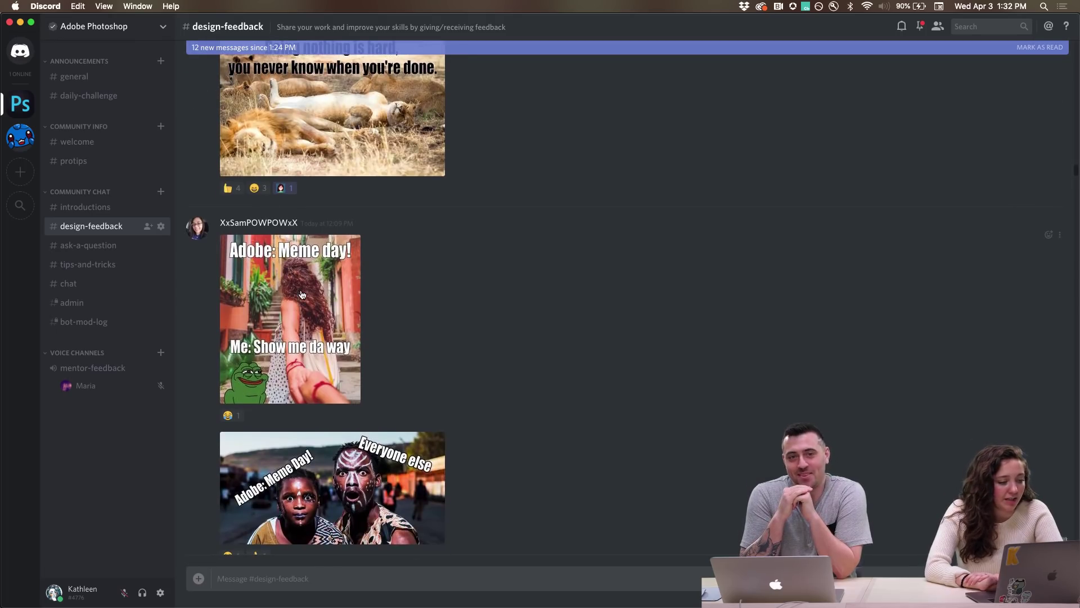
click(302, 294)
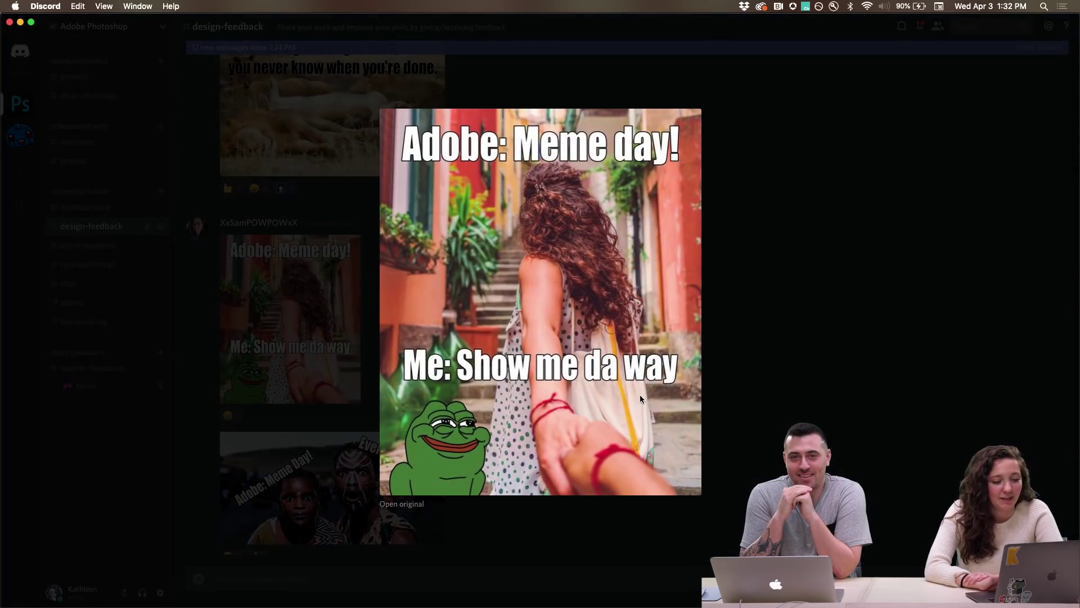
click(792, 305)
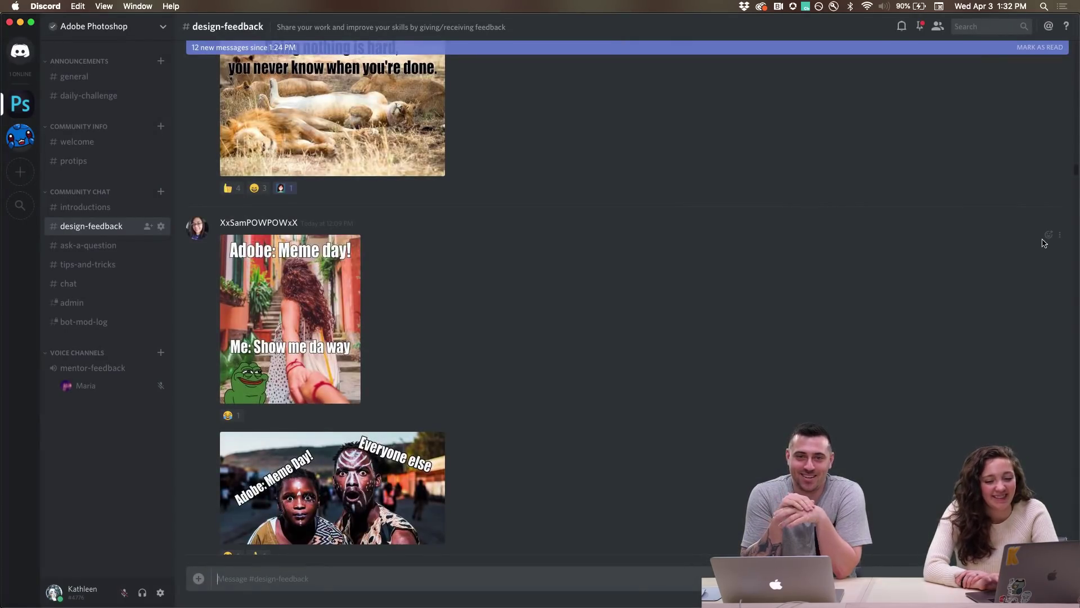
click(1045, 237)
click(859, 283)
View the four-panel Winnie the Pooh meme at full size and add the dark-haired character emoji reaction to its post
scroll(602, 345, down, 5)
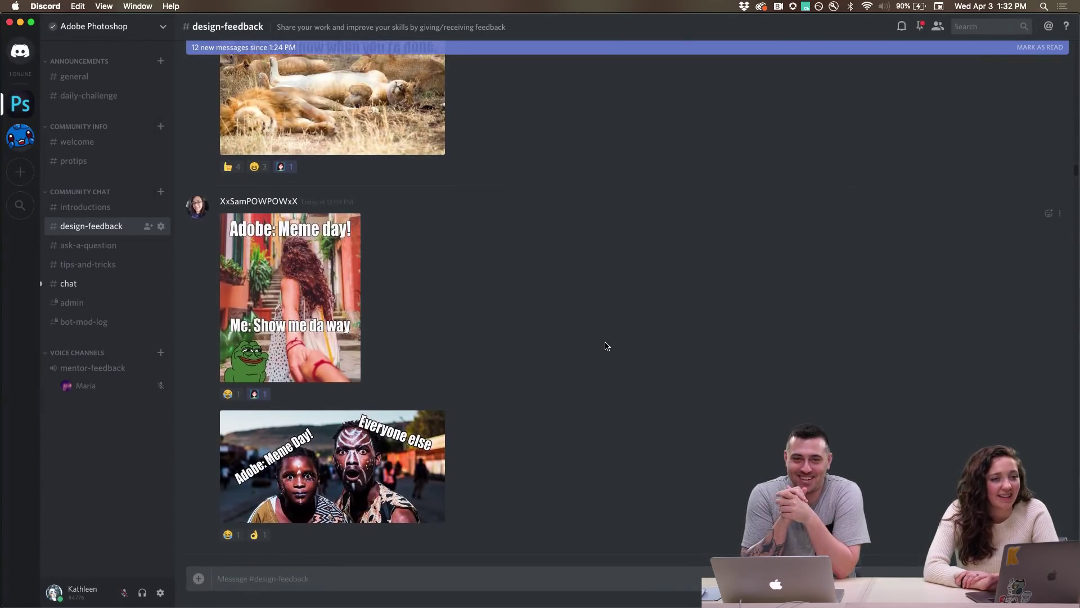
scroll(602, 345, down, 5)
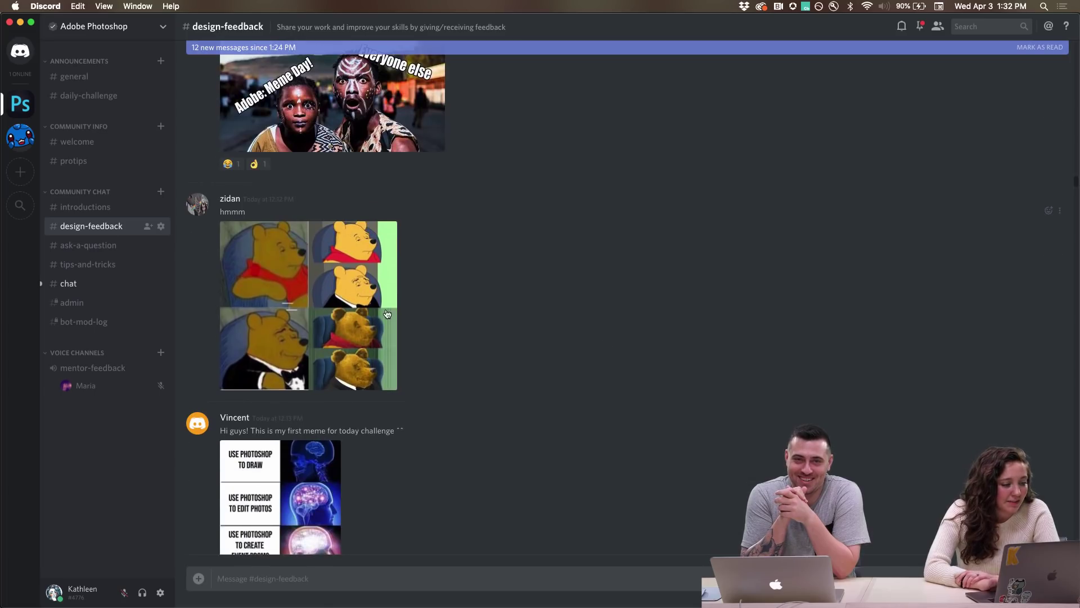
click(331, 304)
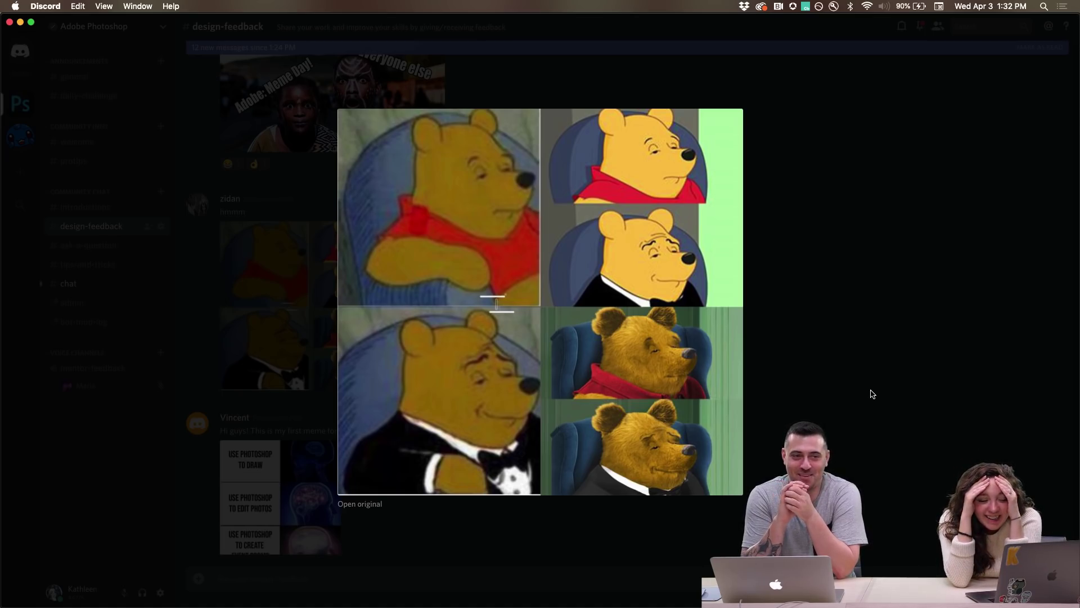
click(872, 394)
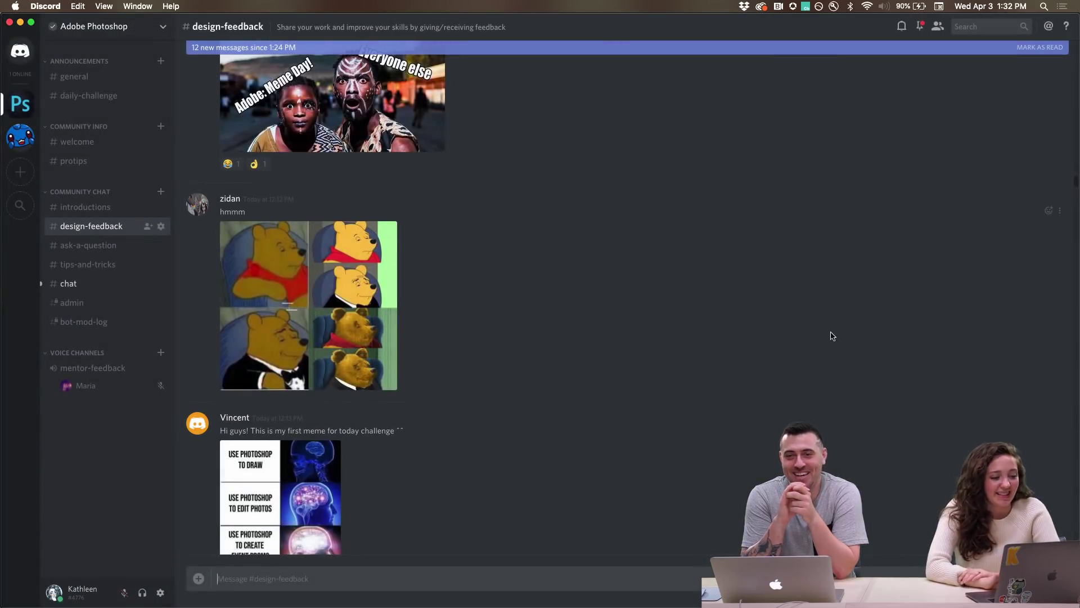
click(1049, 210)
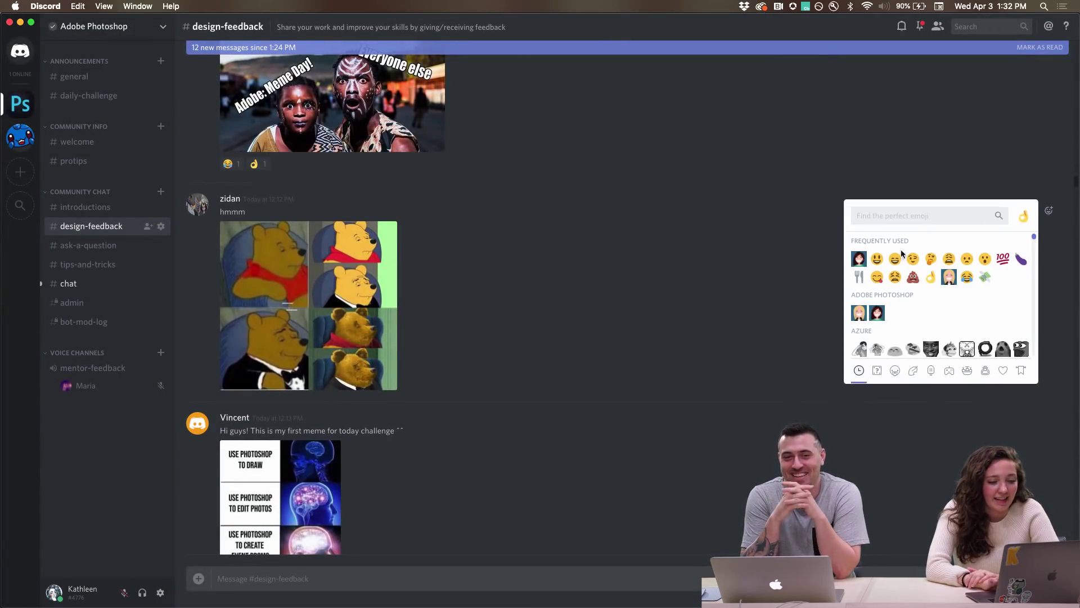
click(859, 259)
View the USE PHOTOSHOP TO CREATE MEMES brain meme at full size and react to it with the dark-haired character emoji
scroll(675, 338, down, 3)
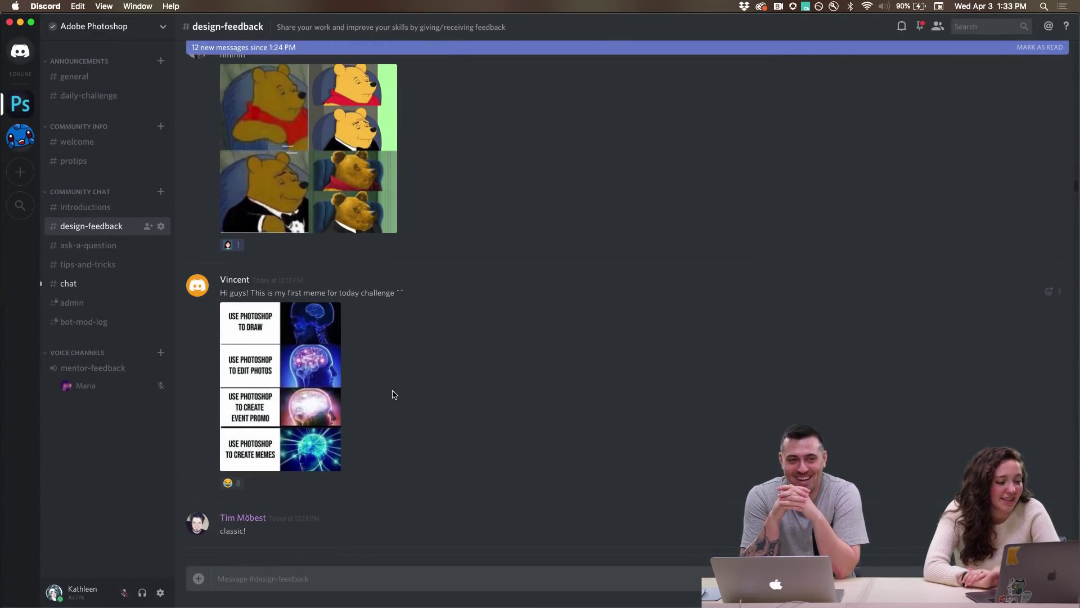
click(288, 358)
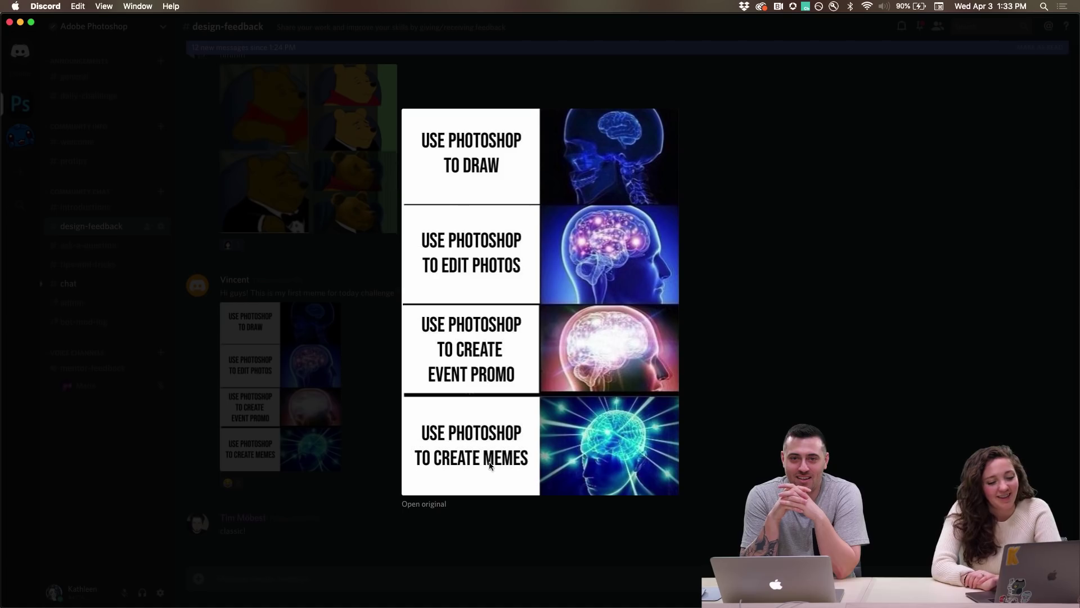
click(703, 464)
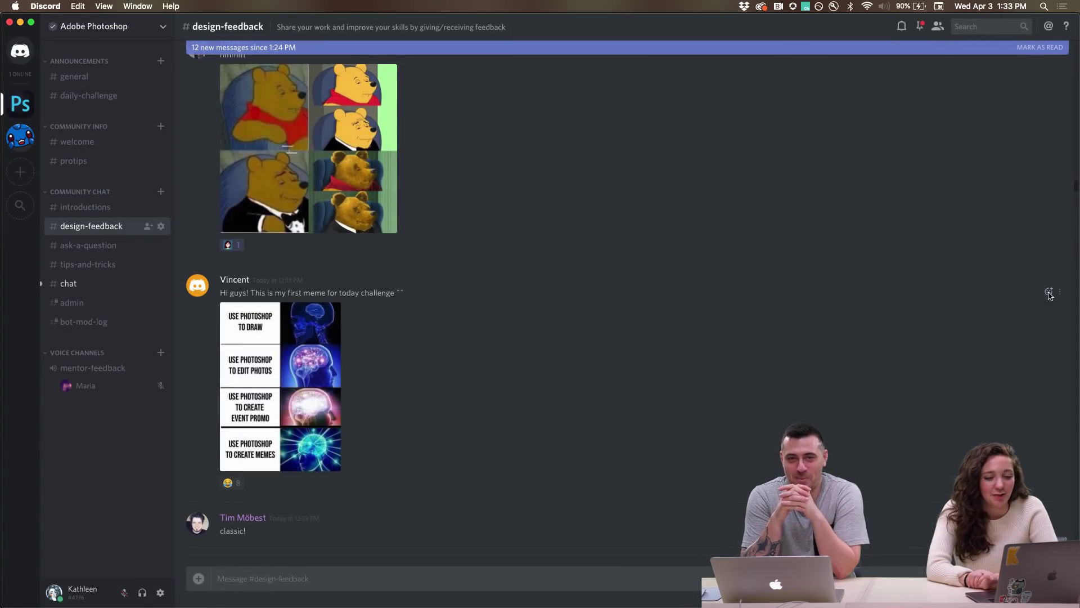
click(1049, 292)
click(860, 339)
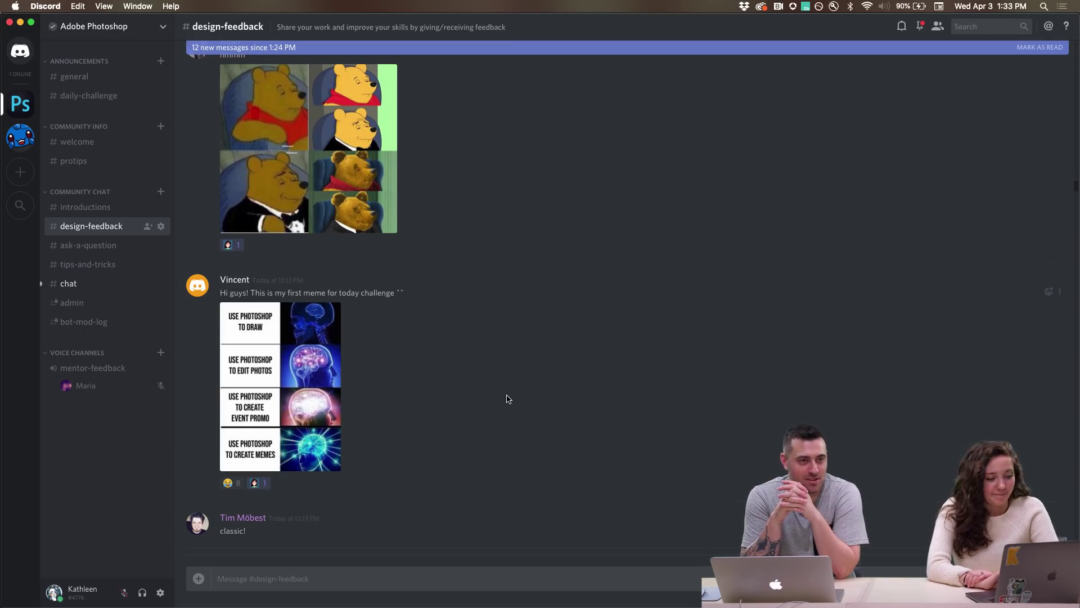
View the "Let's take engagement pics" meme at full size and add the dark-haired character emoji reaction to its post
scroll(508, 399, down, 5)
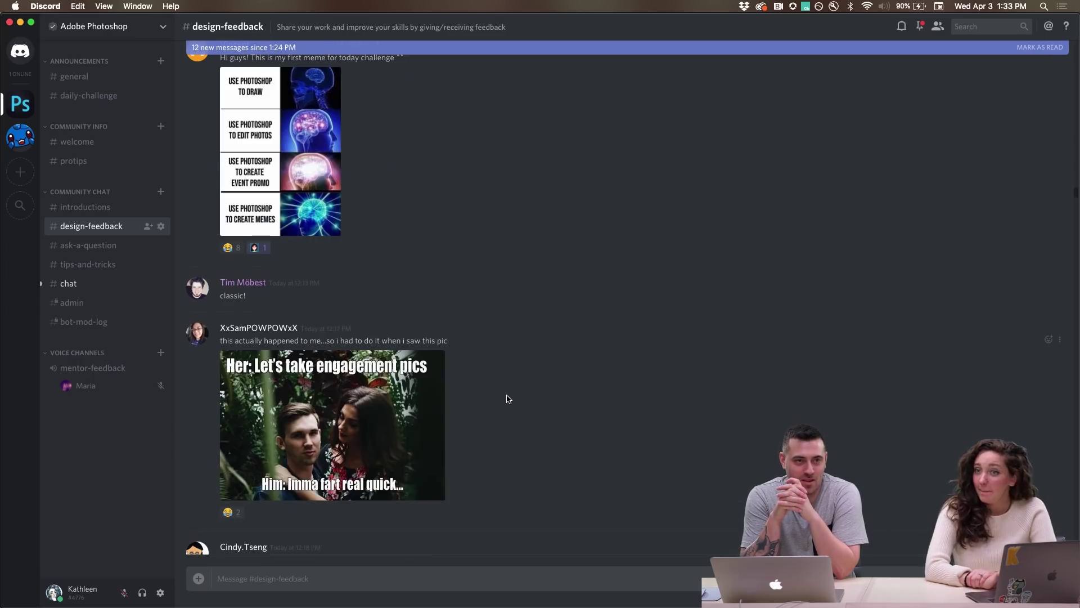
scroll(508, 398, down, 2)
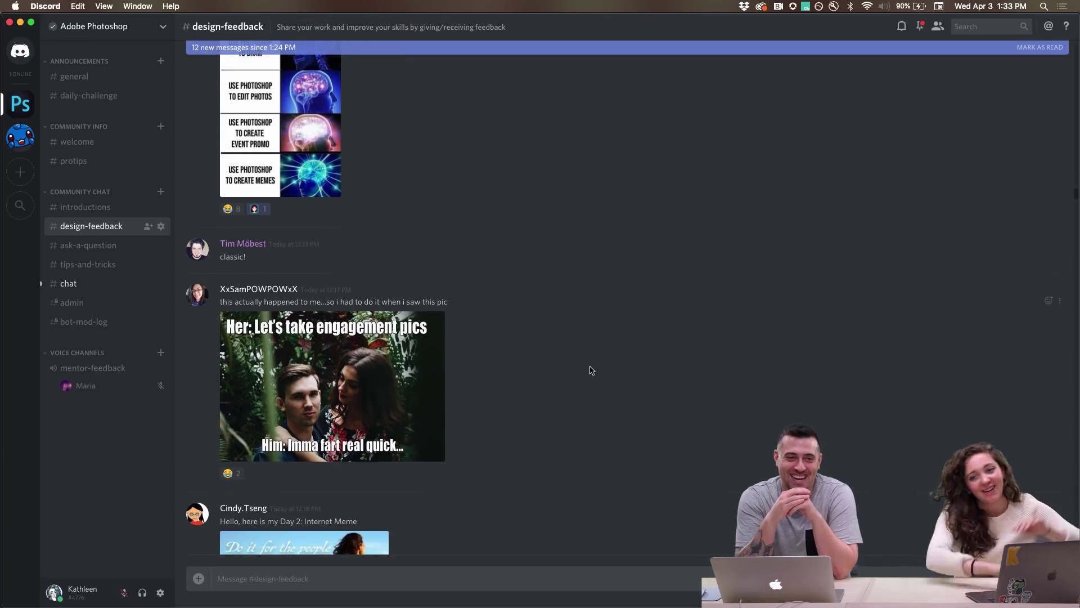
scroll(562, 389, down, 3)
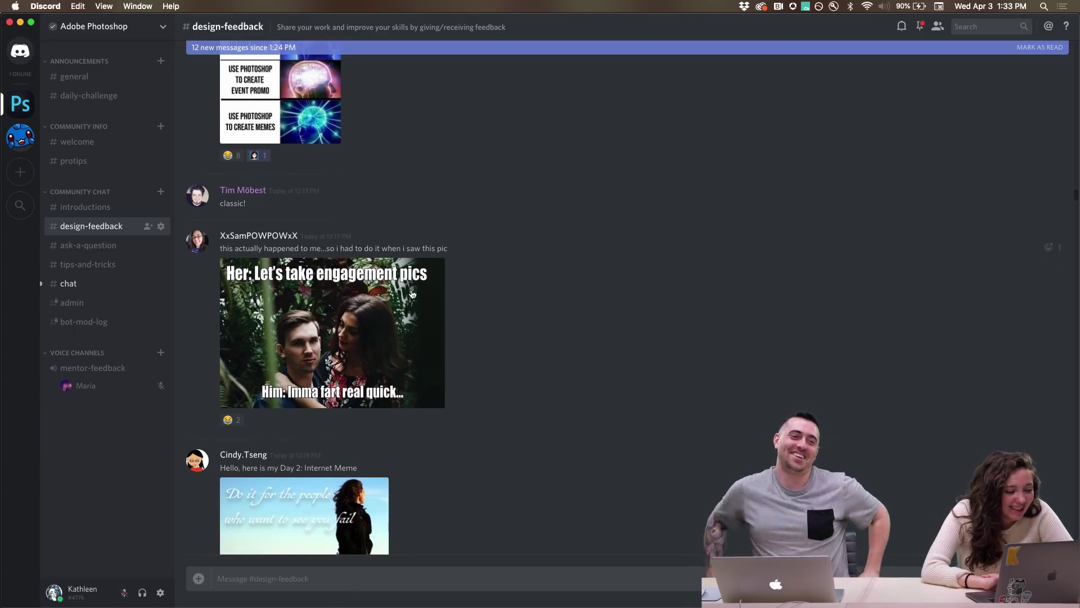
click(303, 283)
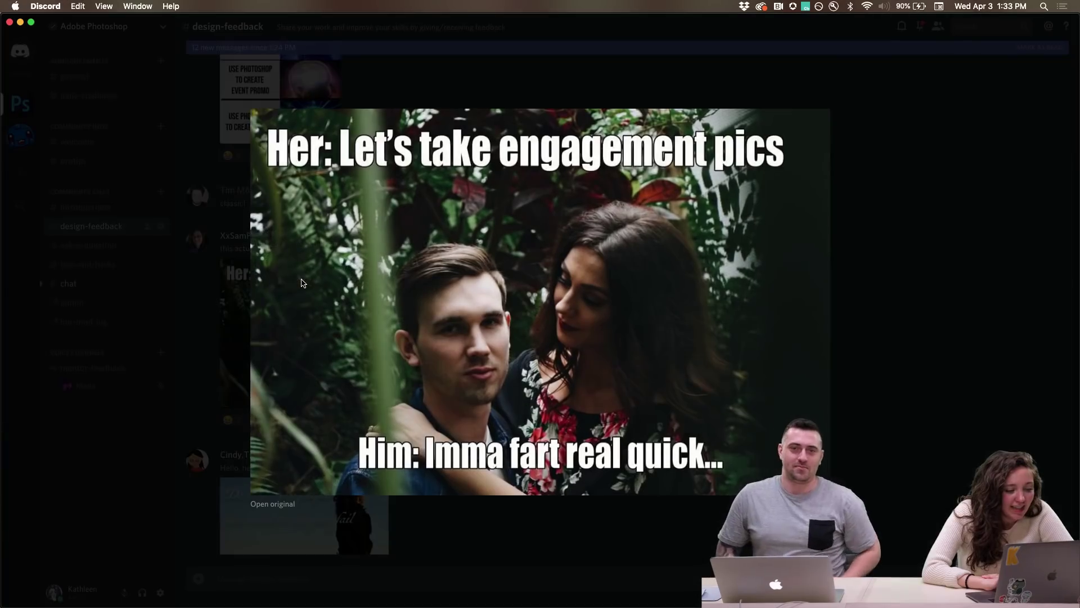
click(898, 411)
click(1046, 254)
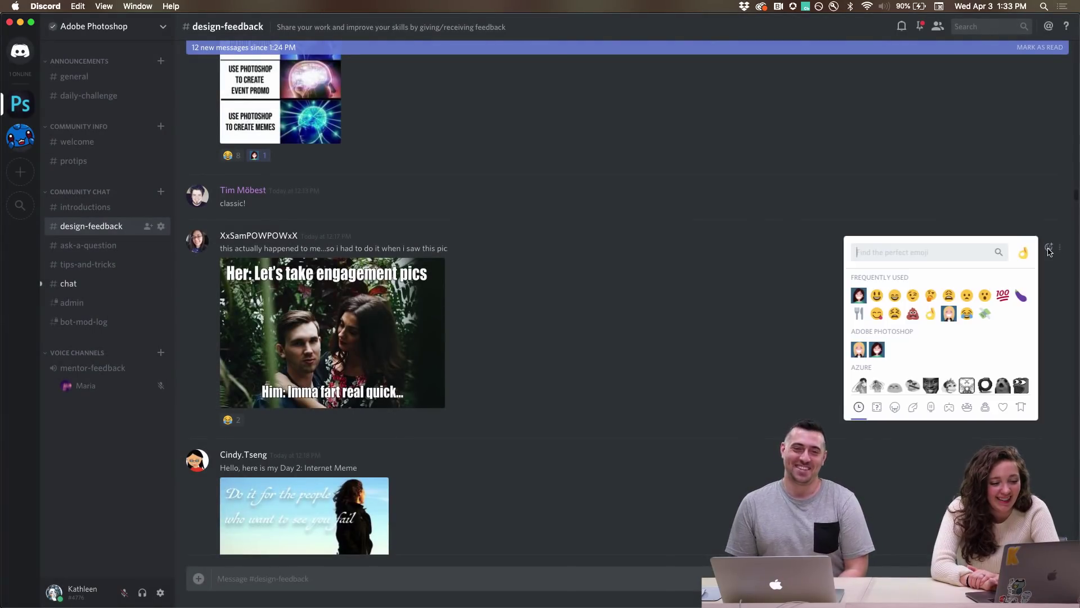
click(863, 295)
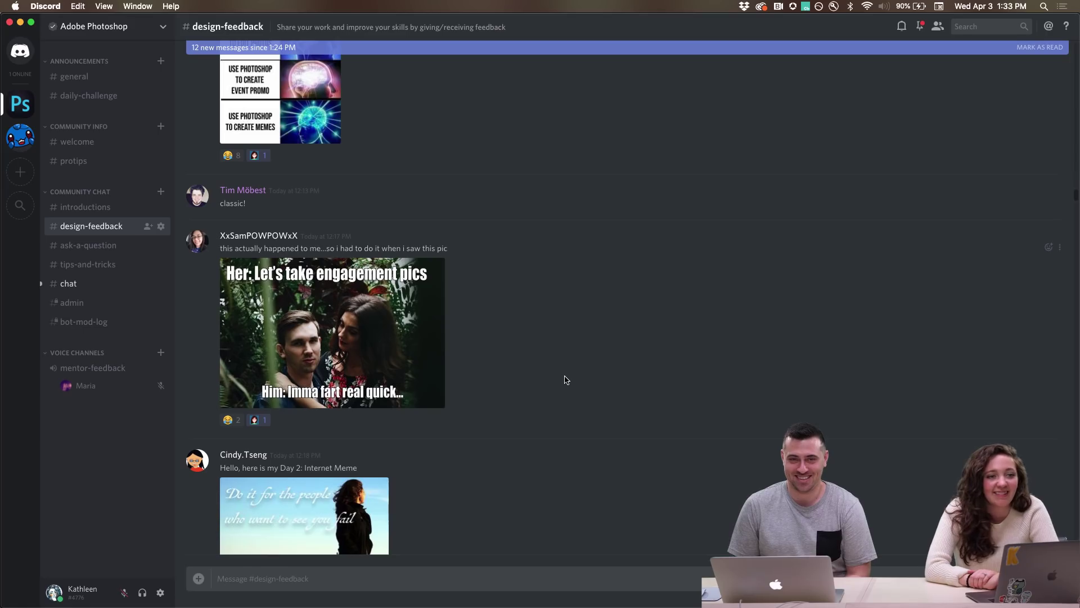
View the "Do it for the people who want to see you fail" meme at full size and react to it with the dark-haired character emoji
scroll(442, 390, down, 5)
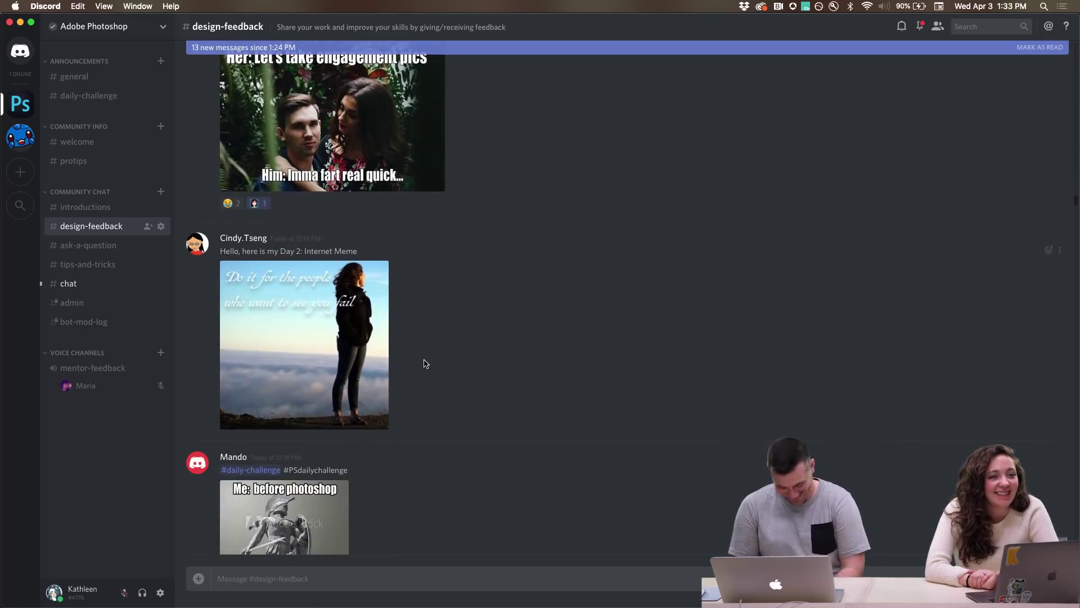
scroll(323, 285, up, 3)
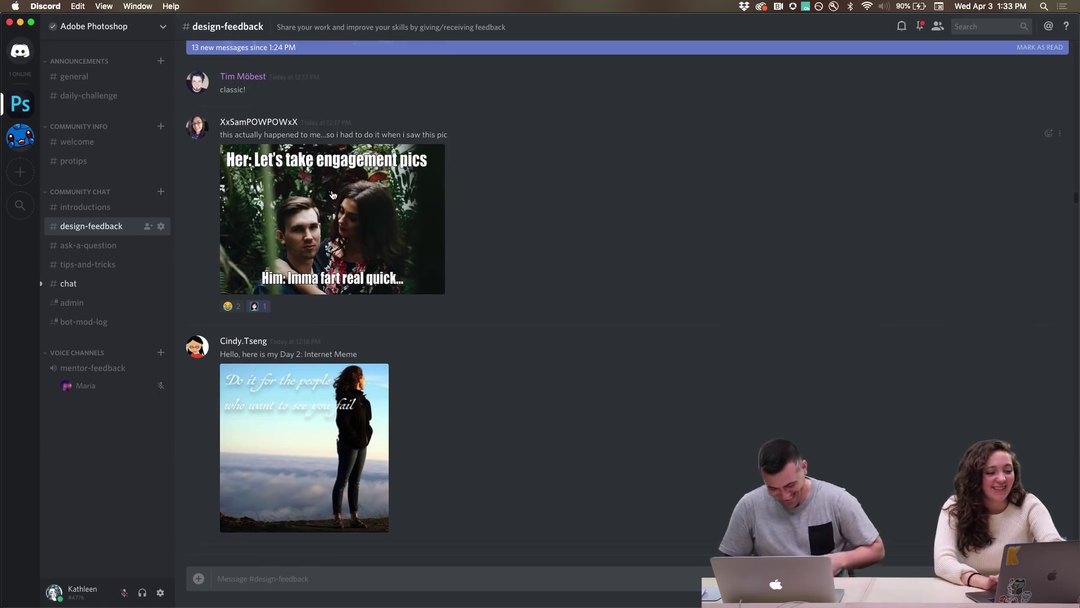
scroll(329, 191, down, 3)
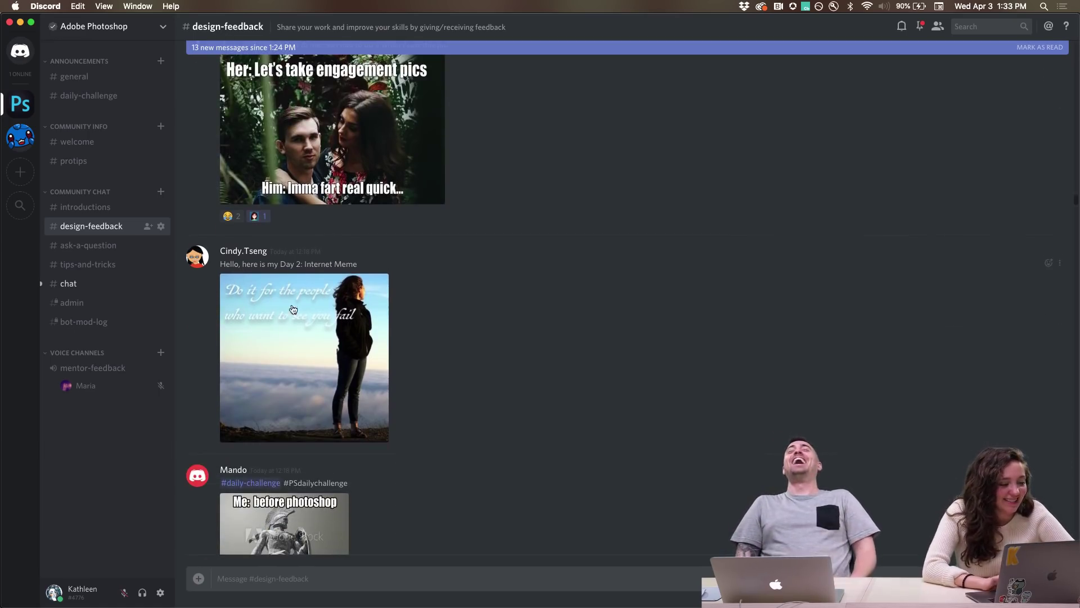
click(300, 361)
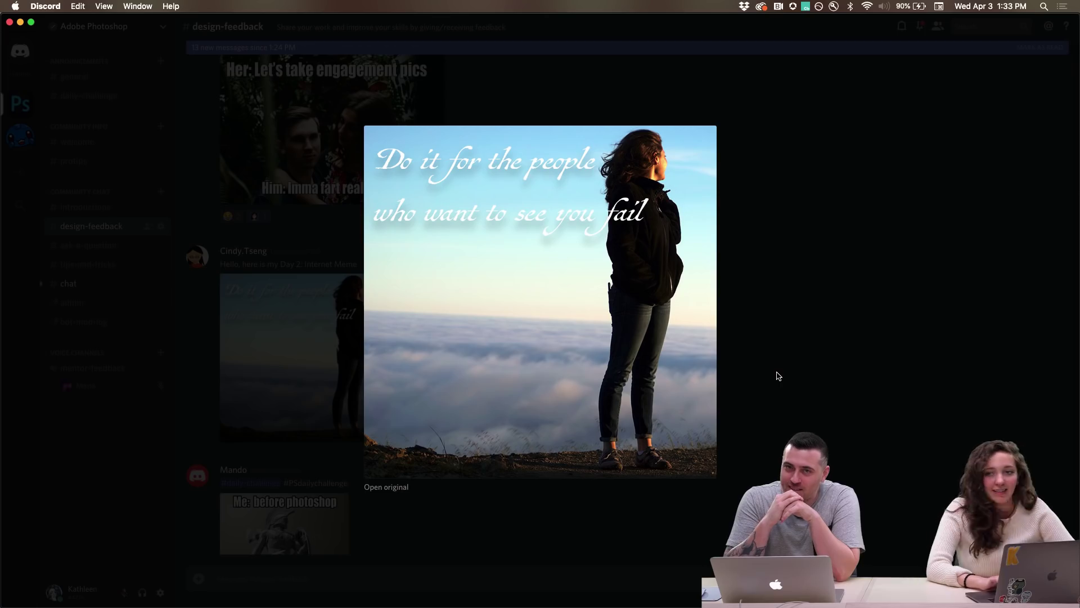
click(820, 425)
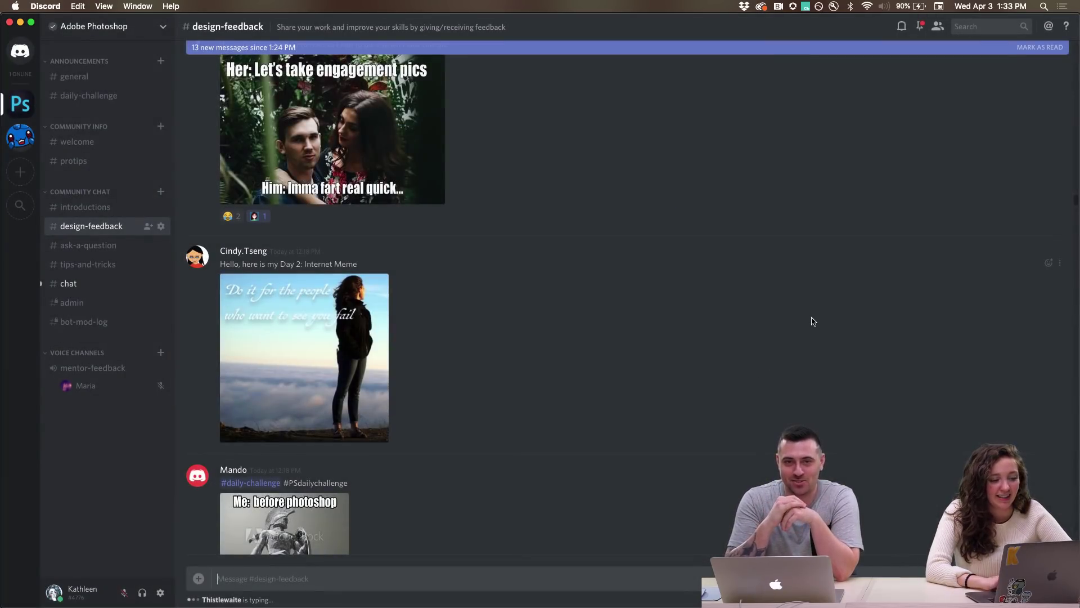
click(333, 340)
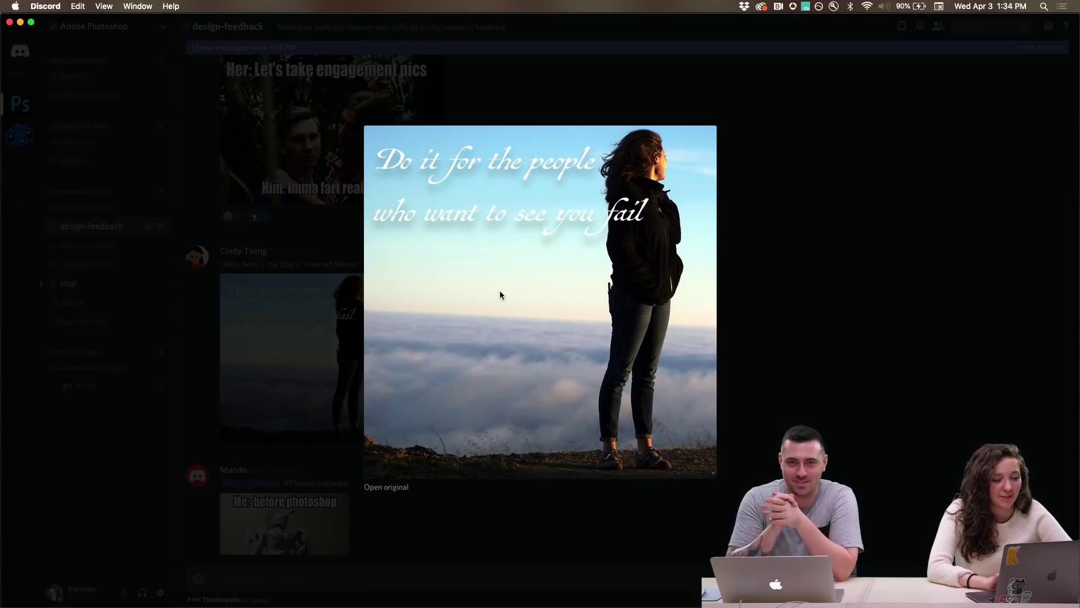
click(819, 346)
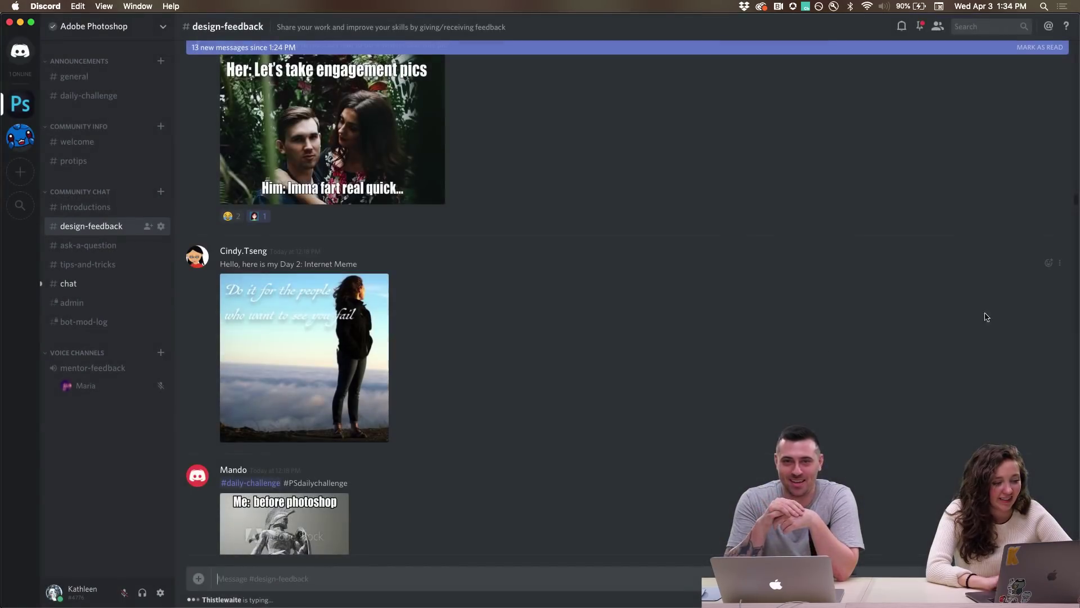
click(1049, 264)
click(862, 318)
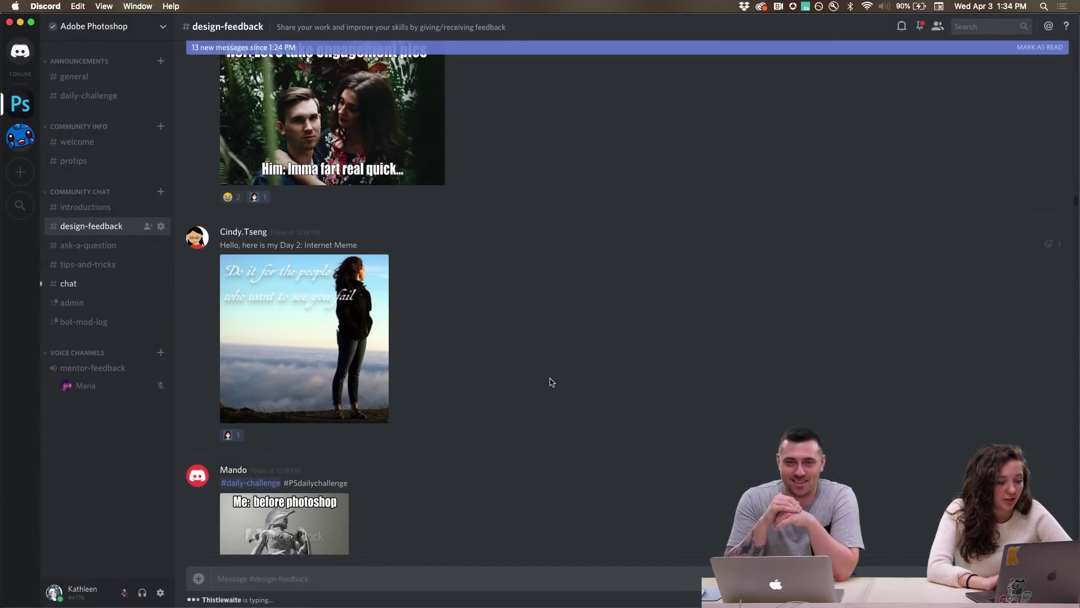
View the "Me: before photoshop / Now!" warrior meme at full size and add the dark-haired character emoji reaction to its post
scroll(551, 382, down, 5)
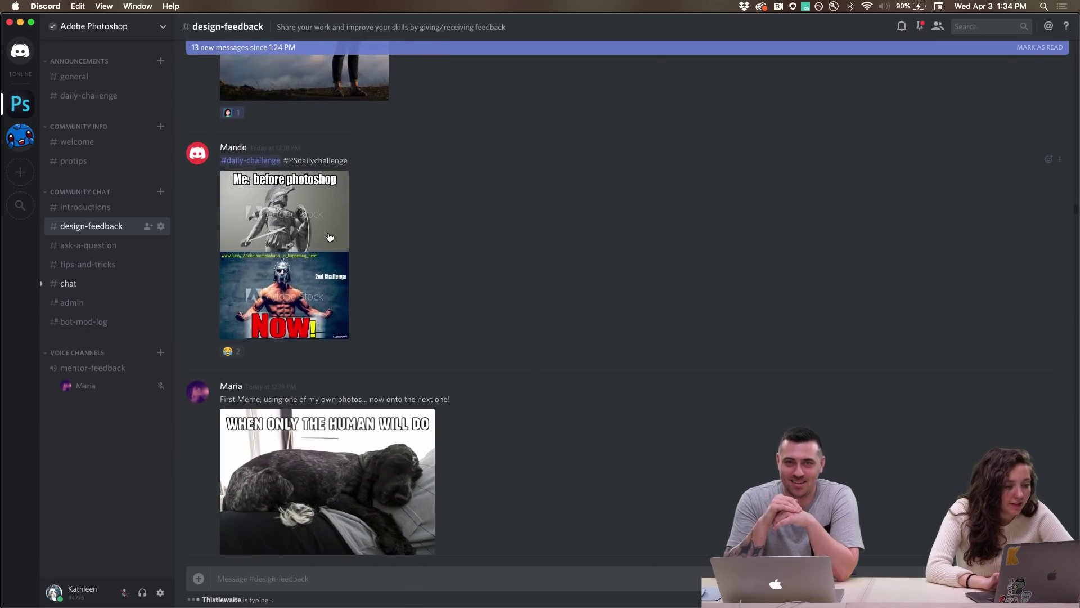
click(269, 217)
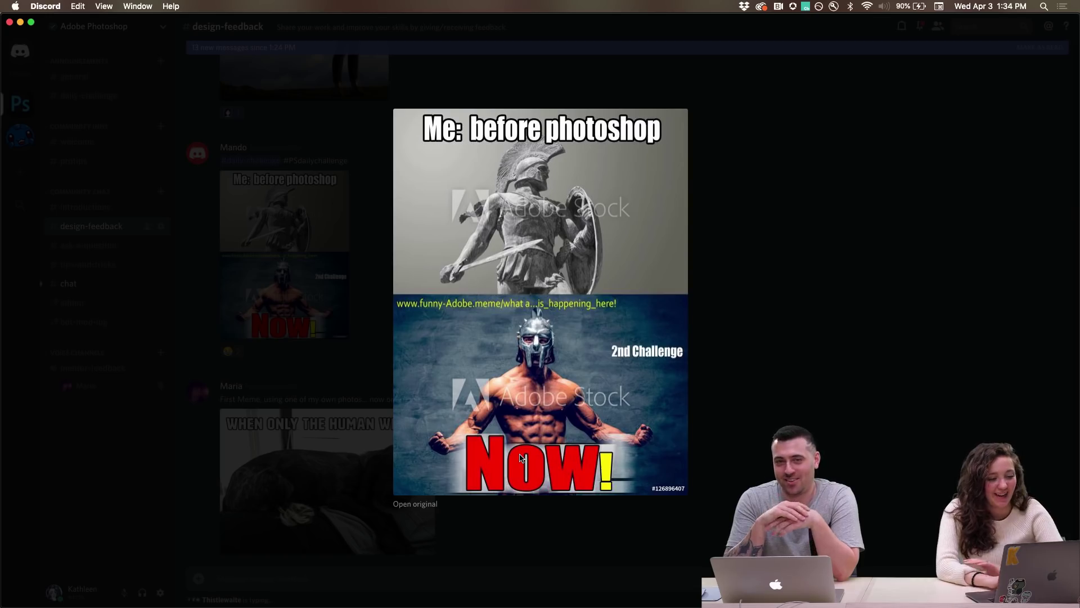
click(776, 371)
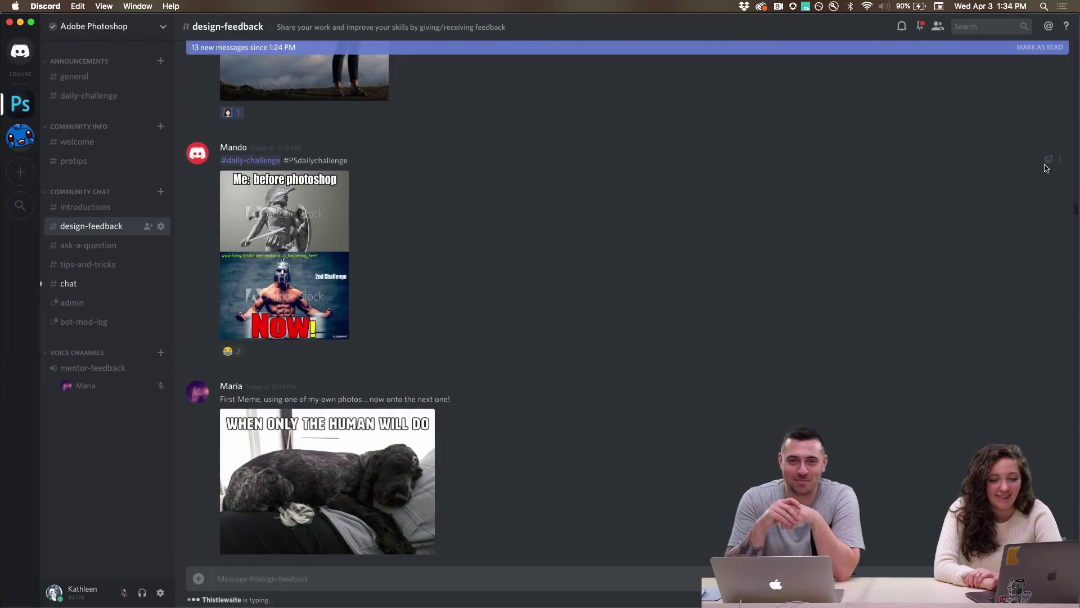
click(1049, 158)
click(858, 207)
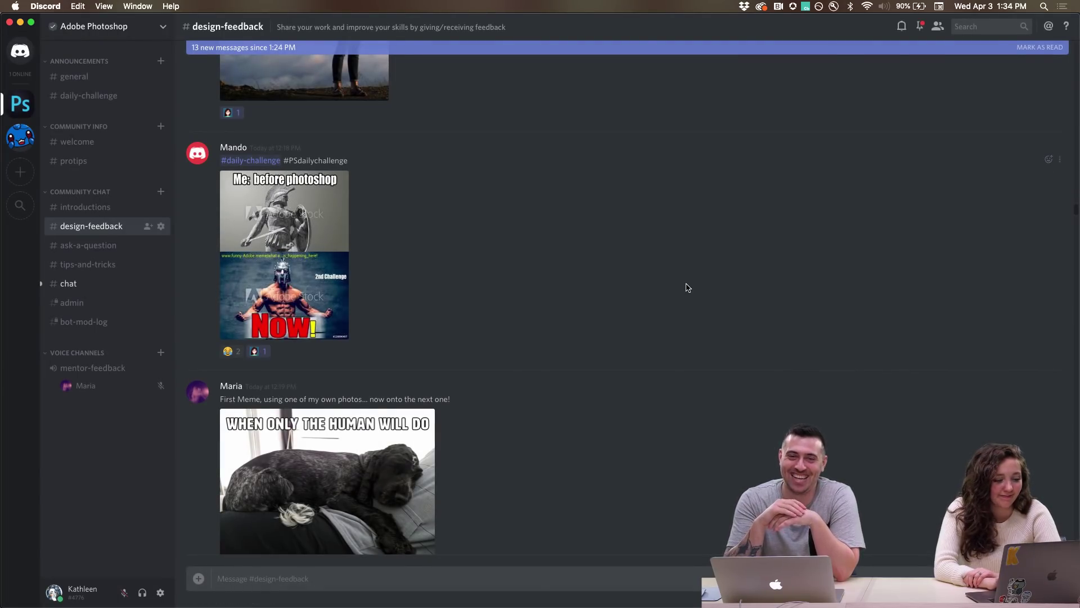
View the WHEN ONLY THE HUMAN WILL DO dog meme at full size and react to it with the dark-haired character emoji
scroll(688, 288, down, 4)
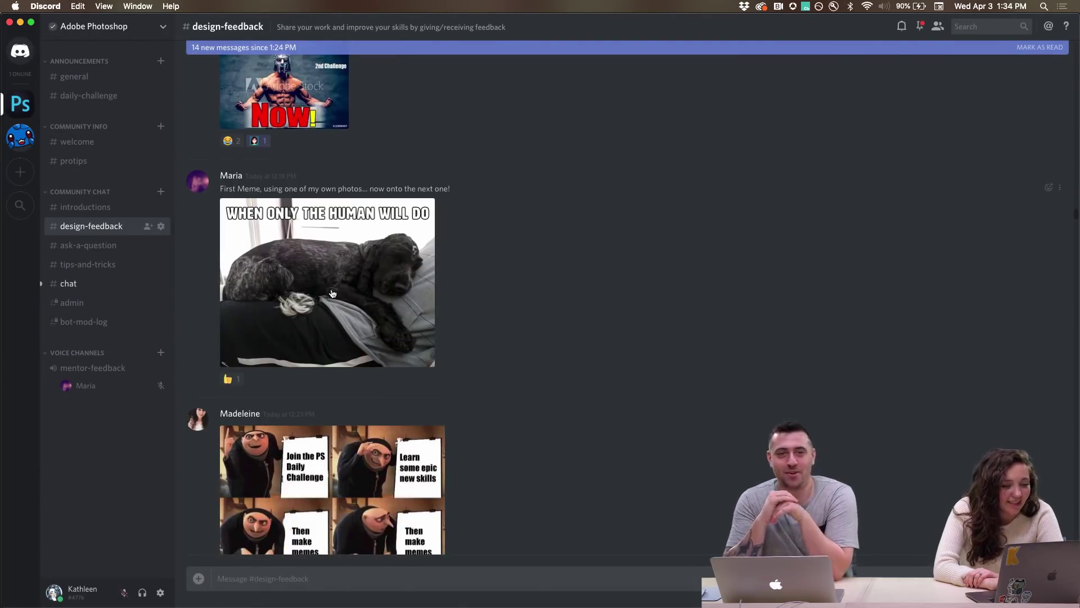
scroll(327, 332, up, 1)
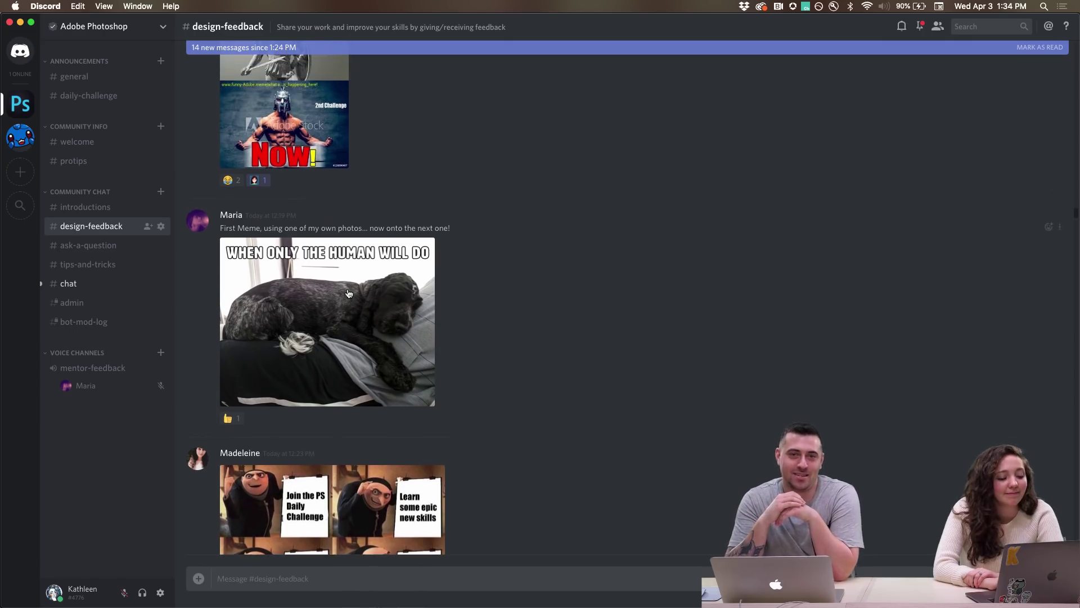
click(325, 338)
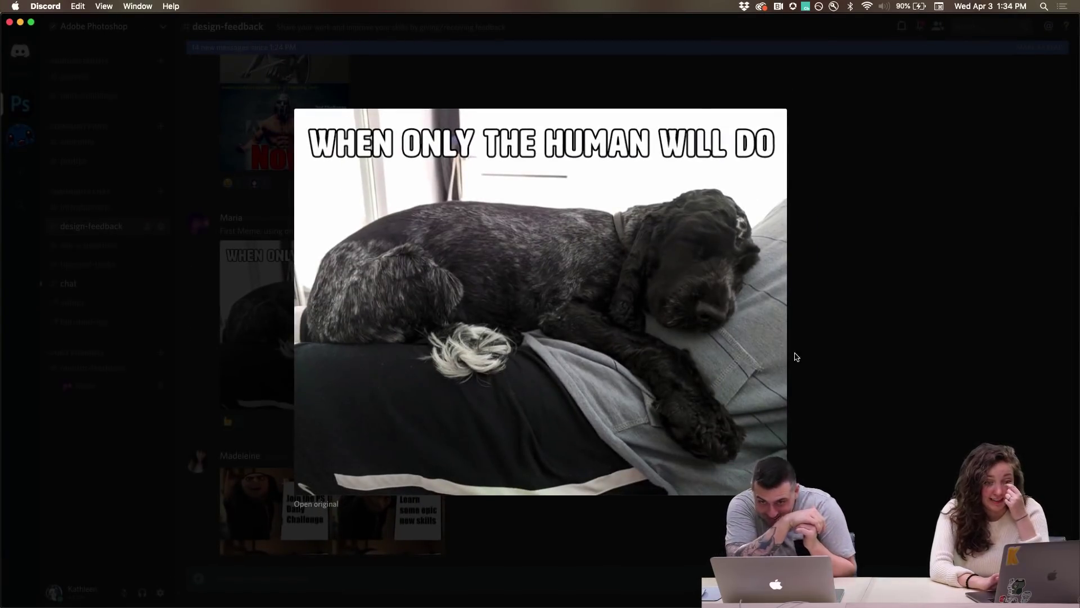
click(797, 356)
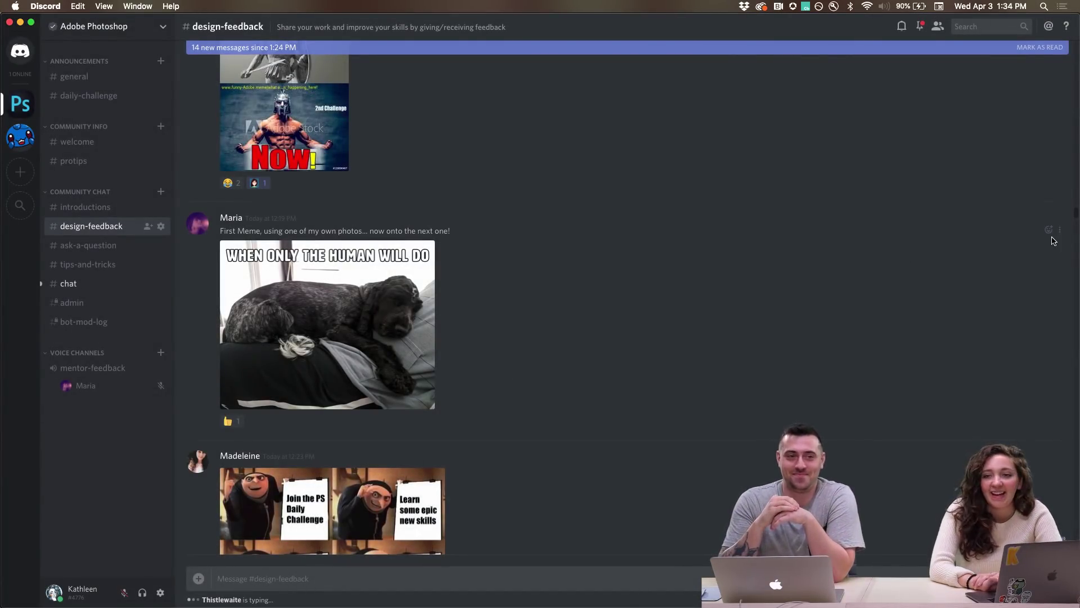
click(1049, 230)
click(858, 281)
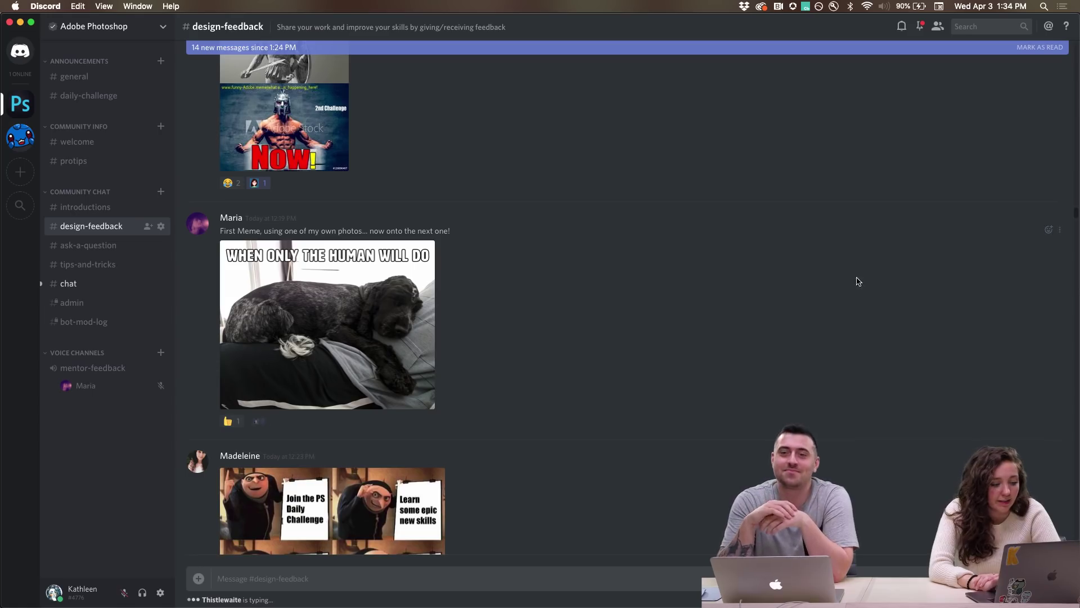
View the four-panel "Join the PS Daily Challenge" meme at full size and add the dark-haired character emoji reaction to its post
scroll(591, 357, down, 4)
click(350, 328)
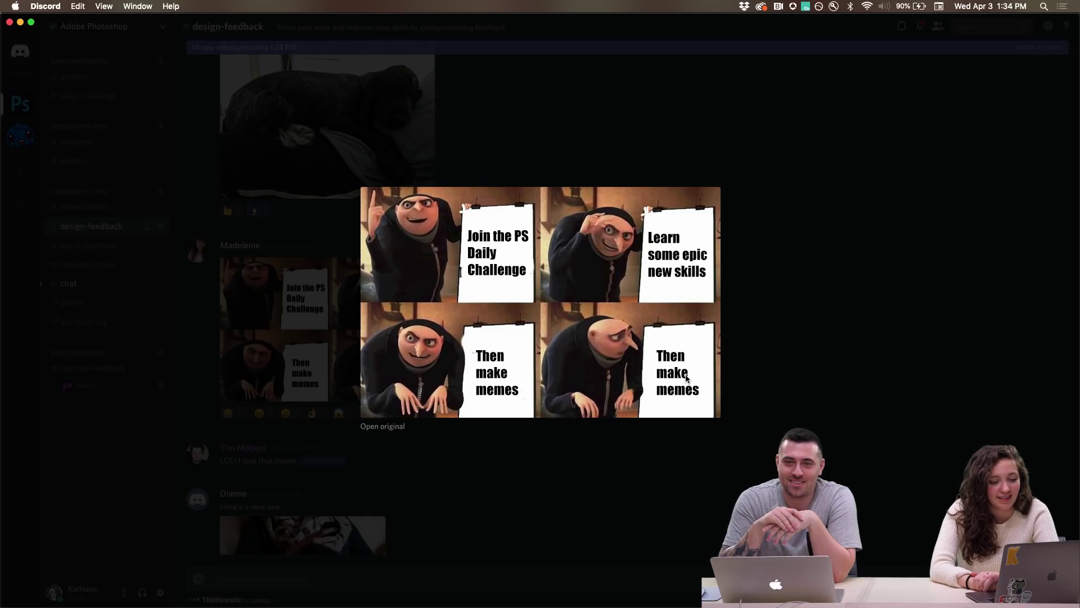
click(797, 376)
click(1049, 259)
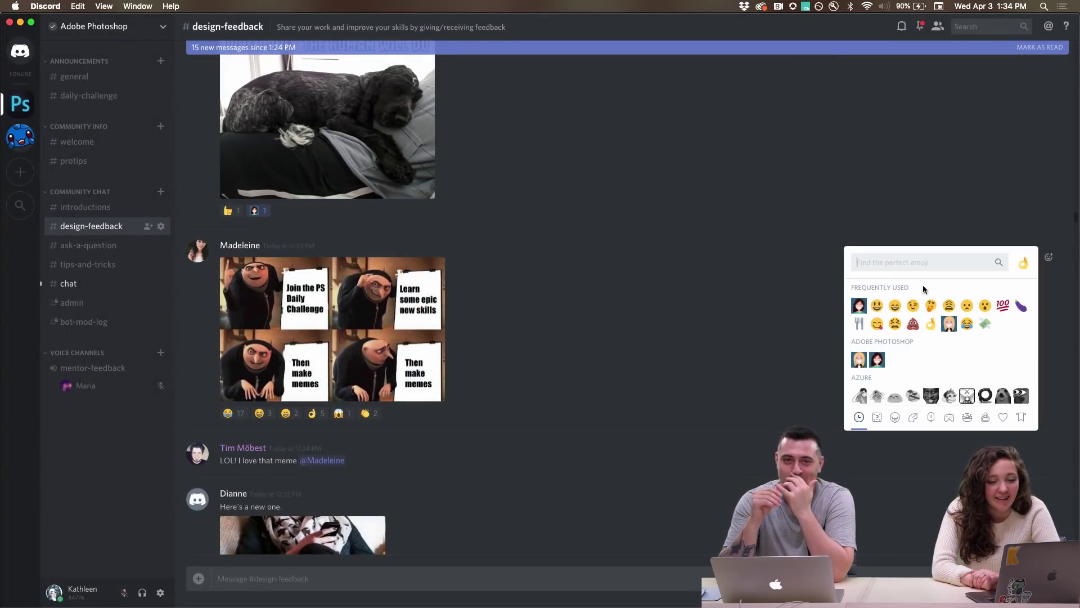
click(859, 305)
View the IF I ONLY HAD THUMBS husky meme at full size and react to it with the dark-haired character emoji
scroll(567, 320, down, 3)
scroll(570, 198, up, 4)
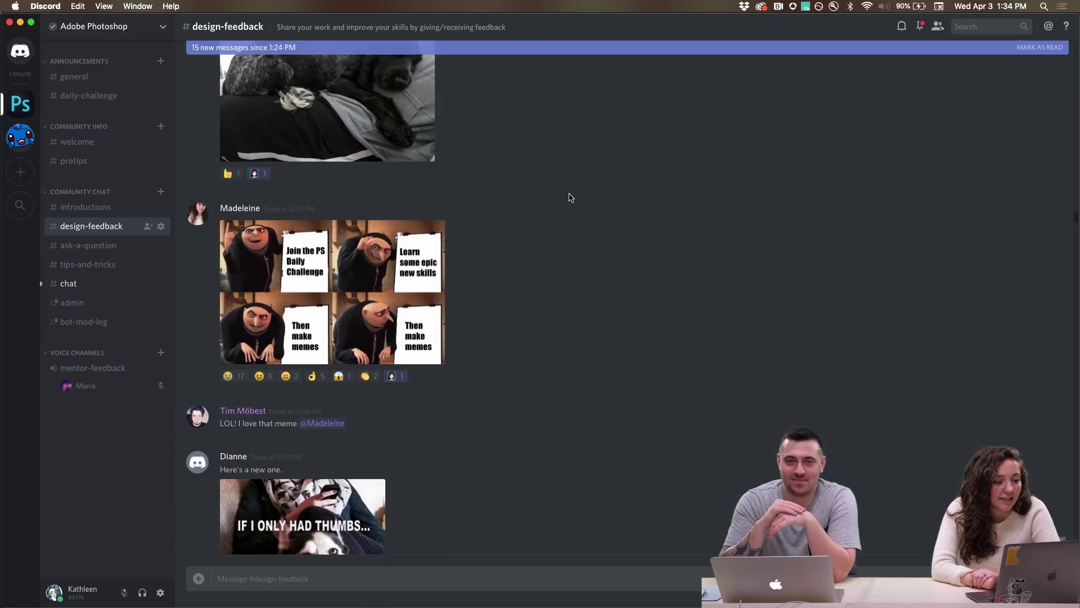
scroll(568, 197, down, 2)
scroll(511, 316, down, 2)
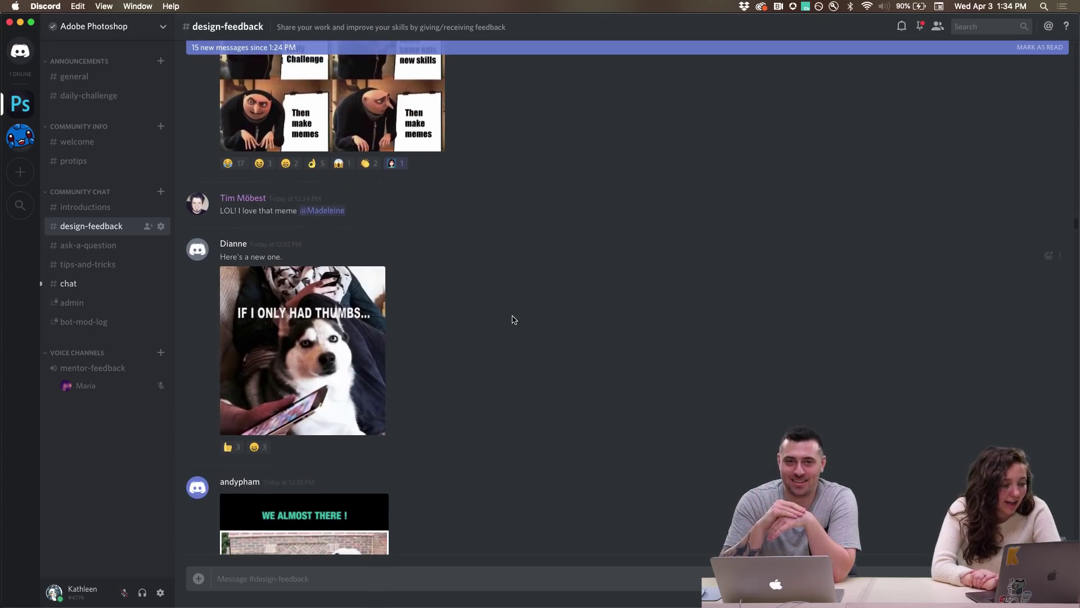
click(310, 380)
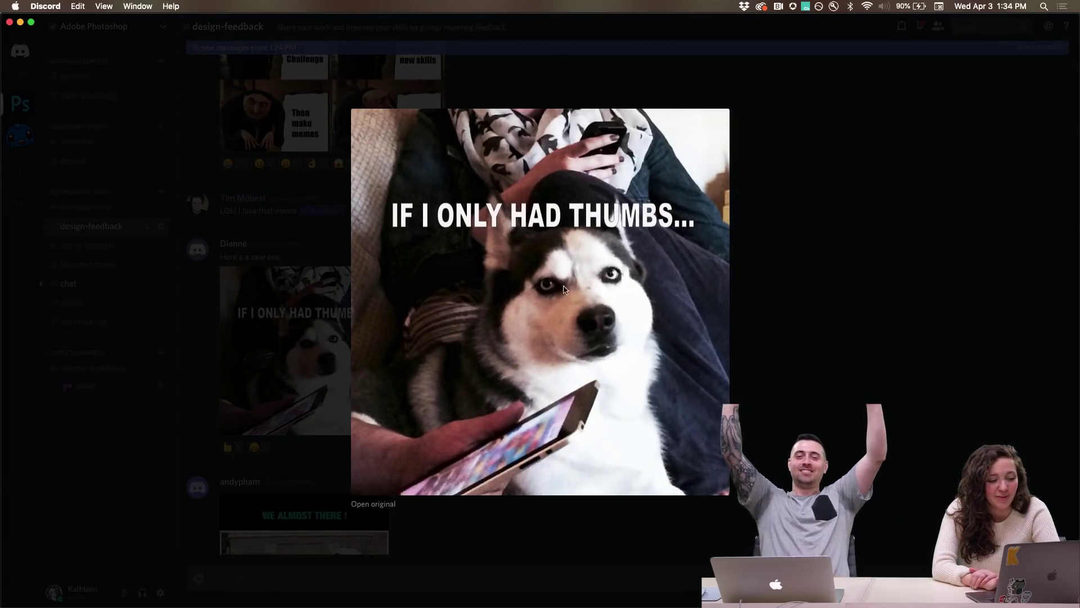
click(834, 341)
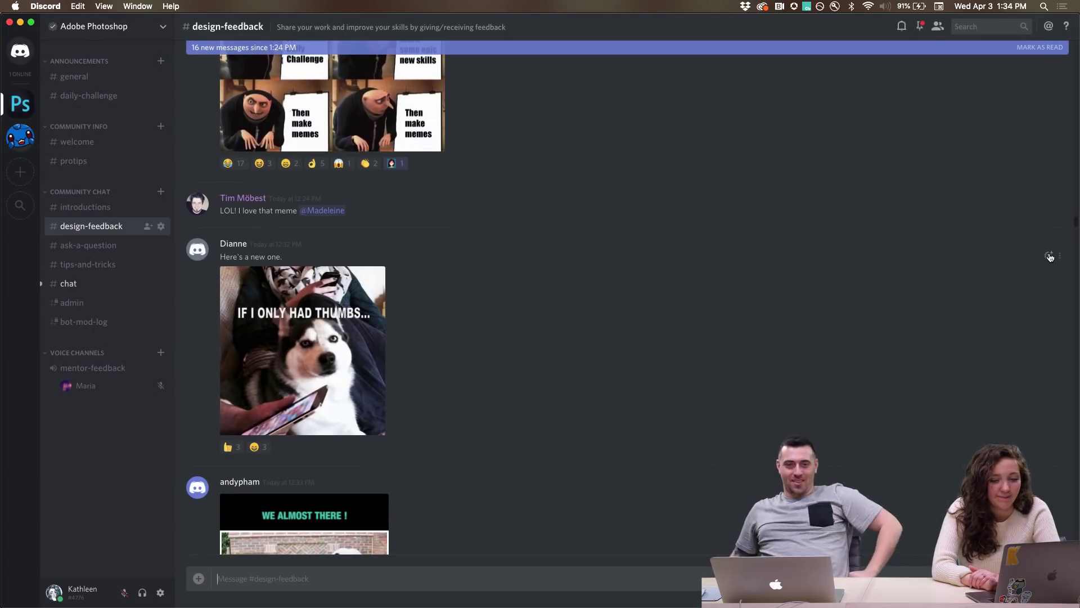
click(1050, 258)
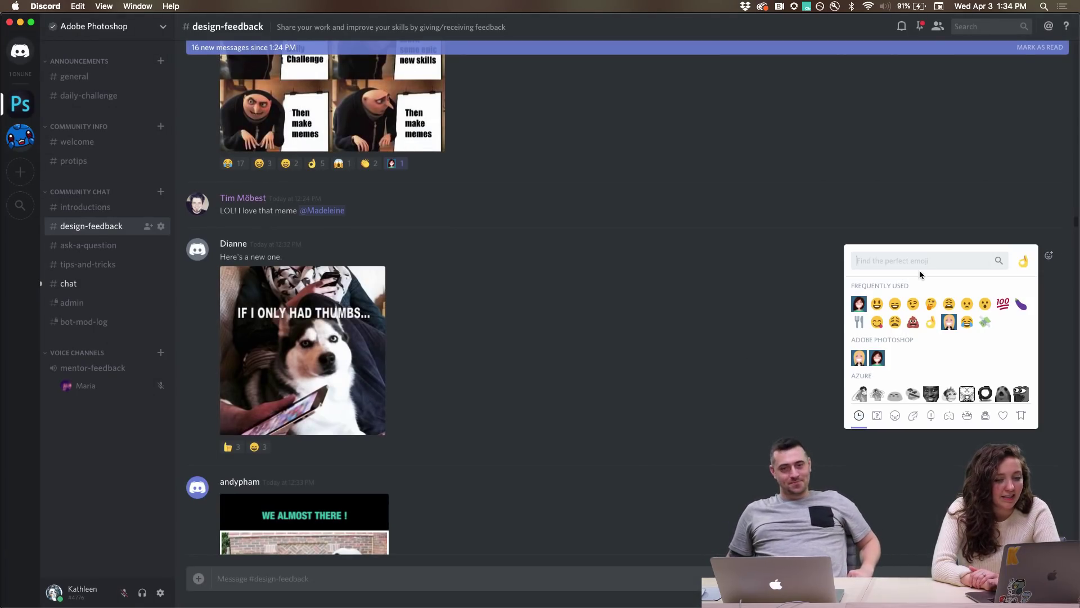
click(863, 306)
View the "WE ALMOST THERE! JUST ONE LAST CHANGE" meme at full size and add the dark-haired character emoji reaction to its post
scroll(603, 367, down, 5)
click(335, 319)
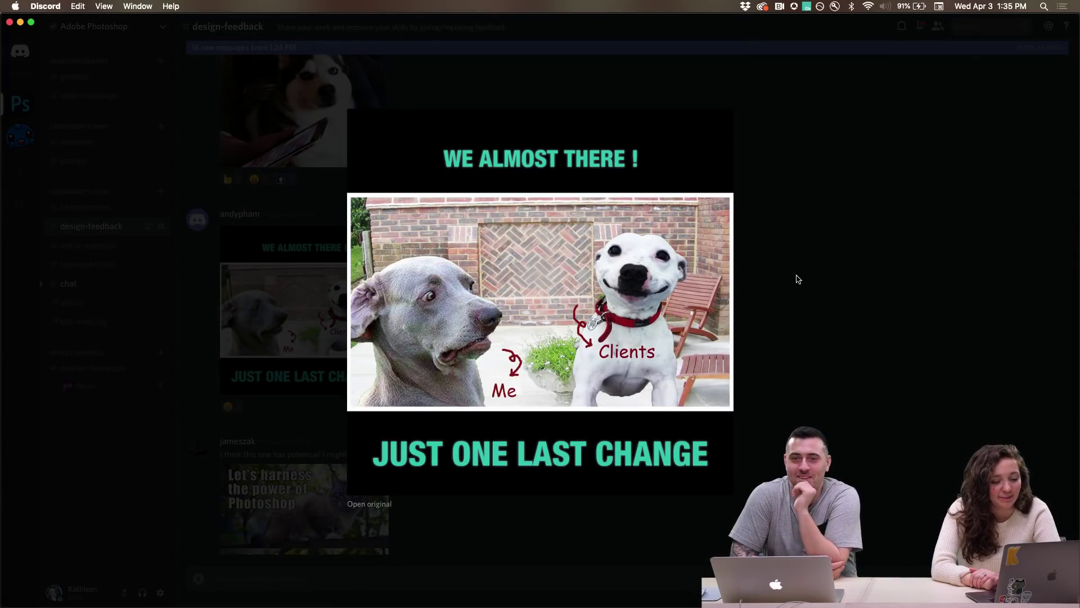
click(797, 318)
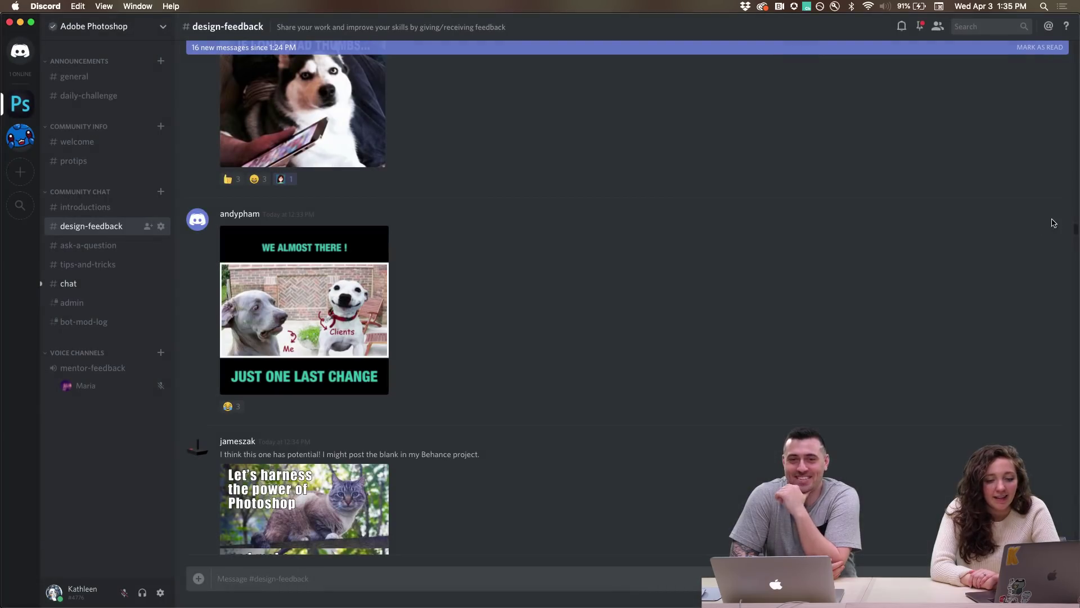
click(1048, 225)
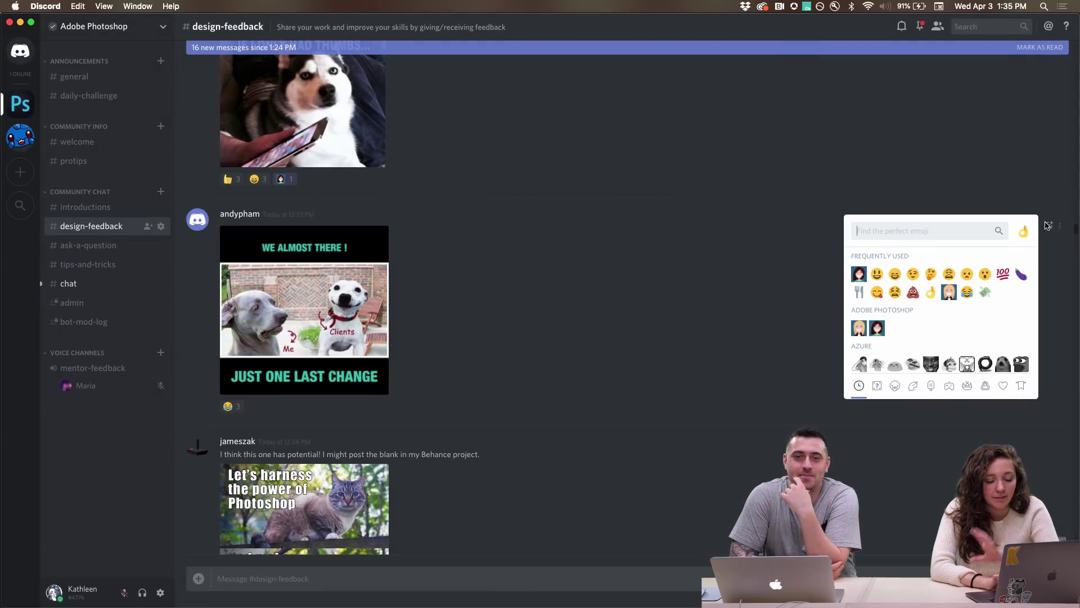
click(859, 274)
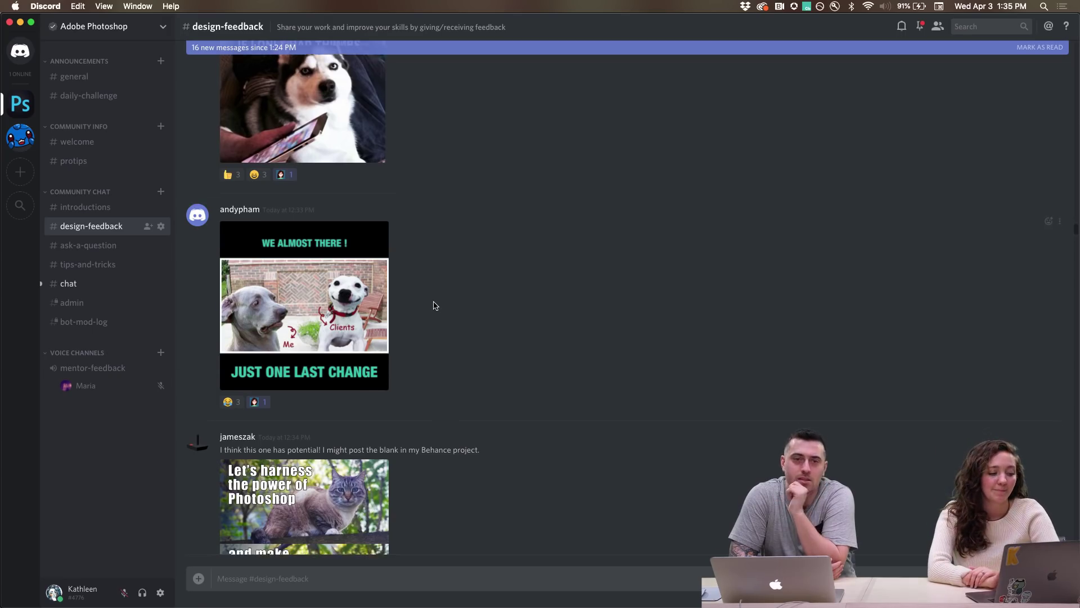
View the "Star Wars Episode IX" cat meme at full size and react to it with the dark-haired character emoji
scroll(434, 304, down, 5)
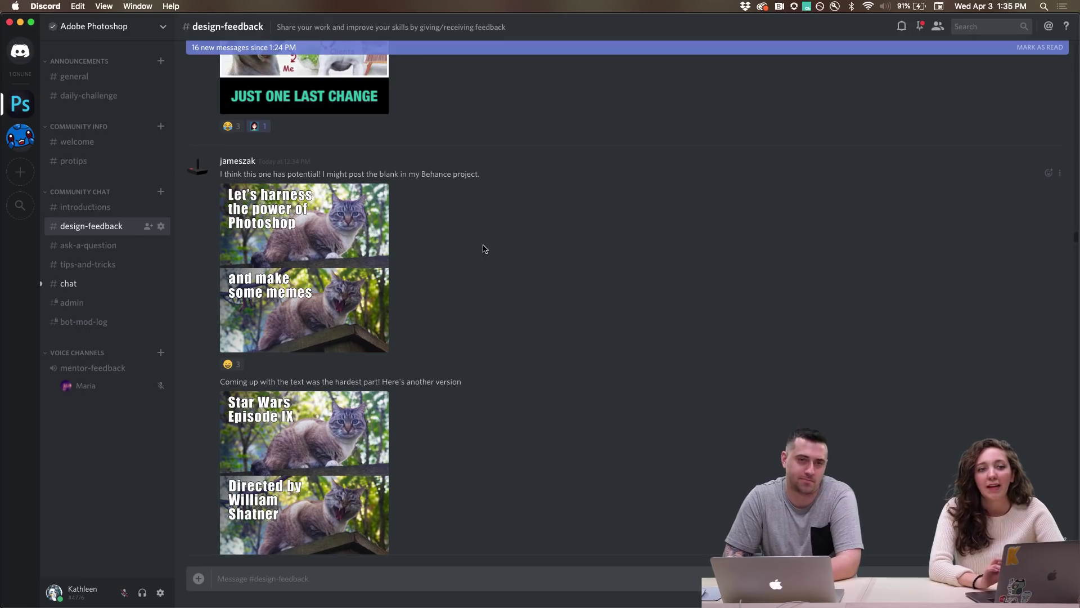
scroll(417, 239, up, 1)
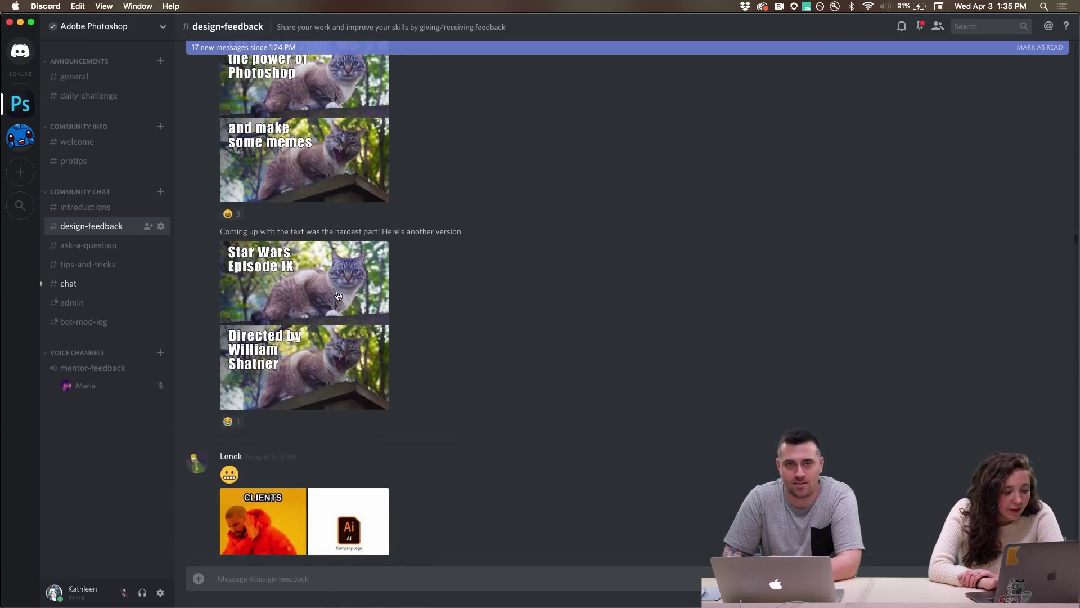
scroll(338, 296, down, 5)
click(307, 297)
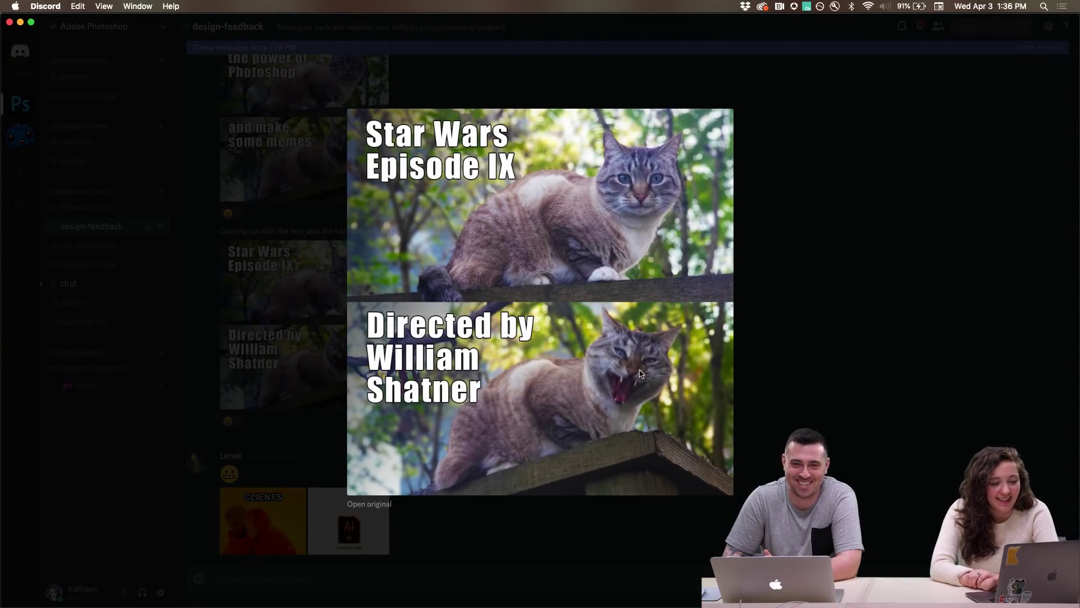
click(841, 423)
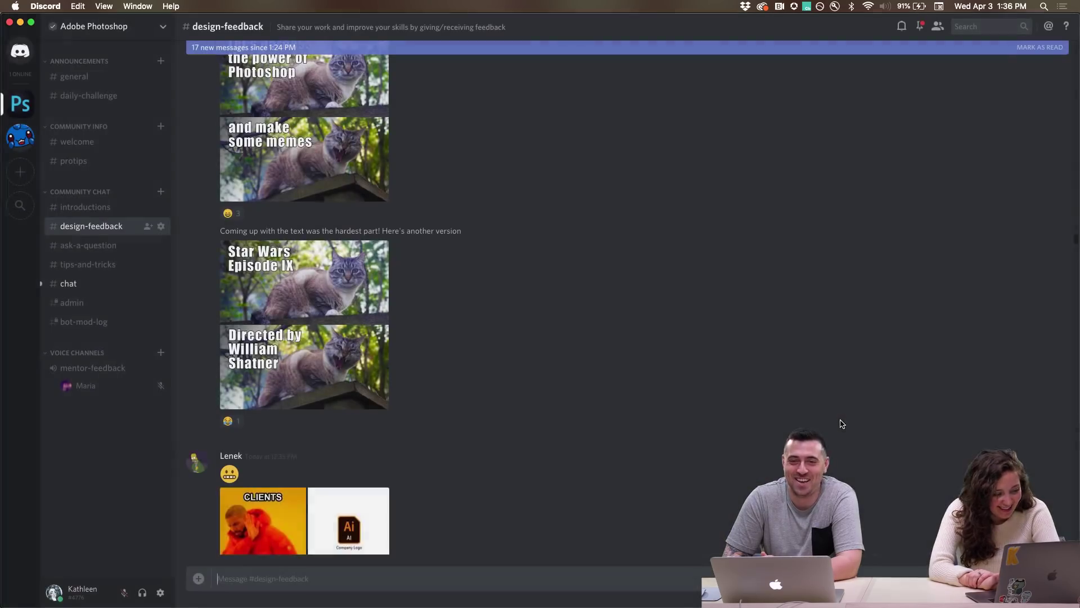
click(1050, 251)
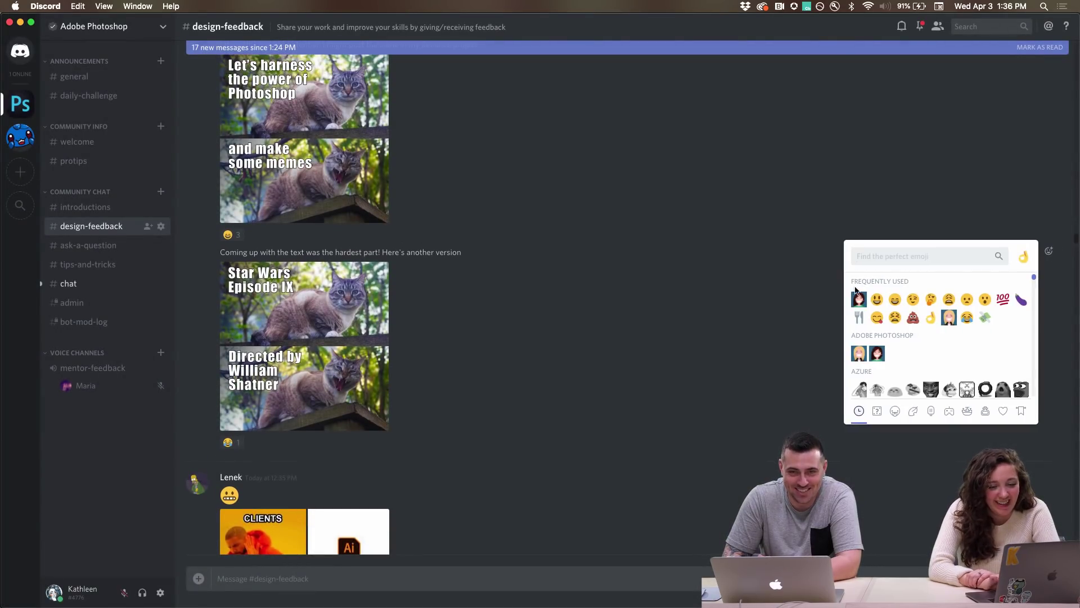
click(855, 299)
View the "CLIENTS" company logo meme at full size and add the dark-haired character emoji reaction to its post
scroll(590, 388, down, 2)
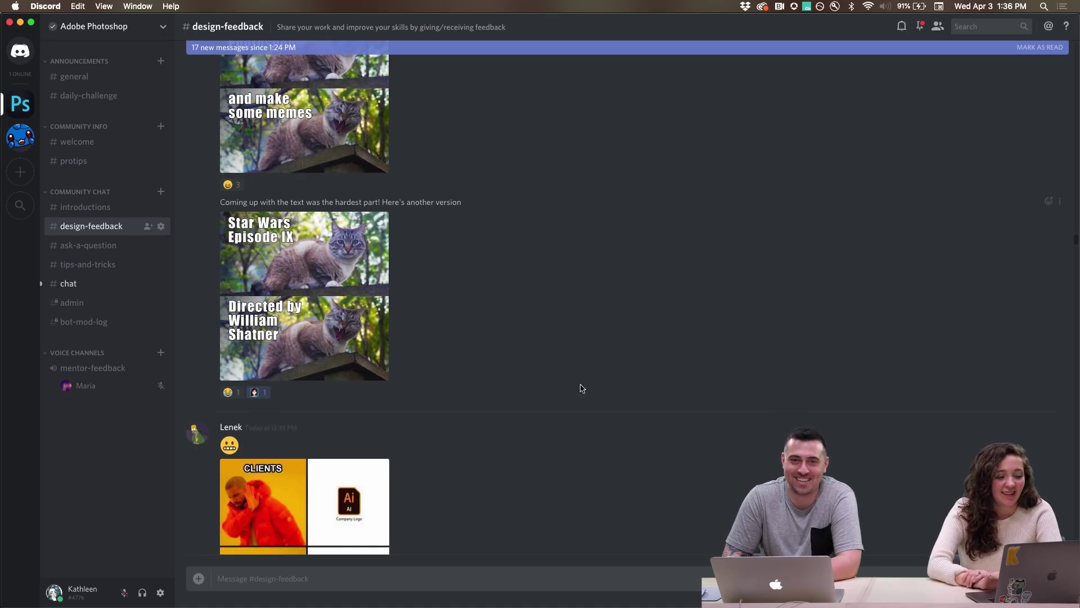
scroll(466, 333, down, 8)
click(295, 353)
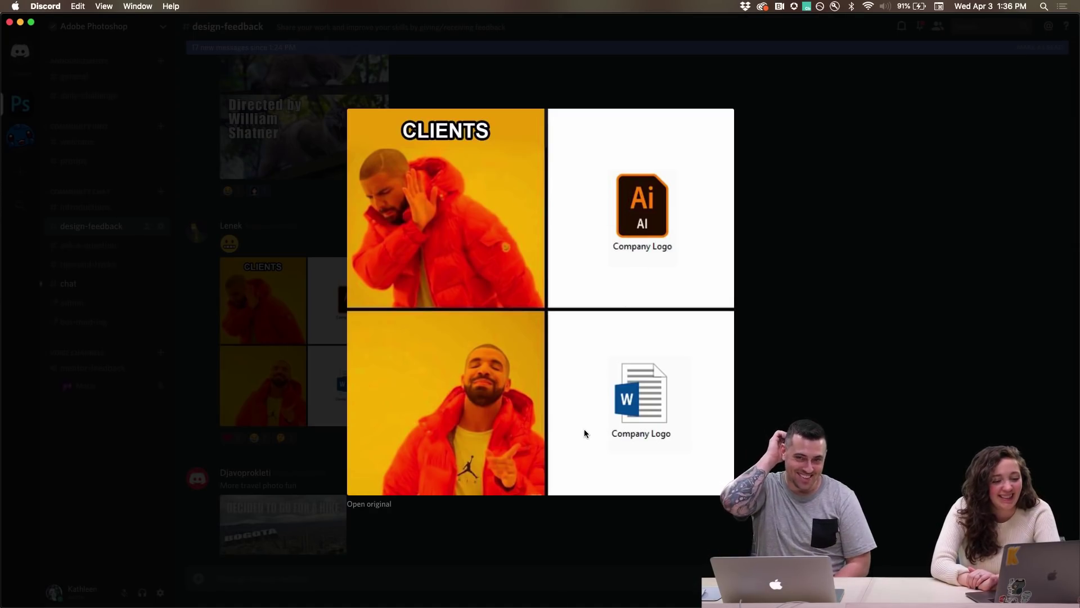
click(912, 505)
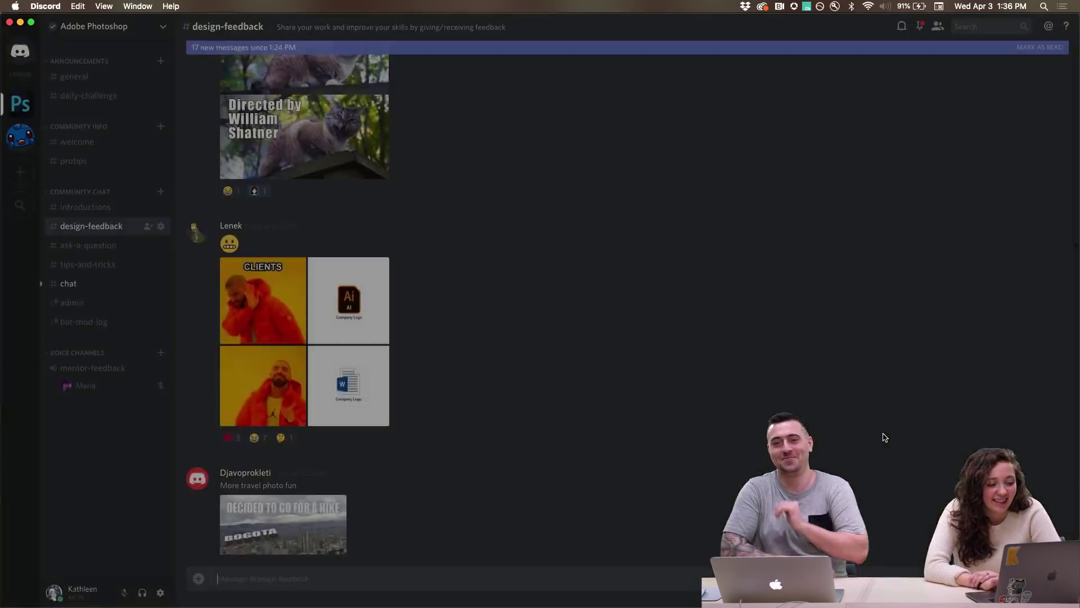
click(1050, 237)
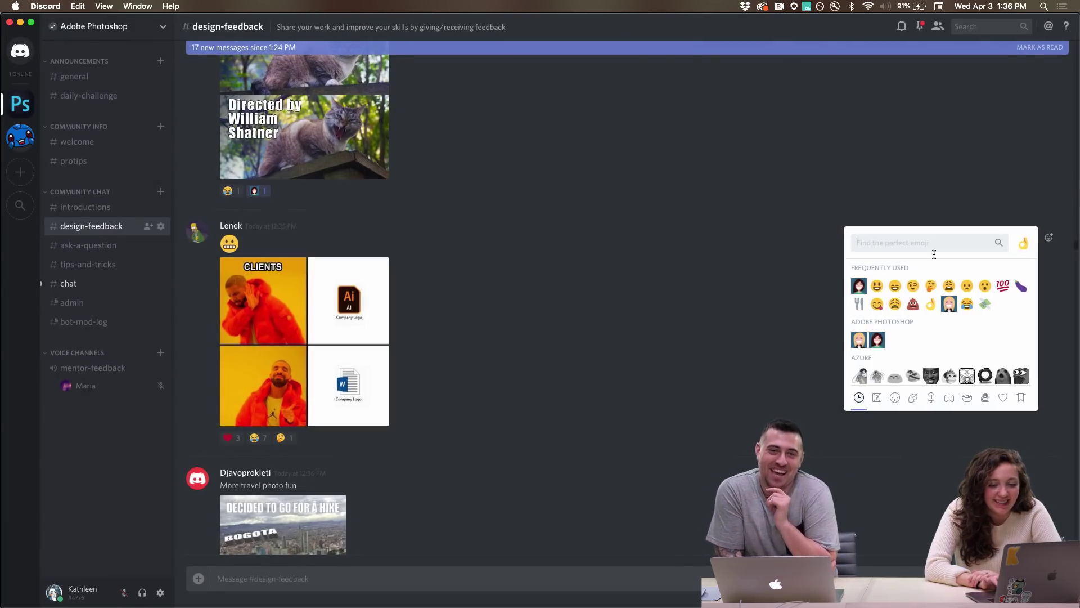
click(860, 286)
View the "DECIDED TO GO FOR A HIKE" Bogota meme at full size and react to it with the dark-haired character emoji
scroll(644, 358, down, 2)
scroll(645, 358, down, 5)
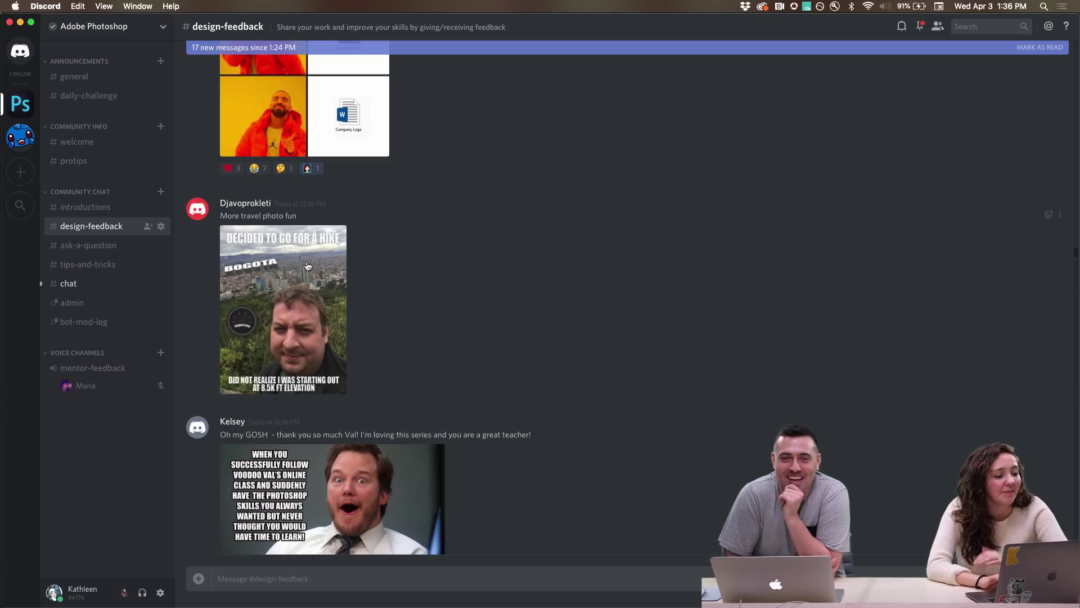
click(263, 323)
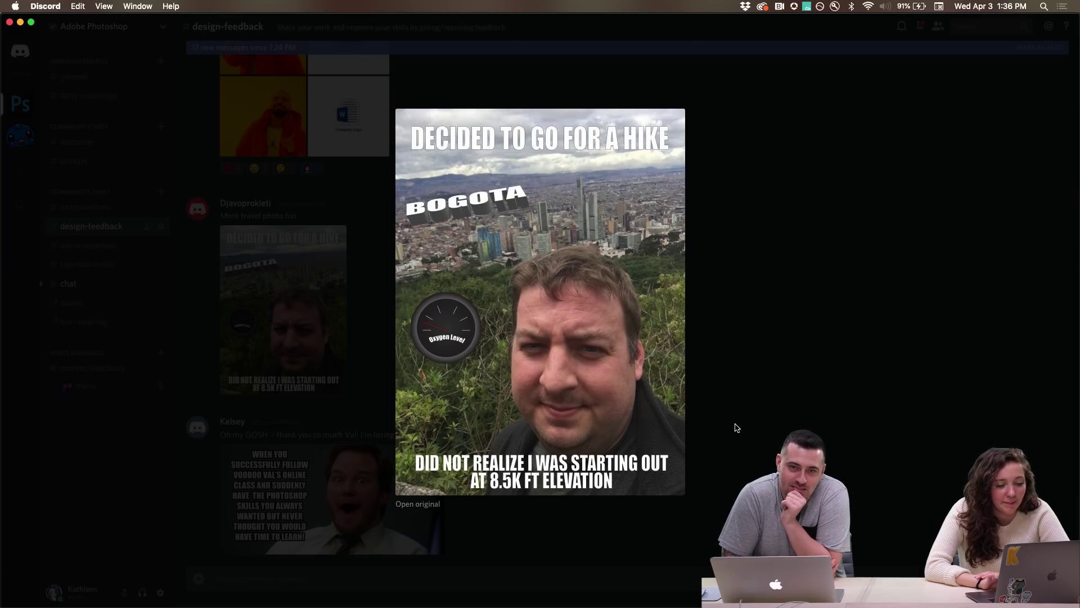
click(775, 352)
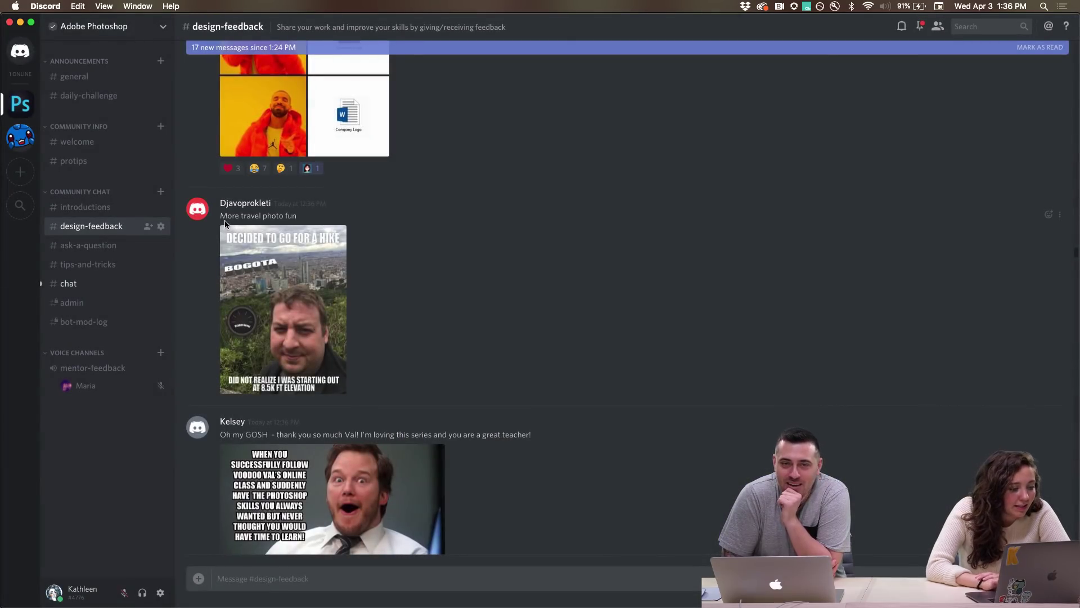
click(1048, 215)
click(858, 262)
View the "WHEN YOU SUCCESSFULLY FOLLOW" online class meme at full size and add the dark-haired character emoji reaction to its post
scroll(526, 293, down, 5)
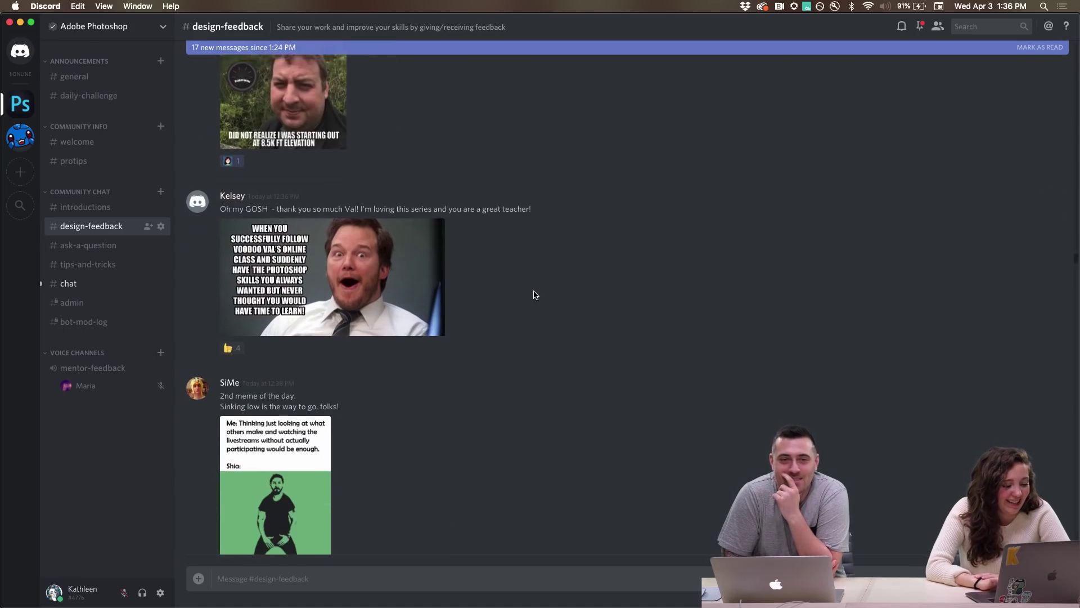
click(312, 245)
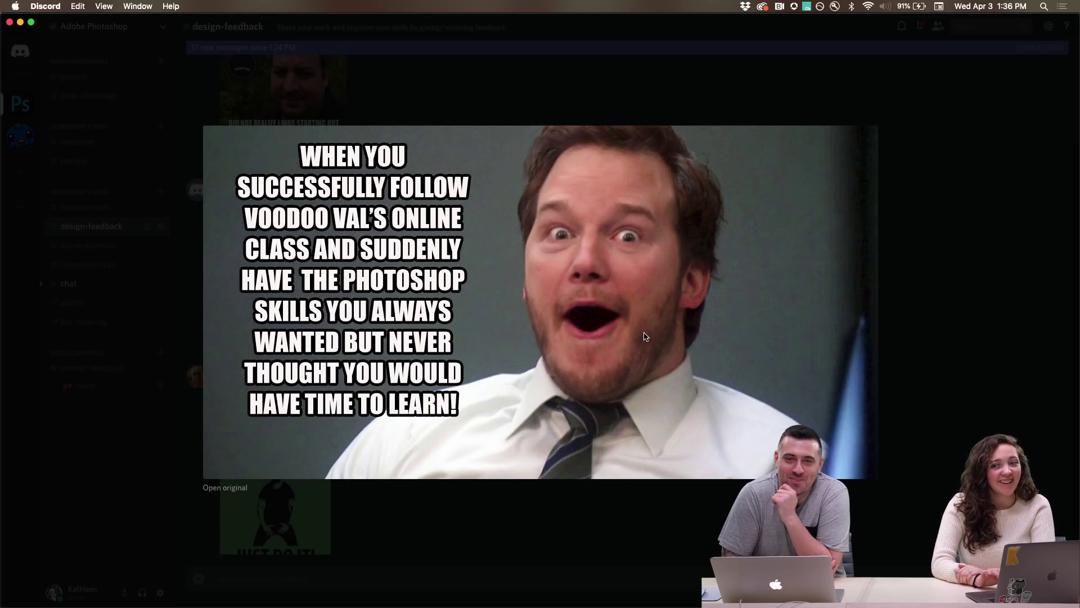
click(938, 355)
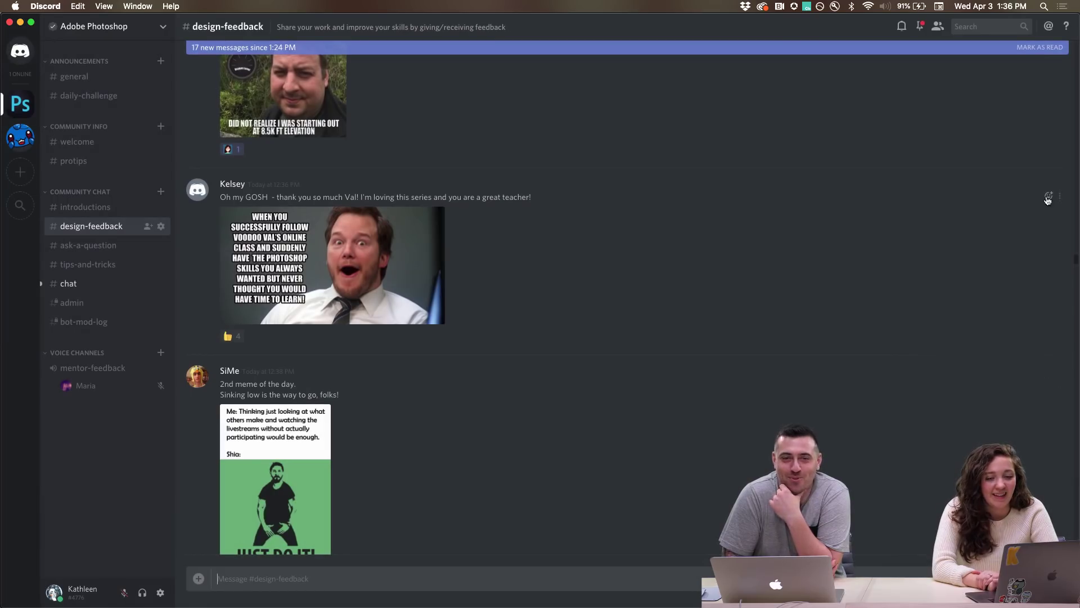
click(1048, 196)
click(859, 244)
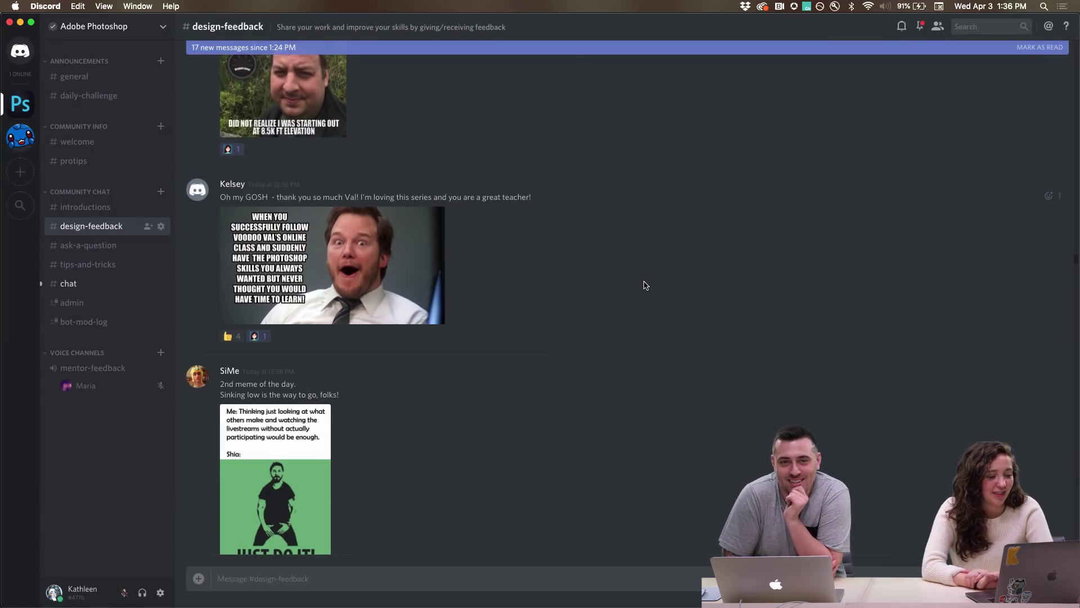
View the green "JUST DO IT!" meme at full size and react to it with the dark-haired character emoji
scroll(645, 285, down, 3)
scroll(540, 314, down, 1)
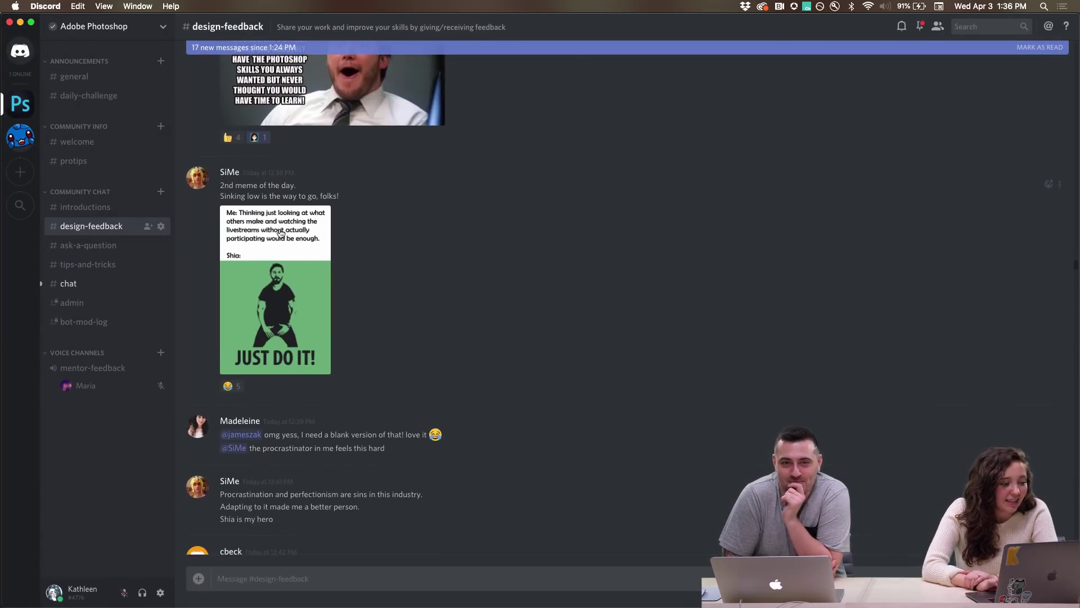
click(268, 281)
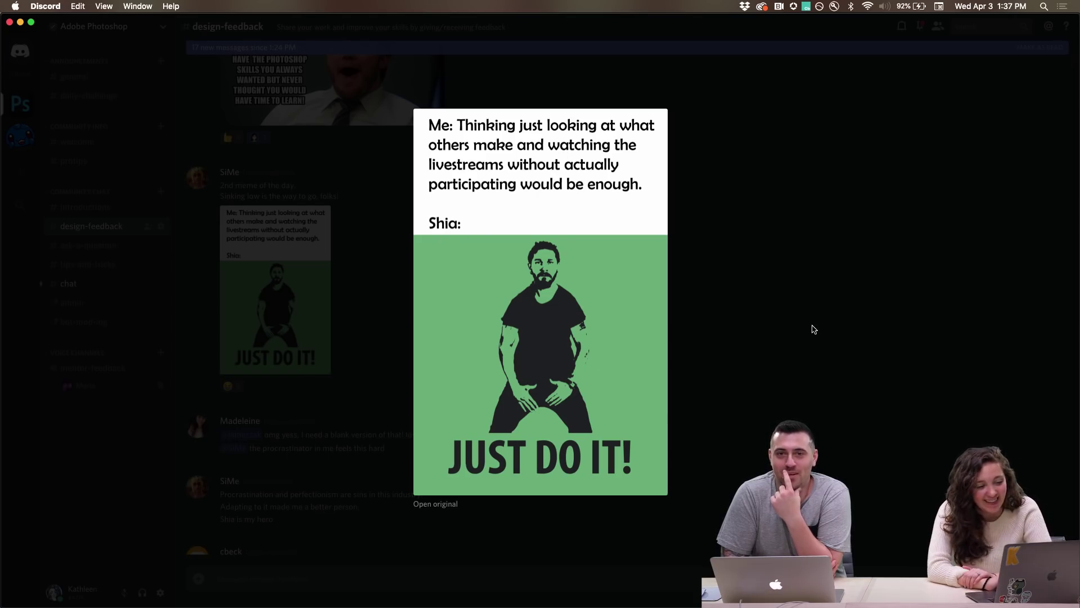
click(813, 329)
click(315, 338)
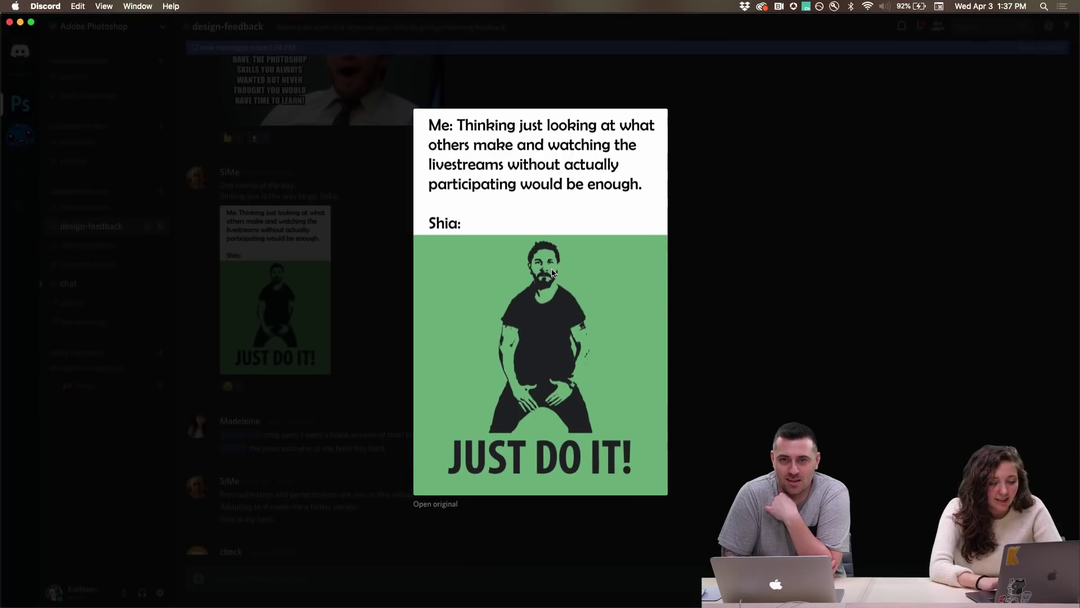
click(760, 270)
click(1050, 188)
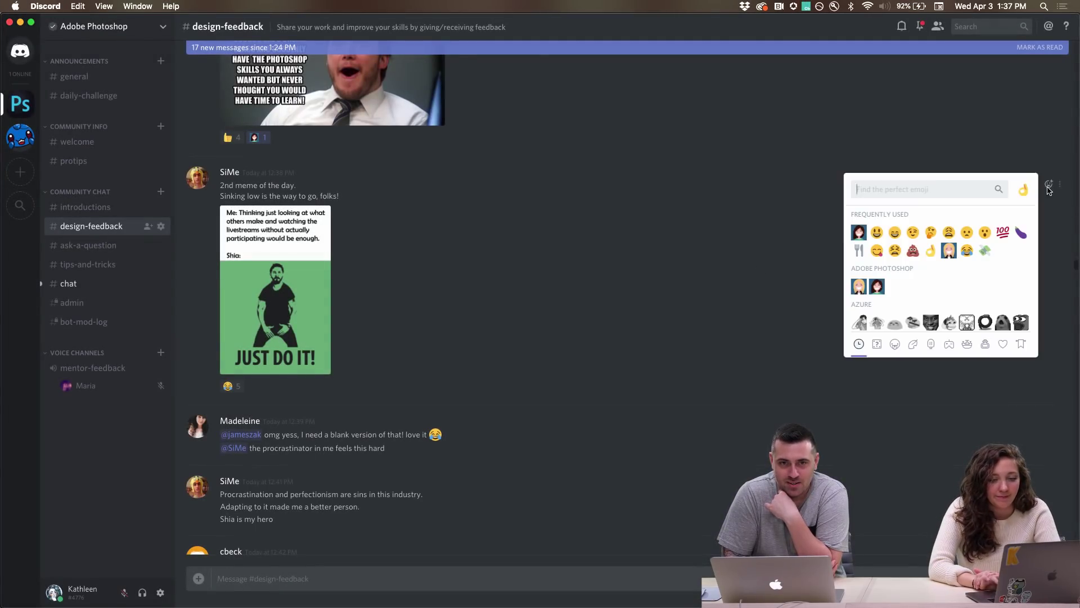
click(855, 230)
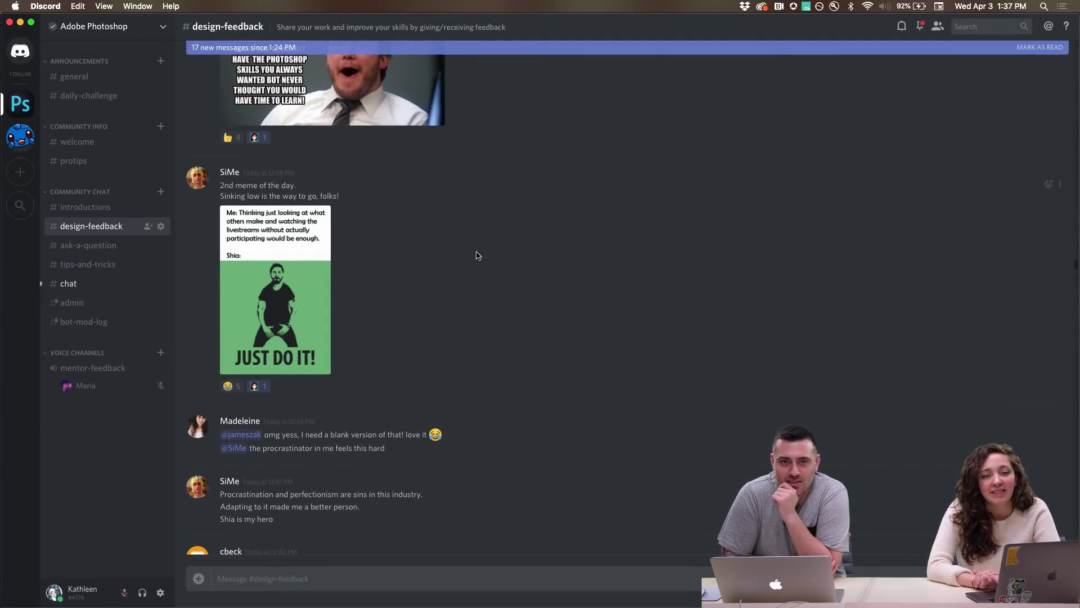
View the "I'VE HAD ENOUGH OF THE DARK SIDE" stormtrooper meme at full size and add the dark-haired character emoji reaction
scroll(439, 281, down, 4)
scroll(449, 273, down, 3)
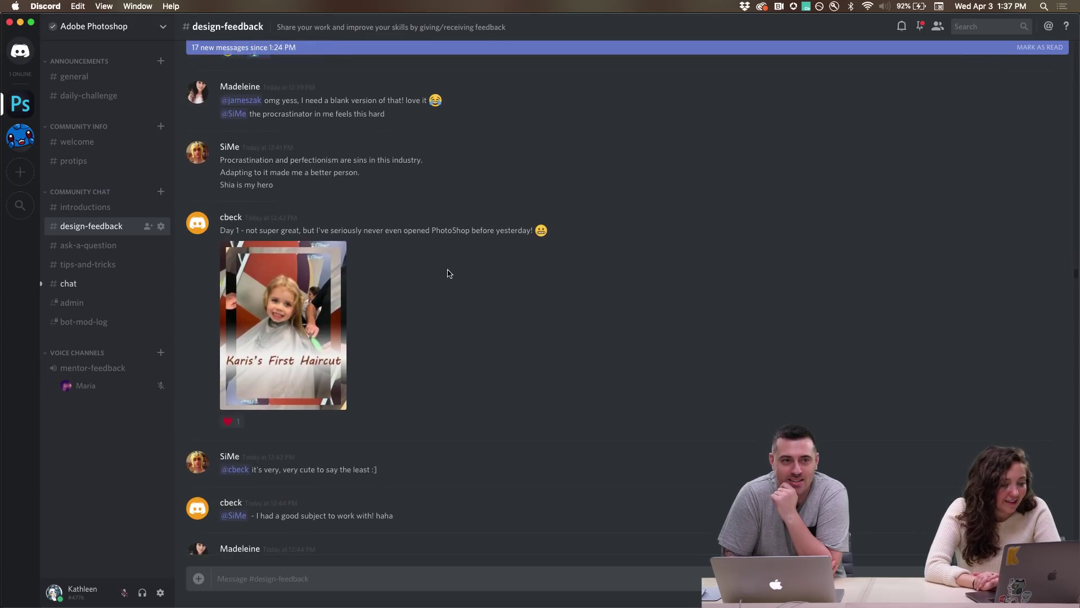
scroll(382, 356, down, 10)
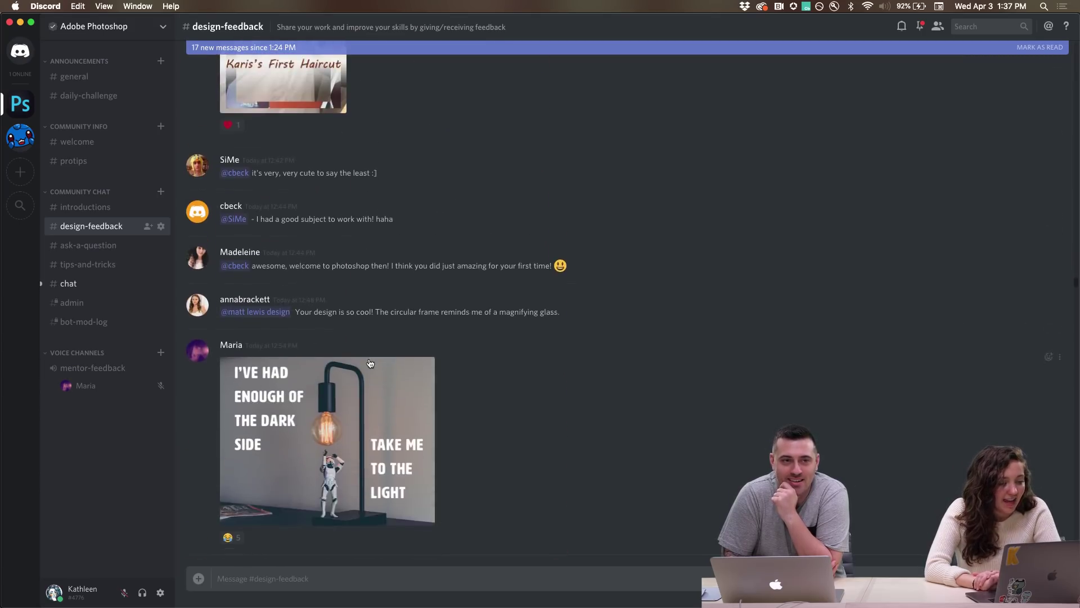
click(382, 281)
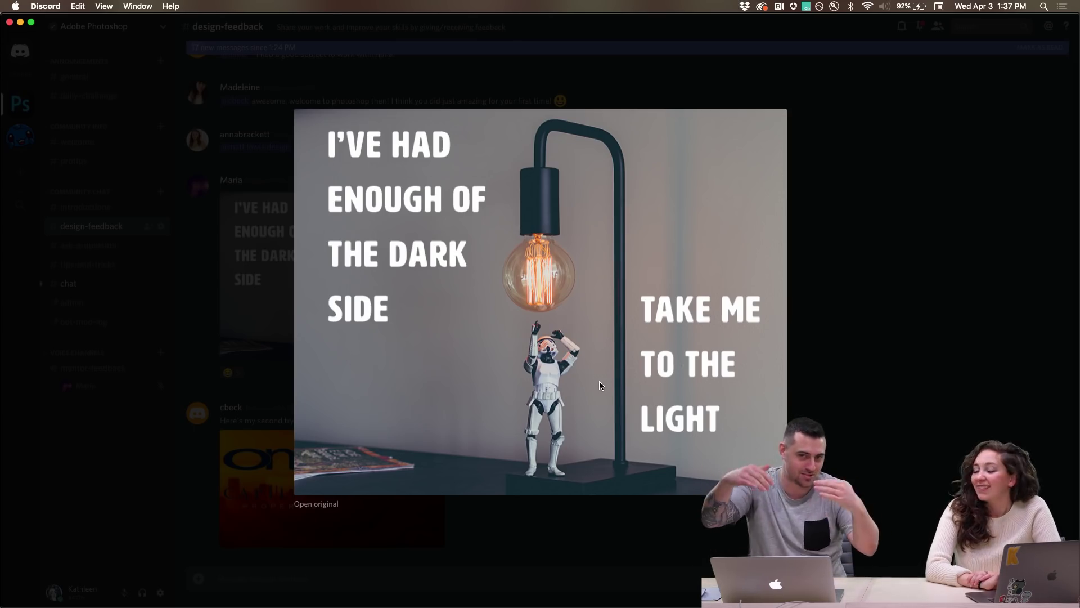
click(923, 261)
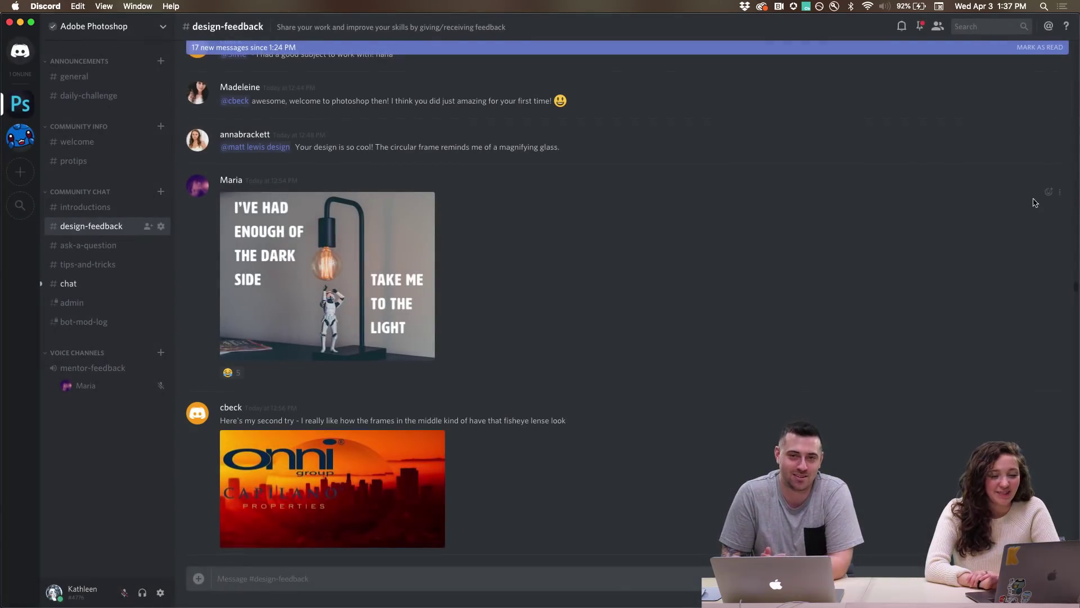
click(1048, 192)
click(858, 240)
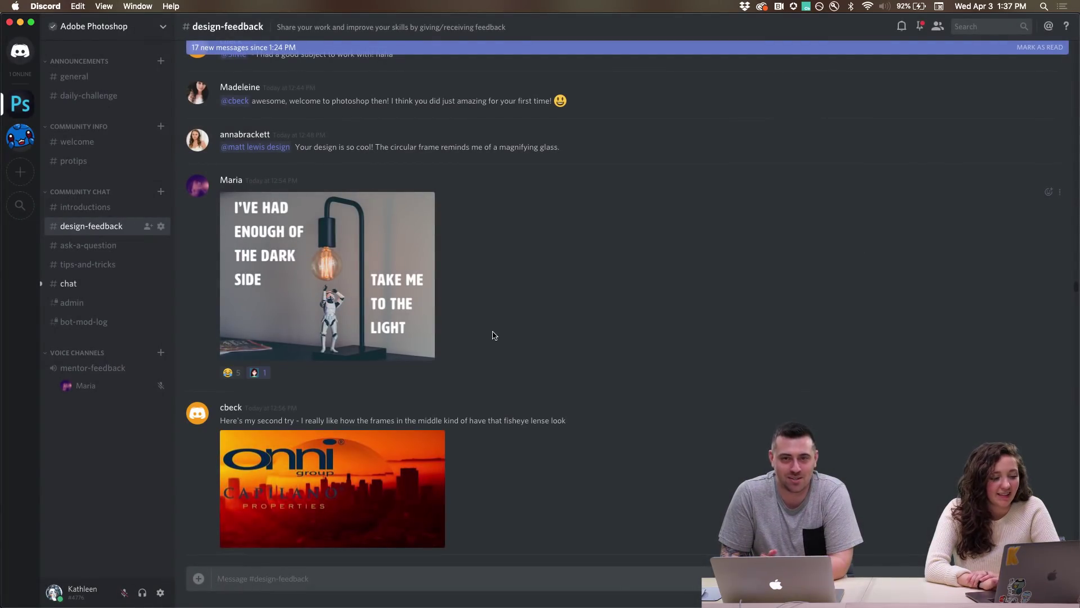
View the three-panel "YOU KIDDING ME?!" challenge meme at full size and react to it with the dark-haired character emoji
scroll(579, 313, down, 5)
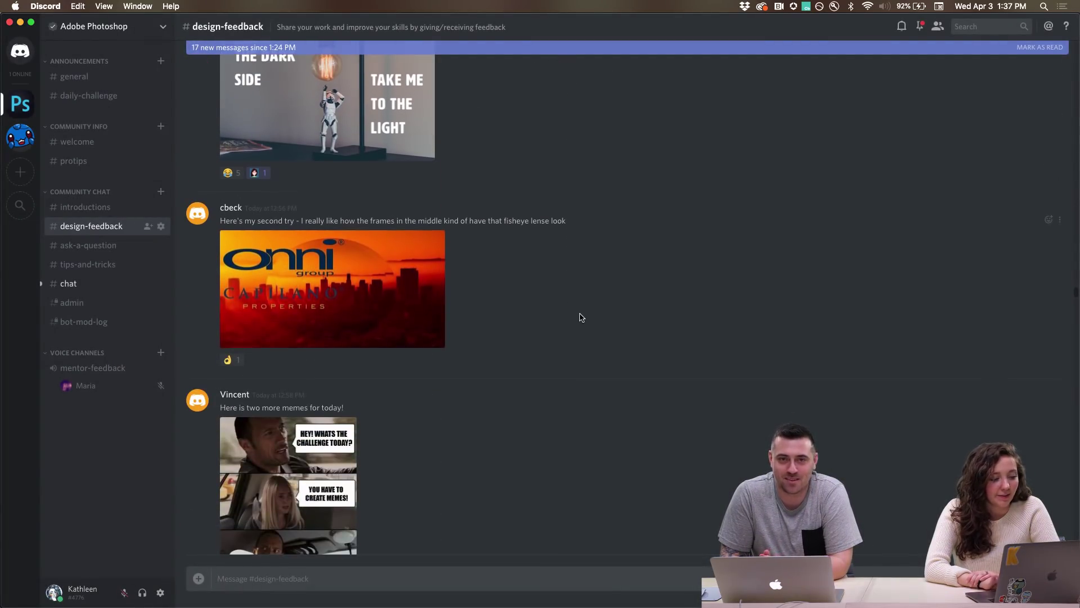
scroll(585, 219, down, 2)
scroll(528, 250, down, 4)
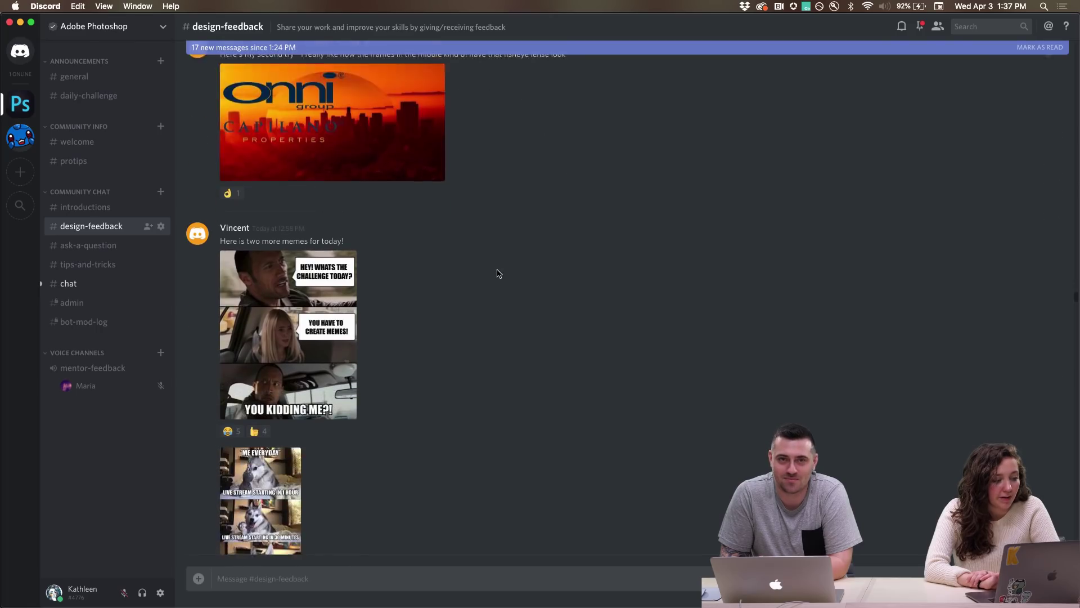
click(270, 306)
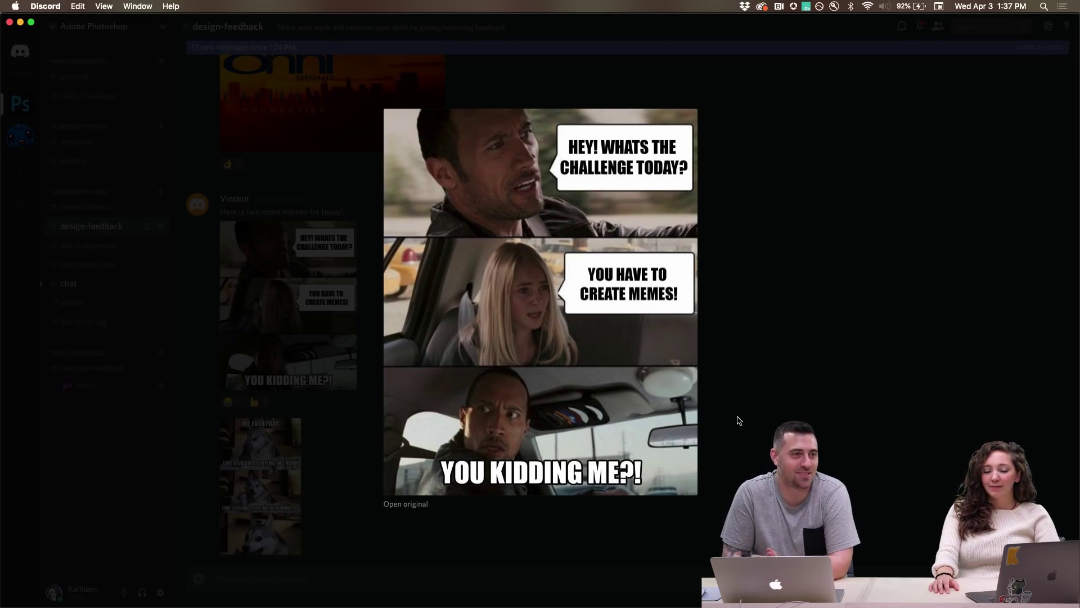
click(794, 367)
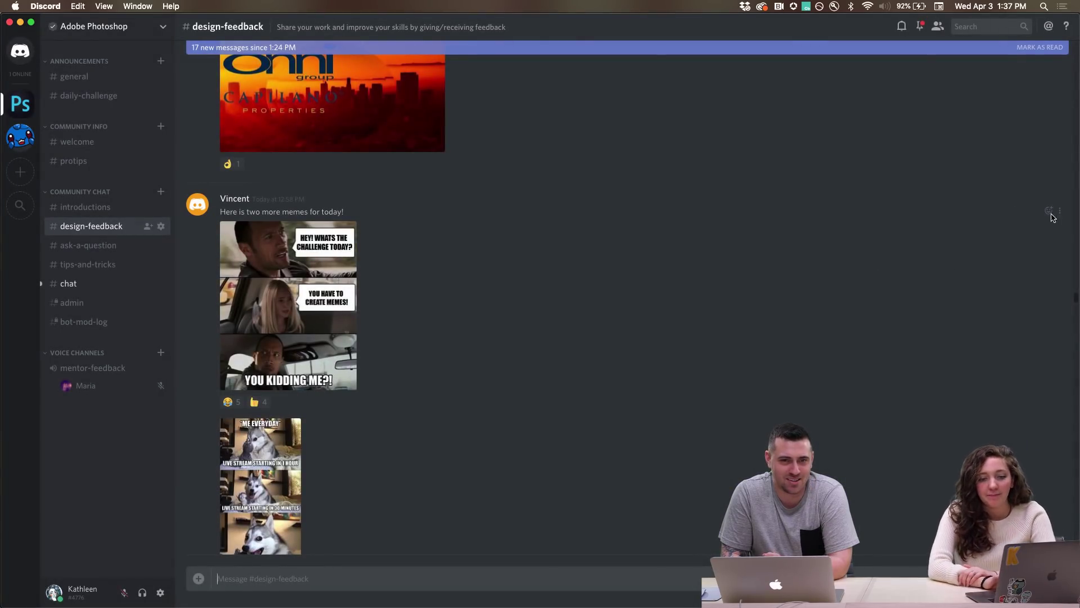
click(1050, 212)
click(853, 263)
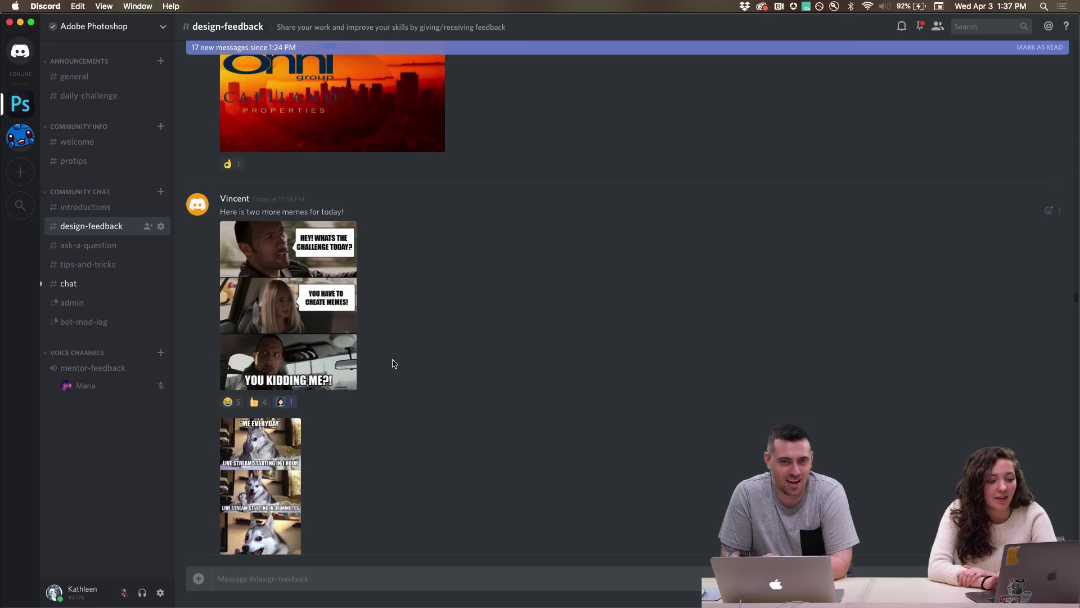
View the "ME EVERYDAY" live stream husky meme at full size and add the dark-haired character emoji reaction to its post
scroll(397, 335, down, 3)
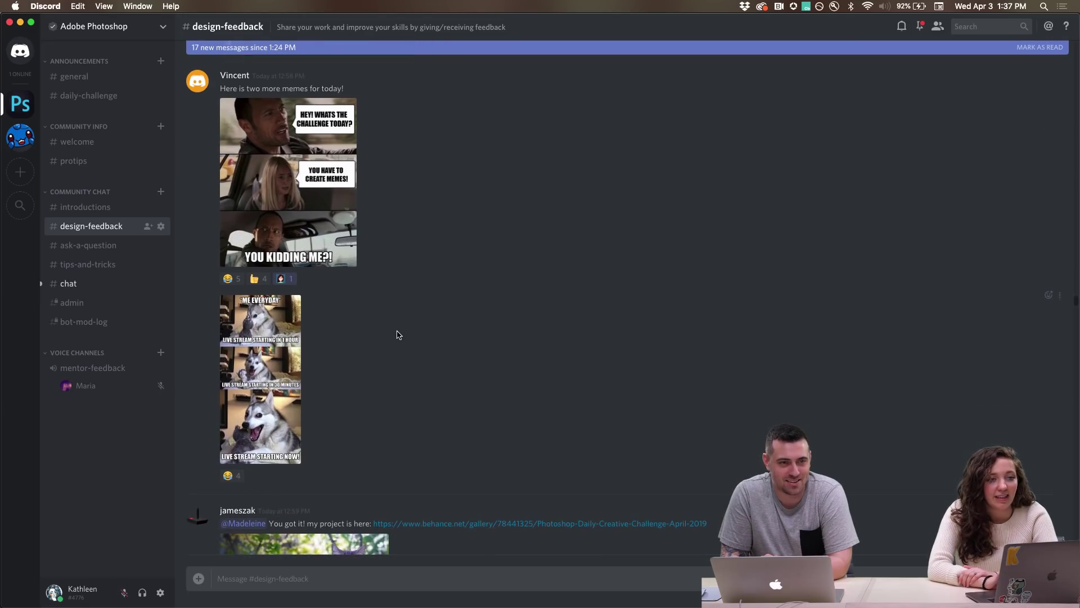
scroll(483, 216, down, 2)
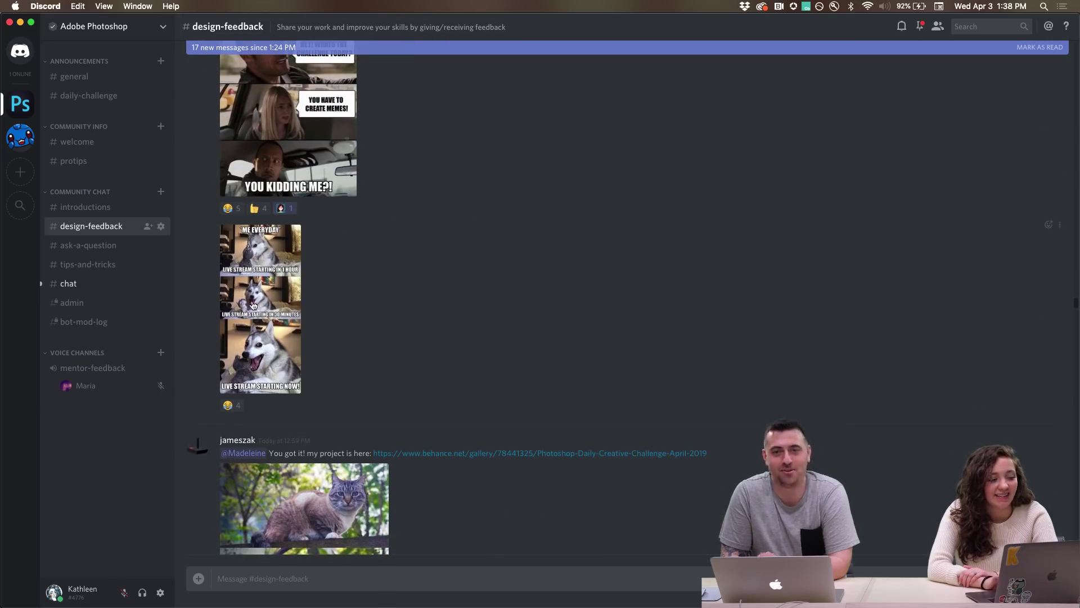
click(259, 326)
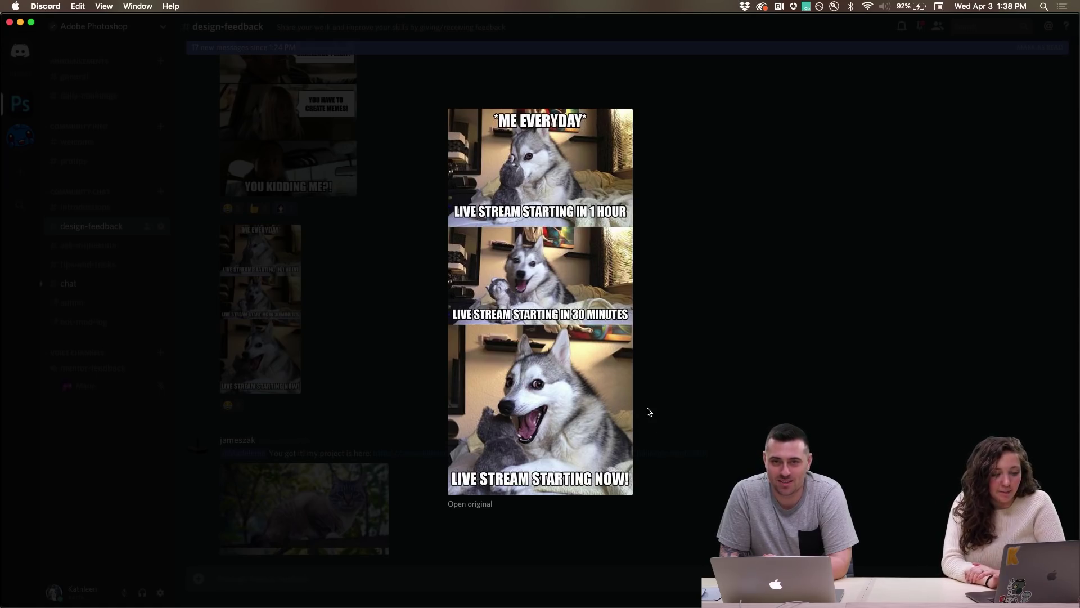
click(716, 416)
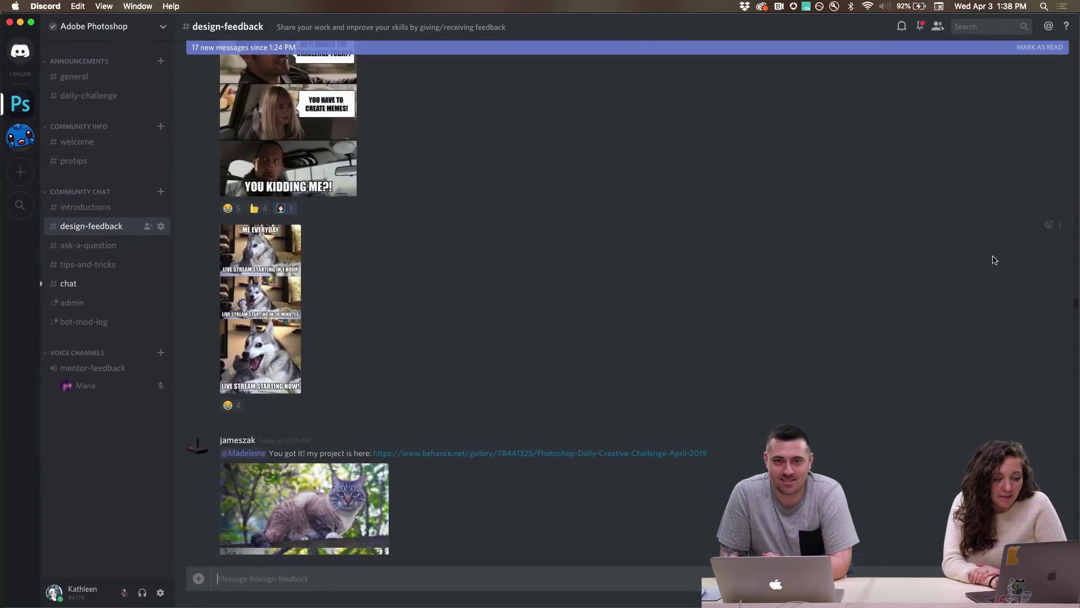
click(1047, 225)
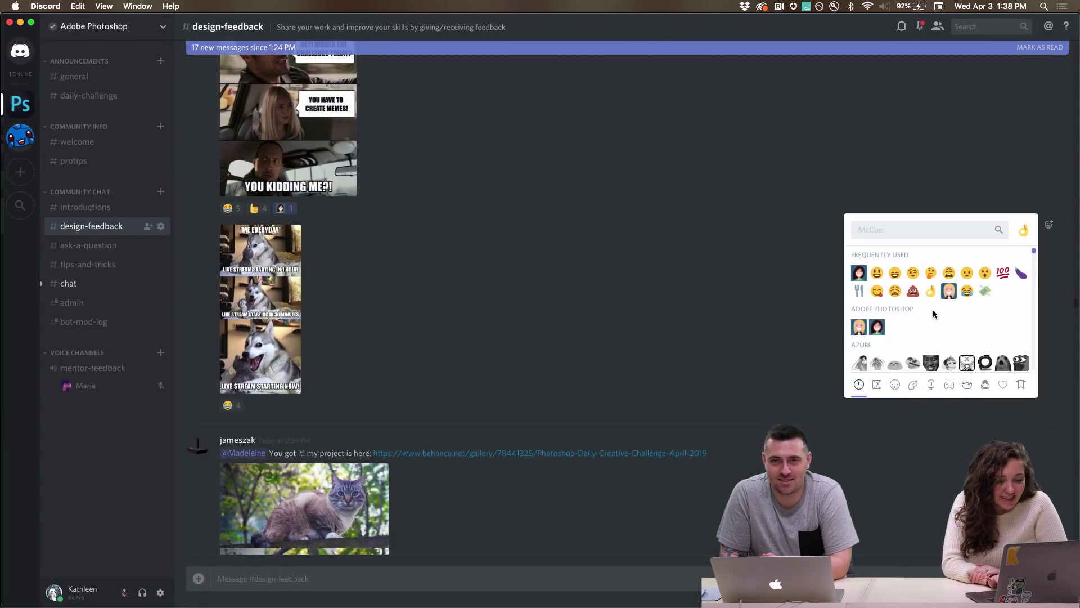
click(862, 277)
Open the linked Behance project "Photoshop Daily Creative Challenge - April 2019" and look at its cat memes
scroll(619, 316, down, 5)
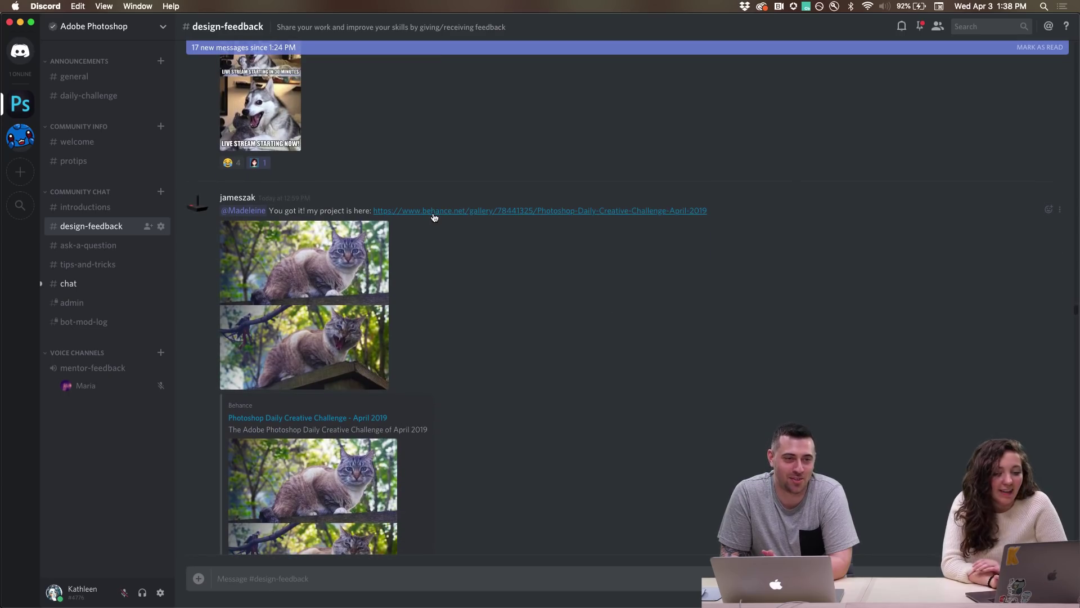
click(433, 216)
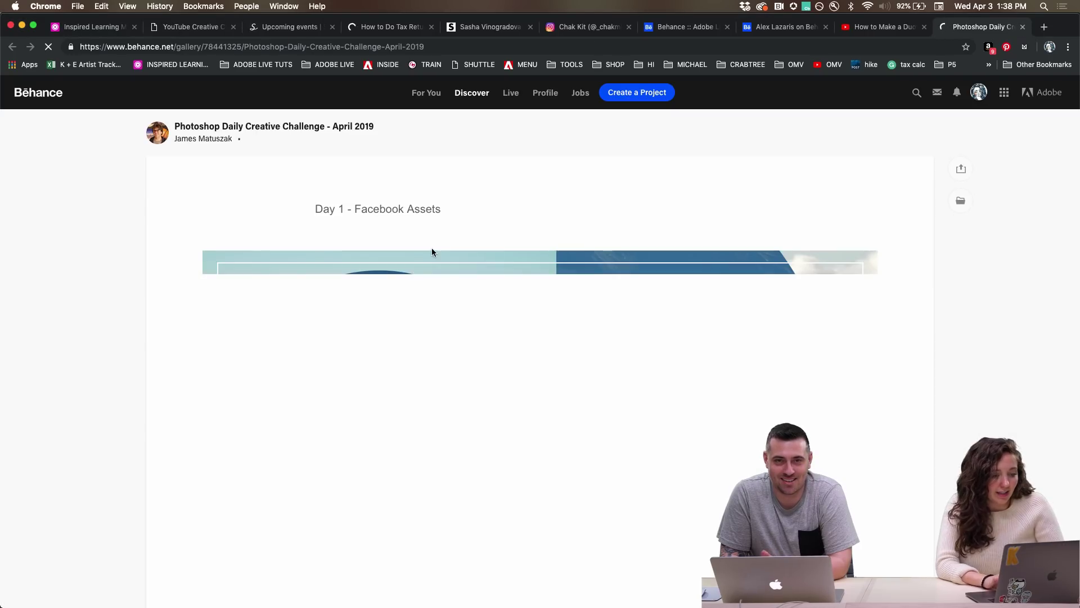
scroll(431, 250, down, 5)
scroll(432, 249, down, 15)
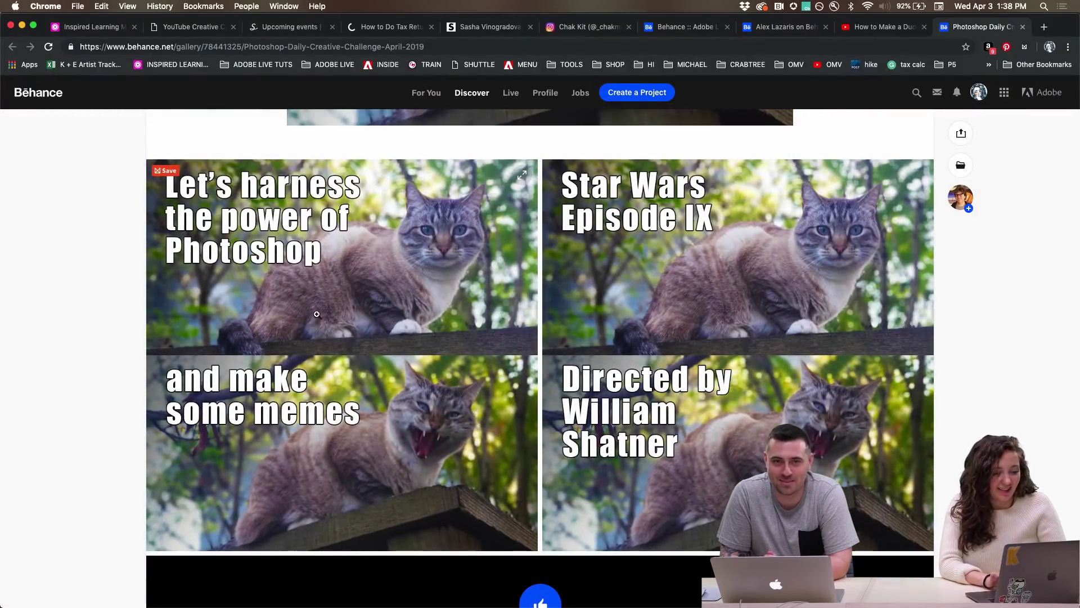
scroll(211, 404, down, 1)
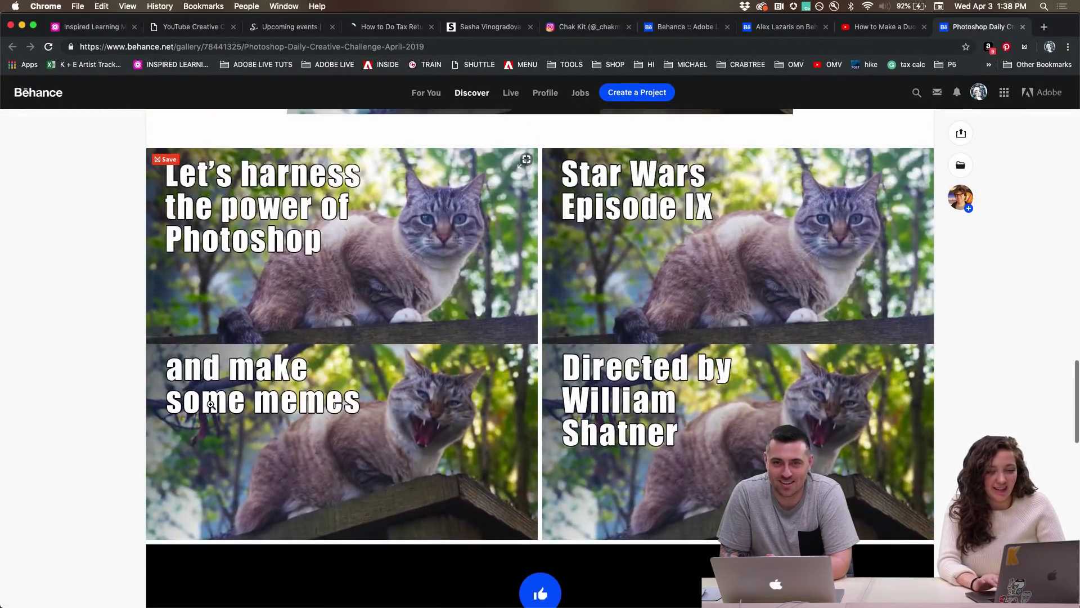
Switch back to Discord and view the "Save The Climate Save The World!" meme in design-feedback at full size
key(super+Tab)
scroll(623, 350, down, 10)
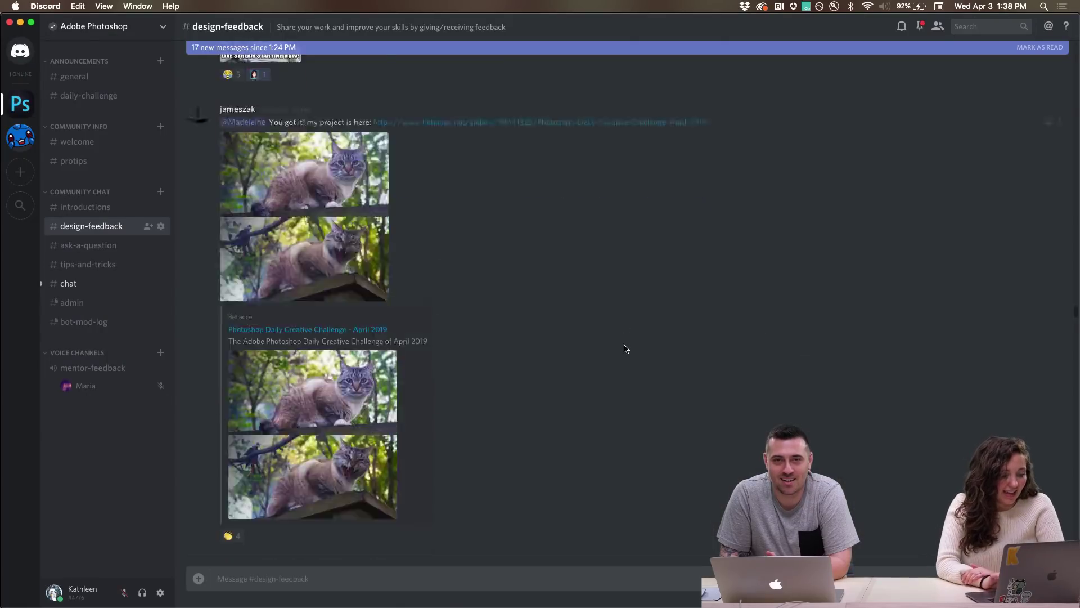
scroll(684, 327, down, 6)
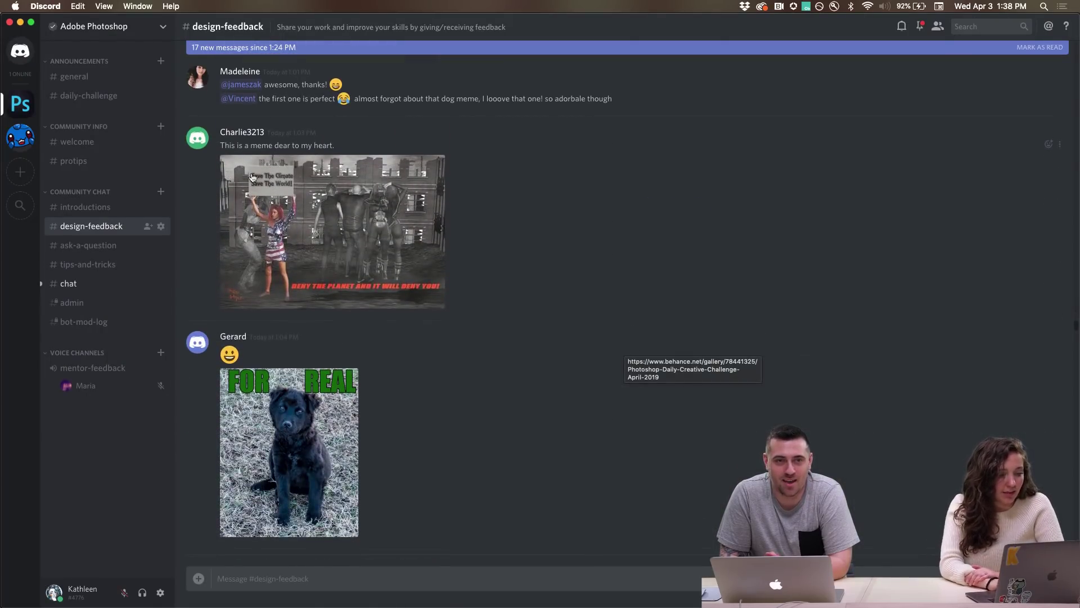
click(255, 228)
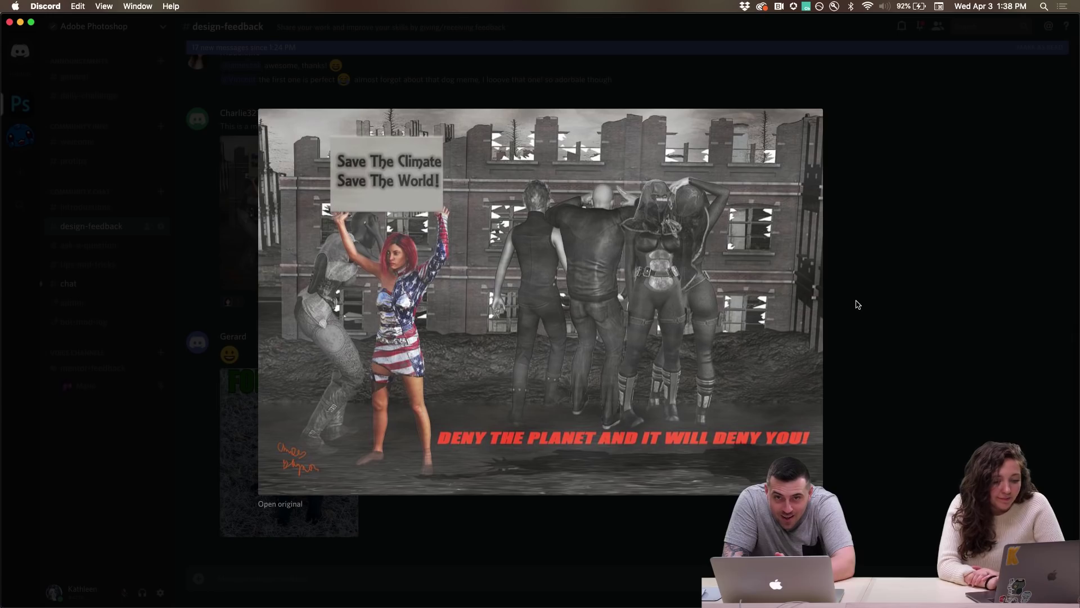
click(902, 311)
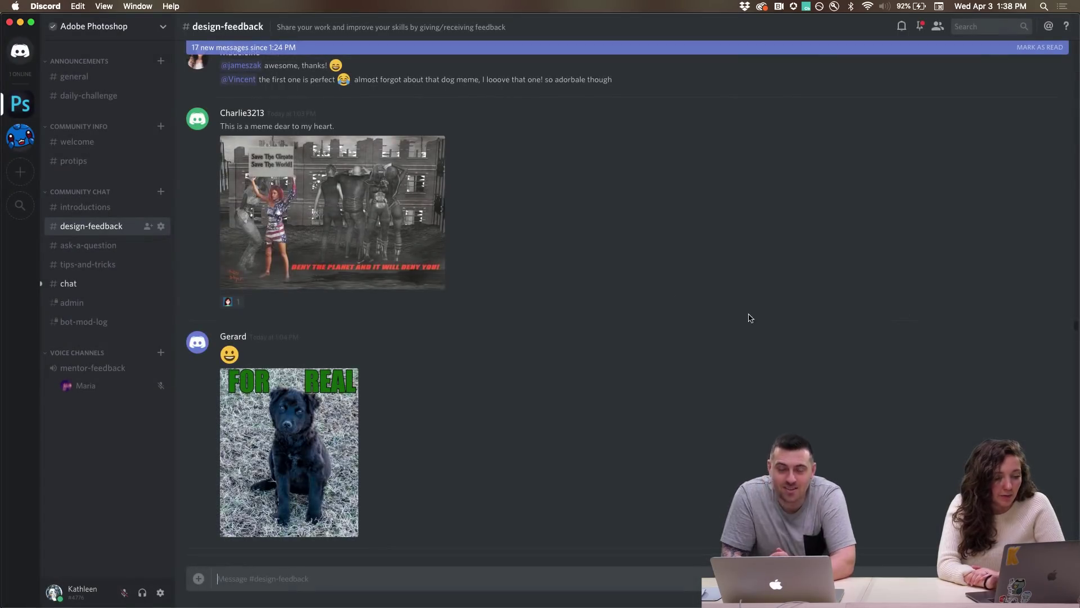
View the "FOR REAL" black puppy meme at full size and react to its post with the dark-haired character emoji
scroll(634, 278, down, 3)
scroll(528, 297, down, 2)
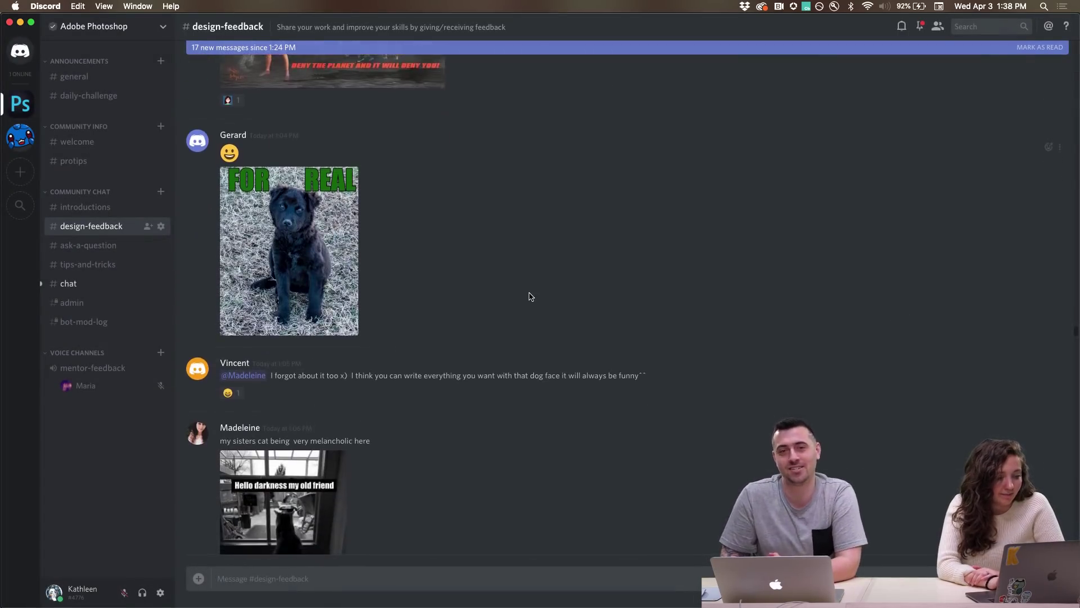
click(235, 285)
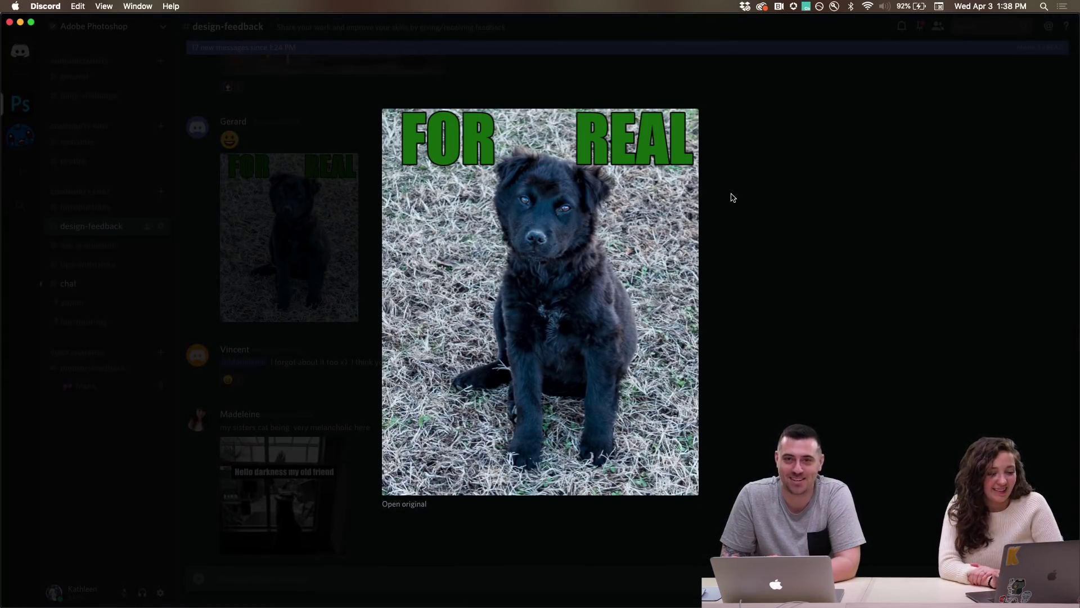
click(819, 260)
click(1049, 134)
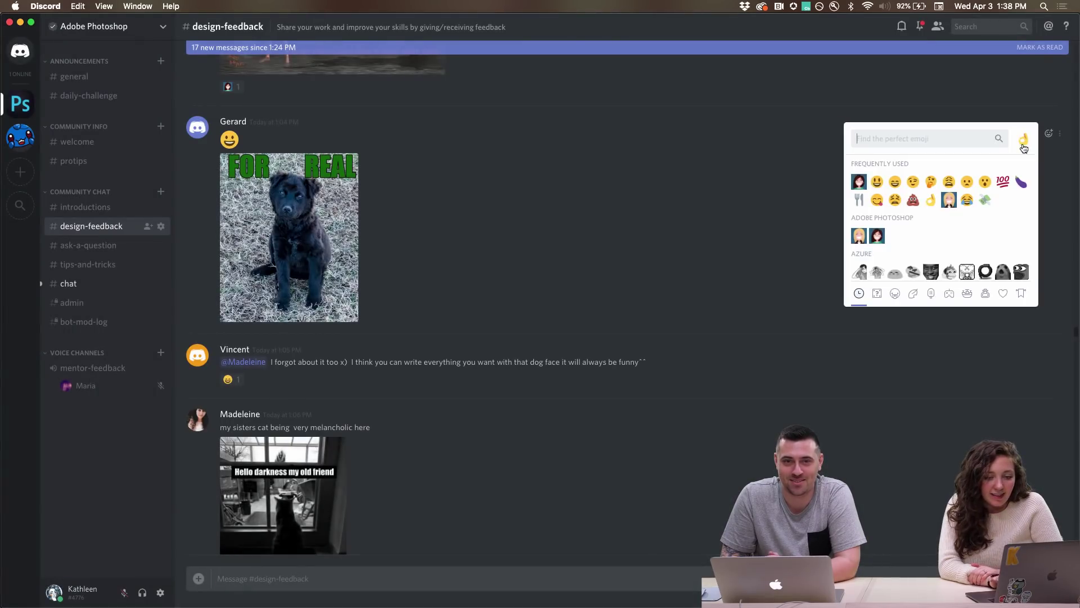
click(859, 180)
scroll(857, 178, up, 5)
scroll(475, 369, down, 3)
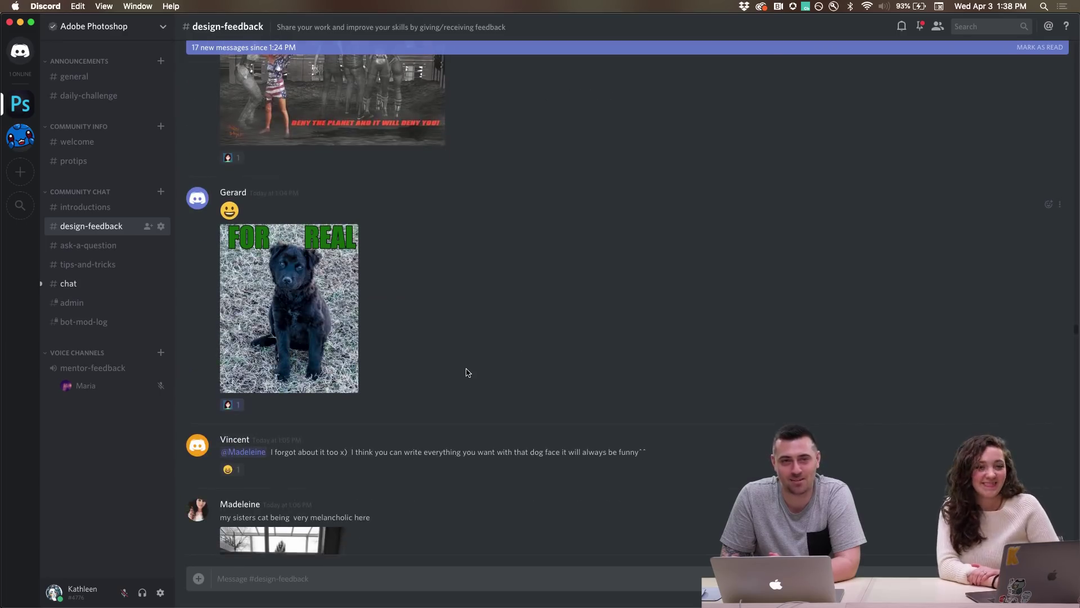
View the "Hello darkness my old friend" cat meme at full size and add the dark-haired character emoji reaction
scroll(466, 373, down, 5)
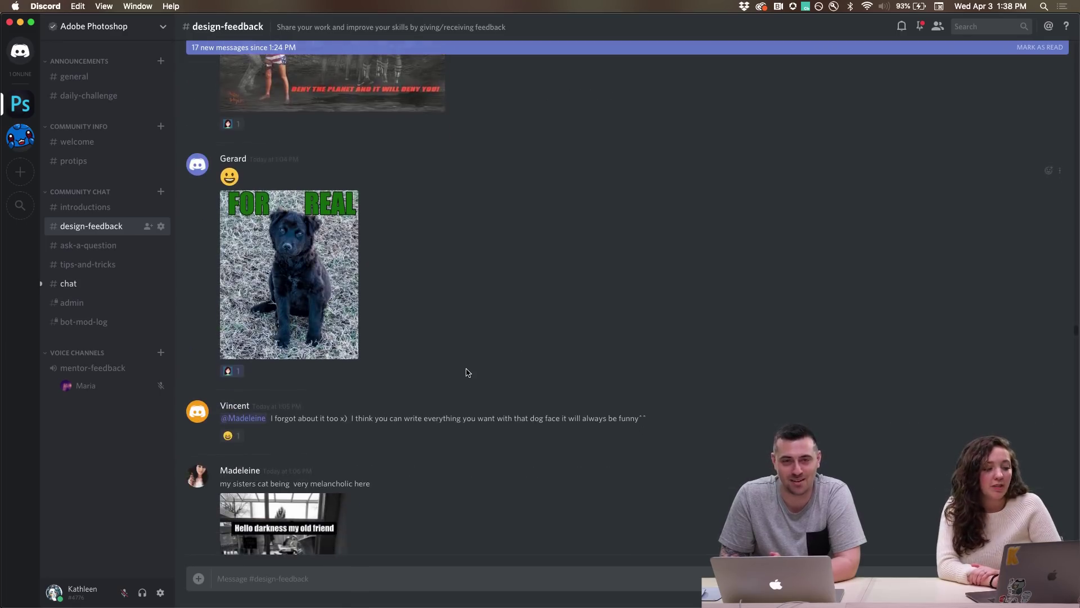
scroll(370, 373, down, 3)
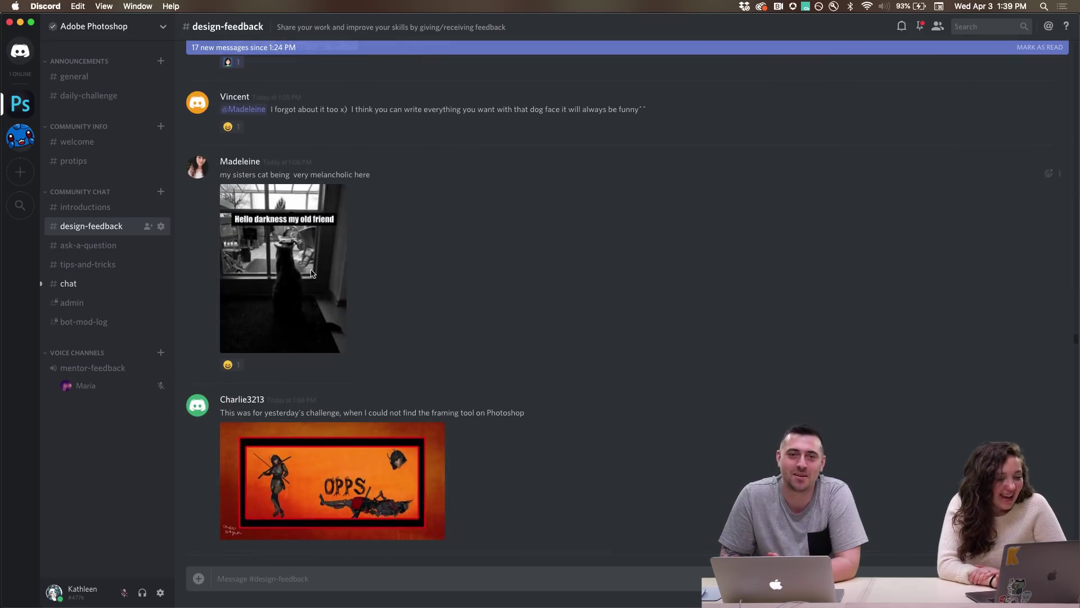
click(337, 261)
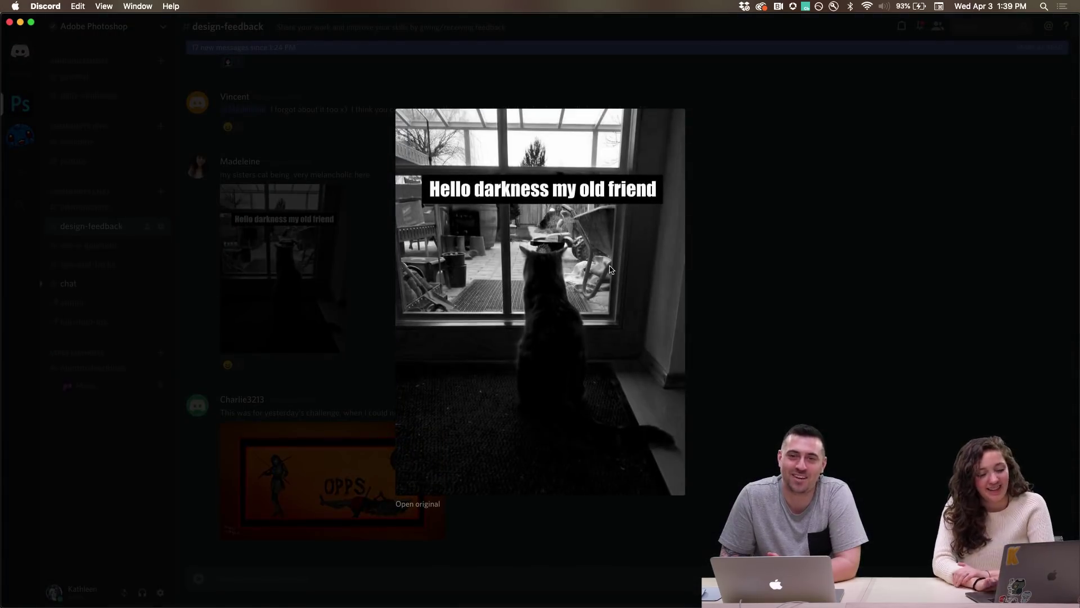
click(831, 352)
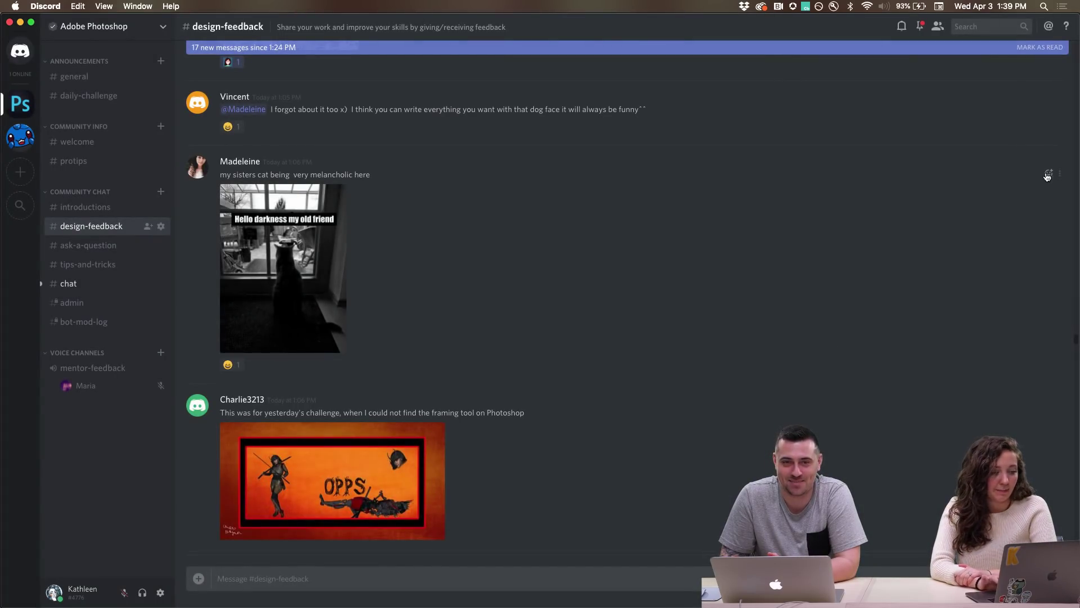
click(1047, 177)
click(858, 221)
View the "I have to make what?" mentor meme at full size and react to it with the dark-haired character emoji
scroll(709, 249, down, 4)
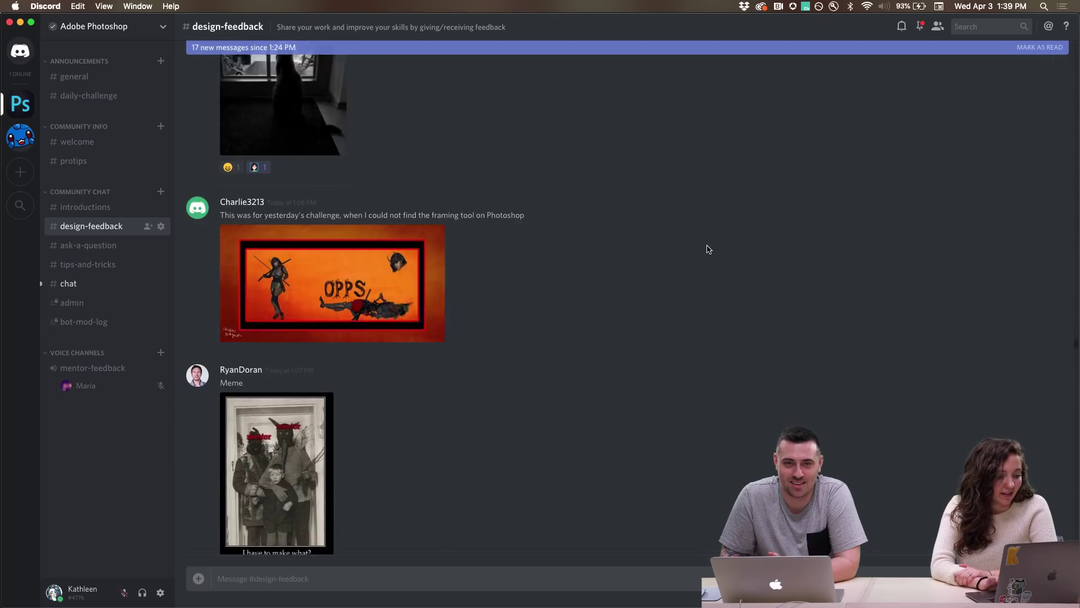
scroll(709, 249, down, 2)
scroll(560, 213, down, 4)
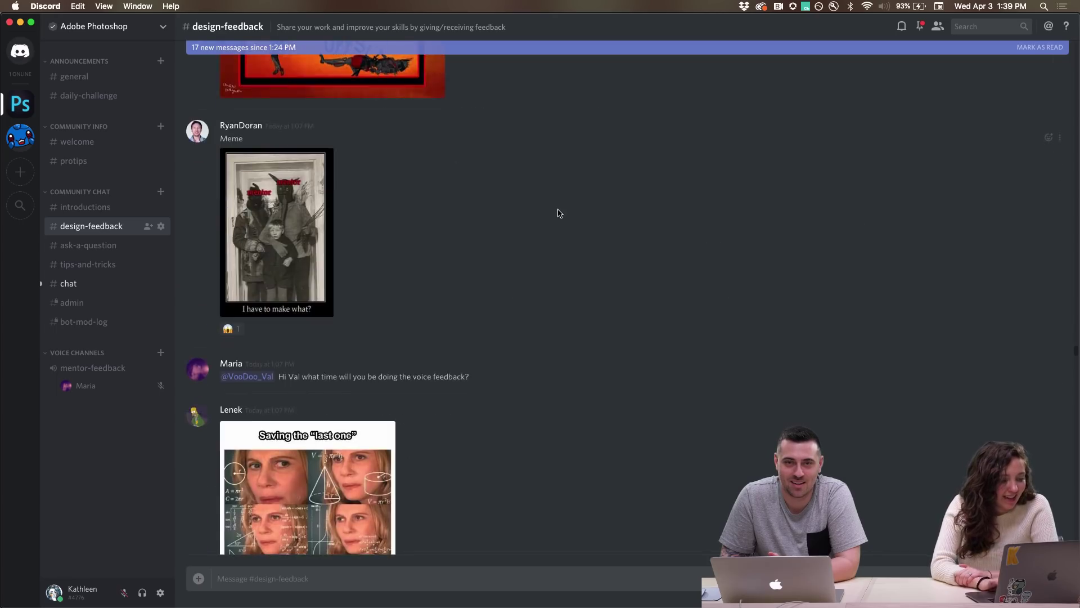
click(258, 246)
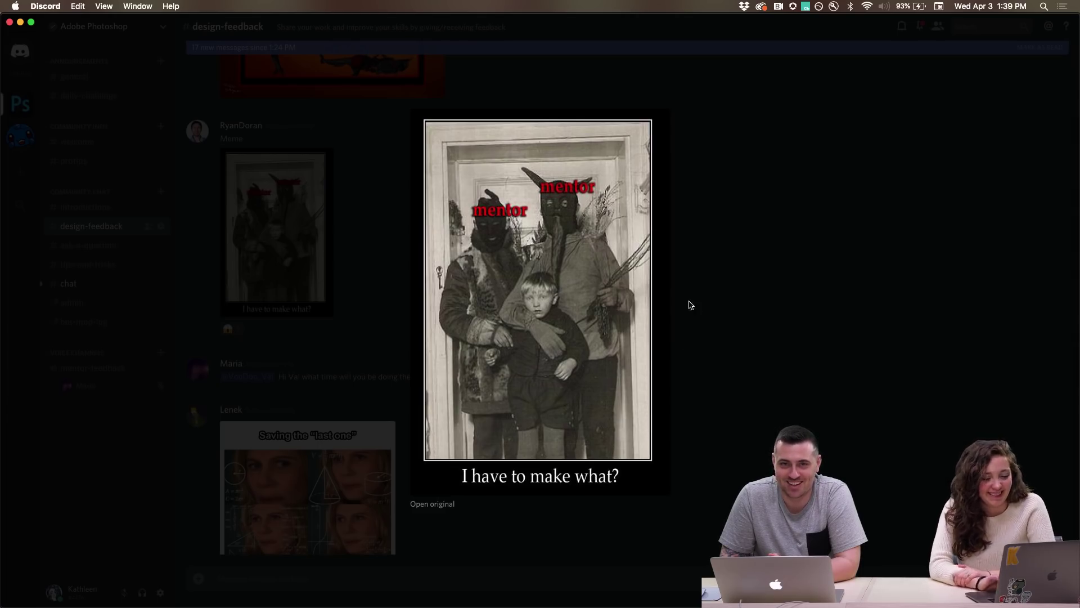
click(768, 307)
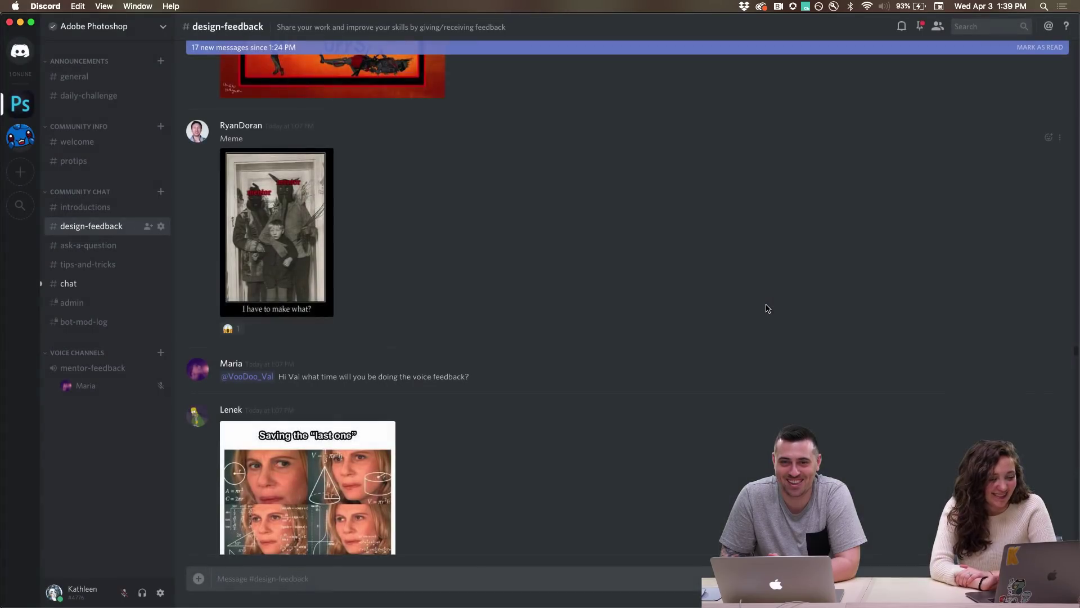
click(1046, 139)
click(855, 190)
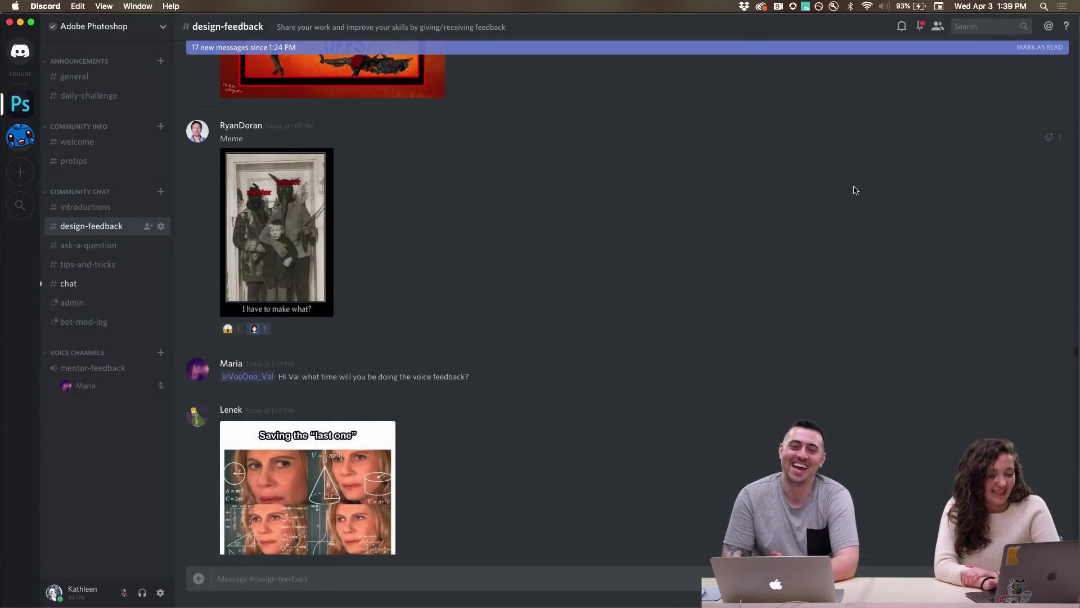
View the Saving the "last one" meme at full size and add the dark-haired character emoji reaction to its post
scroll(665, 193, down, 2)
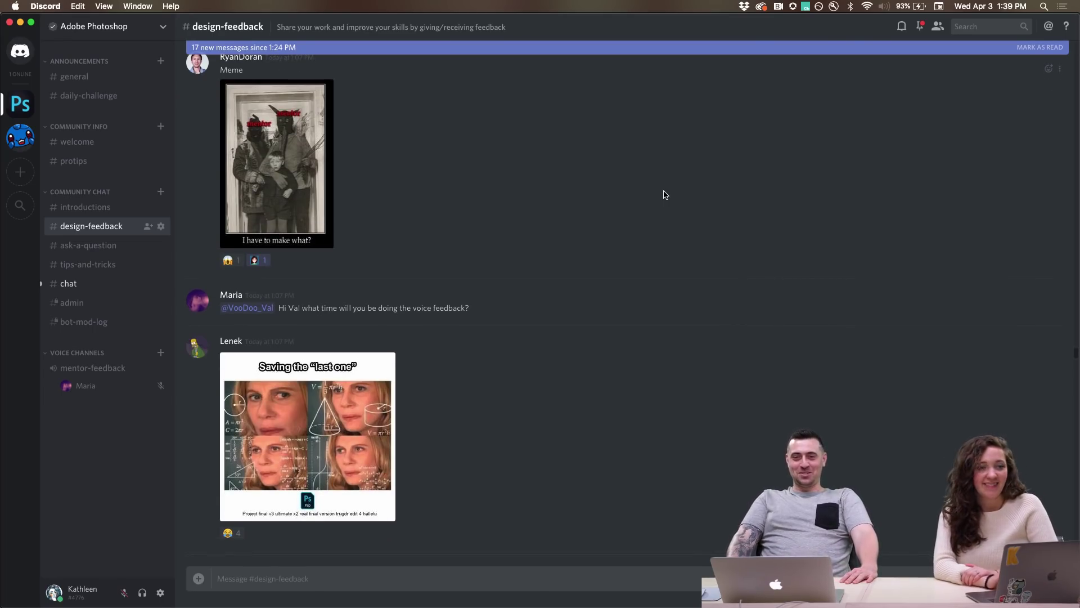
scroll(651, 193, down, 5)
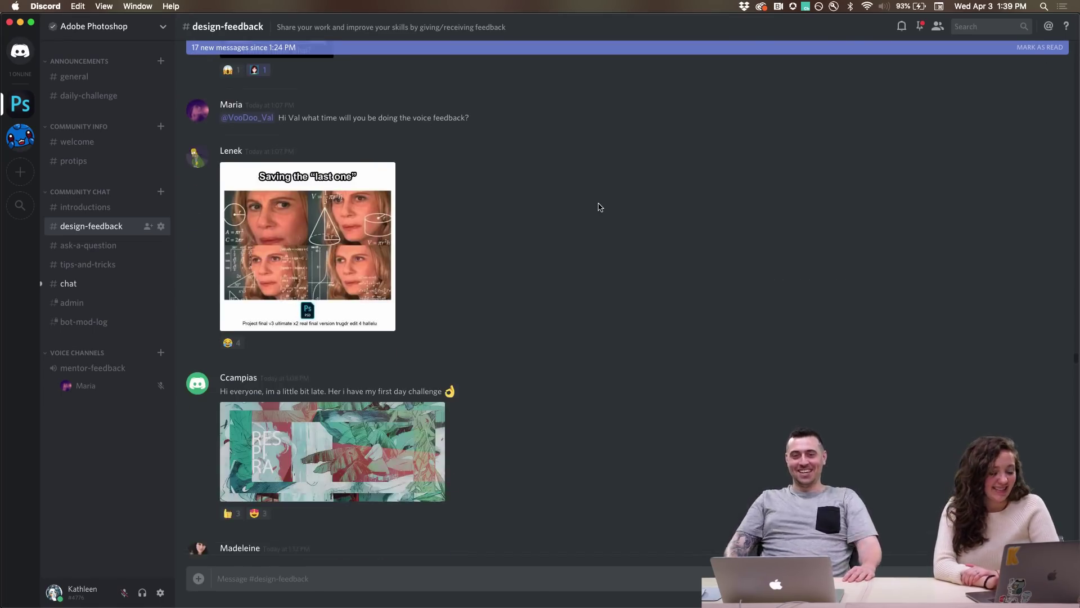
click(321, 245)
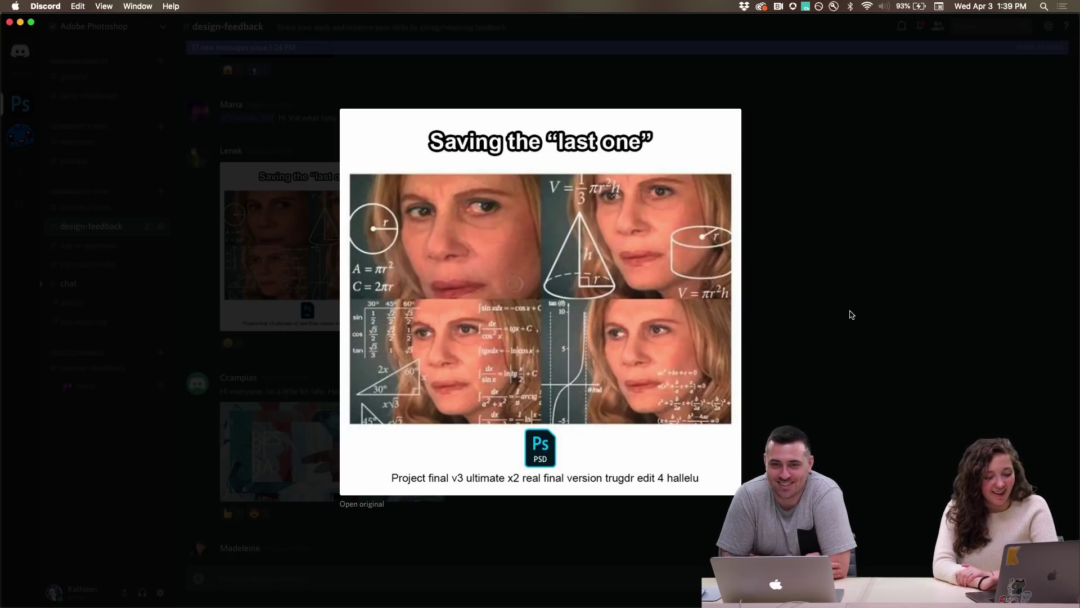
click(852, 314)
click(1049, 162)
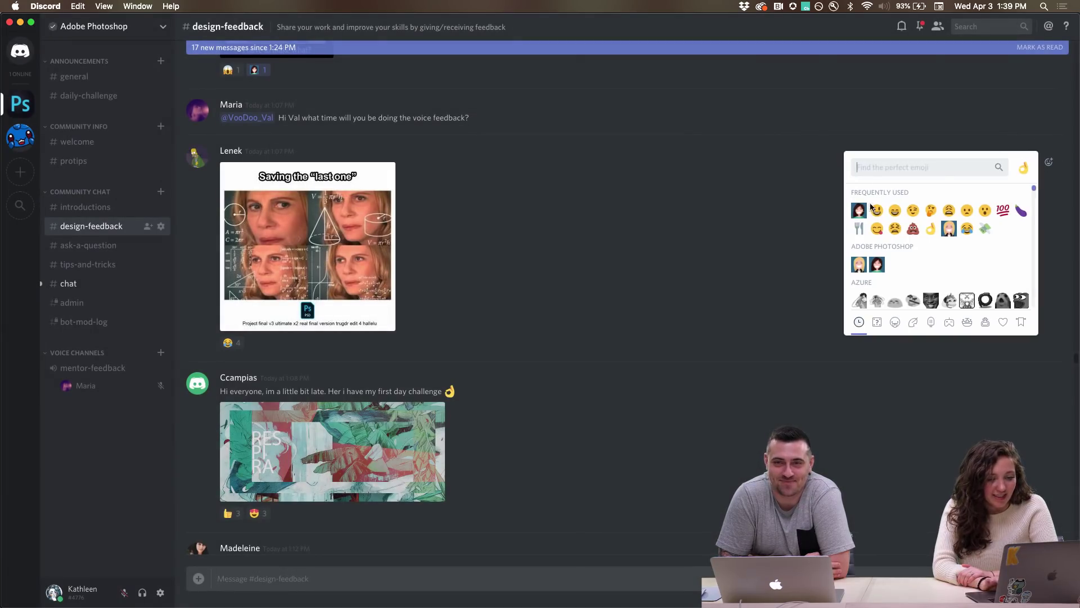
click(859, 210)
View the "my kind of dates" meme at full size and react to its post with the dark-haired character emoji
scroll(585, 265, down, 5)
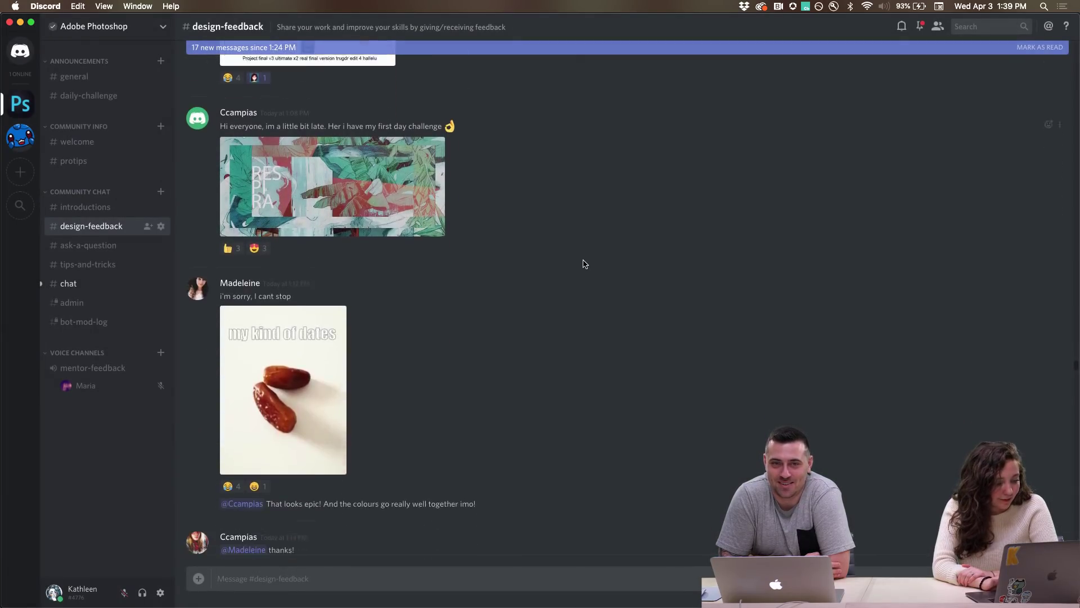
scroll(585, 264, down, 3)
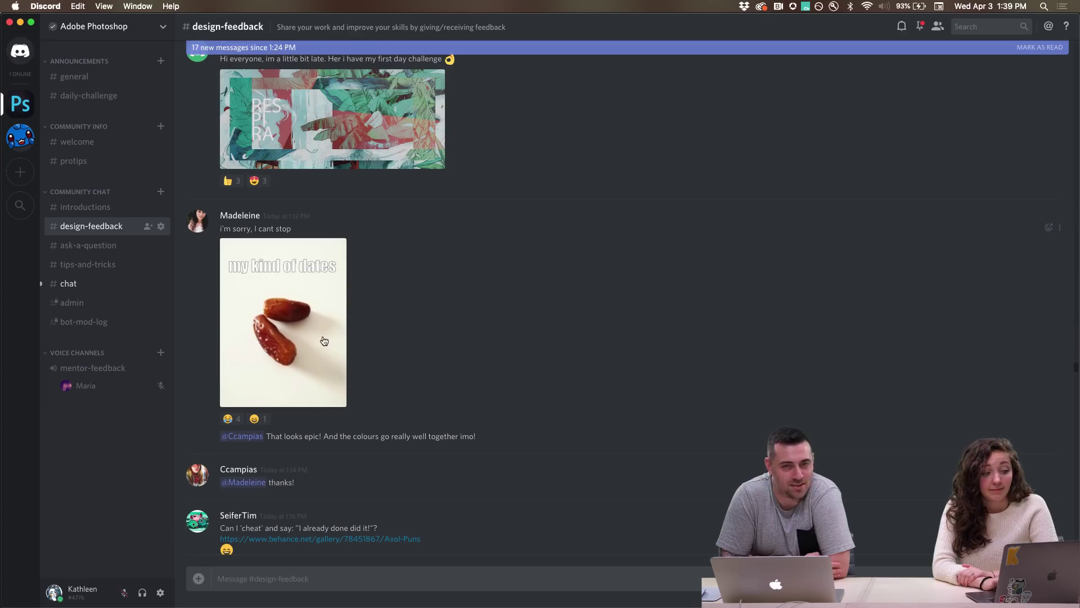
click(297, 328)
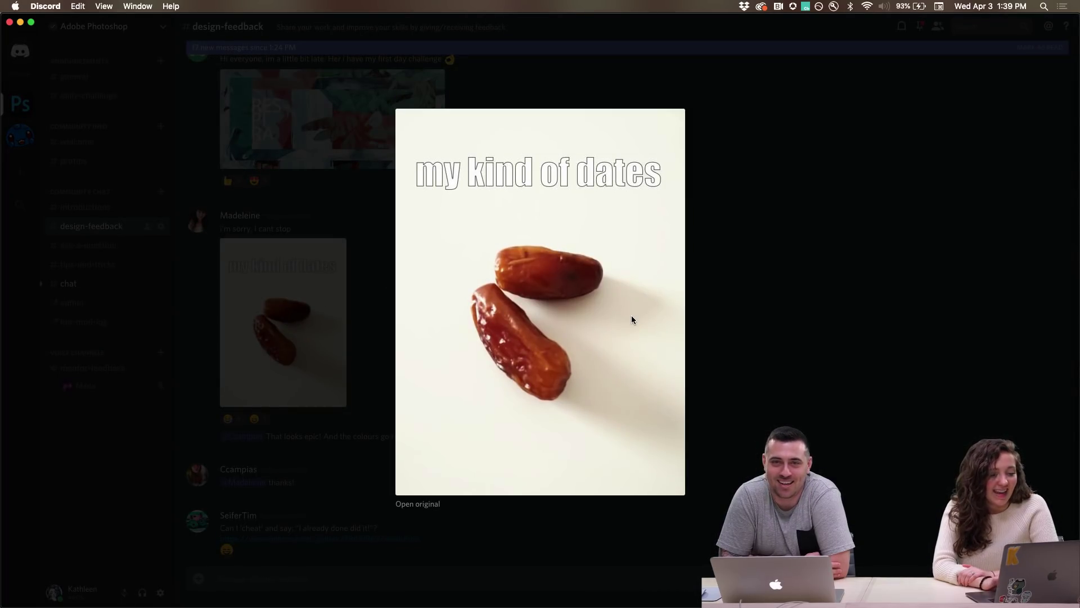
click(756, 328)
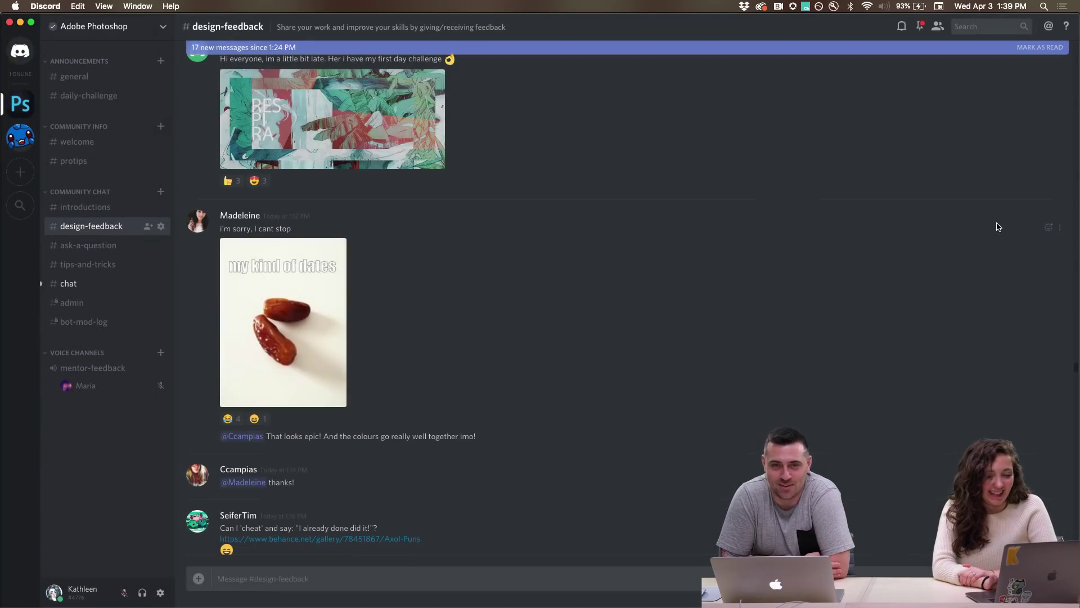
click(1048, 227)
click(859, 276)
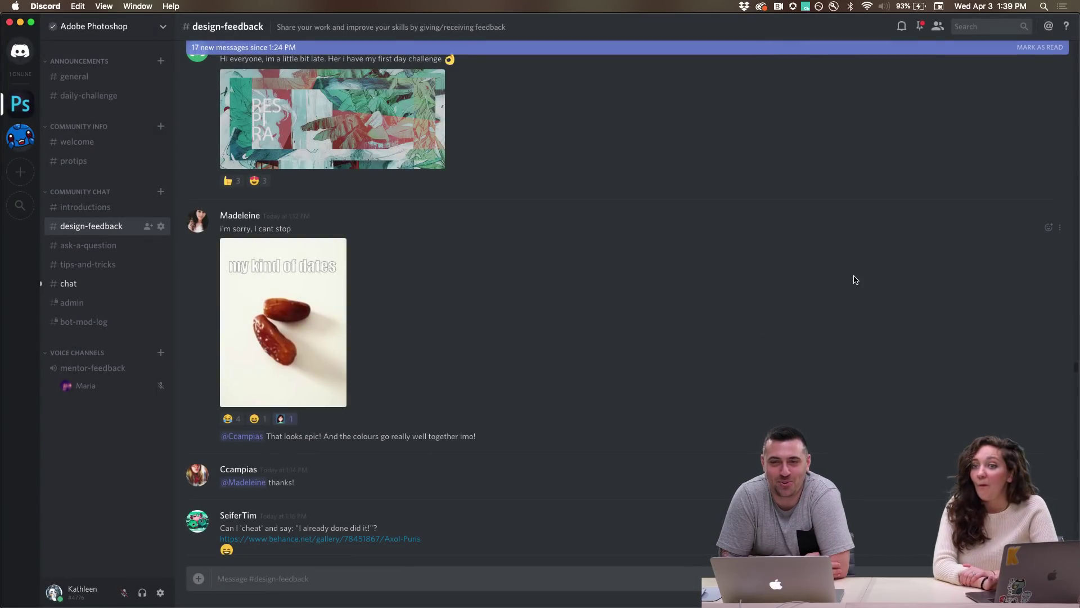
Open the linked Behance project "Axol Puns", read through its axolotl pun memes and description, and return to Discord
scroll(472, 315, down, 3)
scroll(471, 314, down, 2)
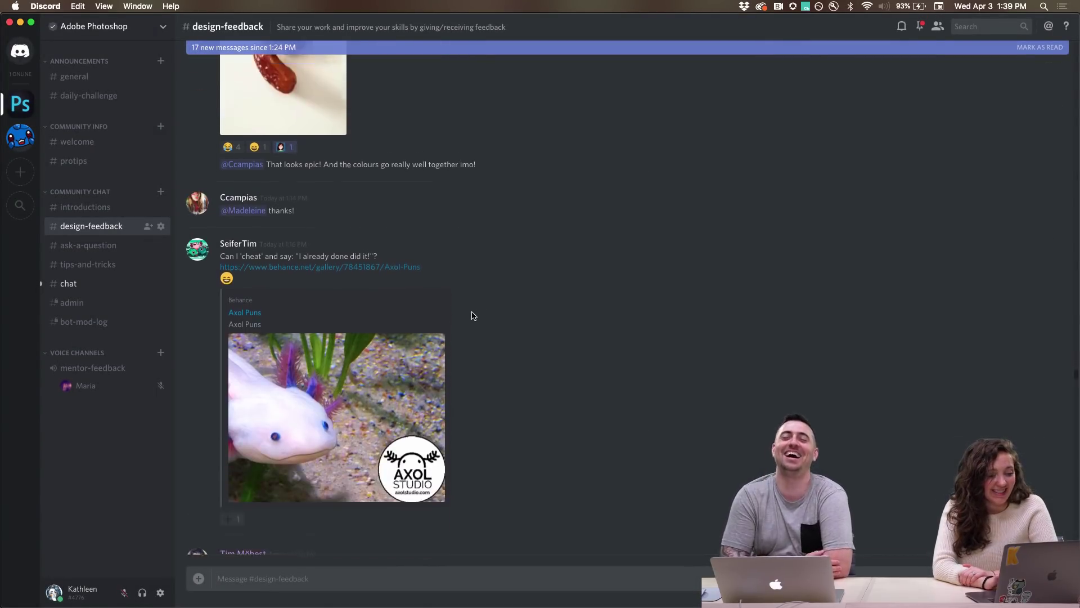
click(378, 257)
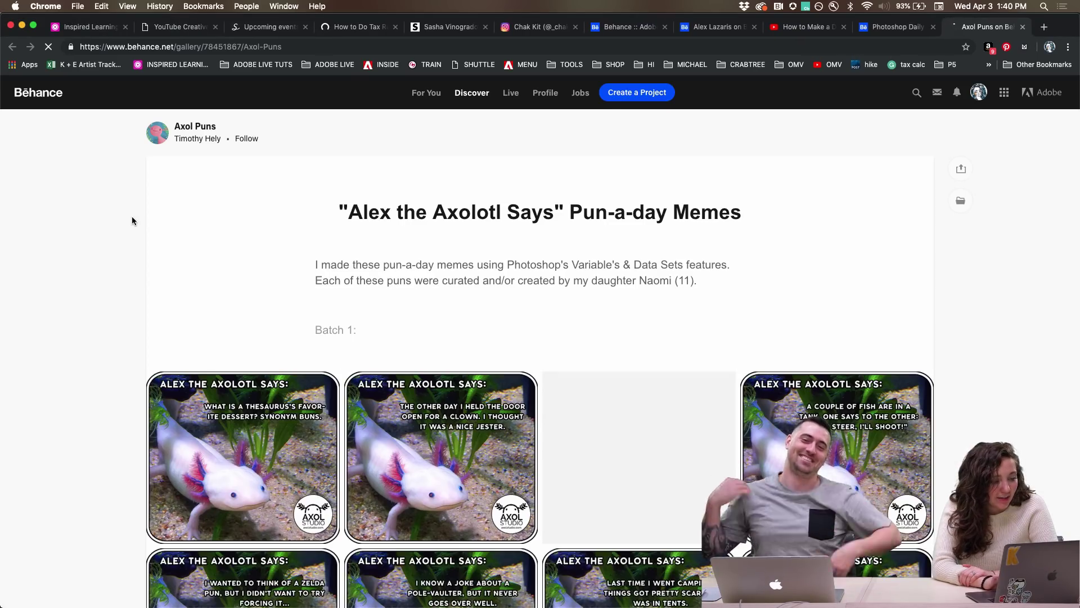
scroll(133, 219, down, 3)
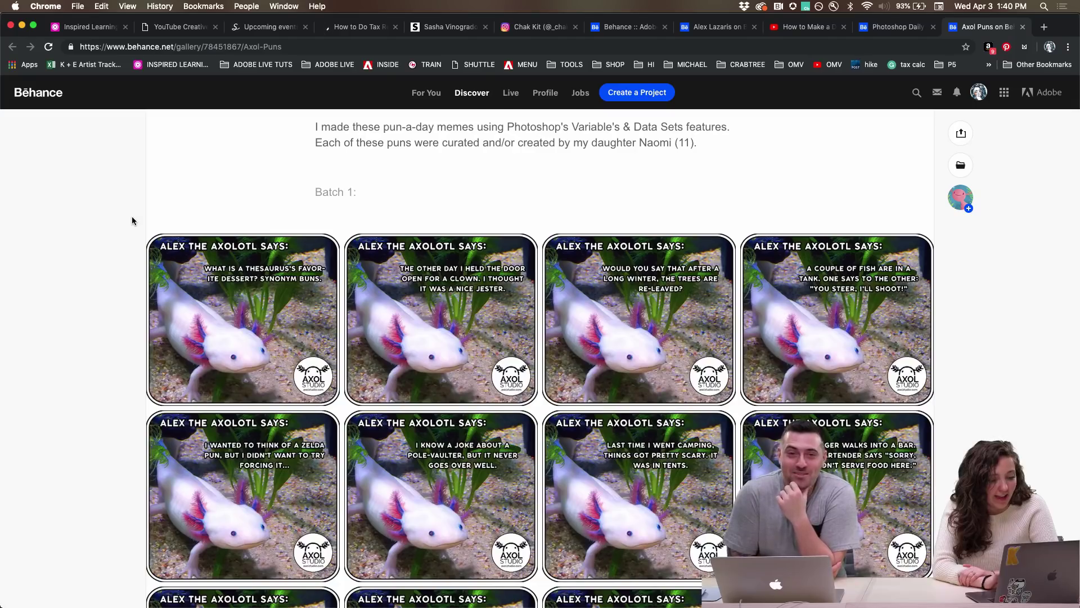
scroll(133, 220, down, 5)
scroll(132, 220, down, 3)
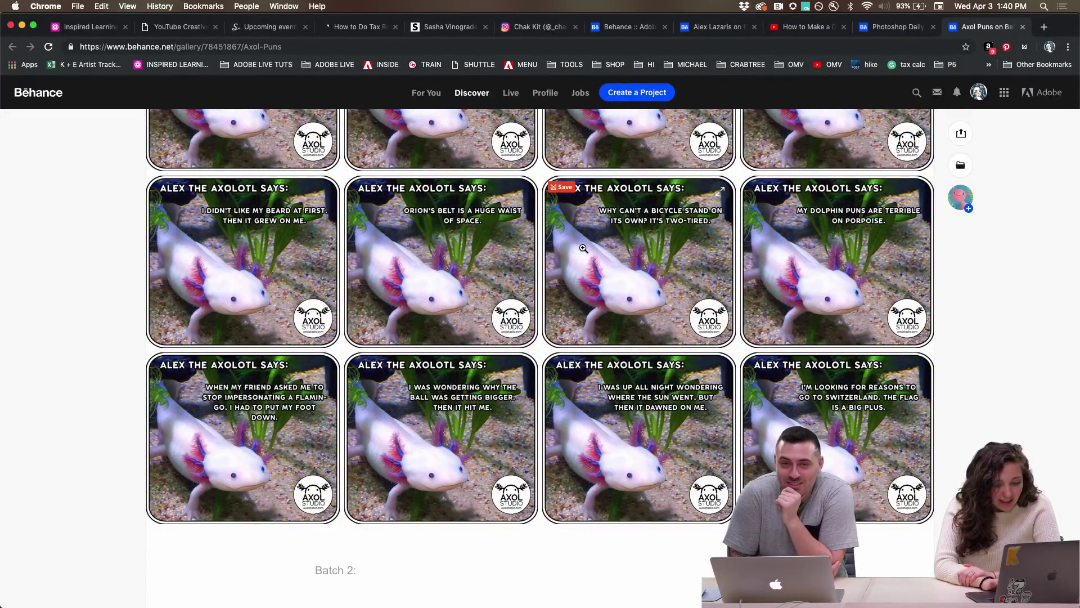
scroll(582, 248, down, 12)
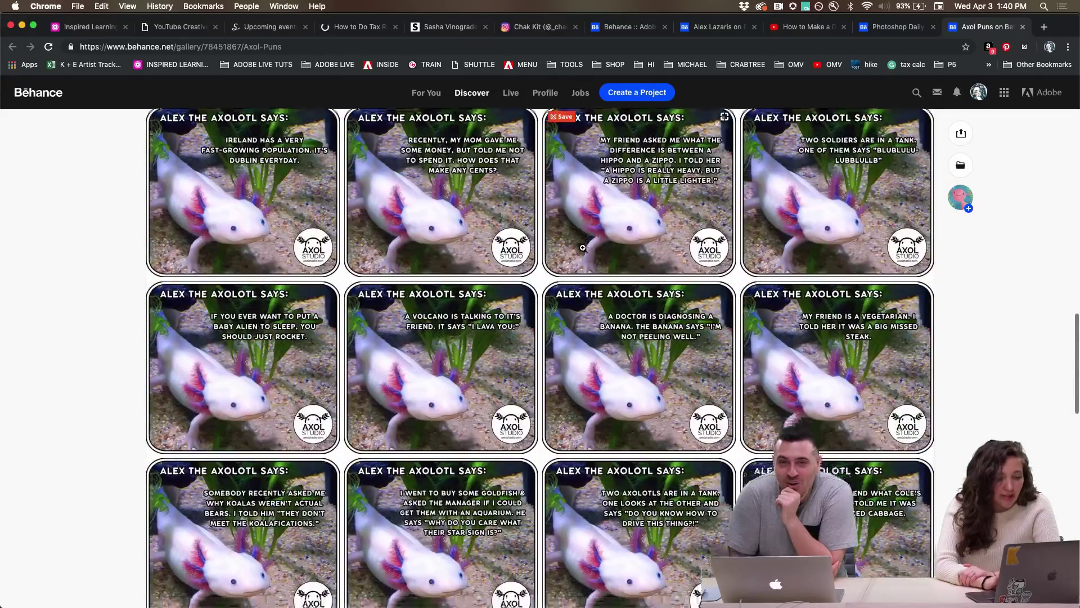
scroll(583, 249, down, 5)
scroll(583, 250, up, 4)
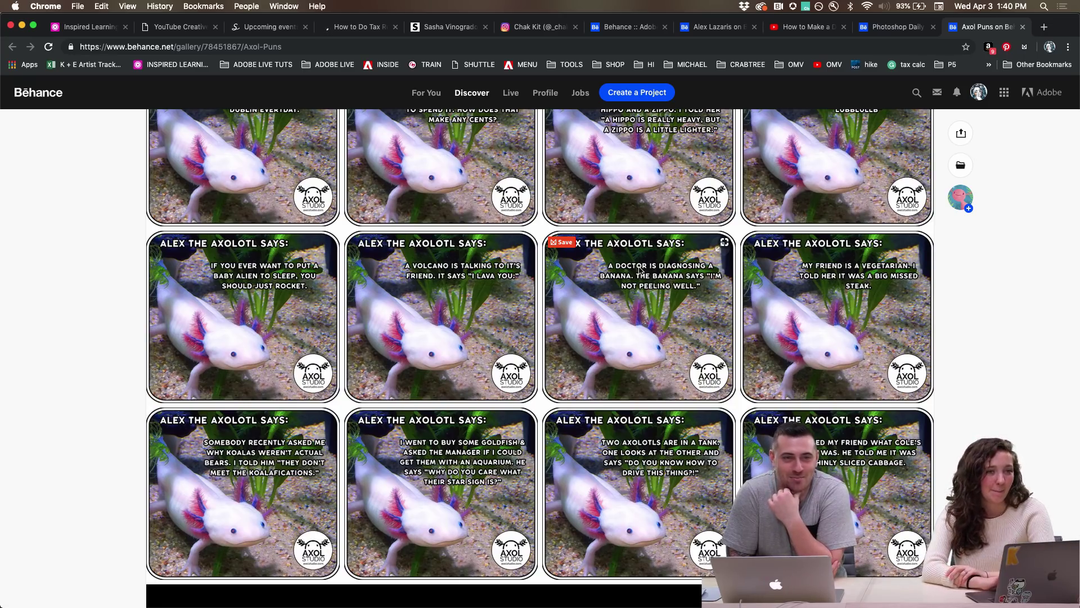
scroll(835, 158, down, 20)
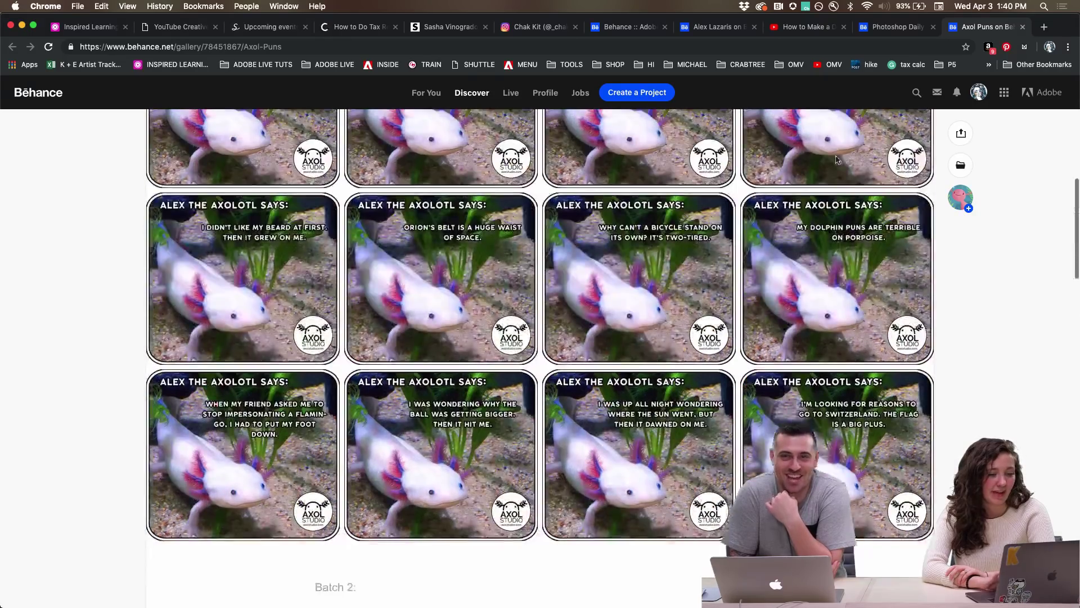
scroll(835, 158, up, 15)
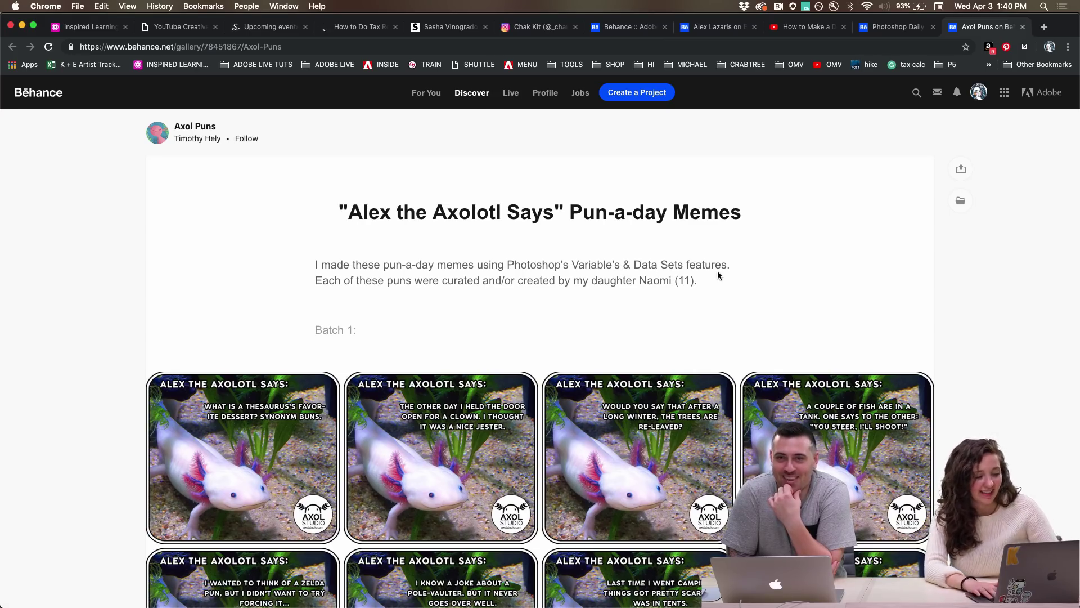
scroll(666, 324, down, 10)
key(super+Tab)
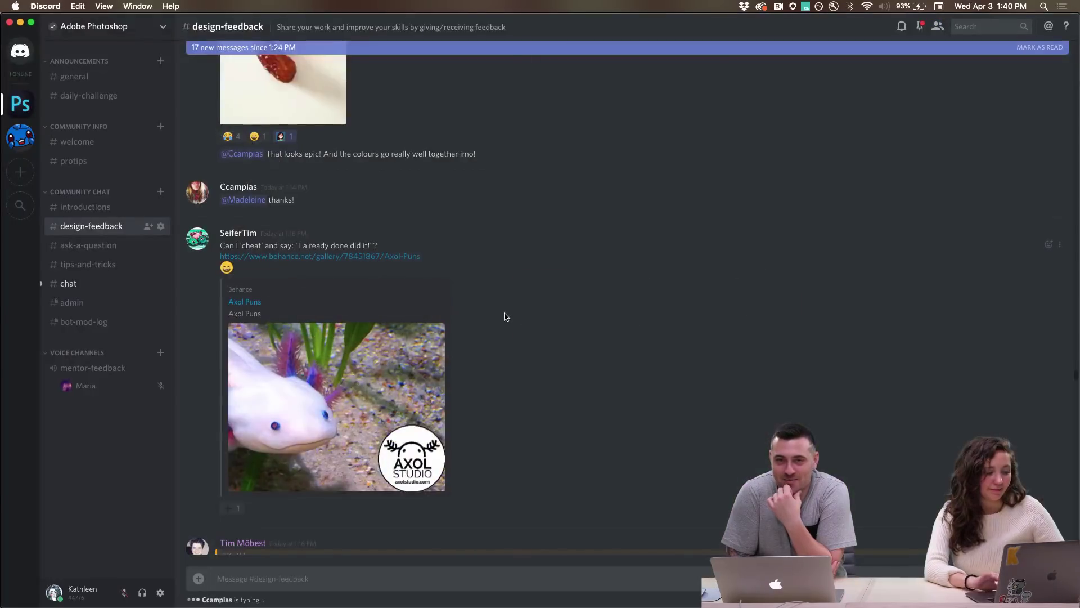
View the Raleway, Futura PT and Comic Sans meme at full size and react to its post with the dark-haired character emoji
scroll(430, 357, down, 6)
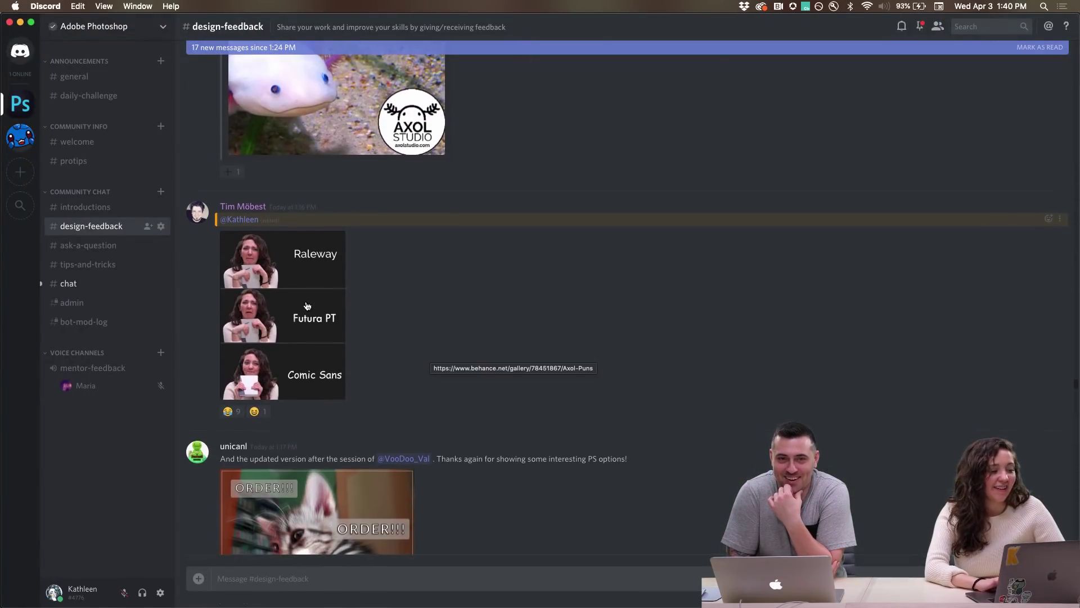
click(308, 305)
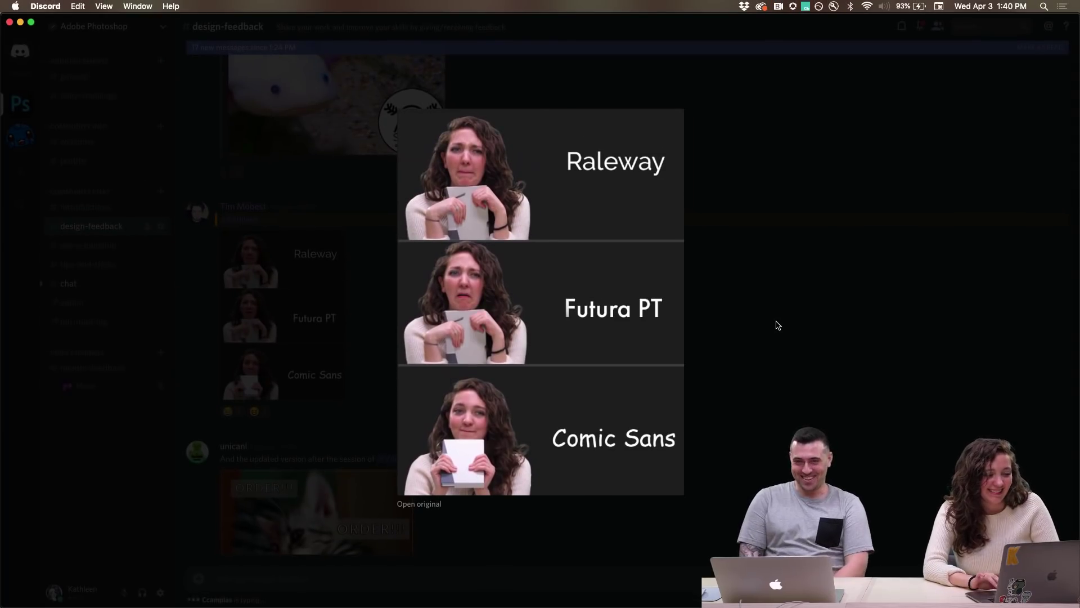
click(777, 324)
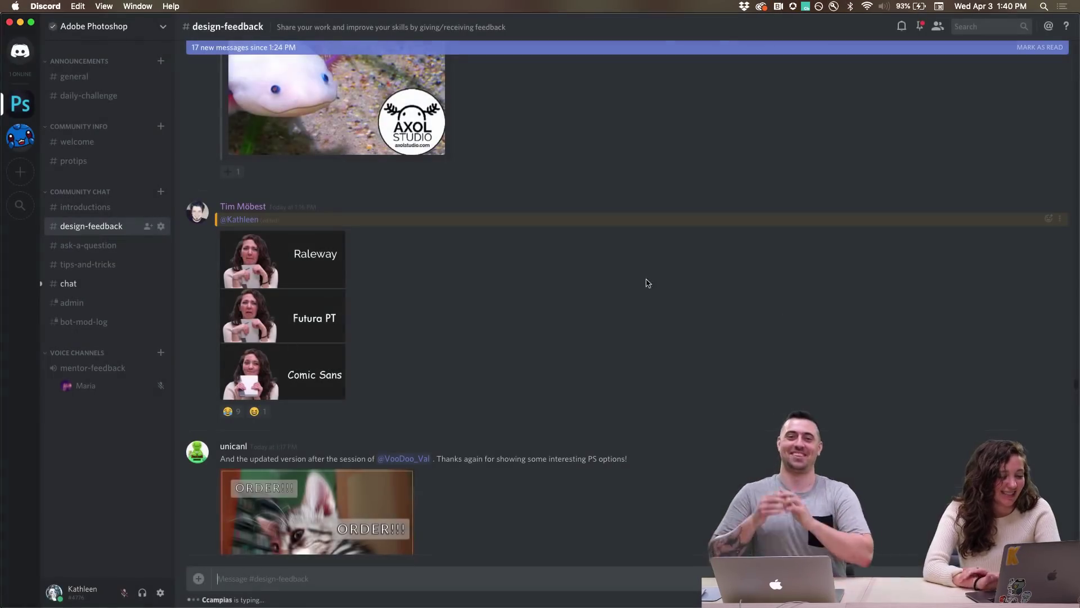
click(1049, 219)
click(858, 272)
View the updated "ORDER!!!" kitten meme at full size and return to the channel
scroll(574, 279, down, 5)
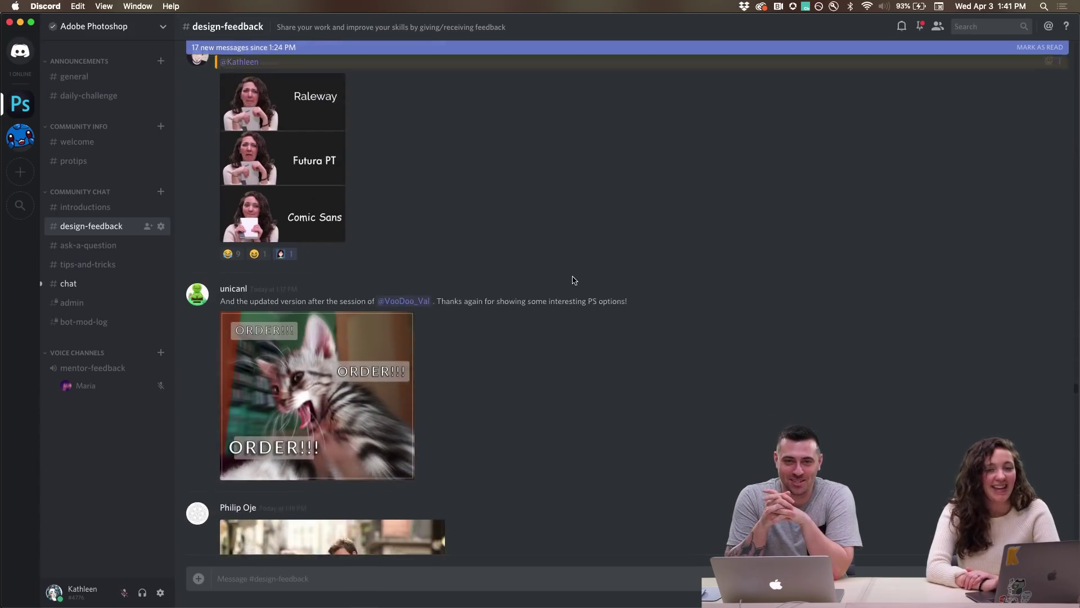
scroll(574, 280, up, 6)
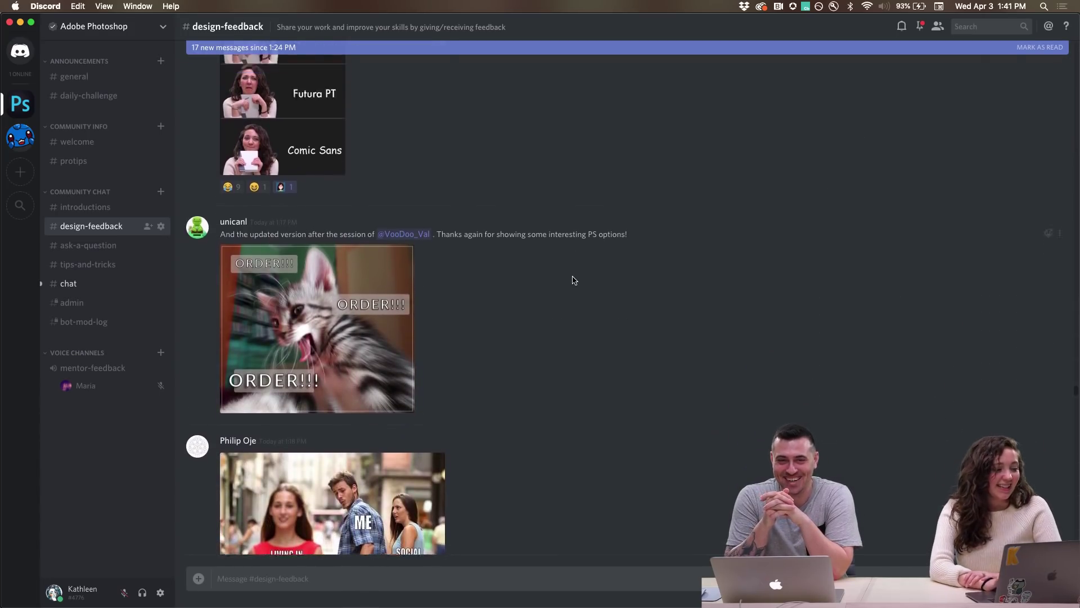
scroll(574, 280, down, 5)
scroll(458, 381, down, 1)
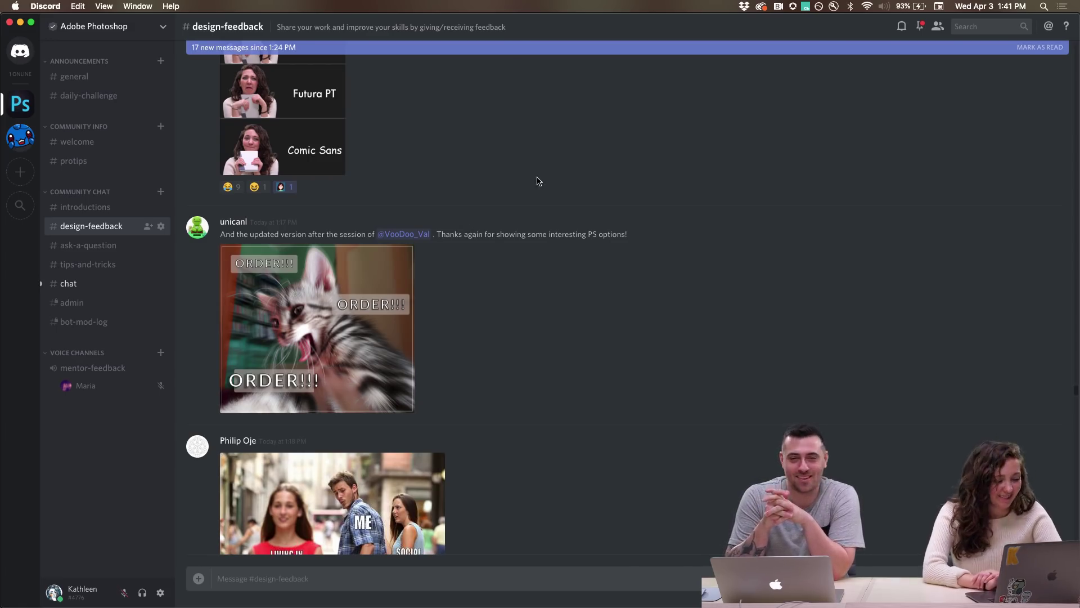
scroll(502, 226, down, 2)
scroll(298, 258, down, 2)
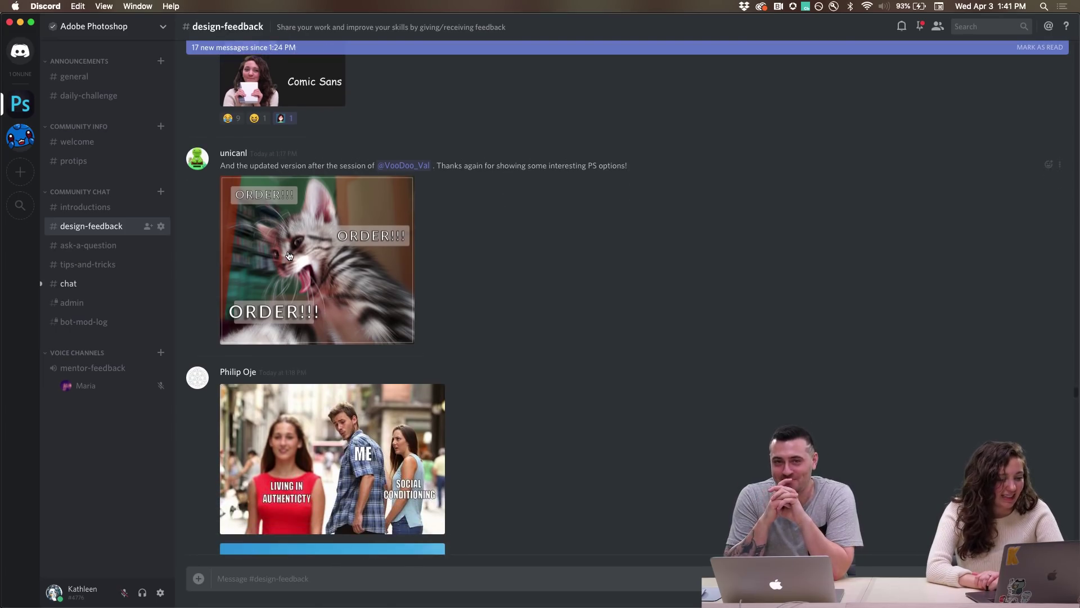
click(291, 227)
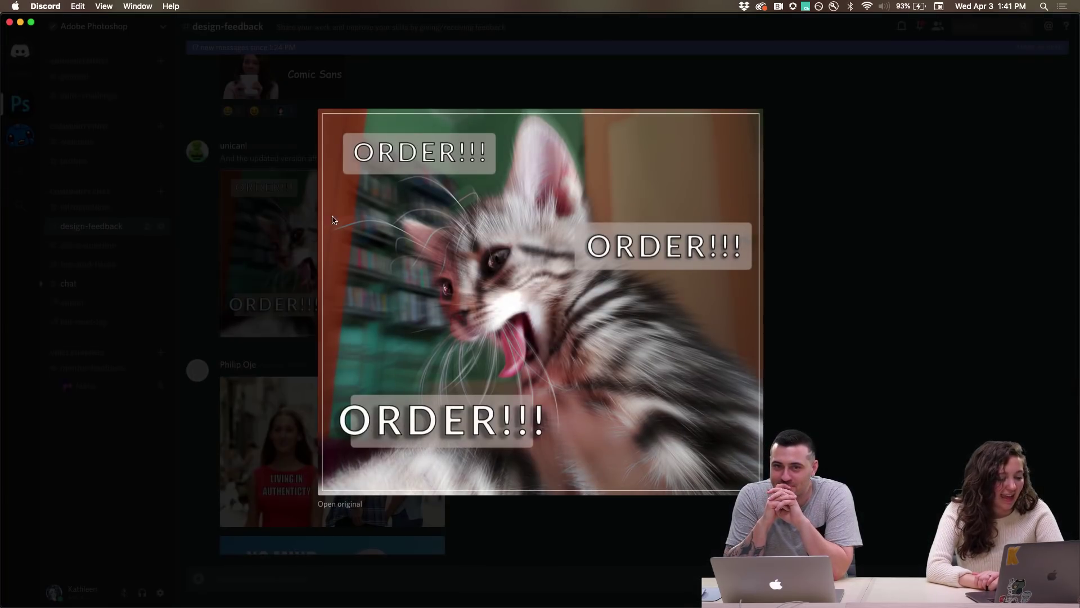
click(232, 253)
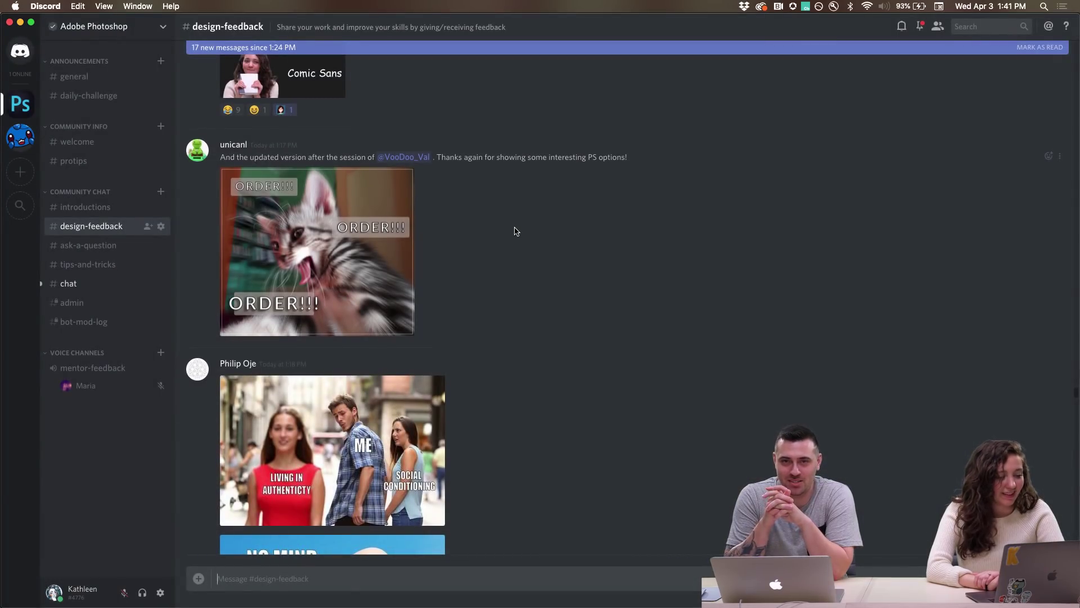
View the "Living in authenticty" versus "Social conditioning" meme at full size and close it
scroll(517, 232, down, 3)
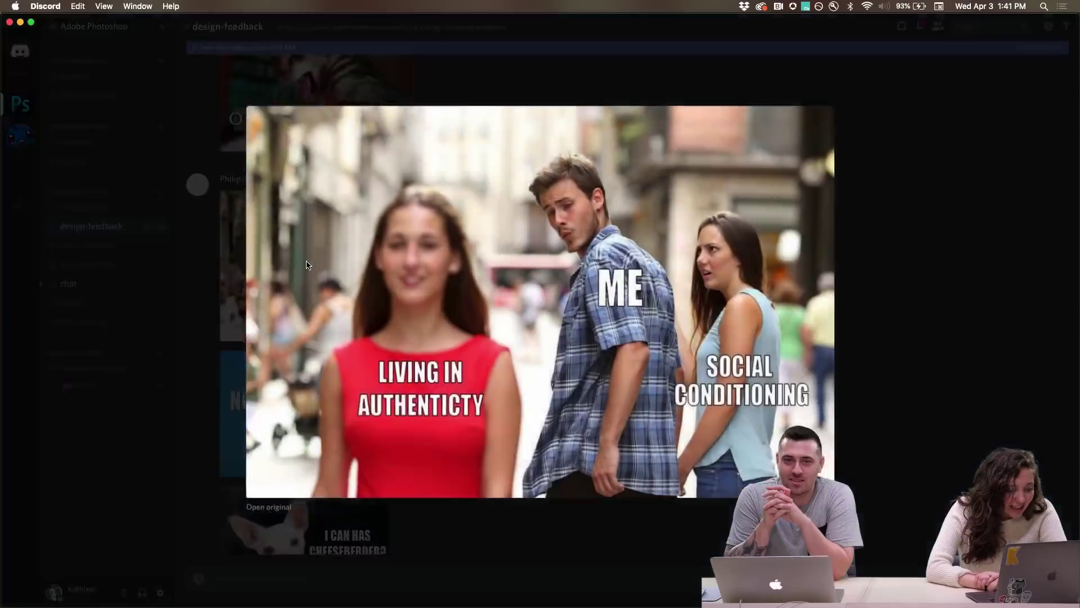
click(313, 265)
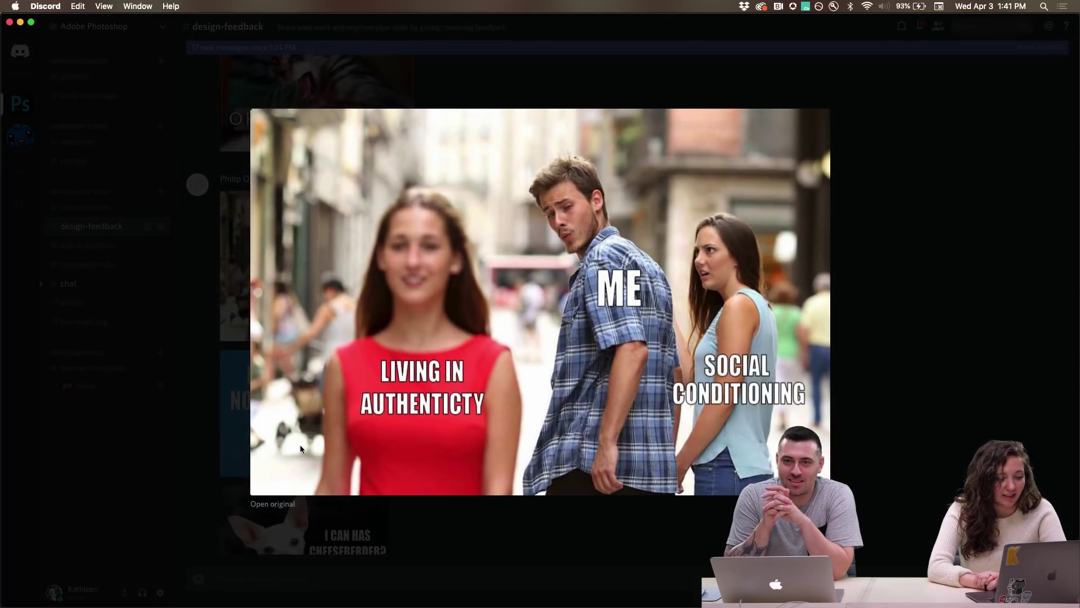
click(138, 428)
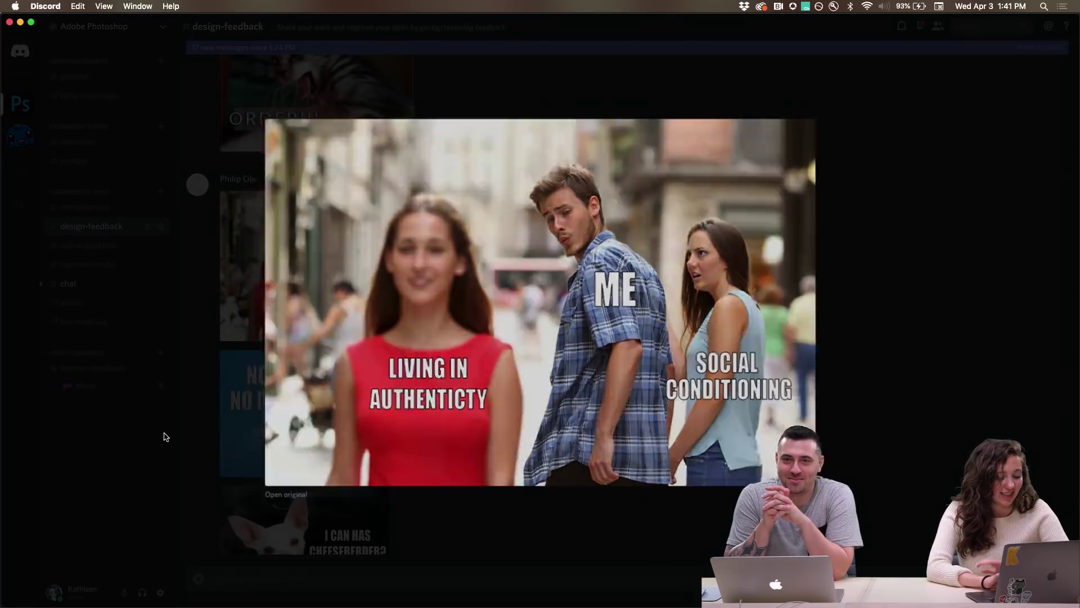
Look over the "No mind no problem", "I can has cheeseberder?" and "Man's best friend" memes in the channel
scroll(381, 417, down, 2)
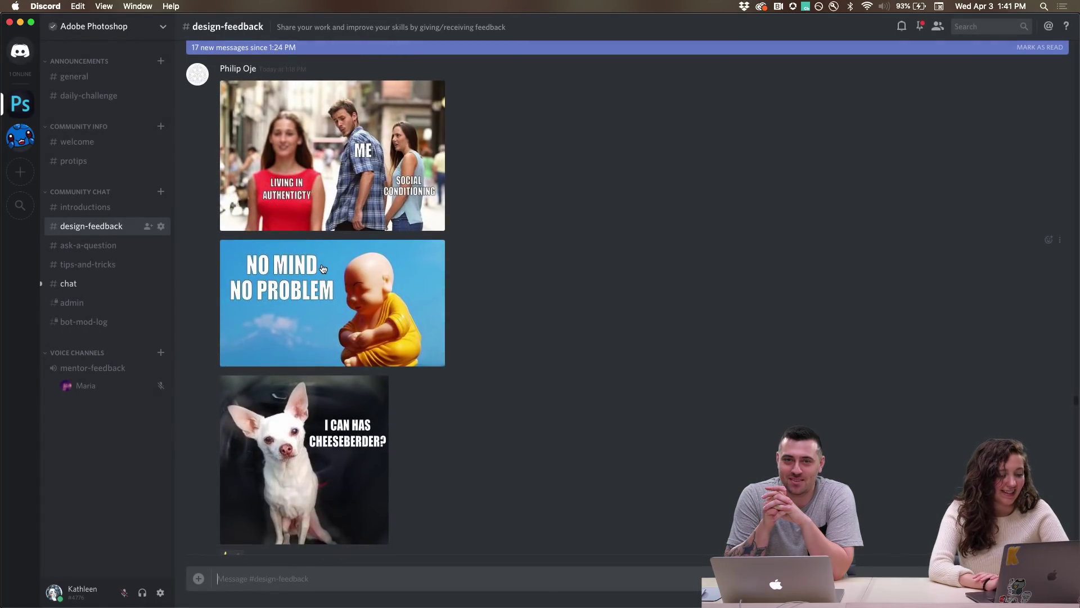
scroll(323, 268, down, 2)
scroll(323, 268, down, 3)
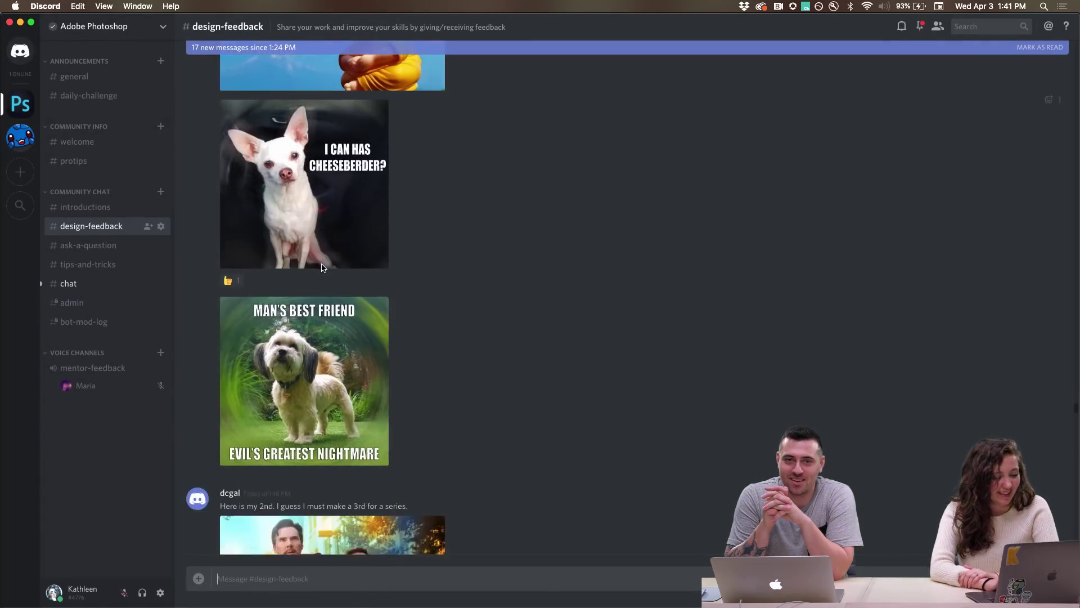
scroll(333, 311, down, 1)
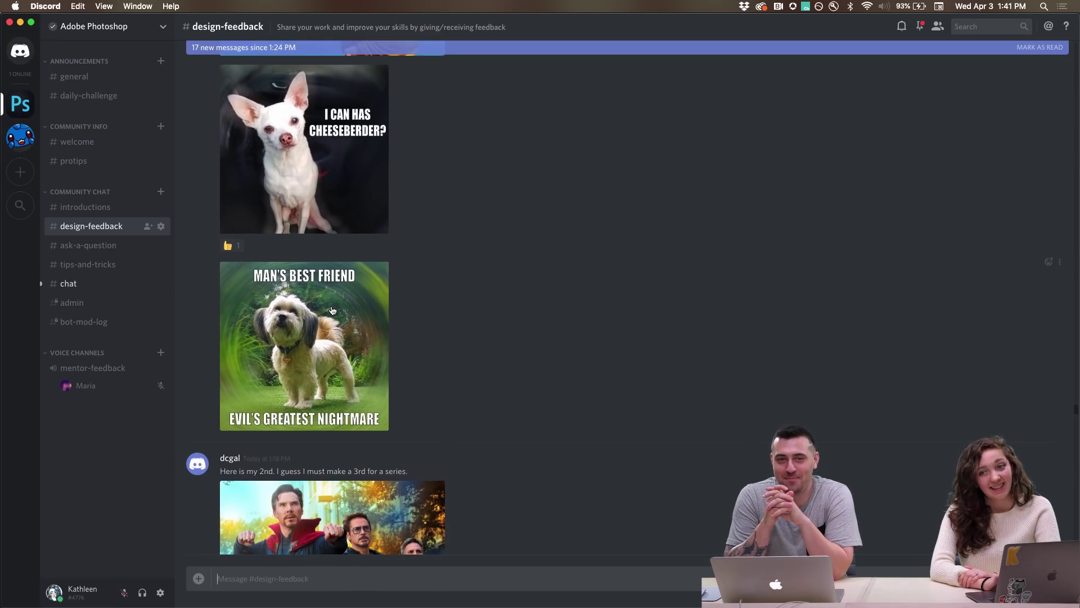
scroll(332, 311, down, 2)
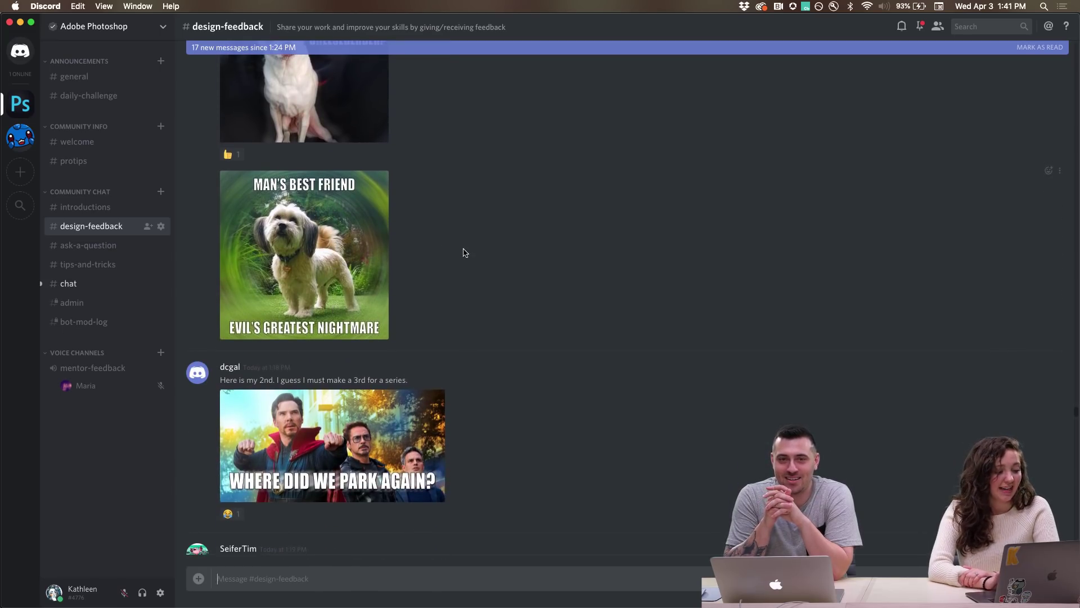
View the "Where did we park again?" meme at full size and close it
scroll(463, 251, down, 3)
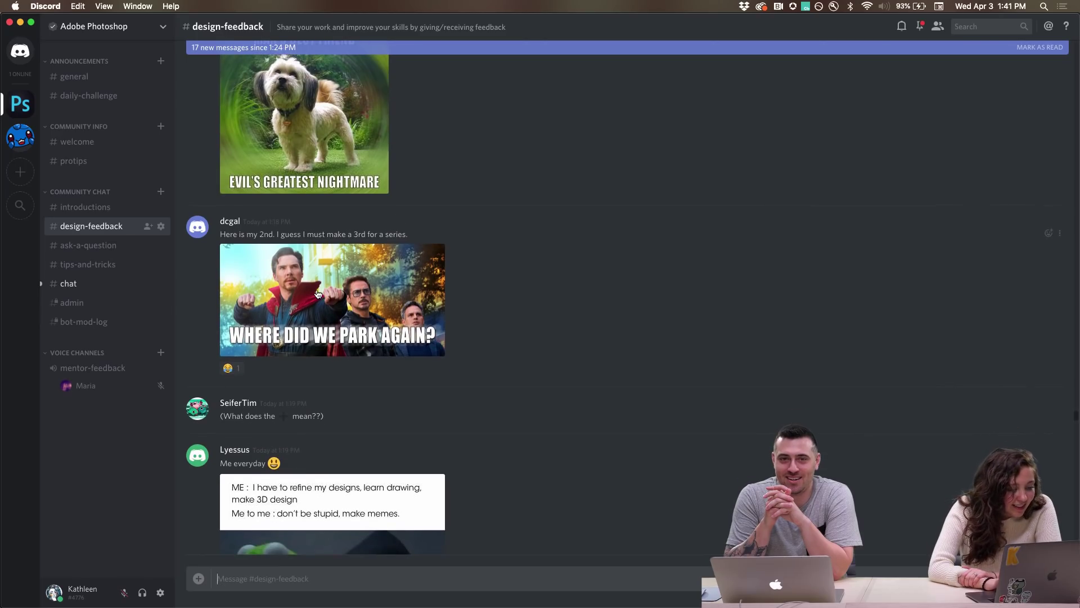
click(282, 286)
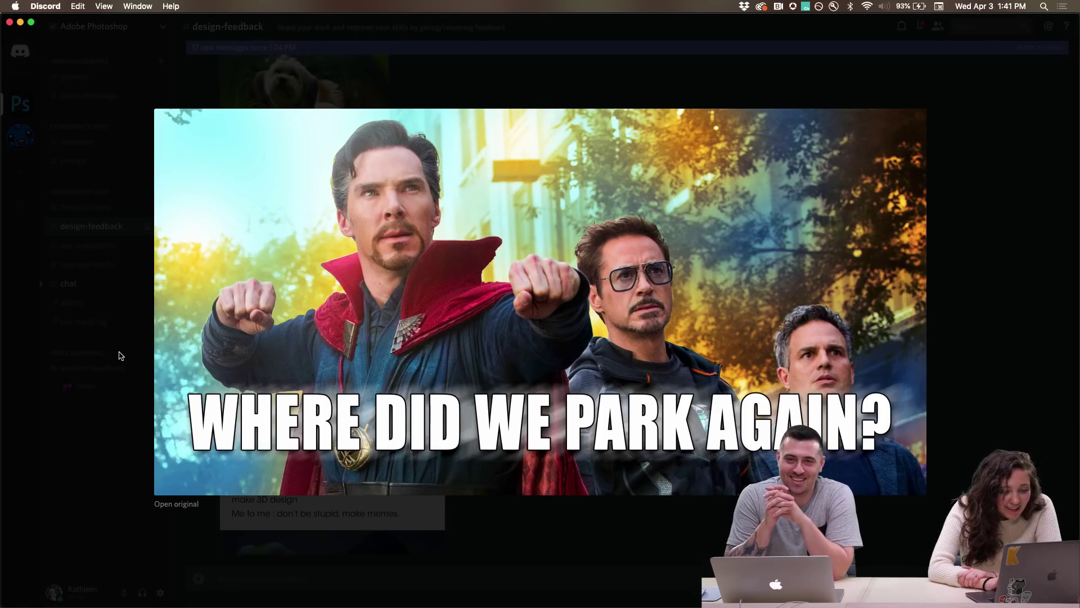
click(79, 343)
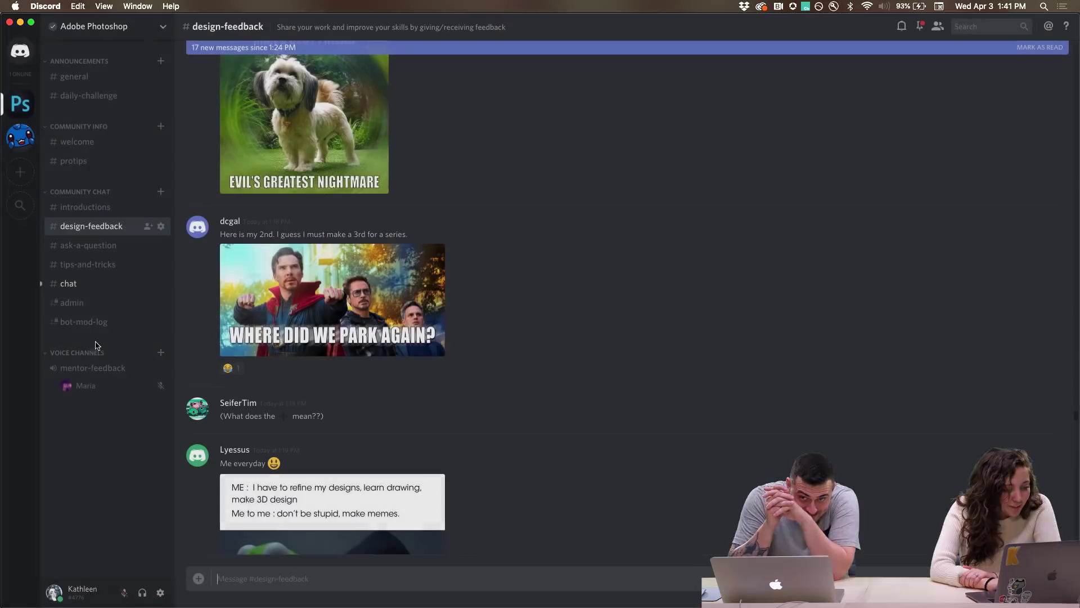
View the "don't be stupid, make memes" frog meme at full size and return to the channel
scroll(757, 285, down, 4)
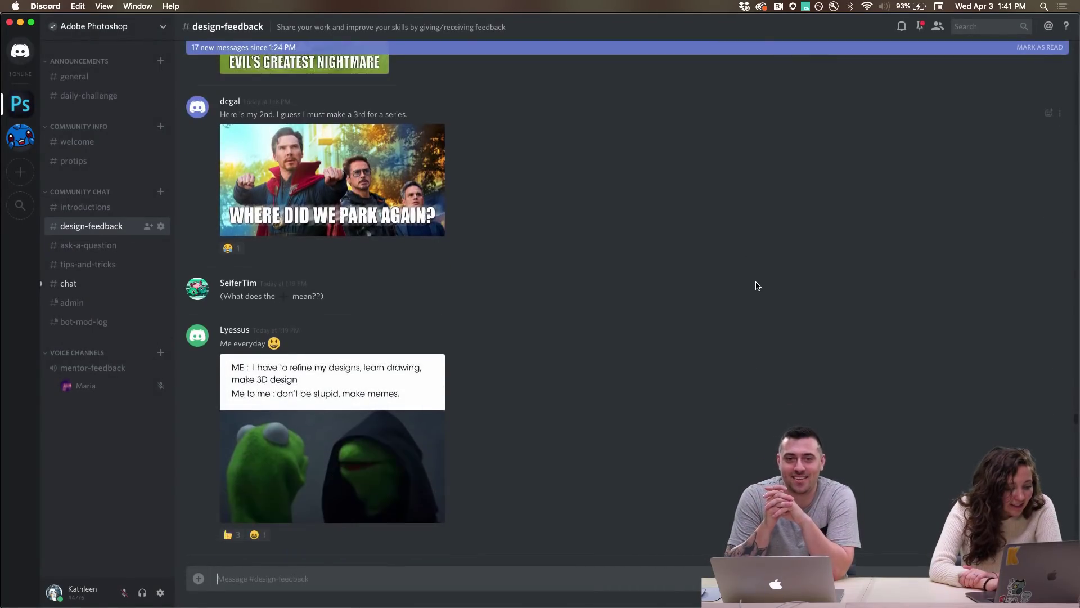
scroll(758, 286, down, 1)
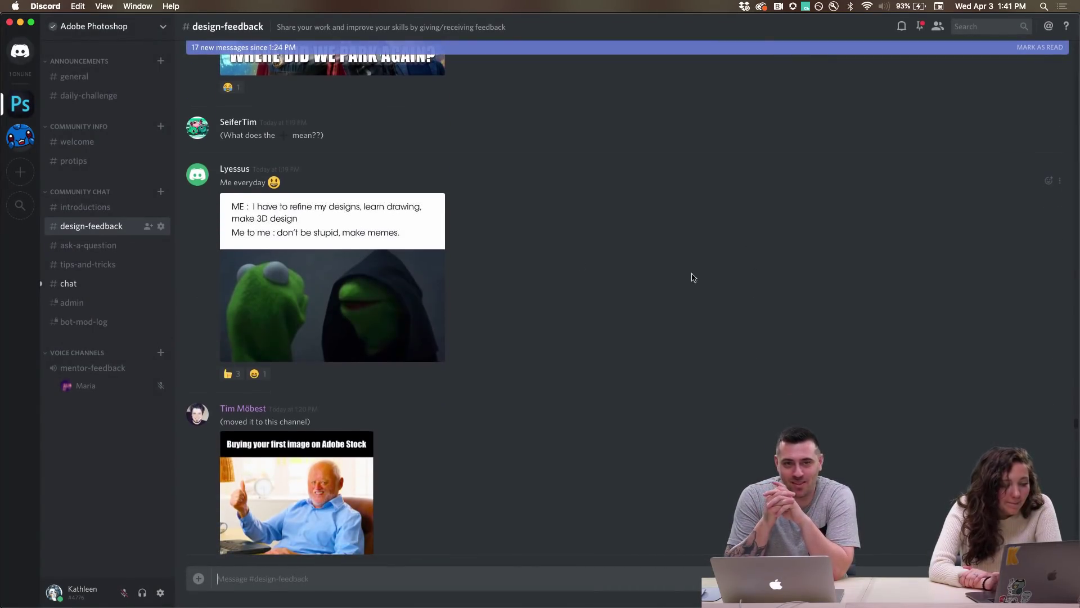
click(302, 251)
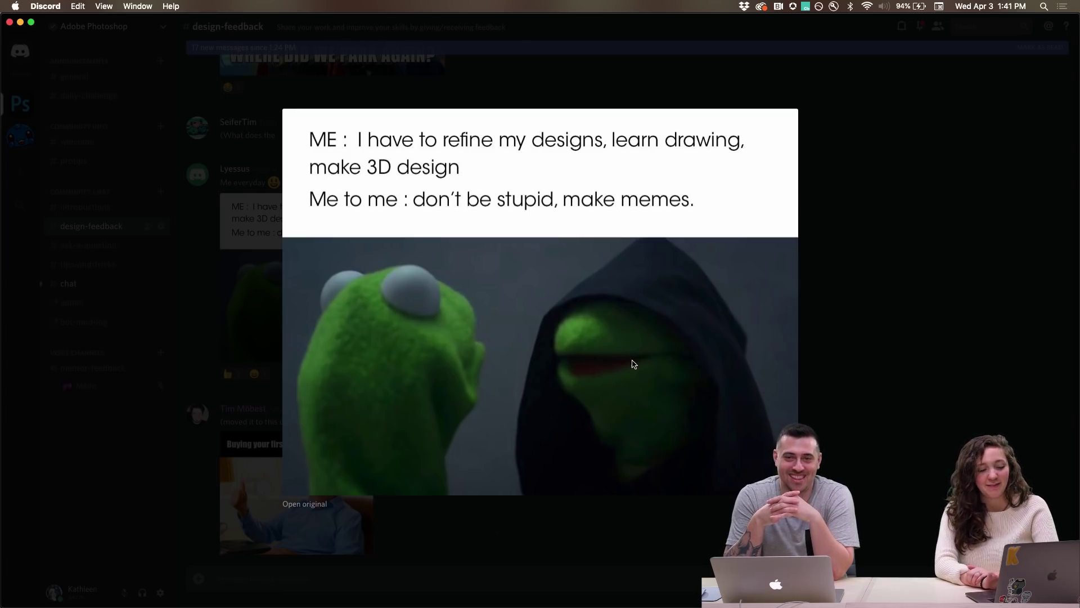
click(844, 454)
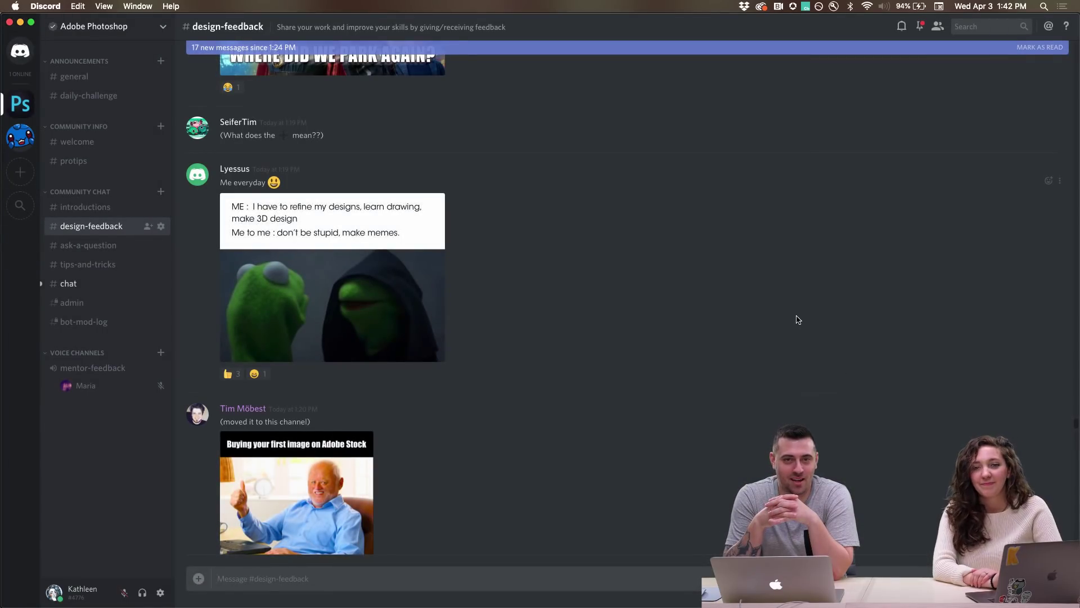
View the "Buying your first image on Adobe Stock" meme at full size and close it
scroll(796, 318, down, 3)
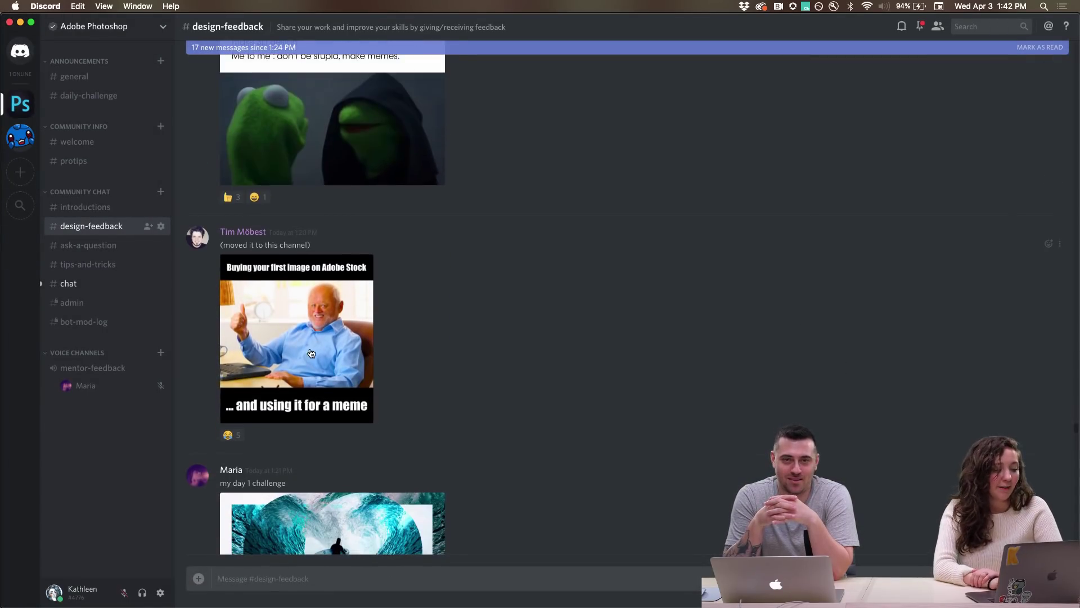
scroll(394, 364, down, 1)
click(306, 313)
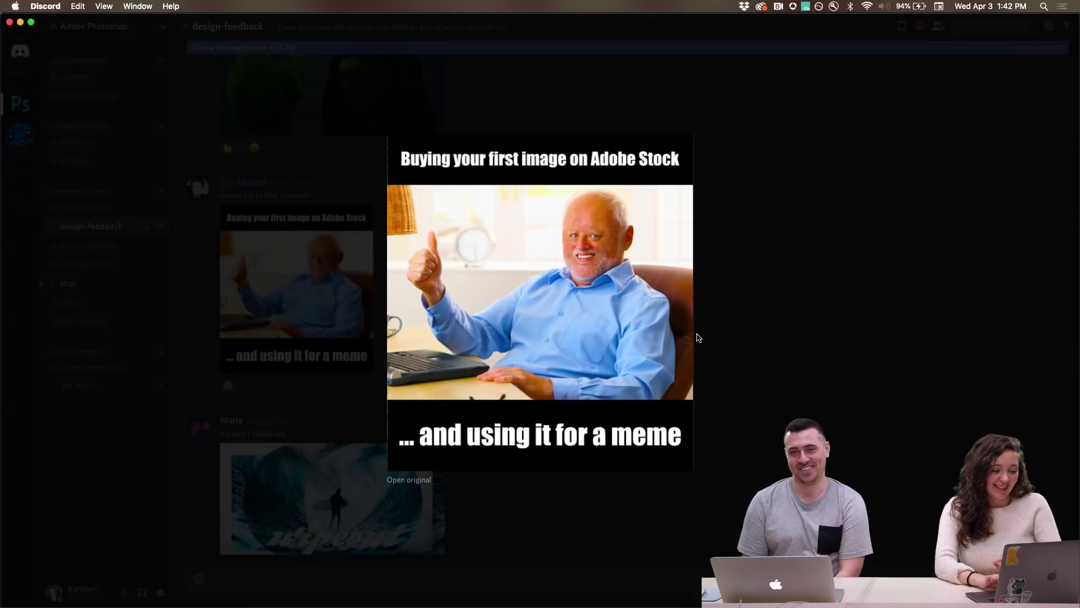
click(697, 337)
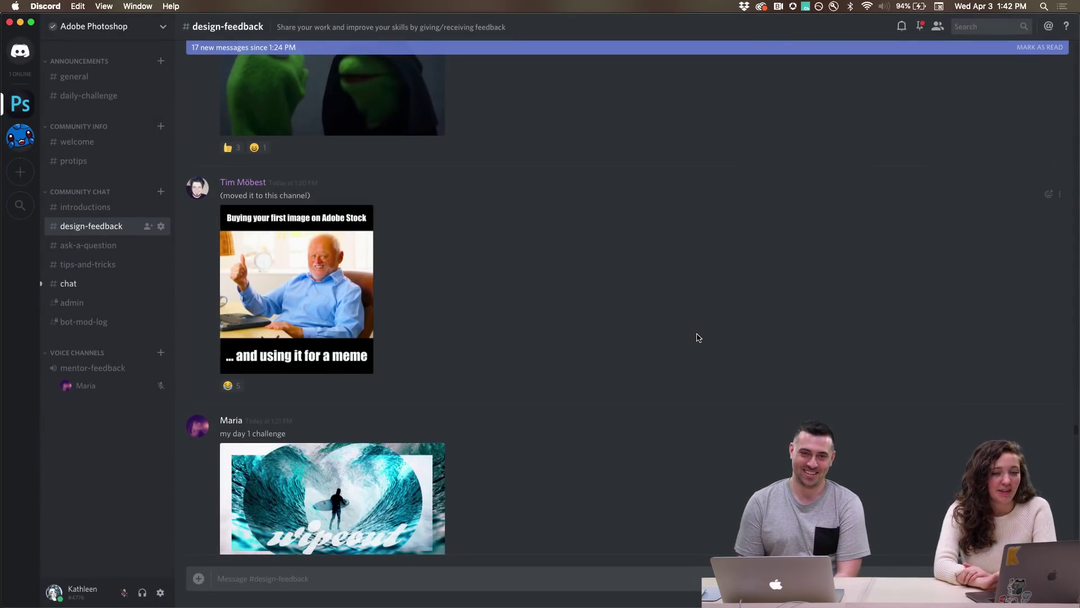
Go past the "wipeout" surfer image, view the SpongeBob "last name of a major city" meme at full size and close it
scroll(698, 338, down, 10)
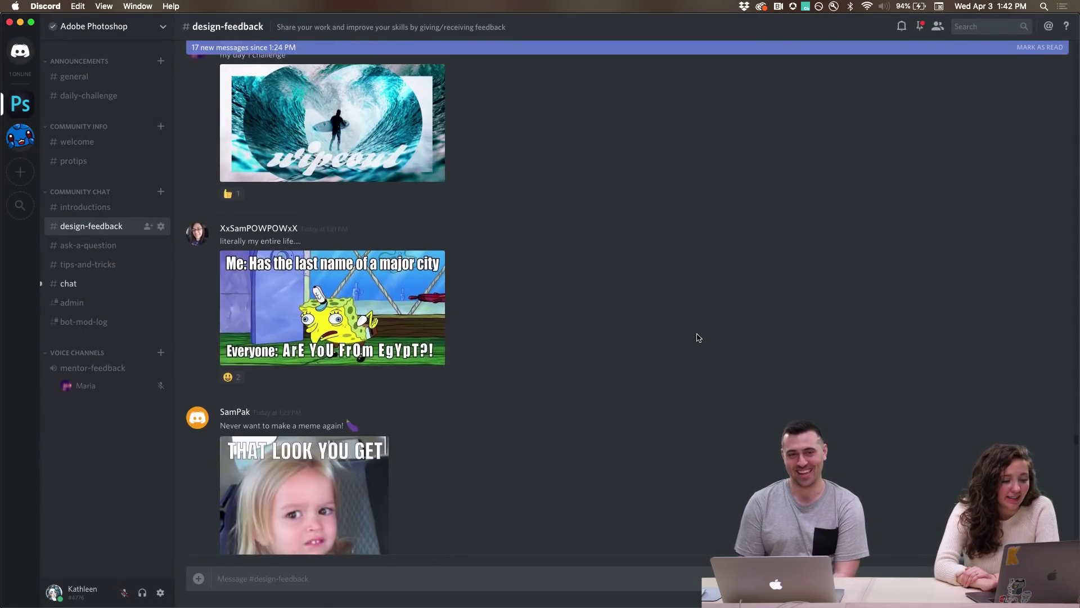
click(354, 279)
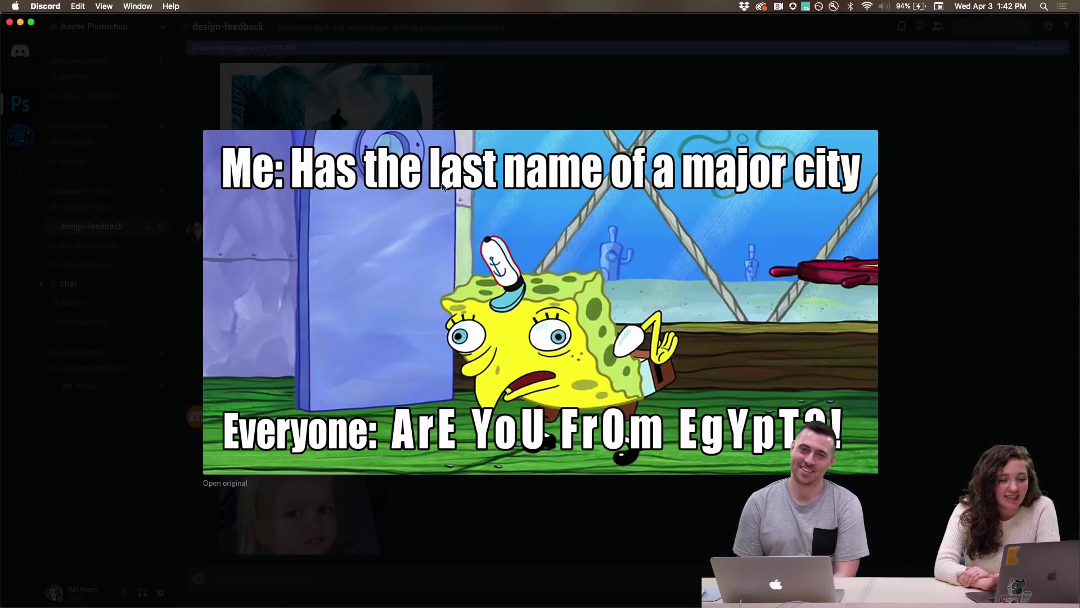
click(113, 374)
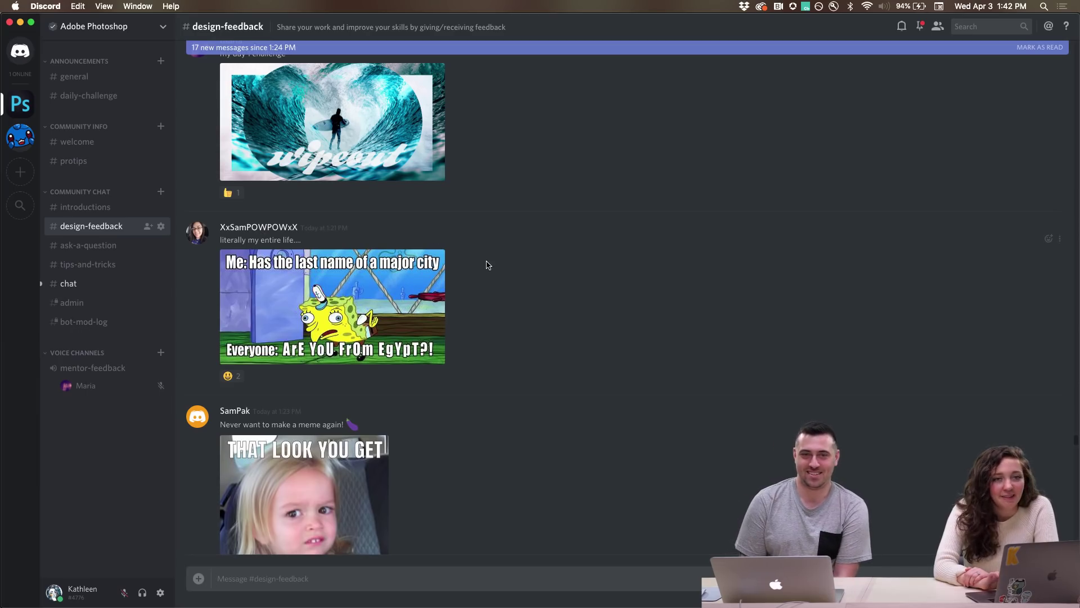
View the "That look you get when you ask a designer to make Meme" image at full size and close it
scroll(560, 290, down, 4)
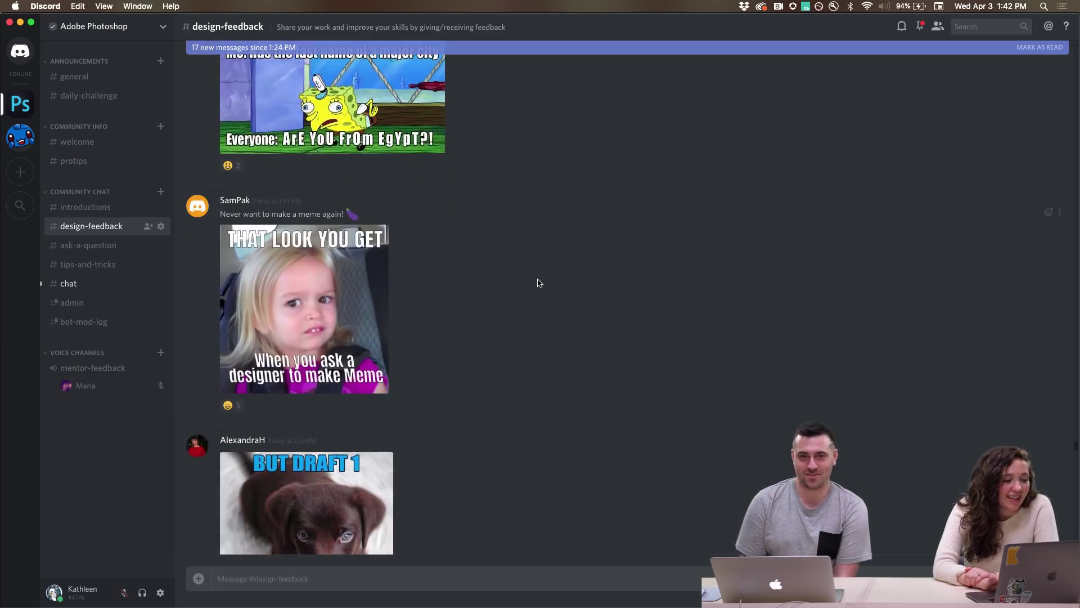
scroll(537, 285, down, 1)
click(339, 222)
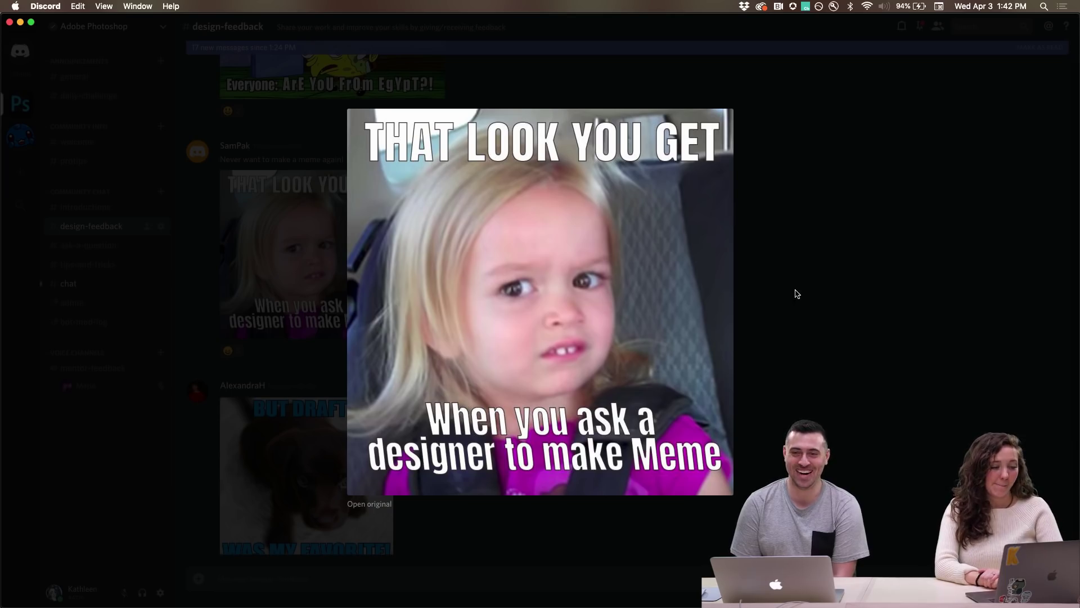
click(874, 261)
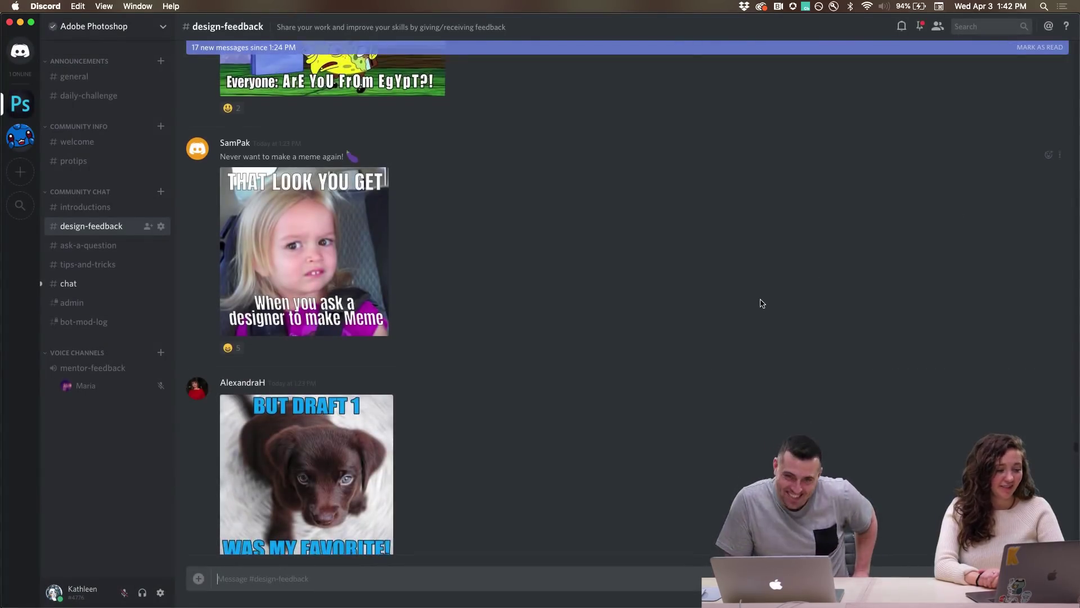
View the "But draft 1 was my favorite!" puppy meme at full size and close it
scroll(759, 303, down, 3)
click(360, 352)
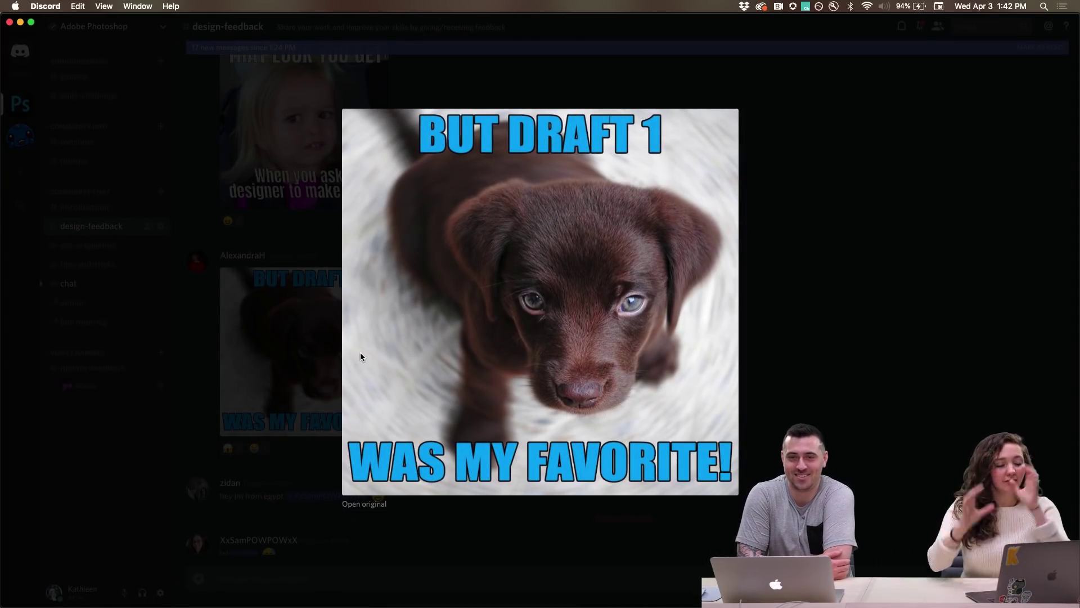
click(227, 375)
View the three-panel "What is this" cat meme at full size and close it
scroll(564, 358, down, 9)
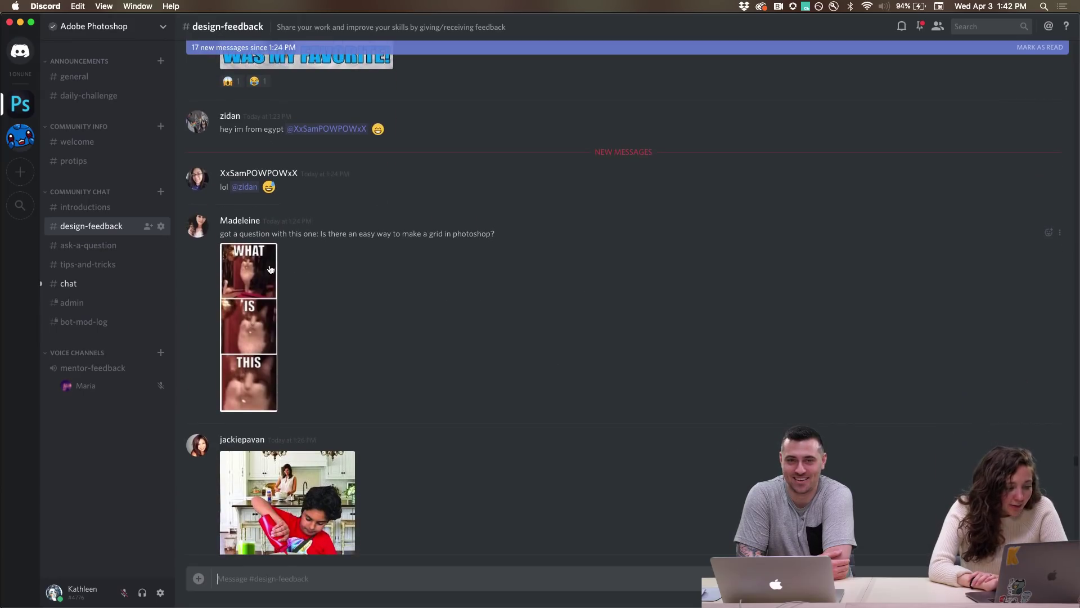
click(251, 331)
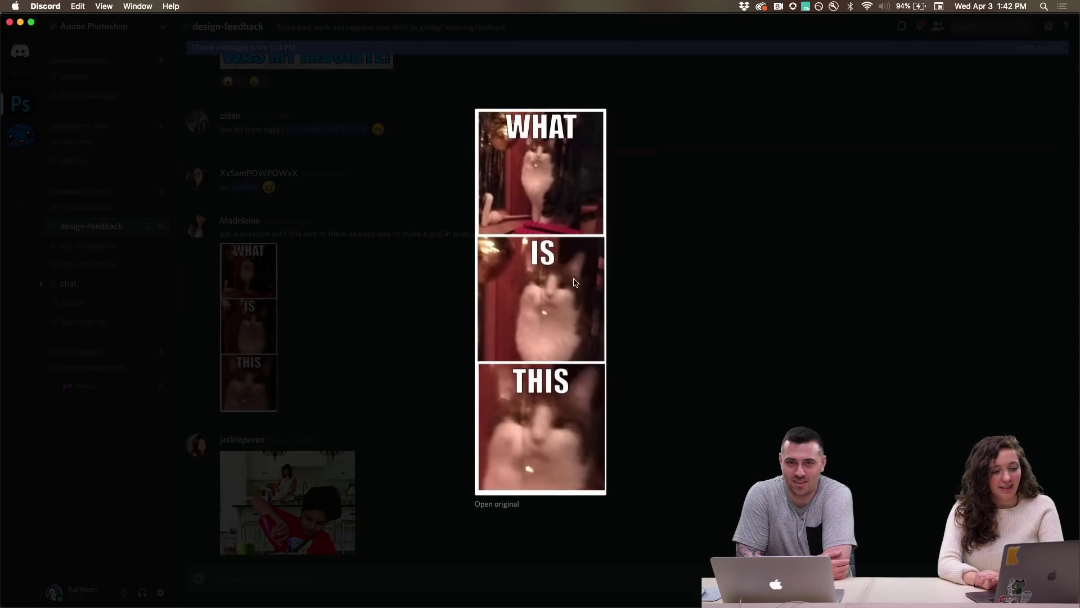
click(333, 341)
View the "I just put KETCHUP on it" meme at full size and close it
scroll(334, 342, down, 2)
scroll(334, 342, down, 4)
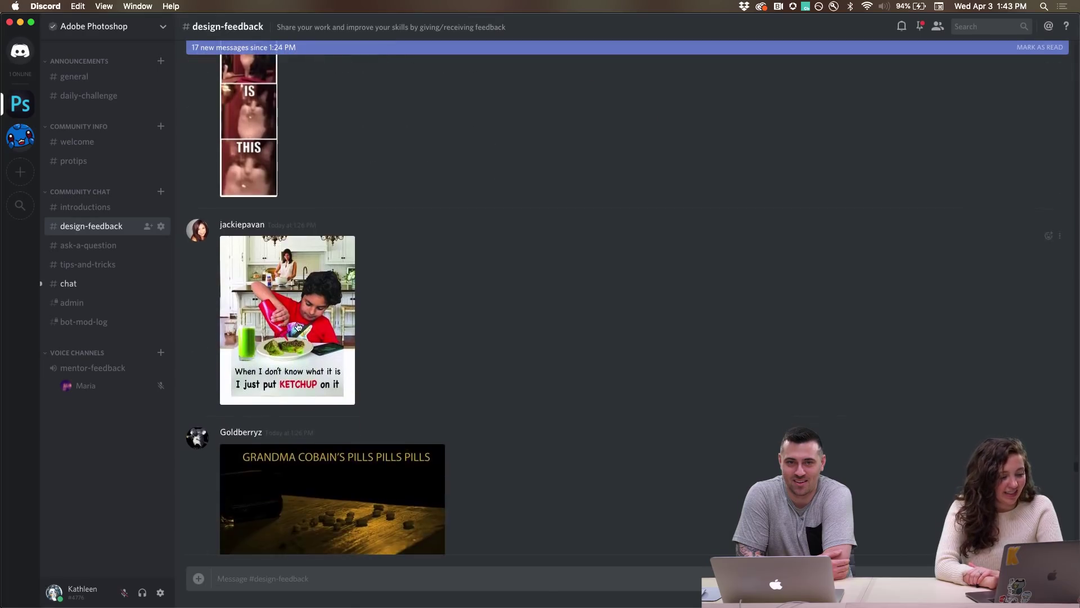
click(289, 323)
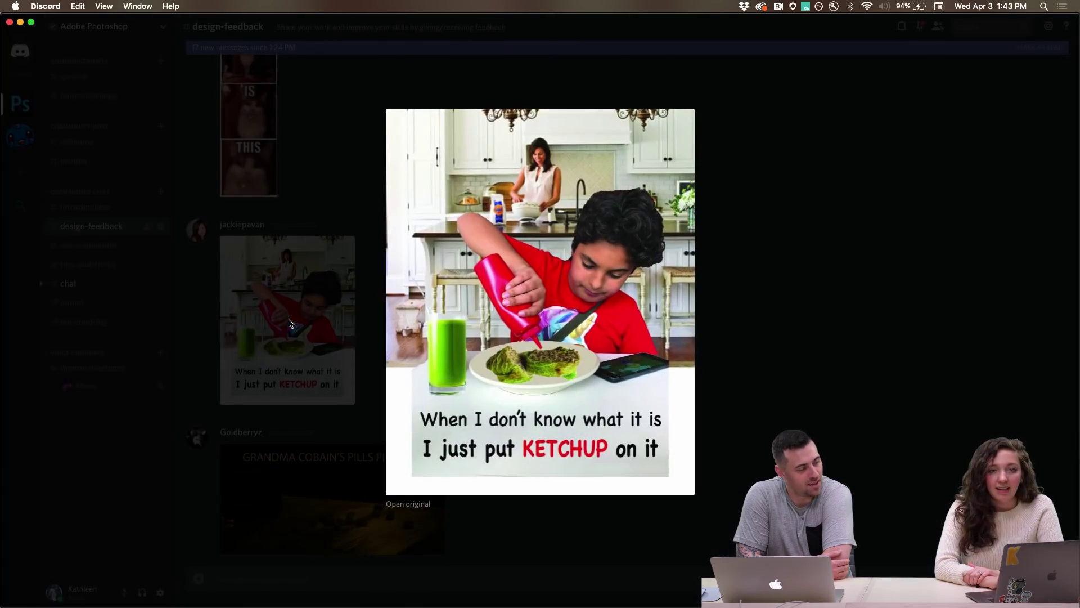
click(289, 323)
Revisit the cat meme post asking about grids in Photoshop, and reopen the ketchup meme at full size
scroll(290, 325, up, 5)
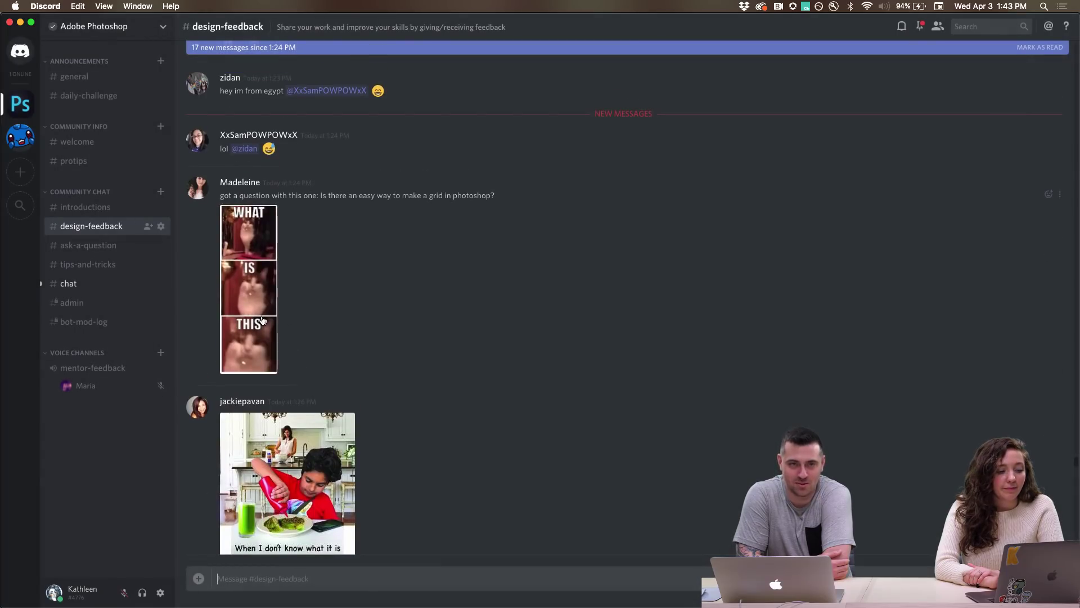
scroll(261, 319, down, 2)
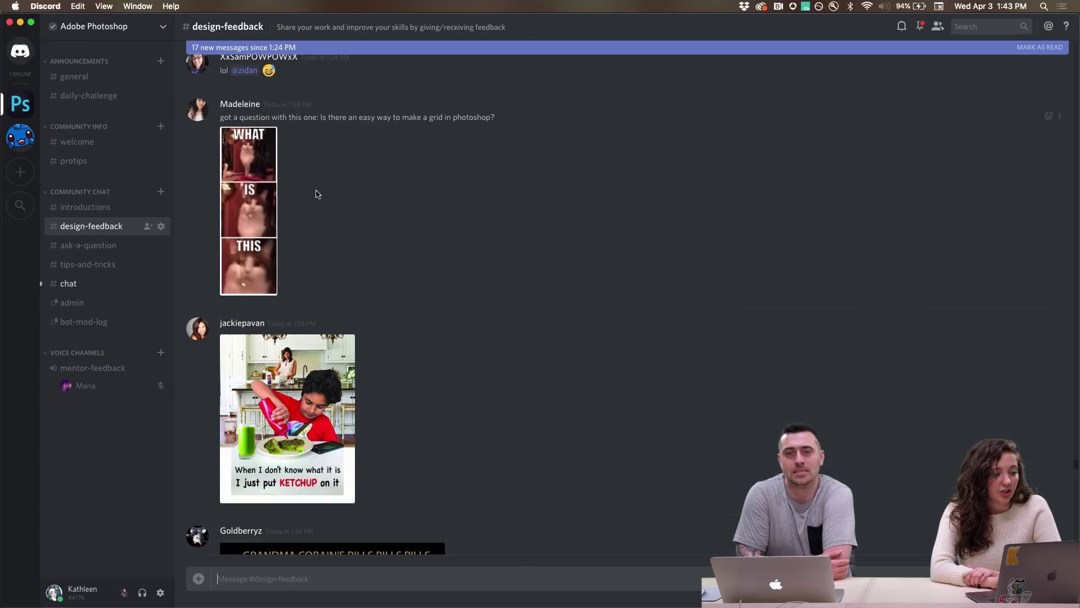
scroll(314, 193, down, 2)
click(282, 337)
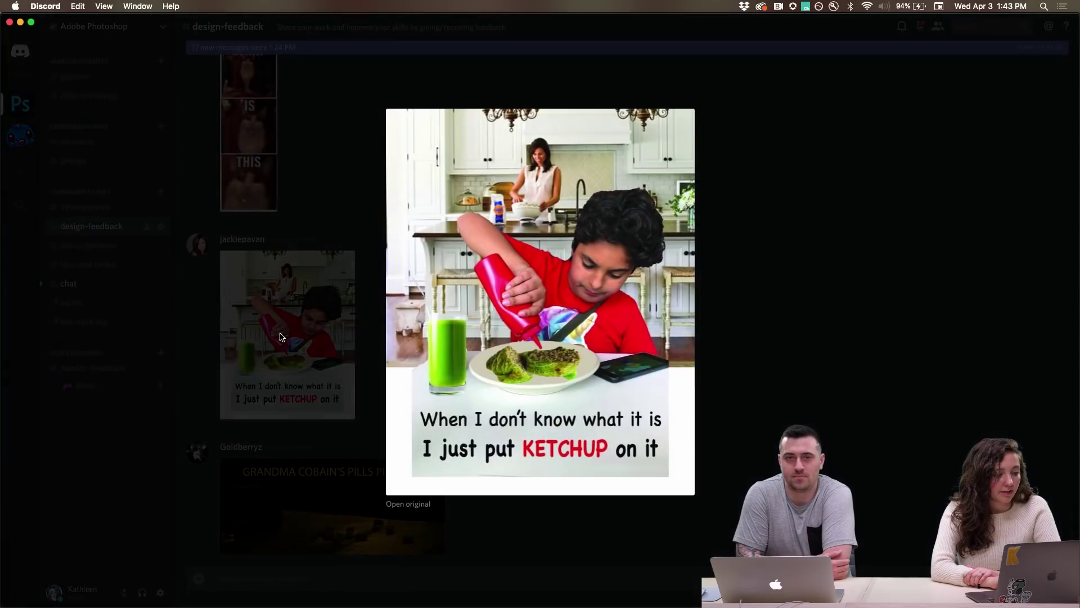
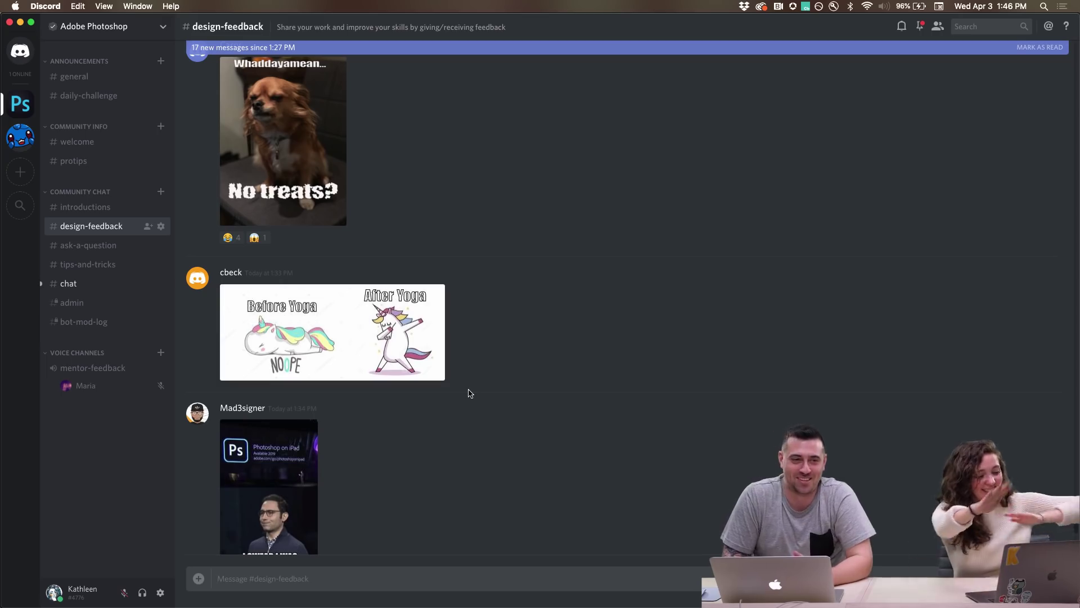
View the "I swear I was just presenting the product" Photoshop on iPad meme twice at full size and close it
scroll(575, 373, down, 3)
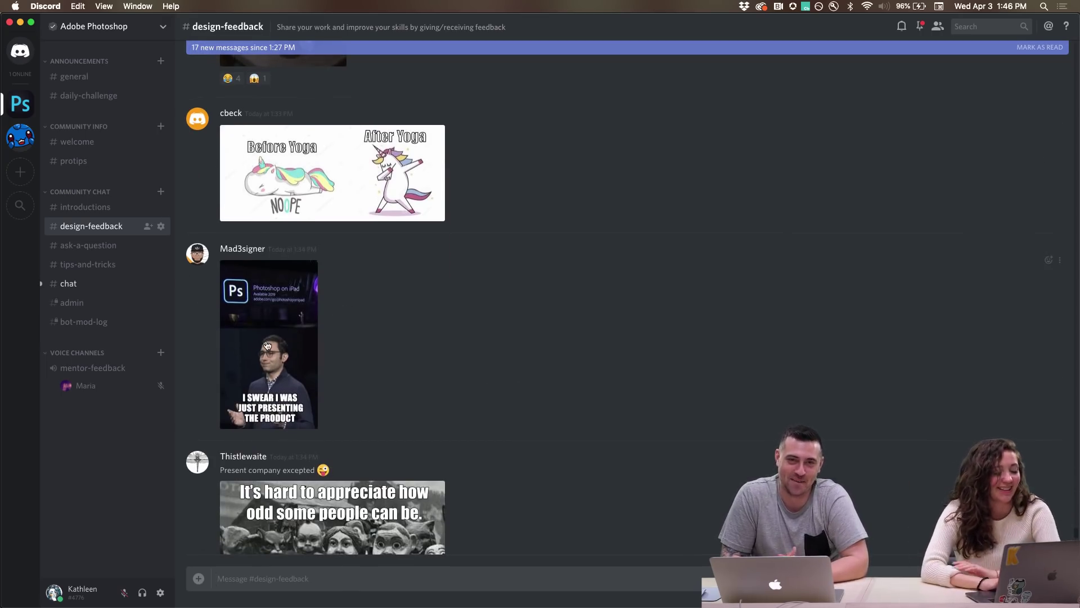
click(296, 334)
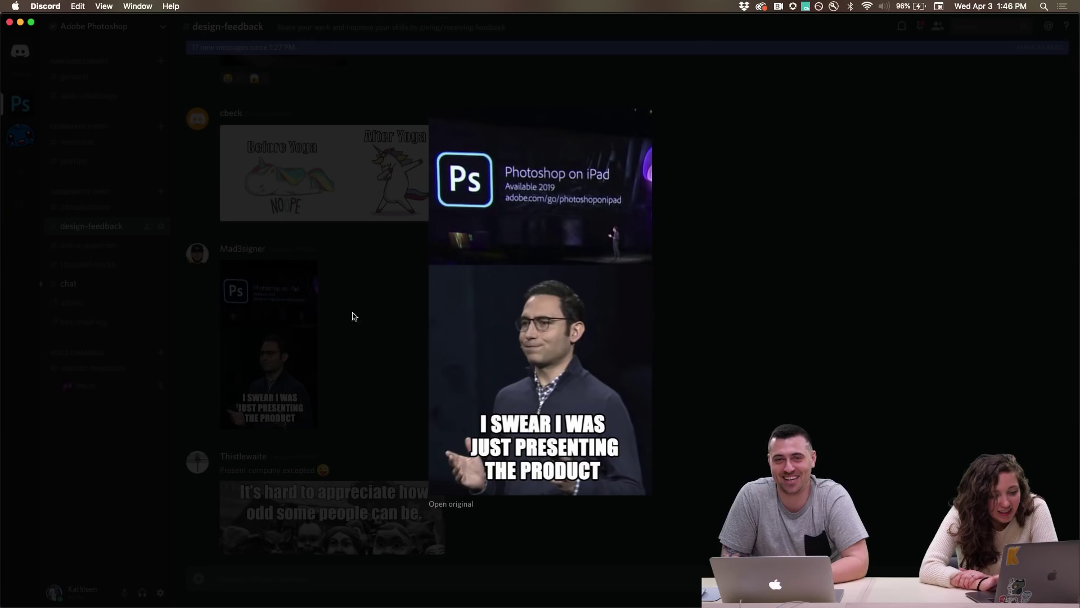
click(361, 328)
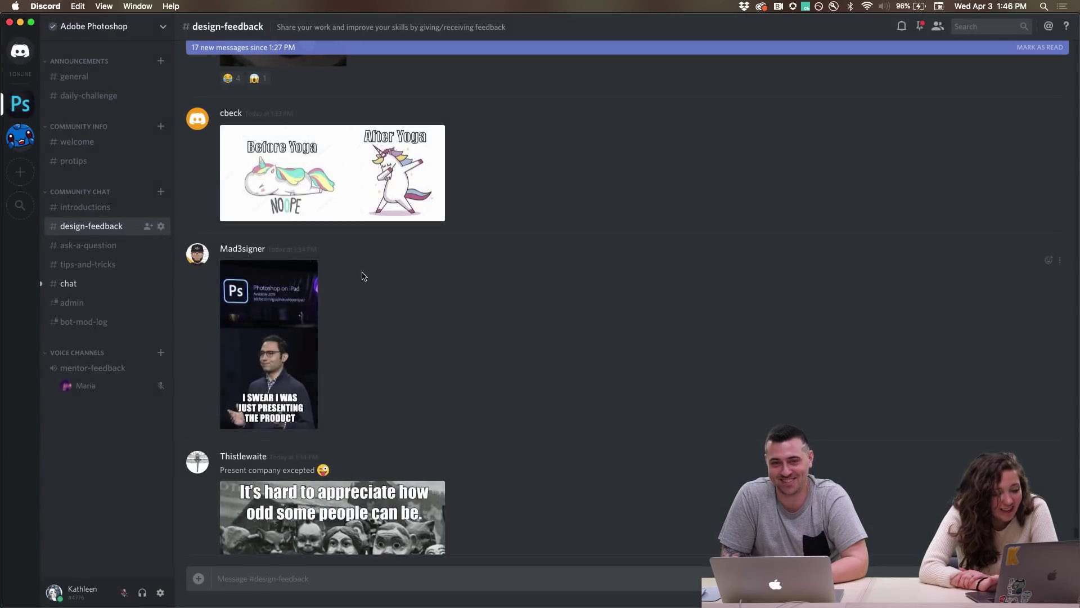
scroll(364, 277, down, 4)
scroll(364, 277, up, 2)
click(267, 277)
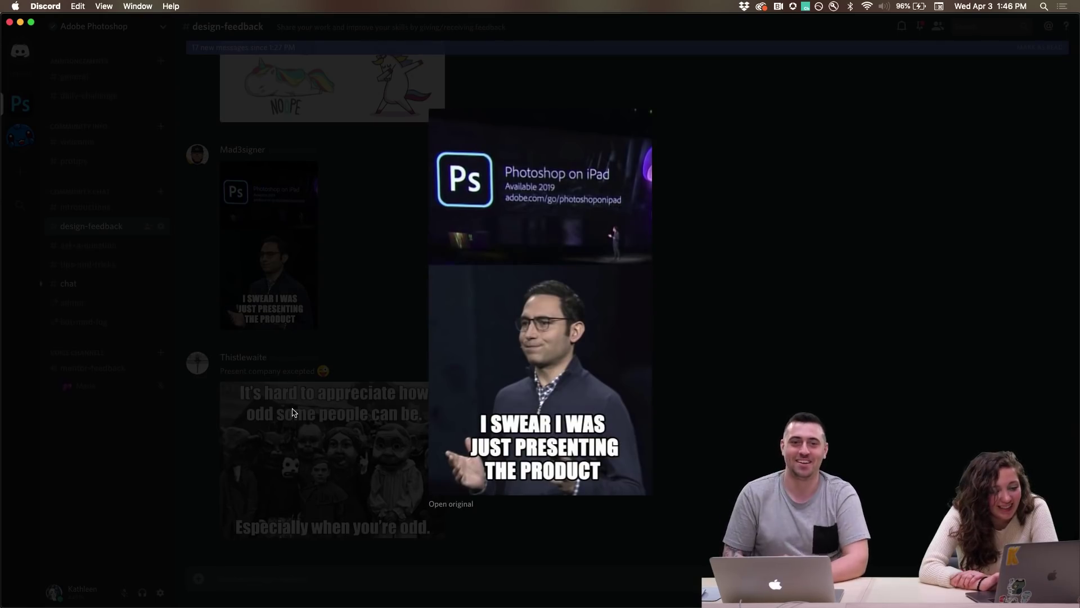
click(295, 429)
View the "It's hard to appreciate how odd some people can be" meme at full size, close it and stay around its post
scroll(487, 333, down, 3)
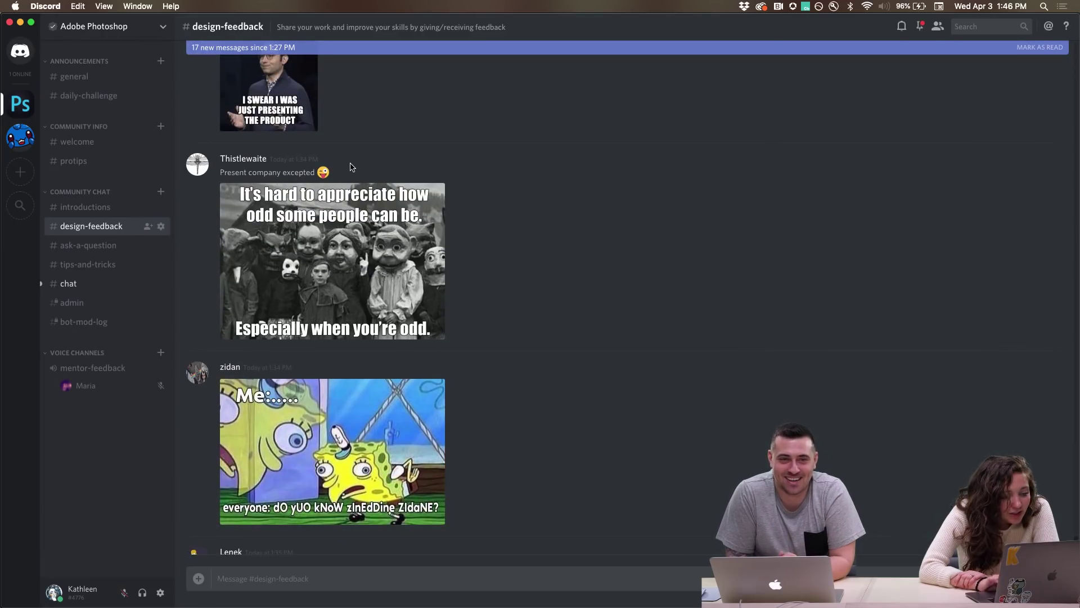
click(330, 276)
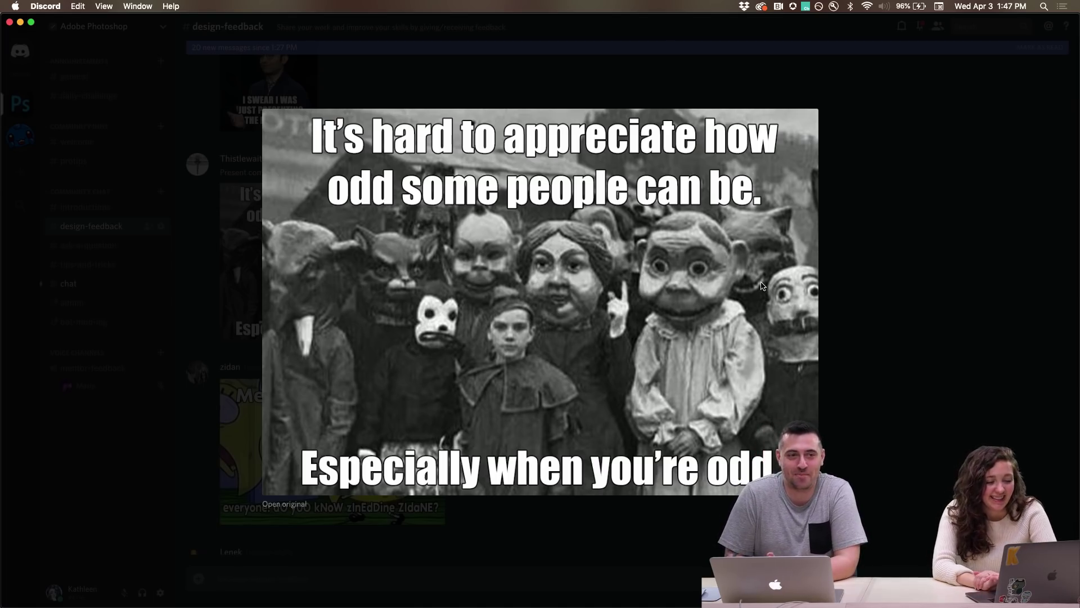
click(891, 304)
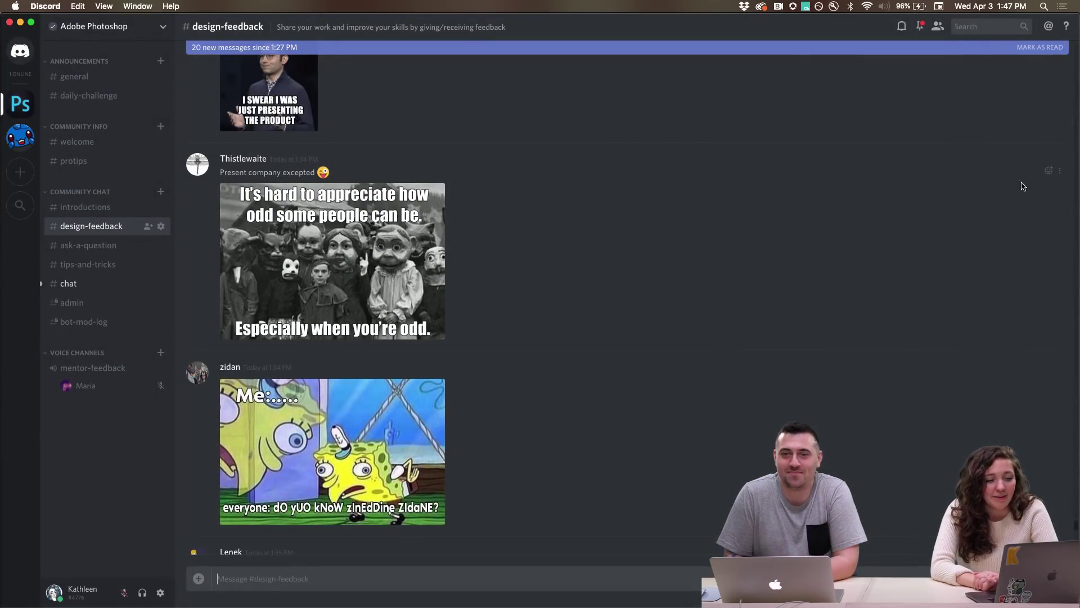
scroll(806, 292, down, 2)
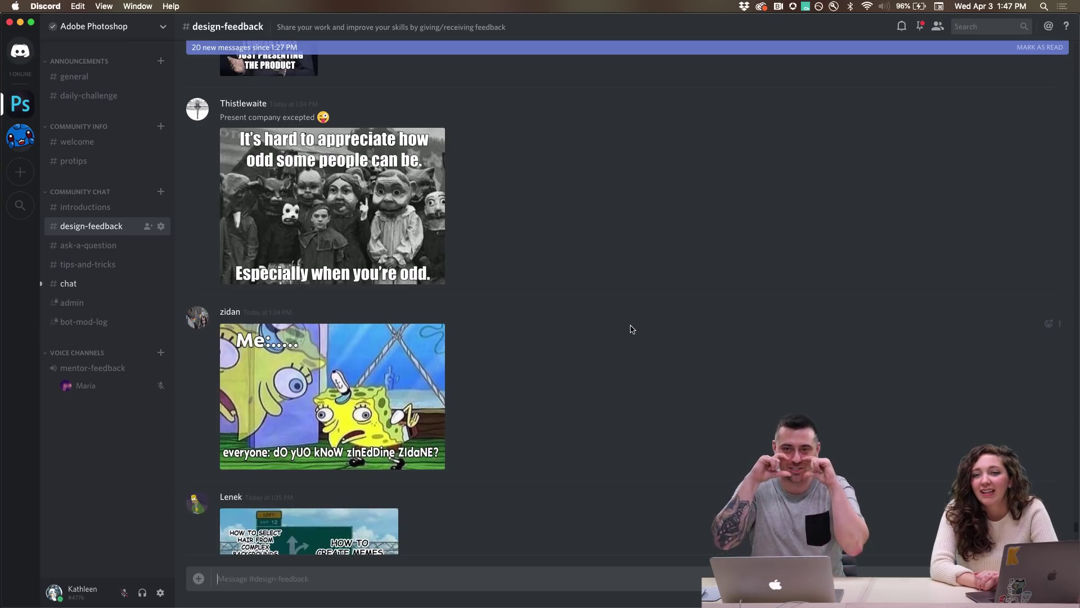
scroll(632, 329, up, 2)
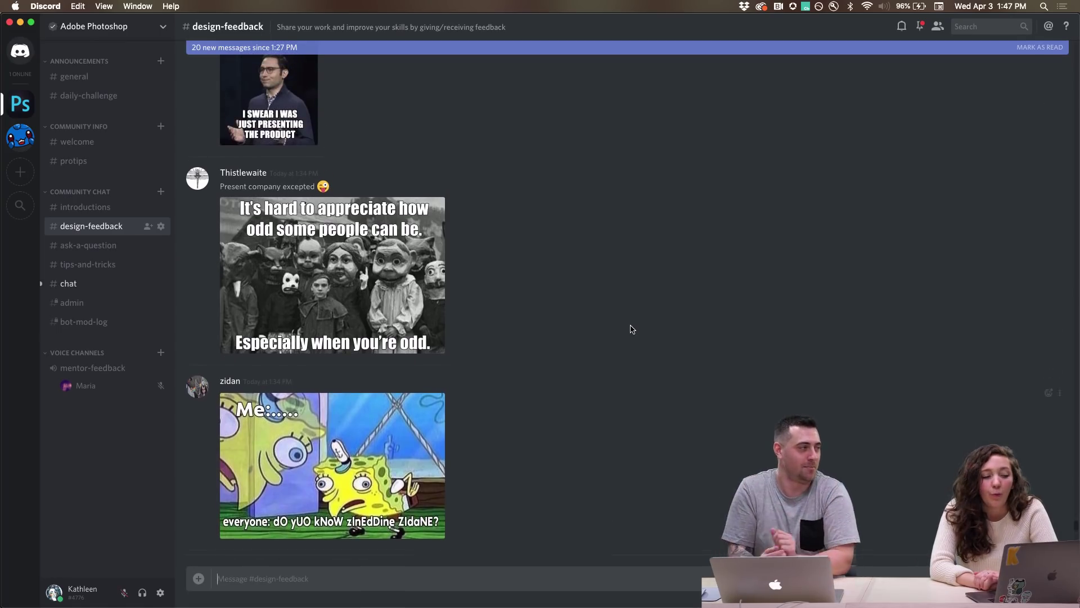
scroll(489, 261, down, 1)
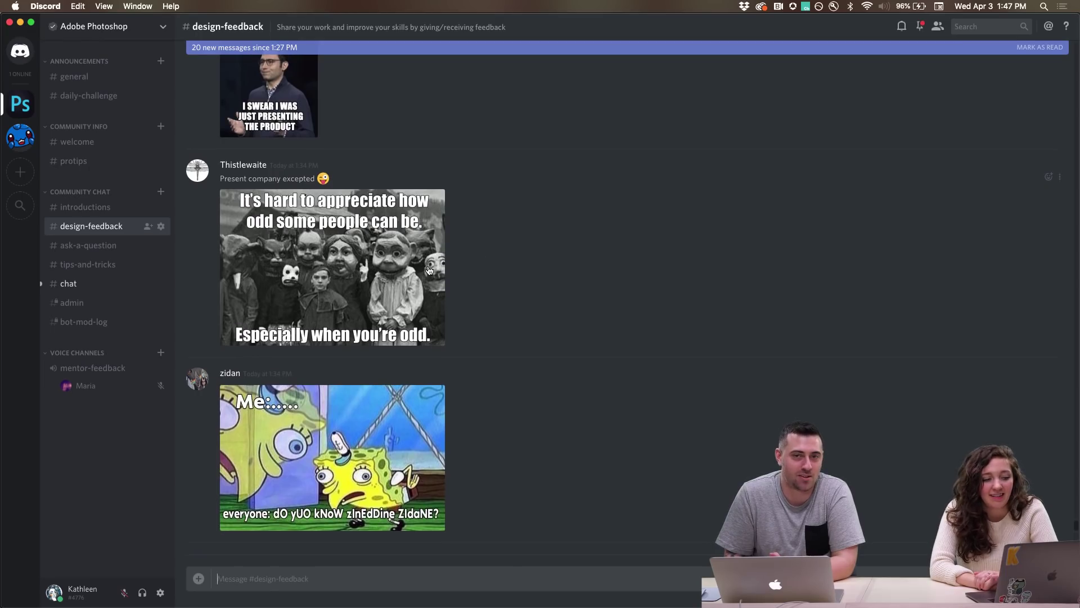
View the SpongeBob "dO yUO kNoW zInEdDine ZIdaNE?" meme twice at full size and close it
scroll(511, 299, down, 3)
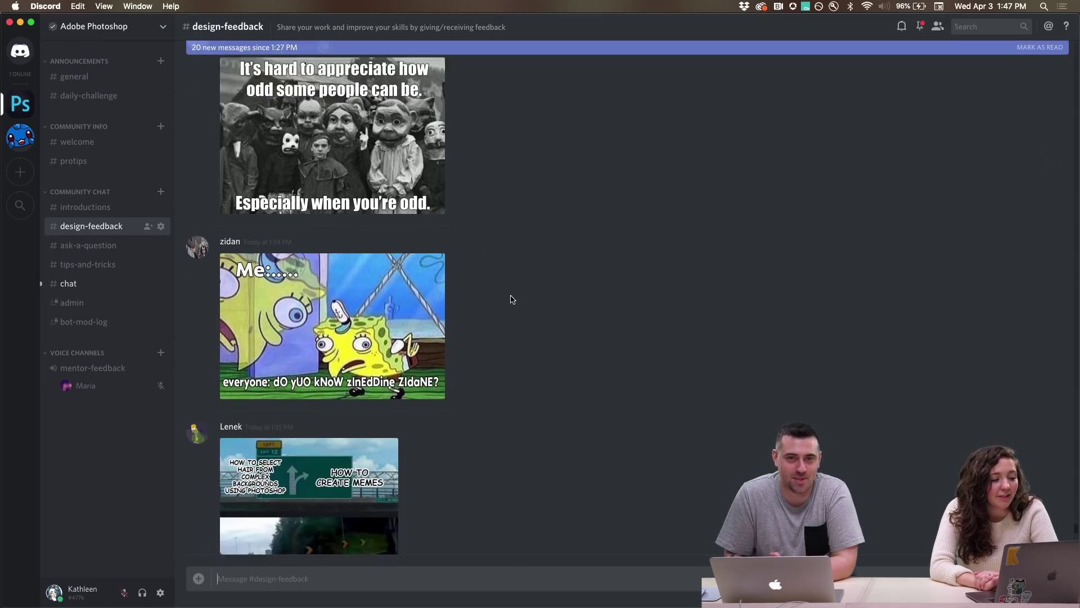
scroll(493, 345, up, 1)
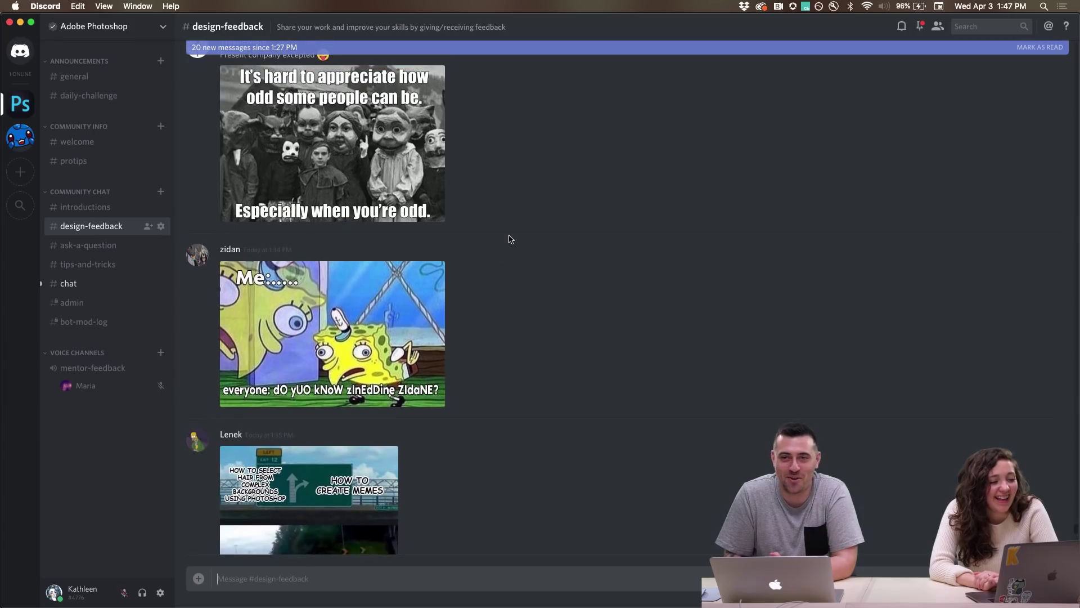
scroll(497, 301, down, 1)
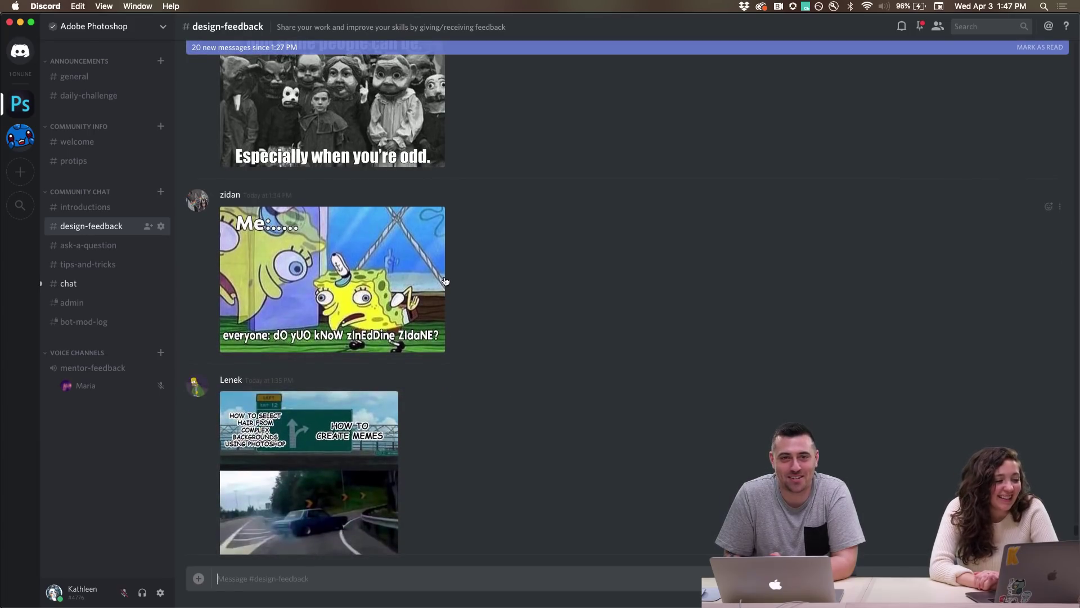
click(395, 251)
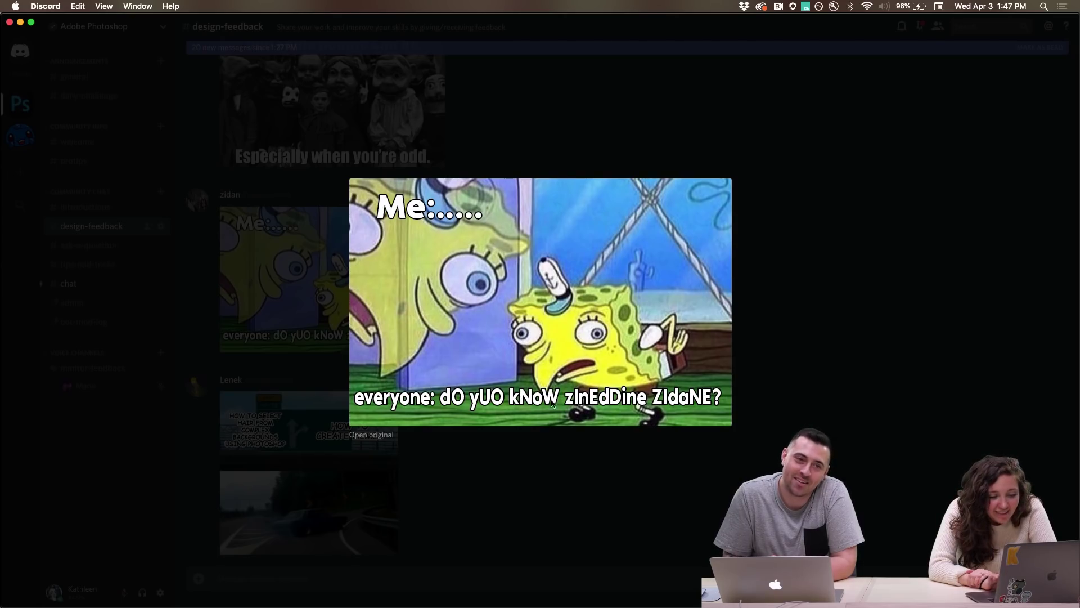
click(276, 361)
click(295, 318)
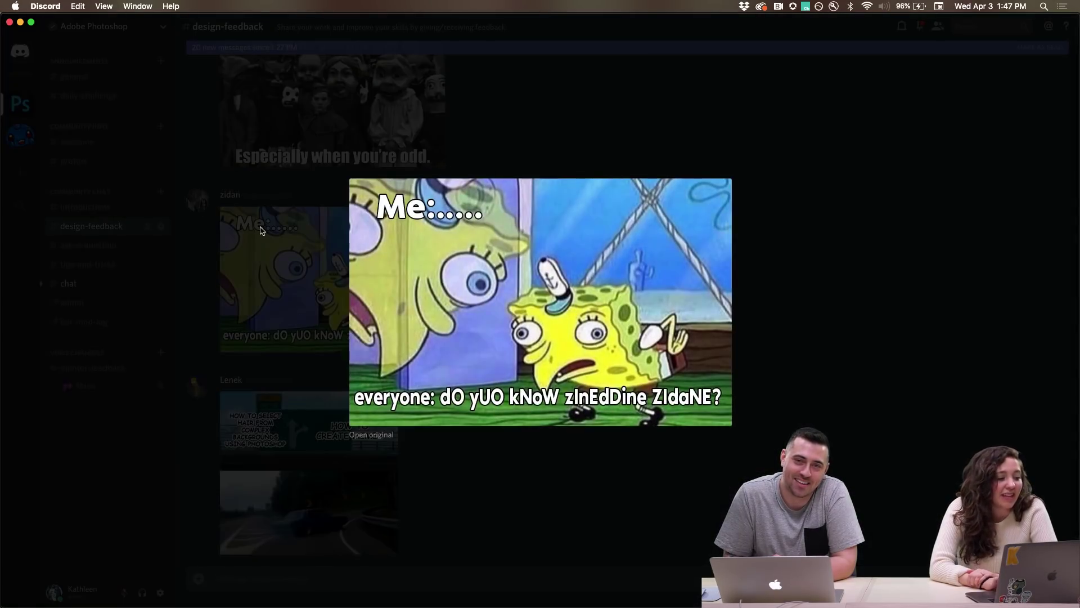
click(804, 324)
View the highway exit "How to create memes" image at full size and close it
scroll(615, 297, down, 2)
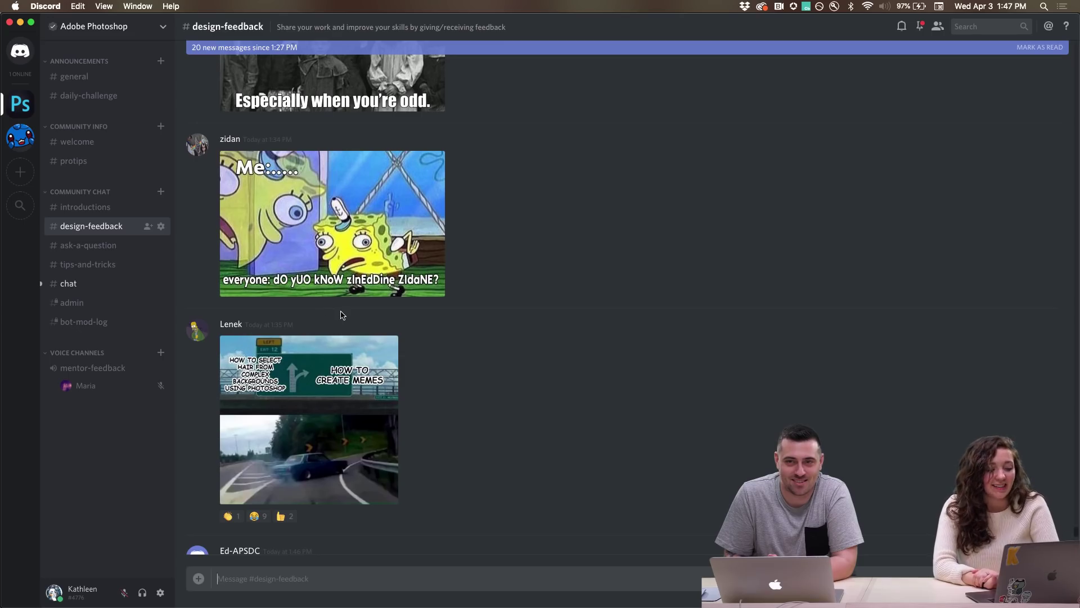
scroll(342, 316, down, 4)
click(315, 250)
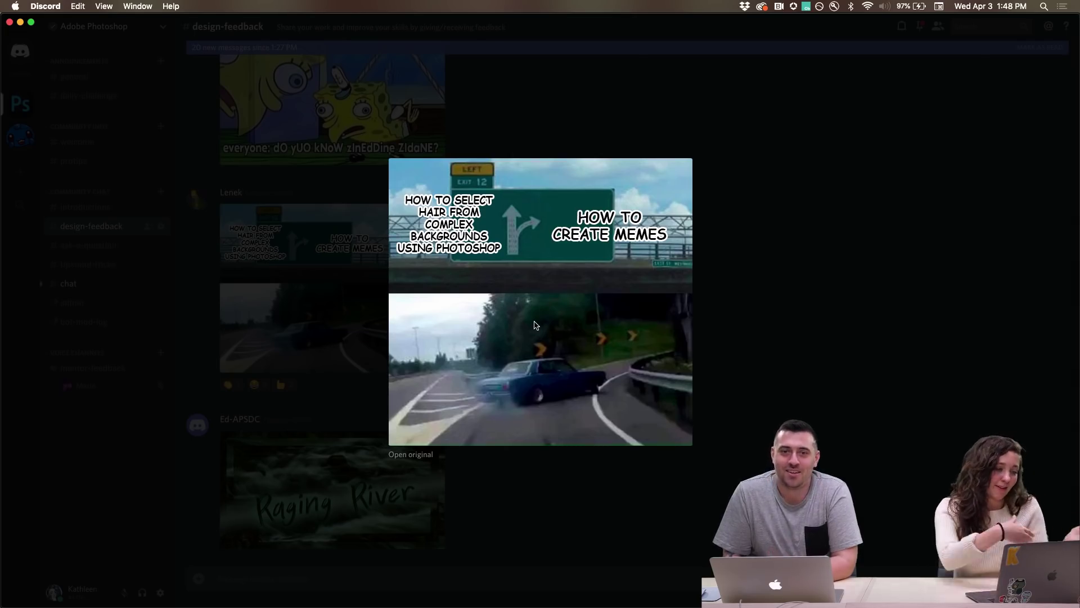
click(313, 386)
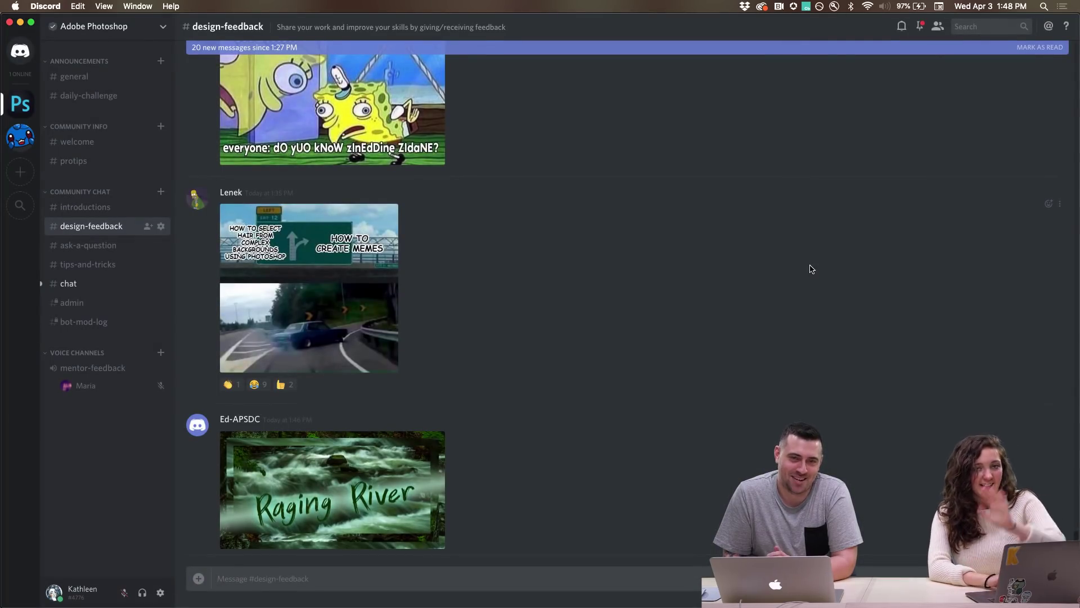
View the "I will sell my soul for clever meme ideas" meme at full size, close it and react with the dark-haired character emoji
scroll(749, 306, down, 2)
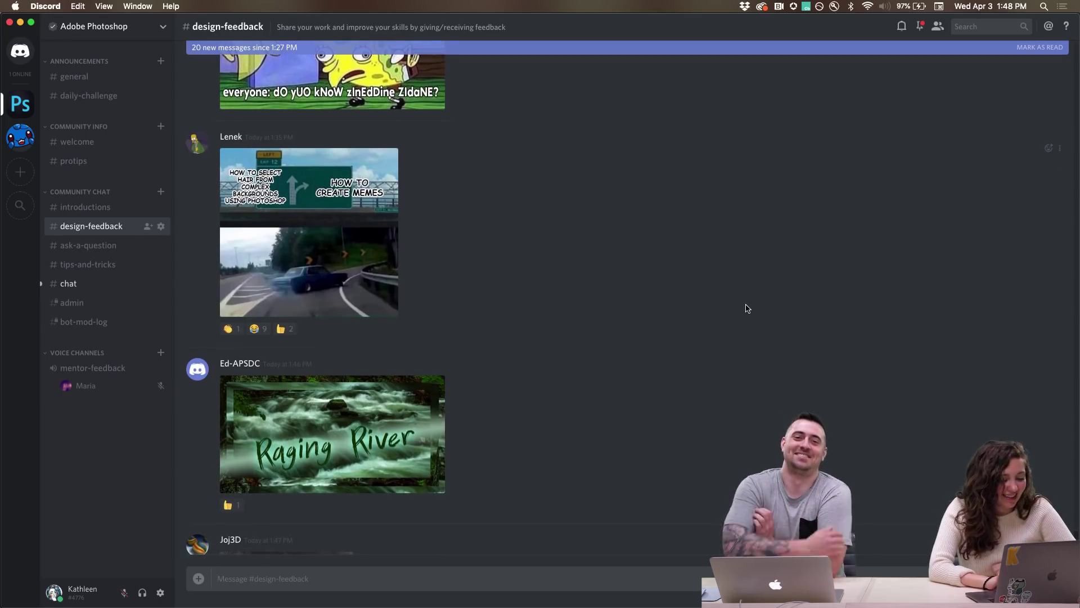
scroll(747, 308, down, 10)
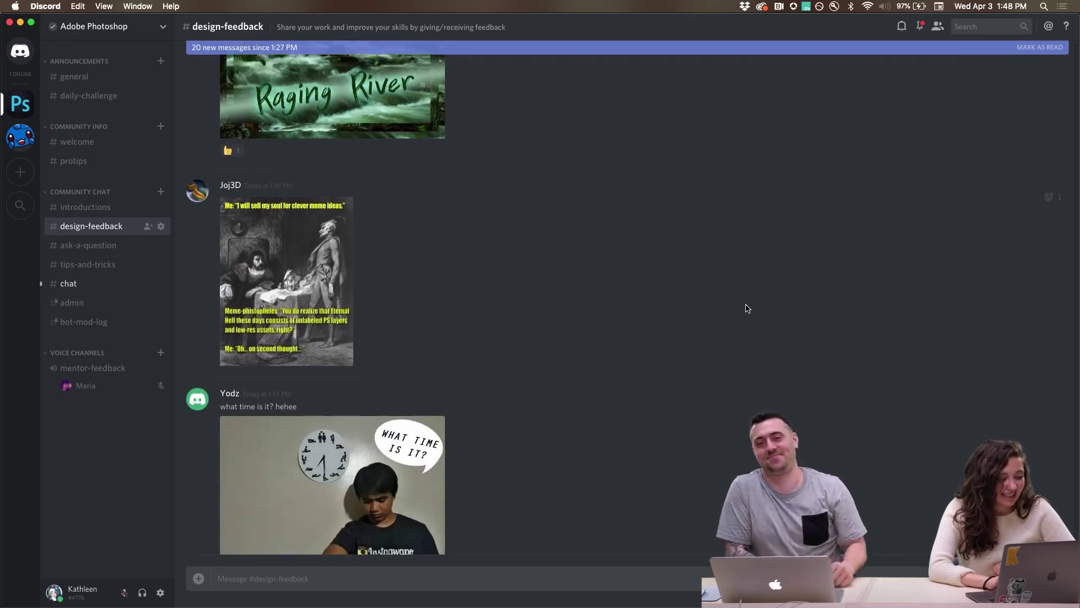
scroll(747, 308, down, 1)
click(303, 275)
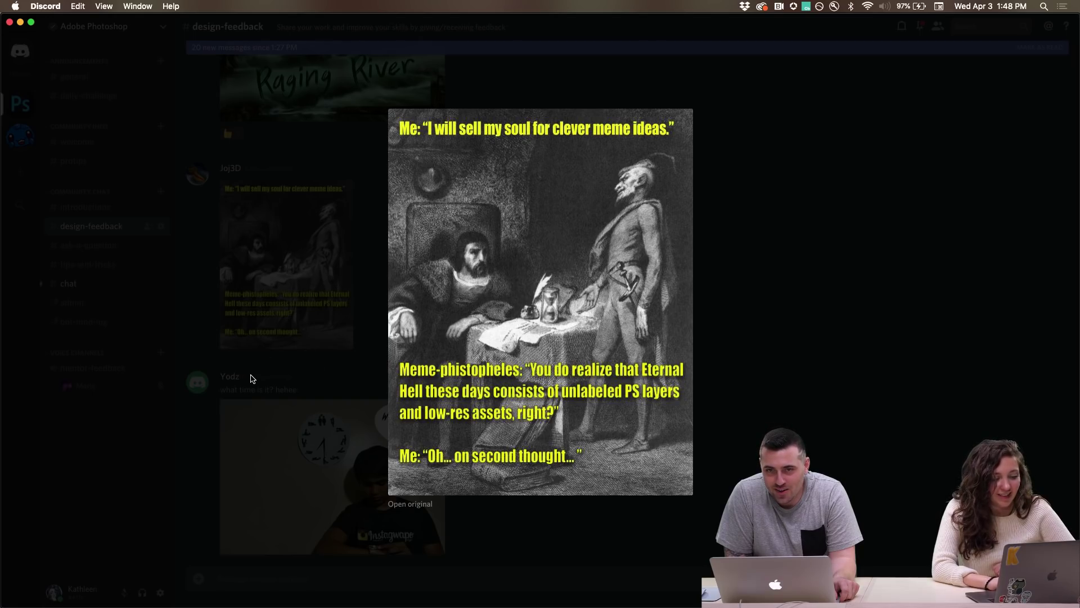
click(260, 290)
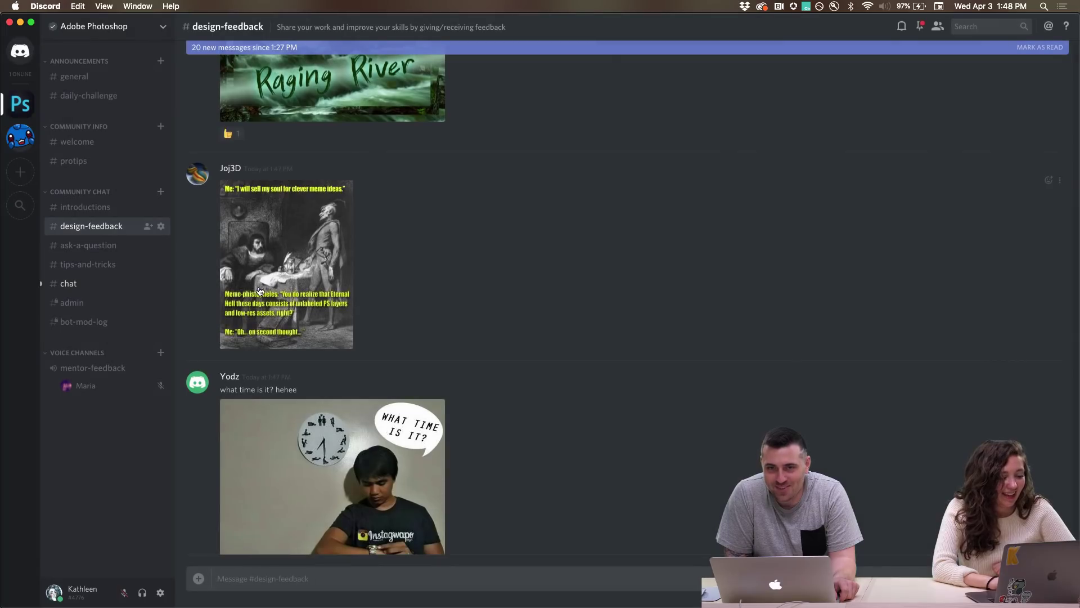
click(1048, 180)
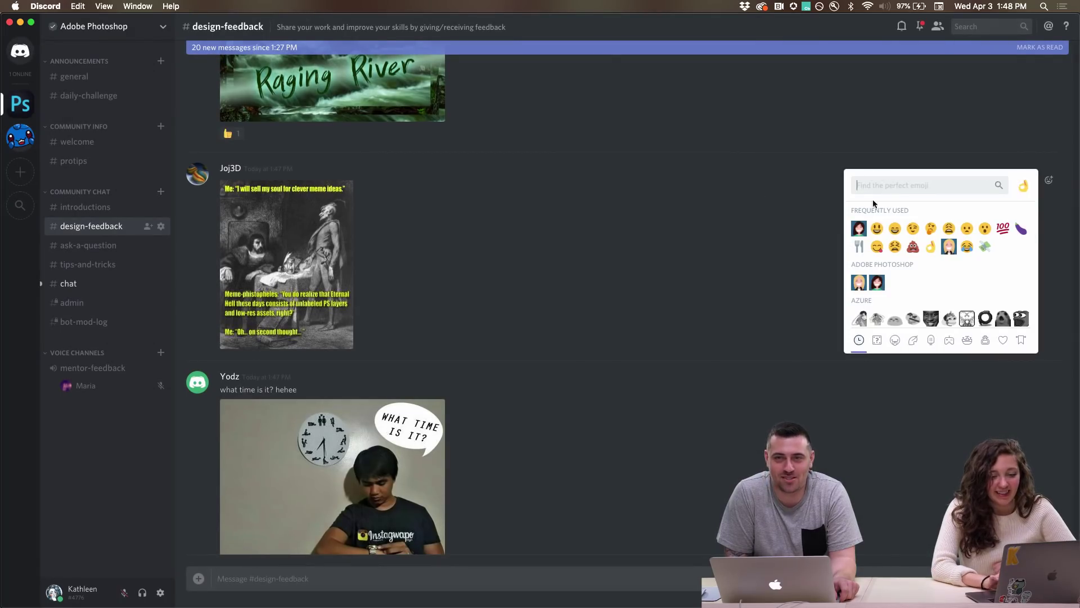
click(858, 228)
View the "What time is it?" wall clock meme at full size, close it and return to the "Raging River" image
scroll(252, 275, down, 1)
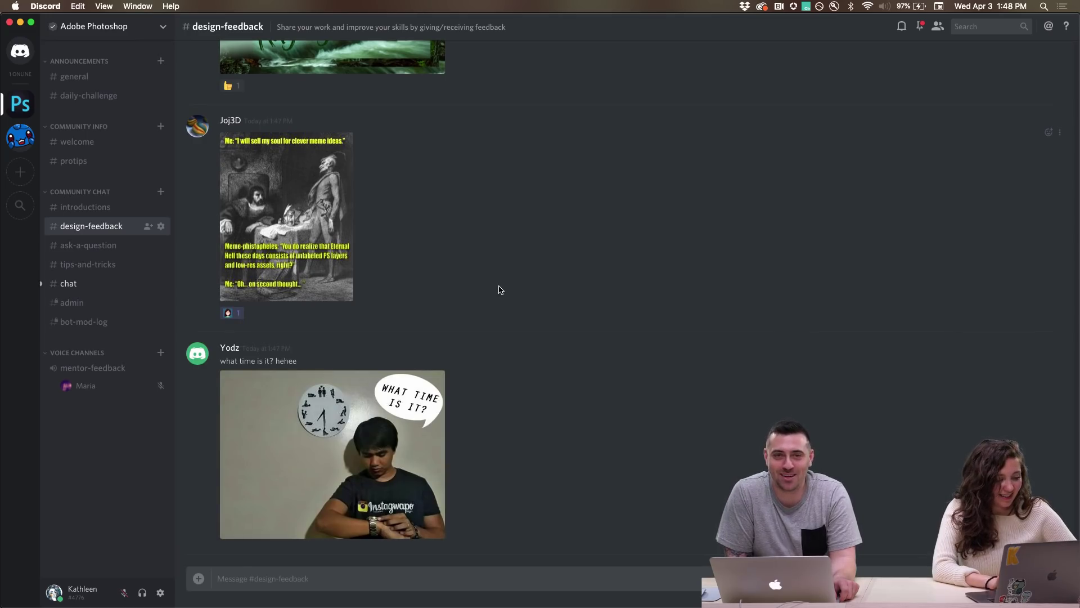
click(354, 447)
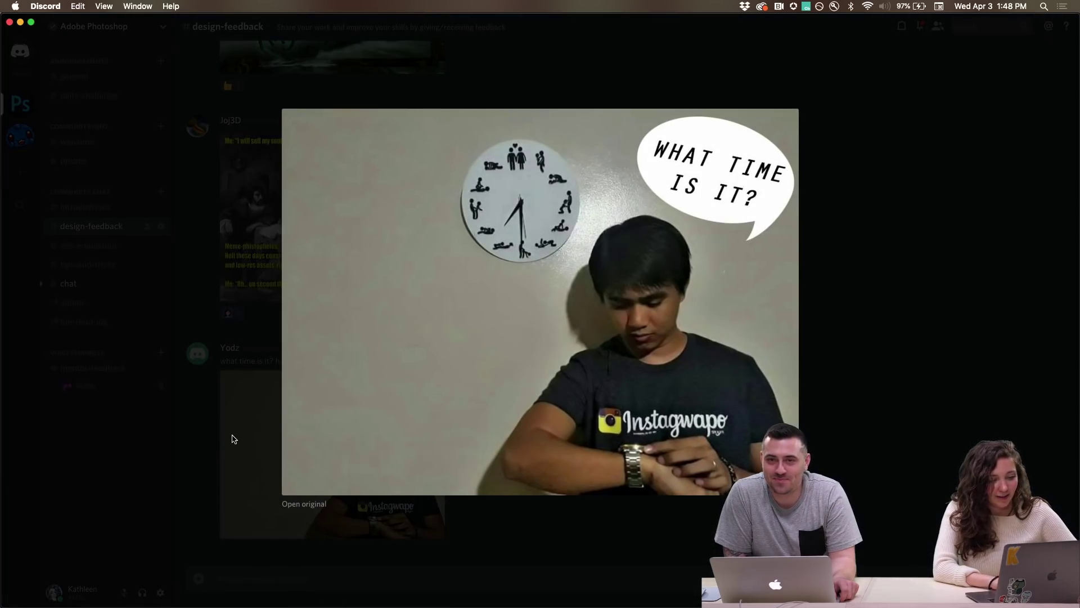
click(157, 446)
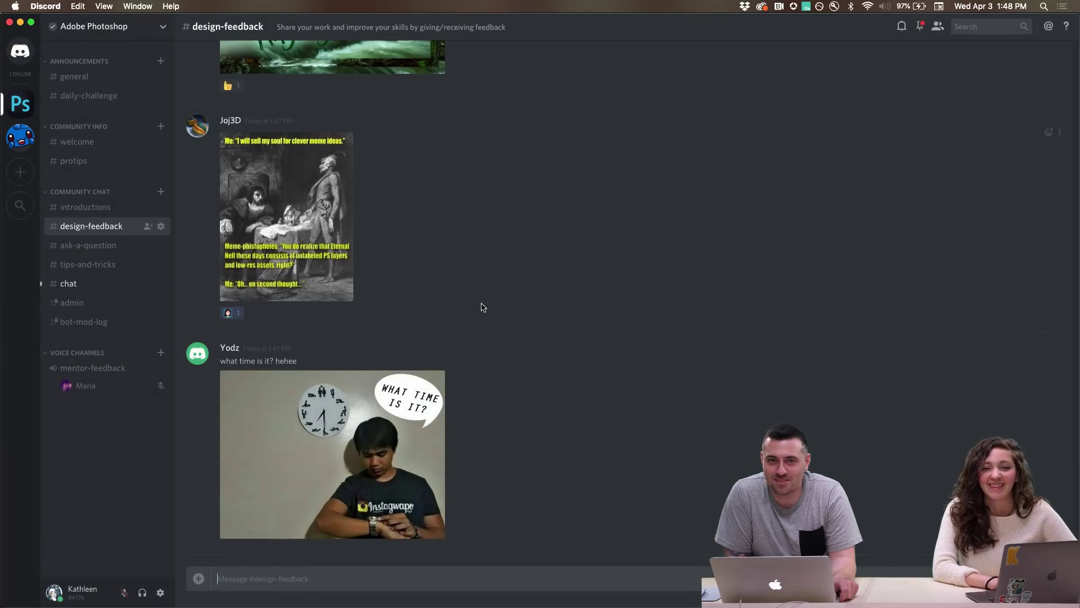
scroll(482, 307, up, 5)
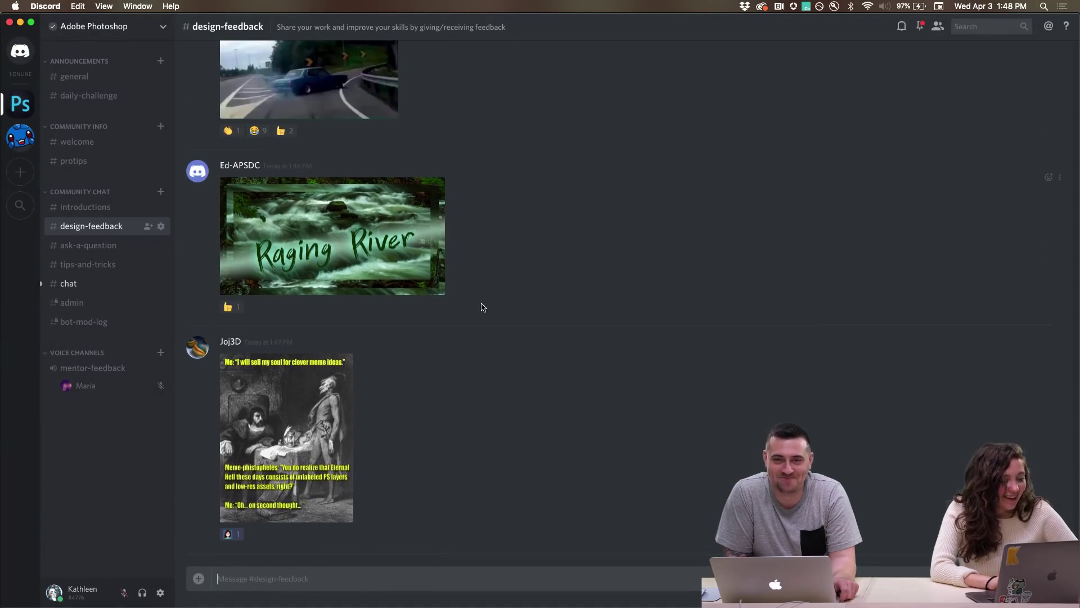
scroll(482, 307, down, 1)
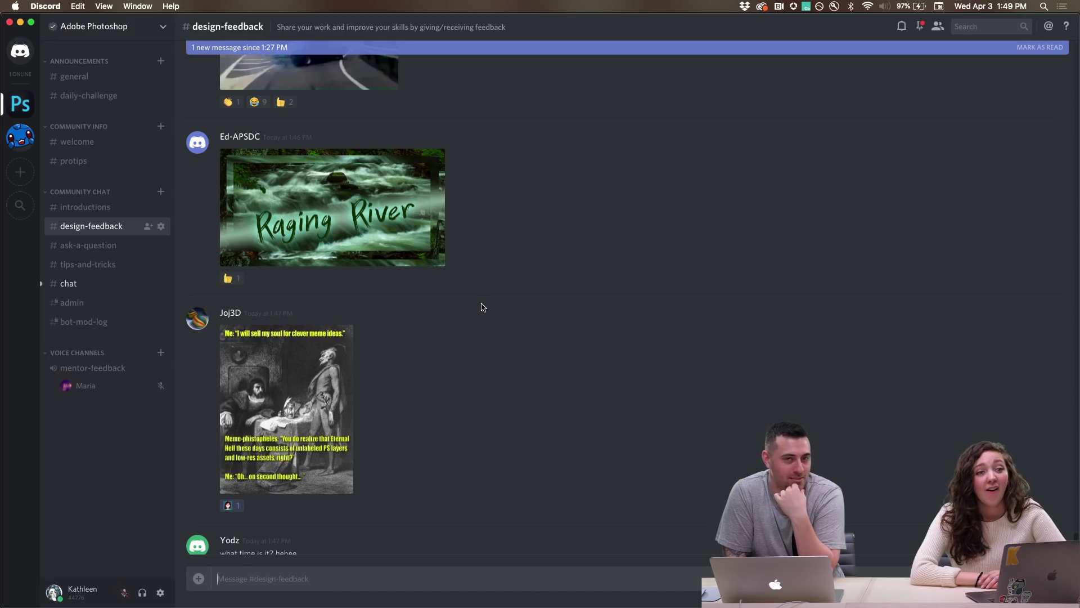
scroll(482, 306, down, 5)
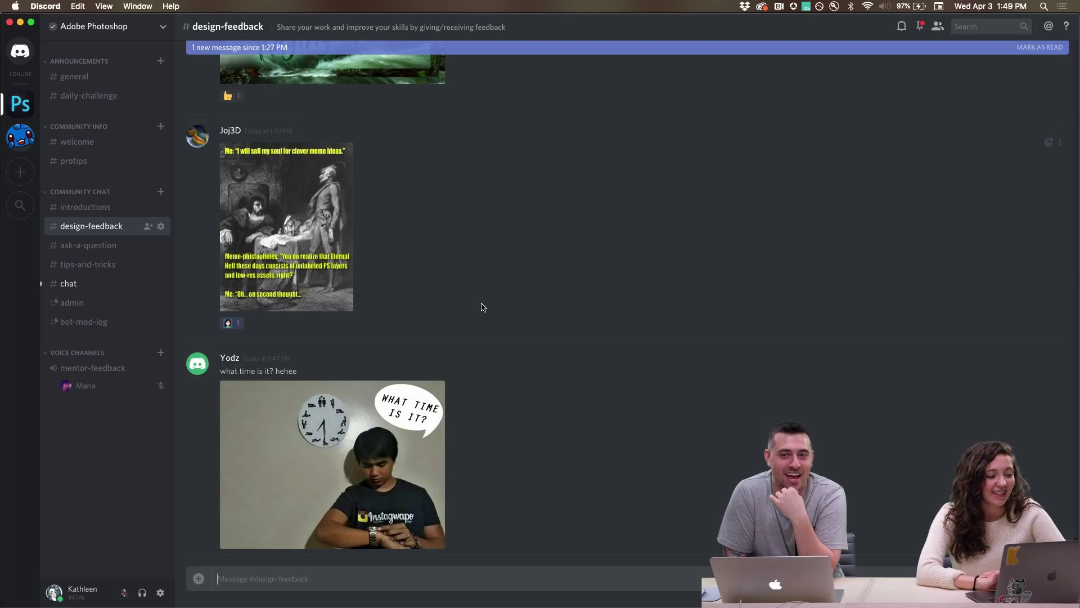
scroll(481, 306, up, 3)
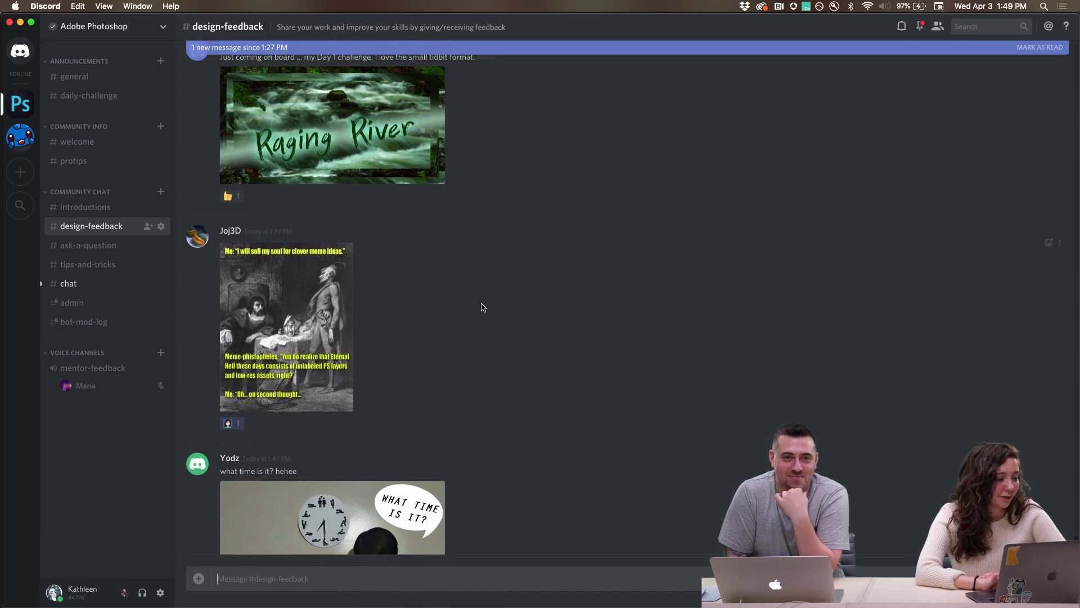
scroll(482, 307, up, 5)
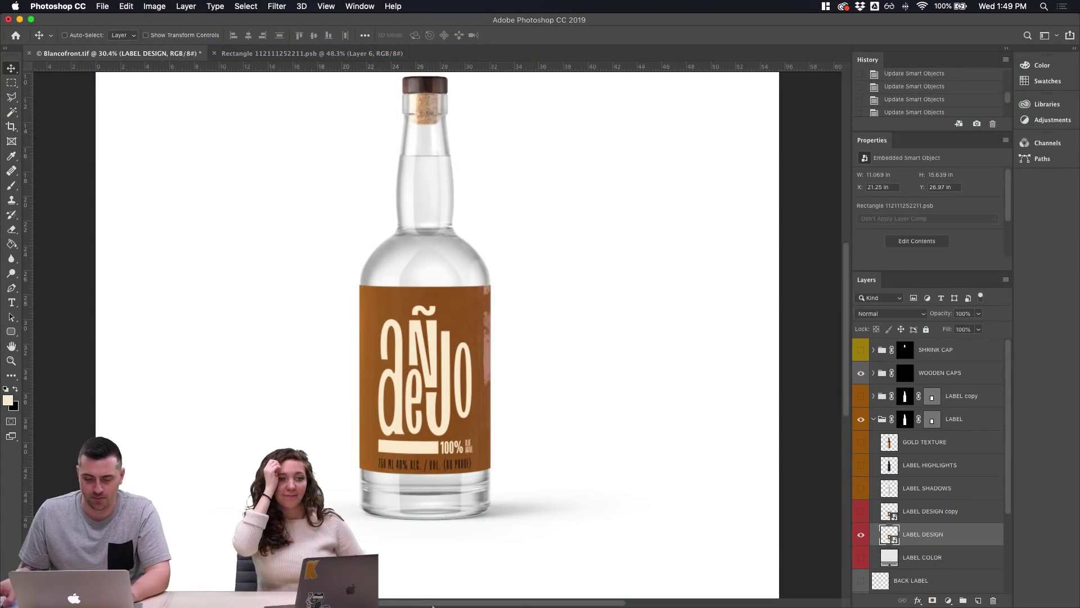
Switch to Illustrator, look over the Sorbo tequila lettering explorations and close the floating Character panel
click(488, 597)
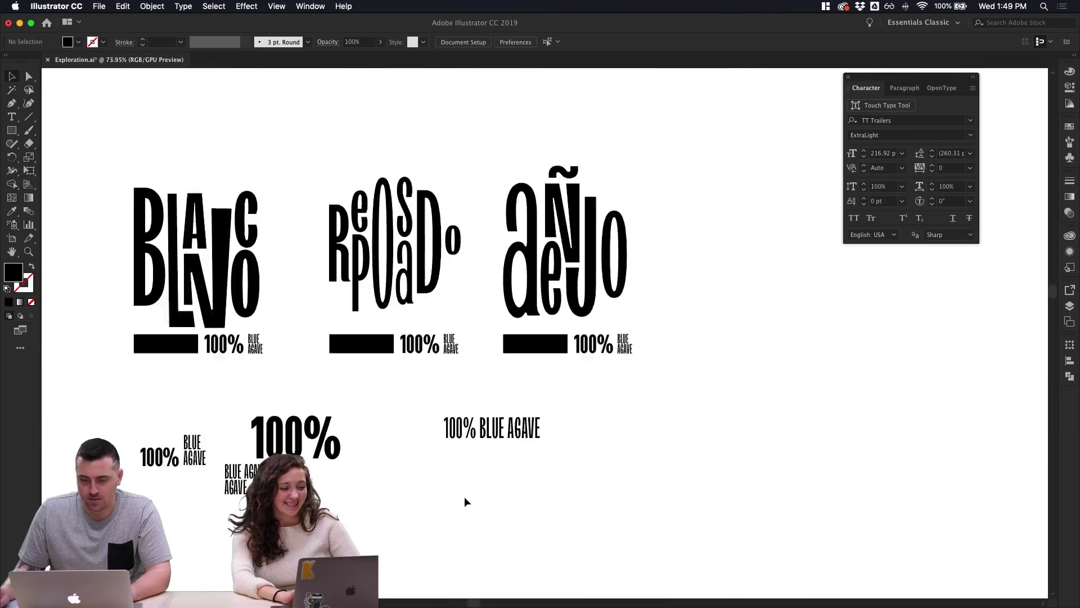
scroll(464, 496, down, 10)
scroll(460, 498, up, 4)
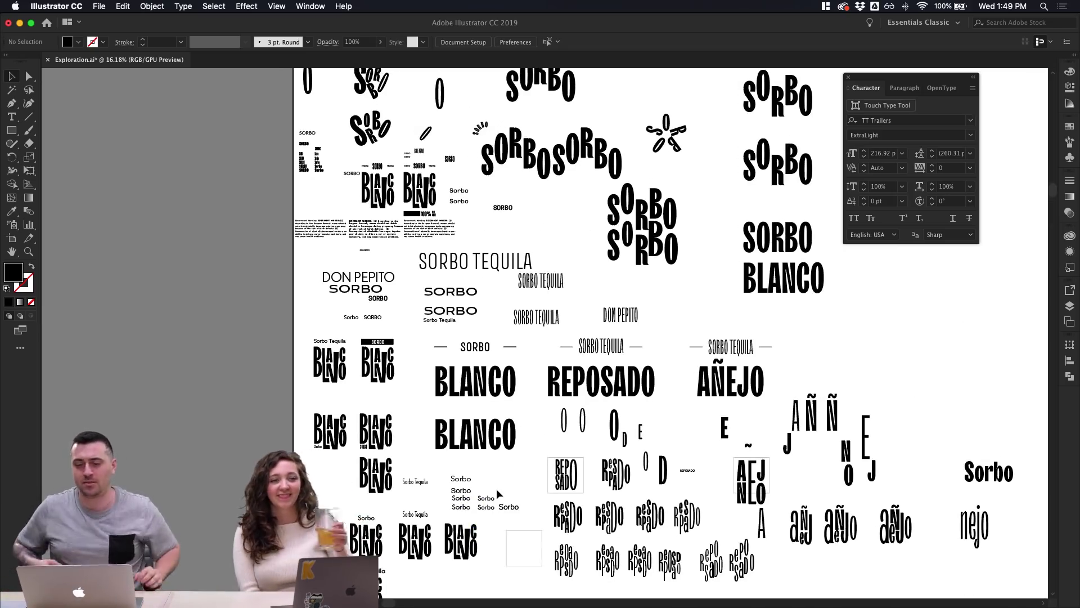
scroll(458, 450, up, 3)
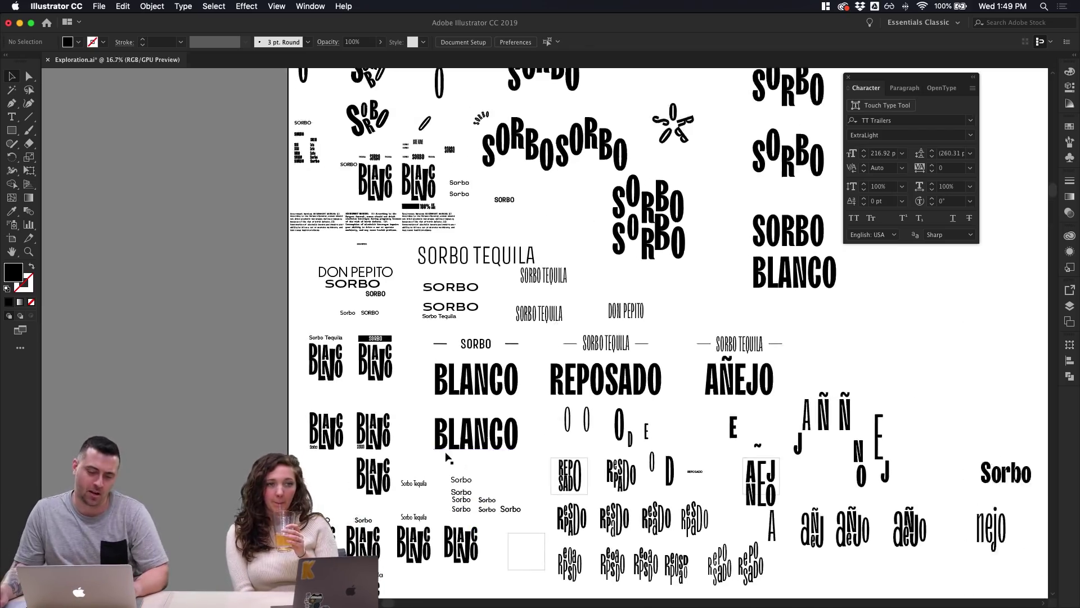
scroll(461, 484, right, 8)
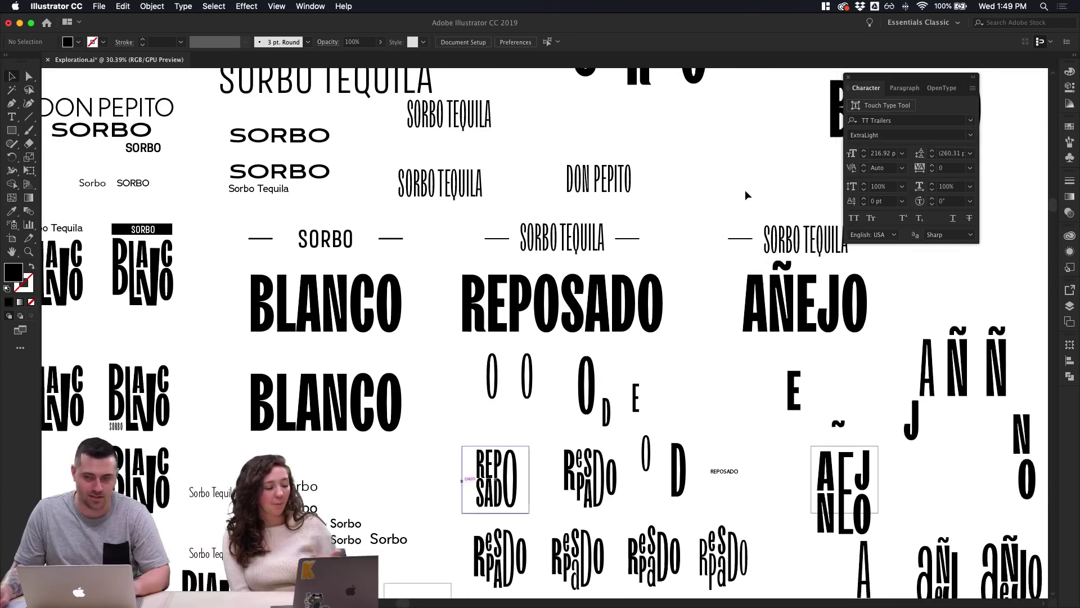
click(847, 77)
Examine the Sorbo brand name and Blanco lettering variations in the exploration document
scroll(477, 214, left, 12)
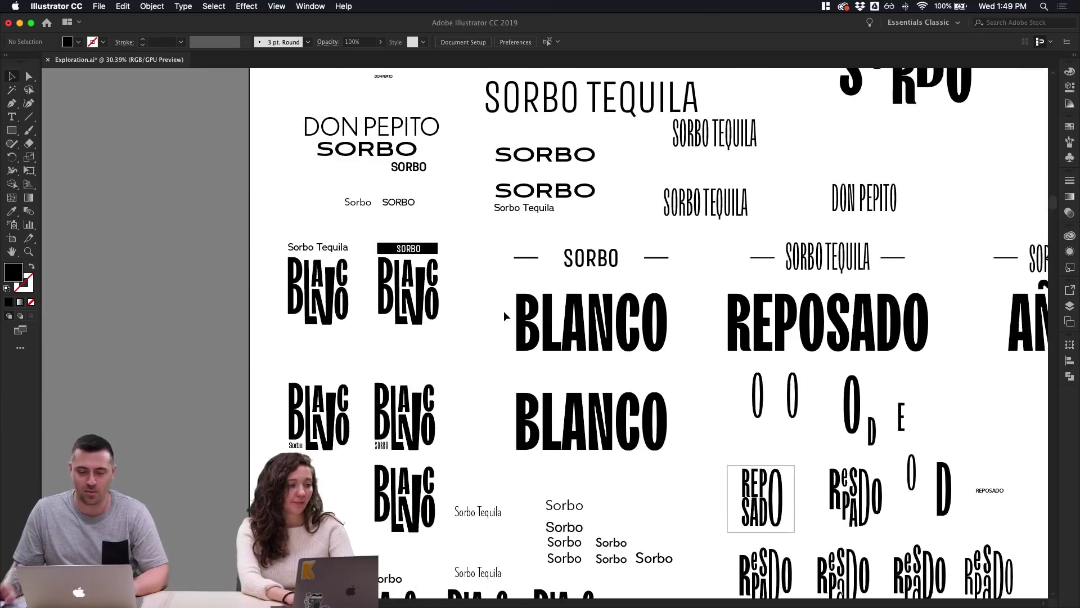
scroll(505, 311, up, 4)
scroll(504, 313, down, 3)
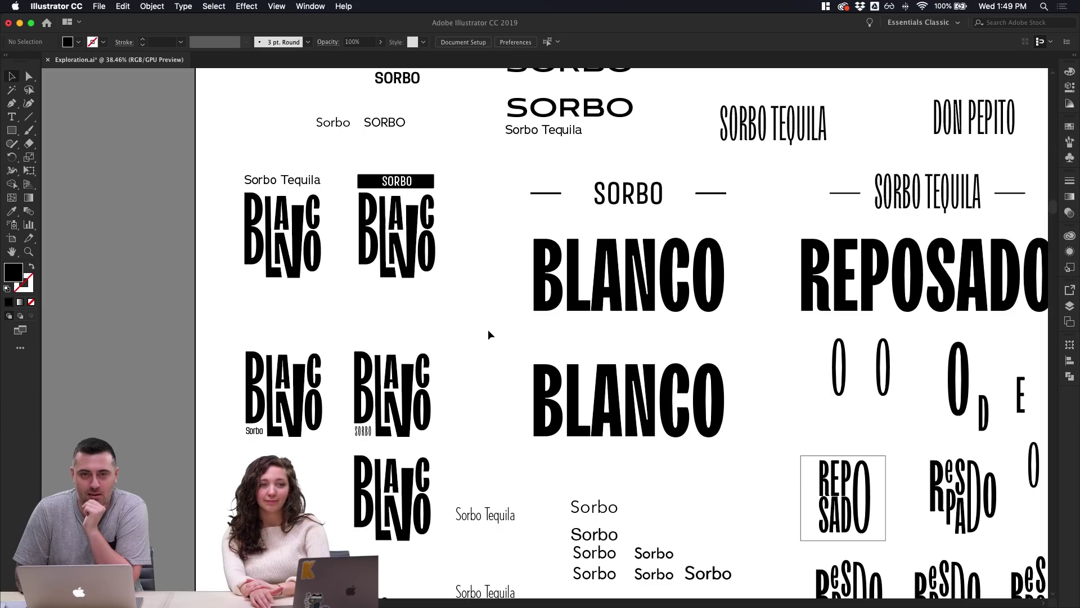
scroll(488, 332, right, 2)
scroll(488, 332, down, 1)
scroll(489, 332, right, 2)
scroll(488, 332, down, 1)
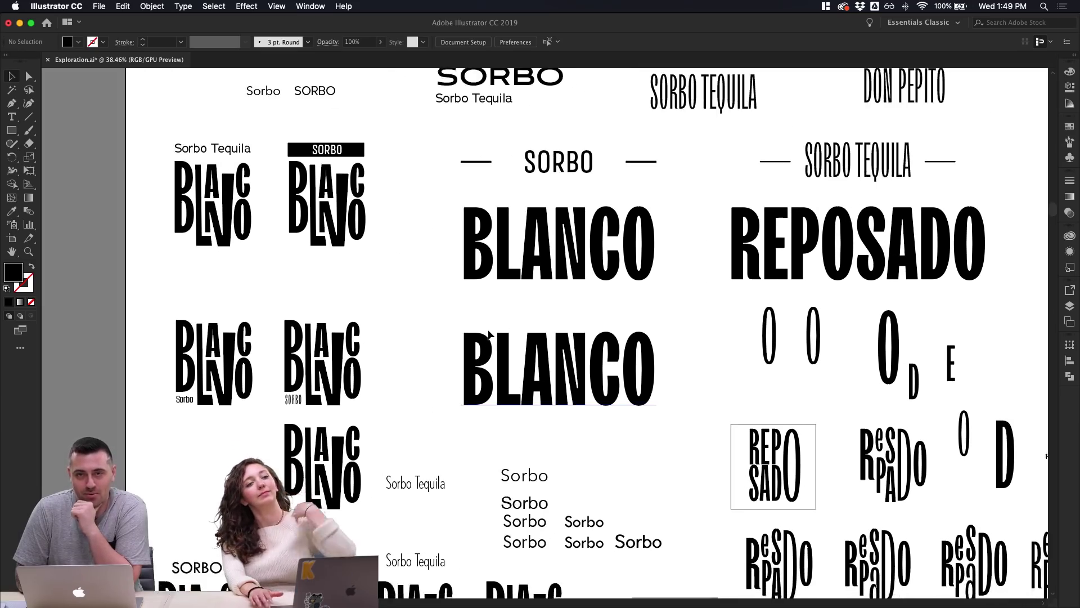
scroll(489, 334, right, 1)
scroll(489, 333, down, 1)
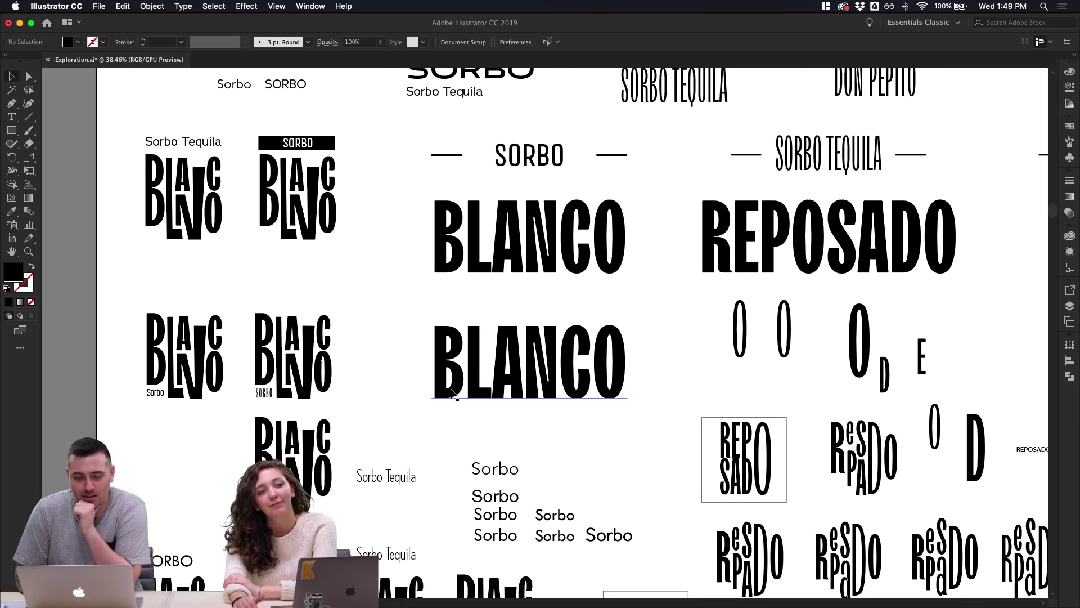
Examine the rows of stacked Reposado and Añejo lettering variations further down the artboard
scroll(452, 392, down, 3)
scroll(453, 394, down, 5)
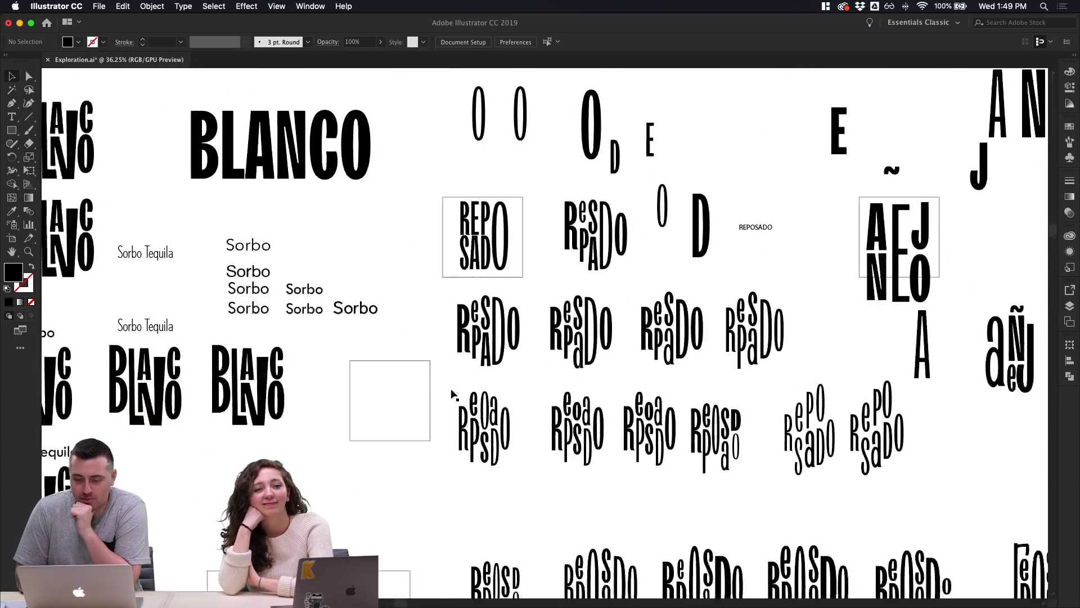
scroll(464, 519, up, 2)
scroll(465, 525, down, 3)
scroll(464, 525, right, 3)
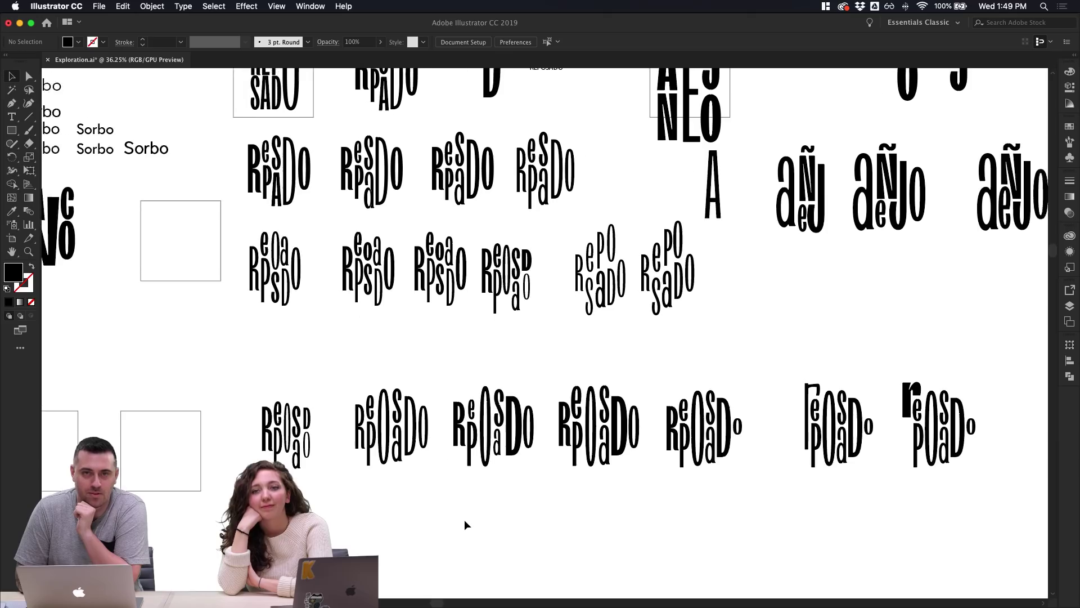
scroll(464, 524, up, 1)
scroll(465, 524, right, 1)
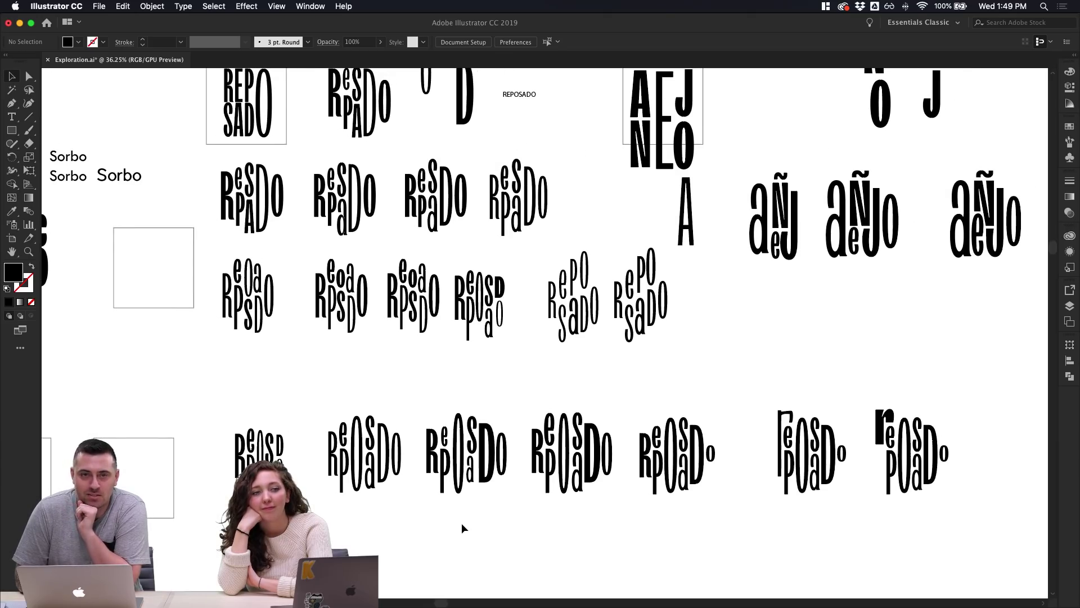
scroll(478, 506, left, 3)
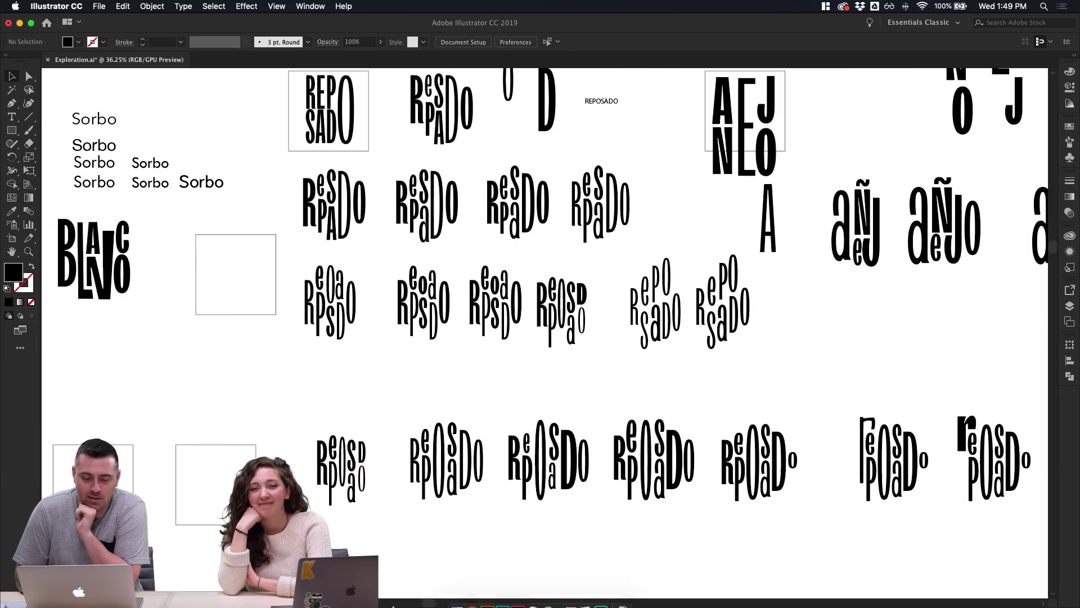
Switch to Photoshop and inspect the Añejo label on the bottle mockup up close
mouse_move(458, 602)
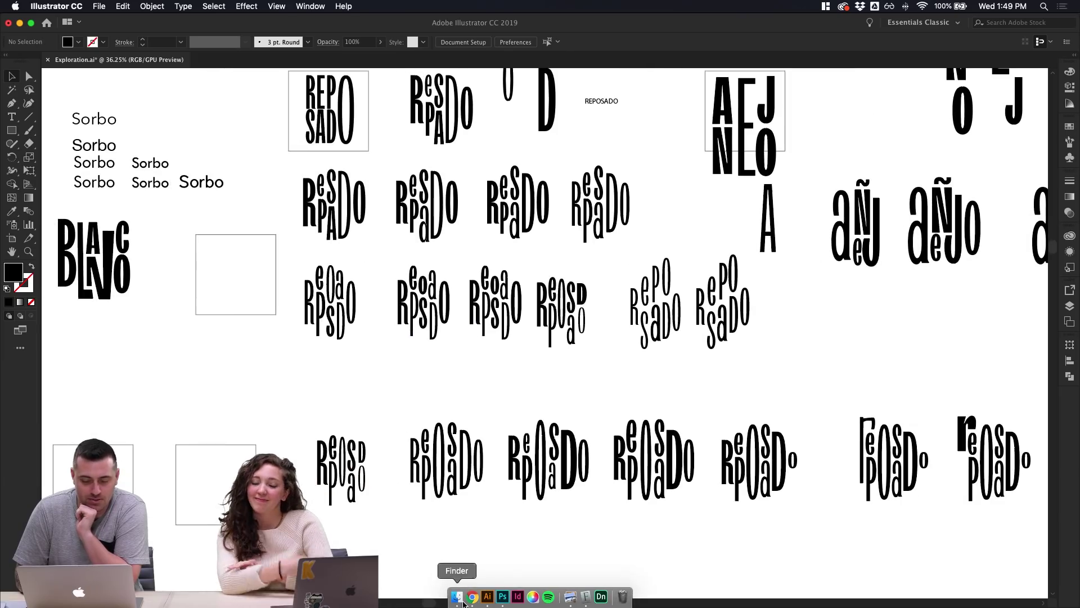
click(503, 597)
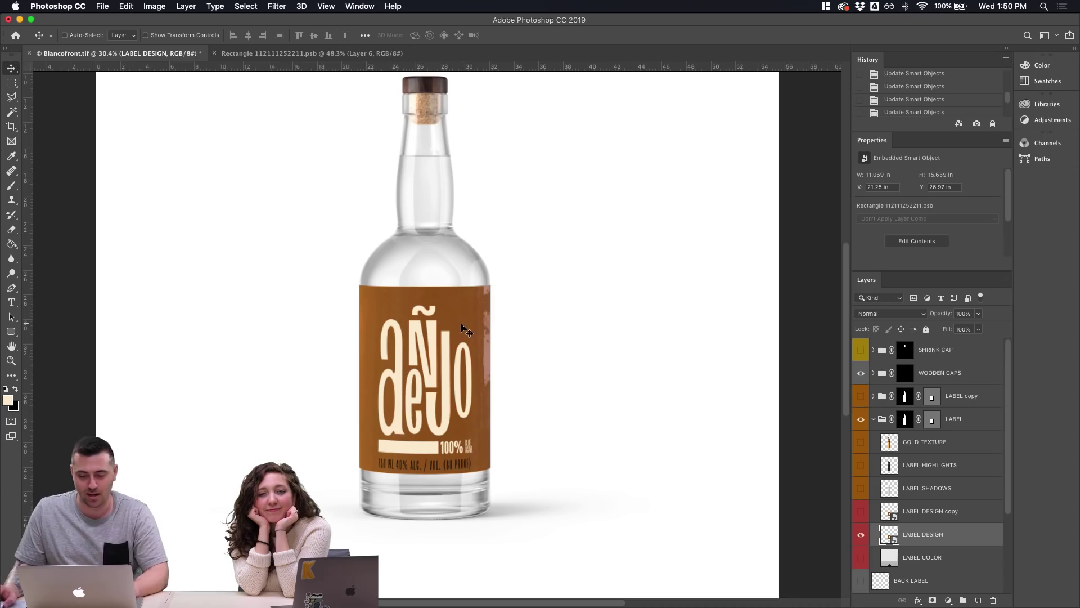
scroll(467, 331, up, 3)
scroll(458, 306, up, 2)
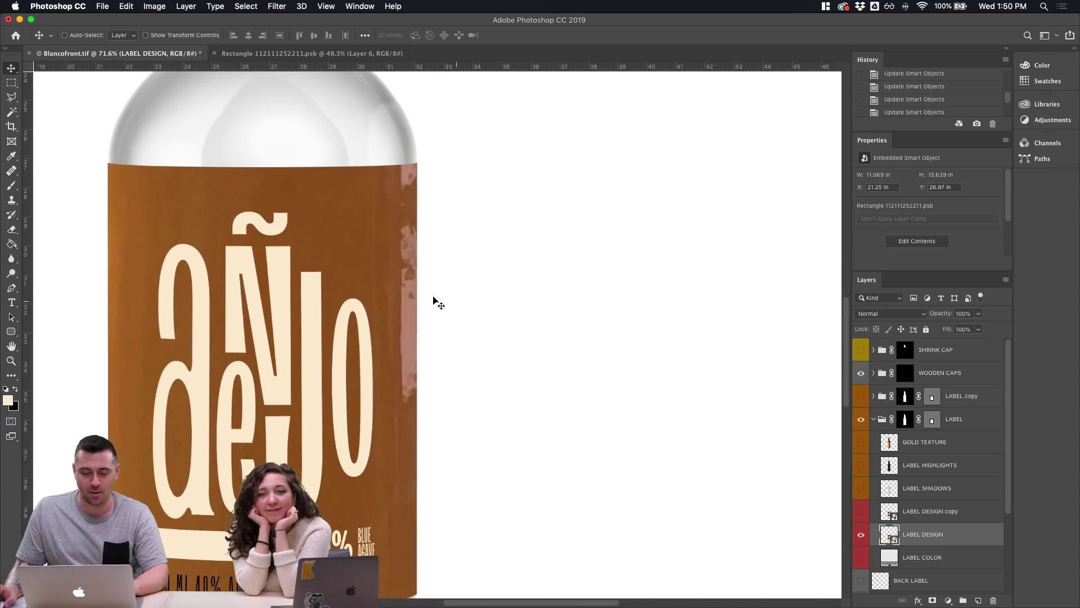
scroll(336, 261, up, 2)
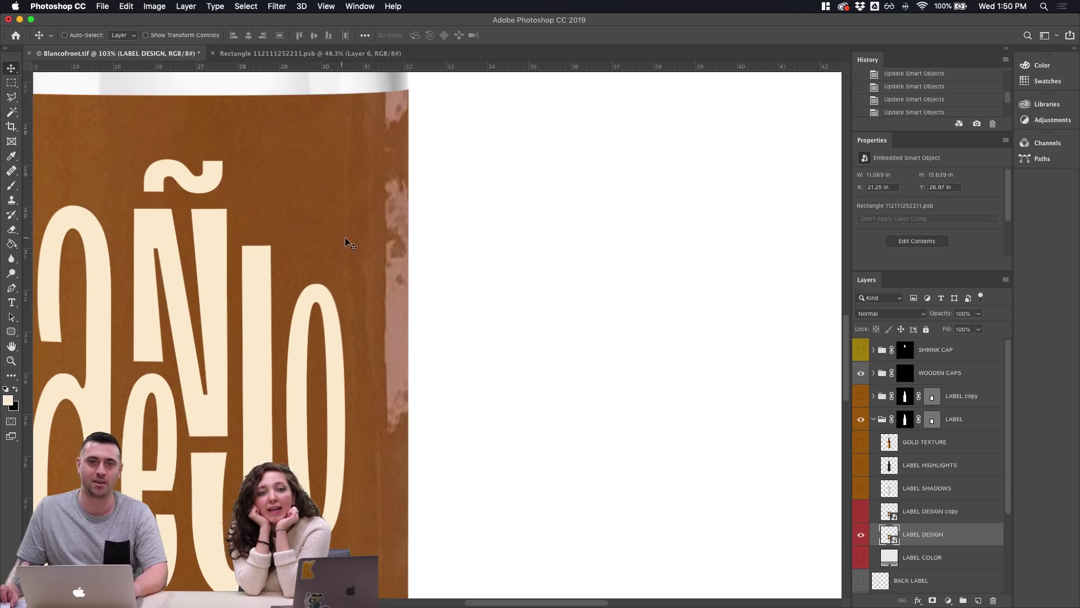
scroll(351, 243, down, 3)
scroll(360, 428, down, 3)
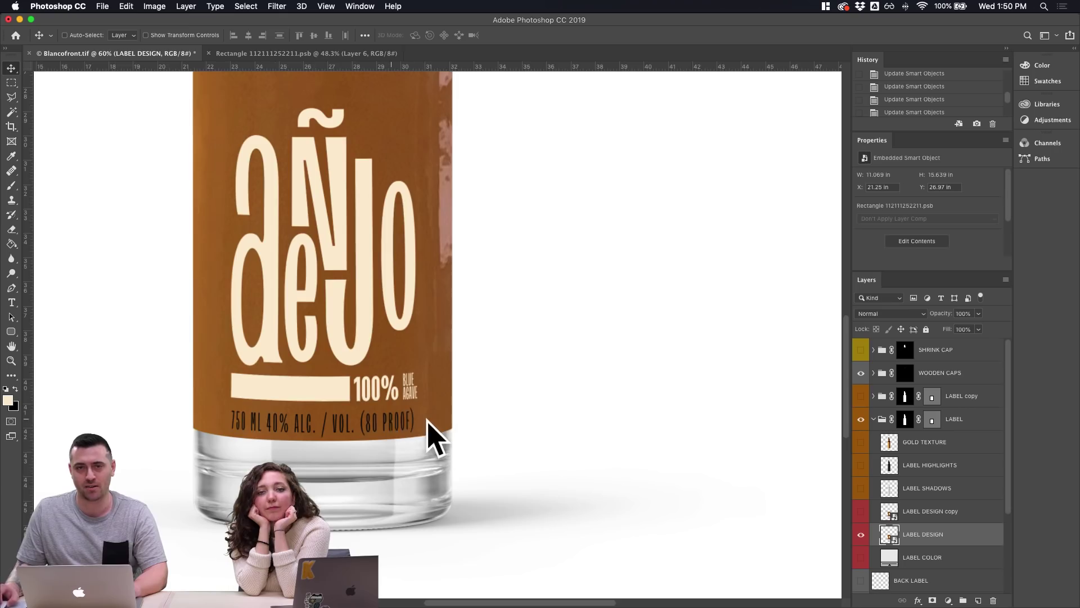
scroll(430, 434, down, 2)
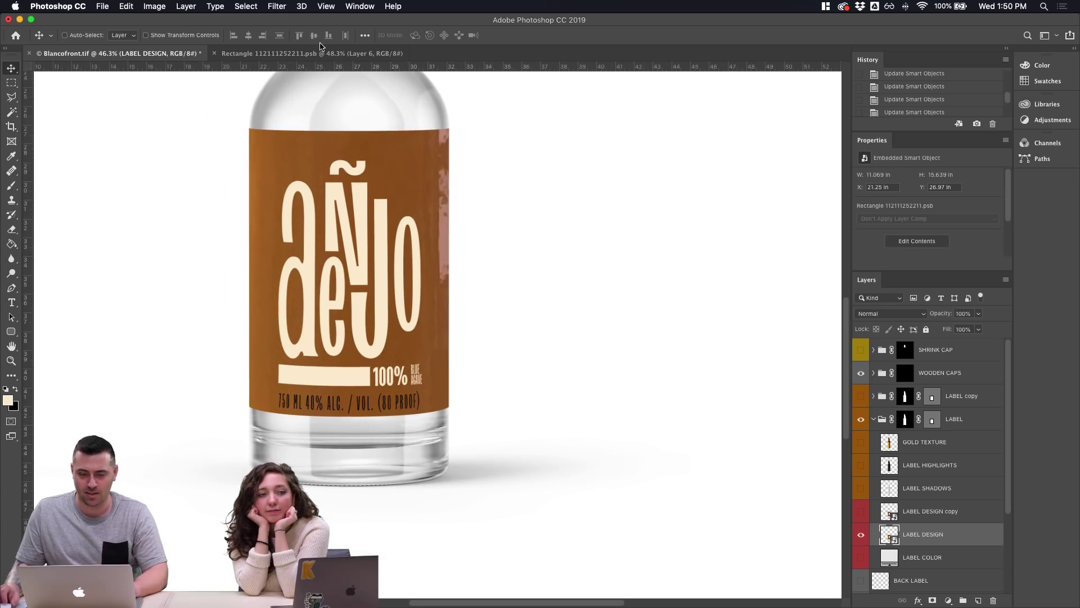
In the label artwork document, collapse and hide the Anejo group and show the Reposado group
click(320, 51)
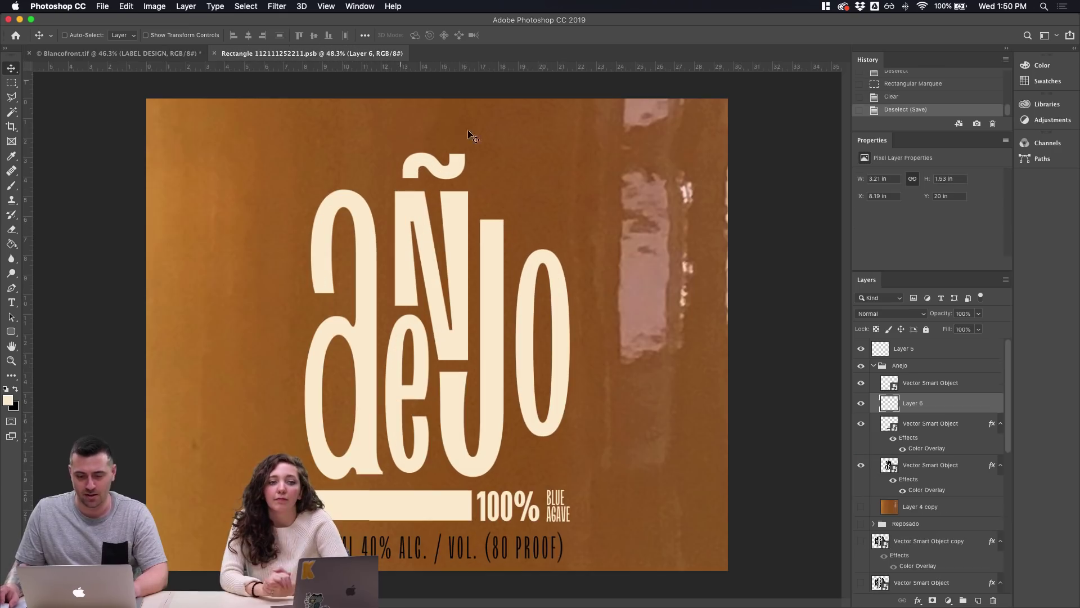
click(872, 365)
click(861, 365)
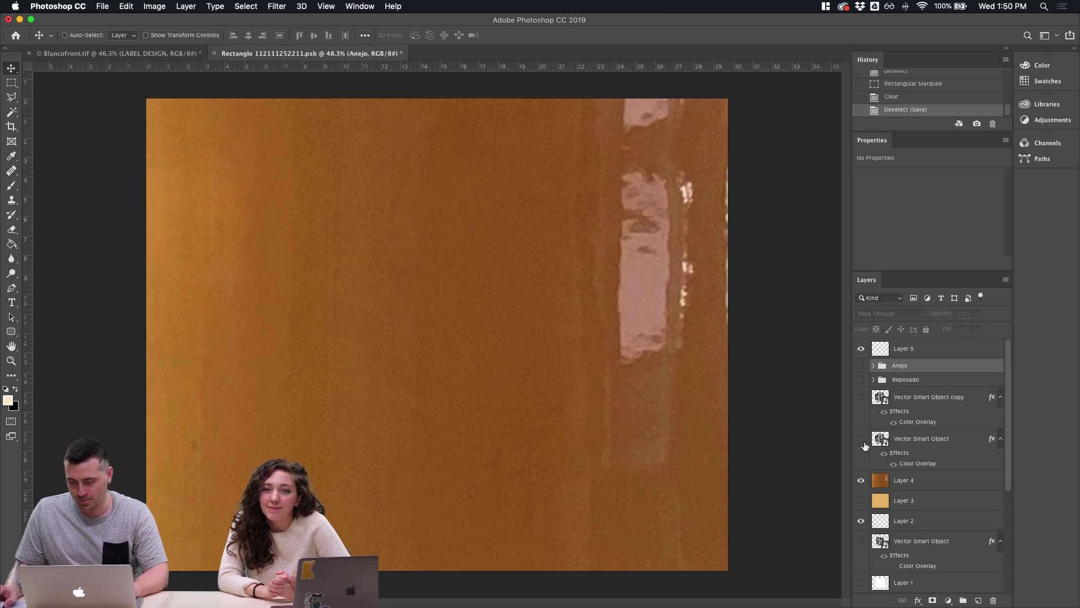
click(861, 380)
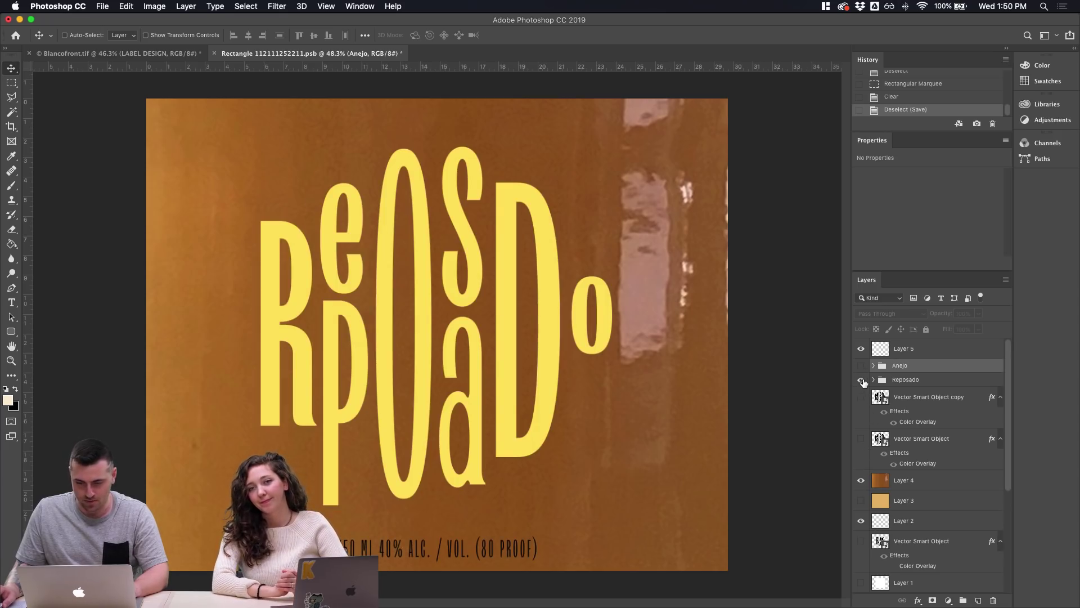
scroll(677, 353, down, 3)
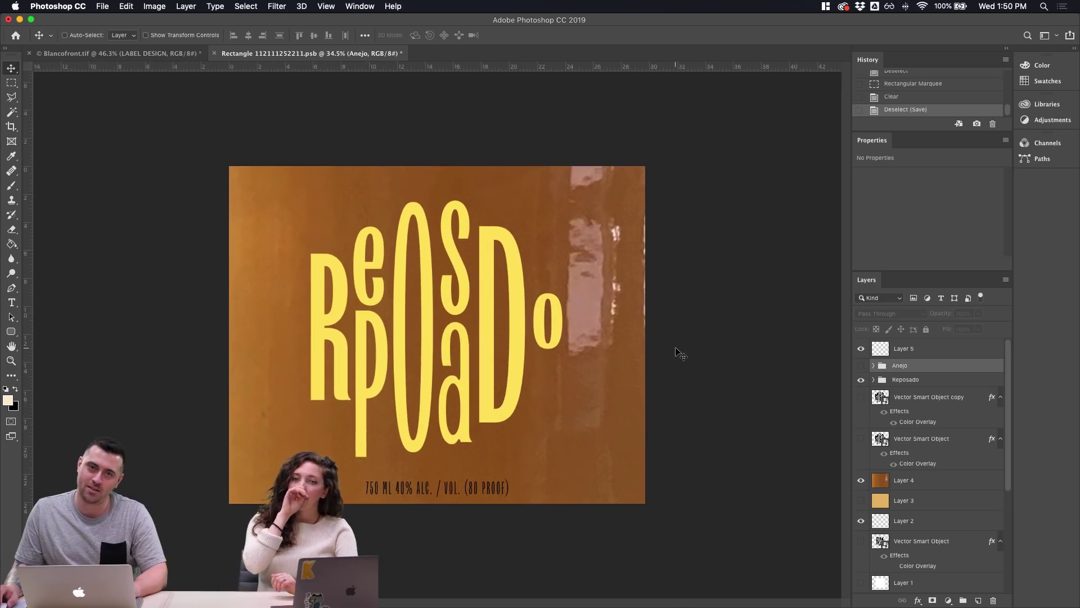
Show the black Blanco lettering, hide the Reposado group and the brown Layer 4 texture, and save the label artwork
scroll(879, 504, down, 2)
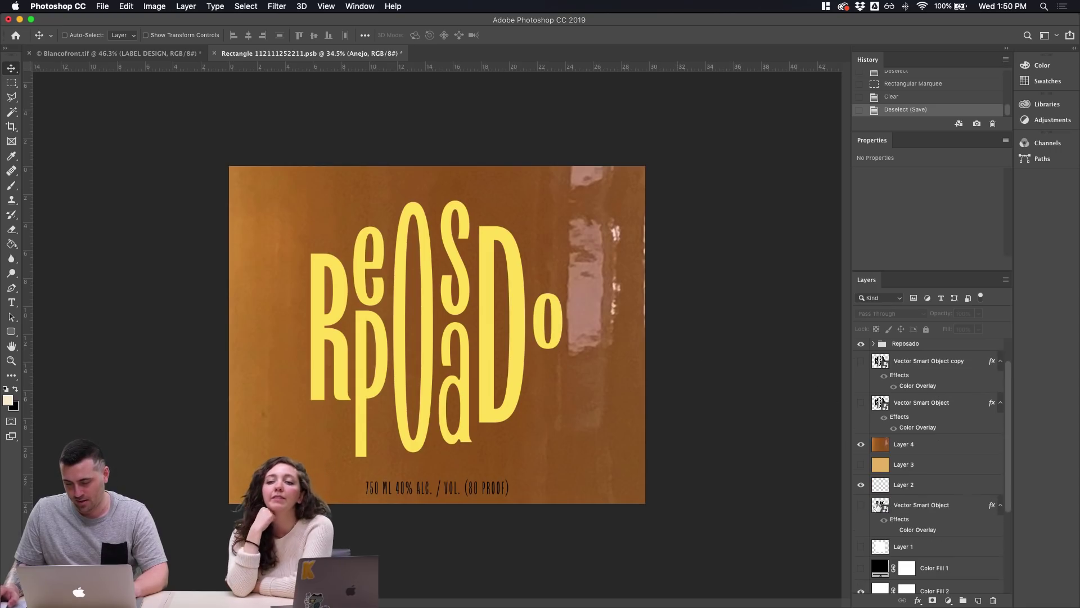
scroll(868, 400, up, 2)
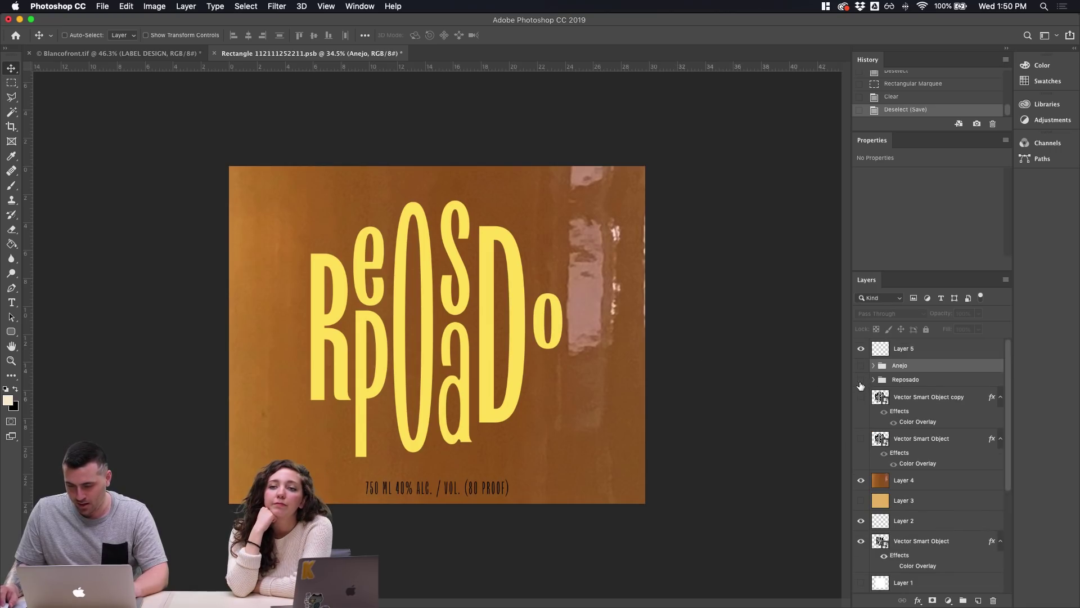
click(860, 381)
click(860, 481)
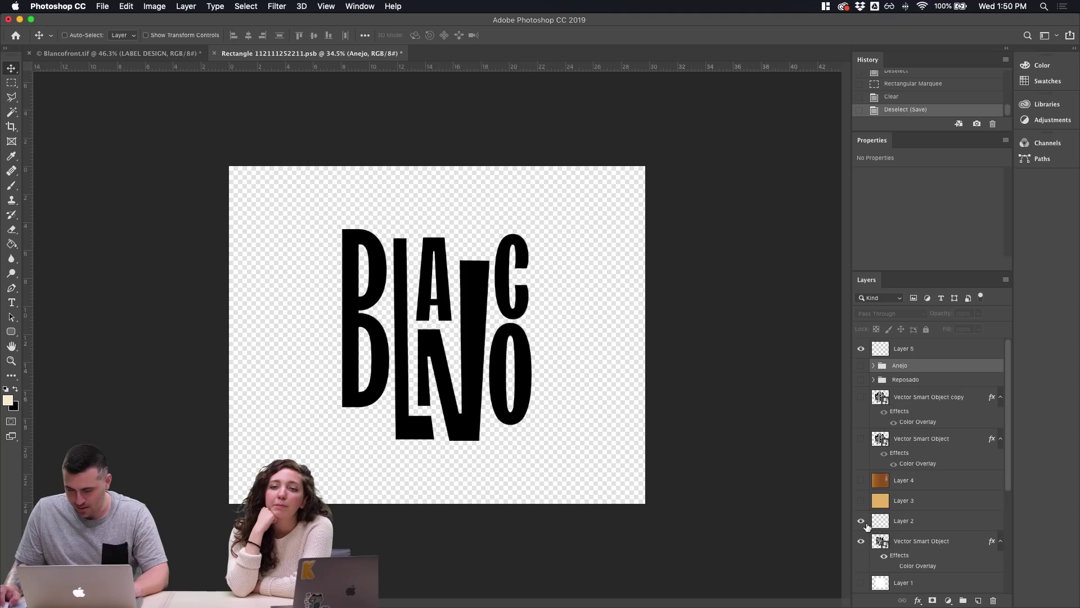
key(super+s)
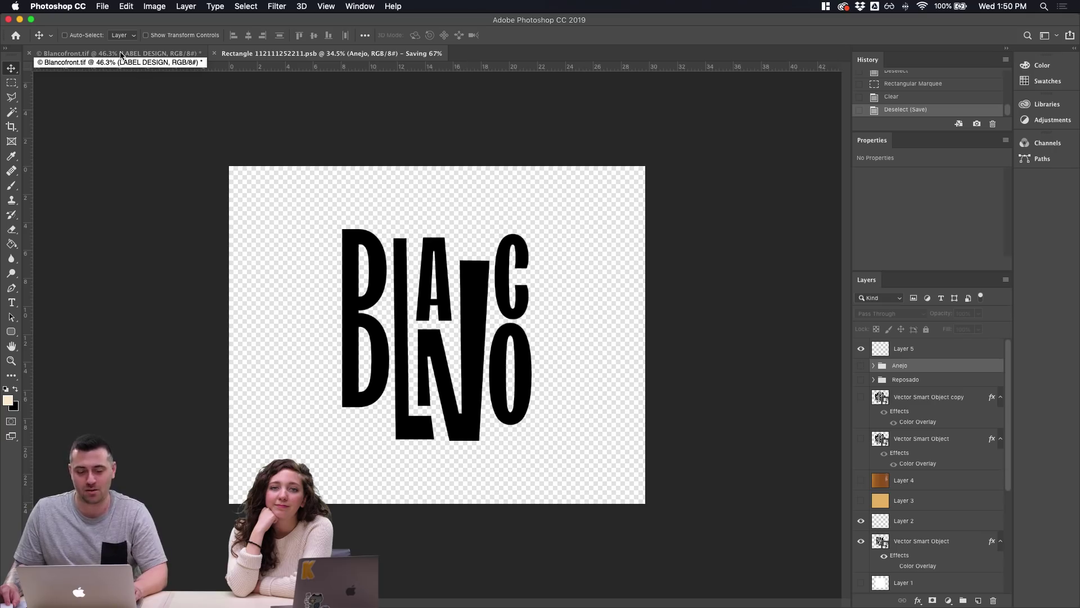
Return to the Blancofront.tif bottle mockup and view the Blanco label on the whole bottle
click(121, 55)
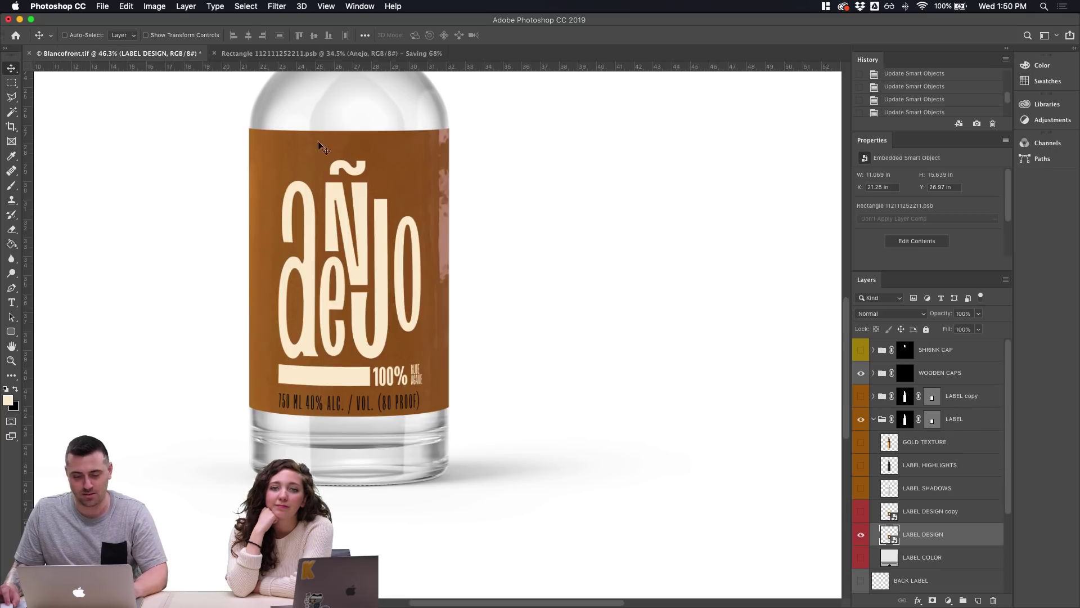
scroll(490, 224, down, 3)
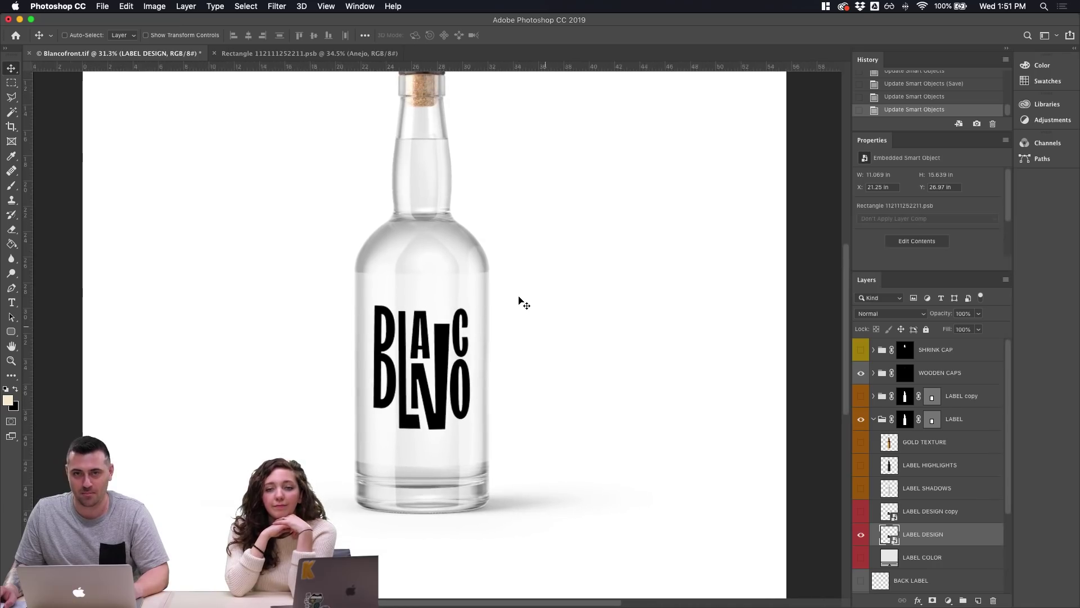
scroll(518, 302, down, 3)
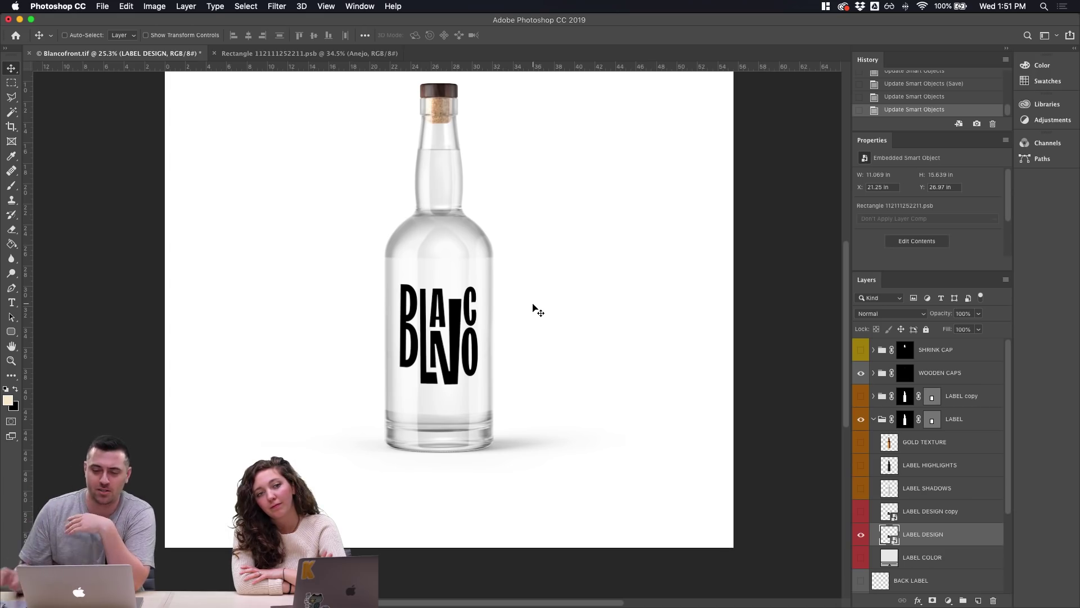
In the label artwork document, show the agave field photo layer behind the Blanco lettering
click(309, 53)
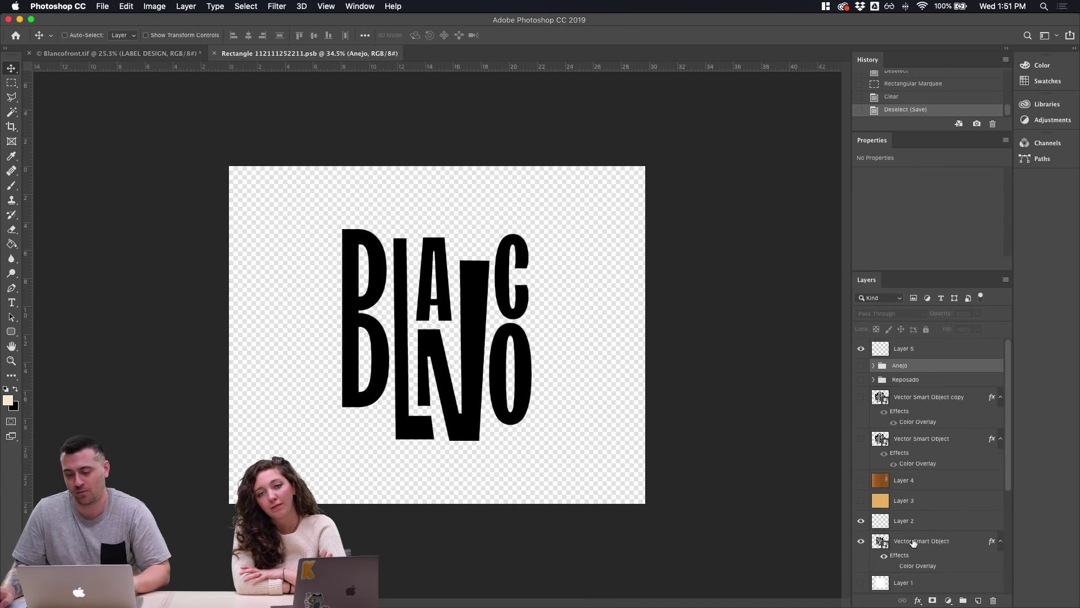
scroll(872, 523, down, 5)
click(864, 503)
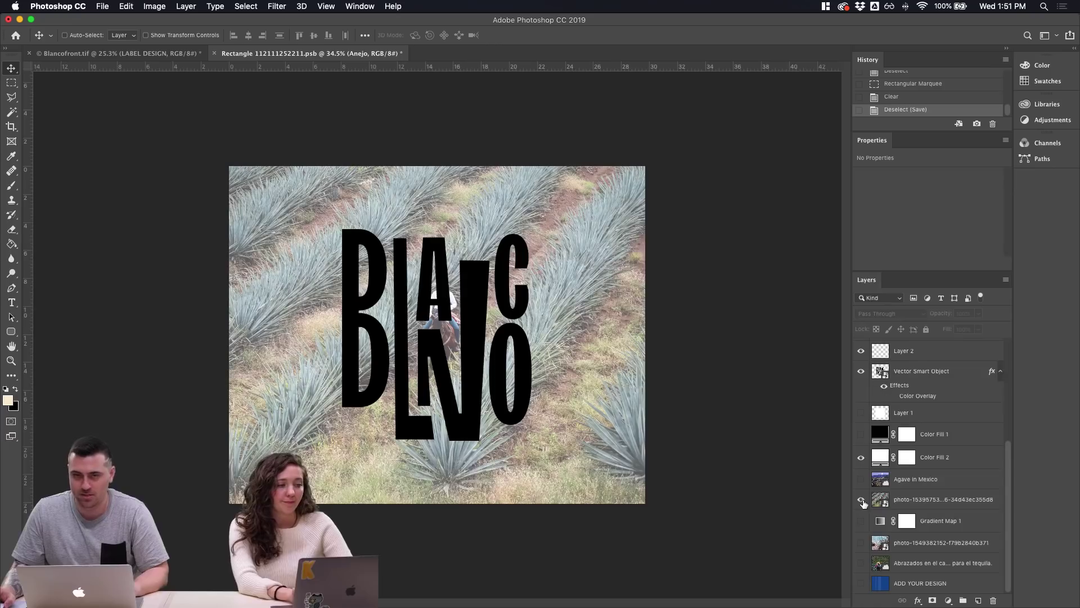
Show the Agave in Mexico photo layer behind the Blanco lettering and hide the agave field photo layer above the Gradient Map
click(862, 479)
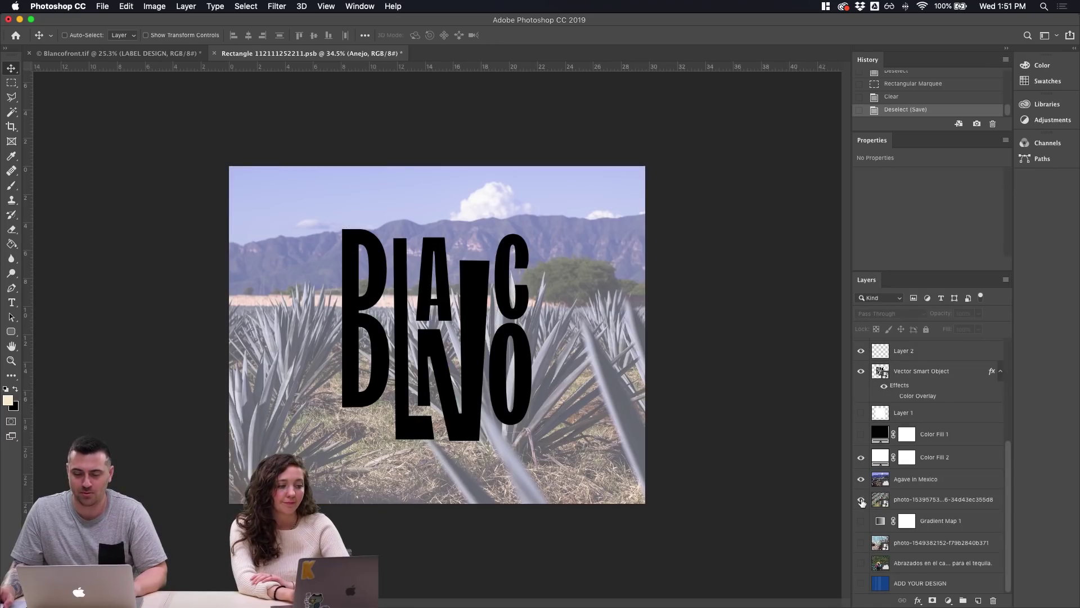
click(861, 500)
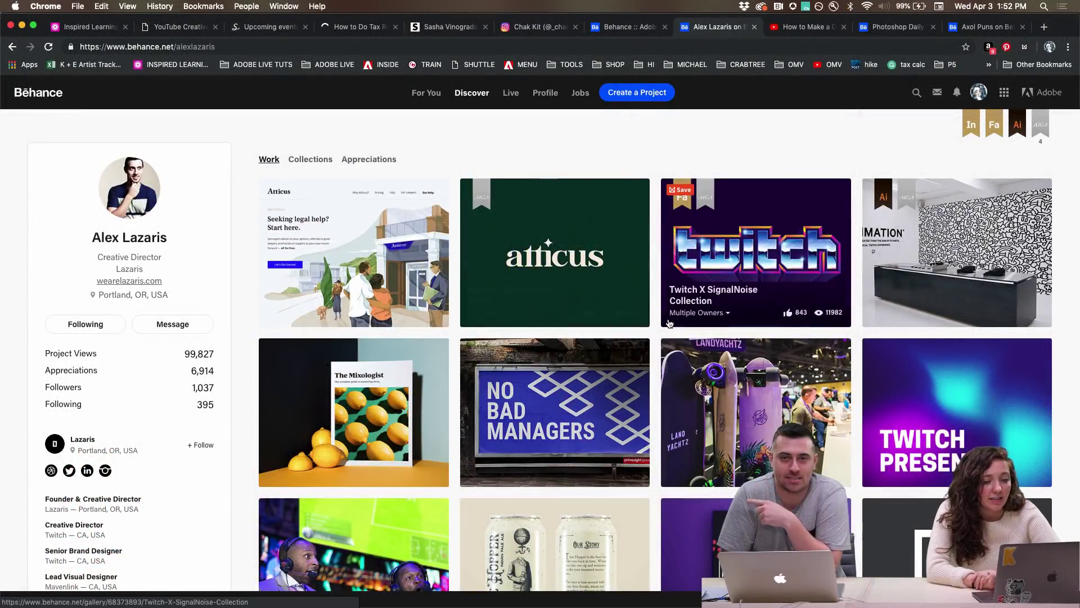
Switch to Chrome and open the Time Hopper IPA Creative Jam Competition Piece from the designer's Behance portfolio
scroll(647, 338, down, 4)
scroll(656, 358, down, 1)
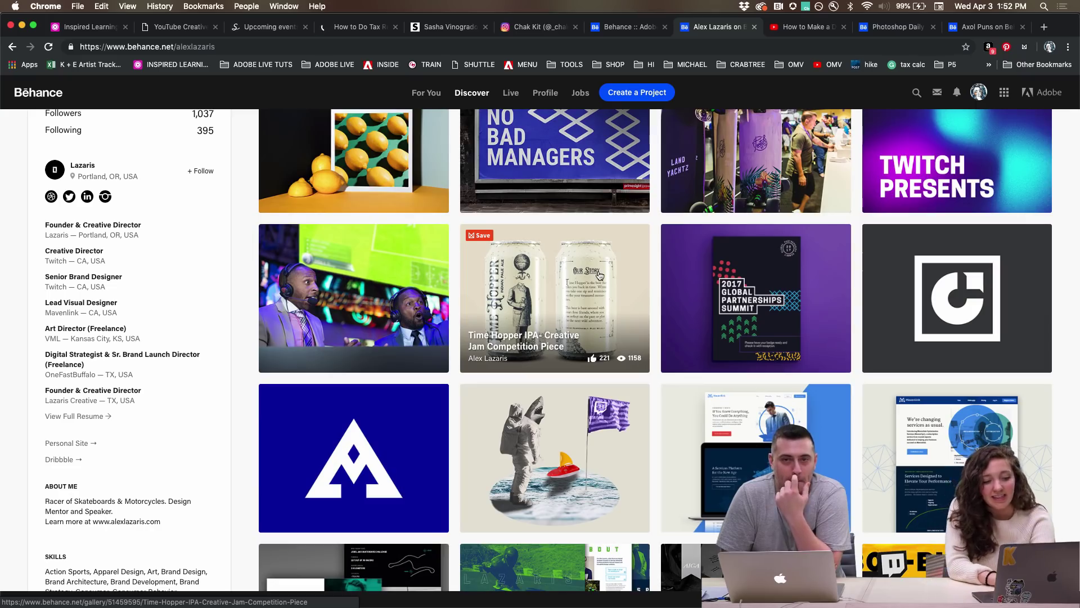
click(574, 276)
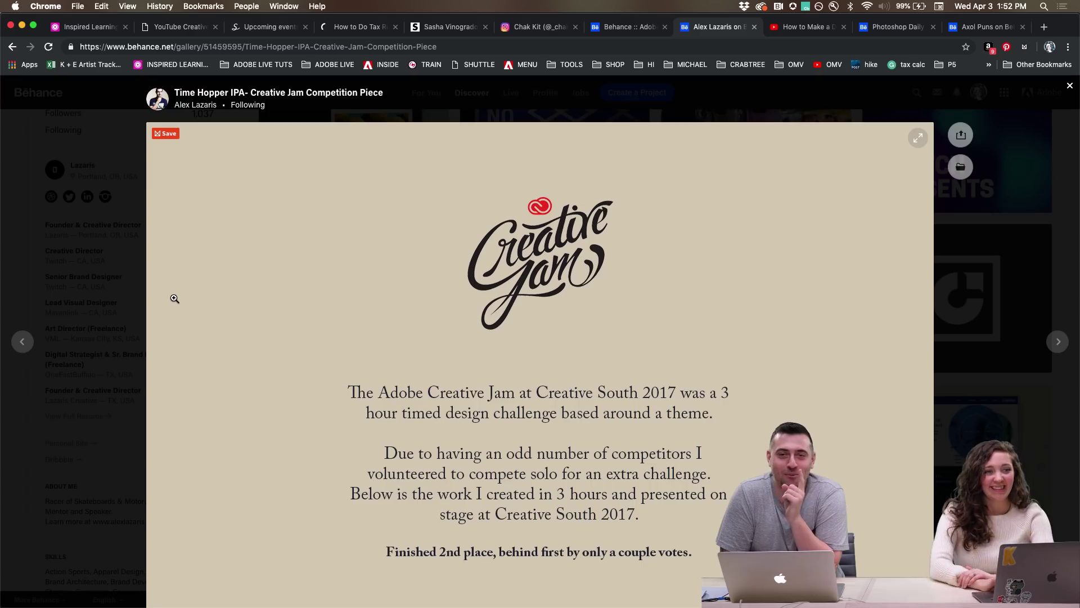
Read through the Time Hopper project from the Creative Jam introduction and theme prompt to the front and back can mockups
scroll(174, 299, down, 5)
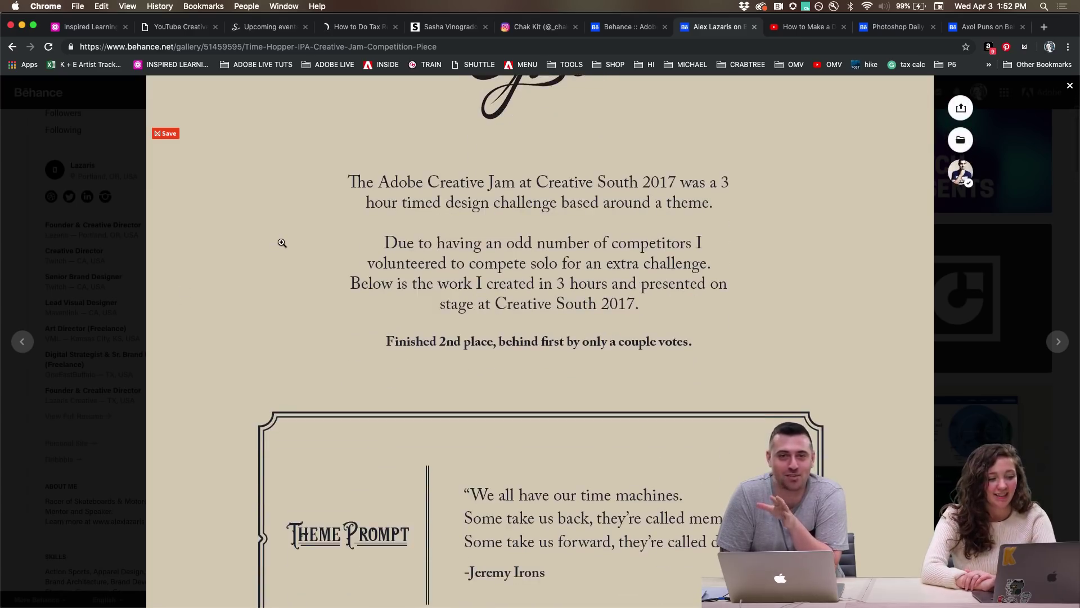
scroll(280, 242, down, 2)
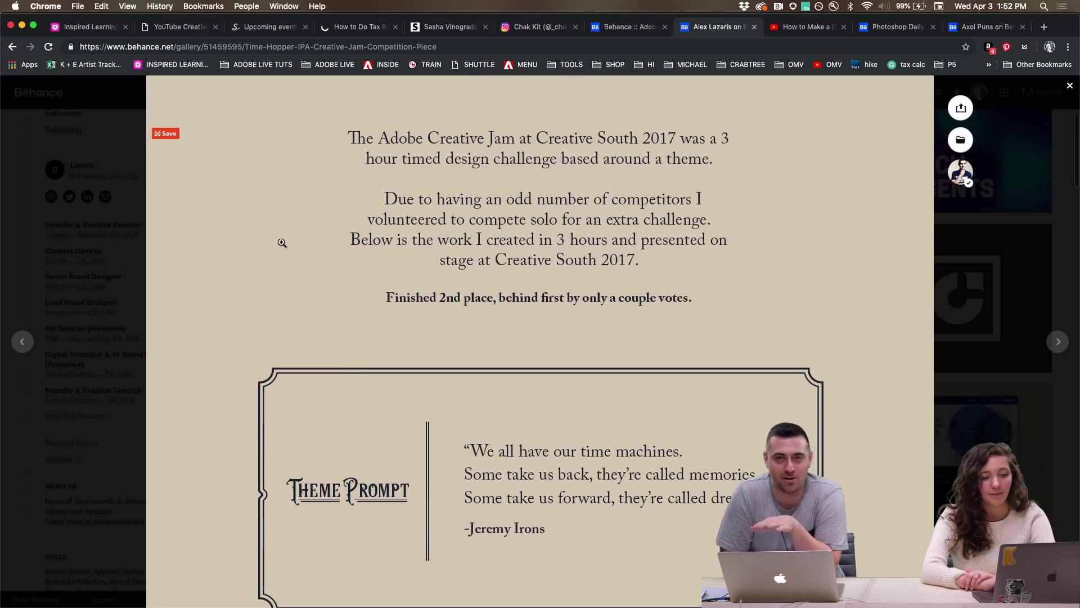
scroll(282, 243, down, 3)
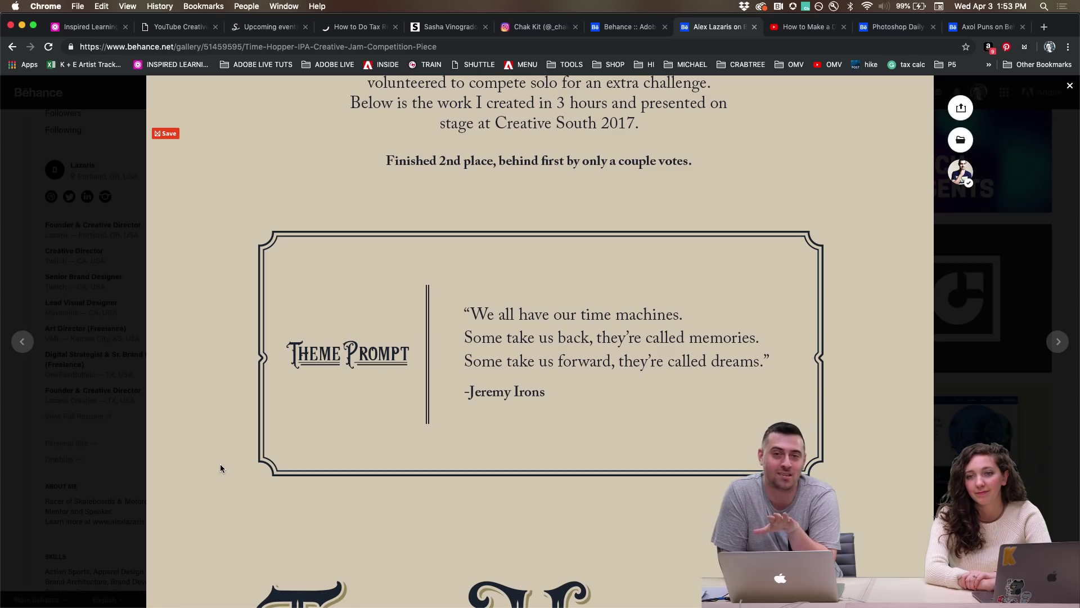
scroll(221, 465, down, 7)
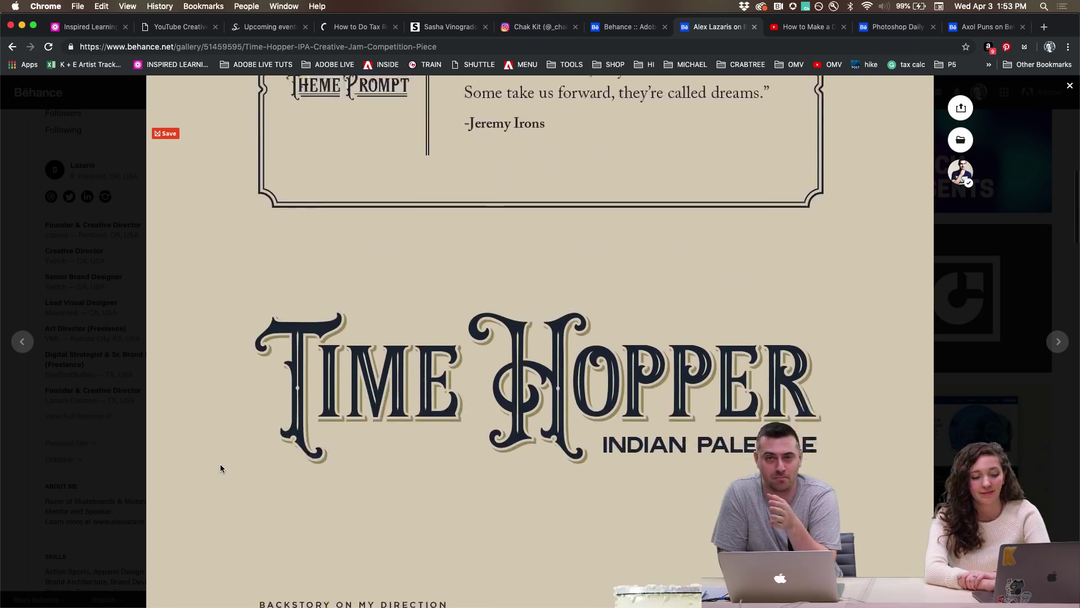
scroll(220, 465, down, 2)
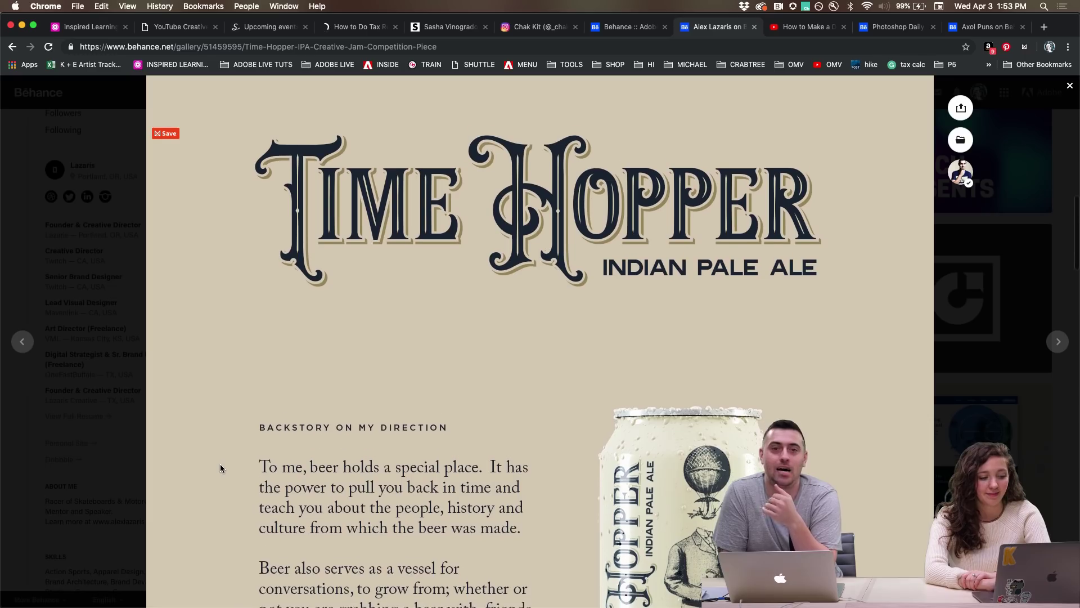
scroll(221, 464, down, 3)
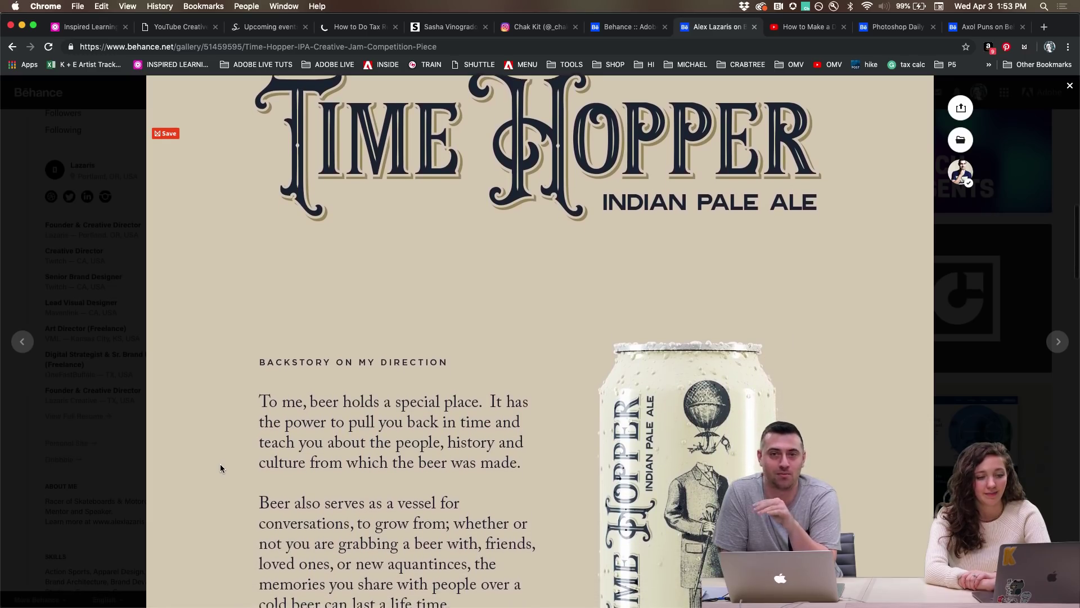
scroll(220, 465, down, 2)
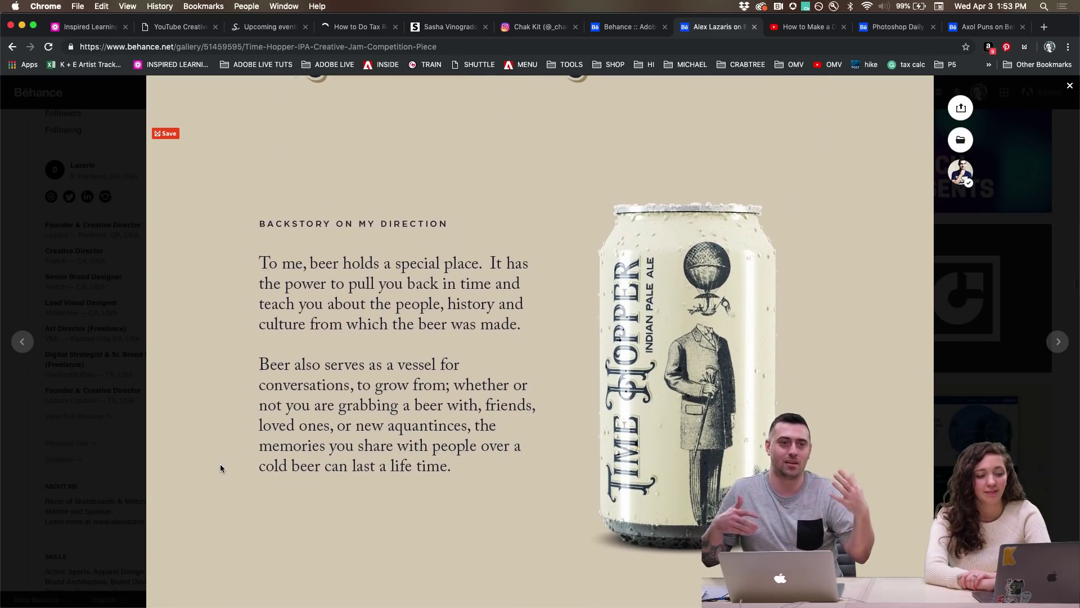
scroll(221, 465, down, 4)
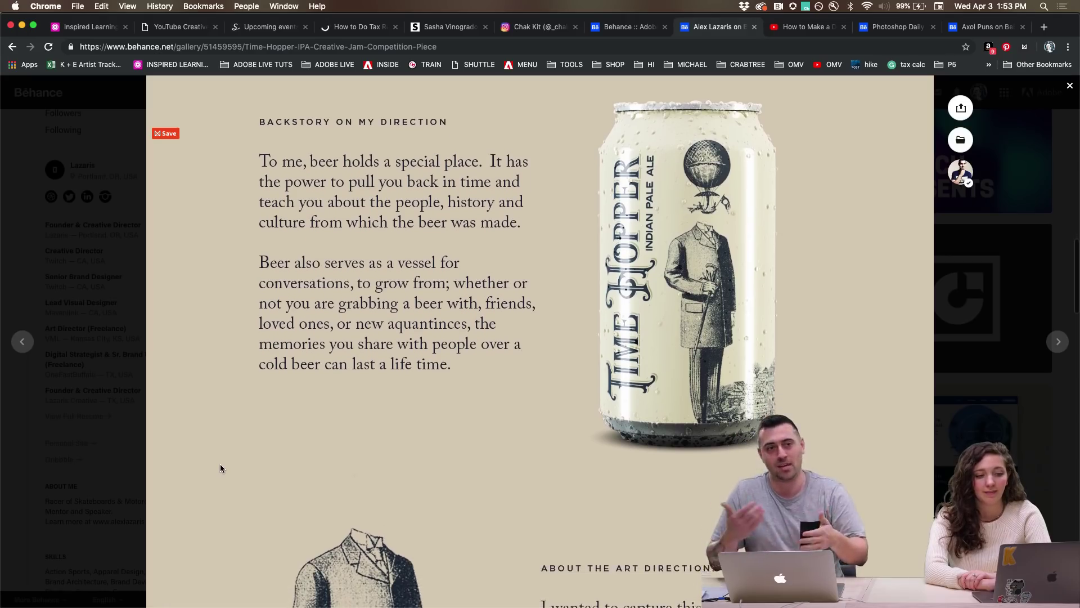
scroll(220, 465, down, 5)
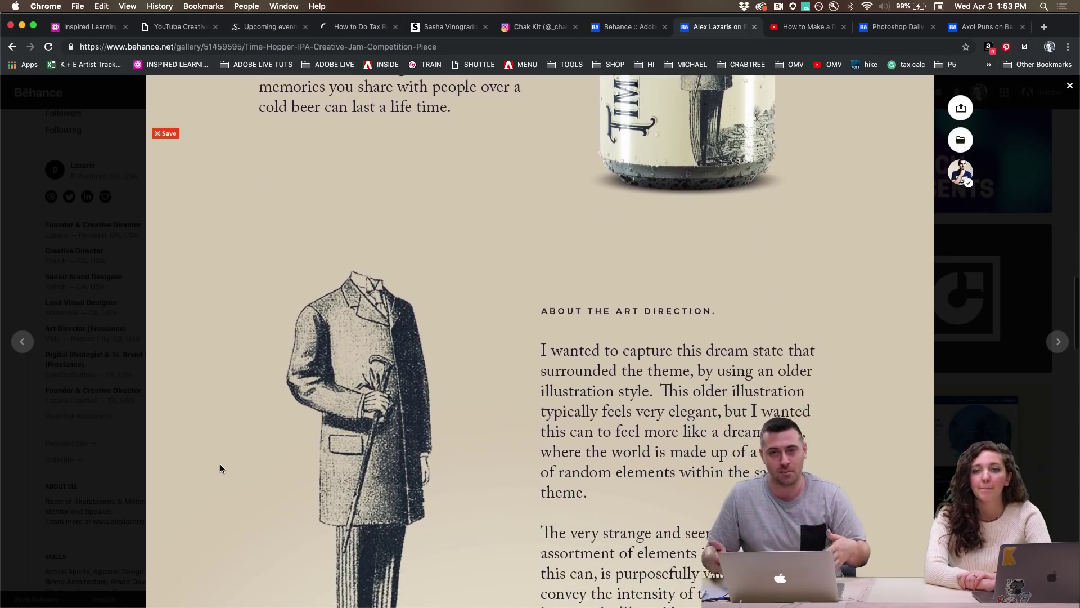
scroll(220, 463, down, 7)
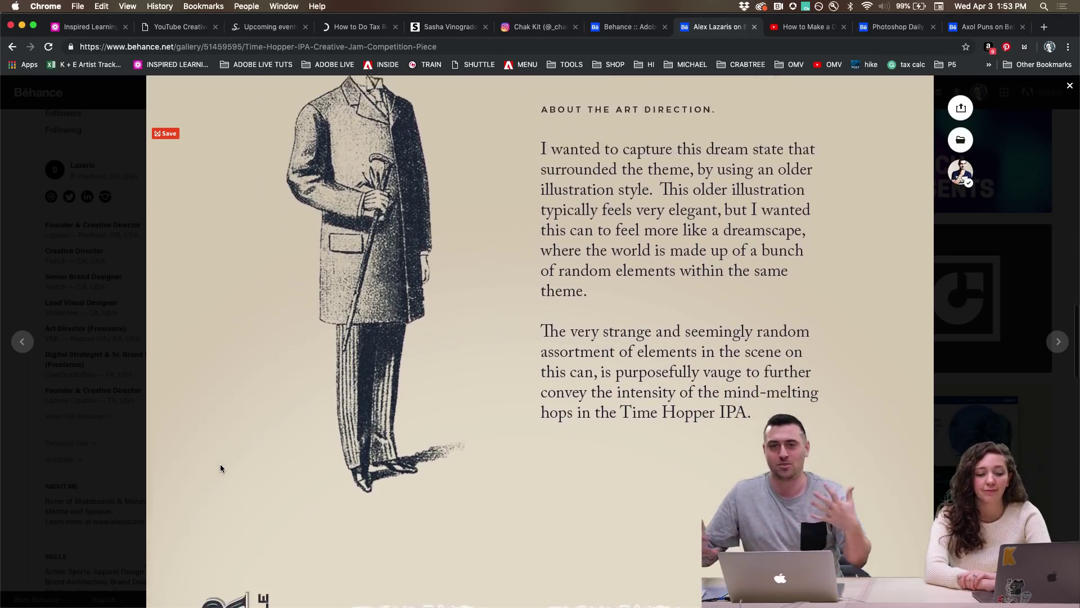
scroll(221, 465, down, 4)
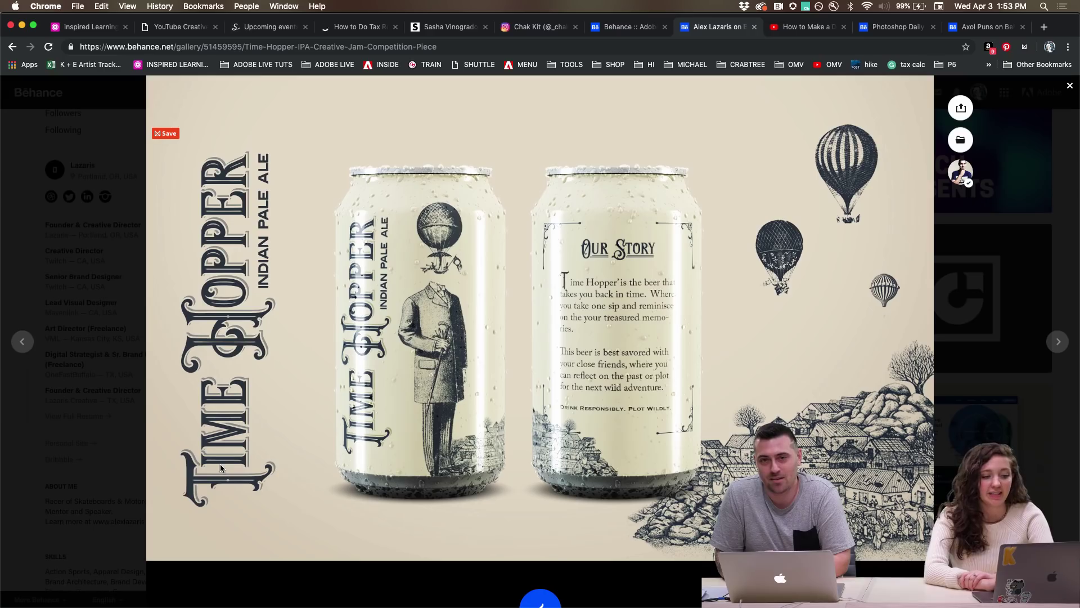
Review the Time Hopper art direction, backstory and lettering back up to the theme prompt, and close the project to return to the portfolio
scroll(317, 429, up, 1)
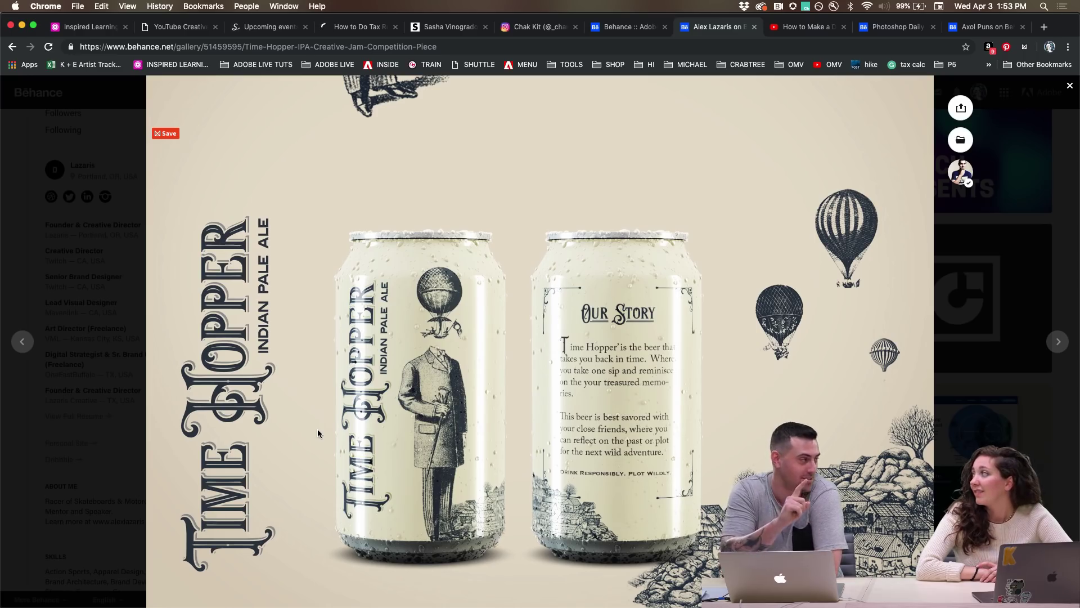
scroll(454, 313, down, 10)
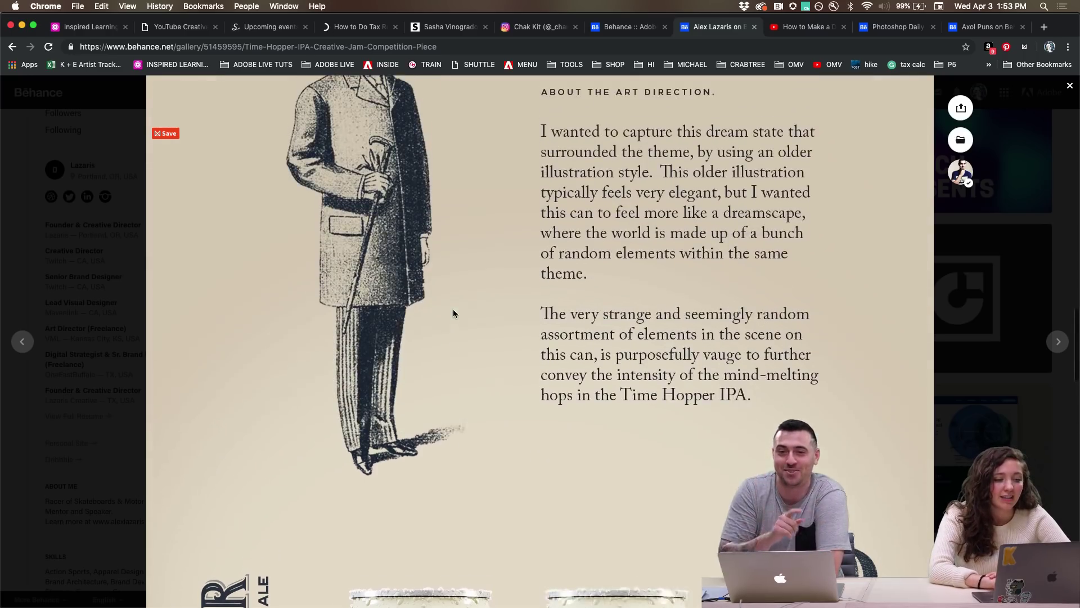
scroll(454, 314, up, 4)
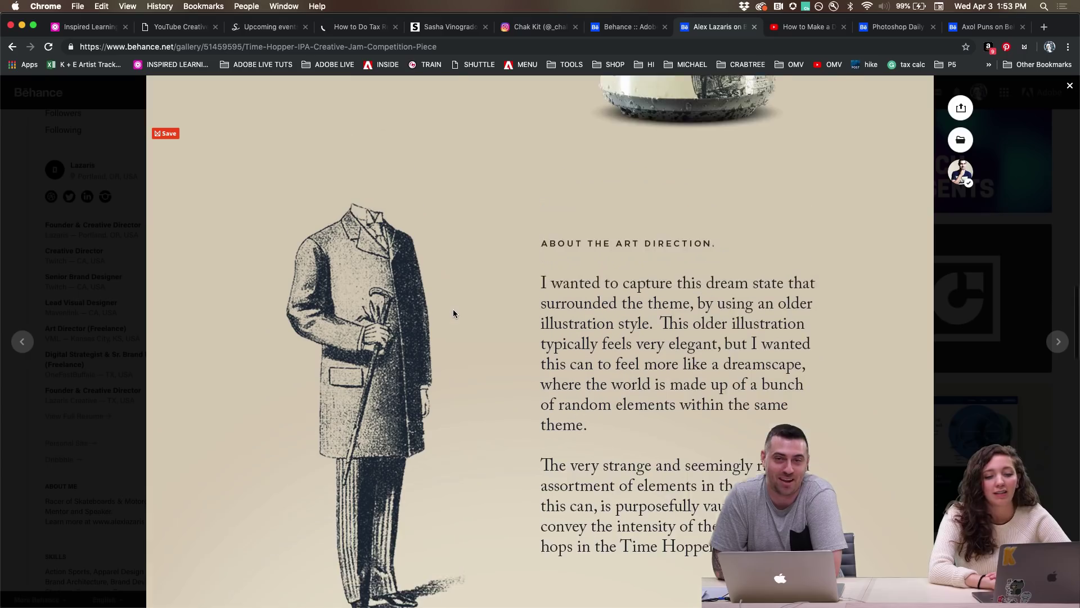
scroll(453, 314, up, 2)
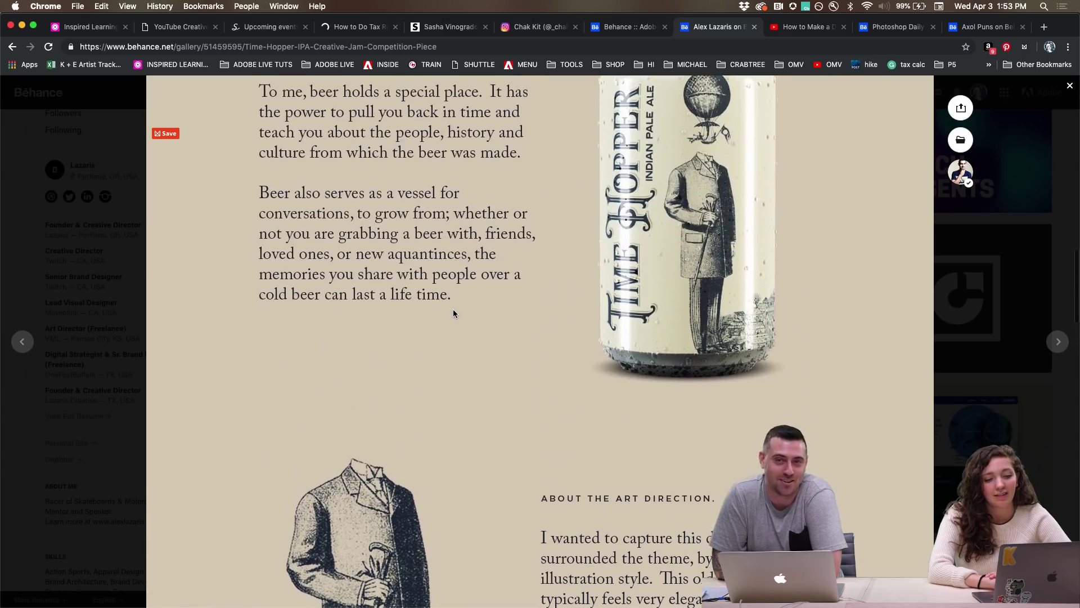
scroll(454, 313, up, 3)
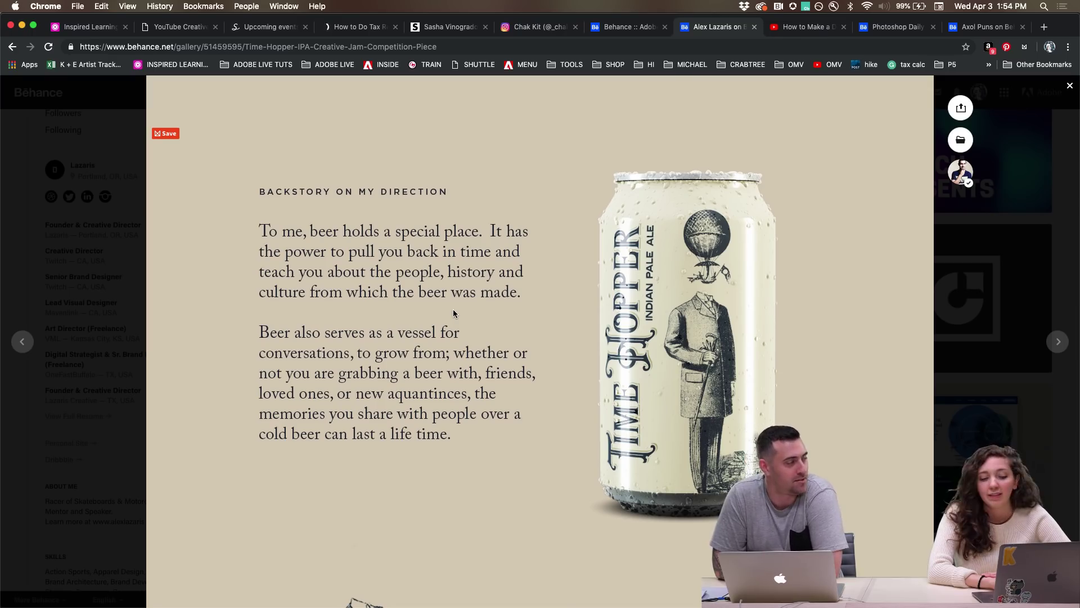
scroll(454, 313, up, 3)
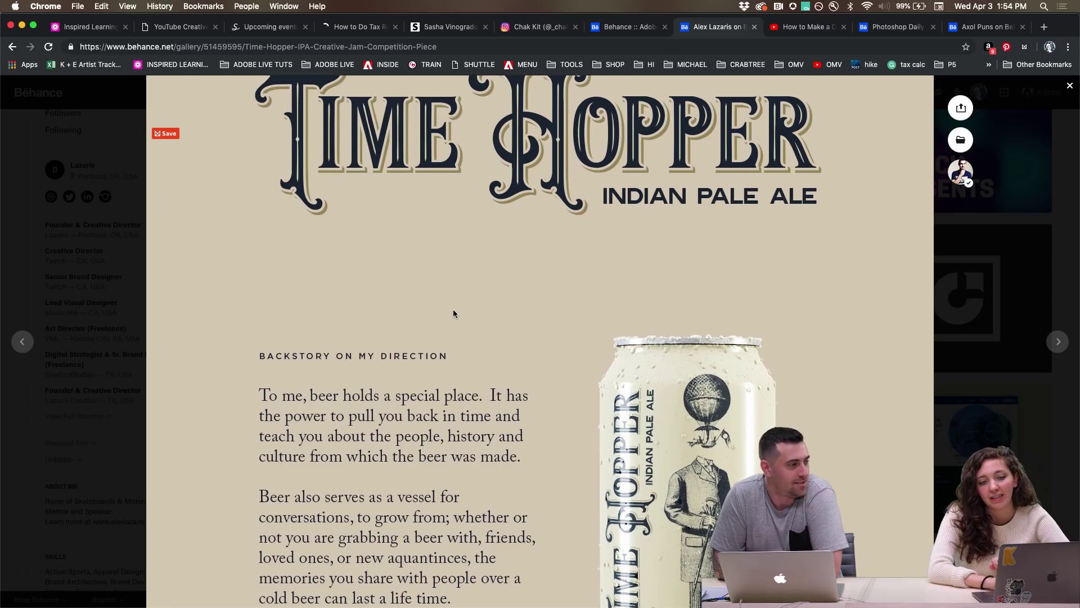
scroll(454, 314, up, 3)
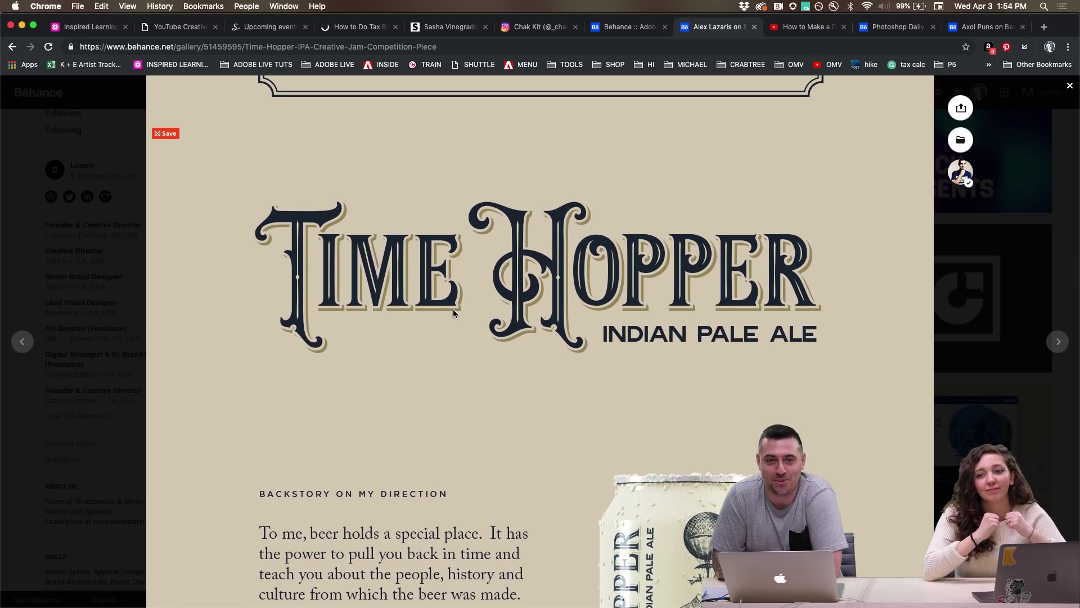
scroll(453, 313, up, 5)
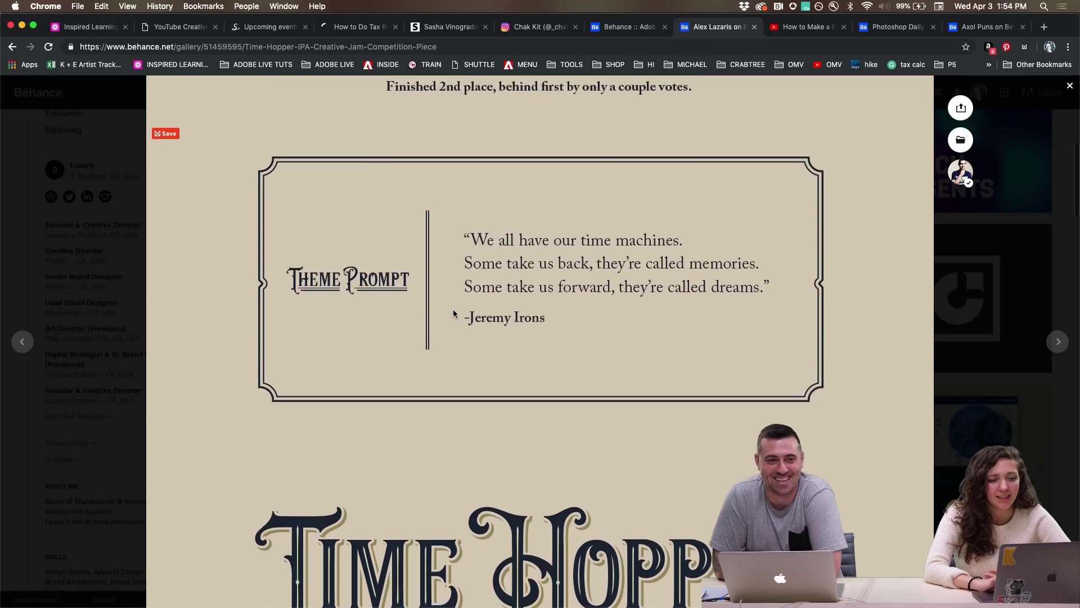
scroll(453, 314, up, 2)
scroll(454, 313, up, 1)
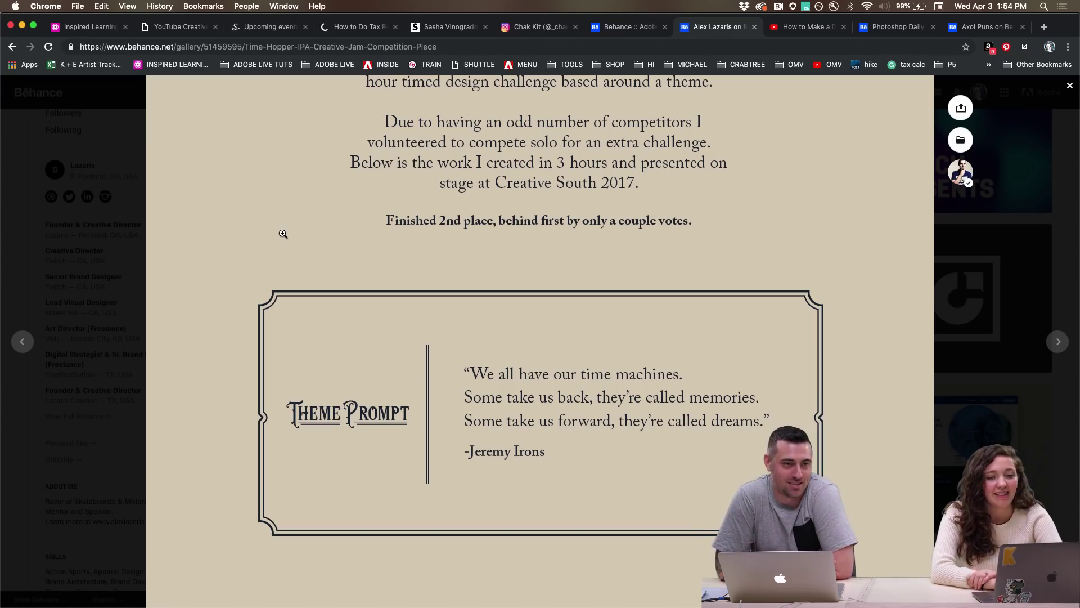
click(109, 252)
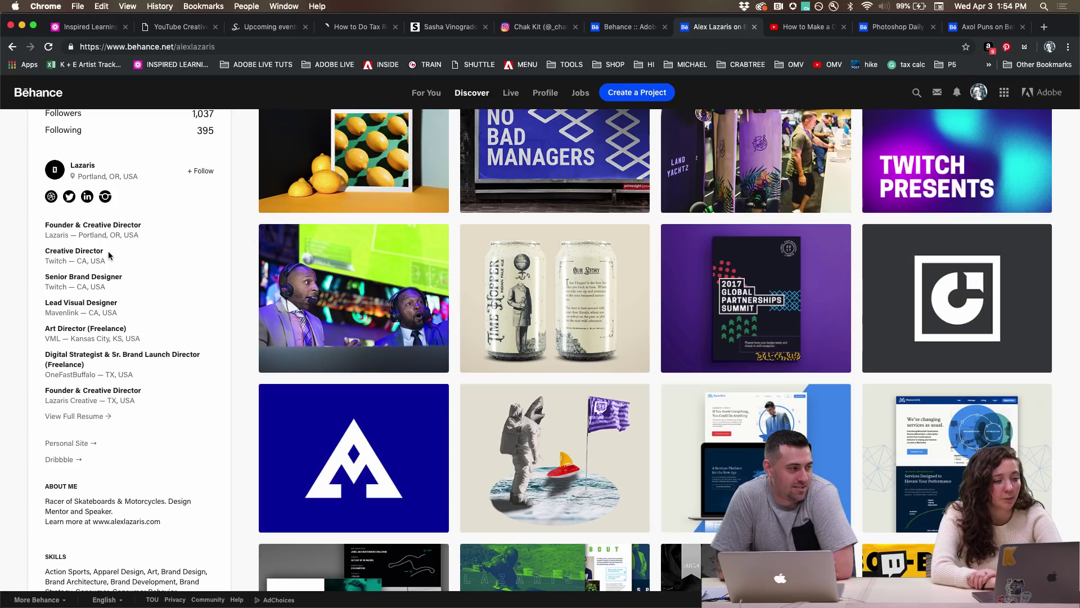